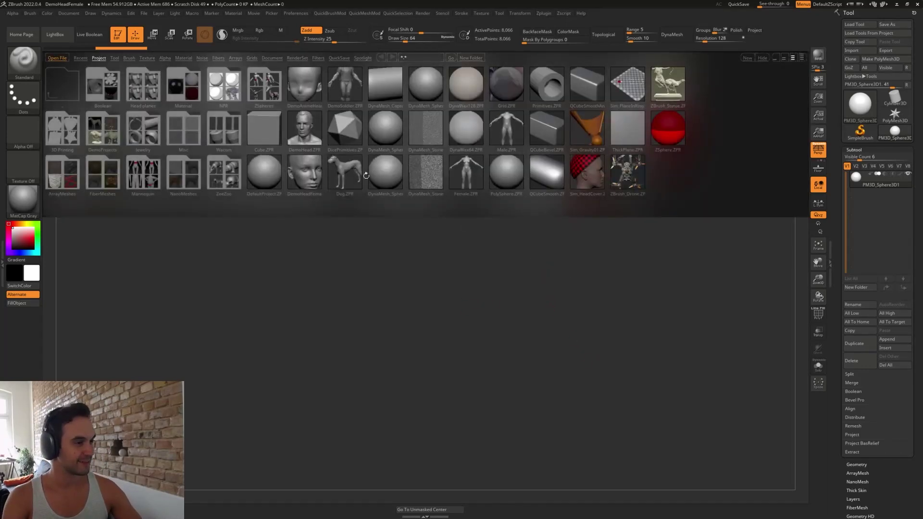
- Open the Female.ZPR sample project, discarding changes to the current project
{"action": "left_click", "coordinate": [323, 167]}
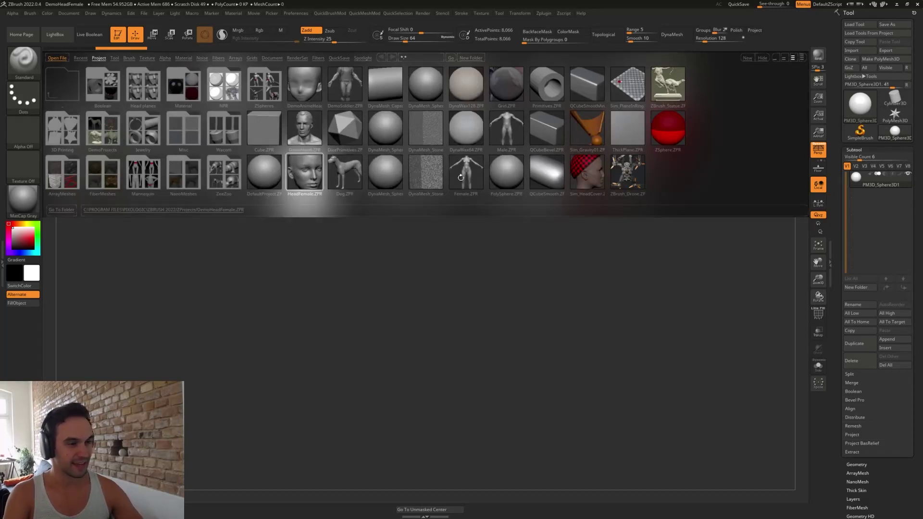
{"action": "left_click", "coordinate": [460, 177]}
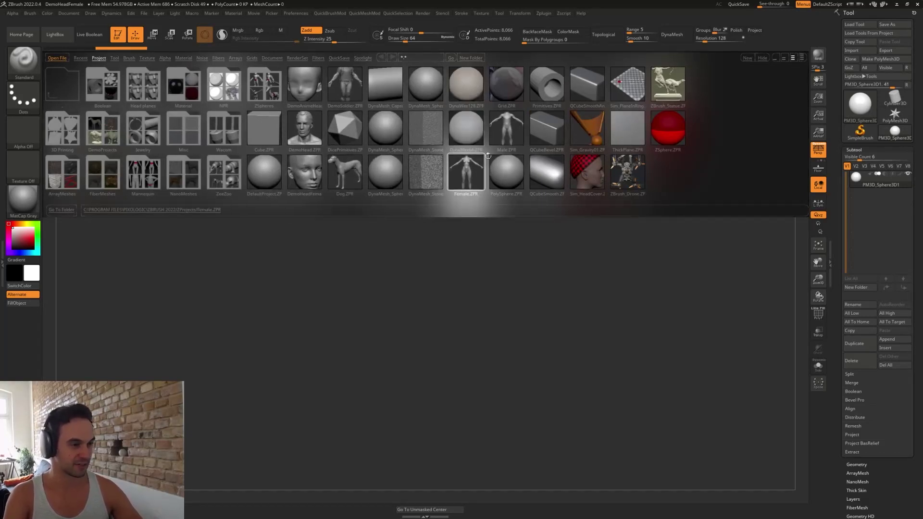
{"action": "double_click", "coordinate": [468, 176]}
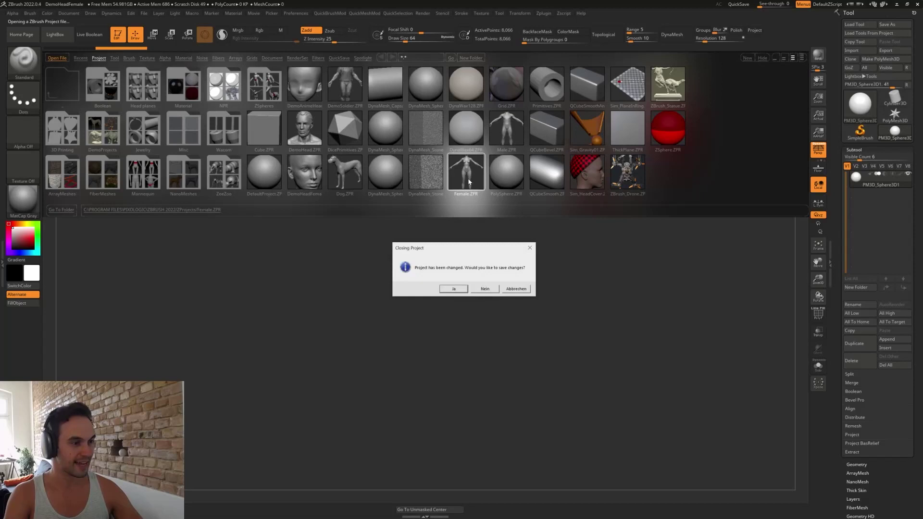
{"action": "left_click", "coordinate": [480, 287]}
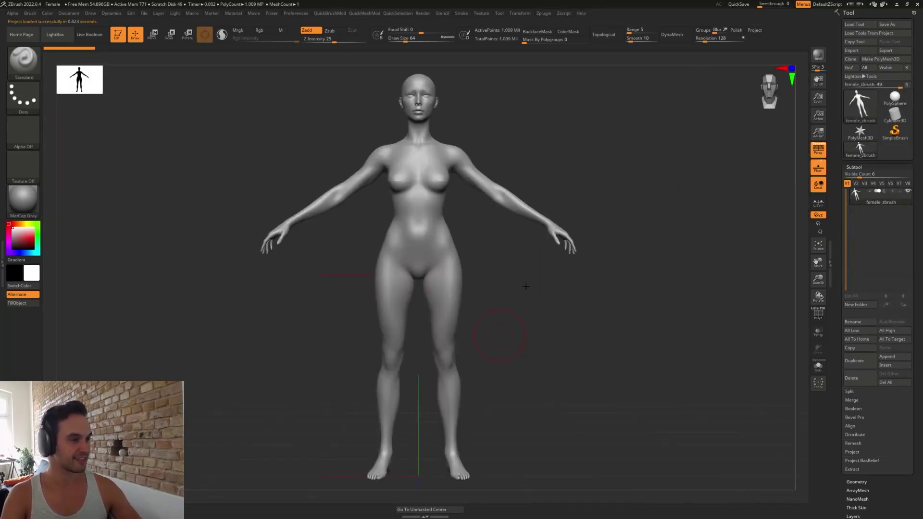
{"action": "left_click_drag", "start_coordinate": [501, 335], "coordinate": [565, 344]}
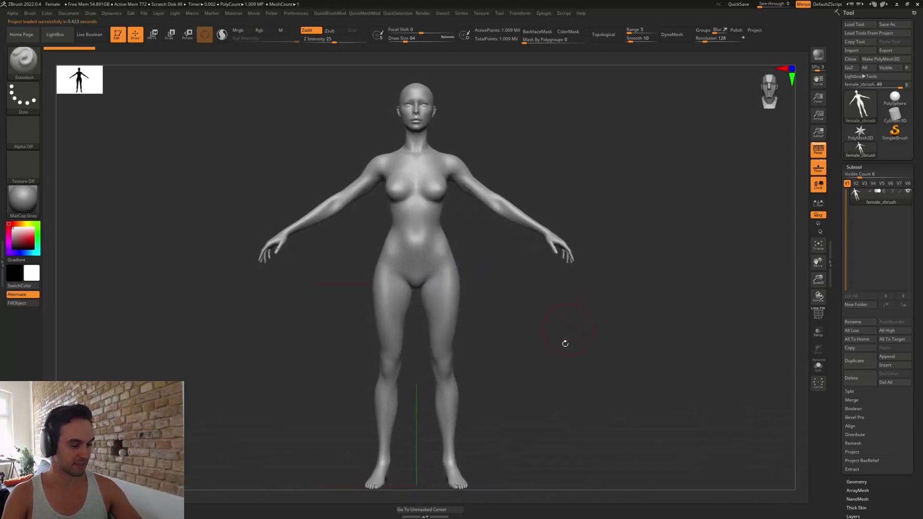
{"action": "key", "text": "comma"}
{"action": "key", "text": "comma"}
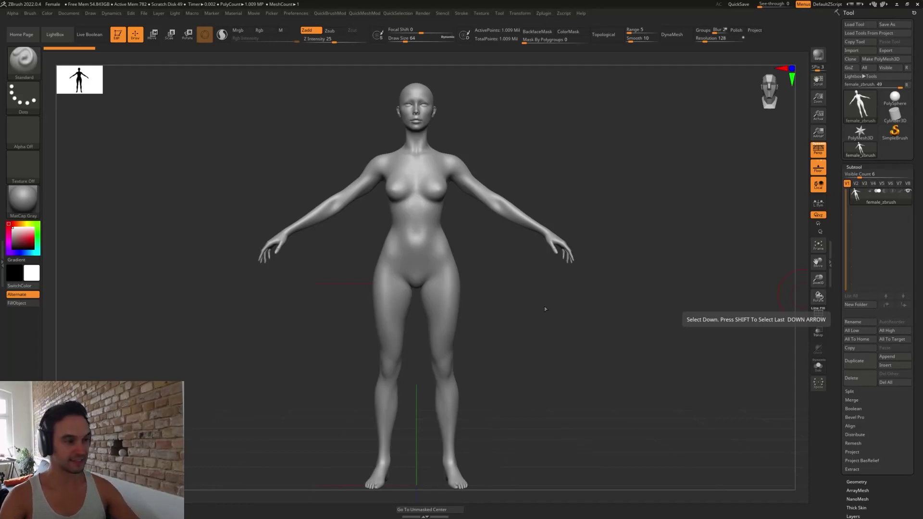
{"action": "mouse_move", "coordinate": [595, 307]}
{"action": "left_mouse_down", "text": "alt"}
{"action": "mouse_move", "coordinate": [618, 313]}
{"action": "mouse_move", "coordinate": [588, 332]}
{"action": "left_mouse_up", "text": "alt"}
{"action": "key", "text": "s"}
{"action": "left_click", "coordinate": [610, 314]}
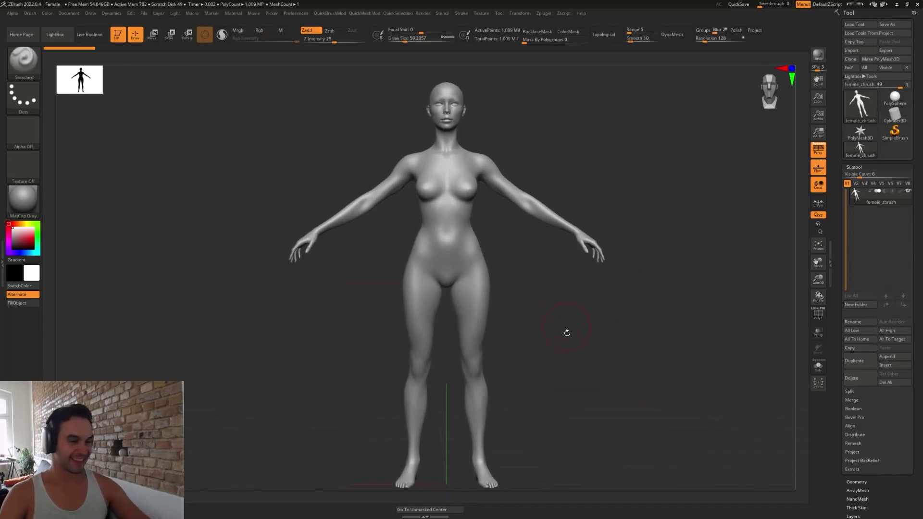
{"action": "mouse_move", "coordinate": [570, 332]}
{"action": "left_mouse_down"}
{"action": "mouse_move", "coordinate": [584, 321]}
{"action": "mouse_move", "coordinate": [579, 309]}
{"action": "left_mouse_up"}
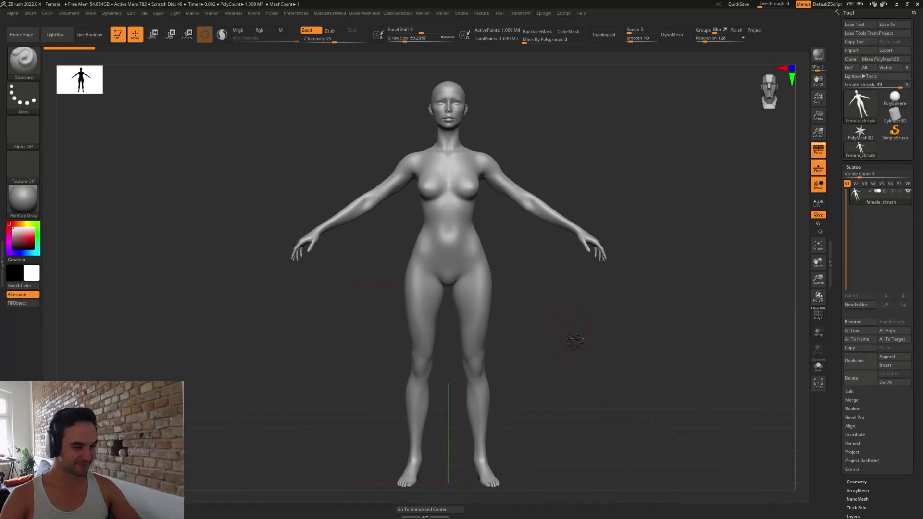
{"action": "left_click_drag", "start_coordinate": [599, 313], "coordinate": [576, 346], "text": "alt"}
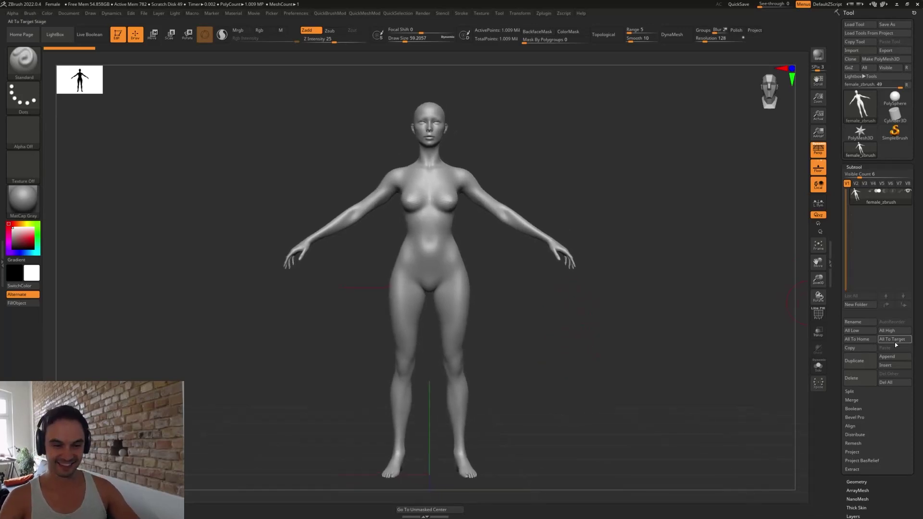
- Choose the Clay brush, adjust its draw size and try a stroke over the eye area of the head
{"action": "mouse_move", "coordinate": [460, 144]}
{"action": "left_mouse_down"}
{"action": "mouse_move", "coordinate": [477, 160]}
{"action": "mouse_move", "coordinate": [471, 140]}
{"action": "mouse_move", "coordinate": [460, 151]}
{"action": "mouse_move", "coordinate": [511, 177]}
{"action": "mouse_move", "coordinate": [523, 171]}
{"action": "left_mouse_up"}
{"action": "key", "text": "s"}
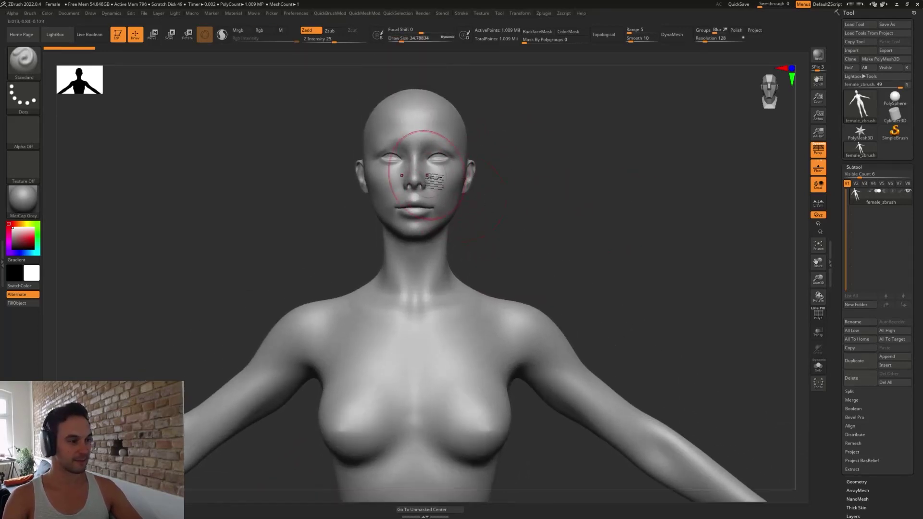
{"action": "key", "text": "b"}
{"action": "key", "text": "c"}
{"action": "key", "text": "l"}
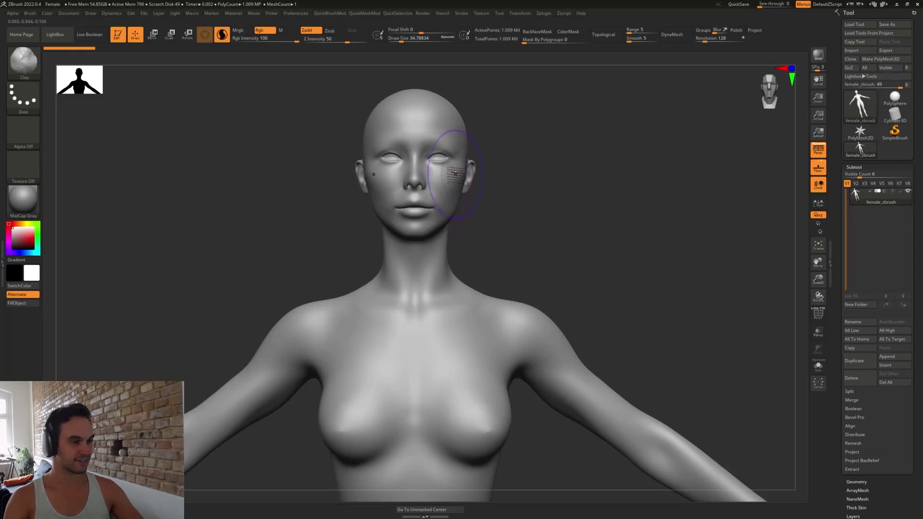
{"action": "key", "text": "s"}
{"action": "key", "text": "s"}
{"action": "mouse_move", "coordinate": [456, 146]}
{"action": "left_mouse_down"}
{"action": "mouse_move", "coordinate": [440, 153]}
{"action": "mouse_move", "coordinate": [446, 161]}
{"action": "left_mouse_up"}
{"action": "key", "text": "shift"}
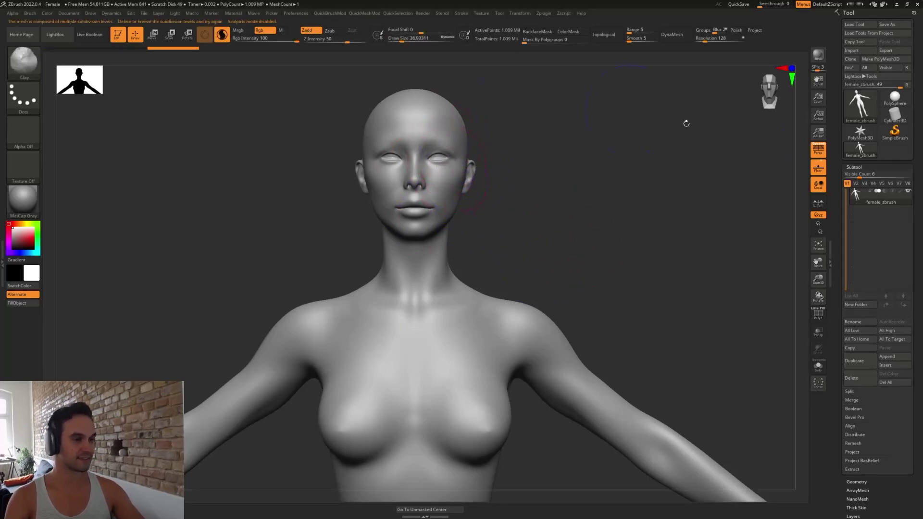
- Go to the figure's highest subdivision level and delete its lower subdivision levels
{"action": "left_click", "coordinate": [864, 166]}
{"action": "left_click", "coordinate": [856, 176]}
{"action": "key", "text": "shift+d"}
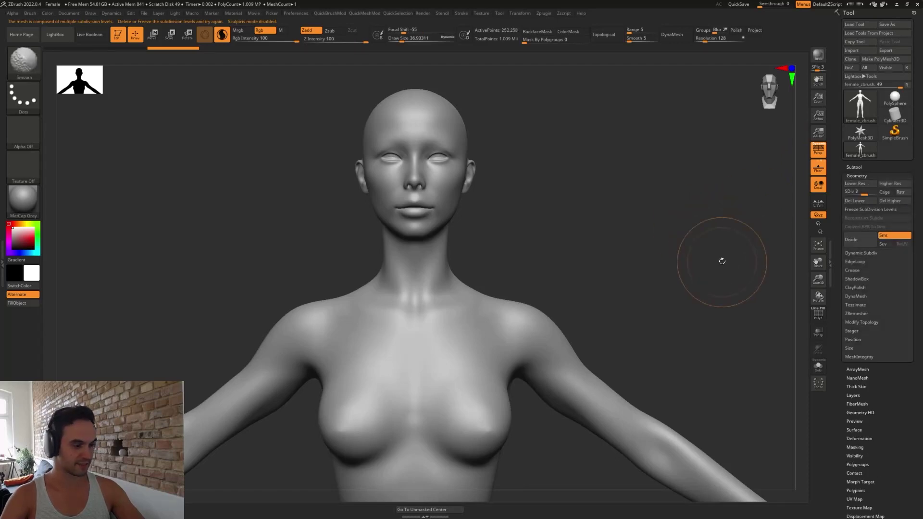
{"action": "key", "text": "d"}
{"action": "left_click", "coordinate": [858, 201]}
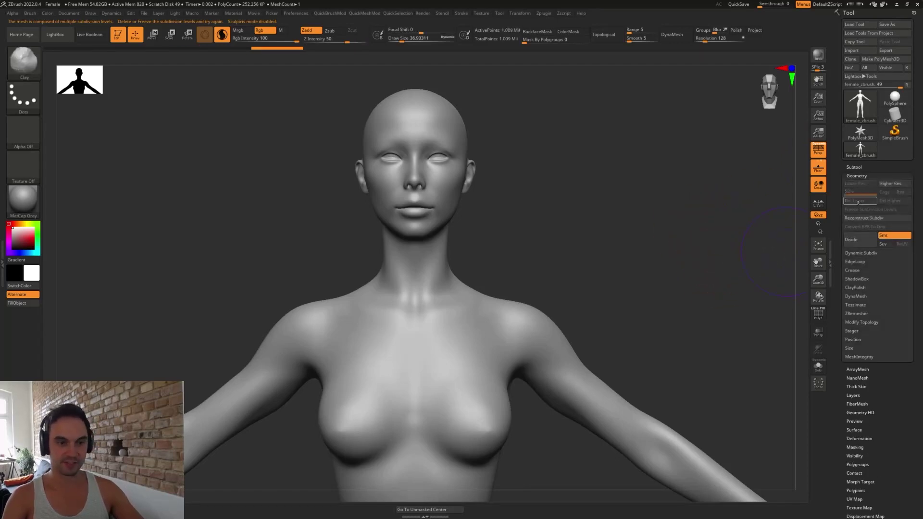
- Smooth away the eyes on the head, working from the front and the side
{"action": "key", "text": "s"}
{"action": "left_click_drag", "start_coordinate": [439, 137], "coordinate": [435, 136]}
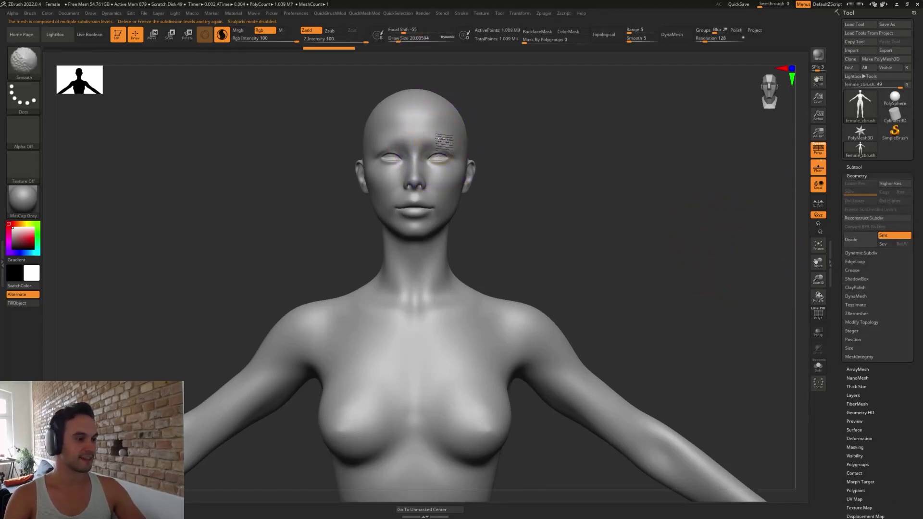
{"action": "right_click_drag", "start_coordinate": [445, 160], "coordinate": [524, 173]}
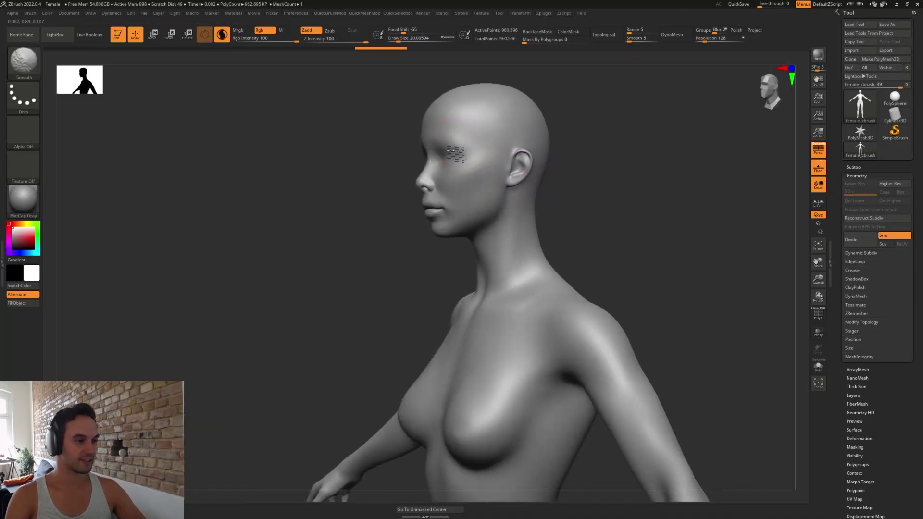
{"action": "right_click_drag", "start_coordinate": [456, 148], "coordinate": [454, 144], "text": "shift"}
- Hide the arms, hips and legs with a selection brush so only the head and torso show, ending in a point below the waist
{"action": "right_click_drag", "start_coordinate": [567, 252], "coordinate": [588, 208]}
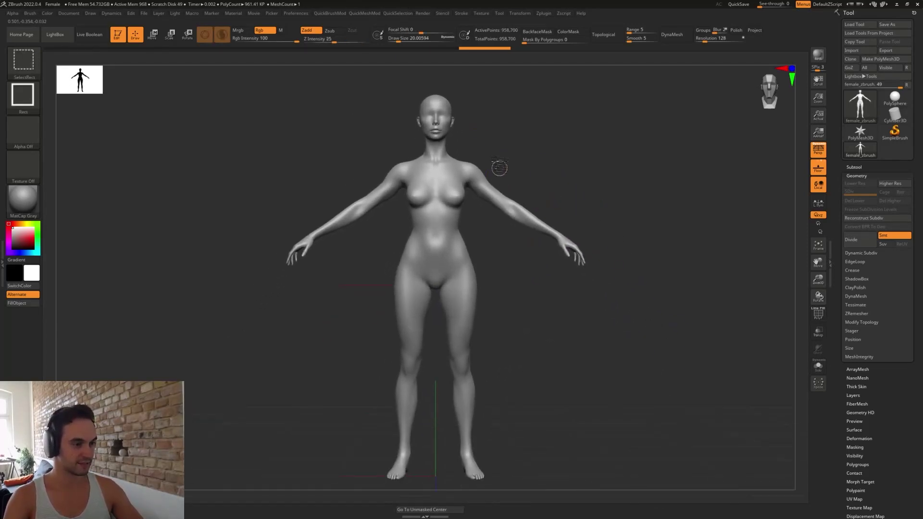
{"action": "key", "text": "3"}
{"action": "left_click", "coordinate": [527, 289]}
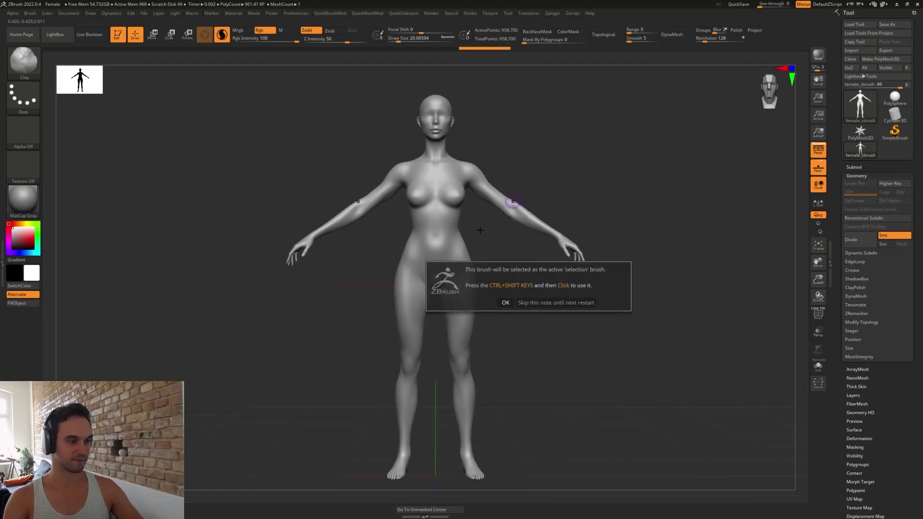
{"action": "left_click", "coordinate": [518, 303]}
{"action": "left_click_drag", "start_coordinate": [542, 188], "coordinate": [537, 195]}
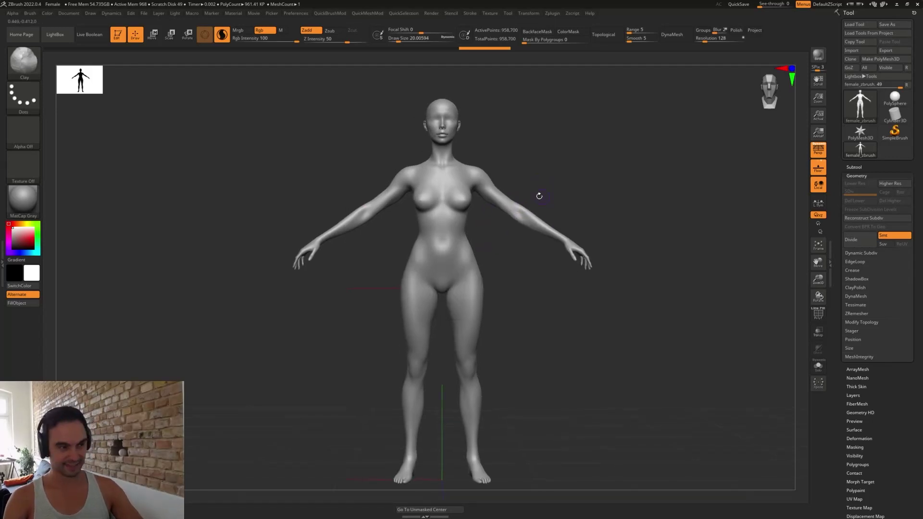
{"action": "mouse_move", "coordinate": [478, 226]}
{"action": "left_mouse_down", "text": "ctrl+shift"}
{"action": "mouse_move", "coordinate": [440, 309]}
{"action": "mouse_move", "coordinate": [486, 500]}
{"action": "mouse_move", "coordinate": [620, 211]}
{"action": "mouse_move", "coordinate": [534, 239]}
{"action": "left_mouse_up", "text": "ctrl+shift"}
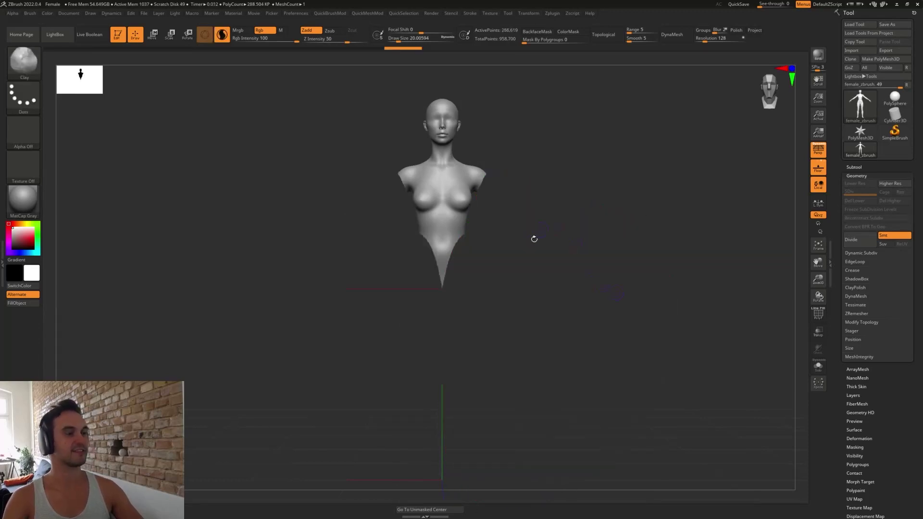
{"action": "key", "text": "f"}
{"action": "left_click_drag", "start_coordinate": [460, 273], "coordinate": [480, 369], "text": "ctrl+shift"}
{"action": "left_click_drag", "start_coordinate": [509, 295], "coordinate": [512, 337], "text": "alt"}
- Delete the hidden geometry and close the holes left at the shoulders and waist
{"action": "key", "text": "2"}
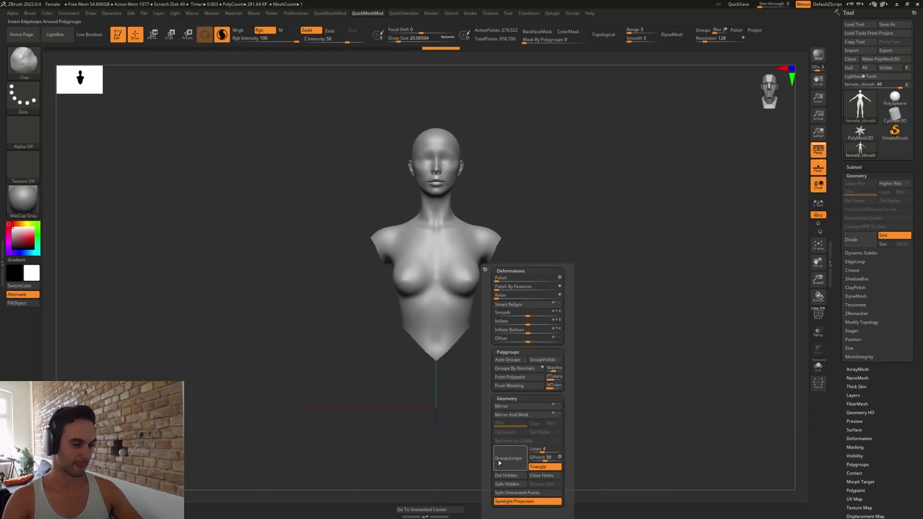
{"action": "left_click", "coordinate": [510, 476]}
{"action": "left_click", "coordinate": [540, 476]}
- Smooth the closed cut surfaces at the shoulders and the bottom of the torso
{"action": "mouse_move", "coordinate": [563, 240]}
{"action": "left_mouse_down"}
{"action": "mouse_move", "coordinate": [515, 243]}
{"action": "mouse_move", "coordinate": [513, 317]}
{"action": "left_mouse_up"}
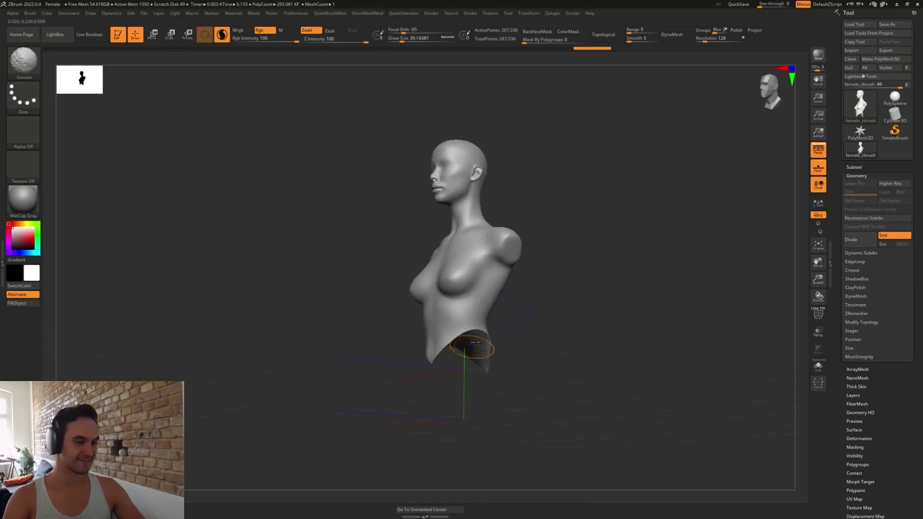
{"action": "mouse_move", "coordinate": [552, 354]}
{"action": "left_mouse_down"}
{"action": "mouse_move", "coordinate": [488, 346]}
{"action": "mouse_move", "coordinate": [511, 356]}
{"action": "mouse_move", "coordinate": [504, 366]}
{"action": "left_mouse_up"}
{"action": "left_click_drag", "start_coordinate": [526, 272], "coordinate": [512, 348], "text": "shift"}
{"action": "left_click_drag", "start_coordinate": [534, 354], "coordinate": [592, 308]}
- Reshape the shoulder stumps and lower torso into a bust with the Move brush, smoothing the sides and back
{"action": "key", "text": "b"}
{"action": "key", "text": "m"}
{"action": "key", "text": "v"}
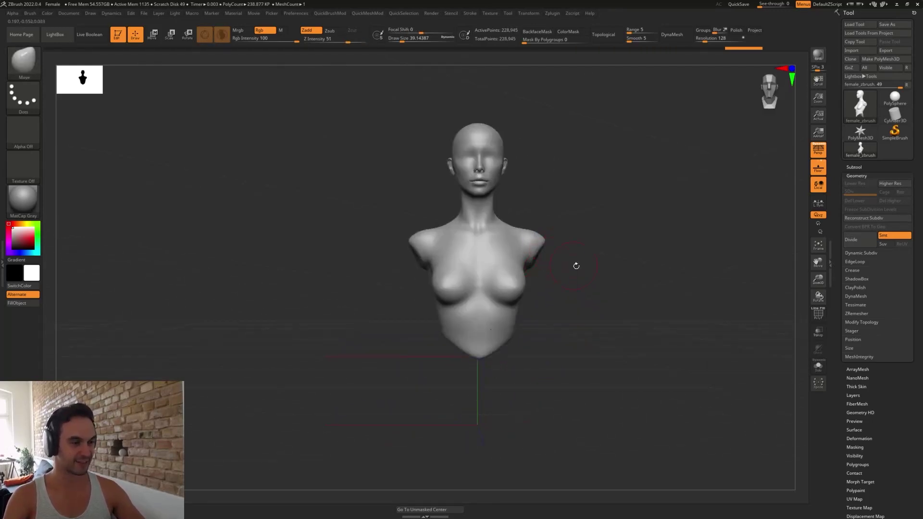
{"action": "mouse_move", "coordinate": [574, 264]}
{"action": "left_mouse_down"}
{"action": "mouse_move", "coordinate": [540, 264]}
{"action": "mouse_move", "coordinate": [594, 252]}
{"action": "left_mouse_up"}
{"action": "mouse_move", "coordinate": [565, 262]}
{"action": "left_mouse_down"}
{"action": "mouse_move", "coordinate": [574, 250]}
{"action": "mouse_move", "coordinate": [579, 264]}
{"action": "mouse_move", "coordinate": [572, 258]}
{"action": "left_mouse_up"}
{"action": "left_click_drag", "start_coordinate": [543, 315], "coordinate": [577, 310]}
{"action": "left_click_drag", "start_coordinate": [574, 259], "coordinate": [580, 298], "text": "shift"}
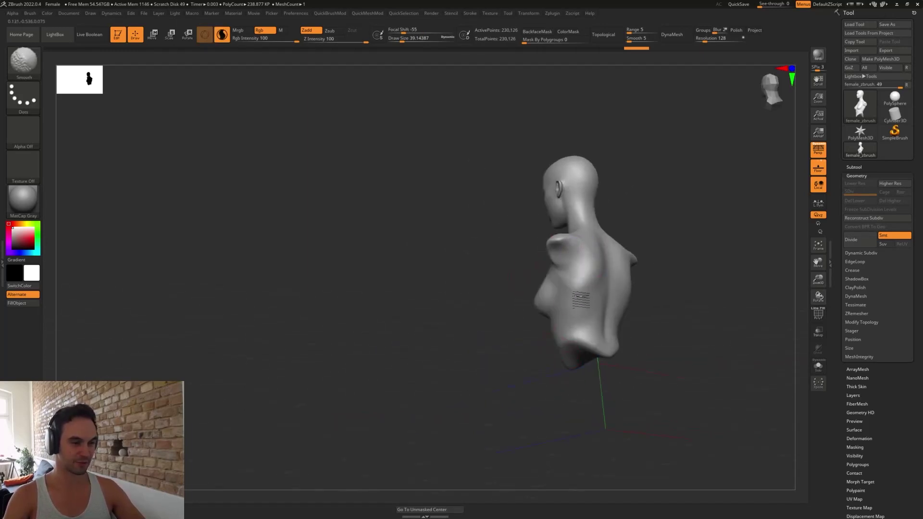
{"action": "mouse_move", "coordinate": [642, 240]}
{"action": "left_mouse_down"}
{"action": "mouse_move", "coordinate": [696, 240]}
{"action": "mouse_move", "coordinate": [627, 242]}
{"action": "mouse_move", "coordinate": [597, 230]}
{"action": "mouse_move", "coordinate": [598, 249]}
{"action": "mouse_move", "coordinate": [539, 252]}
{"action": "left_mouse_up"}
{"action": "key", "text": "bracketright"}
{"action": "key", "text": "bracketright"}
{"action": "key", "text": "bracketleft"}
{"action": "key", "text": "bracketleft"}
{"action": "mouse_move", "coordinate": [529, 284]}
{"action": "left_mouse_down"}
{"action": "mouse_move", "coordinate": [599, 326]}
{"action": "mouse_move", "coordinate": [572, 336]}
{"action": "mouse_move", "coordinate": [580, 317]}
{"action": "left_mouse_up"}
- Reshape the nose in profile using the Move brush with a smaller draw size
{"action": "key", "text": "s"}
{"action": "left_click", "coordinate": [495, 201]}
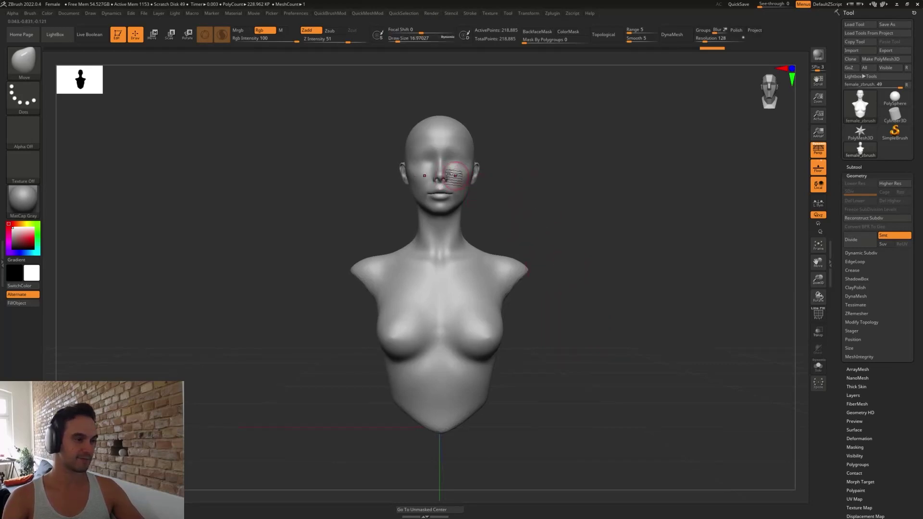
{"action": "mouse_move", "coordinate": [513, 205]}
{"action": "left_mouse_down", "text": "alt"}
{"action": "mouse_move", "coordinate": [572, 299]}
{"action": "mouse_move", "coordinate": [613, 311]}
{"action": "mouse_move", "coordinate": [592, 311]}
{"action": "left_mouse_up", "text": "alt"}
{"action": "key", "text": "s"}
{"action": "left_click_drag", "start_coordinate": [488, 253], "coordinate": [491, 259]}
{"action": "key", "text": "s"}
{"action": "left_click", "coordinate": [485, 253]}
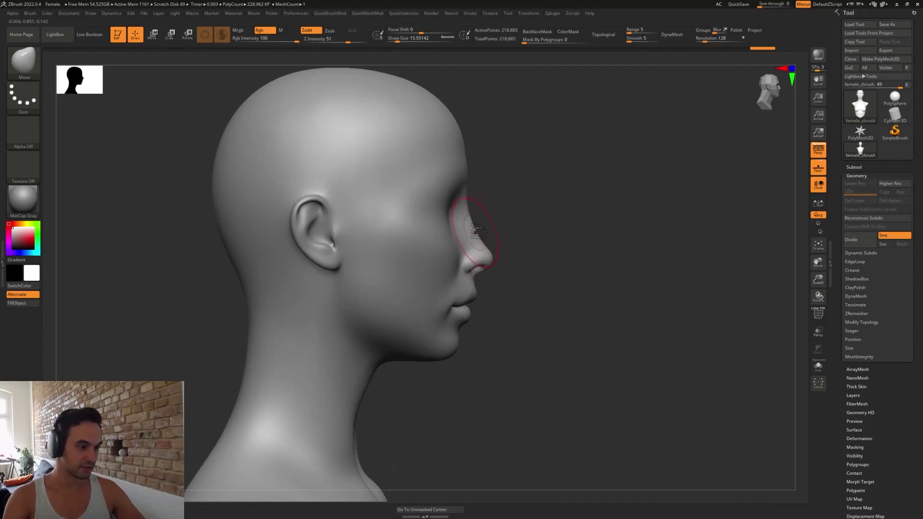
{"action": "key", "text": "s"}
{"action": "left_click", "coordinate": [465, 262]}
{"action": "left_click_drag", "start_coordinate": [483, 279], "coordinate": [498, 301]}
- Carve lines along the nose with a small DamStandard brush and smooth the strokes
{"action": "key", "text": "b"}
{"action": "key", "text": "d"}
{"action": "key", "text": "s"}
{"action": "mouse_move", "coordinate": [458, 249]}
{"action": "left_mouse_down"}
{"action": "mouse_move", "coordinate": [455, 260]}
{"action": "mouse_move", "coordinate": [479, 274]}
{"action": "left_mouse_up"}
{"action": "left_click_drag", "start_coordinate": [522, 299], "coordinate": [504, 294]}
{"action": "mouse_move", "coordinate": [463, 269]}
{"action": "left_mouse_down", "text": "shift"}
{"action": "mouse_move", "coordinate": [456, 255]}
{"action": "mouse_move", "coordinate": [452, 267]}
{"action": "left_mouse_up", "text": "shift"}
{"action": "left_click_drag", "start_coordinate": [533, 315], "coordinate": [644, 366]}
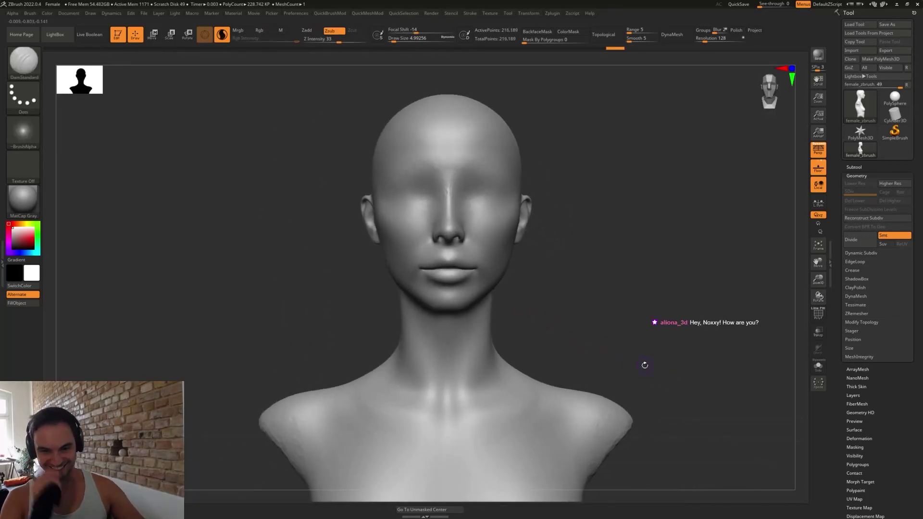
- Enlarge the DamStandard brush and refine the bridge and sides of the nose from the front
{"action": "left_click_drag", "start_coordinate": [639, 241], "coordinate": [651, 359]}
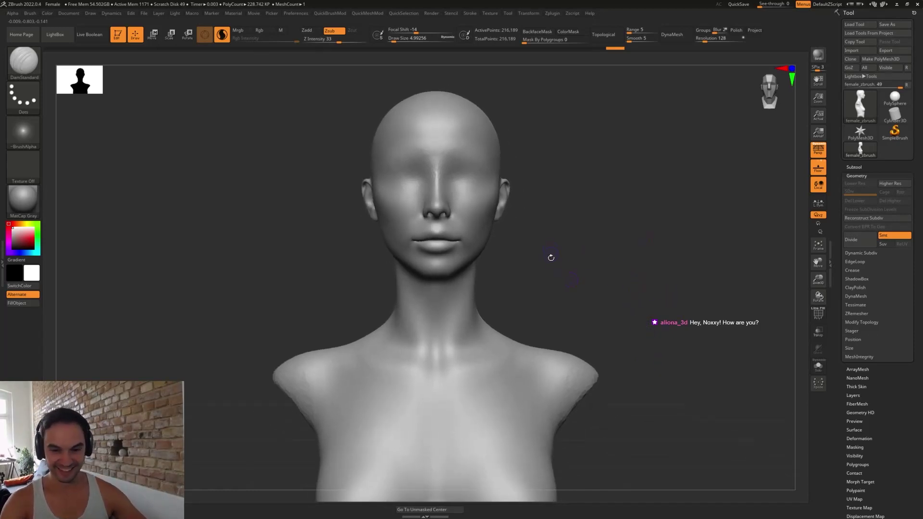
{"action": "key", "text": "s"}
{"action": "left_click_drag", "start_coordinate": [560, 272], "coordinate": [561, 272]}
{"action": "key", "text": "s"}
{"action": "mouse_move", "coordinate": [441, 167]}
{"action": "left_mouse_down"}
{"action": "mouse_move", "coordinate": [464, 186]}
{"action": "mouse_move", "coordinate": [459, 194]}
{"action": "left_mouse_up"}
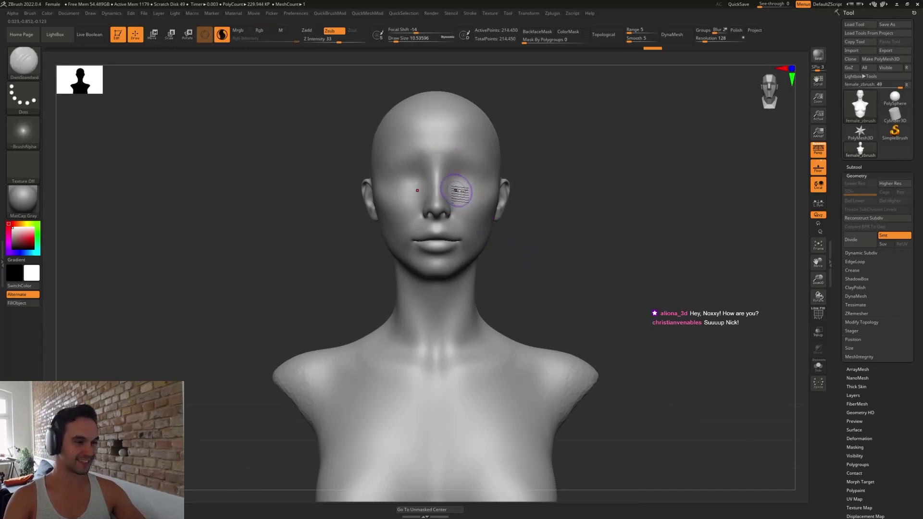
- Adjust the shape of the lower face with the Move brush, working from front and three-quarter views
{"action": "key", "text": "b"}
{"action": "key", "text": "m"}
{"action": "key", "text": "v"}
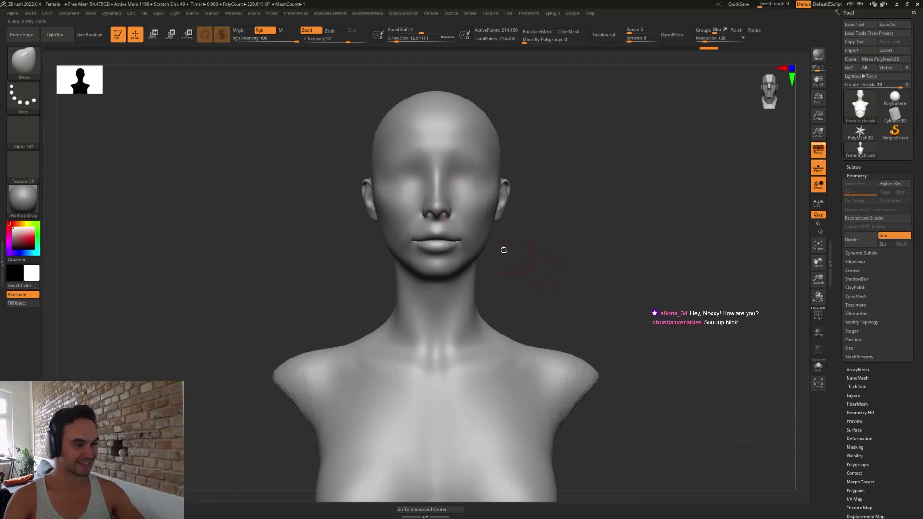
{"action": "key", "text": "s"}
{"action": "left_click_drag", "start_coordinate": [444, 256], "coordinate": [443, 256]}
{"action": "mouse_move", "coordinate": [596, 243]}
{"action": "left_mouse_down"}
{"action": "mouse_move", "coordinate": [572, 261]}
{"action": "mouse_move", "coordinate": [492, 267]}
{"action": "mouse_move", "coordinate": [444, 252]}
{"action": "left_mouse_up"}
{"action": "key", "text": "shift+f"}
{"action": "key", "text": "shift+f"}
{"action": "mouse_move", "coordinate": [505, 284]}
{"action": "left_mouse_down"}
{"action": "mouse_move", "coordinate": [461, 284]}
{"action": "mouse_move", "coordinate": [540, 294]}
{"action": "mouse_move", "coordinate": [534, 330]}
{"action": "left_mouse_up"}
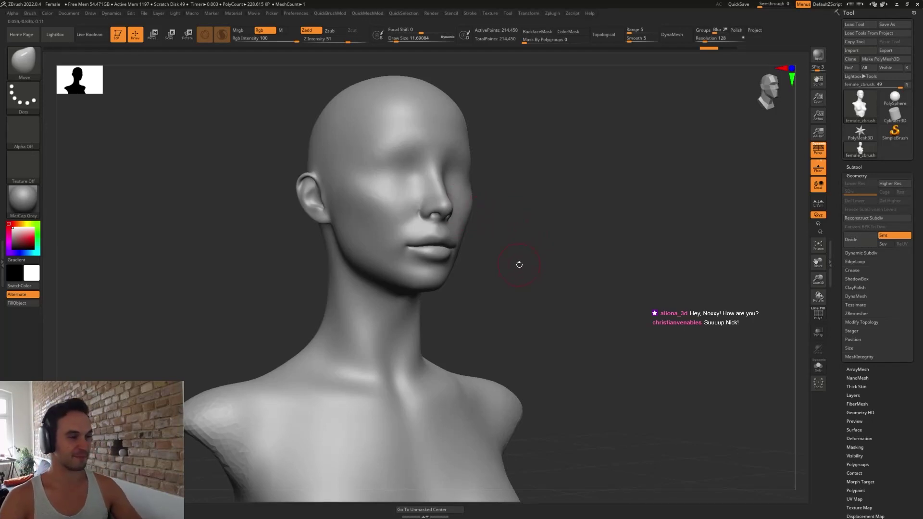
{"action": "left_click_drag", "start_coordinate": [519, 265], "coordinate": [481, 263]}
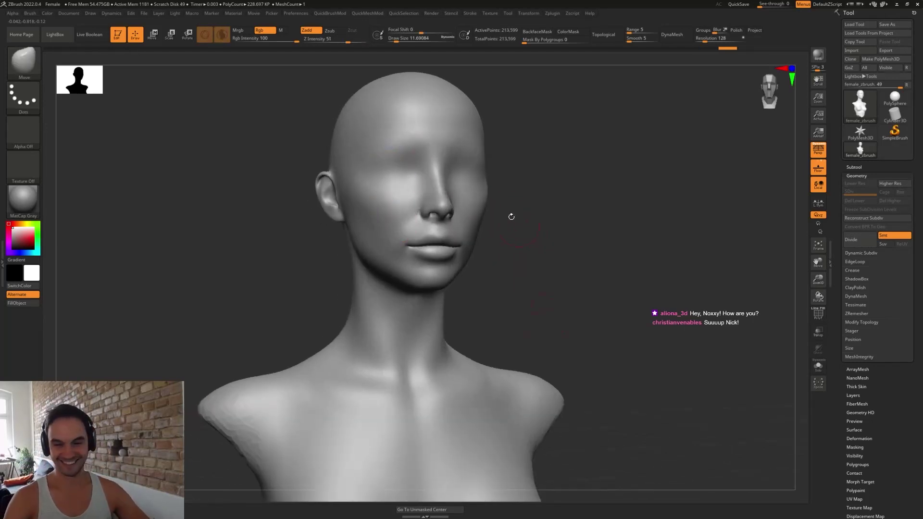
- Define the creases around the nostrils using the DamStandard brush with a smaller draw size
{"action": "mouse_move", "coordinate": [548, 286]}
{"action": "left_mouse_down", "text": "shift"}
{"action": "mouse_move", "coordinate": [571, 269]}
{"action": "mouse_move", "coordinate": [612, 290]}
{"action": "mouse_move", "coordinate": [568, 262]}
{"action": "left_mouse_up", "text": "shift"}
{"action": "key", "text": "s"}
{"action": "key", "text": "b"}
{"action": "key", "text": "d"}
{"action": "key", "text": "s"}
{"action": "mouse_move", "coordinate": [458, 223]}
{"action": "left_mouse_down"}
{"action": "mouse_move", "coordinate": [468, 203]}
{"action": "mouse_move", "coordinate": [459, 225]}
{"action": "left_mouse_up"}
{"action": "left_click_drag", "start_coordinate": [588, 307], "coordinate": [591, 309], "text": "shift"}
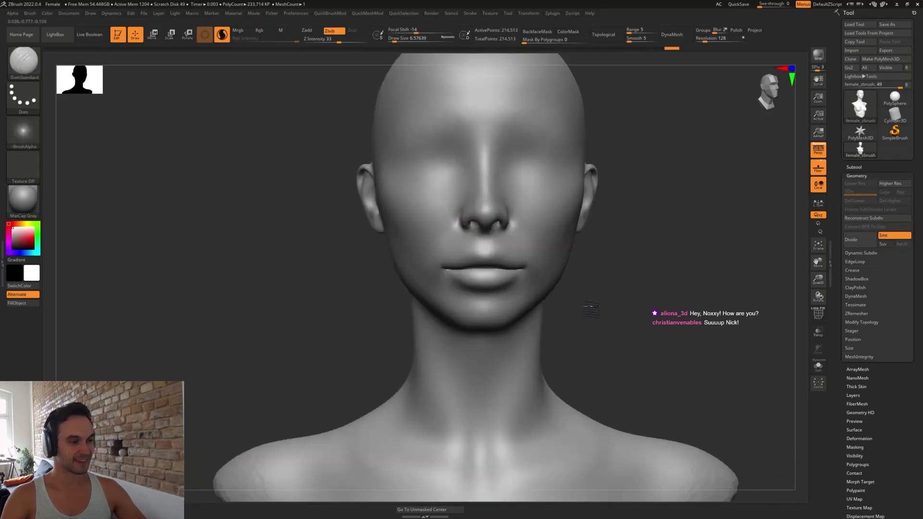
- Adjust the nostril wings and nose bridge with the Move brush
{"action": "key", "text": "b"}
{"action": "key", "text": "m"}
{"action": "key", "text": "v"}
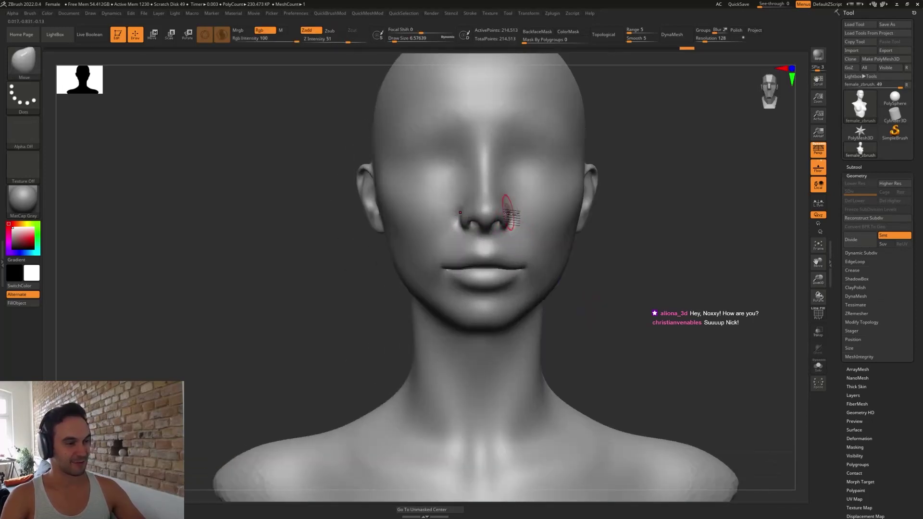
{"action": "left_click_drag", "start_coordinate": [508, 213], "coordinate": [491, 168]}
{"action": "left_click_drag", "start_coordinate": [604, 259], "coordinate": [598, 233], "text": "alt"}
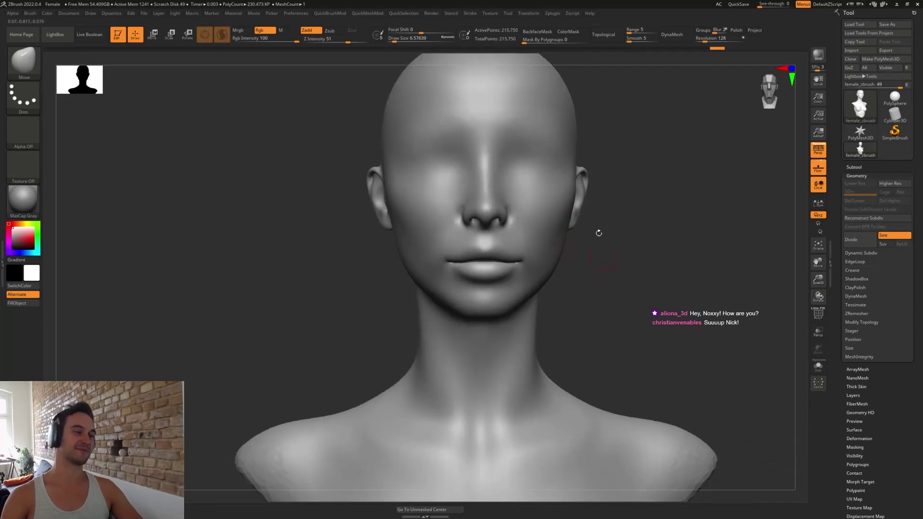
- Enlarge the brush to a draw size of about 21.6 and adjust the lips in profile with the Move Topological brush
{"action": "key", "text": "s"}
{"action": "left_click_drag", "start_coordinate": [528, 143], "coordinate": [502, 130]}
{"action": "key", "text": "s"}
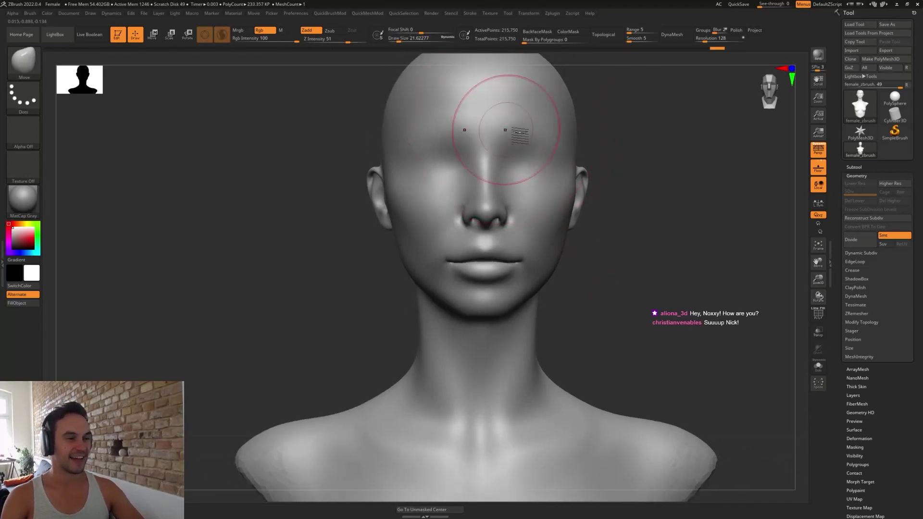
{"action": "left_click_drag", "start_coordinate": [639, 281], "coordinate": [573, 254]}
{"action": "left_click_drag", "start_coordinate": [587, 305], "coordinate": [605, 309]}
{"action": "key", "text": "b"}
{"action": "key", "text": "m"}
{"action": "key", "text": "t"}
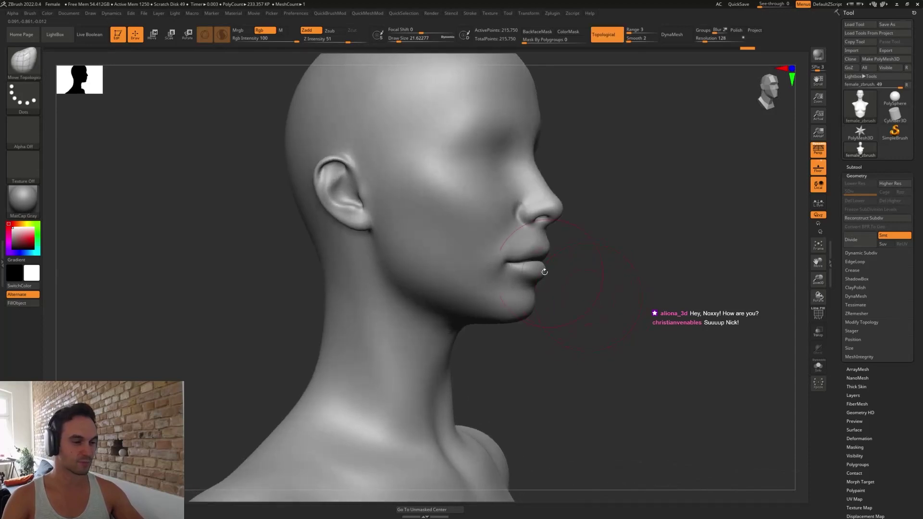
{"action": "left_click_drag", "start_coordinate": [529, 270], "coordinate": [531, 273]}
- Refine the side profile of the lower lip and chin with the Move Topological brush
{"action": "left_click_drag", "start_coordinate": [567, 299], "coordinate": [565, 337]}
{"action": "key", "text": "b"}
{"action": "key", "text": "m"}
{"action": "key", "text": "t"}
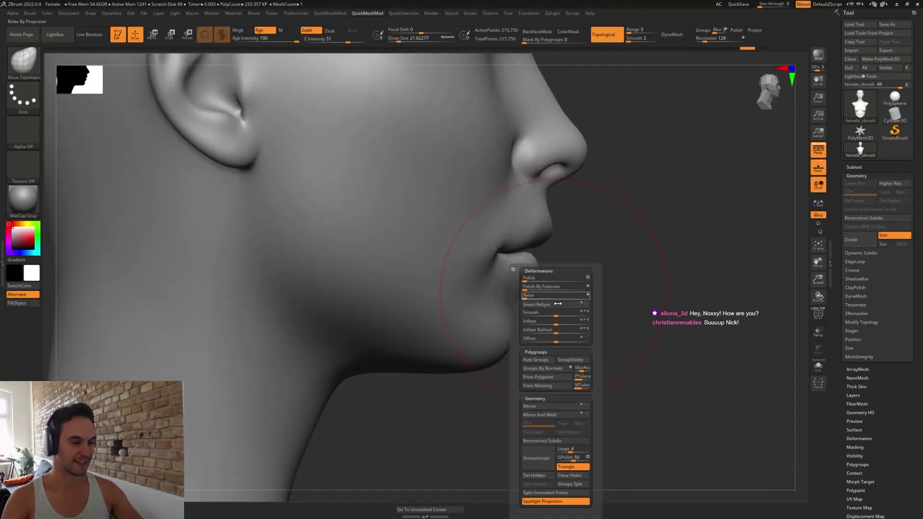
{"action": "left_click", "coordinate": [523, 347]}
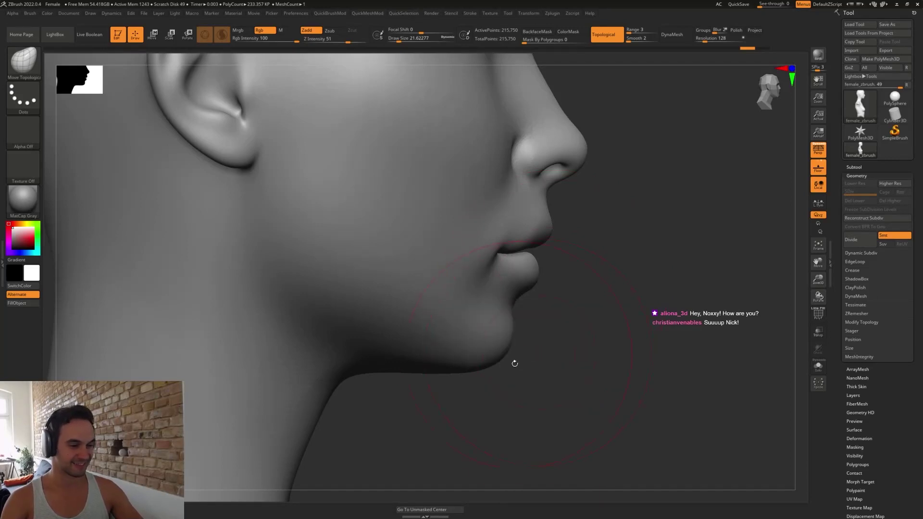
{"action": "key", "text": "3"}
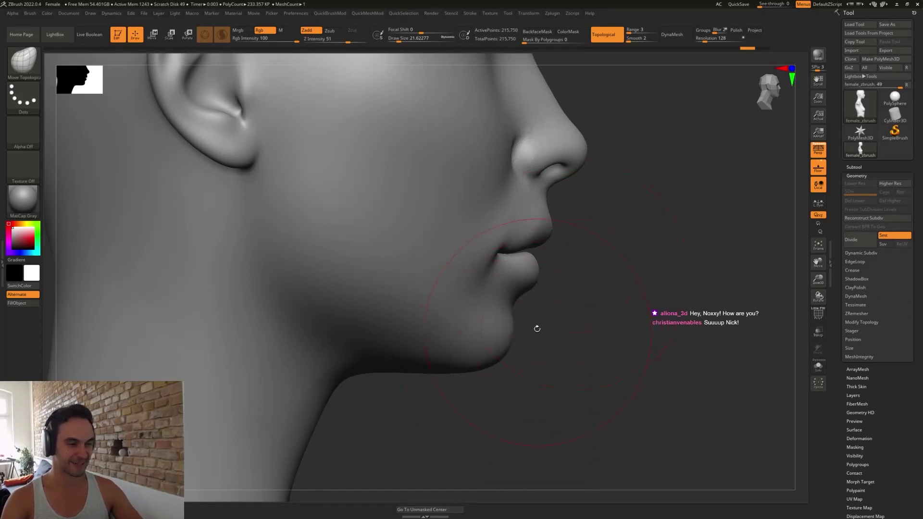
- Mask the nose, cheeks and upper lip, reshape the lower lip with the Move brush, and clear the mask
{"action": "mouse_move", "coordinate": [548, 280]}
{"action": "left_mouse_down", "text": "ctrl"}
{"action": "mouse_move", "coordinate": [537, 253]}
{"action": "mouse_move", "coordinate": [456, 211]}
{"action": "mouse_move", "coordinate": [618, 207]}
{"action": "mouse_move", "coordinate": [567, 274]}
{"action": "left_mouse_up", "text": "ctrl"}
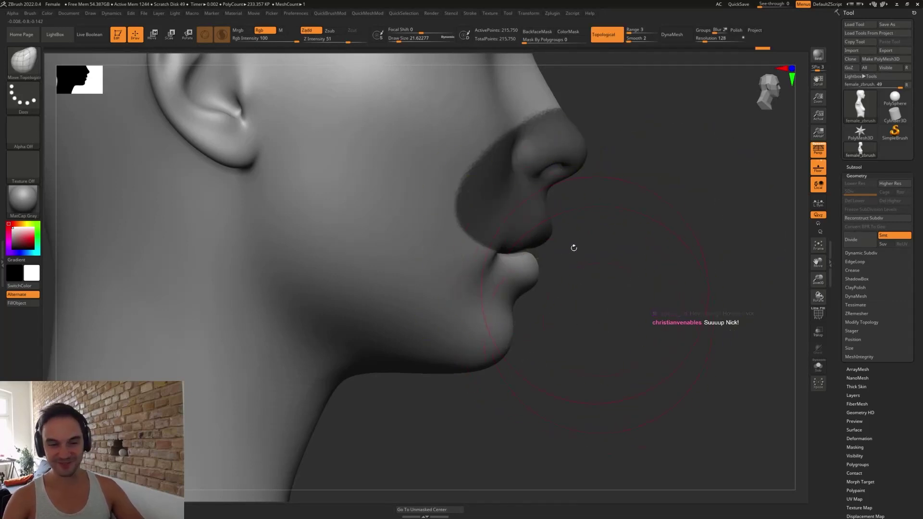
{"action": "mouse_move", "coordinate": [489, 260]}
{"action": "left_mouse_down", "text": "ctrl"}
{"action": "mouse_move", "coordinate": [381, 138]}
{"action": "mouse_move", "coordinate": [569, 282]}
{"action": "left_mouse_up", "text": "ctrl"}
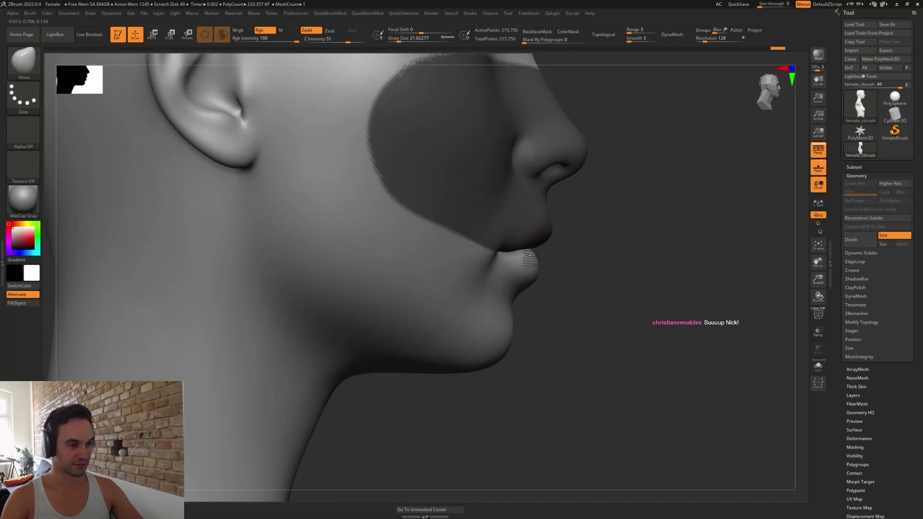
{"action": "left_click_drag", "start_coordinate": [538, 296], "coordinate": [525, 270], "text": "shift"}
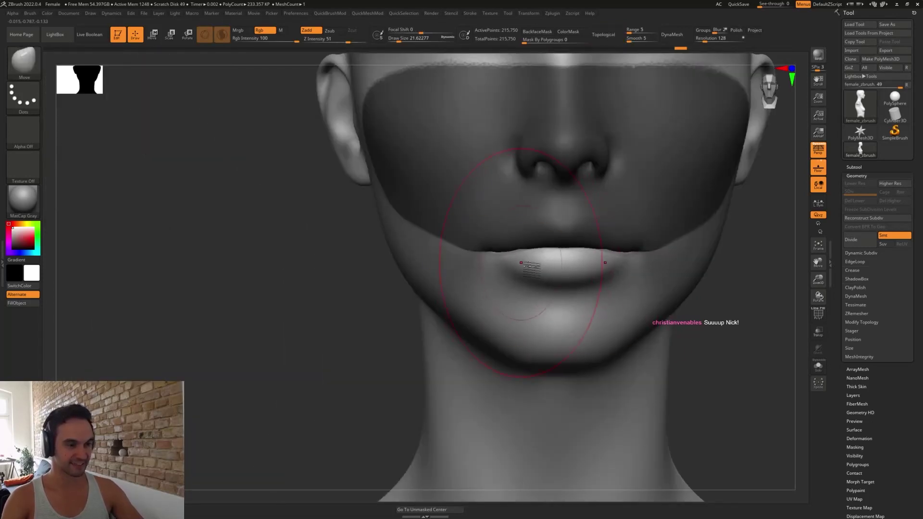
{"action": "left_click_drag", "start_coordinate": [727, 331], "coordinate": [755, 339], "text": "ctrl"}
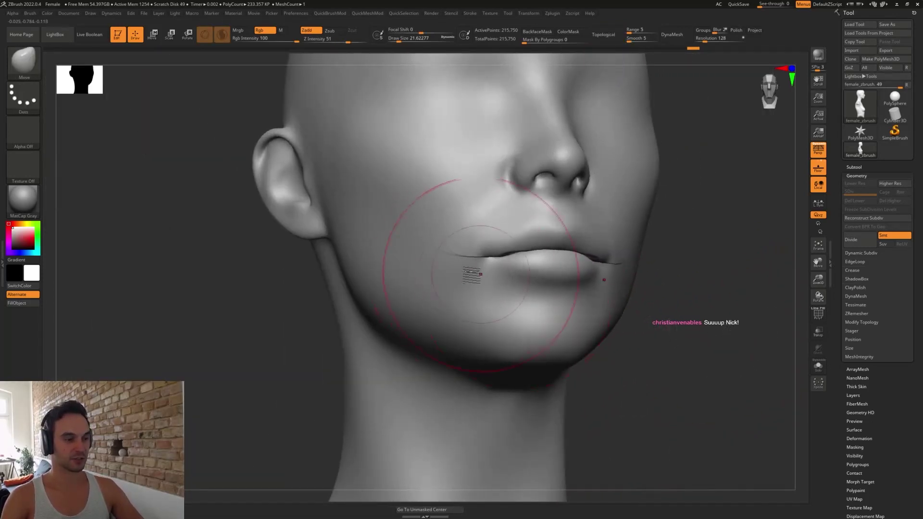
- Reduce the draw size to about 14.2, isolate the mouth area with a lasso selection, and restore the full bust's visibility
{"action": "left_click_drag", "start_coordinate": [706, 273], "coordinate": [663, 269], "text": "alt"}
{"action": "key", "text": "s"}
{"action": "left_click_drag", "start_coordinate": [616, 305], "coordinate": [670, 329]}
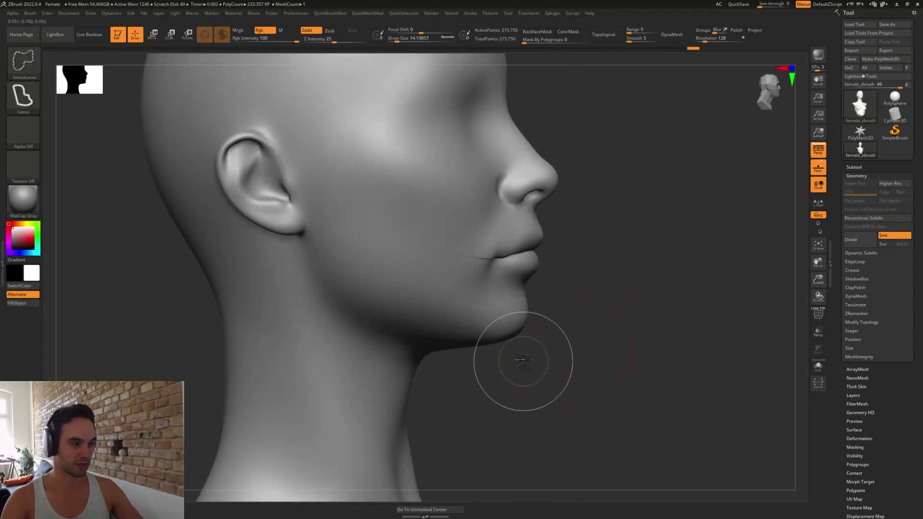
{"action": "mouse_move", "coordinate": [500, 399]}
{"action": "left_mouse_down", "text": "ctrl+shift"}
{"action": "mouse_move", "coordinate": [532, 189]}
{"action": "mouse_move", "coordinate": [604, 361]}
{"action": "mouse_move", "coordinate": [668, 372]}
{"action": "mouse_move", "coordinate": [604, 358]}
{"action": "mouse_move", "coordinate": [650, 371]}
{"action": "left_mouse_up", "text": "ctrl+shift"}
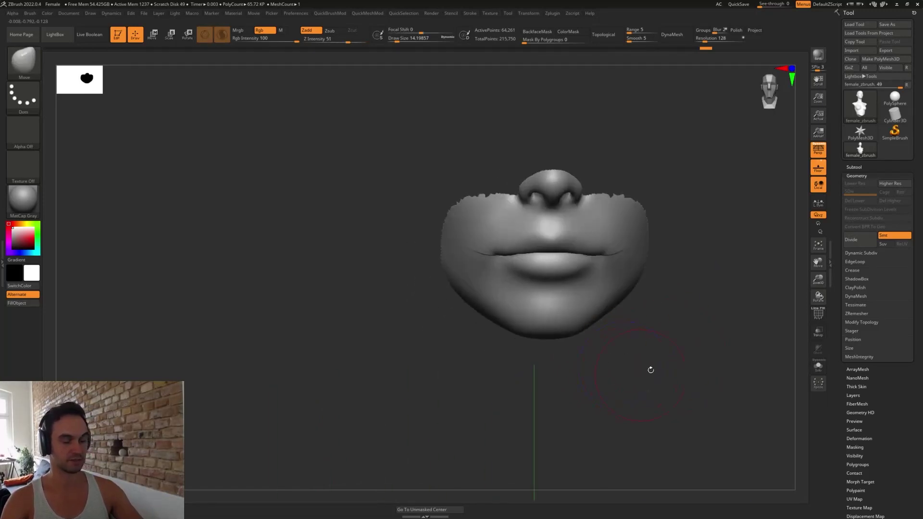
{"action": "left_click_drag", "start_coordinate": [682, 339], "coordinate": [626, 281], "text": "ctrl+shift"}
{"action": "left_click", "coordinate": [630, 316], "text": "ctrl+shift"}
- Try remeshing the bust with DynaMesh at resolution 128, 376 and progressively higher values, undoing each attempt
{"action": "left_click", "coordinate": [672, 38]}
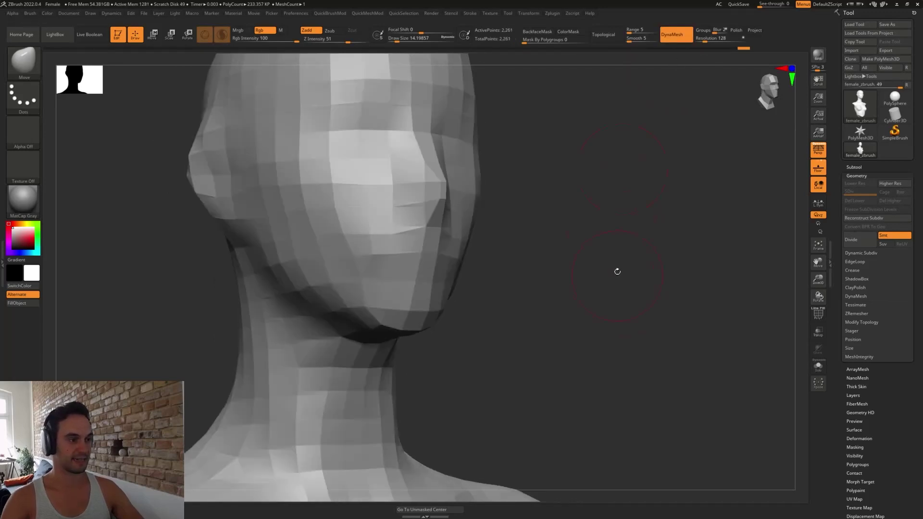
{"action": "key", "text": "ctrl+z"}
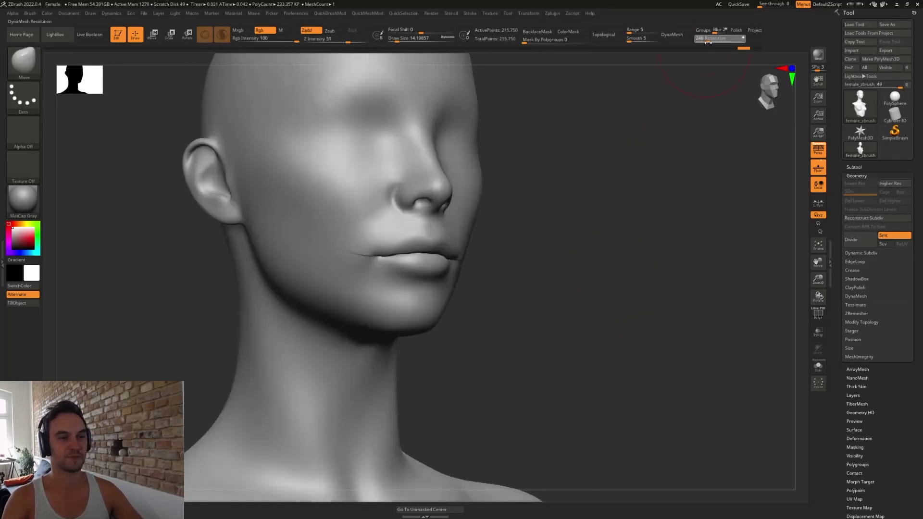
{"action": "left_click", "coordinate": [676, 42]}
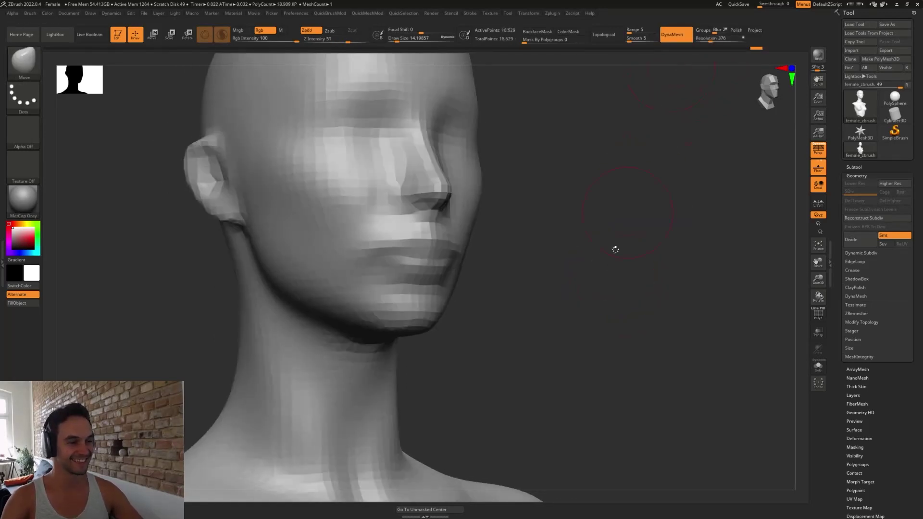
{"action": "key", "text": "ctrl+z"}
{"action": "left_click_drag", "start_coordinate": [716, 39], "coordinate": [709, 40]}
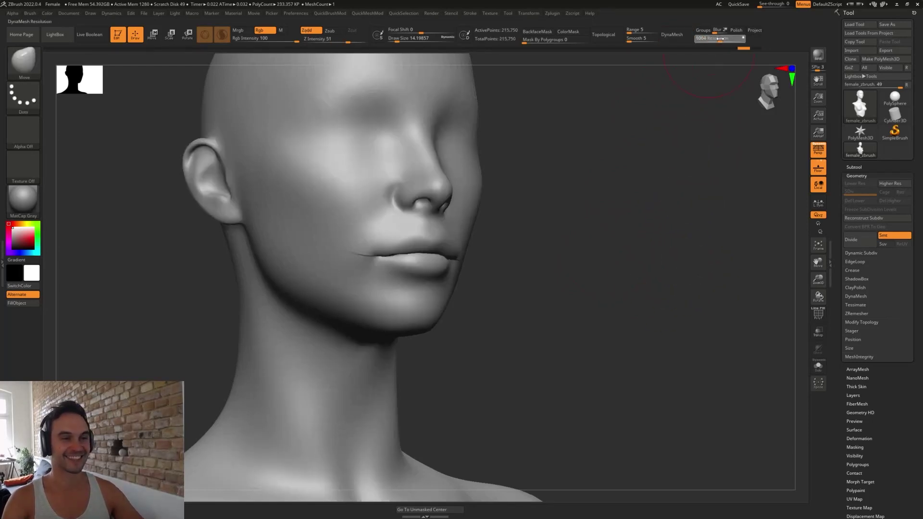
{"action": "left_click", "coordinate": [678, 40]}
{"action": "key", "text": "ctrl+z"}
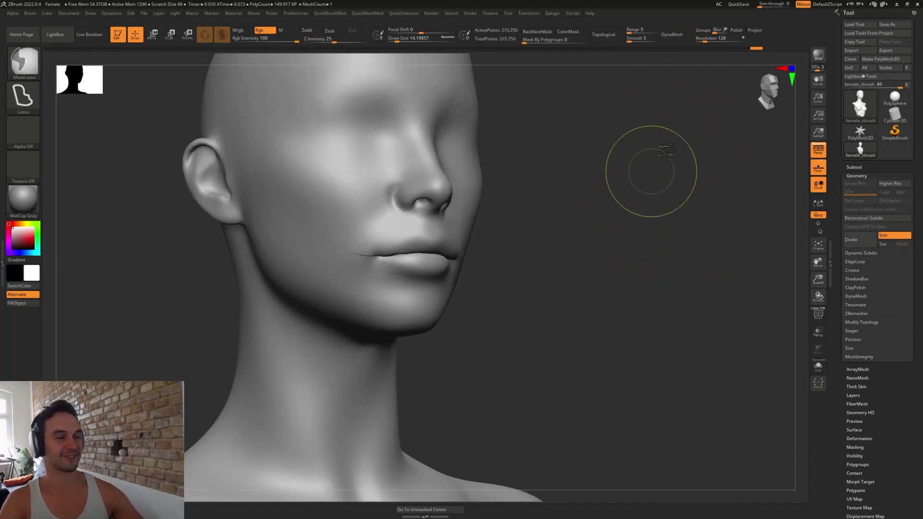
{"action": "left_click_drag", "start_coordinate": [727, 38], "coordinate": [725, 38]}
{"action": "left_click", "coordinate": [676, 39]}
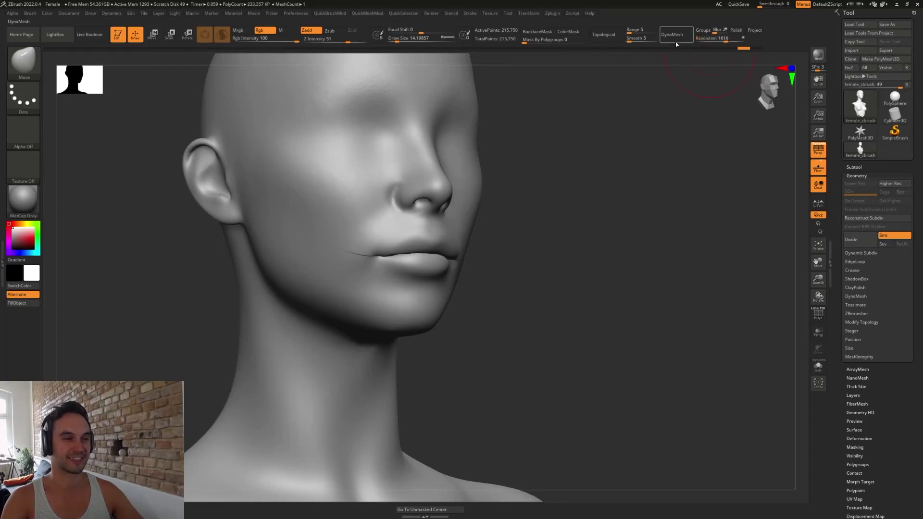
{"action": "left_click_drag", "start_coordinate": [559, 278], "coordinate": [590, 272]}
{"action": "key", "text": "ctrl+z"}
- Remesh the bust with DynaMesh at resolution 1960 and check its wireframe
{"action": "left_click", "coordinate": [705, 38]}
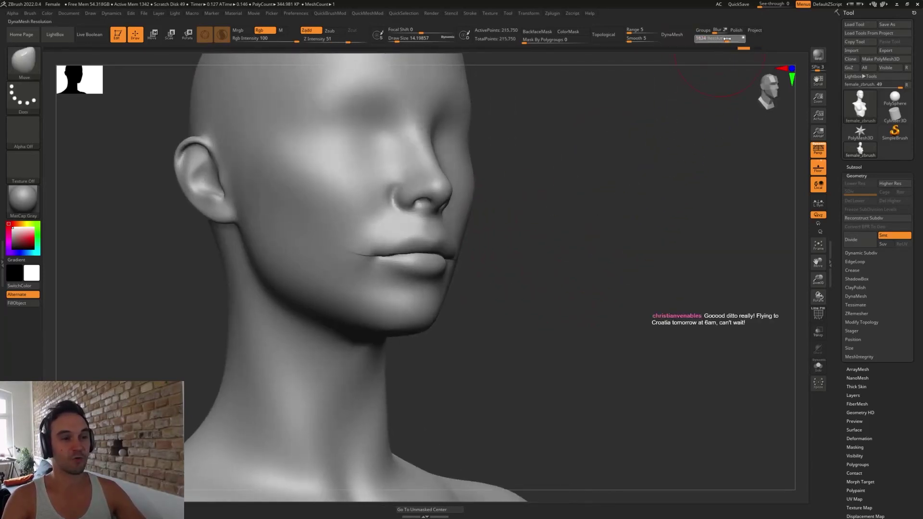
{"action": "left_click_drag", "start_coordinate": [726, 39], "coordinate": [729, 38]}
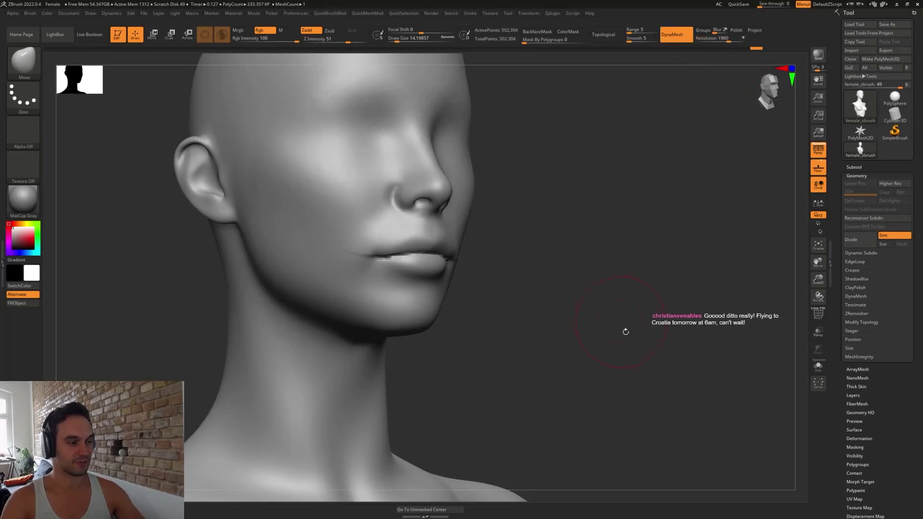
{"action": "left_click_drag", "start_coordinate": [626, 331], "coordinate": [608, 330], "text": "alt"}
{"action": "key", "text": "shift+f"}
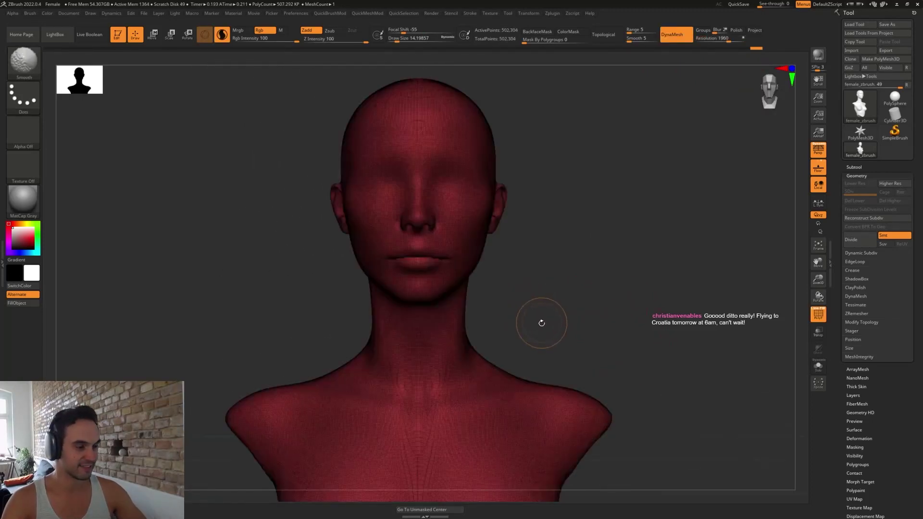
{"action": "key", "text": "shift+f"}
- Inspect the bust's export scale factor and geometry size settings
{"action": "left_click", "coordinate": [859, 176]}
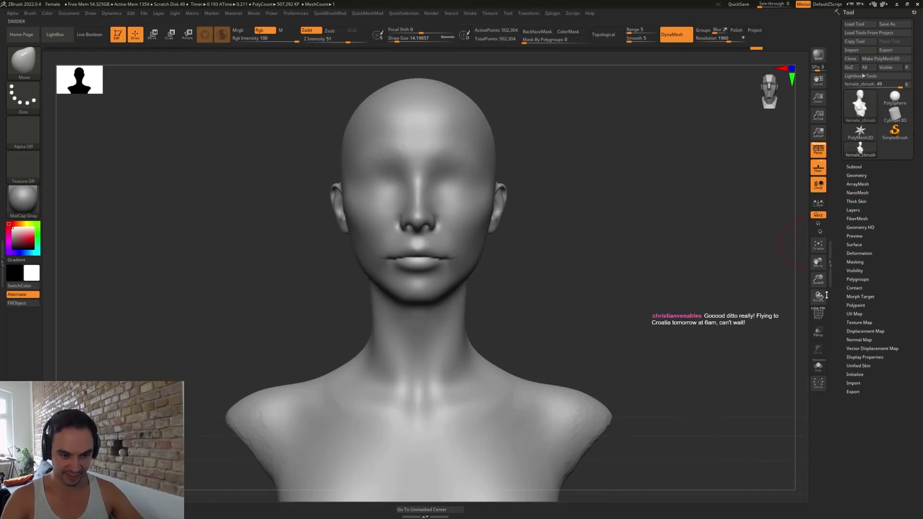
{"action": "left_click", "coordinate": [852, 391]}
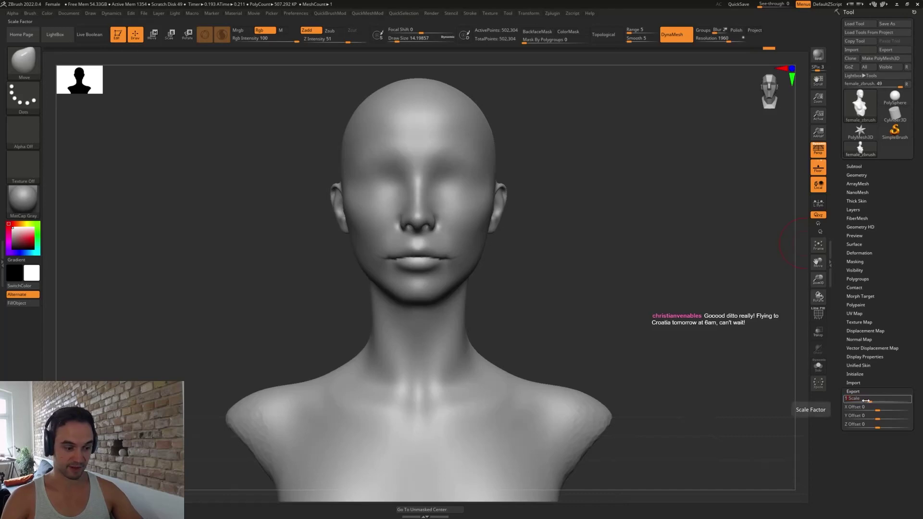
{"action": "left_click", "coordinate": [857, 175]}
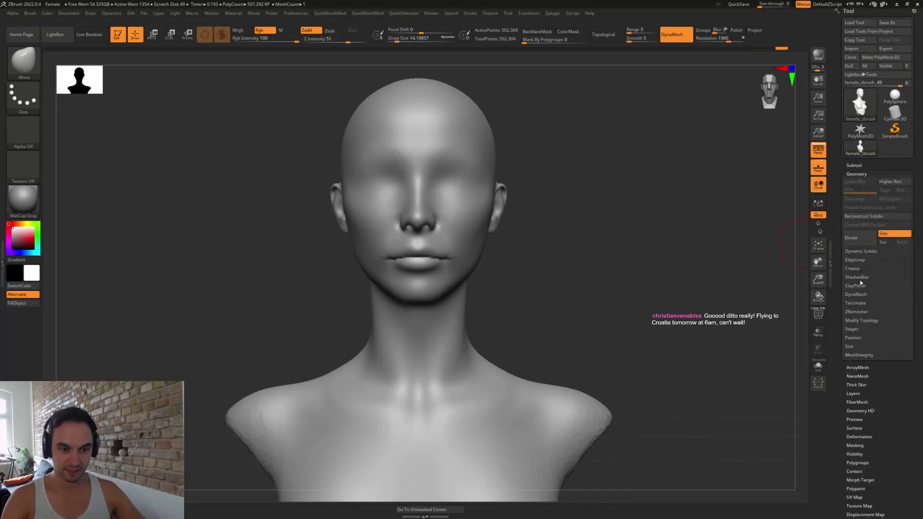
{"action": "left_click", "coordinate": [849, 346]}
{"action": "left_click_drag", "start_coordinate": [869, 354], "coordinate": [871, 354]}
{"action": "left_click_drag", "start_coordinate": [588, 329], "coordinate": [560, 297], "text": "alt"}
- Center the bust at the origin by setting its X, Y and Z positions to 0
{"action": "left_click", "coordinate": [863, 338]}
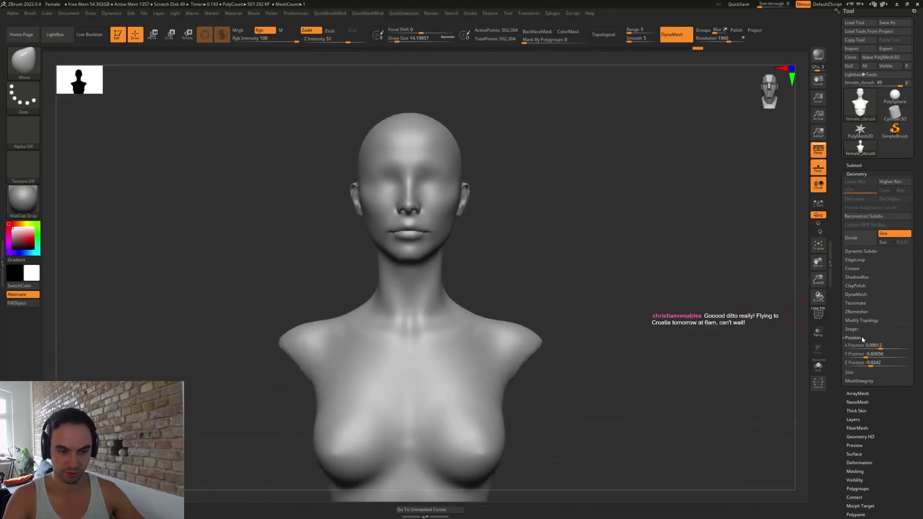
{"action": "left_click", "coordinate": [867, 345]}
{"action": "type", "text": "0"}
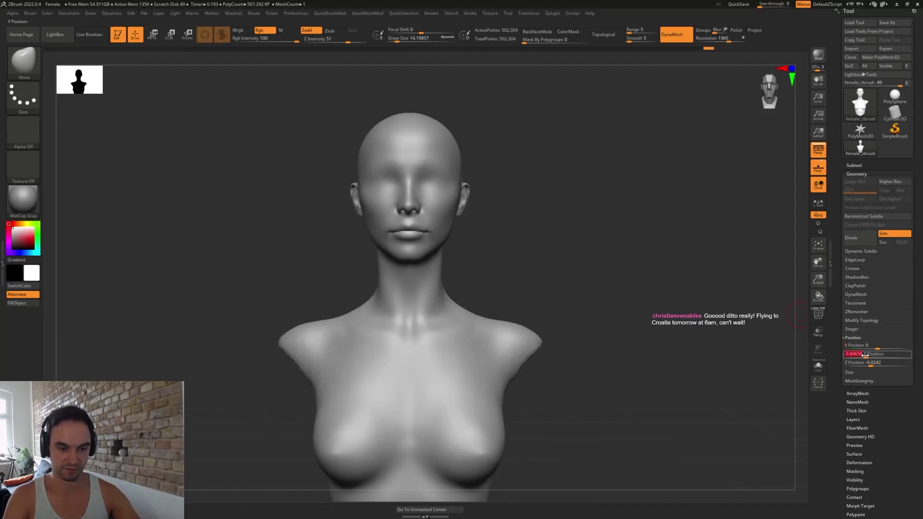
{"action": "type", "text": "0"}
{"action": "left_click", "coordinate": [866, 364]}
{"action": "type", "text": "0"}
{"action": "left_click_drag", "start_coordinate": [573, 434], "coordinate": [585, 247], "text": "alt"}
{"action": "left_click_drag", "start_coordinate": [538, 421], "coordinate": [559, 336], "text": "alt"}
{"action": "key", "text": "ctrl+z"}
{"action": "left_click_drag", "start_coordinate": [584, 391], "coordinate": [611, 288], "text": "alt"}
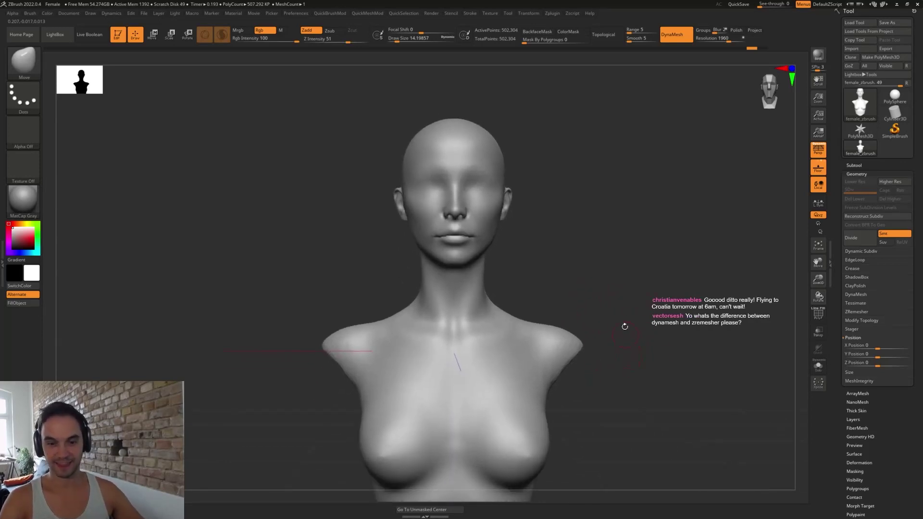
{"action": "mouse_move", "coordinate": [614, 329]}
{"action": "left_mouse_down", "text": "alt"}
{"action": "mouse_move", "coordinate": [612, 293]}
{"action": "mouse_move", "coordinate": [604, 298]}
{"action": "left_mouse_up", "text": "alt"}
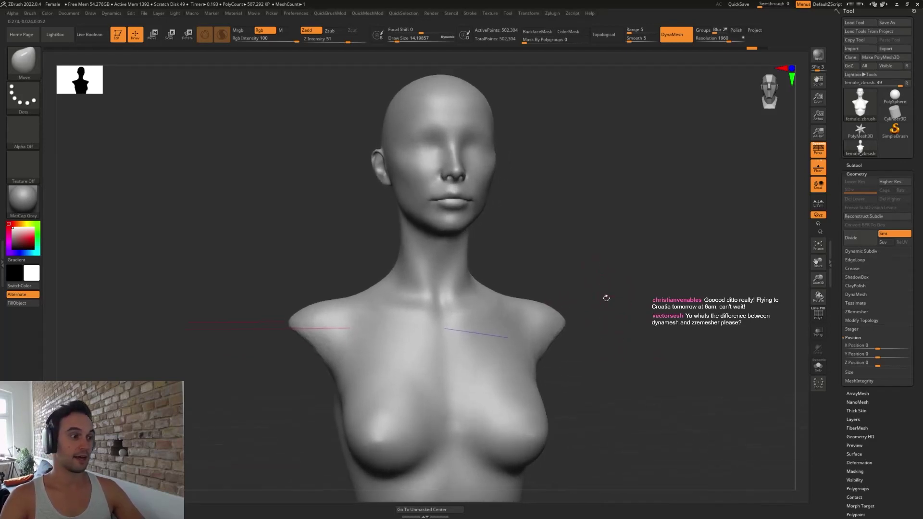
- Enlarge the brush to a draw size of about 21.6 and toggle the wireframe on and off over the face
{"action": "key", "text": "s"}
{"action": "left_click_drag", "start_coordinate": [569, 244], "coordinate": [569, 244]}
{"action": "key", "text": "s"}
{"action": "mouse_move", "coordinate": [512, 216]}
{"action": "left_mouse_down"}
{"action": "mouse_move", "coordinate": [537, 212]}
{"action": "mouse_move", "coordinate": [544, 257]}
{"action": "mouse_move", "coordinate": [556, 249]}
{"action": "mouse_move", "coordinate": [567, 264]}
{"action": "mouse_move", "coordinate": [562, 255]}
{"action": "left_mouse_up"}
{"action": "key", "text": "shift+f"}
{"action": "key", "text": "shift+f"}
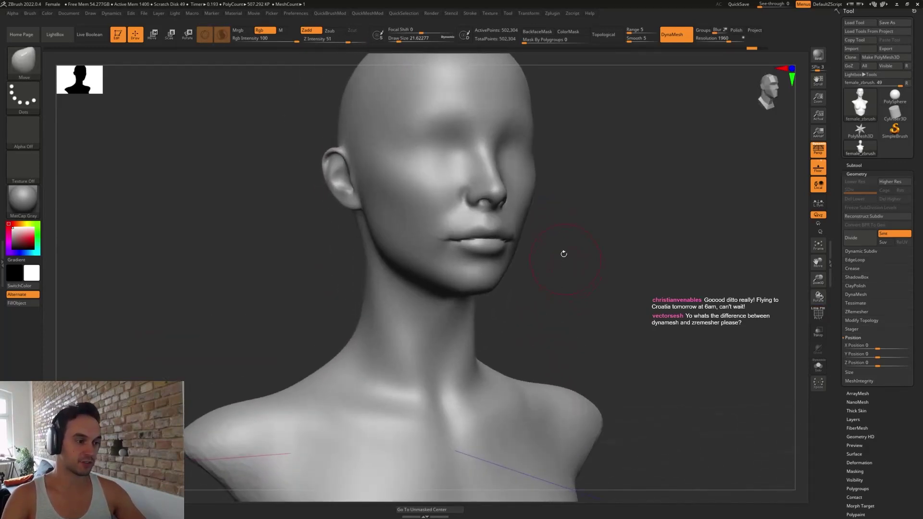
- Display the wireframe and examine the DynaMesh polygon layout on the face, neck and shoulders up close
{"action": "key", "text": "shift+f"}
{"action": "left_click_drag", "start_coordinate": [543, 219], "coordinate": [634, 289], "text": "alt"}
{"action": "left_click_drag", "start_coordinate": [529, 311], "coordinate": [495, 304]}
{"action": "left_click_drag", "start_coordinate": [552, 282], "coordinate": [514, 271], "text": "shift"}
{"action": "left_click_drag", "start_coordinate": [516, 225], "coordinate": [605, 209], "text": "alt"}
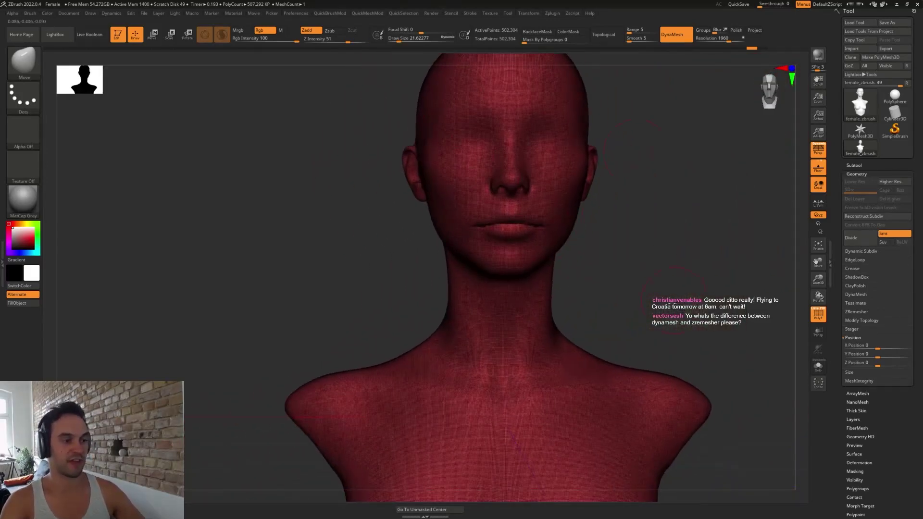
{"action": "left_click_drag", "start_coordinate": [641, 301], "coordinate": [558, 237], "text": "alt"}
{"action": "left_click_drag", "start_coordinate": [572, 274], "coordinate": [614, 344], "text": "alt"}
{"action": "left_click_drag", "start_coordinate": [576, 256], "coordinate": [568, 270]}
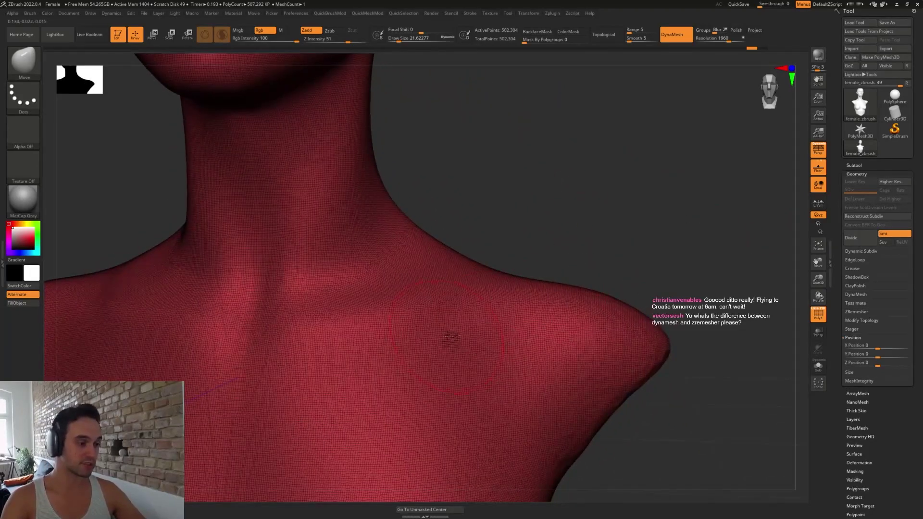
{"action": "left_click_drag", "start_coordinate": [443, 336], "coordinate": [441, 369], "text": "alt"}
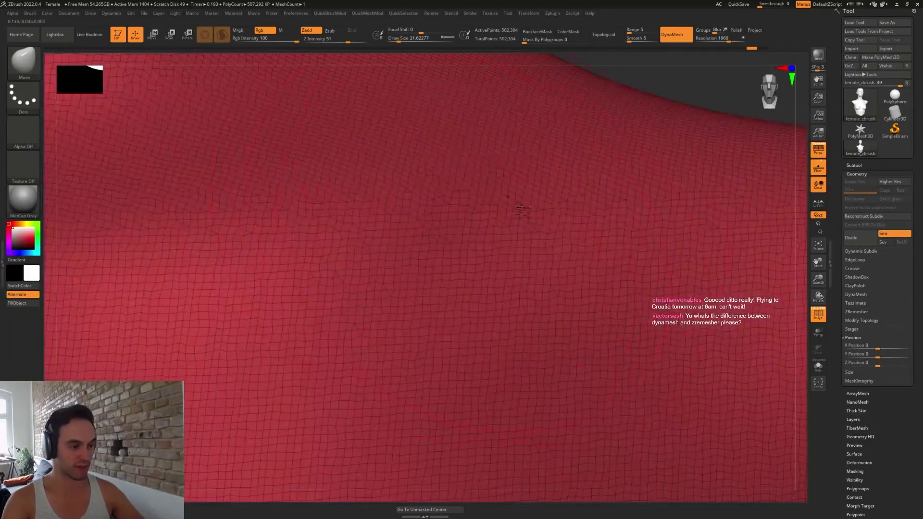
{"action": "left_click_drag", "start_coordinate": [681, 77], "coordinate": [620, 67], "text": "alt"}
{"action": "mouse_move", "coordinate": [583, 210]}
{"action": "left_mouse_down", "text": "alt"}
{"action": "mouse_move", "coordinate": [491, 213]}
{"action": "mouse_move", "coordinate": [602, 222]}
{"action": "mouse_move", "coordinate": [583, 233]}
{"action": "mouse_move", "coordinate": [555, 226]}
{"action": "left_mouse_up", "text": "alt"}
{"action": "key", "text": "shift+f"}
- Enlarge the Move brush to a draw size of about 73.9 and pull both cheeks outward into long spikes
{"action": "mouse_move", "coordinate": [539, 174]}
{"action": "left_mouse_down"}
{"action": "mouse_move", "coordinate": [687, 221]}
{"action": "mouse_move", "coordinate": [757, 233]}
{"action": "left_mouse_up"}
{"action": "left_click_drag", "start_coordinate": [645, 231], "coordinate": [645, 283], "text": "alt"}
{"action": "key", "text": "bracketright"}
{"action": "key", "text": "bracketright"}
{"action": "key", "text": "bracketright"}
{"action": "key", "text": "bracketright"}
{"action": "key", "text": "bracketright"}
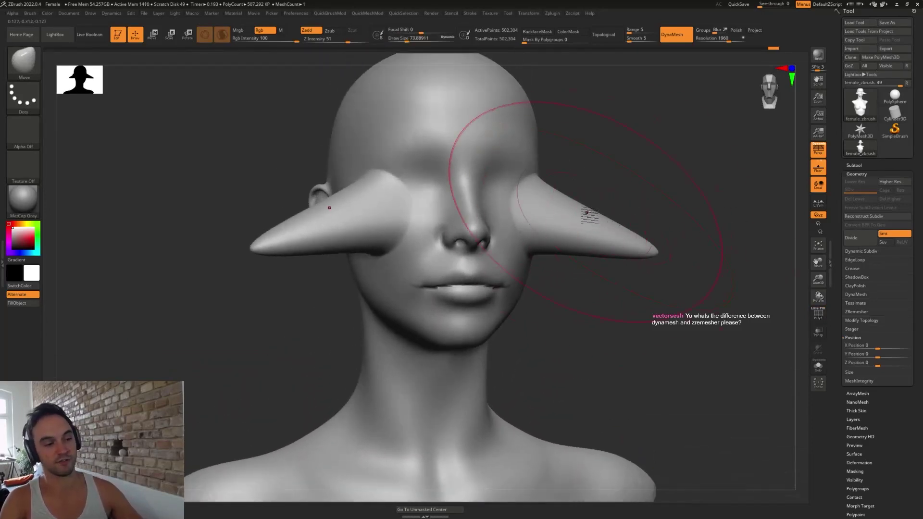
{"action": "left_click_drag", "start_coordinate": [587, 212], "coordinate": [585, 243]}
- Show the wireframe on the cheek spikes and broaden their tips with the Move brush at draw size 28.75
{"action": "key", "text": "shift+f"}
{"action": "left_click_drag", "start_coordinate": [632, 203], "coordinate": [562, 221]}
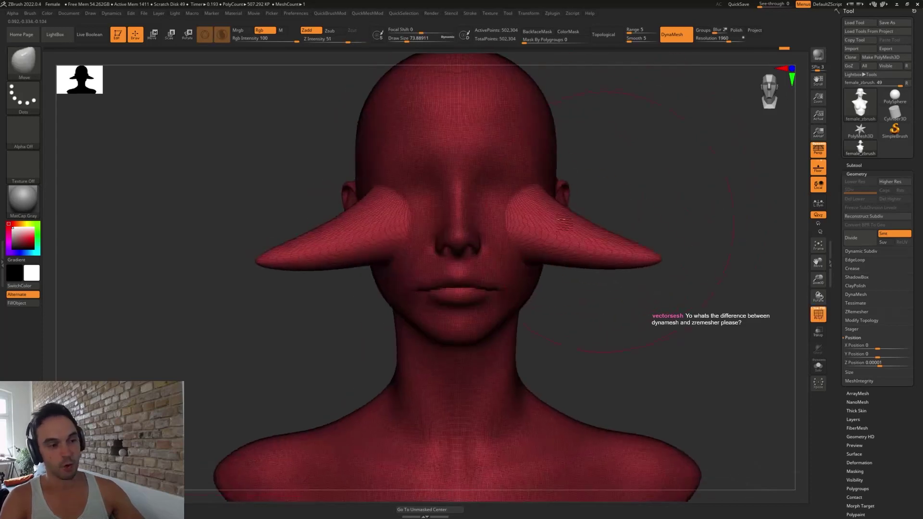
{"action": "key", "text": "s"}
{"action": "mouse_move", "coordinate": [599, 259]}
{"action": "left_mouse_down"}
{"action": "mouse_move", "coordinate": [583, 277]}
{"action": "mouse_move", "coordinate": [658, 265]}
{"action": "mouse_move", "coordinate": [644, 293]}
{"action": "mouse_move", "coordinate": [644, 347]}
{"action": "left_mouse_up"}
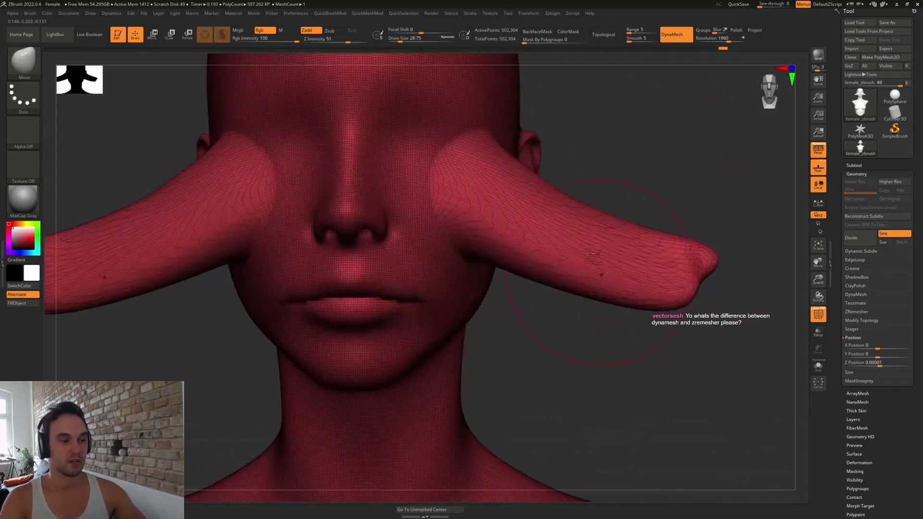
- Hide the wireframe and test the Clay brush on the stretched cheek spikes at a draw size of about 14.2, undoing the last stroke
{"action": "key", "text": "shift+f"}
{"action": "key", "text": "s"}
{"action": "left_click_drag", "start_coordinate": [576, 233], "coordinate": [598, 253]}
{"action": "key", "text": "b"}
{"action": "key", "text": "c"}
{"action": "key", "text": "l"}
{"action": "key", "text": "ctrl+z"}
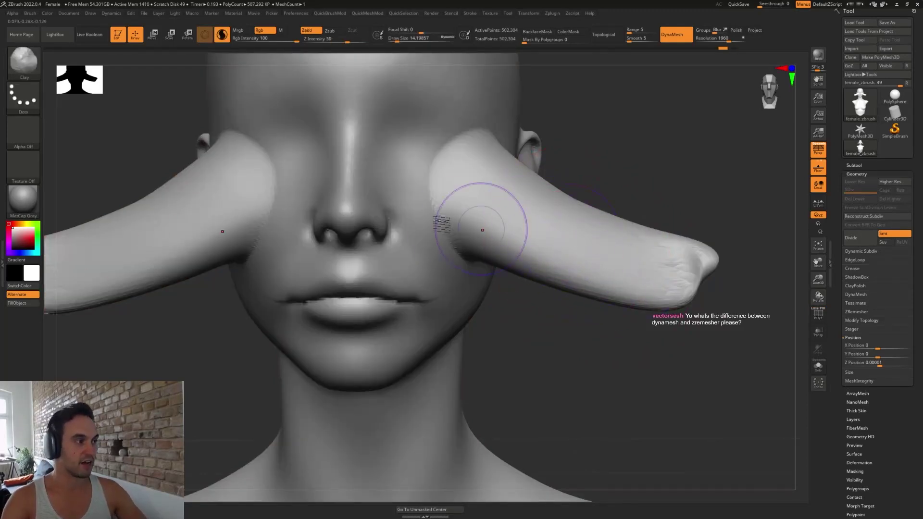
- Turn off Sculptris Pro, sculpt on the cheek spikes with the Standard brush at draw size about 3.1, and show the wireframe
{"action": "left_click", "coordinate": [222, 34]}
{"action": "key", "text": "b"}
{"action": "key", "text": "s"}
{"action": "key", "text": "t"}
{"action": "mouse_move", "coordinate": [583, 237]}
{"action": "left_mouse_down"}
{"action": "mouse_move", "coordinate": [620, 255]}
{"action": "mouse_move", "coordinate": [576, 245]}
{"action": "mouse_move", "coordinate": [596, 241]}
{"action": "left_mouse_up"}
{"action": "key", "text": "shift+f"}
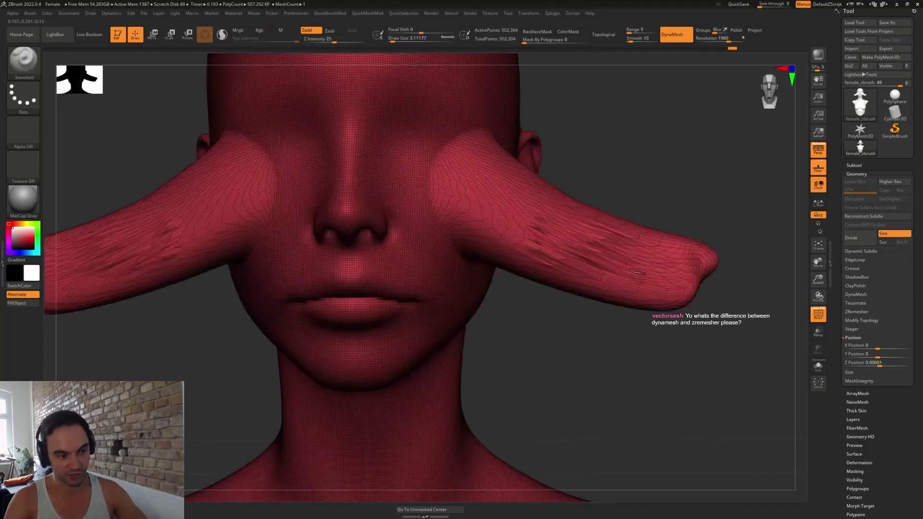
- Remesh the spiked head with DynaMesh and smooth the stretched cheek spikes at a draw size of about 34.8
{"action": "key", "text": "shift+f"}
{"action": "key", "text": "shift+f"}
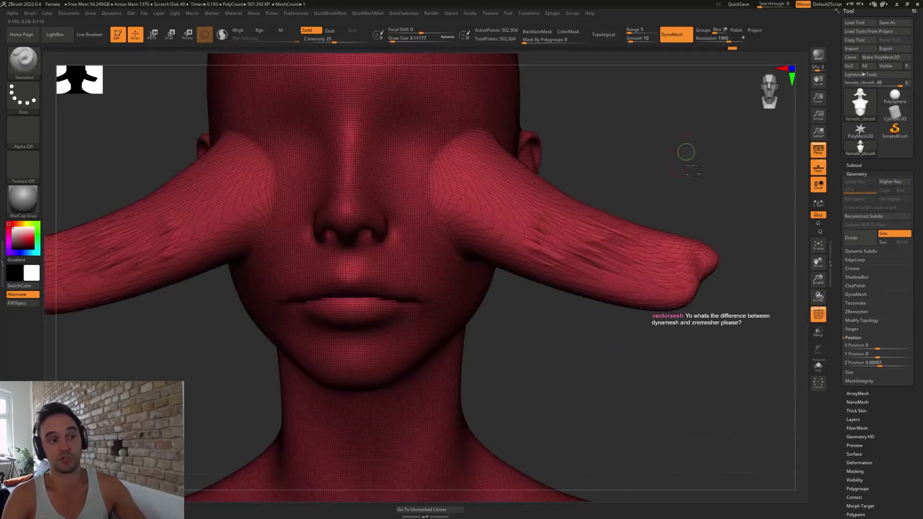
{"action": "mouse_move", "coordinate": [678, 126]}
{"action": "left_mouse_down", "text": "ctrl"}
{"action": "mouse_move", "coordinate": [715, 171]}
{"action": "mouse_move", "coordinate": [622, 200]}
{"action": "left_mouse_up", "text": "ctrl"}
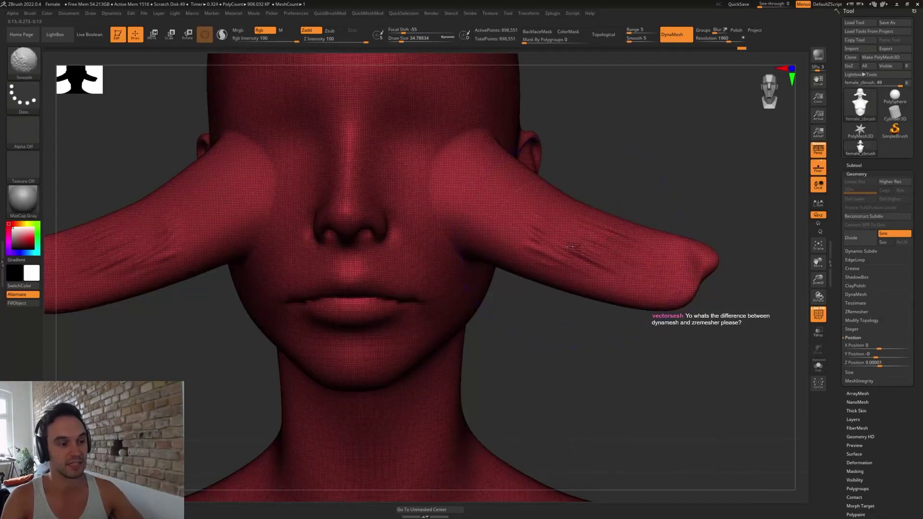
{"action": "mouse_move", "coordinate": [618, 241]}
{"action": "left_mouse_down", "text": "shift"}
{"action": "mouse_move", "coordinate": [572, 250]}
{"action": "mouse_move", "coordinate": [641, 274]}
{"action": "left_mouse_up", "text": "shift"}
- Undo the smoothing, the DynaMesh remesh and the stretched cheek spikes back to the regular face
{"action": "key", "text": "ctrl+z"}
{"action": "key", "text": "ctrl+z"}
{"action": "key", "text": "ctrl+z"}
{"action": "key", "text": "ctrl+z"}
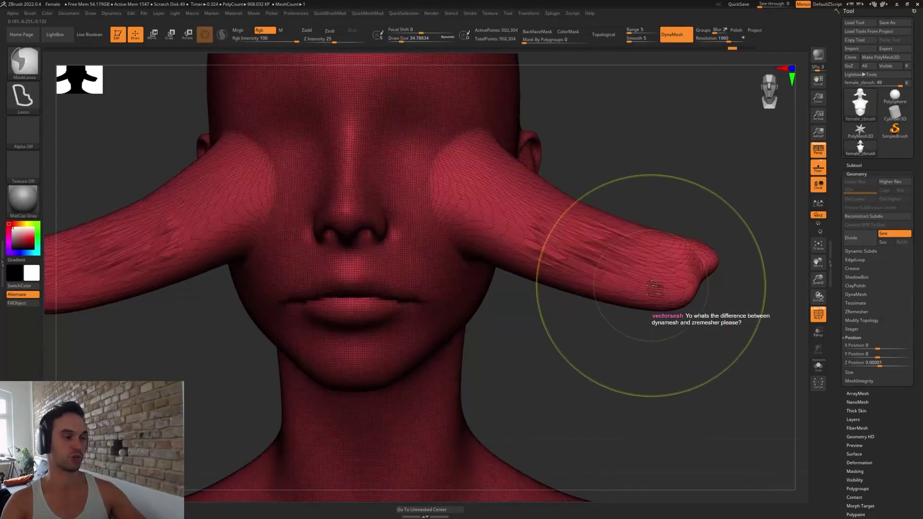
{"action": "key", "text": "ctrl+z"}
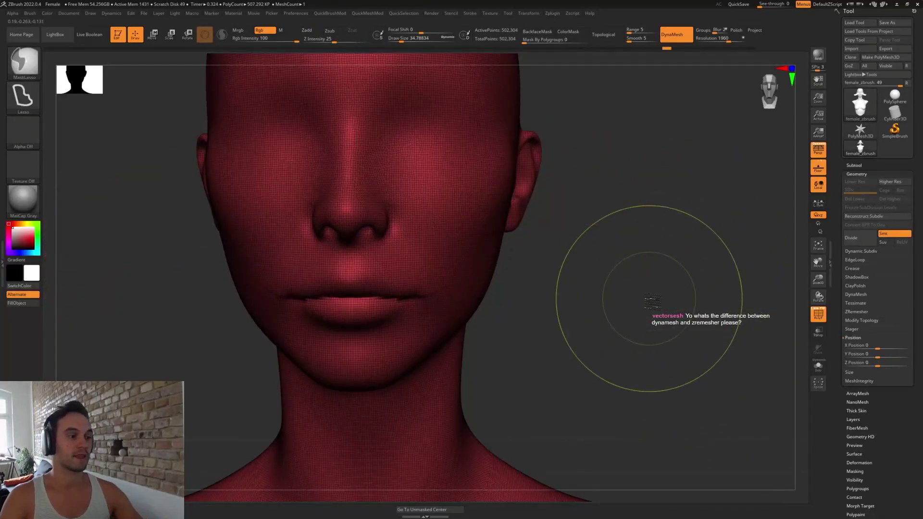
{"action": "key", "text": "ctrl+z"}
{"action": "key", "text": "ctrl+z"}
- Hide the wireframe and smooth the lips and mouth corners at a draw size of about 14.2
{"action": "key", "text": "s"}
{"action": "left_click_drag", "start_coordinate": [572, 327], "coordinate": [647, 282]}
{"action": "key", "text": "s"}
{"action": "left_click_drag", "start_coordinate": [519, 241], "coordinate": [515, 244]}
{"action": "key", "text": "shift+f"}
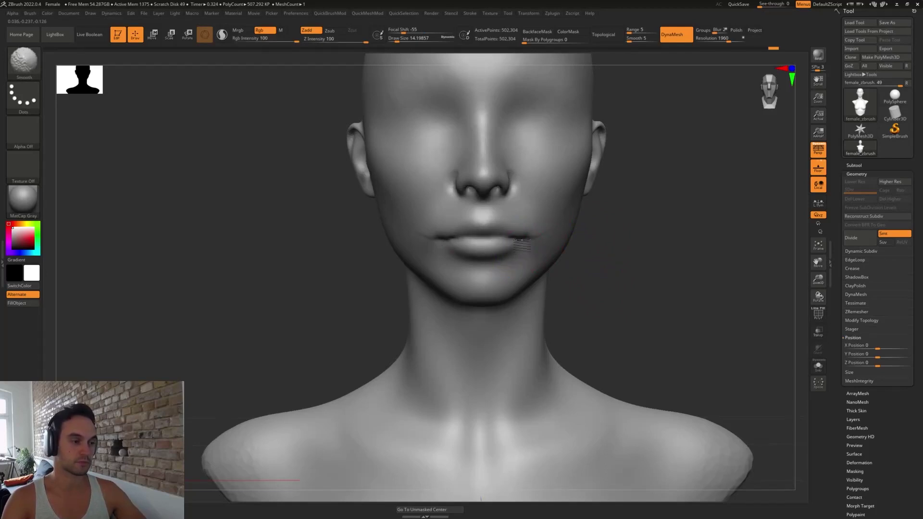
{"action": "mouse_move", "coordinate": [573, 272]}
{"action": "left_mouse_down"}
{"action": "mouse_move", "coordinate": [606, 276]}
{"action": "mouse_move", "coordinate": [567, 276]}
{"action": "left_mouse_up"}
{"action": "mouse_move", "coordinate": [455, 241]}
{"action": "left_mouse_down", "text": "shift"}
{"action": "mouse_move", "coordinate": [447, 237]}
{"action": "mouse_move", "coordinate": [462, 242]}
{"action": "left_mouse_up", "text": "shift"}
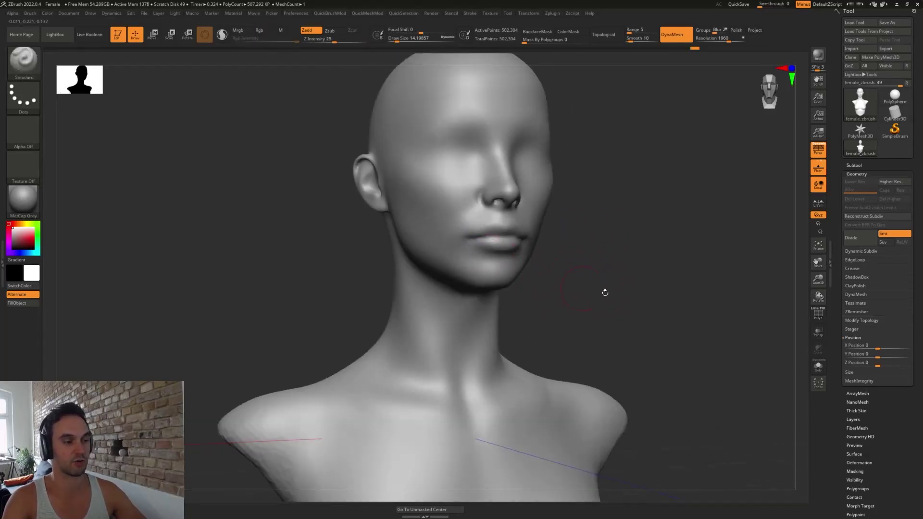
- Reshape the jaw and chin area with the Move brush at draw sizes of about 48.6 and 36.9
{"action": "left_click_drag", "start_coordinate": [604, 293], "coordinate": [560, 285]}
{"action": "left_click_drag", "start_coordinate": [625, 276], "coordinate": [599, 274], "text": "shift"}
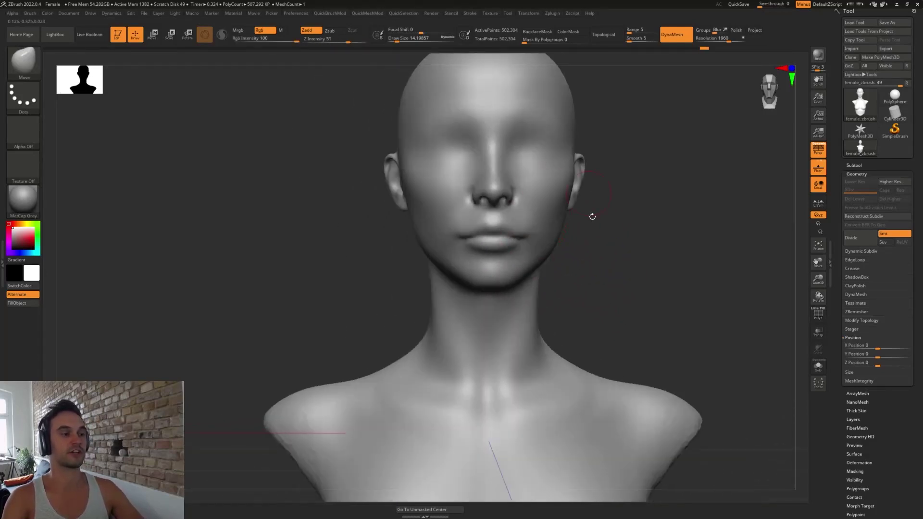
{"action": "key", "text": "s"}
{"action": "left_click_drag", "start_coordinate": [586, 216], "coordinate": [510, 248]}
{"action": "left_click_drag", "start_coordinate": [512, 326], "coordinate": [484, 334]}
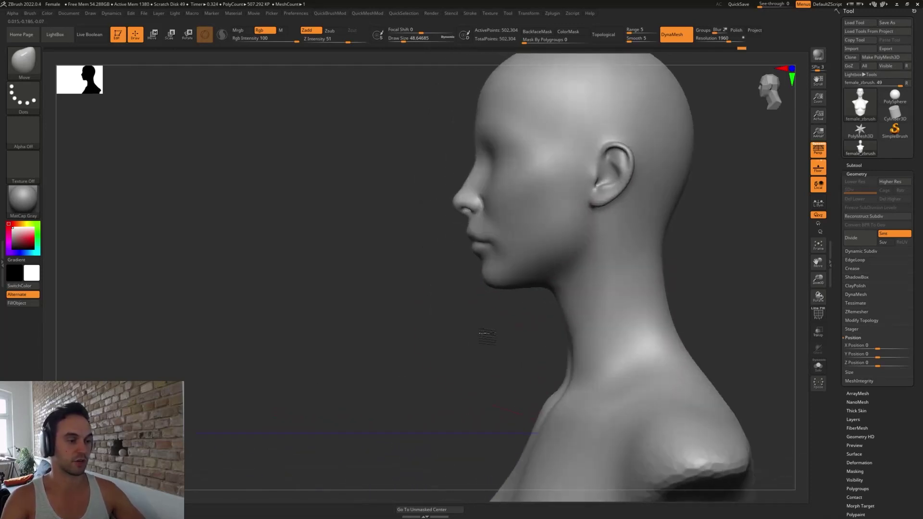
{"action": "key", "text": "s"}
{"action": "mouse_move", "coordinate": [481, 263]}
{"action": "left_mouse_down"}
{"action": "mouse_move", "coordinate": [490, 283]}
{"action": "mouse_move", "coordinate": [526, 289]}
{"action": "left_mouse_up"}
{"action": "left_click_drag", "start_coordinate": [526, 216], "coordinate": [593, 312], "text": "alt"}
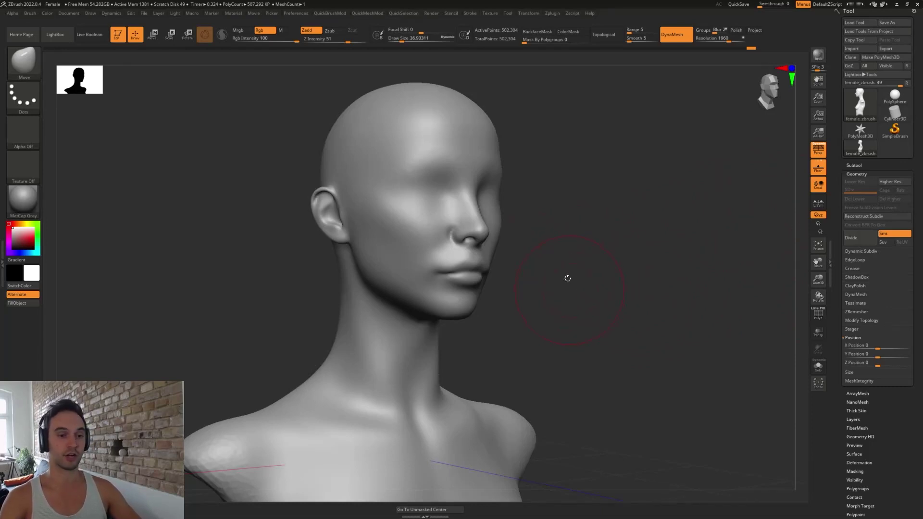
- Refine the ear's outline in profile with the Move brush at draw size 16.97, then its lobe at about 7.5
{"action": "mouse_move", "coordinate": [564, 278]}
{"action": "left_mouse_down", "text": "shift"}
{"action": "mouse_move", "coordinate": [624, 294]}
{"action": "mouse_move", "coordinate": [621, 277]}
{"action": "mouse_move", "coordinate": [702, 259]}
{"action": "mouse_move", "coordinate": [663, 271]}
{"action": "left_mouse_up", "text": "shift"}
{"action": "key", "text": "s"}
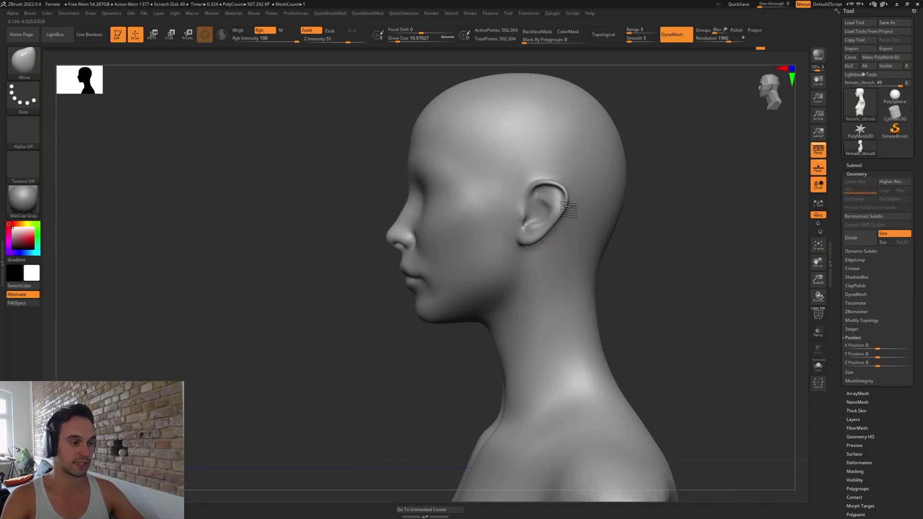
{"action": "left_click_drag", "start_coordinate": [568, 207], "coordinate": [556, 188]}
{"action": "mouse_move", "coordinate": [651, 250]}
{"action": "left_mouse_down"}
{"action": "mouse_move", "coordinate": [670, 314]}
{"action": "mouse_move", "coordinate": [651, 329]}
{"action": "left_mouse_up"}
{"action": "left_click_drag", "start_coordinate": [640, 269], "coordinate": [610, 199], "text": "shift"}
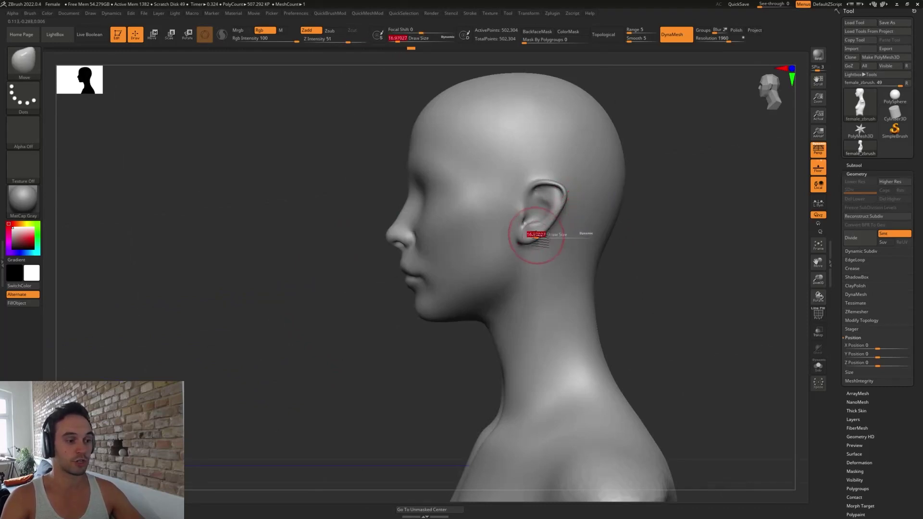
{"action": "key", "text": "bracketleft"}
{"action": "key", "text": "bracketleft"}
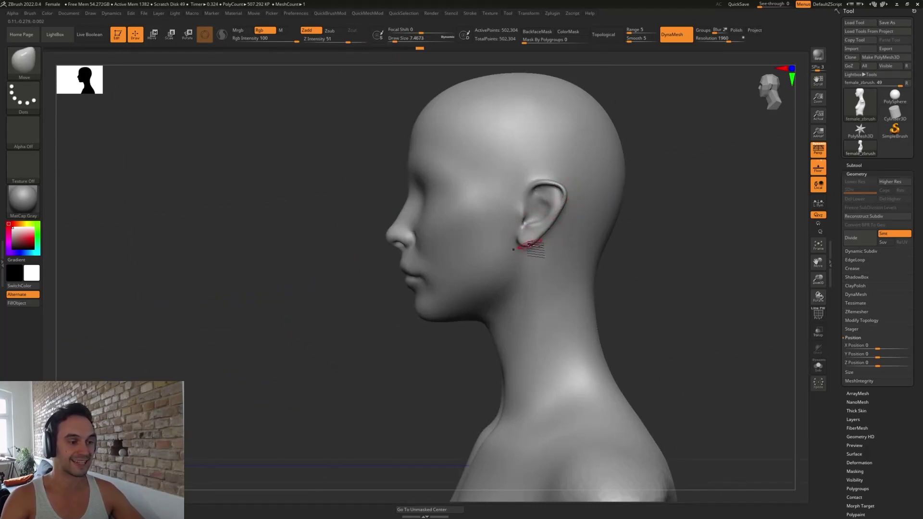
{"action": "left_click_drag", "start_coordinate": [636, 281], "coordinate": [609, 289], "text": "shift"}
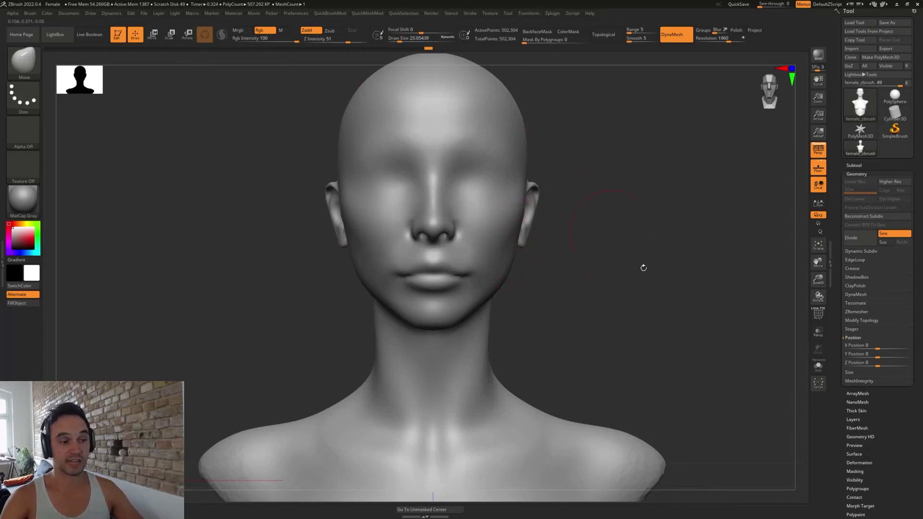
- Carve small dents into the mouth corners with the DamStandard brush at draw size about 4.3, undoing the last stroke
{"action": "left_click_drag", "start_coordinate": [656, 296], "coordinate": [671, 296], "text": "alt"}
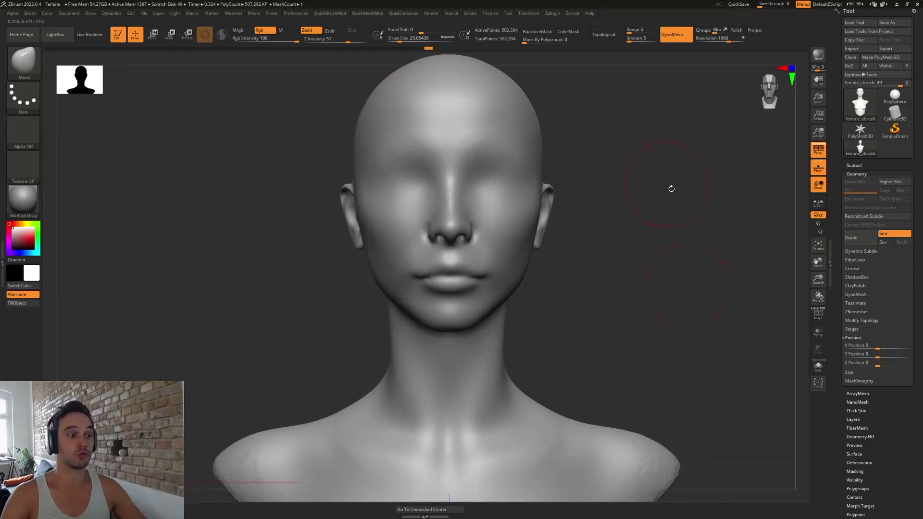
{"action": "right_click_drag", "start_coordinate": [550, 192], "coordinate": [587, 295], "text": "ctrl"}
{"action": "right_click_drag", "start_coordinate": [589, 262], "coordinate": [595, 294], "text": "ctrl"}
{"action": "right_click_drag", "start_coordinate": [528, 306], "coordinate": [558, 312]}
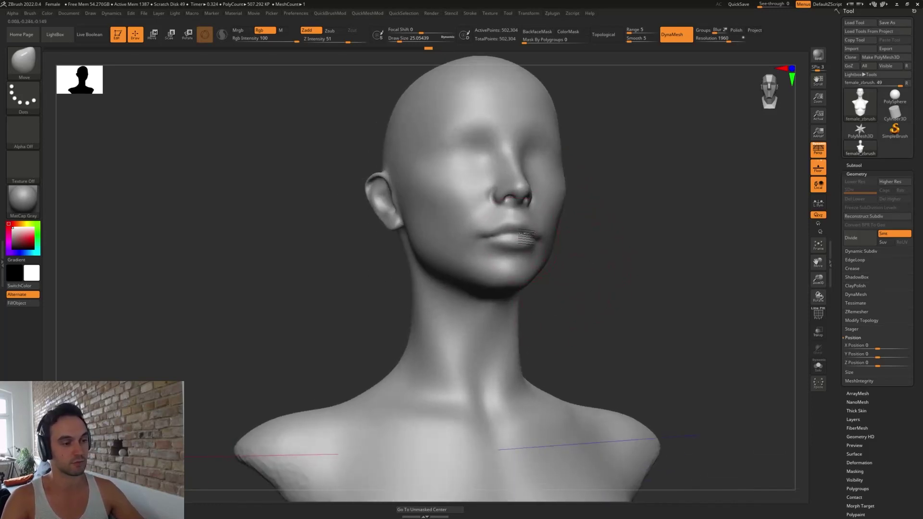
{"action": "mouse_move", "coordinate": [570, 262]}
{"action": "right_mouse_down"}
{"action": "mouse_move", "coordinate": [604, 278]}
{"action": "mouse_move", "coordinate": [576, 241]}
{"action": "mouse_move", "coordinate": [594, 250]}
{"action": "right_mouse_up"}
{"action": "right_click_drag", "start_coordinate": [594, 251], "coordinate": [617, 299], "text": "ctrl"}
{"action": "key", "text": "s"}
{"action": "left_click_drag", "start_coordinate": [566, 255], "coordinate": [562, 255]}
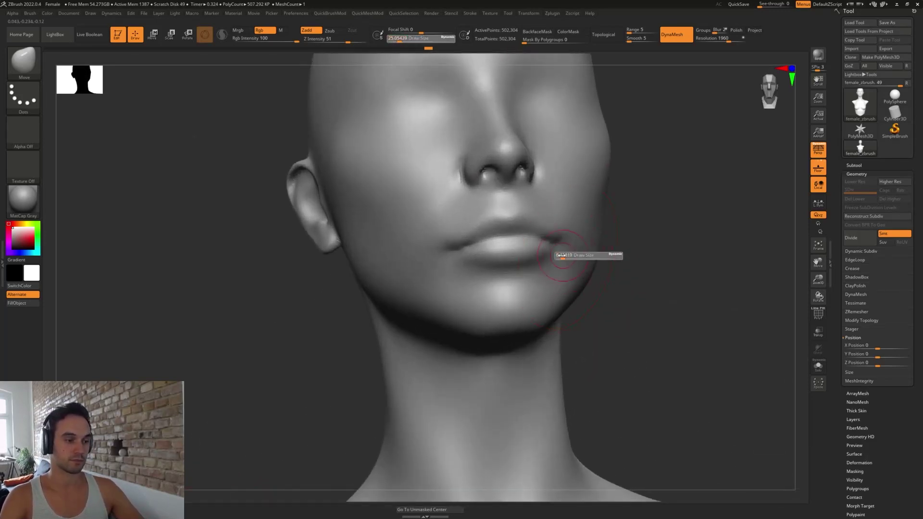
{"action": "key", "text": "b"}
{"action": "key", "text": "d"}
{"action": "key", "text": "s"}
{"action": "key", "text": "s"}
{"action": "mouse_move", "coordinate": [464, 244]}
{"action": "left_mouse_down"}
{"action": "mouse_move", "coordinate": [450, 253]}
{"action": "mouse_move", "coordinate": [457, 250]}
{"action": "left_mouse_up"}
{"action": "key", "text": "s"}
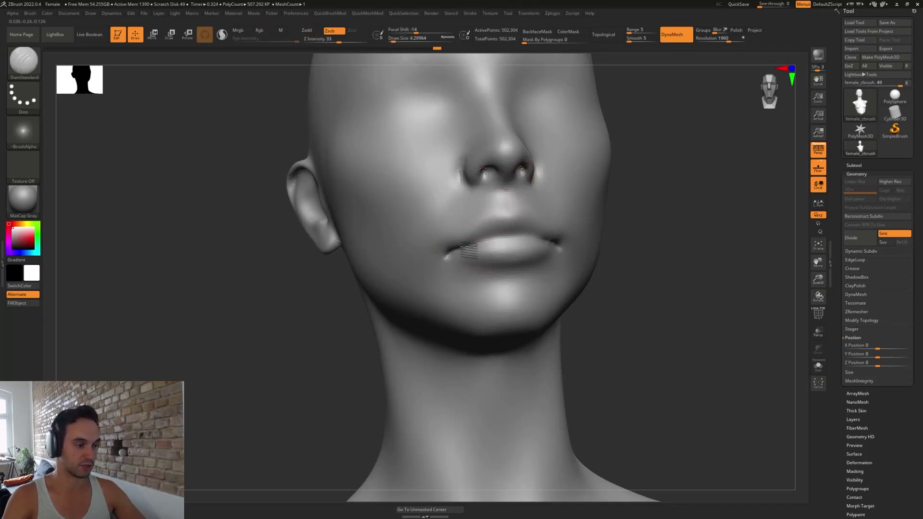
{"action": "key", "text": "ctrl+z"}
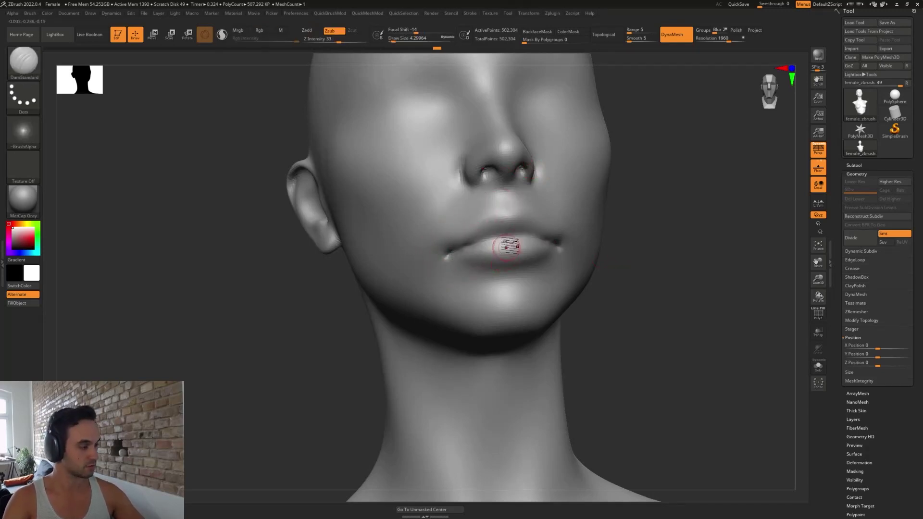
- Turn on Sculptris Pro and sharpen the upper lip and lip line with the DamStandard brush, raising its draw size to about 8.4
{"action": "key", "text": "backslash"}
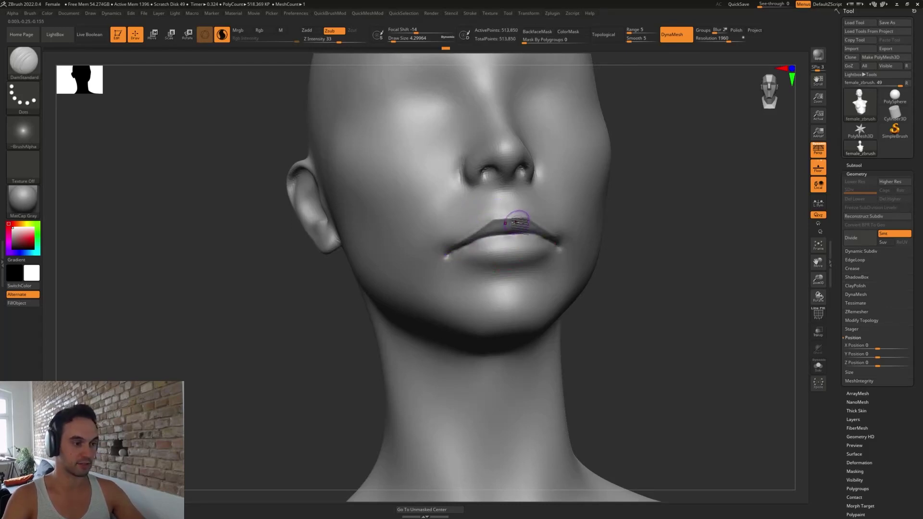
{"action": "key", "text": "ctrl+z"}
{"action": "key", "text": "s"}
{"action": "mouse_move", "coordinate": [467, 244]}
{"action": "left_mouse_down"}
{"action": "mouse_move", "coordinate": [499, 215]}
{"action": "mouse_move", "coordinate": [514, 217]}
{"action": "left_mouse_up"}
{"action": "right_click_drag", "start_coordinate": [557, 208], "coordinate": [526, 219]}
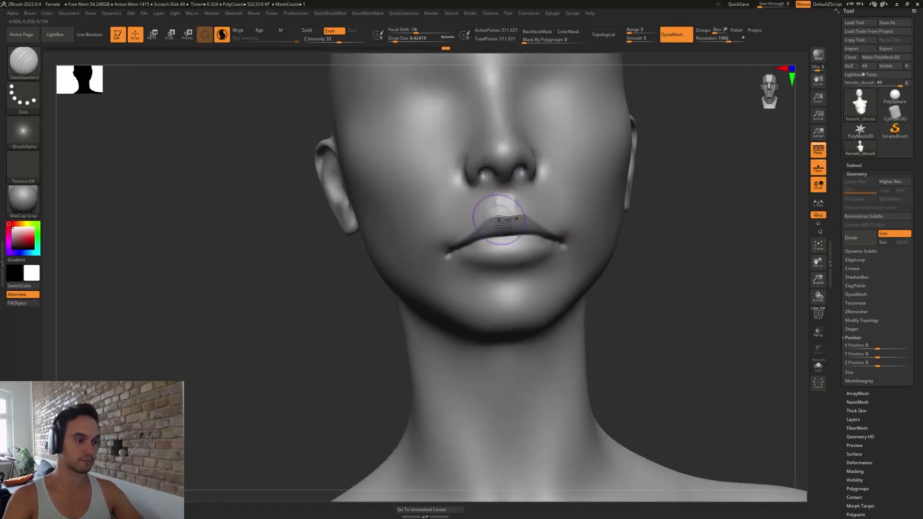
- Switch to the Clay brush for the philtrum and smooth the area above the upper lip
{"action": "key", "text": "b"}
{"action": "key", "text": "c"}
{"action": "key", "text": "l"}
{"action": "left_click_drag", "start_coordinate": [507, 209], "coordinate": [499, 203], "text": "shift"}
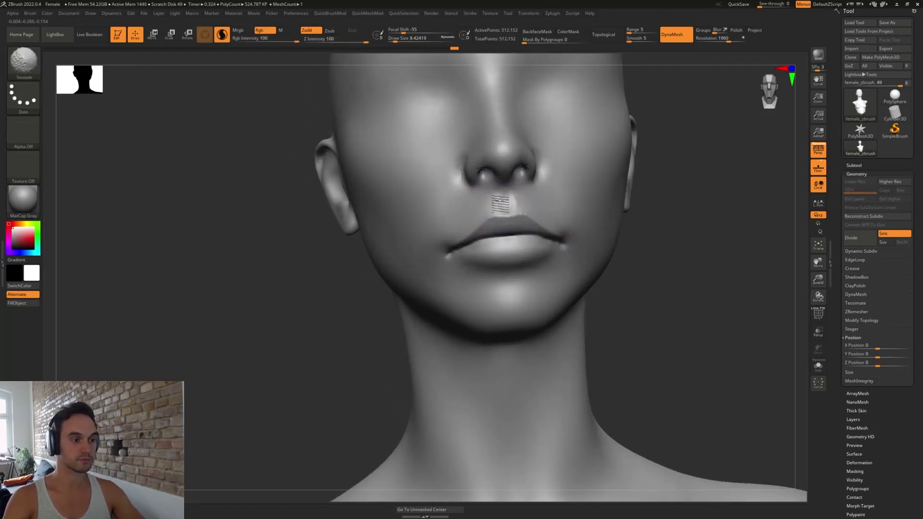
- Build up the chin below the lower lip with the Clay brush at draw size about 8.4, undoing the last stroke
{"action": "right_click_drag", "start_coordinate": [601, 236], "coordinate": [687, 254]}
{"action": "left_click_drag", "start_coordinate": [687, 253], "coordinate": [701, 269], "text": "ctrl"}
{"action": "right_click_drag", "start_coordinate": [546, 293], "coordinate": [620, 291]}
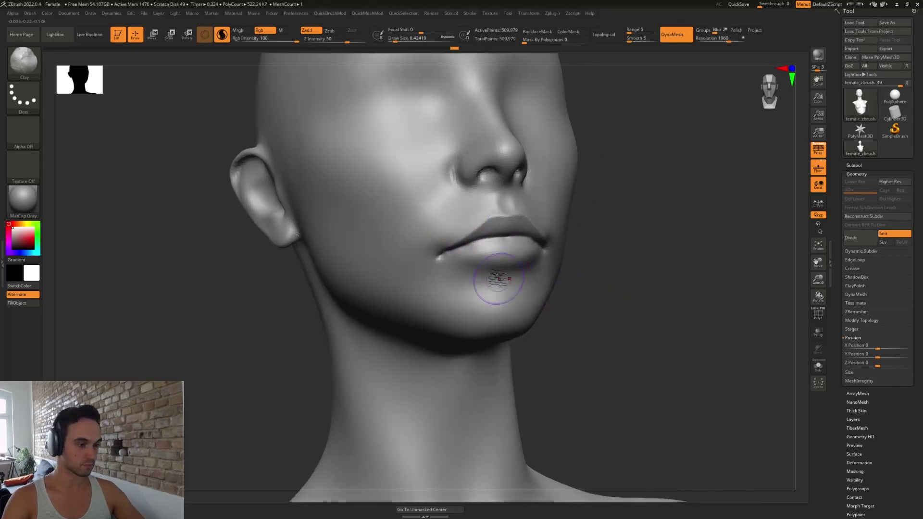
{"action": "left_click_drag", "start_coordinate": [495, 288], "coordinate": [484, 294]}
{"action": "key", "text": "ctrl+z"}
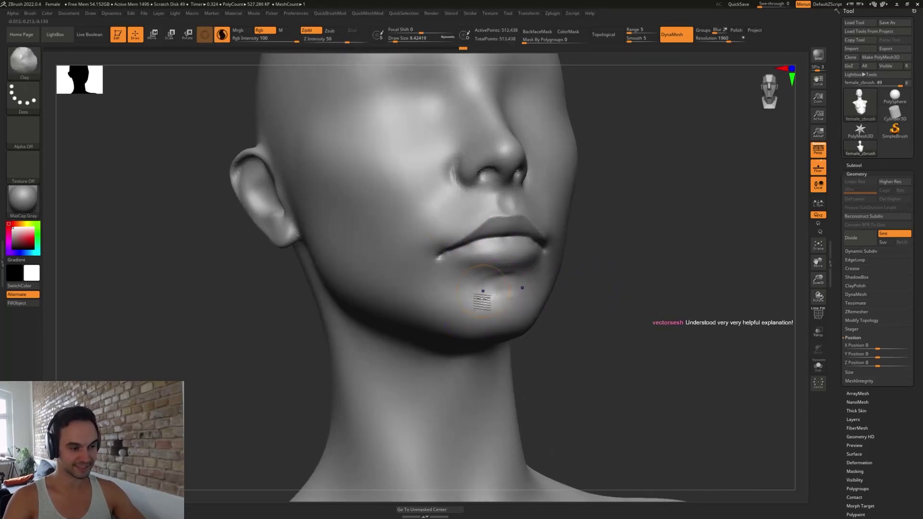
{"action": "left_click_drag", "start_coordinate": [563, 332], "coordinate": [575, 348], "text": "ctrl"}
- Adjust the mouth corners and lower face with the Move brush at draw sizes of about 18.5 and 12.9
{"action": "mouse_move", "coordinate": [589, 312]}
{"action": "right_mouse_down"}
{"action": "mouse_move", "coordinate": [624, 340]}
{"action": "mouse_move", "coordinate": [691, 355]}
{"action": "mouse_move", "coordinate": [682, 307]}
{"action": "mouse_move", "coordinate": [609, 335]}
{"action": "mouse_move", "coordinate": [634, 340]}
{"action": "right_mouse_up"}
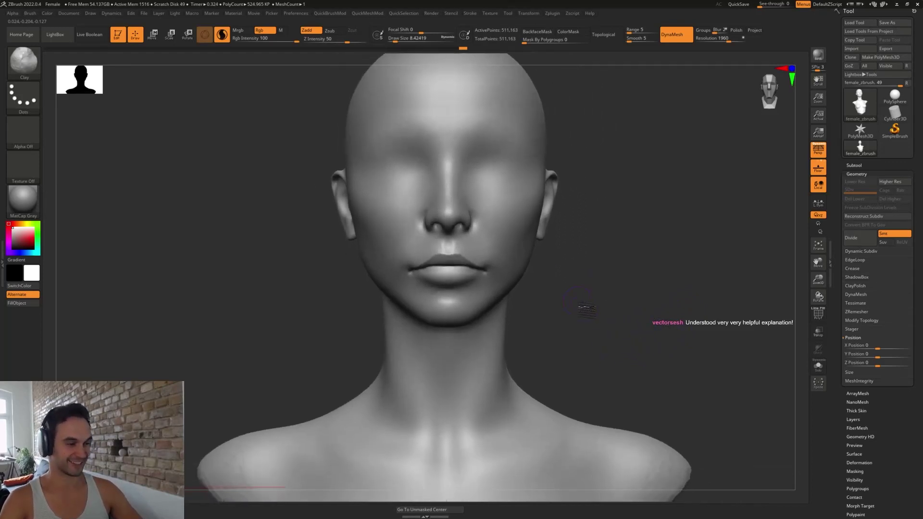
{"action": "right_click_drag", "start_coordinate": [586, 309], "coordinate": [575, 332], "text": "ctrl"}
{"action": "key", "text": "b"}
{"action": "key", "text": "m"}
{"action": "key", "text": "v"}
{"action": "key", "text": "bracketright"}
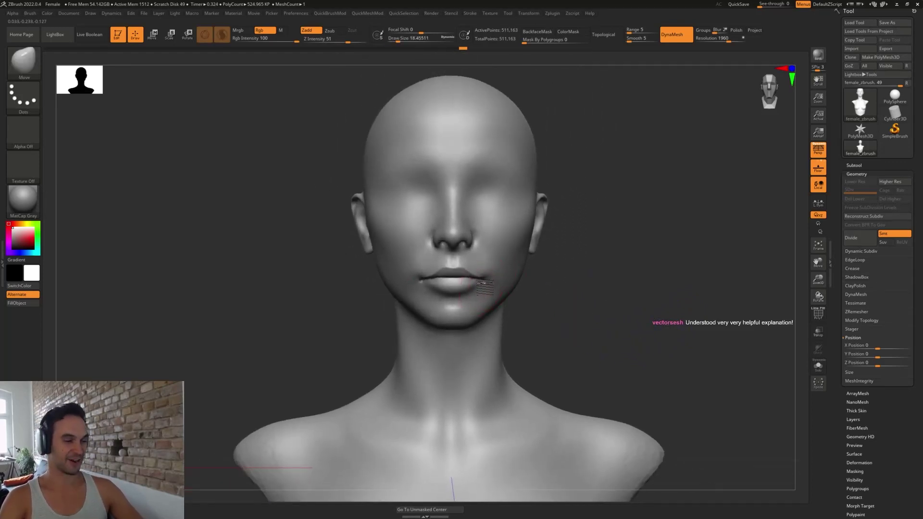
{"action": "key", "text": "s"}
{"action": "mouse_move", "coordinate": [533, 283]}
{"action": "left_mouse_down"}
{"action": "mouse_move", "coordinate": [556, 279]}
{"action": "mouse_move", "coordinate": [577, 317]}
{"action": "mouse_move", "coordinate": [548, 321]}
{"action": "left_mouse_up"}
{"action": "key", "text": "s"}
{"action": "left_click", "coordinate": [550, 300]}
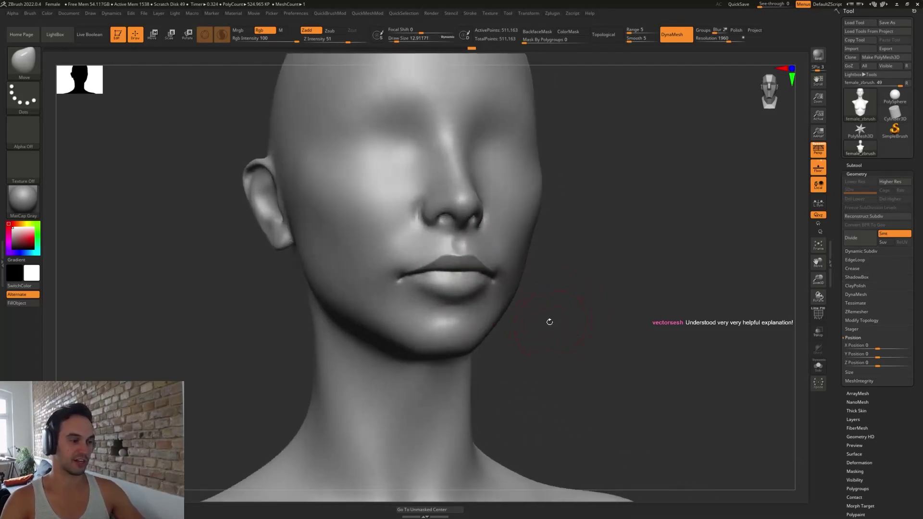
- Flatten the lower lip and its corners with the TrimDynamic brush at a draw size of about 8.4
{"action": "key", "text": "s"}
{"action": "left_click_drag", "start_coordinate": [445, 277], "coordinate": [441, 277]}
{"action": "key", "text": "b"}
{"action": "key", "text": "t"}
{"action": "key", "text": "d"}
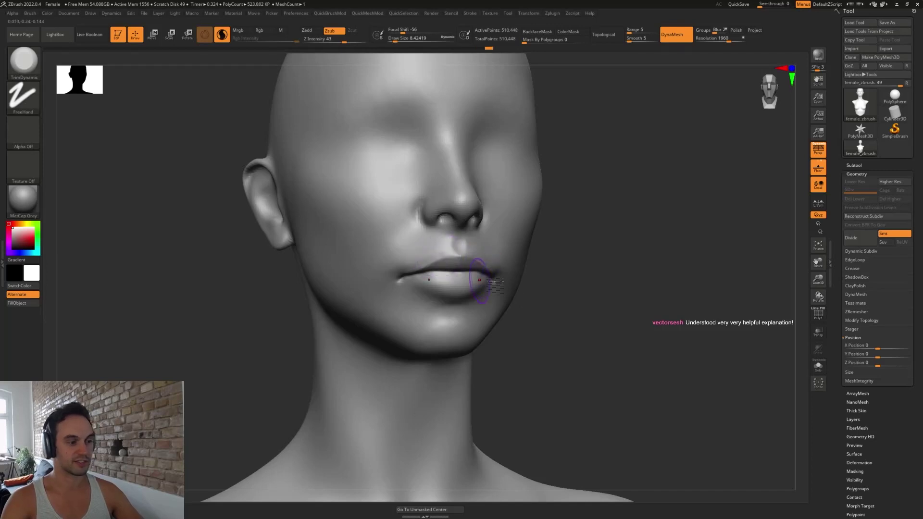
{"action": "left_click_drag", "start_coordinate": [514, 287], "coordinate": [530, 293]}
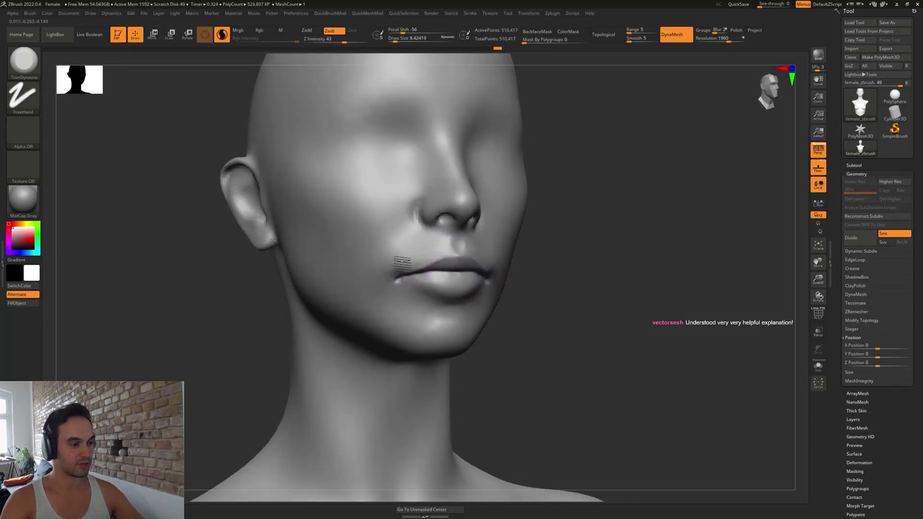
- Trim the skin above both mouth corners with the TrimDynamic brush
{"action": "left_click_drag", "start_coordinate": [419, 253], "coordinate": [427, 251]}
{"action": "left_click_drag", "start_coordinate": [584, 301], "coordinate": [524, 302]}
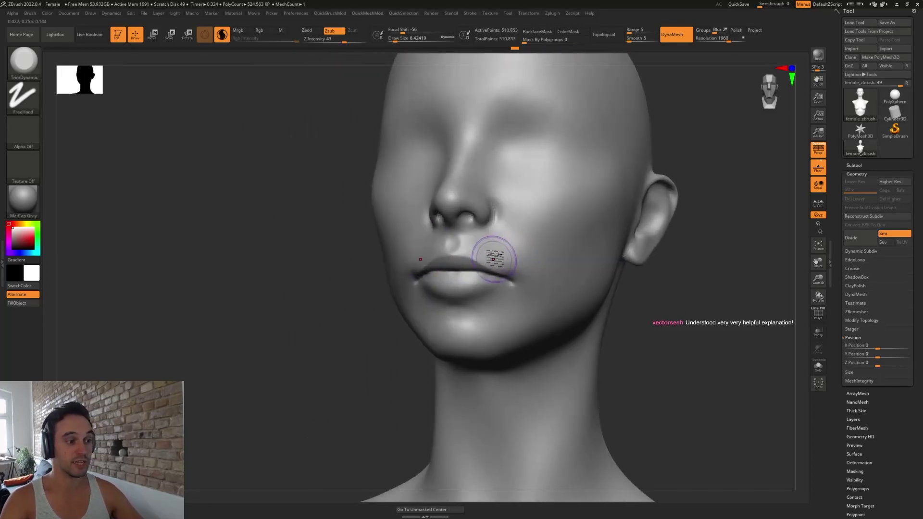
{"action": "left_click_drag", "start_coordinate": [494, 255], "coordinate": [498, 258]}
{"action": "left_click_drag", "start_coordinate": [684, 355], "coordinate": [659, 352], "text": "shift"}
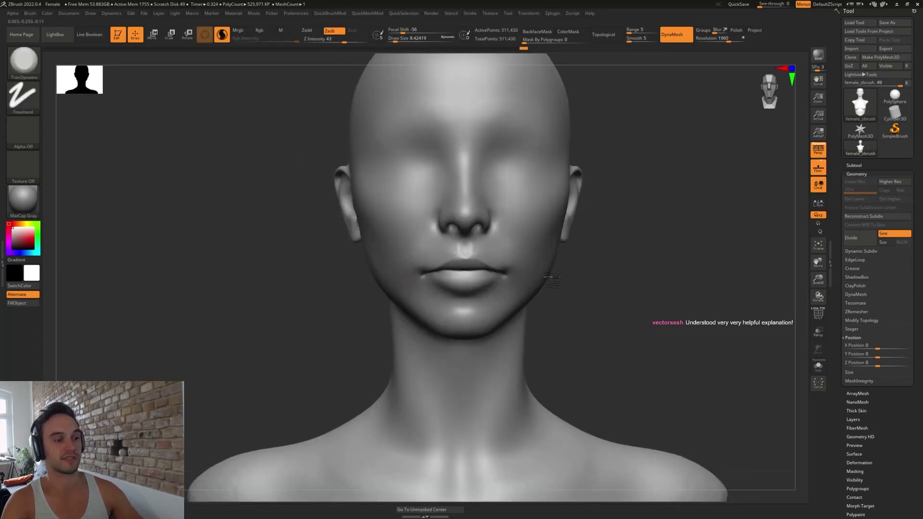
- Show the wireframe and try remeshing the bust with DynaMesh, then undo the remesh and hide the wireframe
{"action": "key", "text": "shift+f"}
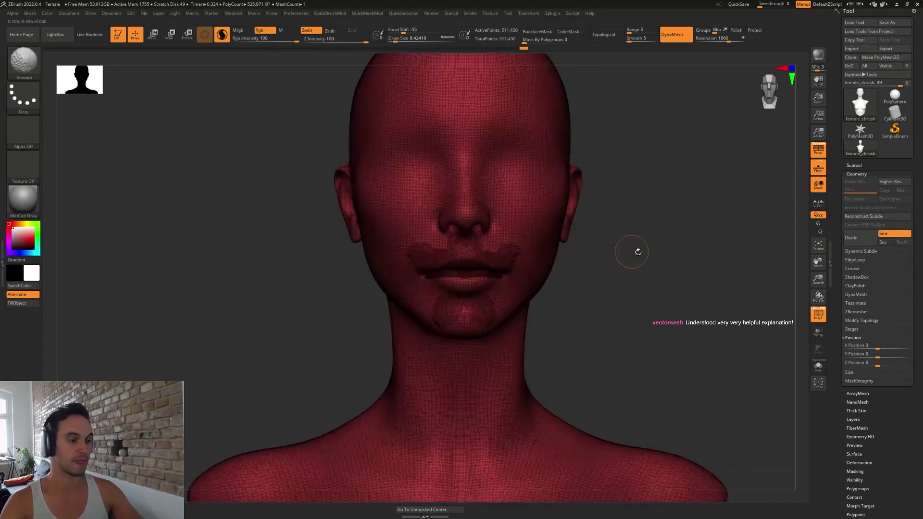
{"action": "left_click_drag", "start_coordinate": [636, 252], "coordinate": [639, 311], "text": "alt"}
{"action": "left_click_drag", "start_coordinate": [633, 293], "coordinate": [598, 248], "text": "ctrl"}
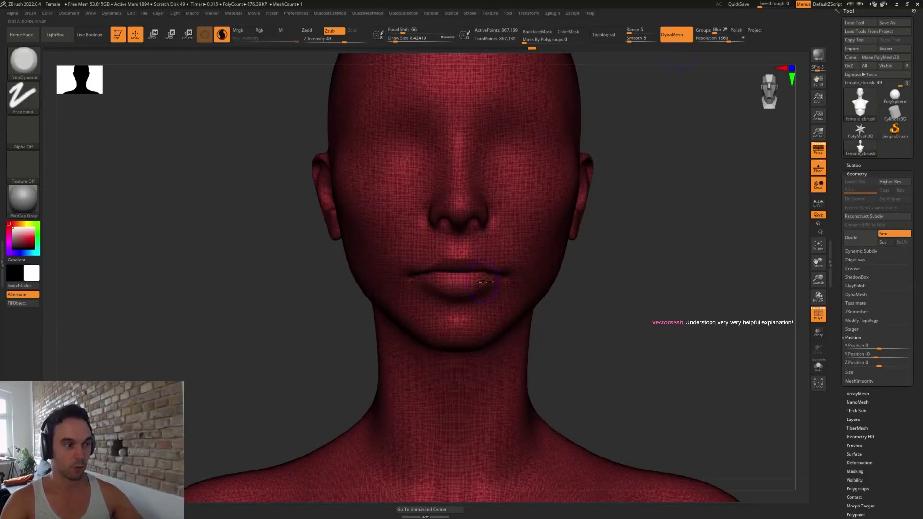
{"action": "key", "text": "ctrl+z"}
{"action": "key", "text": "shift+f"}
- Refine the peaks of the upper lip with the Move brush at a draw size of about 5
{"action": "left_click_drag", "start_coordinate": [593, 329], "coordinate": [630, 318]}
{"action": "key", "text": "b"}
{"action": "key", "text": "m"}
{"action": "key", "text": "v"}
{"action": "key", "text": "s"}
{"action": "left_click_drag", "start_coordinate": [452, 259], "coordinate": [449, 259]}
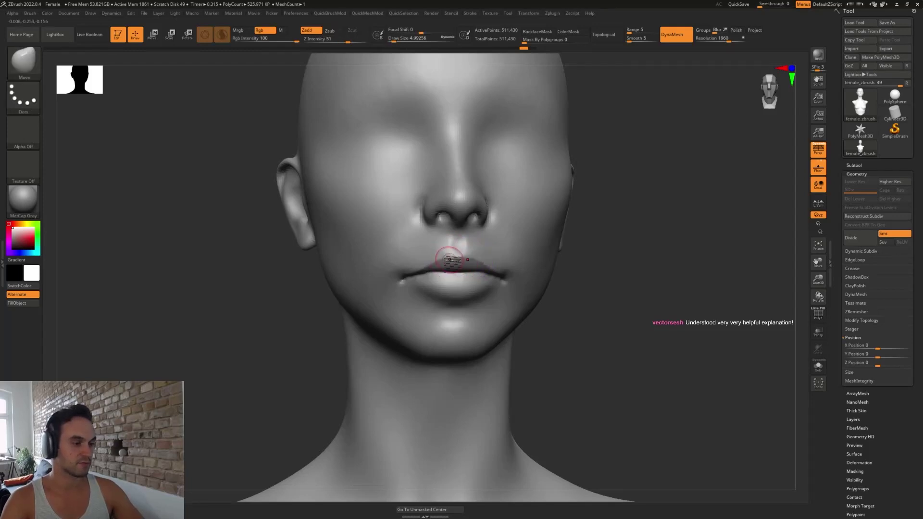
{"action": "mouse_move", "coordinate": [591, 341]}
{"action": "left_mouse_down", "text": "alt"}
{"action": "mouse_move", "coordinate": [551, 318]}
{"action": "mouse_move", "coordinate": [543, 293]}
{"action": "mouse_move", "coordinate": [487, 279]}
{"action": "left_mouse_up", "text": "alt"}
{"action": "key", "text": "s"}
{"action": "key", "text": "s"}
- Flatten the skin along the upper lip's outer edge with the TrimDynamic brush at a draw size of about 7.5
{"action": "left_click_drag", "start_coordinate": [544, 308], "coordinate": [556, 342], "text": "alt"}
{"action": "key", "text": "b"}
{"action": "key", "text": "t"}
{"action": "key", "text": "d"}
{"action": "key", "text": "s"}
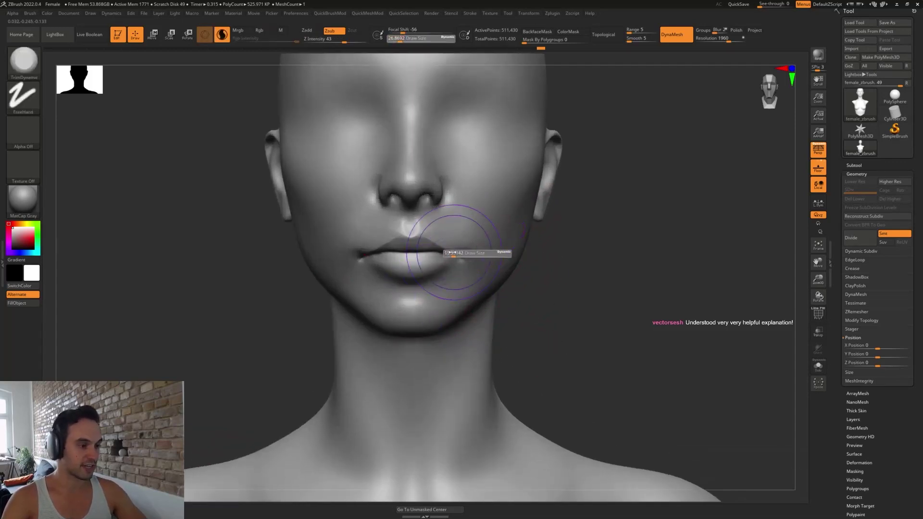
{"action": "left_click_drag", "start_coordinate": [455, 252], "coordinate": [449, 245]}
{"action": "key", "text": "bracketright"}
{"action": "key", "text": "bracketright"}
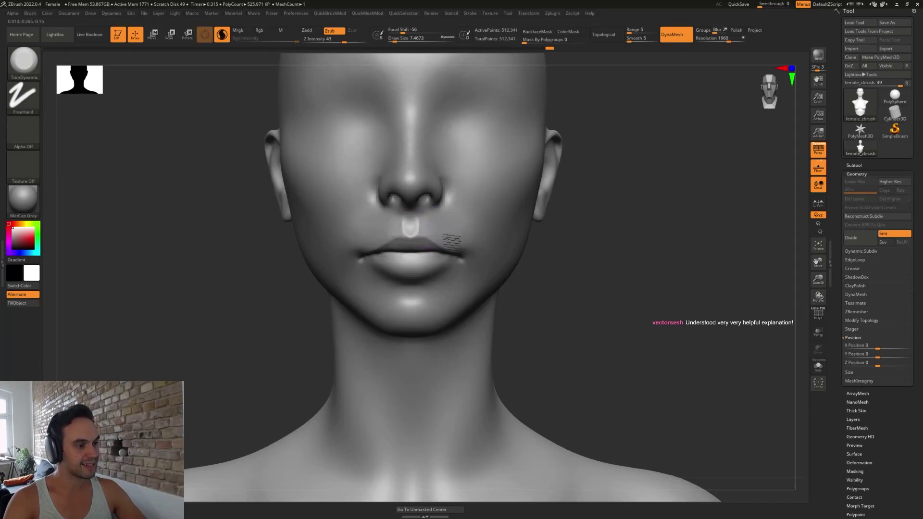
- Refine the edge of the upper lip with the Move brush and trim the skin above it with TrimDynamic
{"action": "key", "text": "b"}
{"action": "key", "text": "m"}
{"action": "key", "text": "v"}
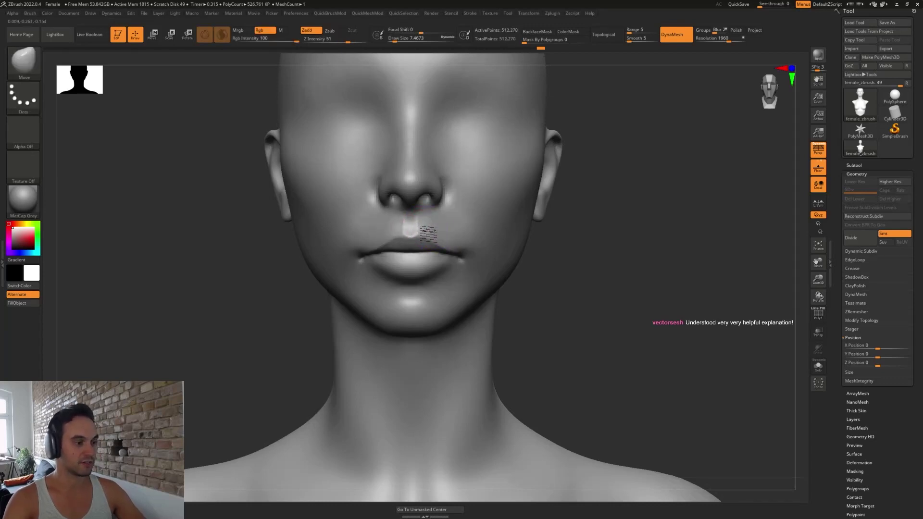
{"action": "key", "text": "b"}
{"action": "key", "text": "t"}
{"action": "key", "text": "d"}
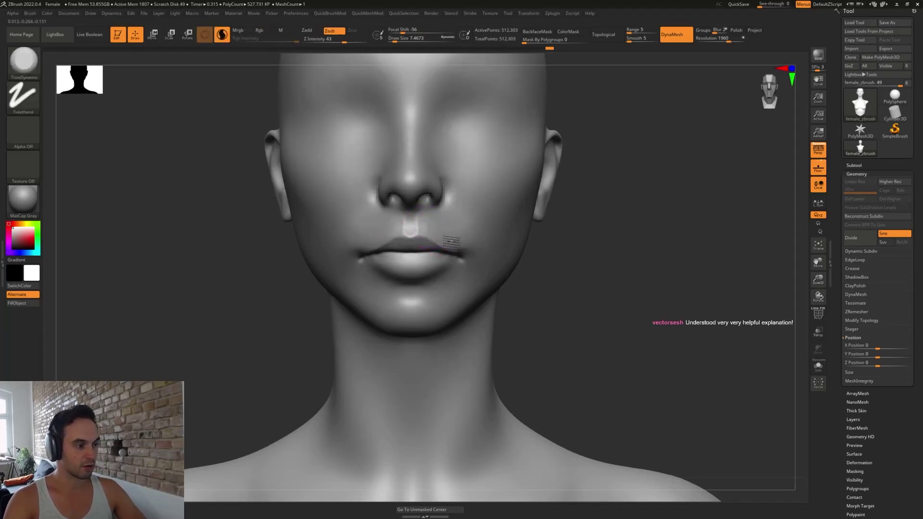
{"action": "left_click_drag", "start_coordinate": [545, 335], "coordinate": [351, 264]}
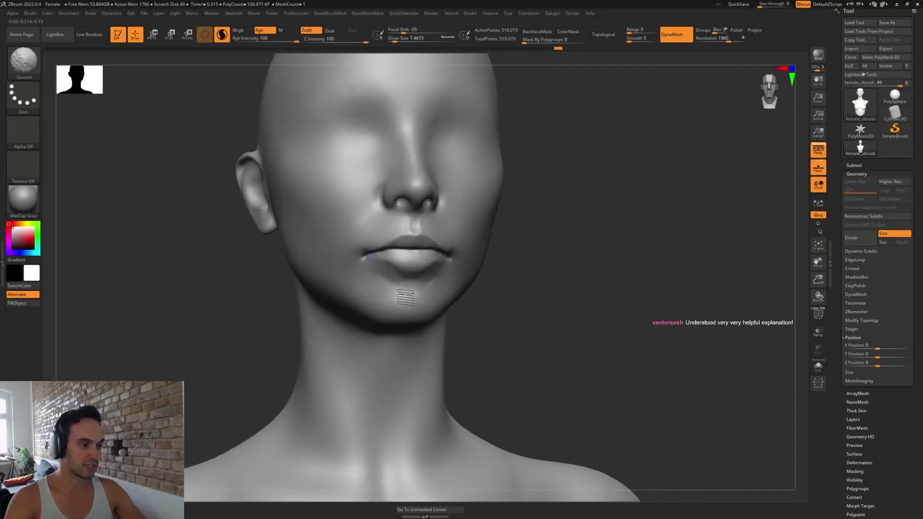
- Reshape the lower lip and the area beneath it with the Move brush at a draw size of about 6.6
{"action": "mouse_move", "coordinate": [482, 309]}
{"action": "left_mouse_down"}
{"action": "mouse_move", "coordinate": [516, 327]}
{"action": "mouse_move", "coordinate": [490, 305]}
{"action": "mouse_move", "coordinate": [508, 306]}
{"action": "left_mouse_up"}
{"action": "key", "text": "b"}
{"action": "key", "text": "m"}
{"action": "key", "text": "v"}
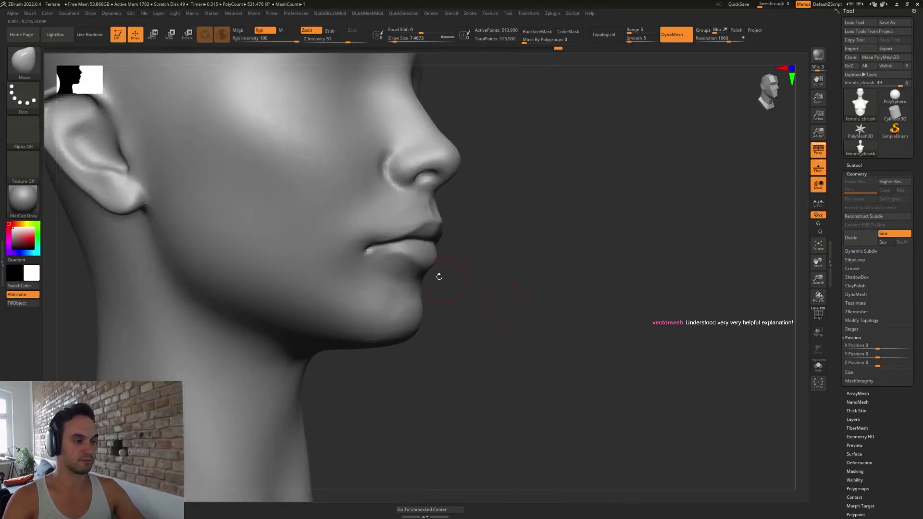
{"action": "left_click_drag", "start_coordinate": [432, 268], "coordinate": [428, 267]}
{"action": "mouse_move", "coordinate": [446, 281]}
{"action": "left_mouse_down"}
{"action": "mouse_move", "coordinate": [460, 282]}
{"action": "mouse_move", "coordinate": [457, 262]}
{"action": "left_mouse_up"}
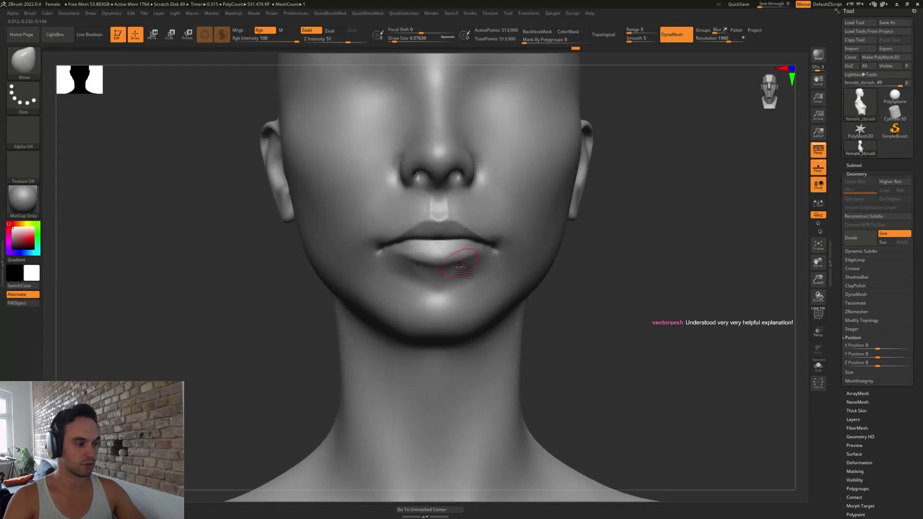
{"action": "key", "text": "shift"}
- Append a PolySphere as a new subtool to the bust and make it the active subtool
{"action": "left_click_drag", "start_coordinate": [552, 336], "coordinate": [597, 348], "text": "ctrl"}
{"action": "mouse_move", "coordinate": [597, 347]}
{"action": "left_mouse_down", "text": "alt"}
{"action": "mouse_move", "coordinate": [587, 303]}
{"action": "mouse_move", "coordinate": [577, 323]}
{"action": "mouse_move", "coordinate": [530, 274]}
{"action": "left_mouse_up", "text": "alt"}
{"action": "left_click_drag", "start_coordinate": [604, 288], "coordinate": [596, 287], "text": "alt"}
{"action": "left_click_drag", "start_coordinate": [579, 342], "coordinate": [575, 241], "text": "alt"}
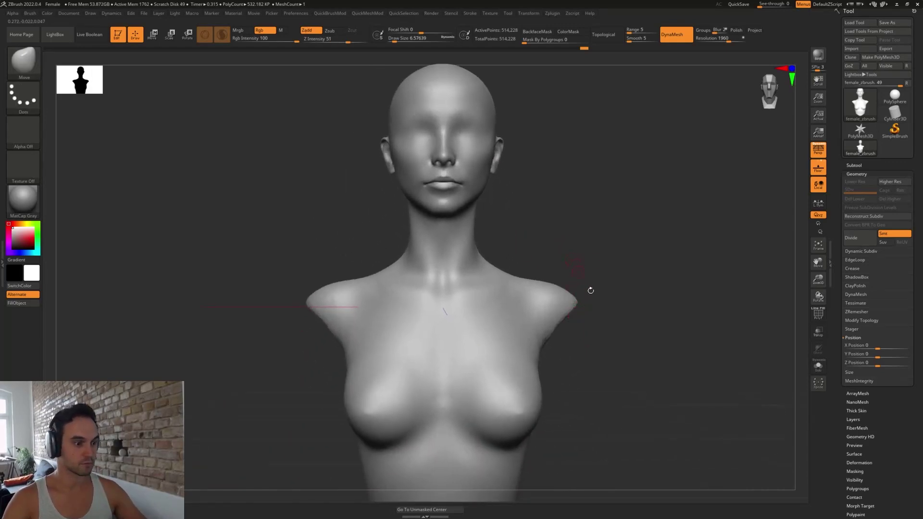
{"action": "left_click_drag", "start_coordinate": [590, 290], "coordinate": [669, 223], "text": "alt"}
{"action": "left_click", "coordinate": [854, 166]}
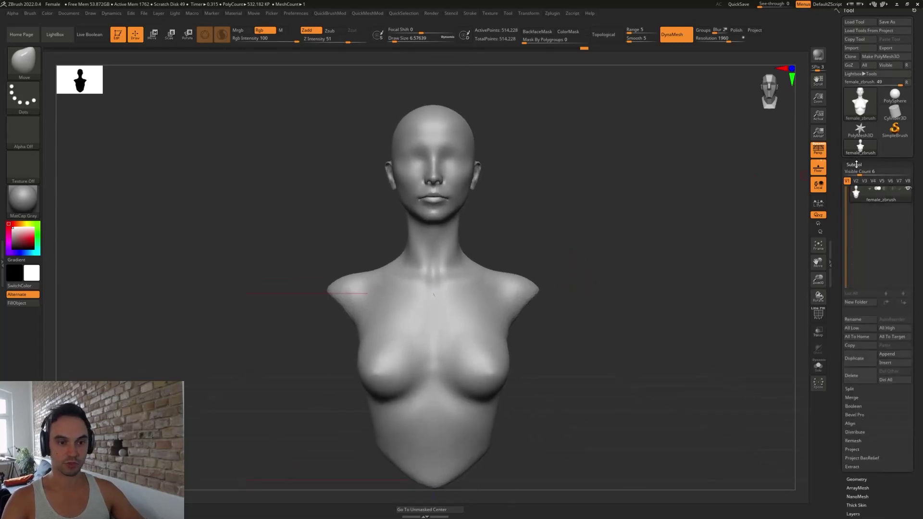
{"action": "left_click", "coordinate": [886, 353]}
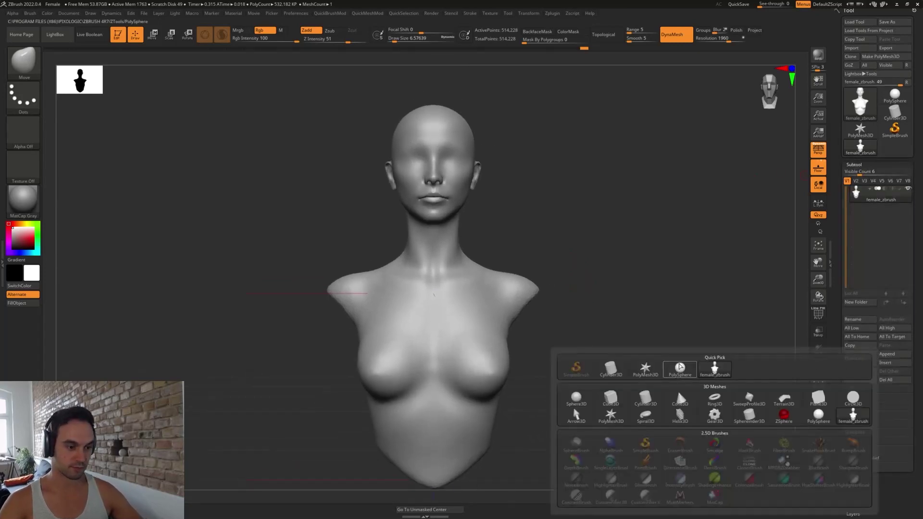
{"action": "left_click", "coordinate": [682, 368]}
{"action": "left_click", "coordinate": [622, 236], "text": "alt"}
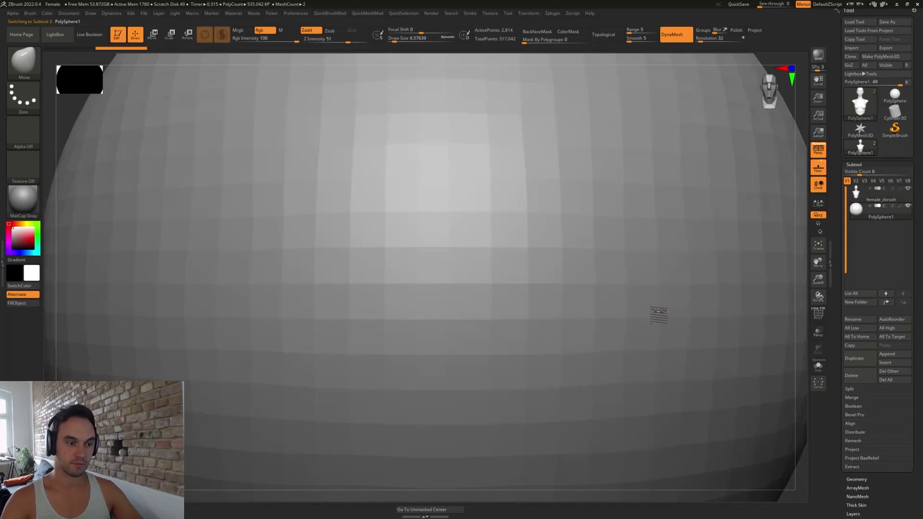
- Scale the sphere down with the gizmo, place it behind the neck and stretch it sideways into a flattened ellipsoid
{"action": "key", "text": "f"}
{"action": "key", "text": "w"}
{"action": "left_click_drag", "start_coordinate": [514, 301], "coordinate": [446, 406]}
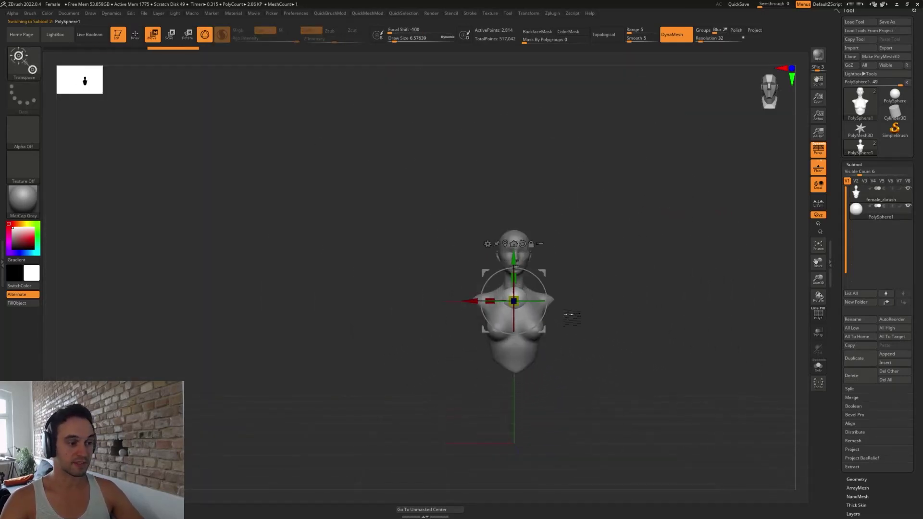
{"action": "left_click_drag", "start_coordinate": [573, 317], "coordinate": [599, 327], "text": "alt"}
{"action": "left_click_drag", "start_coordinate": [542, 273], "coordinate": [590, 236]}
{"action": "left_click_drag", "start_coordinate": [643, 290], "coordinate": [716, 294]}
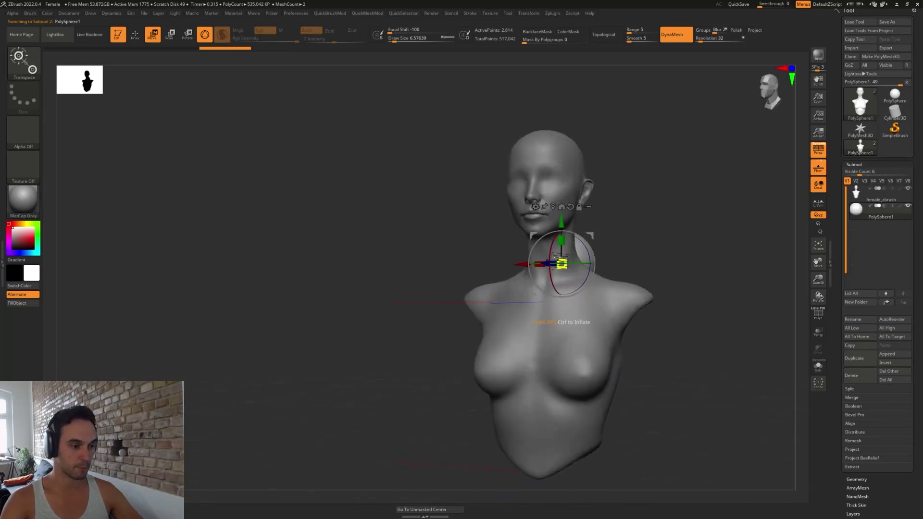
{"action": "left_click_drag", "start_coordinate": [624, 235], "coordinate": [673, 279]}
{"action": "left_click_drag", "start_coordinate": [538, 263], "coordinate": [585, 279]}
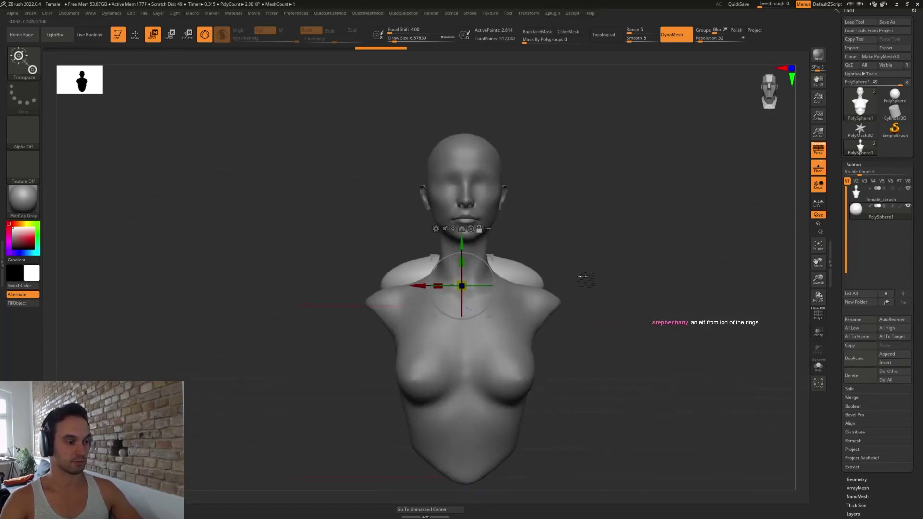
- Fill the ellipsoid with dark grey and curve it over the shoulders with the Move brush at a draw size of about 158
{"action": "left_click_drag", "start_coordinate": [9, 241], "coordinate": [7, 220]}
{"action": "left_click", "coordinate": [23, 304]}
{"action": "key", "text": "q"}
{"action": "key", "text": "s"}
{"action": "left_click_drag", "start_coordinate": [577, 276], "coordinate": [534, 295]}
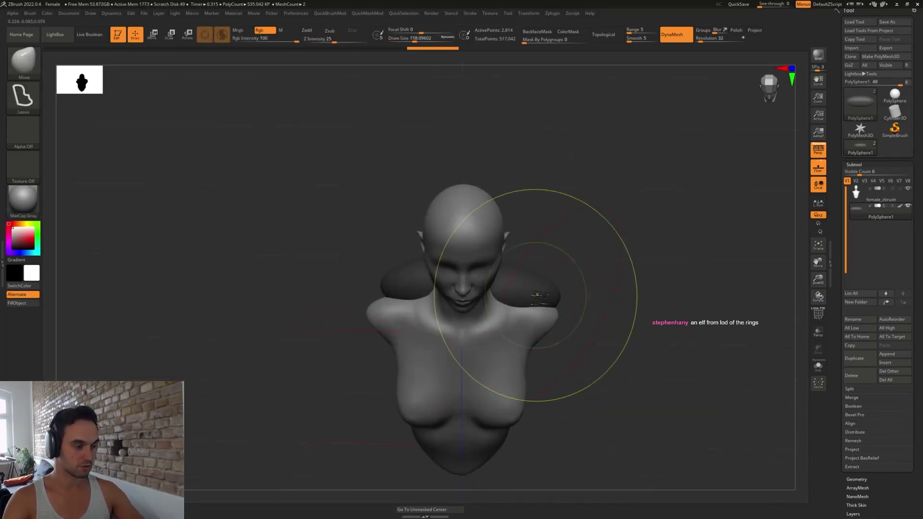
{"action": "left_click_drag", "start_coordinate": [597, 329], "coordinate": [575, 361]}
{"action": "left_click_drag", "start_coordinate": [512, 271], "coordinate": [658, 342]}
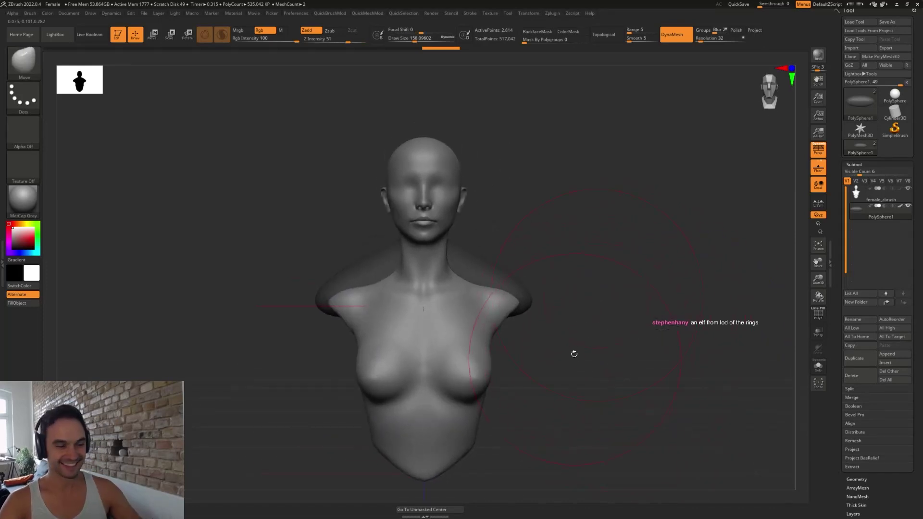
- Shape the dark piece behind the neck with the Move brush and begin bringing its ends over the shoulders
{"action": "key", "text": "s"}
{"action": "left_click_drag", "start_coordinate": [567, 343], "coordinate": [563, 344]}
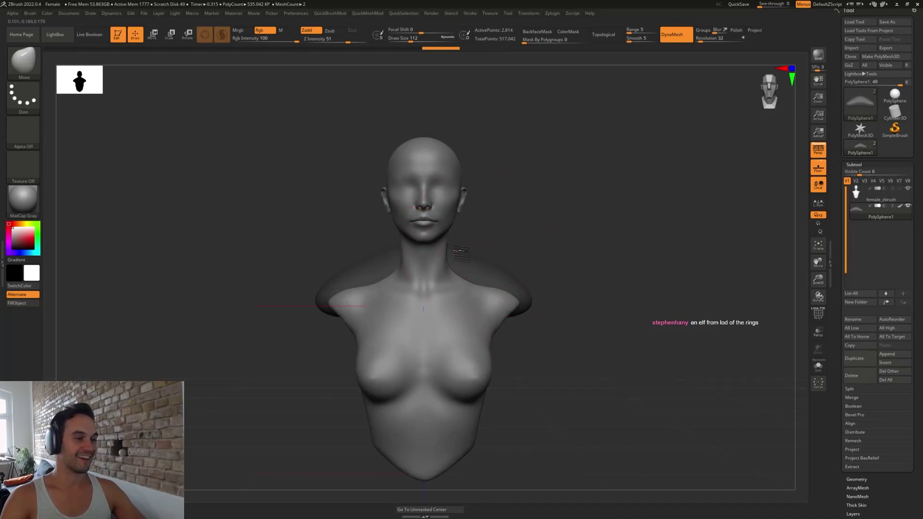
{"action": "left_click_drag", "start_coordinate": [636, 334], "coordinate": [582, 338]}
{"action": "key", "text": "s"}
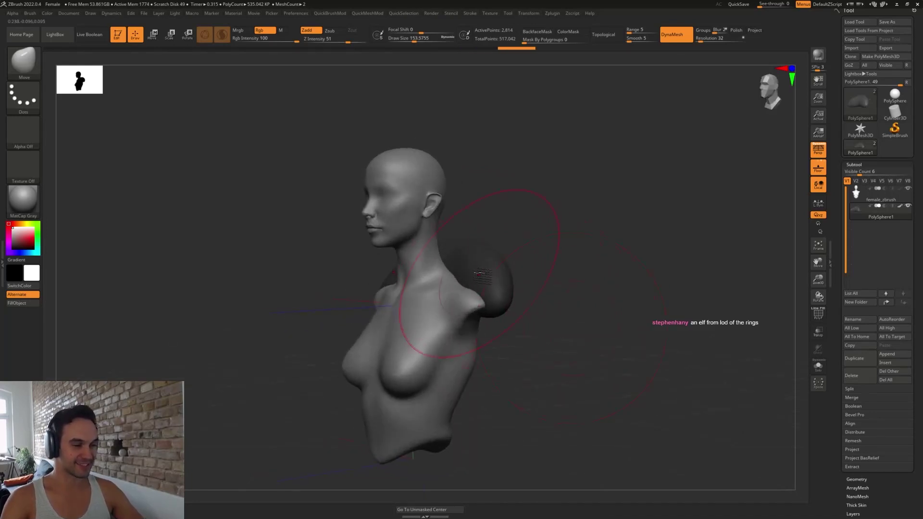
{"action": "left_click_drag", "start_coordinate": [553, 240], "coordinate": [584, 284]}
{"action": "mouse_move", "coordinate": [469, 269]}
{"action": "left_mouse_down"}
{"action": "mouse_move", "coordinate": [464, 257]}
{"action": "mouse_move", "coordinate": [534, 307]}
{"action": "mouse_move", "coordinate": [431, 294]}
{"action": "left_mouse_up"}
- Pull the dark piece's ends further forward over the shoulders with a smaller Move brush, about 46 in size
{"action": "key", "text": "s"}
{"action": "right_click_drag", "start_coordinate": [430, 294], "coordinate": [392, 296]}
{"action": "left_click_drag", "start_coordinate": [452, 298], "coordinate": [428, 292]}
{"action": "right_click_drag", "start_coordinate": [392, 289], "coordinate": [456, 292]}
{"action": "key", "text": "s"}
{"action": "left_click_drag", "start_coordinate": [455, 291], "coordinate": [442, 291]}
{"action": "right_click_drag", "start_coordinate": [507, 308], "coordinate": [487, 309]}
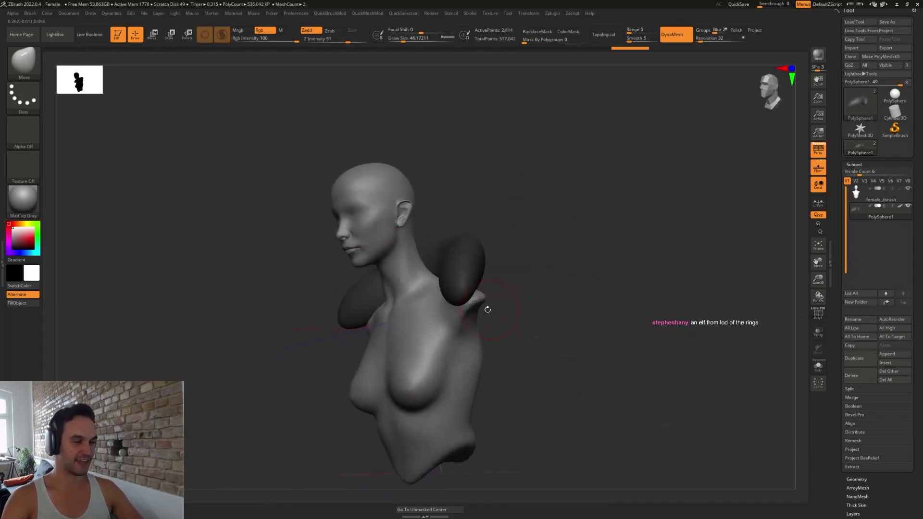
- Stretch both ends of the dark piece down along the torso with the Move brush at draw sizes of about 80 to 90
{"action": "left_click_drag", "start_coordinate": [461, 295], "coordinate": [454, 363]}
{"action": "right_click_drag", "start_coordinate": [454, 363], "coordinate": [517, 352]}
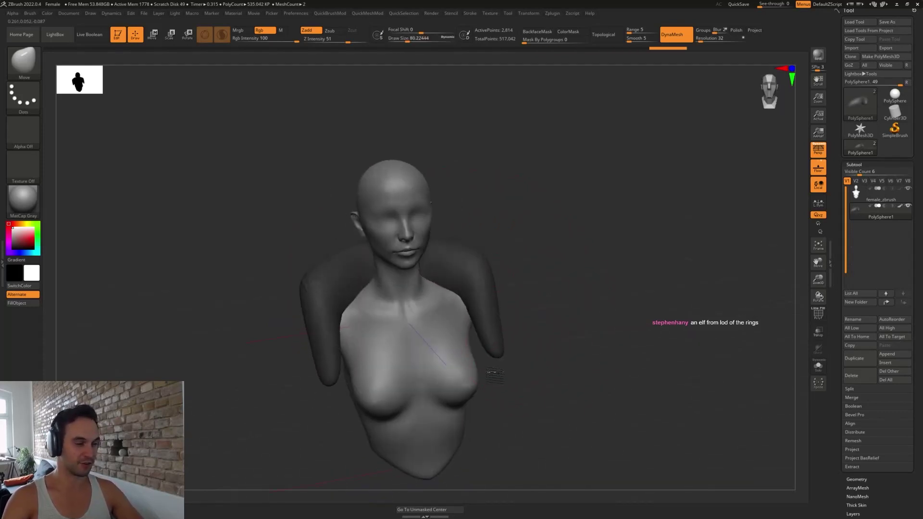
{"action": "right_click_drag", "start_coordinate": [488, 394], "coordinate": [528, 379]}
{"action": "key", "text": "bracketright"}
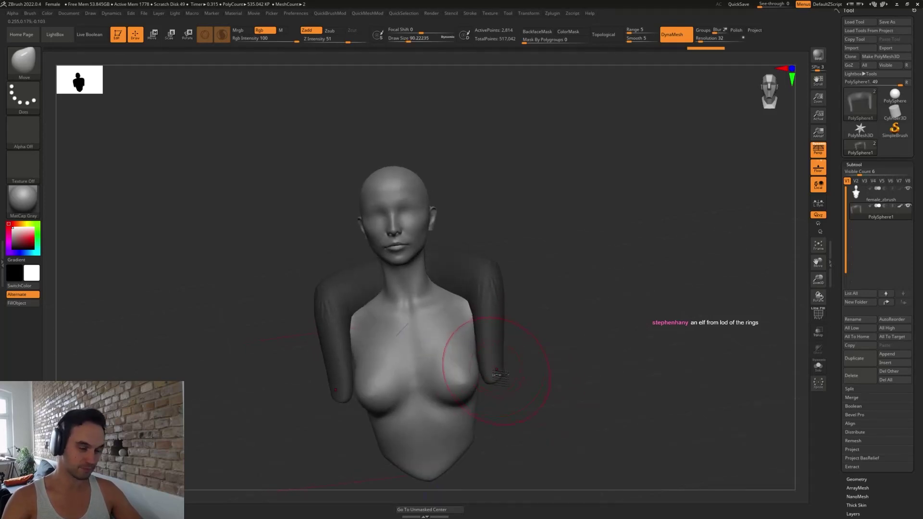
{"action": "left_click_drag", "start_coordinate": [497, 375], "coordinate": [488, 414]}
{"action": "right_click_drag", "start_coordinate": [517, 426], "coordinate": [532, 424]}
{"action": "left_click_drag", "start_coordinate": [488, 403], "coordinate": [483, 416]}
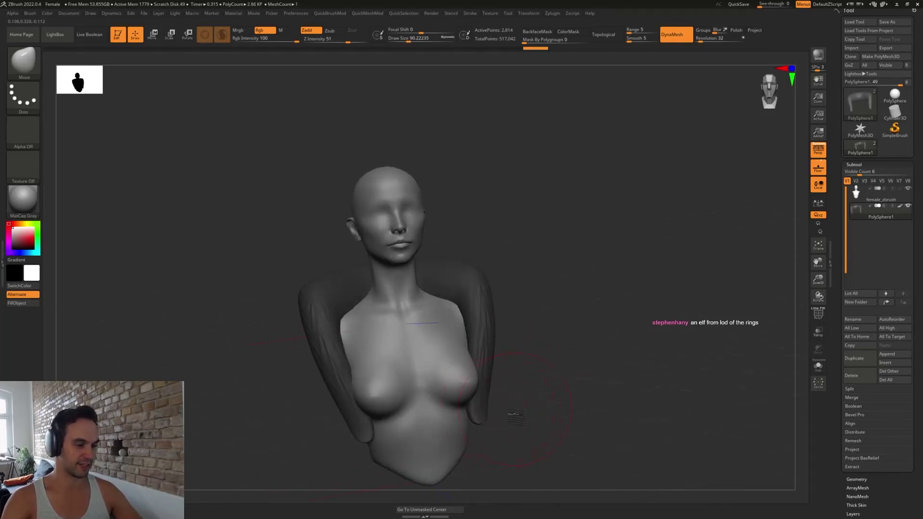
- Bend the lower tips of the dark piece inward beneath the breasts and even out its arms
{"action": "right_click_drag", "start_coordinate": [515, 420], "coordinate": [474, 417]}
{"action": "right_click_drag", "start_coordinate": [552, 373], "coordinate": [581, 350], "text": "shift"}
{"action": "left_click_drag", "start_coordinate": [483, 401], "coordinate": [490, 415]}
{"action": "mouse_move", "coordinate": [492, 428]}
{"action": "right_mouse_down"}
{"action": "mouse_move", "coordinate": [511, 433]}
{"action": "mouse_move", "coordinate": [475, 425]}
{"action": "right_mouse_up"}
{"action": "mouse_move", "coordinate": [478, 417]}
{"action": "left_mouse_down"}
{"action": "mouse_move", "coordinate": [464, 423]}
{"action": "mouse_move", "coordinate": [462, 414]}
{"action": "left_mouse_up"}
{"action": "left_click_drag", "start_coordinate": [504, 386], "coordinate": [500, 382]}
{"action": "left_click_drag", "start_coordinate": [487, 347], "coordinate": [491, 344]}
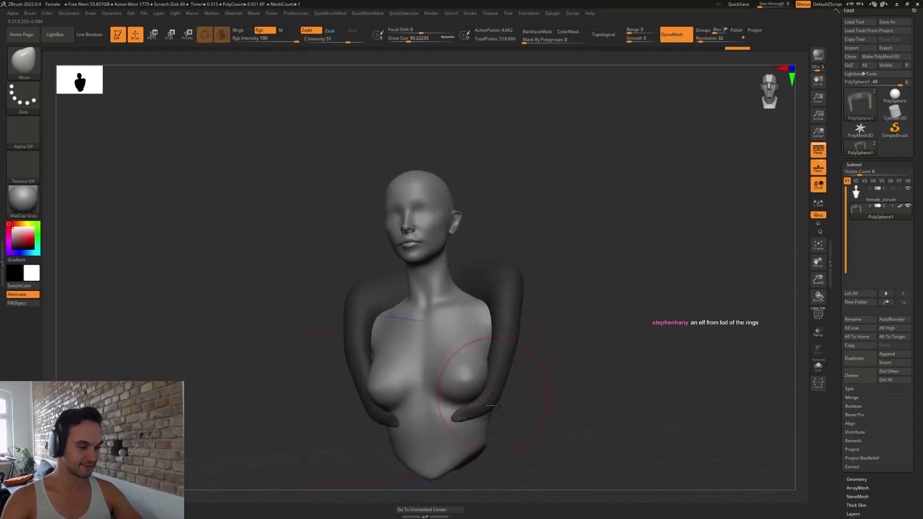
- Adjust the outer contour of the dark piece beside the arms and shoulders with the Move brush
{"action": "right_click_drag", "start_coordinate": [502, 369], "coordinate": [516, 337], "text": "shift"}
{"action": "left_click_drag", "start_coordinate": [513, 336], "coordinate": [482, 320]}
{"action": "left_click_drag", "start_coordinate": [512, 341], "coordinate": [505, 339]}
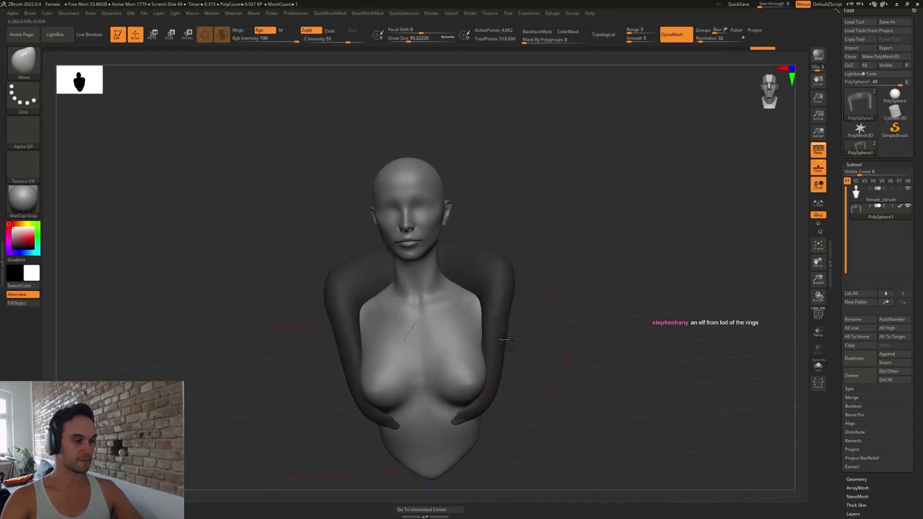
{"action": "right_click_drag", "start_coordinate": [533, 342], "coordinate": [536, 333]}
{"action": "right_click_drag", "start_coordinate": [572, 375], "coordinate": [616, 346], "text": "alt"}
{"action": "key", "text": "s"}
{"action": "left_click_drag", "start_coordinate": [570, 305], "coordinate": [568, 304]}
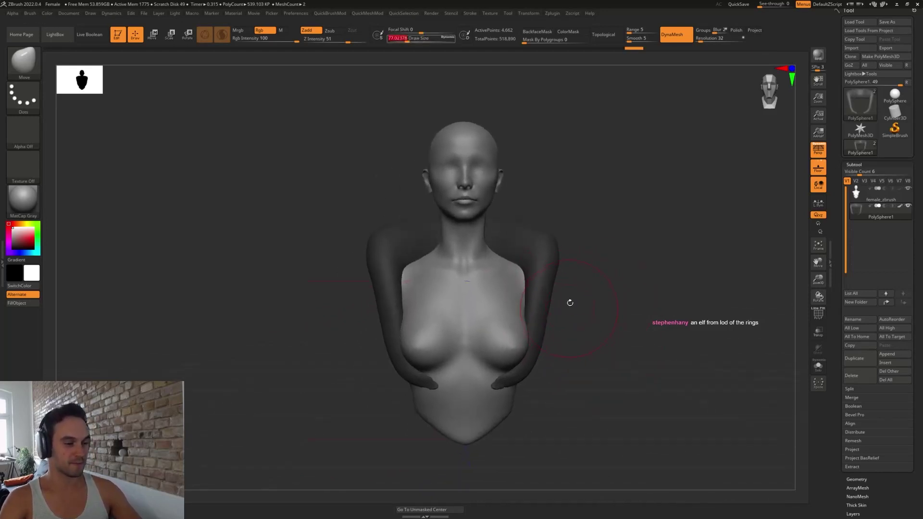
{"action": "right_click_drag", "start_coordinate": [569, 303], "coordinate": [560, 277]}
- Smooth the lower tips and arms of the dark piece at a draw size of about 39
{"action": "key", "text": "s"}
{"action": "left_click_drag", "start_coordinate": [564, 306], "coordinate": [560, 307]}
{"action": "mouse_move", "coordinate": [569, 320]}
{"action": "right_mouse_down"}
{"action": "mouse_move", "coordinate": [573, 342]}
{"action": "mouse_move", "coordinate": [559, 353]}
{"action": "right_mouse_up"}
{"action": "right_click_drag", "start_coordinate": [559, 354], "coordinate": [587, 381], "text": "ctrl"}
{"action": "left_click_drag", "start_coordinate": [475, 395], "coordinate": [472, 401], "text": "shift"}
{"action": "right_click_drag", "start_coordinate": [562, 403], "coordinate": [477, 401]}
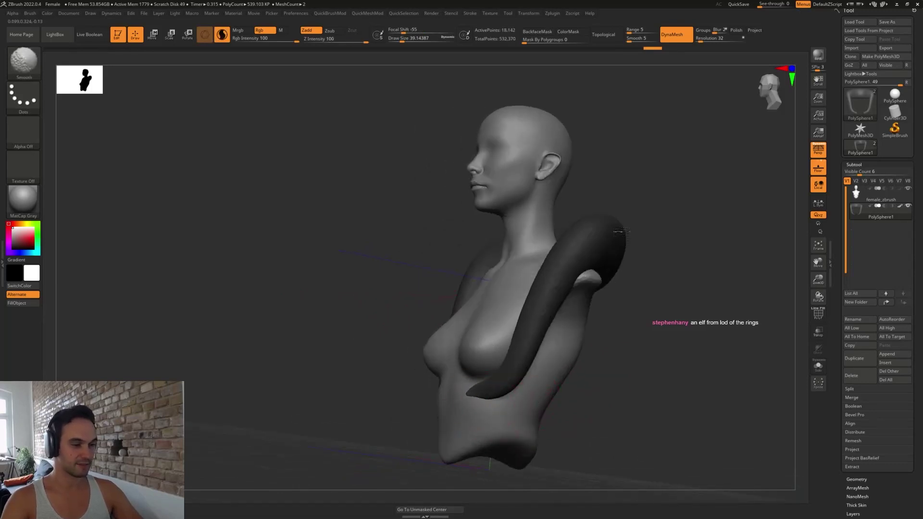
{"action": "right_click_drag", "start_coordinate": [673, 313], "coordinate": [614, 327]}
{"action": "left_click_drag", "start_coordinate": [534, 332], "coordinate": [498, 380], "text": "shift"}
- Flatten the surfaces of the dark piece along its arms and over the shoulders with the TrimDynamic brush
{"action": "right_click_drag", "start_coordinate": [436, 363], "coordinate": [474, 391]}
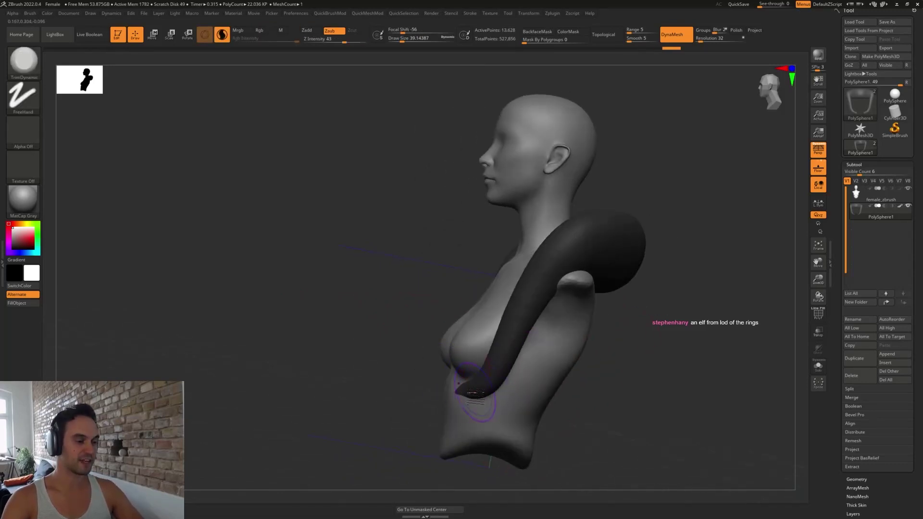
{"action": "right_click_drag", "start_coordinate": [650, 294], "coordinate": [526, 323]}
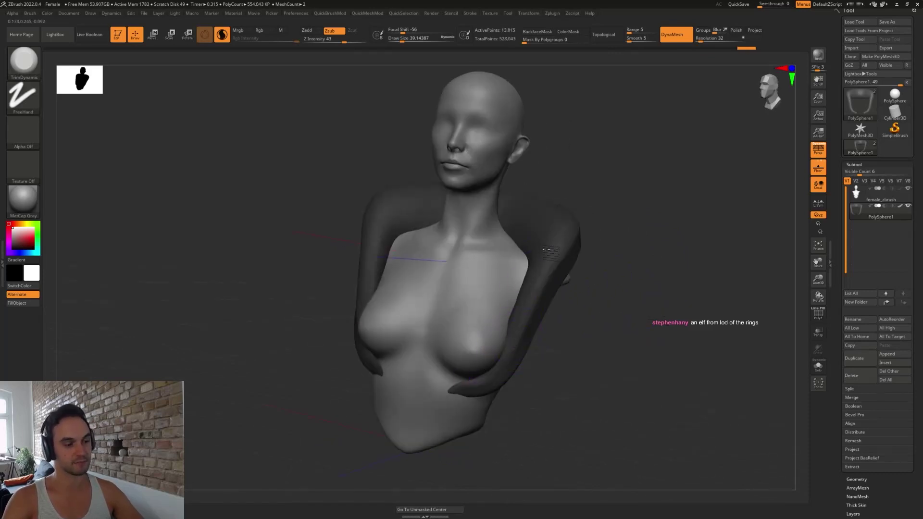
{"action": "right_click_drag", "start_coordinate": [567, 237], "coordinate": [593, 204]}
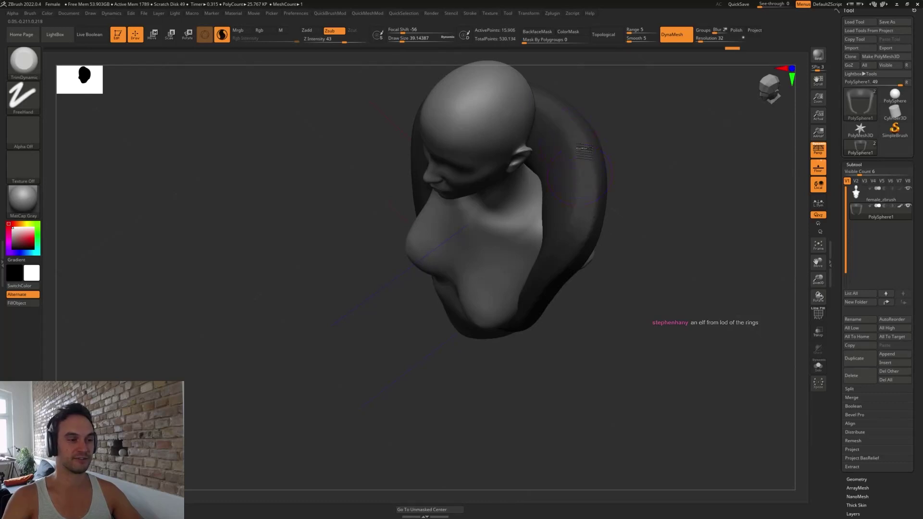
{"action": "right_click_drag", "start_coordinate": [588, 216], "coordinate": [568, 335]}
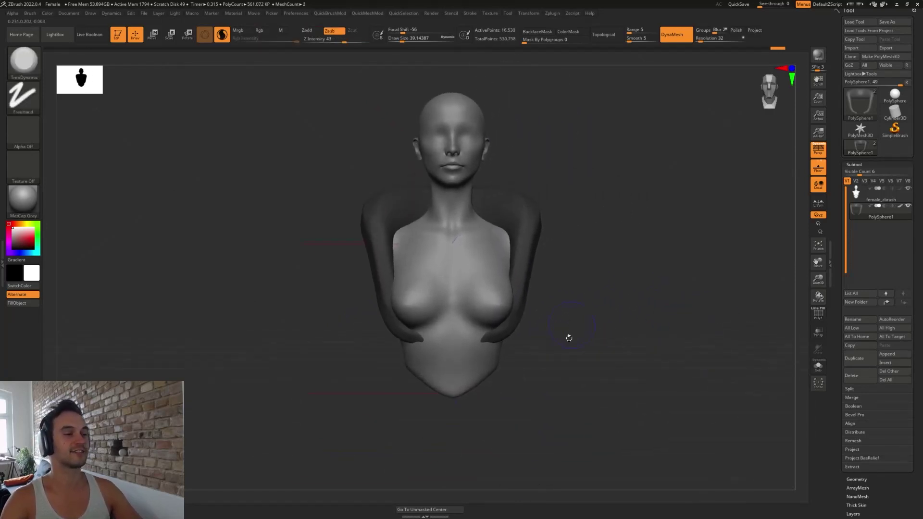
- Duplicate the dark piece with the gizmo, then scale the copy down and position it closer to the neck
{"action": "key", "text": "w"}
{"action": "left_click_drag", "start_coordinate": [450, 188], "coordinate": [454, 201]}
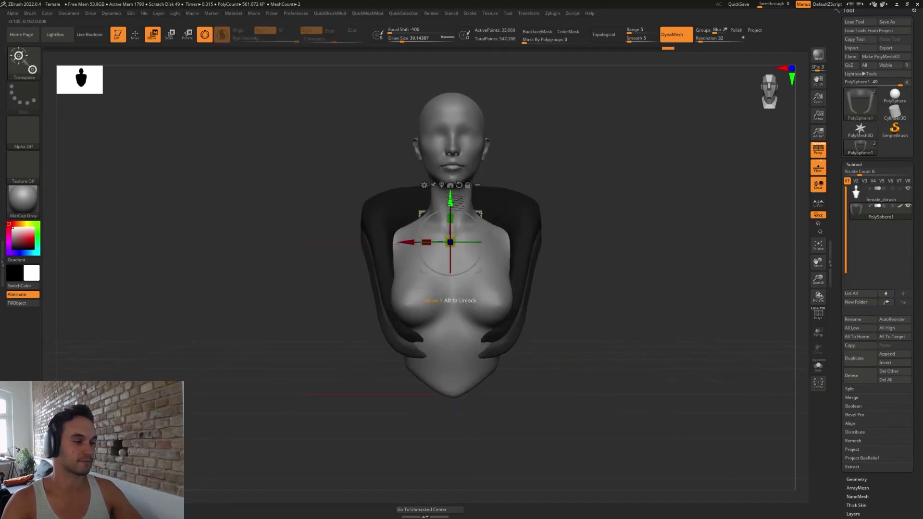
{"action": "mouse_move", "coordinate": [450, 241]}
{"action": "left_mouse_down"}
{"action": "mouse_move", "coordinate": [451, 213]}
{"action": "mouse_move", "coordinate": [441, 235]}
{"action": "left_mouse_up"}
{"action": "right_click_drag", "start_coordinate": [614, 274], "coordinate": [560, 275], "text": "shift"}
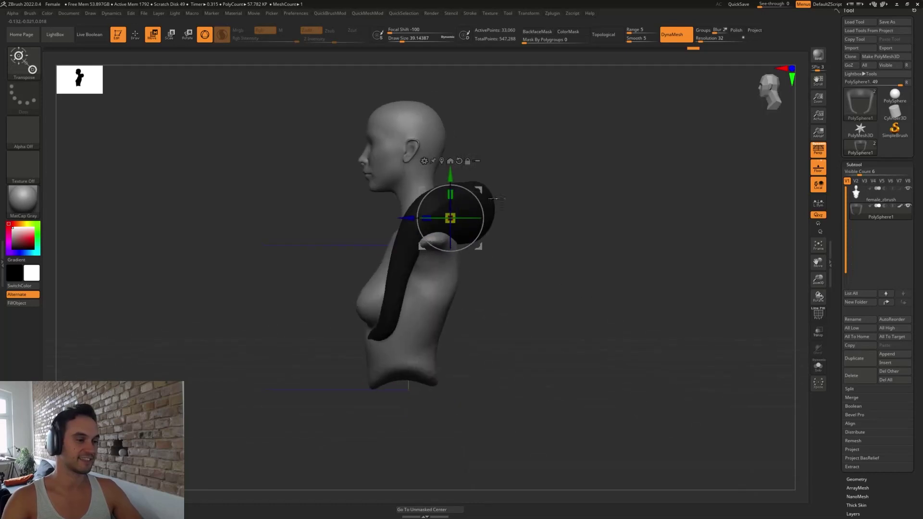
{"action": "left_click_drag", "start_coordinate": [484, 184], "coordinate": [480, 224], "text": "alt"}
{"action": "right_click_drag", "start_coordinate": [516, 283], "coordinate": [571, 292], "text": "shift"}
- Pull the inner duplicated arms inward and their tips down over the chest with the Move brush at a draw size of about 187
{"action": "key", "text": "q"}
{"action": "key", "text": "s"}
{"action": "left_click_drag", "start_coordinate": [534, 254], "coordinate": [529, 255]}
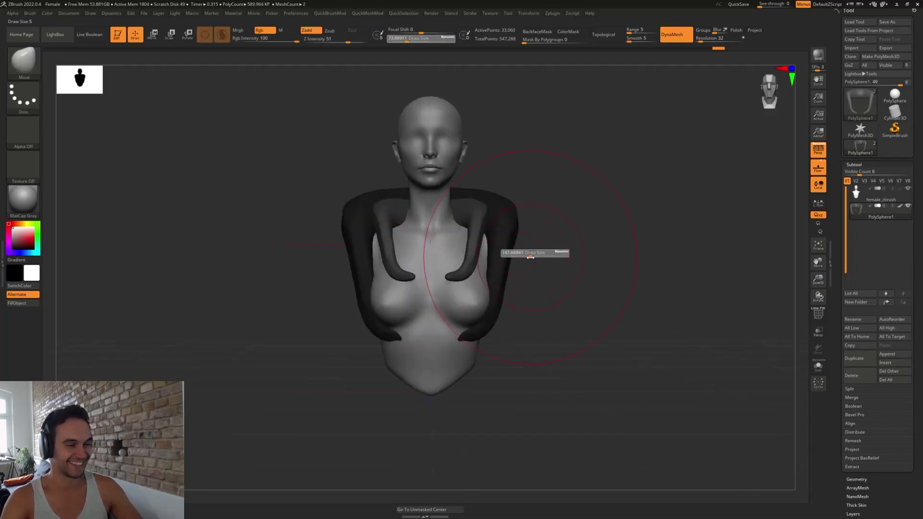
{"action": "left_click_drag", "start_coordinate": [486, 199], "coordinate": [467, 204]}
{"action": "right_click_drag", "start_coordinate": [569, 319], "coordinate": [552, 348]}
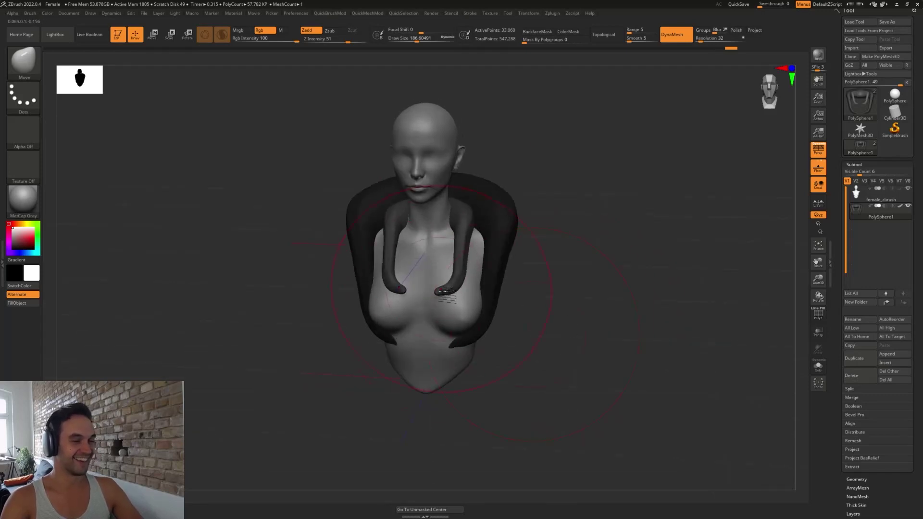
{"action": "mouse_move", "coordinate": [449, 295]}
{"action": "left_mouse_down"}
{"action": "mouse_move", "coordinate": [435, 298]}
{"action": "mouse_move", "coordinate": [444, 316]}
{"action": "mouse_move", "coordinate": [432, 315]}
{"action": "mouse_move", "coordinate": [439, 308]}
{"action": "left_mouse_up"}
{"action": "mouse_move", "coordinate": [542, 394]}
{"action": "right_mouse_down"}
{"action": "mouse_move", "coordinate": [548, 369]}
{"action": "mouse_move", "coordinate": [527, 369]}
{"action": "mouse_move", "coordinate": [593, 395]}
{"action": "right_mouse_up"}
- Refine the inner arms with the Move brush at a draw size of about 87, then invert the mask to free the outer piece
{"action": "key", "text": "s"}
{"action": "left_click_drag", "start_coordinate": [495, 301], "coordinate": [485, 302]}
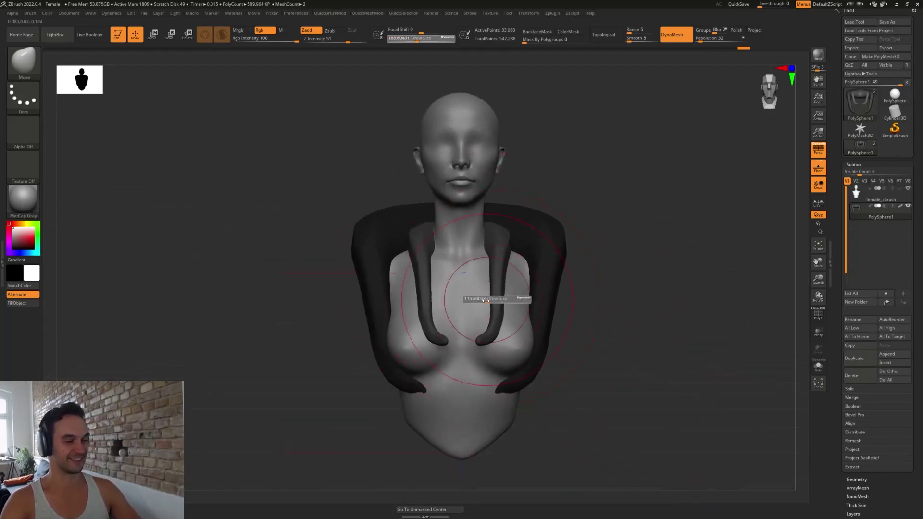
{"action": "right_click_drag", "start_coordinate": [614, 322], "coordinate": [588, 338], "text": "alt"}
{"action": "left_click", "coordinate": [573, 269], "text": "ctrl"}
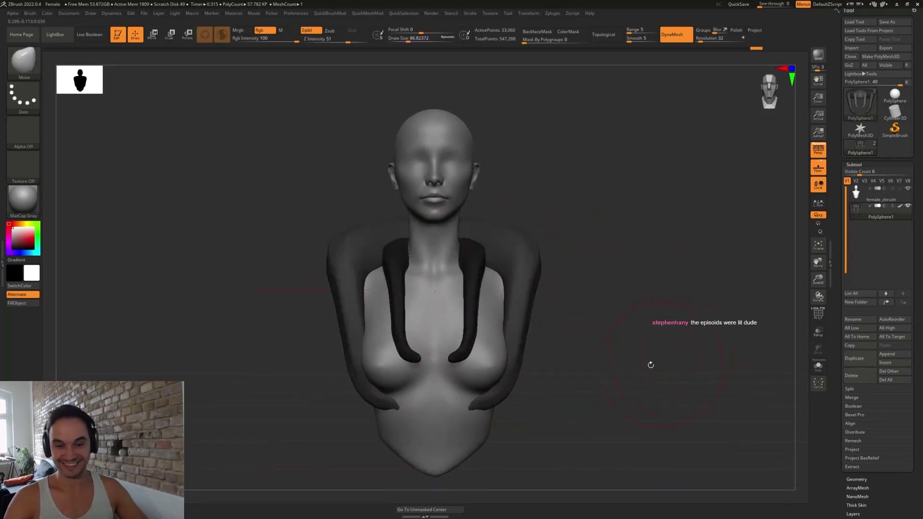
- Adjust the outer piece around the shoulders with the Move brush at draw sizes of about 118 and 62
{"action": "key", "text": "s"}
{"action": "left_click_drag", "start_coordinate": [532, 246], "coordinate": [539, 246]}
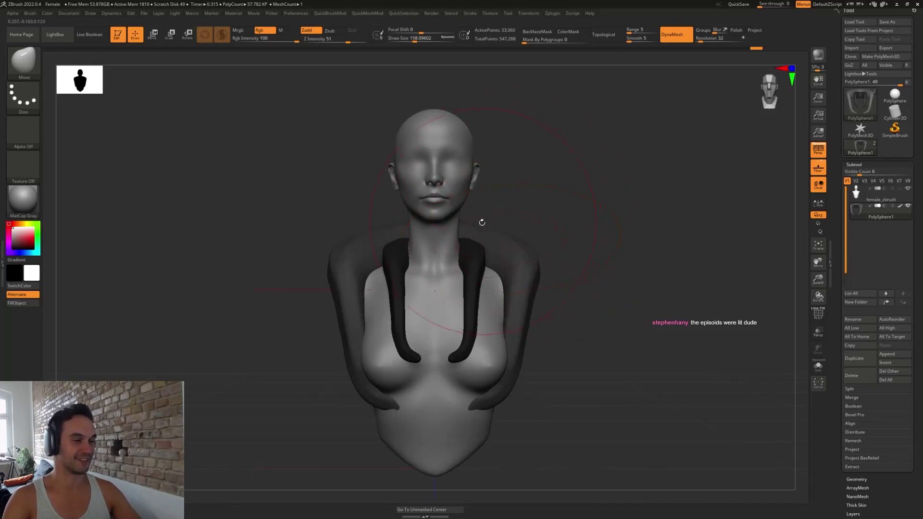
{"action": "right_click_drag", "start_coordinate": [575, 267], "coordinate": [540, 275]}
{"action": "key", "text": "s"}
{"action": "left_click_drag", "start_coordinate": [541, 276], "coordinate": [527, 276]}
{"action": "right_click_drag", "start_coordinate": [528, 257], "coordinate": [534, 289]}
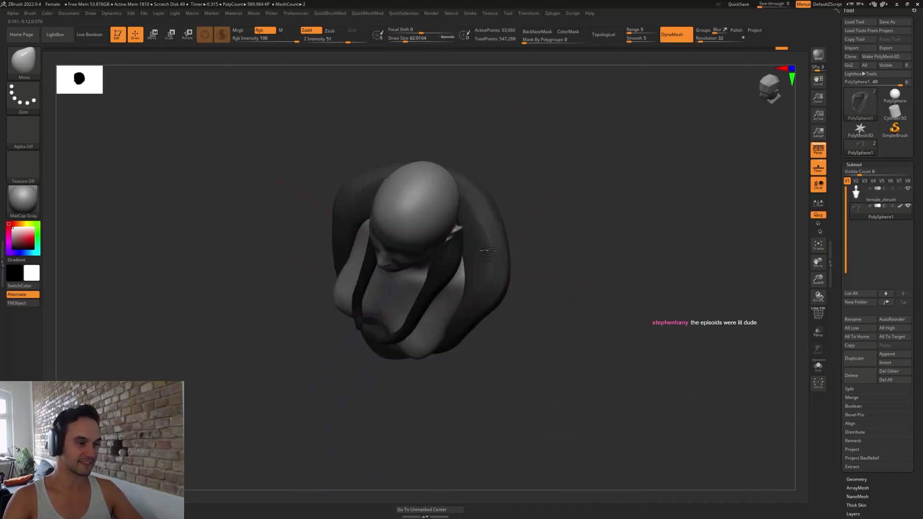
{"action": "mouse_move", "coordinate": [487, 252]}
{"action": "right_mouse_down"}
{"action": "mouse_move", "coordinate": [478, 230]}
{"action": "mouse_move", "coordinate": [503, 211]}
{"action": "right_mouse_up"}
{"action": "key", "text": "s"}
{"action": "left_click_drag", "start_coordinate": [503, 212], "coordinate": [496, 213]}
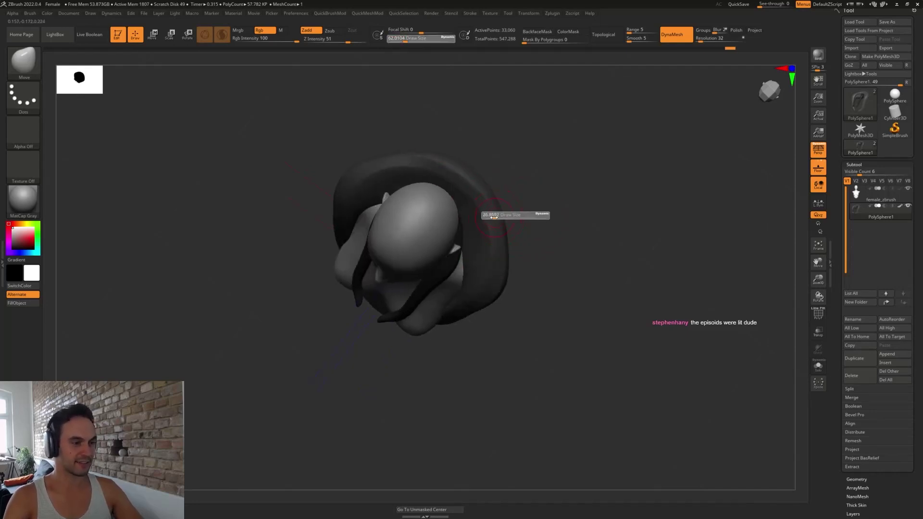
- Flatten the upper and rear surfaces of the outer collar with the TrimDynamic brush at draw sizes of about 27 and 46
{"action": "key", "text": "b"}
{"action": "key", "text": "t"}
{"action": "key", "text": "d"}
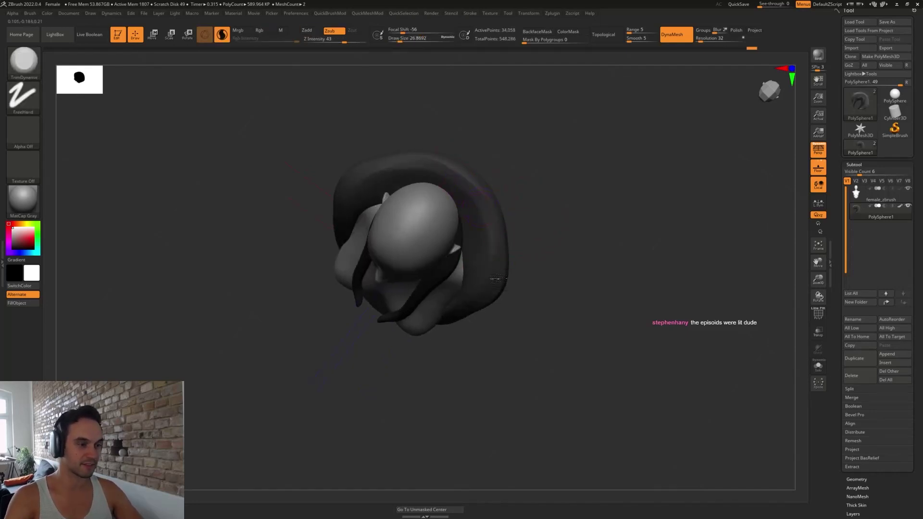
{"action": "left_click_drag", "start_coordinate": [488, 265], "coordinate": [488, 212]}
{"action": "right_click_drag", "start_coordinate": [516, 329], "coordinate": [548, 249], "text": "shift"}
{"action": "key", "text": "s"}
{"action": "left_click_drag", "start_coordinate": [541, 238], "coordinate": [544, 238]}
{"action": "right_click_drag", "start_coordinate": [546, 206], "coordinate": [546, 235]}
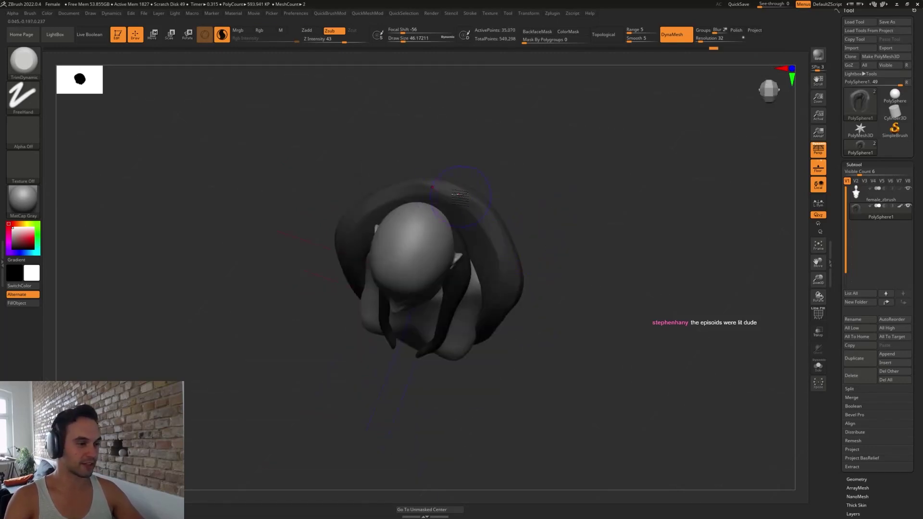
{"action": "right_click_drag", "start_coordinate": [507, 262], "coordinate": [498, 209]}
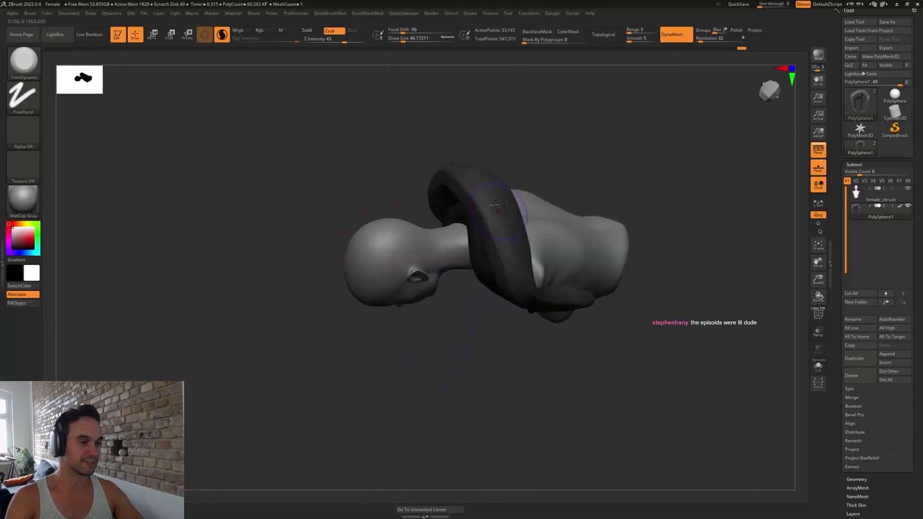
{"action": "right_click_drag", "start_coordinate": [522, 311], "coordinate": [548, 283], "text": "shift"}
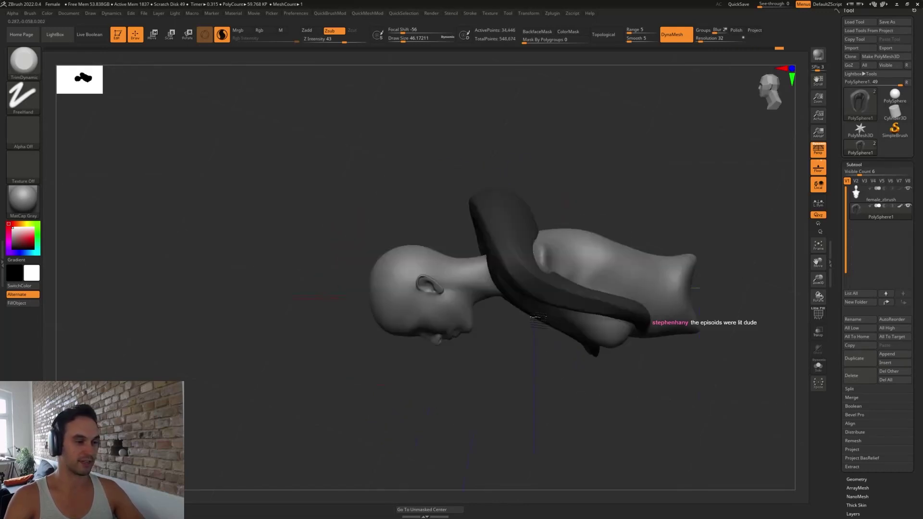
{"action": "mouse_move", "coordinate": [596, 339]}
{"action": "right_mouse_down", "text": "shift"}
{"action": "mouse_move", "coordinate": [677, 359]}
{"action": "mouse_move", "coordinate": [664, 290]}
{"action": "right_mouse_up", "text": "shift"}
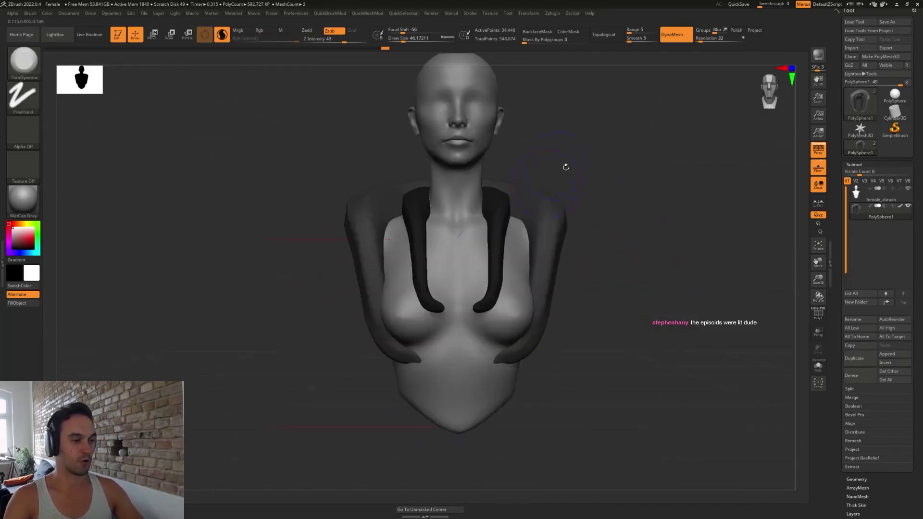
- Adjust the outer collar's shoulder contour with the Move brush at a draw size of about 77
{"action": "right_click_drag", "start_coordinate": [565, 167], "coordinate": [571, 198]}
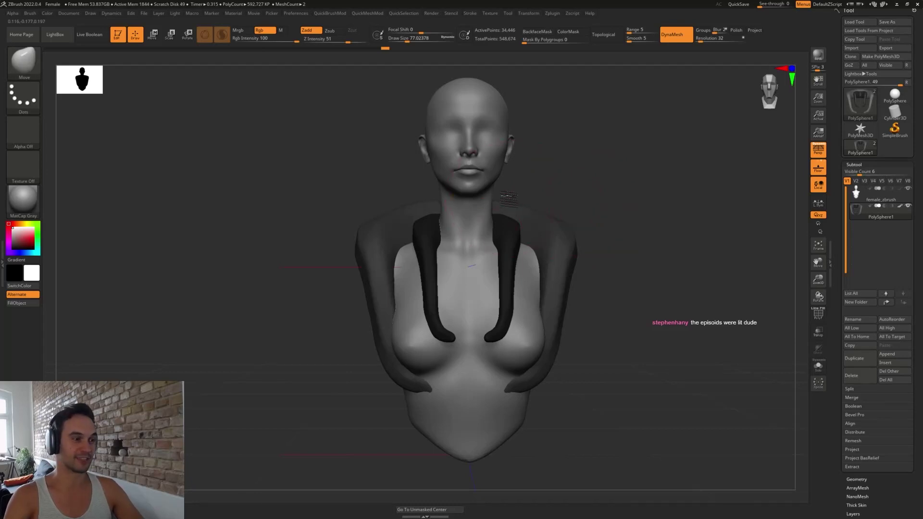
{"action": "key", "text": "s"}
{"action": "left_click", "coordinate": [604, 280]}
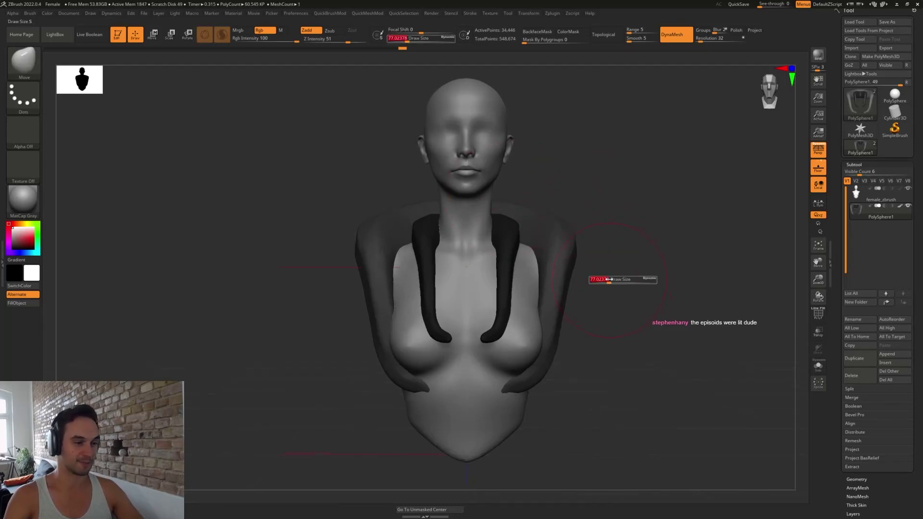
{"action": "mouse_move", "coordinate": [604, 280]}
{"action": "right_mouse_down"}
{"action": "mouse_move", "coordinate": [603, 309]}
{"action": "mouse_move", "coordinate": [546, 309]}
{"action": "mouse_move", "coordinate": [552, 318]}
{"action": "right_mouse_up"}
- Flatten the outer collar's arms and shoulder corners with the TrimDynamic brush at a draw size of about 46
{"action": "key", "text": "b"}
{"action": "key", "text": "t"}
{"action": "key", "text": "d"}
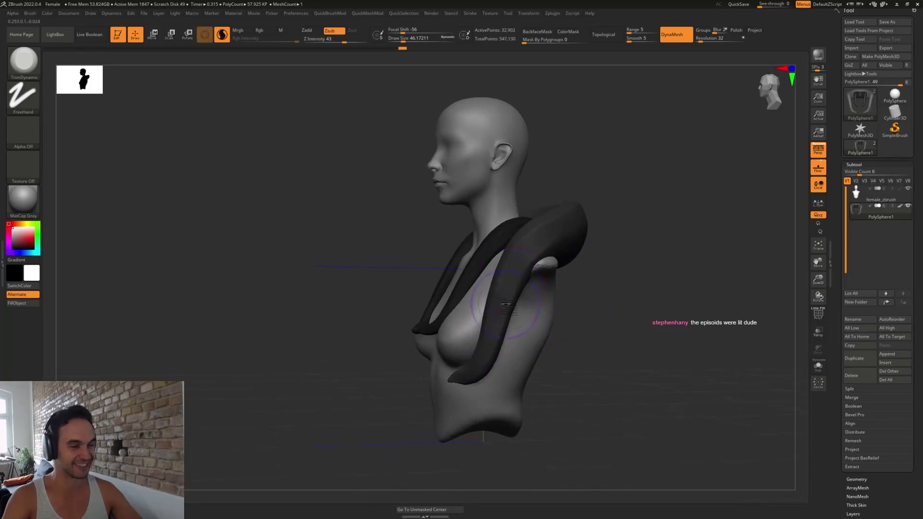
{"action": "right_click_drag", "start_coordinate": [590, 206], "coordinate": [618, 292]}
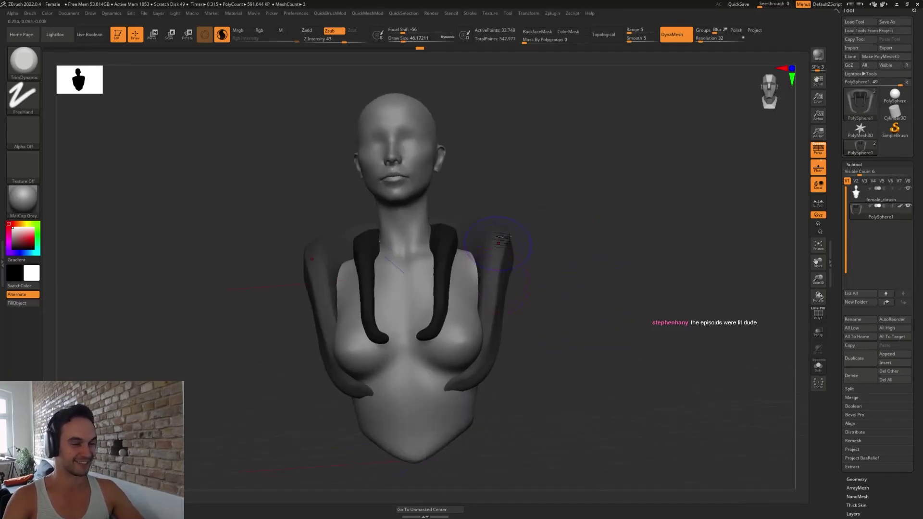
{"action": "right_click_drag", "start_coordinate": [510, 216], "coordinate": [614, 333]}
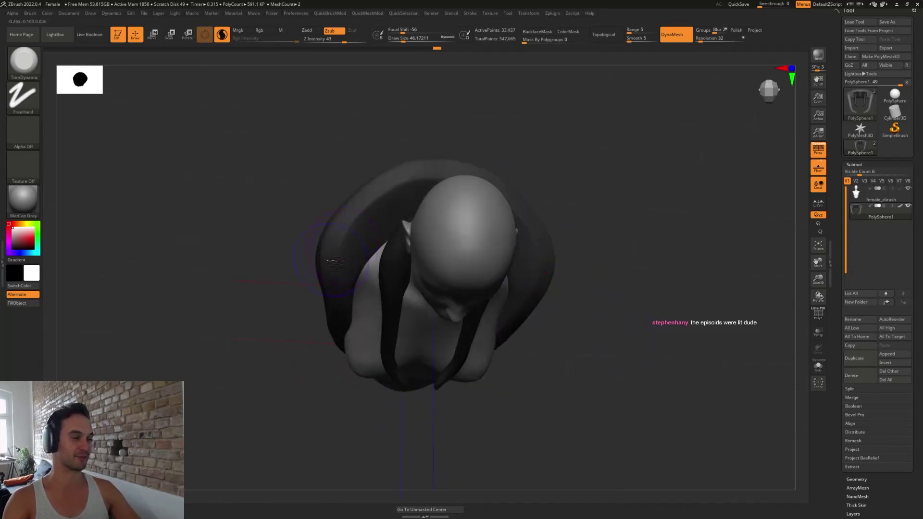
{"action": "right_click_drag", "start_coordinate": [572, 300], "coordinate": [575, 324]}
- Clear the mask and duplicate the whole collar with the gizmo, placing a slightly enlarged copy up around the head
{"action": "key", "text": "w"}
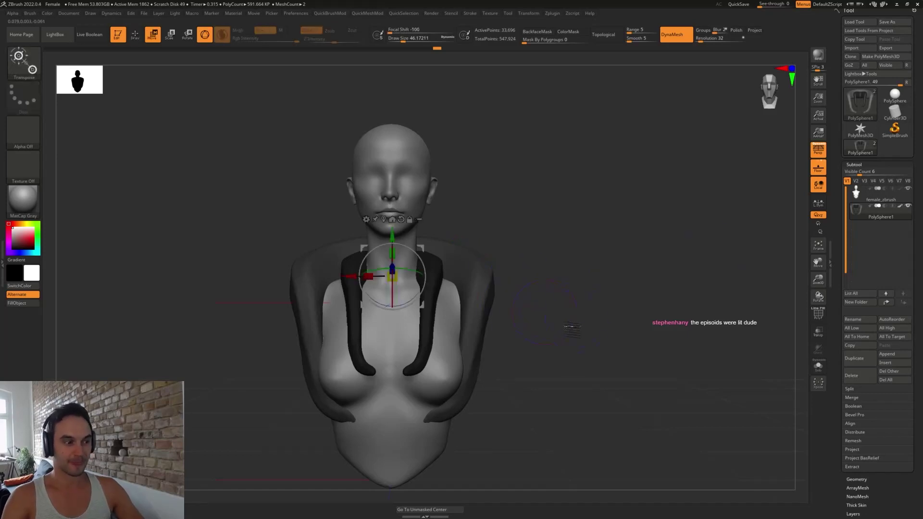
{"action": "left_click", "coordinate": [551, 331], "text": "ctrl"}
{"action": "left_click_drag", "start_coordinate": [554, 319], "coordinate": [547, 283], "text": "alt"}
{"action": "key", "text": "w"}
{"action": "left_click_drag", "start_coordinate": [403, 263], "coordinate": [414, 119], "text": "ctrl"}
{"action": "left_click_drag", "start_coordinate": [471, 152], "coordinate": [518, 176], "text": "shift"}
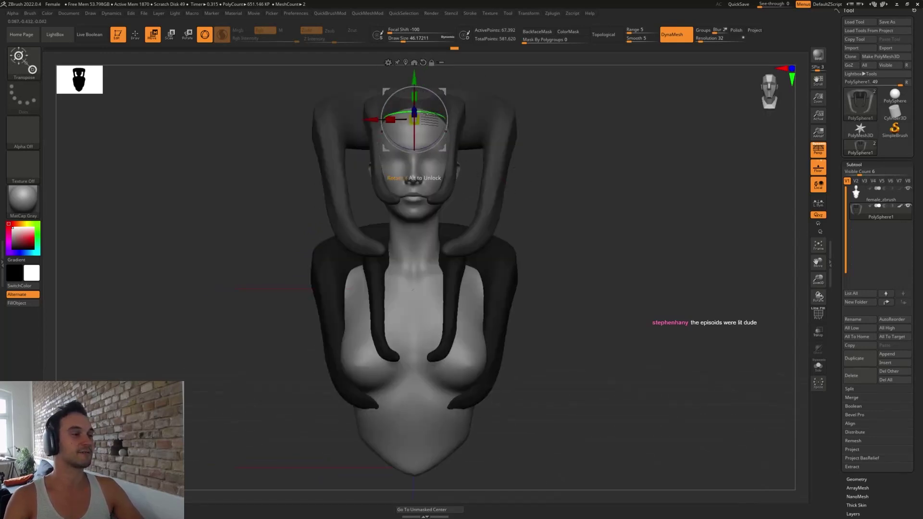
{"action": "mouse_move", "coordinate": [414, 119]}
{"action": "left_mouse_down"}
{"action": "mouse_move", "coordinate": [392, 120]}
{"action": "mouse_move", "coordinate": [439, 119]}
{"action": "left_mouse_up"}
- Rotate the copy upside down and scale it down onto the back of the head so its arms point up like horns
{"action": "key", "text": "q"}
{"action": "left_click_drag", "start_coordinate": [561, 170], "coordinate": [568, 213], "text": "alt"}
{"action": "key", "text": "w"}
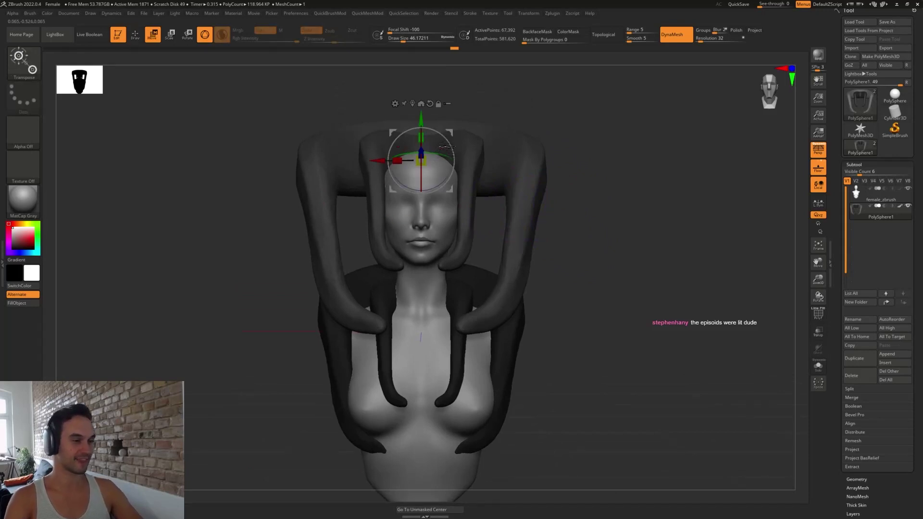
{"action": "left_click_drag", "start_coordinate": [448, 141], "coordinate": [434, 233]}
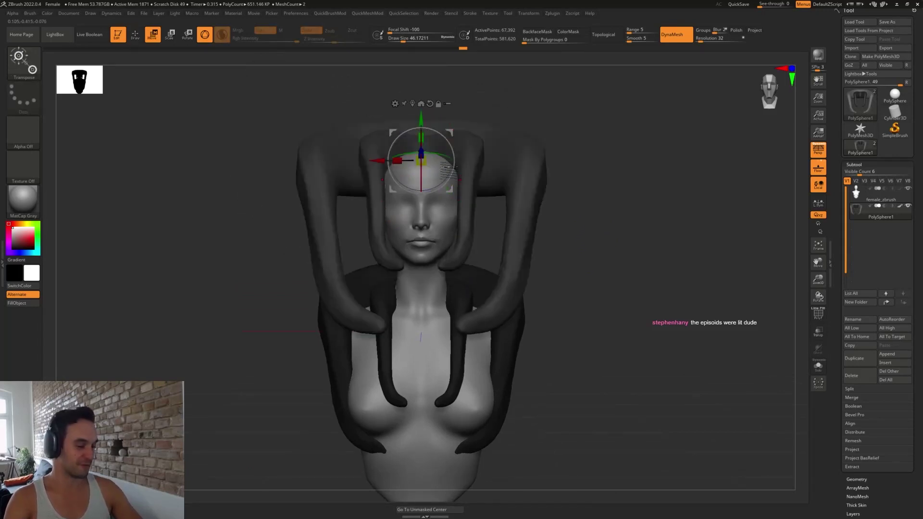
{"action": "left_click_drag", "start_coordinate": [447, 139], "coordinate": [442, 222]}
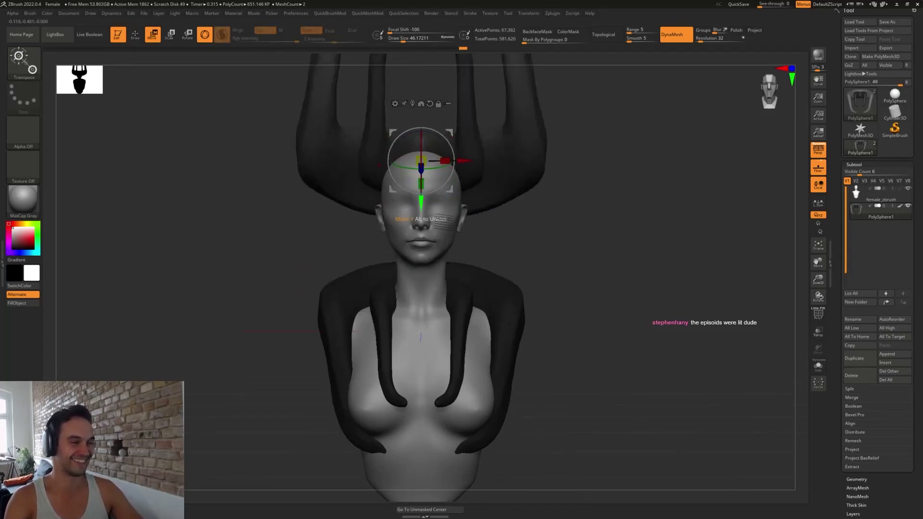
{"action": "left_click_drag", "start_coordinate": [425, 159], "coordinate": [415, 164]}
{"action": "left_click_drag", "start_coordinate": [563, 177], "coordinate": [504, 179], "text": "shift"}
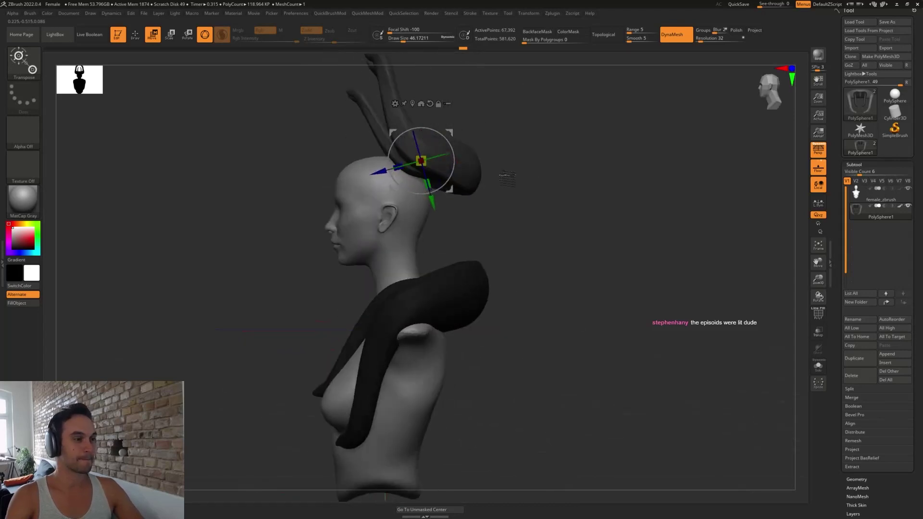
{"action": "left_click_drag", "start_coordinate": [450, 131], "coordinate": [559, 256]}
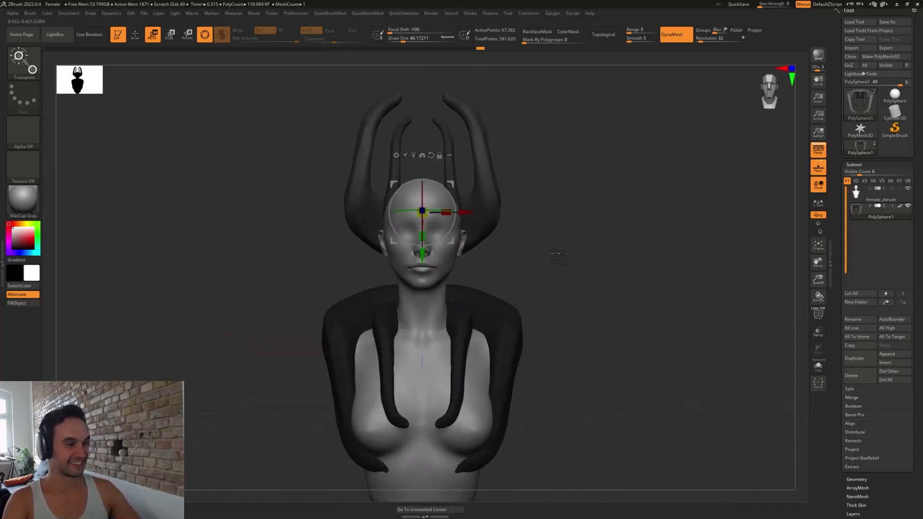
- Bend both pairs of horns outward into wide curves with the Move brush at draw sizes of about 128 and 74
{"action": "key", "text": "q"}
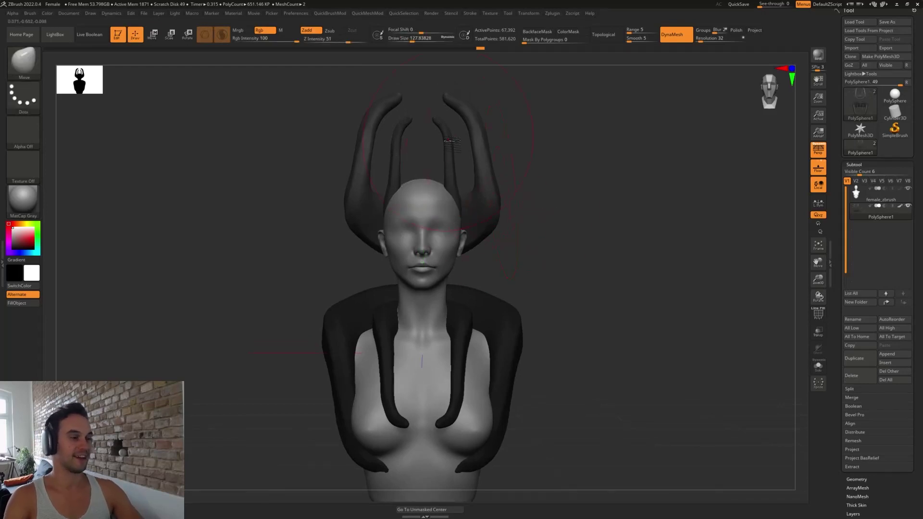
{"action": "mouse_move", "coordinate": [485, 141]}
{"action": "left_mouse_down"}
{"action": "mouse_move", "coordinate": [610, 159]}
{"action": "mouse_move", "coordinate": [536, 181]}
{"action": "left_mouse_up"}
{"action": "mouse_move", "coordinate": [489, 244]}
{"action": "left_mouse_down"}
{"action": "mouse_move", "coordinate": [512, 226]}
{"action": "mouse_move", "coordinate": [501, 187]}
{"action": "mouse_move", "coordinate": [531, 173]}
{"action": "mouse_move", "coordinate": [519, 193]}
{"action": "left_mouse_up"}
{"action": "key", "text": "s"}
{"action": "left_click", "coordinate": [481, 206]}
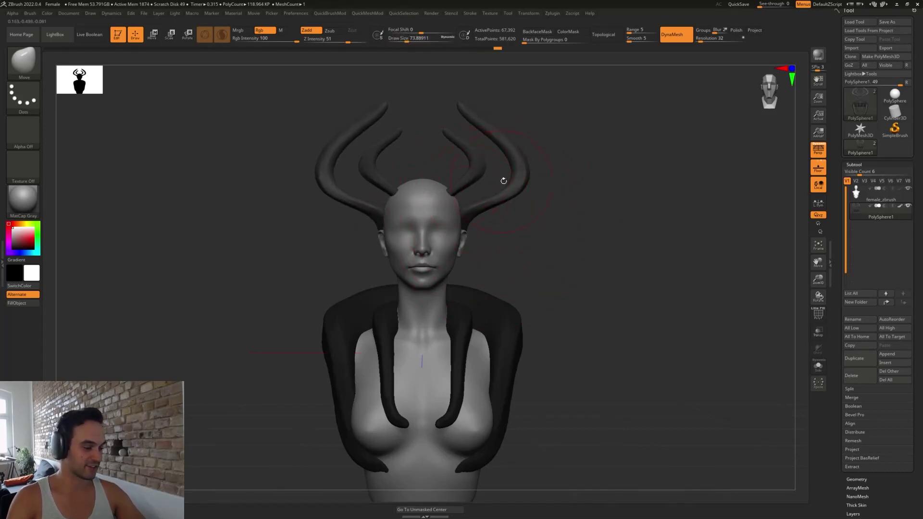
- Thicken the horns along their length and at the base with the Inflat brush at a draw size of about 74
{"action": "key", "text": "b"}
{"action": "key", "text": "i"}
{"action": "key", "text": "n"}
{"action": "mouse_move", "coordinate": [496, 137]}
{"action": "left_mouse_down"}
{"action": "mouse_move", "coordinate": [510, 153]}
{"action": "mouse_move", "coordinate": [468, 217]}
{"action": "left_mouse_up"}
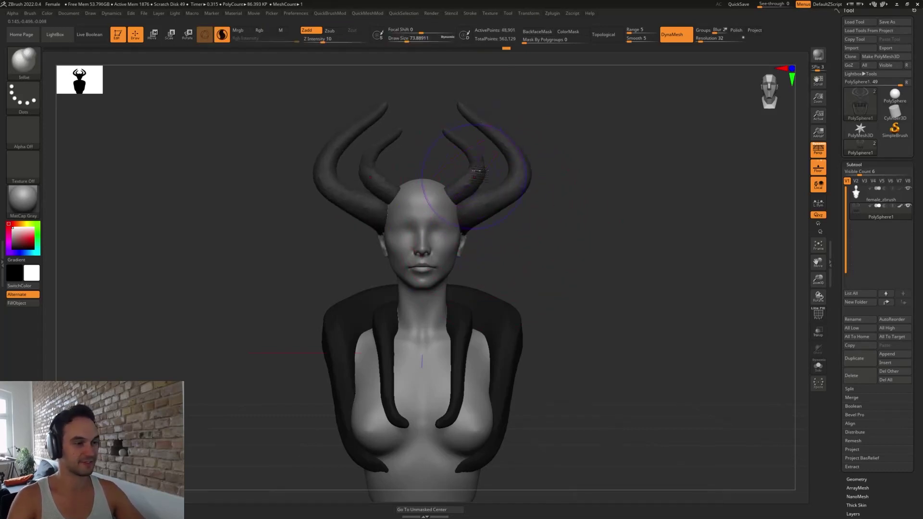
- Flatten the horn surfaces with the TrimDynamic brush at a draw size of about 35
{"action": "key", "text": "b"}
{"action": "key", "text": "t"}
{"action": "key", "text": "d"}
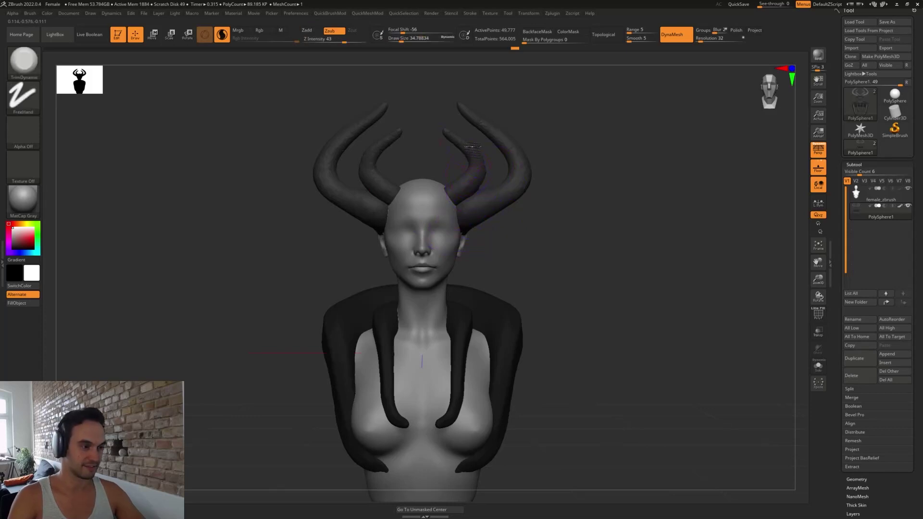
{"action": "left_click_drag", "start_coordinate": [511, 164], "coordinate": [469, 115]}
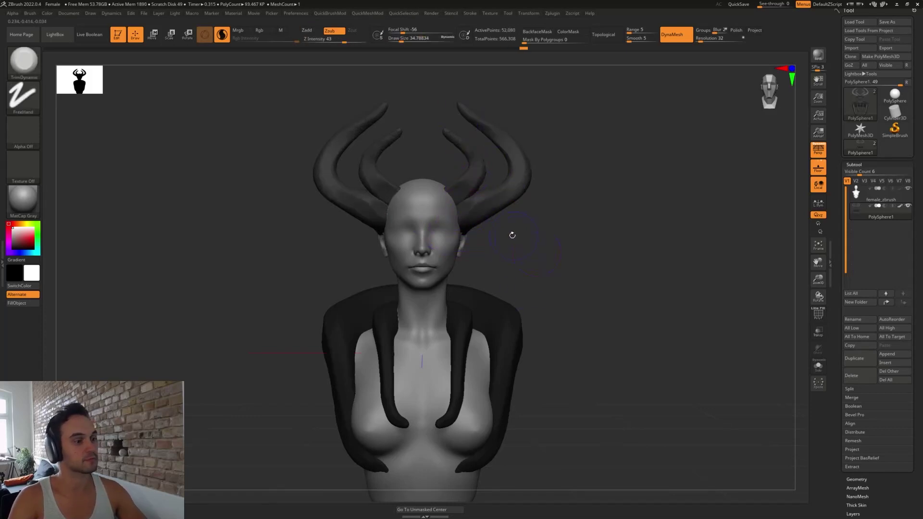
- Reshape the horns in profile with the Move Topological brush at a draw size of about 154
{"action": "key", "text": "b"}
{"action": "key", "text": "m"}
{"action": "key", "text": "t"}
{"action": "left_click_drag", "start_coordinate": [534, 244], "coordinate": [392, 182]}
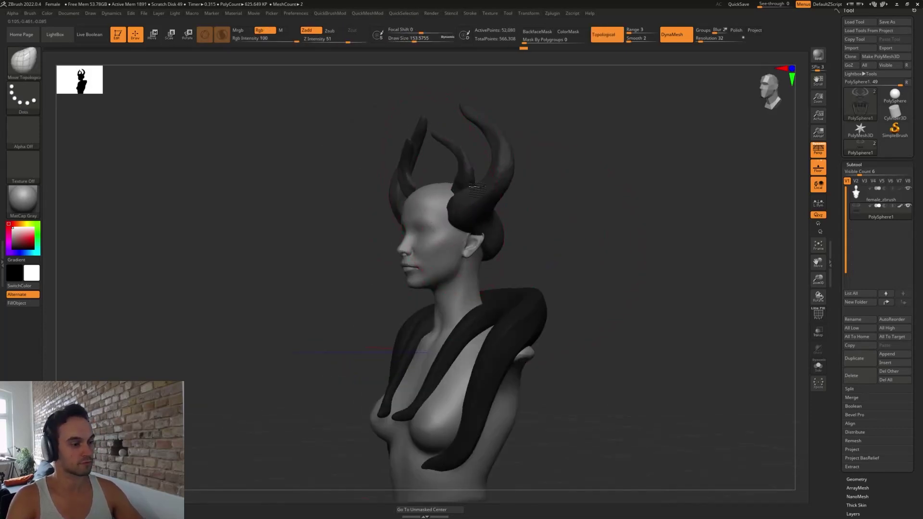
{"action": "mouse_move", "coordinate": [559, 204]}
{"action": "left_mouse_down"}
{"action": "mouse_move", "coordinate": [486, 197]}
{"action": "mouse_move", "coordinate": [517, 200]}
{"action": "mouse_move", "coordinate": [464, 208]}
{"action": "mouse_move", "coordinate": [492, 208]}
{"action": "mouse_move", "coordinate": [490, 218]}
{"action": "mouse_move", "coordinate": [540, 240]}
{"action": "left_mouse_up"}
{"action": "left_click_drag", "start_coordinate": [572, 233], "coordinate": [636, 229]}
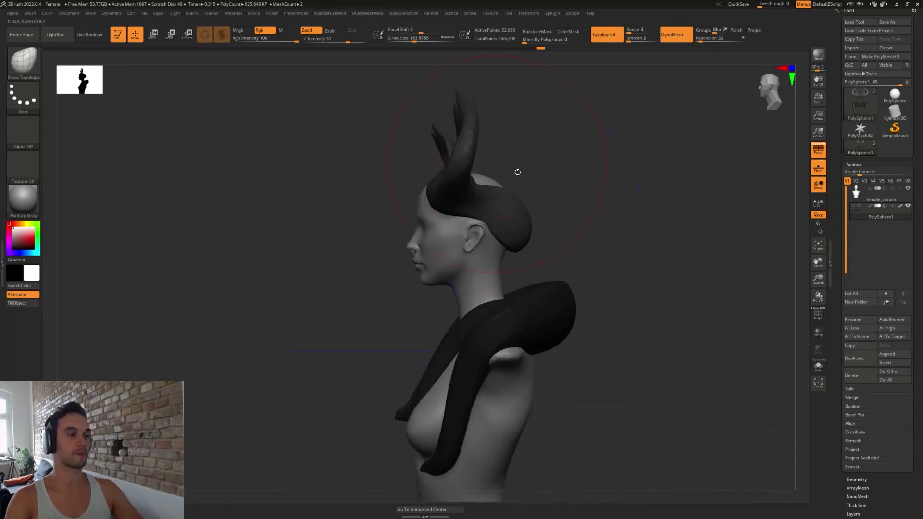
- Bend the inner pair of horns forward over the forehead and refine their curve from the front with the Move Topological brush
{"action": "left_click_drag", "start_coordinate": [517, 171], "coordinate": [450, 132]}
{"action": "mouse_move", "coordinate": [486, 186]}
{"action": "left_mouse_down"}
{"action": "mouse_move", "coordinate": [493, 175]}
{"action": "mouse_move", "coordinate": [466, 137]}
{"action": "mouse_move", "coordinate": [393, 204]}
{"action": "left_mouse_up"}
{"action": "mouse_move", "coordinate": [464, 181]}
{"action": "left_mouse_down"}
{"action": "mouse_move", "coordinate": [461, 164]}
{"action": "mouse_move", "coordinate": [474, 166]}
{"action": "left_mouse_up"}
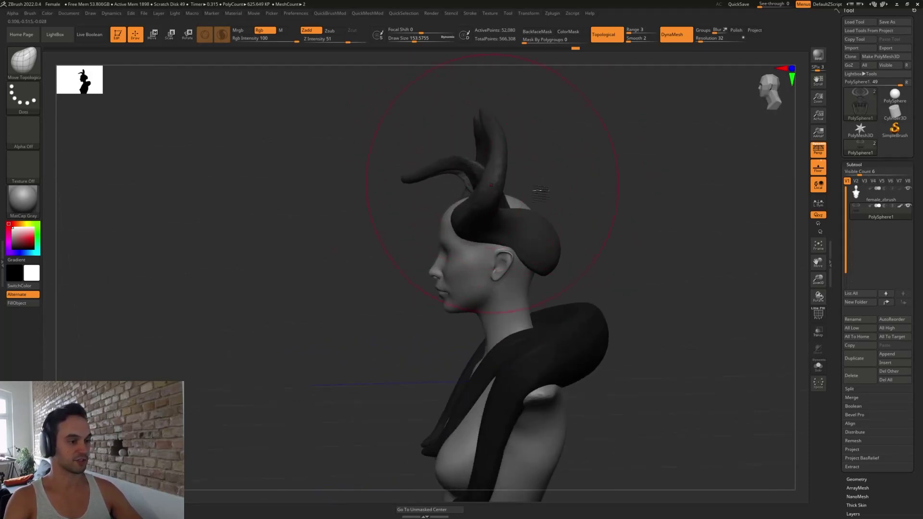
{"action": "mouse_move", "coordinate": [535, 193]}
{"action": "left_mouse_down", "text": "shift"}
{"action": "mouse_move", "coordinate": [561, 187]}
{"action": "mouse_move", "coordinate": [579, 220]}
{"action": "left_mouse_up", "text": "shift"}
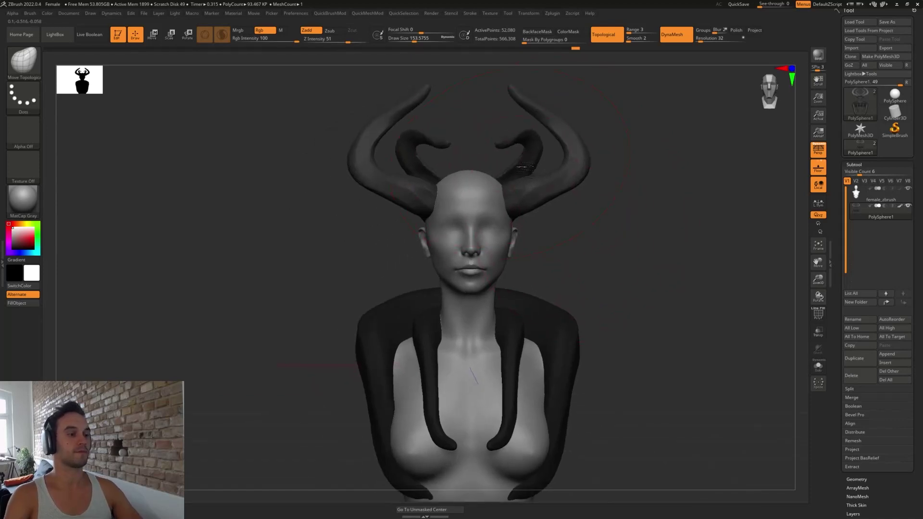
{"action": "left_click_drag", "start_coordinate": [574, 251], "coordinate": [585, 257], "text": "alt"}
{"action": "left_click_drag", "start_coordinate": [532, 205], "coordinate": [543, 214]}
{"action": "mouse_move", "coordinate": [586, 266]}
{"action": "left_mouse_down", "text": "alt"}
{"action": "mouse_move", "coordinate": [574, 244]}
{"action": "mouse_move", "coordinate": [526, 230]}
{"action": "mouse_move", "coordinate": [552, 241]}
{"action": "mouse_move", "coordinate": [567, 232]}
{"action": "left_mouse_up", "text": "alt"}
- Reduce the draw size to about 62 and clear the mask from the shoulder collar
{"action": "key", "text": "s"}
{"action": "key", "text": "s"}
{"action": "key", "text": "w"}
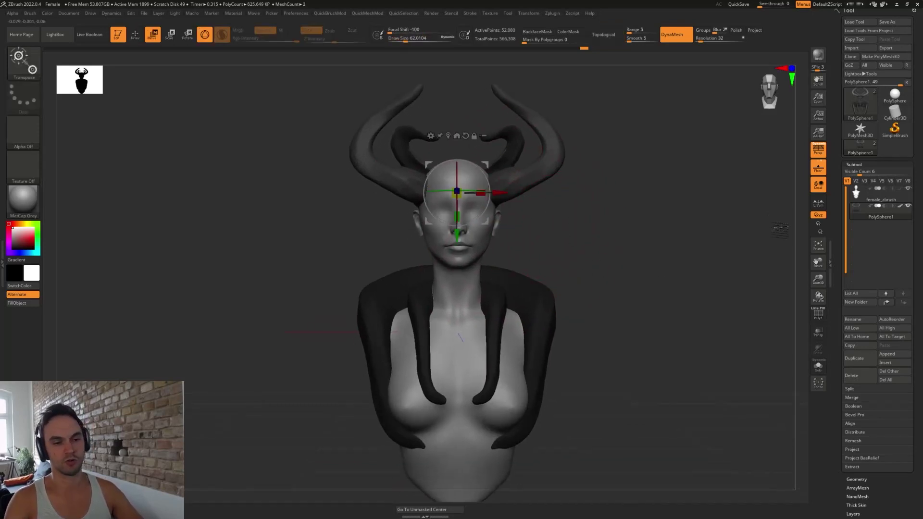
{"action": "key", "text": "q"}
{"action": "left_click_drag", "start_coordinate": [591, 297], "coordinate": [626, 324], "text": "ctrl"}
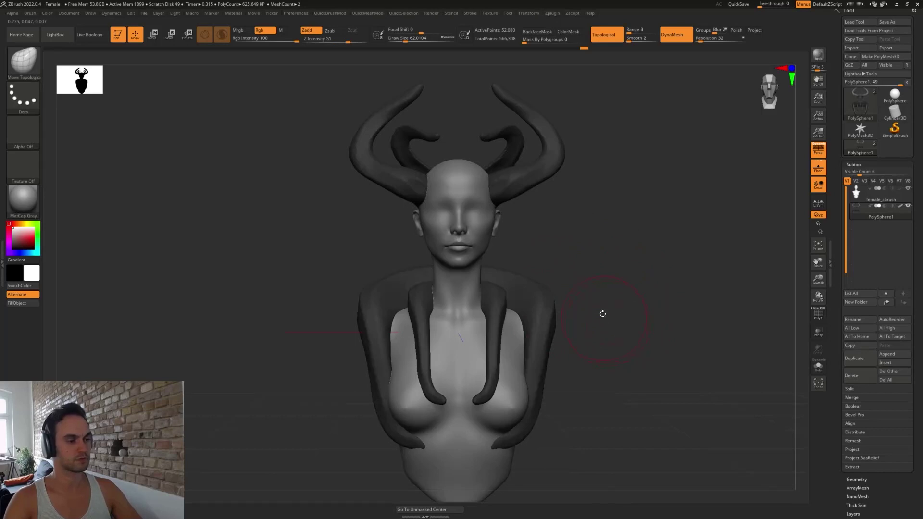
{"action": "mouse_move", "coordinate": [567, 235]}
{"action": "left_mouse_down", "text": "ctrl+shift"}
{"action": "mouse_move", "coordinate": [461, 247]}
{"action": "mouse_move", "coordinate": [355, 86]}
{"action": "mouse_move", "coordinate": [672, 115]}
{"action": "left_mouse_up", "text": "ctrl+shift"}
{"action": "key", "text": "2"}
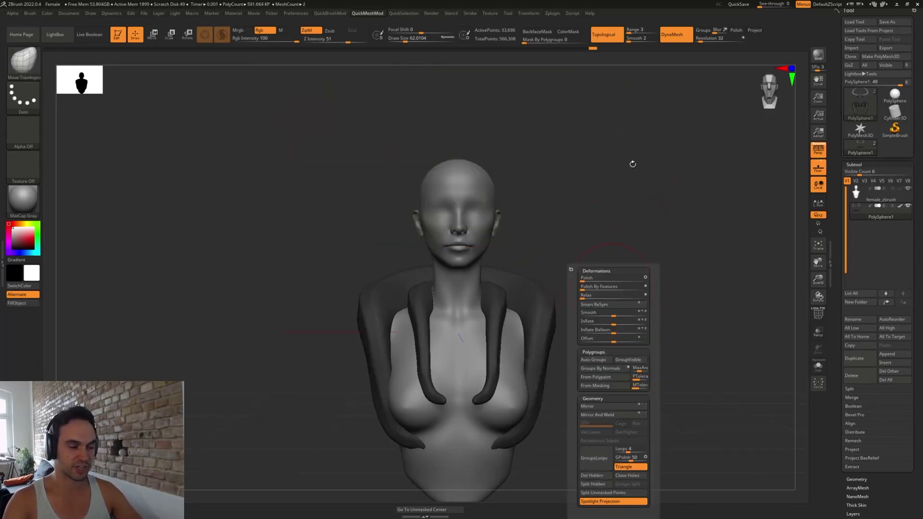
{"action": "left_click", "coordinate": [607, 233], "text": "ctrl+shift"}
- Split the headpiece and collar mesh into polygroups with Auto Groups and delete the inner pair of horns
{"action": "left_click_drag", "start_coordinate": [586, 240], "coordinate": [561, 239]}
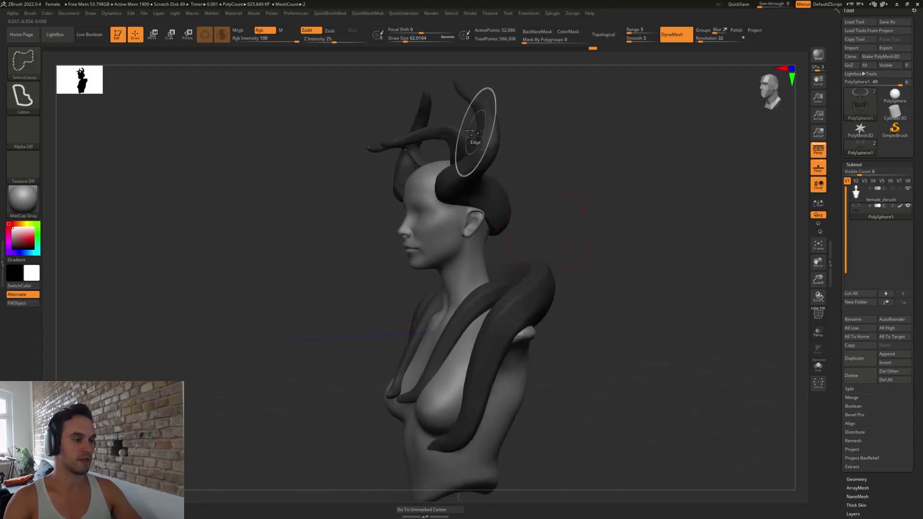
{"action": "key", "text": "2"}
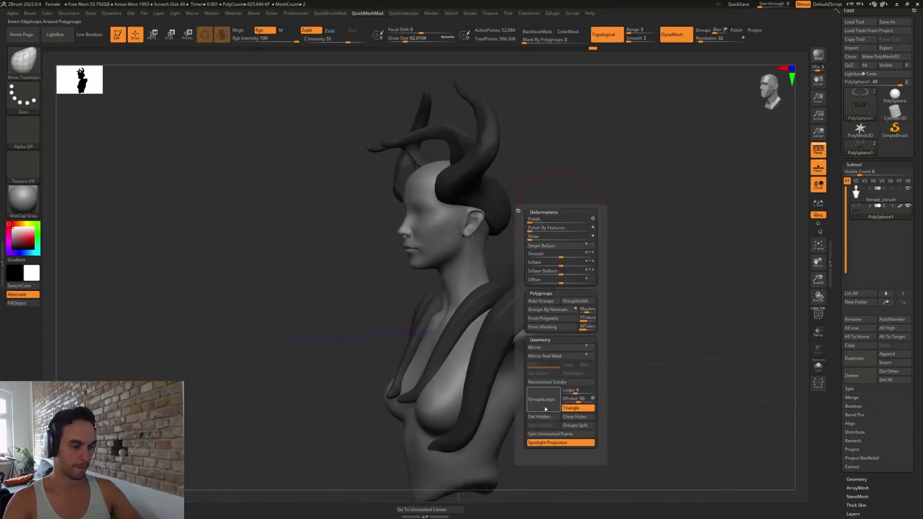
{"action": "left_click", "coordinate": [543, 302]}
{"action": "left_click_drag", "start_coordinate": [589, 178], "coordinate": [616, 179]}
{"action": "left_click", "coordinate": [455, 151], "text": "ctrl+shift"}
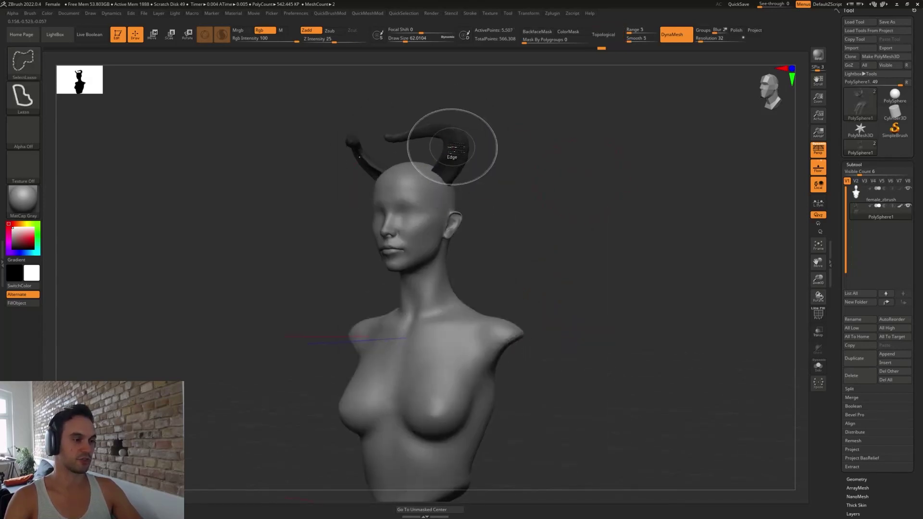
{"action": "left_click_drag", "start_coordinate": [513, 188], "coordinate": [535, 216], "text": "ctrl+shift"}
{"action": "key", "text": "2"}
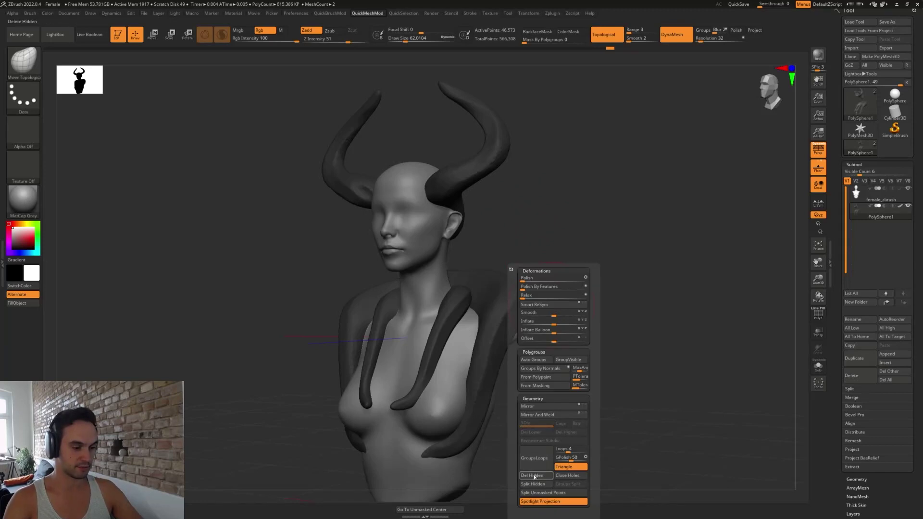
{"action": "left_click", "coordinate": [534, 478]}
- Cut the outer horns off the headpiece with a lasso selection in profile and close the resulting holes
{"action": "left_click_drag", "start_coordinate": [644, 231], "coordinate": [612, 229], "text": "shift"}
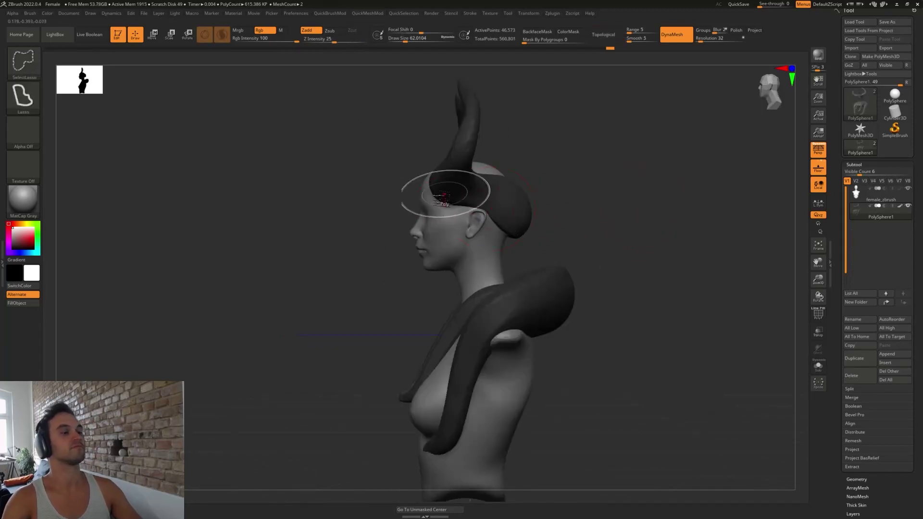
{"action": "left_click_drag", "start_coordinate": [429, 197], "coordinate": [512, 131], "text": "ctrl+shift"}
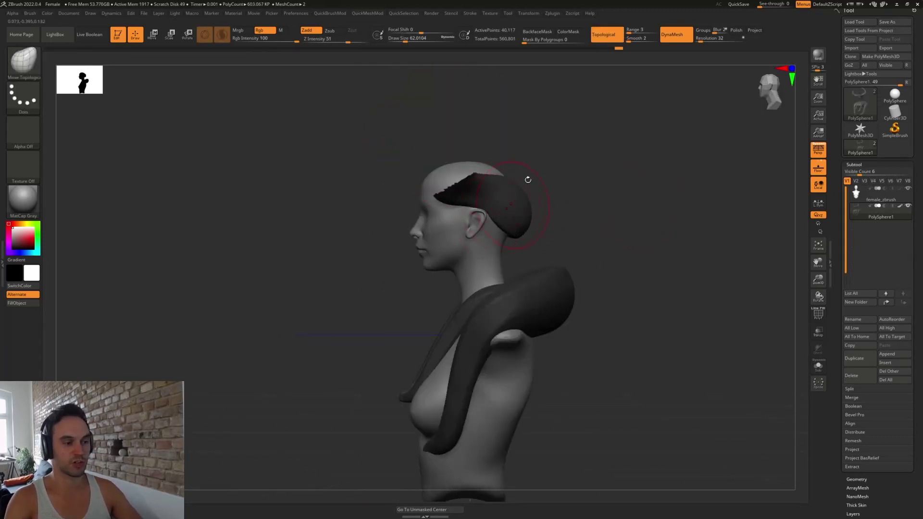
{"action": "left_click_drag", "start_coordinate": [528, 180], "coordinate": [444, 211], "text": "shift"}
{"action": "key", "text": "2"}
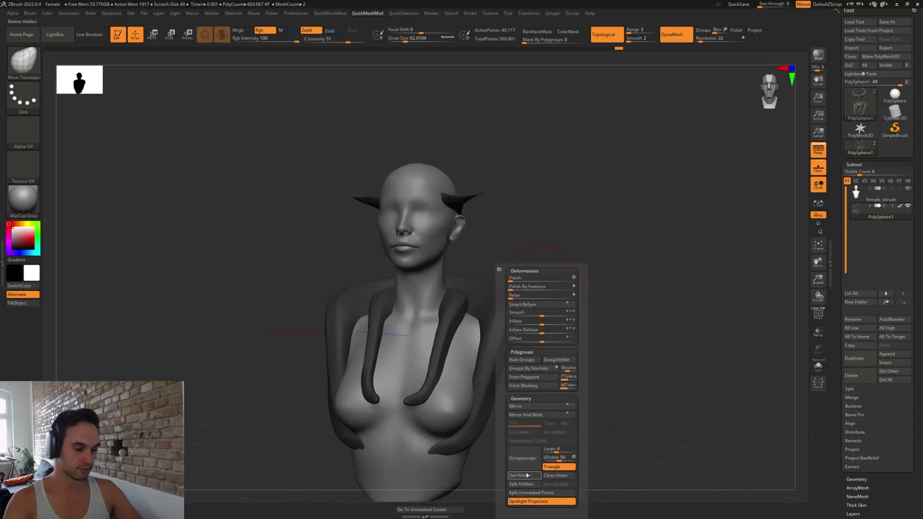
{"action": "left_click", "coordinate": [526, 476]}
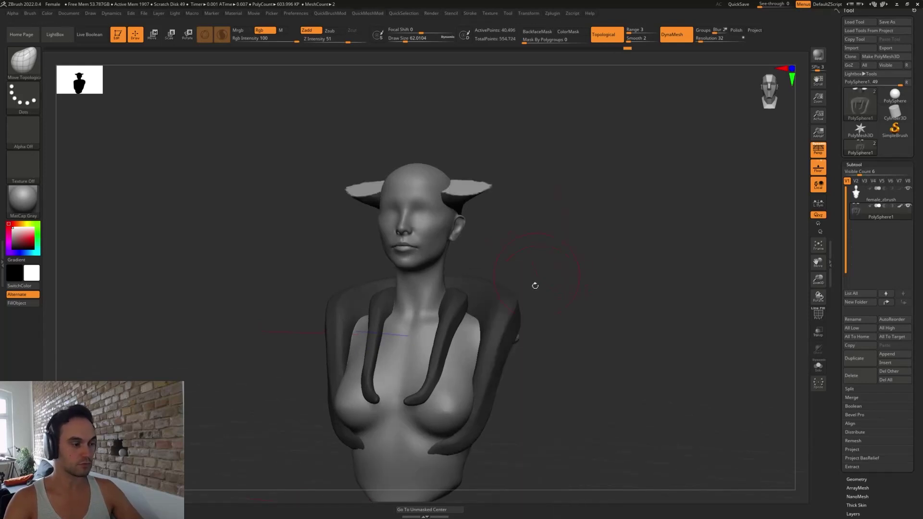
{"action": "key", "text": "2"}
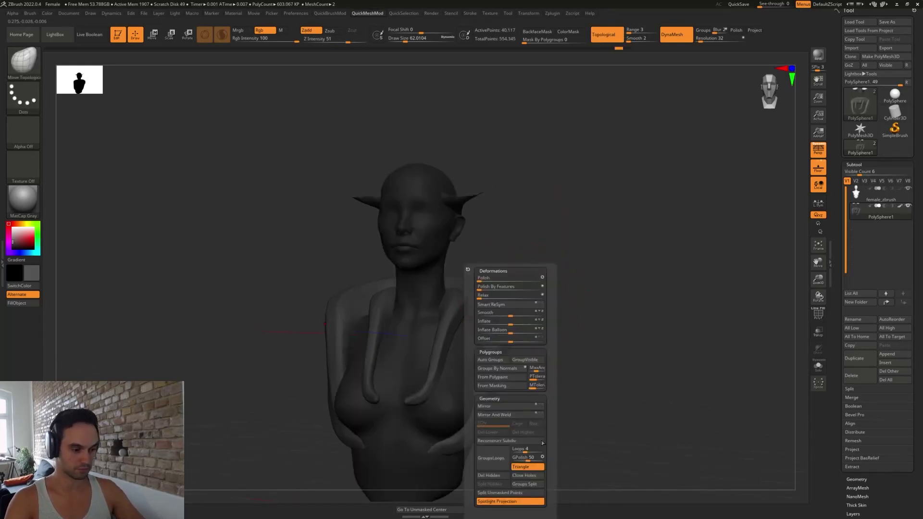
{"action": "left_click", "coordinate": [538, 476]}
- Make the headpiece mesh active and switch to the Move brush with a draw size of about 132
{"action": "left_click", "coordinate": [447, 236], "text": "alt"}
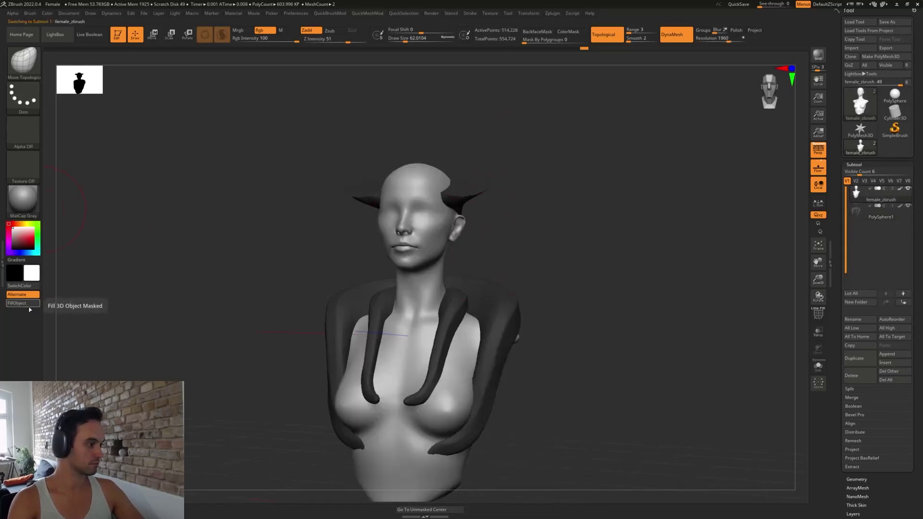
{"action": "left_click", "coordinate": [462, 198], "text": "alt"}
{"action": "left_click_drag", "start_coordinate": [511, 201], "coordinate": [569, 247]}
{"action": "key", "text": "b"}
{"action": "key", "text": "m"}
{"action": "key", "text": "v"}
{"action": "key", "text": "s"}
{"action": "left_click_drag", "start_coordinate": [458, 182], "coordinate": [465, 186]}
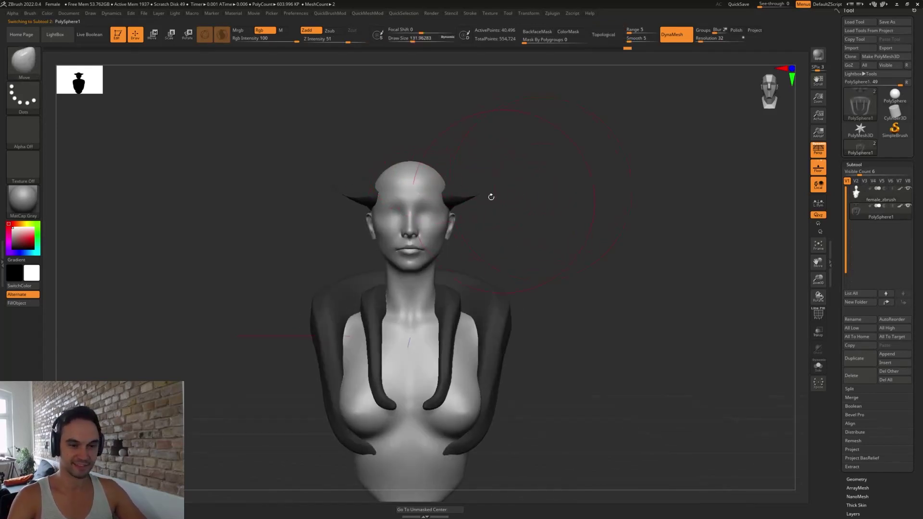
- Assign separate polygroups to the headpiece and the shoulder collar with Auto Groups
{"action": "left_click_drag", "start_coordinate": [525, 261], "coordinate": [548, 255], "text": "alt"}
{"action": "left_click", "coordinate": [493, 193], "text": "ctrl+shift"}
{"action": "left_click", "coordinate": [548, 255], "text": "ctrl+shift"}
{"action": "key", "text": "2"}
{"action": "left_click", "coordinate": [540, 360]}
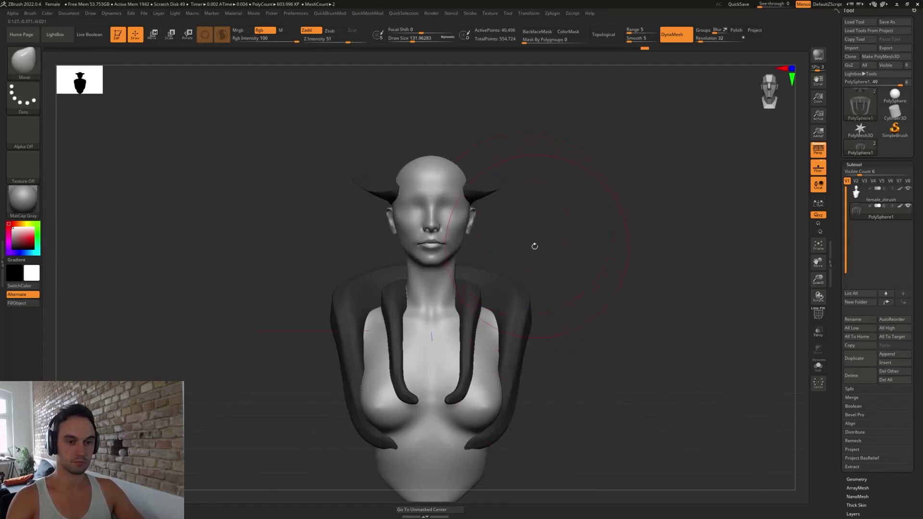
- Isolate the headpiece polygroup and split the hidden shoulder collar off into its own subtool
{"action": "key", "text": "shift+f"}
{"action": "left_click_drag", "start_coordinate": [535, 247], "coordinate": [499, 216]}
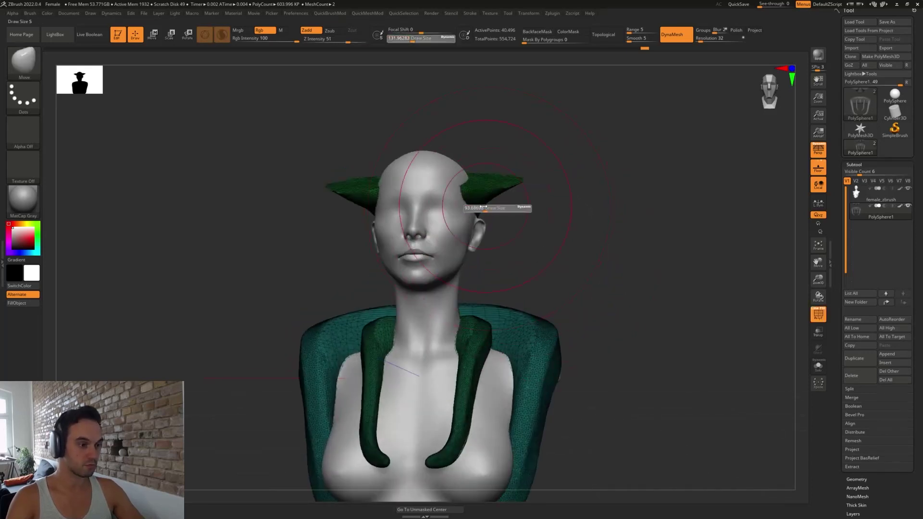
{"action": "left_click", "coordinate": [480, 199], "text": "ctrl+shift"}
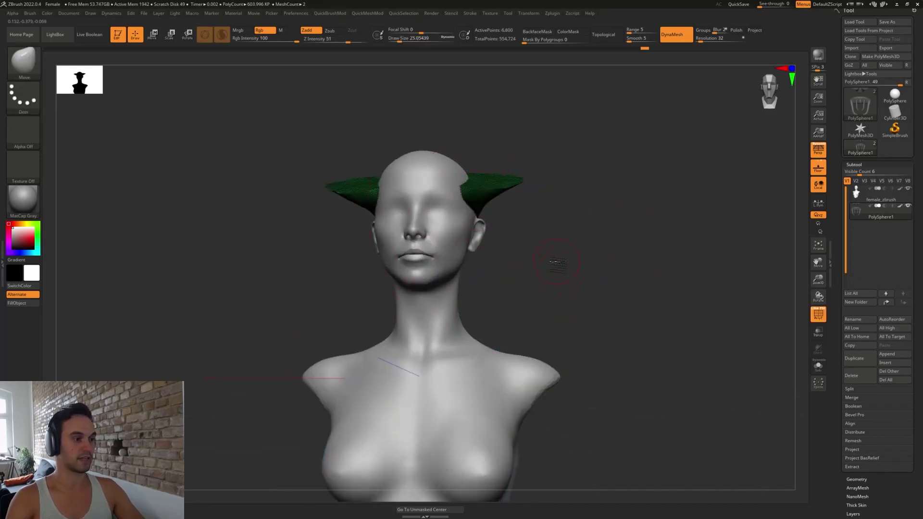
{"action": "key", "text": "2"}
{"action": "left_click", "coordinate": [552, 483]}
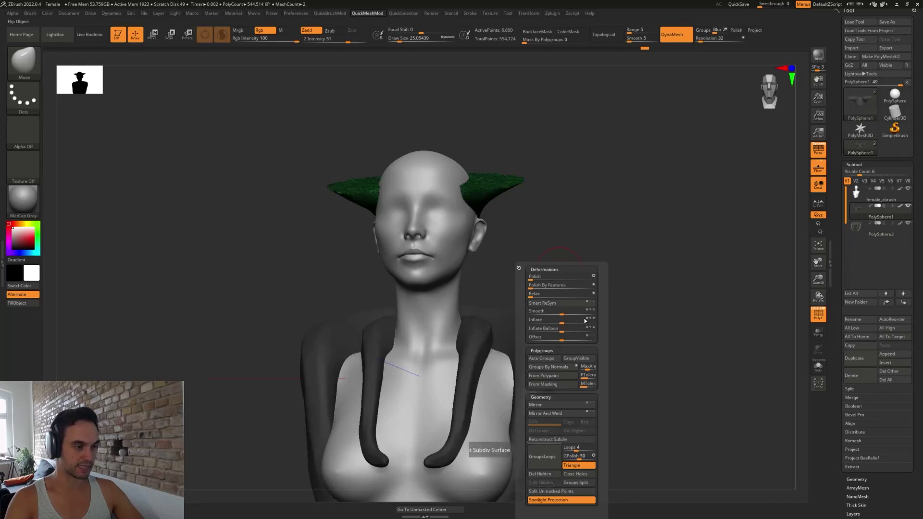
{"action": "key", "text": "shift+f"}
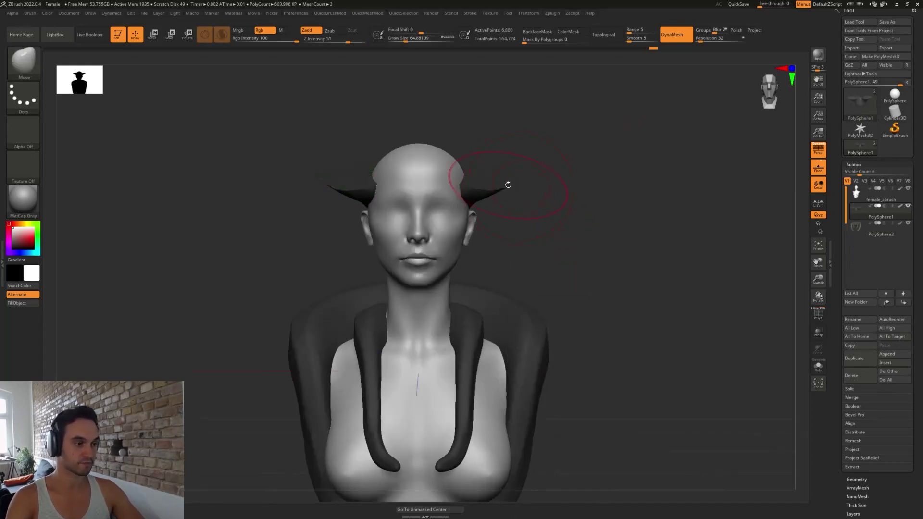
- Smooth and reshape the cut headpiece in profile at a draw size of about 65
{"action": "left_click_drag", "start_coordinate": [567, 196], "coordinate": [512, 174]}
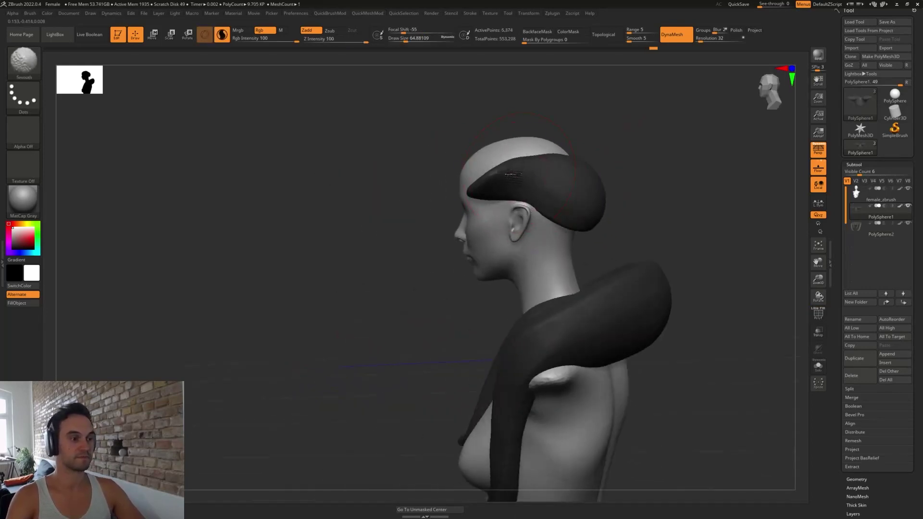
{"action": "left_click_drag", "start_coordinate": [620, 155], "coordinate": [620, 216], "text": "shift"}
{"action": "left_click_drag", "start_coordinate": [572, 154], "coordinate": [599, 165]}
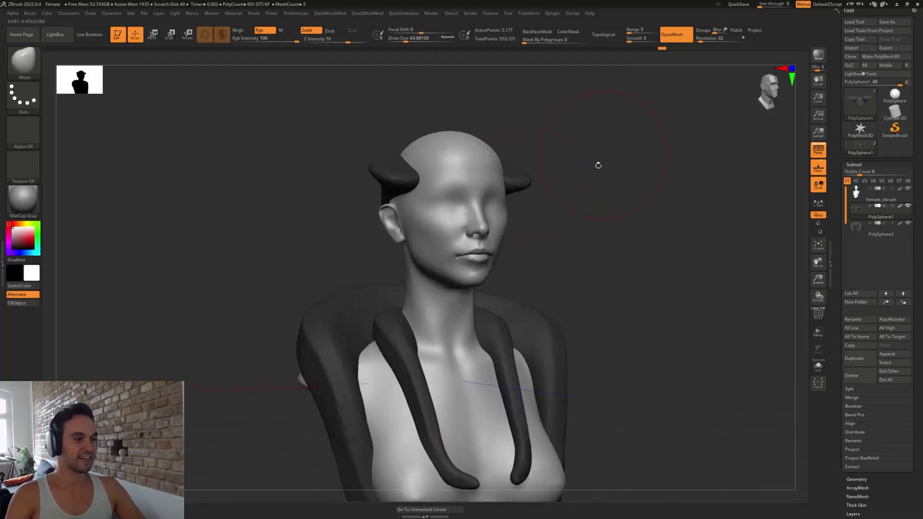
- Flare the sides of the headpiece outward and upward with the Move brush at a draw size of about 140
{"action": "key", "text": "s"}
{"action": "mouse_move", "coordinate": [407, 177]}
{"action": "left_mouse_down"}
{"action": "mouse_move", "coordinate": [401, 146]}
{"action": "mouse_move", "coordinate": [373, 160]}
{"action": "left_mouse_up"}
{"action": "key", "text": "s"}
{"action": "mouse_move", "coordinate": [615, 206]}
{"action": "left_mouse_down"}
{"action": "mouse_move", "coordinate": [542, 207]}
{"action": "mouse_move", "coordinate": [608, 178]}
{"action": "left_mouse_up"}
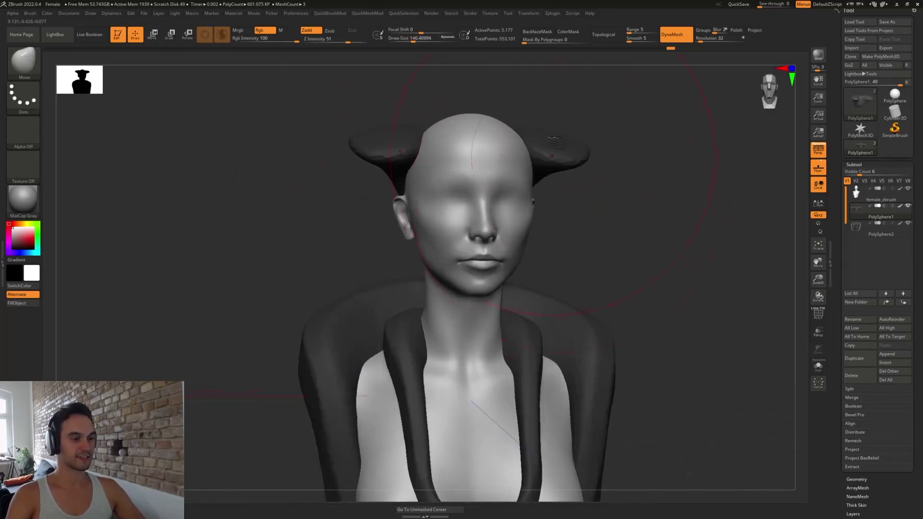
{"action": "mouse_move", "coordinate": [552, 156]}
{"action": "left_mouse_down"}
{"action": "mouse_move", "coordinate": [574, 155]}
{"action": "mouse_move", "coordinate": [564, 157]}
{"action": "mouse_move", "coordinate": [554, 126]}
{"action": "left_mouse_up"}
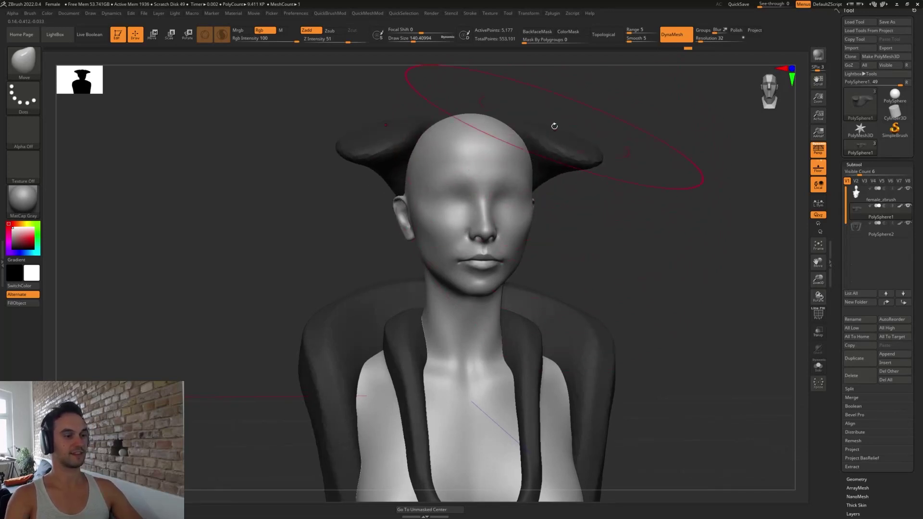
{"action": "left_click_drag", "start_coordinate": [613, 159], "coordinate": [579, 212], "text": "alt"}
{"action": "mouse_move", "coordinate": [579, 212]}
{"action": "left_mouse_down"}
{"action": "mouse_move", "coordinate": [566, 224]}
{"action": "mouse_move", "coordinate": [532, 214]}
{"action": "left_mouse_up"}
- Refine the headpiece's curve around the skull from above with the Move brush at a draw size of about 71
{"action": "key", "text": "s"}
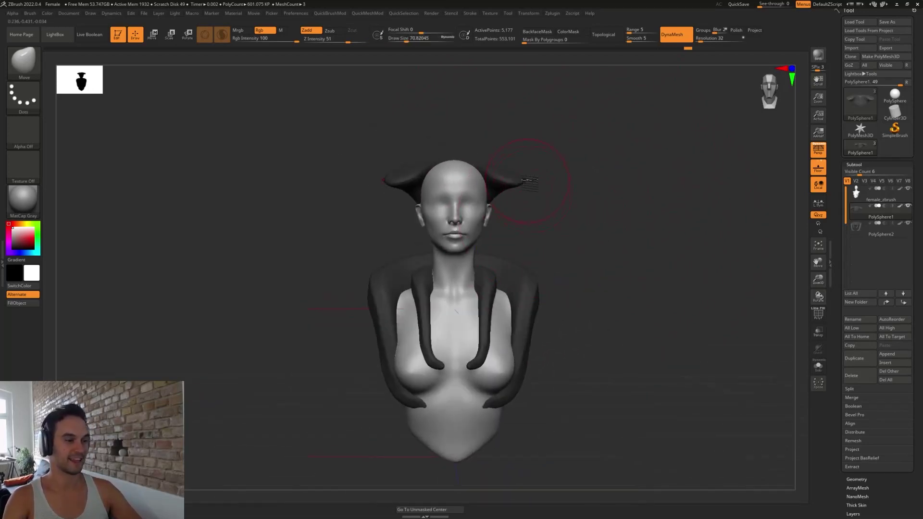
{"action": "left_click_drag", "start_coordinate": [539, 162], "coordinate": [543, 206]}
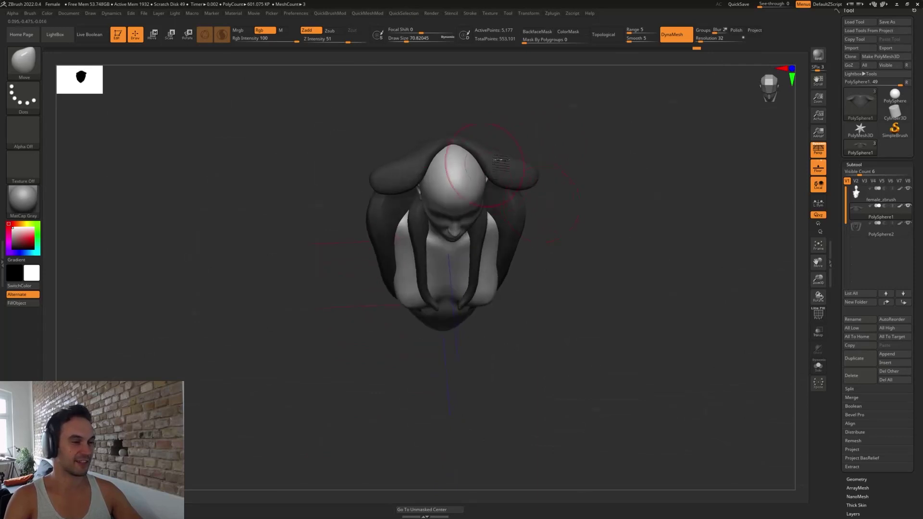
{"action": "mouse_move", "coordinate": [495, 168]}
{"action": "left_mouse_down"}
{"action": "mouse_move", "coordinate": [503, 152]}
{"action": "mouse_move", "coordinate": [535, 159]}
{"action": "left_mouse_up"}
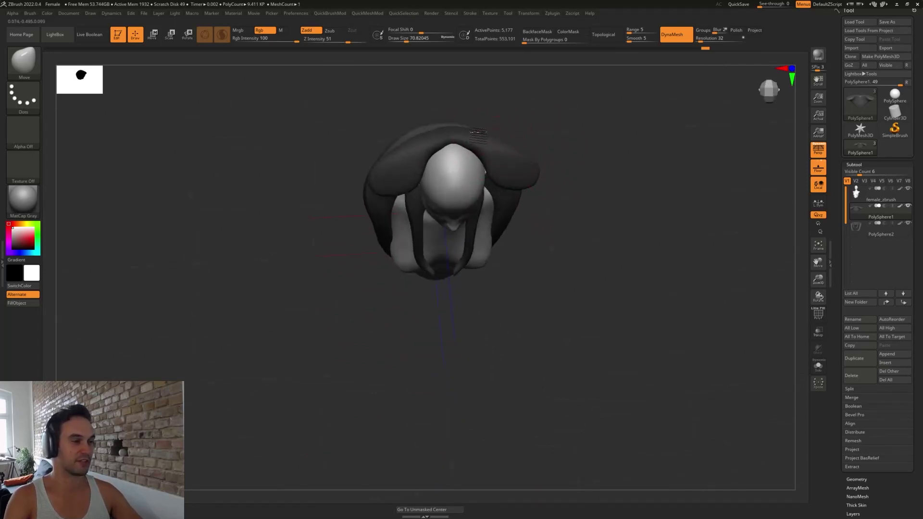
{"action": "mouse_move", "coordinate": [558, 191]}
{"action": "left_mouse_down", "text": "shift"}
{"action": "mouse_move", "coordinate": [557, 173]}
{"action": "mouse_move", "coordinate": [538, 161]}
{"action": "left_mouse_up", "text": "shift"}
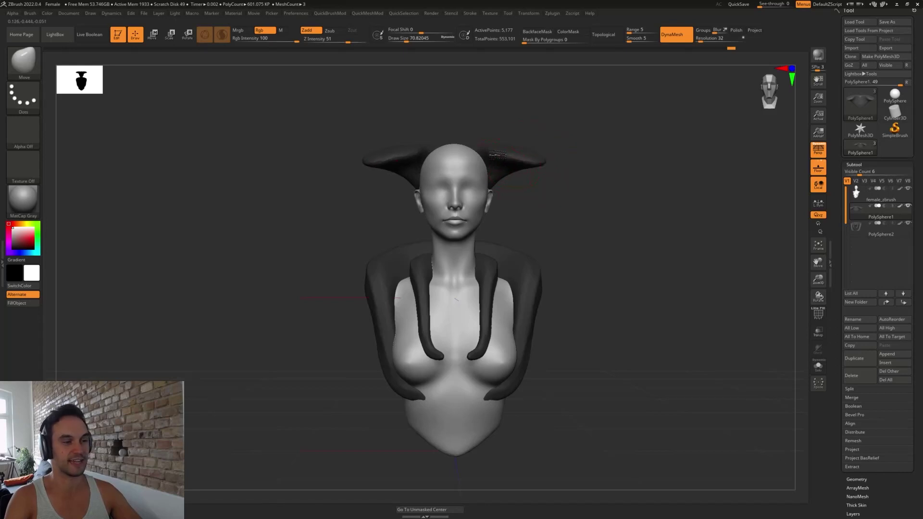
- Make the female figure active, reduce the draw size to about 35 and duplicate the figure's subtool
{"action": "left_click", "coordinate": [476, 193], "text": "alt"}
{"action": "key", "text": "s"}
{"action": "left_click_drag", "start_coordinate": [482, 204], "coordinate": [477, 204]}
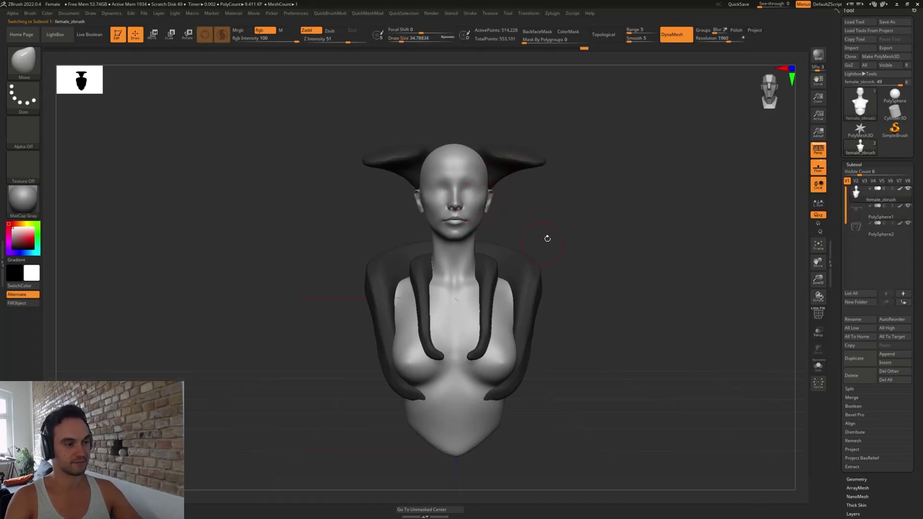
{"action": "left_click_drag", "start_coordinate": [546, 237], "coordinate": [563, 270], "text": "alt"}
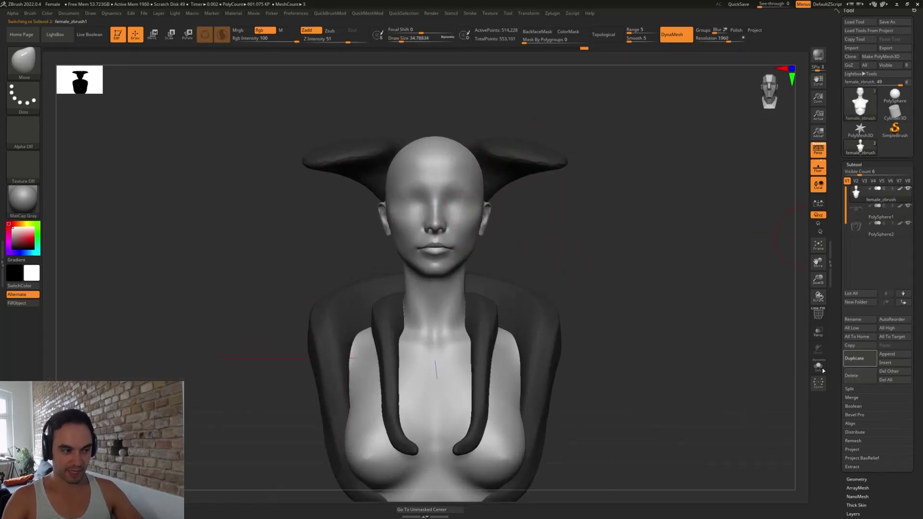
{"action": "mouse_move", "coordinate": [563, 216]}
{"action": "left_mouse_down", "text": "shift"}
{"action": "mouse_move", "coordinate": [608, 259]}
{"action": "mouse_move", "coordinate": [577, 230]}
{"action": "left_mouse_up", "text": "shift"}
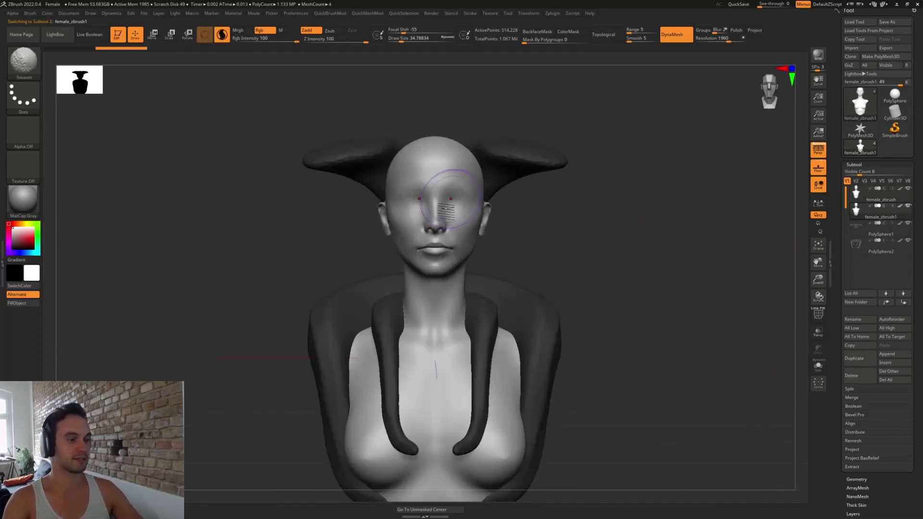
{"action": "right_click_drag", "start_coordinate": [451, 200], "coordinate": [471, 183], "text": "alt"}
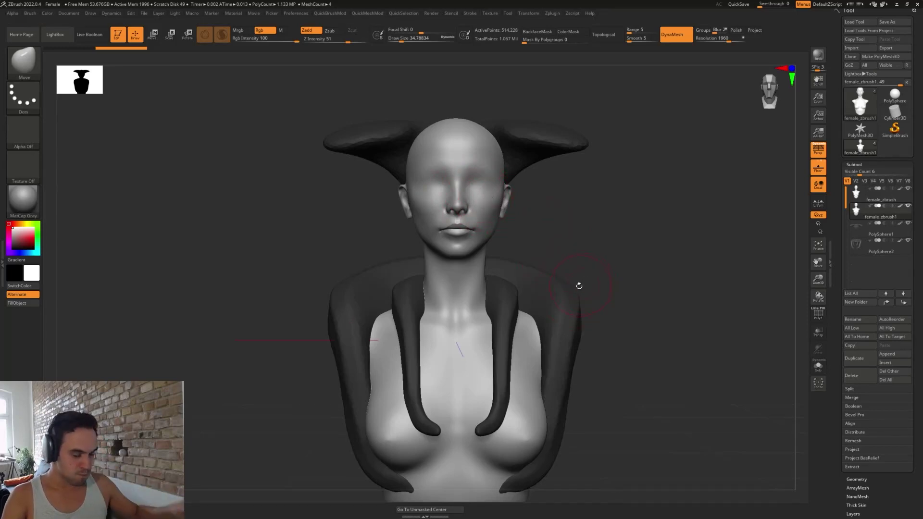
{"action": "left_click_drag", "start_coordinate": [595, 222], "coordinate": [562, 247]}
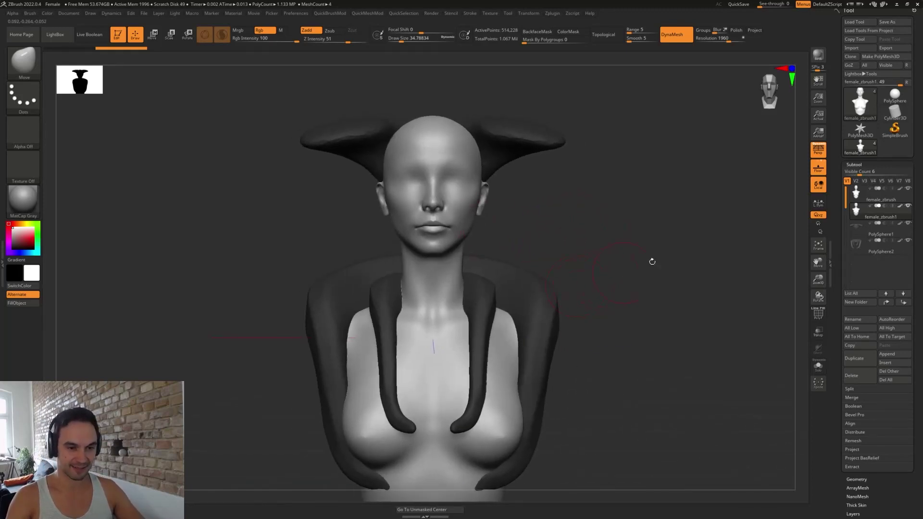
- Inflate the duplicated figure slightly so it sits just outside the original
{"action": "key", "text": "2"}
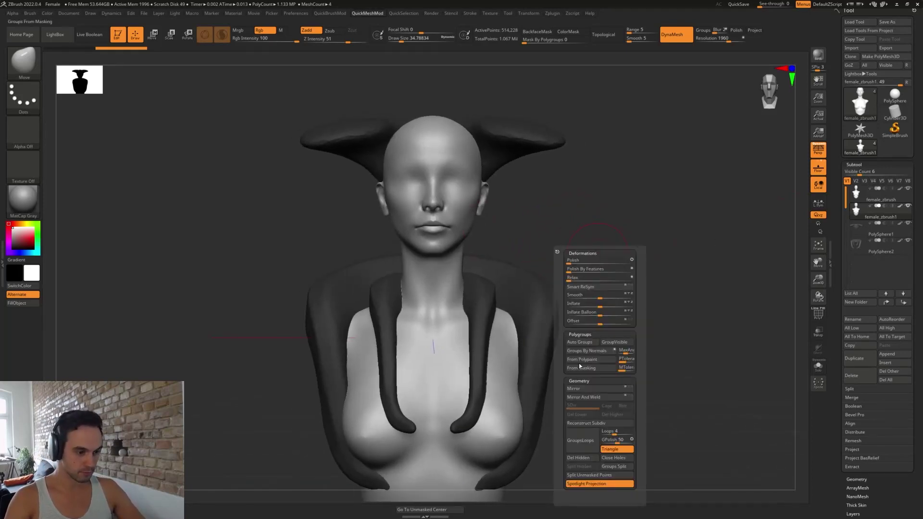
{"action": "key", "text": "2"}
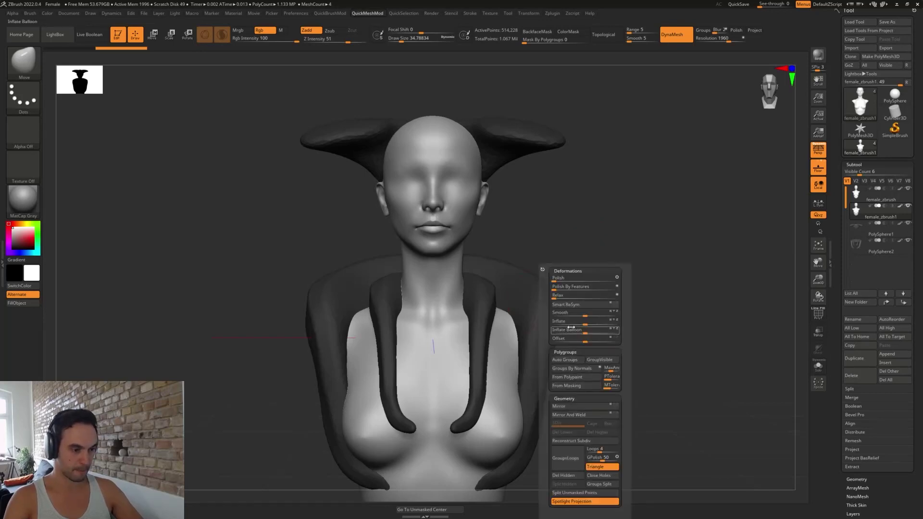
{"action": "left_click_drag", "start_coordinate": [585, 324], "coordinate": [587, 324]}
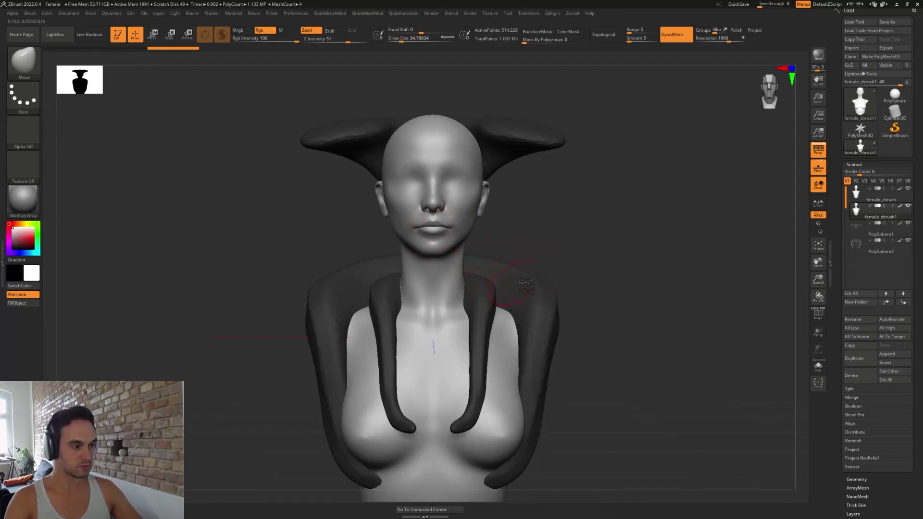
- Trim the duplicate to the upper head above a line across the nose and delete the hidden remainder
{"action": "mouse_move", "coordinate": [526, 286]}
{"action": "left_mouse_down"}
{"action": "mouse_move", "coordinate": [598, 313]}
{"action": "mouse_move", "coordinate": [624, 336]}
{"action": "mouse_move", "coordinate": [598, 309]}
{"action": "mouse_move", "coordinate": [496, 271]}
{"action": "mouse_move", "coordinate": [472, 283]}
{"action": "mouse_move", "coordinate": [486, 282]}
{"action": "left_mouse_up"}
{"action": "key", "text": "ctrl+shift"}
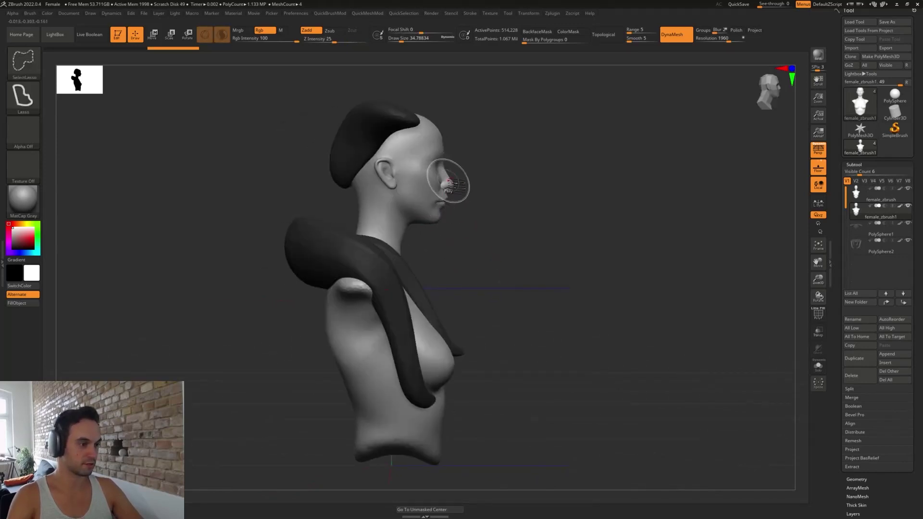
{"action": "mouse_move", "coordinate": [454, 188]}
{"action": "left_mouse_down"}
{"action": "mouse_move", "coordinate": [470, 214]}
{"action": "mouse_move", "coordinate": [436, 181]}
{"action": "mouse_move", "coordinate": [396, 206]}
{"action": "mouse_move", "coordinate": [254, 450]}
{"action": "mouse_move", "coordinate": [584, 368]}
{"action": "mouse_move", "coordinate": [544, 354]}
{"action": "left_mouse_up"}
{"action": "key", "text": "2"}
{"action": "left_click", "coordinate": [528, 476]}
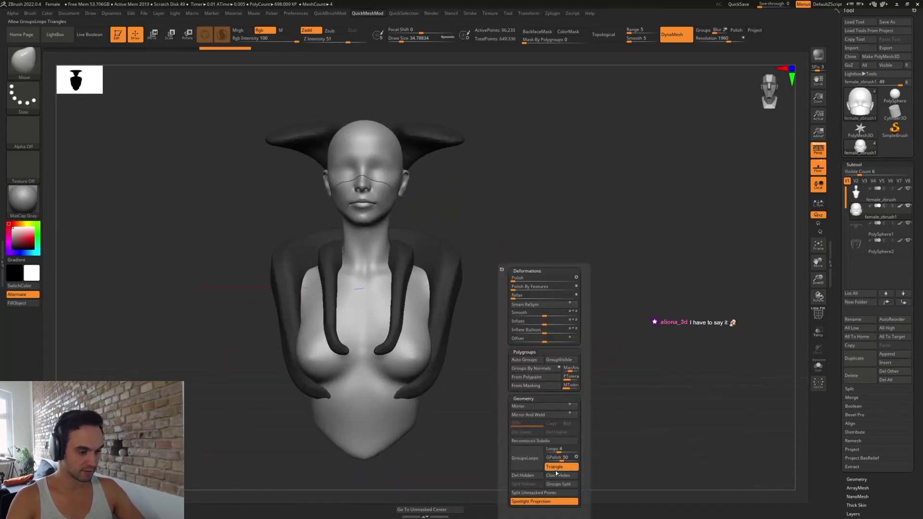
- Smooth the mask shell's edge over the nose at a draw size of about 13 and fill the shell with gray
{"action": "mouse_move", "coordinate": [485, 210]}
{"action": "right_mouse_down", "text": "ctrl"}
{"action": "mouse_move", "coordinate": [530, 302]}
{"action": "mouse_move", "coordinate": [575, 243]}
{"action": "right_mouse_up", "text": "ctrl"}
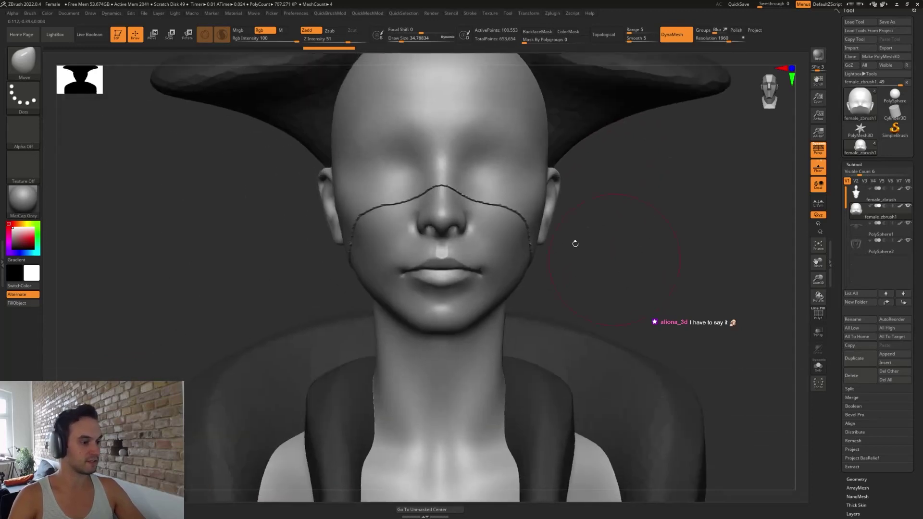
{"action": "key", "text": "s"}
{"action": "left_click", "coordinate": [514, 227]}
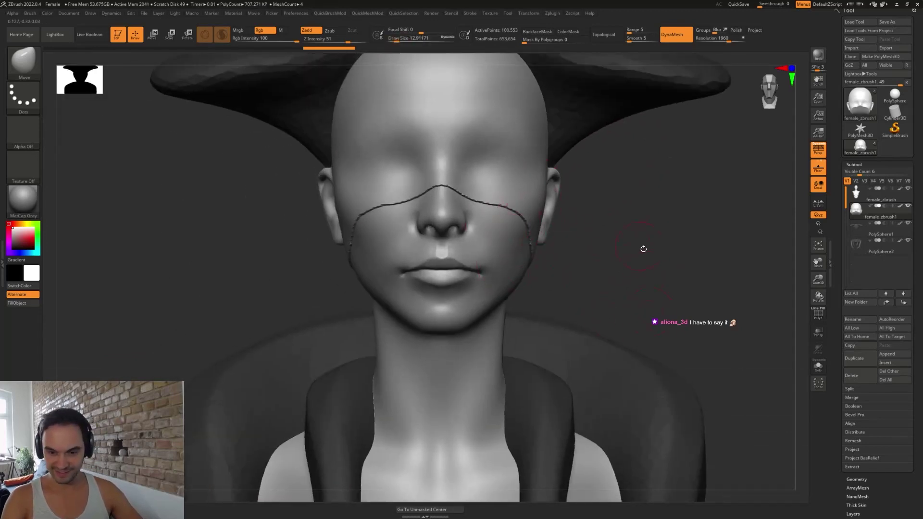
{"action": "mouse_move", "coordinate": [644, 249]}
{"action": "right_mouse_down"}
{"action": "mouse_move", "coordinate": [697, 303]}
{"action": "mouse_move", "coordinate": [729, 294]}
{"action": "mouse_move", "coordinate": [749, 303]}
{"action": "mouse_move", "coordinate": [661, 224]}
{"action": "right_mouse_up"}
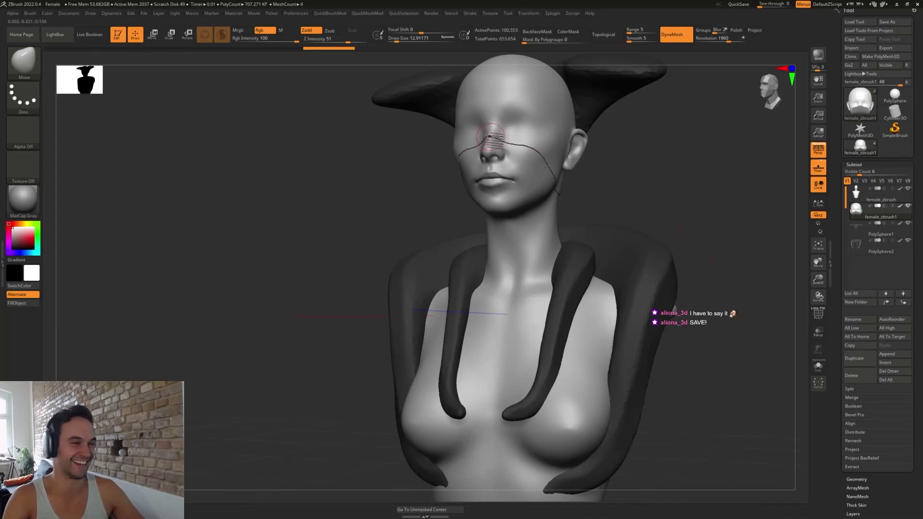
{"action": "left_click_drag", "start_coordinate": [490, 136], "coordinate": [523, 144], "text": "shift"}
{"action": "left_click_drag", "start_coordinate": [569, 205], "coordinate": [592, 208], "text": "shift"}
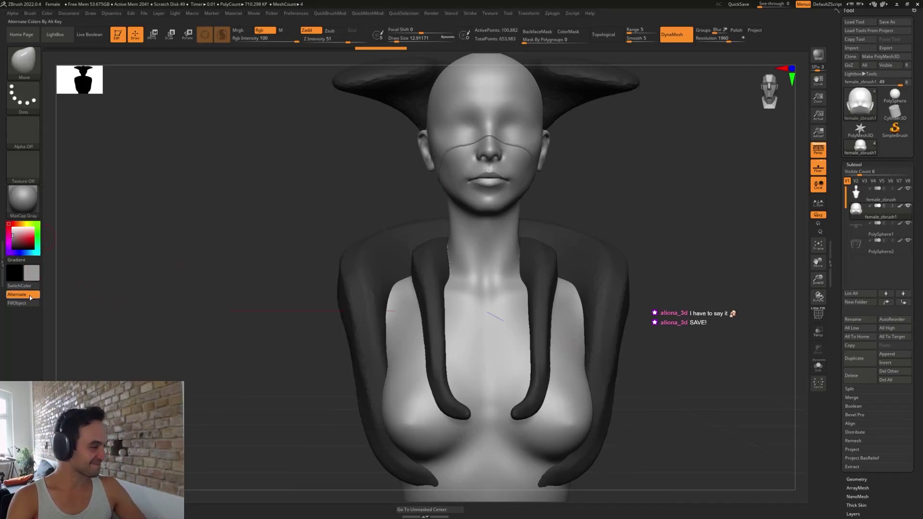
{"action": "left_click_drag", "start_coordinate": [639, 176], "coordinate": [591, 248]}
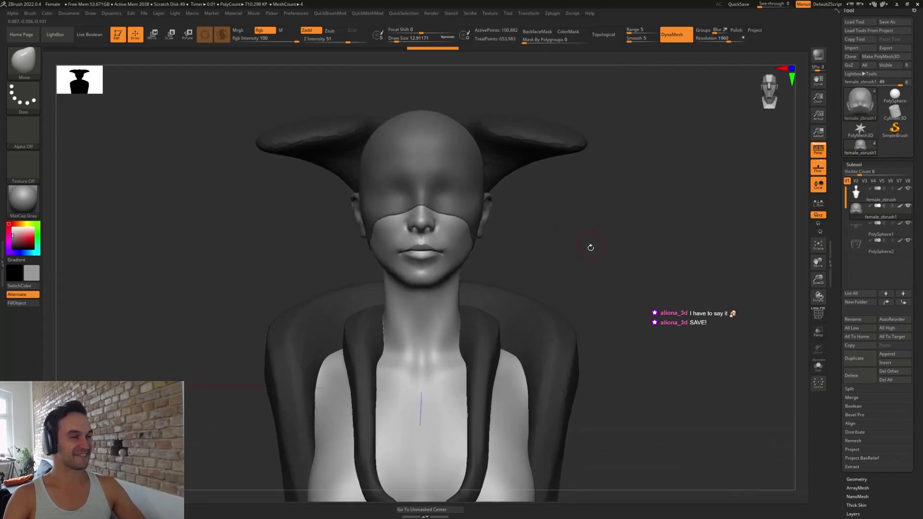
- Save the project under the file name Birds_01
{"action": "left_click", "coordinate": [143, 14]}
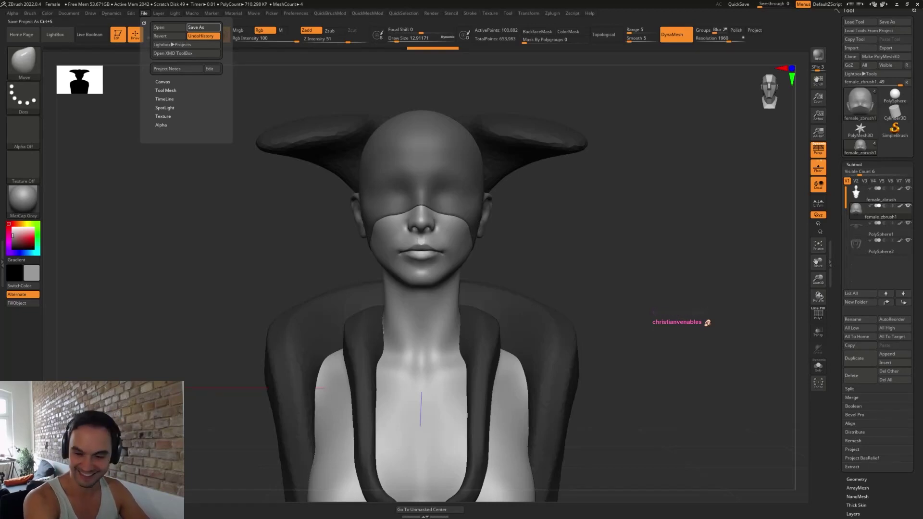
{"action": "left_click", "coordinate": [204, 27]}
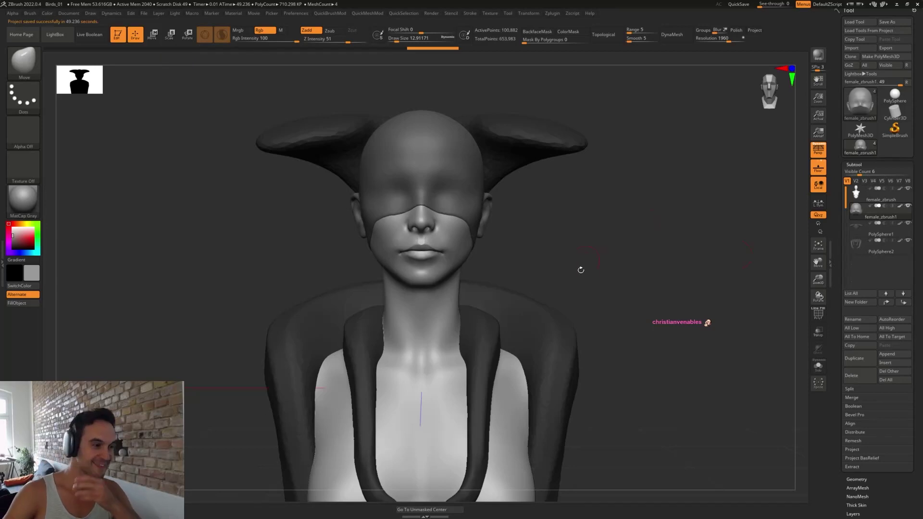
{"action": "mouse_move", "coordinate": [560, 249]}
{"action": "left_mouse_down"}
{"action": "mouse_move", "coordinate": [612, 241]}
{"action": "mouse_move", "coordinate": [650, 295]}
{"action": "left_mouse_up"}
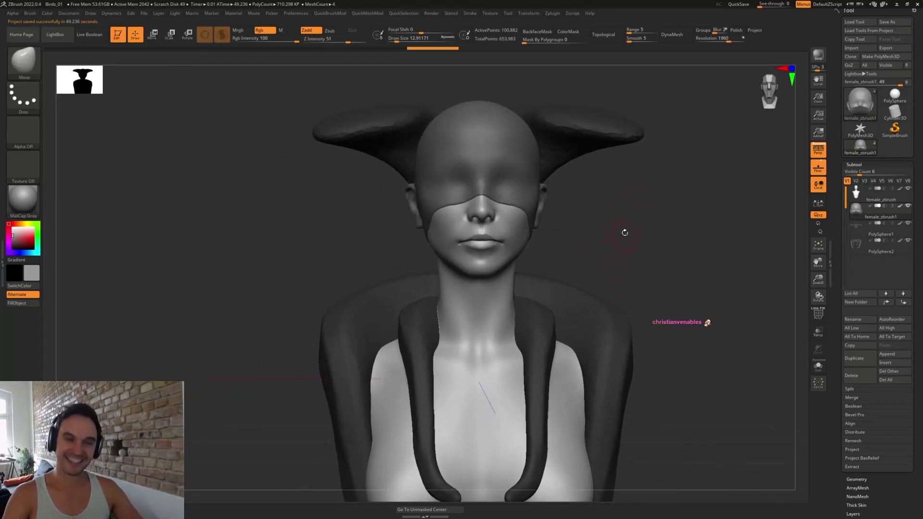
{"action": "mouse_move", "coordinate": [624, 233]}
{"action": "left_mouse_down"}
{"action": "mouse_move", "coordinate": [610, 226]}
{"action": "mouse_move", "coordinate": [665, 226]}
{"action": "mouse_move", "coordinate": [607, 217]}
{"action": "mouse_move", "coordinate": [632, 244]}
{"action": "left_mouse_up"}
- Inspect the mask shell in isolation, restore the full model and smooth away the inner detail of the shell's ears
{"action": "left_click", "coordinate": [818, 367]}
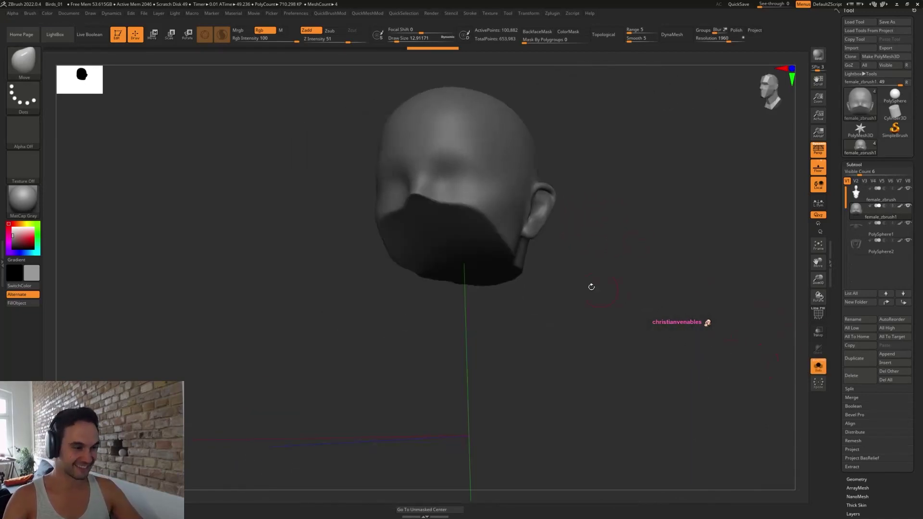
{"action": "left_click_drag", "start_coordinate": [591, 287], "coordinate": [563, 269]}
{"action": "left_click", "coordinate": [818, 366]}
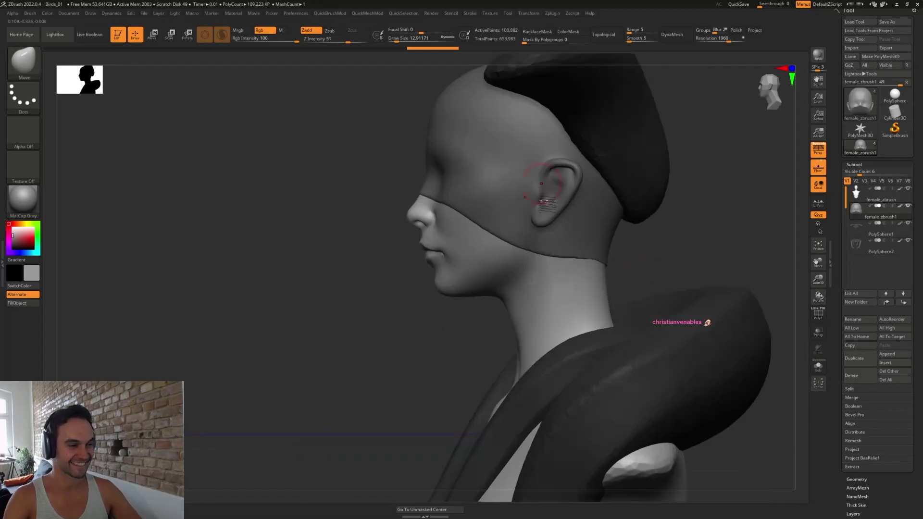
{"action": "key", "text": "shift"}
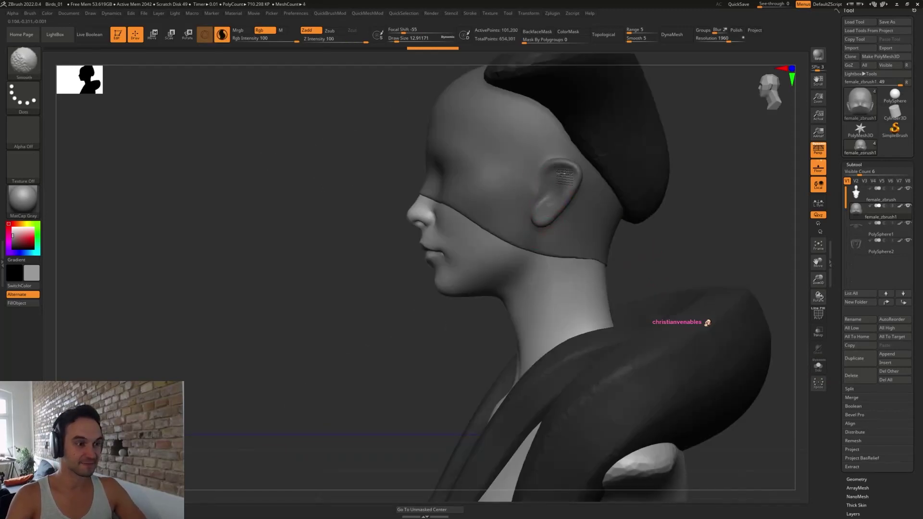
{"action": "left_click_drag", "start_coordinate": [565, 175], "coordinate": [561, 198], "text": "shift"}
{"action": "left_click_drag", "start_coordinate": [628, 236], "coordinate": [669, 232]}
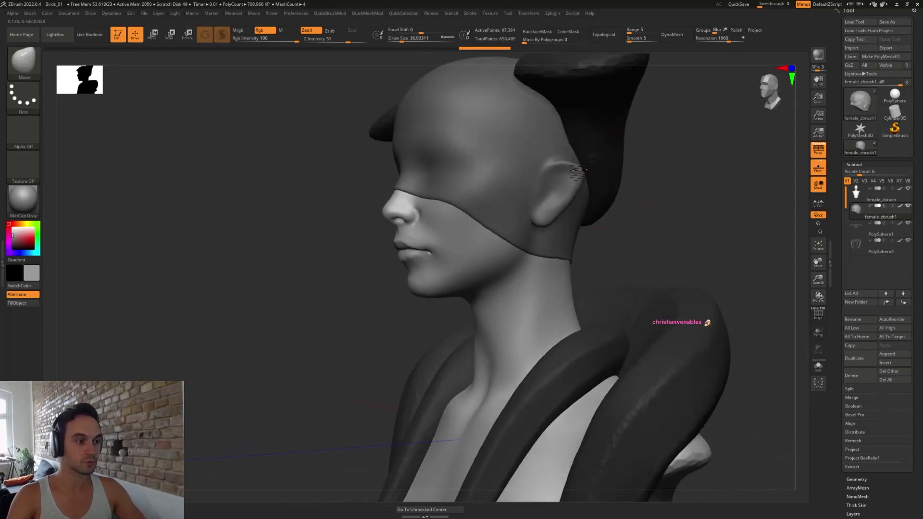
- Fill out the shell's ears with the Inflat brush at a draw size of about 17 and flatten them with TrimDynamic
{"action": "key", "text": "b"}
{"action": "key", "text": "i"}
{"action": "key", "text": "n"}
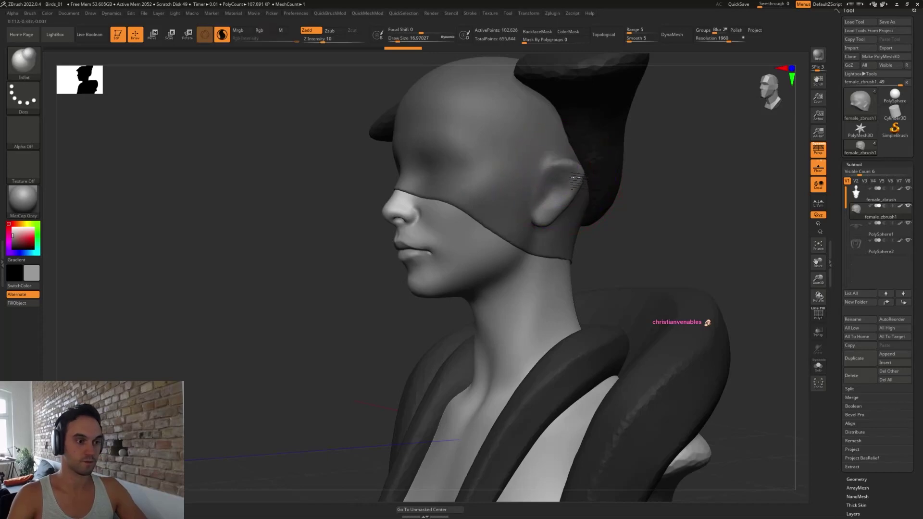
{"action": "left_click_drag", "start_coordinate": [579, 177], "coordinate": [552, 213]}
{"action": "left_click_drag", "start_coordinate": [653, 222], "coordinate": [682, 222]}
{"action": "key", "text": "b"}
{"action": "key", "text": "t"}
{"action": "key", "text": "d"}
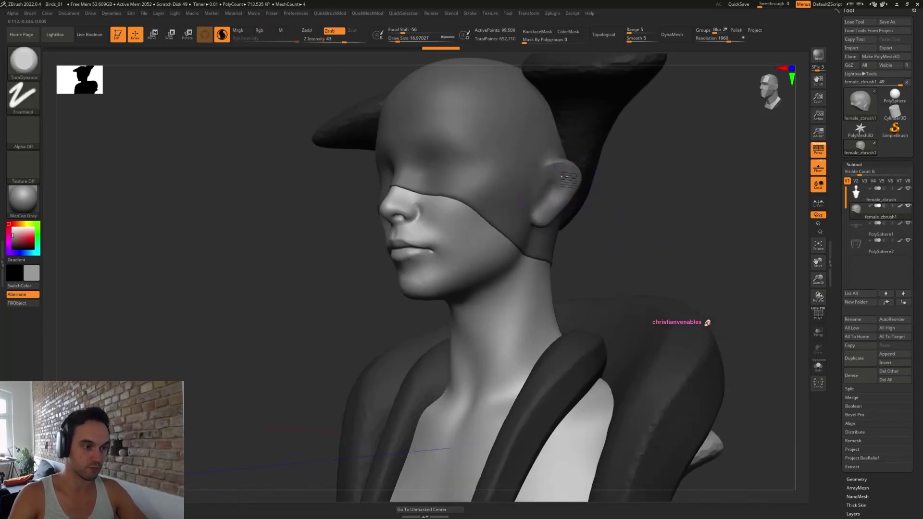
{"action": "mouse_move", "coordinate": [568, 179]}
{"action": "left_mouse_down"}
{"action": "mouse_move", "coordinate": [553, 219]}
{"action": "mouse_move", "coordinate": [623, 227]}
{"action": "mouse_move", "coordinate": [622, 258]}
{"action": "mouse_move", "coordinate": [574, 258]}
{"action": "mouse_move", "coordinate": [544, 242]}
{"action": "left_mouse_up"}
- Try to reshape the shell's ears with the Move brush, raising the draw size from about 17 to 46
{"action": "key", "text": "b"}
{"action": "key", "text": "m"}
{"action": "key", "text": "v"}
{"action": "key", "text": "s"}
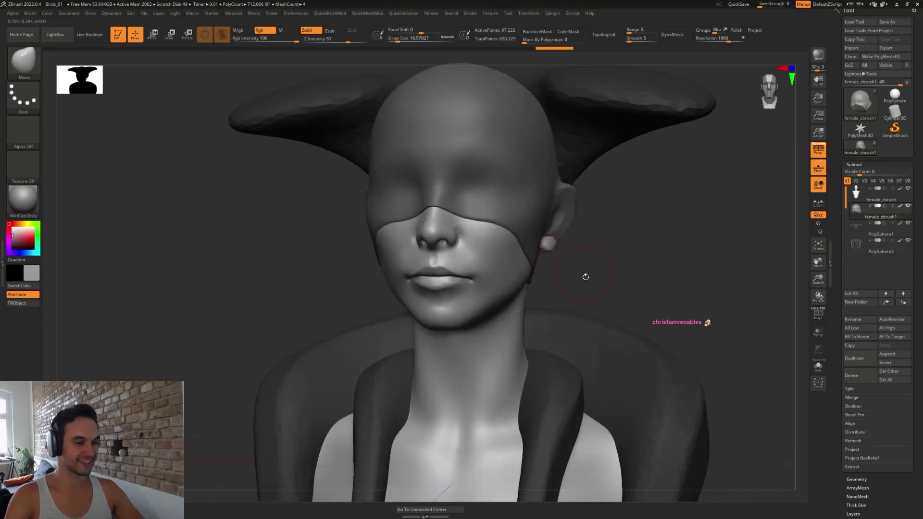
{"action": "mouse_move", "coordinate": [585, 276]}
{"action": "left_mouse_down"}
{"action": "mouse_move", "coordinate": [587, 284]}
{"action": "mouse_move", "coordinate": [581, 265]}
{"action": "left_mouse_up"}
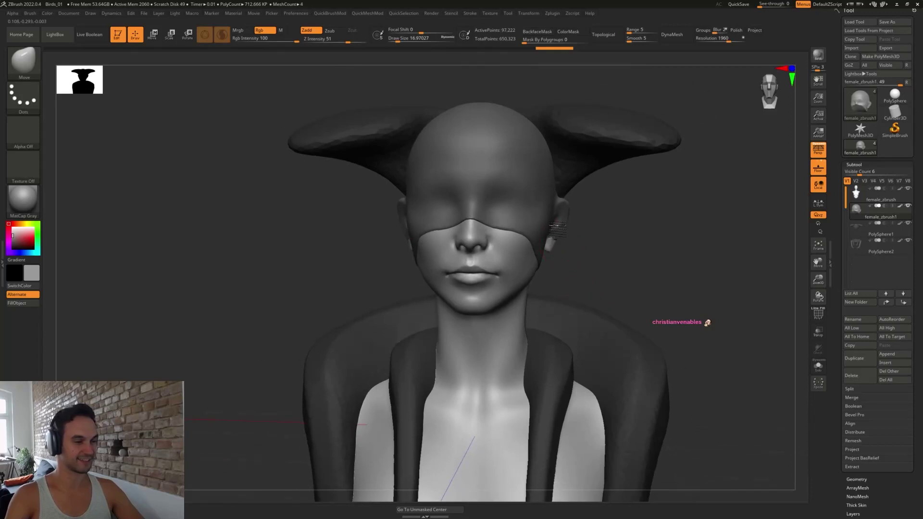
{"action": "left_click_drag", "start_coordinate": [557, 230], "coordinate": [556, 231]}
{"action": "mouse_move", "coordinate": [599, 260]}
{"action": "left_mouse_down"}
{"action": "mouse_move", "coordinate": [560, 259]}
{"action": "mouse_move", "coordinate": [537, 233]}
{"action": "left_mouse_up"}
{"action": "key", "text": "s"}
{"action": "mouse_move", "coordinate": [646, 269]}
{"action": "left_mouse_down"}
{"action": "mouse_move", "coordinate": [683, 276]}
{"action": "mouse_move", "coordinate": [674, 280]}
{"action": "left_mouse_up"}
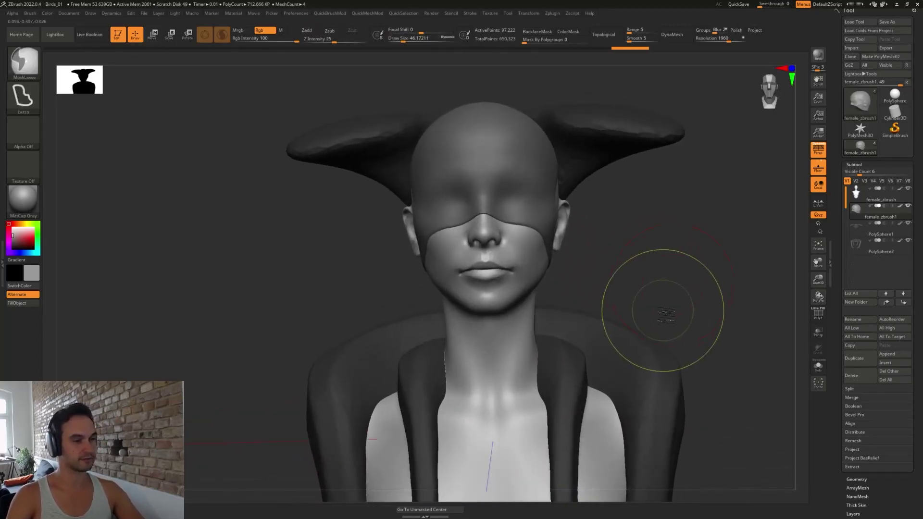
- Undo the last ear adjustments on the mask shell
{"action": "key", "text": "ctrl+z"}
{"action": "key", "text": "ctrl+z"}
{"action": "key", "text": "ctrl+z"}
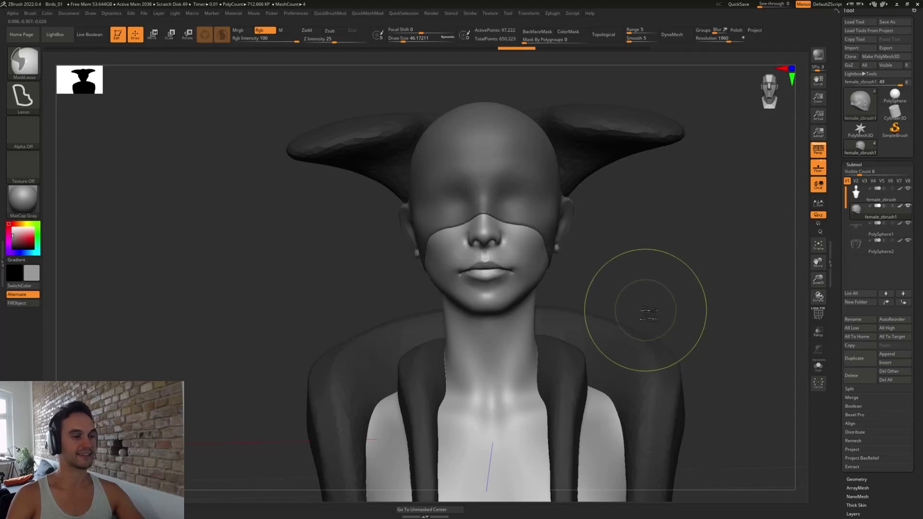
{"action": "key", "text": "ctrl+z"}
- Flatten the shell's ears with TrimDynamic and pull them over the figure's exposed earlobes with the Move brush
{"action": "key", "text": "s"}
{"action": "mouse_move", "coordinate": [598, 261]}
{"action": "left_mouse_down"}
{"action": "mouse_move", "coordinate": [589, 261]}
{"action": "mouse_move", "coordinate": [605, 270]}
{"action": "mouse_move", "coordinate": [534, 256]}
{"action": "mouse_move", "coordinate": [547, 262]}
{"action": "mouse_move", "coordinate": [561, 249]}
{"action": "left_mouse_up"}
{"action": "key", "text": "b"}
{"action": "key", "text": "t"}
{"action": "key", "text": "d"}
{"action": "key", "text": "s"}
{"action": "key", "text": "b"}
{"action": "key", "text": "m"}
{"action": "key", "text": "v"}
{"action": "key", "text": "s"}
{"action": "left_click_drag", "start_coordinate": [579, 227], "coordinate": [578, 208]}
{"action": "left_click_drag", "start_coordinate": [580, 200], "coordinate": [578, 203]}
{"action": "mouse_move", "coordinate": [658, 252]}
{"action": "left_mouse_down"}
{"action": "mouse_move", "coordinate": [616, 258]}
{"action": "mouse_move", "coordinate": [592, 203]}
{"action": "left_mouse_up"}
- Define the shell around the earlobe with DamStandard and build up the area before the ear with Clay at a draw size of about 12
{"action": "left_click_drag", "start_coordinate": [625, 235], "coordinate": [582, 272]}
{"action": "key", "text": "b"}
{"action": "key", "text": "d"}
{"action": "key", "text": "s"}
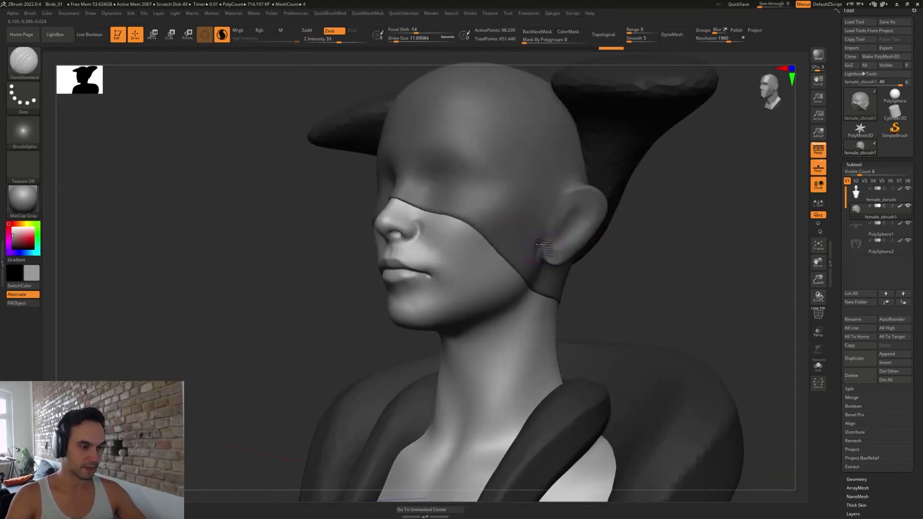
{"action": "key", "text": "b"}
{"action": "key", "text": "c"}
{"action": "key", "text": "l"}
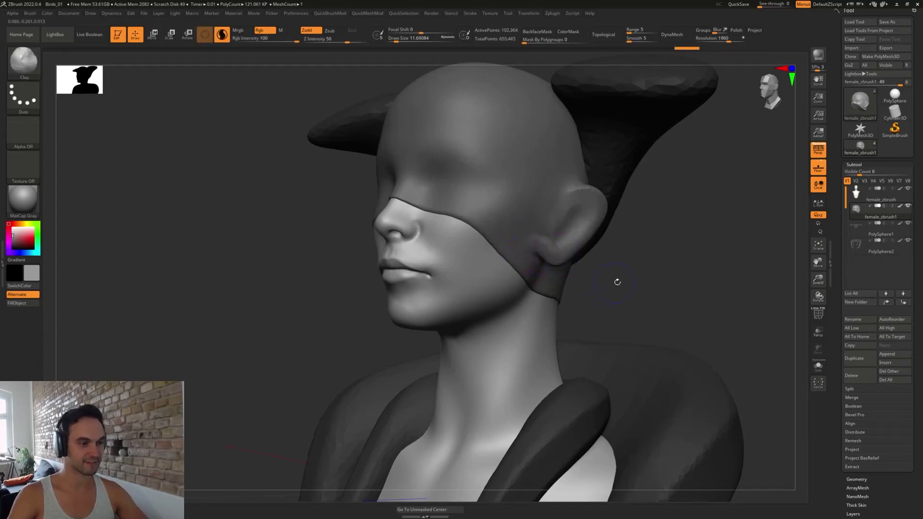
{"action": "mouse_move", "coordinate": [616, 283]}
{"action": "left_mouse_down"}
{"action": "mouse_move", "coordinate": [611, 298]}
{"action": "mouse_move", "coordinate": [620, 297]}
{"action": "left_mouse_up"}
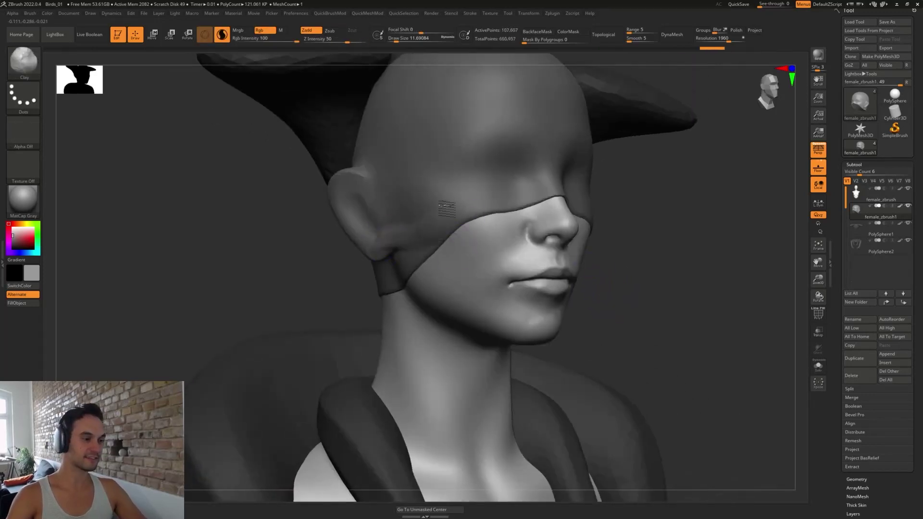
{"action": "left_click_drag", "start_coordinate": [447, 208], "coordinate": [430, 227]}
- Turn off colour painting and build up brow ridges and eye-socket borders on the shell with the Clay brush
{"action": "left_click_drag", "start_coordinate": [678, 275], "coordinate": [588, 250], "text": "shift"}
{"action": "mouse_move", "coordinate": [505, 191]}
{"action": "left_mouse_down"}
{"action": "mouse_move", "coordinate": [540, 185]}
{"action": "mouse_move", "coordinate": [512, 185]}
{"action": "mouse_move", "coordinate": [534, 178]}
{"action": "left_mouse_up"}
{"action": "key", "text": "ctrl+z"}
{"action": "left_click", "coordinate": [265, 31]}
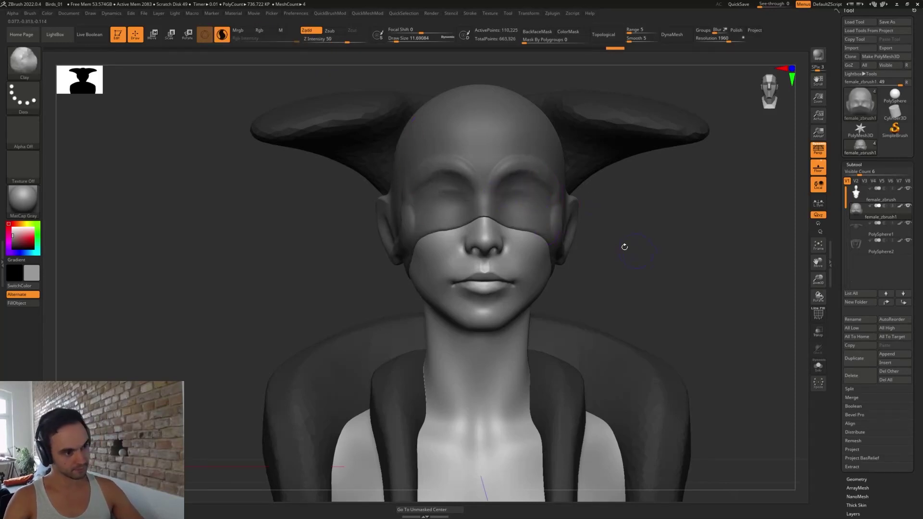
{"action": "mouse_move", "coordinate": [518, 209]}
{"action": "left_mouse_down"}
{"action": "mouse_move", "coordinate": [485, 219]}
{"action": "mouse_move", "coordinate": [546, 233]}
{"action": "left_mouse_up"}
- Thicken the shell's lower rim with the Inflat brush at a draw size of about 7.5 and flatten it with TrimDynamic
{"action": "key", "text": "b"}
{"action": "key", "text": "i"}
{"action": "key", "text": "n"}
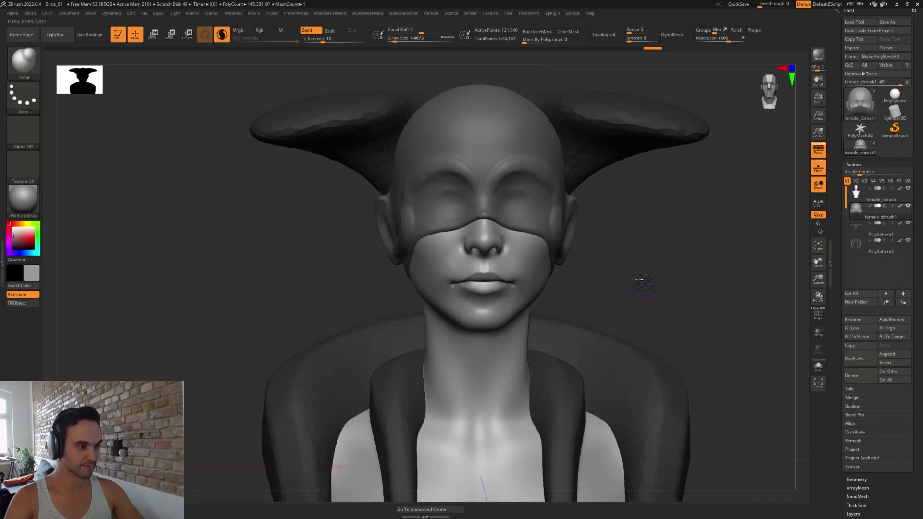
{"action": "left_click_drag", "start_coordinate": [639, 278], "coordinate": [628, 318], "text": "alt"}
{"action": "left_click_drag", "start_coordinate": [627, 318], "coordinate": [665, 276]}
{"action": "key", "text": "b"}
{"action": "key", "text": "t"}
{"action": "key", "text": "d"}
{"action": "left_click_drag", "start_coordinate": [363, 275], "coordinate": [490, 220]}
{"action": "mouse_move", "coordinate": [668, 277]}
{"action": "left_mouse_down", "text": "shift"}
{"action": "mouse_move", "coordinate": [665, 290]}
{"action": "mouse_move", "coordinate": [686, 292]}
{"action": "left_mouse_up", "text": "shift"}
- Refine the area between the eyes with Move at a draw size of about 16 and flatten the brow ridges with TrimDynamic
{"action": "key", "text": "b"}
{"action": "key", "text": "m"}
{"action": "key", "text": "v"}
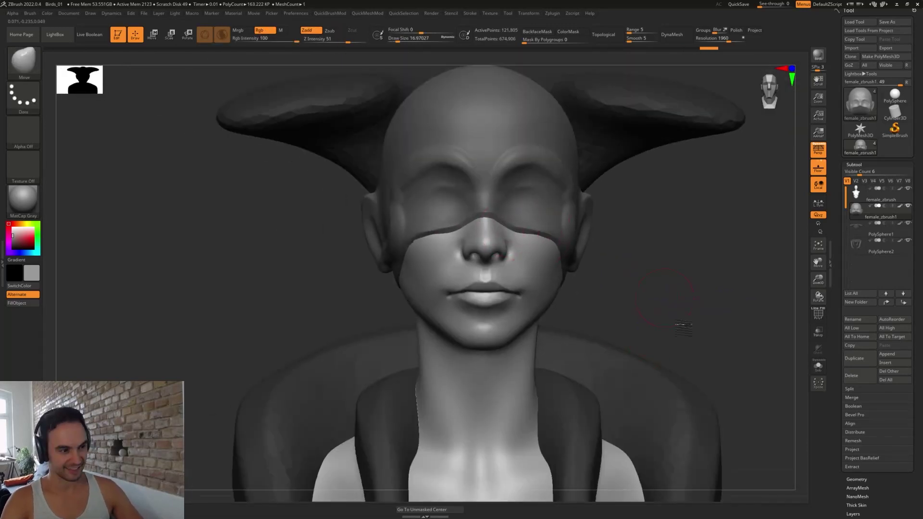
{"action": "mouse_move", "coordinate": [651, 324]}
{"action": "left_mouse_down"}
{"action": "mouse_move", "coordinate": [642, 256]}
{"action": "mouse_move", "coordinate": [628, 274]}
{"action": "left_mouse_up"}
{"action": "key", "text": "s"}
{"action": "left_click", "coordinate": [509, 214]}
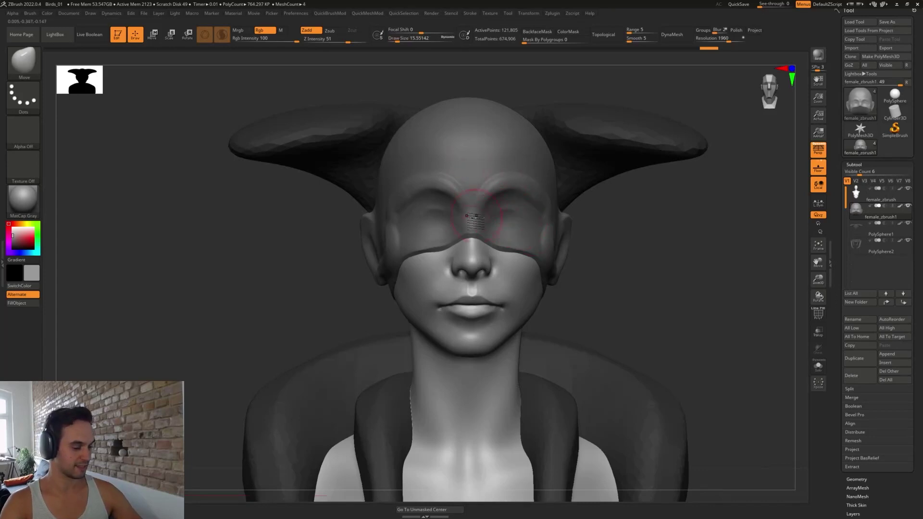
{"action": "key", "text": "b"}
{"action": "key", "text": "t"}
{"action": "key", "text": "d"}
{"action": "mouse_move", "coordinate": [474, 192]}
{"action": "left_mouse_down"}
{"action": "mouse_move", "coordinate": [529, 182]}
{"action": "mouse_move", "coordinate": [503, 197]}
{"action": "mouse_move", "coordinate": [511, 196]}
{"action": "mouse_move", "coordinate": [515, 223]}
{"action": "left_mouse_up"}
- Soften the brow ridges and eye sockets on the mask shell with smoothing at a draw size of about 18
{"action": "key", "text": "b"}
{"action": "key", "text": "m"}
{"action": "key", "text": "v"}
{"action": "key", "text": "s"}
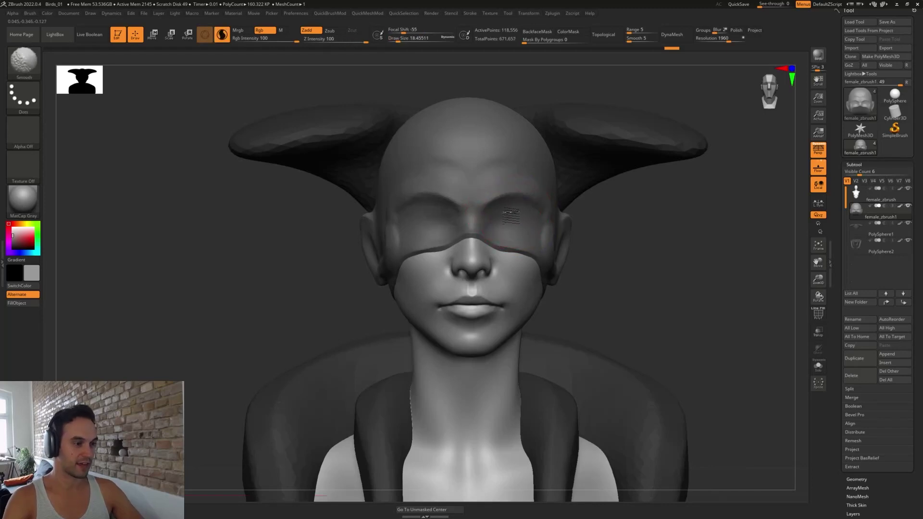
{"action": "left_click_drag", "start_coordinate": [494, 190], "coordinate": [533, 197], "text": "shift"}
{"action": "left_click_drag", "start_coordinate": [644, 312], "coordinate": [641, 295], "text": "alt"}
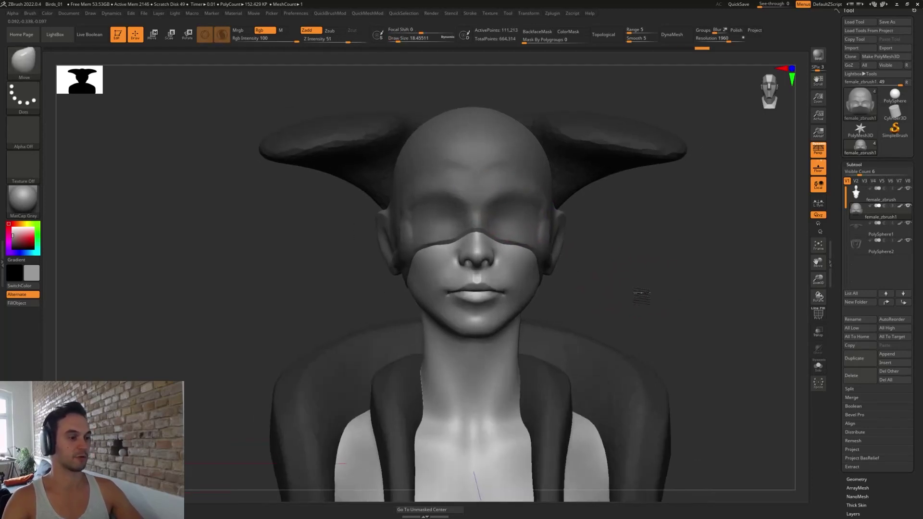
- Try carving concentric rings around the shell's eyes with the DamStandard brush at a draw size of about 10.5
{"action": "key", "text": "s"}
{"action": "left_click_drag", "start_coordinate": [507, 219], "coordinate": [502, 218]}
{"action": "key", "text": "b"}
{"action": "key", "text": "d"}
{"action": "key", "text": "s"}
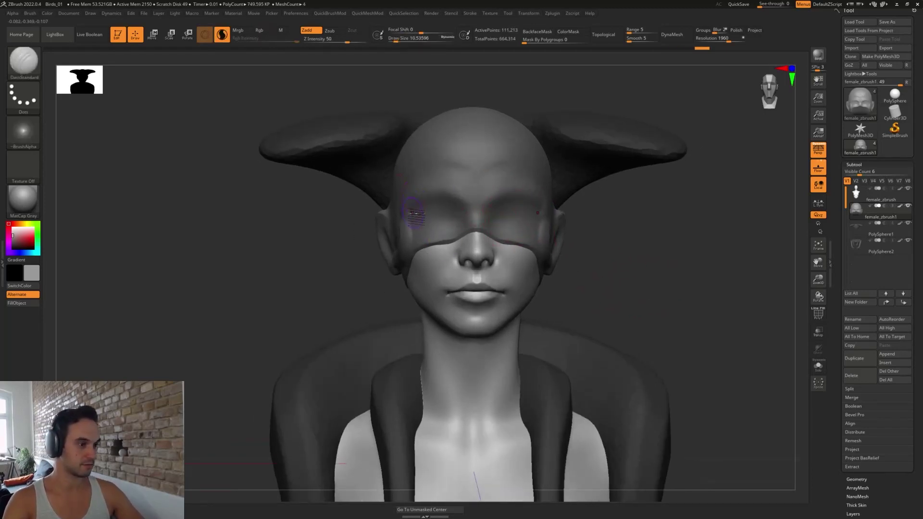
{"action": "mouse_move", "coordinate": [445, 221]}
{"action": "left_mouse_down"}
{"action": "mouse_move", "coordinate": [430, 231]}
{"action": "mouse_move", "coordinate": [444, 206]}
{"action": "mouse_move", "coordinate": [459, 210]}
{"action": "mouse_move", "coordinate": [458, 198]}
{"action": "mouse_move", "coordinate": [467, 225]}
{"action": "mouse_move", "coordinate": [451, 235]}
{"action": "left_mouse_up"}
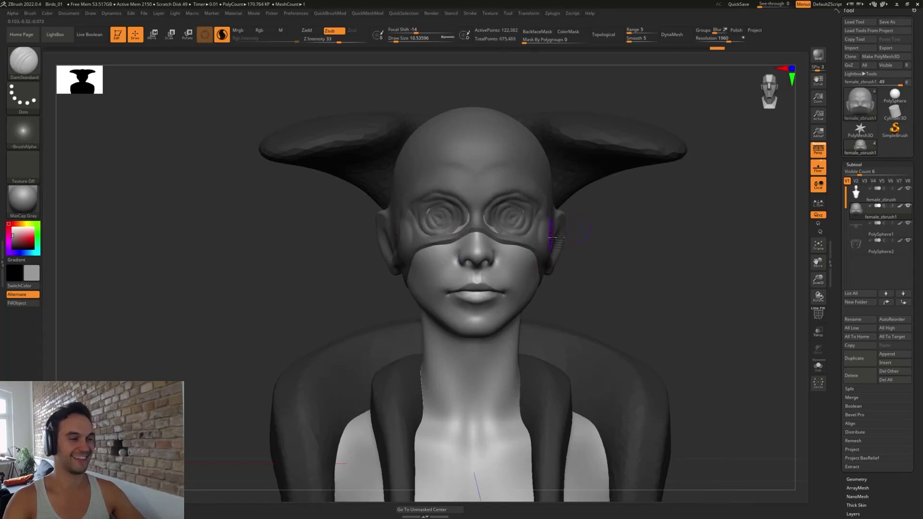
{"action": "left_click_drag", "start_coordinate": [596, 265], "coordinate": [611, 308], "text": "alt"}
{"action": "mouse_move", "coordinate": [546, 208]}
{"action": "left_mouse_down"}
{"action": "mouse_move", "coordinate": [554, 214]}
{"action": "mouse_move", "coordinate": [542, 226]}
{"action": "mouse_move", "coordinate": [561, 215]}
{"action": "mouse_move", "coordinate": [568, 232]}
{"action": "mouse_move", "coordinate": [553, 240]}
{"action": "mouse_move", "coordinate": [561, 198]}
{"action": "mouse_move", "coordinate": [569, 244]}
{"action": "left_mouse_up"}
{"action": "left_click_drag", "start_coordinate": [641, 312], "coordinate": [623, 280], "text": "alt"}
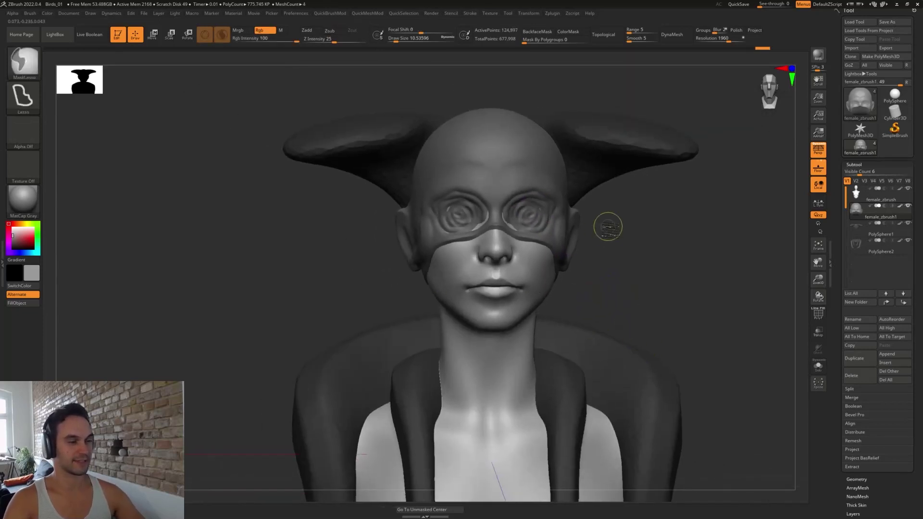
- Undo the carved eye rings on the mask shell
{"action": "key", "text": "ctrl+z"}
{"action": "key", "text": "ctrl+z"}
{"action": "key", "text": "ctrl+z"}
{"action": "key", "text": "ctrl+z"}
{"action": "key", "text": "ctrl+z"}
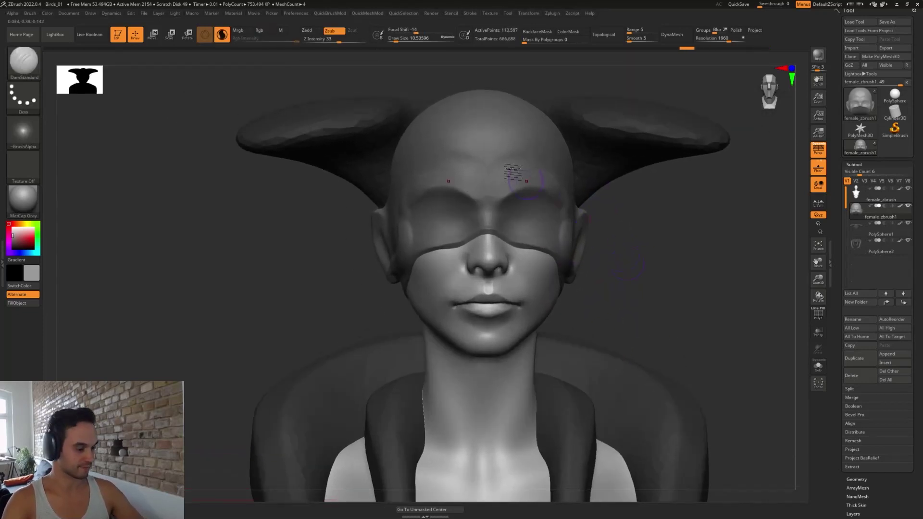
- Carve brow creases with DamStandard and reshape the shell's eye sockets with Move at draw sizes of about 20 and 12
{"action": "mouse_move", "coordinate": [509, 200]}
{"action": "left_mouse_down"}
{"action": "mouse_move", "coordinate": [524, 188]}
{"action": "mouse_move", "coordinate": [533, 207]}
{"action": "mouse_move", "coordinate": [533, 192]}
{"action": "mouse_move", "coordinate": [553, 191]}
{"action": "left_mouse_up"}
{"action": "key", "text": "b"}
{"action": "key", "text": "m"}
{"action": "key", "text": "v"}
{"action": "key", "text": "s"}
{"action": "key", "text": "s"}
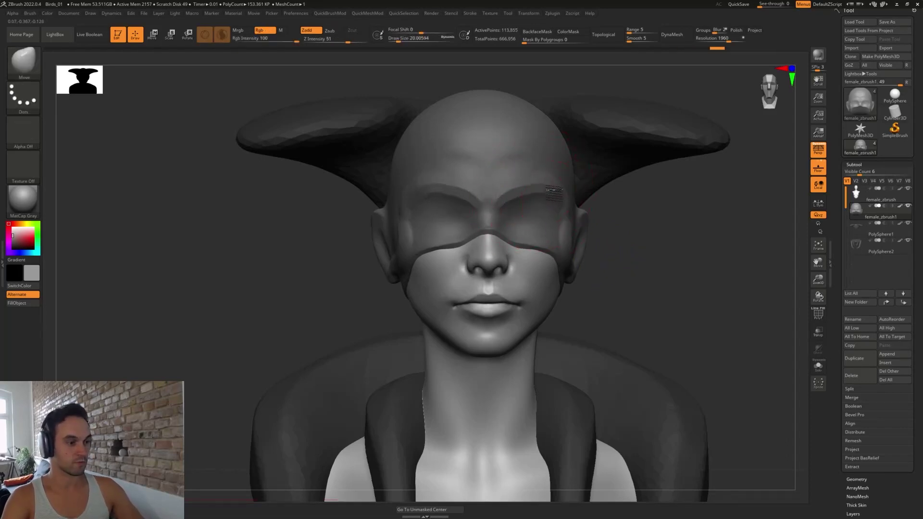
{"action": "left_click_drag", "start_coordinate": [637, 234], "coordinate": [601, 255]}
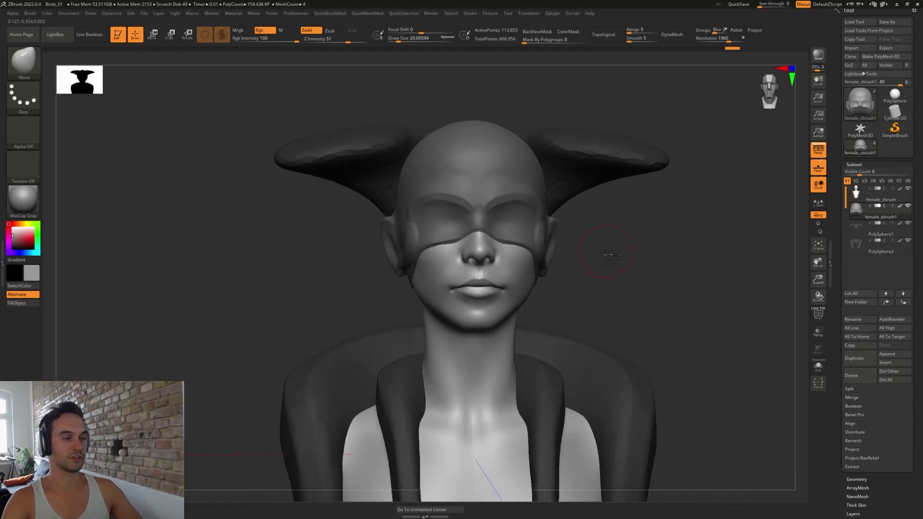
{"action": "key", "text": "s"}
{"action": "left_click_drag", "start_coordinate": [492, 211], "coordinate": [497, 193]}
{"action": "mouse_move", "coordinate": [611, 266]}
{"action": "left_mouse_down"}
{"action": "mouse_move", "coordinate": [583, 267]}
{"action": "mouse_move", "coordinate": [593, 265]}
{"action": "left_mouse_up"}
{"action": "key", "text": "s"}
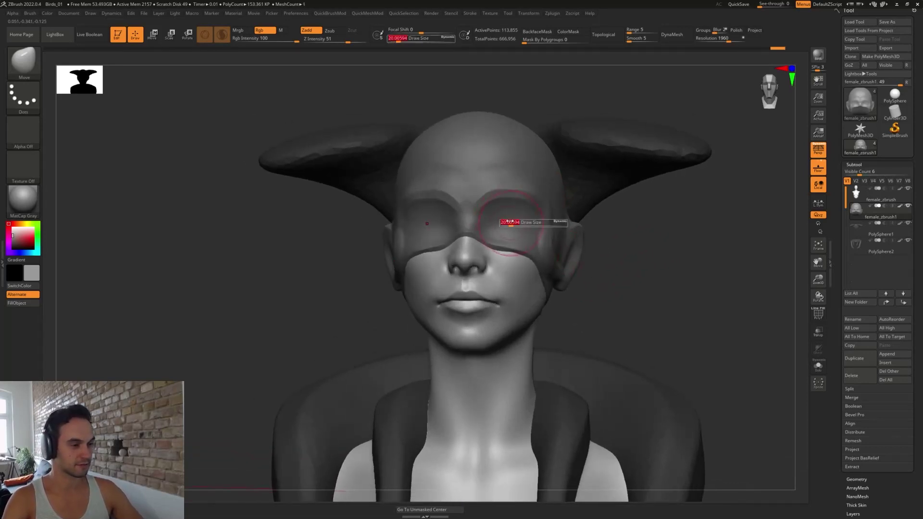
{"action": "left_click_drag", "start_coordinate": [511, 222], "coordinate": [507, 222]}
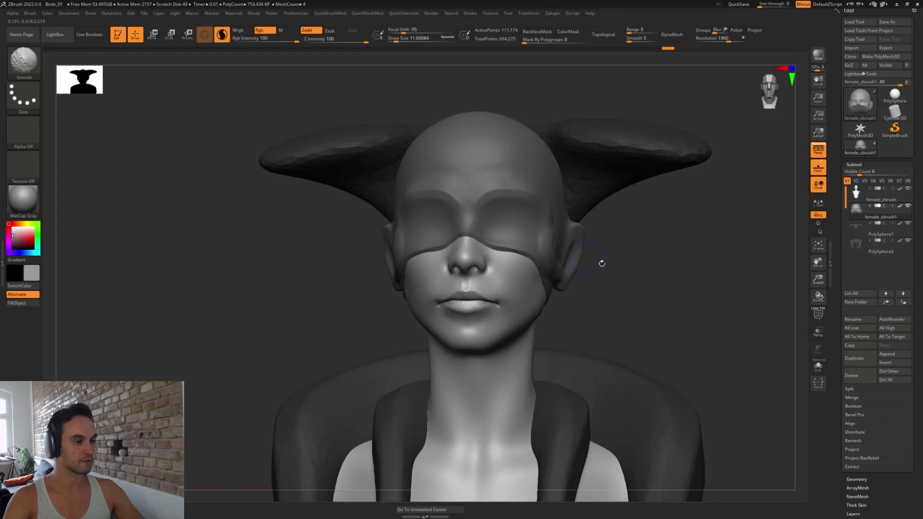
- Refine the mask shell's brow ridges and eye sockets with the Move brush at draw sizes of about 23 and 14
{"action": "left_click_drag", "start_coordinate": [602, 263], "coordinate": [582, 274]}
{"action": "key", "text": "s"}
{"action": "left_click_drag", "start_coordinate": [520, 195], "coordinate": [521, 194]}
{"action": "left_click_drag", "start_coordinate": [581, 229], "coordinate": [607, 278]}
{"action": "key", "text": "s"}
{"action": "mouse_move", "coordinate": [519, 203]}
{"action": "left_mouse_down"}
{"action": "mouse_move", "coordinate": [500, 192]}
{"action": "mouse_move", "coordinate": [512, 199]}
{"action": "mouse_move", "coordinate": [509, 191]}
{"action": "left_mouse_up"}
{"action": "key", "text": "s"}
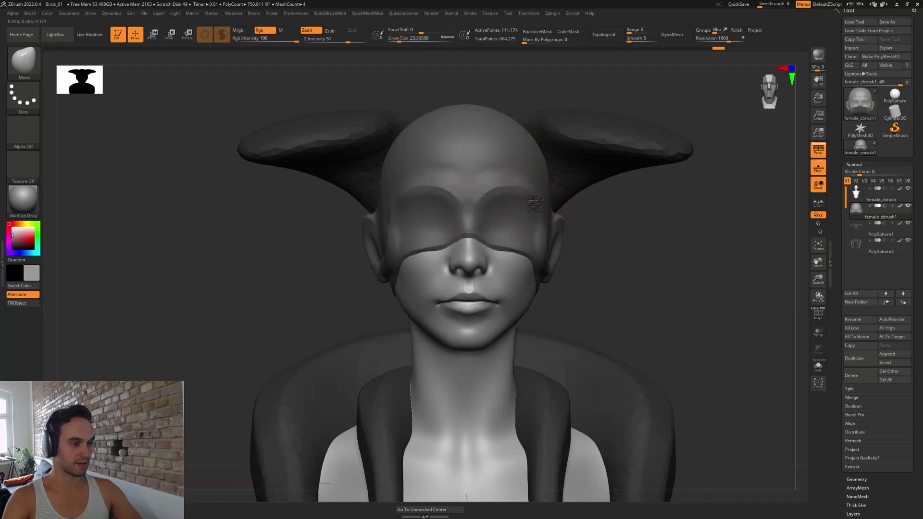
{"action": "left_click_drag", "start_coordinate": [609, 258], "coordinate": [598, 277], "text": "alt"}
{"action": "key", "text": "s"}
{"action": "left_click_drag", "start_coordinate": [508, 224], "coordinate": [504, 224]}
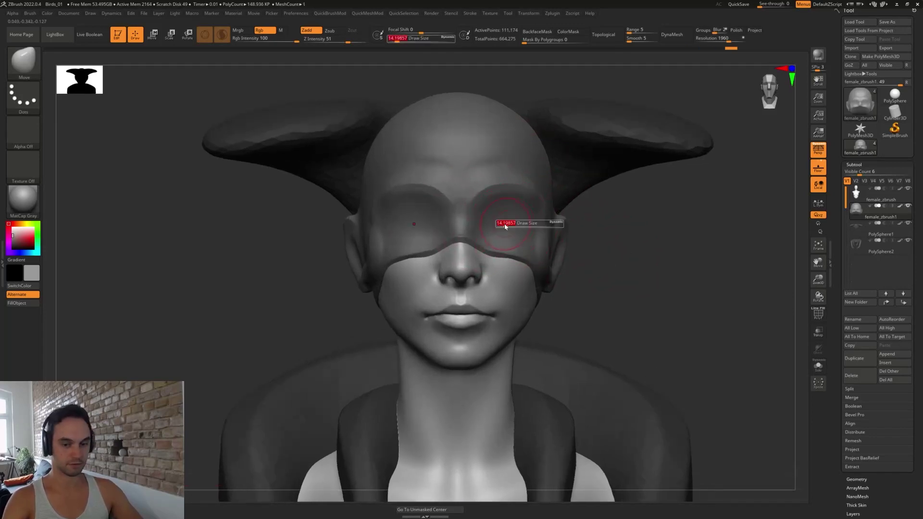
{"action": "left_click_drag", "start_coordinate": [632, 296], "coordinate": [639, 293]}
- Try carving creases around the shell's eye sockets and over its forehead with DamStandard at draw sizes of about 13 and 10.5
{"action": "key", "text": "b"}
{"action": "key", "text": "d"}
{"action": "key", "text": "s"}
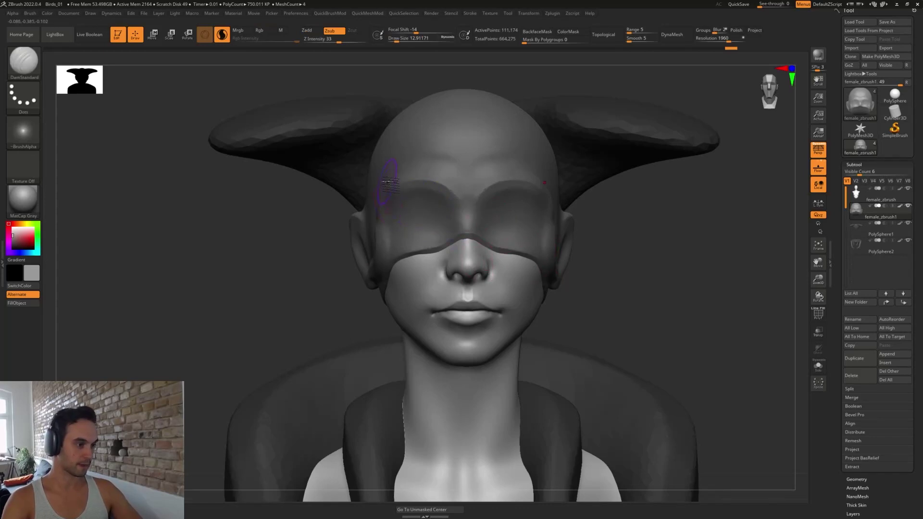
{"action": "left_click_drag", "start_coordinate": [402, 230], "coordinate": [427, 259]}
{"action": "key", "text": "ctrl+z"}
{"action": "key", "text": "s"}
{"action": "left_click_drag", "start_coordinate": [559, 242], "coordinate": [557, 242]}
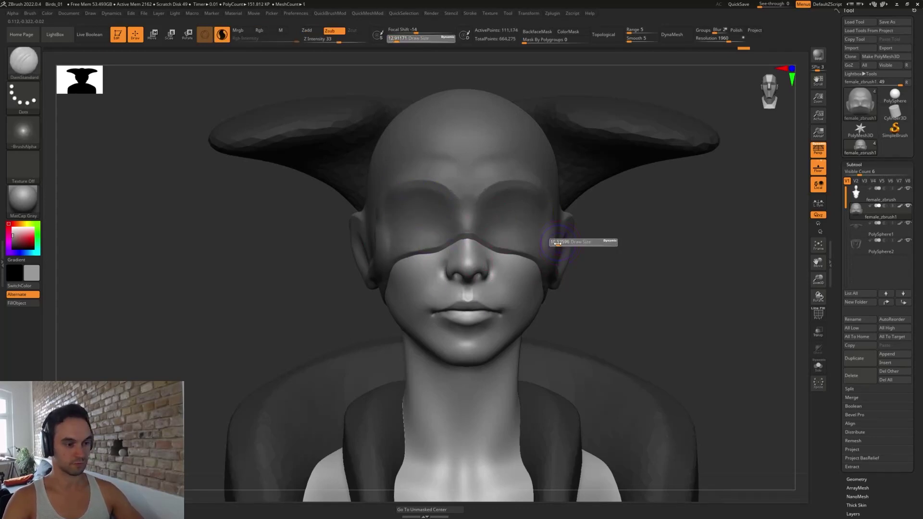
{"action": "left_click_drag", "start_coordinate": [636, 262], "coordinate": [571, 269]}
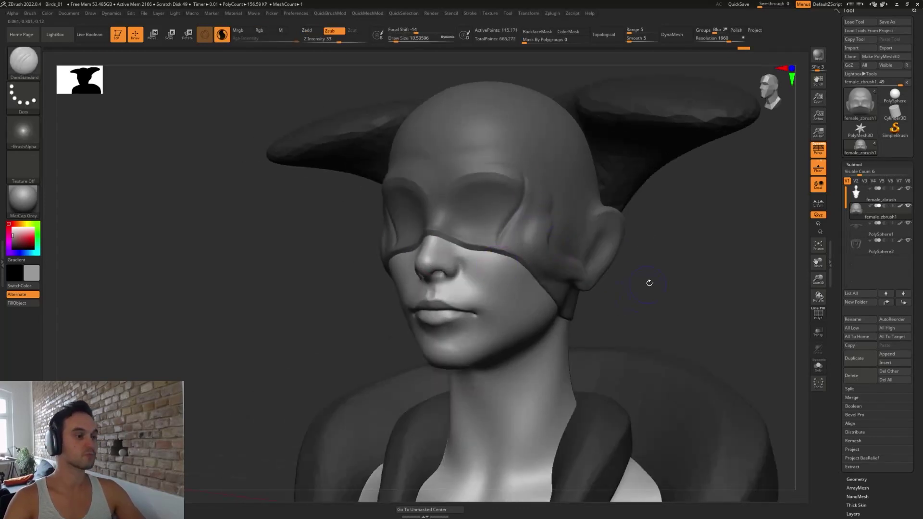
{"action": "left_click_drag", "start_coordinate": [649, 282], "coordinate": [581, 278], "text": "shift"}
{"action": "left_click_drag", "start_coordinate": [413, 153], "coordinate": [461, 117]}
{"action": "left_click_drag", "start_coordinate": [558, 201], "coordinate": [537, 186]}
- Undo the DamStandard creases on the mask shell and switch to the Move brush
{"action": "key", "text": "ctrl+z"}
{"action": "key", "text": "ctrl+z"}
{"action": "key", "text": "b"}
{"action": "key", "text": "m"}
{"action": "key", "text": "v"}
{"action": "key", "text": "s"}
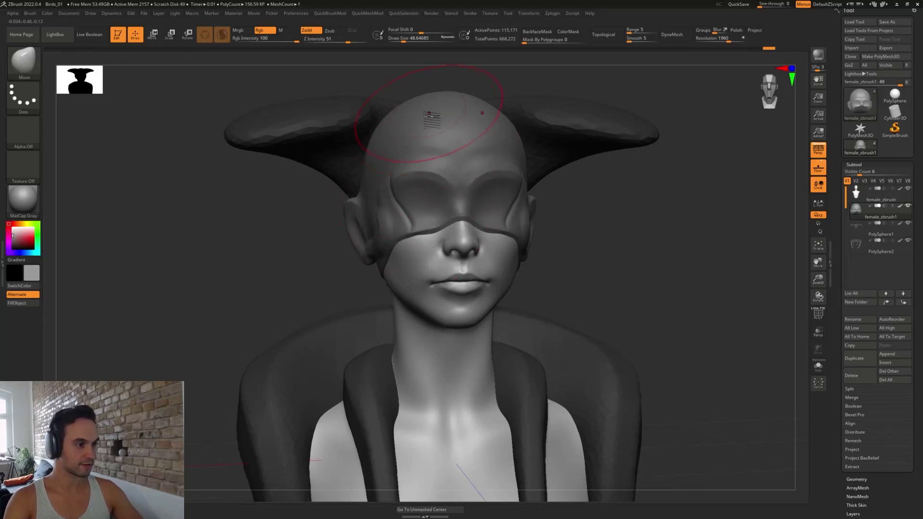
{"action": "left_click_drag", "start_coordinate": [609, 247], "coordinate": [595, 259], "text": "shift"}
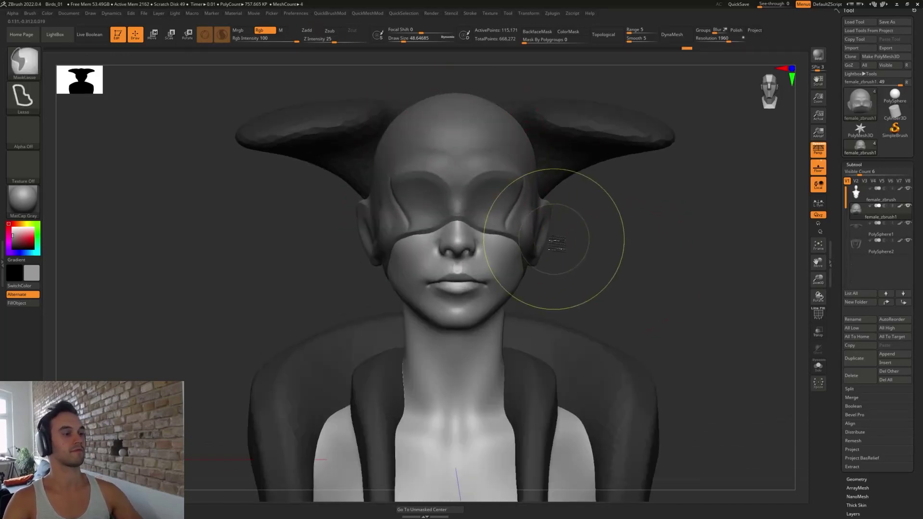
{"action": "key", "text": "ctrl+z"}
{"action": "key", "text": "ctrl+z"}
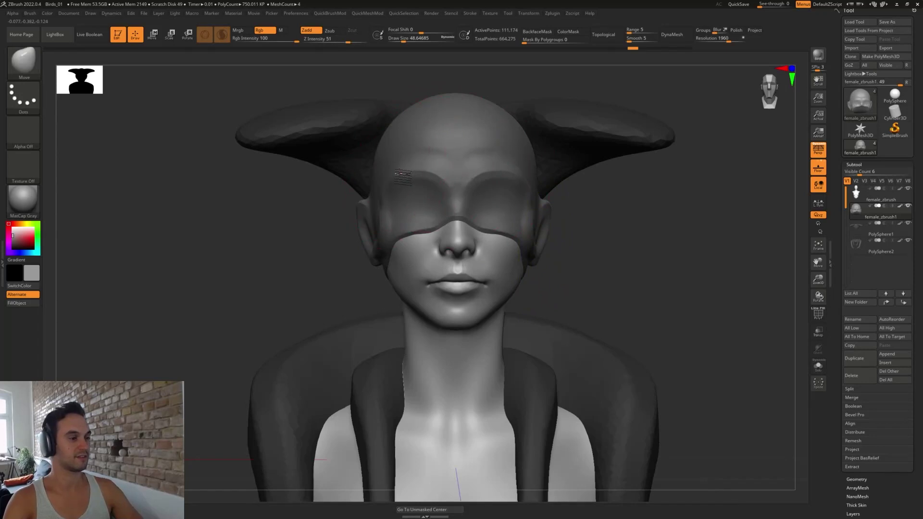
- Reshape the mask shell's ears with the Move brush at draw sizes of about 35 and 33, undoing one unwanted stroke
{"action": "key", "text": "s"}
{"action": "mouse_move", "coordinate": [605, 258]}
{"action": "left_mouse_down", "text": "alt"}
{"action": "mouse_move", "coordinate": [567, 236]}
{"action": "mouse_move", "coordinate": [577, 278]}
{"action": "mouse_move", "coordinate": [567, 261]}
{"action": "mouse_move", "coordinate": [582, 266]}
{"action": "left_mouse_up", "text": "alt"}
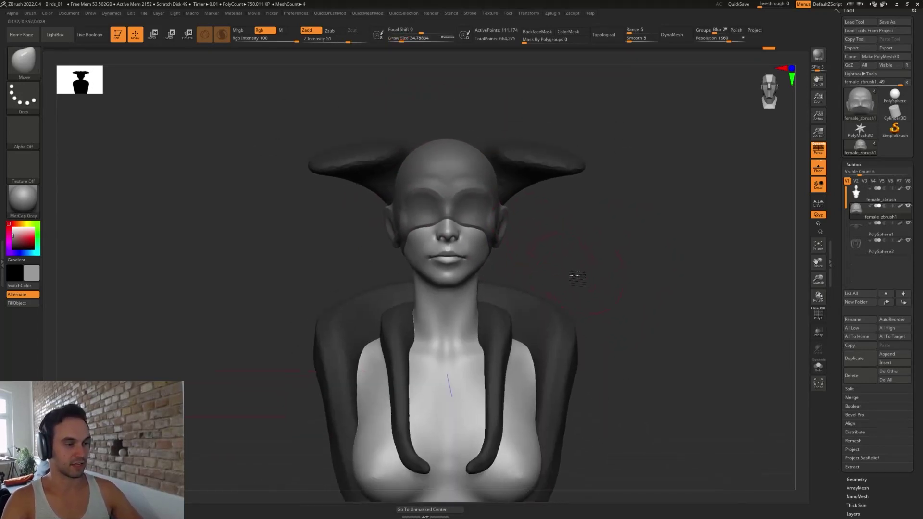
{"action": "key", "text": "s"}
{"action": "mouse_move", "coordinate": [615, 273]}
{"action": "left_mouse_down"}
{"action": "mouse_move", "coordinate": [622, 284]}
{"action": "mouse_move", "coordinate": [610, 253]}
{"action": "mouse_move", "coordinate": [613, 261]}
{"action": "left_mouse_up"}
{"action": "key", "text": "s"}
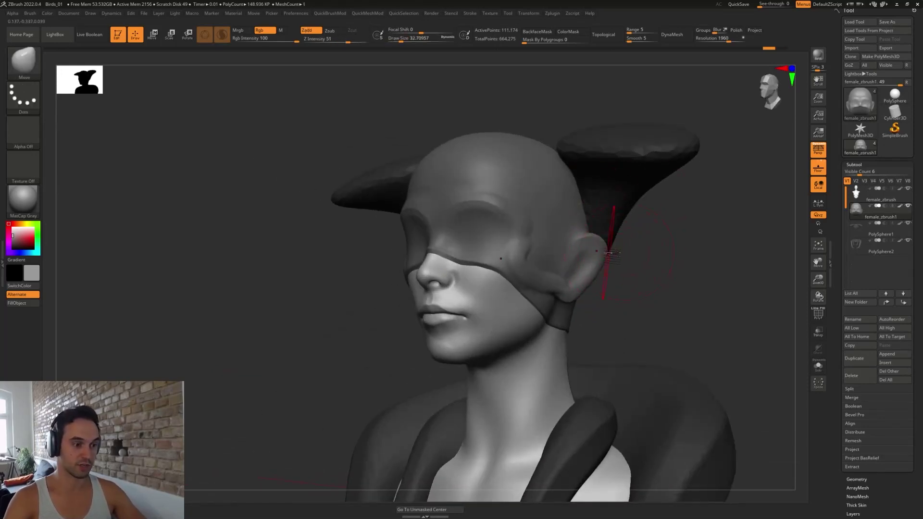
{"action": "key", "text": "ctrl+z"}
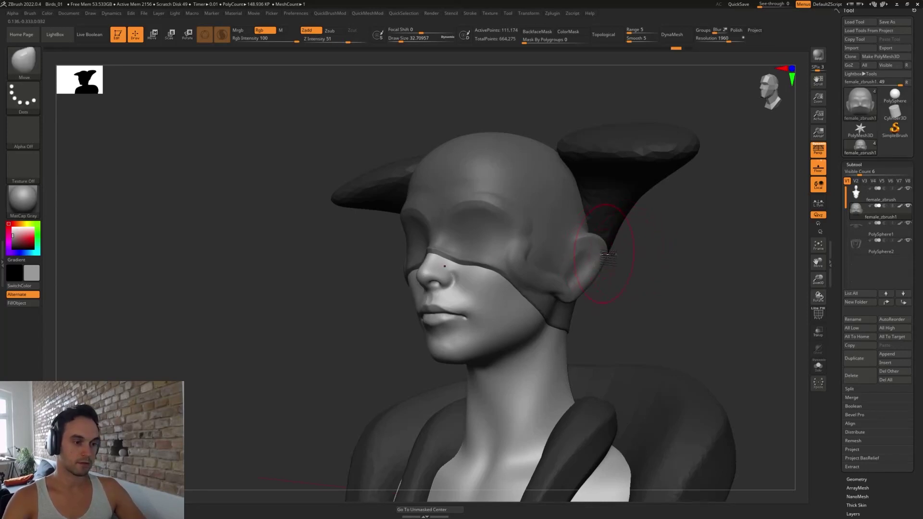
{"action": "mouse_move", "coordinate": [606, 255]}
{"action": "left_mouse_down"}
{"action": "mouse_move", "coordinate": [636, 254]}
{"action": "mouse_move", "coordinate": [655, 290]}
{"action": "mouse_move", "coordinate": [563, 276]}
{"action": "mouse_move", "coordinate": [542, 246]}
{"action": "mouse_move", "coordinate": [599, 289]}
{"action": "mouse_move", "coordinate": [536, 279]}
{"action": "left_mouse_up"}
{"action": "left_click_drag", "start_coordinate": [518, 237], "coordinate": [501, 234], "text": "shift"}
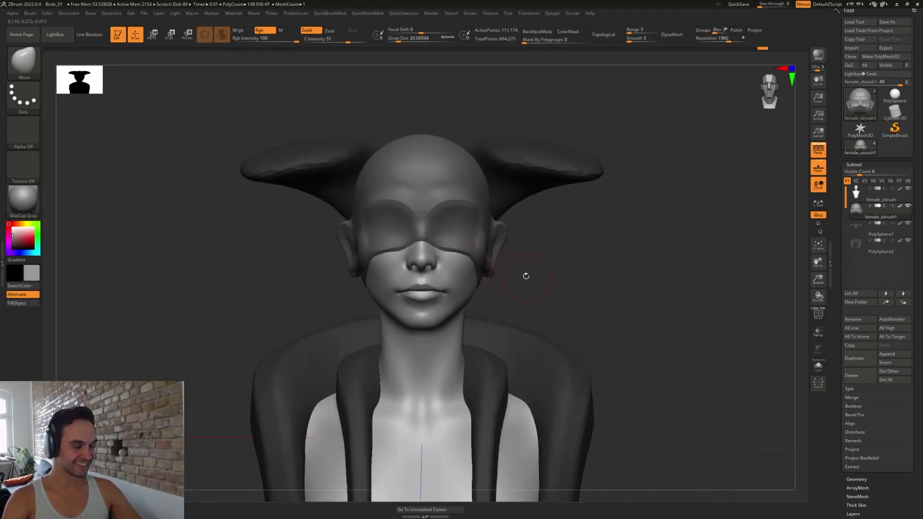
- Pull the shell's ears into a pointed shape and refine the lobes with Move at draw sizes of about 20 and 9.5
{"action": "left_click_drag", "start_coordinate": [526, 276], "coordinate": [548, 305]}
{"action": "key", "text": "s"}
{"action": "mouse_move", "coordinate": [513, 259]}
{"action": "left_mouse_down"}
{"action": "mouse_move", "coordinate": [493, 260]}
{"action": "mouse_move", "coordinate": [493, 251]}
{"action": "left_mouse_up"}
{"action": "key", "text": "s"}
{"action": "mouse_move", "coordinate": [490, 251]}
{"action": "left_mouse_down"}
{"action": "mouse_move", "coordinate": [496, 303]}
{"action": "mouse_move", "coordinate": [515, 304]}
{"action": "left_mouse_up"}
{"action": "key", "text": "s"}
{"action": "left_click_drag", "start_coordinate": [508, 283], "coordinate": [499, 276]}
{"action": "key", "text": "s"}
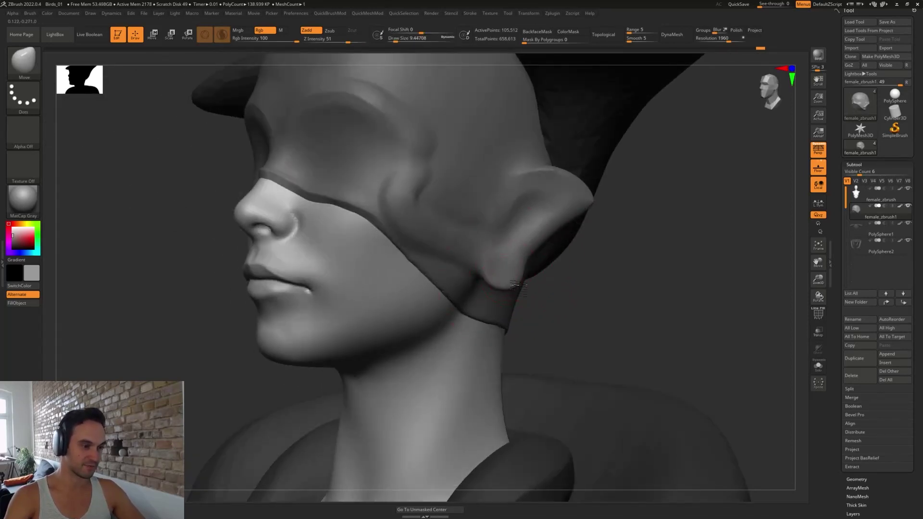
{"action": "left_click_drag", "start_coordinate": [555, 300], "coordinate": [543, 283]}
{"action": "mouse_move", "coordinate": [496, 235]}
{"action": "left_mouse_down"}
{"action": "mouse_move", "coordinate": [494, 247]}
{"action": "mouse_move", "coordinate": [577, 270]}
{"action": "mouse_move", "coordinate": [550, 235]}
{"action": "left_mouse_up"}
{"action": "left_click_drag", "start_coordinate": [536, 293], "coordinate": [559, 242], "text": "alt"}
- Select the shoulder collar, isolate its outer band, and split the hidden inner straps into a separate subtool
{"action": "left_click", "coordinate": [512, 304], "text": "alt"}
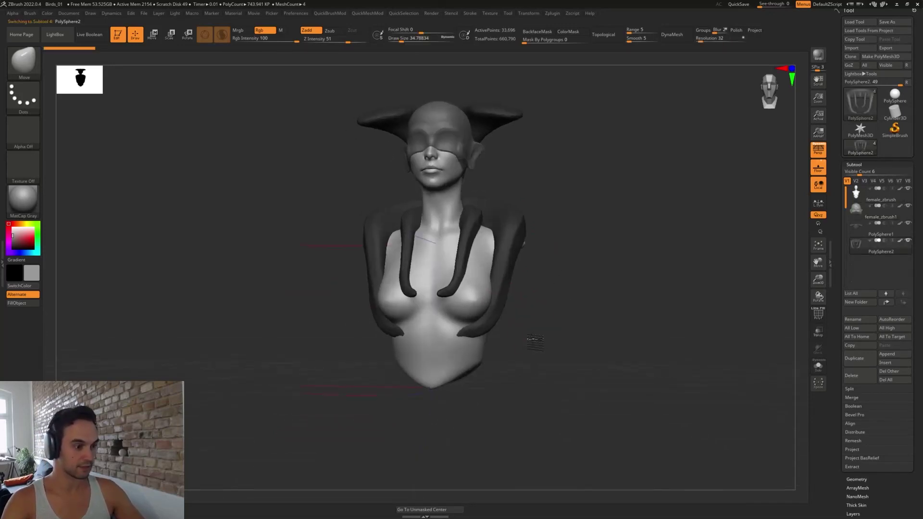
{"action": "left_click_drag", "start_coordinate": [543, 317], "coordinate": [529, 326]}
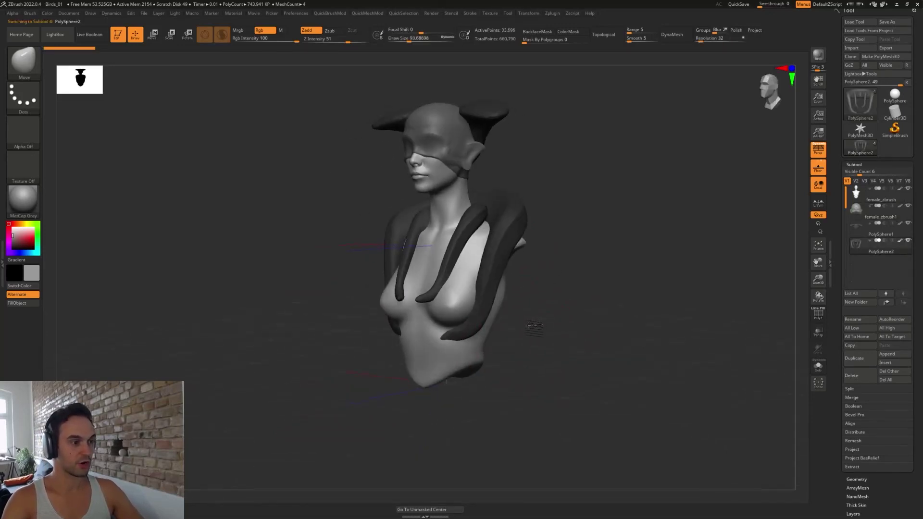
{"action": "key", "text": "ctrl+shift"}
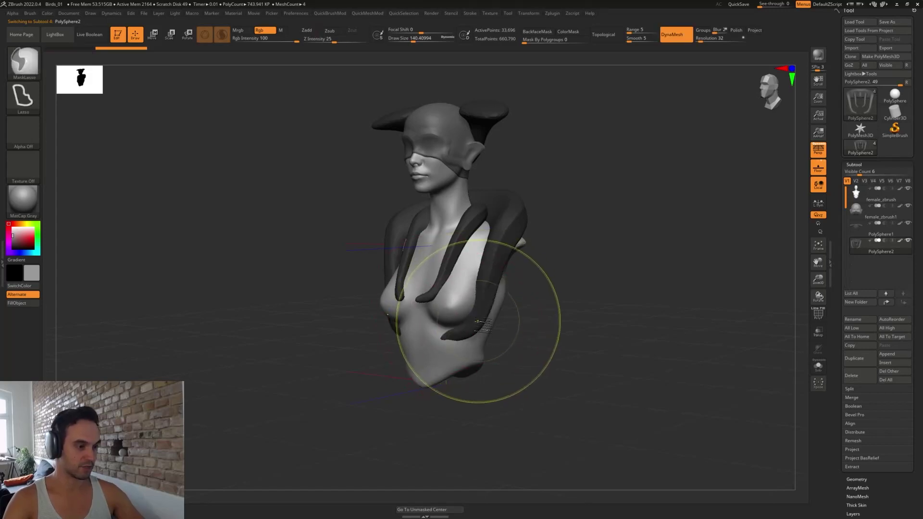
{"action": "left_click", "coordinate": [517, 241], "text": "ctrl+shift"}
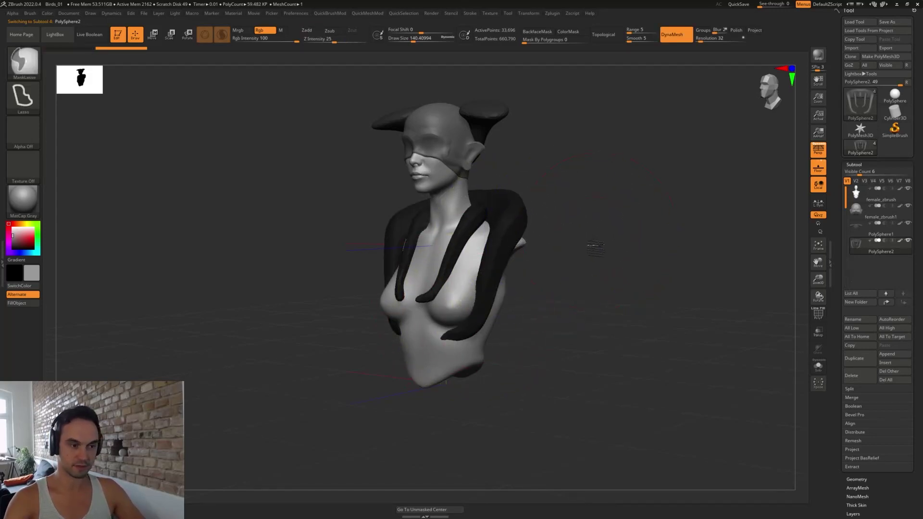
{"action": "left_click_drag", "start_coordinate": [594, 247], "coordinate": [558, 230], "text": "ctrl"}
{"action": "left_click", "coordinate": [497, 226], "text": "ctrl+shift"}
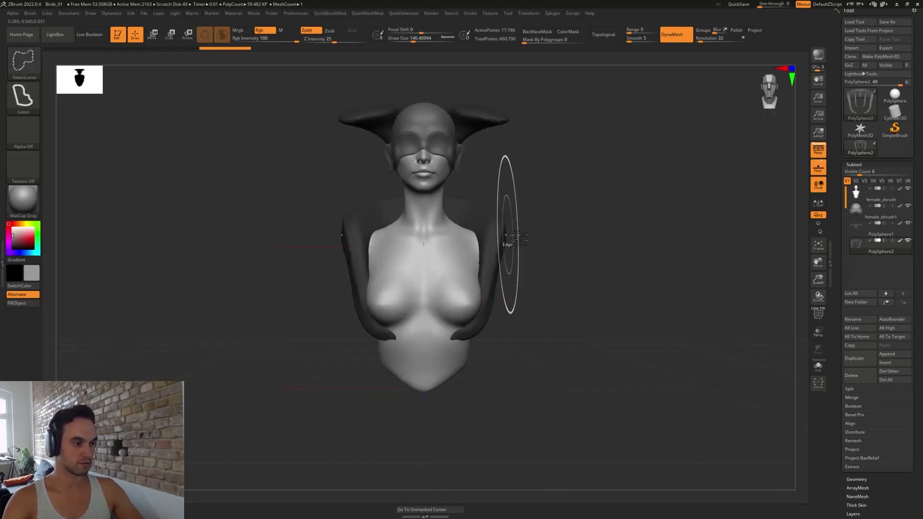
{"action": "key", "text": "2"}
{"action": "left_click", "coordinate": [528, 468]}
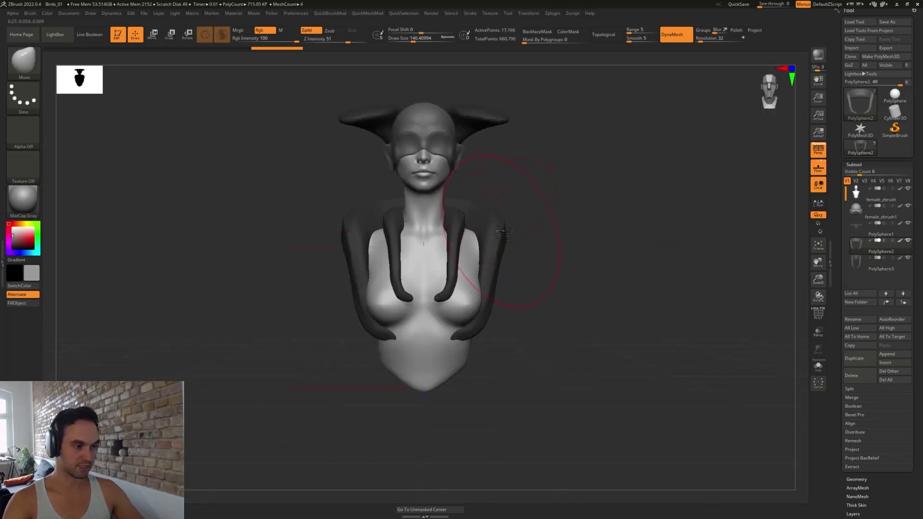
- Pull the lower ends of the outer collar inward under the chest with Move at a draw size of about 140
{"action": "left_click_drag", "start_coordinate": [476, 322], "coordinate": [446, 308]}
{"action": "left_click_drag", "start_coordinate": [516, 370], "coordinate": [444, 363]}
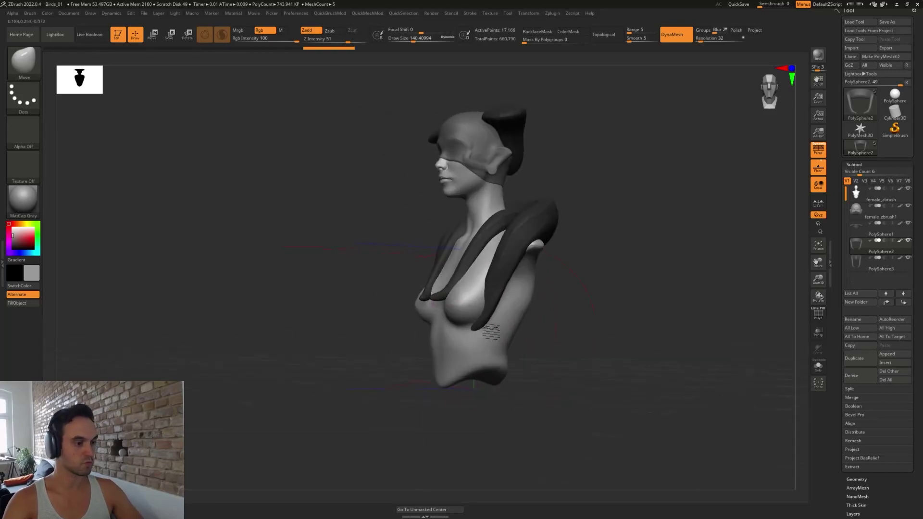
{"action": "left_click_drag", "start_coordinate": [447, 310], "coordinate": [428, 307]}
{"action": "left_click_drag", "start_coordinate": [515, 336], "coordinate": [588, 339]}
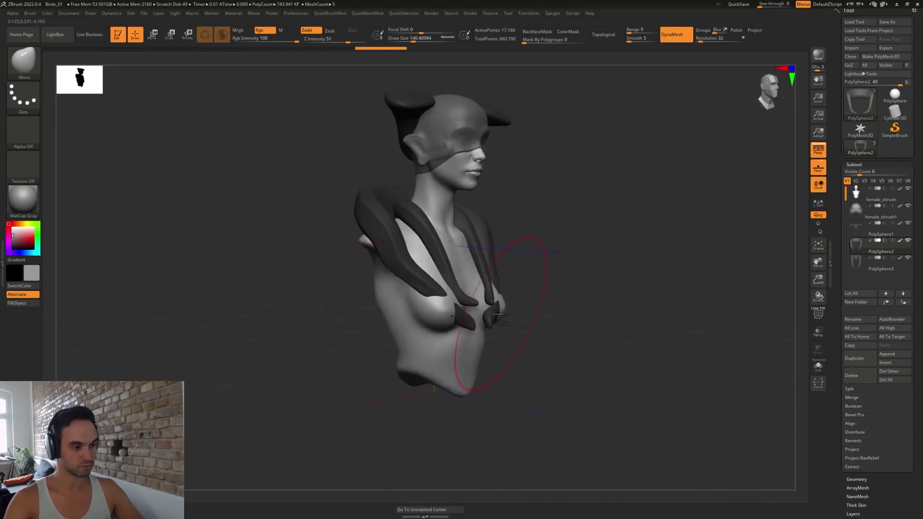
{"action": "left_click_drag", "start_coordinate": [514, 310], "coordinate": [528, 305], "text": "shift"}
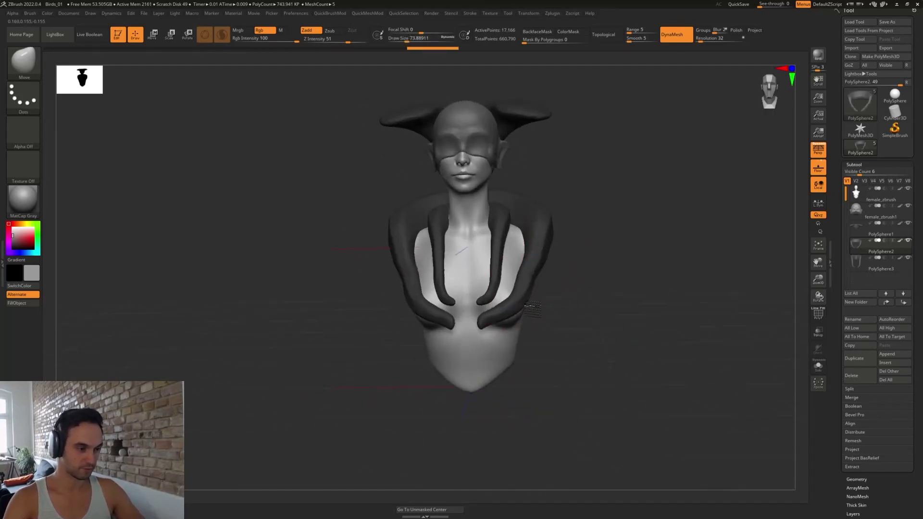
- Shape the outer collar's front tips into downward hooks with the Move brush, starting at a draw size of about 74
{"action": "left_click_drag", "start_coordinate": [556, 278], "coordinate": [606, 311]}
{"action": "mouse_move", "coordinate": [552, 299]}
{"action": "left_mouse_down"}
{"action": "mouse_move", "coordinate": [563, 282]}
{"action": "mouse_move", "coordinate": [534, 258]}
{"action": "mouse_move", "coordinate": [556, 275]}
{"action": "mouse_move", "coordinate": [536, 288]}
{"action": "left_mouse_up"}
{"action": "key", "text": "s"}
{"action": "mouse_move", "coordinate": [517, 302]}
{"action": "left_mouse_down"}
{"action": "mouse_move", "coordinate": [542, 303]}
{"action": "mouse_move", "coordinate": [478, 311]}
{"action": "mouse_move", "coordinate": [487, 302]}
{"action": "left_mouse_up"}
{"action": "key", "text": "s"}
{"action": "key", "text": "s"}
{"action": "key", "text": "s"}
- Select the body and trim down its arm stumps with TrimDynamic at a draw size of about 54
{"action": "mouse_move", "coordinate": [571, 334]}
{"action": "left_mouse_down", "text": "alt"}
{"action": "mouse_move", "coordinate": [550, 346]}
{"action": "mouse_move", "coordinate": [552, 338]}
{"action": "mouse_move", "coordinate": [554, 348]}
{"action": "mouse_move", "coordinate": [493, 363]}
{"action": "mouse_move", "coordinate": [556, 315]}
{"action": "mouse_move", "coordinate": [578, 334]}
{"action": "mouse_move", "coordinate": [548, 317]}
{"action": "mouse_move", "coordinate": [587, 329]}
{"action": "mouse_move", "coordinate": [563, 315]}
{"action": "mouse_move", "coordinate": [552, 291]}
{"action": "left_mouse_up", "text": "alt"}
{"action": "left_click", "coordinate": [469, 394], "text": "alt"}
{"action": "key", "text": "s"}
{"action": "key", "text": "b"}
{"action": "key", "text": "t"}
{"action": "key", "text": "d"}
{"action": "key", "text": "s"}
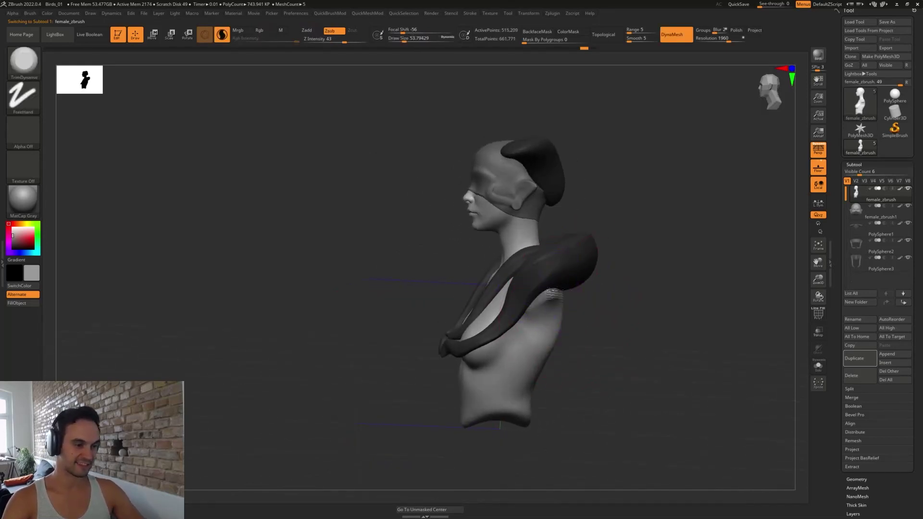
{"action": "left_click_drag", "start_coordinate": [593, 351], "coordinate": [580, 208]}
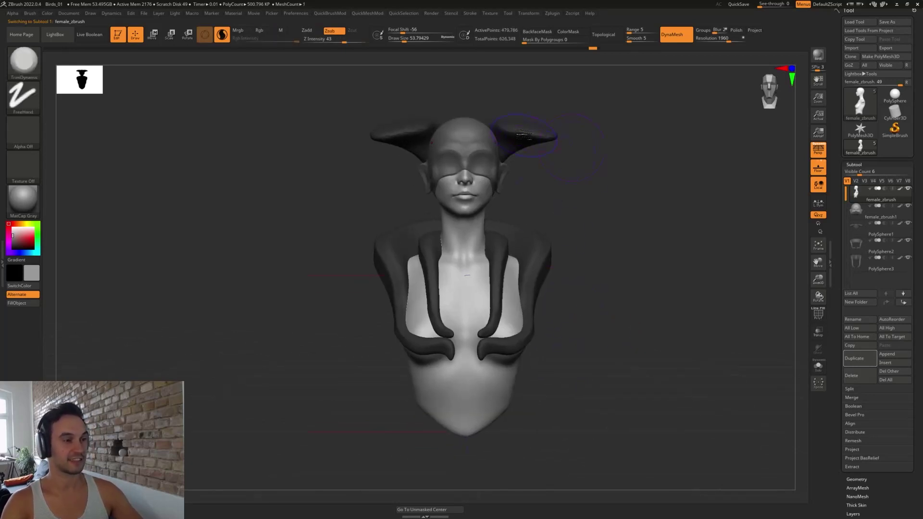
- Select the flared headpiece and duplicate it upward within the same subtool, placing the copy above the head
{"action": "left_click", "coordinate": [524, 134], "text": "alt"}
{"action": "key", "text": "w"}
{"action": "left_click_drag", "start_coordinate": [450, 222], "coordinate": [450, 185], "text": "ctrl"}
{"action": "key", "text": "q"}
- Stretch the copied headpiece's wings and crown and pull its back down with Move at draw sizes of about 116 and 199
{"action": "key", "text": "b"}
{"action": "key", "text": "m"}
{"action": "key", "text": "v"}
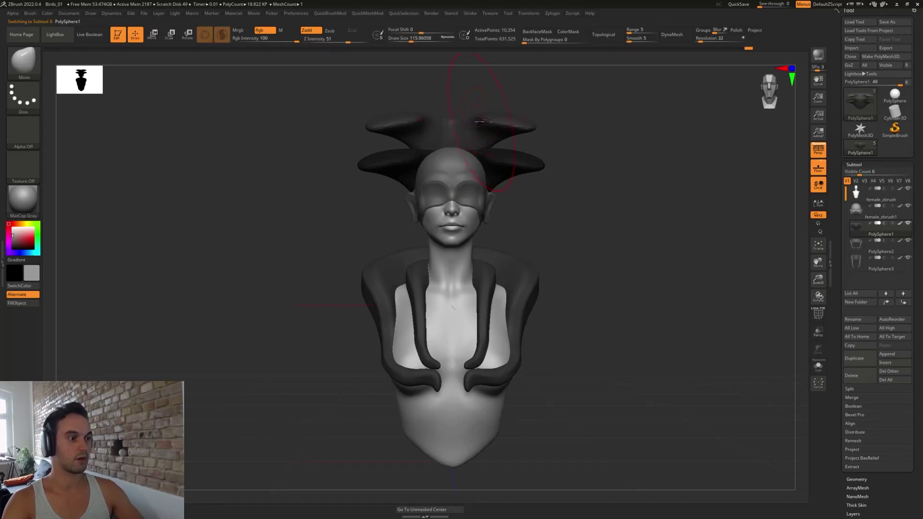
{"action": "left_click_drag", "start_coordinate": [469, 120], "coordinate": [463, 90]}
{"action": "left_click_drag", "start_coordinate": [524, 123], "coordinate": [561, 129]}
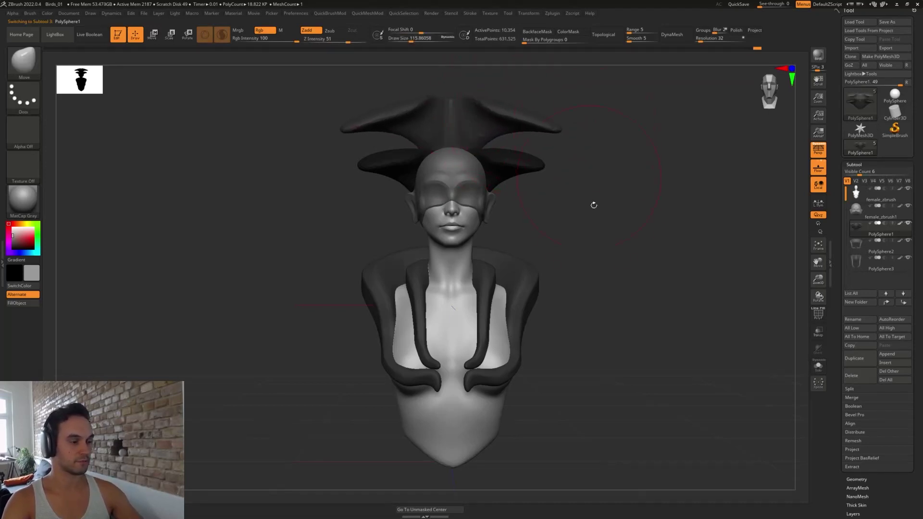
{"action": "mouse_move", "coordinate": [658, 218]}
{"action": "left_mouse_down", "text": "shift"}
{"action": "mouse_move", "coordinate": [639, 205]}
{"action": "mouse_move", "coordinate": [635, 192]}
{"action": "mouse_move", "coordinate": [644, 190]}
{"action": "mouse_move", "coordinate": [580, 224]}
{"action": "left_mouse_up", "text": "shift"}
{"action": "key", "text": "s"}
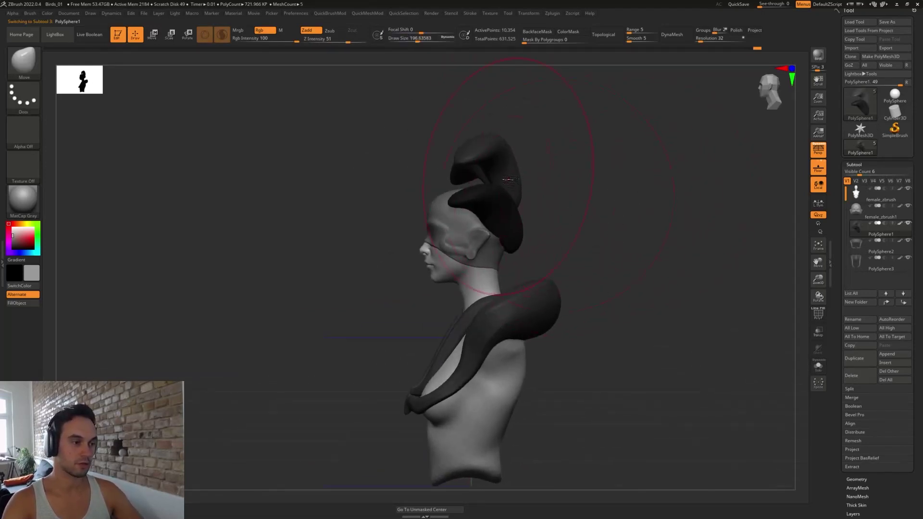
{"action": "mouse_move", "coordinate": [512, 173]}
{"action": "left_mouse_down"}
{"action": "mouse_move", "coordinate": [538, 207]}
{"action": "mouse_move", "coordinate": [525, 251]}
{"action": "left_mouse_up"}
{"action": "key", "text": "s"}
{"action": "mouse_move", "coordinate": [523, 212]}
{"action": "left_mouse_down"}
{"action": "mouse_move", "coordinate": [543, 201]}
{"action": "mouse_move", "coordinate": [551, 223]}
{"action": "mouse_move", "coordinate": [593, 228]}
{"action": "left_mouse_up"}
{"action": "left_click_drag", "start_coordinate": [605, 185], "coordinate": [576, 186], "text": "alt"}
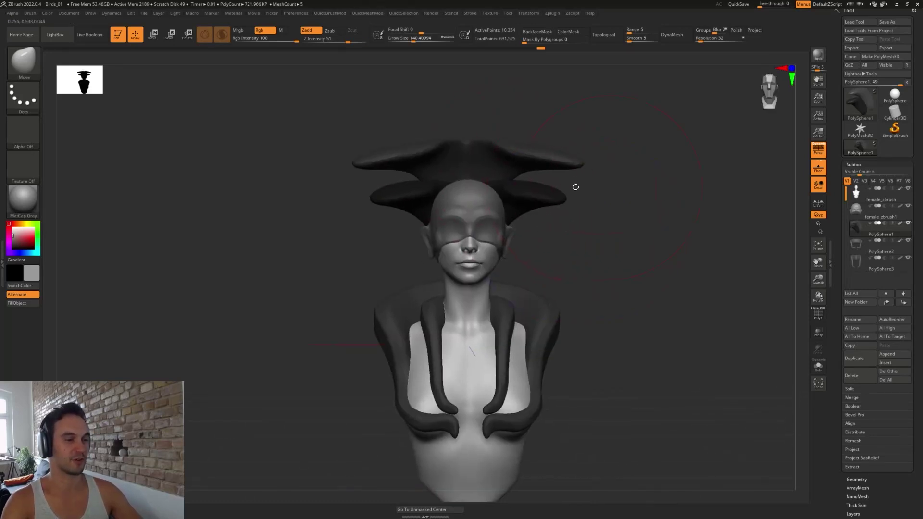
- Raise the upper headpiece's wings into upright horns with Move at draw sizes of about 104 and 68, undoing the last edit
{"action": "left_click_drag", "start_coordinate": [540, 161], "coordinate": [537, 149]}
{"action": "key", "text": "s"}
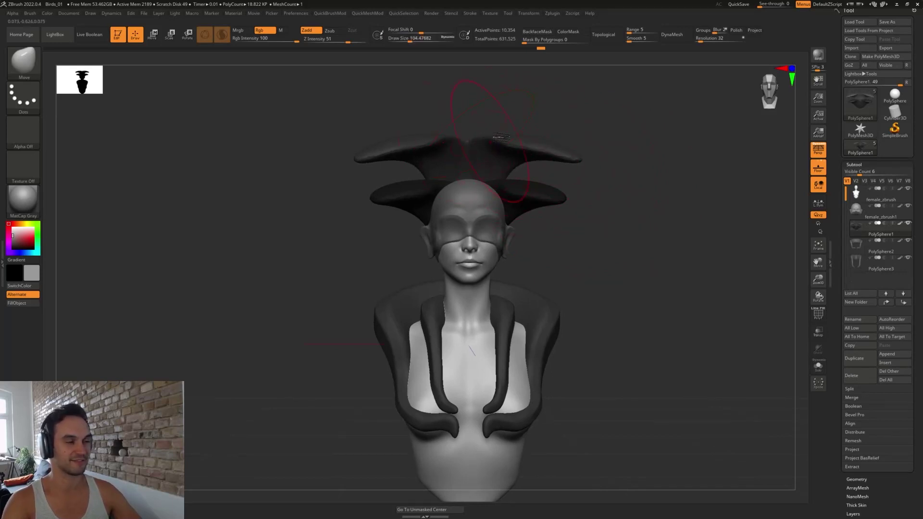
{"action": "mouse_move", "coordinate": [495, 113]}
{"action": "left_mouse_down"}
{"action": "mouse_move", "coordinate": [501, 156]}
{"action": "mouse_move", "coordinate": [576, 183]}
{"action": "mouse_move", "coordinate": [604, 255]}
{"action": "mouse_move", "coordinate": [599, 270]}
{"action": "mouse_move", "coordinate": [476, 154]}
{"action": "mouse_move", "coordinate": [468, 96]}
{"action": "mouse_move", "coordinate": [475, 164]}
{"action": "left_mouse_up"}
{"action": "key", "text": "s"}
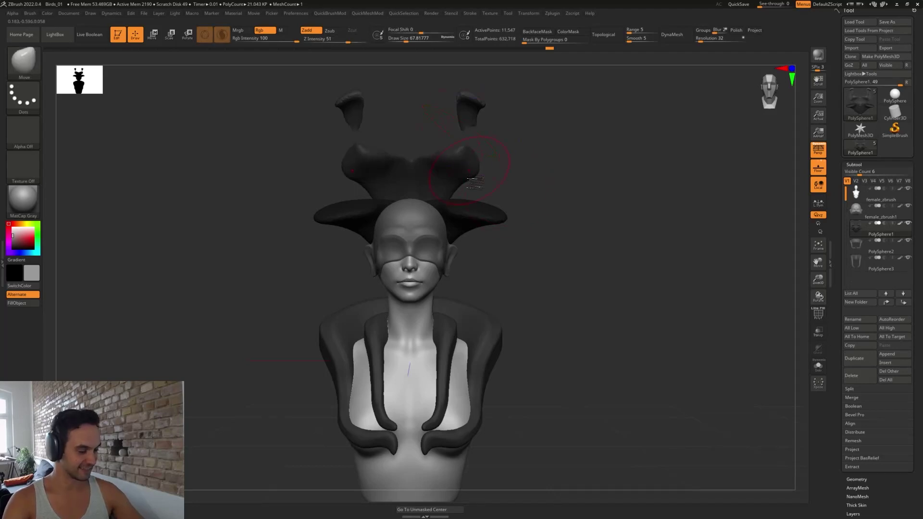
{"action": "key", "text": "ctrl+z"}
- Thicken the thin horn stems with the Inflat brush at a draw size of about 68 and remesh the headpiece
{"action": "key", "text": "b"}
{"action": "key", "text": "i"}
{"action": "key", "text": "n"}
{"action": "mouse_move", "coordinate": [479, 127]}
{"action": "left_mouse_down"}
{"action": "mouse_move", "coordinate": [466, 178]}
{"action": "mouse_move", "coordinate": [474, 106]}
{"action": "left_mouse_up"}
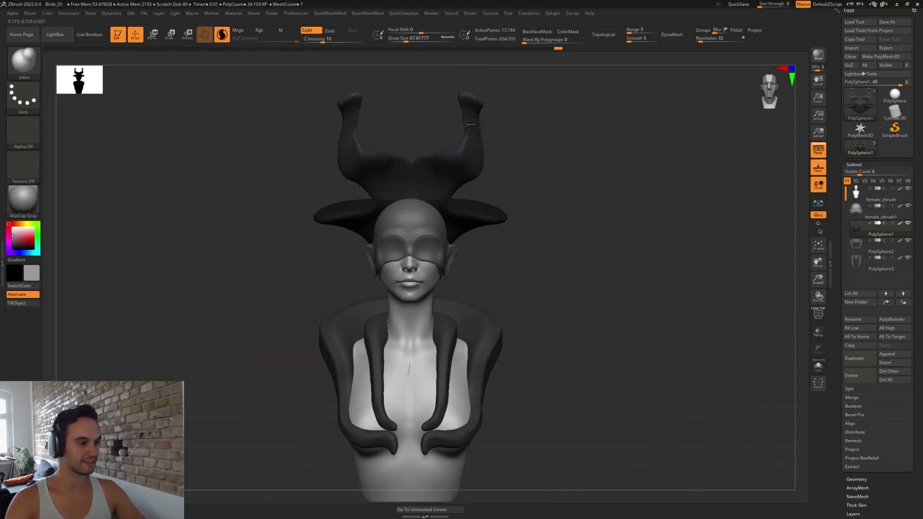
{"action": "left_click_drag", "start_coordinate": [504, 156], "coordinate": [534, 176], "text": "ctrl"}
{"action": "left_click_drag", "start_coordinate": [544, 185], "coordinate": [570, 190], "text": "alt"}
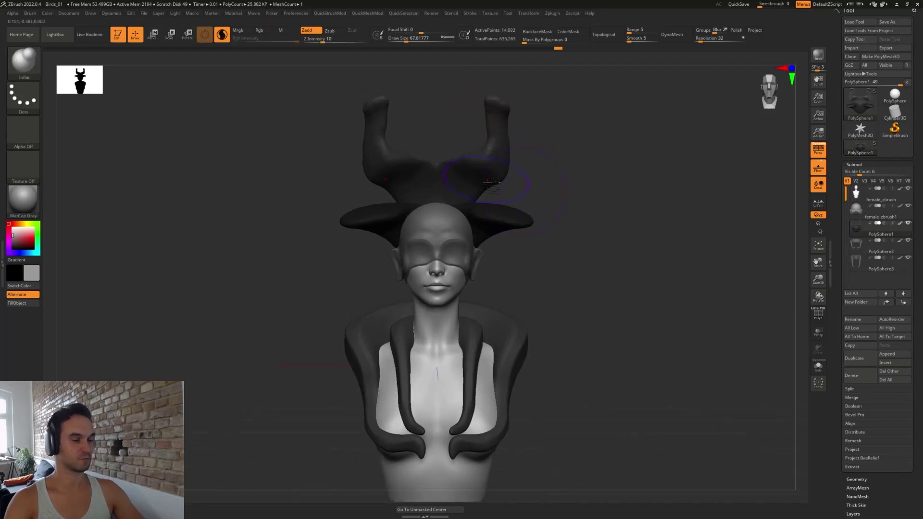
- Push the base of the horns down onto the lower headpiece with Move at a draw size of about 120
{"action": "key", "text": "b"}
{"action": "key", "text": "m"}
{"action": "key", "text": "v"}
{"action": "key", "text": "s"}
{"action": "left_click_drag", "start_coordinate": [475, 199], "coordinate": [458, 210]}
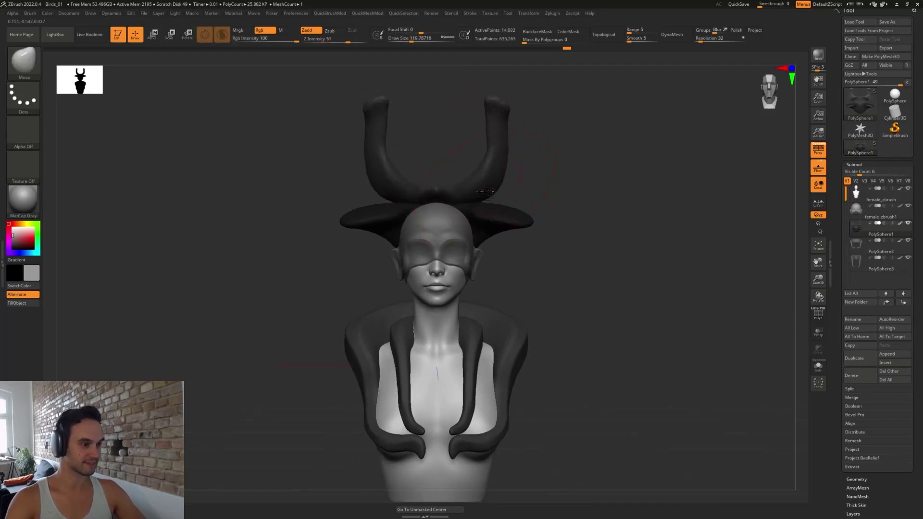
- Slim the horns and spread them outward into wide curves with Move at a draw size of about 149
{"action": "mouse_move", "coordinate": [497, 136]}
{"action": "left_mouse_down"}
{"action": "mouse_move", "coordinate": [499, 160]}
{"action": "mouse_move", "coordinate": [502, 129]}
{"action": "mouse_move", "coordinate": [511, 155]}
{"action": "mouse_move", "coordinate": [510, 196]}
{"action": "mouse_move", "coordinate": [483, 186]}
{"action": "left_mouse_up"}
{"action": "key", "text": "s"}
{"action": "key", "text": "s"}
{"action": "left_click_drag", "start_coordinate": [472, 186], "coordinate": [467, 199]}
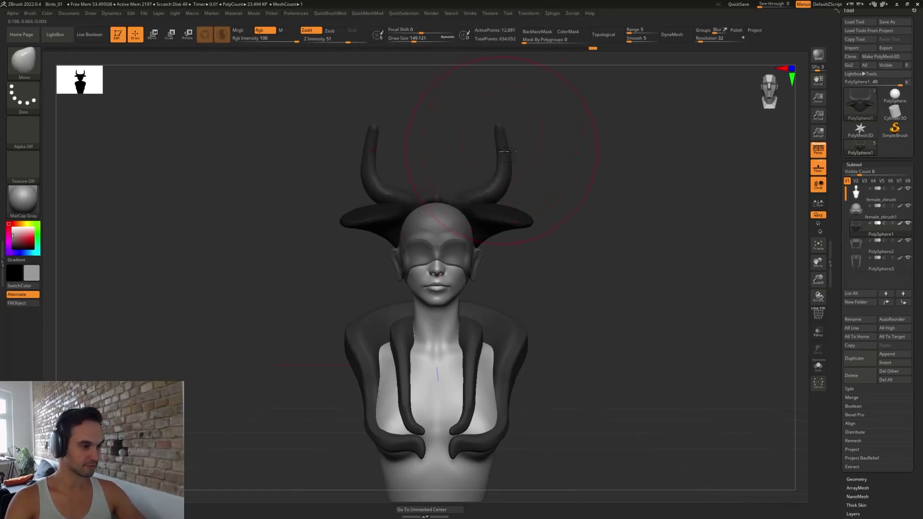
{"action": "mouse_move", "coordinate": [504, 152]}
{"action": "left_mouse_down"}
{"action": "mouse_move", "coordinate": [586, 151]}
{"action": "mouse_move", "coordinate": [612, 138]}
{"action": "mouse_move", "coordinate": [561, 151]}
{"action": "left_mouse_up"}
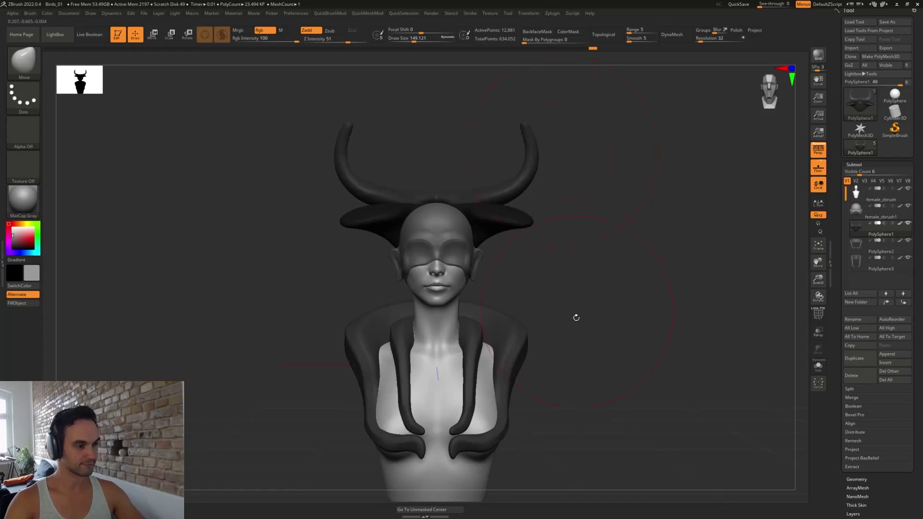
- Select the mask shell and append a Sphere3D as a new subtool
{"action": "key", "text": "s"}
{"action": "left_click_drag", "start_coordinate": [462, 249], "coordinate": [452, 249]}
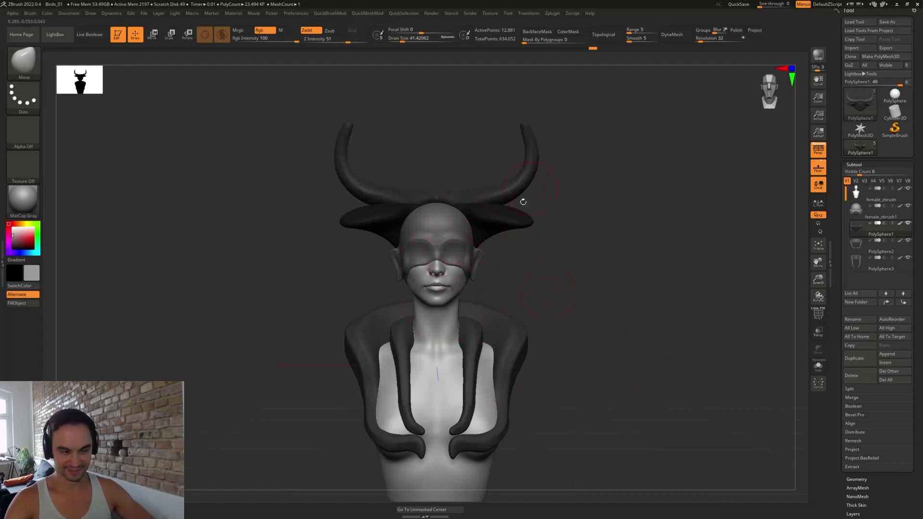
{"action": "mouse_move", "coordinate": [541, 274]}
{"action": "left_mouse_down", "text": "alt"}
{"action": "mouse_move", "coordinate": [521, 280]}
{"action": "mouse_move", "coordinate": [573, 240]}
{"action": "mouse_move", "coordinate": [581, 262]}
{"action": "left_mouse_up", "text": "alt"}
{"action": "key", "text": "s"}
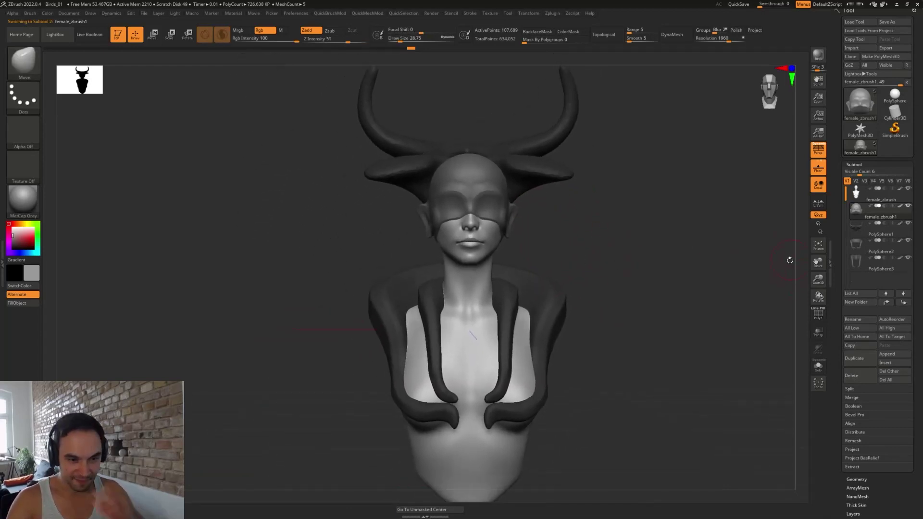
{"action": "left_click", "coordinate": [892, 354]}
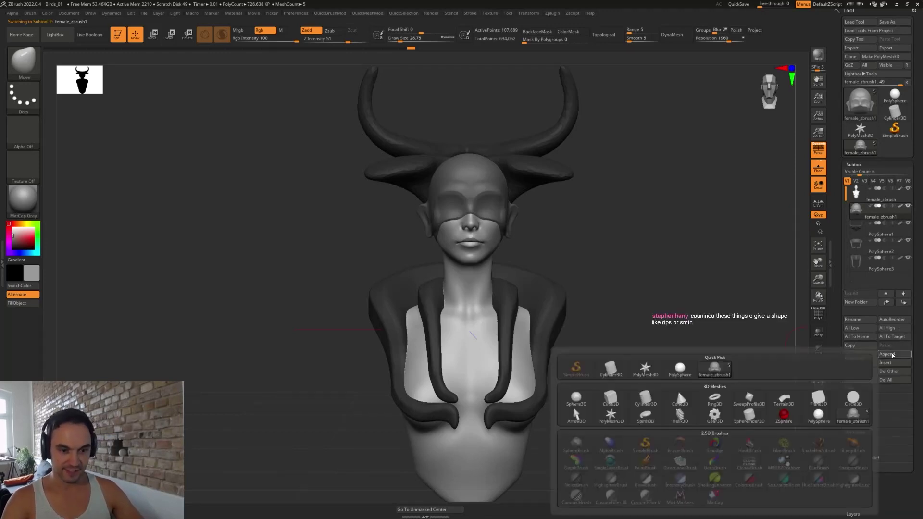
{"action": "left_click", "coordinate": [577, 399]}
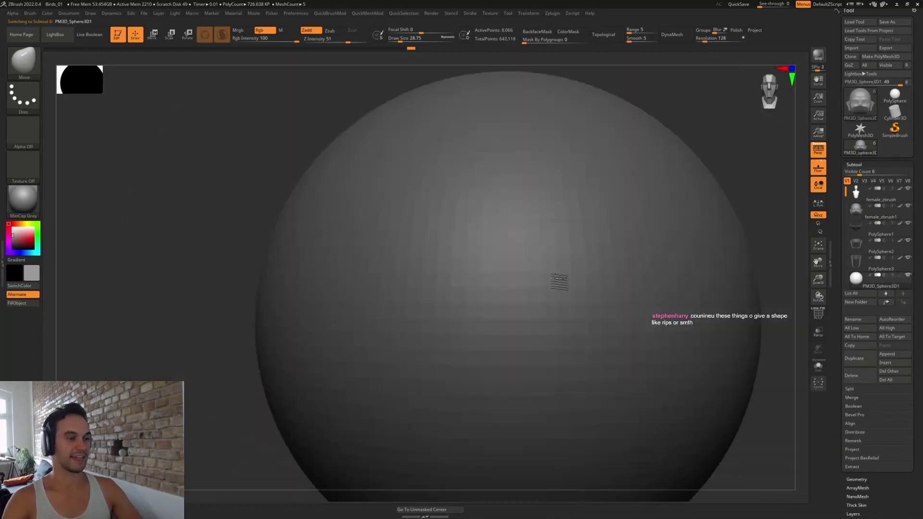
- Hide the floor grid, then scale the new sphere down and position it at the front of the neck
{"action": "key", "text": "w"}
{"action": "left_click_drag", "start_coordinate": [695, 312], "coordinate": [674, 299], "text": "alt"}
{"action": "left_click_drag", "start_coordinate": [519, 299], "coordinate": [461, 392]}
{"action": "left_click", "coordinate": [819, 174]}
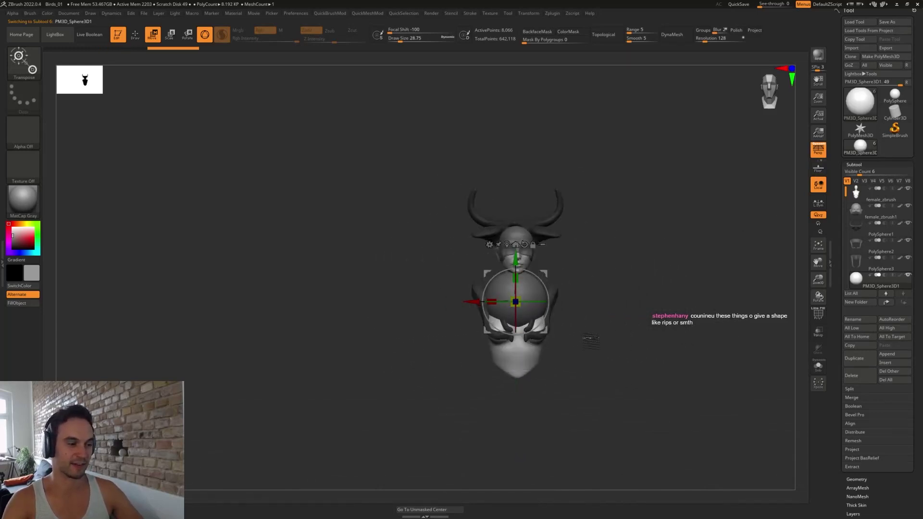
{"action": "mouse_move", "coordinate": [587, 342]}
{"action": "left_mouse_down", "text": "alt"}
{"action": "mouse_move", "coordinate": [626, 360]}
{"action": "mouse_move", "coordinate": [584, 358]}
{"action": "left_mouse_up", "text": "alt"}
{"action": "left_click_drag", "start_coordinate": [516, 301], "coordinate": [501, 323]}
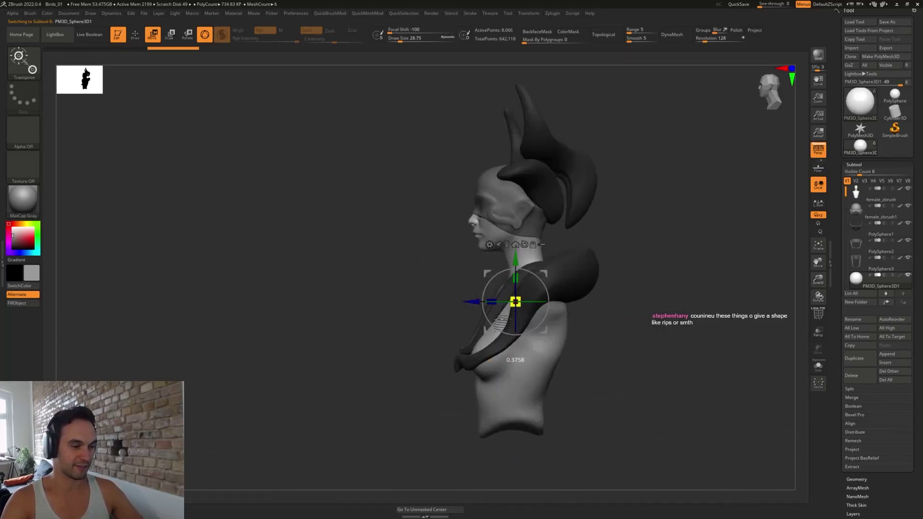
{"action": "left_click_drag", "start_coordinate": [544, 273], "coordinate": [518, 250]}
{"action": "left_click_drag", "start_coordinate": [569, 236], "coordinate": [658, 311], "text": "shift"}
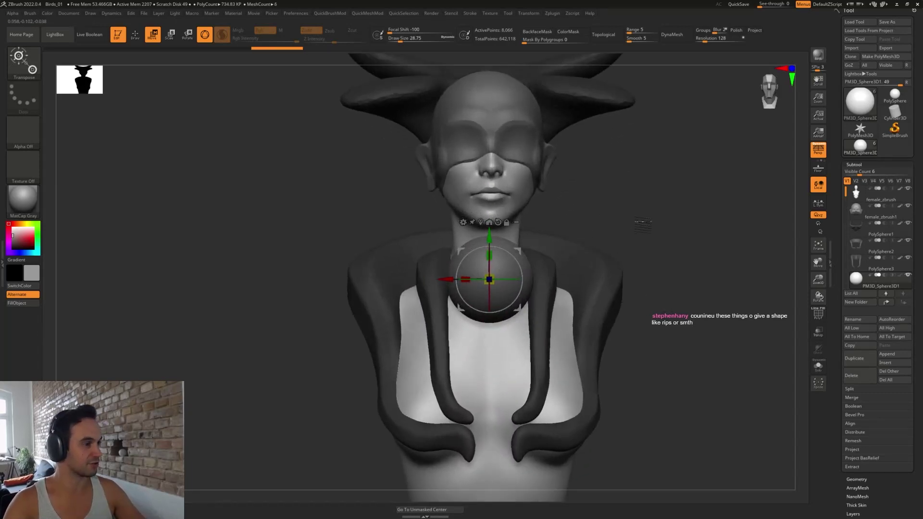
- Fill the sphere with an amber color of red 255, green 179, blue 0
{"action": "left_click_drag", "start_coordinate": [643, 225], "coordinate": [623, 243], "text": "alt"}
{"action": "left_click", "coordinate": [25, 223]}
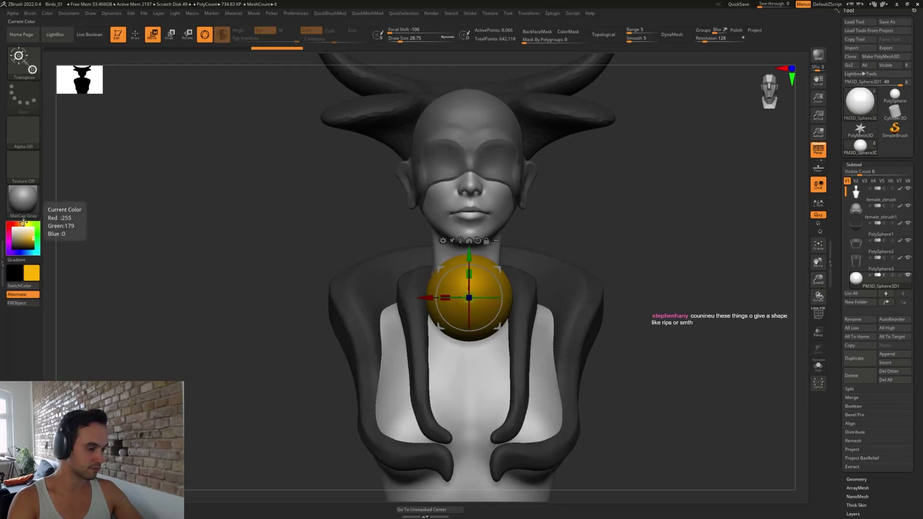
{"action": "left_click", "coordinate": [32, 305]}
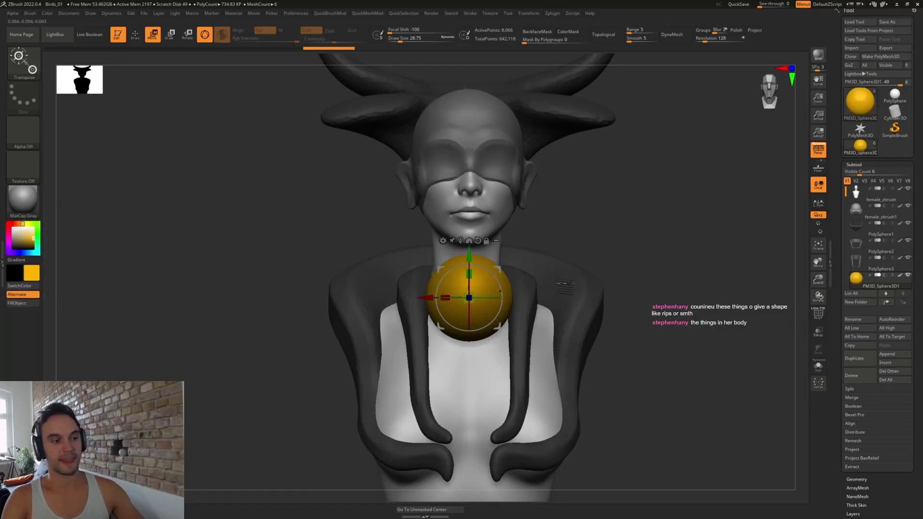
- Move the amber sphere up and back so it sits behind the head below the headpiece
{"action": "key", "text": "q"}
{"action": "left_click_drag", "start_coordinate": [632, 264], "coordinate": [613, 254]}
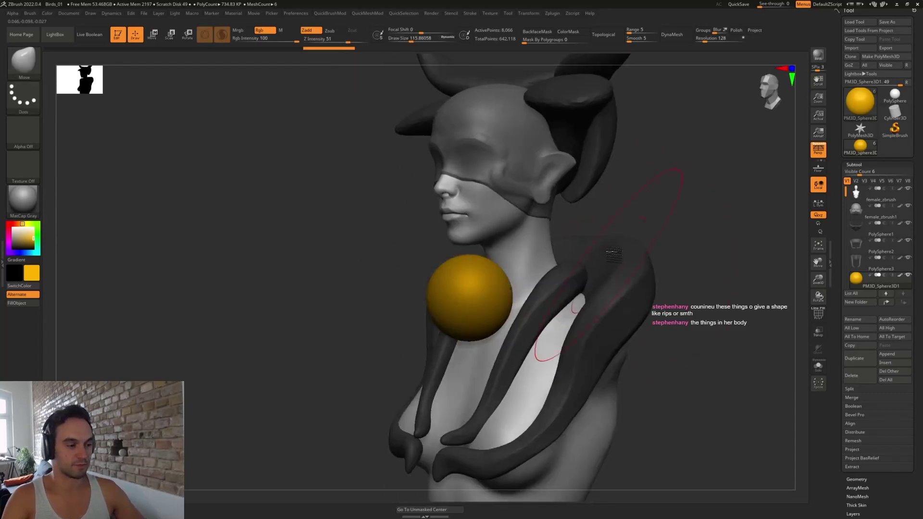
{"action": "key", "text": "w"}
{"action": "left_click_drag", "start_coordinate": [503, 269], "coordinate": [608, 170], "text": "shift"}
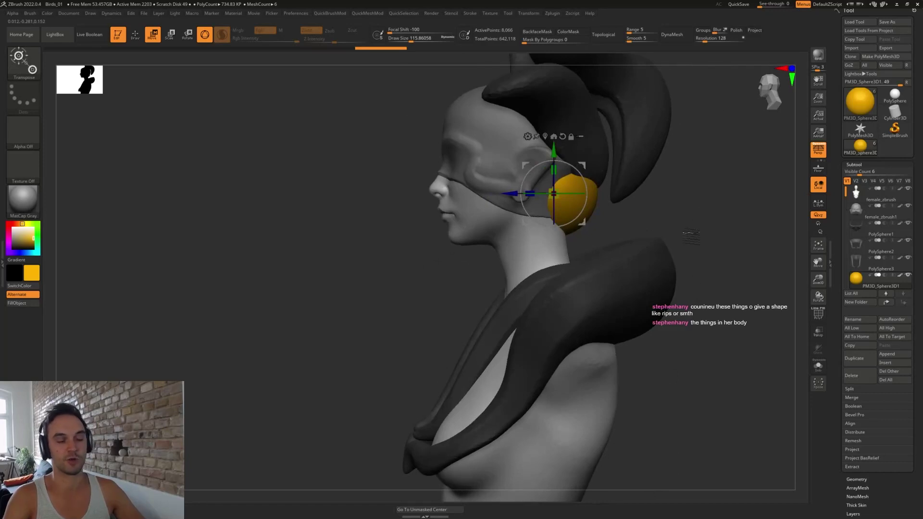
{"action": "left_click_drag", "start_coordinate": [685, 197], "coordinate": [711, 208], "text": "shift"}
{"action": "left_click_drag", "start_coordinate": [668, 185], "coordinate": [495, 190], "text": "alt"}
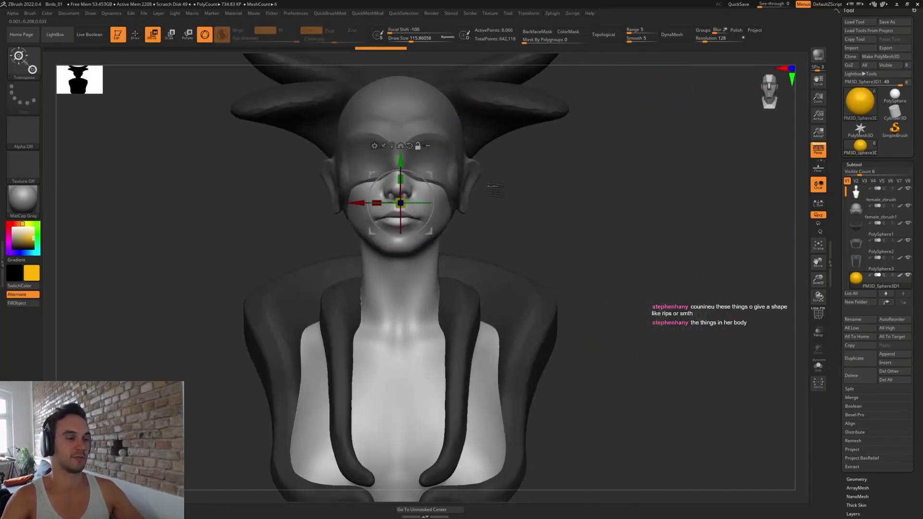
- Shift the sphere sideways to the figure's left and tuck it in just behind the ear
{"action": "left_click_drag", "start_coordinate": [429, 174], "coordinate": [478, 175]}
{"action": "mouse_move", "coordinate": [540, 196]}
{"action": "left_mouse_down", "text": "shift"}
{"action": "mouse_move", "coordinate": [505, 204]}
{"action": "mouse_move", "coordinate": [499, 170]}
{"action": "left_mouse_up", "text": "shift"}
{"action": "key", "text": "q"}
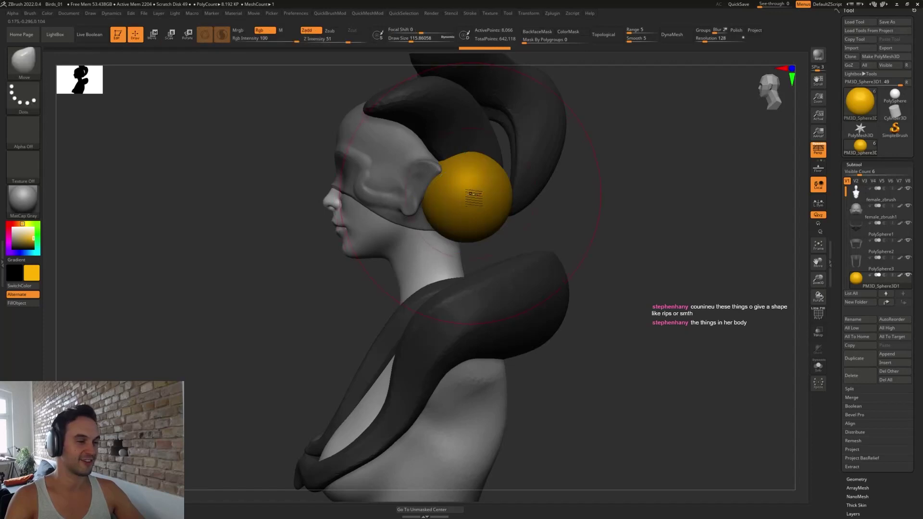
{"action": "key", "text": "w"}
{"action": "left_click_drag", "start_coordinate": [466, 198], "coordinate": [451, 205]}
{"action": "left_click_drag", "start_coordinate": [494, 170], "coordinate": [483, 177]}
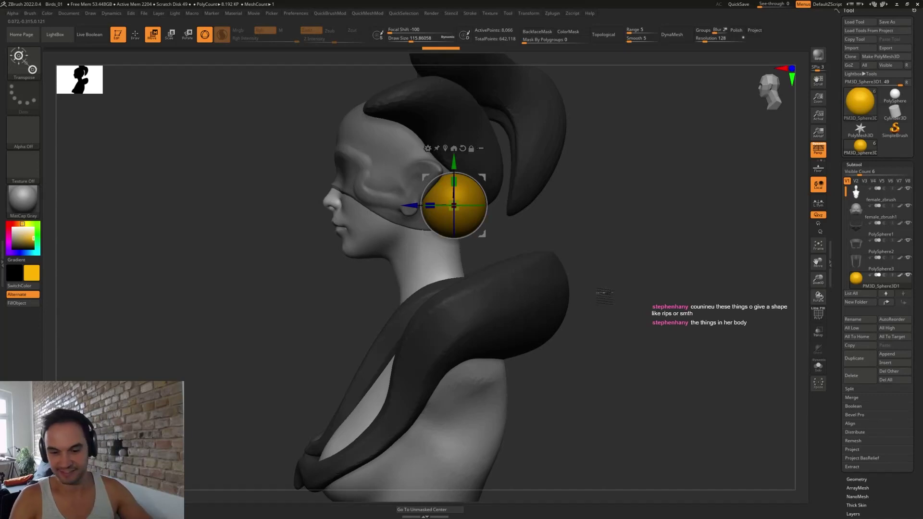
{"action": "mouse_move", "coordinate": [601, 264]}
{"action": "left_mouse_down"}
{"action": "mouse_move", "coordinate": [620, 251]}
{"action": "mouse_move", "coordinate": [624, 260]}
{"action": "mouse_move", "coordinate": [612, 268]}
{"action": "mouse_move", "coordinate": [595, 252]}
{"action": "left_mouse_up"}
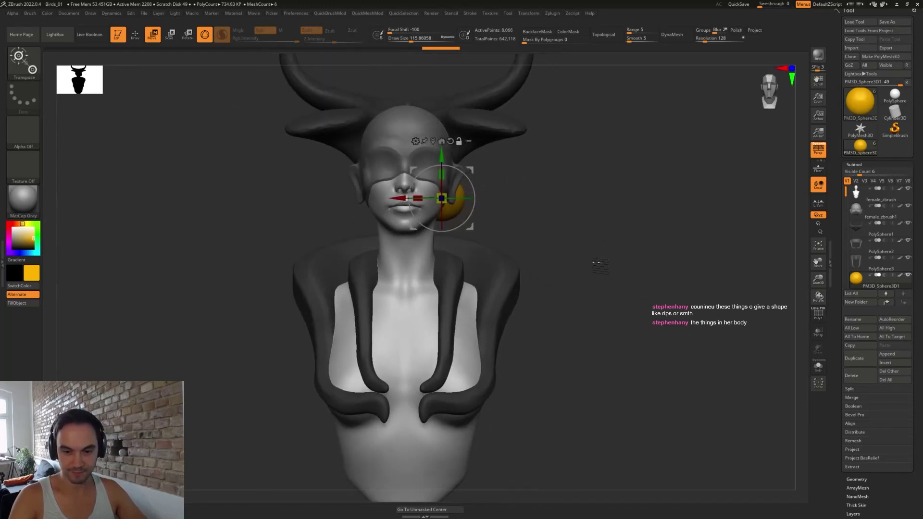
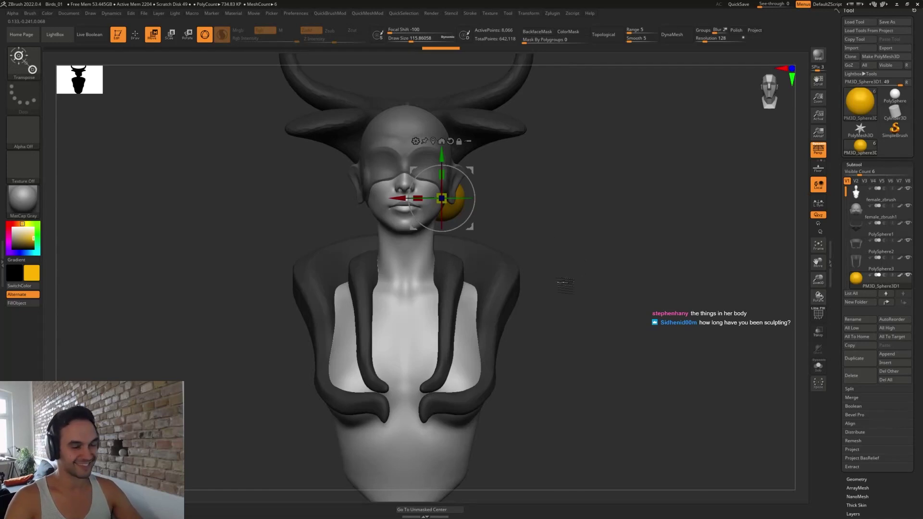
- Try to pull the underside of the amber sphere downward with the Move brush
{"action": "key", "text": "q"}
{"action": "key", "text": "s"}
{"action": "mouse_move", "coordinate": [525, 249]}
{"action": "left_mouse_down"}
{"action": "mouse_move", "coordinate": [486, 219]}
{"action": "mouse_move", "coordinate": [462, 216]}
{"action": "left_mouse_up"}
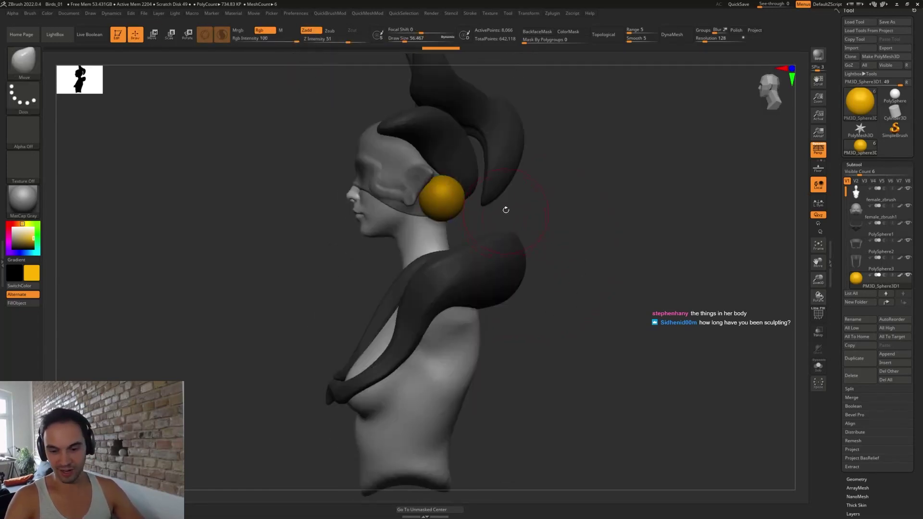
{"action": "mouse_move", "coordinate": [546, 222]}
{"action": "left_mouse_down"}
{"action": "mouse_move", "coordinate": [564, 224]}
{"action": "mouse_move", "coordinate": [556, 233]}
{"action": "mouse_move", "coordinate": [505, 211]}
{"action": "mouse_move", "coordinate": [542, 216]}
{"action": "left_mouse_up"}
{"action": "key", "text": "s"}
{"action": "left_click", "coordinate": [458, 222]}
{"action": "key", "text": "s"}
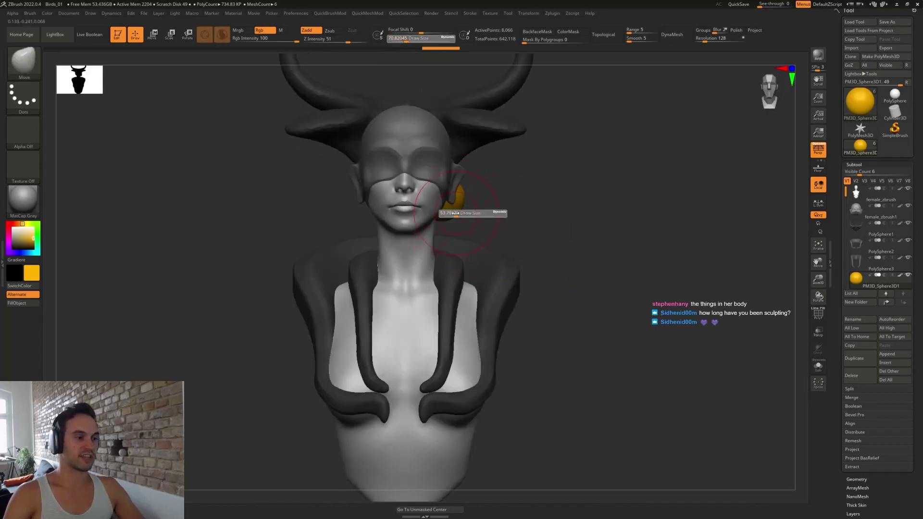
{"action": "left_click", "coordinate": [473, 220]}
{"action": "left_click_drag", "start_coordinate": [473, 221], "coordinate": [468, 282]}
{"action": "key", "text": "ctrl+z"}
- Pull the sphere down over the chest into a long tapered lock with SnakeHook at a draw size of about 59, undoing the first attempts
{"action": "key", "text": "b"}
{"action": "key", "text": "s"}
{"action": "key", "text": "h"}
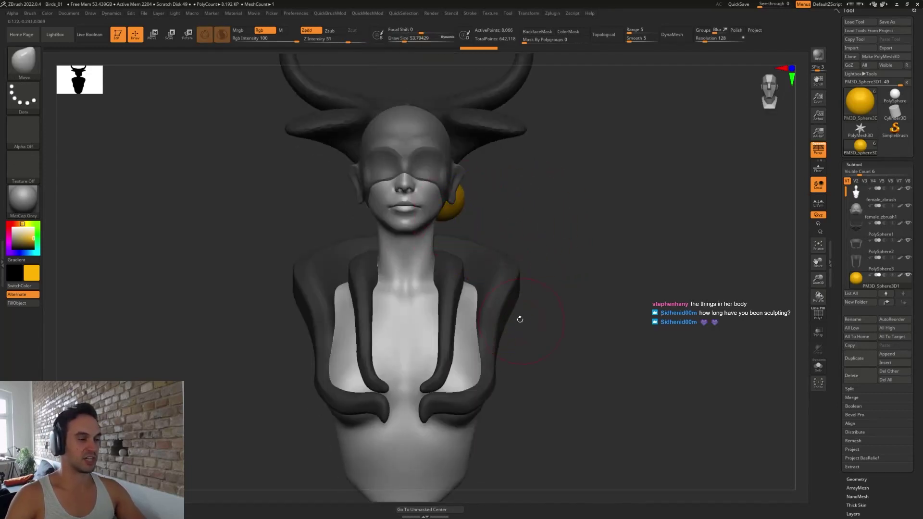
{"action": "mouse_move", "coordinate": [452, 206]}
{"action": "left_mouse_down"}
{"action": "mouse_move", "coordinate": [459, 235]}
{"action": "mouse_move", "coordinate": [495, 242]}
{"action": "left_mouse_up"}
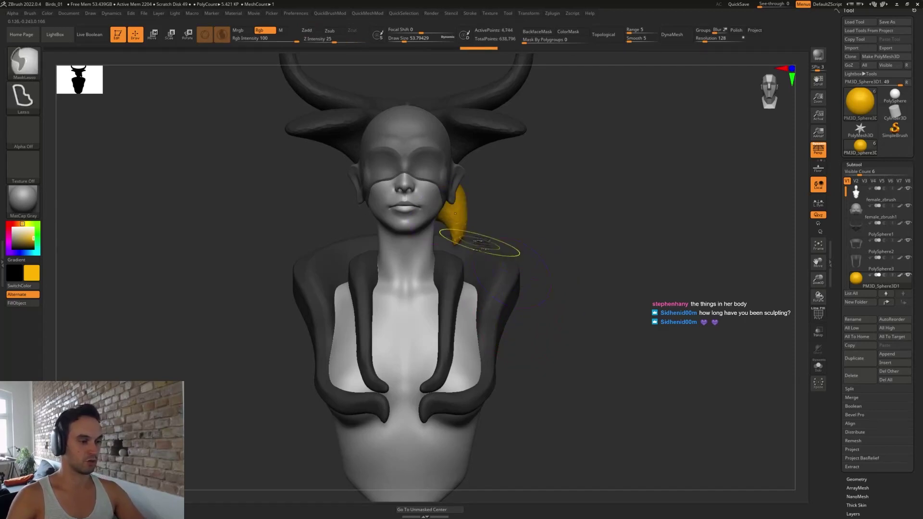
{"action": "key", "text": "ctrl+z"}
{"action": "key", "text": "s"}
{"action": "left_click_drag", "start_coordinate": [458, 213], "coordinate": [481, 260]}
{"action": "key", "text": "ctrl+z"}
{"action": "key", "text": "ctrl+z"}
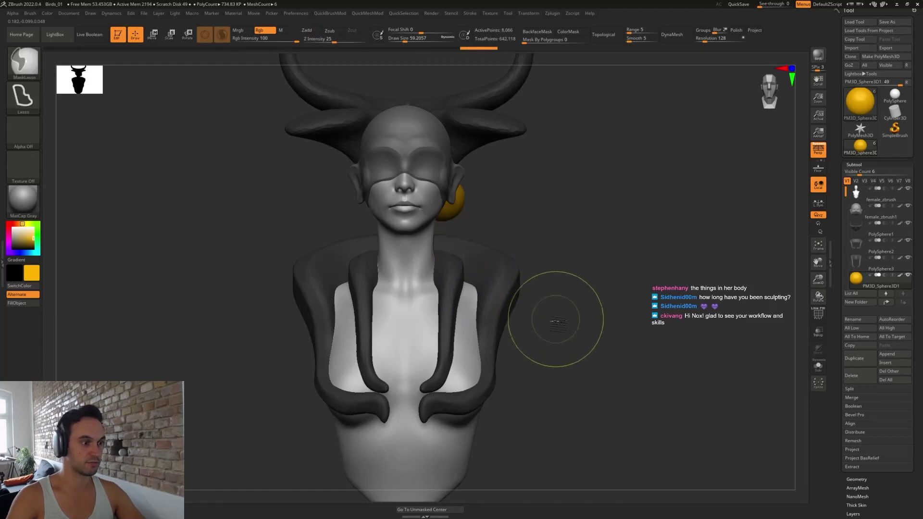
{"action": "mouse_move", "coordinate": [531, 255]}
{"action": "left_mouse_down"}
{"action": "mouse_move", "coordinate": [430, 235]}
{"action": "mouse_move", "coordinate": [473, 224]}
{"action": "mouse_move", "coordinate": [416, 268]}
{"action": "mouse_move", "coordinate": [391, 327]}
{"action": "left_mouse_up"}
{"action": "left_click_drag", "start_coordinate": [524, 364], "coordinate": [613, 361]}
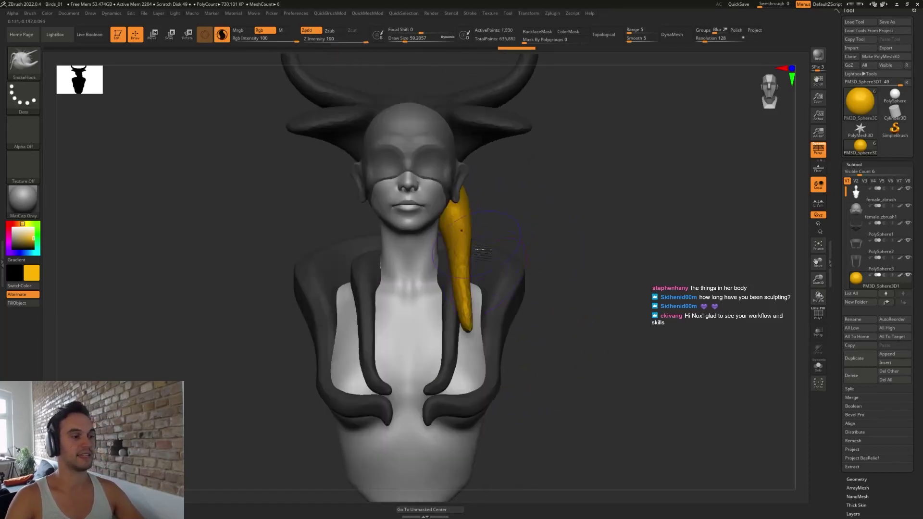
- Bend the amber lock into an S-curve across the collar with Move at a draw size of about 97
{"action": "key", "text": "b"}
{"action": "key", "text": "m"}
{"action": "key", "text": "v"}
{"action": "key", "text": "s"}
{"action": "left_click_drag", "start_coordinate": [472, 254], "coordinate": [454, 287]}
{"action": "left_click_drag", "start_coordinate": [454, 321], "coordinate": [421, 340]}
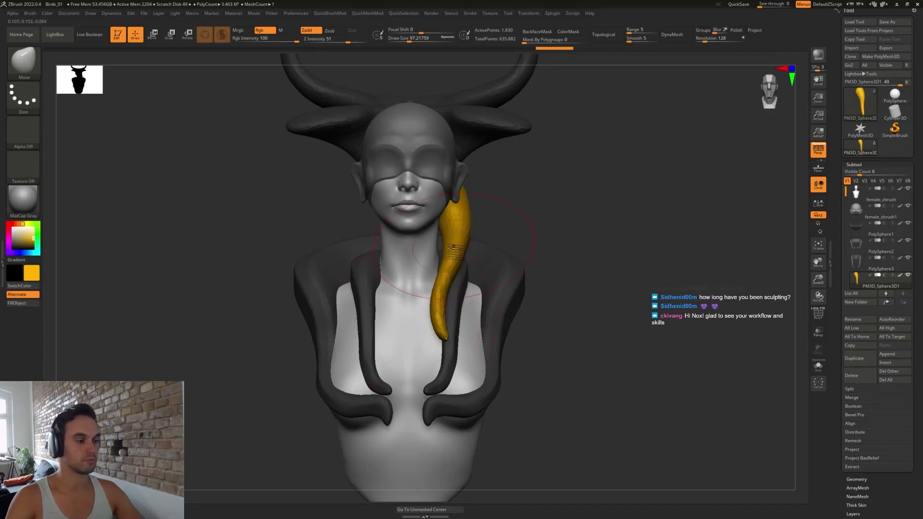
{"action": "mouse_move", "coordinate": [449, 269]}
{"action": "left_mouse_down"}
{"action": "mouse_move", "coordinate": [437, 256]}
{"action": "mouse_move", "coordinate": [446, 241]}
{"action": "left_mouse_up"}
{"action": "left_click_drag", "start_coordinate": [606, 338], "coordinate": [523, 339]}
{"action": "left_click_drag", "start_coordinate": [417, 321], "coordinate": [448, 330]}
{"action": "left_click_drag", "start_coordinate": [553, 375], "coordinate": [637, 377]}
- Refine the lock's curve from several angles with Move at a draw size of about 68 and smooth its surface
{"action": "key", "text": "s"}
{"action": "left_click_drag", "start_coordinate": [409, 280], "coordinate": [392, 294]}
{"action": "left_click_drag", "start_coordinate": [594, 279], "coordinate": [515, 279]}
{"action": "key", "text": "s"}
{"action": "mouse_move", "coordinate": [396, 273]}
{"action": "left_mouse_down"}
{"action": "mouse_move", "coordinate": [384, 273]}
{"action": "mouse_move", "coordinate": [396, 273]}
{"action": "mouse_move", "coordinate": [385, 284]}
{"action": "left_mouse_up"}
{"action": "key", "text": "s"}
{"action": "left_click_drag", "start_coordinate": [499, 259], "coordinate": [437, 258], "text": "shift"}
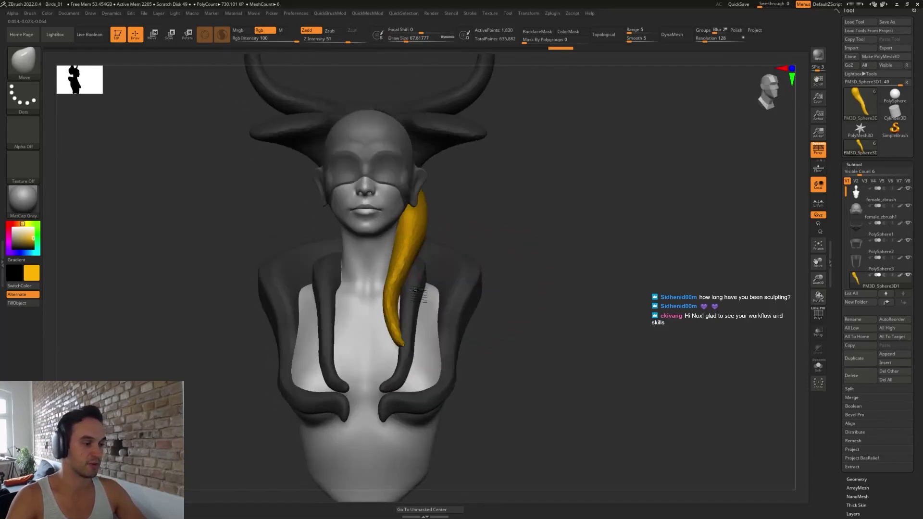
{"action": "left_click_drag", "start_coordinate": [533, 224], "coordinate": [482, 225], "text": "shift"}
{"action": "mouse_move", "coordinate": [519, 201]}
{"action": "left_mouse_down"}
{"action": "mouse_move", "coordinate": [486, 198]}
{"action": "mouse_move", "coordinate": [535, 191]}
{"action": "mouse_move", "coordinate": [546, 204]}
{"action": "left_mouse_up"}
{"action": "key", "text": "s"}
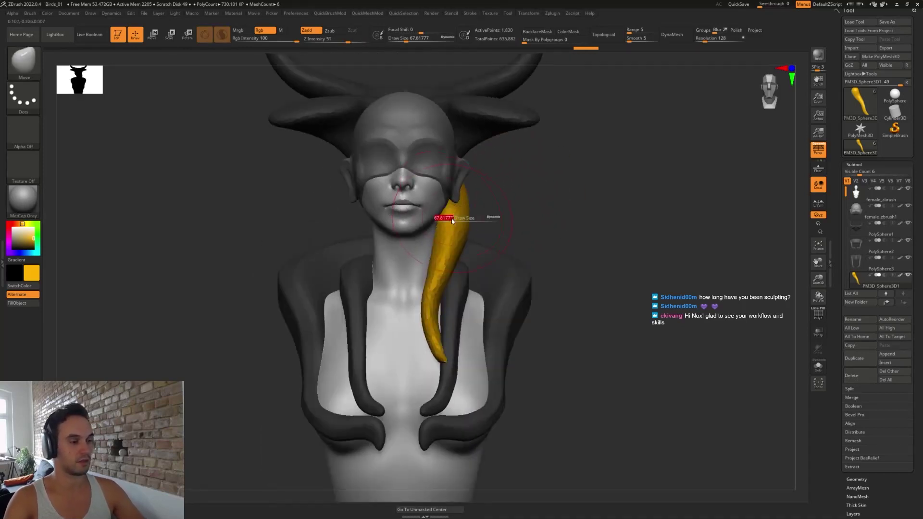
{"action": "mouse_move", "coordinate": [448, 217]}
{"action": "left_mouse_down"}
{"action": "mouse_move", "coordinate": [437, 293]}
{"action": "mouse_move", "coordinate": [442, 351]}
{"action": "mouse_move", "coordinate": [434, 326]}
{"action": "left_mouse_up"}
- Try grooves along the lock with DamStandard at a draw size of about 18, isolate the lock and undo the trial strokes
{"action": "key", "text": "s"}
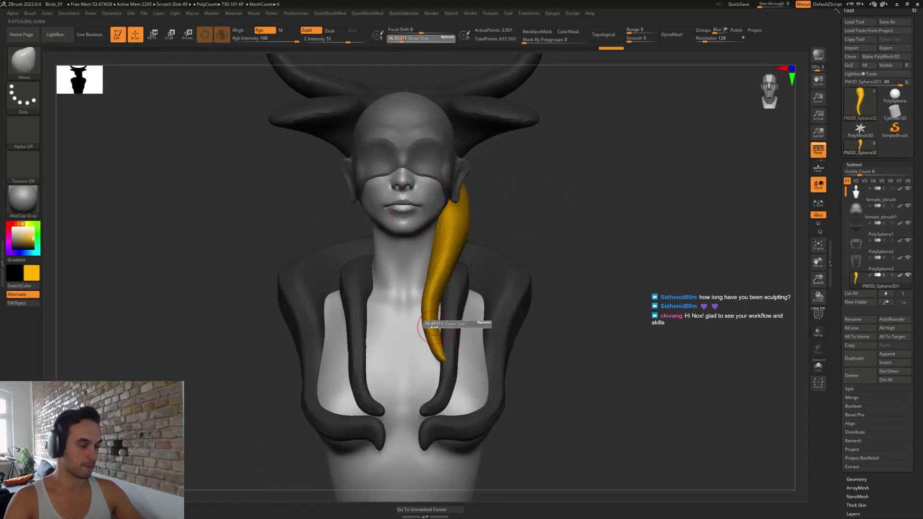
{"action": "key", "text": "b"}
{"action": "key", "text": "t"}
{"action": "key", "text": "d"}
{"action": "key", "text": "b"}
{"action": "key", "text": "d"}
{"action": "key", "text": "s"}
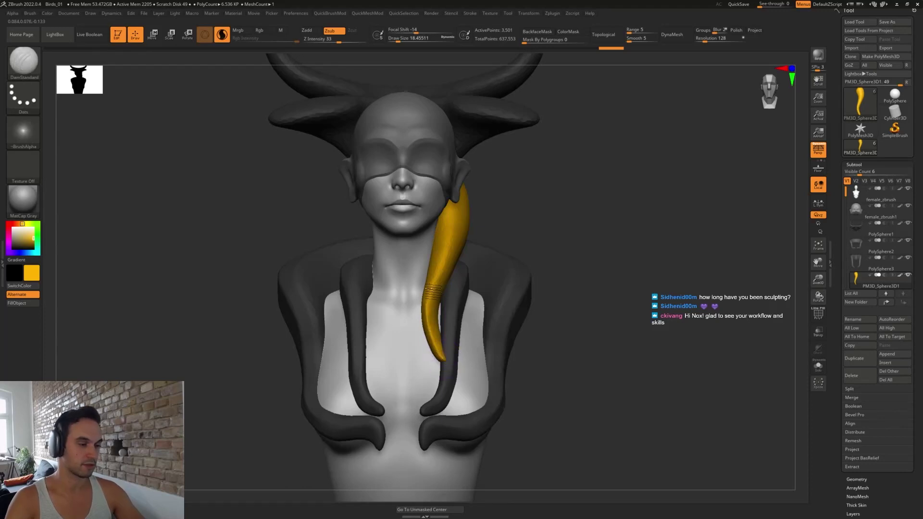
{"action": "left_click_drag", "start_coordinate": [522, 226], "coordinate": [447, 339]}
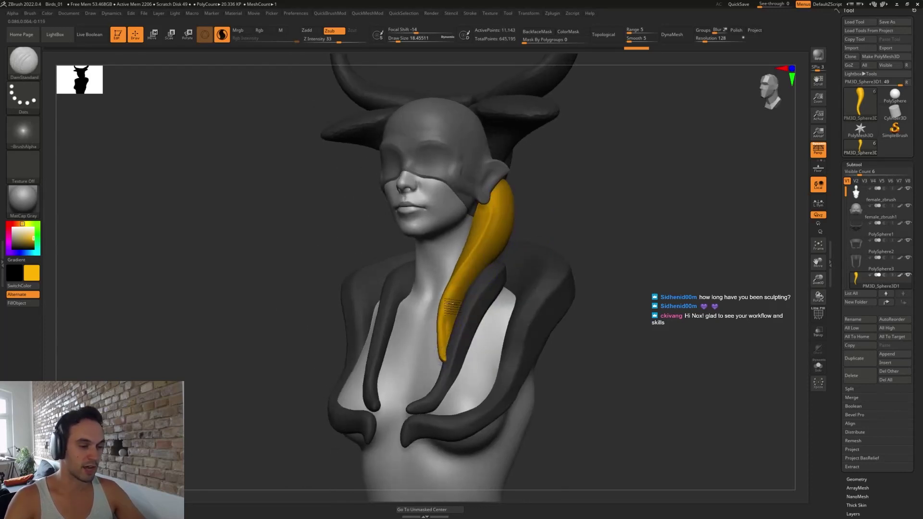
{"action": "left_click_drag", "start_coordinate": [500, 239], "coordinate": [503, 184]}
{"action": "key", "text": "ctrl+z"}
{"action": "left_click", "coordinate": [818, 366]}
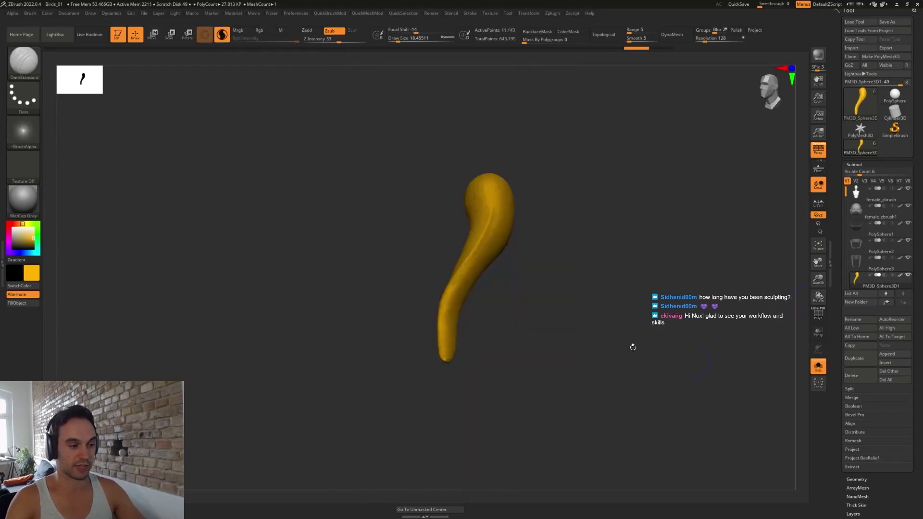
{"action": "key", "text": "ctrl+z"}
{"action": "key", "text": "ctrl+z"}
- Carve flowing lengthwise grooves around the isolated lock with DamStandard and show all subtools again
{"action": "mouse_move", "coordinate": [515, 331]}
{"action": "left_mouse_down"}
{"action": "mouse_move", "coordinate": [442, 356]}
{"action": "mouse_move", "coordinate": [495, 101]}
{"action": "left_mouse_up"}
{"action": "left_click_drag", "start_coordinate": [526, 108], "coordinate": [527, 163]}
{"action": "left_click_drag", "start_coordinate": [555, 128], "coordinate": [449, 343]}
{"action": "mouse_move", "coordinate": [447, 383]}
{"action": "left_mouse_down"}
{"action": "mouse_move", "coordinate": [590, 322]}
{"action": "mouse_move", "coordinate": [595, 310]}
{"action": "left_mouse_up"}
{"action": "left_click_drag", "start_coordinate": [520, 115], "coordinate": [528, 304]}
{"action": "left_click", "coordinate": [818, 367]}
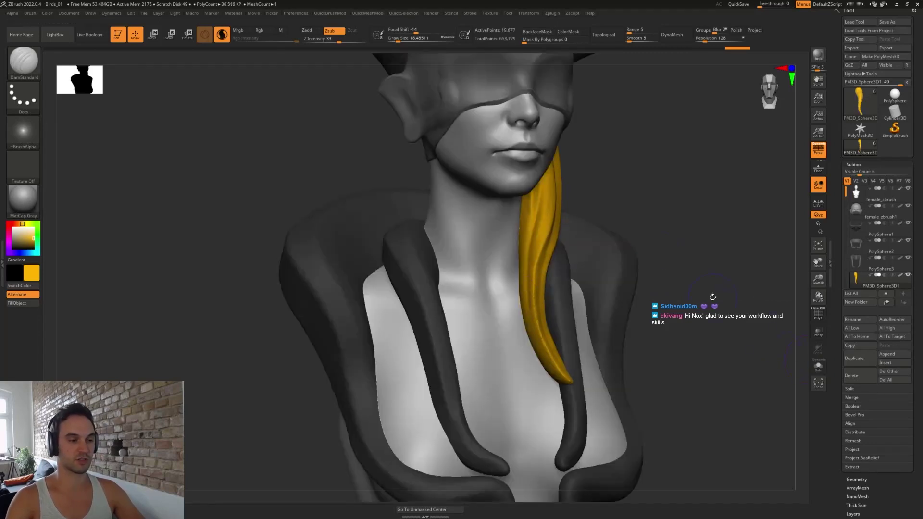
{"action": "left_click_drag", "start_coordinate": [621, 345], "coordinate": [624, 342], "text": "alt"}
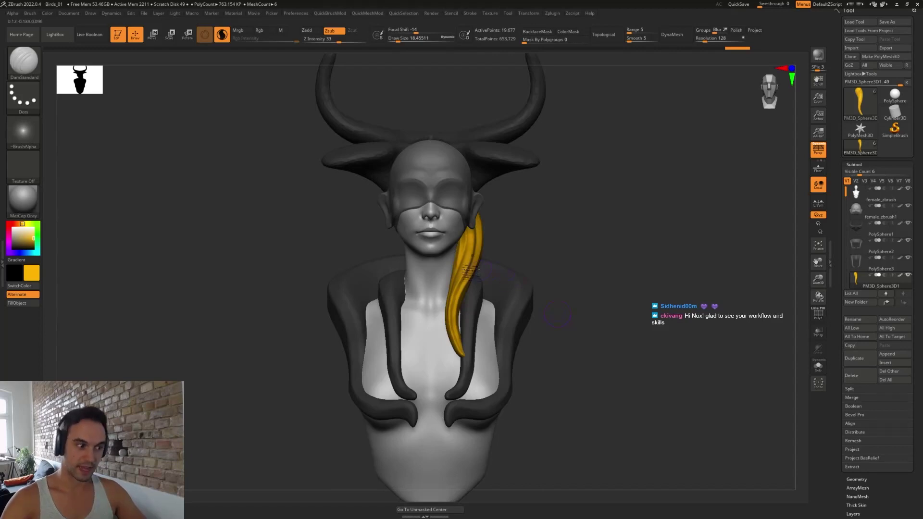
- Bend the lower half and tip of the amber lock towards the chest centre with Move at draw sizes of about 62 to 140
{"action": "key", "text": "b"}
{"action": "key", "text": "m"}
{"action": "key", "text": "v"}
{"action": "key", "text": "s"}
{"action": "left_click_drag", "start_coordinate": [523, 253], "coordinate": [530, 253]}
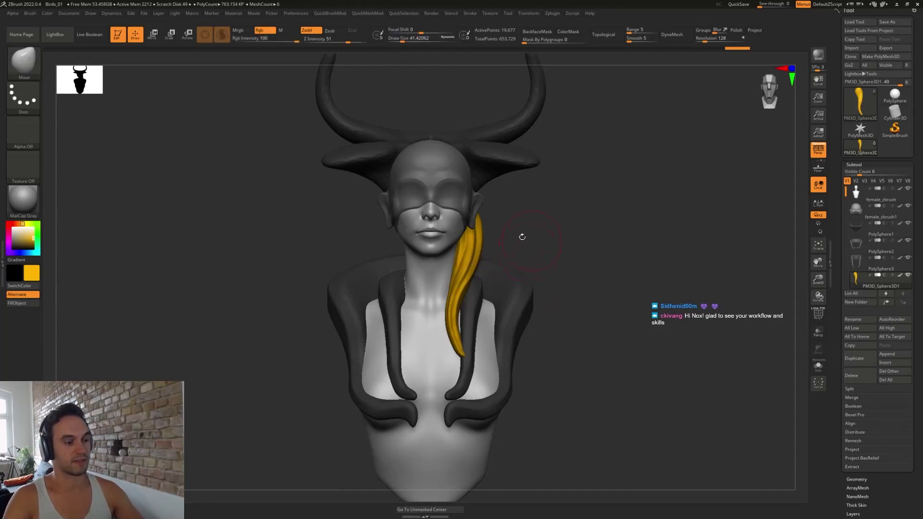
{"action": "key", "text": "s"}
{"action": "left_click_drag", "start_coordinate": [489, 282], "coordinate": [490, 282]}
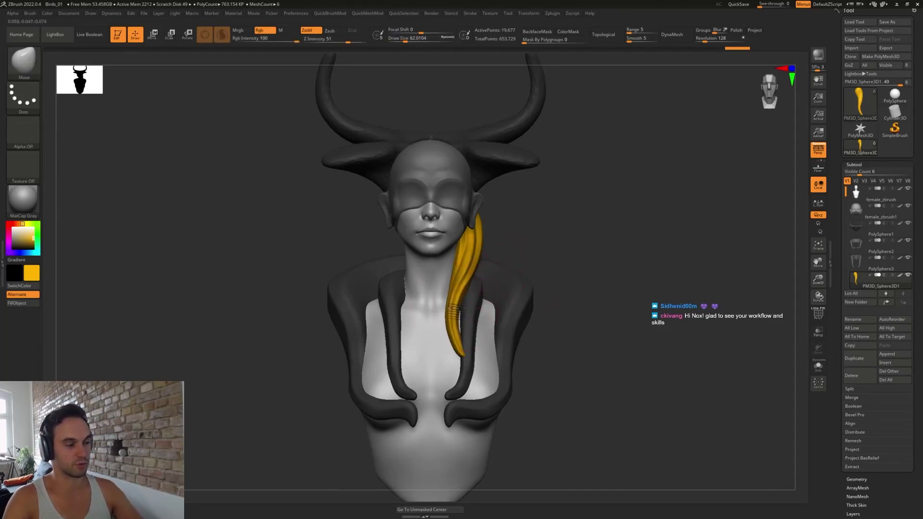
{"action": "left_click_drag", "start_coordinate": [455, 308], "coordinate": [452, 328]}
{"action": "key", "text": "]"}
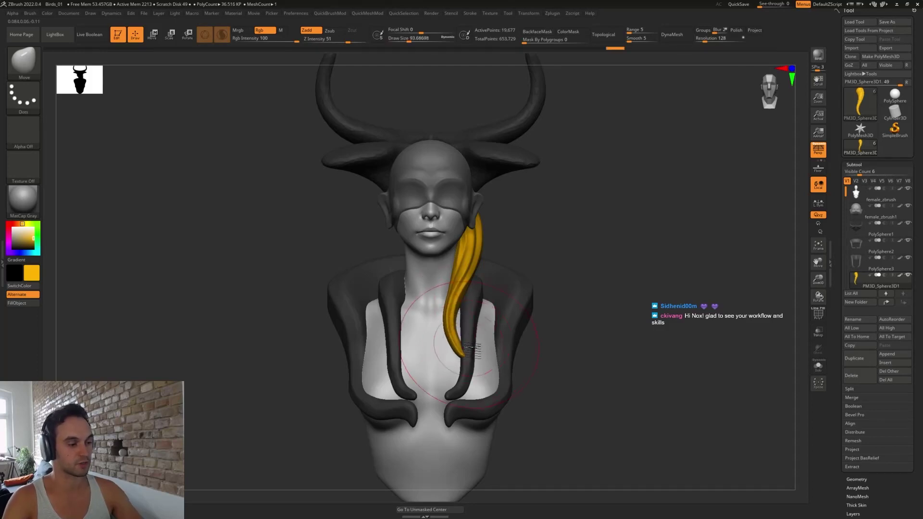
{"action": "key", "text": "]"}
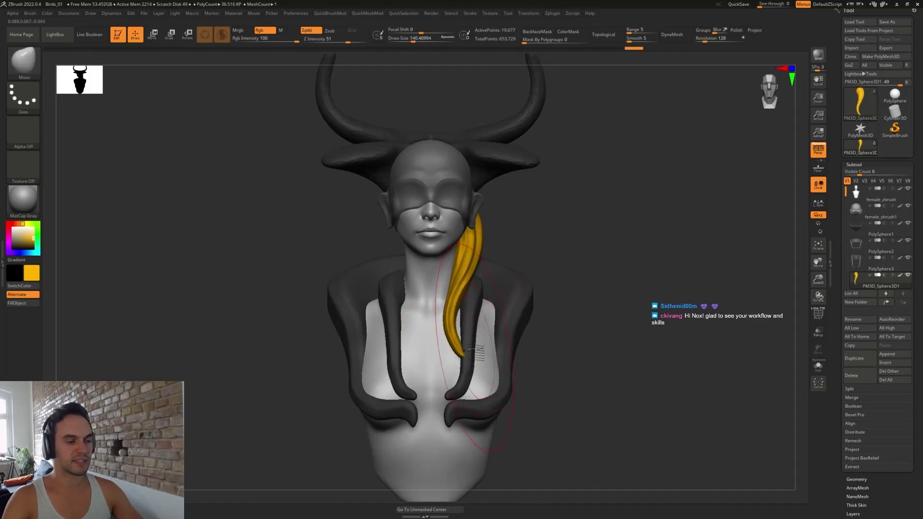
{"action": "mouse_move", "coordinate": [461, 348]}
{"action": "left_mouse_down"}
{"action": "mouse_move", "coordinate": [457, 356]}
{"action": "mouse_move", "coordinate": [449, 338]}
{"action": "left_mouse_up"}
- Adjust the amber lock's hang from the front and side with Move at draw sizes of about 101 and 68
{"action": "key", "text": "s"}
{"action": "mouse_move", "coordinate": [473, 270]}
{"action": "left_mouse_down"}
{"action": "mouse_move", "coordinate": [482, 258]}
{"action": "mouse_move", "coordinate": [452, 255]}
{"action": "mouse_move", "coordinate": [480, 246]}
{"action": "left_mouse_up"}
{"action": "right_click_drag", "start_coordinate": [484, 253], "coordinate": [385, 258]}
{"action": "left_click_drag", "start_coordinate": [500, 246], "coordinate": [498, 244]}
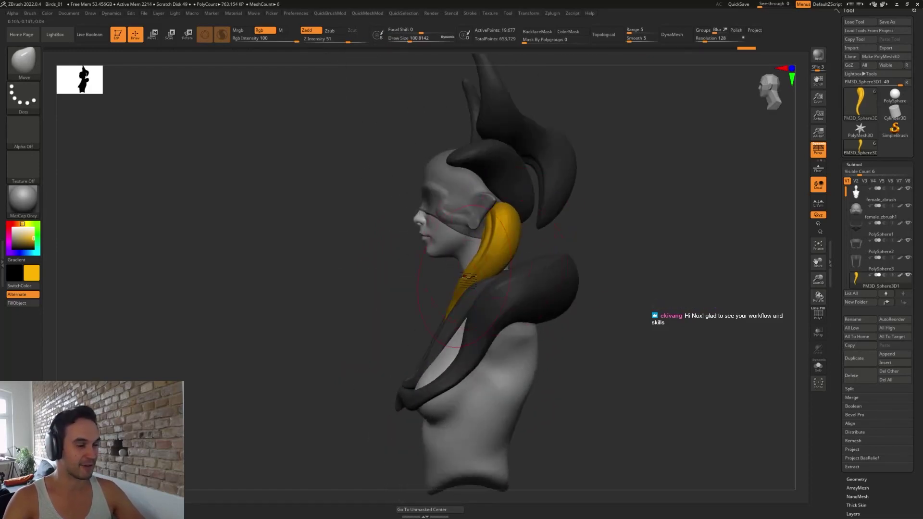
{"action": "key", "text": "bracketleft"}
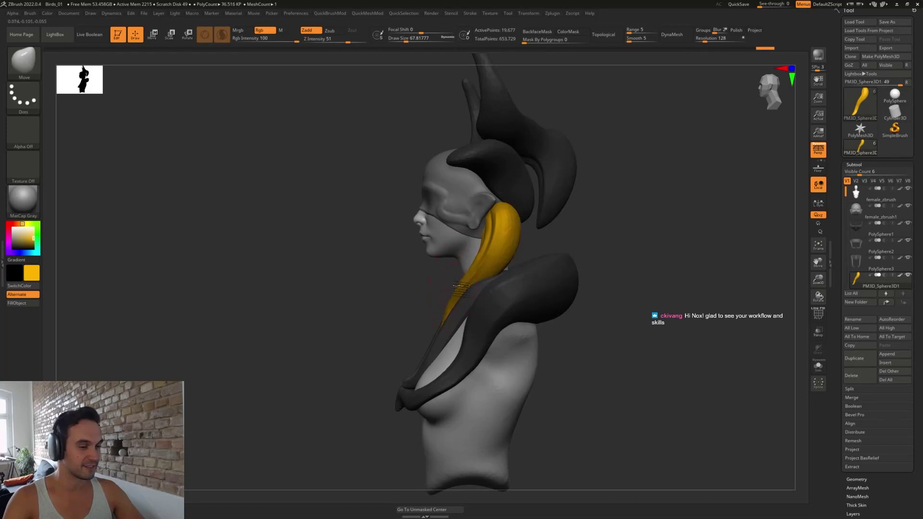
{"action": "right_click_drag", "start_coordinate": [449, 299], "coordinate": [518, 260]}
- Duplicate the amber lock as a new subtool and mirror the copy to the other side of the head
{"action": "key", "text": "w"}
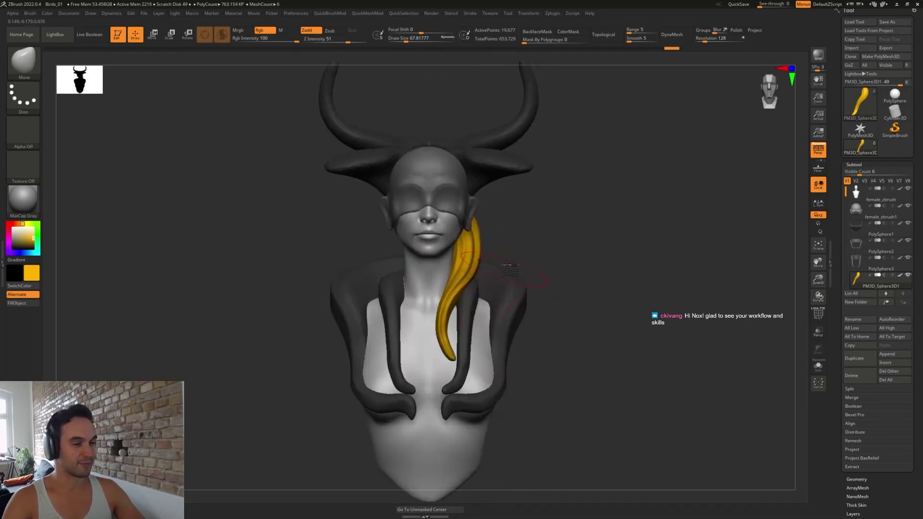
{"action": "right_click_drag", "start_coordinate": [574, 278], "coordinate": [603, 322], "text": "alt"}
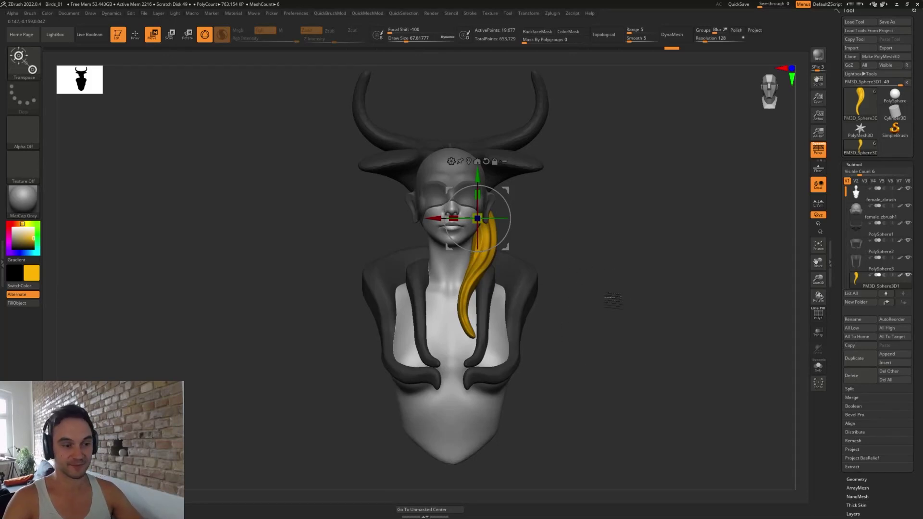
{"action": "left_click_drag", "start_coordinate": [613, 301], "coordinate": [597, 296], "text": "alt"}
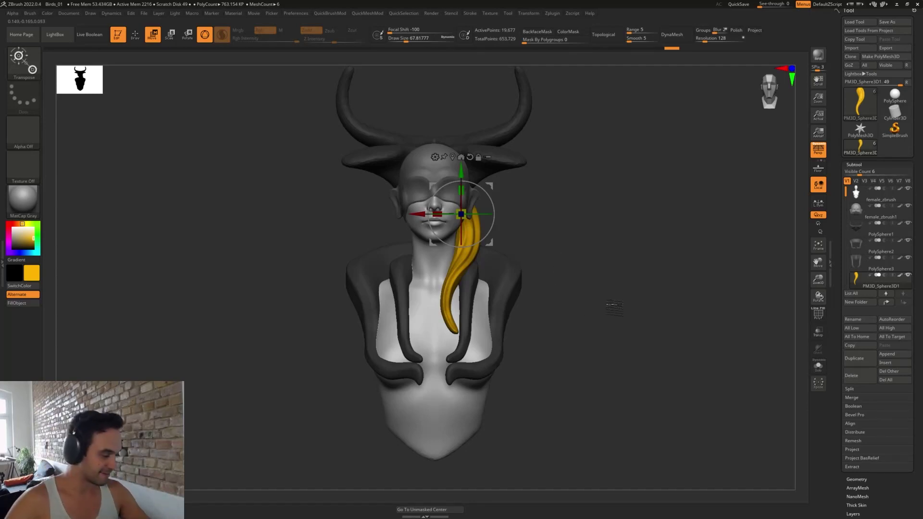
{"action": "left_click_drag", "start_coordinate": [546, 288], "coordinate": [572, 281], "text": "alt"}
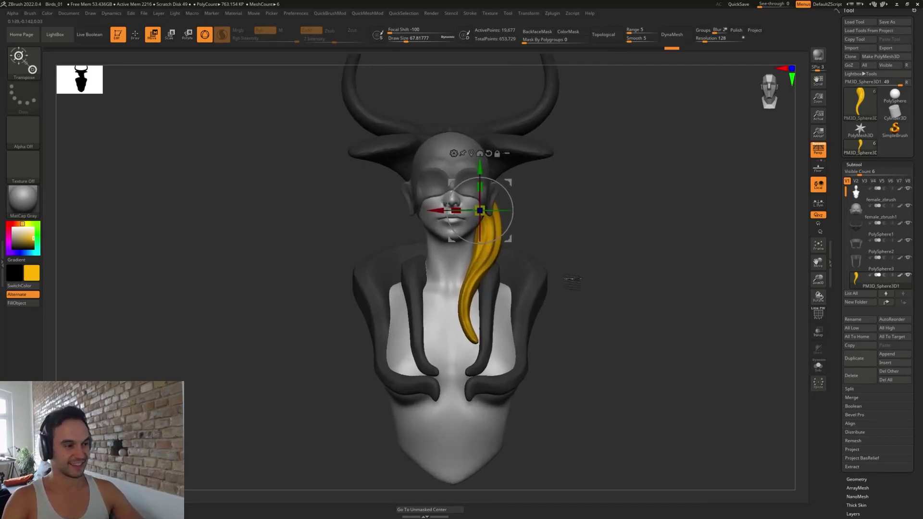
{"action": "left_click_drag", "start_coordinate": [612, 221], "coordinate": [563, 210], "text": "shift"}
{"action": "left_click_drag", "start_coordinate": [619, 210], "coordinate": [564, 219]}
{"action": "left_click", "coordinate": [858, 358]}
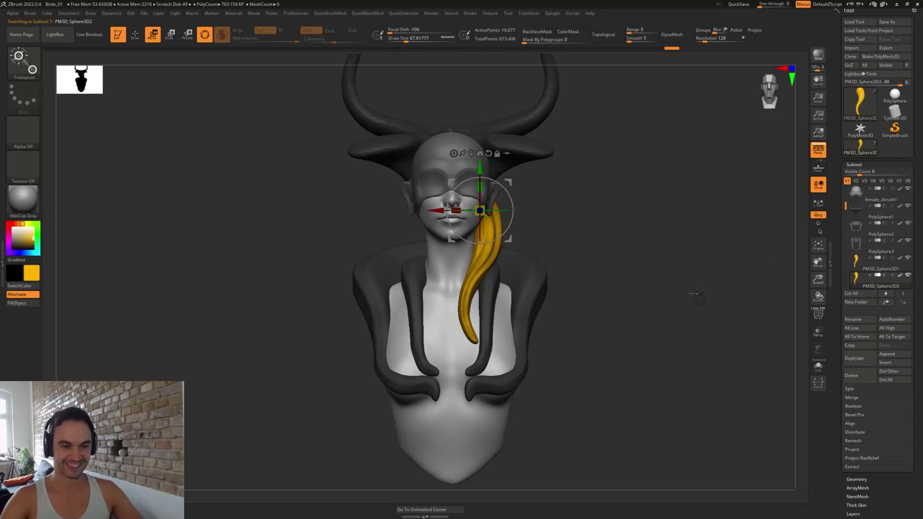
{"action": "key", "text": "2"}
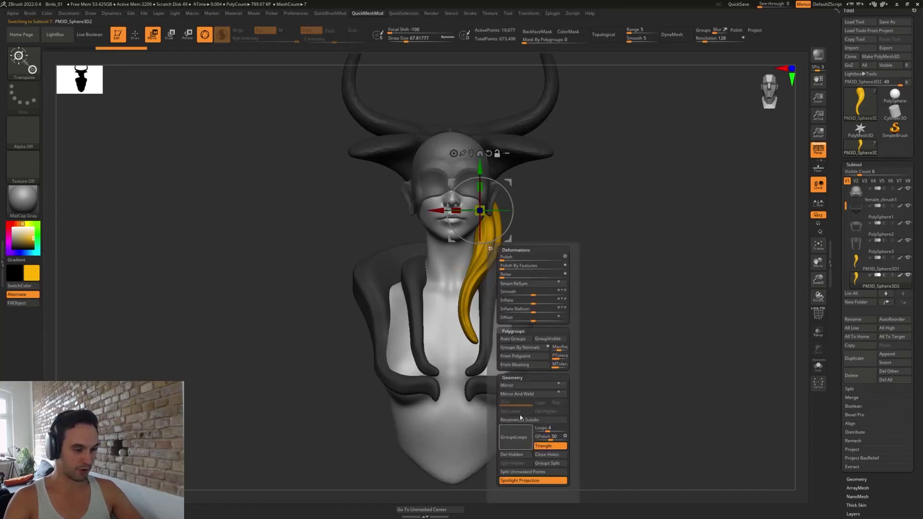
{"action": "left_click", "coordinate": [506, 385]}
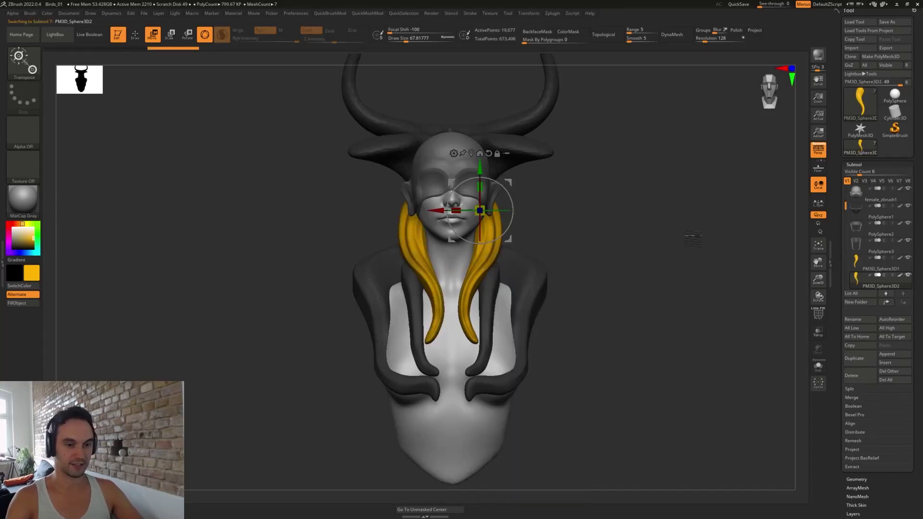
{"action": "left_click", "coordinate": [471, 154]}
- Raise and widen the mirrored lock and shorten its lower end with Move at a draw size of about 116
{"action": "key", "text": "q"}
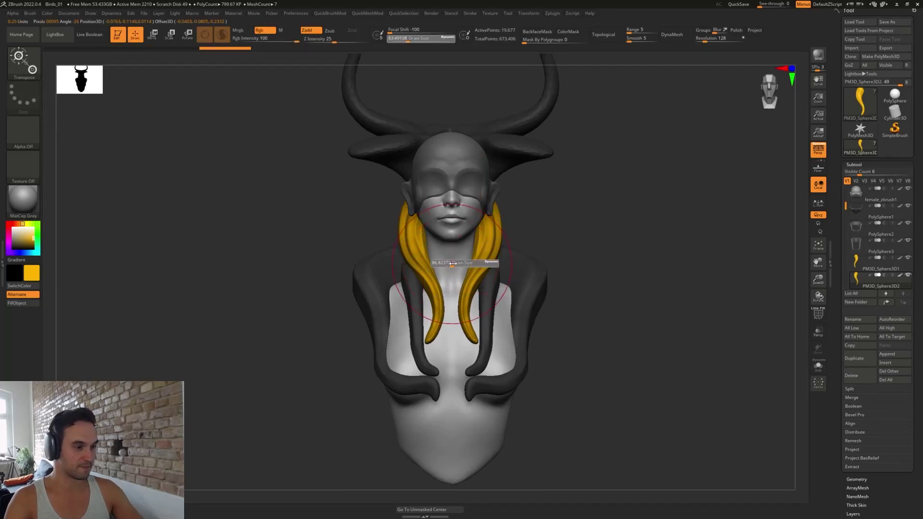
{"action": "mouse_move", "coordinate": [399, 187]}
{"action": "left_mouse_down"}
{"action": "mouse_move", "coordinate": [386, 184]}
{"action": "mouse_move", "coordinate": [410, 193]}
{"action": "mouse_move", "coordinate": [405, 210]}
{"action": "left_mouse_up"}
{"action": "left_click_drag", "start_coordinate": [409, 260], "coordinate": [412, 258]}
{"action": "left_click_drag", "start_coordinate": [432, 333], "coordinate": [433, 316]}
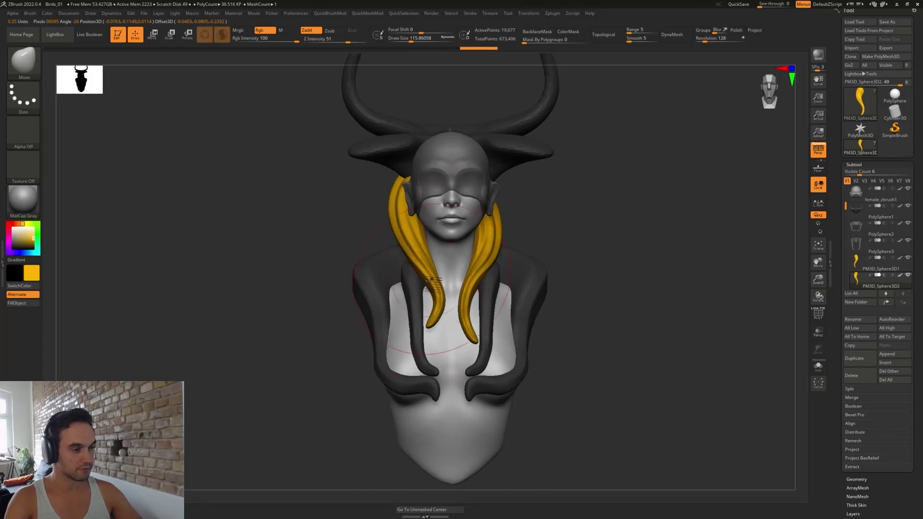
{"action": "left_click_drag", "start_coordinate": [403, 249], "coordinate": [418, 237]}
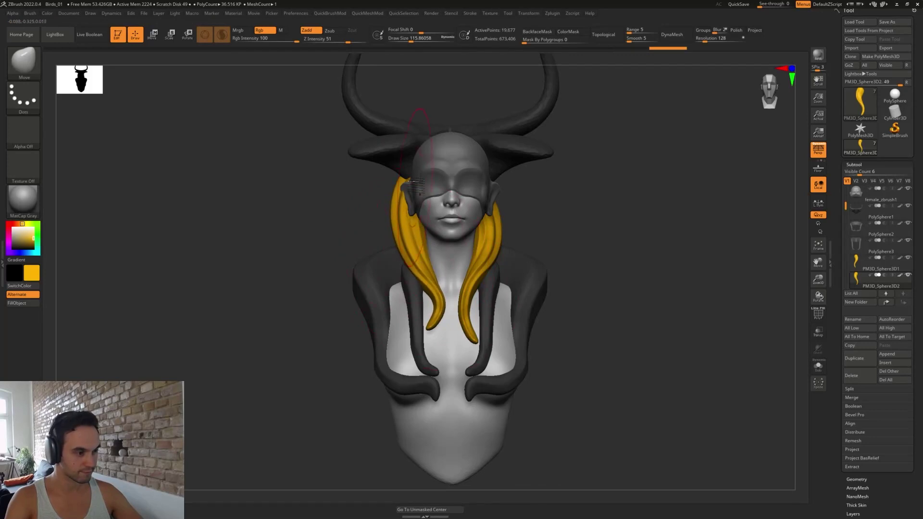
{"action": "left_click_drag", "start_coordinate": [429, 192], "coordinate": [422, 262]}
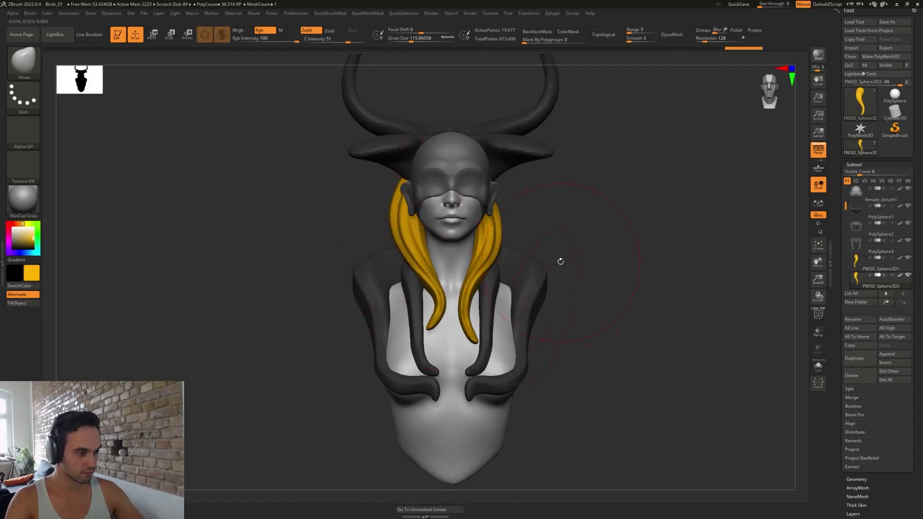
- Curl the mirrored lock's lower end and tip from several angles with Move at draw sizes of about 41 and 31
{"action": "mouse_move", "coordinate": [560, 261]}
{"action": "left_mouse_down"}
{"action": "mouse_move", "coordinate": [495, 303]}
{"action": "mouse_move", "coordinate": [510, 313]}
{"action": "mouse_move", "coordinate": [519, 307]}
{"action": "mouse_move", "coordinate": [491, 274]}
{"action": "mouse_move", "coordinate": [468, 311]}
{"action": "mouse_move", "coordinate": [436, 315]}
{"action": "left_mouse_up"}
{"action": "key", "text": "s"}
{"action": "key", "text": "s"}
{"action": "left_click_drag", "start_coordinate": [533, 290], "coordinate": [454, 319]}
{"action": "key", "text": "s"}
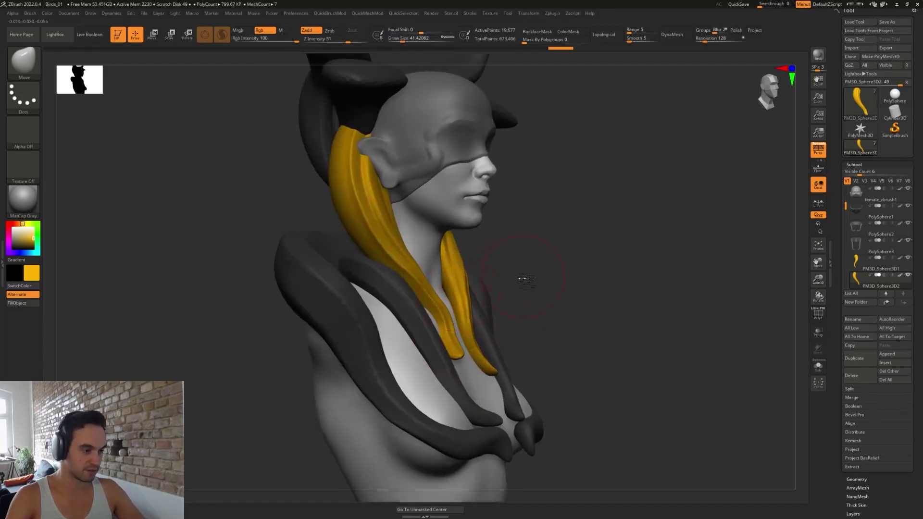
{"action": "left_click_drag", "start_coordinate": [527, 281], "coordinate": [439, 290]}
{"action": "key", "text": "s"}
{"action": "key", "text": "s"}
{"action": "left_click", "coordinate": [454, 346]}
{"action": "left_click_drag", "start_coordinate": [461, 356], "coordinate": [457, 356]}
{"action": "left_click_drag", "start_coordinate": [548, 327], "coordinate": [498, 326]}
{"action": "left_click_drag", "start_coordinate": [469, 359], "coordinate": [457, 360]}
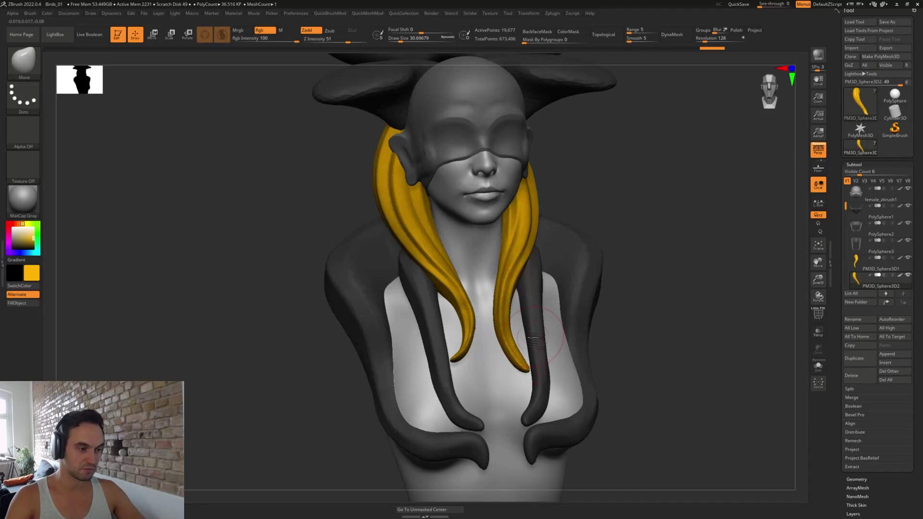
- Select the original lock and curve its tip with Move, finishing at a draw size of about 49
{"action": "left_click", "coordinate": [505, 332], "text": "alt"}
{"action": "right_click_drag", "start_coordinate": [548, 331], "coordinate": [526, 331]}
{"action": "mouse_move", "coordinate": [514, 353]}
{"action": "left_mouse_down"}
{"action": "mouse_move", "coordinate": [526, 367]}
{"action": "mouse_move", "coordinate": [507, 339]}
{"action": "mouse_move", "coordinate": [502, 345]}
{"action": "left_mouse_up"}
{"action": "key", "text": "s"}
{"action": "key", "text": "s"}
{"action": "mouse_move", "coordinate": [507, 352]}
{"action": "left_mouse_down"}
{"action": "mouse_move", "coordinate": [494, 329]}
{"action": "mouse_move", "coordinate": [490, 335]}
{"action": "left_mouse_up"}
{"action": "key", "text": "s"}
{"action": "left_click_drag", "start_coordinate": [508, 342], "coordinate": [513, 336]}
{"action": "key", "text": "s"}
{"action": "left_click_drag", "start_coordinate": [500, 326], "coordinate": [498, 324]}
- Duplicate the original lock within its own subtool with the transform gizmo, keeping the existing lock masked
{"action": "mouse_move", "coordinate": [659, 377]}
{"action": "left_mouse_down", "text": "alt"}
{"action": "mouse_move", "coordinate": [659, 354]}
{"action": "mouse_move", "coordinate": [638, 319]}
{"action": "mouse_move", "coordinate": [603, 319]}
{"action": "left_mouse_up", "text": "alt"}
{"action": "key", "text": "w"}
{"action": "left_click_drag", "start_coordinate": [570, 272], "coordinate": [596, 311]}
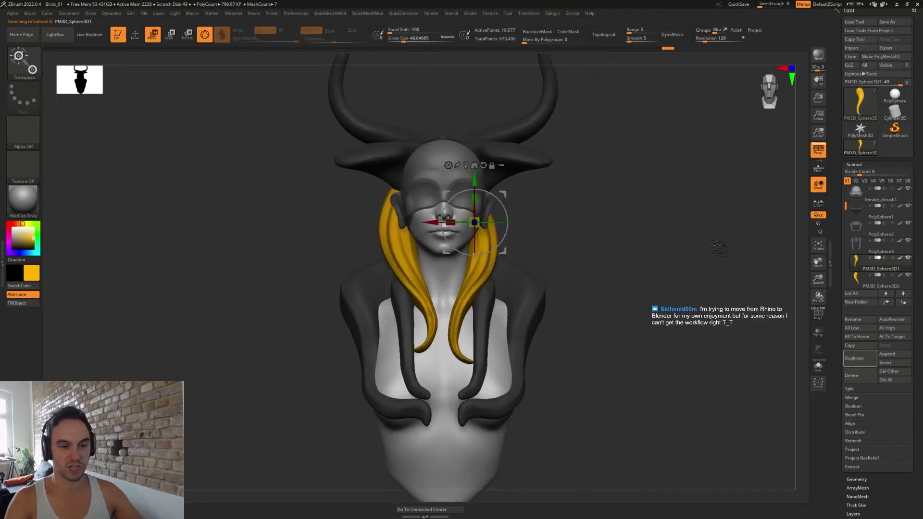
{"action": "left_click", "coordinate": [489, 265], "text": "alt"}
{"action": "key", "text": "q"}
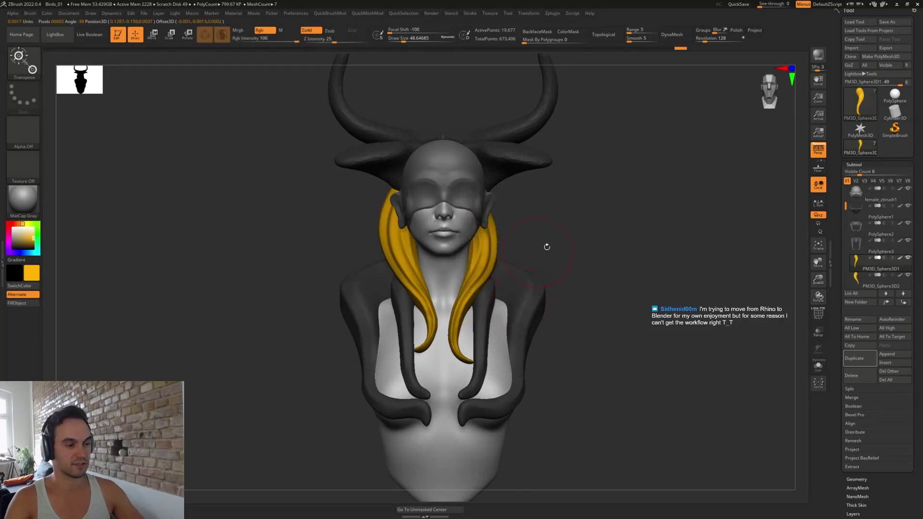
{"action": "mouse_move", "coordinate": [634, 245]}
{"action": "left_mouse_down"}
{"action": "mouse_move", "coordinate": [570, 239]}
{"action": "mouse_move", "coordinate": [581, 238]}
{"action": "left_mouse_up"}
{"action": "key", "text": "w"}
{"action": "mouse_move", "coordinate": [518, 237]}
{"action": "left_mouse_down", "text": "ctrl"}
{"action": "mouse_move", "coordinate": [545, 230]}
{"action": "mouse_move", "coordinate": [542, 257]}
{"action": "mouse_move", "coordinate": [550, 240]}
{"action": "mouse_move", "coordinate": [600, 261]}
{"action": "mouse_move", "coordinate": [586, 279]}
{"action": "mouse_move", "coordinate": [537, 269]}
{"action": "mouse_move", "coordinate": [523, 293]}
{"action": "mouse_move", "coordinate": [547, 287]}
{"action": "mouse_move", "coordinate": [561, 297]}
{"action": "mouse_move", "coordinate": [524, 299]}
{"action": "left_mouse_up", "text": "ctrl"}
{"action": "key", "text": "q"}
- Pull the copied strand outward beside the masked lock and bend its lower part with Move at draw sizes of about 192 and 149
{"action": "left_click_drag", "start_coordinate": [563, 218], "coordinate": [595, 201]}
{"action": "mouse_move", "coordinate": [635, 244]}
{"action": "left_mouse_down"}
{"action": "mouse_move", "coordinate": [616, 236]}
{"action": "mouse_move", "coordinate": [663, 262]}
{"action": "mouse_move", "coordinate": [743, 266]}
{"action": "left_mouse_up"}
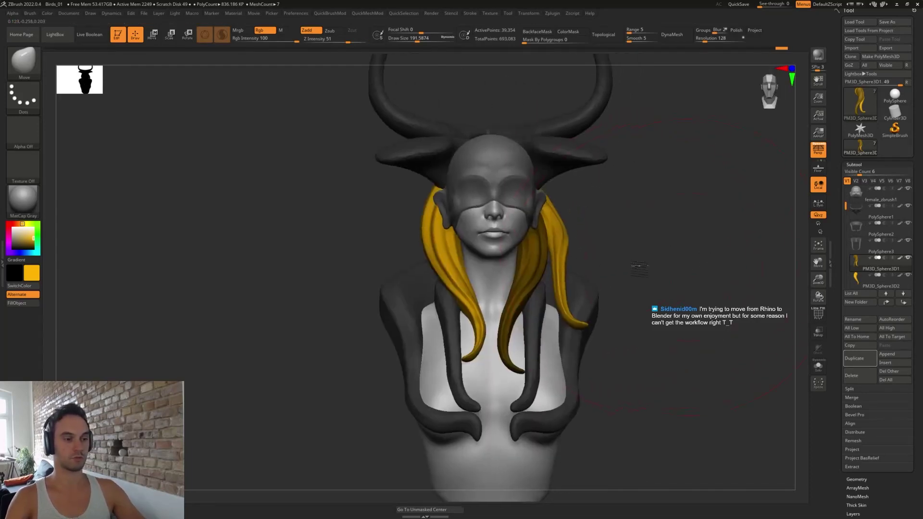
{"action": "left_click_drag", "start_coordinate": [637, 269], "coordinate": [627, 271]}
{"action": "mouse_move", "coordinate": [555, 287]}
{"action": "left_mouse_down"}
{"action": "mouse_move", "coordinate": [544, 294]}
{"action": "mouse_move", "coordinate": [559, 307]}
{"action": "mouse_move", "coordinate": [555, 279]}
{"action": "mouse_move", "coordinate": [547, 287]}
{"action": "left_mouse_up"}
{"action": "key", "text": "s"}
{"action": "key", "text": "ctrl+z"}
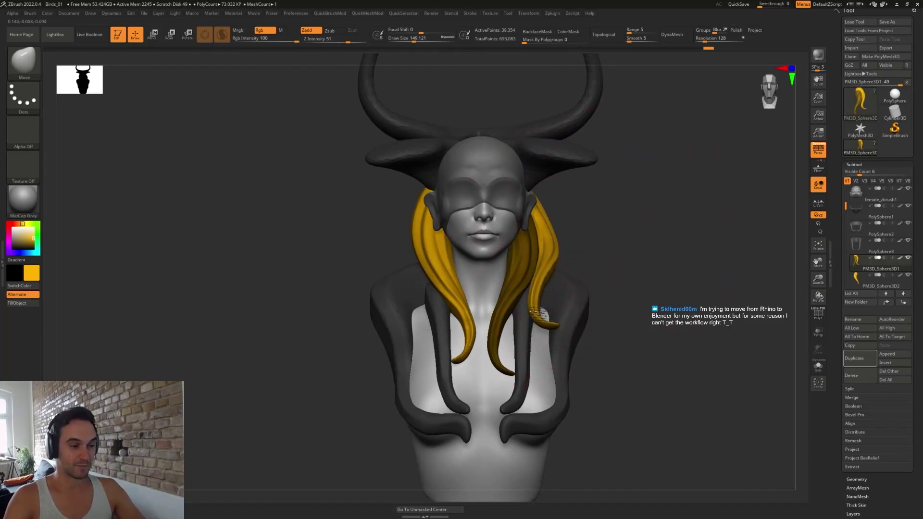
{"action": "left_click_drag", "start_coordinate": [537, 312], "coordinate": [532, 322]}
- Fit the copied strand behind the ear and over the collar in side view with Move, starting at a draw size of about 140
{"action": "left_click_drag", "start_coordinate": [610, 288], "coordinate": [493, 284]}
{"action": "key", "text": "s"}
{"action": "mouse_move", "coordinate": [568, 309]}
{"action": "left_mouse_down"}
{"action": "mouse_move", "coordinate": [553, 315]}
{"action": "mouse_move", "coordinate": [546, 306]}
{"action": "mouse_move", "coordinate": [570, 304]}
{"action": "mouse_move", "coordinate": [575, 319]}
{"action": "left_mouse_up"}
{"action": "key", "text": "s"}
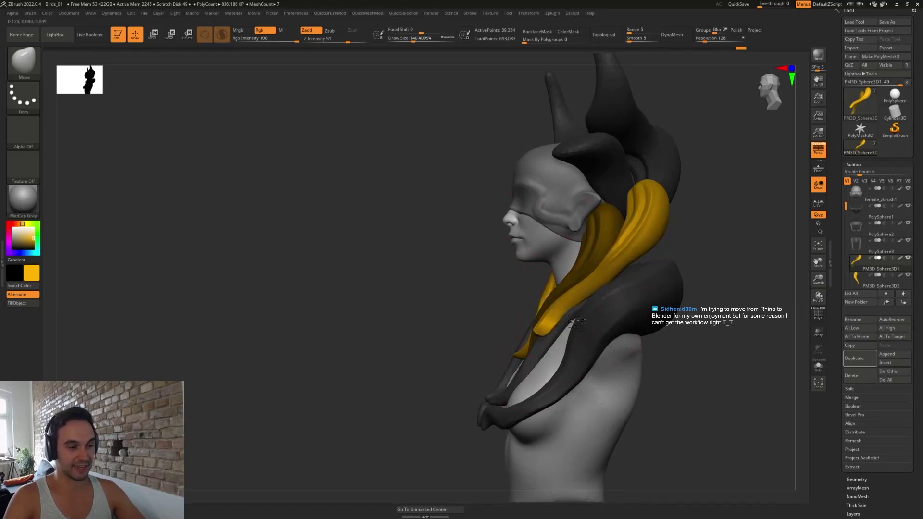
{"action": "key", "text": "s"}
{"action": "left_click_drag", "start_coordinate": [598, 281], "coordinate": [594, 281]}
{"action": "left_click_drag", "start_coordinate": [594, 283], "coordinate": [583, 270]}
{"action": "mouse_move", "coordinate": [624, 244]}
{"action": "left_mouse_down"}
{"action": "mouse_move", "coordinate": [631, 255]}
{"action": "mouse_move", "coordinate": [612, 268]}
{"action": "left_mouse_up"}
{"action": "mouse_move", "coordinate": [658, 210]}
{"action": "left_mouse_down"}
{"action": "mouse_move", "coordinate": [650, 221]}
{"action": "mouse_move", "coordinate": [693, 218]}
{"action": "mouse_move", "coordinate": [685, 250]}
{"action": "mouse_move", "coordinate": [664, 261]}
{"action": "left_mouse_up"}
- Shorten the copied strand by smoothing away its thin, outward-pointing tip at a draw size of 25
{"action": "key", "text": "s"}
{"action": "left_click_drag", "start_coordinate": [644, 315], "coordinate": [641, 313]}
{"action": "key", "text": "s"}
{"action": "left_click_drag", "start_coordinate": [666, 342], "coordinate": [659, 342]}
{"action": "key", "text": "s"}
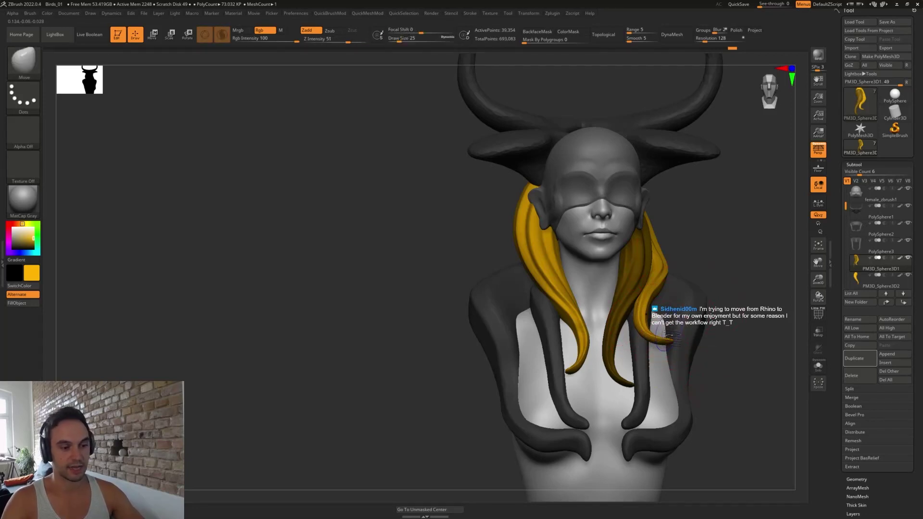
{"action": "key", "text": "shift"}
{"action": "left_click_drag", "start_coordinate": [646, 335], "coordinate": [641, 329], "text": "shift"}
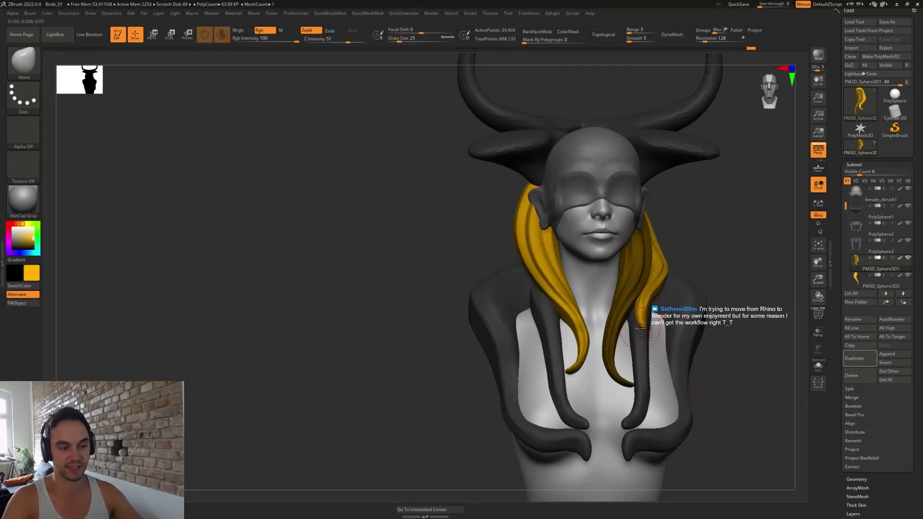
- Sweep the copied strand inward across the original lock with Move at draw sizes of about 51 and 83
{"action": "right_click_drag", "start_coordinate": [622, 343], "coordinate": [644, 339]}
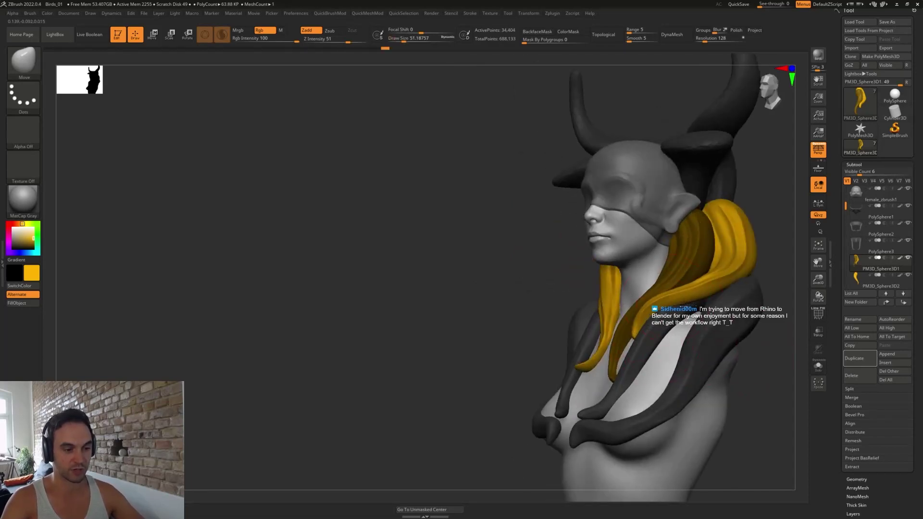
{"action": "left_click_drag", "start_coordinate": [688, 305], "coordinate": [687, 293]}
{"action": "key", "text": "s"}
{"action": "mouse_move", "coordinate": [771, 274]}
{"action": "left_mouse_down"}
{"action": "mouse_move", "coordinate": [748, 280]}
{"action": "mouse_move", "coordinate": [725, 252]}
{"action": "left_mouse_up"}
{"action": "mouse_move", "coordinate": [724, 269]}
{"action": "right_mouse_down"}
{"action": "mouse_move", "coordinate": [745, 298]}
{"action": "mouse_move", "coordinate": [565, 315]}
{"action": "right_mouse_up"}
{"action": "right_click_drag", "start_coordinate": [748, 226], "coordinate": [587, 278], "text": "alt"}
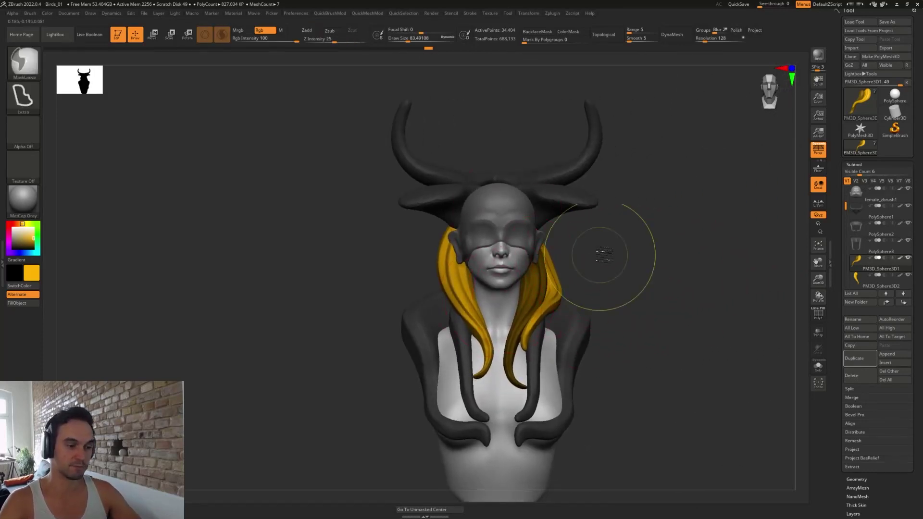
- Carve lengthwise grooves into the lower part of the copied strand with DamStandard at draw sizes of about 20 and 5
{"action": "mouse_move", "coordinate": [600, 258]}
{"action": "left_mouse_down", "text": "ctrl"}
{"action": "mouse_move", "coordinate": [628, 309]}
{"action": "mouse_move", "coordinate": [619, 337]}
{"action": "mouse_move", "coordinate": [573, 330]}
{"action": "left_mouse_up", "text": "ctrl"}
{"action": "key", "text": "s"}
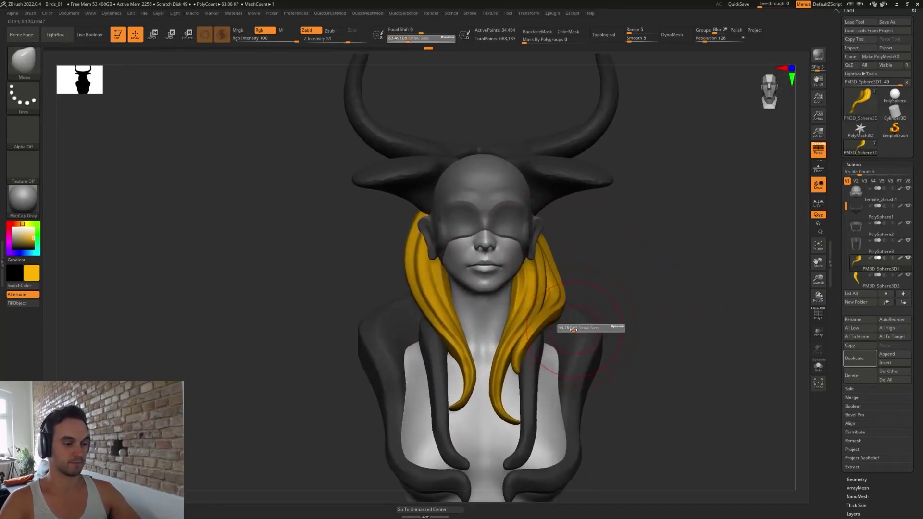
{"action": "mouse_move", "coordinate": [621, 291]}
{"action": "left_mouse_down", "text": "alt"}
{"action": "mouse_move", "coordinate": [635, 319]}
{"action": "mouse_move", "coordinate": [630, 261]}
{"action": "left_mouse_up", "text": "alt"}
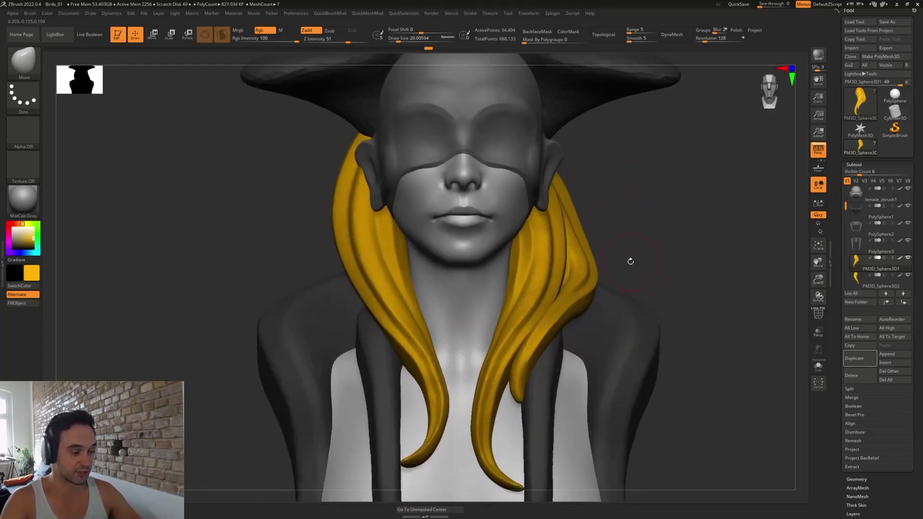
{"action": "key", "text": "b"}
{"action": "key", "text": "d"}
{"action": "key", "text": "s"}
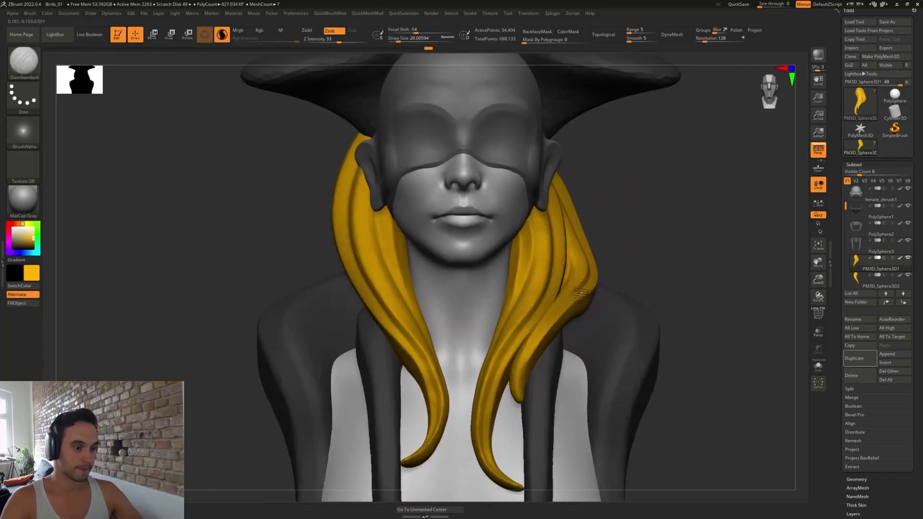
{"action": "left_click_drag", "start_coordinate": [515, 399], "coordinate": [516, 405]}
{"action": "key", "text": "s"}
{"action": "left_click_drag", "start_coordinate": [531, 353], "coordinate": [519, 409]}
{"action": "mouse_move", "coordinate": [507, 368]}
{"action": "left_mouse_down"}
{"action": "mouse_move", "coordinate": [474, 456]}
{"action": "mouse_move", "coordinate": [473, 437]}
{"action": "left_mouse_up"}
{"action": "key", "text": "s"}
{"action": "key", "text": "s"}
{"action": "left_click_drag", "start_coordinate": [492, 397], "coordinate": [490, 397]}
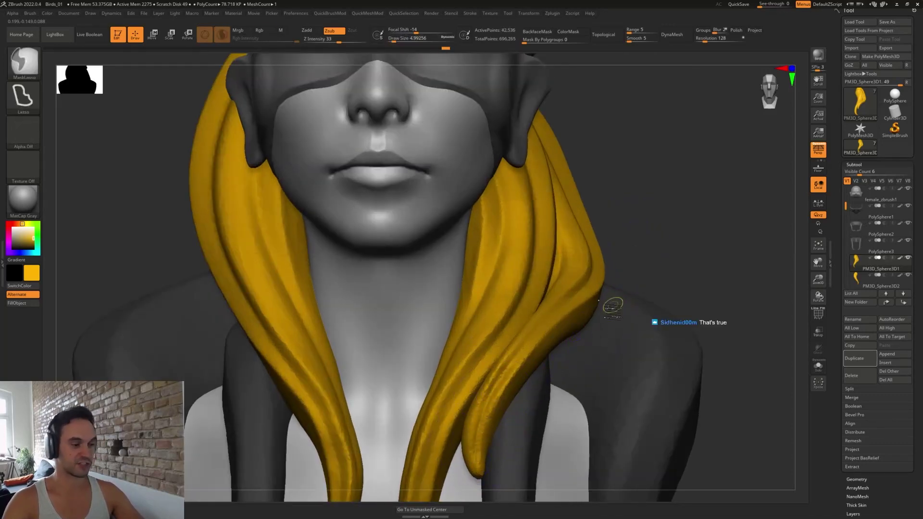
{"action": "left_click_drag", "start_coordinate": [677, 263], "coordinate": [595, 203]}
{"action": "left_click_drag", "start_coordinate": [624, 330], "coordinate": [549, 243], "text": "alt"}
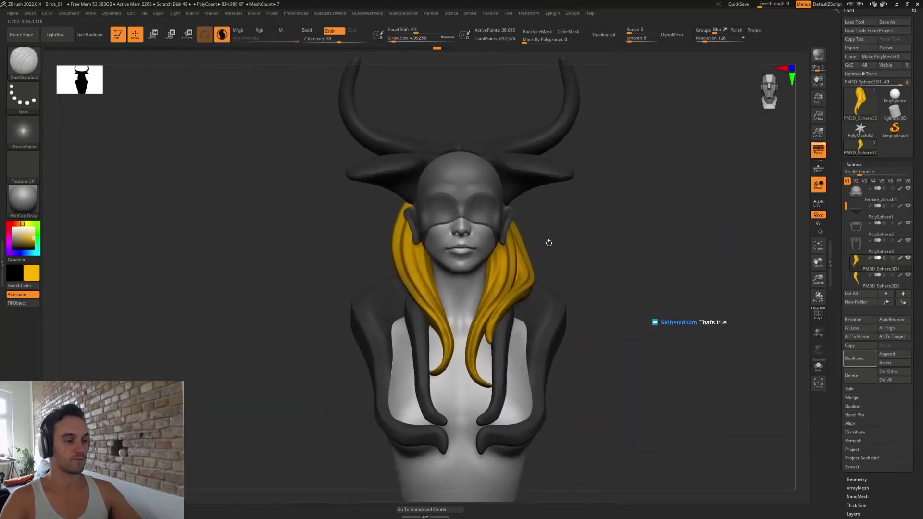
- Make the hair strand on the model's right the active subtool and choose the Move brush
{"action": "left_click", "coordinate": [417, 271], "text": "alt"}
{"action": "key", "text": "b"}
{"action": "key", "text": "m"}
{"action": "key", "text": "v"}
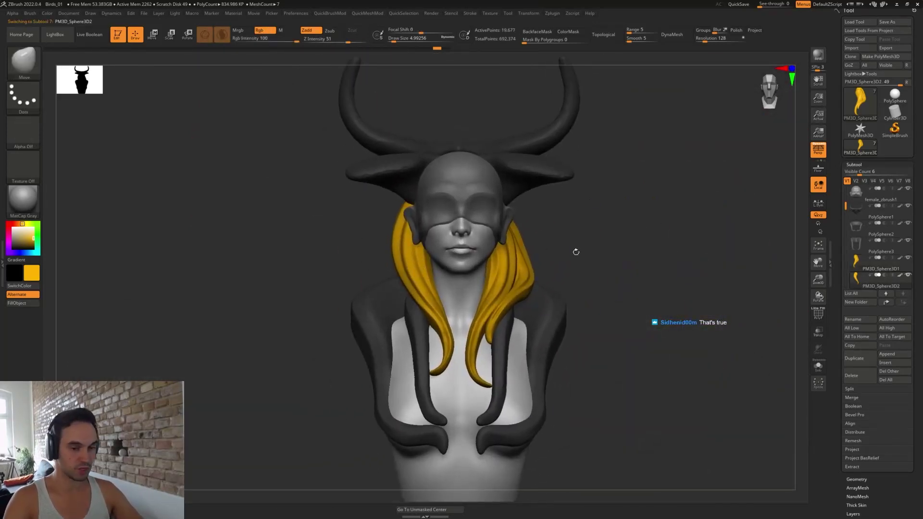
{"action": "key", "text": "w"}
{"action": "mouse_move", "coordinate": [461, 287]}
{"action": "left_mouse_down"}
{"action": "mouse_move", "coordinate": [444, 270]}
{"action": "mouse_move", "coordinate": [458, 284]}
{"action": "mouse_move", "coordinate": [461, 276]}
{"action": "mouse_move", "coordinate": [442, 266]}
{"action": "left_mouse_up"}
{"action": "key", "text": "ctrl+z"}
{"action": "key", "text": "ctrl+z"}
- Duplicate the right hair strand within its subtool and offset the copy toward the back of the head
{"action": "right_click_drag", "start_coordinate": [444, 267], "coordinate": [639, 262]}
{"action": "key", "text": "q"}
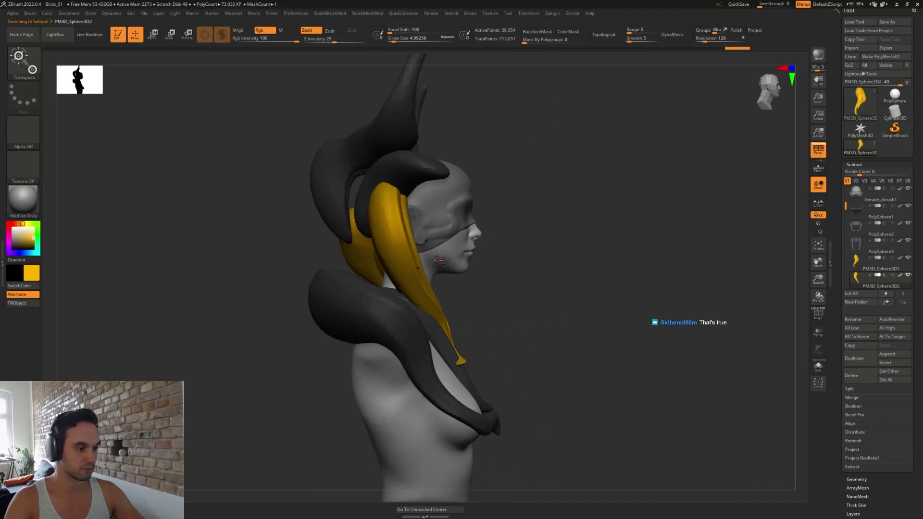
{"action": "key", "text": "w"}
{"action": "mouse_move", "coordinate": [413, 291]}
{"action": "left_mouse_down"}
{"action": "mouse_move", "coordinate": [395, 285]}
{"action": "mouse_move", "coordinate": [451, 266]}
{"action": "left_mouse_up"}
{"action": "key", "text": "q"}
- Reshape the duplicated strand's upper part and lower end with the Move brush so it hangs behind the original strand
{"action": "key", "text": "b"}
{"action": "key", "text": "m"}
{"action": "key", "text": "v"}
{"action": "key", "text": "s"}
{"action": "key", "text": "s"}
{"action": "mouse_move", "coordinate": [394, 226]}
{"action": "left_mouse_down"}
{"action": "mouse_move", "coordinate": [415, 228]}
{"action": "mouse_move", "coordinate": [395, 230]}
{"action": "left_mouse_up"}
{"action": "key", "text": "s"}
{"action": "left_click_drag", "start_coordinate": [424, 302], "coordinate": [417, 303]}
{"action": "mouse_move", "coordinate": [437, 354]}
{"action": "left_mouse_down"}
{"action": "mouse_move", "coordinate": [469, 342]}
{"action": "mouse_move", "coordinate": [423, 332]}
{"action": "mouse_move", "coordinate": [430, 348]}
{"action": "left_mouse_up"}
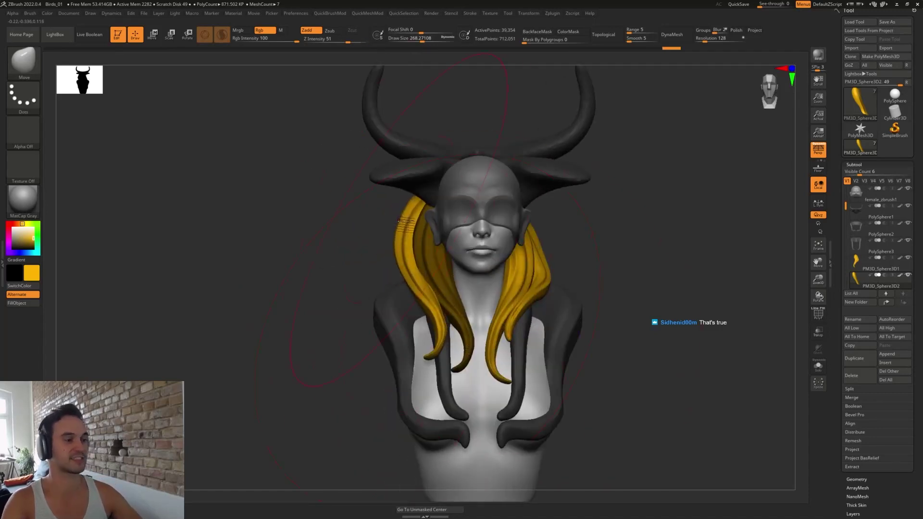
- Adjust the duplicated strand's outer contour at a draw size of about 268 so it sits outside the front strand
{"action": "left_click_drag", "start_coordinate": [406, 223], "coordinate": [402, 226]}
{"action": "left_click_drag", "start_coordinate": [415, 282], "coordinate": [419, 288]}
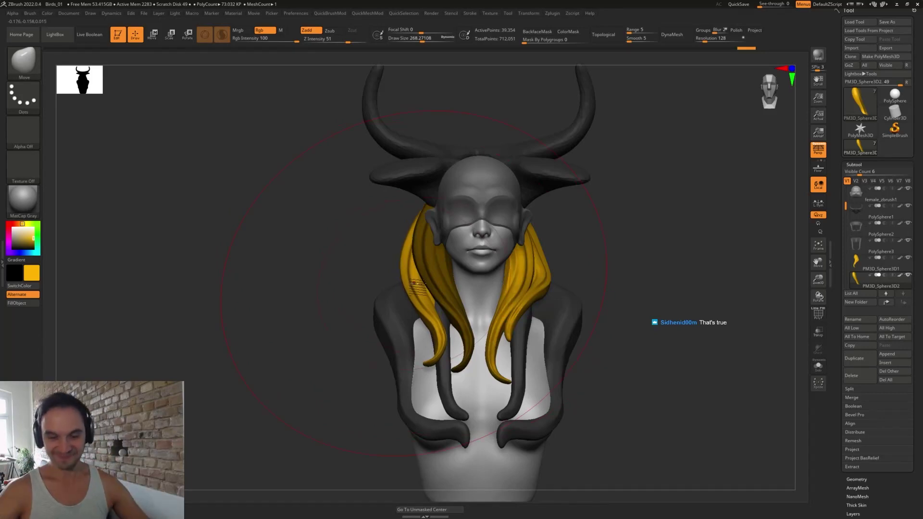
{"action": "left_click_drag", "start_coordinate": [636, 326], "coordinate": [591, 299]}
{"action": "left_click_drag", "start_coordinate": [432, 321], "coordinate": [417, 319]}
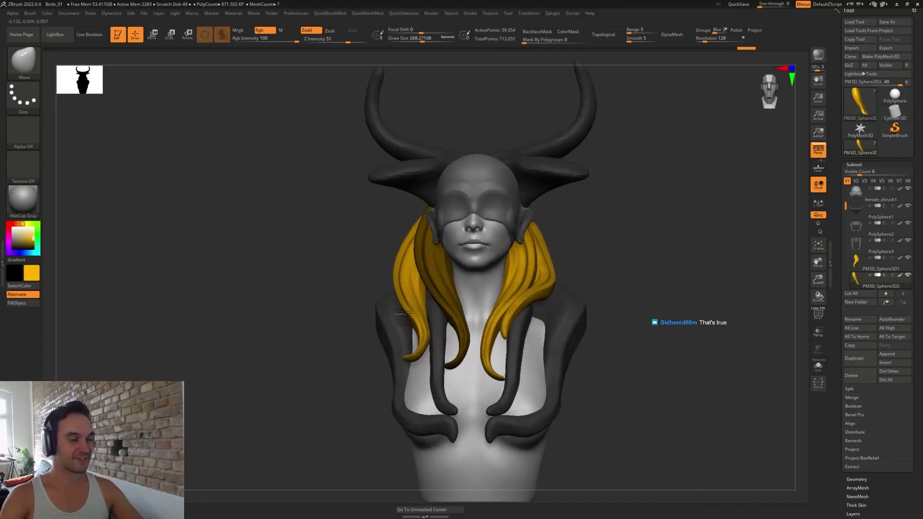
{"action": "left_click_drag", "start_coordinate": [425, 260], "coordinate": [425, 260]}
- From behind, tuck the top of the duplicated strand under the horned headpiece with a smaller Move brush
{"action": "left_click_drag", "start_coordinate": [565, 262], "coordinate": [638, 263]}
{"action": "left_click_drag", "start_coordinate": [539, 268], "coordinate": [594, 269]}
{"action": "key", "text": "s"}
{"action": "left_click_drag", "start_coordinate": [558, 272], "coordinate": [550, 272]}
{"action": "left_click_drag", "start_coordinate": [502, 254], "coordinate": [572, 264]}
{"action": "key", "text": "s"}
{"action": "mouse_move", "coordinate": [423, 226]}
{"action": "left_mouse_down"}
{"action": "mouse_move", "coordinate": [386, 208]}
{"action": "mouse_move", "coordinate": [363, 176]}
{"action": "left_mouse_up"}
{"action": "key", "text": "s"}
{"action": "left_click_drag", "start_coordinate": [452, 234], "coordinate": [483, 234]}
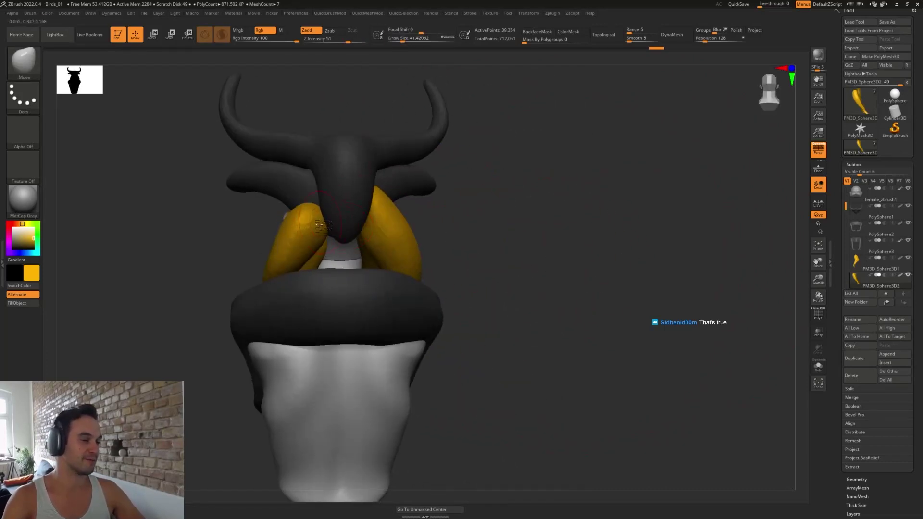
- Select the hair strand on the model's left and tuck its top under the back of the headpiece
{"action": "left_click", "coordinate": [302, 219], "text": "alt"}
{"action": "left_click_drag", "start_coordinate": [302, 219], "coordinate": [319, 189]}
{"action": "left_click_drag", "start_coordinate": [468, 225], "coordinate": [485, 210]}
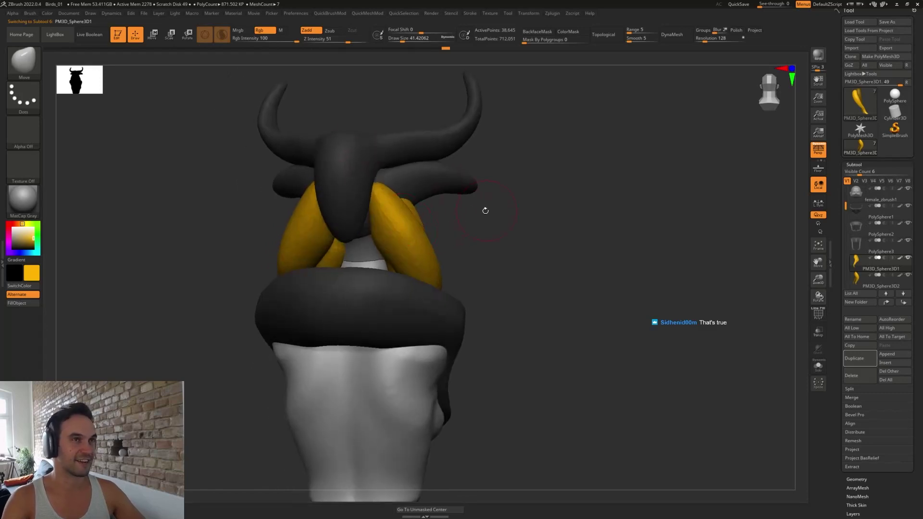
{"action": "left_click_drag", "start_coordinate": [461, 260], "coordinate": [647, 234]}
- Return to the right hair subtool, smooth the outer strand's tip thinner and pull its lower end inward
{"action": "left_click", "coordinate": [419, 259], "text": "alt"}
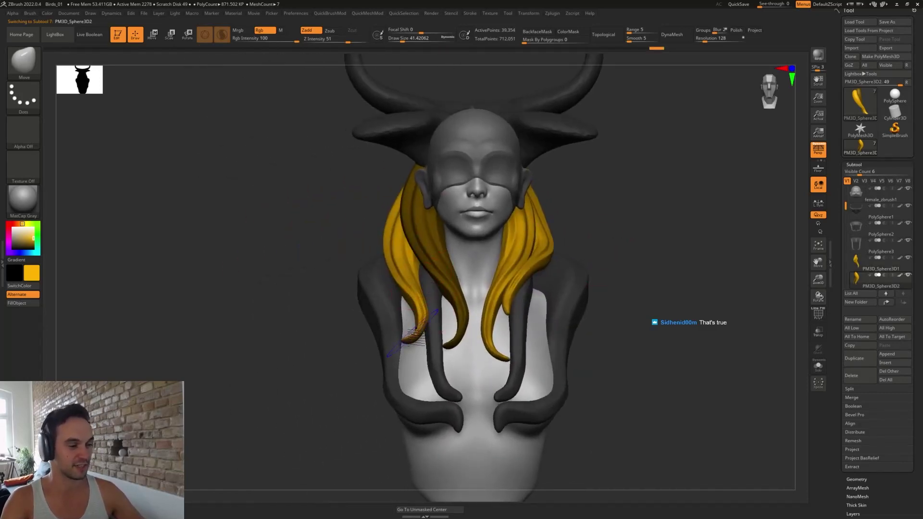
{"action": "left_click_drag", "start_coordinate": [414, 334], "coordinate": [421, 321]}
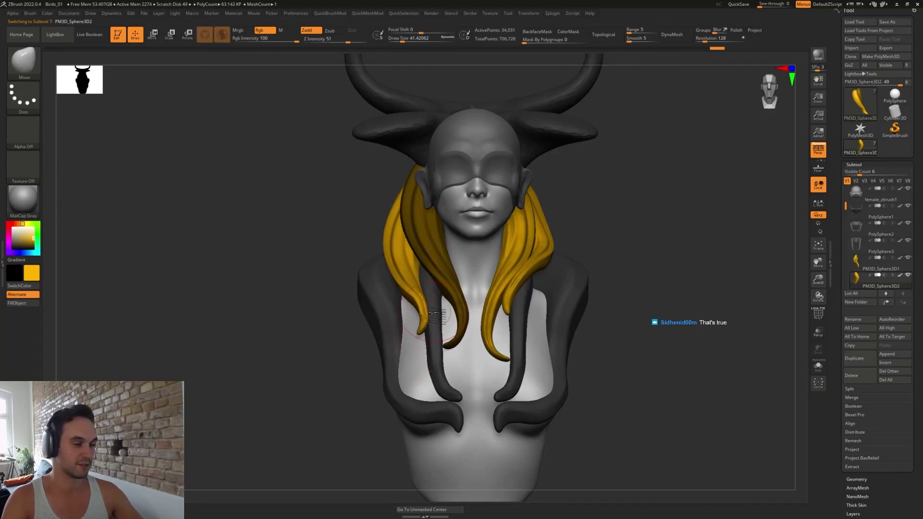
{"action": "key", "text": "s"}
{"action": "mouse_move", "coordinate": [435, 312]}
{"action": "left_mouse_down"}
{"action": "mouse_move", "coordinate": [443, 312]}
{"action": "mouse_move", "coordinate": [409, 298]}
{"action": "left_mouse_up"}
- In side view, pull the outer strand's lower half back over the shoulder piece and slim its tip with the Move brush
{"action": "left_click_drag", "start_coordinate": [560, 250], "coordinate": [628, 235]}
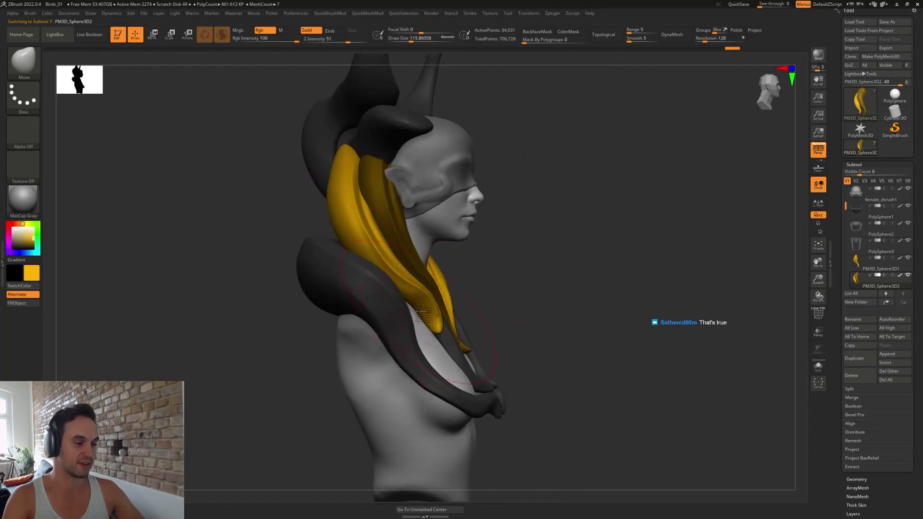
{"action": "left_click_drag", "start_coordinate": [423, 312], "coordinate": [411, 305]}
{"action": "mouse_move", "coordinate": [383, 251]}
{"action": "left_mouse_down"}
{"action": "mouse_move", "coordinate": [367, 256]}
{"action": "mouse_move", "coordinate": [381, 271]}
{"action": "left_mouse_up"}
{"action": "key", "text": "s"}
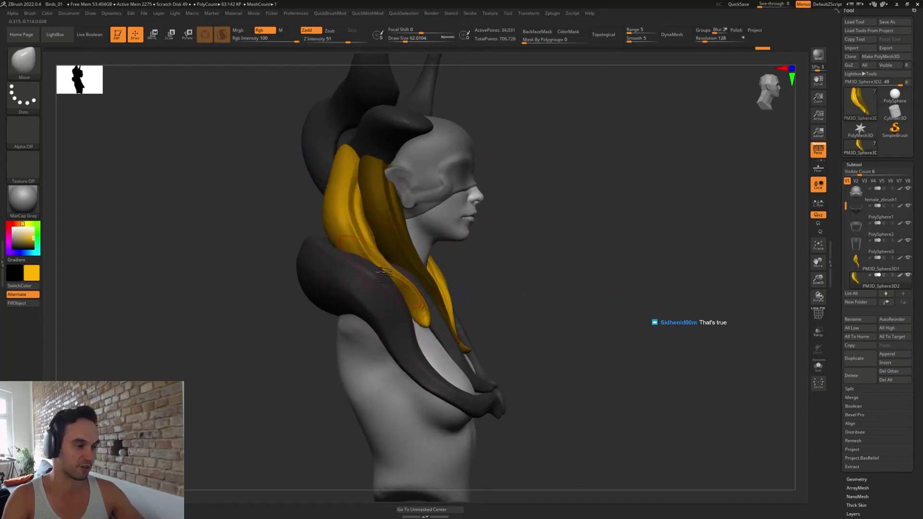
{"action": "left_click_drag", "start_coordinate": [425, 319], "coordinate": [420, 319]}
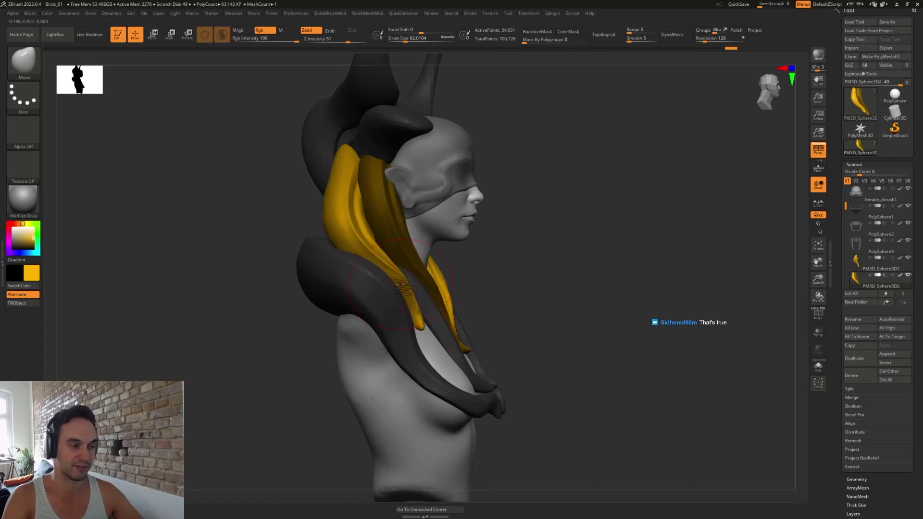
{"action": "key", "text": "s"}
{"action": "left_click_drag", "start_coordinate": [421, 318], "coordinate": [419, 307]}
{"action": "left_click_drag", "start_coordinate": [415, 304], "coordinate": [417, 303]}
{"action": "key", "text": "s"}
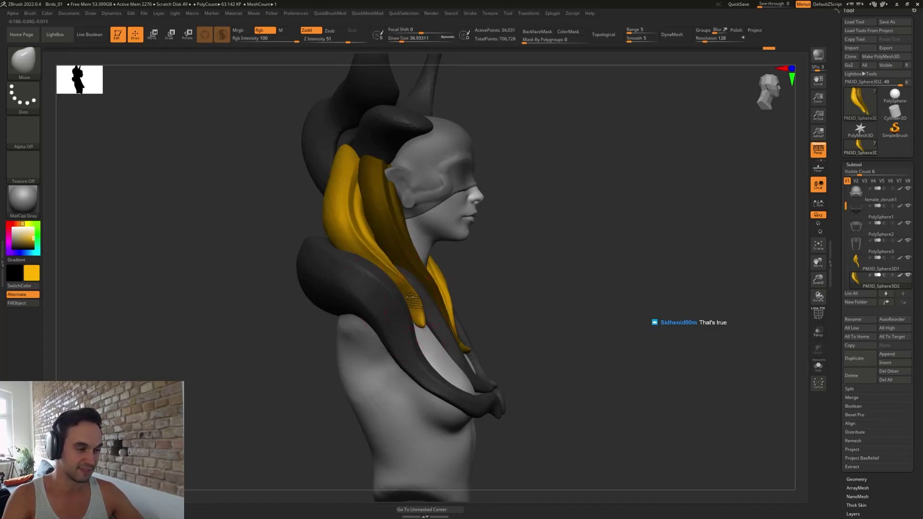
- Smooth the outer strand's lower end into a pointed tip and refine its outer bend from the front
{"action": "left_click_drag", "start_coordinate": [482, 298], "coordinate": [355, 206]}
{"action": "mouse_move", "coordinate": [419, 295]}
{"action": "left_mouse_down", "text": "shift"}
{"action": "mouse_move", "coordinate": [419, 320]}
{"action": "mouse_move", "coordinate": [408, 297]}
{"action": "mouse_move", "coordinate": [418, 282]}
{"action": "left_mouse_up", "text": "shift"}
{"action": "key", "text": "s"}
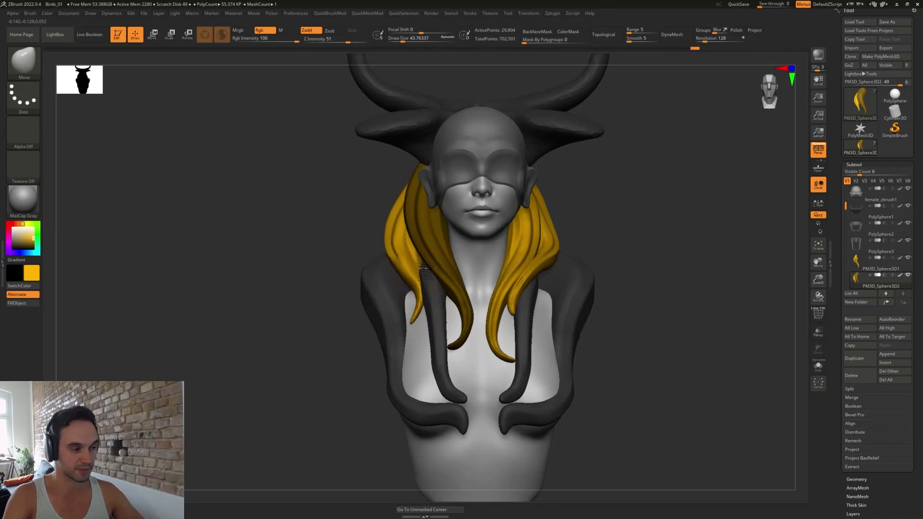
{"action": "left_click_drag", "start_coordinate": [388, 236], "coordinate": [407, 280]}
{"action": "key", "text": "s"}
{"action": "key", "text": "s"}
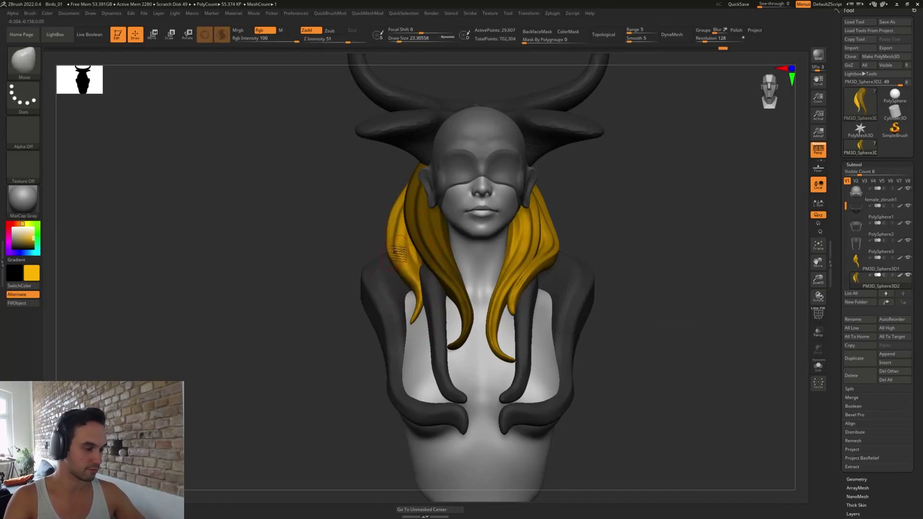
- Carve flowing hair grooves along the outer strand with the DamStandard brush at a draw size of about 23
{"action": "key", "text": "b"}
{"action": "key", "text": "d"}
{"action": "key", "text": "s"}
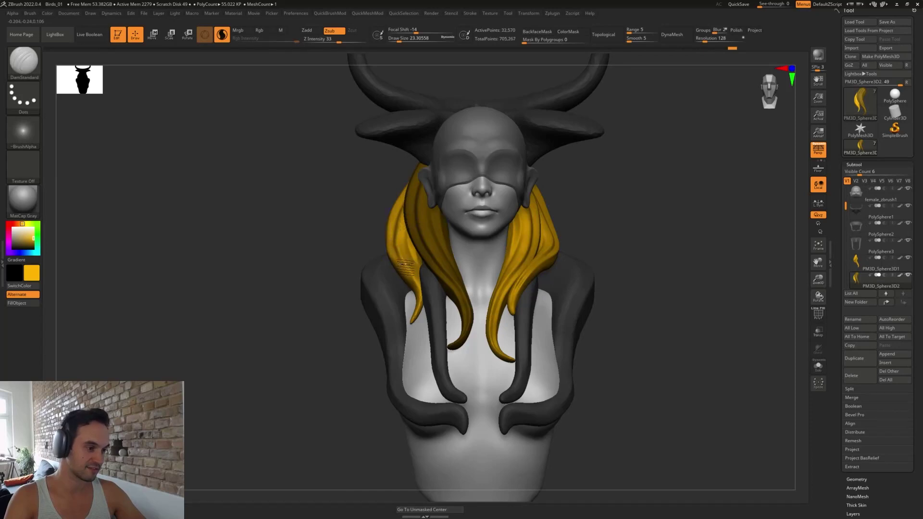
{"action": "left_click_drag", "start_coordinate": [610, 230], "coordinate": [622, 232]}
{"action": "mouse_move", "coordinate": [543, 226]}
{"action": "left_mouse_down"}
{"action": "mouse_move", "coordinate": [530, 231]}
{"action": "mouse_move", "coordinate": [558, 230]}
{"action": "left_mouse_up"}
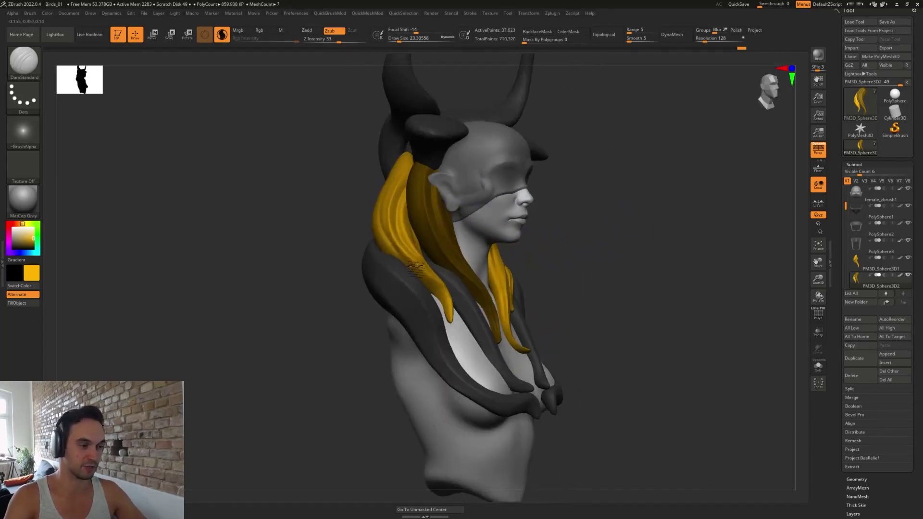
{"action": "mouse_move", "coordinate": [606, 255]}
{"action": "left_mouse_down", "text": "shift"}
{"action": "mouse_move", "coordinate": [627, 262]}
{"action": "mouse_move", "coordinate": [635, 323]}
{"action": "mouse_move", "coordinate": [578, 301]}
{"action": "left_mouse_up", "text": "shift"}
- Bend the two inner tendrils on the chest outward with the Move brush and smooth their ends into shorter tapered curves
{"action": "key", "text": "b"}
{"action": "key", "text": "m"}
{"action": "key", "text": "v"}
{"action": "key", "text": "s"}
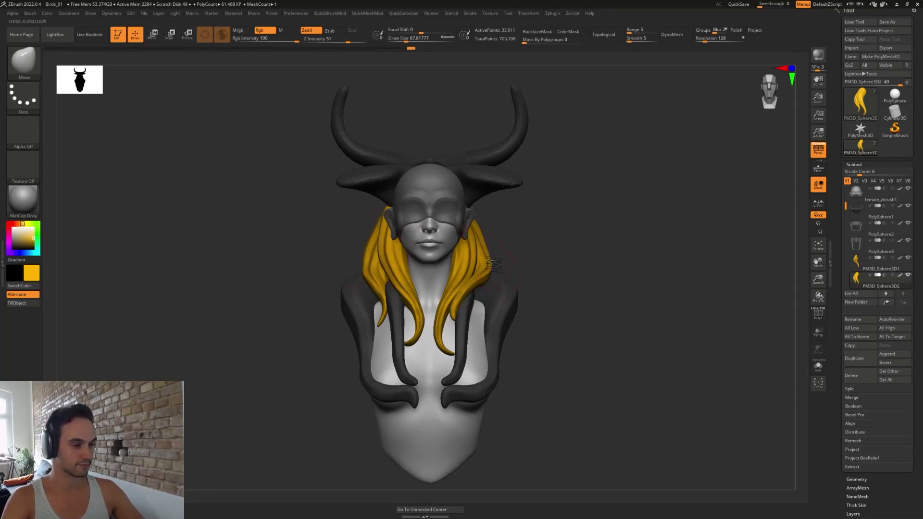
{"action": "left_click", "coordinate": [483, 265], "text": "alt"}
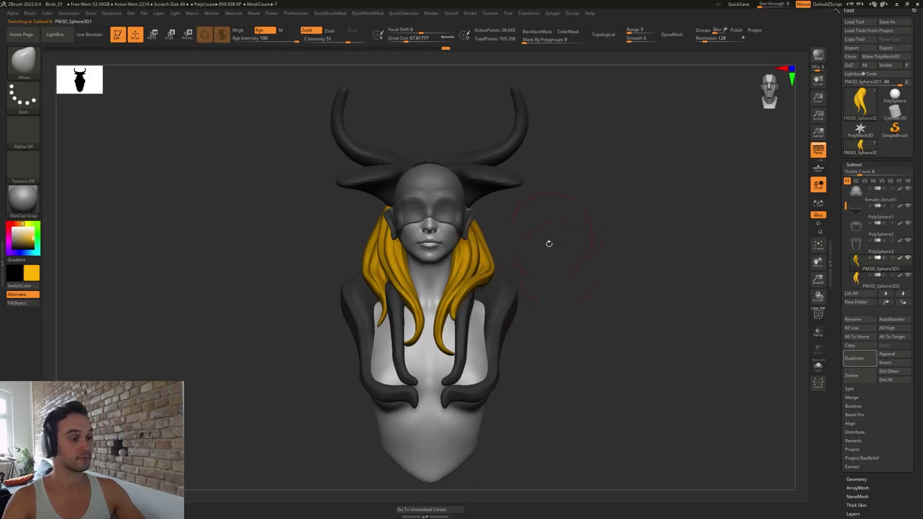
{"action": "left_click_drag", "start_coordinate": [548, 243], "coordinate": [569, 238], "text": "alt"}
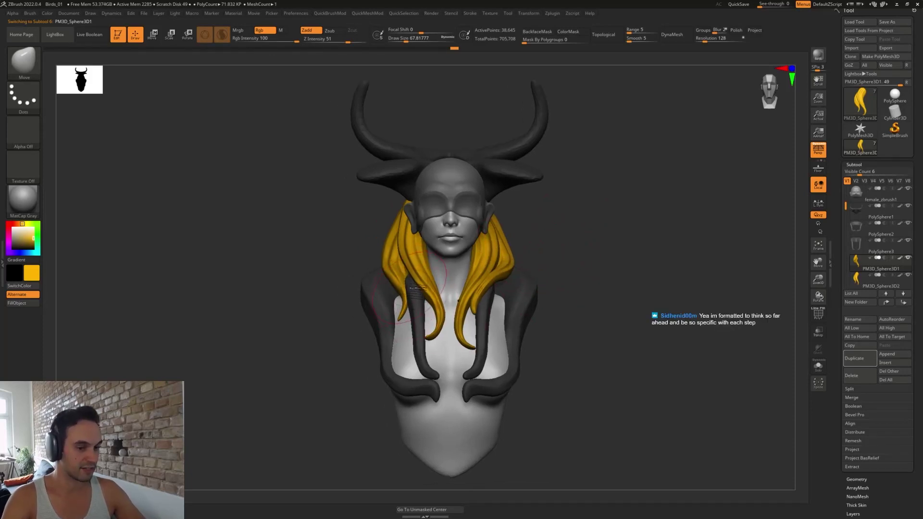
{"action": "left_click", "coordinate": [495, 327], "text": "alt"}
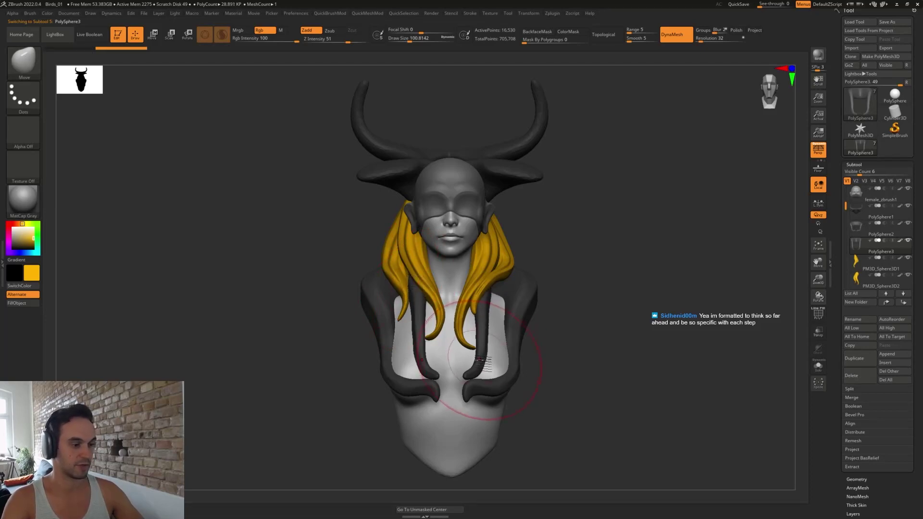
{"action": "mouse_move", "coordinate": [485, 364]}
{"action": "left_mouse_down"}
{"action": "mouse_move", "coordinate": [465, 367]}
{"action": "mouse_move", "coordinate": [437, 334]}
{"action": "mouse_move", "coordinate": [488, 332]}
{"action": "mouse_move", "coordinate": [513, 343]}
{"action": "mouse_move", "coordinate": [492, 371]}
{"action": "mouse_move", "coordinate": [494, 350]}
{"action": "left_mouse_up"}
{"action": "key", "text": "s"}
{"action": "key", "text": "s"}
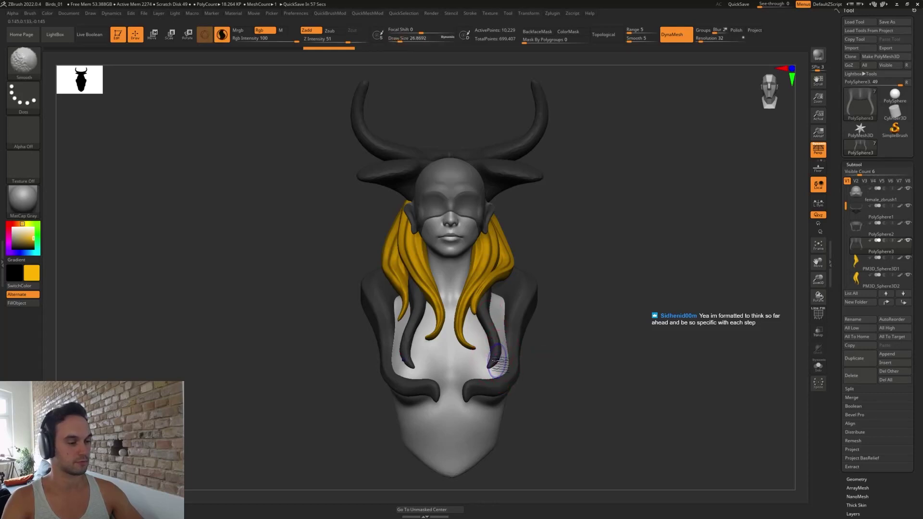
{"action": "mouse_move", "coordinate": [599, 286]}
{"action": "left_mouse_down"}
{"action": "mouse_move", "coordinate": [627, 264]}
{"action": "mouse_move", "coordinate": [613, 281]}
{"action": "mouse_move", "coordinate": [576, 280]}
{"action": "mouse_move", "coordinate": [534, 299]}
{"action": "left_mouse_up"}
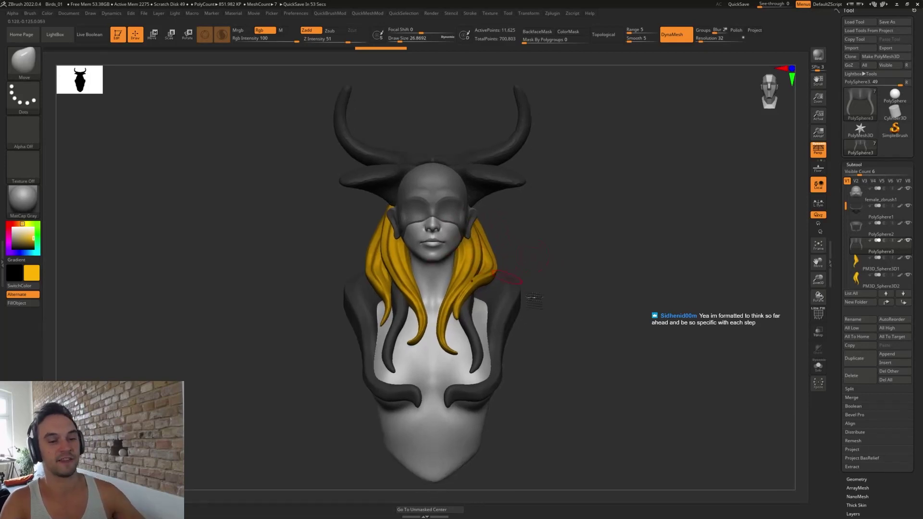
- Append a PolySphere as a new subtool, make it active and frame it
{"action": "left_click", "coordinate": [901, 355]}
{"action": "left_click", "coordinate": [683, 364]}
{"action": "left_click", "coordinate": [891, 356]}
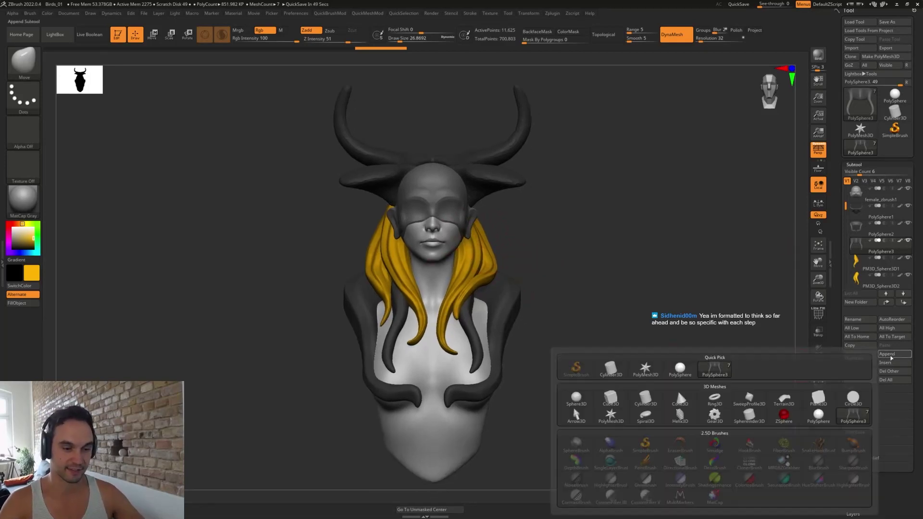
{"action": "left_click", "coordinate": [686, 373]}
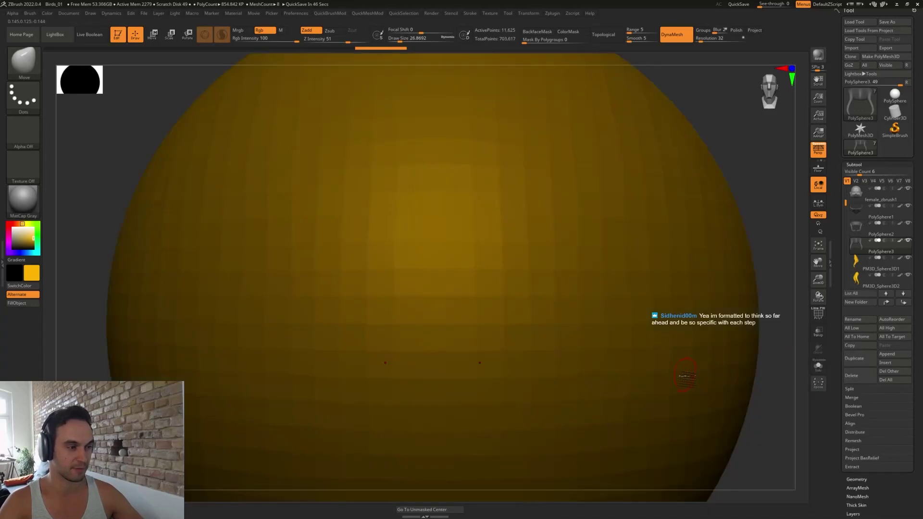
{"action": "left_click", "coordinate": [705, 222], "text": "alt"}
{"action": "key", "text": "f"}
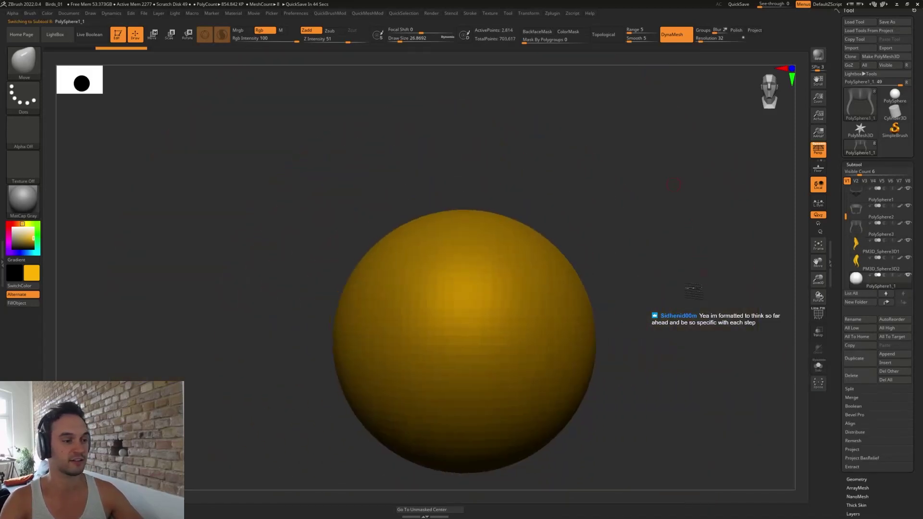
- Scale the new sphere down to less than head size and move it up onto the top of the head
{"action": "key", "text": "w"}
{"action": "left_click_drag", "start_coordinate": [497, 341], "coordinate": [479, 356]}
{"action": "left_click_drag", "start_coordinate": [498, 302], "coordinate": [498, 234]}
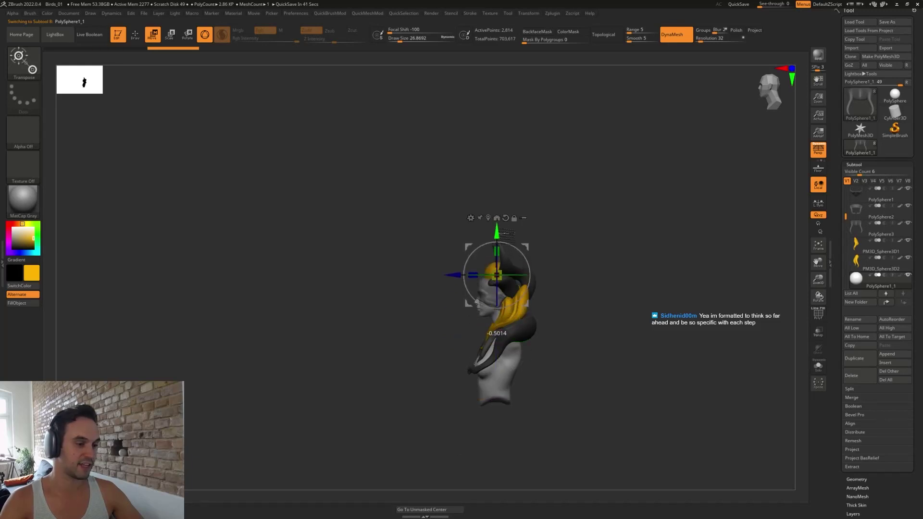
{"action": "left_click_drag", "start_coordinate": [560, 240], "coordinate": [603, 337]}
{"action": "left_click_drag", "start_coordinate": [480, 280], "coordinate": [508, 285]}
{"action": "left_click_drag", "start_coordinate": [584, 307], "coordinate": [646, 356], "text": "shift"}
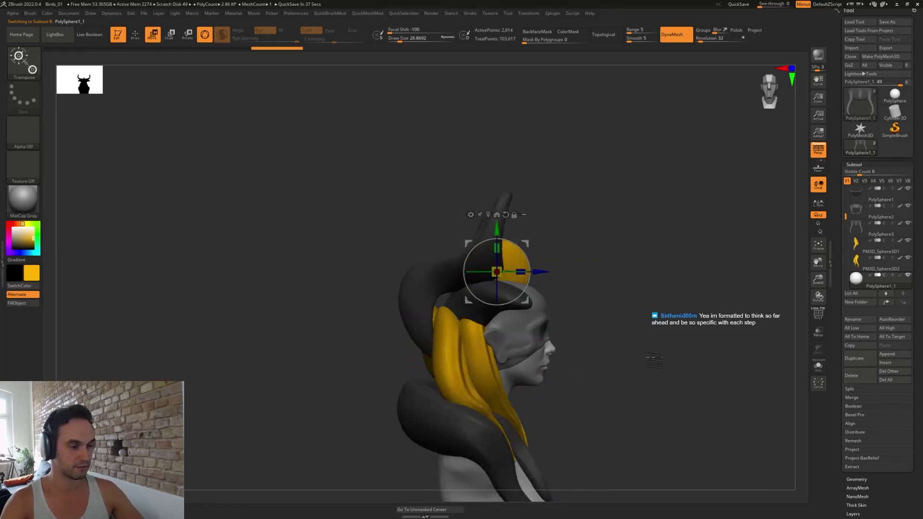
- Squash the sphere sideways into a thin upright disc on the head's midline and adjust its depth
{"action": "left_click_drag", "start_coordinate": [520, 272], "coordinate": [495, 273]}
{"action": "mouse_move", "coordinate": [589, 268]}
{"action": "left_mouse_down"}
{"action": "mouse_move", "coordinate": [566, 263]}
{"action": "mouse_move", "coordinate": [575, 267]}
{"action": "left_mouse_up"}
{"action": "left_click_drag", "start_coordinate": [520, 271], "coordinate": [546, 267]}
{"action": "left_click_drag", "start_coordinate": [605, 271], "coordinate": [567, 269], "text": "shift"}
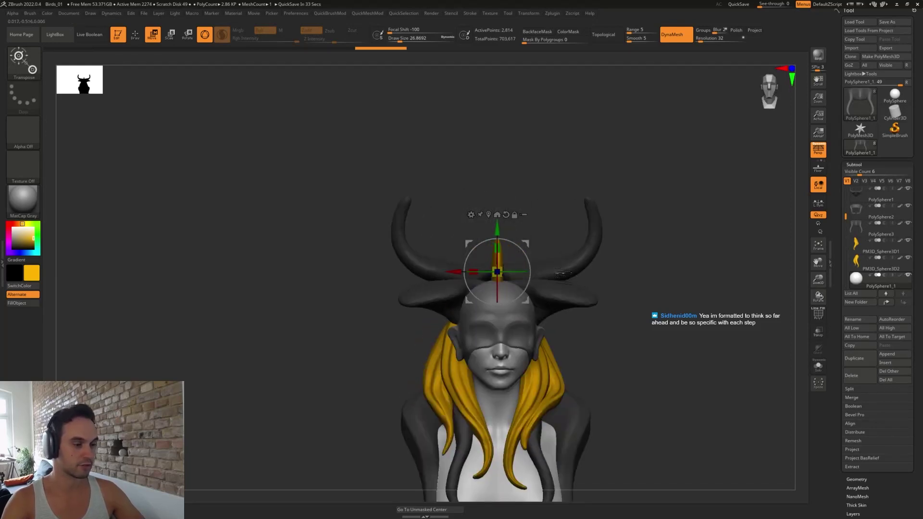
{"action": "key", "text": "q"}
{"action": "left_click_drag", "start_coordinate": [642, 359], "coordinate": [601, 269], "text": "alt"}
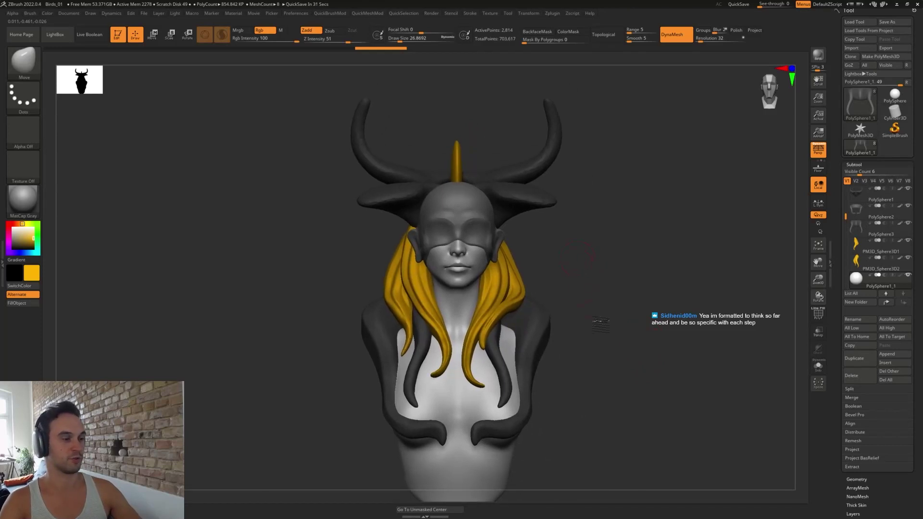
- Shape the disc into a rounded crest above the forehead using the Move brush at a draw size of about 87
{"action": "left_click_drag", "start_coordinate": [597, 319], "coordinate": [541, 222]}
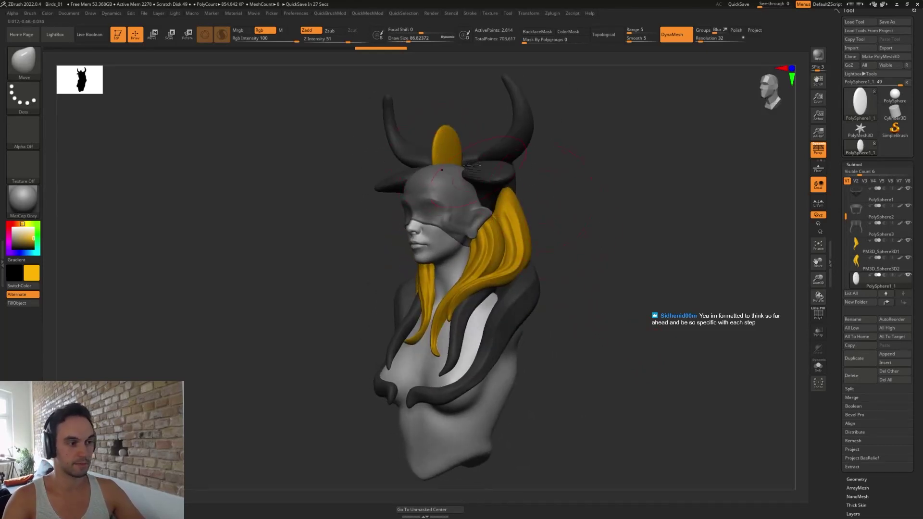
{"action": "left_click_drag", "start_coordinate": [583, 223], "coordinate": [589, 274], "text": "shift"}
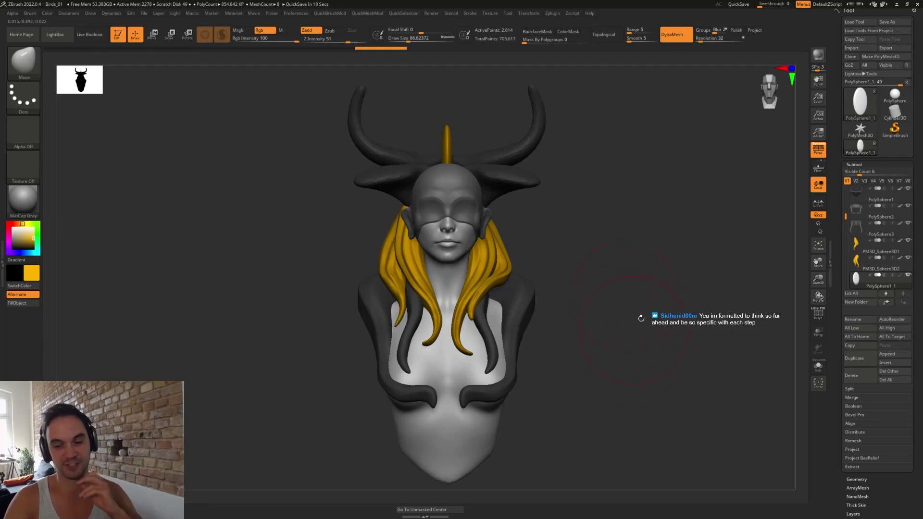
{"action": "mouse_move", "coordinate": [567, 242]}
{"action": "left_mouse_down", "text": "shift"}
{"action": "mouse_move", "coordinate": [442, 180]}
{"action": "mouse_move", "coordinate": [412, 178]}
{"action": "left_mouse_up", "text": "shift"}
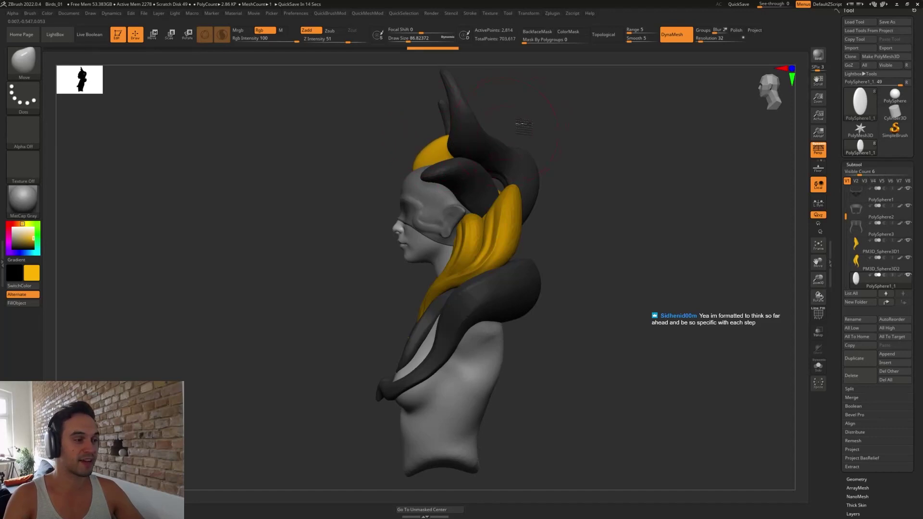
{"action": "mouse_move", "coordinate": [524, 124]}
{"action": "left_mouse_down"}
{"action": "mouse_move", "coordinate": [562, 188]}
{"action": "mouse_move", "coordinate": [553, 189]}
{"action": "left_mouse_up"}
- Hide the horned headpiece subtool and make the crest on top of the head active
{"action": "left_click", "coordinate": [476, 190], "text": "alt"}
{"action": "left_click", "coordinate": [908, 189]}
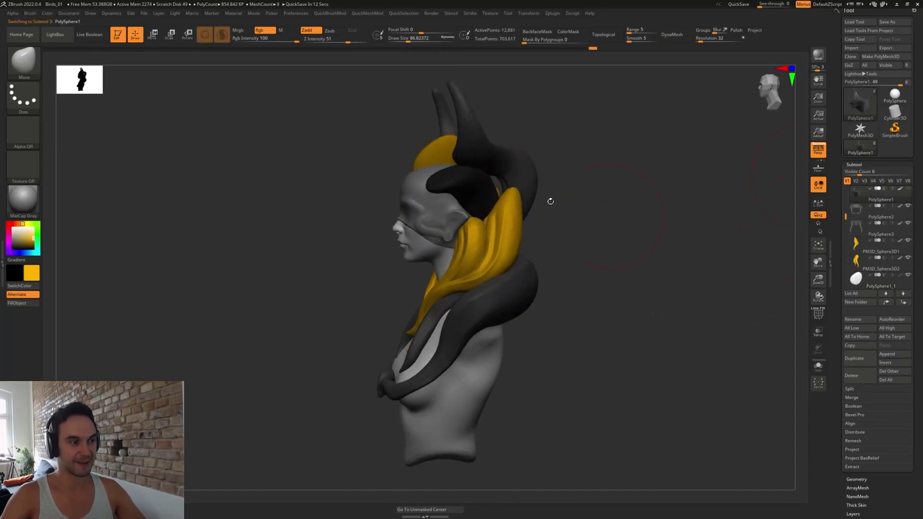
{"action": "left_click", "coordinate": [447, 158], "text": "alt"}
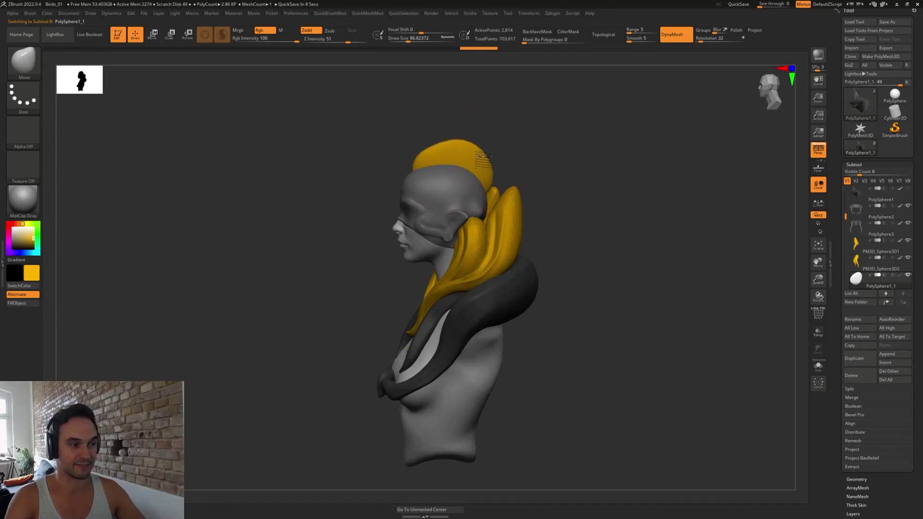
- Set the draw size to about 65 and mirror and weld the crest across its midline
{"action": "mouse_move", "coordinate": [484, 160]}
{"action": "left_mouse_down"}
{"action": "mouse_move", "coordinate": [495, 174]}
{"action": "mouse_move", "coordinate": [485, 168]}
{"action": "mouse_move", "coordinate": [571, 188]}
{"action": "mouse_move", "coordinate": [520, 172]}
{"action": "left_mouse_up"}
{"action": "key", "text": "s"}
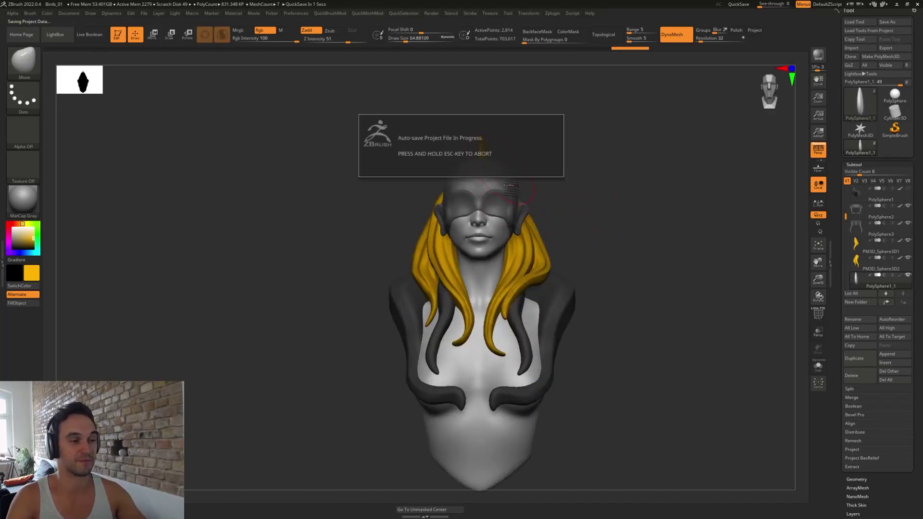
{"action": "mouse_move", "coordinate": [588, 216]}
{"action": "left_mouse_down"}
{"action": "mouse_move", "coordinate": [579, 229]}
{"action": "mouse_move", "coordinate": [618, 221]}
{"action": "mouse_move", "coordinate": [613, 240]}
{"action": "left_mouse_up"}
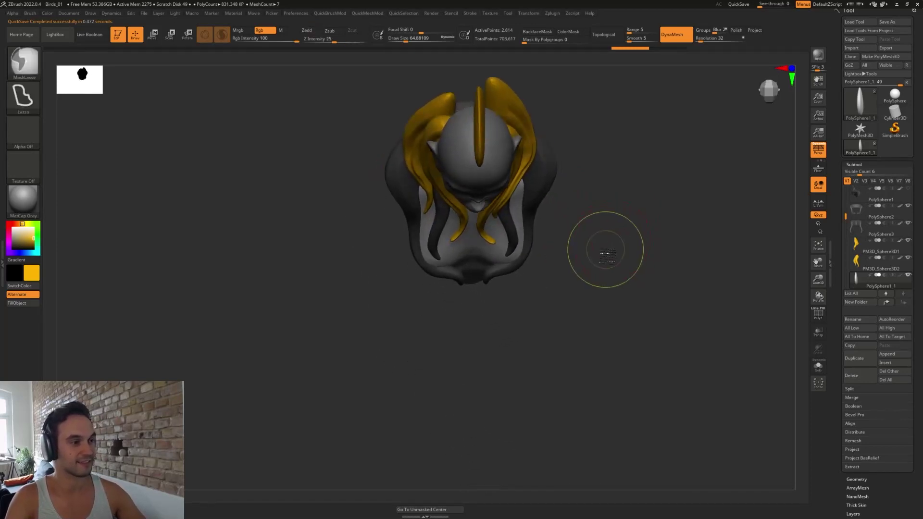
{"action": "left_click_drag", "start_coordinate": [600, 273], "coordinate": [617, 248]}
{"action": "key", "text": "2"}
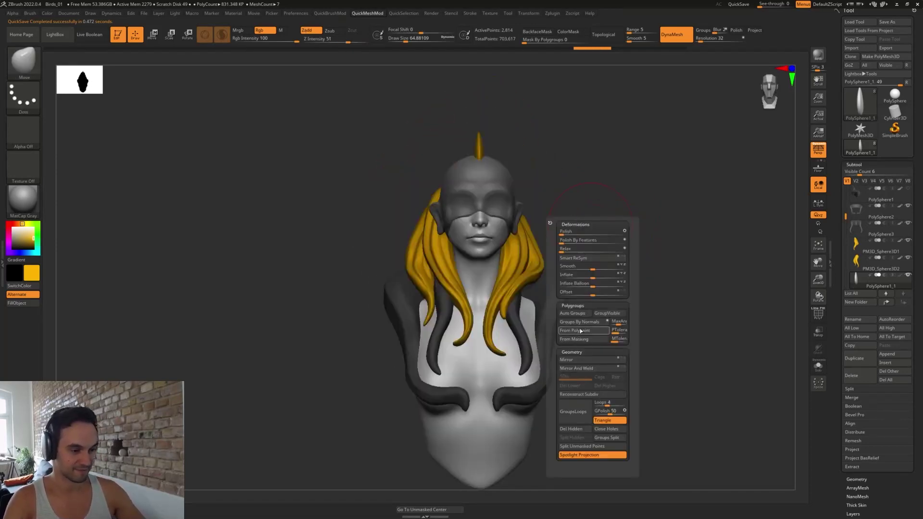
{"action": "left_click", "coordinate": [587, 369]}
- Reshape and smooth the crest's upper edge with the Move brush at draw size about 46, and show the horned headpiece again
{"action": "left_click_drag", "start_coordinate": [573, 130], "coordinate": [571, 166]}
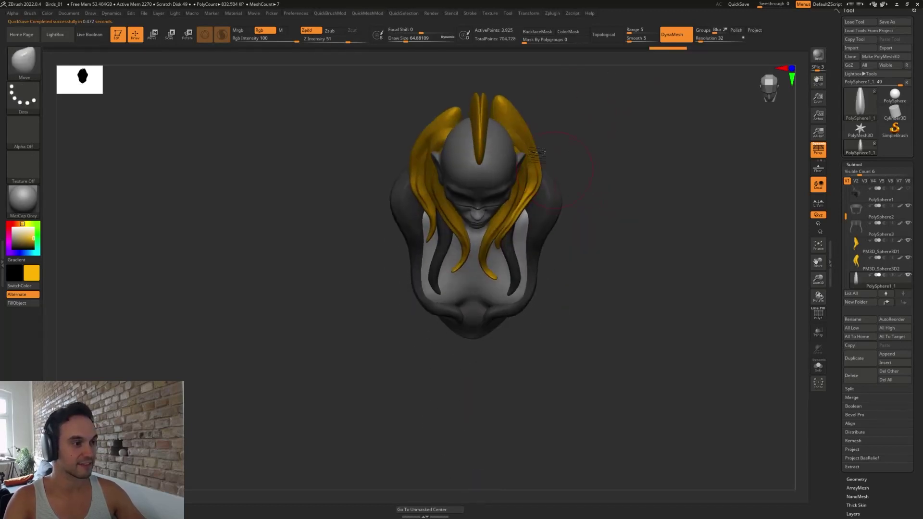
{"action": "key", "text": "s"}
{"action": "mouse_move", "coordinate": [499, 145]}
{"action": "left_mouse_down"}
{"action": "mouse_move", "coordinate": [482, 122]}
{"action": "mouse_move", "coordinate": [482, 99]}
{"action": "left_mouse_up"}
{"action": "left_click_drag", "start_coordinate": [533, 82], "coordinate": [535, 120]}
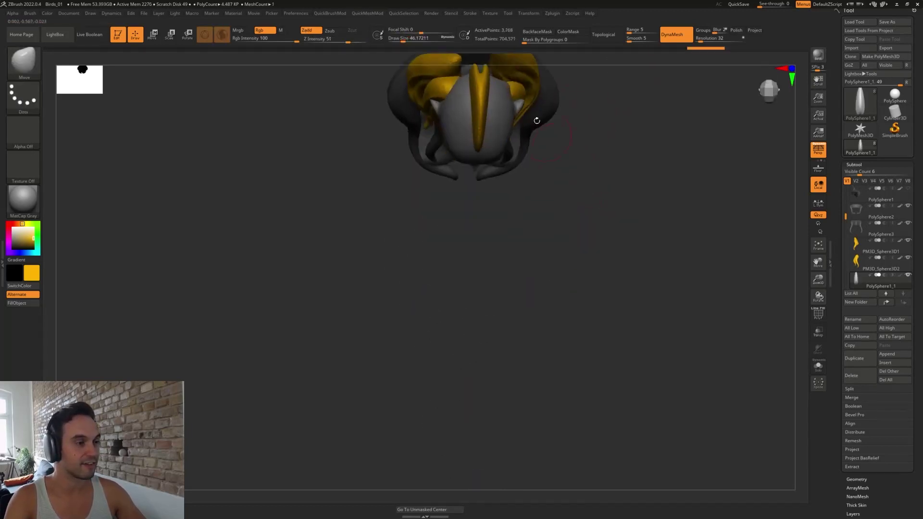
{"action": "left_click_drag", "start_coordinate": [487, 88], "coordinate": [492, 59], "text": "shift"}
{"action": "mouse_move", "coordinate": [605, 204]}
{"action": "left_mouse_down"}
{"action": "mouse_move", "coordinate": [586, 153]}
{"action": "mouse_move", "coordinate": [606, 169]}
{"action": "mouse_move", "coordinate": [492, 138]}
{"action": "mouse_move", "coordinate": [571, 181]}
{"action": "mouse_move", "coordinate": [553, 182]}
{"action": "left_mouse_up"}
{"action": "left_click", "coordinate": [908, 188]}
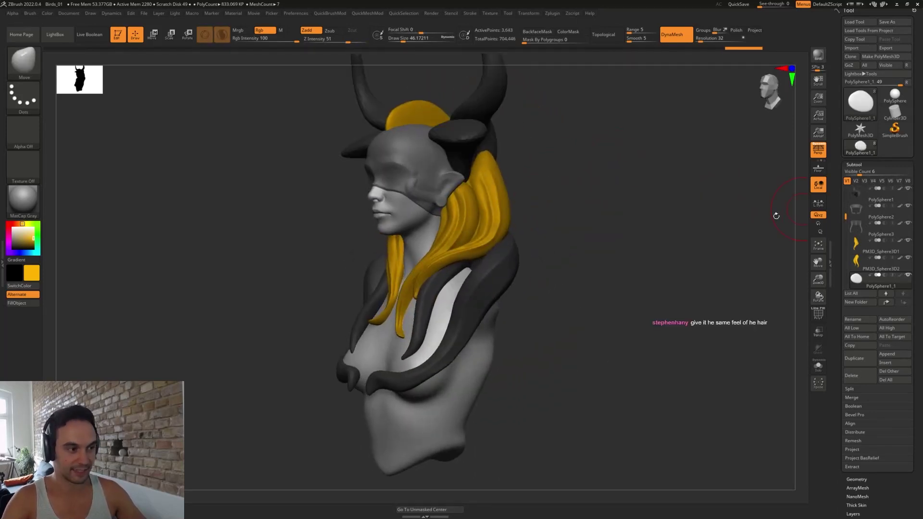
- Isolate the crest and pull its side outward with the Move brush at draw size about 74, widening its base before restoring the full bust
{"action": "left_click_drag", "start_coordinate": [615, 276], "coordinate": [636, 288]}
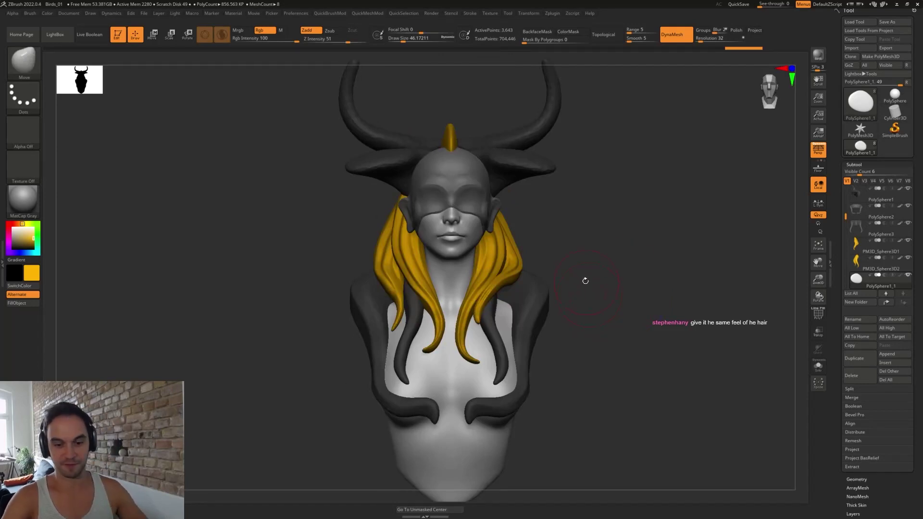
{"action": "left_click_drag", "start_coordinate": [556, 231], "coordinate": [535, 253], "text": "alt"}
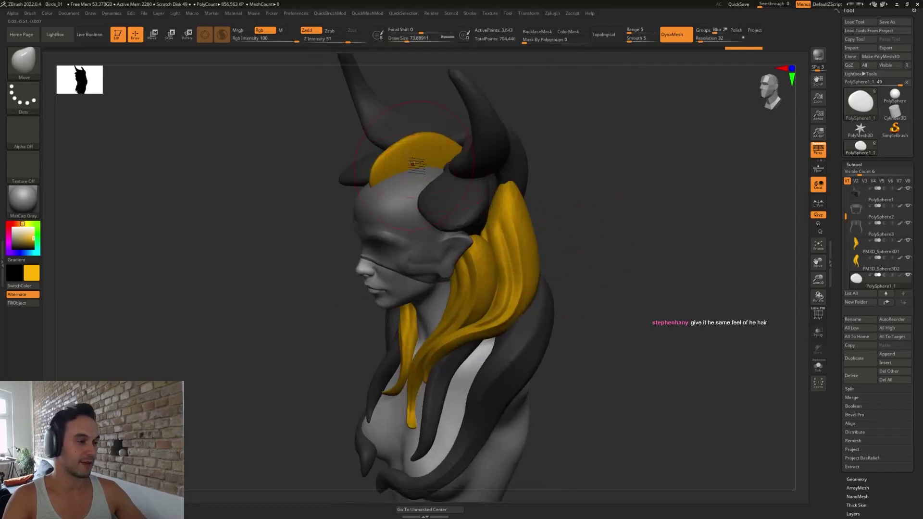
{"action": "left_click", "coordinate": [822, 368]}
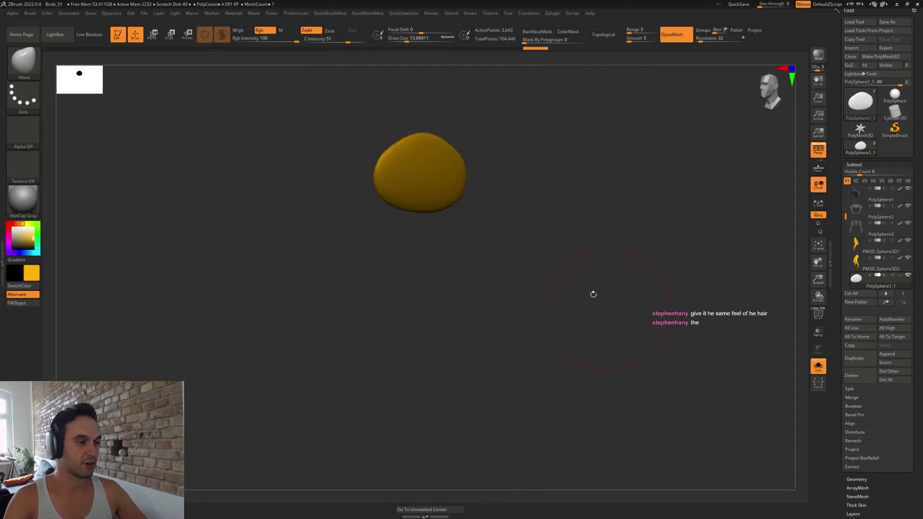
{"action": "left_click_drag", "start_coordinate": [428, 189], "coordinate": [435, 192]}
{"action": "mouse_move", "coordinate": [488, 217]}
{"action": "left_mouse_down"}
{"action": "mouse_move", "coordinate": [538, 219]}
{"action": "mouse_move", "coordinate": [485, 224]}
{"action": "left_mouse_up"}
{"action": "left_click_drag", "start_coordinate": [447, 191], "coordinate": [508, 196]}
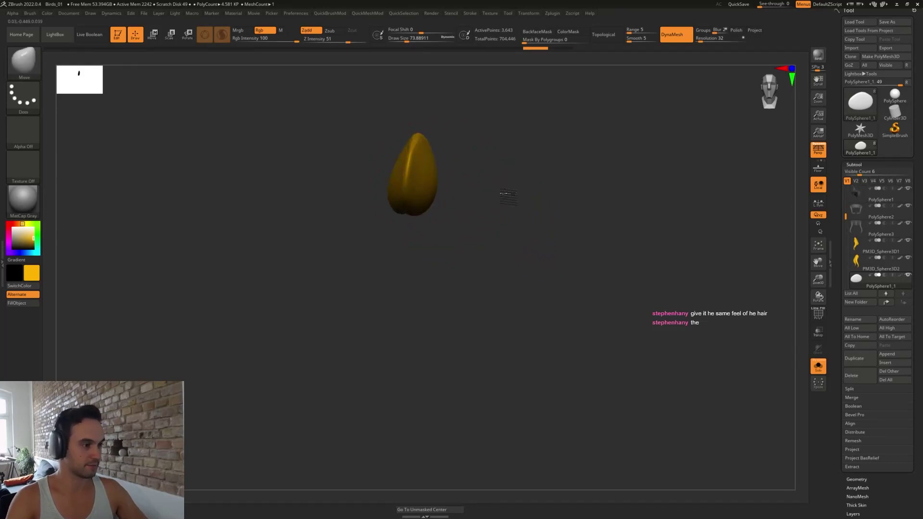
{"action": "left_click_drag", "start_coordinate": [435, 192], "coordinate": [463, 197]}
{"action": "left_click", "coordinate": [818, 366]}
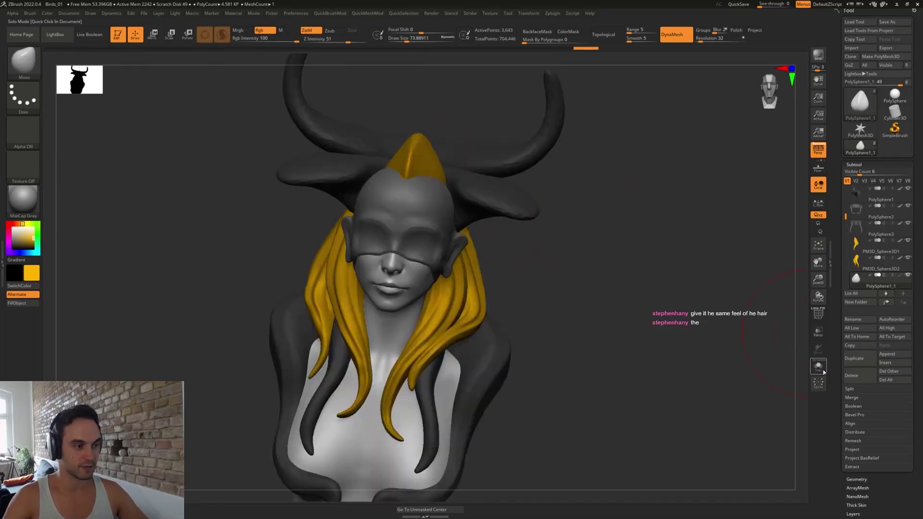
- Mirror and weld the widened crest so both sides match
{"action": "left_click_drag", "start_coordinate": [532, 246], "coordinate": [562, 239]}
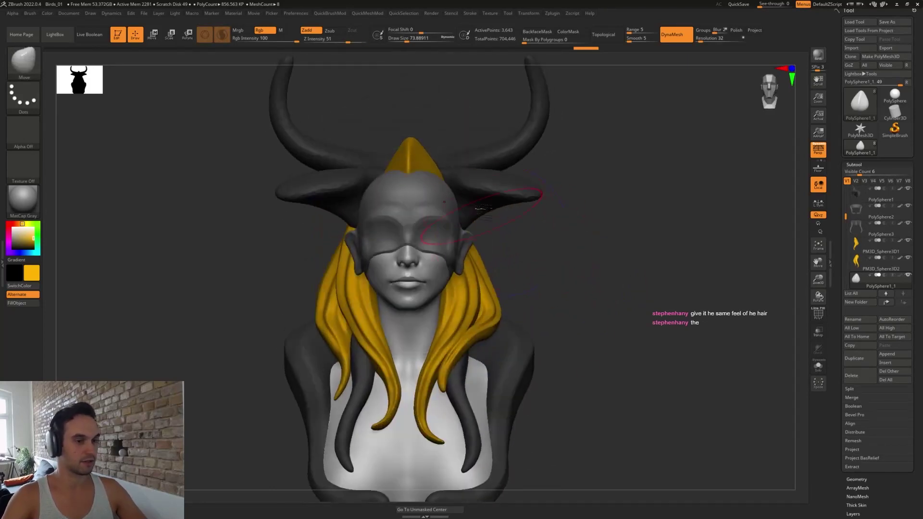
{"action": "left_click_drag", "start_coordinate": [580, 304], "coordinate": [638, 278], "text": "alt"}
{"action": "key", "text": "2"}
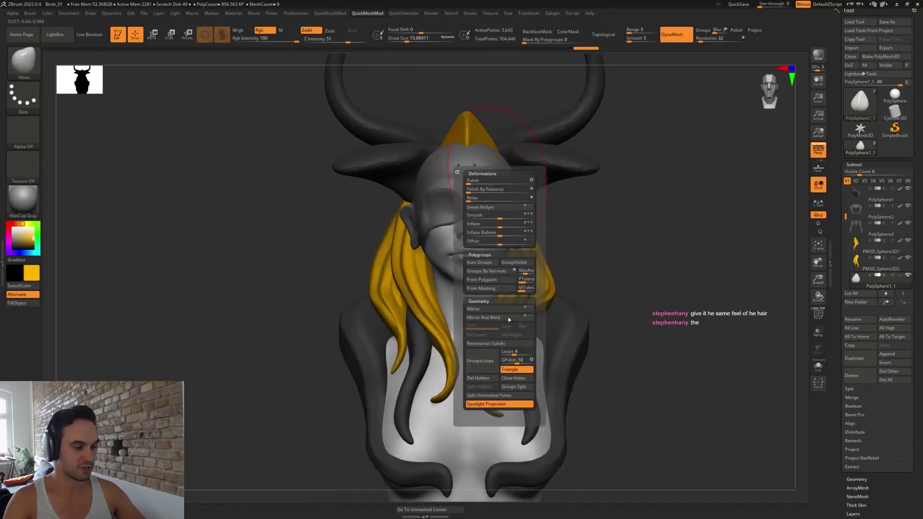
{"action": "left_click", "coordinate": [499, 319]}
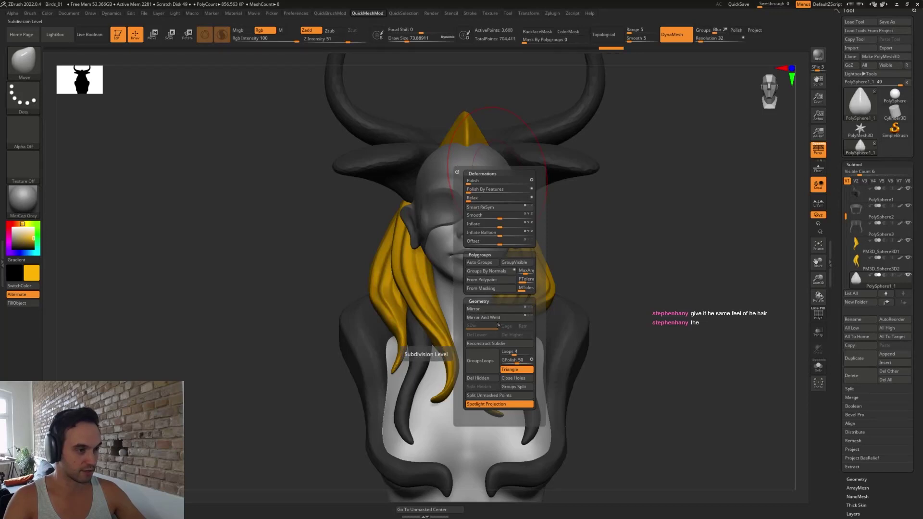
{"action": "left_click_drag", "start_coordinate": [580, 217], "coordinate": [572, 248]}
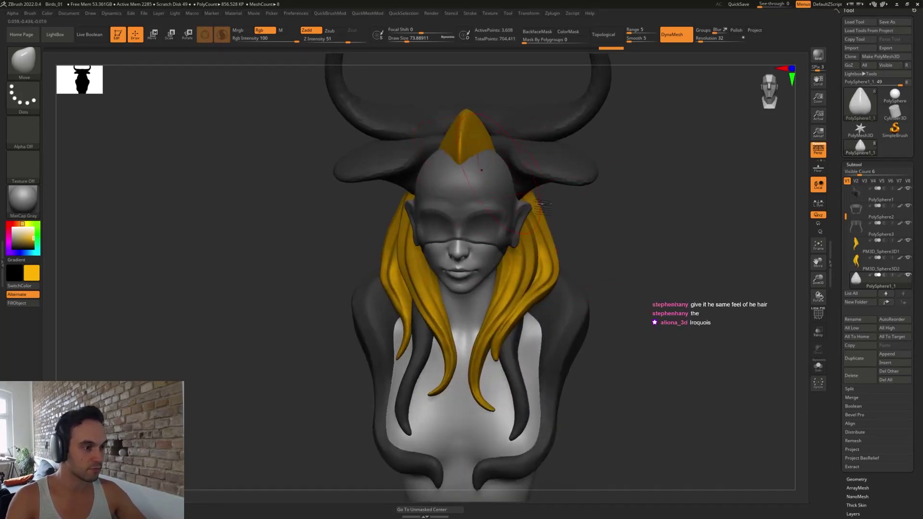
{"action": "left_click", "coordinate": [817, 366]}
{"action": "left_click_drag", "start_coordinate": [504, 214], "coordinate": [478, 175]}
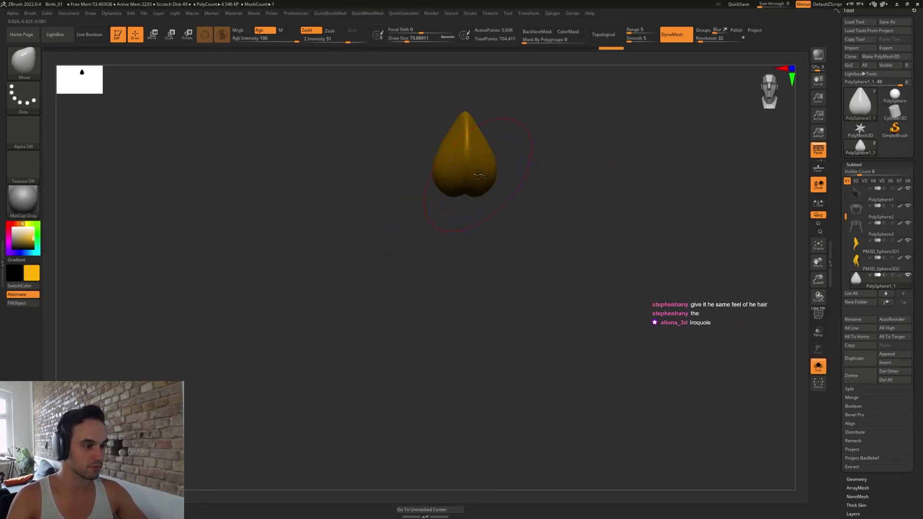
{"action": "right_click_drag", "start_coordinate": [483, 181], "coordinate": [455, 171], "text": "alt"}
{"action": "mouse_move", "coordinate": [465, 170]}
{"action": "left_mouse_down"}
{"action": "mouse_move", "coordinate": [517, 164]}
{"action": "mouse_move", "coordinate": [439, 166]}
{"action": "left_mouse_up"}
{"action": "key", "text": "ctrl+z"}
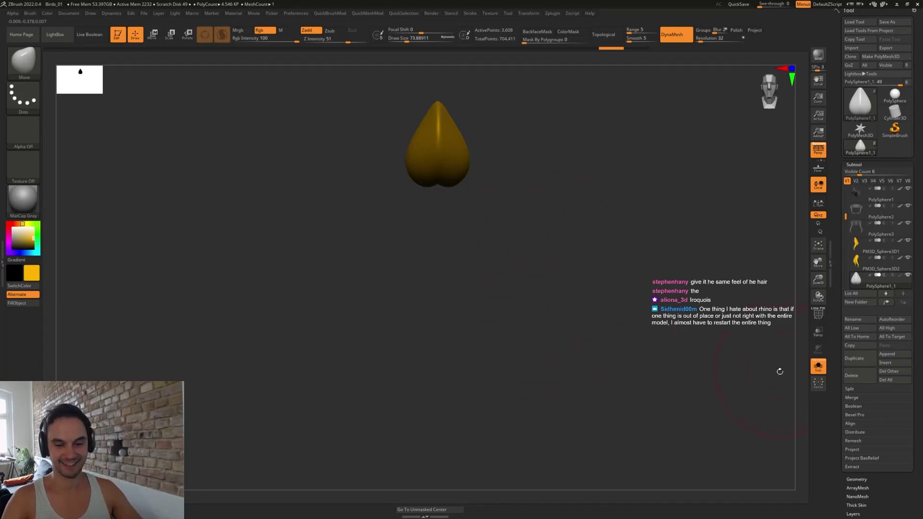
{"action": "left_click", "coordinate": [818, 366]}
- Push the crest's front edge inward in side view with the Move brush, checking its shape against the whole bust
{"action": "left_click_drag", "start_coordinate": [552, 228], "coordinate": [596, 245]}
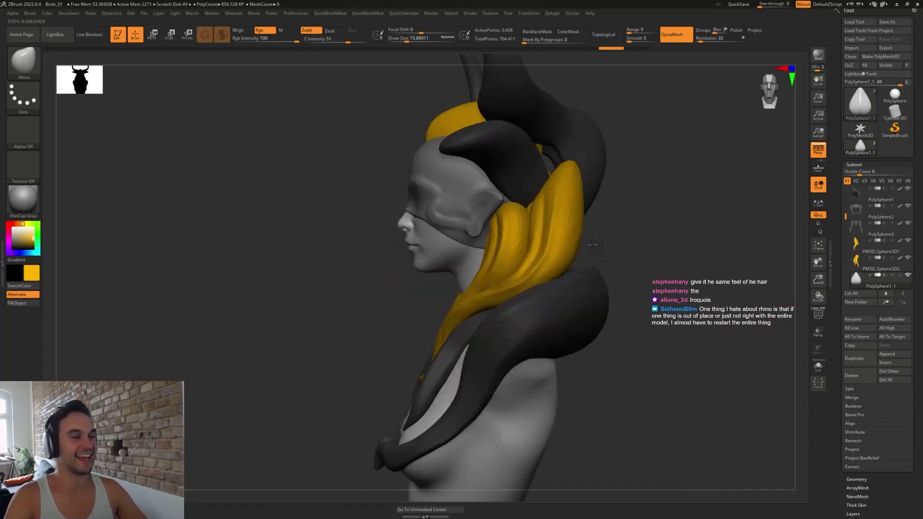
{"action": "left_click_drag", "start_coordinate": [376, 139], "coordinate": [421, 154]}
{"action": "left_click_drag", "start_coordinate": [642, 242], "coordinate": [622, 268], "text": "alt"}
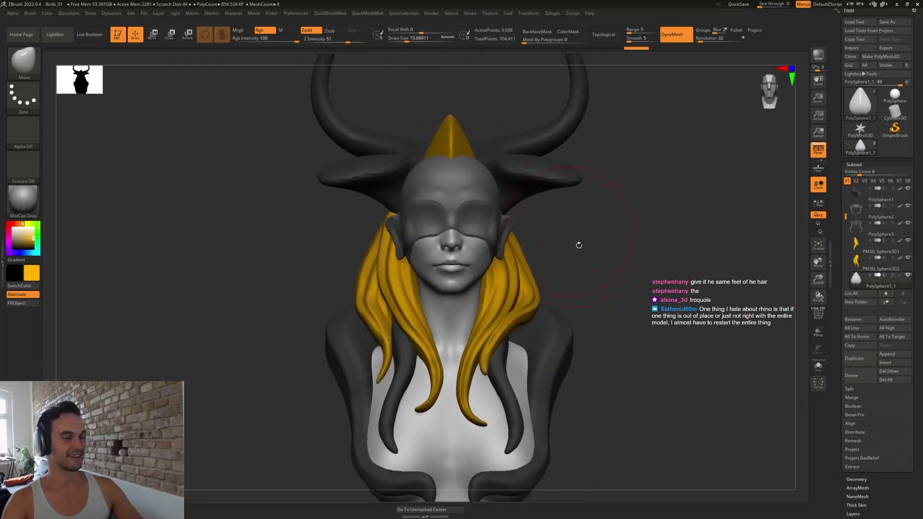
{"action": "left_click_drag", "start_coordinate": [635, 320], "coordinate": [583, 277], "text": "alt"}
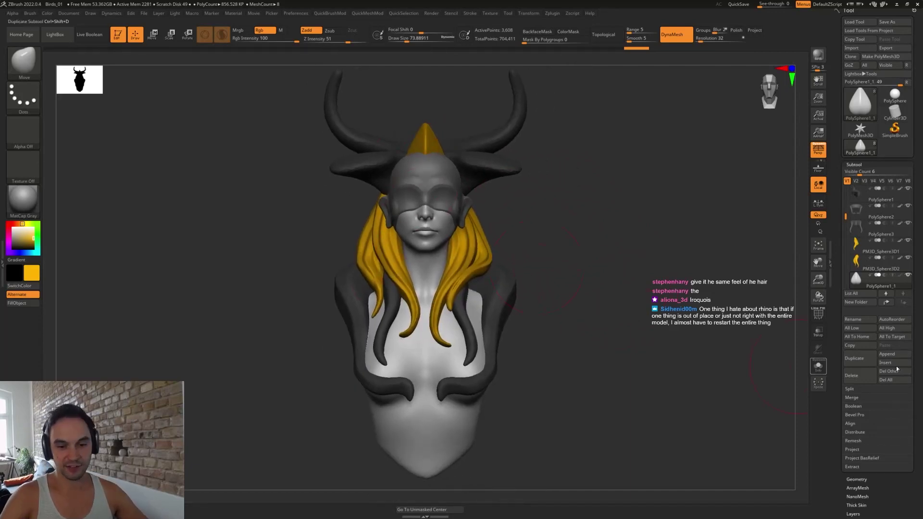
- Launch the Epic Pen screen annotation tool and move its toolbar out of the working area
{"action": "key", "text": "super"}
{"action": "type", "text": "e"}
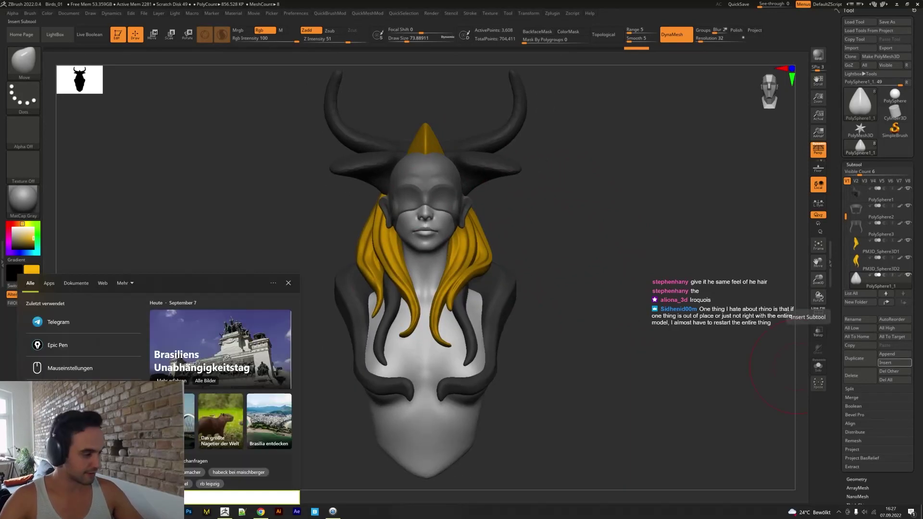
{"action": "key", "text": "Return"}
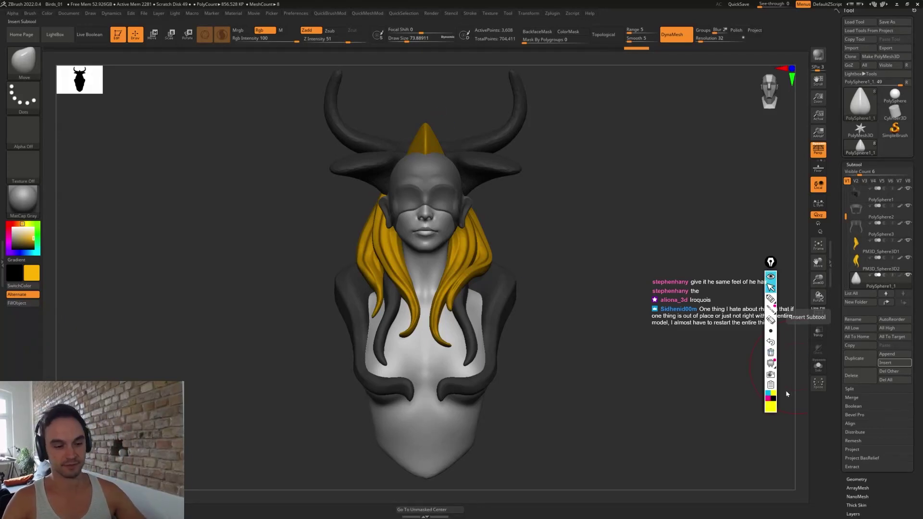
{"action": "left_click_drag", "start_coordinate": [772, 265], "coordinate": [922, 260]}
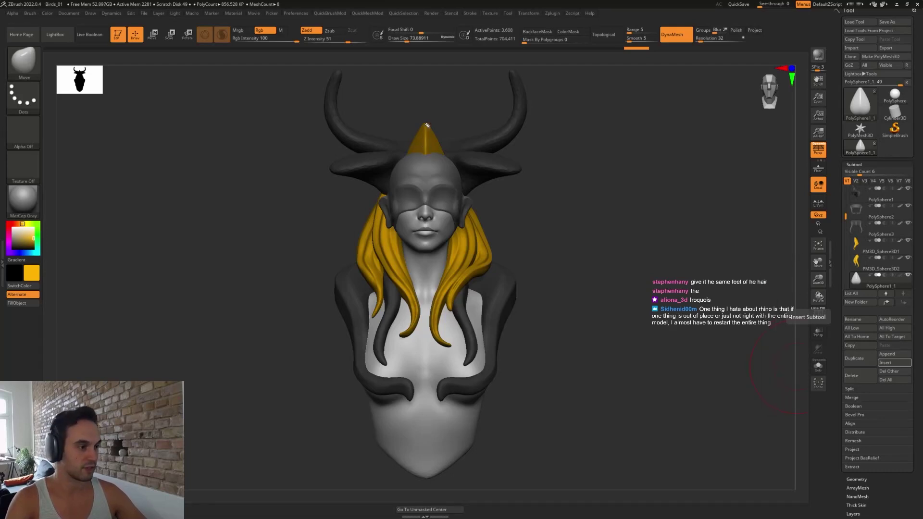
- Draw yellow guide lines forming a diamond from the crest tip through the outer hair to the mid-chest, with a line across the neck
{"action": "left_click_drag", "start_coordinate": [426, 126], "coordinate": [359, 253]}
{"action": "left_click_drag", "start_coordinate": [425, 126], "coordinate": [489, 247]}
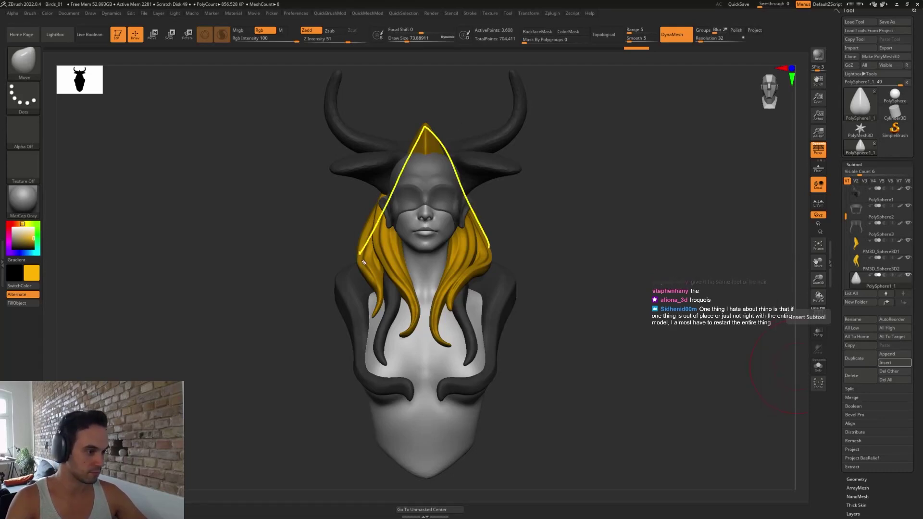
{"action": "left_click_drag", "start_coordinate": [354, 259], "coordinate": [470, 258]}
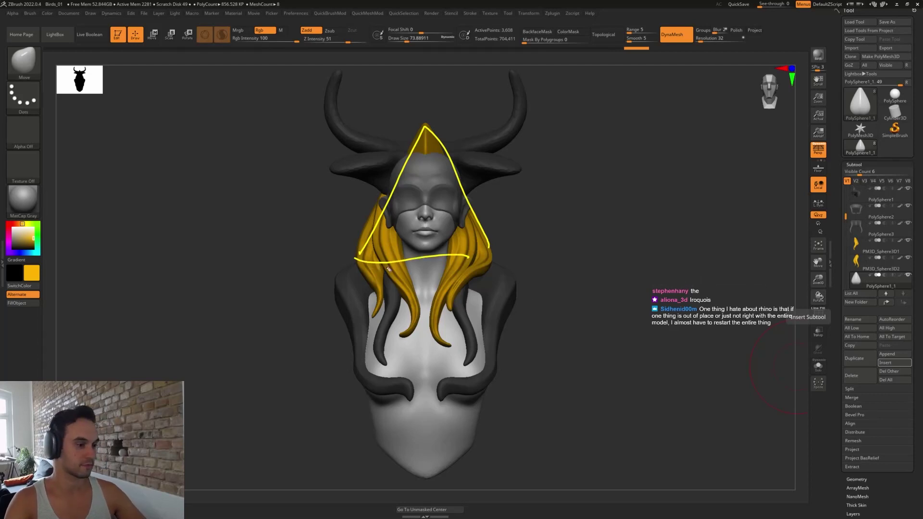
{"action": "mouse_move", "coordinate": [351, 258]}
{"action": "left_mouse_down"}
{"action": "mouse_move", "coordinate": [429, 380]}
{"action": "mouse_move", "coordinate": [493, 252]}
{"action": "left_mouse_up"}
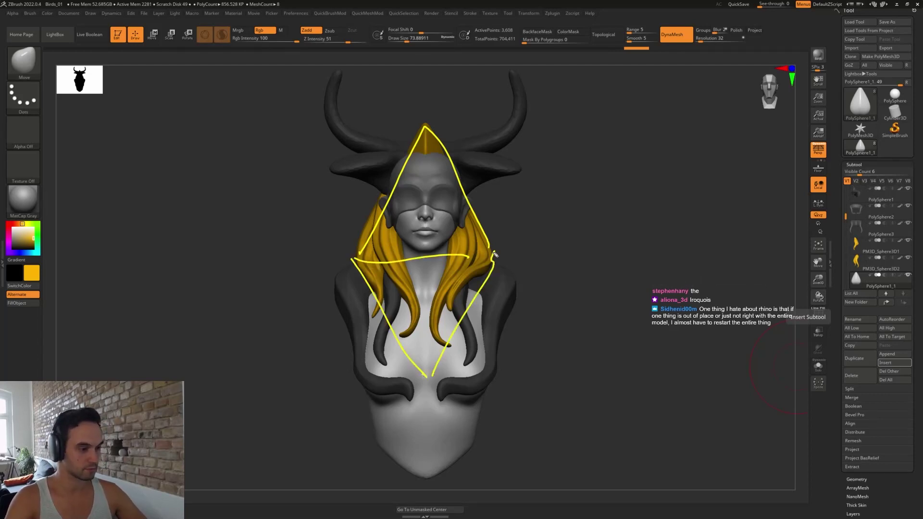
- Draw yellow guide lines linking the horns, crest, hair and shoulder shapes, trace the mask's curves, and dismiss the annotations
{"action": "left_click_drag", "start_coordinate": [337, 68], "coordinate": [382, 100]}
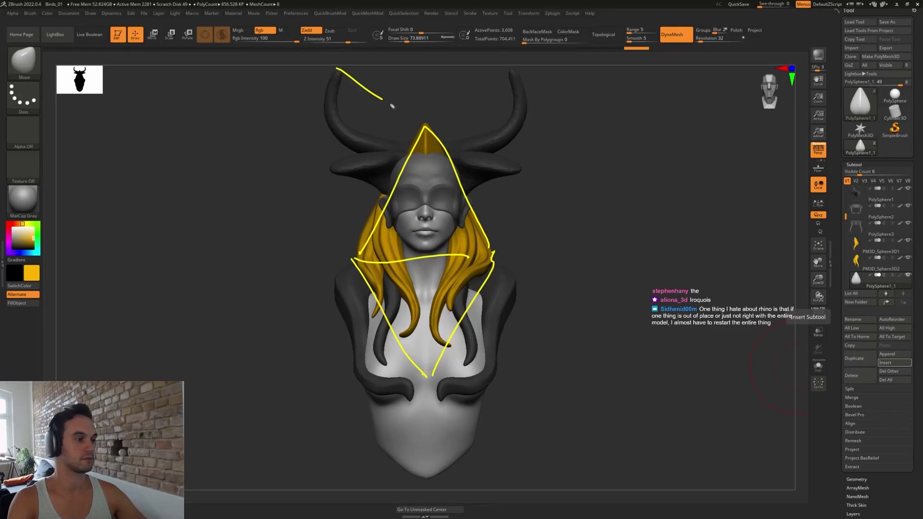
{"action": "left_click_drag", "start_coordinate": [428, 118], "coordinate": [500, 64]}
{"action": "left_click_drag", "start_coordinate": [329, 66], "coordinate": [332, 167]}
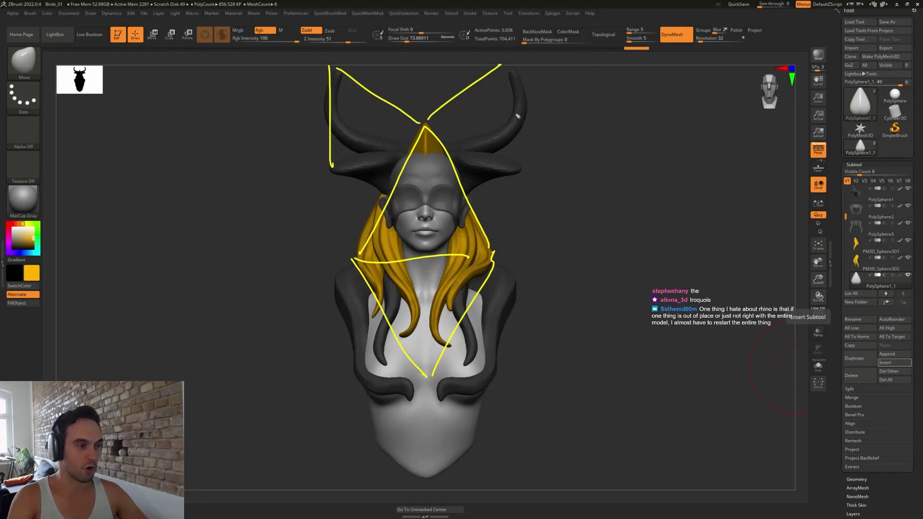
{"action": "left_click_drag", "start_coordinate": [512, 59], "coordinate": [520, 166]}
{"action": "mouse_move", "coordinate": [330, 168]}
{"action": "left_mouse_down"}
{"action": "mouse_move", "coordinate": [361, 259]}
{"action": "mouse_move", "coordinate": [336, 281]}
{"action": "left_mouse_up"}
{"action": "left_click_drag", "start_coordinate": [329, 276], "coordinate": [382, 399]}
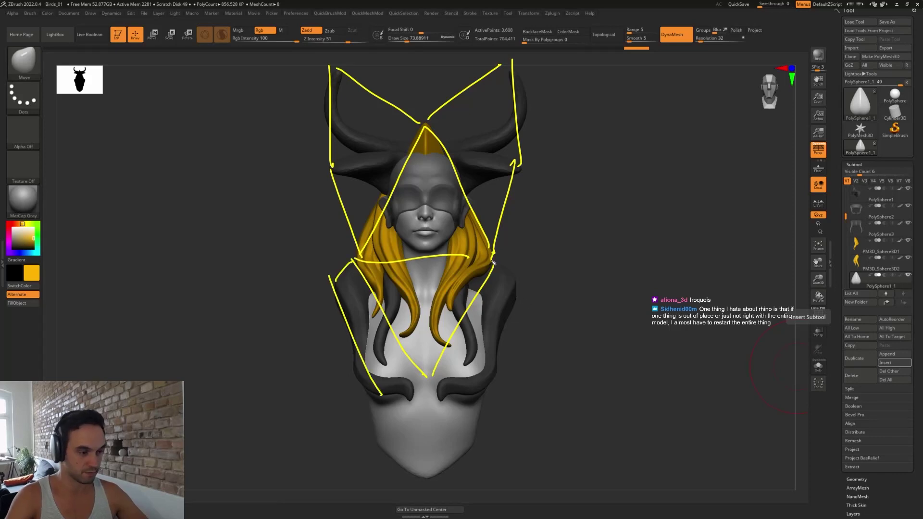
{"action": "left_click_drag", "start_coordinate": [524, 278], "coordinate": [477, 383]}
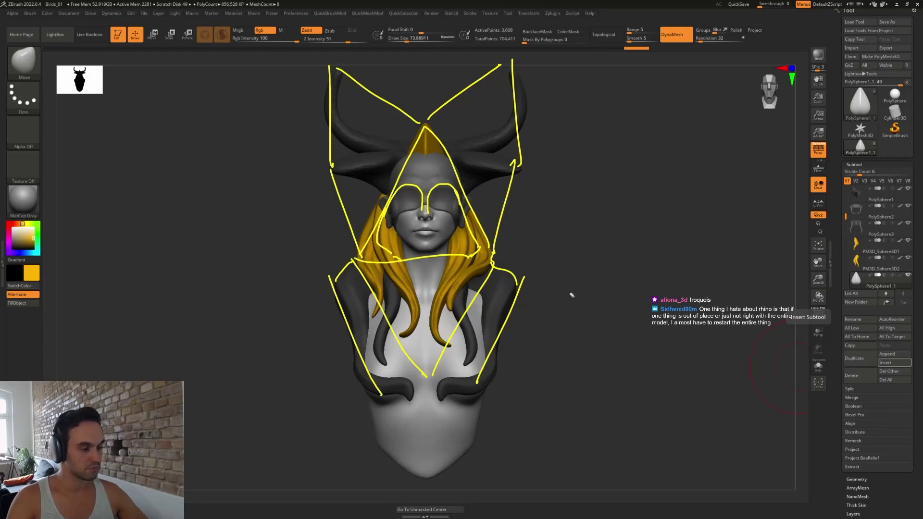
{"action": "key", "text": "Escape"}
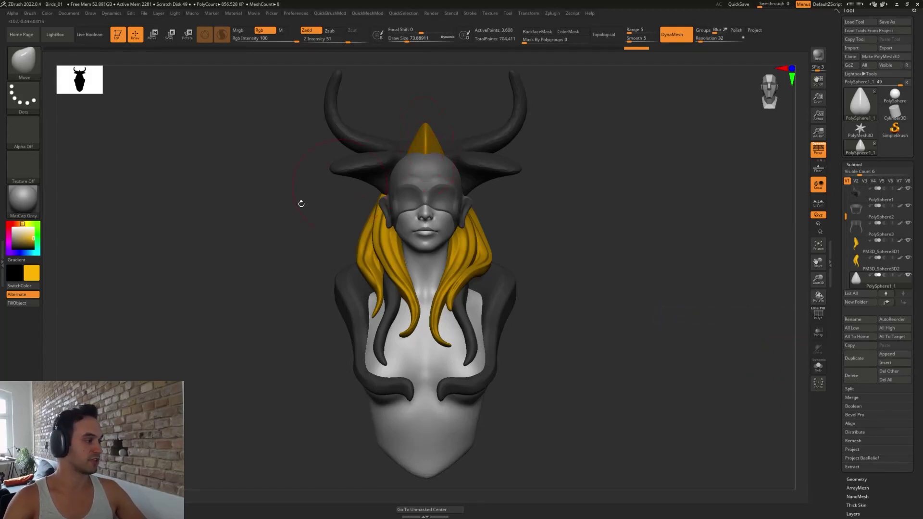
- Fill the crest with the active yellow colour and move it slightly forward and down onto the forehead in side view
{"action": "left_click", "coordinate": [43, 303]}
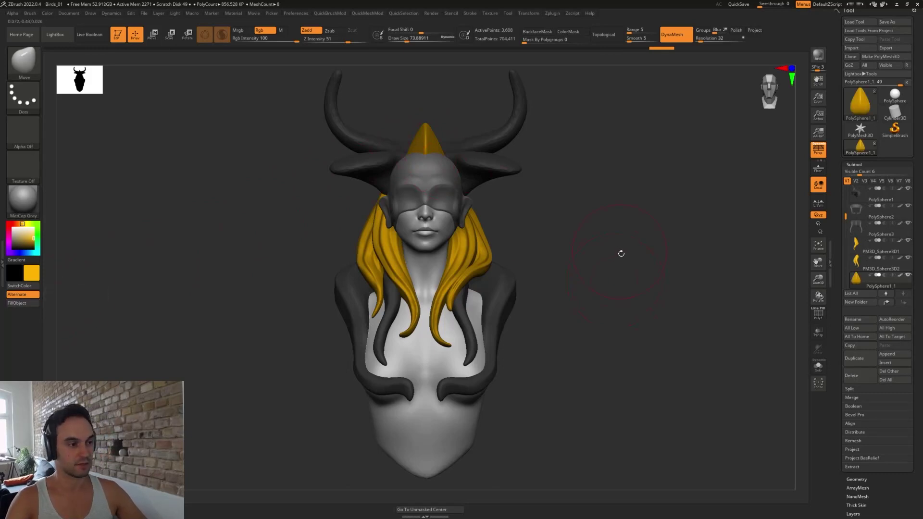
{"action": "left_click_drag", "start_coordinate": [621, 253], "coordinate": [510, 191]}
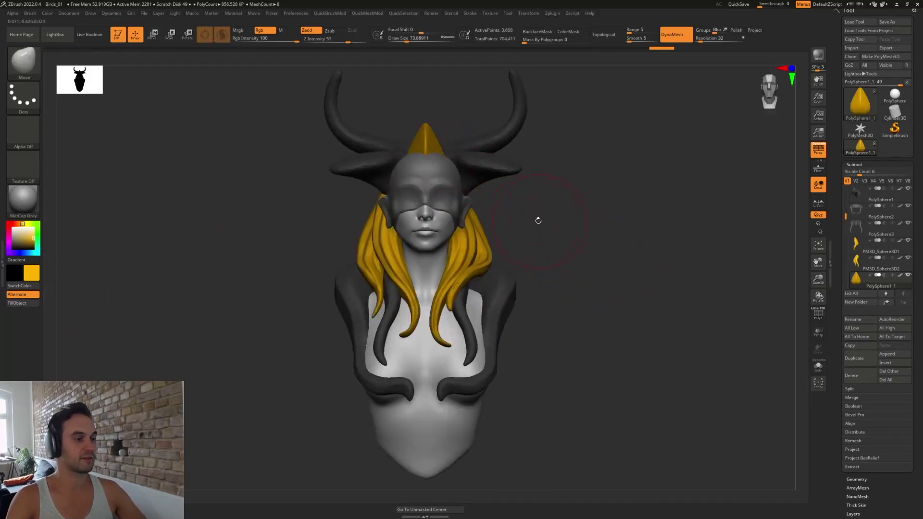
{"action": "left_click_drag", "start_coordinate": [538, 220], "coordinate": [510, 145]}
{"action": "key", "text": "w"}
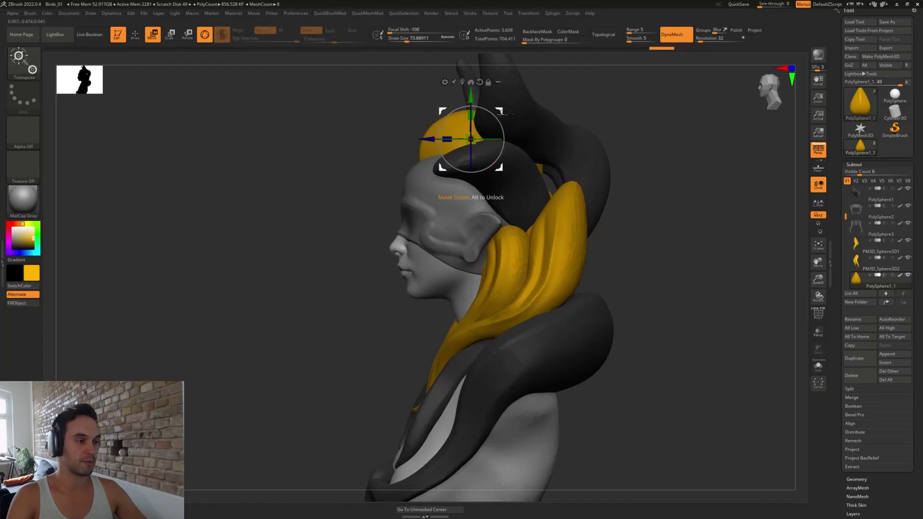
{"action": "left_click_drag", "start_coordinate": [498, 112], "coordinate": [479, 117]}
{"action": "left_click_drag", "start_coordinate": [312, 211], "coordinate": [346, 223], "text": "shift"}
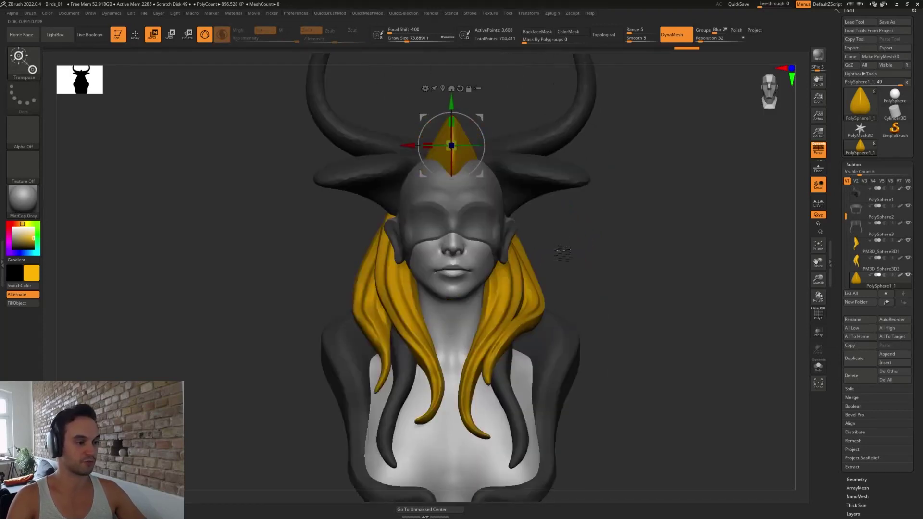
- Bend the crest's central front ridge into a soft S-curve with the Move brush in front view
{"action": "key", "text": "q"}
{"action": "key", "text": "w"}
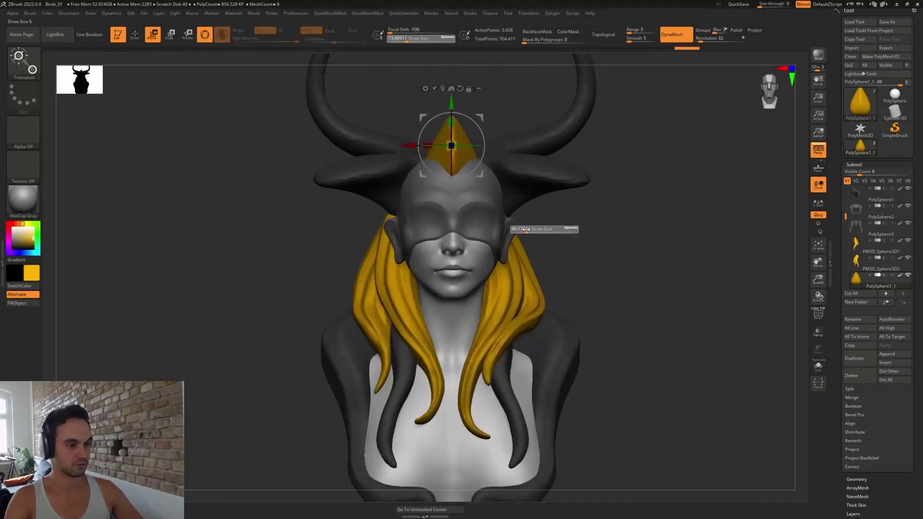
{"action": "key", "text": "s"}
{"action": "key", "text": "q"}
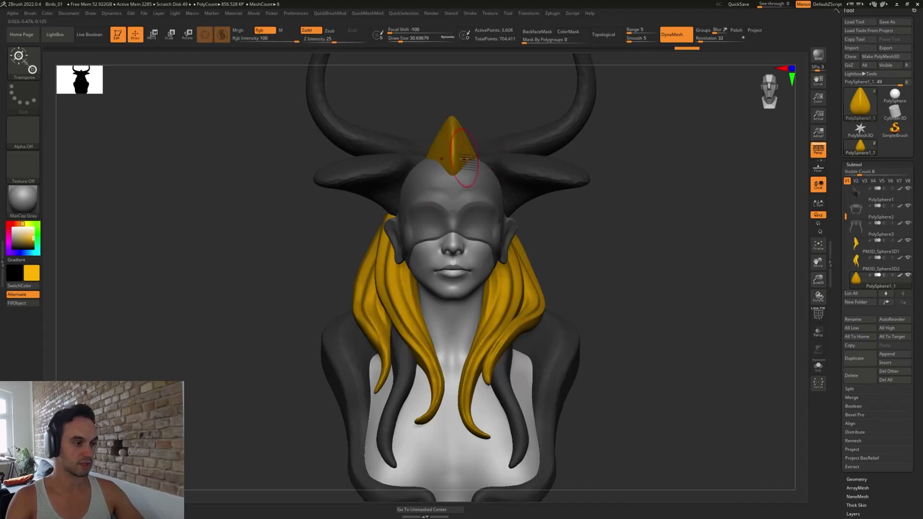
{"action": "right_click_drag", "start_coordinate": [444, 132], "coordinate": [451, 153], "text": "ctrl"}
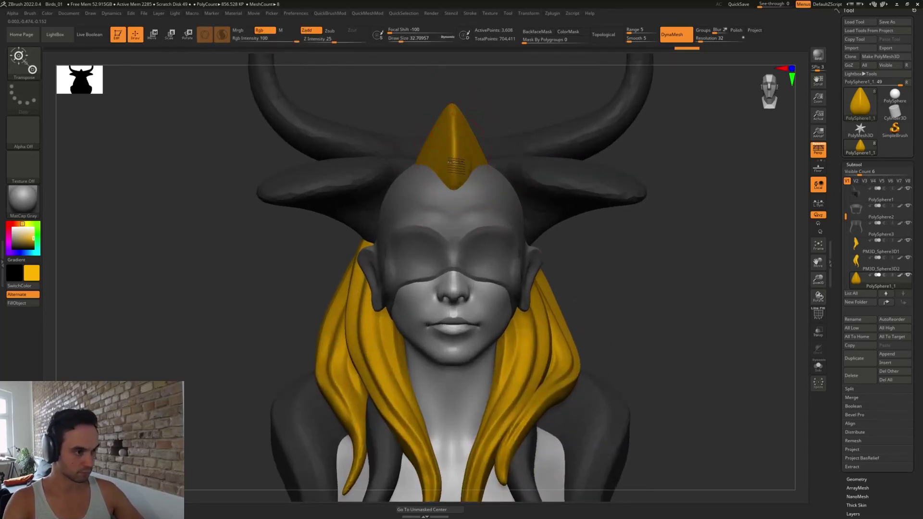
{"action": "key", "text": "w"}
{"action": "key", "text": "q"}
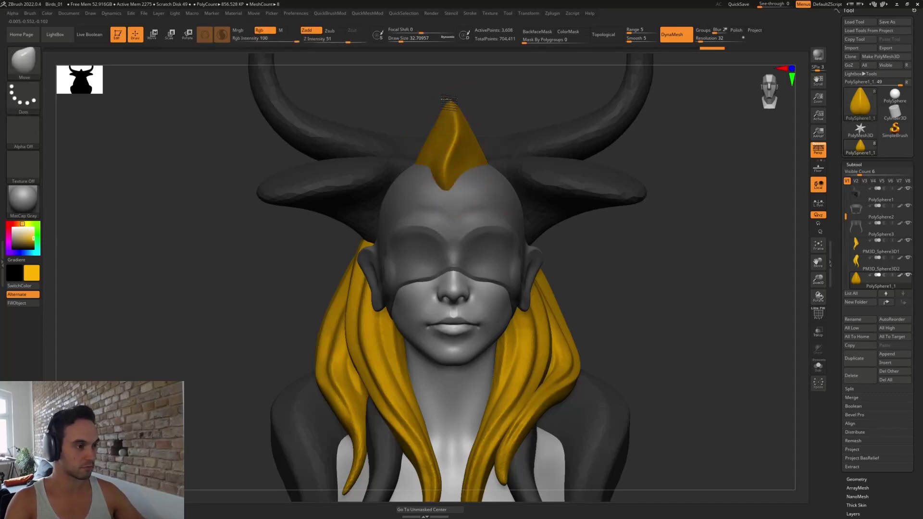
- Carve the first flowing strand grooves into the front of the crest with a small DamStandard brush
{"action": "key", "text": "s"}
{"action": "key", "text": "b"}
{"action": "key", "text": "d"}
{"action": "key", "text": "s"}
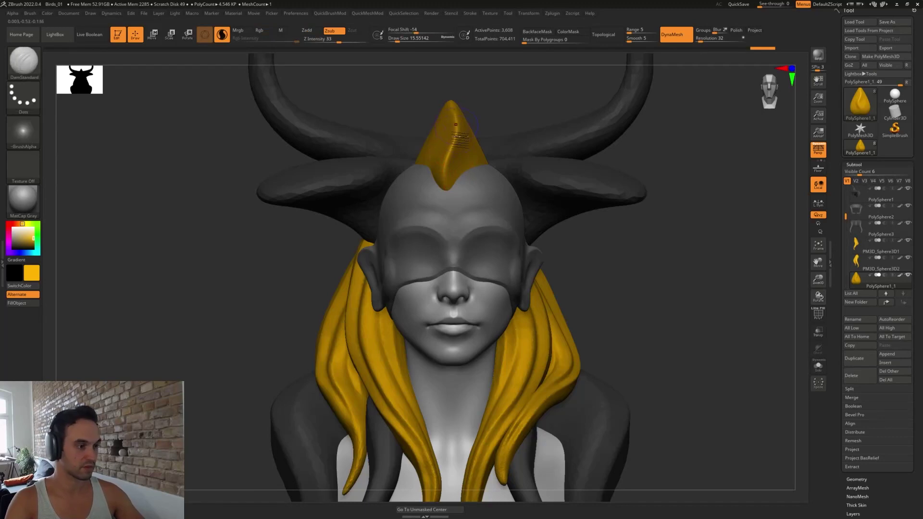
{"action": "mouse_move", "coordinate": [456, 125]}
{"action": "left_mouse_down"}
{"action": "mouse_move", "coordinate": [451, 96]}
{"action": "mouse_move", "coordinate": [447, 102]}
{"action": "left_mouse_up"}
{"action": "key", "text": "s"}
{"action": "left_click_drag", "start_coordinate": [463, 161], "coordinate": [467, 157]}
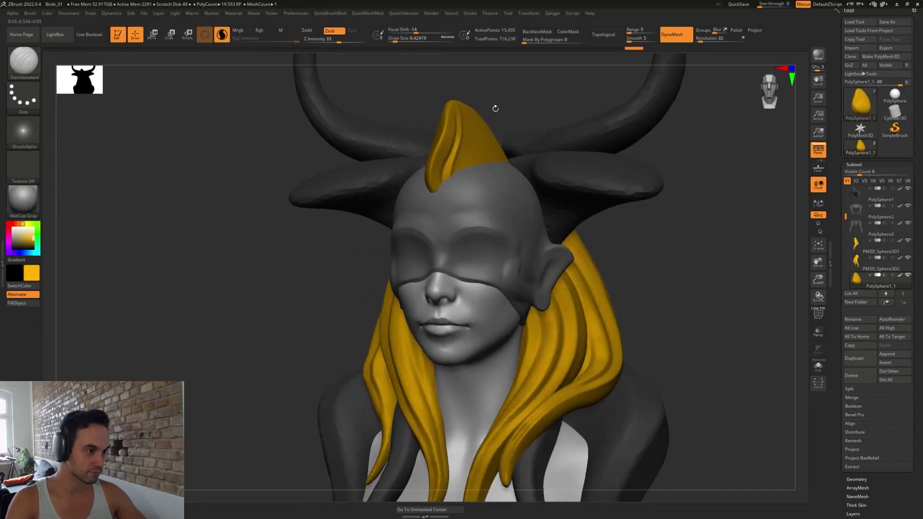
- Add more DamStandard grooves on both sides of the crest, following its curve from tip to forehead
{"action": "mouse_move", "coordinate": [496, 109]}
{"action": "left_mouse_down"}
{"action": "mouse_move", "coordinate": [452, 151]}
{"action": "mouse_move", "coordinate": [446, 110]}
{"action": "left_mouse_up"}
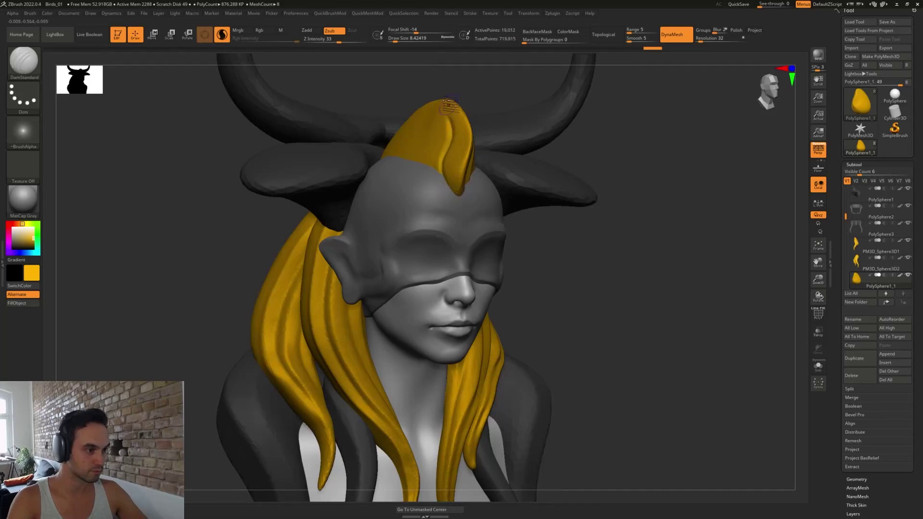
{"action": "mouse_move", "coordinate": [498, 87]}
{"action": "left_mouse_down"}
{"action": "mouse_move", "coordinate": [464, 153]}
{"action": "mouse_move", "coordinate": [436, 105]}
{"action": "mouse_move", "coordinate": [451, 196]}
{"action": "left_mouse_up"}
{"action": "left_click_drag", "start_coordinate": [538, 254], "coordinate": [513, 242]}
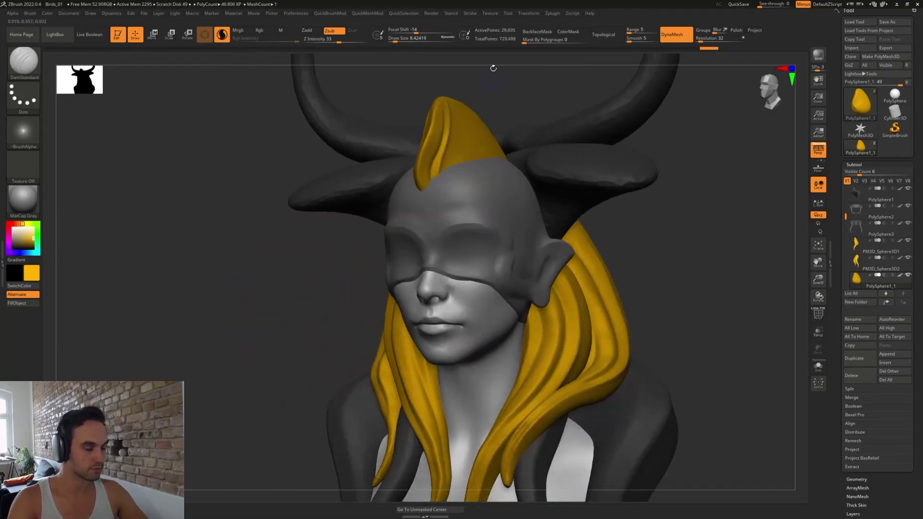
{"action": "left_click_drag", "start_coordinate": [490, 66], "coordinate": [455, 188]}
{"action": "mouse_move", "coordinate": [460, 148]}
{"action": "left_mouse_down"}
{"action": "mouse_move", "coordinate": [437, 93]}
{"action": "mouse_move", "coordinate": [461, 122]}
{"action": "left_mouse_up"}
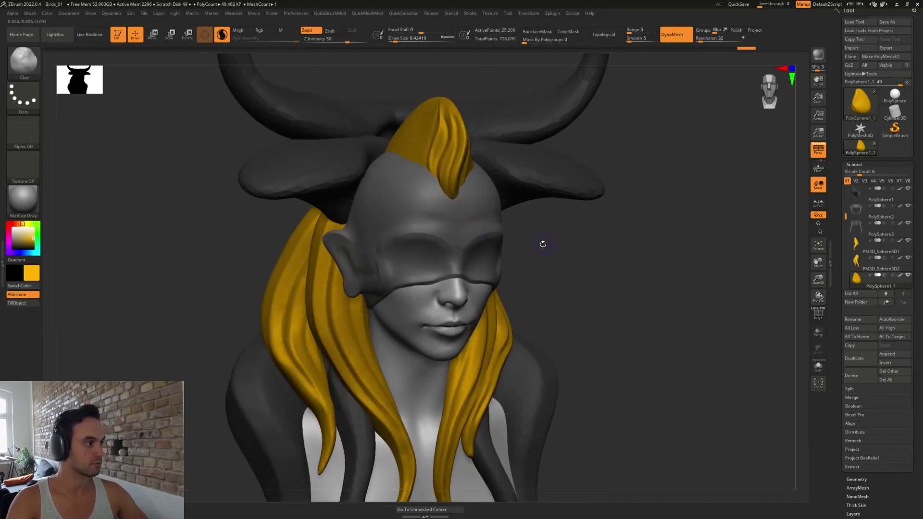
- Build up hair strands between the crest's grooves on both sides with the Clay brush and soften them by smoothing
{"action": "left_click_drag", "start_coordinate": [542, 244], "coordinate": [556, 247], "text": "ctrl"}
{"action": "left_click_drag", "start_coordinate": [556, 248], "coordinate": [466, 243]}
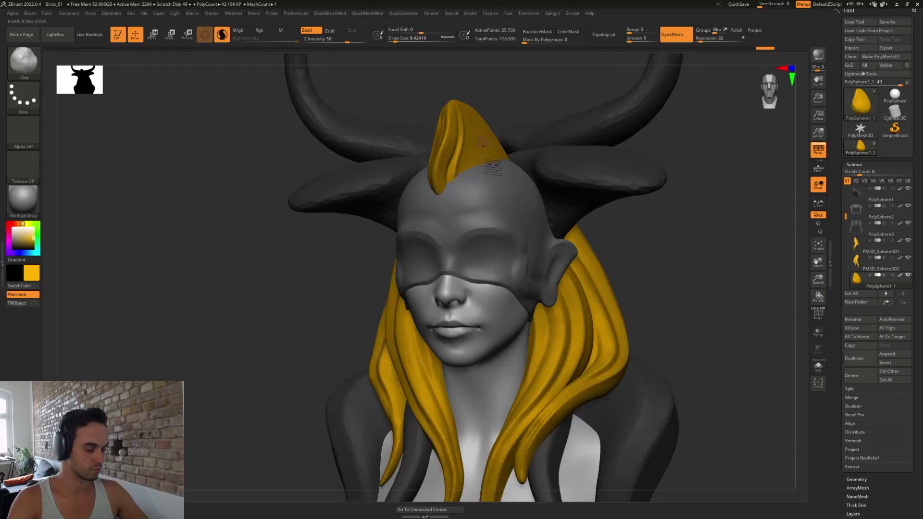
{"action": "left_click_drag", "start_coordinate": [469, 123], "coordinate": [466, 179]}
{"action": "mouse_move", "coordinate": [498, 97]}
{"action": "left_mouse_down"}
{"action": "mouse_move", "coordinate": [461, 178]}
{"action": "mouse_move", "coordinate": [474, 156]}
{"action": "mouse_move", "coordinate": [447, 144]}
{"action": "mouse_move", "coordinate": [439, 169]}
{"action": "mouse_move", "coordinate": [441, 98]}
{"action": "left_mouse_up"}
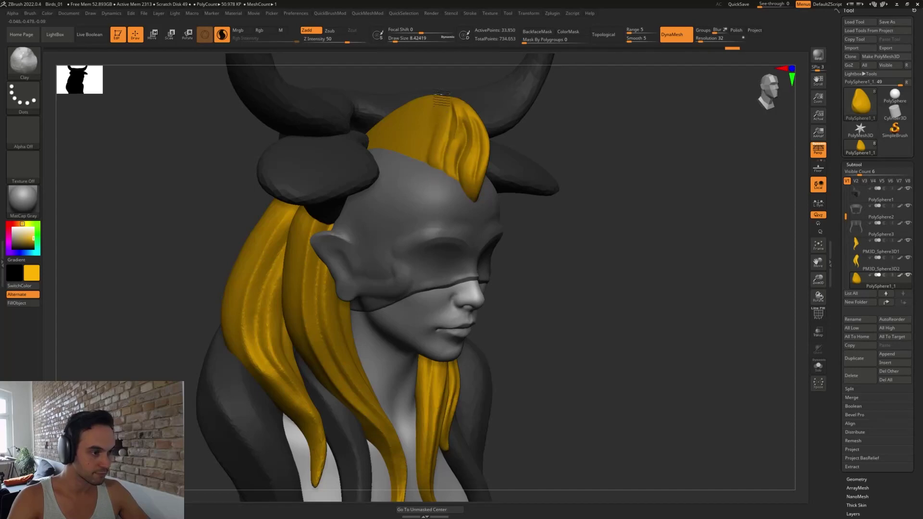
{"action": "left_click_drag", "start_coordinate": [567, 158], "coordinate": [486, 151]}
{"action": "mouse_move", "coordinate": [490, 144]}
{"action": "left_mouse_down"}
{"action": "mouse_move", "coordinate": [490, 167]}
{"action": "mouse_move", "coordinate": [469, 108]}
{"action": "mouse_move", "coordinate": [487, 159]}
{"action": "mouse_move", "coordinate": [459, 168]}
{"action": "left_mouse_up"}
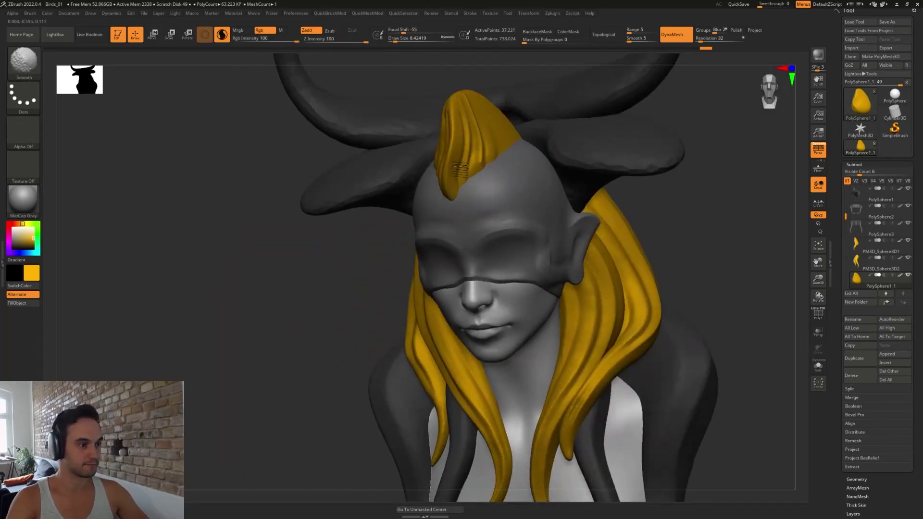
{"action": "key", "text": "shift+f"}
{"action": "key", "text": "shift+f"}
{"action": "mouse_move", "coordinate": [719, 223]}
{"action": "left_mouse_down", "text": "shift"}
{"action": "mouse_move", "coordinate": [702, 210]}
{"action": "mouse_move", "coordinate": [672, 276]}
{"action": "mouse_move", "coordinate": [680, 216]}
{"action": "left_mouse_up", "text": "shift"}
- Adjust the crest's upper outline with the Move brush in front view and undo the last adjustment
{"action": "key", "text": "b"}
{"action": "key", "text": "m"}
{"action": "key", "text": "v"}
{"action": "key", "text": "s"}
{"action": "left_click_drag", "start_coordinate": [493, 110], "coordinate": [499, 110]}
{"action": "left_click_drag", "start_coordinate": [443, 113], "coordinate": [446, 114]}
{"action": "key", "text": "s"}
{"action": "key", "text": "ctrl+z"}
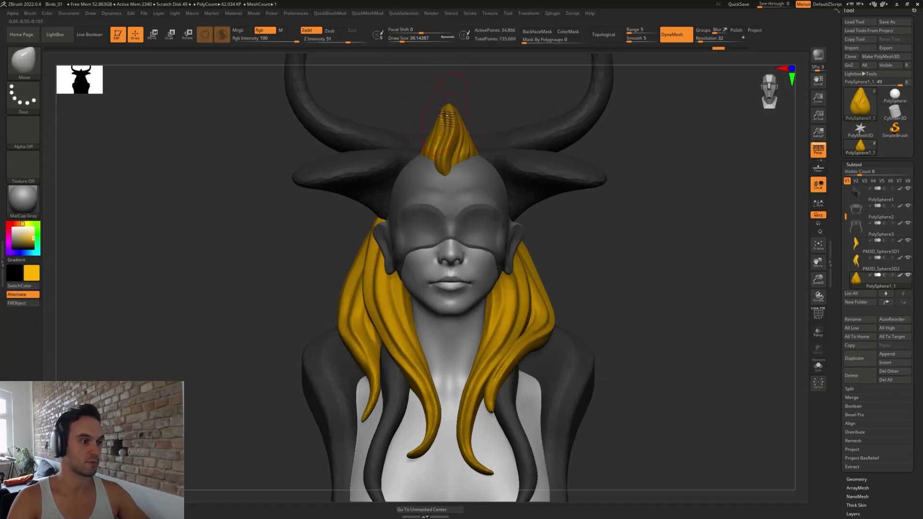
- Pull the crest into a flame-like silhouette with a narrow, slightly curved tip using the Move brush
{"action": "key", "text": "bracketleft"}
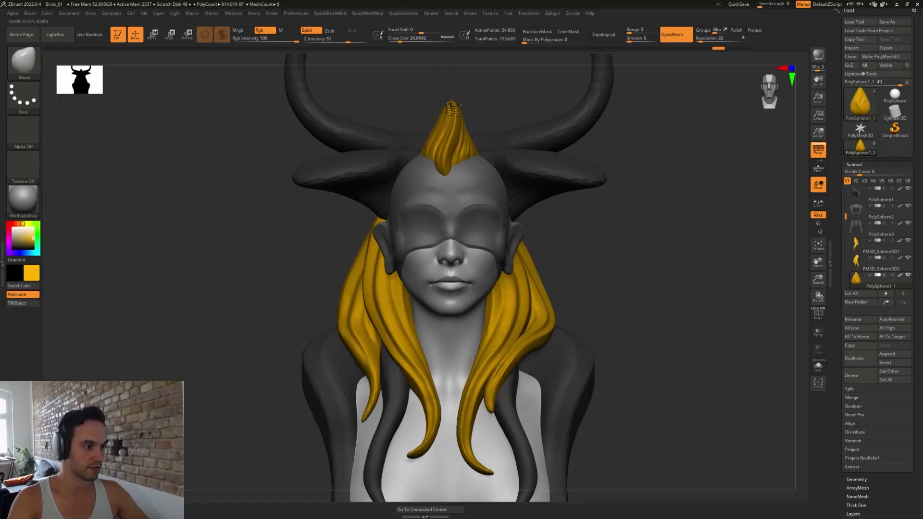
{"action": "mouse_move", "coordinate": [452, 105]}
{"action": "left_mouse_down"}
{"action": "mouse_move", "coordinate": [448, 117]}
{"action": "mouse_move", "coordinate": [438, 113]}
{"action": "mouse_move", "coordinate": [473, 106]}
{"action": "mouse_move", "coordinate": [431, 123]}
{"action": "mouse_move", "coordinate": [428, 139]}
{"action": "left_mouse_up"}
{"action": "key", "text": "s"}
{"action": "mouse_move", "coordinate": [577, 207]}
{"action": "left_mouse_down"}
{"action": "mouse_move", "coordinate": [536, 209]}
{"action": "mouse_move", "coordinate": [583, 259]}
{"action": "mouse_move", "coordinate": [561, 256]}
{"action": "left_mouse_up"}
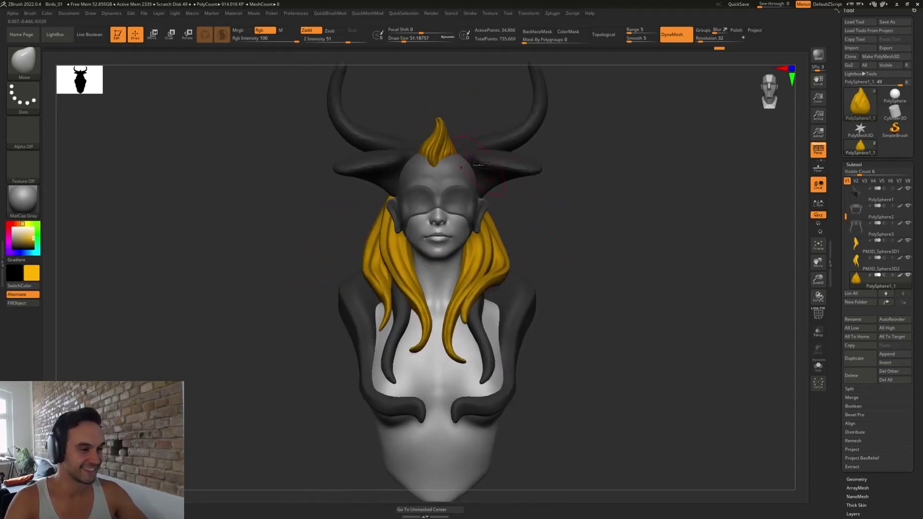
{"action": "left_click_drag", "start_coordinate": [437, 140], "coordinate": [439, 169]}
- Select each side hair clump in turn and adjust its silhouette with a large Move brush
{"action": "left_click_drag", "start_coordinate": [531, 208], "coordinate": [580, 261], "text": "alt"}
{"action": "left_click", "coordinate": [405, 270], "text": "alt"}
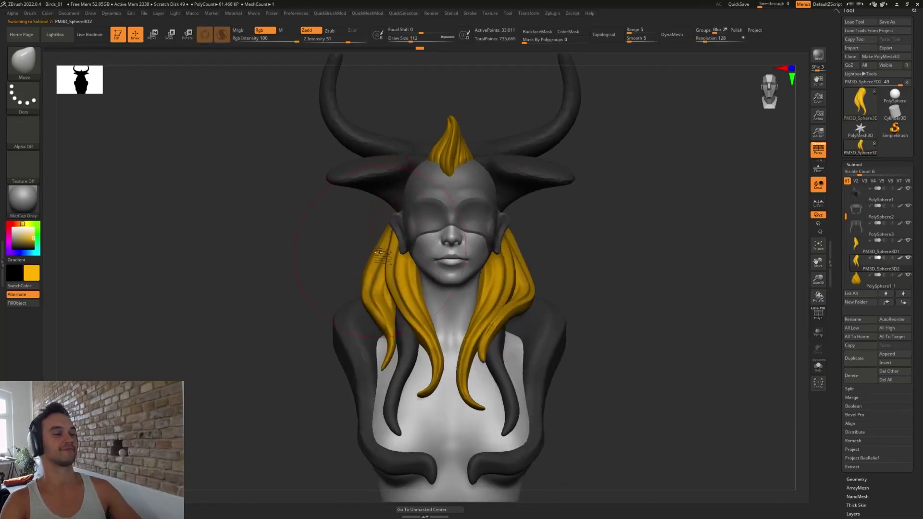
{"action": "left_click_drag", "start_coordinate": [594, 227], "coordinate": [540, 267], "text": "alt"}
{"action": "left_click", "coordinate": [489, 278], "text": "alt"}
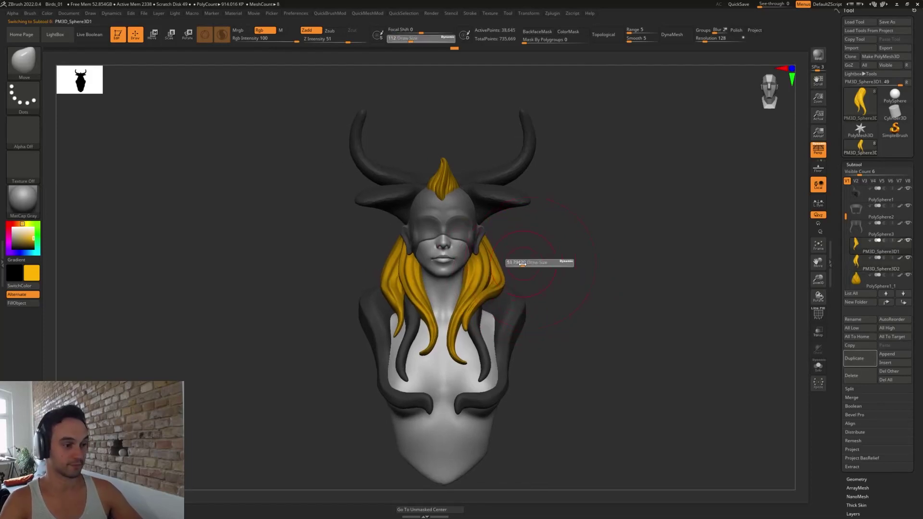
- Select the horns and reshape their sweep from above with the Move brush, smoothing the middle where they meet
{"action": "left_click", "coordinate": [530, 177], "text": "alt"}
{"action": "mouse_move", "coordinate": [547, 172]}
{"action": "left_mouse_down", "text": "alt"}
{"action": "mouse_move", "coordinate": [523, 174]}
{"action": "mouse_move", "coordinate": [573, 253]}
{"action": "mouse_move", "coordinate": [571, 273]}
{"action": "left_mouse_up", "text": "alt"}
{"action": "key", "text": "s"}
{"action": "left_click_drag", "start_coordinate": [497, 156], "coordinate": [482, 143]}
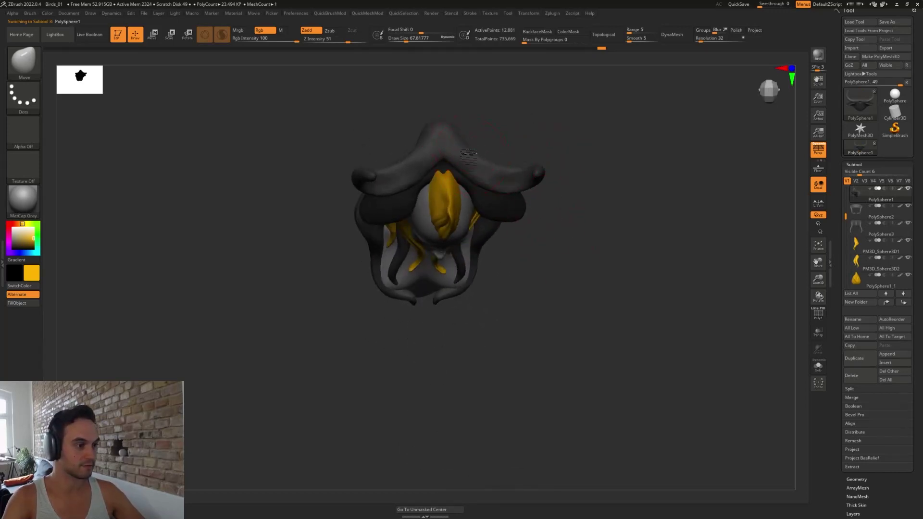
{"action": "left_click_drag", "start_coordinate": [531, 243], "coordinate": [606, 243]}
{"action": "mouse_move", "coordinate": [438, 129]}
{"action": "left_mouse_down", "text": "shift"}
{"action": "mouse_move", "coordinate": [411, 144]}
{"action": "mouse_move", "coordinate": [450, 128]}
{"action": "mouse_move", "coordinate": [458, 147]}
{"action": "left_mouse_up", "text": "shift"}
{"action": "left_click_drag", "start_coordinate": [513, 257], "coordinate": [585, 310], "text": "shift"}
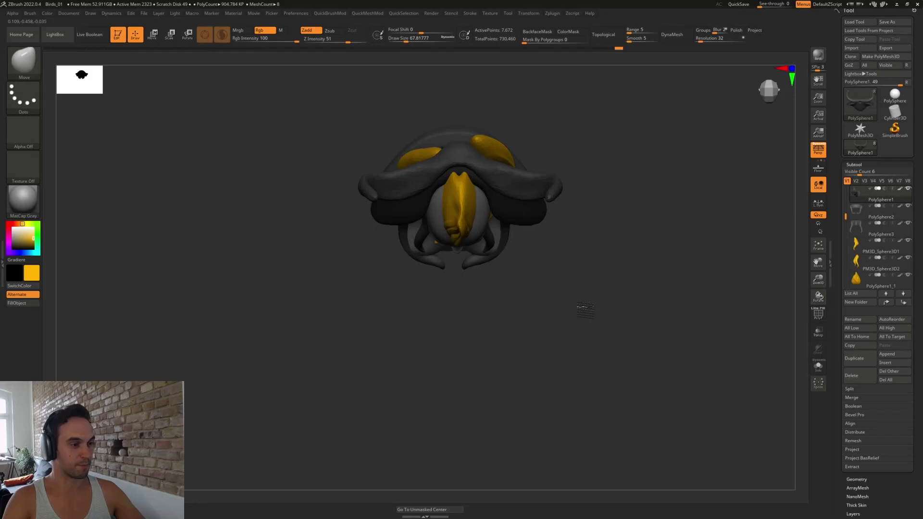
- Tuck in the protruding top of the hair clump and bend the upper horns into S-curves with the Move brush
{"action": "left_click", "coordinate": [485, 142], "text": "alt"}
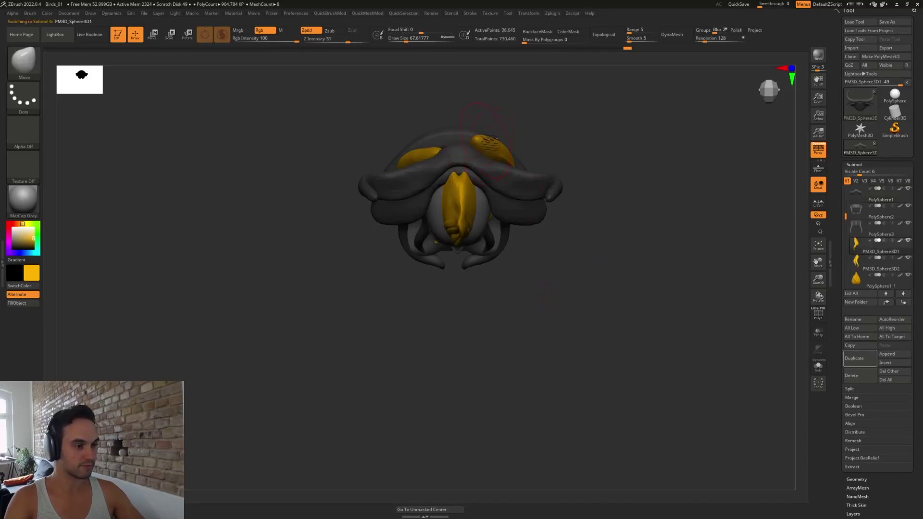
{"action": "left_click", "coordinate": [518, 209], "text": "alt"}
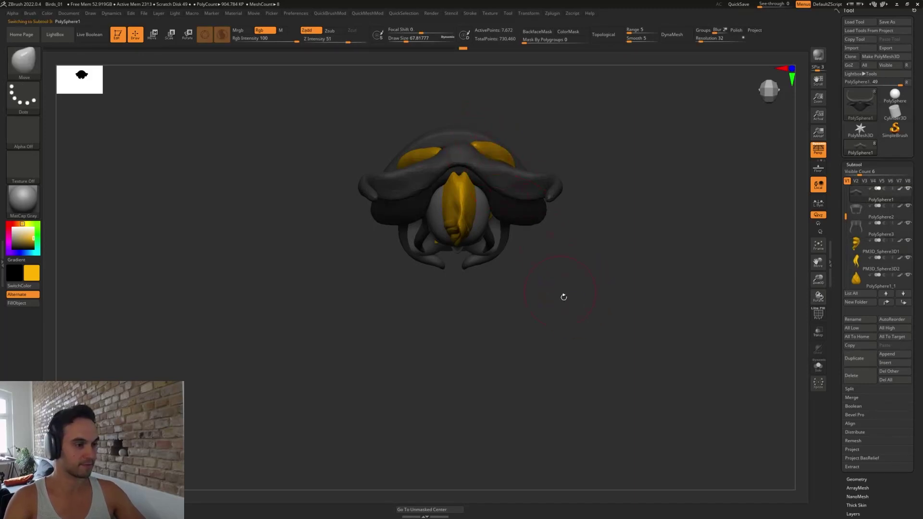
{"action": "left_click_drag", "start_coordinate": [562, 296], "coordinate": [562, 243]}
{"action": "left_click_drag", "start_coordinate": [567, 201], "coordinate": [576, 256], "text": "alt"}
{"action": "mouse_move", "coordinate": [556, 158]}
{"action": "left_mouse_down"}
{"action": "mouse_move", "coordinate": [527, 163]}
{"action": "mouse_move", "coordinate": [550, 131]}
{"action": "mouse_move", "coordinate": [549, 148]}
{"action": "mouse_move", "coordinate": [563, 154]}
{"action": "left_mouse_up"}
{"action": "key", "text": "s"}
{"action": "left_click", "coordinate": [545, 153]}
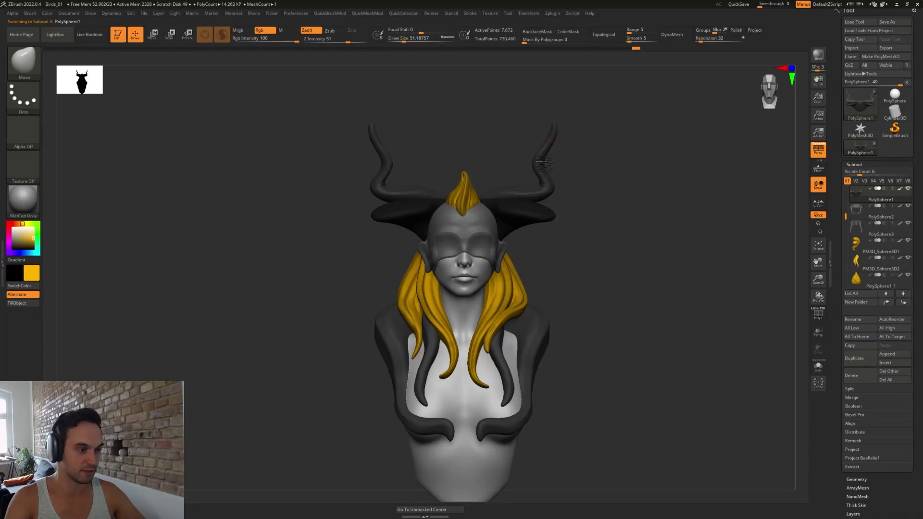
{"action": "key", "text": "s"}
{"action": "left_click", "coordinate": [547, 177]}
{"action": "key", "text": "shift"}
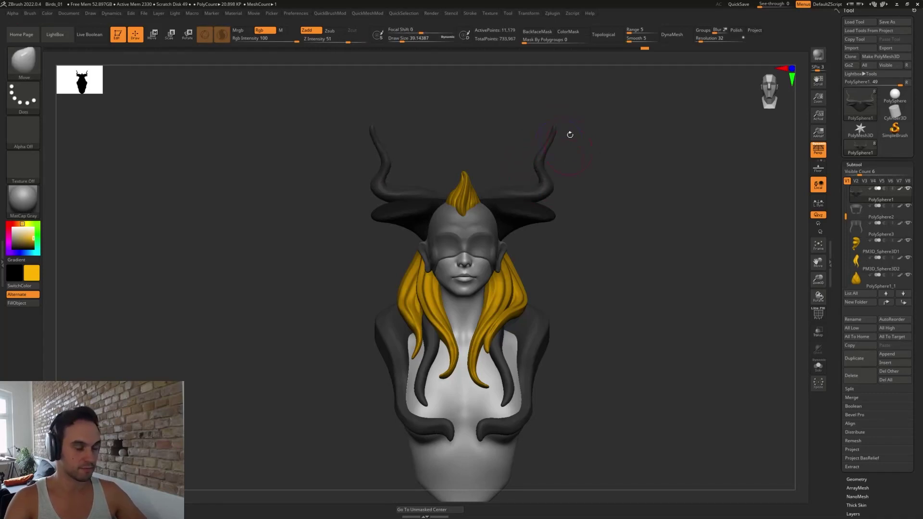
- Thicken the thin upper sections of the horns with the Inflate brush, varying the brush size along the curve
{"action": "key", "text": "b"}
{"action": "key", "text": "i"}
{"action": "key", "text": "n"}
{"action": "key", "text": "s"}
{"action": "left_click", "coordinate": [550, 142]}
{"action": "right_click_drag", "start_coordinate": [548, 143], "coordinate": [559, 120], "text": "ctrl"}
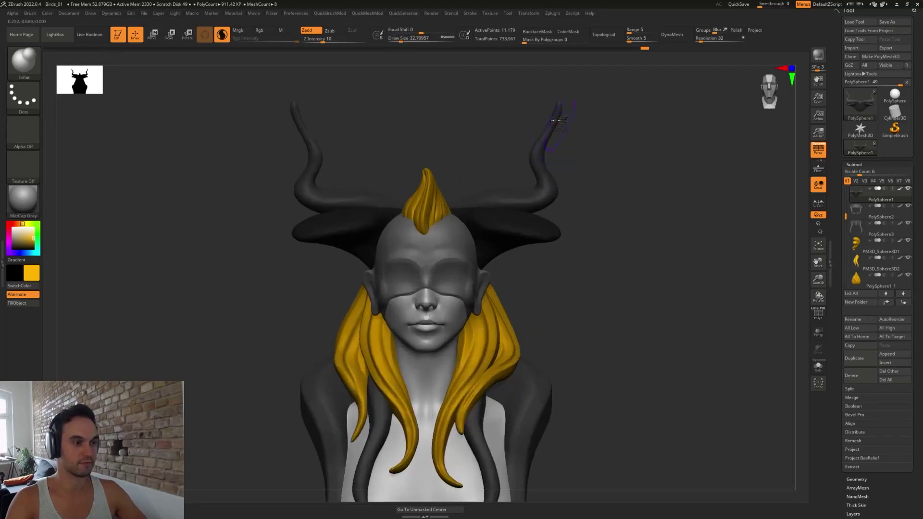
{"action": "key", "text": "s"}
{"action": "left_click_drag", "start_coordinate": [537, 151], "coordinate": [543, 170]}
{"action": "key", "text": "s"}
{"action": "left_click", "coordinate": [550, 140]}
{"action": "key", "text": "s"}
{"action": "left_click", "coordinate": [551, 142]}
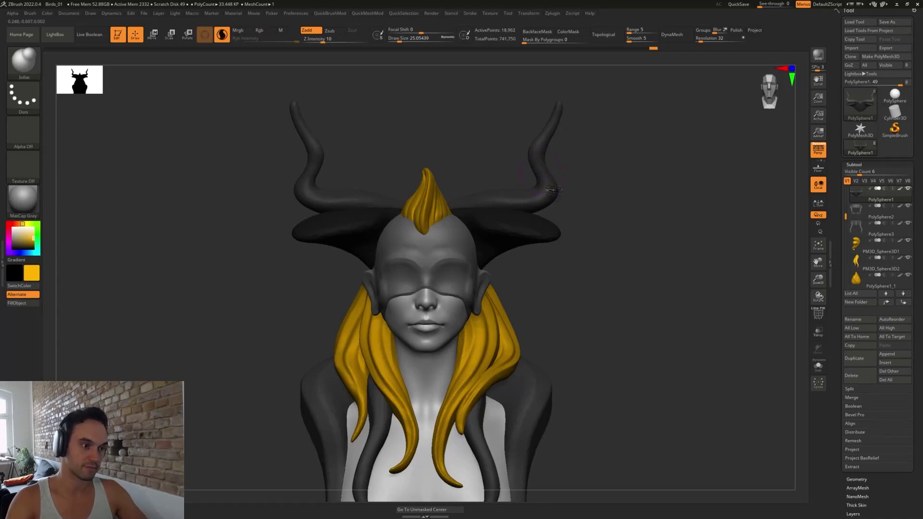
- Reshape the horns' lower sections and their bases beside the crest with a large Move brush
{"action": "key", "text": "b"}
{"action": "key", "text": "m"}
{"action": "key", "text": "v"}
{"action": "left_click_drag", "start_coordinate": [547, 206], "coordinate": [505, 203]}
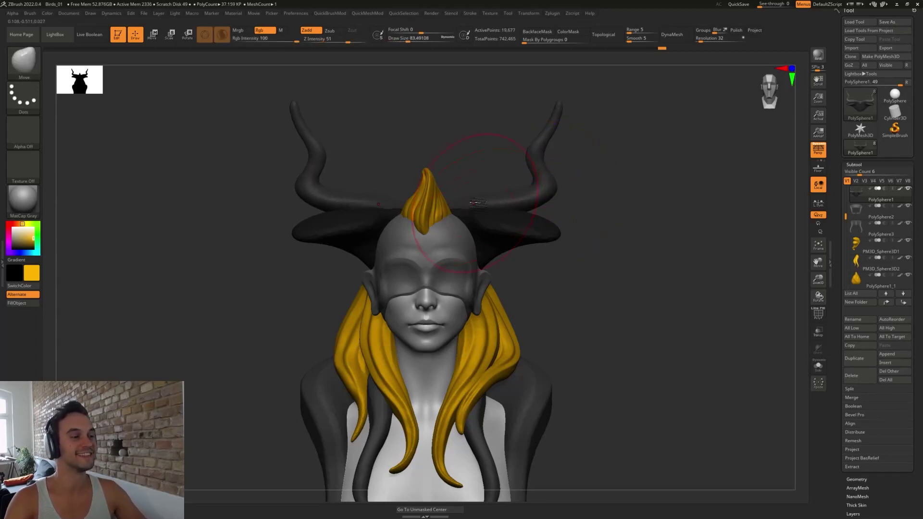
{"action": "key", "text": "s"}
{"action": "left_click_drag", "start_coordinate": [463, 161], "coordinate": [476, 198]}
{"action": "key", "text": "s"}
{"action": "mouse_move", "coordinate": [462, 152]}
{"action": "left_mouse_down"}
{"action": "mouse_move", "coordinate": [464, 188]}
{"action": "mouse_move", "coordinate": [430, 176]}
{"action": "left_mouse_up"}
{"action": "mouse_move", "coordinate": [429, 141]}
{"action": "left_mouse_down"}
{"action": "mouse_move", "coordinate": [430, 172]}
{"action": "mouse_move", "coordinate": [409, 169]}
{"action": "mouse_move", "coordinate": [432, 174]}
{"action": "left_mouse_up"}
{"action": "key", "text": "ctrl+d"}
- Refine the horns' outer bends with the Move brush and smooth their surface
{"action": "mouse_move", "coordinate": [616, 317]}
{"action": "left_mouse_down", "text": "shift"}
{"action": "mouse_move", "coordinate": [605, 258]}
{"action": "mouse_move", "coordinate": [593, 263]}
{"action": "mouse_move", "coordinate": [638, 297]}
{"action": "left_mouse_up", "text": "shift"}
{"action": "left_click_drag", "start_coordinate": [508, 194], "coordinate": [512, 194]}
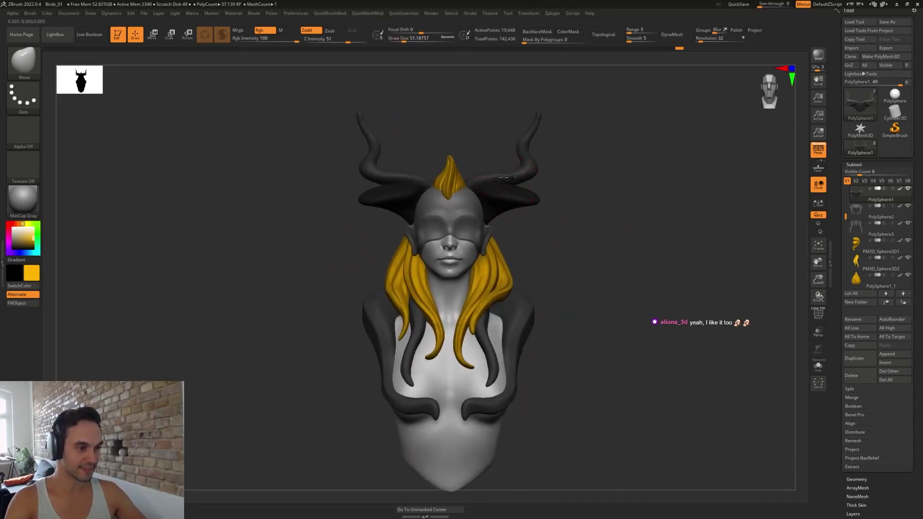
{"action": "key", "text": "["}
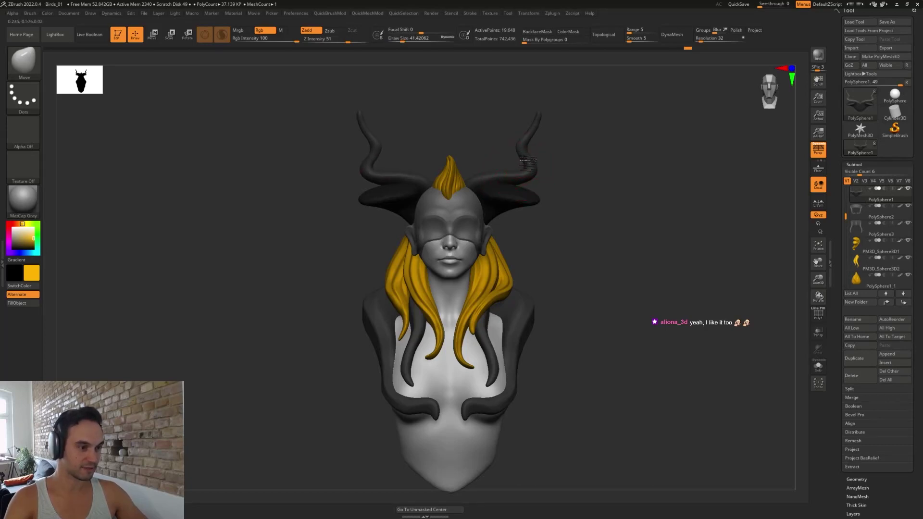
{"action": "right_click_drag", "start_coordinate": [532, 160], "coordinate": [566, 227], "text": "ctrl"}
{"action": "key", "text": "s"}
{"action": "left_click_drag", "start_coordinate": [567, 227], "coordinate": [556, 225]}
{"action": "key", "text": "s"}
{"action": "right_click_drag", "start_coordinate": [564, 179], "coordinate": [584, 246], "text": "alt"}
{"action": "mouse_move", "coordinate": [556, 124]}
{"action": "left_mouse_down", "text": "shift"}
{"action": "mouse_move", "coordinate": [524, 196]}
{"action": "mouse_move", "coordinate": [539, 249]}
{"action": "mouse_move", "coordinate": [425, 267]}
{"action": "left_mouse_up", "text": "shift"}
- Test DamStandard grooves along the horns at smaller brush sizes and undo the unwanted strokes
{"action": "key", "text": "b"}
{"action": "key", "text": "d"}
{"action": "key", "text": "s"}
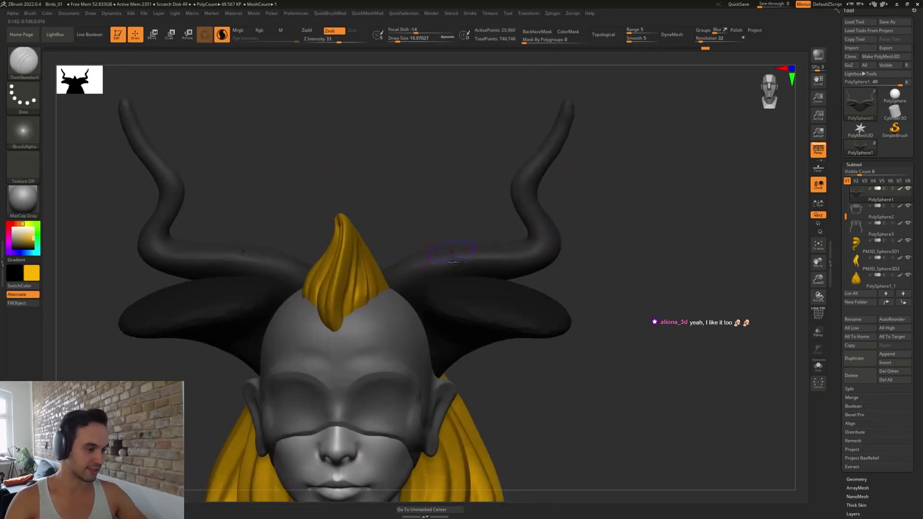
{"action": "key", "text": "ctrl+z"}
{"action": "key", "text": "s"}
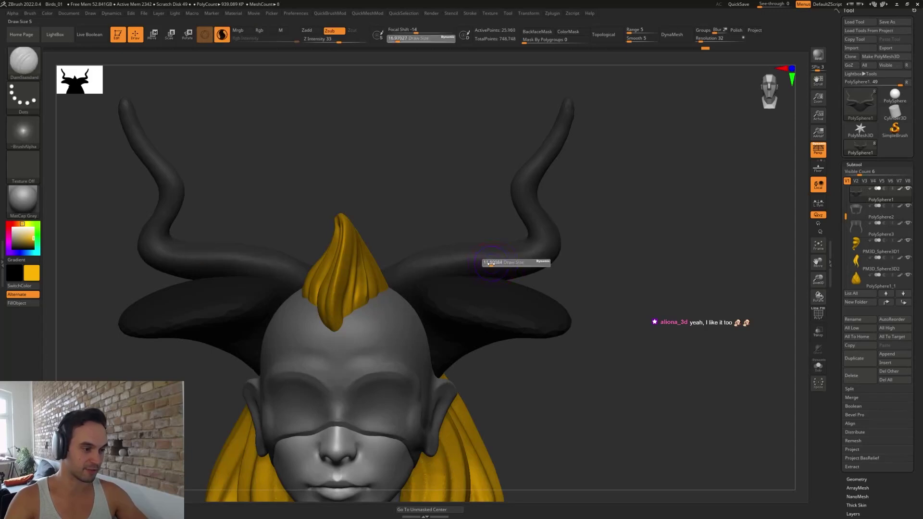
{"action": "left_click_drag", "start_coordinate": [490, 264], "coordinate": [488, 263]}
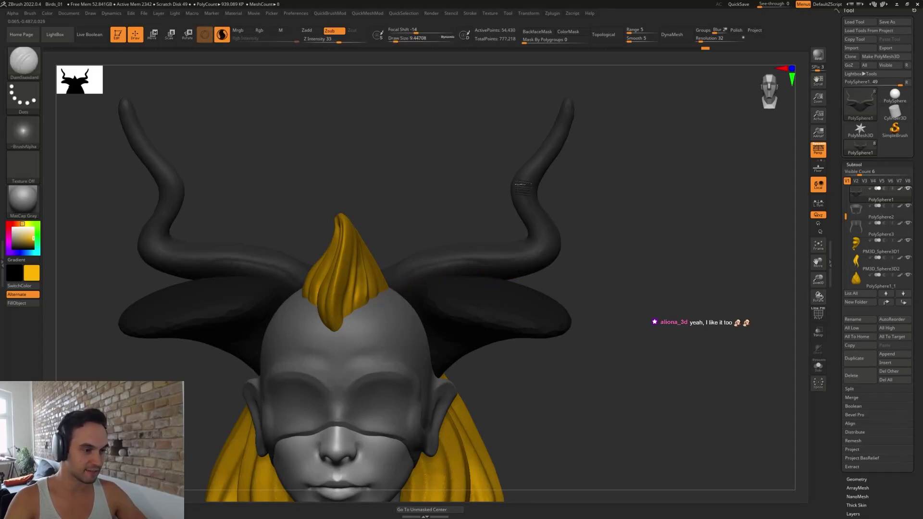
{"action": "key", "text": "ctrl+z"}
- Carve DamStandard grooves along the upper curve of the horns at a draw size of about 5.75
{"action": "right_click_drag", "start_coordinate": [585, 173], "coordinate": [643, 140], "text": "ctrl"}
{"action": "right_click_drag", "start_coordinate": [703, 127], "coordinate": [558, 242], "text": "alt"}
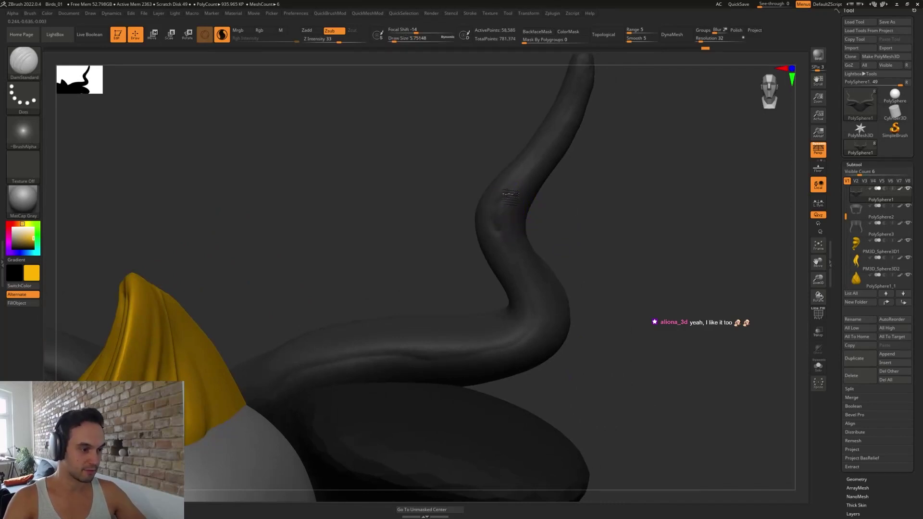
{"action": "right_click_drag", "start_coordinate": [515, 185], "coordinate": [583, 171]}
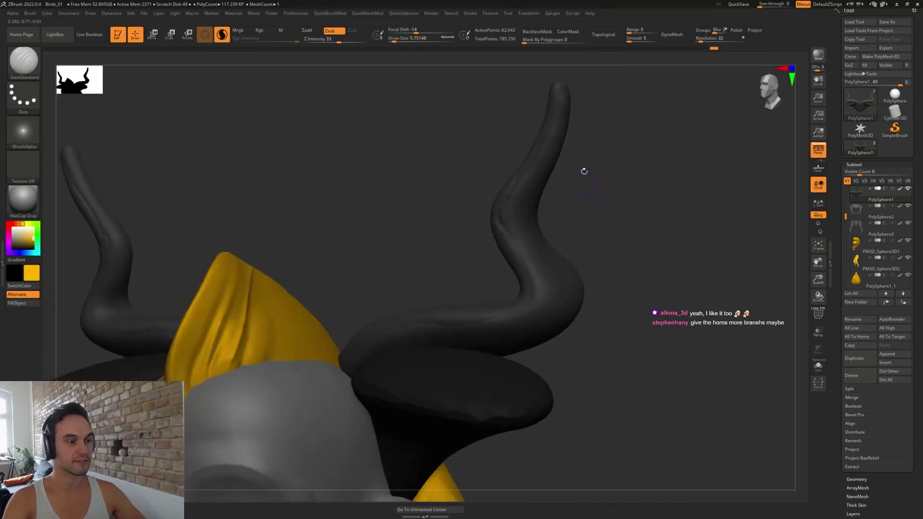
{"action": "right_click_drag", "start_coordinate": [473, 347], "coordinate": [572, 330]}
{"action": "right_click_drag", "start_coordinate": [583, 181], "coordinate": [508, 341]}
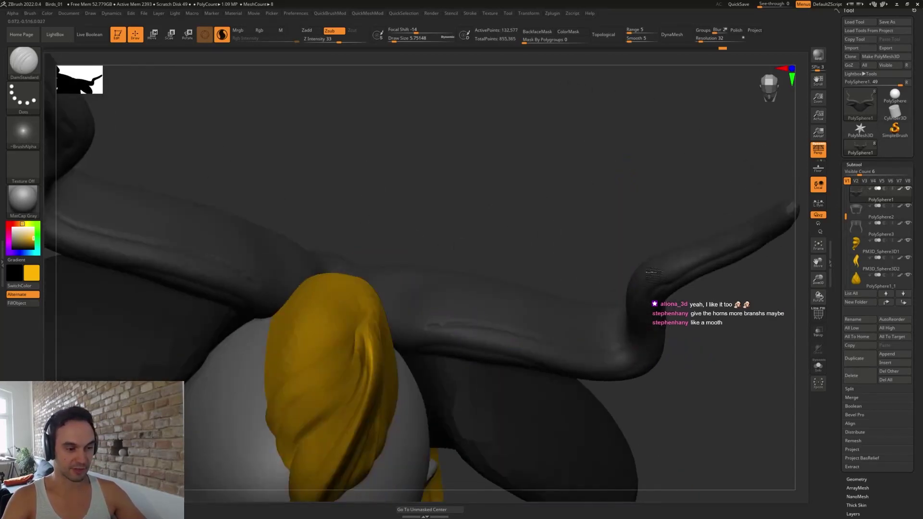
- Extend the carved grooves through the horns' bends and along their lower sections toward the crest, smoothing rough spots
{"action": "right_click_drag", "start_coordinate": [783, 214], "coordinate": [588, 341]}
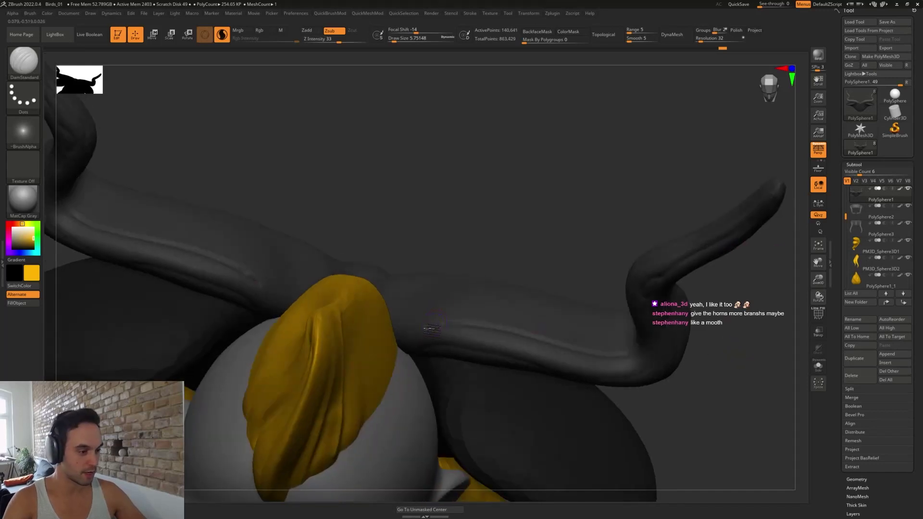
{"action": "right_click_drag", "start_coordinate": [400, 326], "coordinate": [694, 370]}
{"action": "key", "text": "shift"}
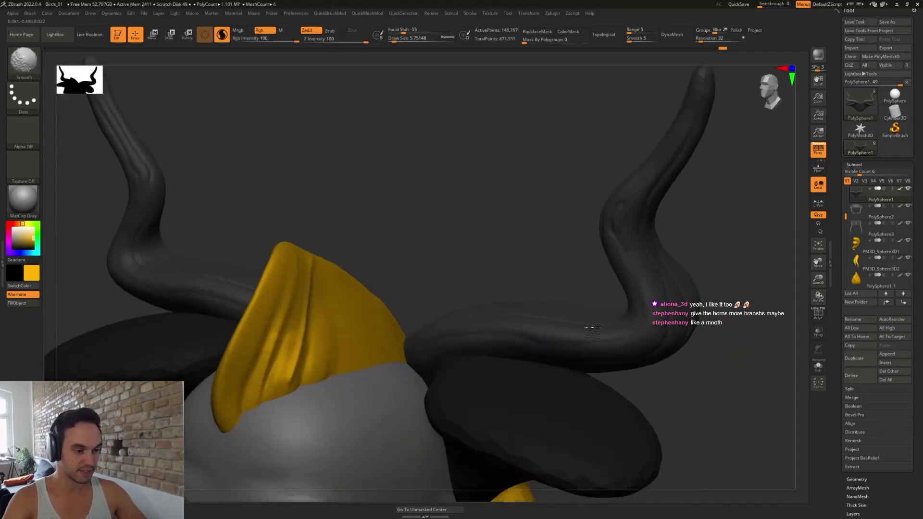
{"action": "right_click_drag", "start_coordinate": [592, 331], "coordinate": [632, 217]}
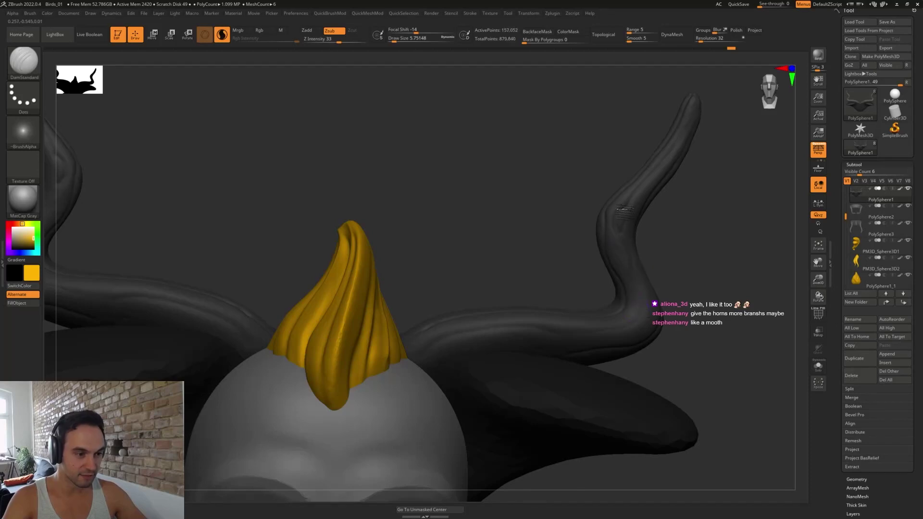
{"action": "right_click_drag", "start_coordinate": [688, 226], "coordinate": [685, 141]}
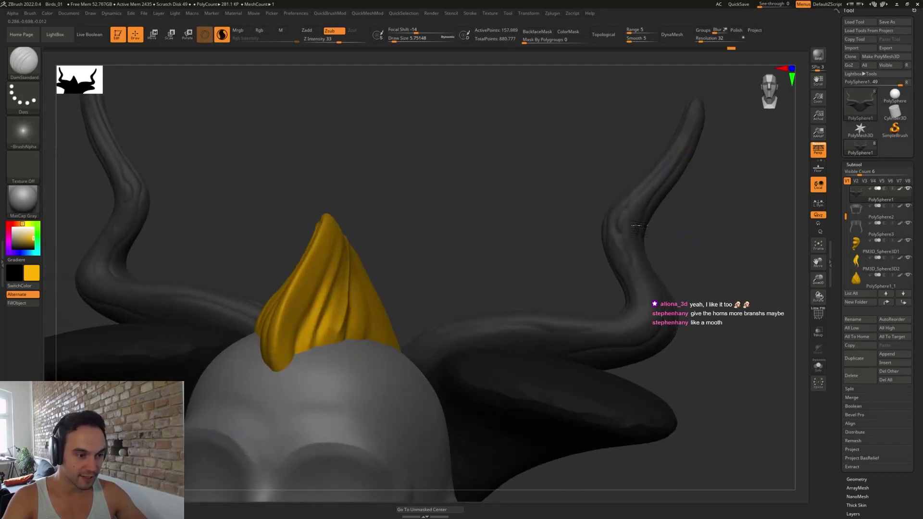
{"action": "right_click_drag", "start_coordinate": [706, 274], "coordinate": [624, 275]}
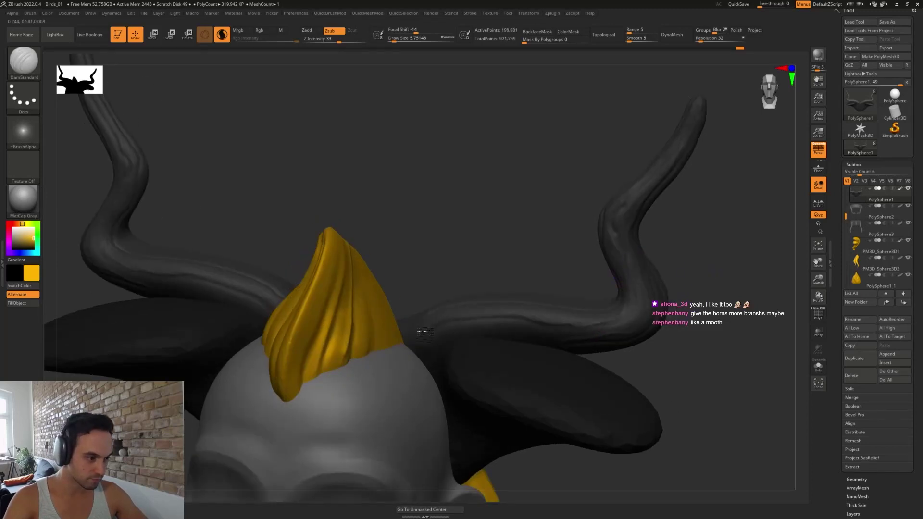
{"action": "right_click_drag", "start_coordinate": [692, 347], "coordinate": [733, 380]}
- Reduce the draw size to about 2.6 and carve finer DamStandard creases around the horns' upper bend
{"action": "right_click_drag", "start_coordinate": [671, 233], "coordinate": [672, 283], "text": "ctrl"}
{"action": "key", "text": "s"}
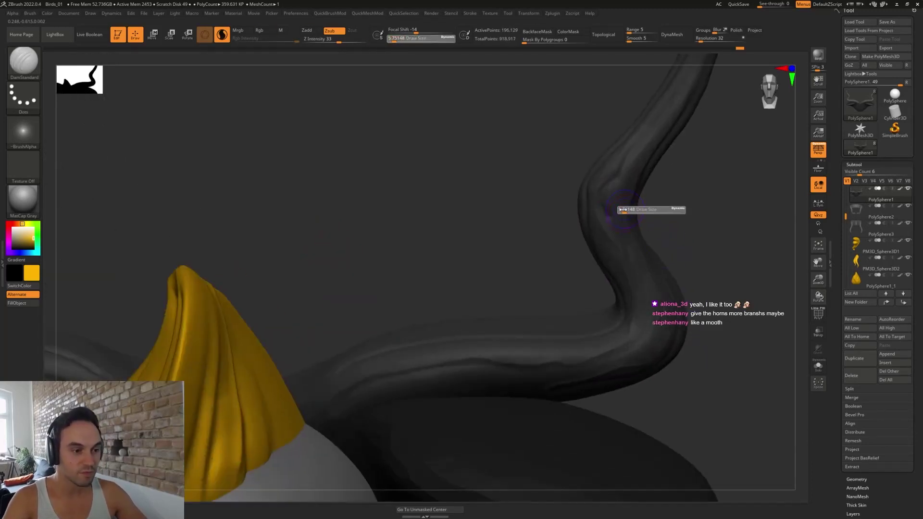
{"action": "left_click", "coordinate": [622, 210]}
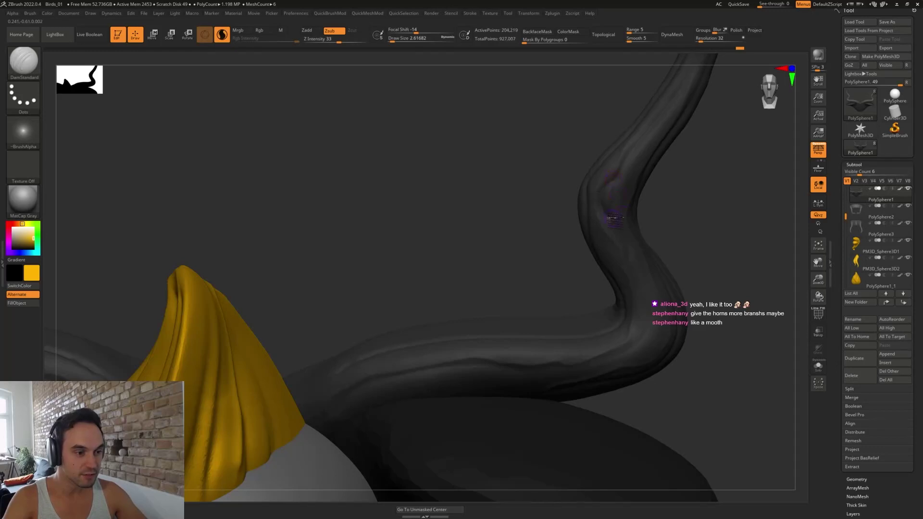
{"action": "right_click_drag", "start_coordinate": [654, 272], "coordinate": [638, 173]}
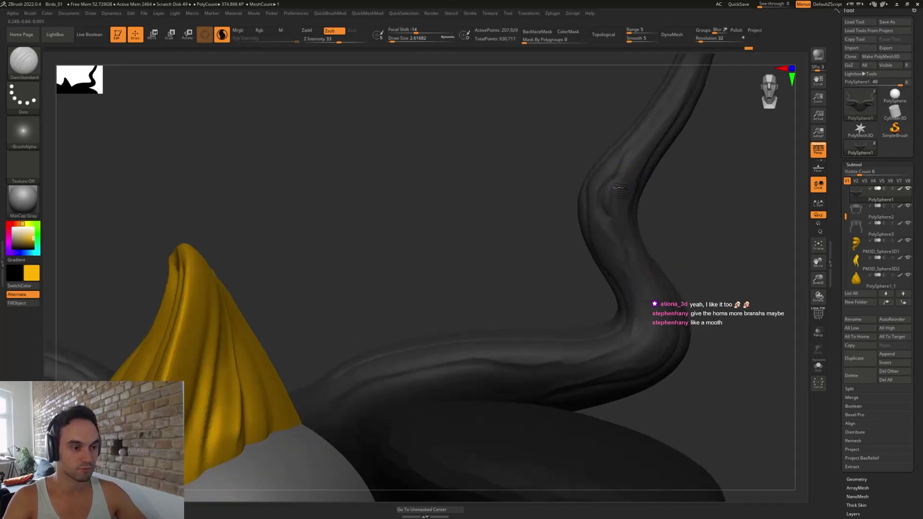
{"action": "mouse_move", "coordinate": [736, 295]}
{"action": "right_mouse_down", "text": "ctrl"}
{"action": "mouse_move", "coordinate": [684, 251]}
{"action": "mouse_move", "coordinate": [678, 293]}
{"action": "mouse_move", "coordinate": [589, 254]}
{"action": "mouse_move", "coordinate": [578, 216]}
{"action": "right_mouse_up", "text": "ctrl"}
- Adjust the horns' tips and upper curve with the Move brush at a larger draw size, undoing an unwanted stroke
{"action": "key", "text": "b"}
{"action": "key", "text": "m"}
{"action": "key", "text": "v"}
{"action": "key", "text": "s"}
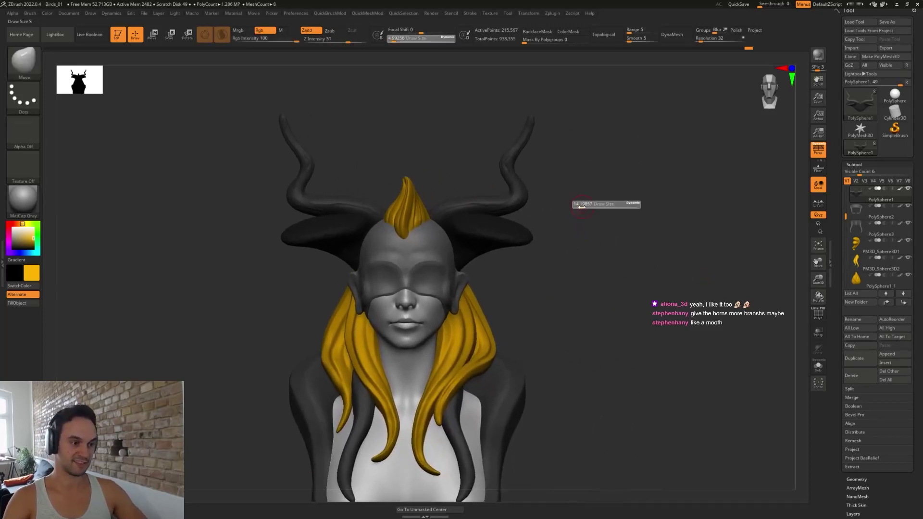
{"action": "left_click", "coordinate": [582, 205]}
{"action": "key", "text": "s"}
{"action": "left_click_drag", "start_coordinate": [548, 149], "coordinate": [526, 125]}
{"action": "key", "text": "ctrl+z"}
{"action": "key", "text": "s"}
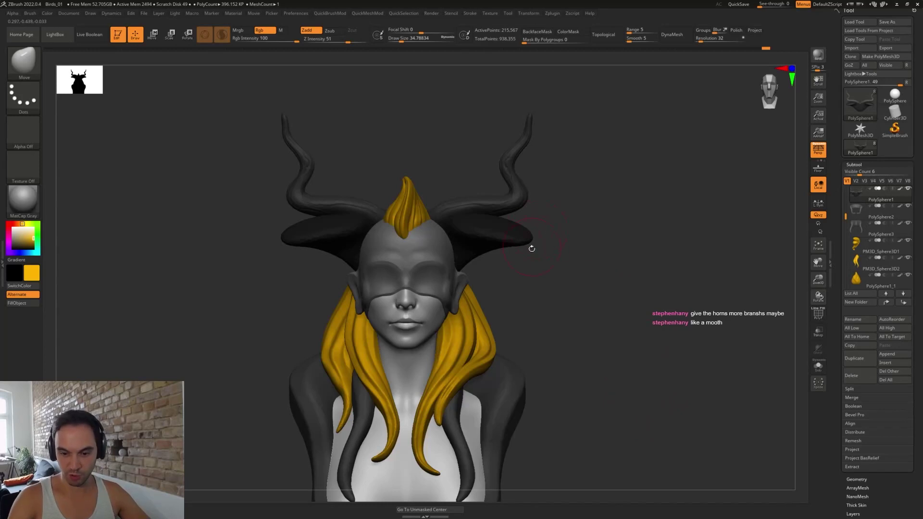
- Separate the wing-like lower lobes from the horns using Split Unmasked Points
{"action": "left_click_drag", "start_coordinate": [559, 281], "coordinate": [544, 181], "text": "alt"}
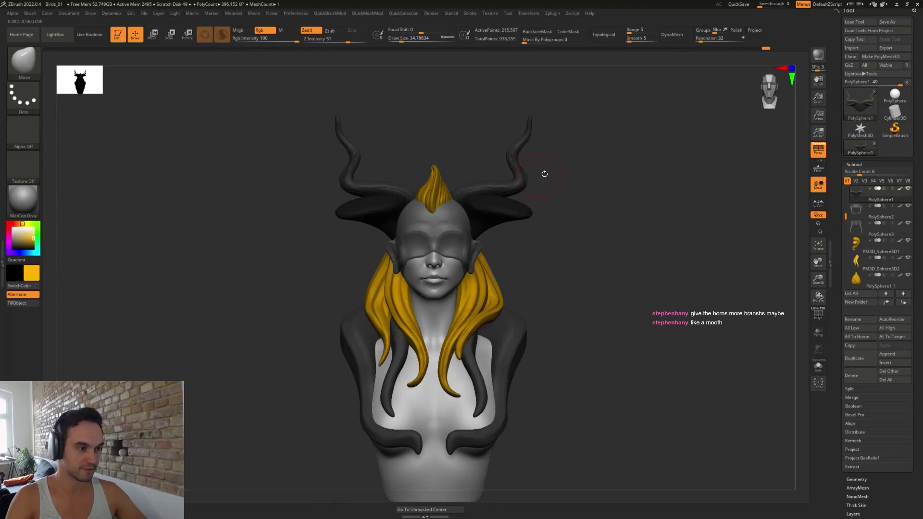
{"action": "left_click_drag", "start_coordinate": [544, 174], "coordinate": [566, 228]}
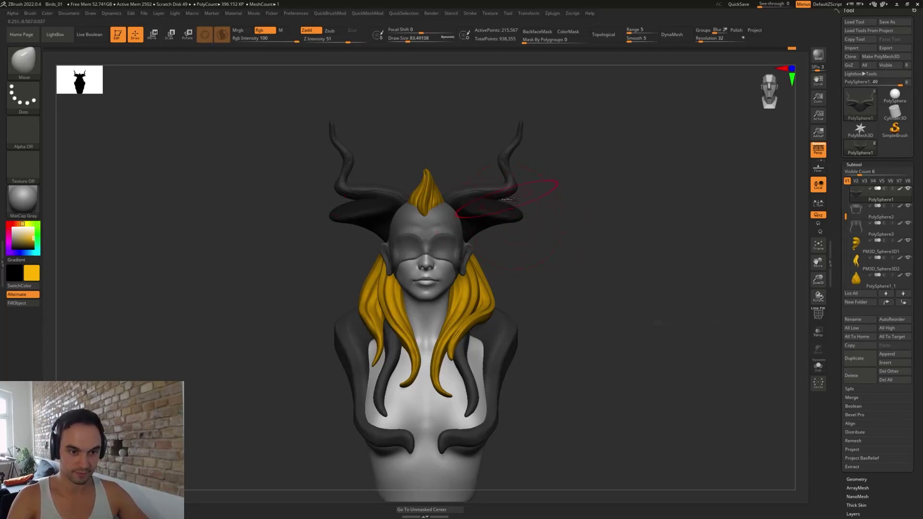
{"action": "key", "text": "2"}
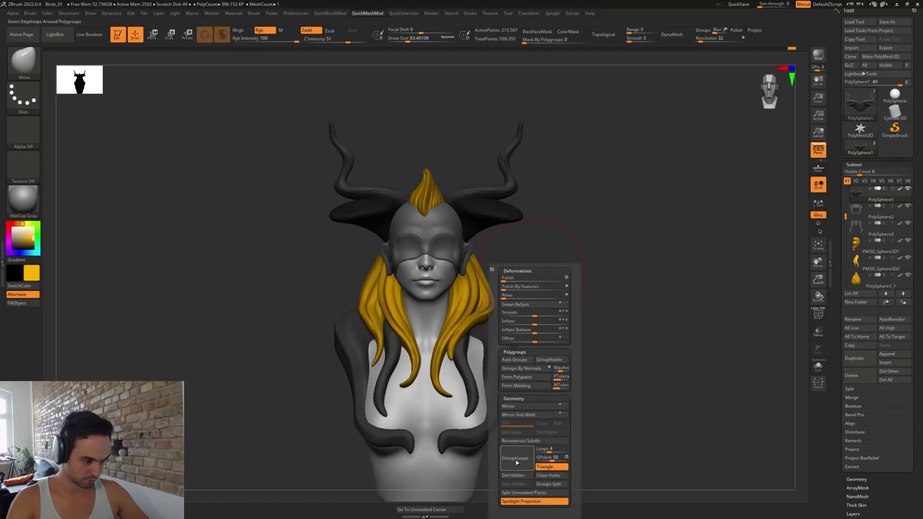
{"action": "left_click", "coordinate": [530, 493]}
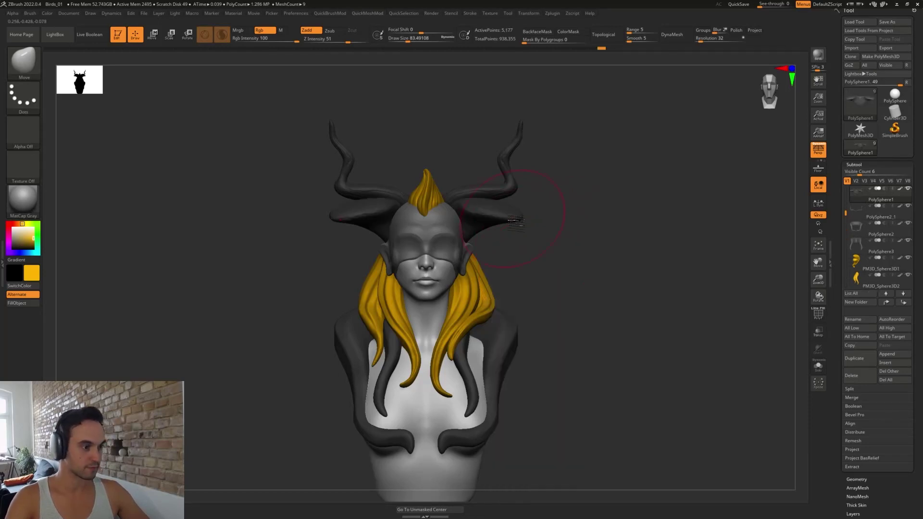
- Bend the separated lobes upward and outward over the lower horns with a large Move brush, undoing unwanted attempts
{"action": "mouse_move", "coordinate": [515, 220]}
{"action": "left_mouse_down"}
{"action": "mouse_move", "coordinate": [505, 185]}
{"action": "mouse_move", "coordinate": [514, 125]}
{"action": "left_mouse_up"}
{"action": "key", "text": "ctrl+z"}
{"action": "key", "text": "ctrl+z"}
{"action": "key", "text": "ctrl+z"}
{"action": "key", "text": "ctrl+z"}
{"action": "key", "text": "ctrl+z"}
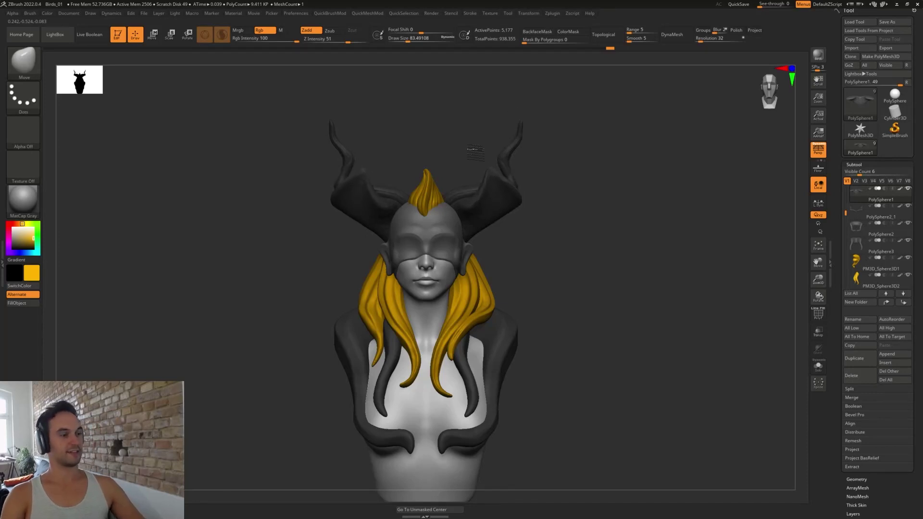
{"action": "key", "text": "s"}
{"action": "left_click_drag", "start_coordinate": [482, 195], "coordinate": [480, 195]}
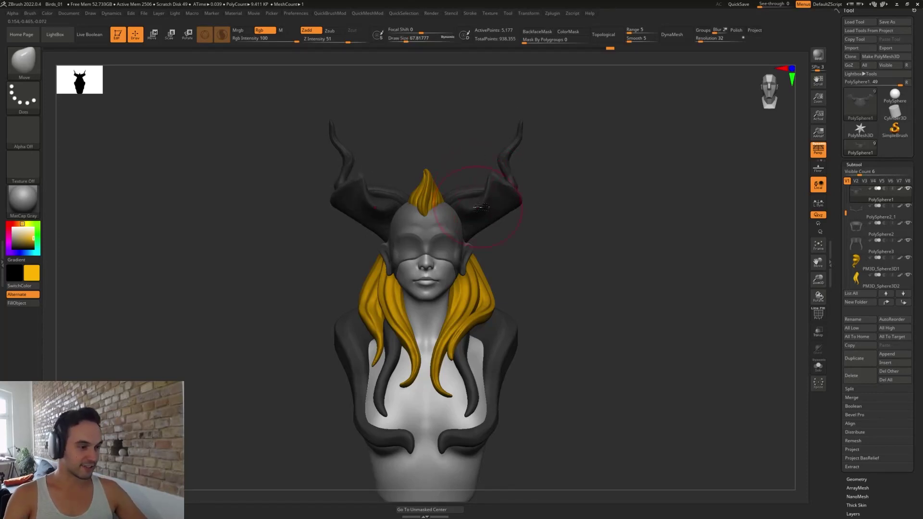
{"action": "mouse_move", "coordinate": [515, 236]}
{"action": "left_mouse_down"}
{"action": "mouse_move", "coordinate": [519, 285]}
{"action": "mouse_move", "coordinate": [484, 366]}
{"action": "left_mouse_up"}
{"action": "left_click_drag", "start_coordinate": [456, 199], "coordinate": [463, 190]}
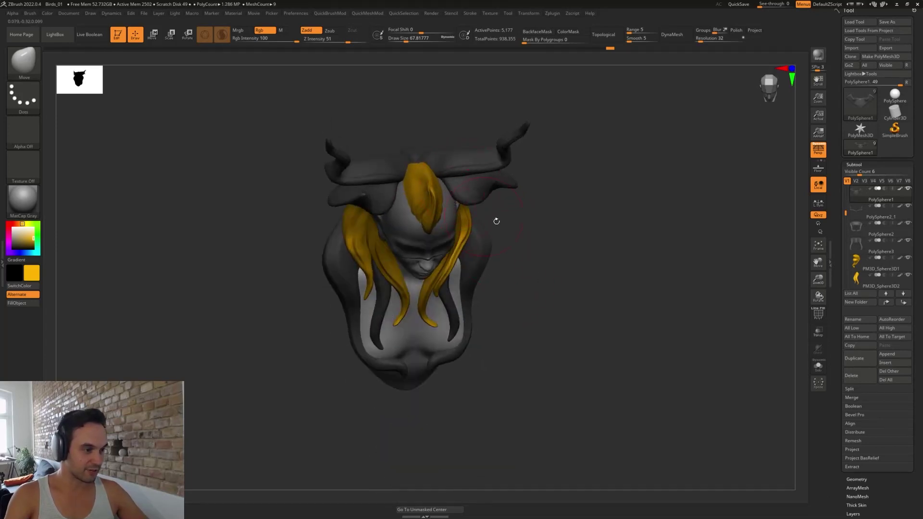
- Refine the lobes' shape from above at a draw size of about 35 and smooth their surface
{"action": "left_click_drag", "start_coordinate": [497, 220], "coordinate": [501, 164]}
{"action": "key", "text": "s"}
{"action": "left_click_drag", "start_coordinate": [502, 200], "coordinate": [472, 196]}
{"action": "key", "text": "s"}
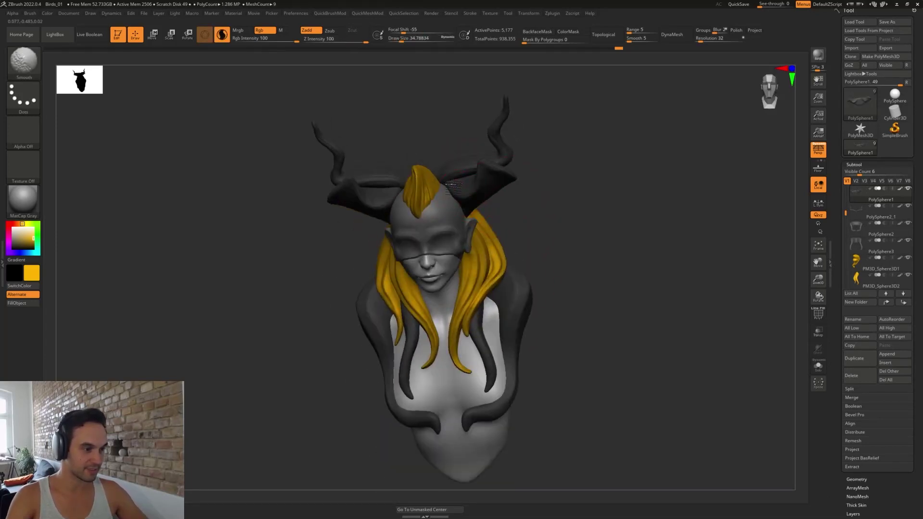
{"action": "left_click_drag", "start_coordinate": [526, 173], "coordinate": [538, 187]}
{"action": "left_click_drag", "start_coordinate": [548, 236], "coordinate": [549, 274], "text": "alt"}
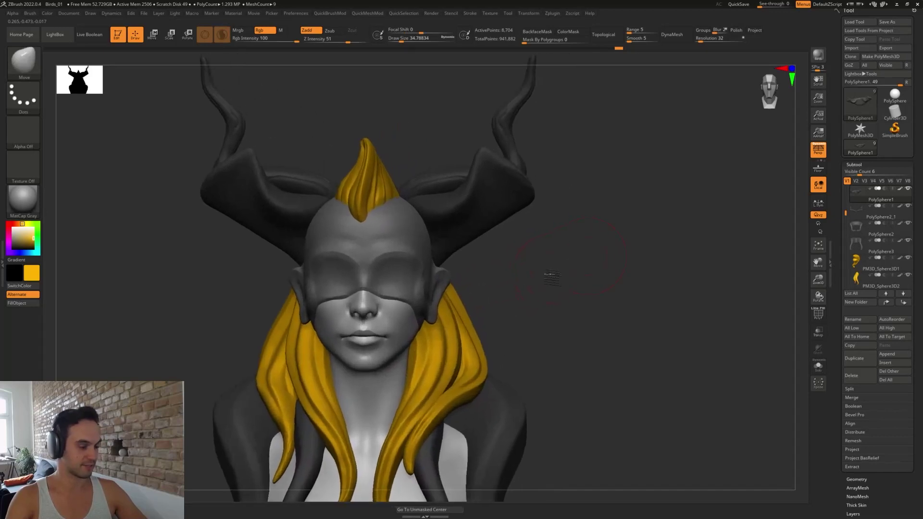
- Flatten the front planes of the upturned lobes with the TrimDynamic brush
{"action": "key", "text": "b"}
{"action": "key", "text": "t"}
{"action": "key", "text": "d"}
{"action": "left_click_drag", "start_coordinate": [441, 207], "coordinate": [477, 177]}
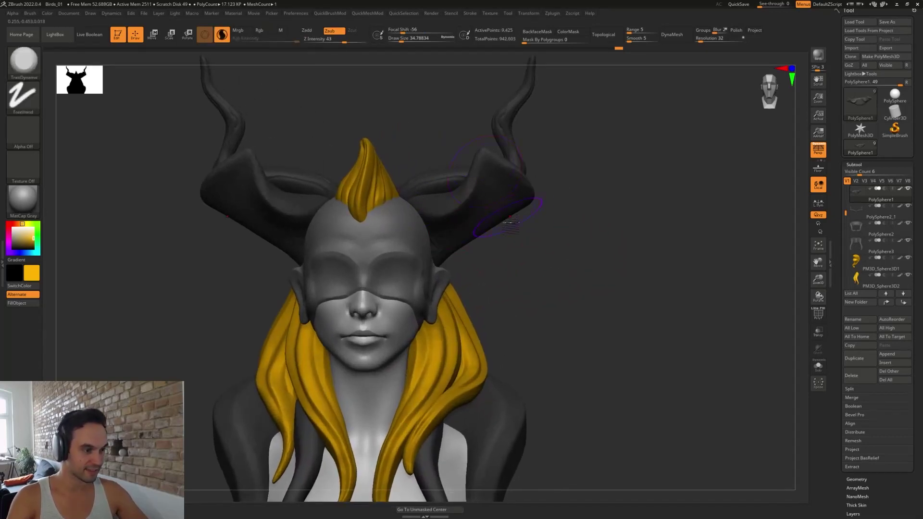
{"action": "mouse_move", "coordinate": [534, 250]}
{"action": "left_mouse_down", "text": "alt"}
{"action": "mouse_move", "coordinate": [540, 272]}
{"action": "mouse_move", "coordinate": [521, 267]}
{"action": "left_mouse_up", "text": "alt"}
- Reduce the draw size to 28.75 and smooth the lobes' lower parts near the ears
{"action": "key", "text": "s"}
{"action": "left_click_drag", "start_coordinate": [487, 231], "coordinate": [485, 231]}
{"action": "key", "text": "s"}
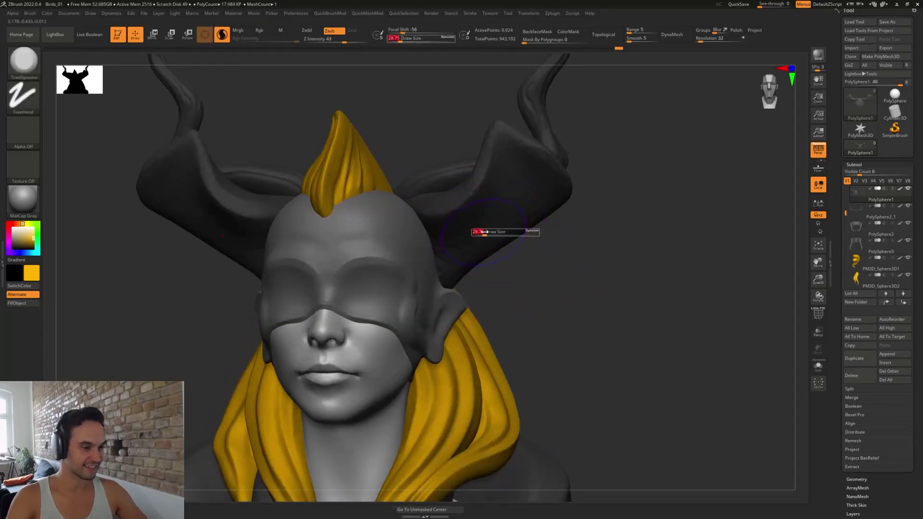
{"action": "key", "text": "shift"}
{"action": "key", "text": "s"}
{"action": "key", "text": "shift"}
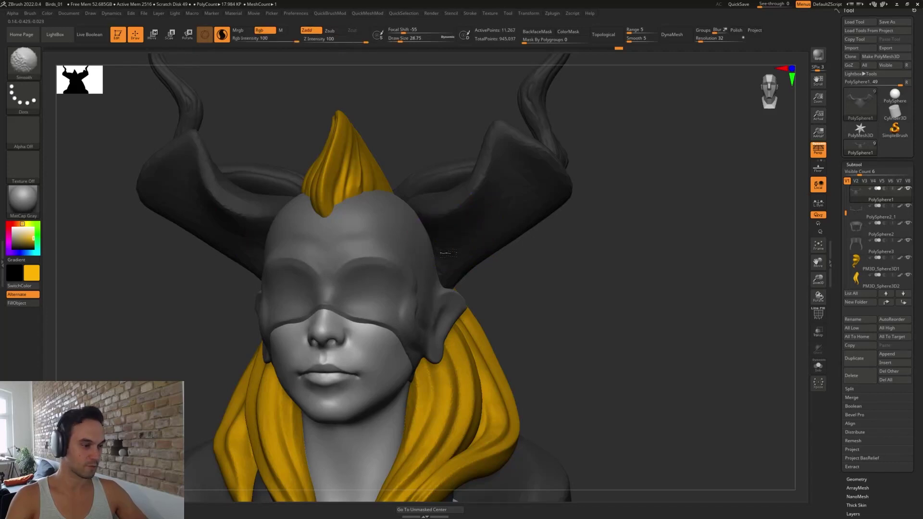
{"action": "mouse_move", "coordinate": [535, 269]}
{"action": "left_mouse_down"}
{"action": "mouse_move", "coordinate": [561, 272]}
{"action": "mouse_move", "coordinate": [550, 305]}
{"action": "mouse_move", "coordinate": [532, 264]}
{"action": "mouse_move", "coordinate": [546, 296]}
{"action": "mouse_move", "coordinate": [538, 281]}
{"action": "left_mouse_up"}
- Select the head and build a raised ridge on the forehead around the crest's base with a small Clay brush
{"action": "left_click", "coordinate": [421, 244], "text": "alt"}
{"action": "key", "text": "s"}
{"action": "left_click_drag", "start_coordinate": [421, 244], "coordinate": [414, 245]}
{"action": "mouse_move", "coordinate": [559, 282]}
{"action": "left_mouse_down", "text": "alt"}
{"action": "mouse_move", "coordinate": [543, 268]}
{"action": "mouse_move", "coordinate": [585, 266]}
{"action": "mouse_move", "coordinate": [584, 287]}
{"action": "mouse_move", "coordinate": [598, 284]}
{"action": "left_mouse_up", "text": "alt"}
{"action": "key", "text": "b"}
{"action": "key", "text": "c"}
{"action": "key", "text": "l"}
{"action": "key", "text": "s"}
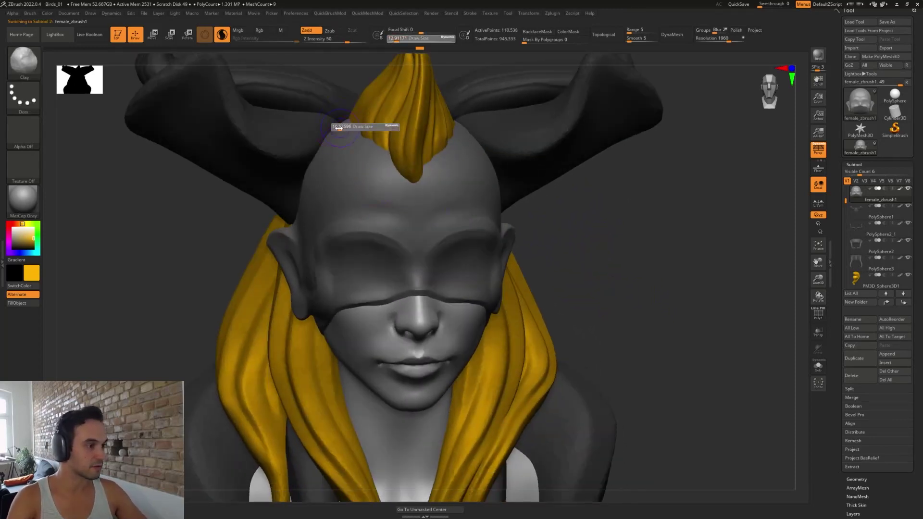
{"action": "left_click_drag", "start_coordinate": [339, 124], "coordinate": [336, 125]}
{"action": "mouse_move", "coordinate": [339, 130]}
{"action": "left_mouse_down"}
{"action": "mouse_move", "coordinate": [399, 182]}
{"action": "mouse_move", "coordinate": [415, 190]}
{"action": "mouse_move", "coordinate": [353, 137]}
{"action": "mouse_move", "coordinate": [418, 187]}
{"action": "left_mouse_up"}
{"action": "key", "text": "ctrl+z"}
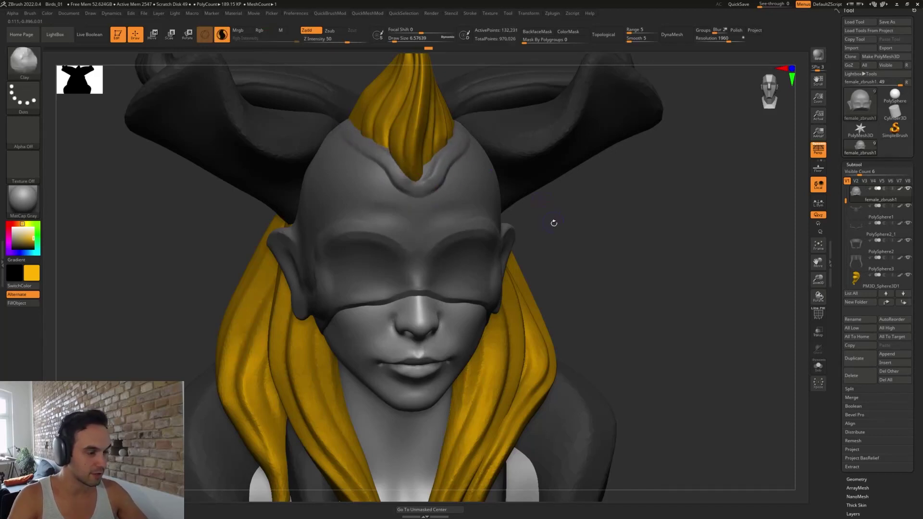
- Select the crest and fit its lower edges to the new forehead ridge with the Move brush
{"action": "mouse_move", "coordinate": [553, 221]}
{"action": "left_mouse_down"}
{"action": "mouse_move", "coordinate": [538, 204]}
{"action": "mouse_move", "coordinate": [588, 216]}
{"action": "mouse_move", "coordinate": [612, 238]}
{"action": "left_mouse_up"}
{"action": "left_click", "coordinate": [423, 116], "text": "alt"}
{"action": "key", "text": "b"}
{"action": "key", "text": "m"}
{"action": "key", "text": "v"}
{"action": "mouse_move", "coordinate": [414, 146]}
{"action": "left_mouse_down"}
{"action": "mouse_move", "coordinate": [429, 127]}
{"action": "mouse_move", "coordinate": [447, 124]}
{"action": "left_mouse_up"}
{"action": "left_click_drag", "start_coordinate": [379, 126], "coordinate": [384, 128]}
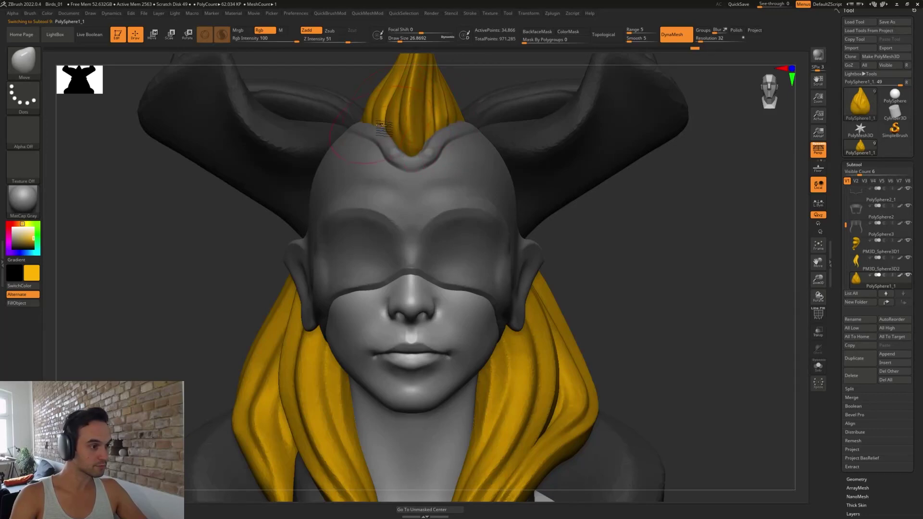
{"action": "right_click_drag", "start_coordinate": [369, 102], "coordinate": [374, 130]}
{"action": "left_click_drag", "start_coordinate": [382, 125], "coordinate": [376, 123]}
{"action": "left_click_drag", "start_coordinate": [449, 118], "coordinate": [453, 115]}
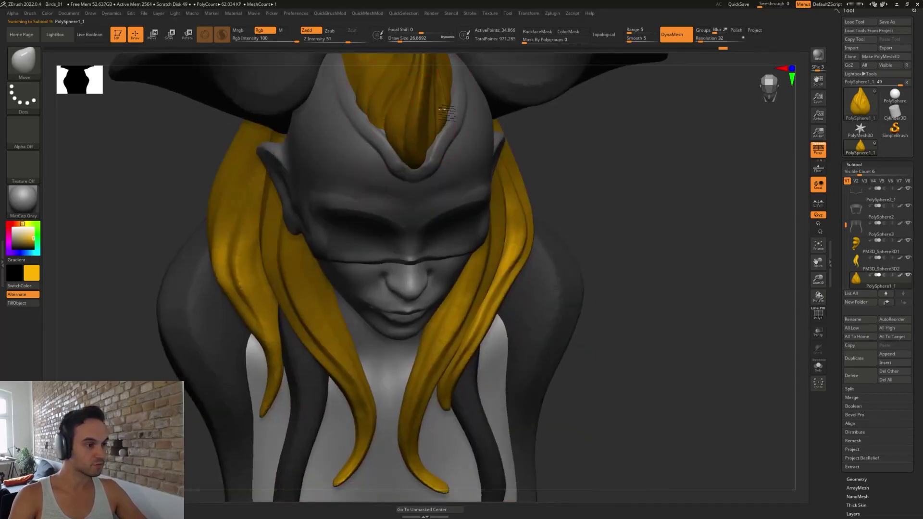
- Switch back to the head and soften the forehead ridge around the crest's base
{"action": "left_click_drag", "start_coordinate": [570, 188], "coordinate": [573, 165], "text": "shift"}
{"action": "left_click", "coordinate": [456, 168], "text": "alt"}
{"action": "key", "text": "s"}
{"action": "key", "text": "s"}
{"action": "mouse_move", "coordinate": [444, 159]}
{"action": "left_mouse_down"}
{"action": "mouse_move", "coordinate": [439, 174]}
{"action": "mouse_move", "coordinate": [429, 169]}
{"action": "left_mouse_up"}
{"action": "key", "text": "s"}
- Sharpen the forehead ridge's outline around the crest with DamStandard at a draw size of about 11.7 and smooth it
{"action": "key", "text": "b"}
{"action": "key", "text": "d"}
{"action": "key", "text": "s"}
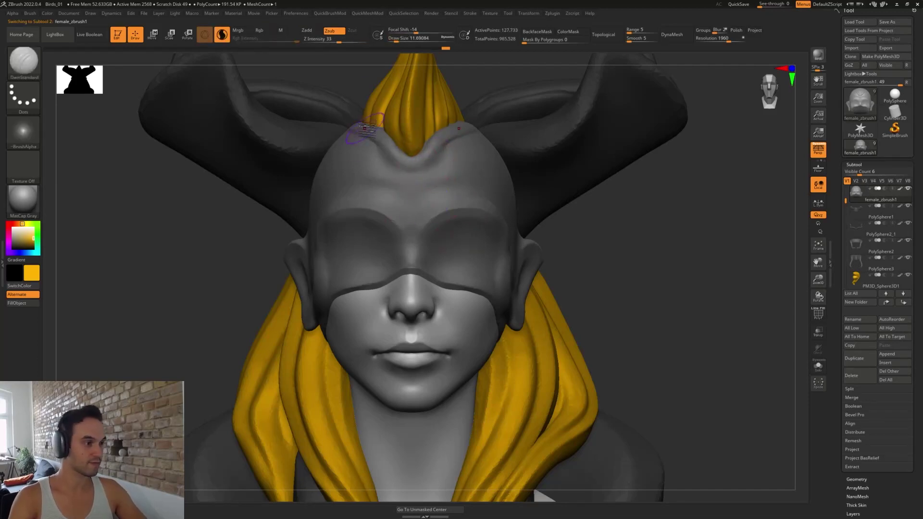
{"action": "mouse_move", "coordinate": [355, 127]}
{"action": "left_mouse_down"}
{"action": "mouse_move", "coordinate": [413, 166]}
{"action": "mouse_move", "coordinate": [454, 144]}
{"action": "left_mouse_up"}
{"action": "right_click_drag", "start_coordinate": [593, 249], "coordinate": [538, 245], "text": "ctrl"}
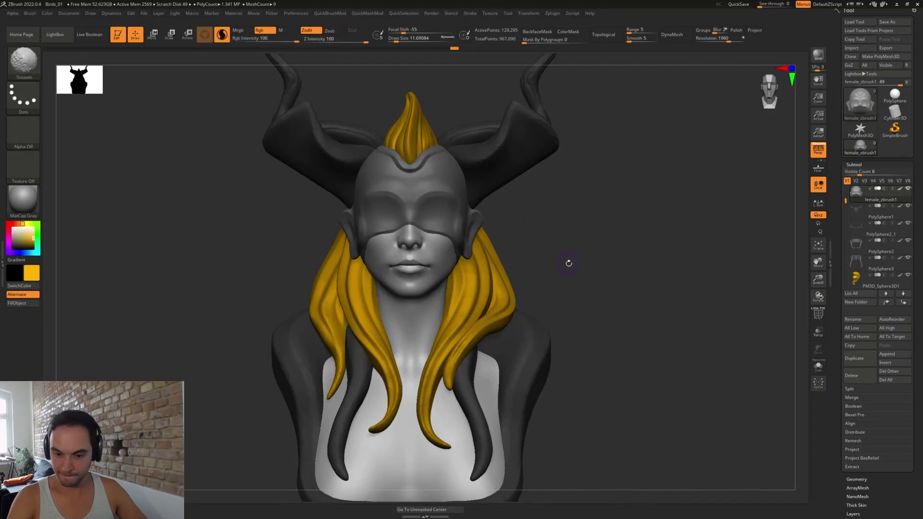
{"action": "mouse_move", "coordinate": [569, 264]}
{"action": "left_mouse_down"}
{"action": "mouse_move", "coordinate": [598, 275]}
{"action": "mouse_move", "coordinate": [586, 243]}
{"action": "mouse_move", "coordinate": [596, 294]}
{"action": "mouse_move", "coordinate": [577, 295]}
{"action": "mouse_move", "coordinate": [553, 268]}
{"action": "mouse_move", "coordinate": [528, 214]}
{"action": "mouse_move", "coordinate": [530, 188]}
{"action": "mouse_move", "coordinate": [550, 196]}
{"action": "mouse_move", "coordinate": [523, 202]}
{"action": "mouse_move", "coordinate": [588, 213]}
{"action": "left_mouse_up"}
{"action": "left_click_drag", "start_coordinate": [372, 132], "coordinate": [419, 203]}
{"action": "left_click_drag", "start_coordinate": [576, 270], "coordinate": [585, 253]}
{"action": "left_click_drag", "start_coordinate": [547, 215], "coordinate": [539, 204], "text": "alt"}
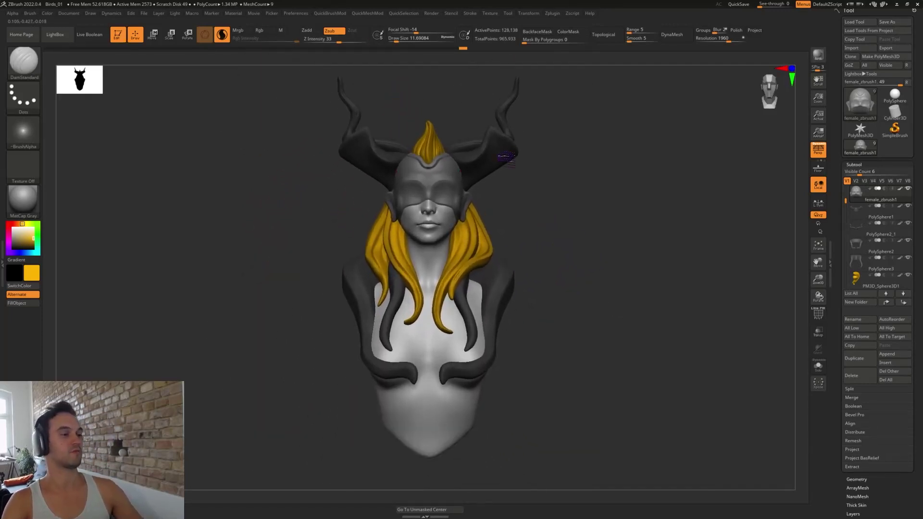
- Select the upturned side lobes and reshape their undersides near the head with a large Move brush
{"action": "left_click", "coordinate": [503, 151], "text": "alt"}
{"action": "key", "text": "s"}
{"action": "left_click_drag", "start_coordinate": [498, 155], "coordinate": [506, 156]}
{"action": "key", "text": "b"}
{"action": "key", "text": "m"}
{"action": "key", "text": "v"}
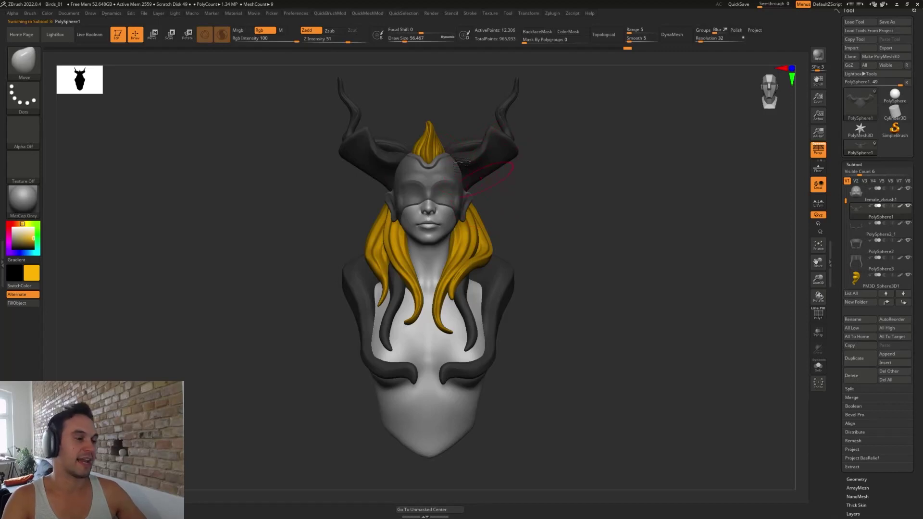
{"action": "left_click_drag", "start_coordinate": [503, 204], "coordinate": [477, 188]}
{"action": "key", "text": "s"}
{"action": "left_click_drag", "start_coordinate": [476, 186], "coordinate": [495, 167]}
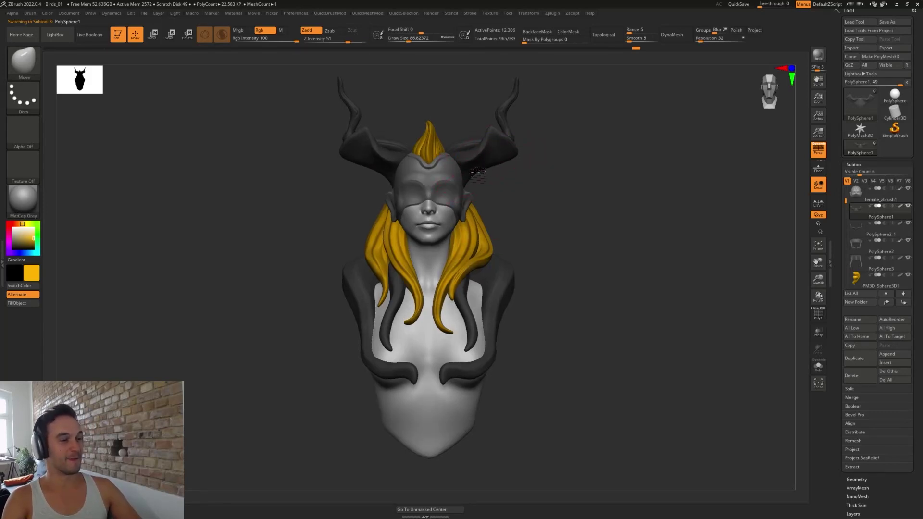
- Reduce the brush size and smooth the side lobes from their base above the ears up the front surface
{"action": "key", "text": "s"}
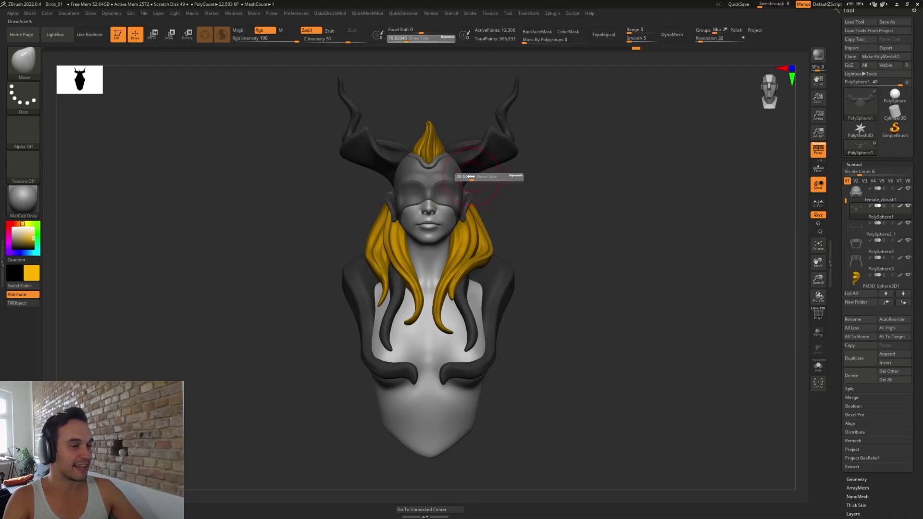
{"action": "left_click_drag", "start_coordinate": [471, 176], "coordinate": [465, 177]}
{"action": "mouse_move", "coordinate": [524, 219]}
{"action": "left_mouse_down", "text": "alt"}
{"action": "mouse_move", "coordinate": [532, 241]}
{"action": "mouse_move", "coordinate": [517, 236]}
{"action": "left_mouse_up", "text": "alt"}
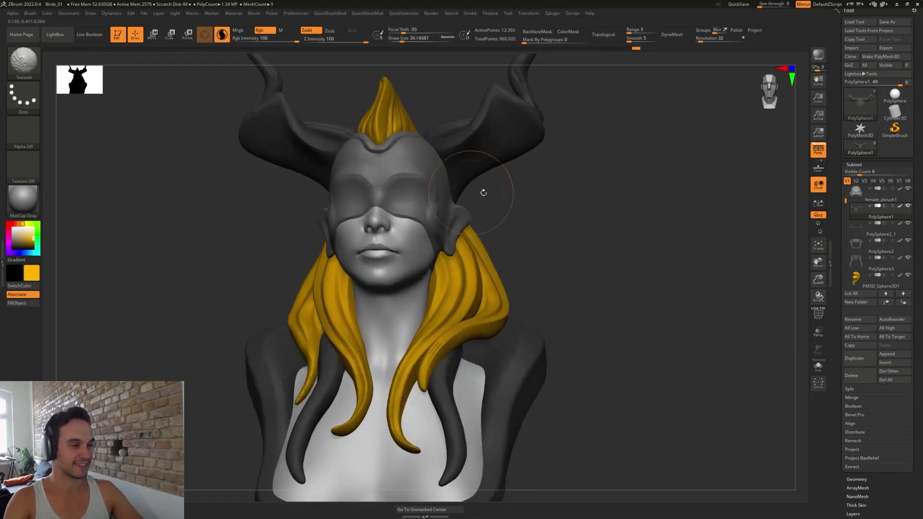
{"action": "left_click_drag", "start_coordinate": [480, 190], "coordinate": [515, 103], "text": "shift"}
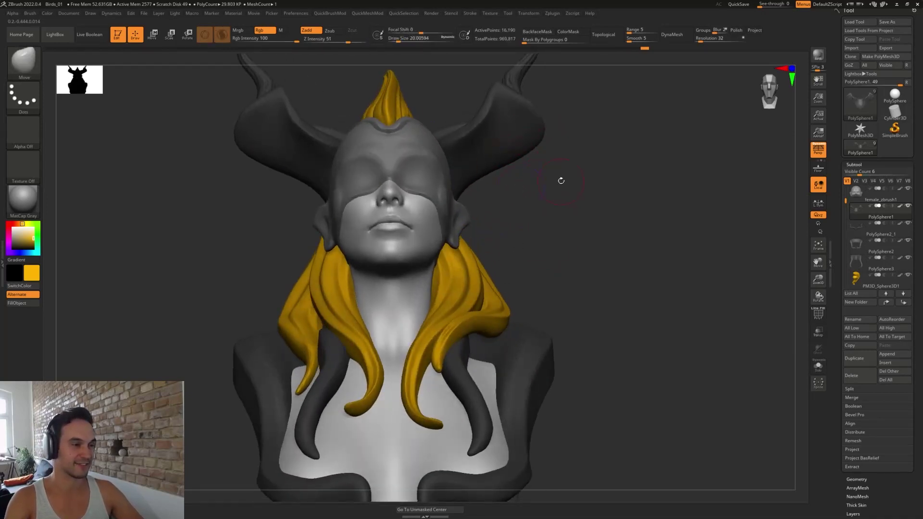
- Try to pull a strand from the lobe base toward the temple with SnakeHook at a draw size of about 21.6
{"action": "mouse_move", "coordinate": [558, 179]}
{"action": "left_mouse_down"}
{"action": "mouse_move", "coordinate": [531, 190]}
{"action": "mouse_move", "coordinate": [557, 192]}
{"action": "mouse_move", "coordinate": [592, 229]}
{"action": "mouse_move", "coordinate": [539, 215]}
{"action": "left_mouse_up"}
{"action": "key", "text": "s"}
{"action": "left_click", "coordinate": [567, 227]}
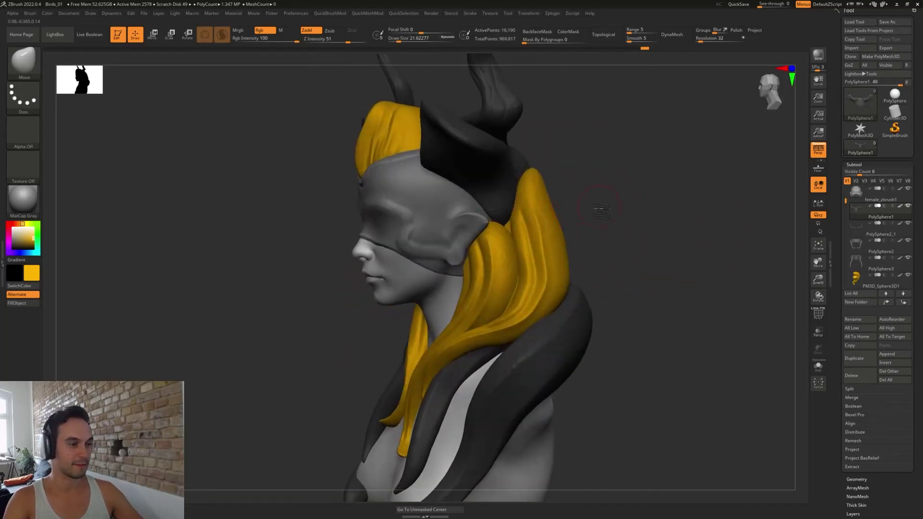
{"action": "key", "text": "b"}
{"action": "key", "text": "s"}
{"action": "key", "text": "h"}
{"action": "left_click_drag", "start_coordinate": [601, 209], "coordinate": [561, 213]}
{"action": "left_click_drag", "start_coordinate": [481, 206], "coordinate": [432, 217]}
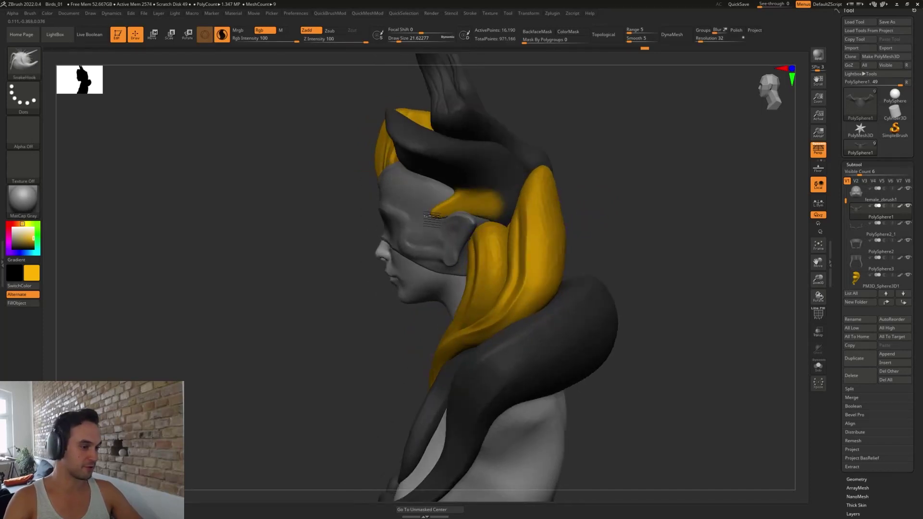
{"action": "key", "text": "ctrl+z"}
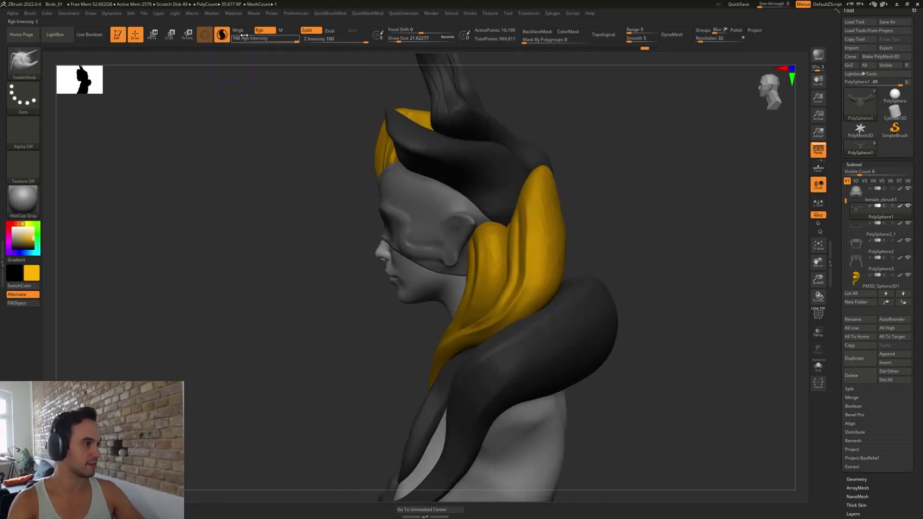
- Turn off color painting, pull a thin strand down in front of the ears with SnakeHook and shape it with the Move brush
{"action": "left_click", "coordinate": [264, 31]}
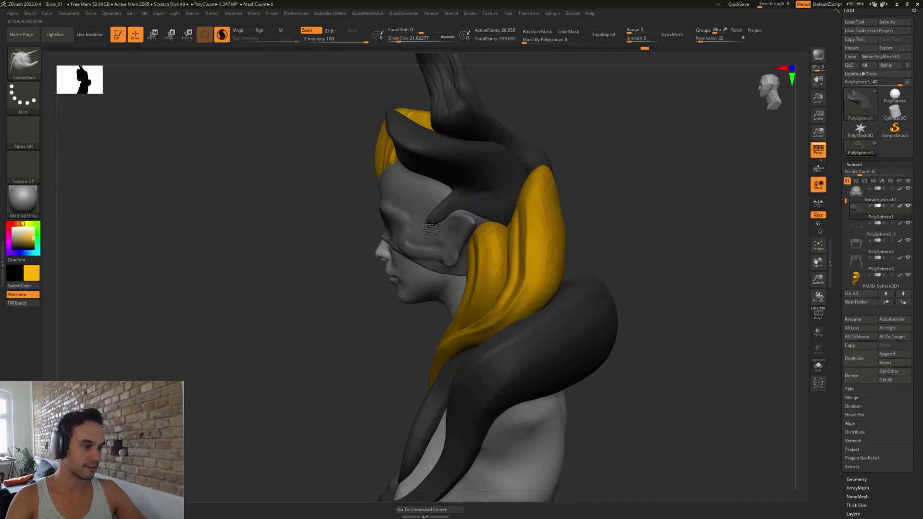
{"action": "mouse_move", "coordinate": [644, 212]}
{"action": "left_mouse_down"}
{"action": "mouse_move", "coordinate": [682, 216]}
{"action": "mouse_move", "coordinate": [600, 238]}
{"action": "mouse_move", "coordinate": [532, 239]}
{"action": "left_mouse_up"}
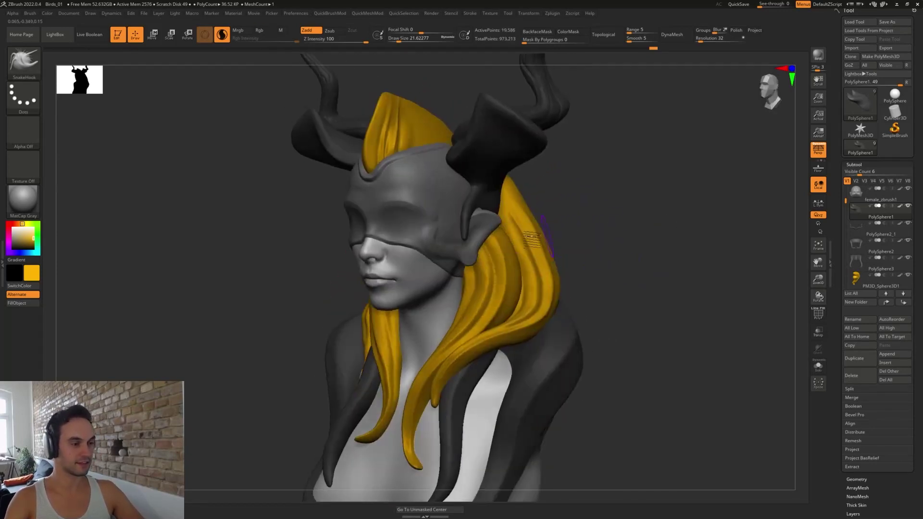
{"action": "key", "text": "b"}
{"action": "key", "text": "m"}
{"action": "key", "text": "v"}
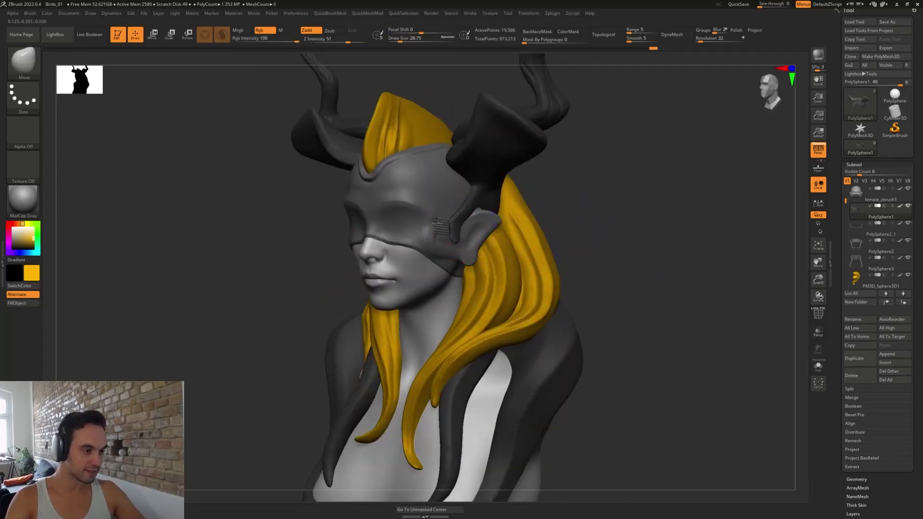
{"action": "mouse_move", "coordinate": [575, 200]}
{"action": "left_mouse_down"}
{"action": "mouse_move", "coordinate": [549, 208]}
{"action": "mouse_move", "coordinate": [665, 206]}
{"action": "left_mouse_up"}
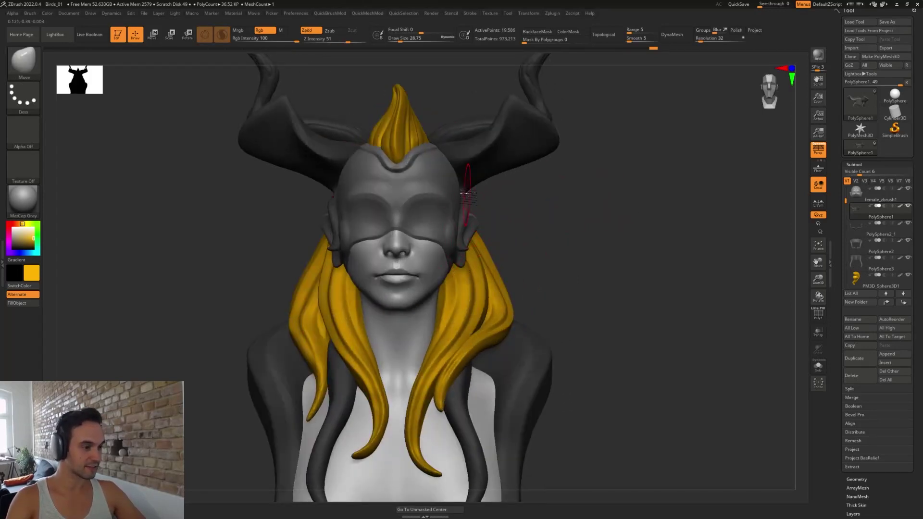
{"action": "left_click_drag", "start_coordinate": [466, 194], "coordinate": [478, 171]}
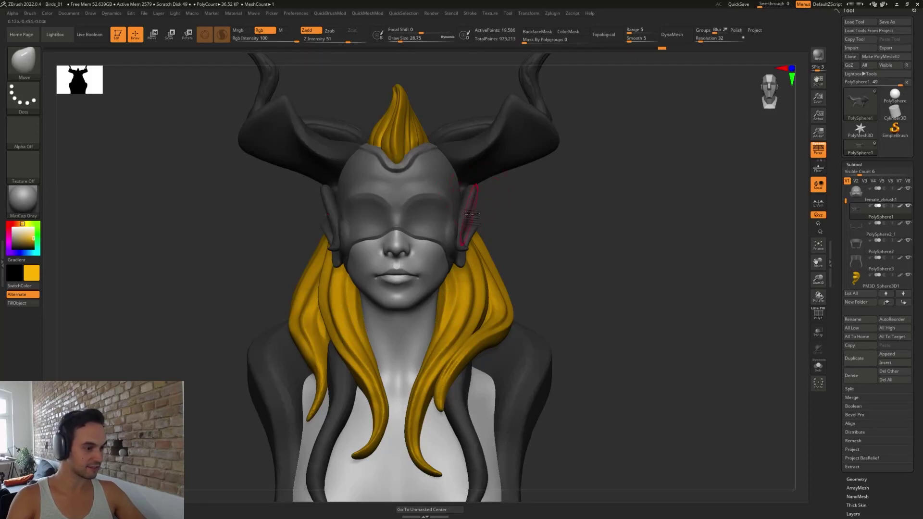
{"action": "left_click_drag", "start_coordinate": [469, 215], "coordinate": [476, 214]}
{"action": "left_click_drag", "start_coordinate": [533, 233], "coordinate": [498, 240]}
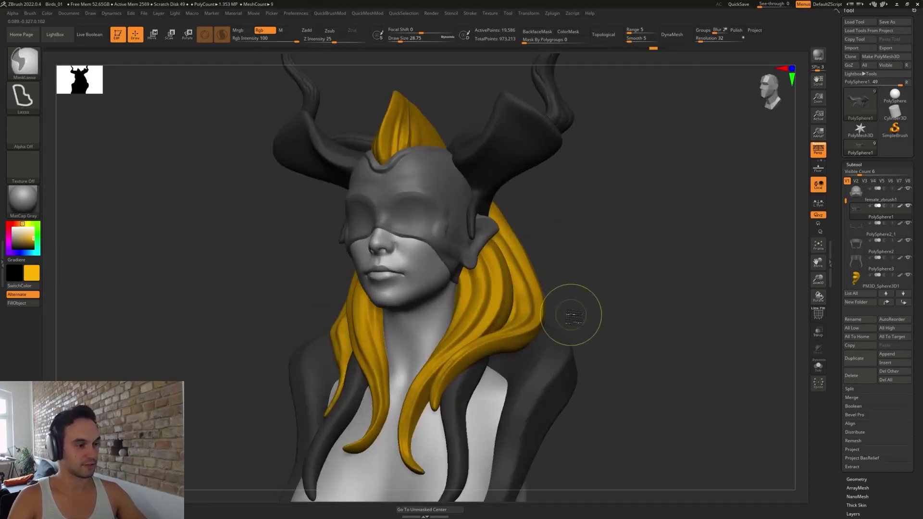
{"action": "left_click_drag", "start_coordinate": [556, 210], "coordinate": [565, 221], "text": "ctrl"}
- Smooth the lower edge of the side lobes where they meet the head above the ears
{"action": "mouse_move", "coordinate": [510, 219]}
{"action": "left_mouse_down"}
{"action": "mouse_move", "coordinate": [530, 225]}
{"action": "mouse_move", "coordinate": [474, 228]}
{"action": "left_mouse_up"}
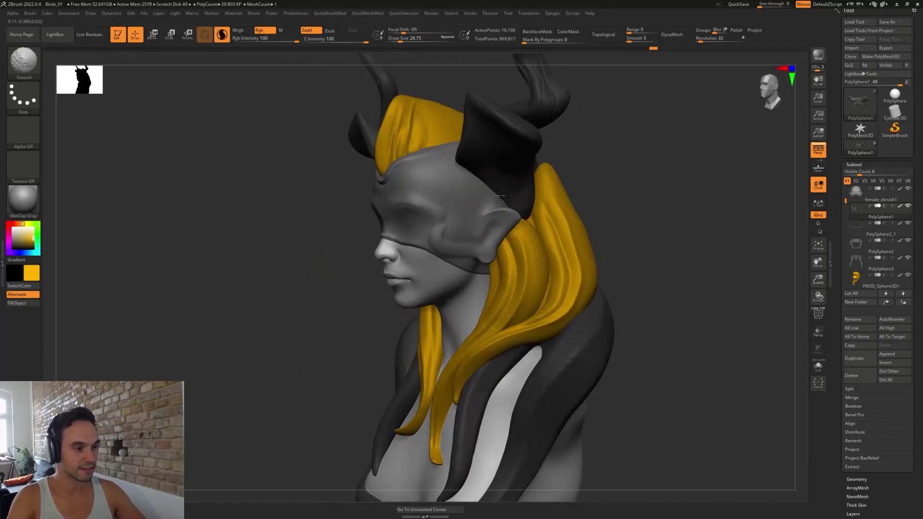
{"action": "left_click_drag", "start_coordinate": [502, 202], "coordinate": [511, 198], "text": "shift"}
{"action": "left_click_drag", "start_coordinate": [575, 198], "coordinate": [620, 186]}
{"action": "left_click_drag", "start_coordinate": [569, 219], "coordinate": [567, 294], "text": "alt"}
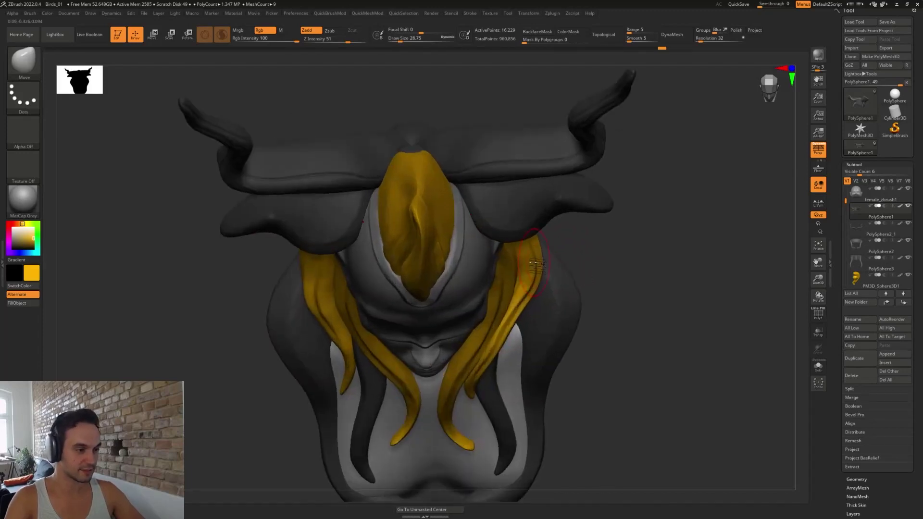
{"action": "left_click_drag", "start_coordinate": [605, 269], "coordinate": [583, 288]}
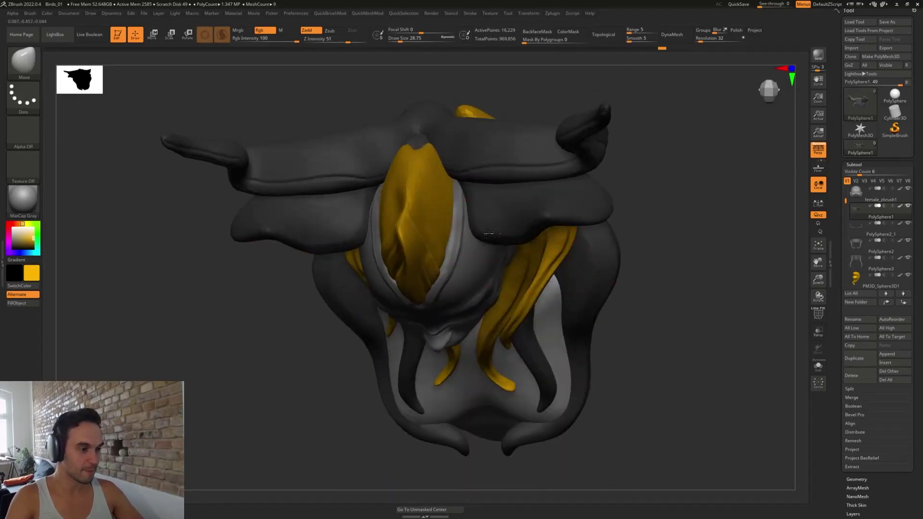
{"action": "left_click_drag", "start_coordinate": [646, 301], "coordinate": [639, 240]}
- Flatten the inner part of the side lobes beside the crest with TrimDynamic at a draw size of about 11.7
{"action": "key", "text": "s"}
{"action": "left_click_drag", "start_coordinate": [484, 246], "coordinate": [481, 246]}
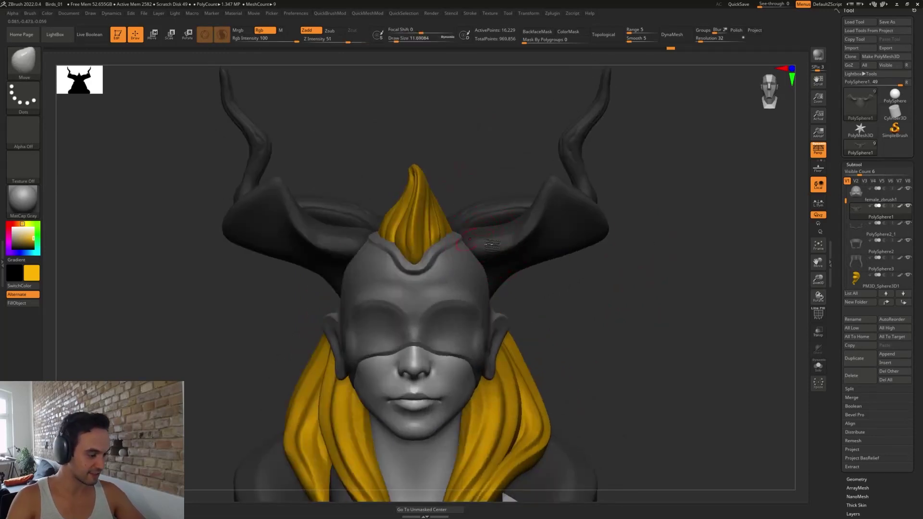
{"action": "key", "text": "b"}
{"action": "key", "text": "t"}
{"action": "key", "text": "d"}
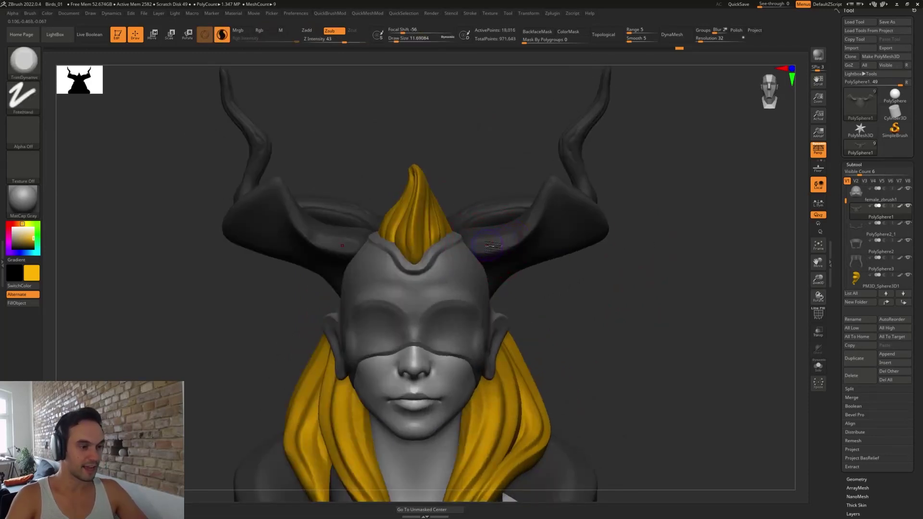
{"action": "left_click_drag", "start_coordinate": [488, 245], "coordinate": [536, 206]}
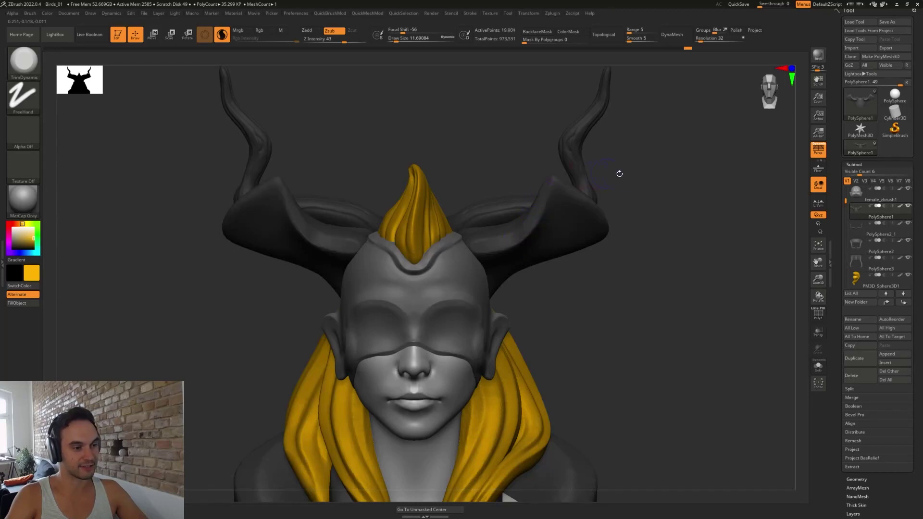
- Trim clean planes along the side lobes' rims and front faces with the same TrimDynamic brush
{"action": "left_click_drag", "start_coordinate": [619, 173], "coordinate": [562, 195]}
{"action": "left_click_drag", "start_coordinate": [624, 255], "coordinate": [502, 272]}
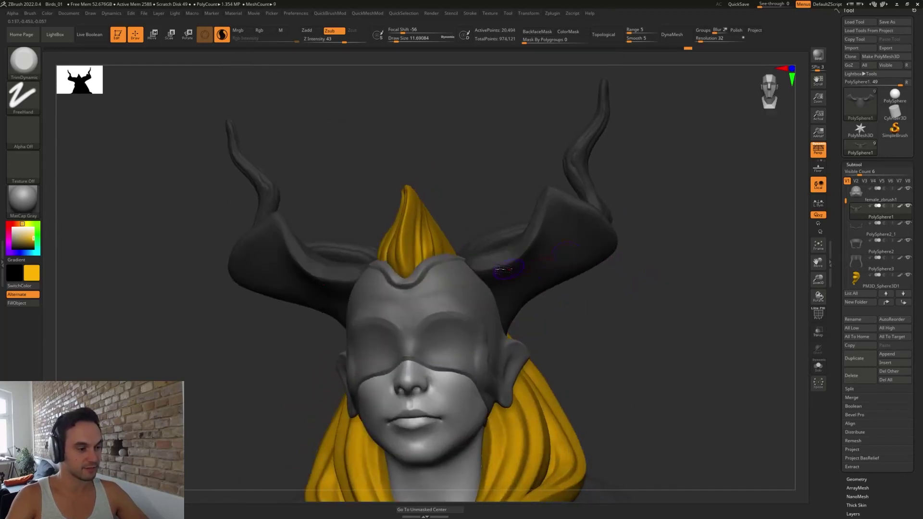
{"action": "left_click_drag", "start_coordinate": [544, 248], "coordinate": [543, 231]}
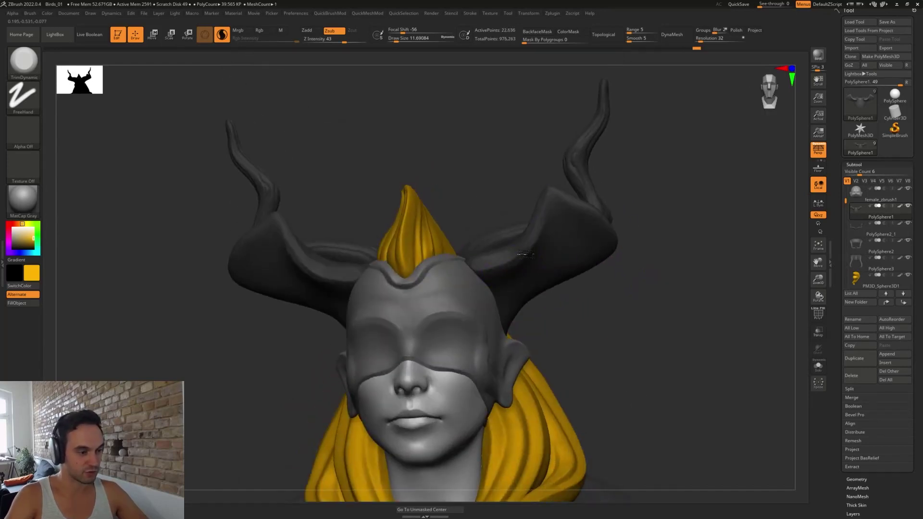
{"action": "left_click_drag", "start_coordinate": [532, 287], "coordinate": [506, 281]}
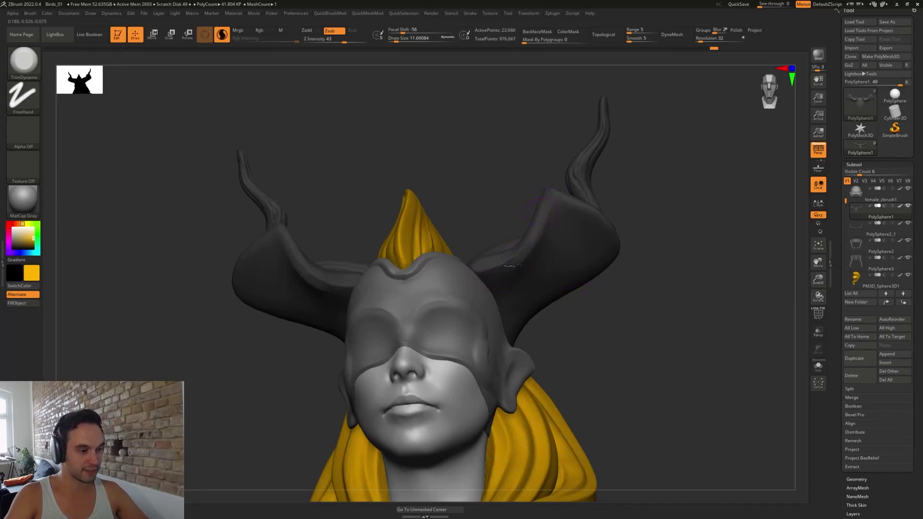
{"action": "left_click_drag", "start_coordinate": [659, 301], "coordinate": [549, 309]}
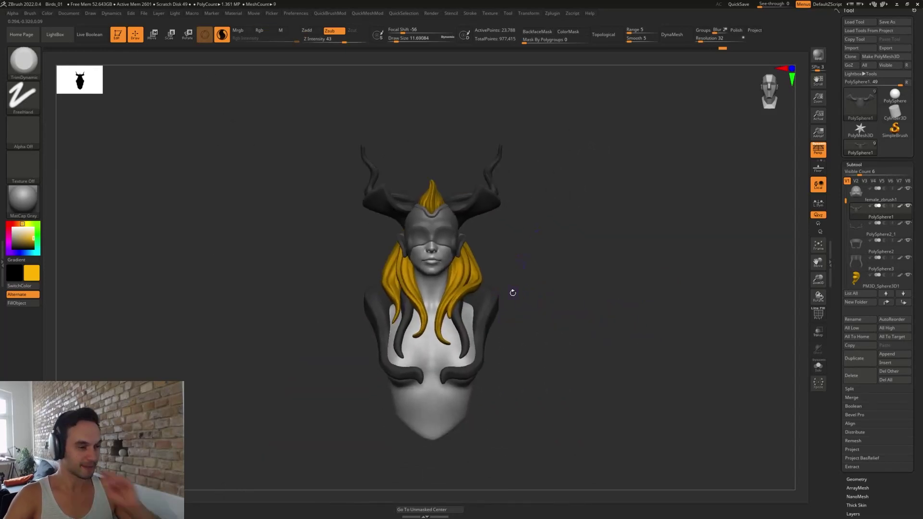
- Select the horns and set up the Move brush with a draw size of about 90
{"action": "left_click_drag", "start_coordinate": [534, 265], "coordinate": [557, 293], "text": "alt"}
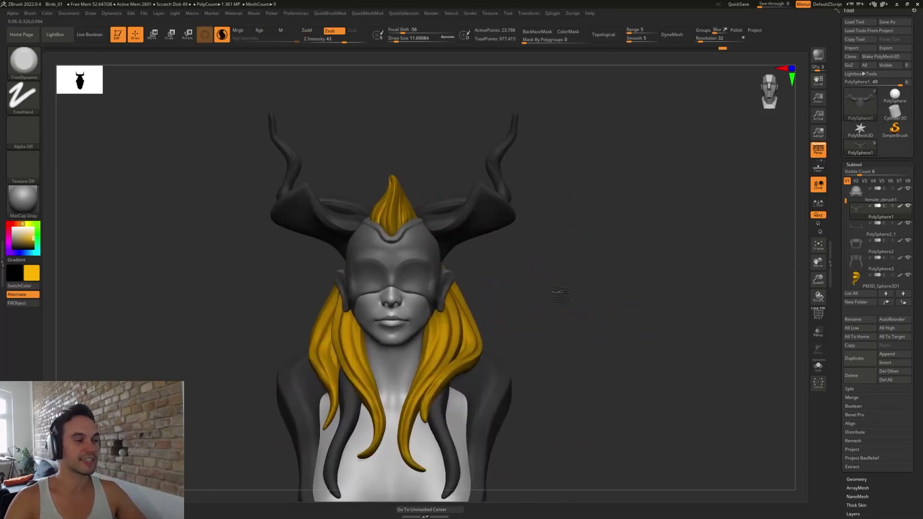
{"action": "left_click", "coordinate": [503, 187], "text": "alt"}
{"action": "key", "text": "b"}
{"action": "key", "text": "m"}
{"action": "key", "text": "v"}
{"action": "key", "text": "s"}
{"action": "left_click_drag", "start_coordinate": [503, 189], "coordinate": [516, 189]}
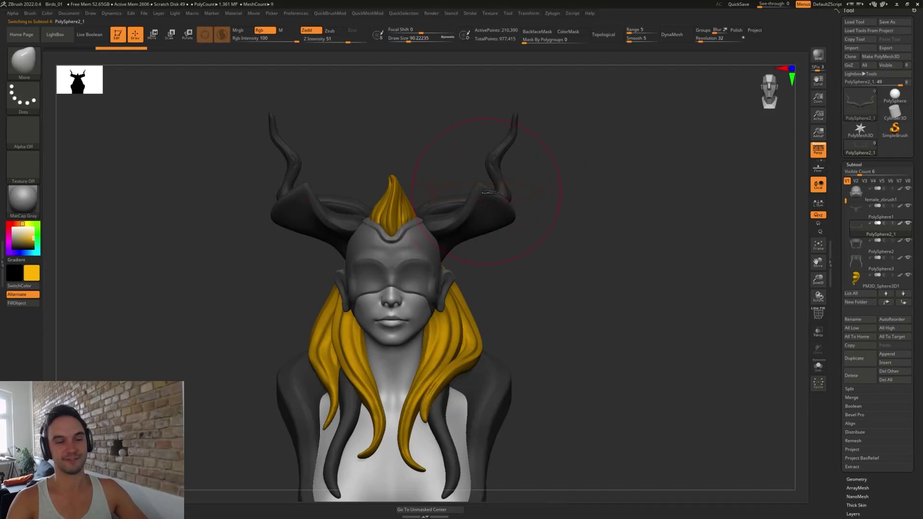
- Try to shift the horns outward with the Move brush at a draw size of about 132
{"action": "key", "text": "s"}
{"action": "mouse_move", "coordinate": [459, 198]}
{"action": "left_mouse_down"}
{"action": "mouse_move", "coordinate": [455, 189]}
{"action": "mouse_move", "coordinate": [523, 193]}
{"action": "left_mouse_up"}
{"action": "key", "text": "ctrl+z"}
- Rotate and shift the horns up and outward with the transform gizmo, and return to a smaller Move brush
{"action": "key", "text": "w"}
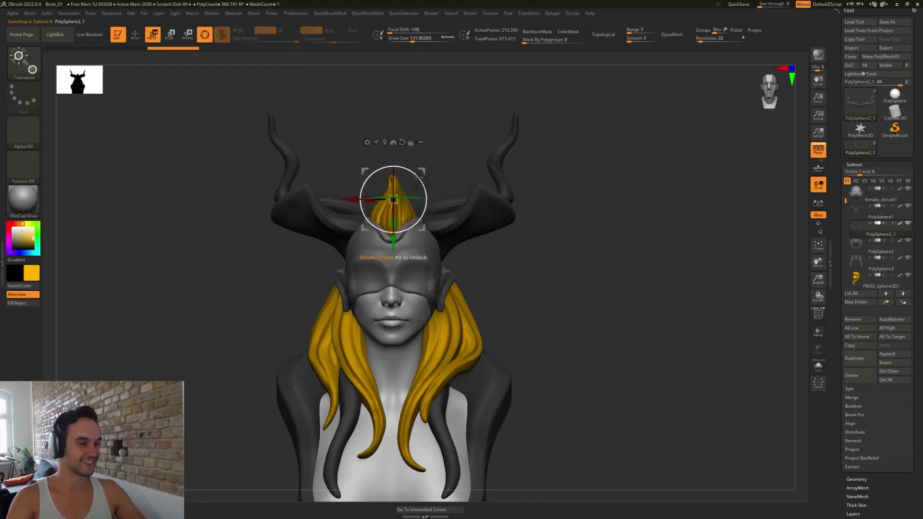
{"action": "mouse_move", "coordinate": [422, 174]}
{"action": "left_mouse_down"}
{"action": "mouse_move", "coordinate": [402, 175]}
{"action": "mouse_move", "coordinate": [409, 188]}
{"action": "mouse_move", "coordinate": [401, 175]}
{"action": "left_mouse_up"}
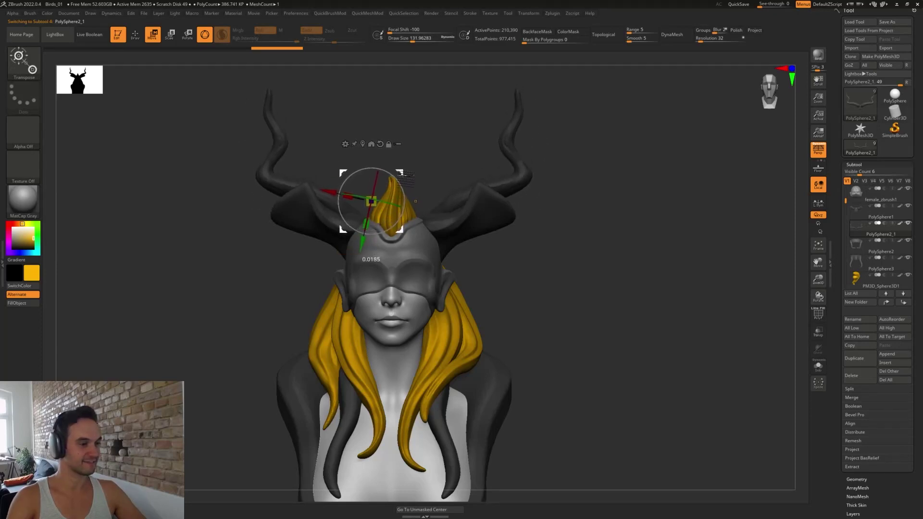
{"action": "mouse_move", "coordinate": [564, 301]}
{"action": "left_mouse_down", "text": "alt"}
{"action": "mouse_move", "coordinate": [548, 289]}
{"action": "mouse_move", "coordinate": [612, 280]}
{"action": "mouse_move", "coordinate": [581, 298]}
{"action": "mouse_move", "coordinate": [590, 297]}
{"action": "left_mouse_up", "text": "alt"}
{"action": "key", "text": "q"}
{"action": "key", "text": "s"}
{"action": "left_click_drag", "start_coordinate": [583, 297], "coordinate": [578, 297]}
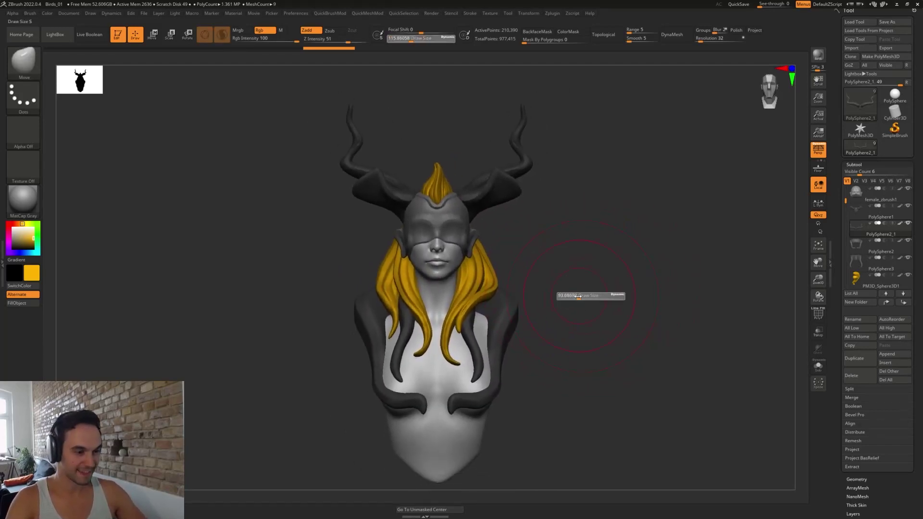
{"action": "left_click_drag", "start_coordinate": [591, 246], "coordinate": [635, 283]}
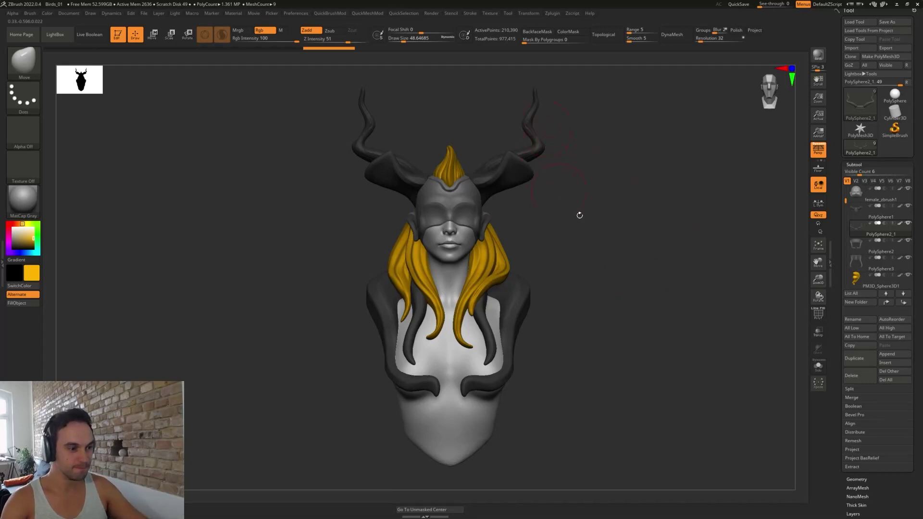
- Append a new sphere subtool, select it and fill it with dark gray
{"action": "left_click", "coordinate": [896, 356]}
{"action": "left_click", "coordinate": [680, 369]}
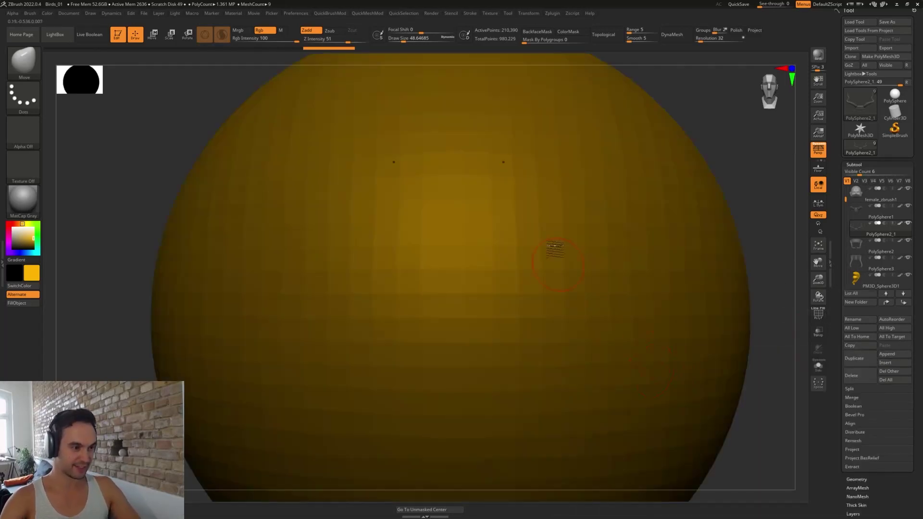
{"action": "left_click", "coordinate": [13, 239]}
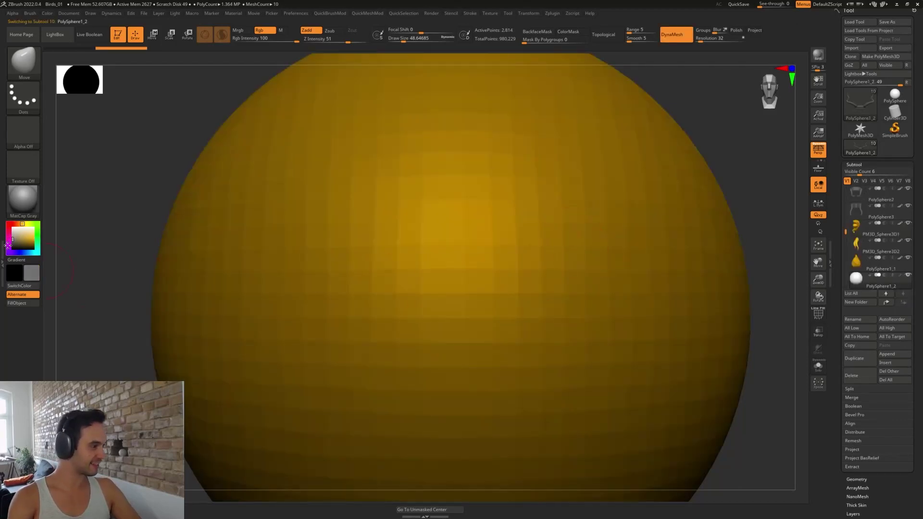
{"action": "left_click", "coordinate": [24, 303]}
{"action": "left_click_drag", "start_coordinate": [764, 180], "coordinate": [682, 245], "text": "alt"}
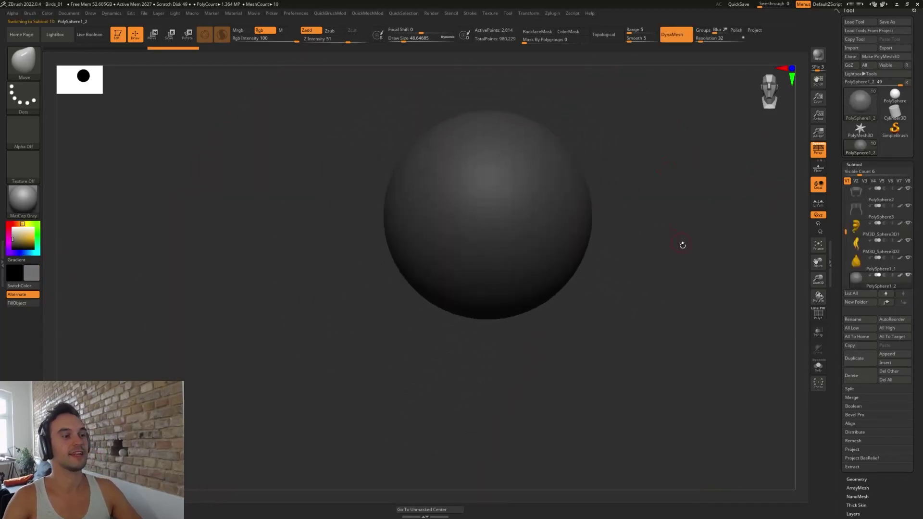
- Scale the new sphere down with the transform gizmo until it fits within the bust
{"action": "key", "text": "w"}
{"action": "left_click", "coordinate": [487, 215]}
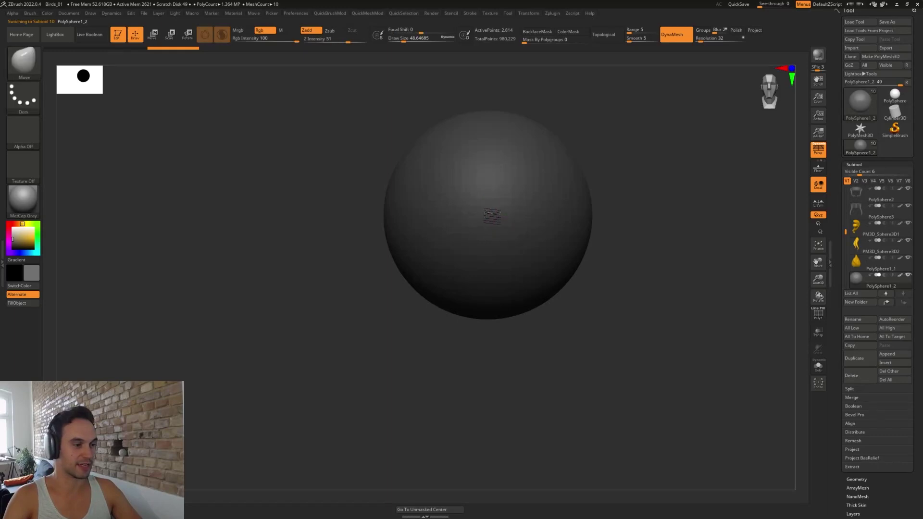
{"action": "left_click_drag", "start_coordinate": [497, 219], "coordinate": [419, 275]}
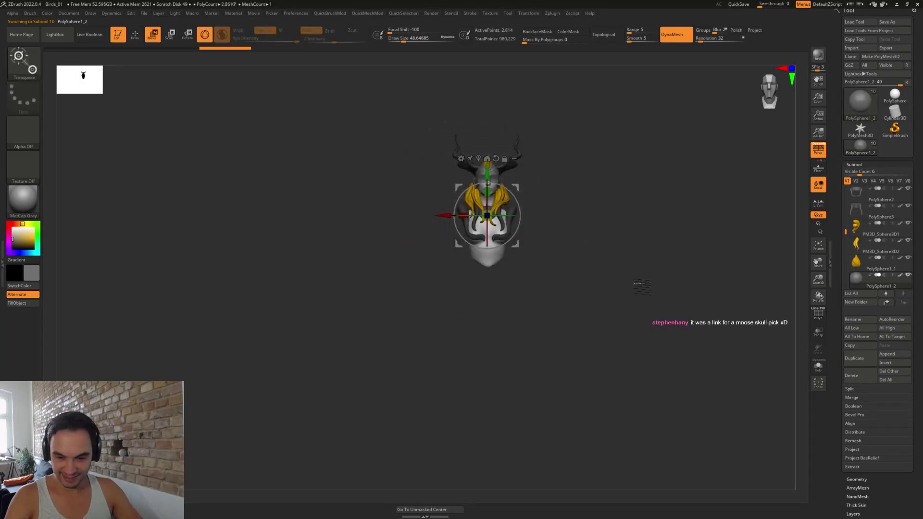
- Shrink the new sphere with the transform gizmo and move it out in front of the bust's neck
{"action": "left_click_drag", "start_coordinate": [641, 287], "coordinate": [663, 352], "text": "alt"}
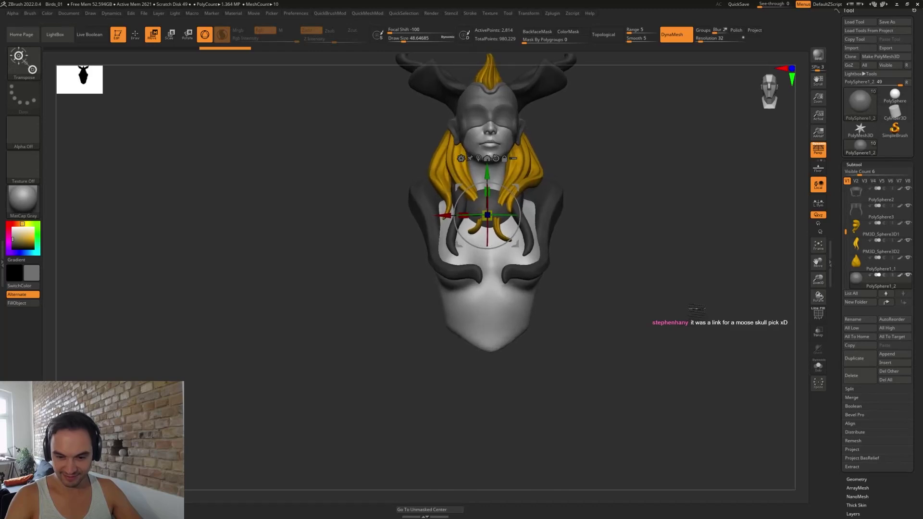
{"action": "left_click_drag", "start_coordinate": [702, 306], "coordinate": [670, 331], "text": "alt"}
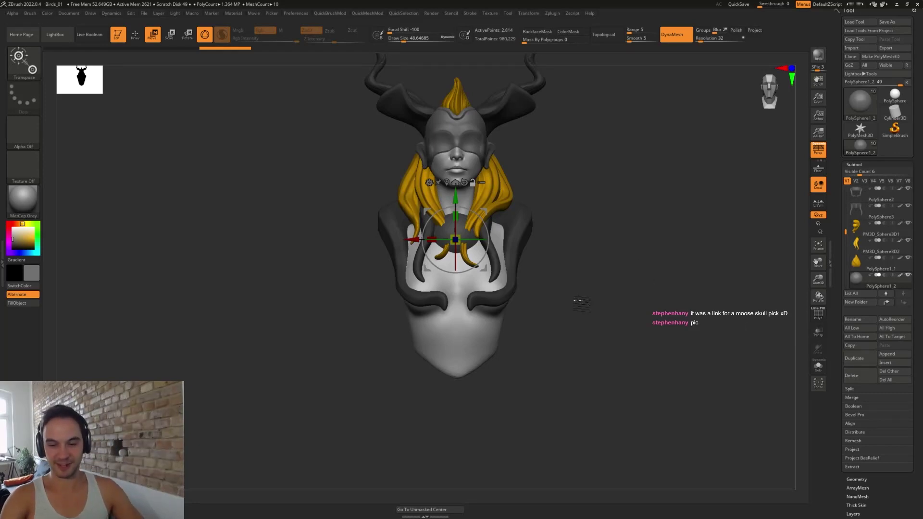
{"action": "left_click_drag", "start_coordinate": [559, 222], "coordinate": [519, 288]}
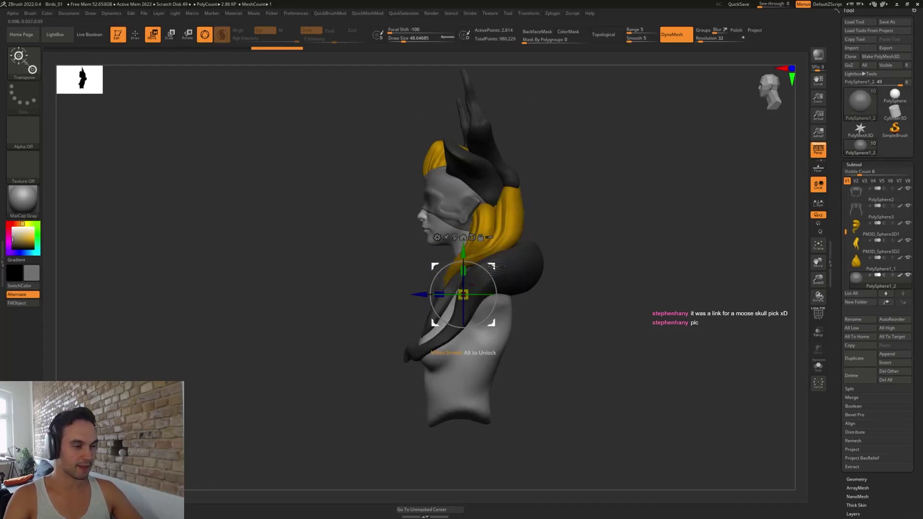
{"action": "left_click_drag", "start_coordinate": [463, 294], "coordinate": [420, 263]}
{"action": "left_click_drag", "start_coordinate": [447, 234], "coordinate": [447, 234]}
{"action": "left_click_drag", "start_coordinate": [419, 262], "coordinate": [392, 275]}
{"action": "left_click_drag", "start_coordinate": [567, 224], "coordinate": [572, 293], "text": "shift"}
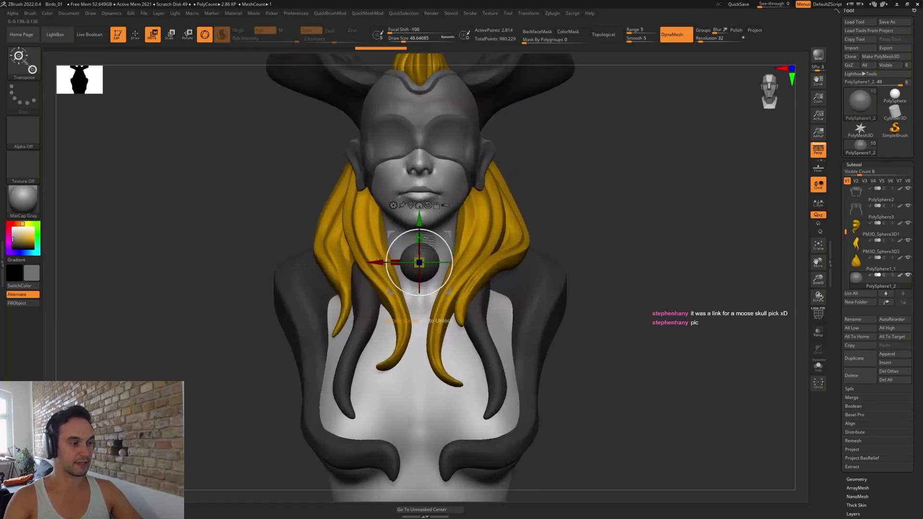
{"action": "left_click_drag", "start_coordinate": [420, 263], "coordinate": [415, 265]}
{"action": "left_click_drag", "start_coordinate": [619, 225], "coordinate": [464, 255]}
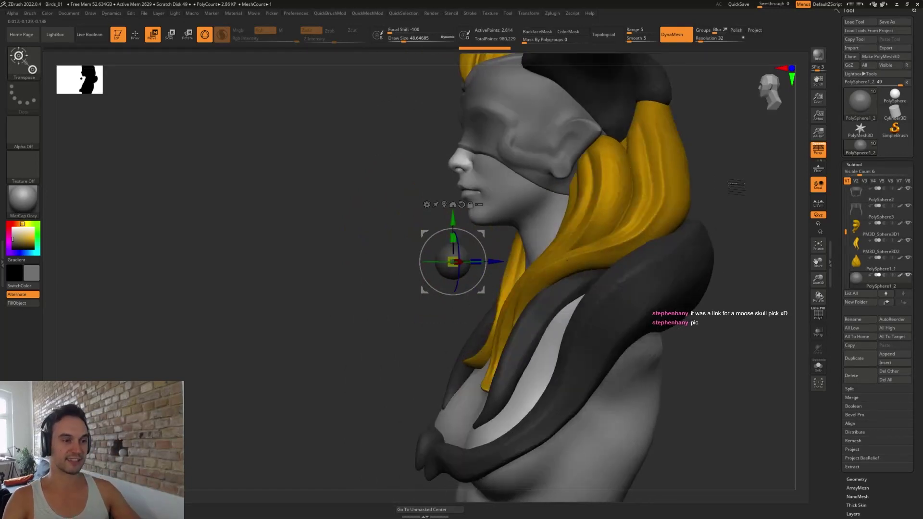
{"action": "left_click_drag", "start_coordinate": [552, 211], "coordinate": [691, 214]}
- Move the small sphere up above the crest, centred between the two horns
{"action": "left_click_drag", "start_coordinate": [591, 206], "coordinate": [639, 252], "text": "alt"}
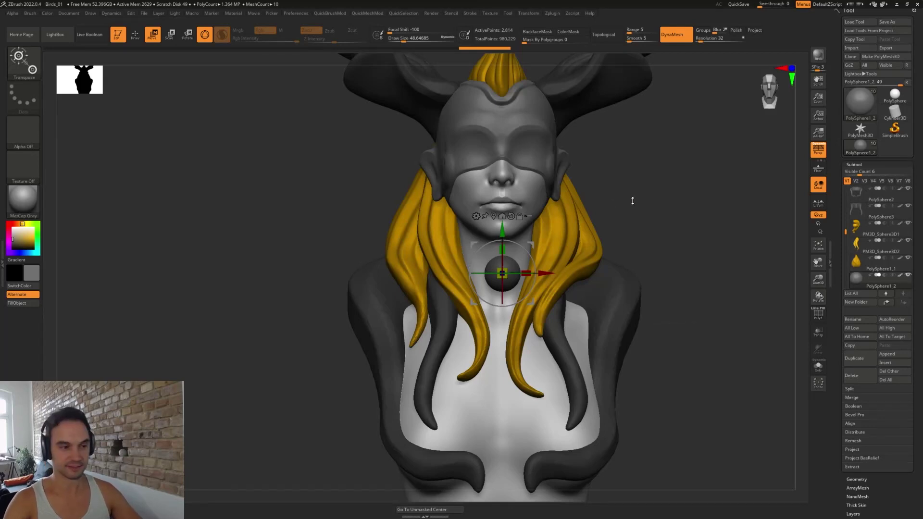
{"action": "left_click_drag", "start_coordinate": [655, 237], "coordinate": [586, 255], "text": "alt"}
{"action": "left_click_drag", "start_coordinate": [491, 284], "coordinate": [538, 132]}
{"action": "key", "text": "ctrl+z"}
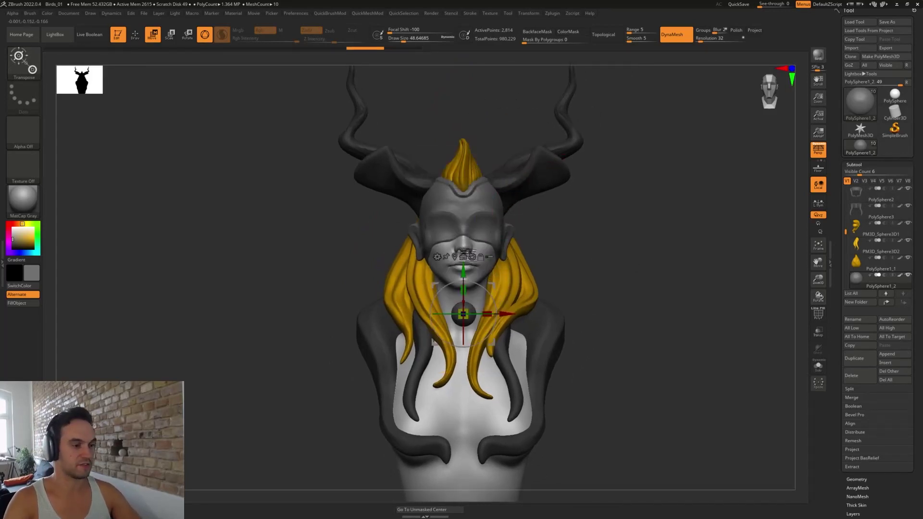
{"action": "left_click_drag", "start_coordinate": [464, 272], "coordinate": [475, 80]}
{"action": "left_click_drag", "start_coordinate": [620, 218], "coordinate": [626, 340], "text": "alt"}
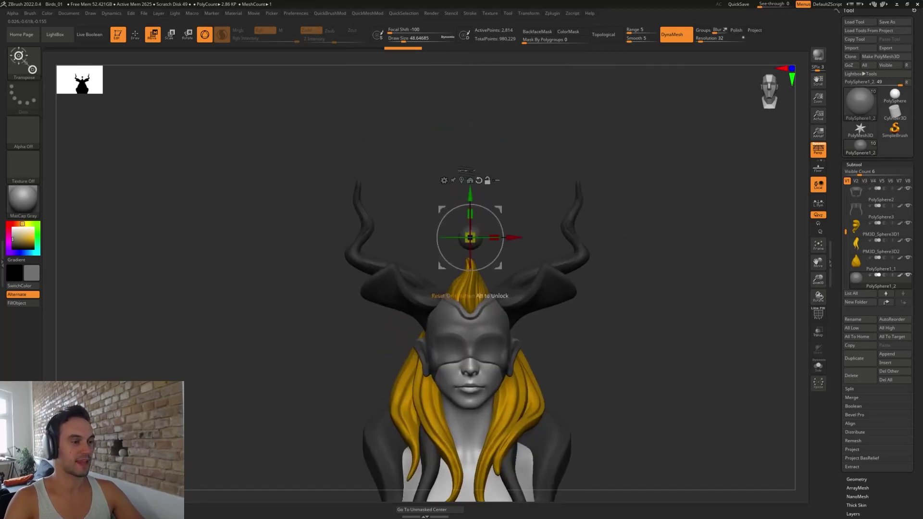
{"action": "left_click_drag", "start_coordinate": [473, 198], "coordinate": [475, 147]}
- Stretch the sphere into a tall capsule with a bent upper end using the Move brush, and remesh it with DynaMesh
{"action": "key", "text": "q"}
{"action": "key", "text": "s"}
{"action": "key", "text": "ctrl+z"}
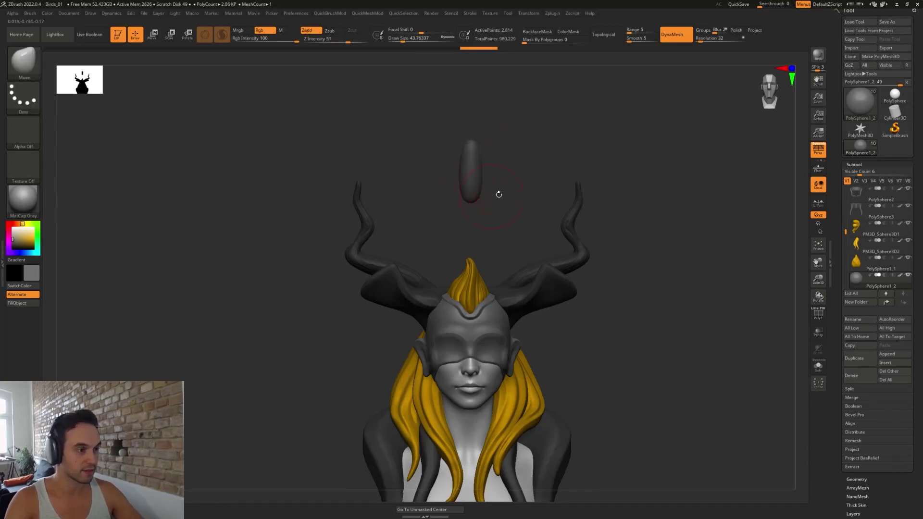
{"action": "mouse_move", "coordinate": [497, 191]}
{"action": "left_mouse_down"}
{"action": "mouse_move", "coordinate": [486, 197]}
{"action": "mouse_move", "coordinate": [530, 192]}
{"action": "left_mouse_up"}
{"action": "mouse_move", "coordinate": [481, 154]}
{"action": "left_mouse_down"}
{"action": "mouse_move", "coordinate": [494, 145]}
{"action": "mouse_move", "coordinate": [464, 140]}
{"action": "mouse_move", "coordinate": [503, 123]}
{"action": "mouse_move", "coordinate": [471, 128]}
{"action": "left_mouse_up"}
{"action": "key", "text": "s"}
{"action": "key", "text": "s"}
{"action": "key", "text": "s"}
{"action": "mouse_move", "coordinate": [428, 163]}
{"action": "left_mouse_down"}
{"action": "mouse_move", "coordinate": [495, 161]}
{"action": "mouse_move", "coordinate": [482, 120]}
{"action": "mouse_move", "coordinate": [475, 133]}
{"action": "left_mouse_up"}
{"action": "key", "text": "s"}
{"action": "left_click_drag", "start_coordinate": [534, 144], "coordinate": [548, 159], "text": "ctrl"}
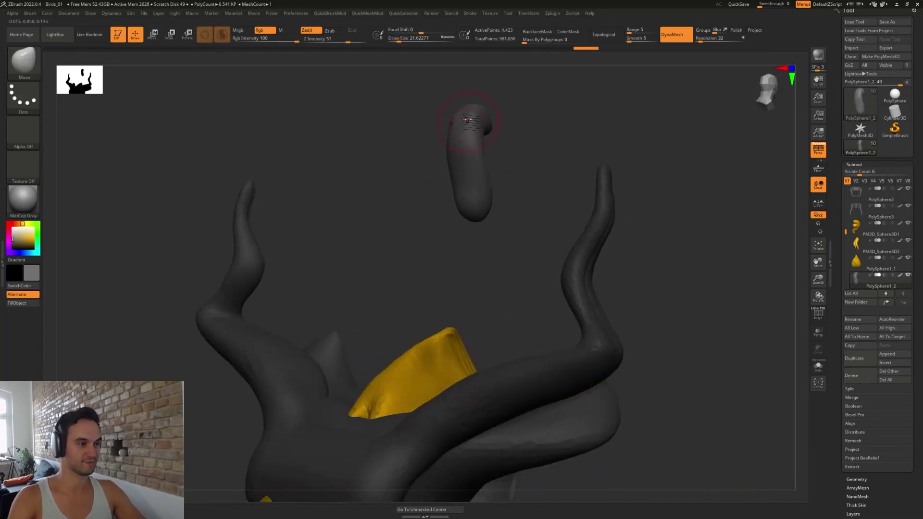
- Smooth the capsule's bent upper end and push its lower body into an S-curve
{"action": "left_click_drag", "start_coordinate": [473, 124], "coordinate": [465, 160], "text": "shift"}
{"action": "mouse_move", "coordinate": [514, 187]}
{"action": "left_mouse_down"}
{"action": "mouse_move", "coordinate": [573, 191]}
{"action": "mouse_move", "coordinate": [480, 214]}
{"action": "mouse_move", "coordinate": [497, 219]}
{"action": "left_mouse_up"}
{"action": "key", "text": "s"}
{"action": "mouse_move", "coordinate": [439, 213]}
{"action": "left_mouse_down"}
{"action": "mouse_move", "coordinate": [475, 224]}
{"action": "mouse_move", "coordinate": [446, 216]}
{"action": "left_mouse_up"}
{"action": "key", "text": "s"}
- Thicken the S-shaped body with the Inflate brush at a draw size of about 23
{"action": "key", "text": "b"}
{"action": "key", "text": "t"}
{"action": "key", "text": "d"}
{"action": "key", "text": "b"}
{"action": "key", "text": "i"}
{"action": "key", "text": "n"}
{"action": "left_click_drag", "start_coordinate": [508, 228], "coordinate": [480, 230]}
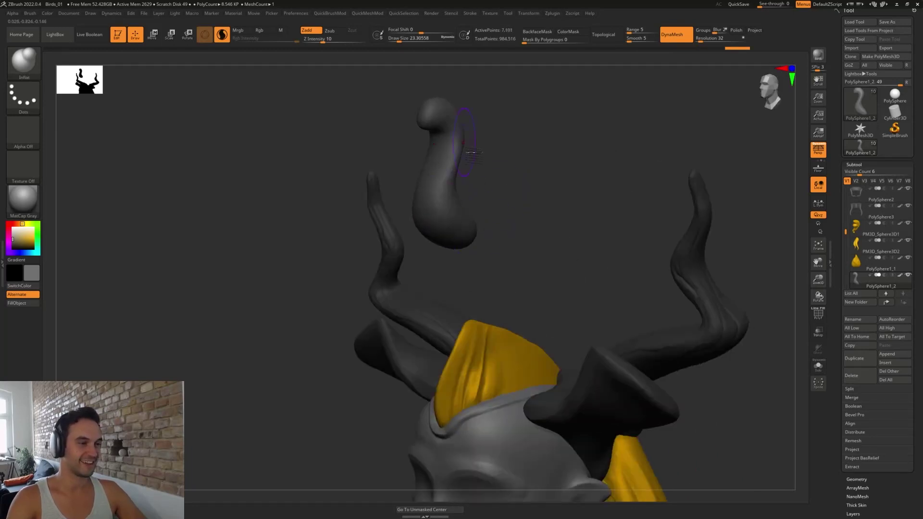
{"action": "mouse_move", "coordinate": [471, 153]}
{"action": "left_mouse_down"}
{"action": "mouse_move", "coordinate": [484, 188]}
{"action": "mouse_move", "coordinate": [444, 173]}
{"action": "mouse_move", "coordinate": [457, 173]}
{"action": "left_mouse_up"}
- Shape the S-curve into a slender bird's neck with a rounded head using the Move brush, smoothing the bend
{"action": "key", "text": "b"}
{"action": "key", "text": "m"}
{"action": "key", "text": "v"}
{"action": "key", "text": "s"}
{"action": "mouse_move", "coordinate": [467, 175]}
{"action": "left_mouse_down"}
{"action": "mouse_move", "coordinate": [500, 166]}
{"action": "mouse_move", "coordinate": [482, 149]}
{"action": "left_mouse_up"}
{"action": "key", "text": "s"}
{"action": "key", "text": "s"}
{"action": "left_click_drag", "start_coordinate": [450, 103], "coordinate": [457, 113], "text": "shift"}
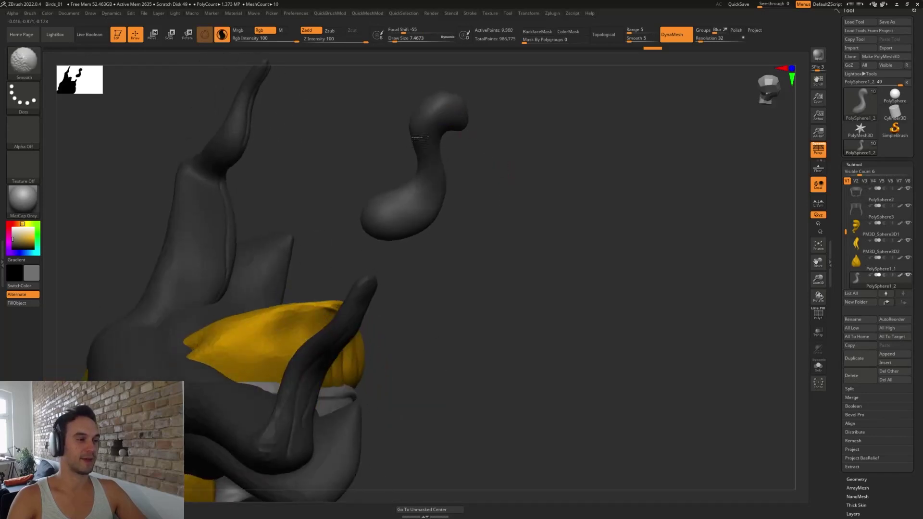
{"action": "left_click_drag", "start_coordinate": [482, 149], "coordinate": [421, 127]}
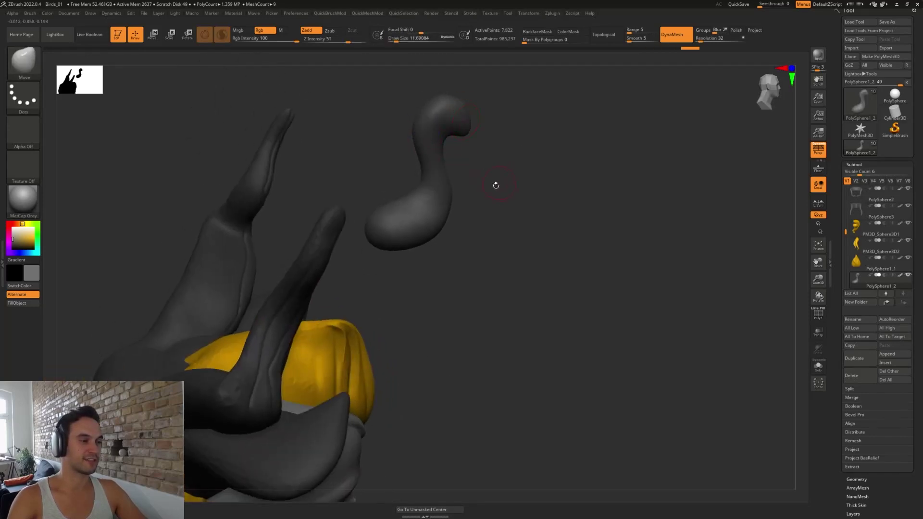
- Carve grooves into the front of the bird's head with the DamStandard brush to block out the beak
{"action": "mouse_move", "coordinate": [494, 186]}
{"action": "left_mouse_down"}
{"action": "mouse_move", "coordinate": [497, 171]}
{"action": "mouse_move", "coordinate": [539, 199]}
{"action": "mouse_move", "coordinate": [478, 209]}
{"action": "left_mouse_up"}
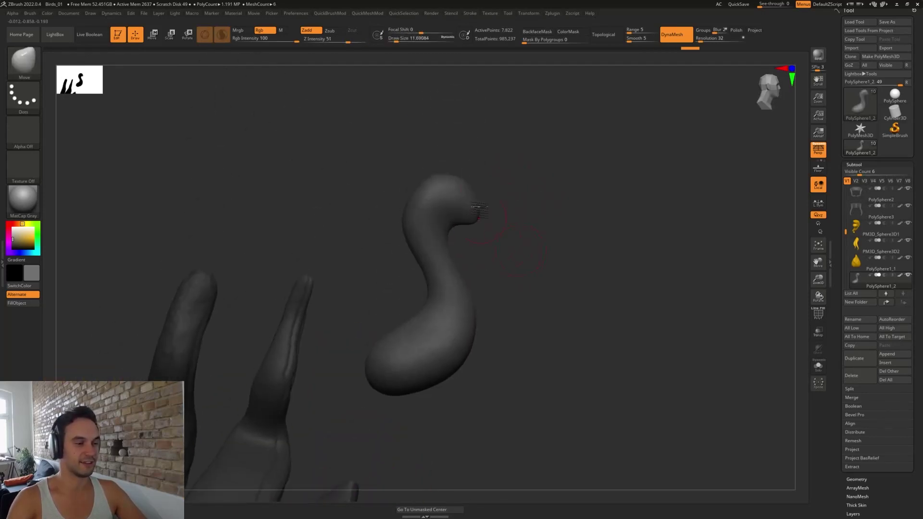
{"action": "mouse_move", "coordinate": [514, 235]}
{"action": "left_mouse_down"}
{"action": "mouse_move", "coordinate": [531, 222]}
{"action": "mouse_move", "coordinate": [564, 245]}
{"action": "mouse_move", "coordinate": [551, 239]}
{"action": "left_mouse_up"}
{"action": "key", "text": "s"}
{"action": "left_click_drag", "start_coordinate": [552, 234], "coordinate": [570, 231]}
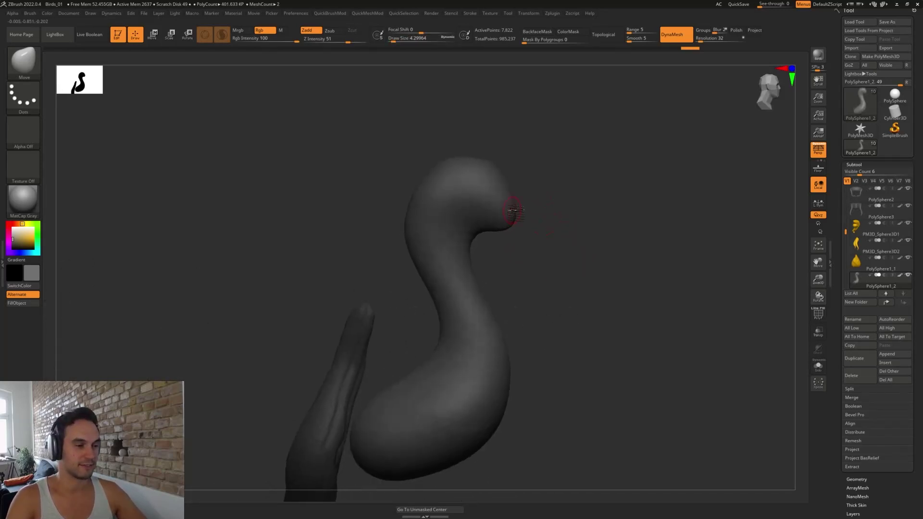
{"action": "key", "text": "s"}
{"action": "key", "text": "3"}
{"action": "key", "text": "2"}
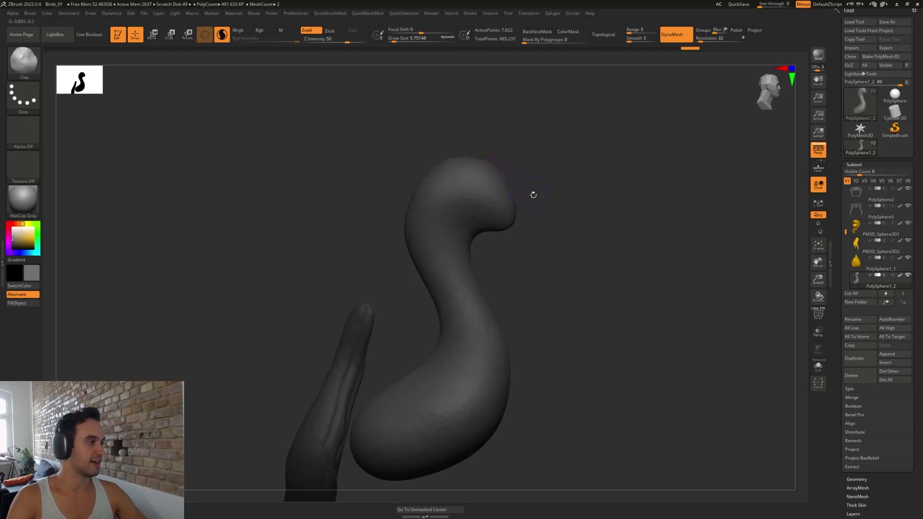
{"action": "mouse_move", "coordinate": [533, 195]}
{"action": "left_mouse_down"}
{"action": "mouse_move", "coordinate": [531, 218]}
{"action": "mouse_move", "coordinate": [577, 231]}
{"action": "left_mouse_up"}
{"action": "key", "text": "3"}
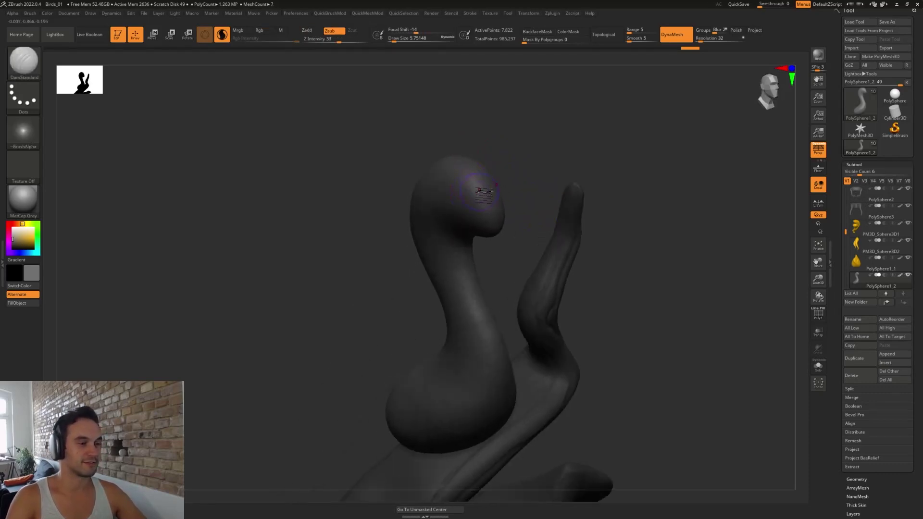
{"action": "left_click_drag", "start_coordinate": [509, 179], "coordinate": [481, 183]}
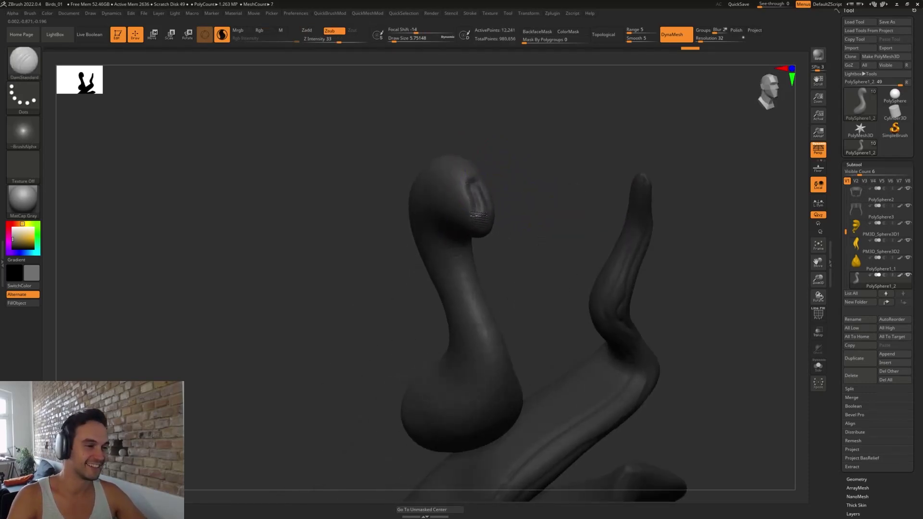
{"action": "mouse_move", "coordinate": [478, 217]}
{"action": "left_mouse_down"}
{"action": "mouse_move", "coordinate": [473, 225]}
{"action": "mouse_move", "coordinate": [511, 247]}
{"action": "mouse_move", "coordinate": [483, 246]}
{"action": "left_mouse_up"}
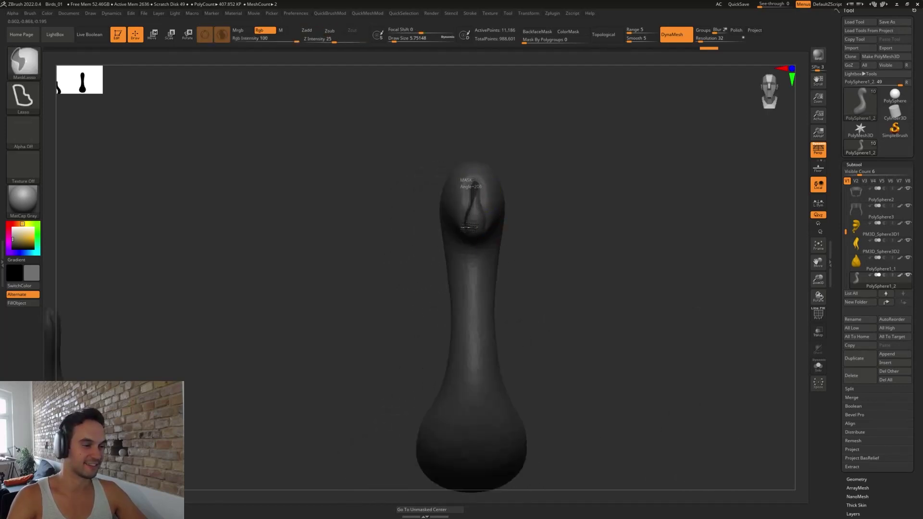
- Pull the front of the bird's head downward into a pointed, hooked beak with the Move brush
{"action": "mouse_move", "coordinate": [553, 267]}
{"action": "left_mouse_down"}
{"action": "mouse_move", "coordinate": [572, 269]}
{"action": "mouse_move", "coordinate": [540, 266]}
{"action": "mouse_move", "coordinate": [553, 264]}
{"action": "left_mouse_up"}
{"action": "key", "text": "b"}
{"action": "key", "text": "m"}
{"action": "key", "text": "v"}
{"action": "mouse_move", "coordinate": [483, 219]}
{"action": "left_mouse_down"}
{"action": "mouse_move", "coordinate": [506, 235]}
{"action": "mouse_move", "coordinate": [509, 221]}
{"action": "mouse_move", "coordinate": [498, 254]}
{"action": "left_mouse_up"}
{"action": "key", "text": "s"}
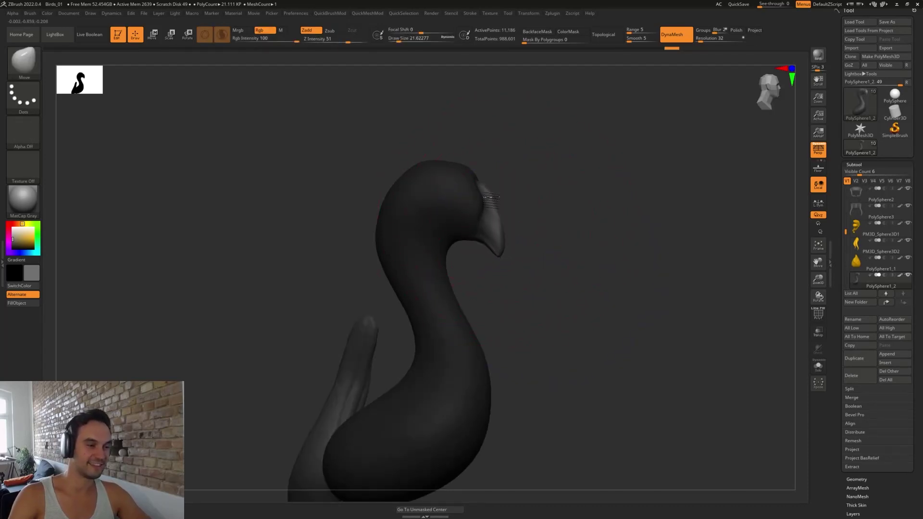
- Push the beak's upper profile forward into a fuller curve and adjust its tip with the Move brush
{"action": "key", "text": "s"}
{"action": "left_click_drag", "start_coordinate": [500, 216], "coordinate": [500, 215]}
{"action": "mouse_move", "coordinate": [487, 191]}
{"action": "left_mouse_down"}
{"action": "mouse_move", "coordinate": [506, 214]}
{"action": "mouse_move", "coordinate": [489, 195]}
{"action": "left_mouse_up"}
{"action": "key", "text": "s"}
{"action": "key", "text": "s"}
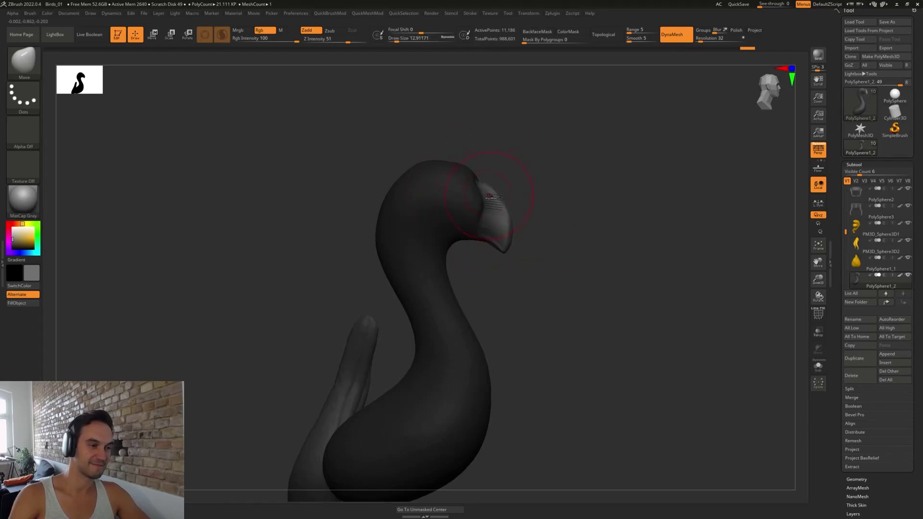
{"action": "left_click_drag", "start_coordinate": [504, 250], "coordinate": [492, 237]}
- Adjust the beak's width from the front, refine its underside with a smaller Move brush and smooth its surface
{"action": "left_click_drag", "start_coordinate": [558, 266], "coordinate": [485, 265]}
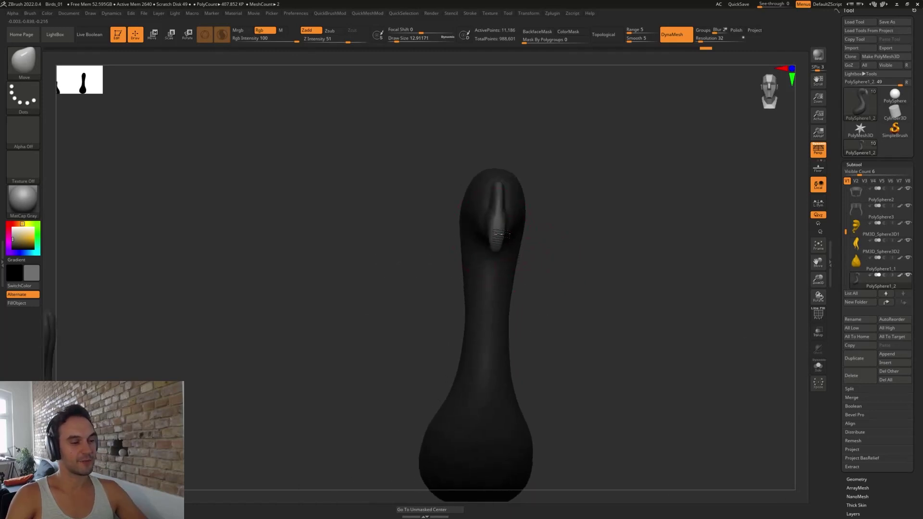
{"action": "left_click_drag", "start_coordinate": [523, 235], "coordinate": [527, 235]}
{"action": "mouse_move", "coordinate": [570, 256]}
{"action": "left_mouse_down"}
{"action": "mouse_move", "coordinate": [520, 252]}
{"action": "mouse_move", "coordinate": [515, 270]}
{"action": "left_mouse_up"}
{"action": "key", "text": "s"}
{"action": "left_click_drag", "start_coordinate": [521, 250], "coordinate": [515, 250]}
{"action": "left_click_drag", "start_coordinate": [512, 250], "coordinate": [511, 247], "text": "shift"}
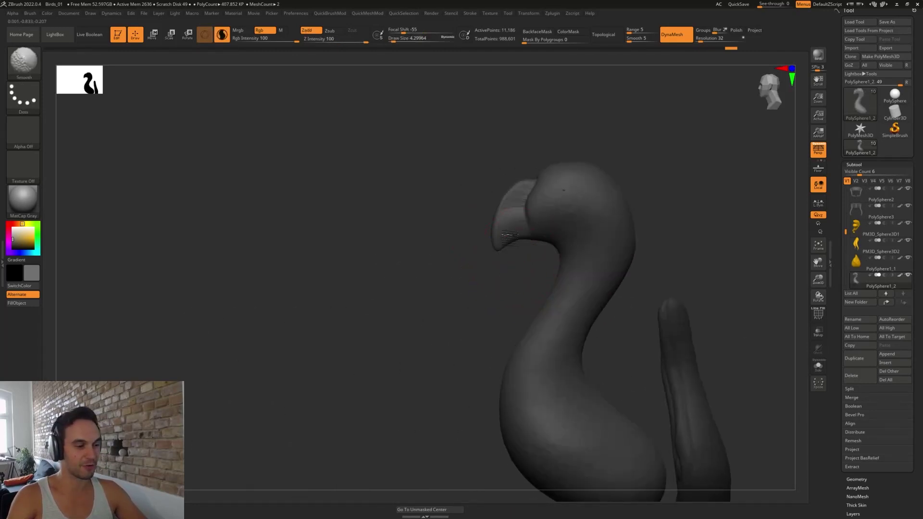
{"action": "left_click_drag", "start_coordinate": [533, 183], "coordinate": [532, 186], "text": "shift"}
- Carve the crease between beak and head and the mouth line with DamStandard at a draw size of about 4.3
{"action": "mouse_move", "coordinate": [498, 271]}
{"action": "left_mouse_down"}
{"action": "mouse_move", "coordinate": [575, 274]}
{"action": "mouse_move", "coordinate": [558, 288]}
{"action": "mouse_move", "coordinate": [556, 268]}
{"action": "mouse_move", "coordinate": [555, 280]}
{"action": "left_mouse_up"}
{"action": "key", "text": "b"}
{"action": "key", "text": "d"}
{"action": "key", "text": "s"}
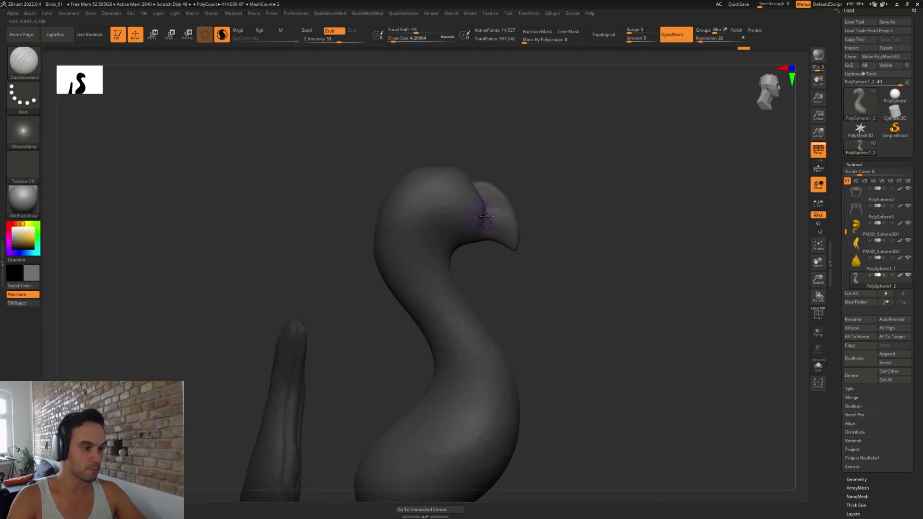
{"action": "left_click_drag", "start_coordinate": [470, 232], "coordinate": [481, 228]}
{"action": "left_click_drag", "start_coordinate": [543, 269], "coordinate": [470, 219]}
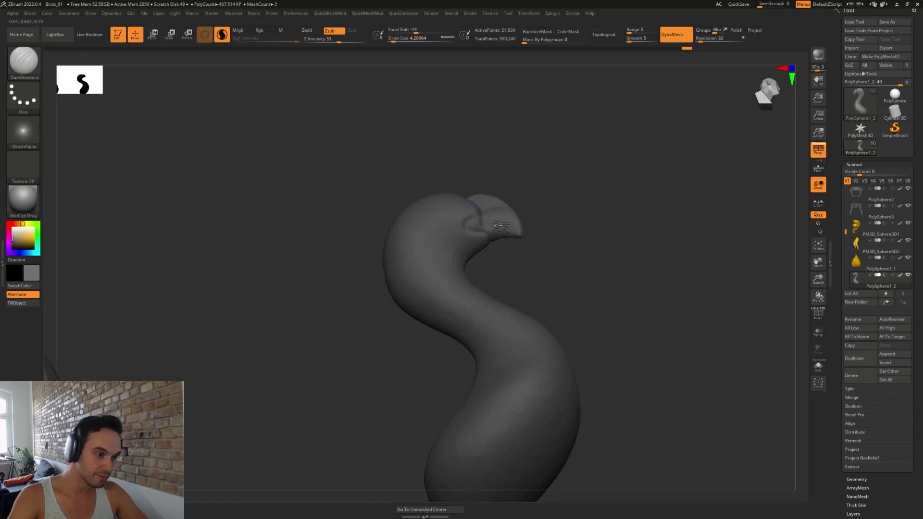
{"action": "left_click_drag", "start_coordinate": [526, 249], "coordinate": [552, 304]}
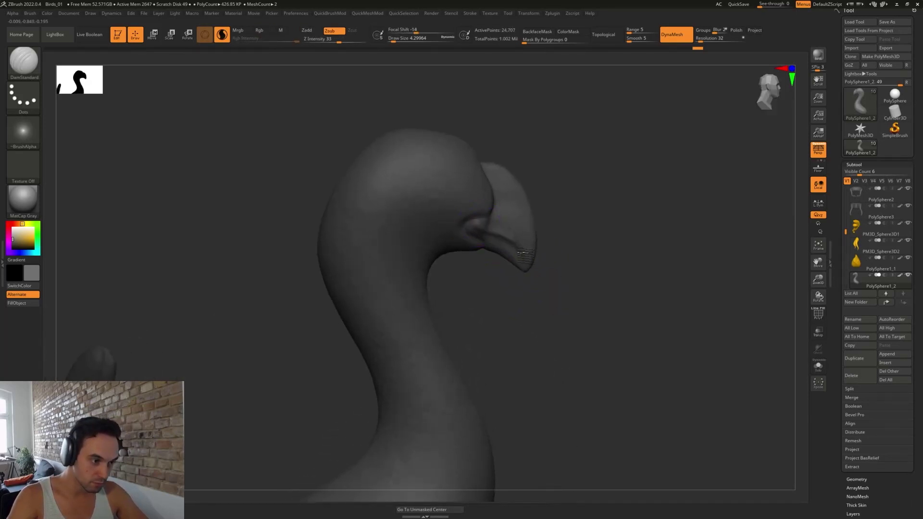
{"action": "mouse_move", "coordinate": [555, 308]}
{"action": "left_mouse_down"}
{"action": "mouse_move", "coordinate": [534, 278]}
{"action": "mouse_move", "coordinate": [539, 300]}
{"action": "mouse_move", "coordinate": [532, 294]}
{"action": "left_mouse_up"}
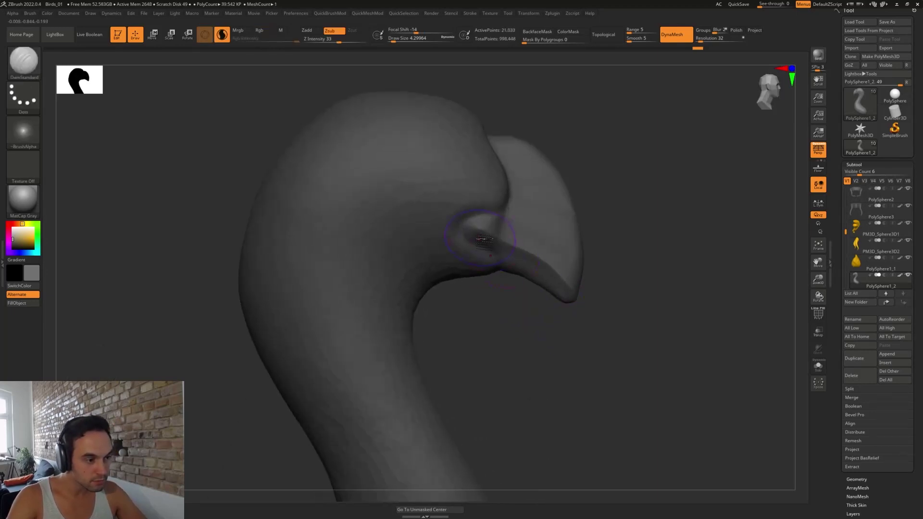
- Sharpen the mouth line to the beak's tip and the beak's base crease with DamStandard at about 1.3 draw size
{"action": "key", "text": "s"}
{"action": "left_click_drag", "start_coordinate": [479, 241], "coordinate": [475, 235]}
{"action": "left_click_drag", "start_coordinate": [570, 297], "coordinate": [562, 289]}
{"action": "left_click_drag", "start_coordinate": [617, 329], "coordinate": [599, 307]}
{"action": "left_click_drag", "start_coordinate": [564, 290], "coordinate": [552, 285]}
{"action": "left_click_drag", "start_coordinate": [611, 328], "coordinate": [591, 309]}
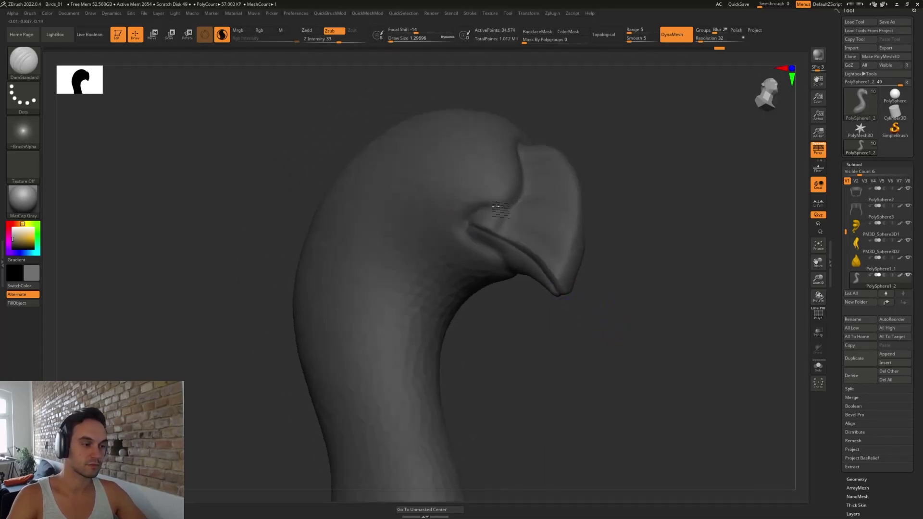
{"action": "left_click_drag", "start_coordinate": [520, 169], "coordinate": [523, 167]}
{"action": "left_click_drag", "start_coordinate": [617, 308], "coordinate": [586, 332]}
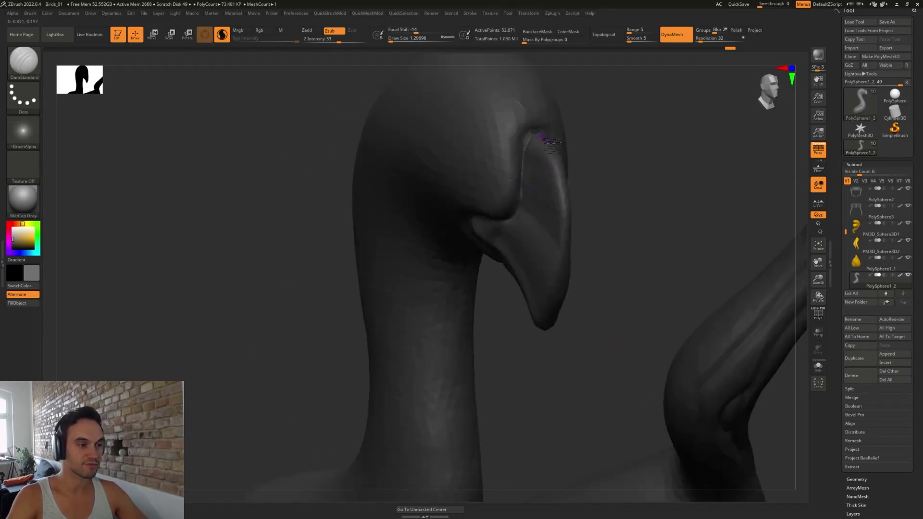
- Refine the crease at the beak's upper base, undo the last stroke, and smooth the fold above the mouth corner
{"action": "key", "text": "s"}
{"action": "left_click_drag", "start_coordinate": [542, 139], "coordinate": [536, 138]}
{"action": "mouse_move", "coordinate": [536, 137]}
{"action": "left_mouse_down", "text": "shift"}
{"action": "mouse_move", "coordinate": [522, 137]}
{"action": "mouse_move", "coordinate": [531, 123]}
{"action": "left_mouse_up", "text": "shift"}
{"action": "key", "text": "s"}
{"action": "key", "text": "ctrl+z"}
{"action": "key", "text": "s"}
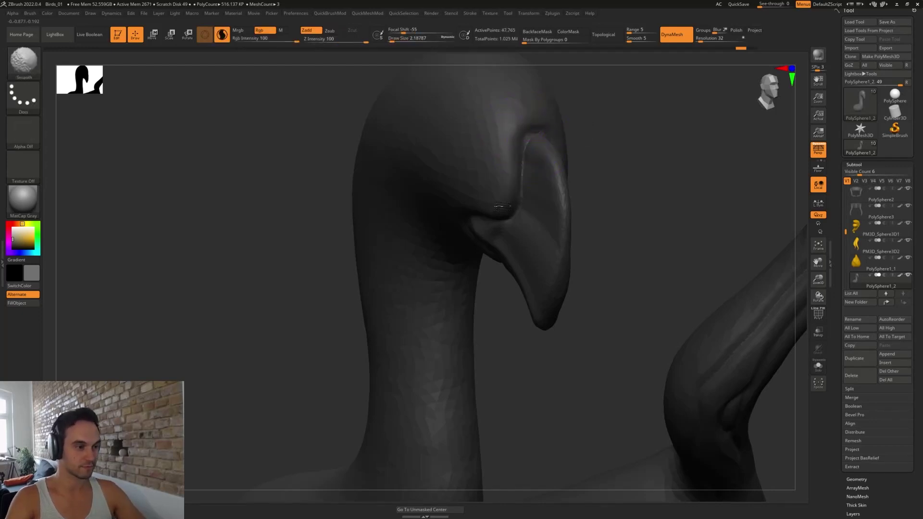
{"action": "left_click_drag", "start_coordinate": [502, 207], "coordinate": [509, 210], "text": "shift"}
{"action": "left_click_drag", "start_coordinate": [627, 205], "coordinate": [611, 204]}
- Flatten and define the planes of the beak and its surrounding edge with the TrimDynamic brush
{"action": "key", "text": "b"}
{"action": "key", "text": "t"}
{"action": "key", "text": "d"}
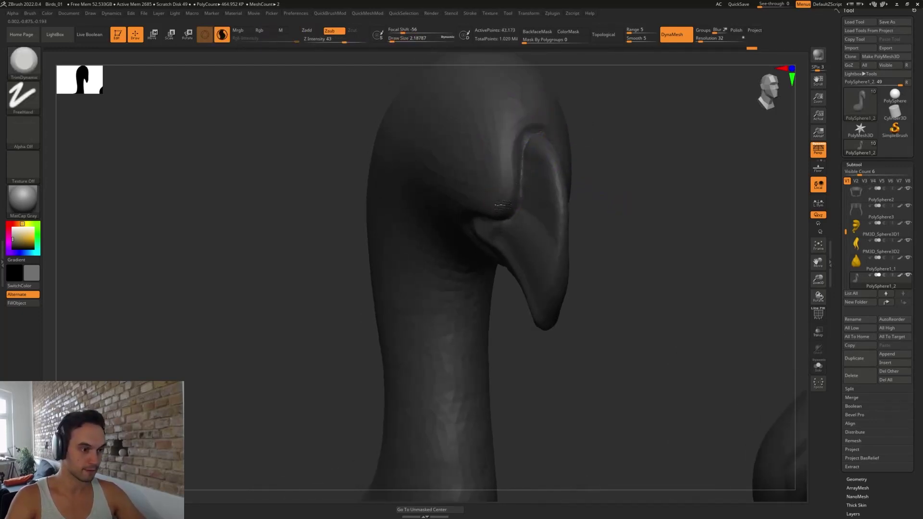
{"action": "left_click_drag", "start_coordinate": [629, 268], "coordinate": [628, 247]}
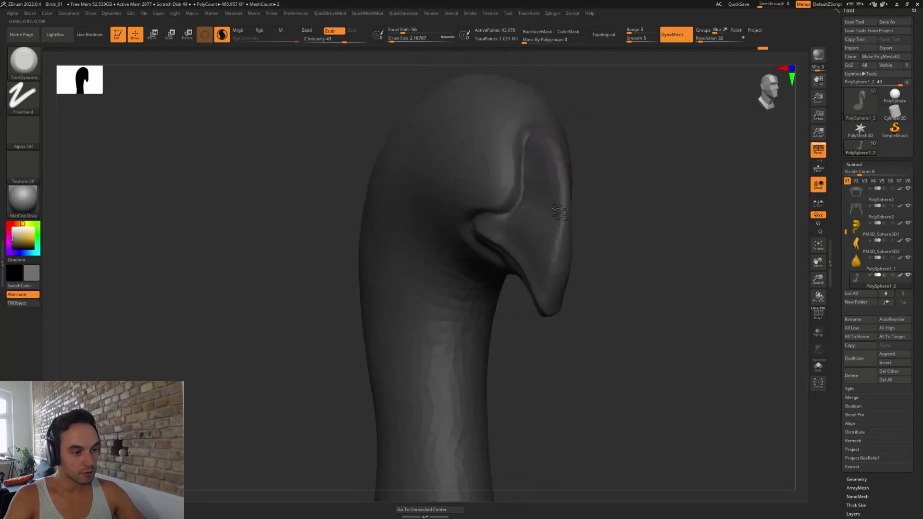
{"action": "left_click_drag", "start_coordinate": [557, 310], "coordinate": [531, 272]}
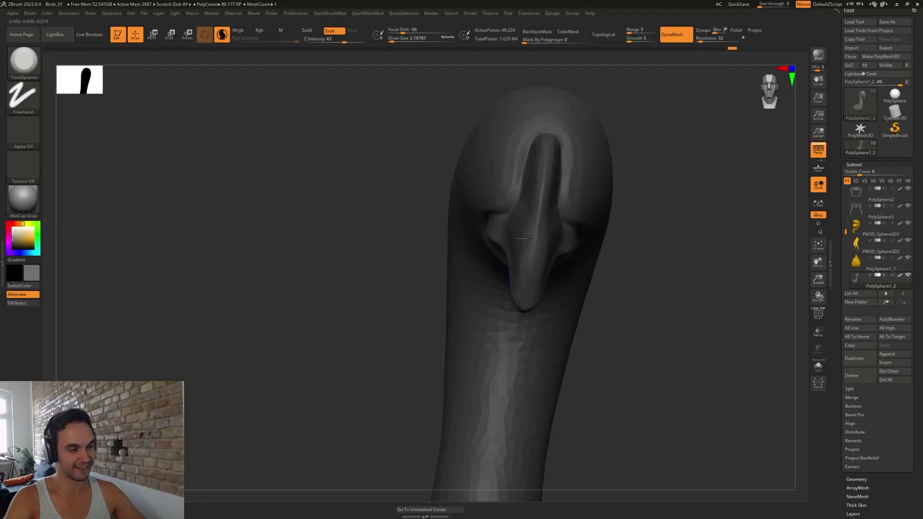
{"action": "key", "text": "shift"}
{"action": "right_click_drag", "start_coordinate": [531, 283], "coordinate": [637, 319]}
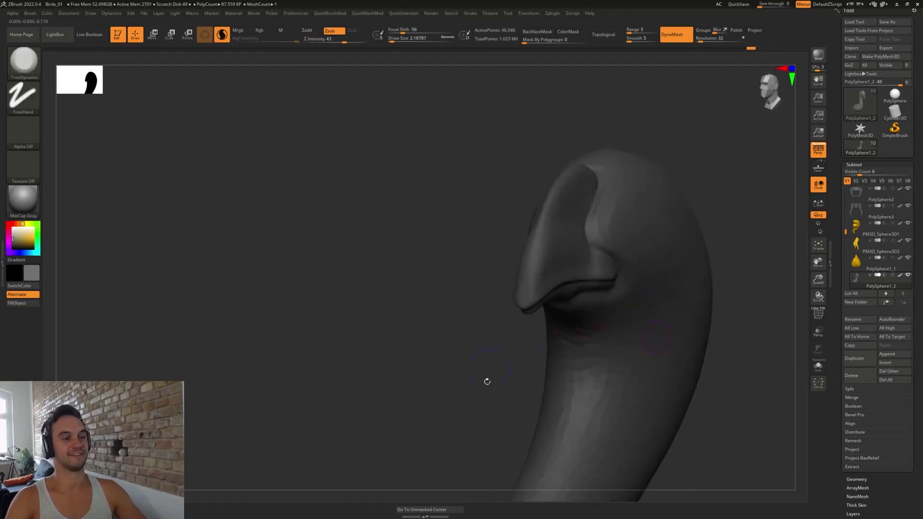
{"action": "right_click_drag", "start_coordinate": [487, 381], "coordinate": [637, 334], "text": "ctrl"}
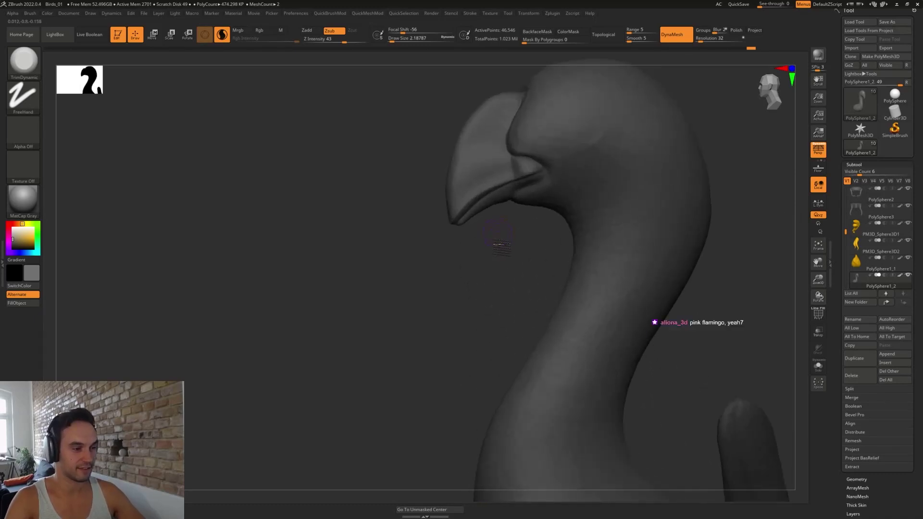
- Trim and smooth the side of the beak with TrimDynamic at a draw size of about 1.8
{"action": "right_click_drag", "start_coordinate": [484, 241], "coordinate": [490, 253]}
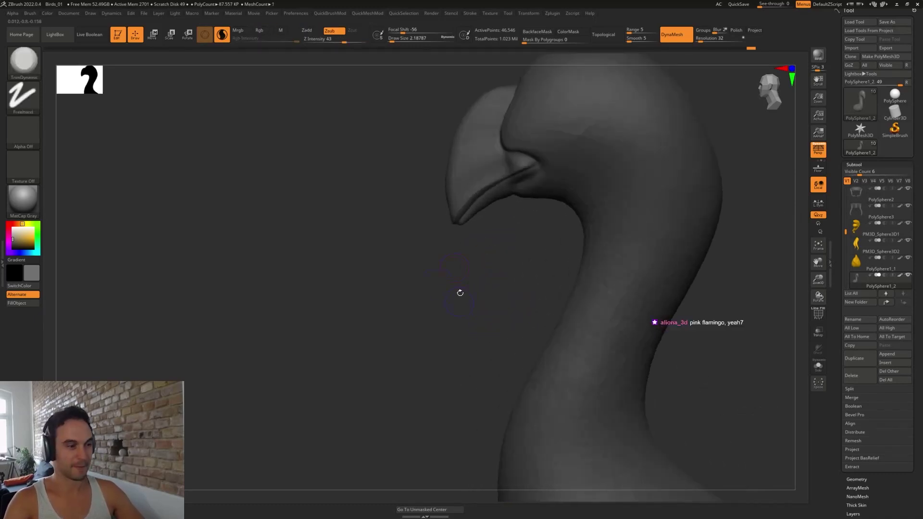
{"action": "right_click_drag", "start_coordinate": [460, 292], "coordinate": [455, 329]}
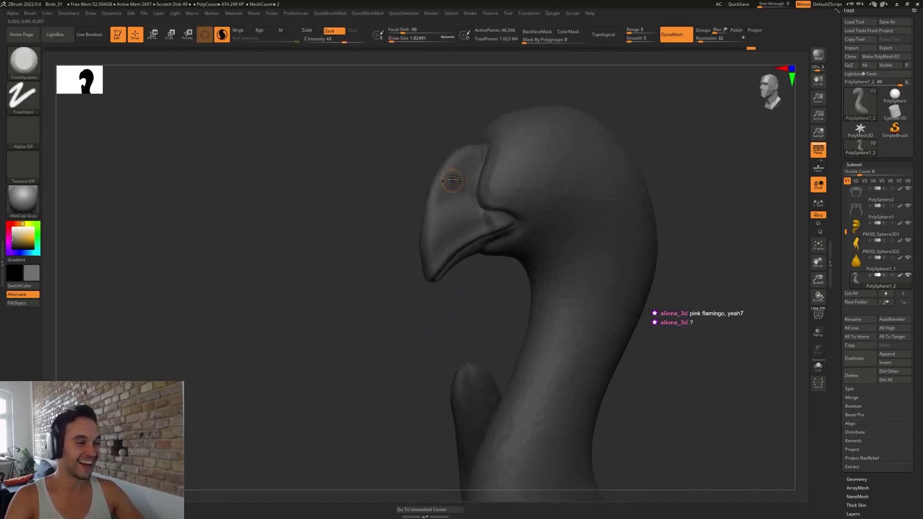
{"action": "key", "text": "shift"}
{"action": "right_click_drag", "start_coordinate": [493, 321], "coordinate": [468, 327]}
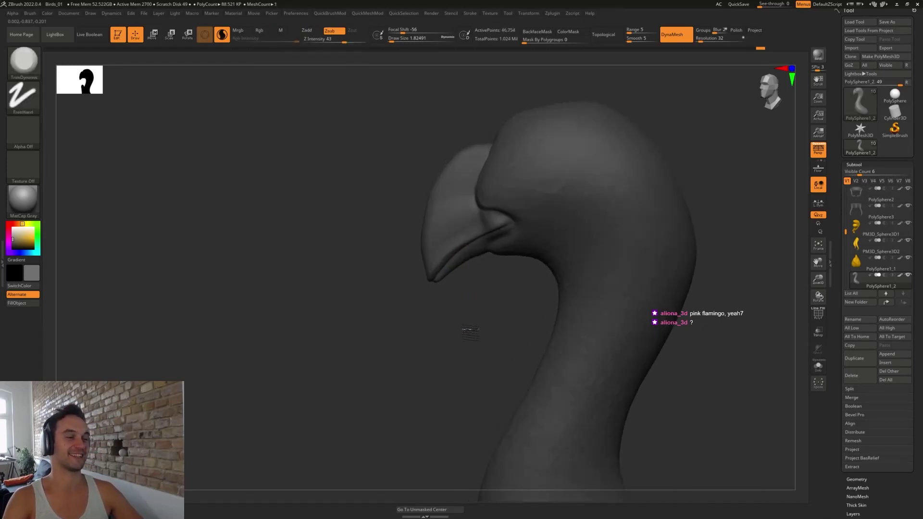
- Isolate the lower beak's tip with an inverted lasso mask and pull it back behind the hook with the Move brush
{"action": "key", "text": "ctrl"}
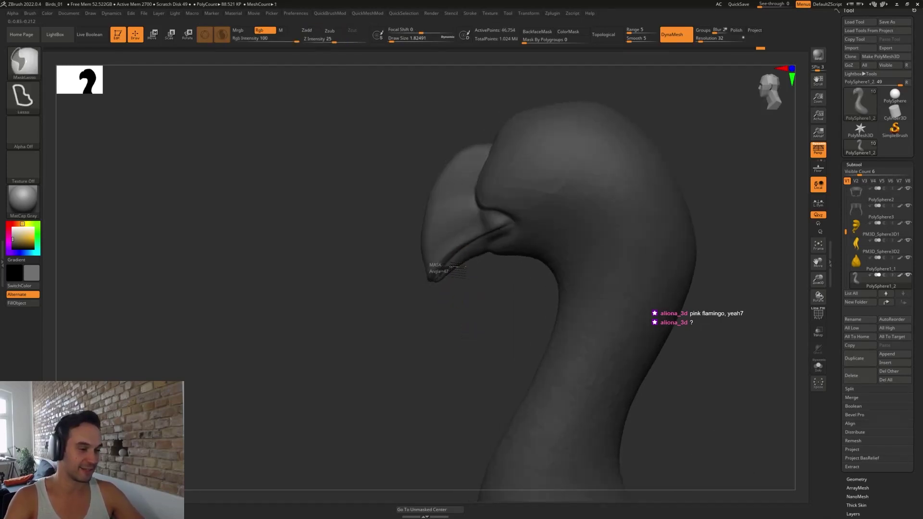
{"action": "mouse_move", "coordinate": [455, 267]}
{"action": "left_mouse_down", "text": "ctrl"}
{"action": "mouse_move", "coordinate": [456, 296]}
{"action": "mouse_move", "coordinate": [433, 327]}
{"action": "left_mouse_up", "text": "ctrl"}
{"action": "left_click", "coordinate": [455, 296], "text": "ctrl"}
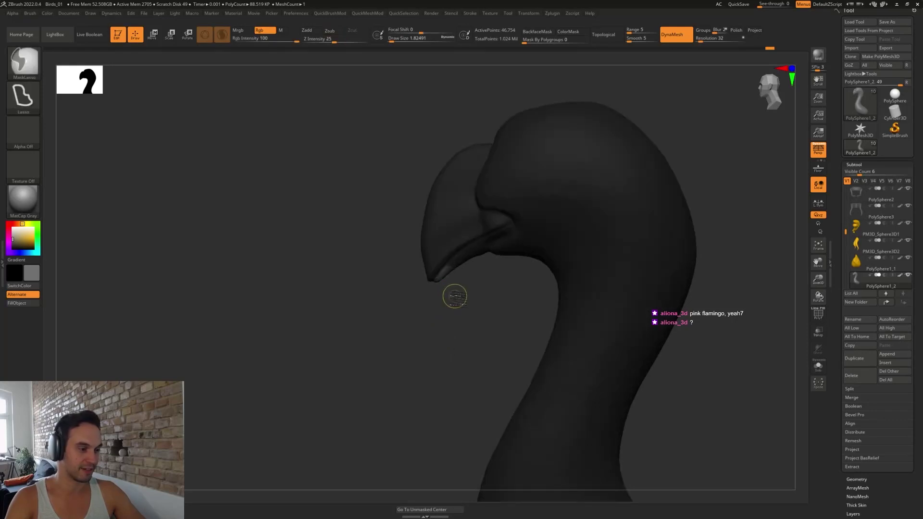
{"action": "key", "text": "b"}
{"action": "key", "text": "m"}
{"action": "key", "text": "v"}
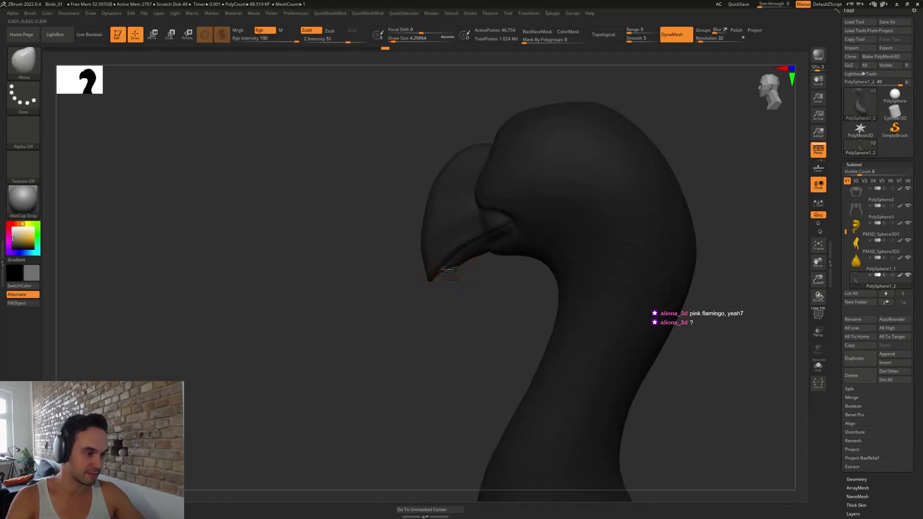
{"action": "key", "text": "s"}
{"action": "left_click_drag", "start_coordinate": [445, 289], "coordinate": [446, 270], "text": "ctrl"}
{"action": "left_click", "coordinate": [447, 290]}
{"action": "mouse_move", "coordinate": [446, 270]}
{"action": "right_mouse_down"}
{"action": "mouse_move", "coordinate": [447, 302]}
{"action": "mouse_move", "coordinate": [457, 296]}
{"action": "mouse_move", "coordinate": [439, 295]}
{"action": "right_mouse_up"}
- Flatten the lower beak and the mouth edge with TrimDynamic at a draw size of about 1.5
{"action": "key", "text": "b"}
{"action": "key", "text": "d"}
{"action": "key", "text": "s"}
{"action": "key", "text": "b"}
{"action": "key", "text": "t"}
{"action": "key", "text": "d"}
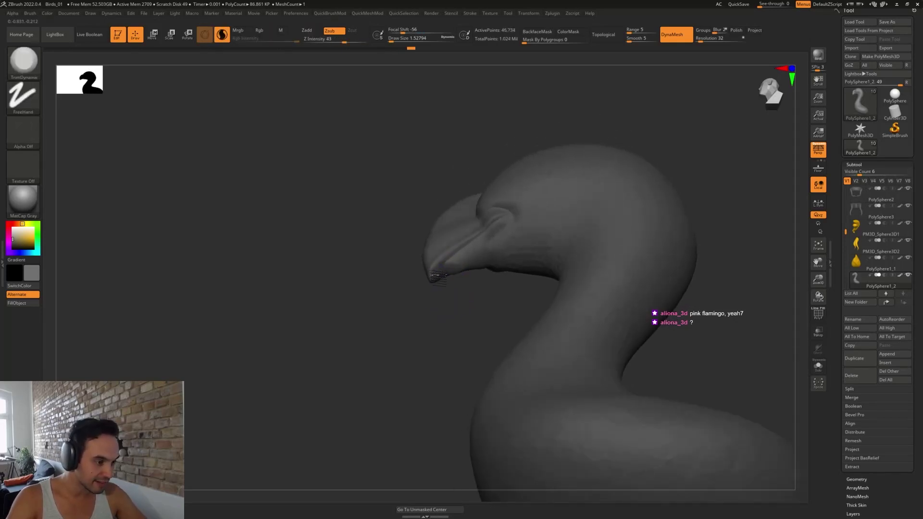
{"action": "left_click_drag", "start_coordinate": [478, 258], "coordinate": [465, 270]}
{"action": "mouse_move", "coordinate": [461, 331]}
{"action": "right_mouse_down"}
{"action": "mouse_move", "coordinate": [445, 265]}
{"action": "mouse_move", "coordinate": [457, 323]}
{"action": "mouse_move", "coordinate": [479, 285]}
{"action": "right_mouse_up"}
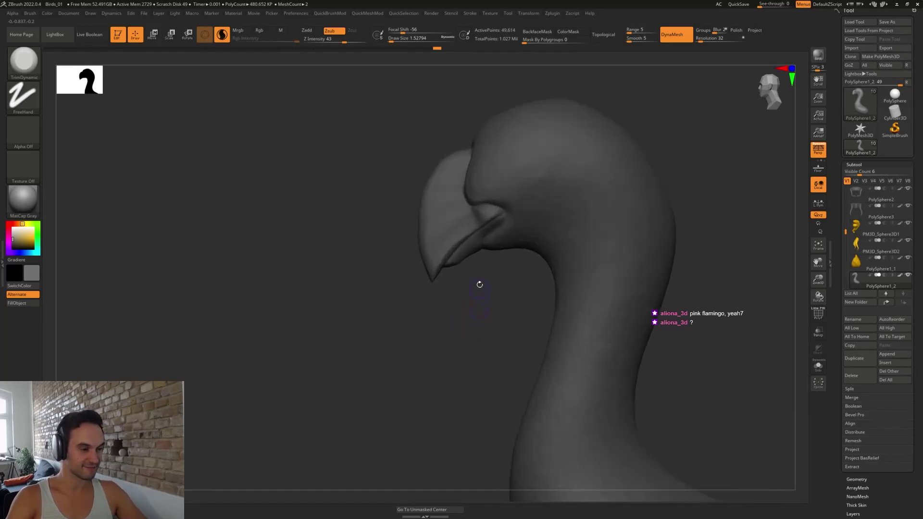
- Reshape the lower beak's contour with the Move brush at a draw size of about 5 and smooth it
{"action": "key", "text": "b"}
{"action": "key", "text": "m"}
{"action": "key", "text": "v"}
{"action": "key", "text": "s"}
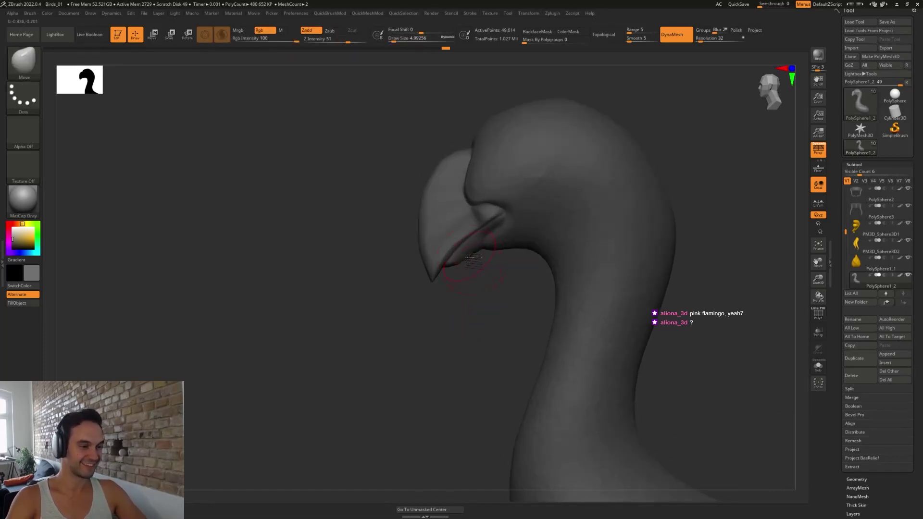
{"action": "key", "text": "s"}
{"action": "left_click_drag", "start_coordinate": [469, 259], "coordinate": [476, 255], "text": "shift"}
{"action": "mouse_move", "coordinate": [478, 255]}
{"action": "right_mouse_down"}
{"action": "mouse_move", "coordinate": [494, 272]}
{"action": "mouse_move", "coordinate": [486, 286]}
{"action": "mouse_move", "coordinate": [488, 231]}
{"action": "right_mouse_up"}
- Refine the creases around the mouth corner and cheek with DamStandard and smooth the transition into the head
{"action": "key", "text": "b"}
{"action": "key", "text": "d"}
{"action": "key", "text": "s"}
{"action": "mouse_move", "coordinate": [533, 244]}
{"action": "left_mouse_down", "text": "shift"}
{"action": "mouse_move", "coordinate": [516, 241]}
{"action": "mouse_move", "coordinate": [556, 274]}
{"action": "mouse_move", "coordinate": [553, 260]}
{"action": "left_mouse_up", "text": "shift"}
{"action": "mouse_move", "coordinate": [647, 184]}
{"action": "right_mouse_down"}
{"action": "mouse_move", "coordinate": [695, 208]}
{"action": "mouse_move", "coordinate": [675, 207]}
{"action": "right_mouse_up"}
{"action": "key", "text": "s"}
{"action": "left_click_drag", "start_coordinate": [514, 180], "coordinate": [524, 195]}
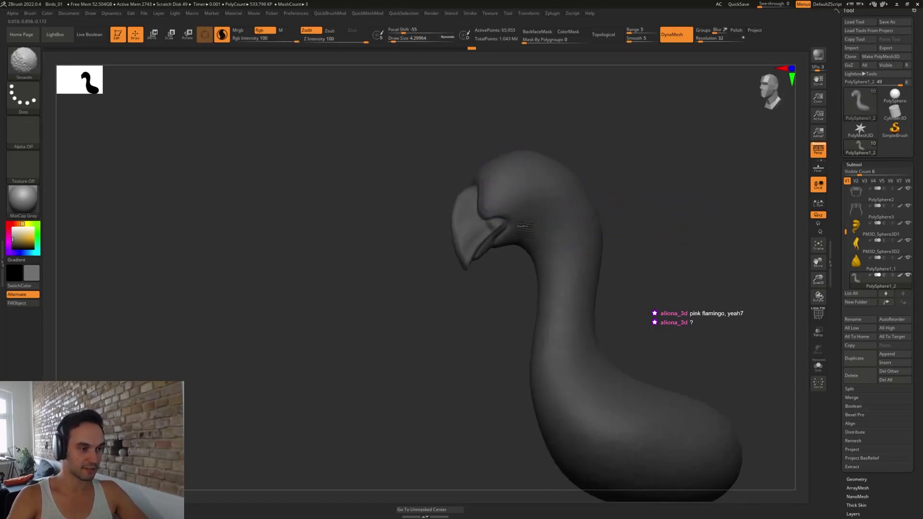
{"action": "mouse_move", "coordinate": [524, 226]}
{"action": "right_mouse_down"}
{"action": "mouse_move", "coordinate": [645, 204]}
{"action": "mouse_move", "coordinate": [618, 291]}
{"action": "mouse_move", "coordinate": [553, 257]}
{"action": "mouse_move", "coordinate": [581, 270]}
{"action": "mouse_move", "coordinate": [583, 297]}
{"action": "right_mouse_up"}
{"action": "right_click_drag", "start_coordinate": [583, 298], "coordinate": [665, 411], "text": "ctrl"}
{"action": "right_click_drag", "start_coordinate": [573, 211], "coordinate": [612, 285]}
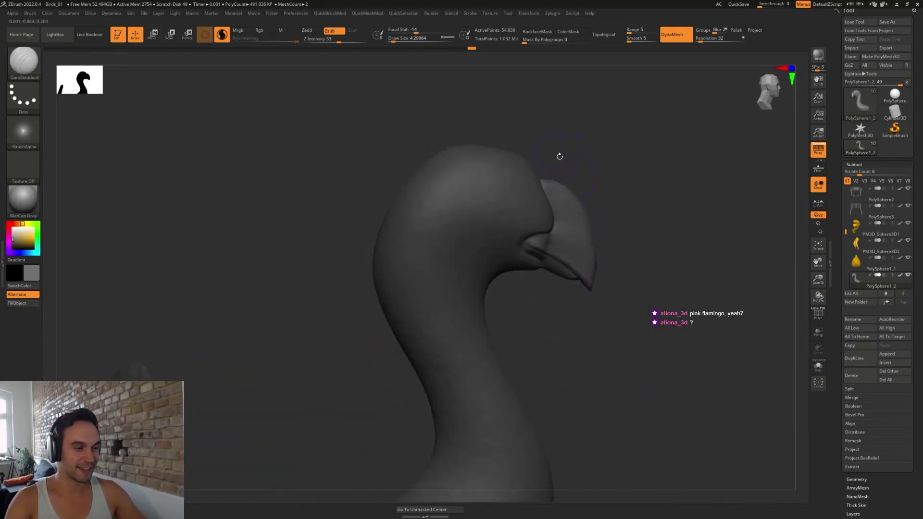
- Paint the mouth corner and the beak's lower edge white with the Paint brush at a draw size of about 1.8
{"action": "mouse_move", "coordinate": [560, 156]}
{"action": "right_mouse_down"}
{"action": "mouse_move", "coordinate": [584, 171]}
{"action": "mouse_move", "coordinate": [551, 174]}
{"action": "right_mouse_up"}
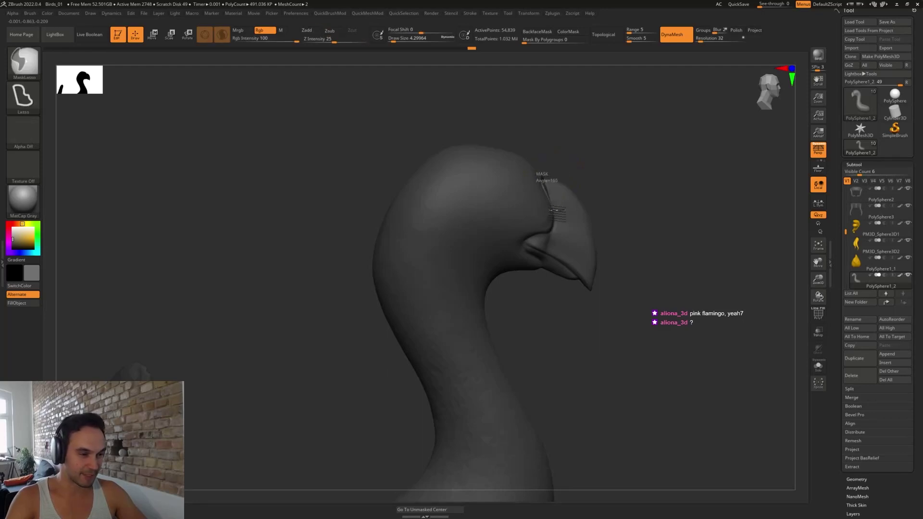
{"action": "mouse_move", "coordinate": [551, 209]}
{"action": "left_mouse_down", "text": "ctrl"}
{"action": "mouse_move", "coordinate": [527, 250]}
{"action": "mouse_move", "coordinate": [596, 295]}
{"action": "left_mouse_up", "text": "ctrl"}
{"action": "key", "text": "b"}
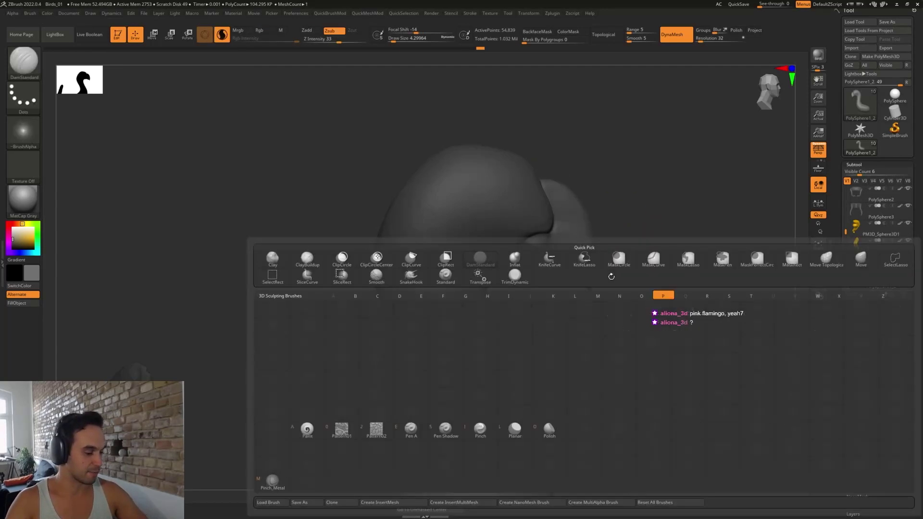
{"action": "key", "text": "a"}
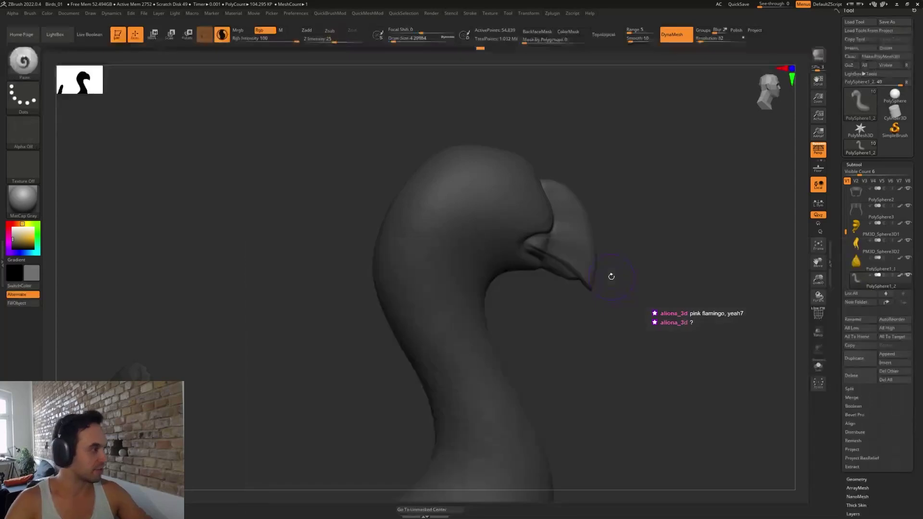
{"action": "left_click", "coordinate": [9, 225]}
{"action": "left_click_drag", "start_coordinate": [660, 269], "coordinate": [626, 270]}
{"action": "key", "text": "s"}
{"action": "left_click", "coordinate": [609, 272]}
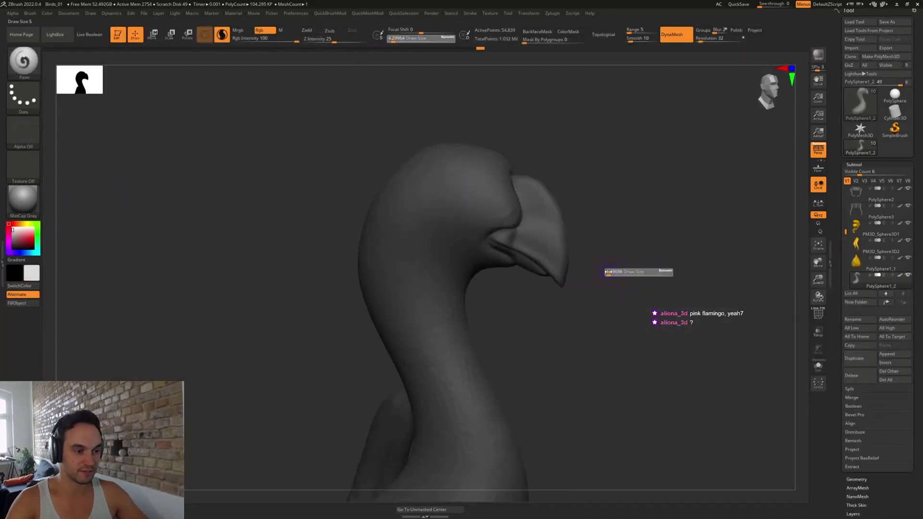
{"action": "key", "text": "backslash"}
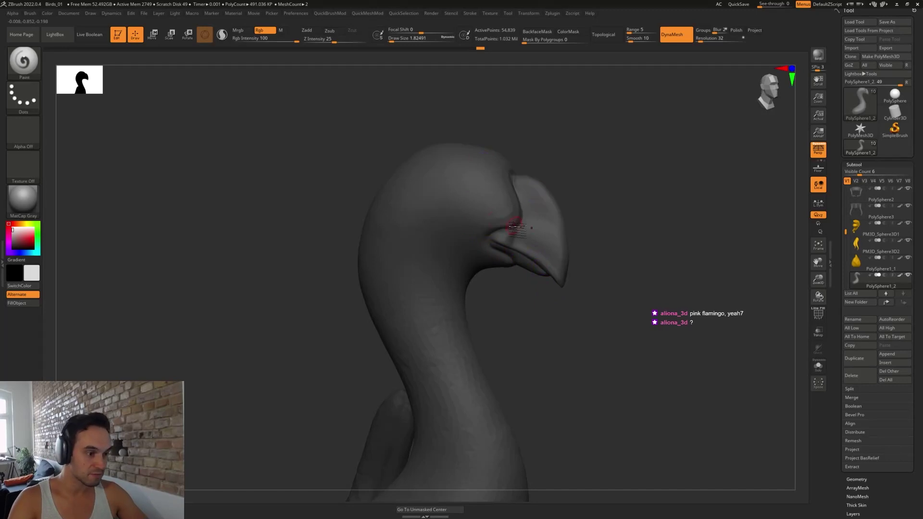
{"action": "left_click_drag", "start_coordinate": [516, 238], "coordinate": [500, 238]}
{"action": "left_click_drag", "start_coordinate": [533, 312], "coordinate": [536, 288]}
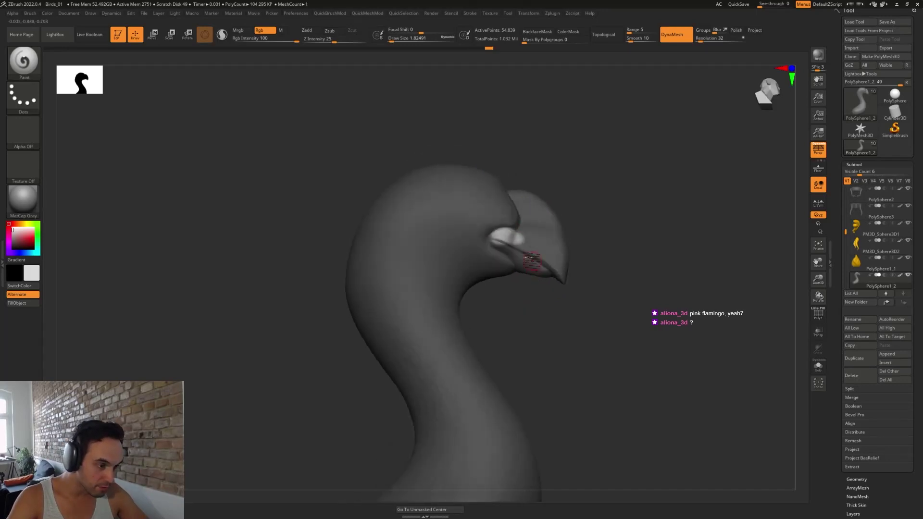
{"action": "mouse_move", "coordinate": [507, 235]}
{"action": "left_mouse_down"}
{"action": "mouse_move", "coordinate": [514, 256]}
{"action": "mouse_move", "coordinate": [537, 270]}
{"action": "mouse_move", "coordinate": [562, 269]}
{"action": "left_mouse_up"}
- Paint the rest of the beak white, covering its sides and its ridge up to the forehead crease
{"action": "left_click_drag", "start_coordinate": [566, 309], "coordinate": [583, 273]}
{"action": "mouse_move", "coordinate": [515, 236]}
{"action": "left_mouse_down"}
{"action": "mouse_move", "coordinate": [528, 220]}
{"action": "mouse_move", "coordinate": [525, 183]}
{"action": "left_mouse_up"}
{"action": "left_click_drag", "start_coordinate": [584, 165], "coordinate": [519, 174]}
{"action": "left_click_drag", "start_coordinate": [595, 186], "coordinate": [580, 244]}
{"action": "left_click_drag", "start_coordinate": [516, 166], "coordinate": [553, 210]}
{"action": "left_click_drag", "start_coordinate": [710, 244], "coordinate": [723, 220], "text": "shift"}
{"action": "mouse_move", "coordinate": [523, 185]}
{"action": "left_mouse_down"}
{"action": "mouse_move", "coordinate": [520, 199]}
{"action": "mouse_move", "coordinate": [541, 210]}
{"action": "mouse_move", "coordinate": [529, 235]}
{"action": "mouse_move", "coordinate": [557, 216]}
{"action": "mouse_move", "coordinate": [568, 277]}
{"action": "mouse_move", "coordinate": [516, 207]}
{"action": "left_mouse_up"}
- Sample the head's grey to clean up the paint boundary around the beak's base, and resample the beak's white
{"action": "key", "text": "c"}
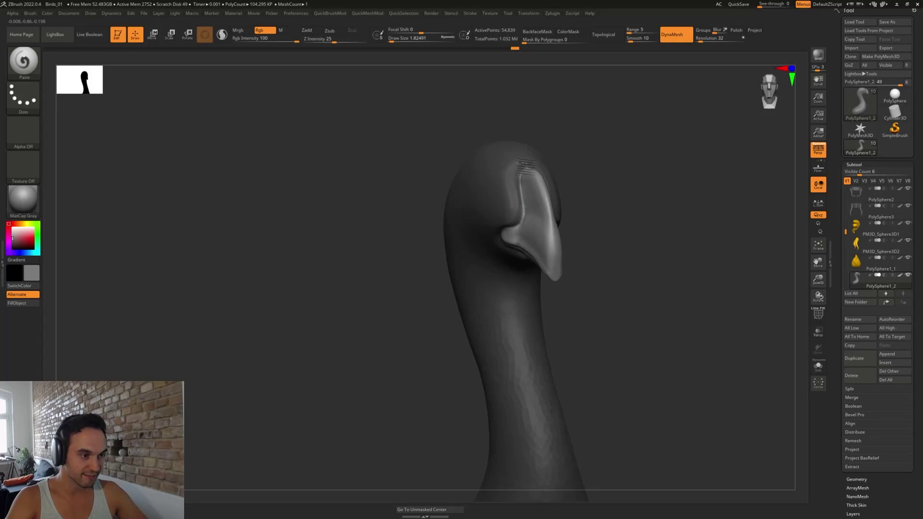
{"action": "left_click_drag", "start_coordinate": [613, 197], "coordinate": [610, 255]}
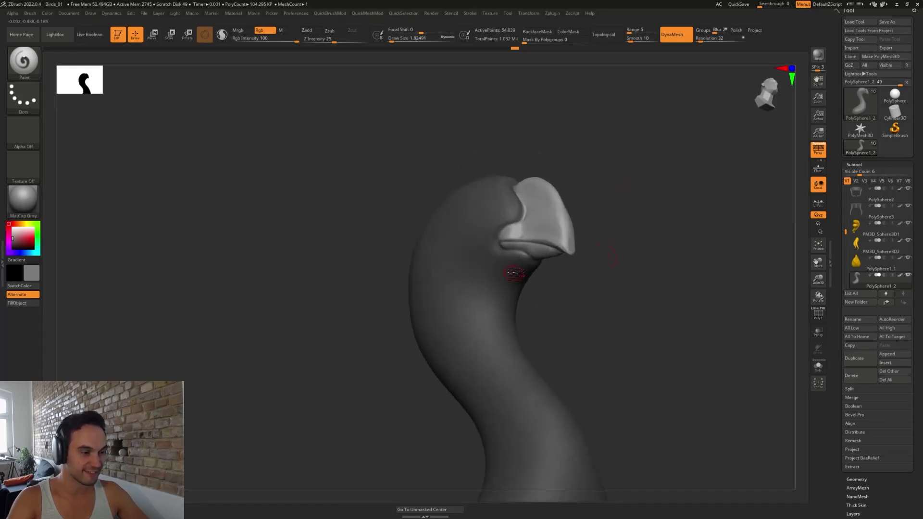
{"action": "left_click_drag", "start_coordinate": [567, 337], "coordinate": [639, 392]}
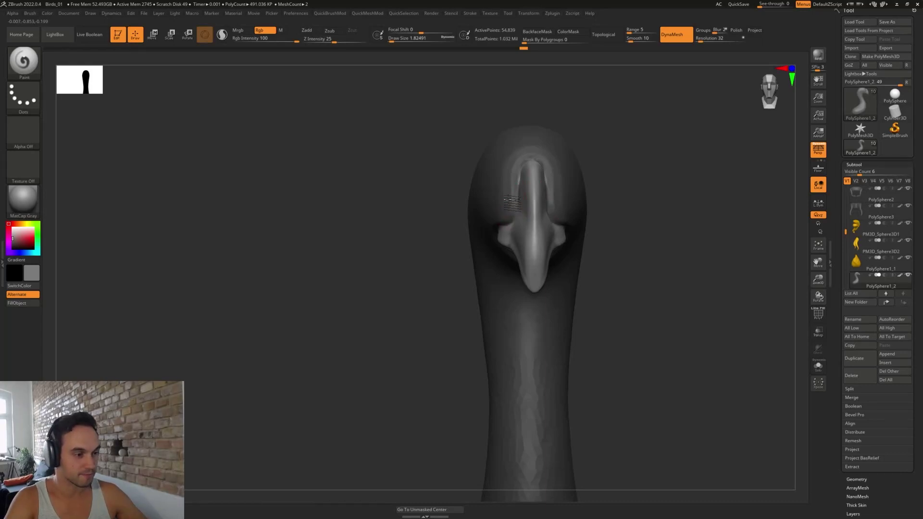
{"action": "left_click_drag", "start_coordinate": [655, 262], "coordinate": [678, 259]}
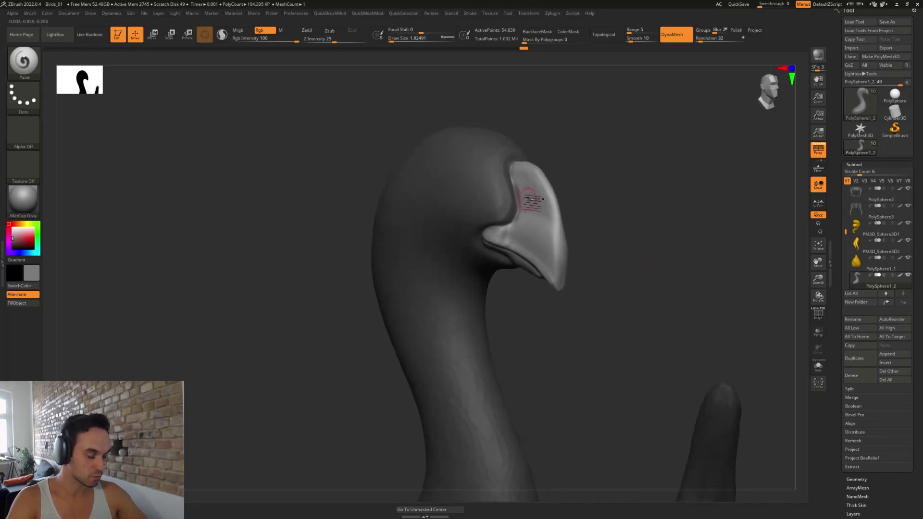
{"action": "key", "text": "c"}
- Reshape the rear of the bird's body with the Move brush at a draw size of about 25
{"action": "mouse_move", "coordinate": [612, 321]}
{"action": "left_mouse_down", "text": "alt"}
{"action": "mouse_move", "coordinate": [639, 280]}
{"action": "mouse_move", "coordinate": [639, 291]}
{"action": "mouse_move", "coordinate": [597, 251]}
{"action": "mouse_move", "coordinate": [605, 255]}
{"action": "mouse_move", "coordinate": [589, 202]}
{"action": "left_mouse_up", "text": "alt"}
{"action": "right_click_drag", "start_coordinate": [588, 201], "coordinate": [557, 314], "text": "ctrl"}
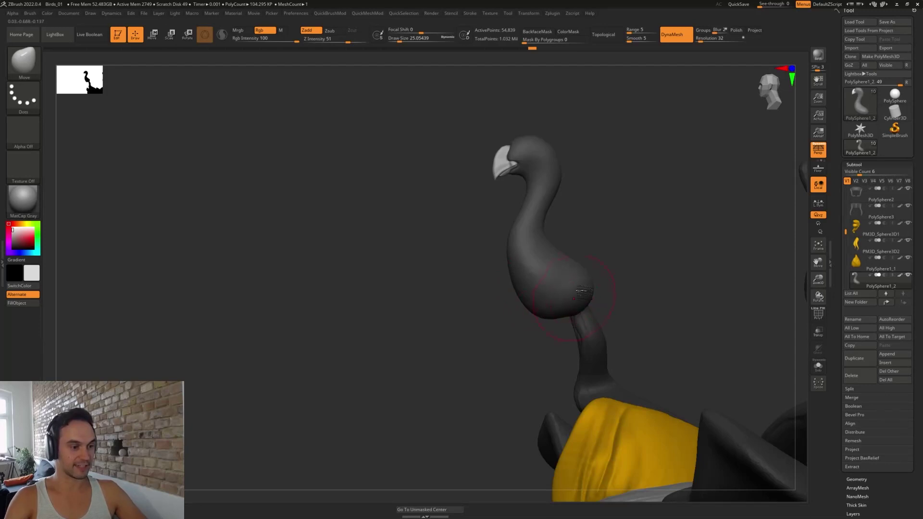
{"action": "right_click_drag", "start_coordinate": [584, 270], "coordinate": [618, 279]}
{"action": "left_click_drag", "start_coordinate": [572, 289], "coordinate": [582, 287]}
{"action": "right_click_drag", "start_coordinate": [598, 289], "coordinate": [552, 281]}
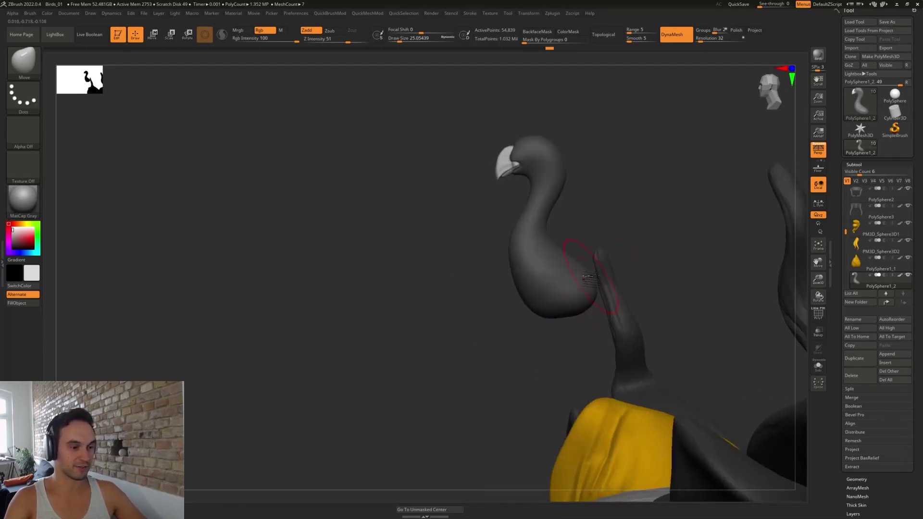
{"action": "left_click_drag", "start_coordinate": [589, 276], "coordinate": [584, 307]}
{"action": "right_click_drag", "start_coordinate": [515, 309], "coordinate": [525, 288], "text": "shift"}
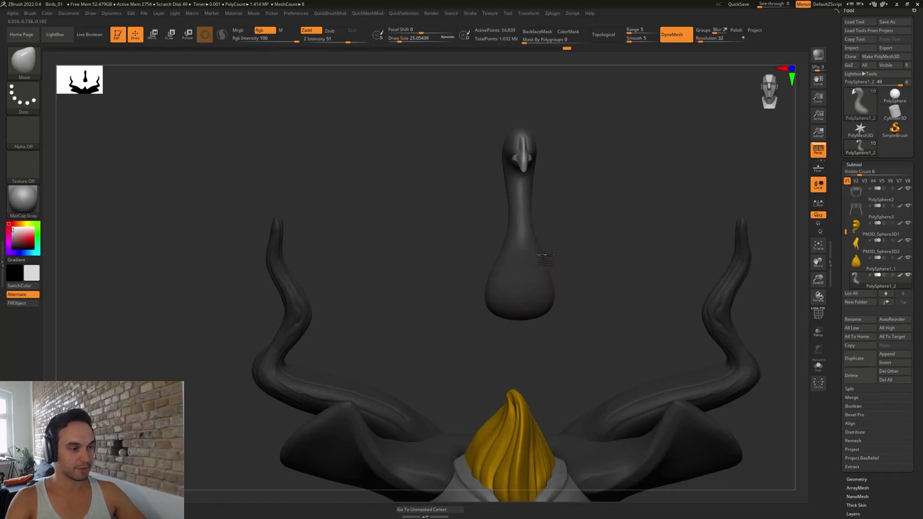
- Refine the contour of the bird's chest, back and rear with the Move brush at a draw size of about 12.9
{"action": "mouse_move", "coordinate": [539, 282]}
{"action": "right_mouse_down"}
{"action": "mouse_move", "coordinate": [659, 174]}
{"action": "mouse_move", "coordinate": [593, 198]}
{"action": "mouse_move", "coordinate": [600, 187]}
{"action": "mouse_move", "coordinate": [558, 265]}
{"action": "mouse_move", "coordinate": [579, 314]}
{"action": "mouse_move", "coordinate": [514, 313]}
{"action": "right_mouse_up"}
{"action": "key", "text": "s"}
{"action": "left_click", "coordinate": [593, 197]}
{"action": "mouse_move", "coordinate": [464, 358]}
{"action": "left_mouse_down", "text": "ctrl"}
{"action": "mouse_move", "coordinate": [556, 247]}
{"action": "mouse_move", "coordinate": [499, 359]}
{"action": "mouse_move", "coordinate": [515, 259]}
{"action": "mouse_move", "coordinate": [517, 376]}
{"action": "left_mouse_up", "text": "ctrl"}
{"action": "left_click_drag", "start_coordinate": [589, 311], "coordinate": [555, 206]}
{"action": "mouse_move", "coordinate": [505, 263]}
{"action": "left_mouse_down", "text": "ctrl"}
{"action": "mouse_move", "coordinate": [571, 284]}
{"action": "mouse_move", "coordinate": [514, 385]}
{"action": "mouse_move", "coordinate": [467, 382]}
{"action": "left_mouse_up", "text": "ctrl"}
{"action": "left_click_drag", "start_coordinate": [572, 321], "coordinate": [621, 327]}
{"action": "mouse_move", "coordinate": [459, 386]}
{"action": "left_mouse_down", "text": "ctrl"}
{"action": "mouse_move", "coordinate": [532, 201]}
{"action": "mouse_move", "coordinate": [579, 315]}
{"action": "mouse_move", "coordinate": [486, 387]}
{"action": "left_mouse_up", "text": "ctrl"}
{"action": "left_click", "coordinate": [584, 343], "text": "ctrl"}
{"action": "mouse_move", "coordinate": [586, 345]}
{"action": "left_mouse_down", "text": "ctrl"}
{"action": "mouse_move", "coordinate": [595, 372]}
{"action": "mouse_move", "coordinate": [620, 358]}
{"action": "mouse_move", "coordinate": [585, 330]}
{"action": "left_mouse_up", "text": "ctrl"}
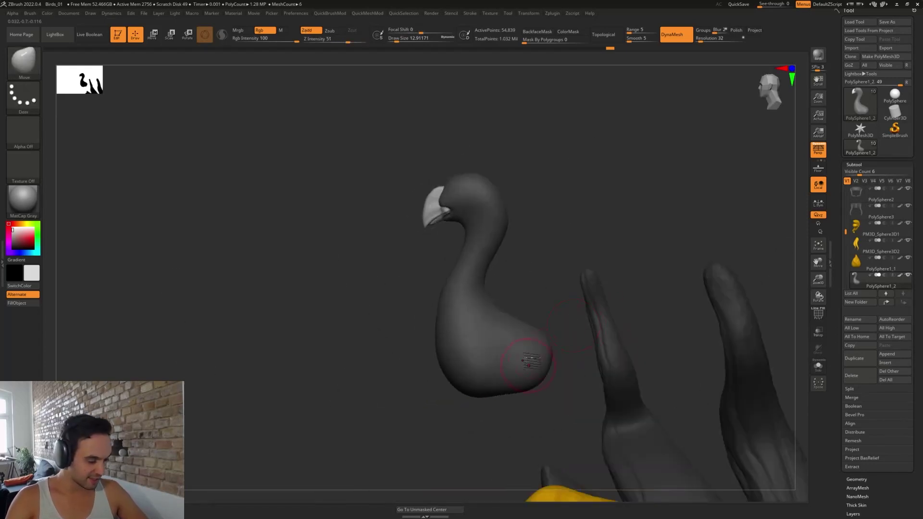
- Select the CurveTriFill brush for building the bird's wings
{"action": "key", "text": "b"}
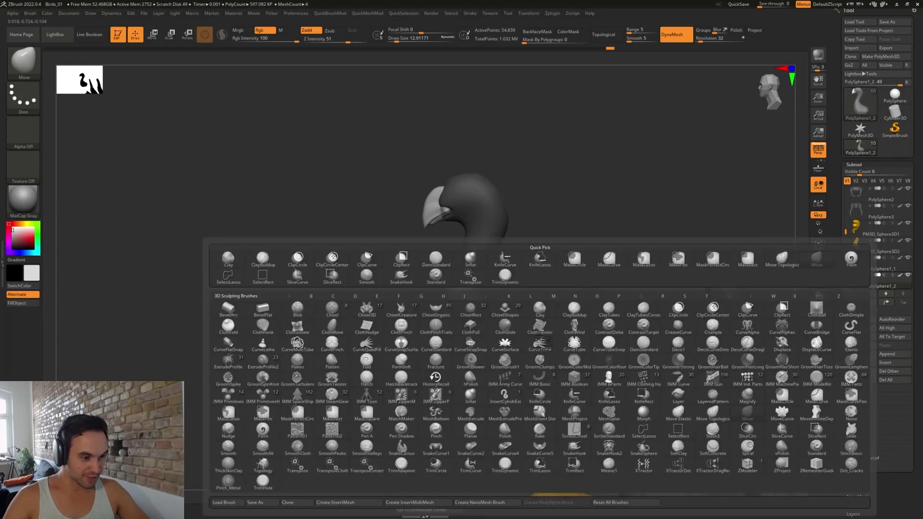
{"action": "key", "text": "b"}
{"action": "key", "text": "b"}
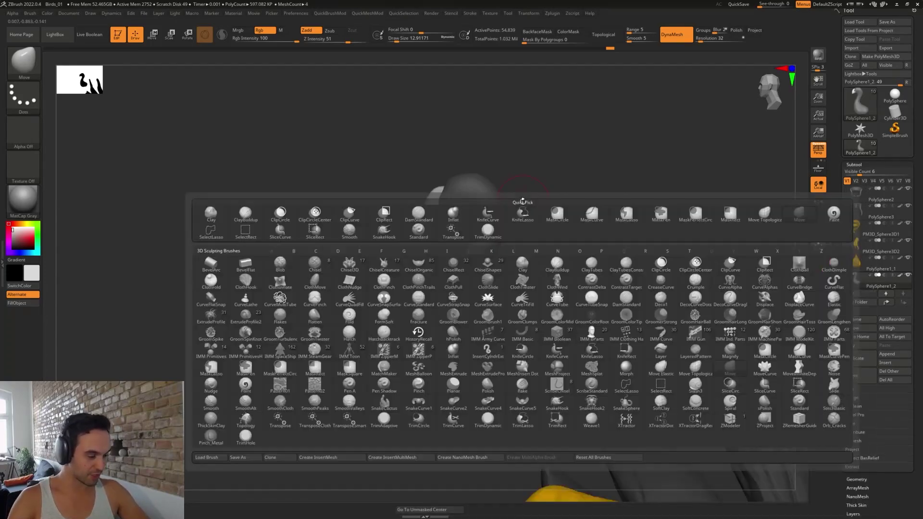
{"action": "key", "text": "c"}
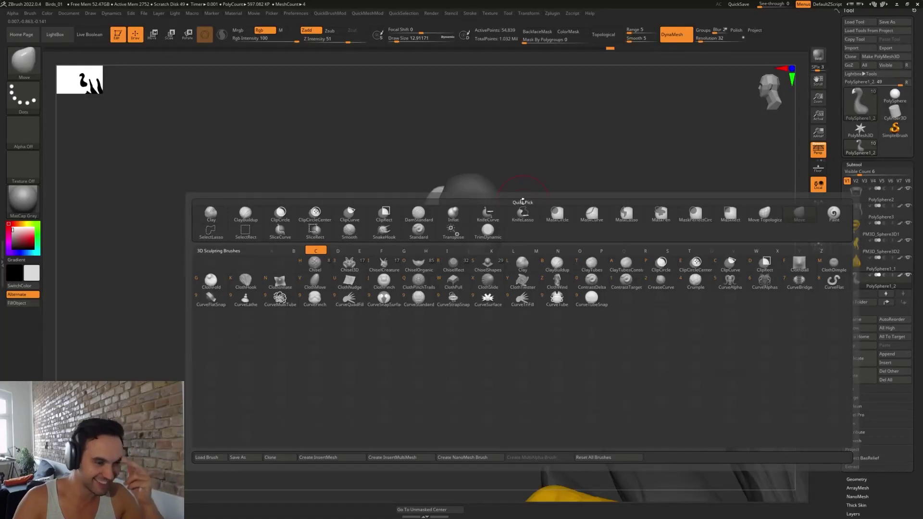
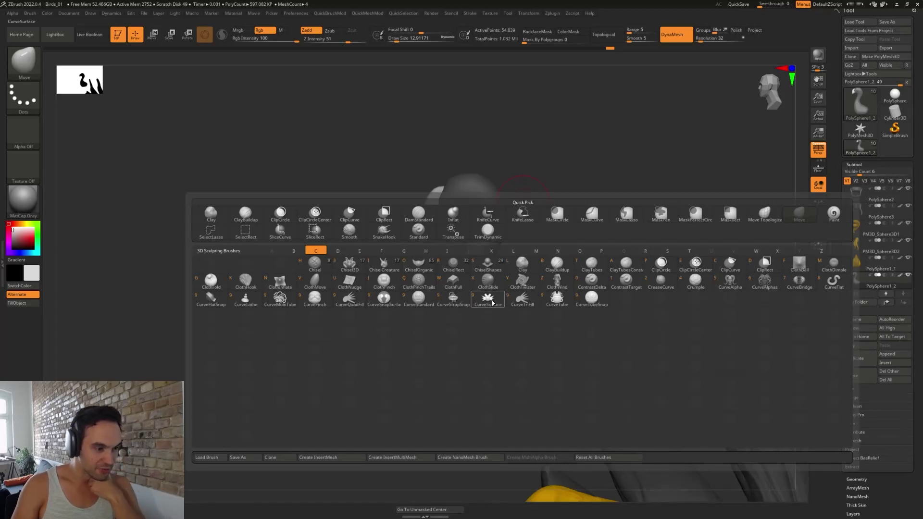
{"action": "left_click", "coordinate": [522, 302]}
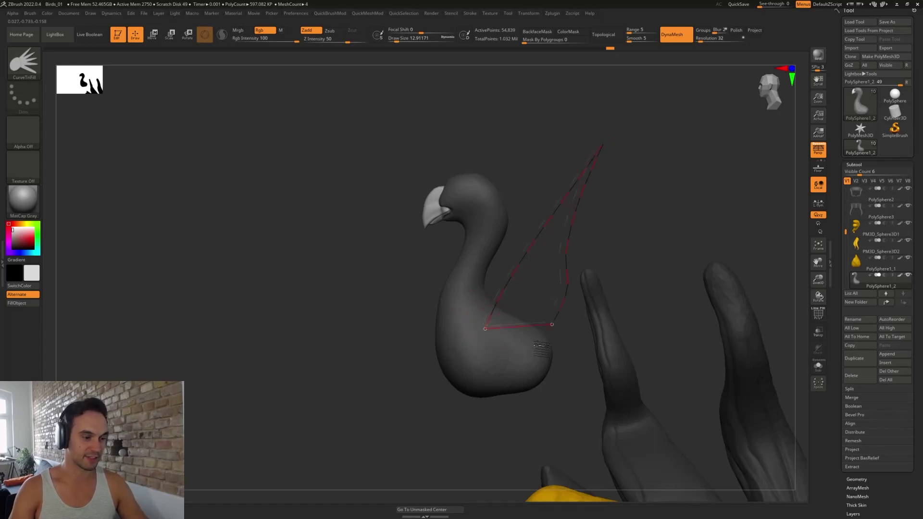
{"action": "left_click_drag", "start_coordinate": [542, 349], "coordinate": [532, 354]}
{"action": "mouse_move", "coordinate": [639, 248]}
{"action": "left_mouse_down"}
{"action": "mouse_move", "coordinate": [655, 270]}
{"action": "mouse_move", "coordinate": [683, 272]}
{"action": "mouse_move", "coordinate": [635, 253]}
{"action": "mouse_move", "coordinate": [655, 261]}
{"action": "mouse_move", "coordinate": [602, 278]}
{"action": "left_mouse_up"}
{"action": "key", "text": "ctrl+z"}
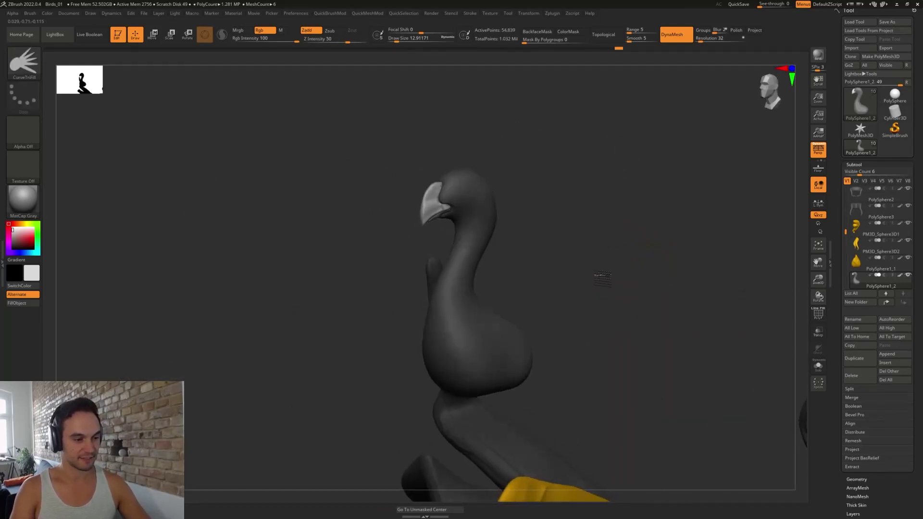
- Draw a mirrored pair of raised wings from the bird's back with CurveTriFill at a draw size of about 4.3
{"action": "key", "text": "s"}
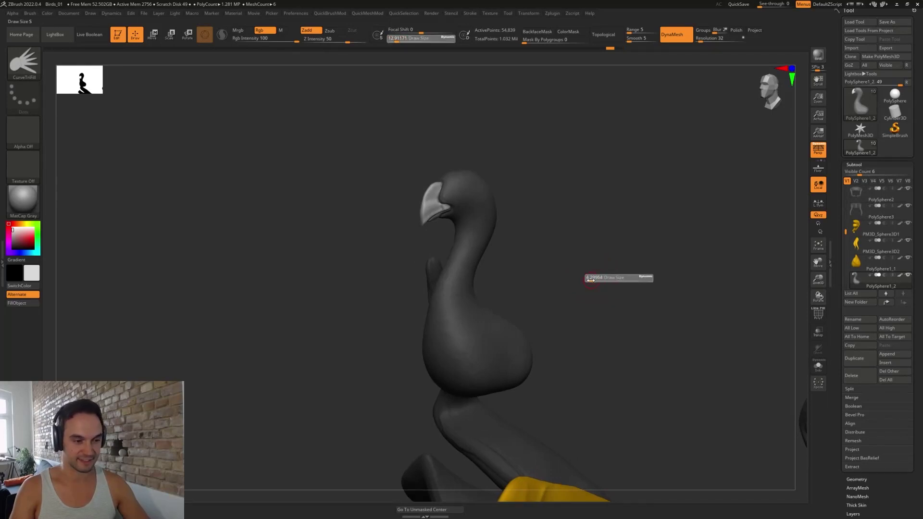
{"action": "left_click", "coordinate": [591, 280]}
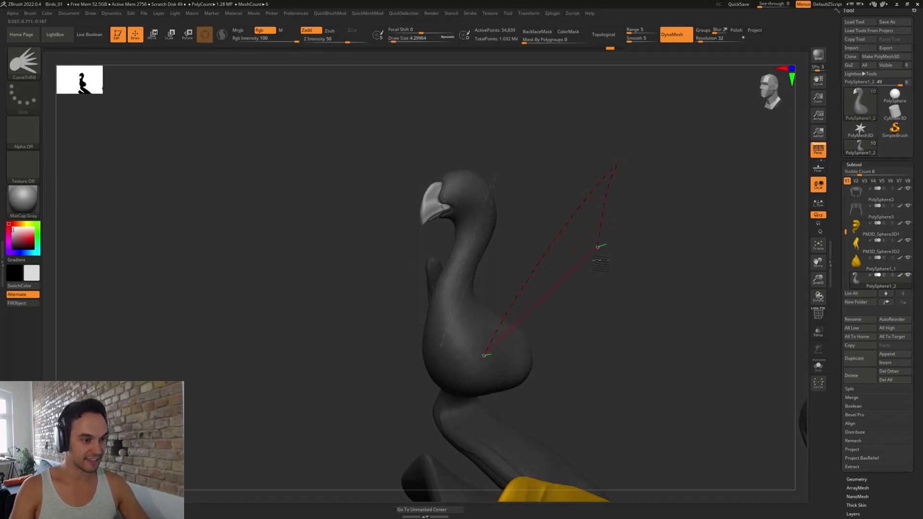
{"action": "left_click_drag", "start_coordinate": [502, 370], "coordinate": [502, 370]}
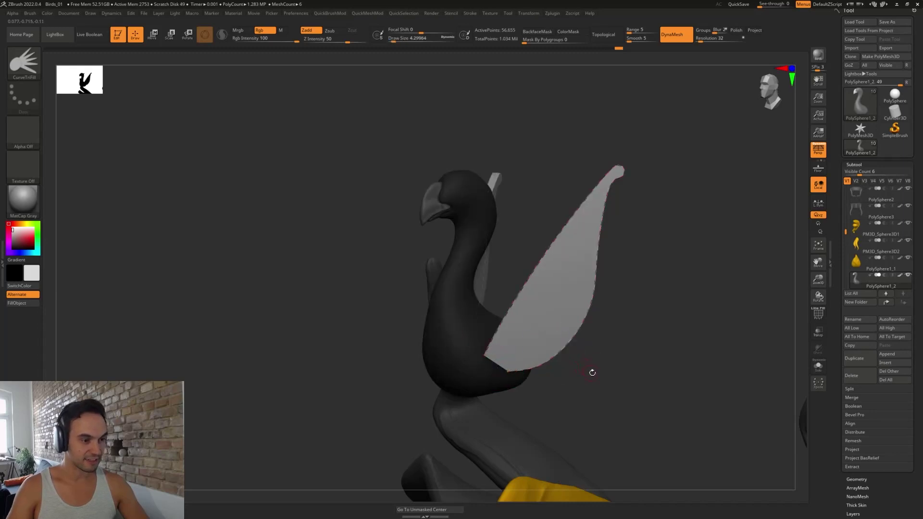
{"action": "left_click_drag", "start_coordinate": [592, 371], "coordinate": [622, 351]}
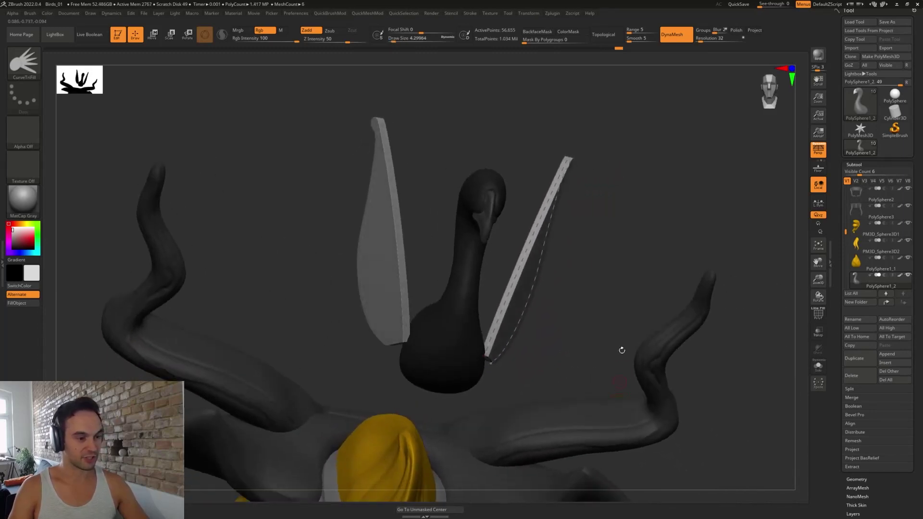
- Thin the CurveTriFill wings by reapplying their curve at progressively smaller draw sizes, ending at about 2.2
{"action": "key", "text": "s"}
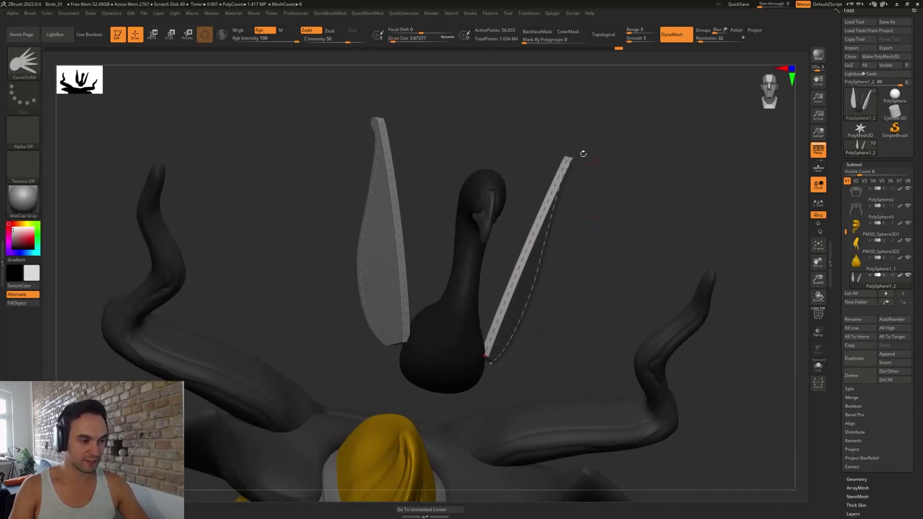
{"action": "left_click", "coordinate": [551, 190]}
{"action": "key", "text": "s"}
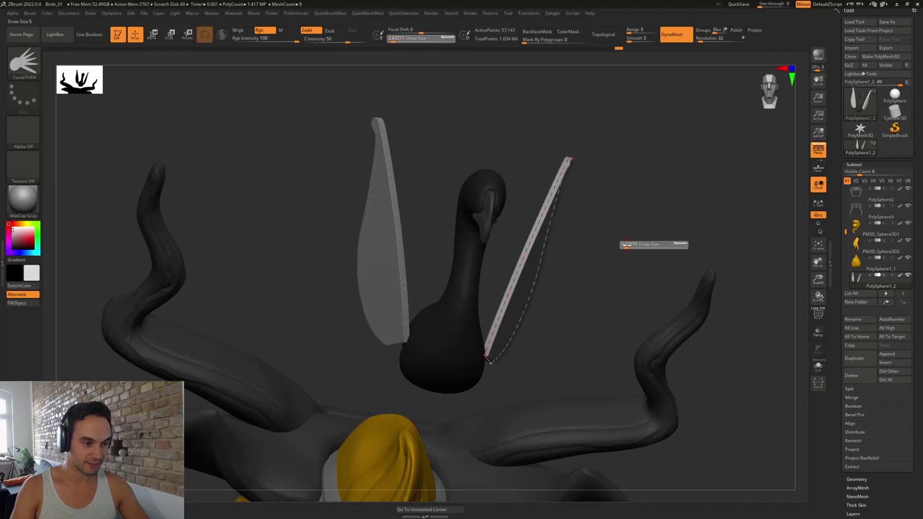
{"action": "left_click_drag", "start_coordinate": [624, 247], "coordinate": [623, 246]}
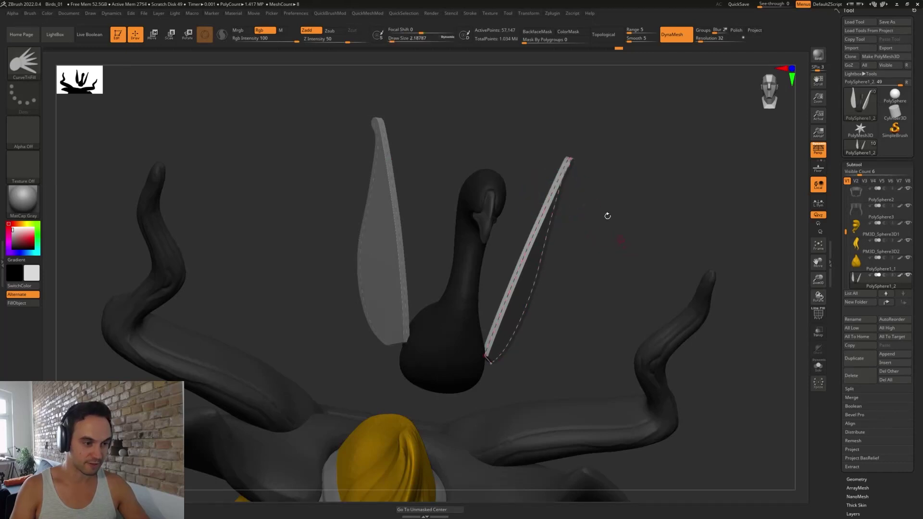
{"action": "left_click", "coordinate": [543, 218]}
- Place the transform gizmo near the wing base and rotate the mirrored wings to stand more upright beside the neck
{"action": "left_click_drag", "start_coordinate": [573, 295], "coordinate": [563, 279]}
{"action": "left_click_drag", "start_coordinate": [602, 367], "coordinate": [589, 363], "text": "shift"}
{"action": "key", "text": "w"}
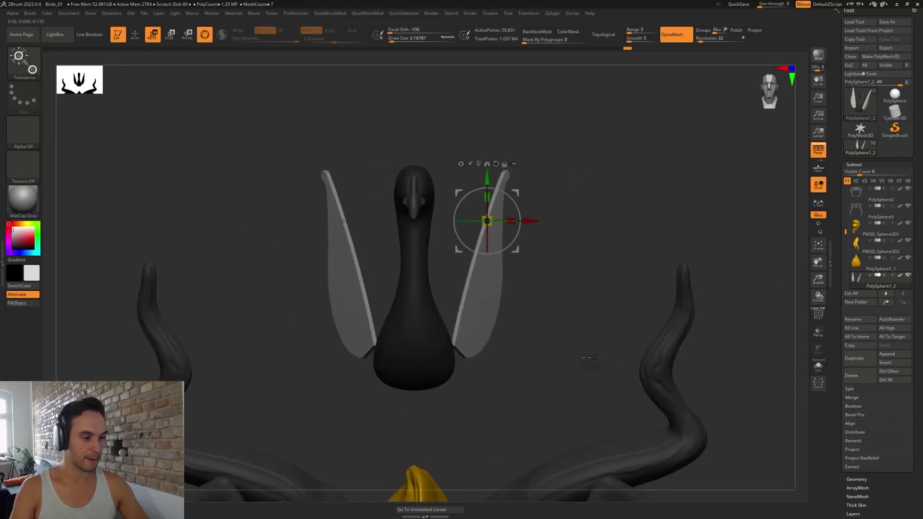
{"action": "left_click_drag", "start_coordinate": [520, 195], "coordinate": [460, 352], "text": "alt"}
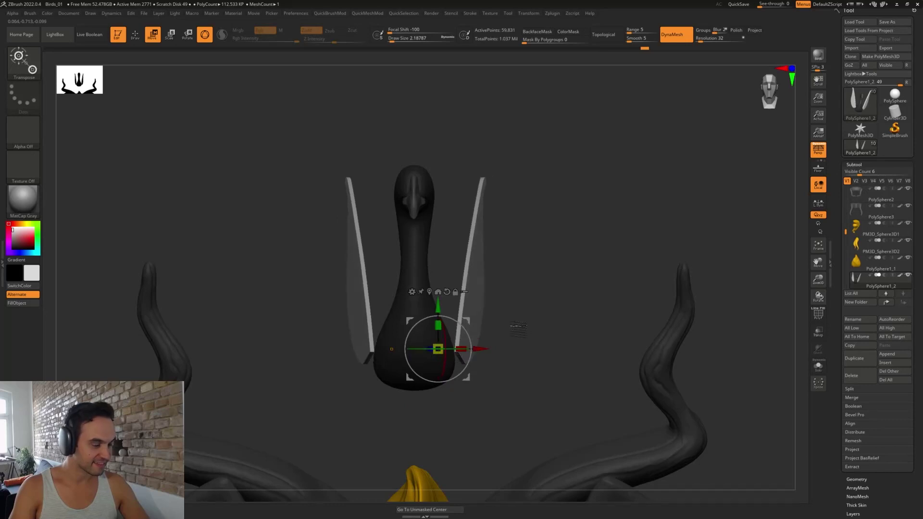
{"action": "mouse_move", "coordinate": [515, 330]}
{"action": "left_mouse_down"}
{"action": "mouse_move", "coordinate": [457, 328]}
{"action": "mouse_move", "coordinate": [469, 312]}
{"action": "left_mouse_up"}
- Sample the yellow from the headpiece and fill the bird's wings with it
{"action": "key", "text": "q"}
{"action": "mouse_move", "coordinate": [517, 233]}
{"action": "left_mouse_down"}
{"action": "mouse_move", "coordinate": [540, 234]}
{"action": "mouse_move", "coordinate": [572, 308]}
{"action": "mouse_move", "coordinate": [501, 267]}
{"action": "left_mouse_up"}
{"action": "key", "text": "c"}
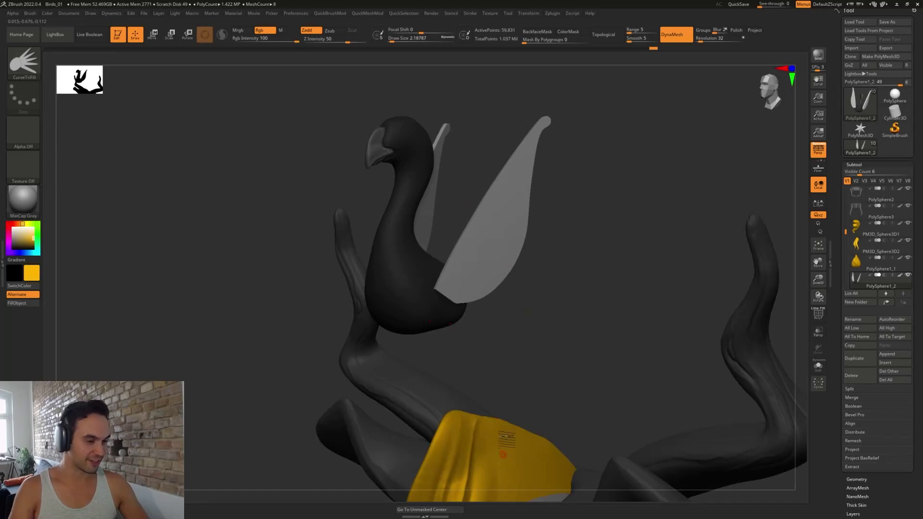
{"action": "left_click", "coordinate": [22, 303]}
{"action": "left_click_drag", "start_coordinate": [591, 289], "coordinate": [577, 239]}
- Bend the mirrored wings into outward-flaring curves with the Move brush at a draw size of about 62
{"action": "key", "text": "b"}
{"action": "key", "text": "m"}
{"action": "key", "text": "v"}
{"action": "key", "text": "s"}
{"action": "left_click_drag", "start_coordinate": [524, 227], "coordinate": [542, 230]}
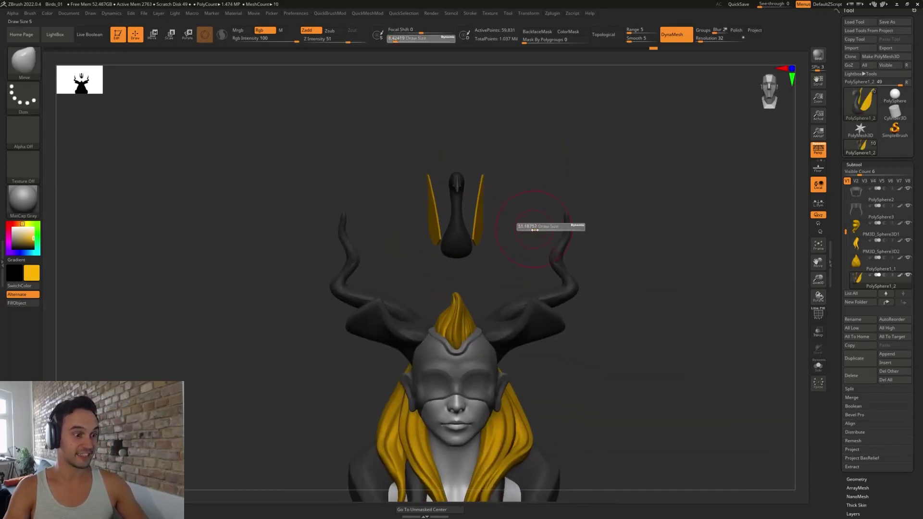
{"action": "mouse_move", "coordinate": [507, 191]}
{"action": "left_mouse_down", "text": "alt"}
{"action": "mouse_move", "coordinate": [518, 230]}
{"action": "mouse_move", "coordinate": [525, 194]}
{"action": "mouse_move", "coordinate": [511, 190]}
{"action": "mouse_move", "coordinate": [525, 188]}
{"action": "mouse_move", "coordinate": [520, 180]}
{"action": "mouse_move", "coordinate": [527, 186]}
{"action": "mouse_move", "coordinate": [511, 182]}
{"action": "left_mouse_up", "text": "alt"}
{"action": "key", "text": "s"}
{"action": "key", "text": "s"}
{"action": "key", "text": "s"}
{"action": "left_click_drag", "start_coordinate": [514, 184], "coordinate": [496, 187]}
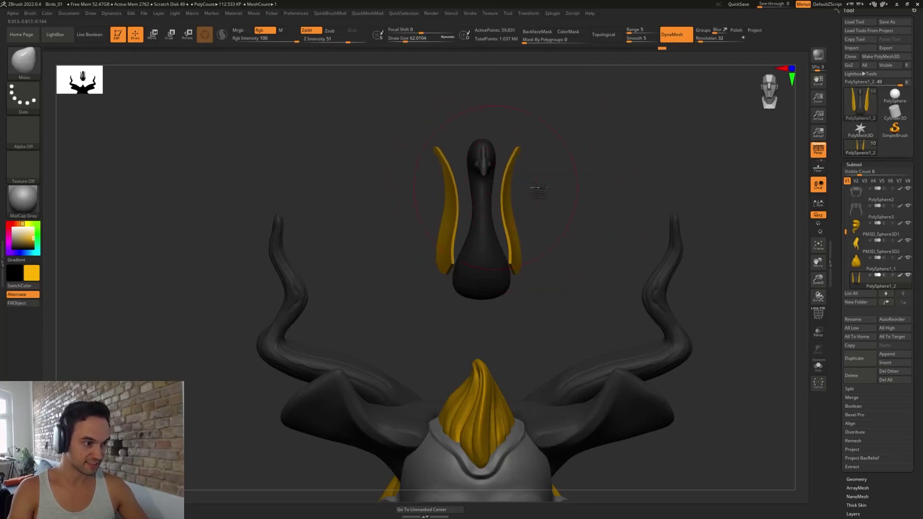
- Smooth the wings' edges and lower corners and refine their outline at a draw size of about 8.4
{"action": "mouse_move", "coordinate": [587, 190]}
{"action": "left_mouse_down"}
{"action": "mouse_move", "coordinate": [521, 191]}
{"action": "mouse_move", "coordinate": [549, 166]}
{"action": "left_mouse_up"}
{"action": "key", "text": "s"}
{"action": "key", "text": "s"}
{"action": "key", "text": "s"}
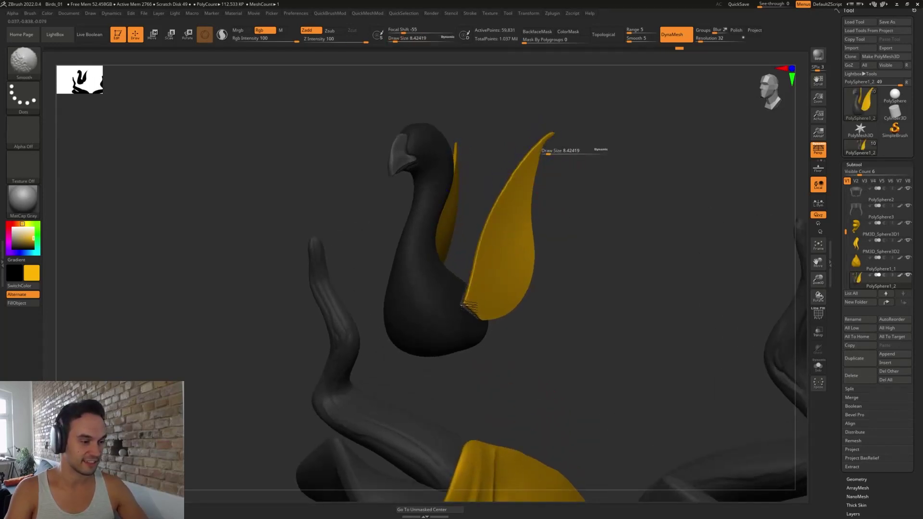
{"action": "mouse_move", "coordinate": [512, 327]}
{"action": "left_mouse_down"}
{"action": "mouse_move", "coordinate": [552, 326]}
{"action": "mouse_move", "coordinate": [568, 247]}
{"action": "mouse_move", "coordinate": [569, 159]}
{"action": "left_mouse_up"}
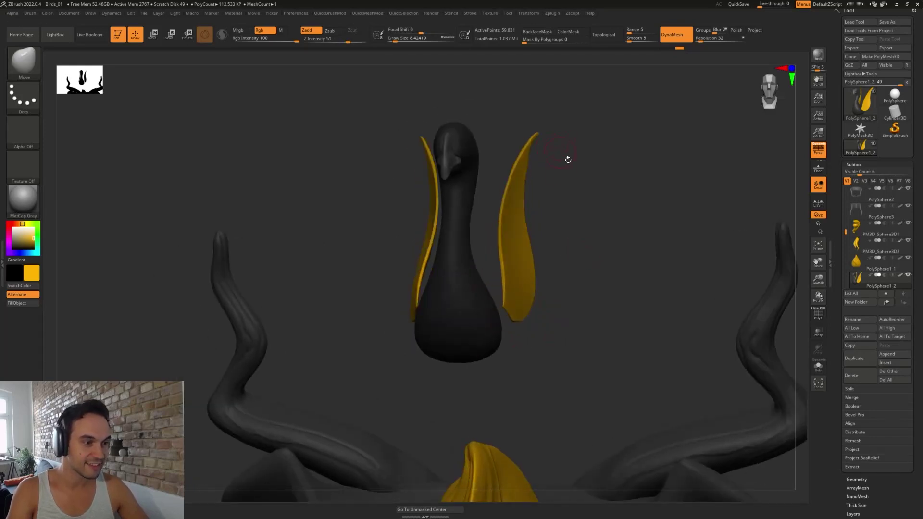
{"action": "left_click_drag", "start_coordinate": [596, 237], "coordinate": [584, 212]}
{"action": "key", "text": "shift"}
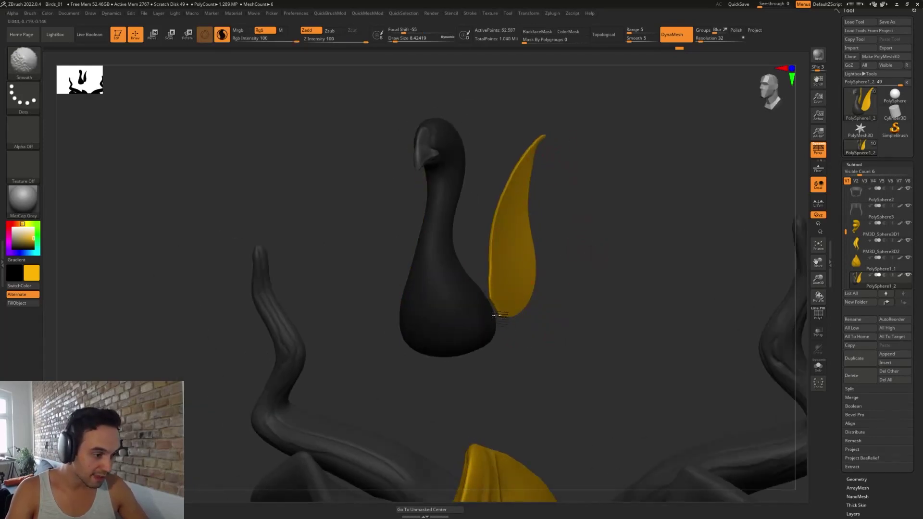
- Thicken the wings with the Inflate brush at a draw size of about 8.4 and smooth their surfaces and tips
{"action": "key", "text": "b"}
{"action": "key", "text": "i"}
{"action": "key", "text": "n"}
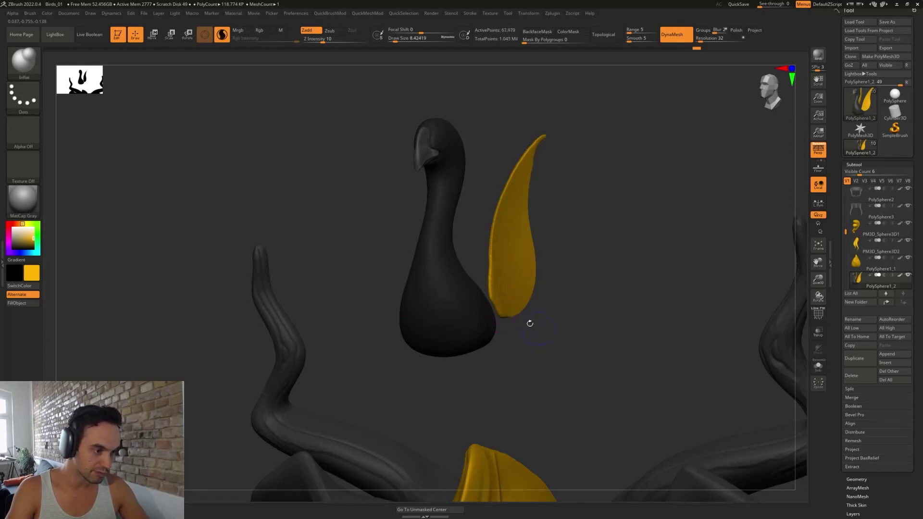
{"action": "left_click_drag", "start_coordinate": [529, 324], "coordinate": [538, 301]}
{"action": "key", "text": "shift"}
{"action": "mouse_move", "coordinate": [589, 221]}
{"action": "left_mouse_down"}
{"action": "mouse_move", "coordinate": [568, 235]}
{"action": "mouse_move", "coordinate": [587, 150]}
{"action": "left_mouse_up"}
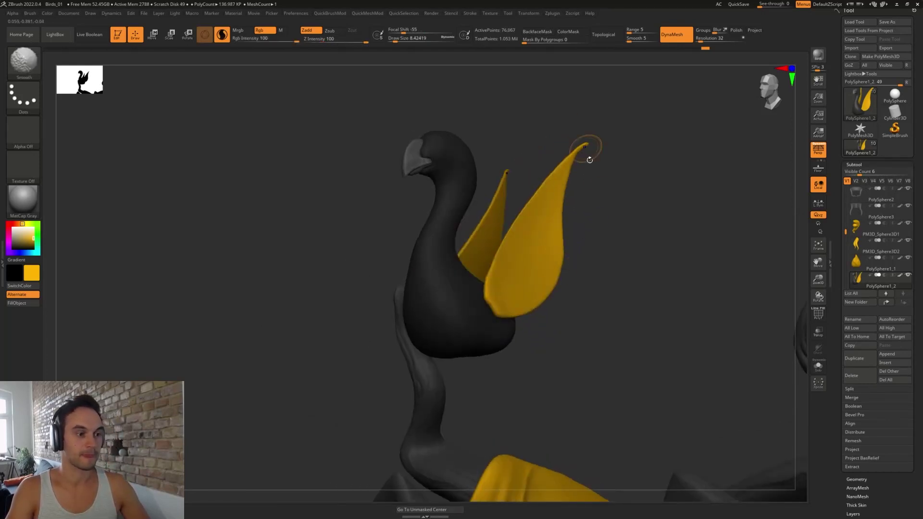
{"action": "left_click_drag", "start_coordinate": [579, 202], "coordinate": [585, 233]}
{"action": "key", "text": "shift"}
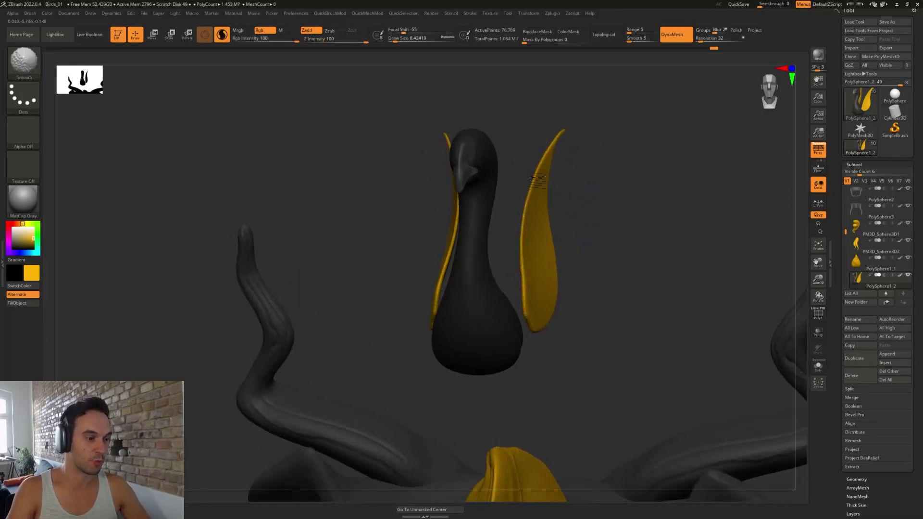
{"action": "left_click_drag", "start_coordinate": [537, 180], "coordinate": [598, 251]}
- Reposition the mirrored wings with the gizmo so their bases sit against the bird's body
{"action": "key", "text": "w"}
{"action": "left_click_drag", "start_coordinate": [534, 293], "coordinate": [485, 295], "text": "alt"}
{"action": "mouse_move", "coordinate": [550, 302]}
{"action": "left_mouse_down"}
{"action": "mouse_move", "coordinate": [523, 299]}
{"action": "mouse_move", "coordinate": [533, 298]}
{"action": "left_mouse_up"}
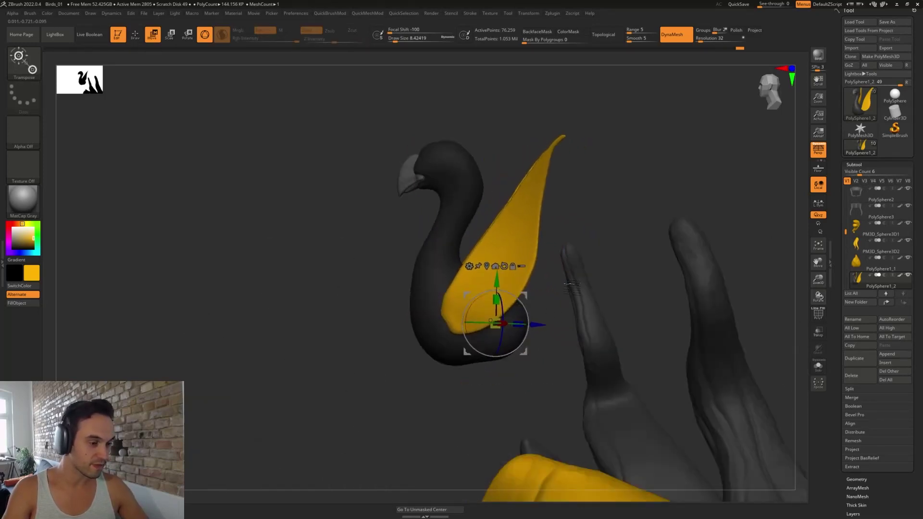
{"action": "key", "text": "q"}
{"action": "mouse_move", "coordinate": [576, 217]}
{"action": "left_mouse_down"}
{"action": "mouse_move", "coordinate": [598, 236]}
{"action": "mouse_move", "coordinate": [591, 219]}
{"action": "left_mouse_up"}
- Duplicate the pair of wings and move and rotate the copy to fan out behind the first pair
{"action": "key", "text": "w"}
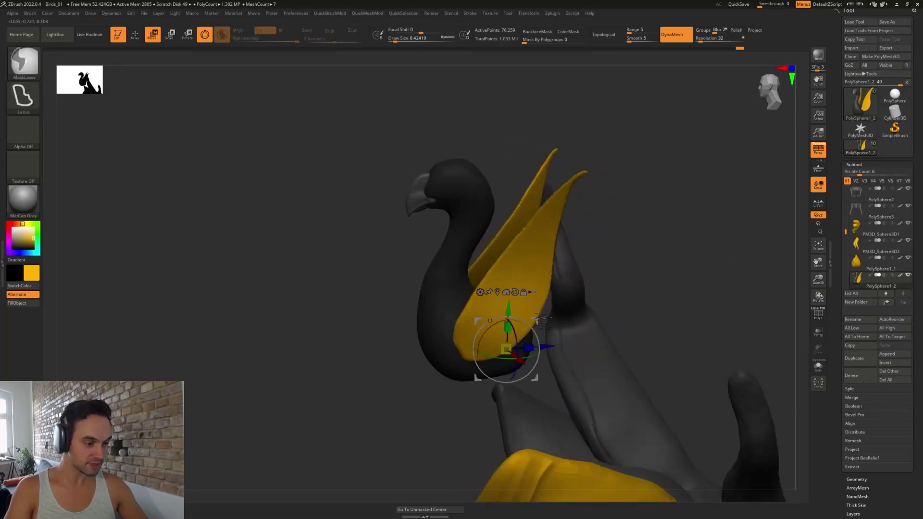
{"action": "left_click_drag", "start_coordinate": [543, 314], "coordinate": [554, 313], "text": "ctrl"}
{"action": "left_click_drag", "start_coordinate": [592, 239], "coordinate": [613, 240]}
{"action": "left_click_drag", "start_coordinate": [540, 326], "coordinate": [553, 332]}
{"action": "mouse_move", "coordinate": [603, 323]}
{"action": "left_mouse_down"}
{"action": "mouse_move", "coordinate": [637, 324]}
{"action": "mouse_move", "coordinate": [621, 326]}
{"action": "left_mouse_up"}
{"action": "mouse_move", "coordinate": [545, 356]}
{"action": "left_mouse_down"}
{"action": "mouse_move", "coordinate": [568, 333]}
{"action": "mouse_move", "coordinate": [581, 361]}
{"action": "mouse_move", "coordinate": [568, 359]}
{"action": "mouse_move", "coordinate": [559, 340]}
{"action": "mouse_move", "coordinate": [562, 361]}
{"action": "left_mouse_up"}
{"action": "left_click_drag", "start_coordinate": [586, 357], "coordinate": [585, 323]}
{"action": "left_click_drag", "start_coordinate": [596, 324], "coordinate": [584, 306], "text": "alt"}
{"action": "left_click_drag", "start_coordinate": [541, 352], "coordinate": [548, 332]}
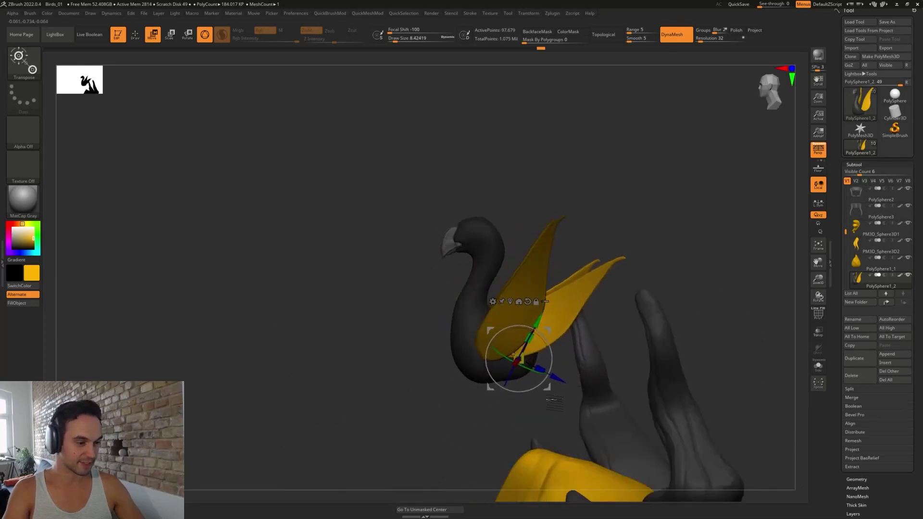
{"action": "left_click_drag", "start_coordinate": [554, 401], "coordinate": [500, 423]}
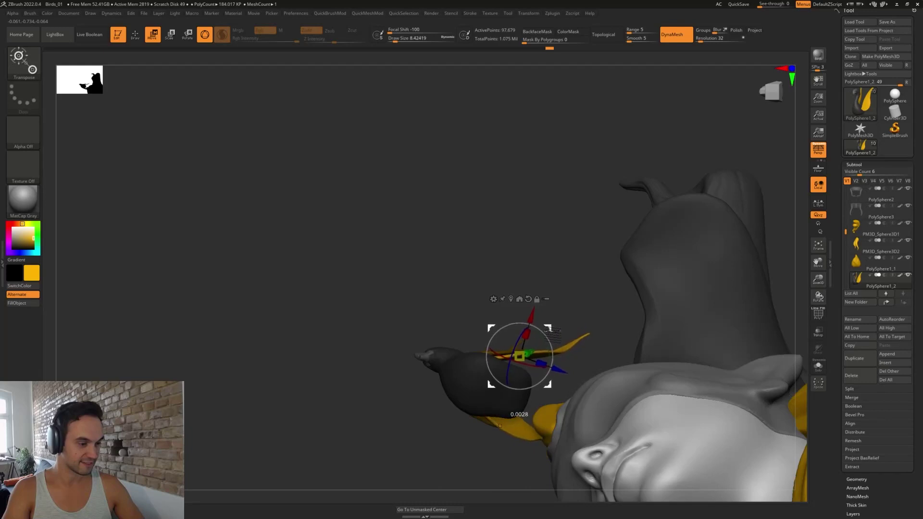
{"action": "left_click_drag", "start_coordinate": [500, 423], "coordinate": [448, 357]}
{"action": "key", "text": "q"}
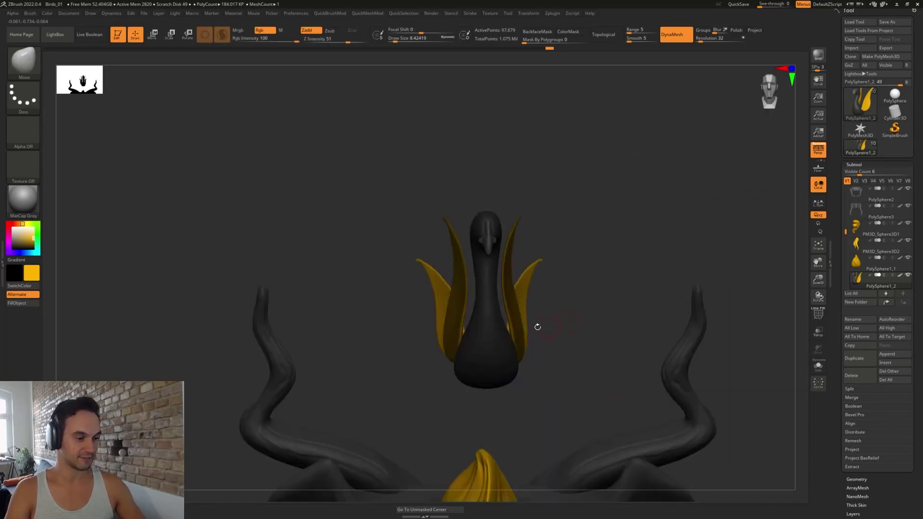
- Clear the mask and adjust how the wings meet the bird's body with the Move brush at a draw size of about 23.3
{"action": "left_click", "coordinate": [556, 330], "text": "ctrl"}
{"action": "key", "text": "s"}
{"action": "left_click_drag", "start_coordinate": [528, 330], "coordinate": [510, 328]}
{"action": "key", "text": "s"}
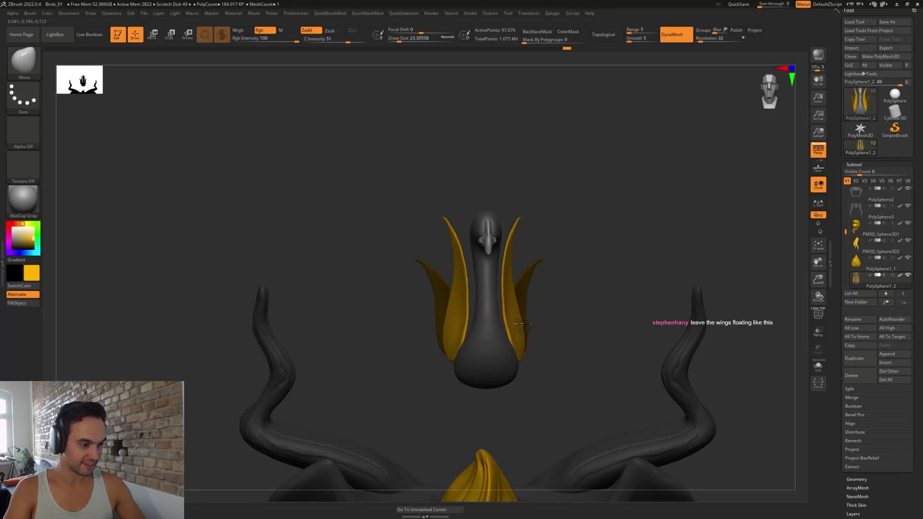
{"action": "left_click_drag", "start_coordinate": [575, 383], "coordinate": [535, 374], "text": "alt"}
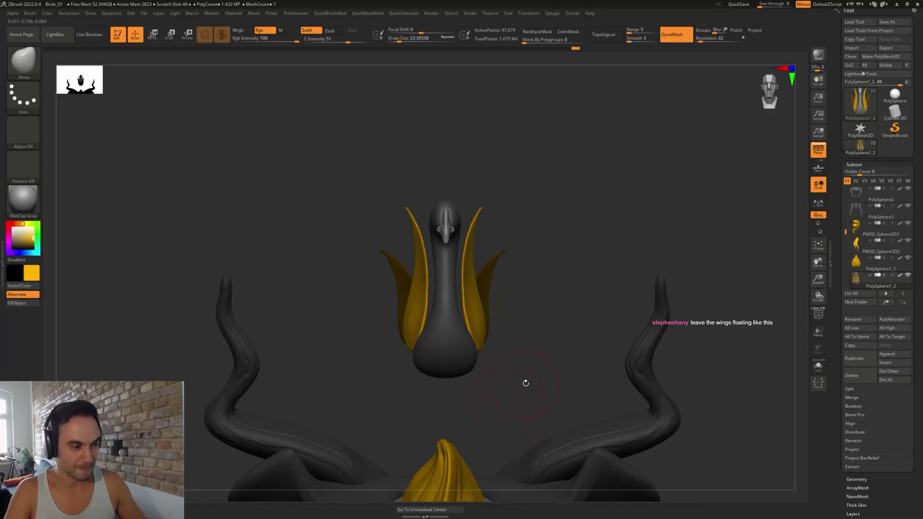
{"action": "left_click_drag", "start_coordinate": [526, 383], "coordinate": [496, 333]}
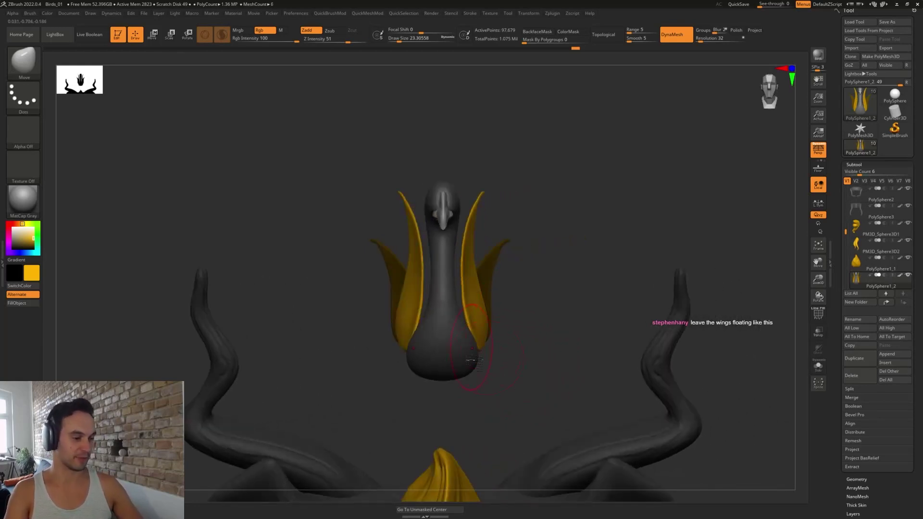
{"action": "key", "text": "s"}
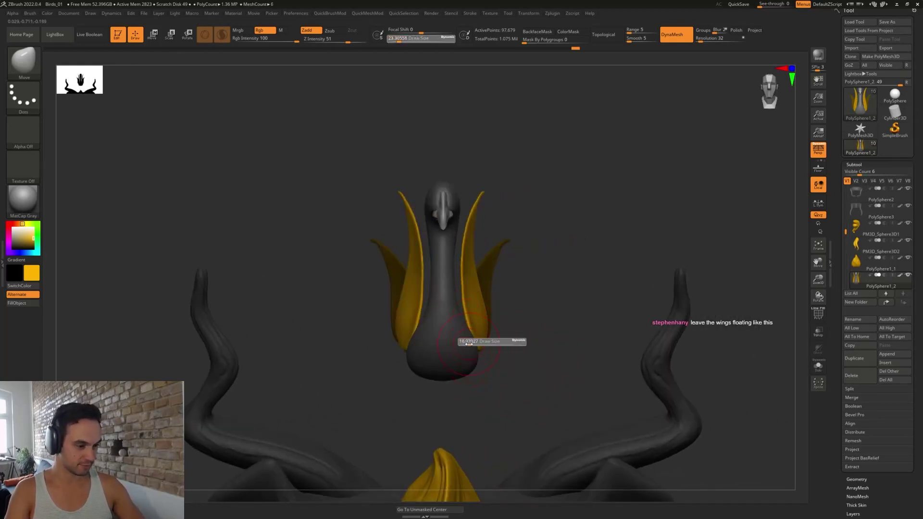
{"action": "left_click_drag", "start_coordinate": [468, 343], "coordinate": [461, 342]}
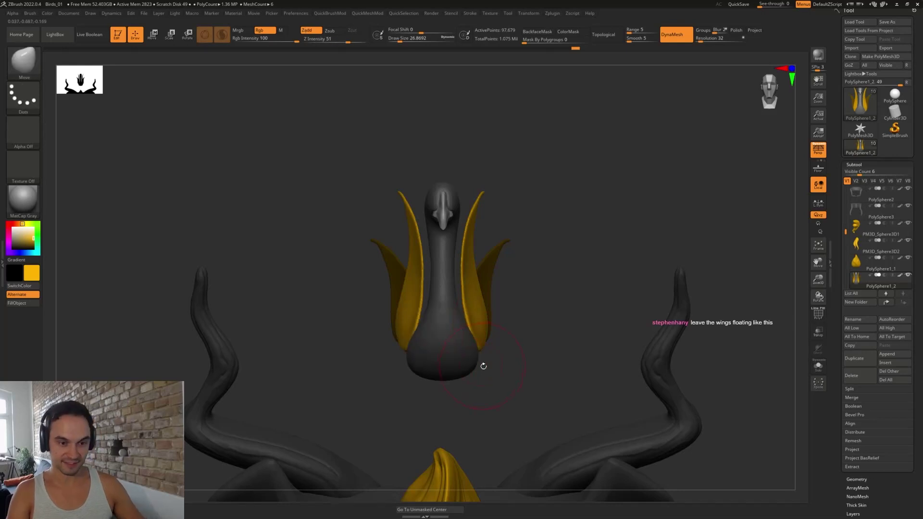
- Isolate the wings and split them from the bird's body into a separate subtool
{"action": "left_click", "coordinate": [487, 319], "text": "ctrl+shift"}
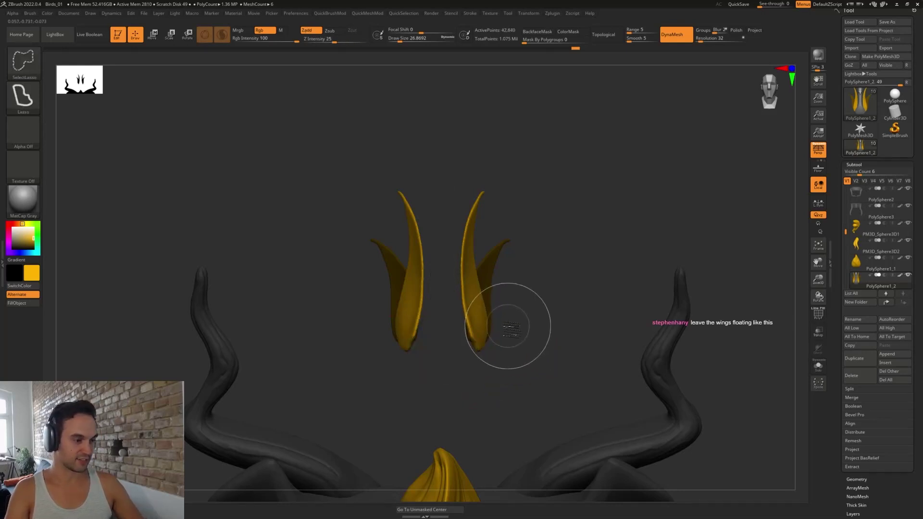
{"action": "key", "text": "2"}
{"action": "left_click", "coordinate": [492, 483]}
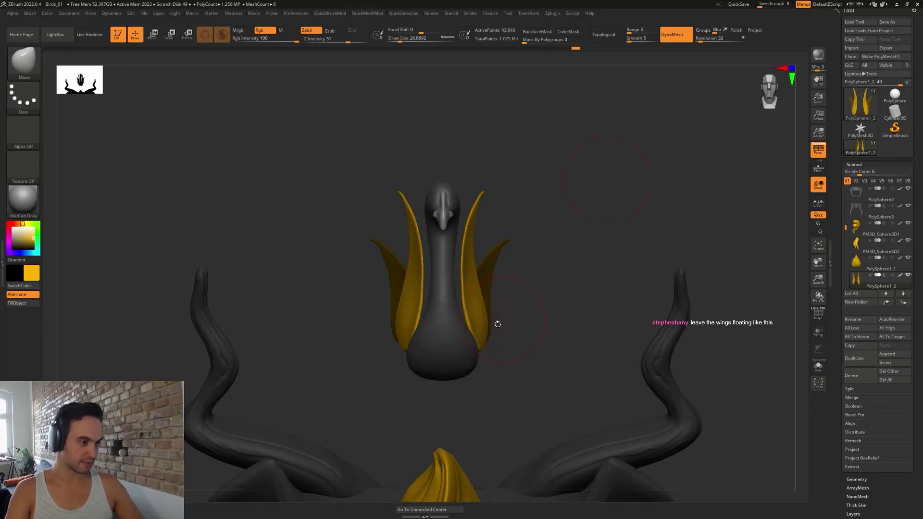
- Adjust the wing bases, switch to the body subtool and reshape the body beneath the wings with the Move brush
{"action": "mouse_move", "coordinate": [476, 344]}
{"action": "left_mouse_down"}
{"action": "mouse_move", "coordinate": [453, 356]}
{"action": "mouse_move", "coordinate": [464, 377]}
{"action": "mouse_move", "coordinate": [485, 380]}
{"action": "left_mouse_up"}
{"action": "key", "text": "space"}
{"action": "left_click", "coordinate": [458, 355], "text": "alt"}
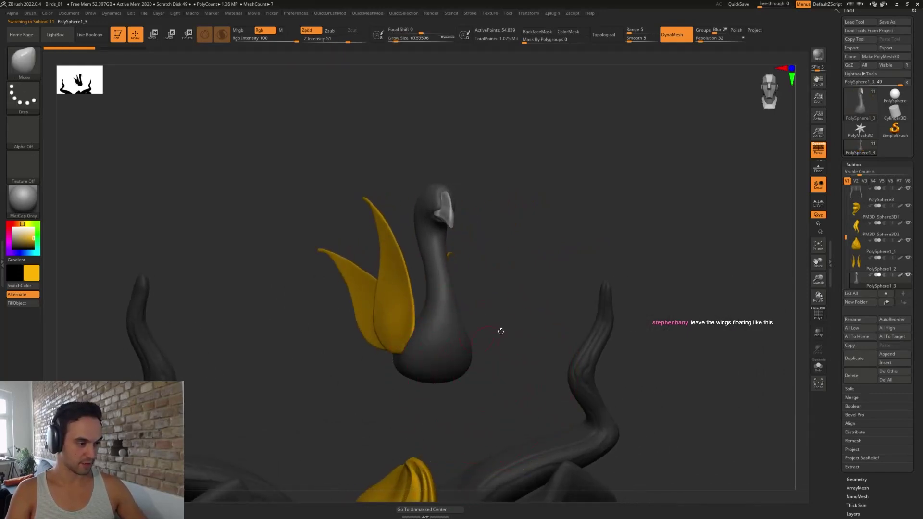
{"action": "mouse_move", "coordinate": [500, 329]}
{"action": "left_mouse_down"}
{"action": "mouse_move", "coordinate": [491, 305]}
{"action": "mouse_move", "coordinate": [517, 315]}
{"action": "left_mouse_up"}
{"action": "key", "text": "s"}
{"action": "left_click_drag", "start_coordinate": [432, 344], "coordinate": [435, 345]}
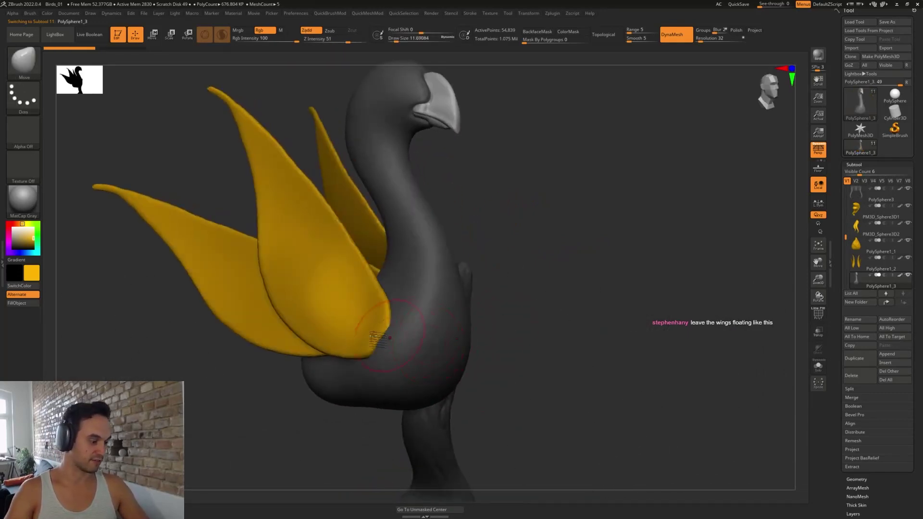
- Build up a raised band from the wing base across the bird's chest with the Clay brush and remesh the body
{"action": "key", "text": "b"}
{"action": "key", "text": "c"}
{"action": "key", "text": "l"}
{"action": "key", "text": "s"}
{"action": "mouse_move", "coordinate": [372, 365]}
{"action": "left_mouse_down"}
{"action": "mouse_move", "coordinate": [424, 304]}
{"action": "mouse_move", "coordinate": [460, 288]}
{"action": "left_mouse_up"}
{"action": "mouse_move", "coordinate": [512, 307]}
{"action": "left_mouse_down", "text": "ctrl"}
{"action": "mouse_move", "coordinate": [524, 316]}
{"action": "mouse_move", "coordinate": [509, 305]}
{"action": "left_mouse_up", "text": "ctrl"}
- Flatten the raised chest band with TrimDynamic at a draw size of about 9.4 and smooth the chest and neck
{"action": "key", "text": "b"}
{"action": "key", "text": "t"}
{"action": "key", "text": "d"}
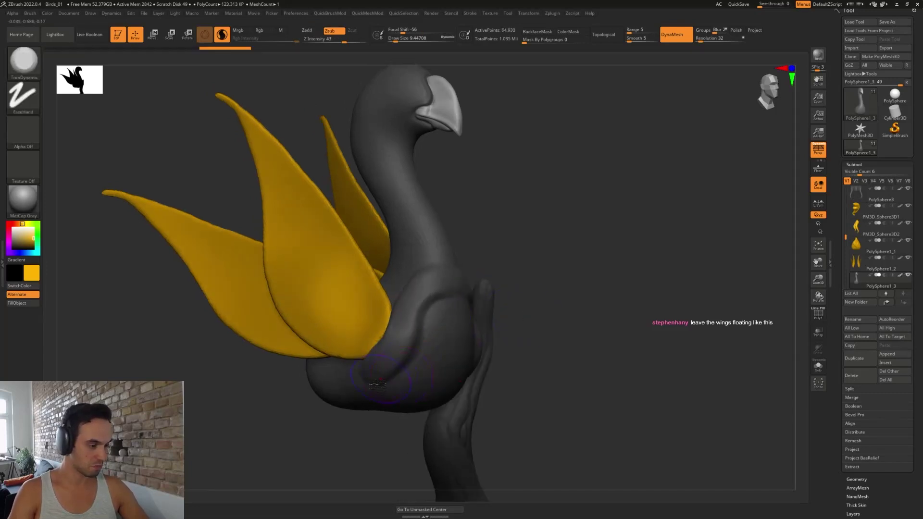
{"action": "left_click_drag", "start_coordinate": [377, 383], "coordinate": [440, 285]}
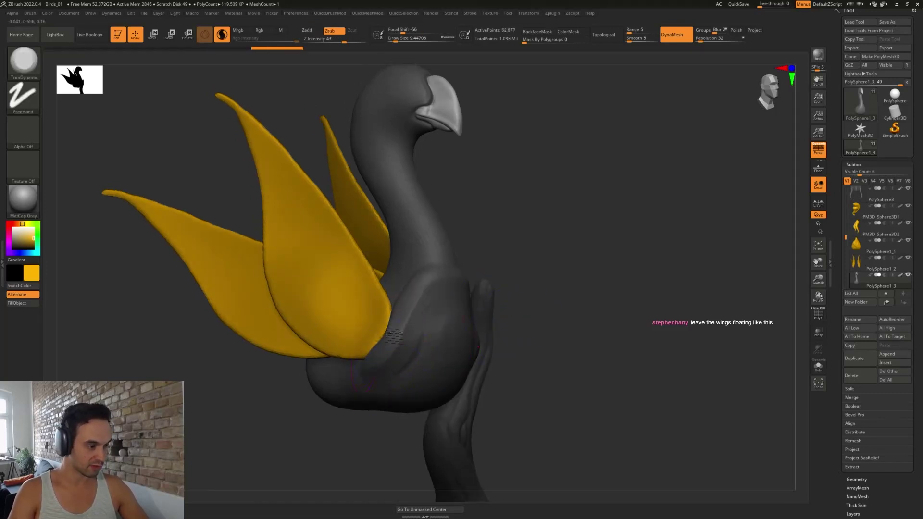
{"action": "mouse_move", "coordinate": [507, 263]}
{"action": "left_mouse_down"}
{"action": "mouse_move", "coordinate": [495, 243]}
{"action": "mouse_move", "coordinate": [463, 235]}
{"action": "left_mouse_up"}
{"action": "left_click_drag", "start_coordinate": [455, 225], "coordinate": [455, 244], "text": "shift"}
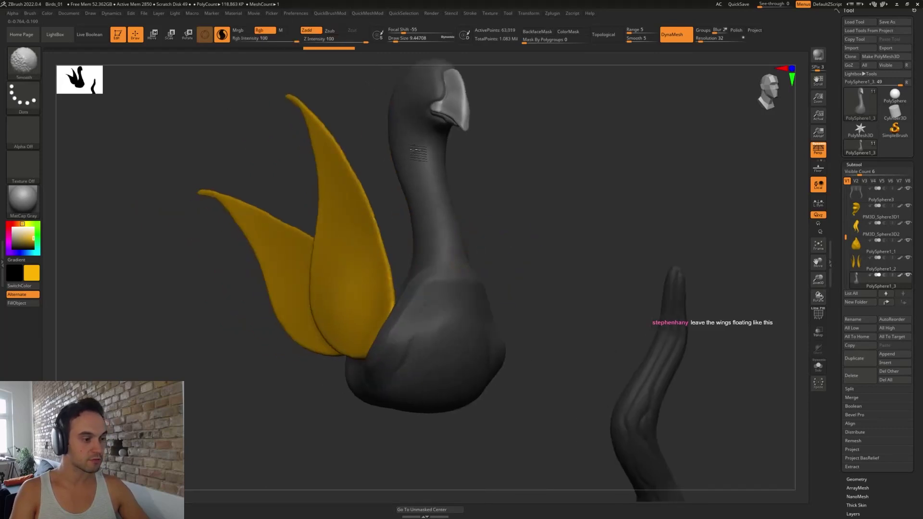
{"action": "left_click_drag", "start_coordinate": [419, 150], "coordinate": [419, 169], "text": "shift"}
{"action": "left_click_drag", "start_coordinate": [413, 348], "coordinate": [435, 284], "text": "shift"}
{"action": "left_click_drag", "start_coordinate": [518, 263], "coordinate": [543, 269]}
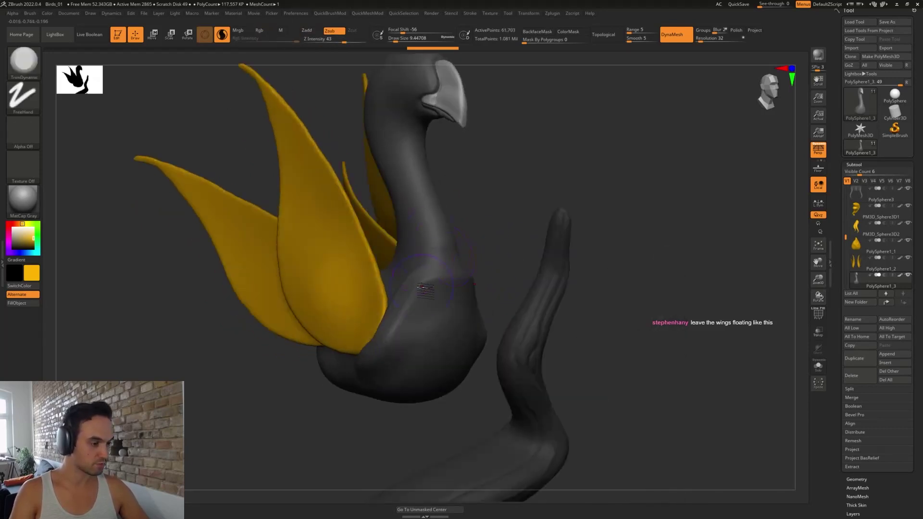
- Carve creases around the neck base and chest band with DamStandard, reducing the draw size to about 7.5, and smooth the transitions
{"action": "key", "text": "b"}
{"action": "key", "text": "d"}
{"action": "key", "text": "s"}
{"action": "left_click_drag", "start_coordinate": [482, 278], "coordinate": [490, 254]}
{"action": "mouse_move", "coordinate": [490, 241]}
{"action": "left_mouse_down"}
{"action": "mouse_move", "coordinate": [462, 267]}
{"action": "mouse_move", "coordinate": [405, 237]}
{"action": "mouse_move", "coordinate": [370, 262]}
{"action": "left_mouse_up"}
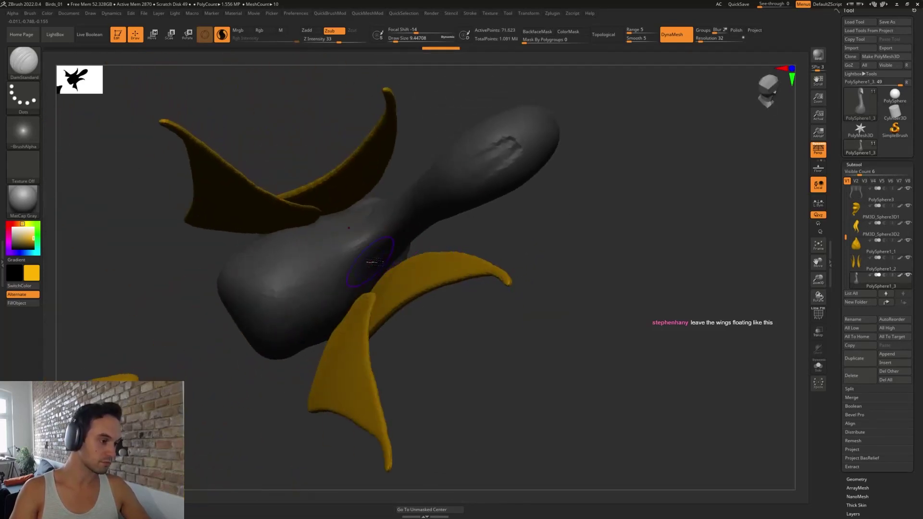
{"action": "left_click_drag", "start_coordinate": [305, 292], "coordinate": [319, 269]}
{"action": "key", "text": "s"}
{"action": "mouse_move", "coordinate": [376, 243]}
{"action": "left_mouse_down", "text": "shift"}
{"action": "mouse_move", "coordinate": [354, 263]}
{"action": "mouse_move", "coordinate": [474, 247]}
{"action": "left_mouse_up", "text": "shift"}
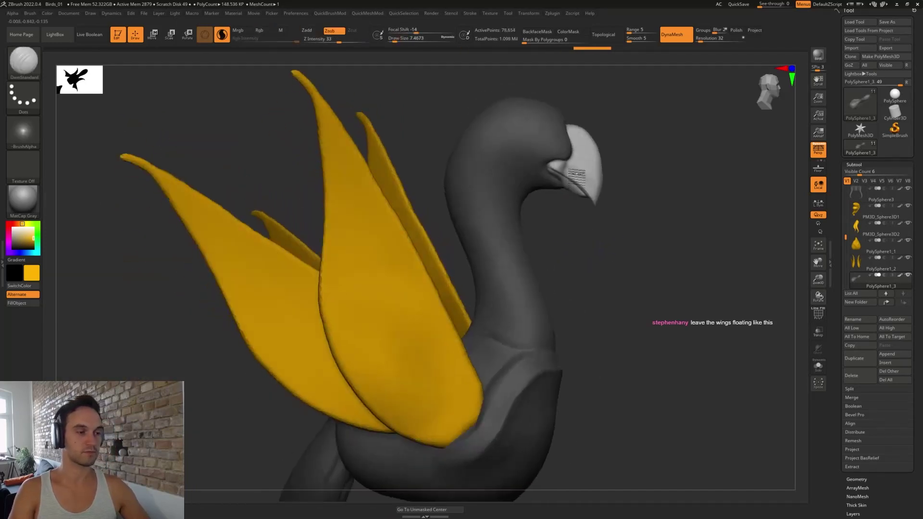
{"action": "mouse_move", "coordinate": [632, 356]}
{"action": "left_mouse_down"}
{"action": "mouse_move", "coordinate": [549, 292]}
{"action": "mouse_move", "coordinate": [553, 331]}
{"action": "left_mouse_up"}
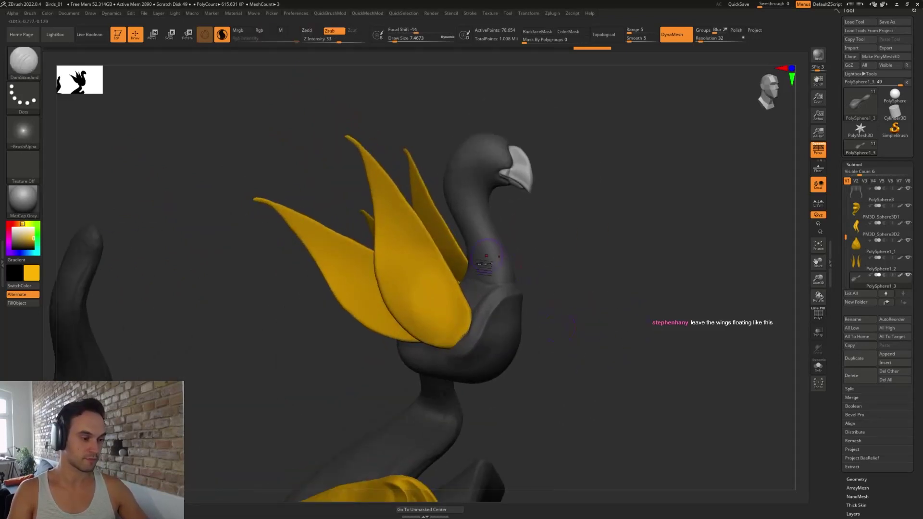
- Smooth the base of the bird's neck and switch to the Move brush with a larger draw size
{"action": "left_click_drag", "start_coordinate": [477, 279], "coordinate": [476, 286], "text": "shift"}
{"action": "mouse_move", "coordinate": [589, 282]}
{"action": "left_mouse_down"}
{"action": "mouse_move", "coordinate": [550, 272]}
{"action": "mouse_move", "coordinate": [573, 307]}
{"action": "mouse_move", "coordinate": [535, 290]}
{"action": "mouse_move", "coordinate": [538, 327]}
{"action": "left_mouse_up"}
{"action": "key", "text": "b"}
{"action": "key", "text": "m"}
{"action": "key", "text": "v"}
{"action": "key", "text": "s"}
- Select the yellow wings subtool and merge it down with the bird's body subtool
{"action": "left_click", "coordinate": [896, 268]}
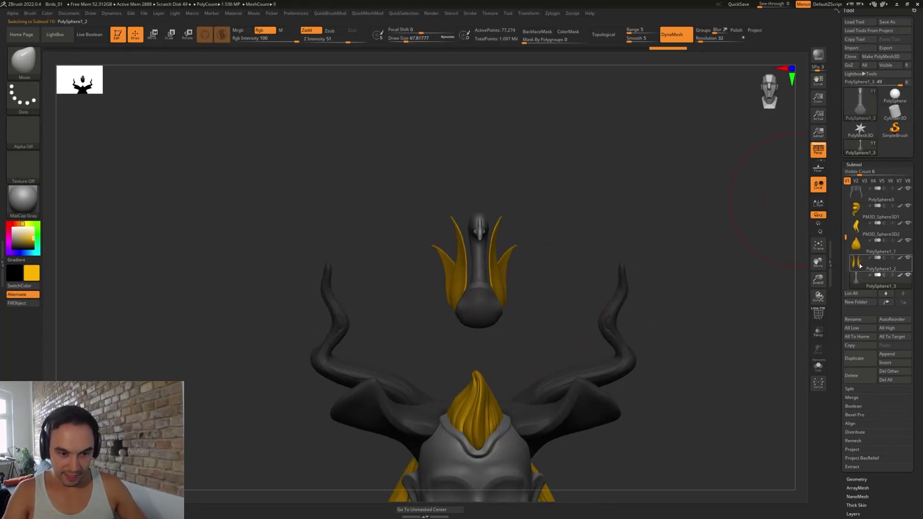
{"action": "left_click", "coordinate": [861, 398]}
{"action": "left_click", "coordinate": [859, 407]}
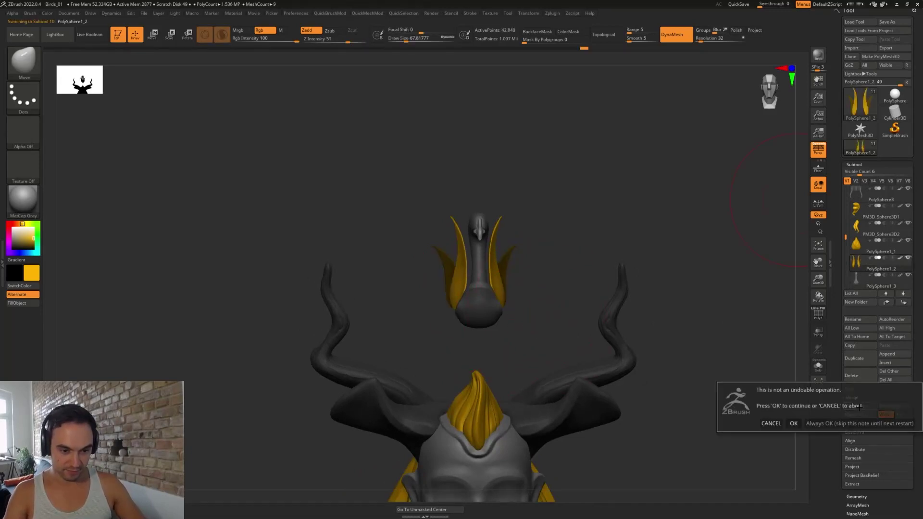
{"action": "left_click", "coordinate": [794, 424]}
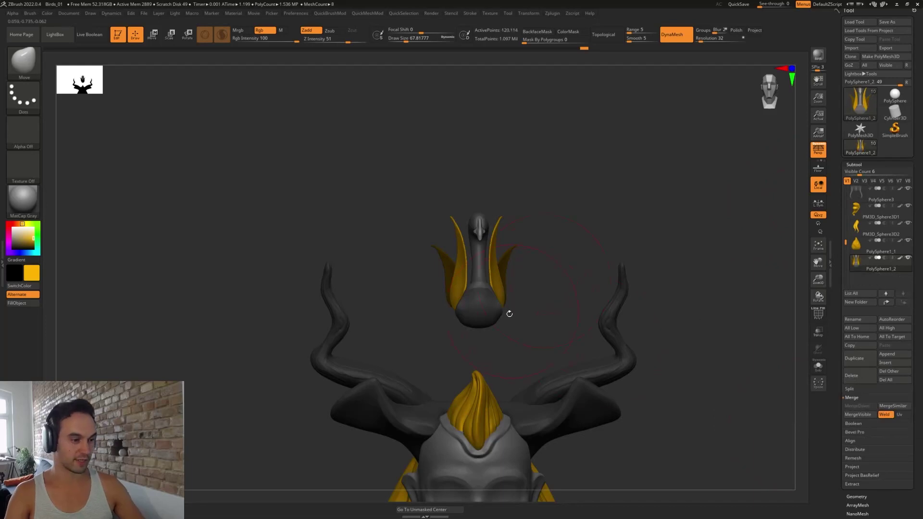
- Set up the Move Topological brush with a draw size of about 30.7 for the merged bird
{"action": "left_click_drag", "start_coordinate": [501, 314], "coordinate": [494, 313]}
{"action": "mouse_move", "coordinate": [535, 294]}
{"action": "left_mouse_down", "text": "ctrl"}
{"action": "mouse_move", "coordinate": [546, 283]}
{"action": "mouse_move", "coordinate": [552, 293]}
{"action": "left_mouse_up", "text": "ctrl"}
{"action": "mouse_move", "coordinate": [497, 314]}
{"action": "left_mouse_down"}
{"action": "mouse_move", "coordinate": [484, 313]}
{"action": "mouse_move", "coordinate": [508, 321]}
{"action": "mouse_move", "coordinate": [491, 355]}
{"action": "mouse_move", "coordinate": [466, 353]}
{"action": "left_mouse_up"}
{"action": "key", "text": "s"}
{"action": "key", "text": "s"}
{"action": "key", "text": "b"}
{"action": "key", "text": "m"}
{"action": "key", "text": "t"}
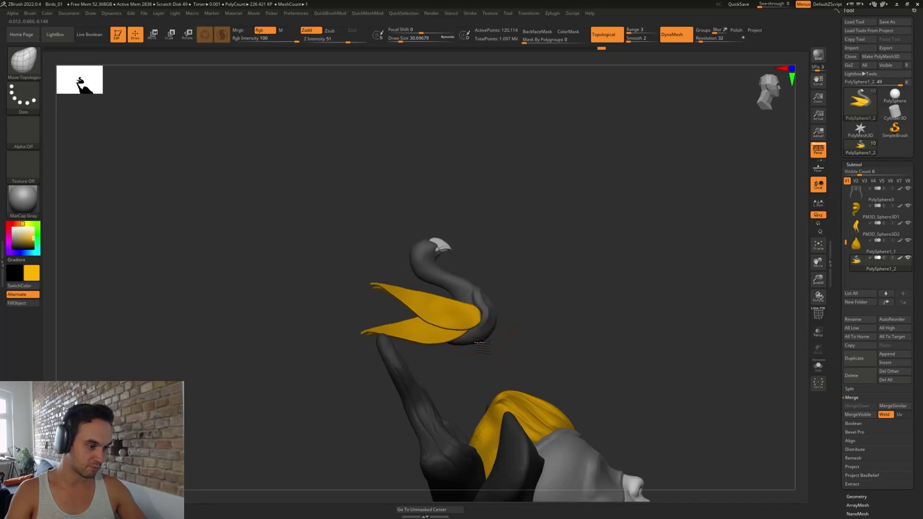
{"action": "left_click_drag", "start_coordinate": [492, 345], "coordinate": [515, 346], "text": "shift"}
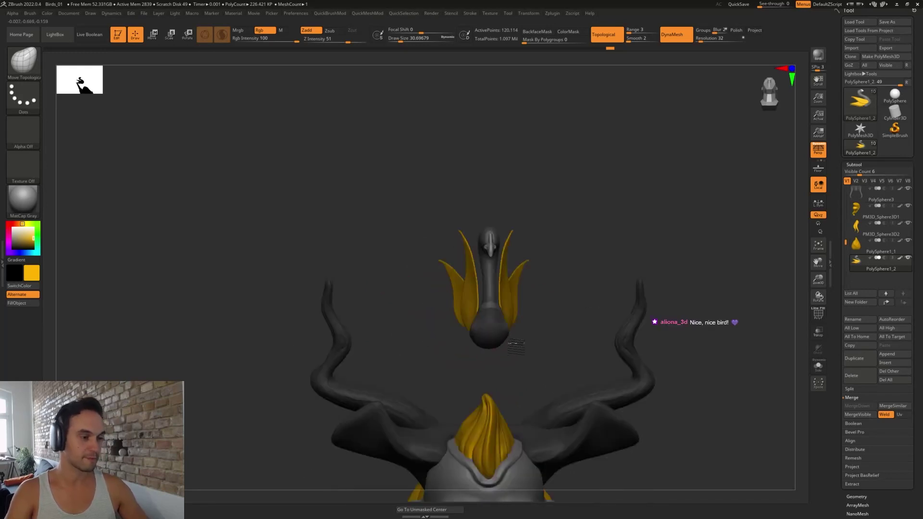
- Center the transform gizmo on the bird, reset its orientation and shift the pivot down to the bird's body
{"action": "key", "text": "w"}
{"action": "left_click_drag", "start_coordinate": [591, 329], "coordinate": [547, 292], "text": "alt"}
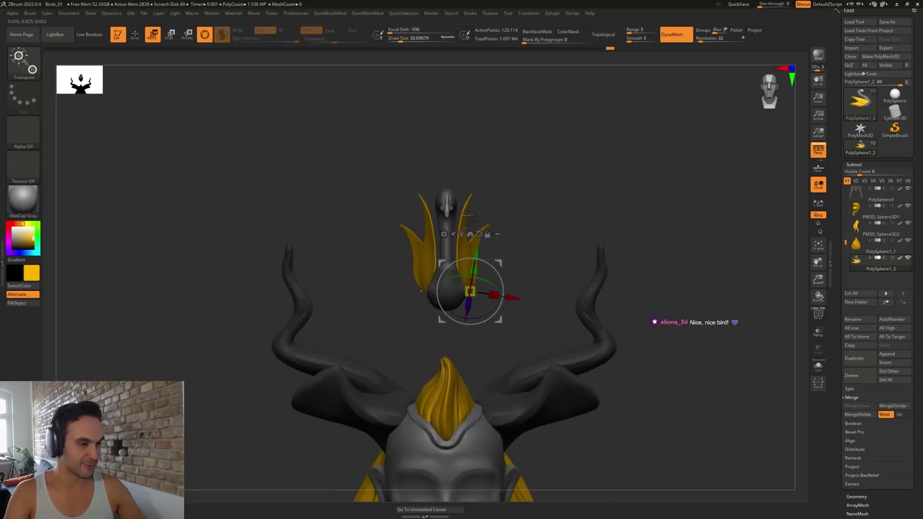
{"action": "left_click", "coordinate": [461, 234]}
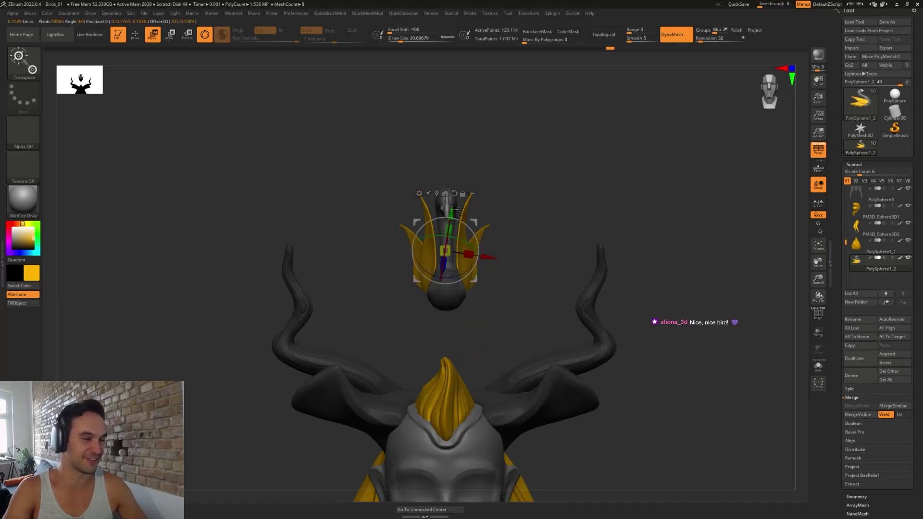
{"action": "left_click", "coordinate": [454, 193], "text": "alt"}
{"action": "left_click_drag", "start_coordinate": [445, 207], "coordinate": [445, 243], "text": "alt"}
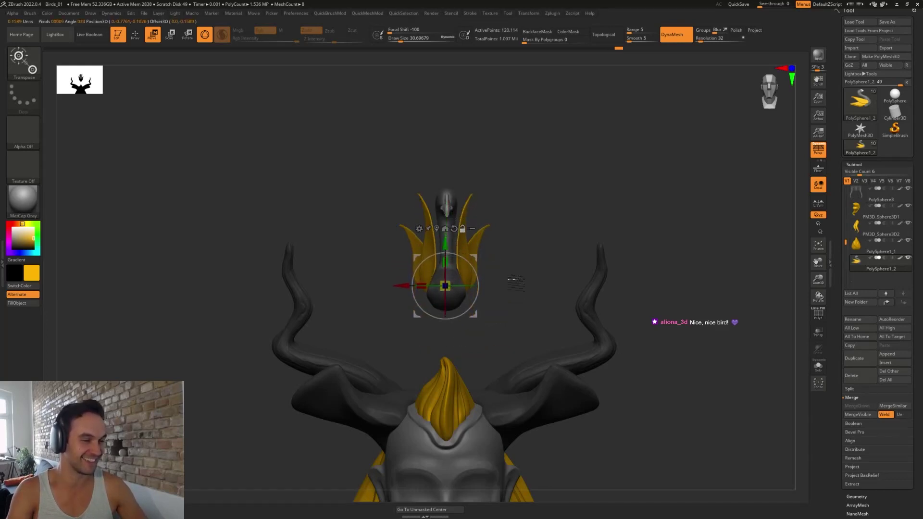
{"action": "left_click_drag", "start_coordinate": [523, 292], "coordinate": [560, 272], "text": "alt"}
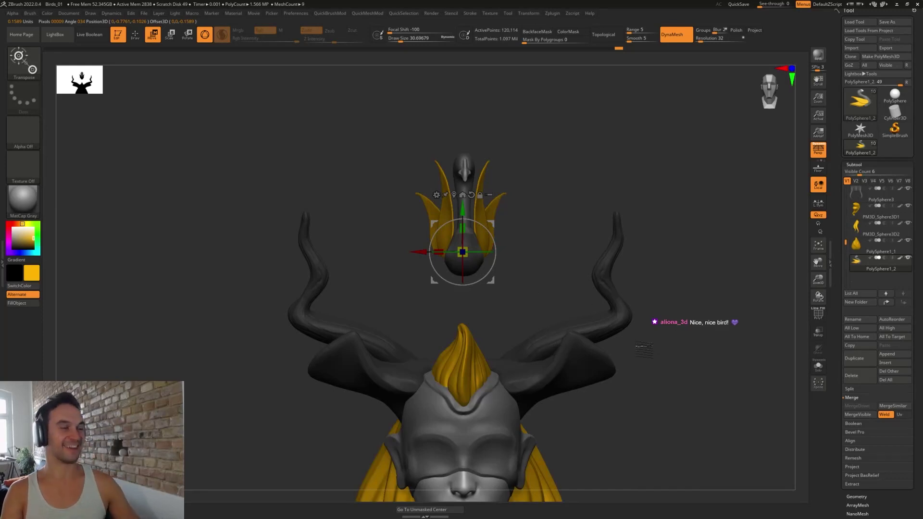
- Reshape the bird's neck into a stronger curve with Move Topological, using draw sizes of about 15.6 and 25
{"action": "mouse_move", "coordinate": [628, 361]}
{"action": "left_mouse_down"}
{"action": "mouse_move", "coordinate": [601, 182]}
{"action": "mouse_move", "coordinate": [555, 198]}
{"action": "mouse_move", "coordinate": [386, 323]}
{"action": "mouse_move", "coordinate": [393, 334]}
{"action": "left_mouse_up"}
{"action": "key", "text": "q"}
{"action": "key", "text": "b"}
{"action": "key", "text": "m"}
{"action": "key", "text": "t"}
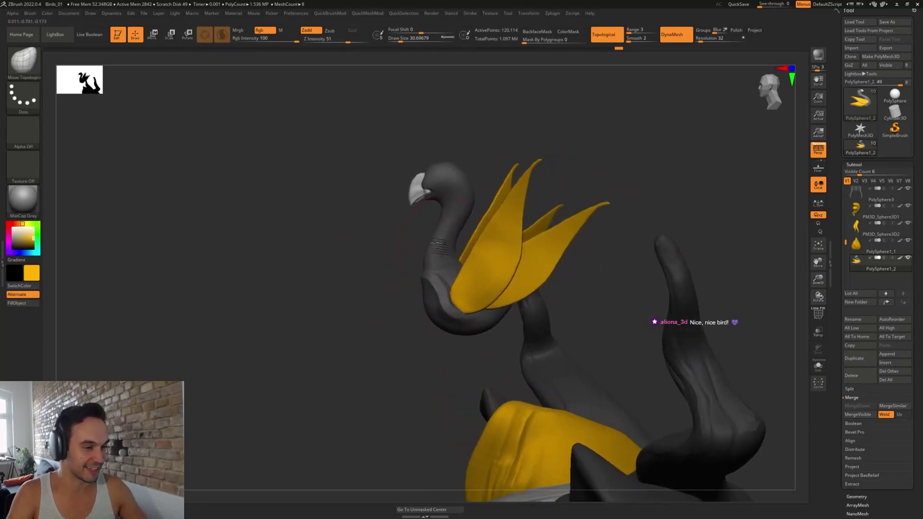
{"action": "key", "text": "bracketleft"}
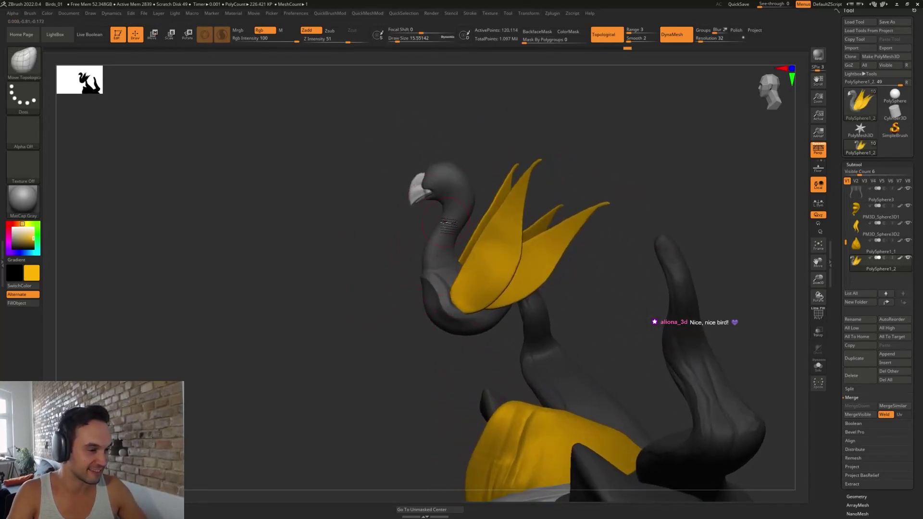
{"action": "key", "text": "bracketright"}
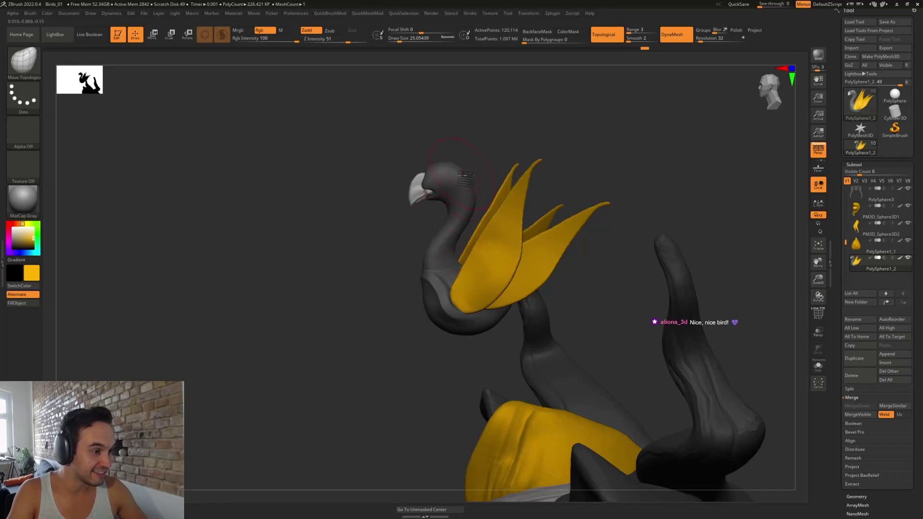
{"action": "left_click_drag", "start_coordinate": [397, 260], "coordinate": [521, 350]}
- Refine the upper neck and the back of the bird's head with Move Topological at a draw size of 28.75
{"action": "key", "text": "w"}
{"action": "mouse_move", "coordinate": [537, 278]}
{"action": "left_mouse_down"}
{"action": "mouse_move", "coordinate": [576, 296]}
{"action": "mouse_move", "coordinate": [565, 292]}
{"action": "mouse_move", "coordinate": [571, 305]}
{"action": "mouse_move", "coordinate": [561, 241]}
{"action": "left_mouse_up"}
{"action": "key", "text": "q"}
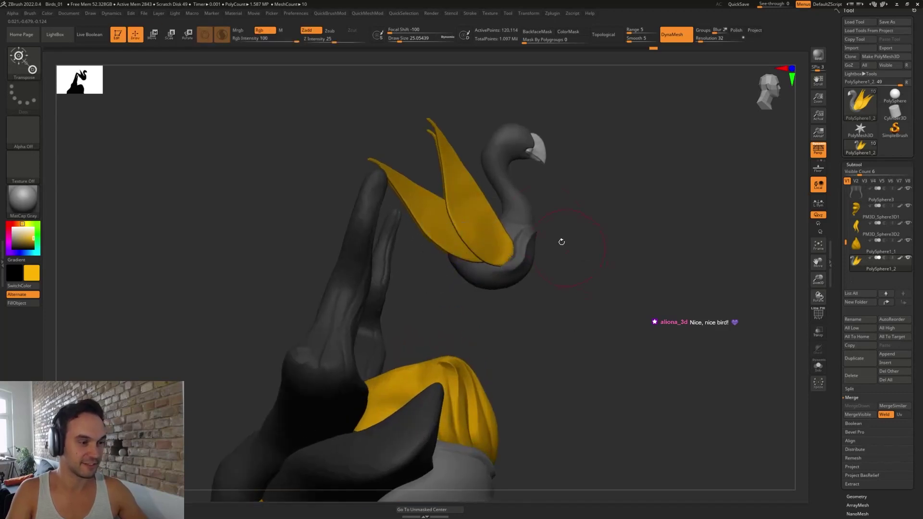
{"action": "key", "text": "s"}
{"action": "left_click_drag", "start_coordinate": [506, 182], "coordinate": [507, 182]}
{"action": "mouse_move", "coordinate": [490, 180]}
{"action": "left_mouse_down"}
{"action": "mouse_move", "coordinate": [506, 181]}
{"action": "mouse_move", "coordinate": [497, 177]}
{"action": "left_mouse_up"}
{"action": "key", "text": "s"}
{"action": "key", "text": "s"}
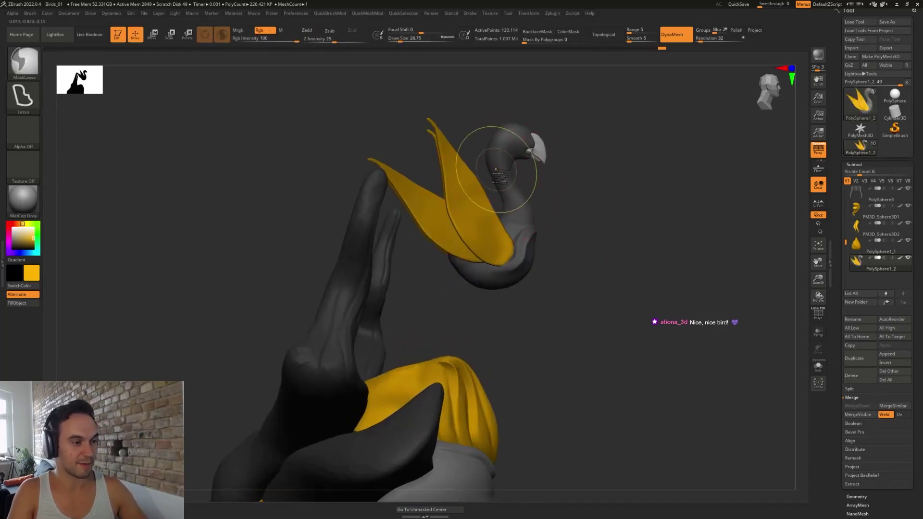
{"action": "key", "text": "b"}
{"action": "key", "text": "m"}
{"action": "key", "text": "t"}
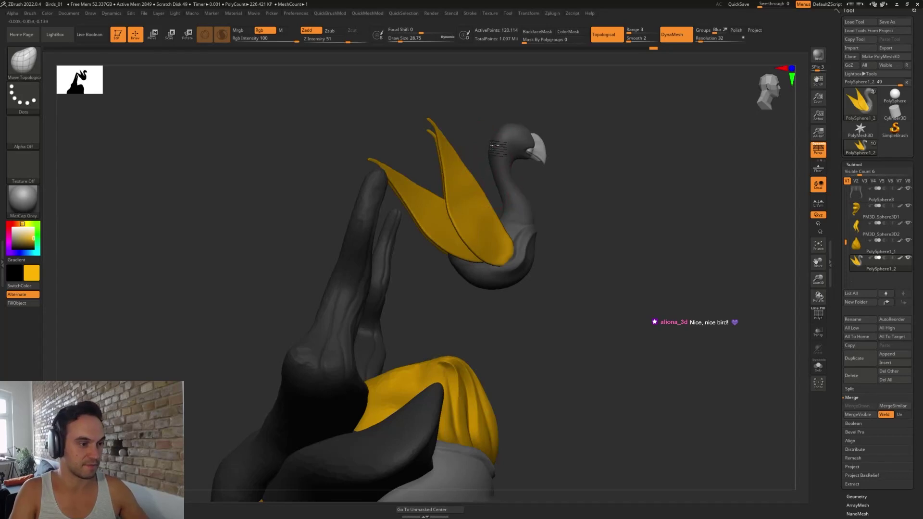
{"action": "mouse_move", "coordinate": [489, 166]}
{"action": "left_mouse_down"}
{"action": "mouse_move", "coordinate": [503, 173]}
{"action": "mouse_move", "coordinate": [501, 146]}
{"action": "left_mouse_up"}
{"action": "mouse_move", "coordinate": [587, 196]}
{"action": "left_mouse_down"}
{"action": "mouse_move", "coordinate": [546, 204]}
{"action": "mouse_move", "coordinate": [576, 206]}
{"action": "mouse_move", "coordinate": [566, 210]}
{"action": "mouse_move", "coordinate": [566, 201]}
{"action": "mouse_move", "coordinate": [575, 224]}
{"action": "mouse_move", "coordinate": [518, 153]}
{"action": "left_mouse_up"}
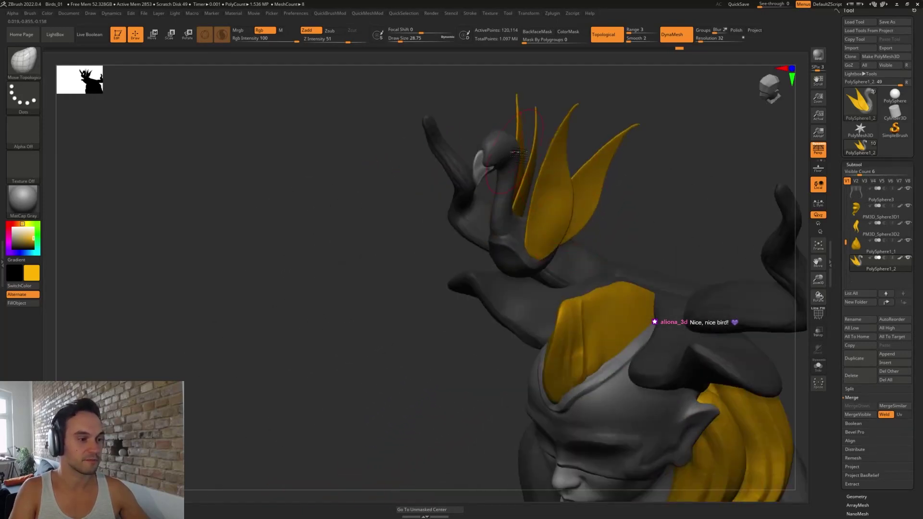
- Move the bird down beside the yellow hair tuft, turn it outward and lower it onto the headdress near the horn
{"action": "left_click_drag", "start_coordinate": [624, 236], "coordinate": [508, 221], "text": "shift"}
{"action": "key", "text": "w"}
{"action": "key", "text": "ctrl+z"}
{"action": "left_click_drag", "start_coordinate": [474, 176], "coordinate": [474, 257]}
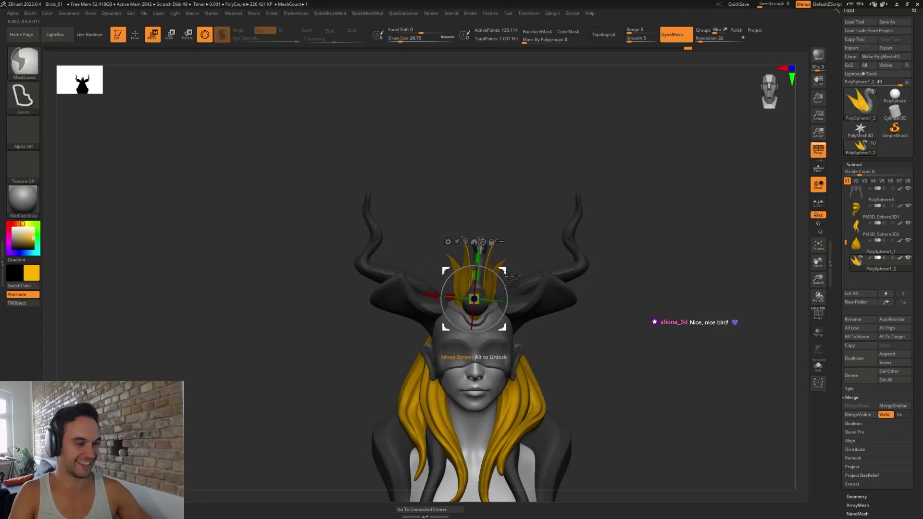
{"action": "left_click_drag", "start_coordinate": [474, 299], "coordinate": [544, 259]}
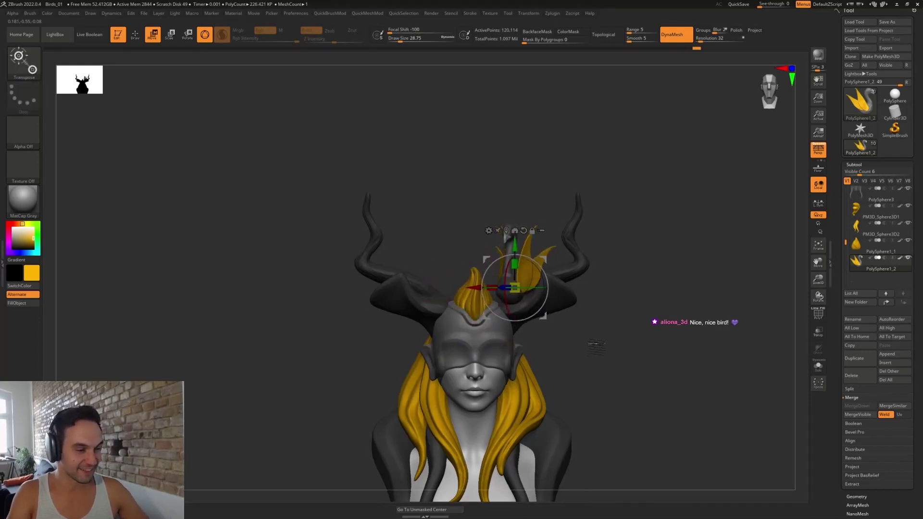
{"action": "left_click_drag", "start_coordinate": [596, 347], "coordinate": [628, 411], "text": "alt"}
{"action": "left_click_drag", "start_coordinate": [543, 259], "coordinate": [559, 186]}
{"action": "left_click_drag", "start_coordinate": [646, 331], "coordinate": [622, 255], "text": "shift"}
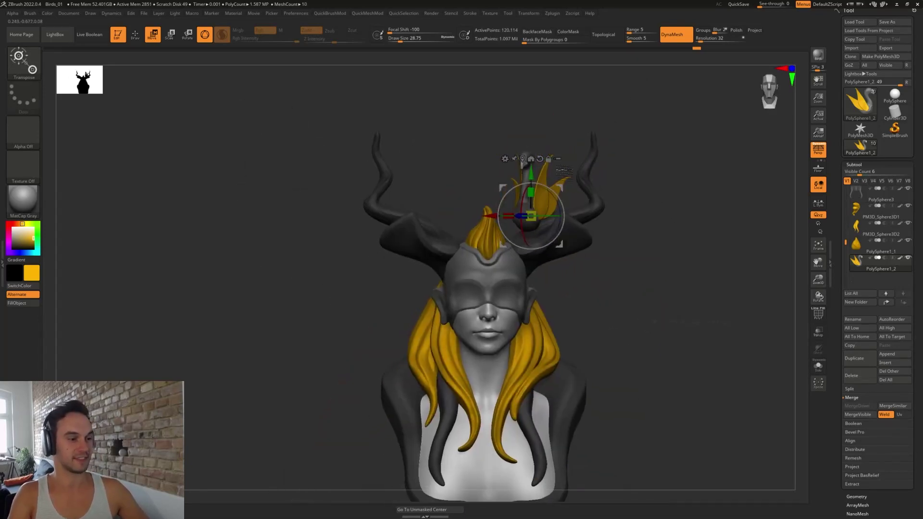
{"action": "left_click_drag", "start_coordinate": [532, 174], "coordinate": [532, 193]}
{"action": "left_click_drag", "start_coordinate": [533, 231], "coordinate": [531, 235]}
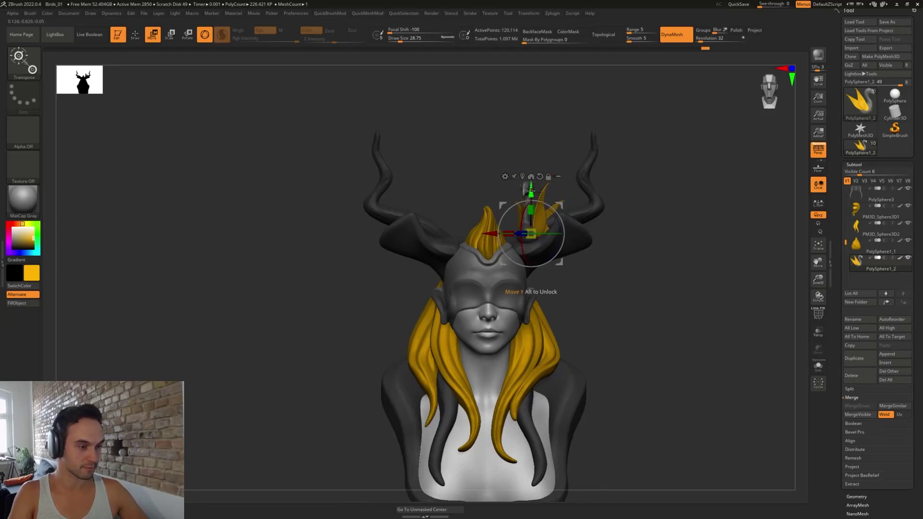
{"action": "left_click_drag", "start_coordinate": [531, 189], "coordinate": [531, 189]}
{"action": "left_click_drag", "start_coordinate": [620, 280], "coordinate": [679, 298]}
- Mirror the bird to the other side of the head with Mirror And Weld
{"action": "key", "text": "q"}
{"action": "key", "text": "2"}
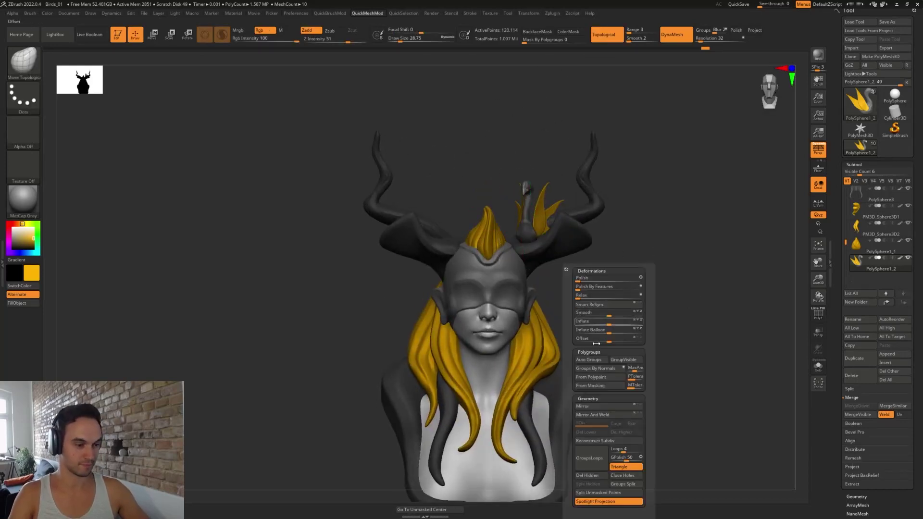
{"action": "left_click", "coordinate": [602, 414]}
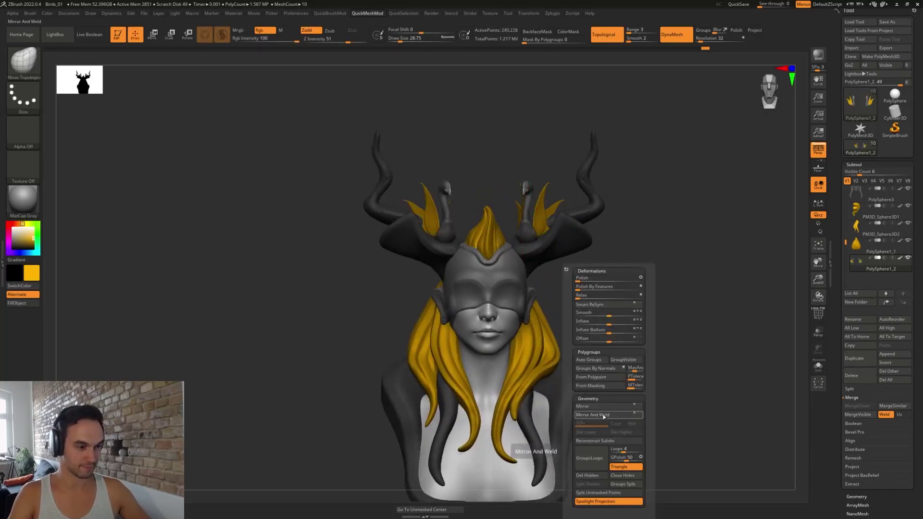
- Switch to the horns subtool and shift the horns with the Move brush at a large draw size
{"action": "left_click", "coordinate": [598, 212], "text": "alt"}
{"action": "key", "text": "b"}
{"action": "key", "text": "m"}
{"action": "key", "text": "v"}
{"action": "key", "text": "s"}
{"action": "mouse_move", "coordinate": [603, 258]}
{"action": "left_mouse_down"}
{"action": "mouse_move", "coordinate": [610, 258]}
{"action": "mouse_move", "coordinate": [598, 297]}
{"action": "left_mouse_up"}
{"action": "key", "text": "s"}
{"action": "mouse_move", "coordinate": [550, 206]}
{"action": "left_mouse_down"}
{"action": "mouse_move", "coordinate": [548, 193]}
{"action": "mouse_move", "coordinate": [593, 212]}
{"action": "left_mouse_up"}
{"action": "key", "text": "s"}
{"action": "left_click_drag", "start_coordinate": [594, 214], "coordinate": [591, 237]}
{"action": "key", "text": "ctrl+z"}
{"action": "mouse_move", "coordinate": [594, 291]}
{"action": "left_mouse_down"}
{"action": "mouse_move", "coordinate": [587, 256]}
{"action": "mouse_move", "coordinate": [610, 275]}
{"action": "left_mouse_up"}
{"action": "left_click_drag", "start_coordinate": [608, 240], "coordinate": [591, 269]}
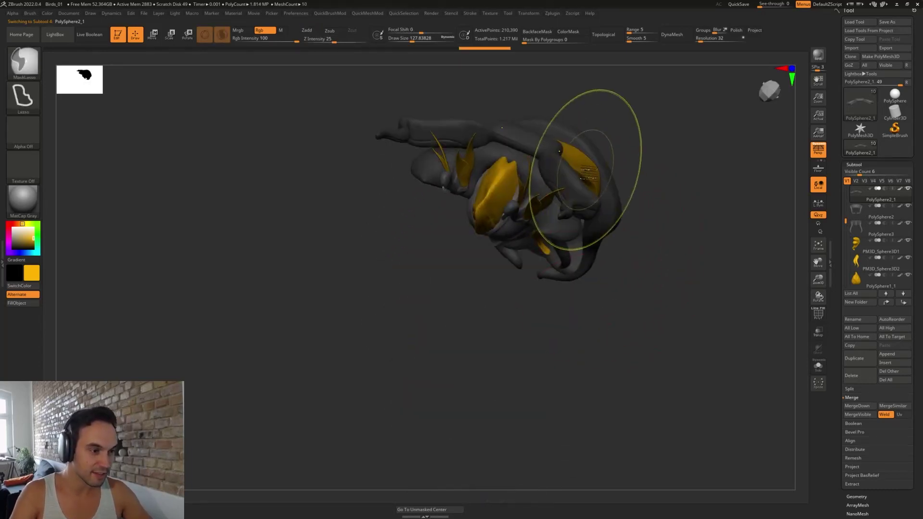
- Adjust the horns' curvature around the headdress from several angles with the Move brush, reducing the draw size to about 41.4
{"action": "left_click_drag", "start_coordinate": [581, 175], "coordinate": [579, 166]}
{"action": "left_click_drag", "start_coordinate": [582, 208], "coordinate": [587, 196]}
{"action": "mouse_move", "coordinate": [624, 293]}
{"action": "left_mouse_down"}
{"action": "mouse_move", "coordinate": [615, 218]}
{"action": "mouse_move", "coordinate": [626, 281]}
{"action": "mouse_move", "coordinate": [606, 250]}
{"action": "mouse_move", "coordinate": [587, 247]}
{"action": "left_mouse_up"}
{"action": "key", "text": "s"}
{"action": "left_click_drag", "start_coordinate": [641, 257], "coordinate": [645, 203]}
{"action": "left_click_drag", "start_coordinate": [601, 236], "coordinate": [599, 272]}
{"action": "mouse_move", "coordinate": [673, 284]}
{"action": "left_mouse_down"}
{"action": "mouse_move", "coordinate": [626, 302]}
{"action": "mouse_move", "coordinate": [644, 293]}
{"action": "mouse_move", "coordinate": [635, 299]}
{"action": "left_mouse_up"}
{"action": "key", "text": "s"}
{"action": "right_click_drag", "start_coordinate": [637, 297], "coordinate": [648, 354]}
{"action": "left_click_drag", "start_coordinate": [638, 313], "coordinate": [645, 334], "text": "shift"}
{"action": "left_click_drag", "start_coordinate": [714, 155], "coordinate": [701, 159]}
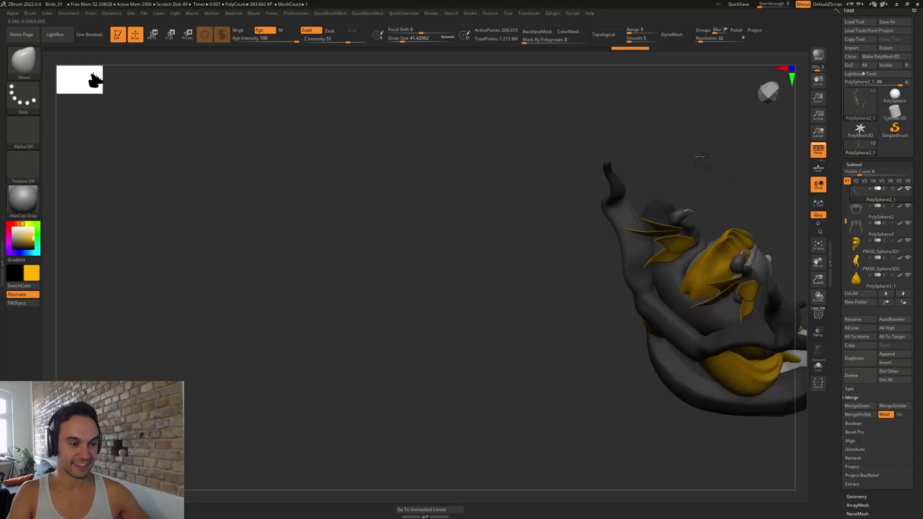
- Reshape the joined base of the horns behind the head with the Move brush at a draw size of about 83.5
{"action": "key", "text": "s"}
{"action": "left_click_drag", "start_coordinate": [630, 278], "coordinate": [661, 296]}
{"action": "right_click_drag", "start_coordinate": [626, 290], "coordinate": [634, 243]}
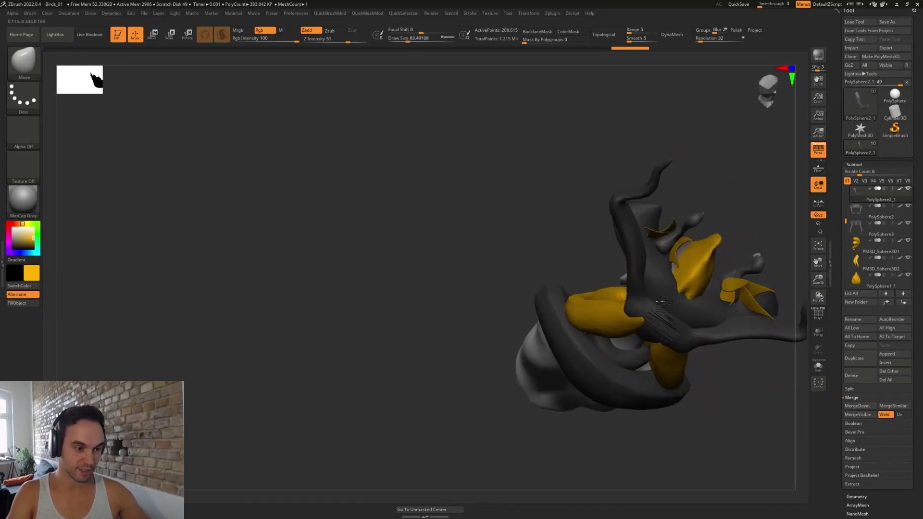
{"action": "left_click_drag", "start_coordinate": [658, 317], "coordinate": [664, 313]}
{"action": "key", "text": "s"}
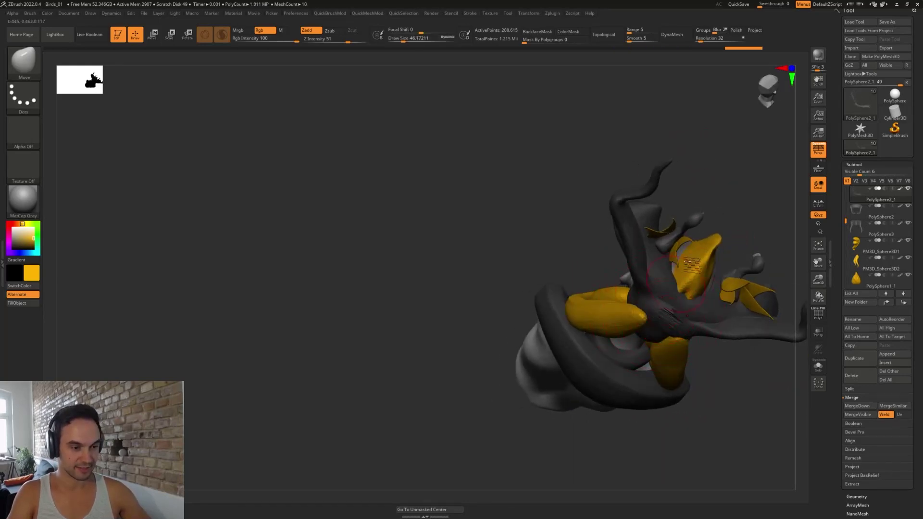
- Isolate the horns, hide the central piece that connects them and delete the hidden geometry
{"action": "mouse_move", "coordinate": [663, 307]}
{"action": "right_mouse_down"}
{"action": "mouse_move", "coordinate": [627, 218]}
{"action": "mouse_move", "coordinate": [668, 239]}
{"action": "mouse_move", "coordinate": [711, 315]}
{"action": "mouse_move", "coordinate": [757, 361]}
{"action": "right_mouse_up"}
{"action": "left_click", "coordinate": [818, 366]}
{"action": "right_click_drag", "start_coordinate": [750, 313], "coordinate": [643, 294]}
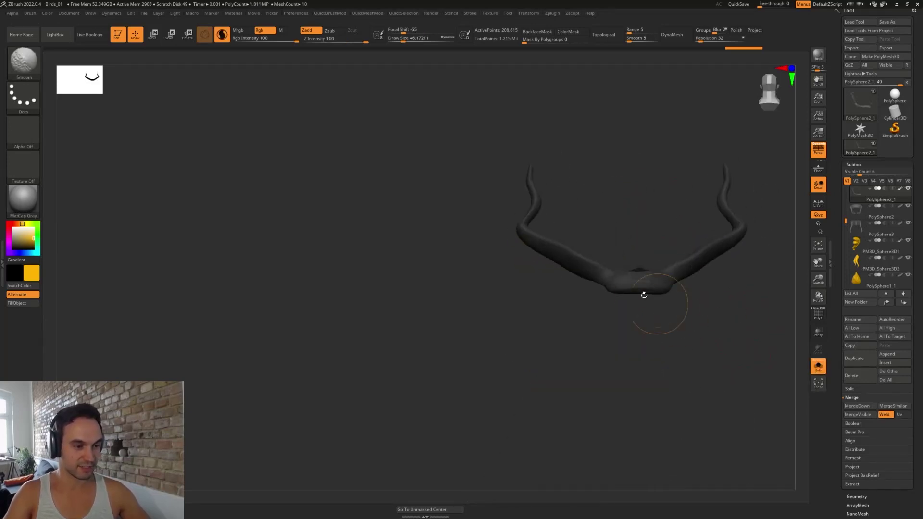
{"action": "mouse_move", "coordinate": [600, 300]}
{"action": "left_mouse_down", "text": "ctrl+shift"}
{"action": "mouse_move", "coordinate": [654, 310]}
{"action": "mouse_move", "coordinate": [649, 318]}
{"action": "left_mouse_up", "text": "ctrl+shift"}
{"action": "key", "text": "2"}
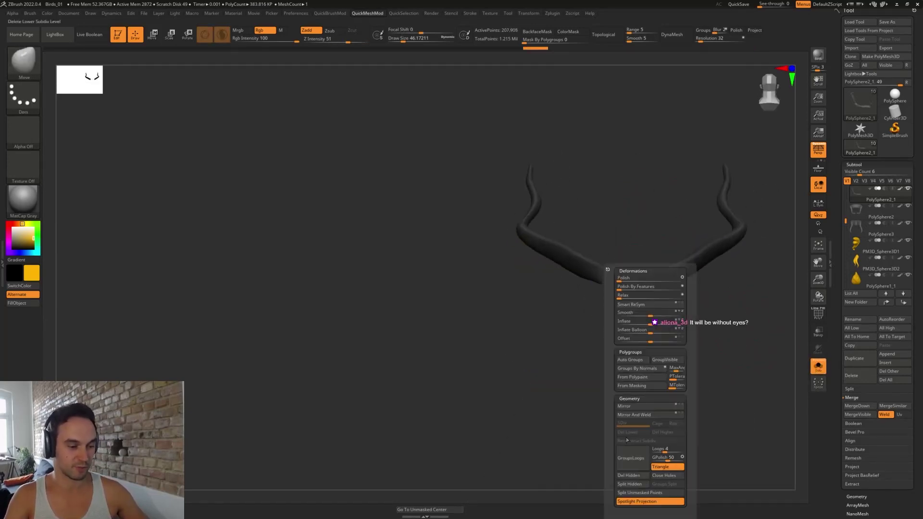
{"action": "left_click", "coordinate": [630, 476]}
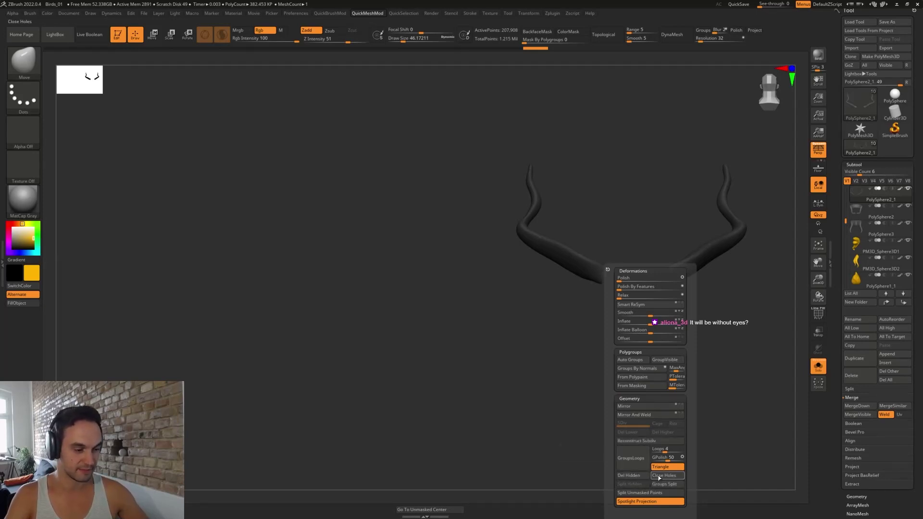
- Close the holes at the cut horn ends, smooth the ends and show the whole bust again
{"action": "key", "text": "2"}
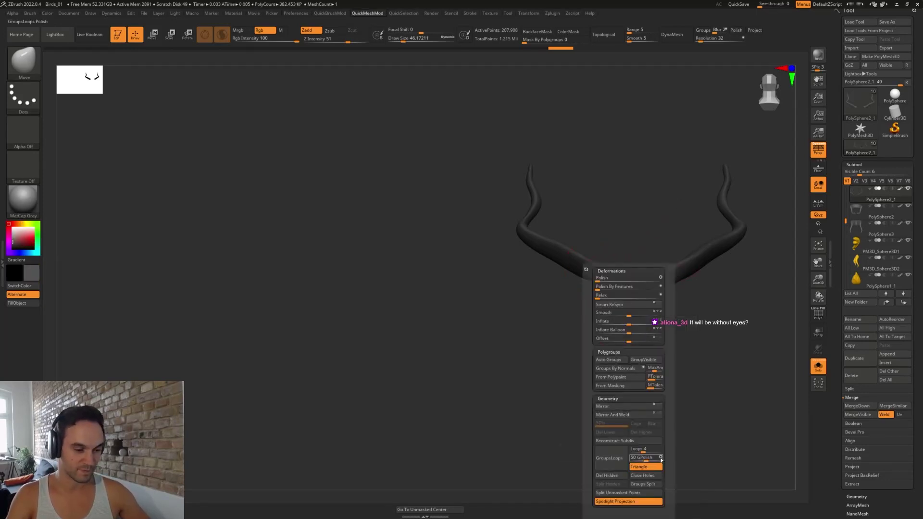
{"action": "left_click", "coordinate": [651, 476]}
{"action": "right_click_drag", "start_coordinate": [722, 362], "coordinate": [693, 353]}
{"action": "left_click_drag", "start_coordinate": [612, 278], "coordinate": [618, 280], "text": "shift"}
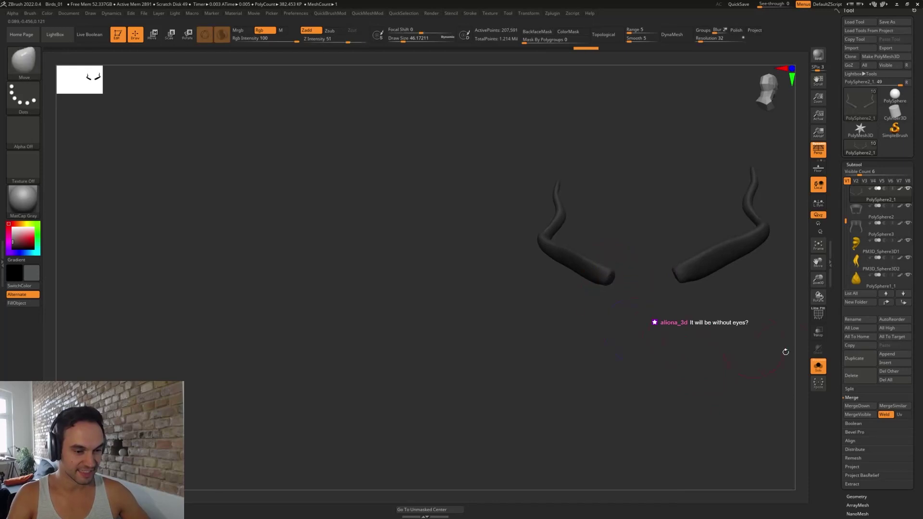
{"action": "left_click", "coordinate": [813, 371]}
{"action": "right_click_drag", "start_coordinate": [745, 316], "coordinate": [818, 314]}
{"action": "right_click_drag", "start_coordinate": [715, 361], "coordinate": [604, 330], "text": "alt"}
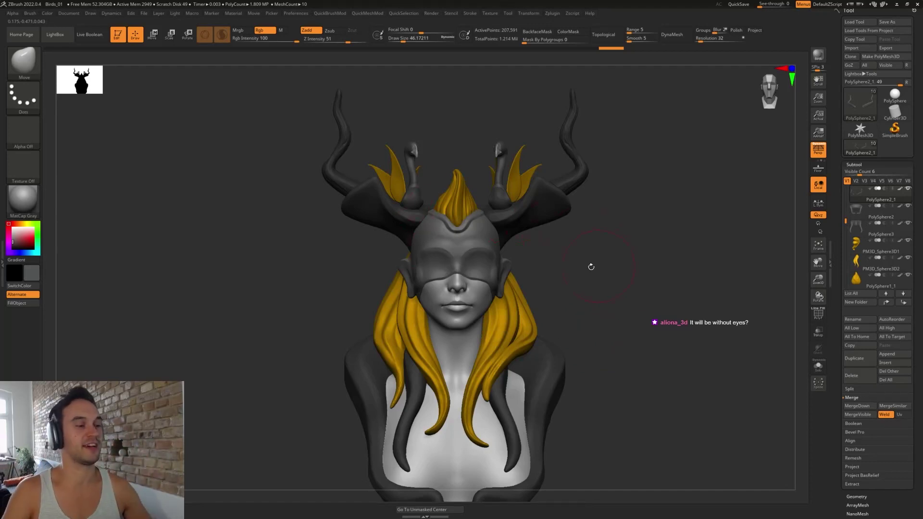
- Reduce the draw size to about 9.4 and examine the masked face and mirrored birds from the front
{"action": "mouse_move", "coordinate": [558, 275]}
{"action": "right_mouse_down"}
{"action": "mouse_move", "coordinate": [587, 274]}
{"action": "mouse_move", "coordinate": [563, 276]}
{"action": "right_mouse_up"}
{"action": "key", "text": "s"}
{"action": "left_click_drag", "start_coordinate": [563, 277], "coordinate": [557, 278]}
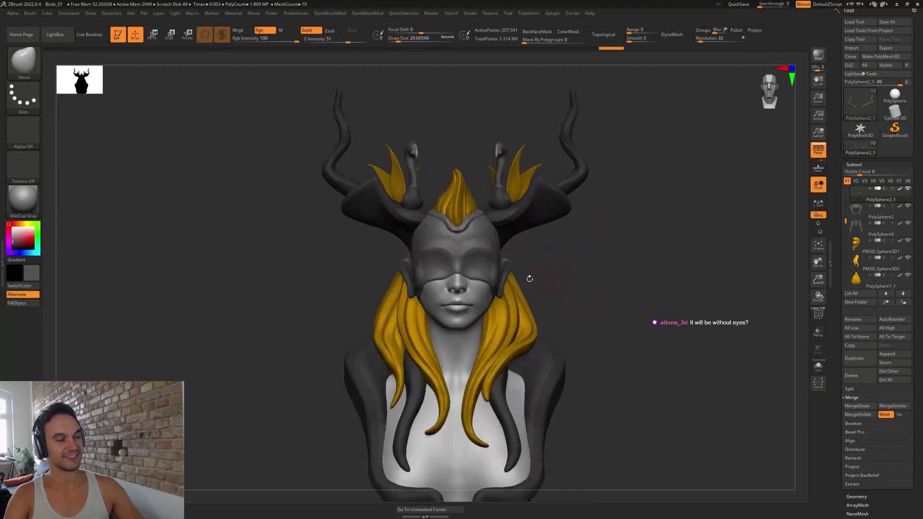
{"action": "mouse_move", "coordinate": [575, 285]}
{"action": "right_mouse_down", "text": "ctrl"}
{"action": "mouse_move", "coordinate": [587, 302]}
{"action": "mouse_move", "coordinate": [601, 303]}
{"action": "mouse_move", "coordinate": [573, 283]}
{"action": "mouse_move", "coordinate": [591, 305]}
{"action": "mouse_move", "coordinate": [591, 297]}
{"action": "right_mouse_up", "text": "ctrl"}
{"action": "key", "text": "s"}
{"action": "left_click_drag", "start_coordinate": [568, 299], "coordinate": [564, 299]}
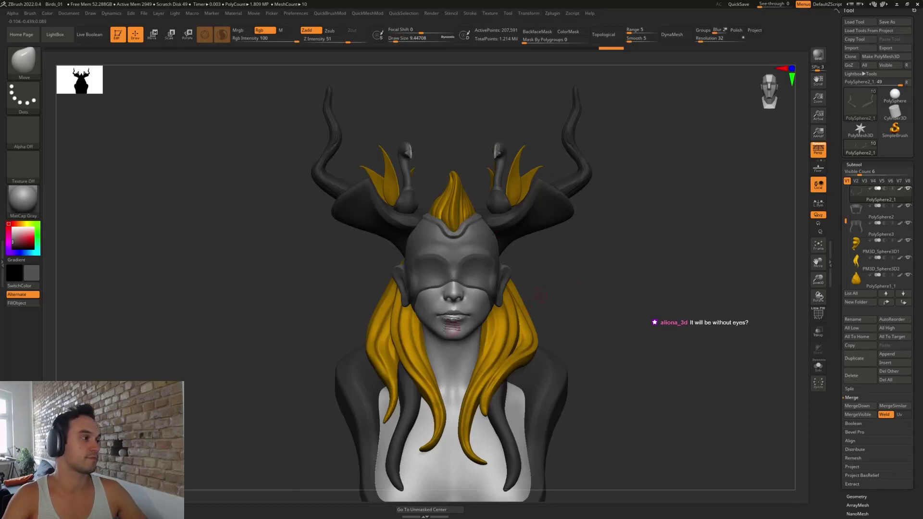
{"action": "mouse_move", "coordinate": [579, 255]}
{"action": "right_mouse_down", "text": "ctrl"}
{"action": "mouse_move", "coordinate": [600, 272]}
{"action": "mouse_move", "coordinate": [595, 288]}
{"action": "mouse_move", "coordinate": [567, 276]}
{"action": "right_mouse_up", "text": "ctrl"}
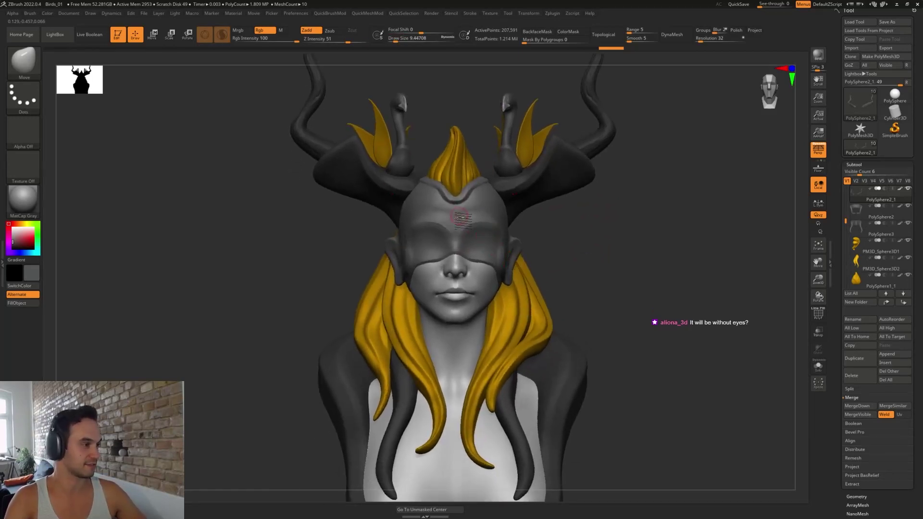
- Select the masked head and paint dark eye openings on the mask with the Paint brush
{"action": "key", "text": "b"}
{"action": "key", "text": "p"}
{"action": "key", "text": "a"}
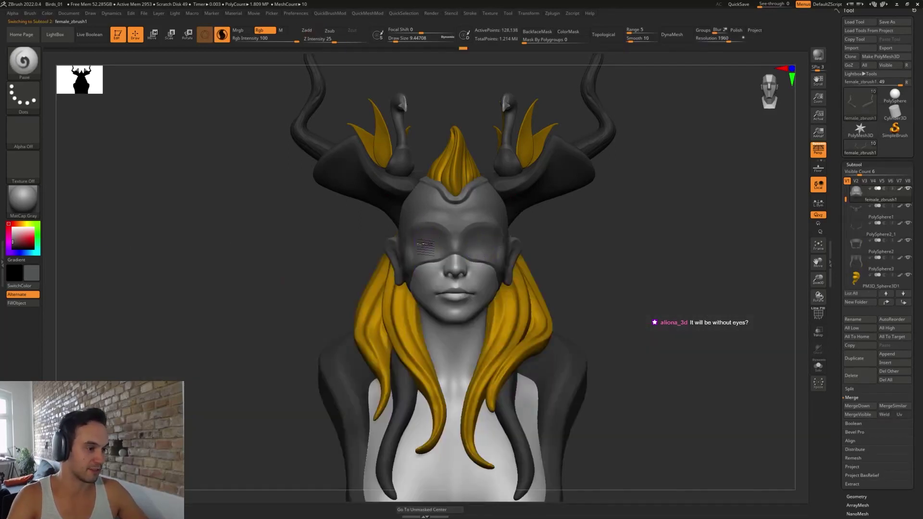
{"action": "left_click", "coordinate": [432, 245], "text": "alt"}
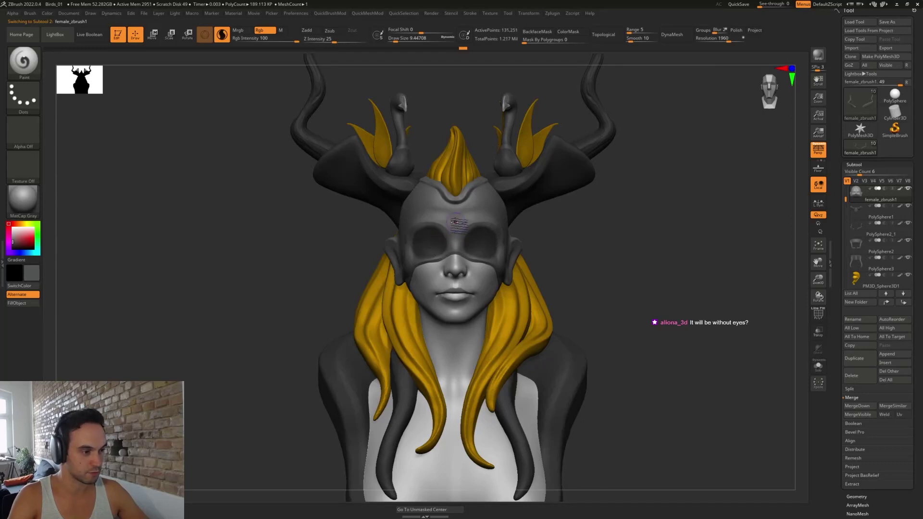
- Reduce the draw size to about 5.75, paint a dark spot in the middle of the mask's forehead and undo it
{"action": "key", "text": "s"}
{"action": "left_click", "coordinate": [454, 221]}
{"action": "left_click_drag", "start_coordinate": [569, 216], "coordinate": [579, 268], "text": "alt"}
{"action": "left_click_drag", "start_coordinate": [475, 210], "coordinate": [474, 193]}
{"action": "key", "text": "s"}
{"action": "left_click", "coordinate": [470, 208]}
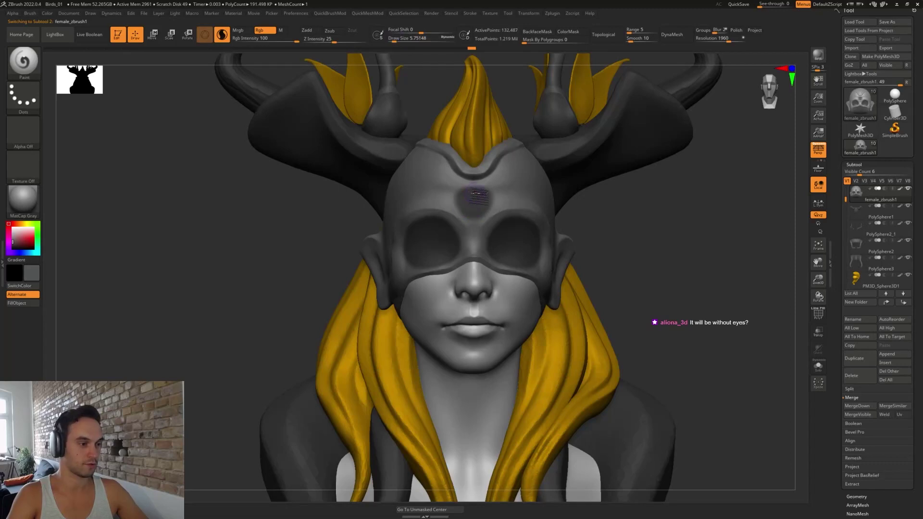
{"action": "key", "text": "ctrl+z"}
{"action": "key", "text": "ctrl+z"}
{"action": "key", "text": "ctrl+z"}
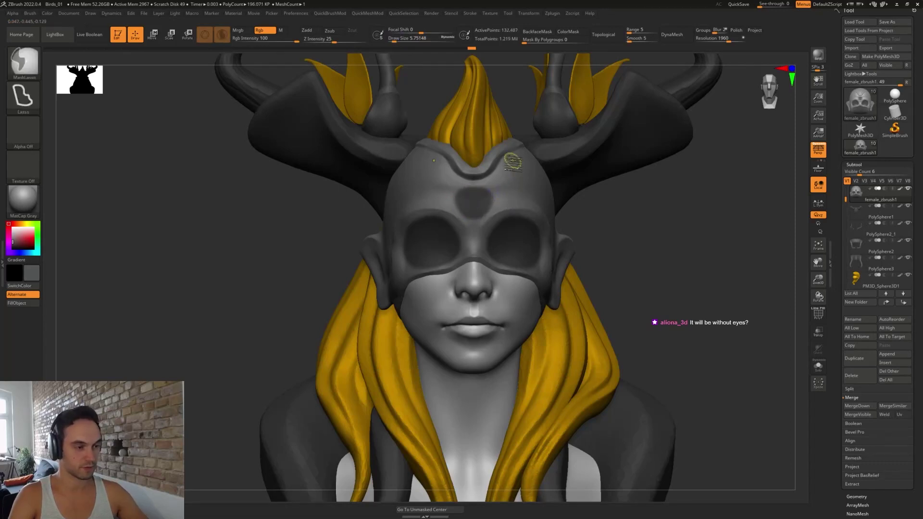
- Paint dark slanted eyebrows on the mask above the eye openings
{"action": "mouse_move", "coordinate": [498, 203]}
{"action": "left_mouse_down"}
{"action": "mouse_move", "coordinate": [495, 195]}
{"action": "mouse_move", "coordinate": [527, 192]}
{"action": "mouse_move", "coordinate": [502, 208]}
{"action": "left_mouse_up"}
{"action": "mouse_move", "coordinate": [609, 233]}
{"action": "left_mouse_down"}
{"action": "mouse_move", "coordinate": [533, 200]}
{"action": "mouse_move", "coordinate": [520, 206]}
{"action": "mouse_move", "coordinate": [537, 189]}
{"action": "left_mouse_up"}
{"action": "key", "text": "c"}
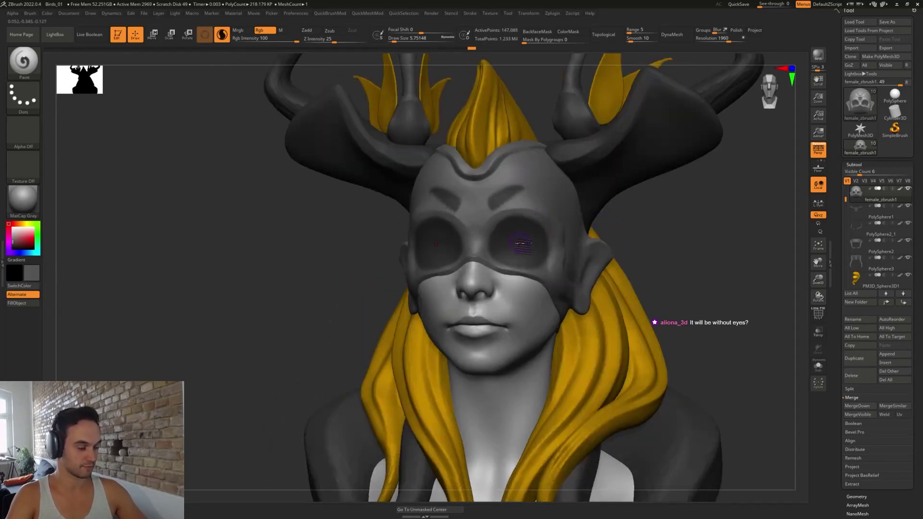
{"action": "left_click_drag", "start_coordinate": [634, 230], "coordinate": [674, 234]}
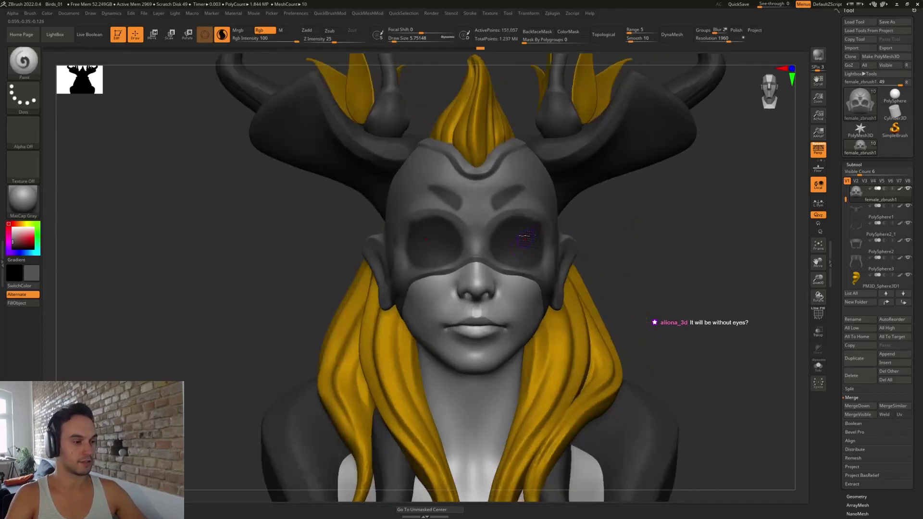
{"action": "mouse_move", "coordinate": [597, 229]}
{"action": "left_mouse_down"}
{"action": "mouse_move", "coordinate": [570, 230]}
{"action": "mouse_move", "coordinate": [596, 229]}
{"action": "left_mouse_up"}
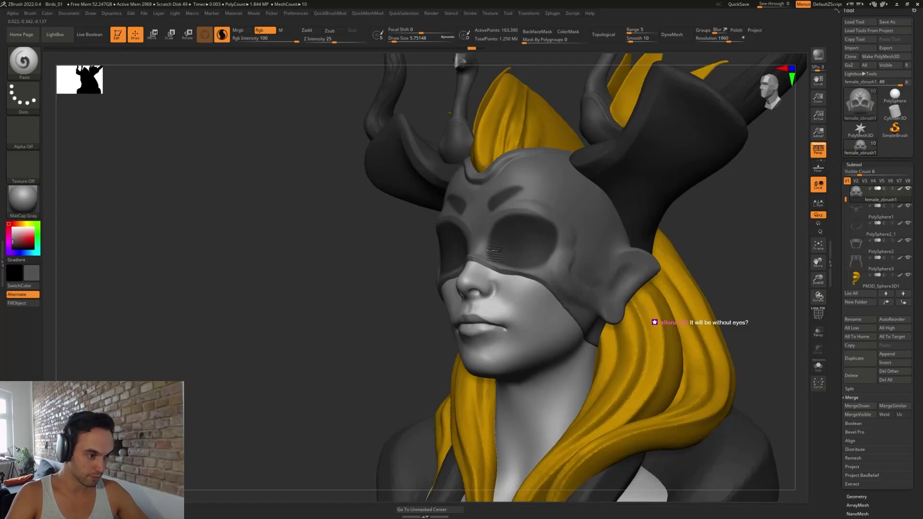
- Sample the mask's grey and trim the edges of the dark eye openings into narrower, slanted shapes
{"action": "key", "text": "c"}
{"action": "mouse_move", "coordinate": [493, 265]}
{"action": "left_mouse_down"}
{"action": "mouse_move", "coordinate": [549, 257]}
{"action": "mouse_move", "coordinate": [561, 219]}
{"action": "left_mouse_up"}
{"action": "left_click_drag", "start_coordinate": [685, 250], "coordinate": [719, 258], "text": "shift"}
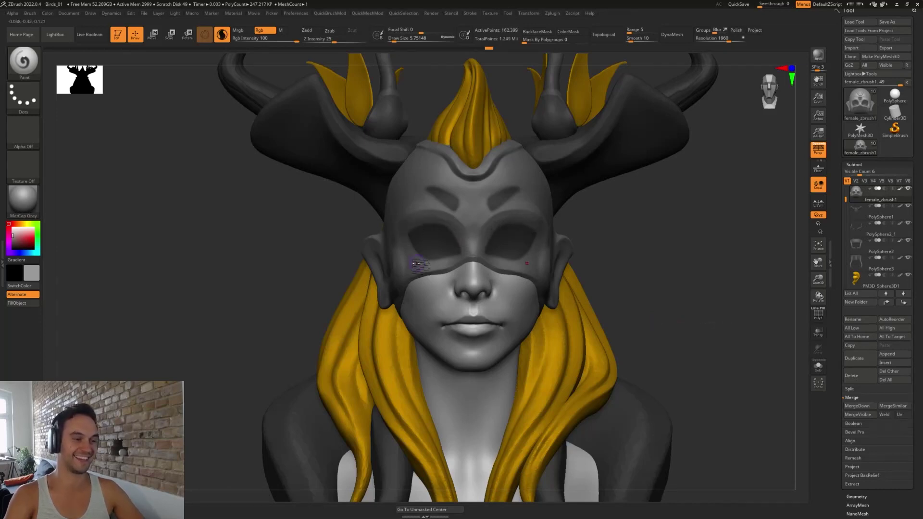
{"action": "left_click_drag", "start_coordinate": [597, 221], "coordinate": [633, 266], "text": "alt"}
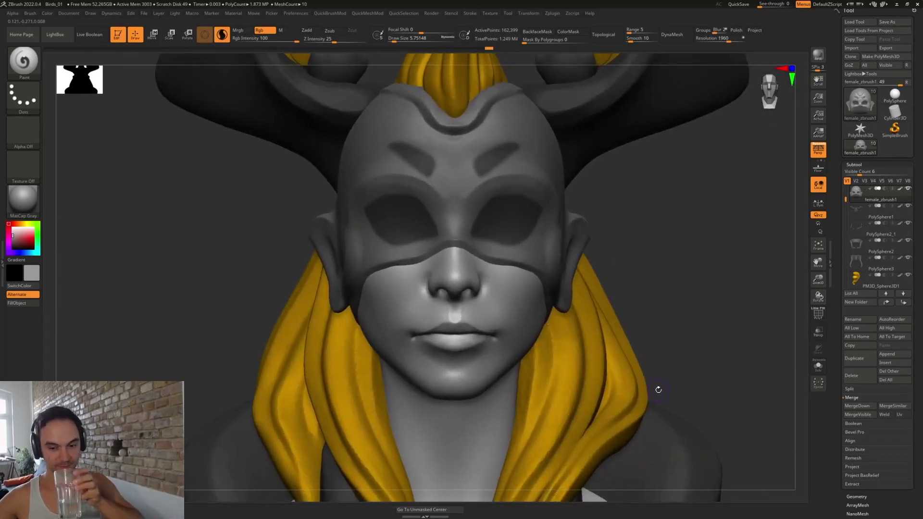
{"action": "left_click_drag", "start_coordinate": [618, 224], "coordinate": [628, 201]}
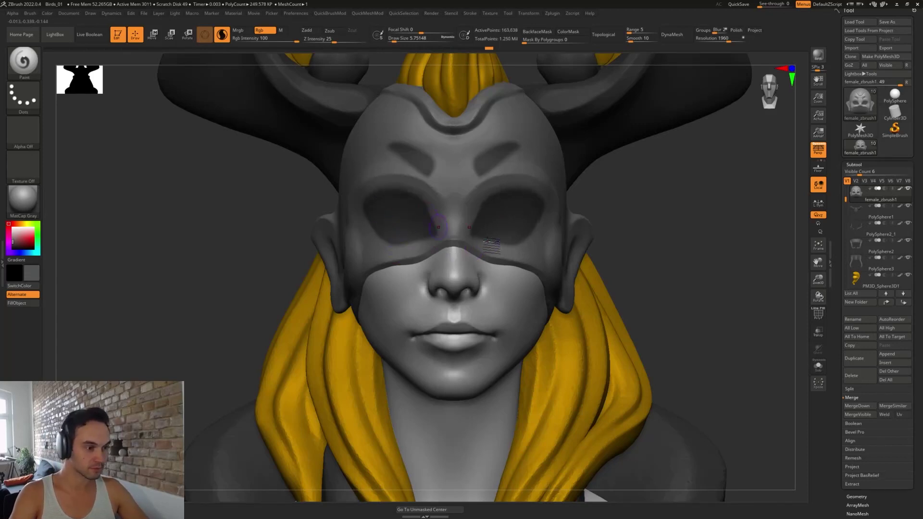
{"action": "left_click_drag", "start_coordinate": [653, 274], "coordinate": [653, 263]}
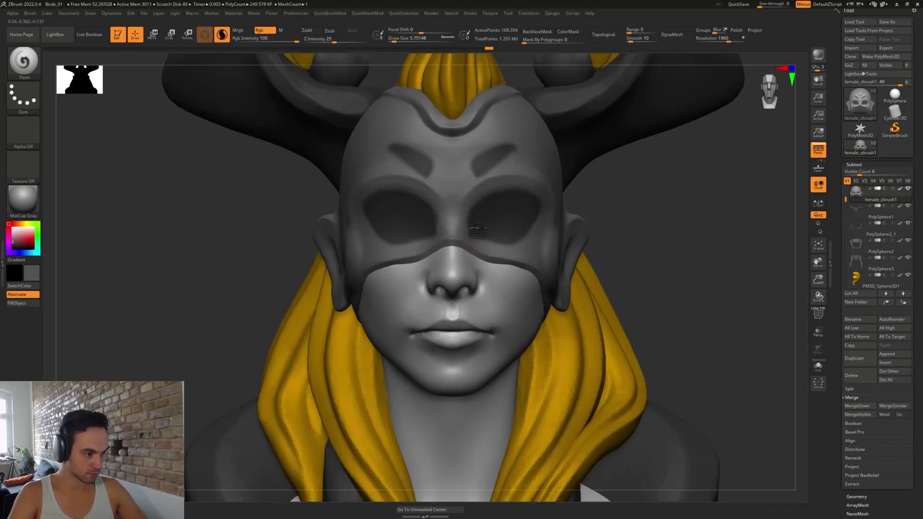
- Try horizontal yellow stripes inside the eye openings at a draw size of about 2.2 and undo them
{"action": "left_click_drag", "start_coordinate": [674, 280], "coordinate": [580, 285], "text": "alt"}
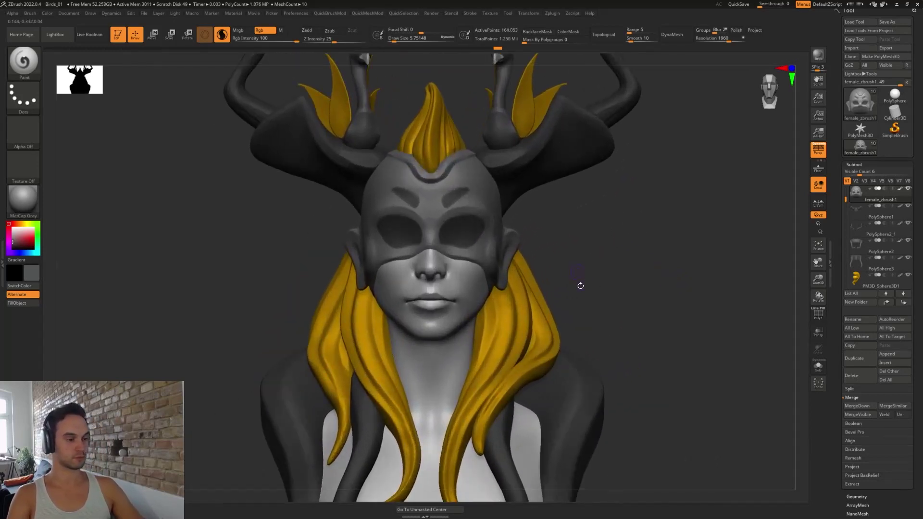
{"action": "key", "text": "c"}
{"action": "mouse_move", "coordinate": [462, 222]}
{"action": "left_mouse_down"}
{"action": "mouse_move", "coordinate": [462, 244]}
{"action": "mouse_move", "coordinate": [458, 233]}
{"action": "left_mouse_up"}
{"action": "key", "text": "ctrl+z"}
{"action": "key", "text": "s"}
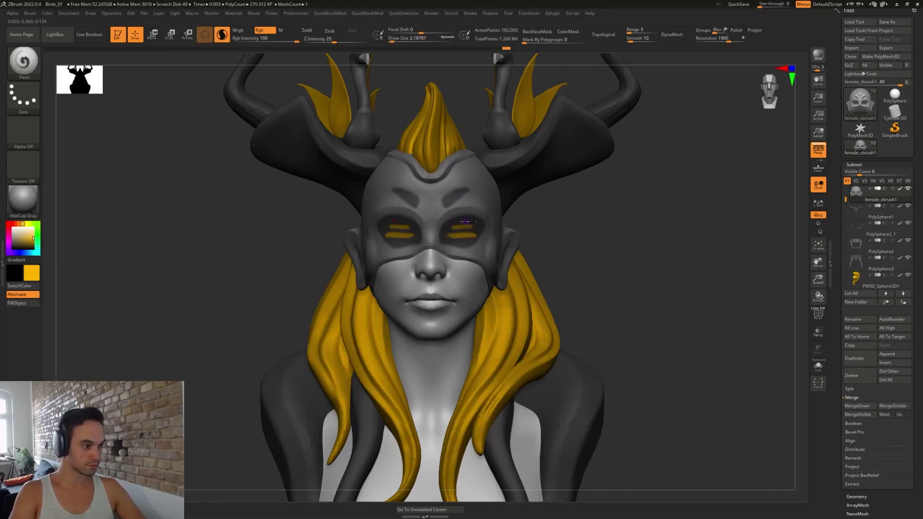
{"action": "key", "text": "ctrl+z"}
{"action": "key", "text": "ctrl+z"}
{"action": "key", "text": "ctrl+z"}
- Try diagonal yellow stripes across the eye openings, check them on the whole bust and undo them
{"action": "left_click_drag", "start_coordinate": [606, 241], "coordinate": [583, 282], "text": "alt"}
{"action": "mouse_move", "coordinate": [458, 223]}
{"action": "left_mouse_down"}
{"action": "mouse_move", "coordinate": [431, 258]}
{"action": "mouse_move", "coordinate": [449, 256]}
{"action": "left_mouse_up"}
{"action": "left_click_drag", "start_coordinate": [502, 226], "coordinate": [472, 257]}
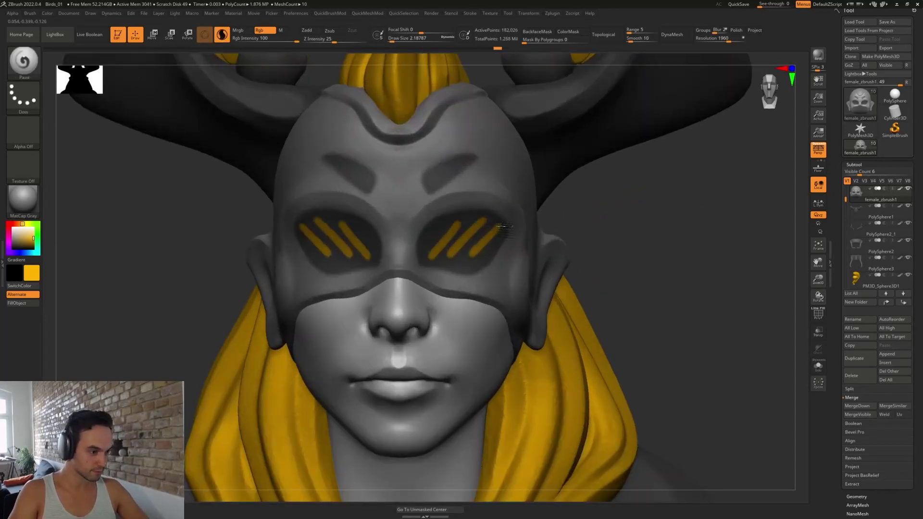
{"action": "key", "text": "space"}
{"action": "left_click_drag", "start_coordinate": [625, 272], "coordinate": [607, 192], "text": "alt"}
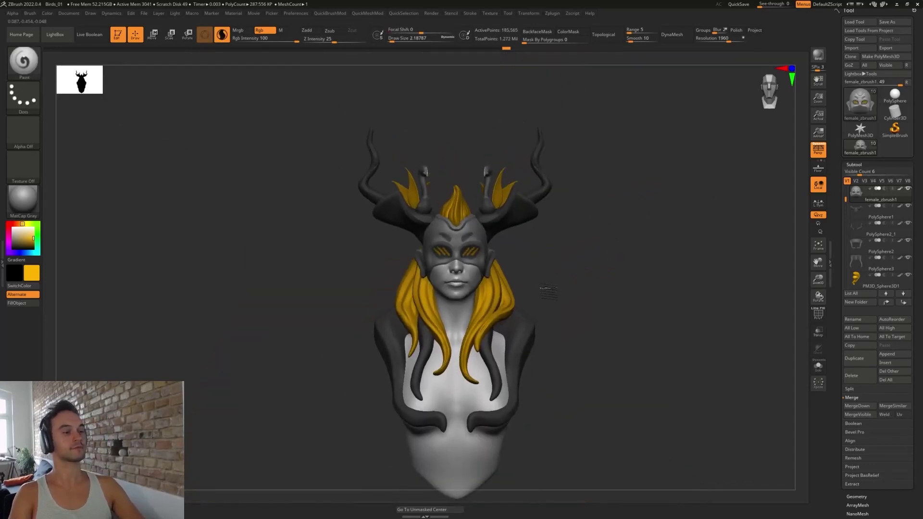
{"action": "mouse_move", "coordinate": [548, 290]}
{"action": "left_mouse_down", "text": "alt"}
{"action": "mouse_move", "coordinate": [619, 384]}
{"action": "mouse_move", "coordinate": [598, 414]}
{"action": "left_mouse_up", "text": "alt"}
{"action": "key", "text": "ctrl+z"}
{"action": "key", "text": "ctrl+z"}
{"action": "key", "text": "ctrl+z"}
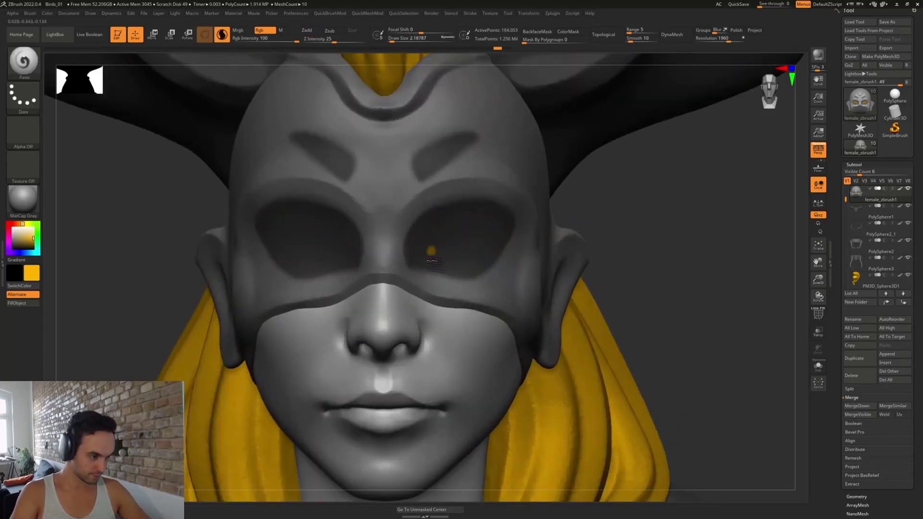
- Paint vertical yellow bars and small dots inside the eye openings
{"action": "left_click_drag", "start_coordinate": [431, 249], "coordinate": [433, 267]}
{"action": "left_click_drag", "start_coordinate": [458, 213], "coordinate": [456, 271]}
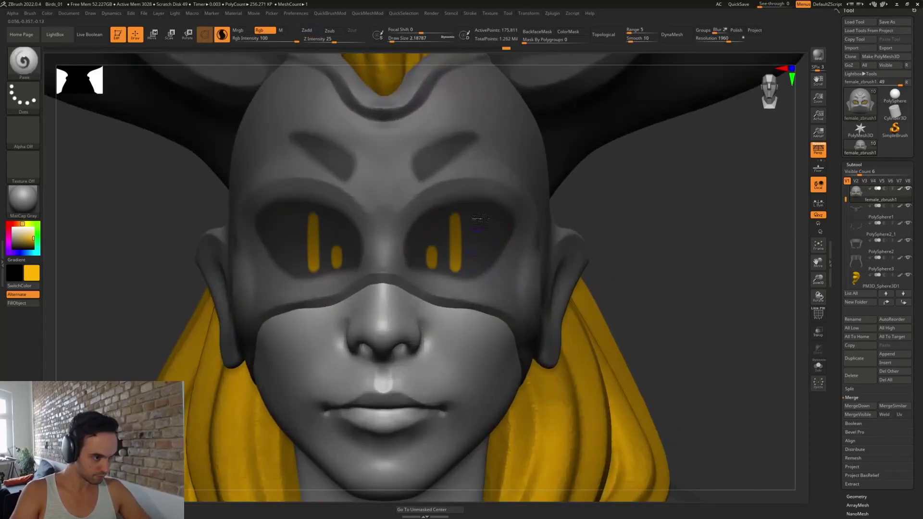
{"action": "left_click_drag", "start_coordinate": [479, 214], "coordinate": [479, 224]}
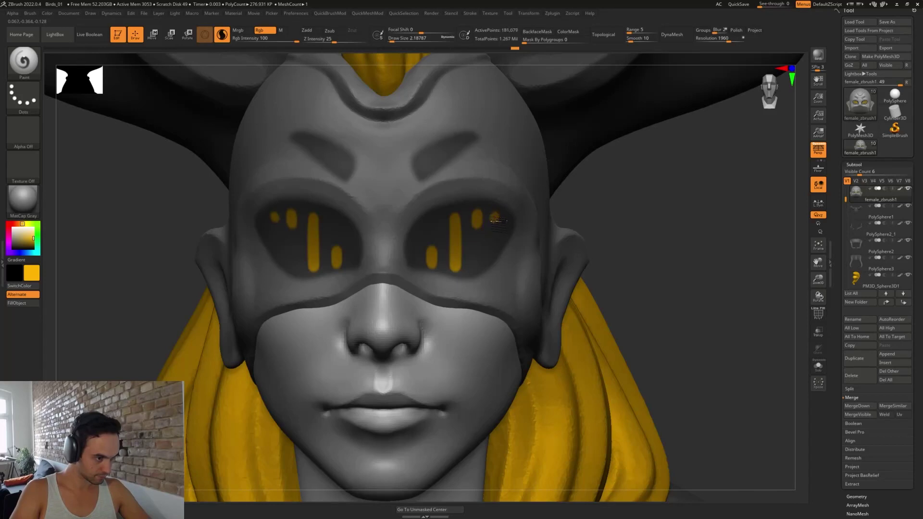
- Reduce the draw size to about 1.13 and add thin curved yellow lines around the bars in the eye openings
{"action": "key", "text": "s"}
{"action": "left_click_drag", "start_coordinate": [481, 247], "coordinate": [479, 247]}
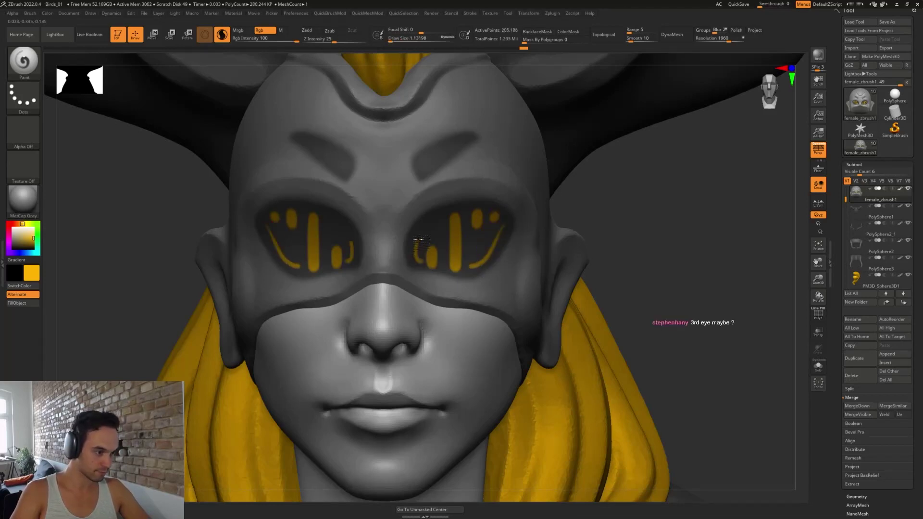
{"action": "left_click_drag", "start_coordinate": [606, 270], "coordinate": [584, 202], "text": "alt"}
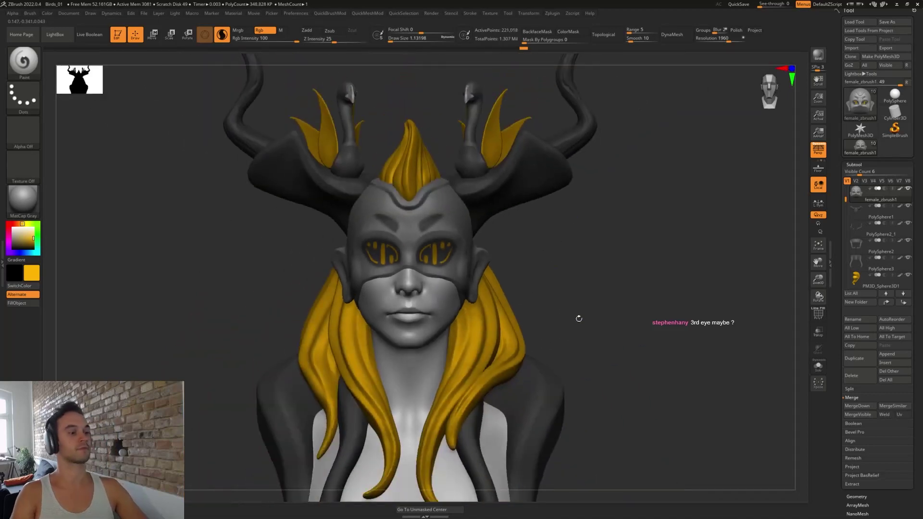
{"action": "mouse_move", "coordinate": [578, 320]}
{"action": "left_mouse_down", "text": "alt"}
{"action": "mouse_move", "coordinate": [500, 229]}
{"action": "mouse_move", "coordinate": [524, 322]}
{"action": "left_mouse_up", "text": "alt"}
{"action": "left_click_drag", "start_coordinate": [596, 245], "coordinate": [614, 319], "text": "alt"}
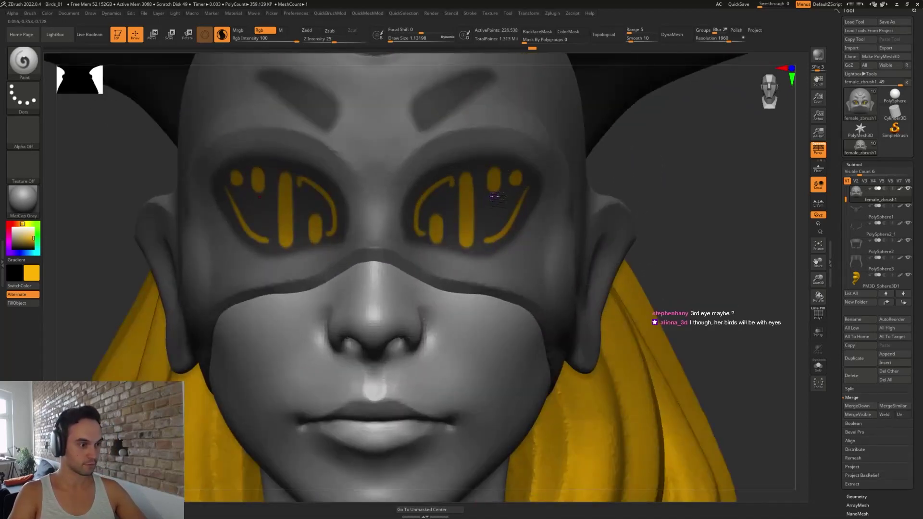
{"action": "mouse_move", "coordinate": [672, 244]}
{"action": "left_mouse_down", "text": "alt"}
{"action": "mouse_move", "coordinate": [601, 163]}
{"action": "mouse_move", "coordinate": [603, 140]}
{"action": "left_mouse_up", "text": "alt"}
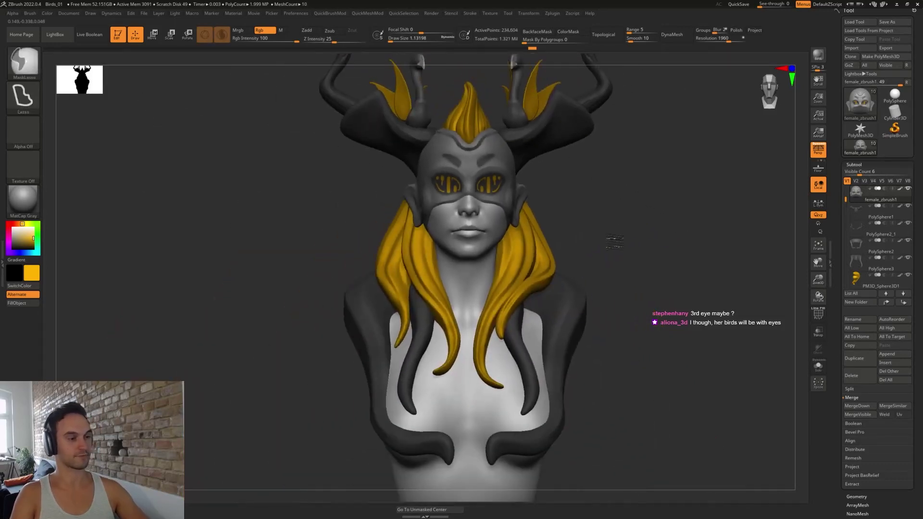
- Undo the yellow bars, dots and curved lines painted in the eye openings
{"action": "key", "text": "ctrl+z"}
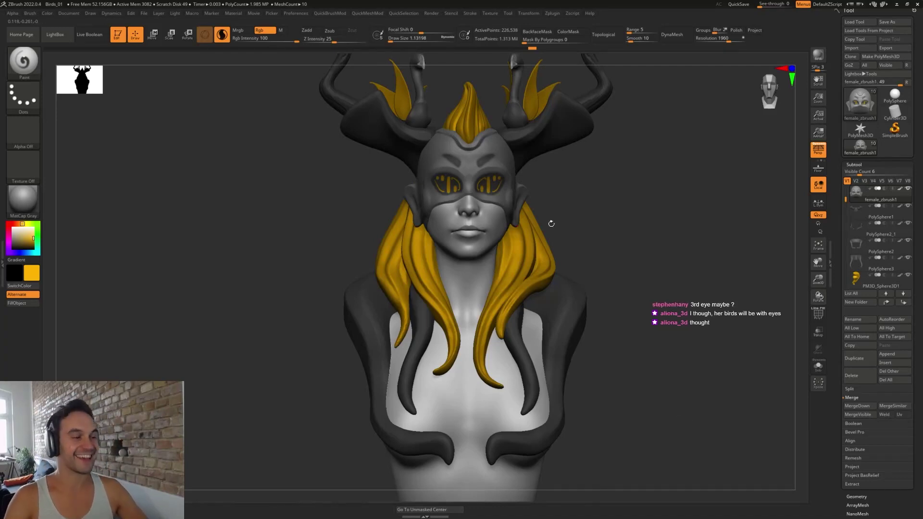
{"action": "left_click_drag", "start_coordinate": [577, 219], "coordinate": [578, 266]}
{"action": "key", "text": "ctrl"}
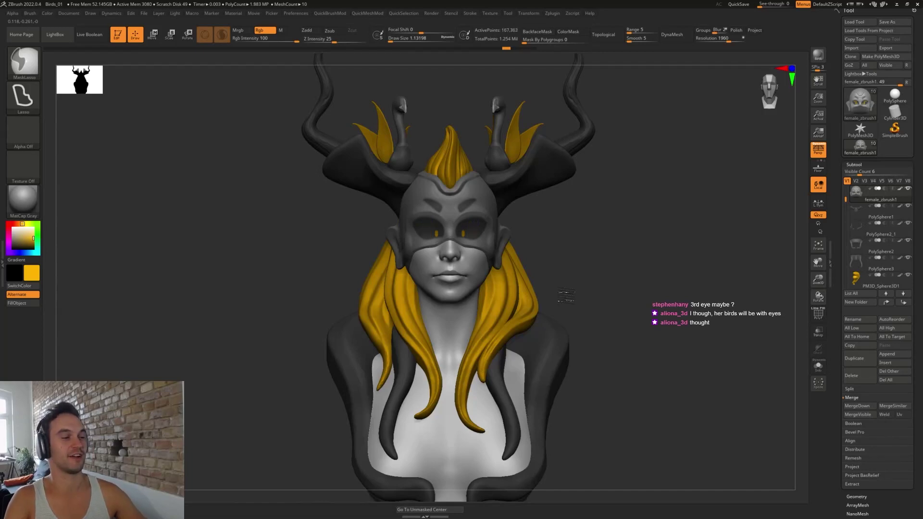
{"action": "key", "text": "ctrl+z"}
- Paint over the dark eye openings with the mask's grey at a draw size of about 8.4
{"action": "mouse_move", "coordinate": [571, 230]}
{"action": "left_mouse_down", "text": "alt"}
{"action": "mouse_move", "coordinate": [595, 265]}
{"action": "mouse_move", "coordinate": [575, 279]}
{"action": "left_mouse_up", "text": "alt"}
{"action": "key", "text": "s"}
{"action": "left_click_drag", "start_coordinate": [480, 230], "coordinate": [485, 230]}
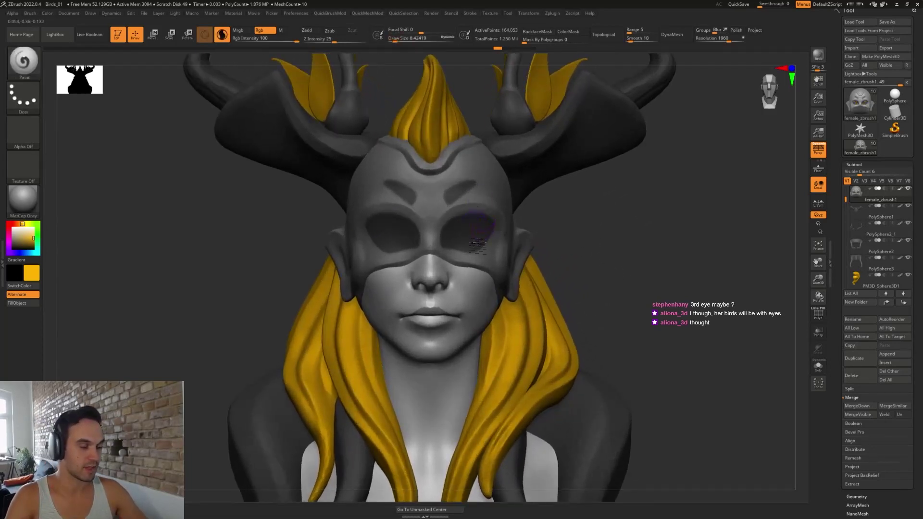
{"action": "left_click_drag", "start_coordinate": [597, 249], "coordinate": [606, 215], "text": "alt"}
{"action": "left_click_drag", "start_coordinate": [580, 247], "coordinate": [510, 233], "text": "alt"}
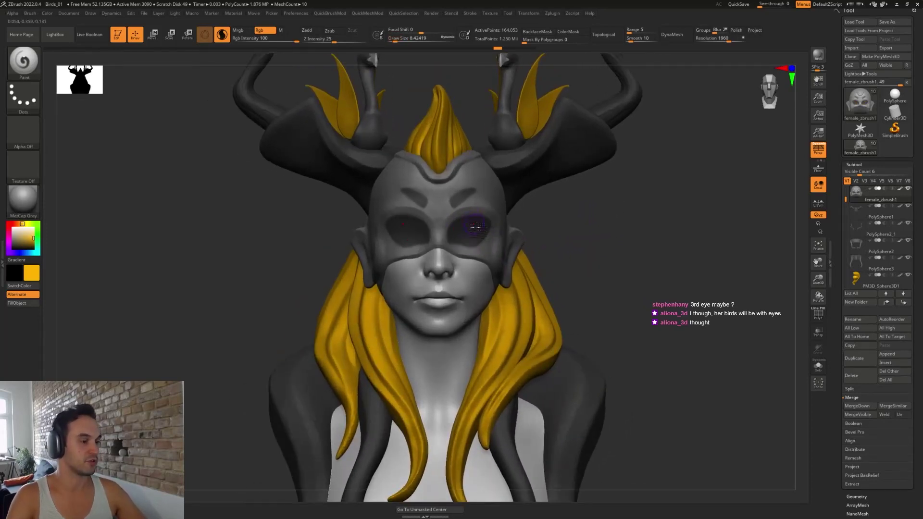
{"action": "key", "text": "c"}
{"action": "mouse_move", "coordinate": [483, 214]}
{"action": "left_mouse_down"}
{"action": "mouse_move", "coordinate": [455, 222]}
{"action": "mouse_move", "coordinate": [463, 244]}
{"action": "mouse_move", "coordinate": [494, 226]}
{"action": "left_mouse_up"}
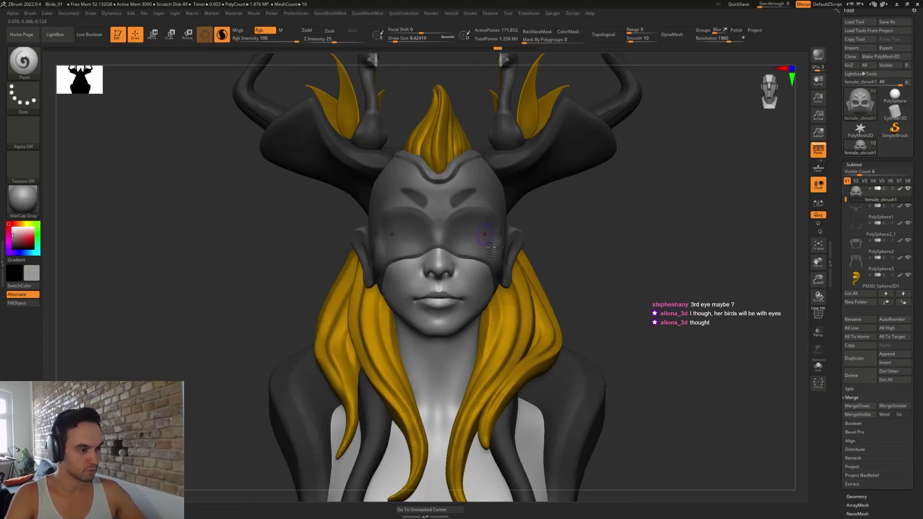
- Select the yellow wings of the mirrored birds on the headdress with the Move gizmo and duplicate their subtool
{"action": "left_click_drag", "start_coordinate": [587, 243], "coordinate": [573, 283], "text": "alt"}
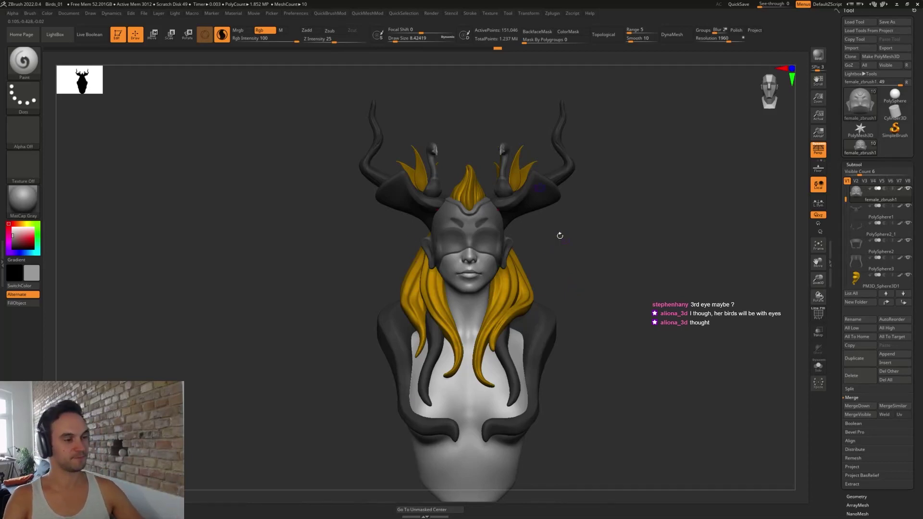
{"action": "mouse_move", "coordinate": [560, 236]}
{"action": "left_mouse_down"}
{"action": "mouse_move", "coordinate": [596, 288]}
{"action": "mouse_move", "coordinate": [610, 254]}
{"action": "mouse_move", "coordinate": [591, 251]}
{"action": "mouse_move", "coordinate": [606, 280]}
{"action": "mouse_move", "coordinate": [602, 305]}
{"action": "left_mouse_up"}
{"action": "key", "text": "w"}
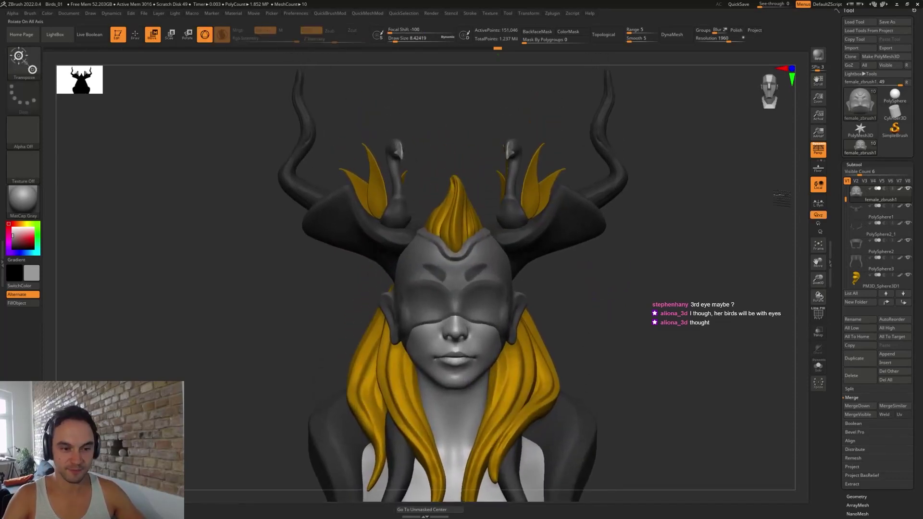
{"action": "left_click", "coordinate": [524, 192]}
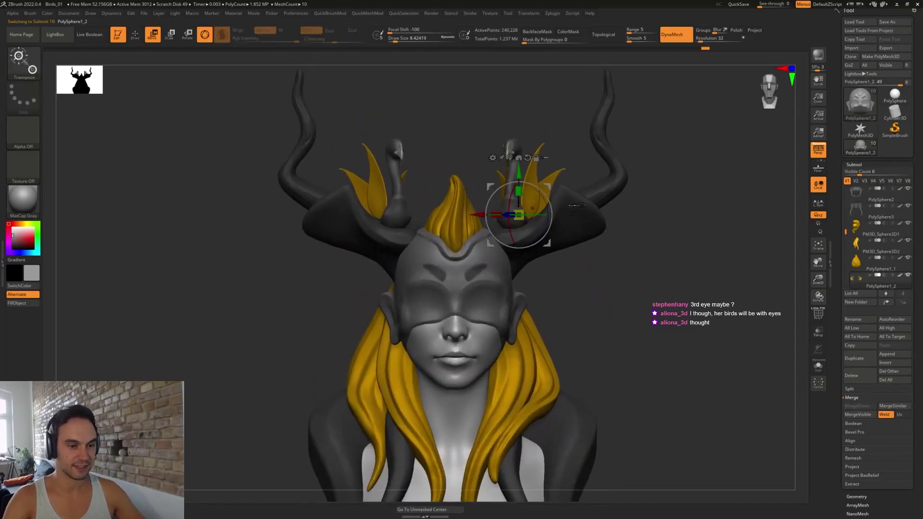
{"action": "left_click", "coordinate": [860, 358]}
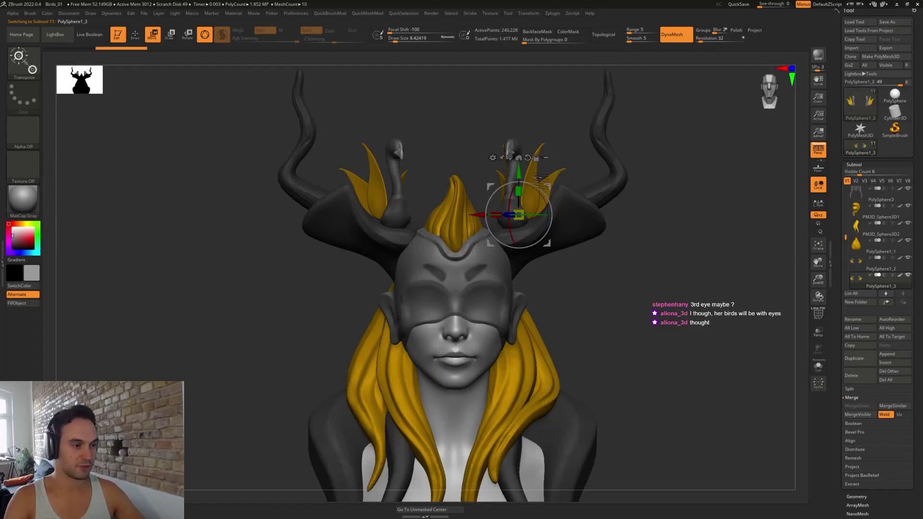
- Move the duplicated pair of birds outward and down from the headdress onto the bust's shoulders
{"action": "left_click_drag", "start_coordinate": [520, 215], "coordinate": [504, 230]}
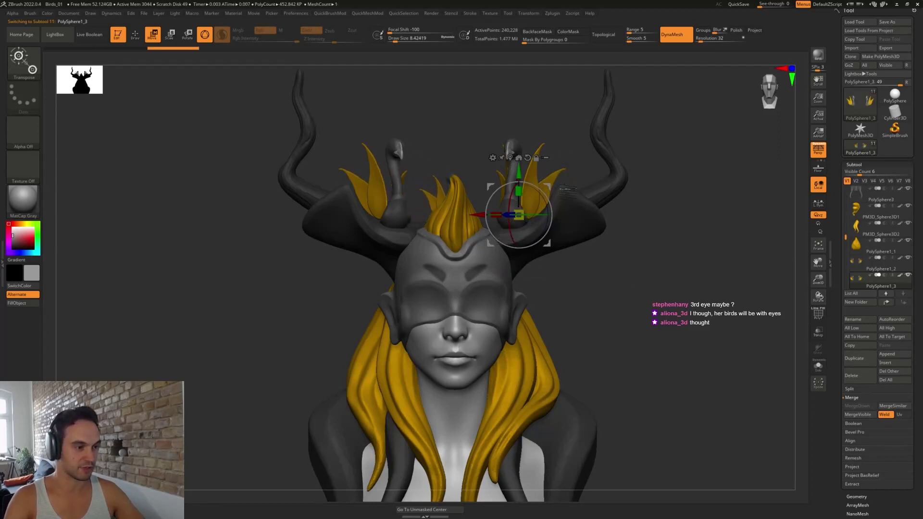
{"action": "left_click_drag", "start_coordinate": [544, 188], "coordinate": [631, 153]}
{"action": "right_click_drag", "start_coordinate": [669, 215], "coordinate": [614, 299], "text": "ctrl"}
{"action": "left_click_drag", "start_coordinate": [581, 168], "coordinate": [568, 325]}
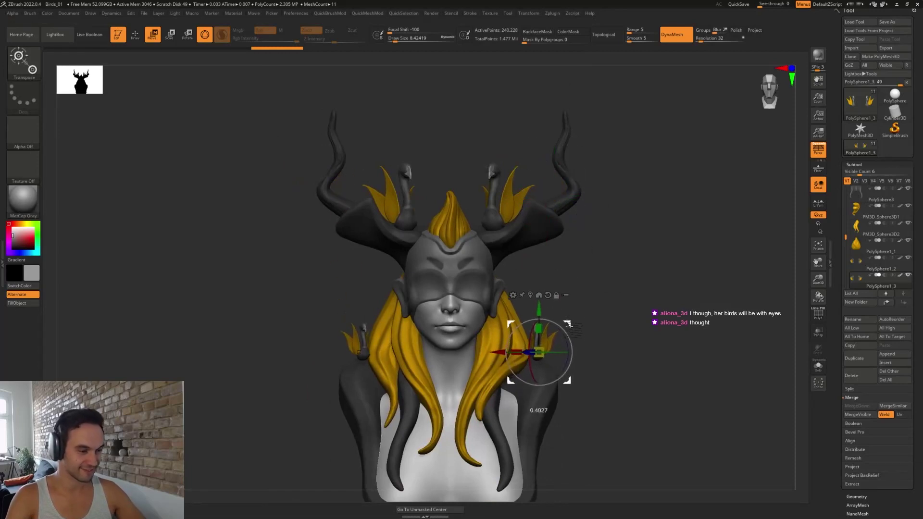
- Try adjusting the size and position of the small bird pair so it sits on the shoulders
{"action": "right_click_drag", "start_coordinate": [572, 327], "coordinate": [617, 333]}
{"action": "left_click_drag", "start_coordinate": [571, 302], "coordinate": [577, 309]}
{"action": "right_click_drag", "start_coordinate": [620, 339], "coordinate": [584, 337]}
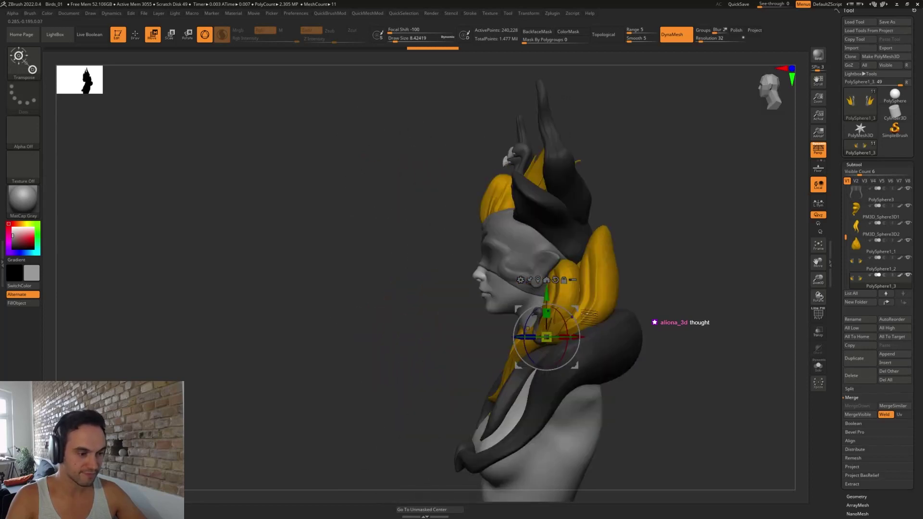
{"action": "left_click_drag", "start_coordinate": [575, 309], "coordinate": [607, 310]}
{"action": "mouse_move", "coordinate": [607, 312]}
{"action": "right_mouse_down", "text": "shift"}
{"action": "mouse_move", "coordinate": [639, 334]}
{"action": "mouse_move", "coordinate": [639, 313]}
{"action": "mouse_move", "coordinate": [601, 318]}
{"action": "right_mouse_up", "text": "shift"}
{"action": "key", "text": "q"}
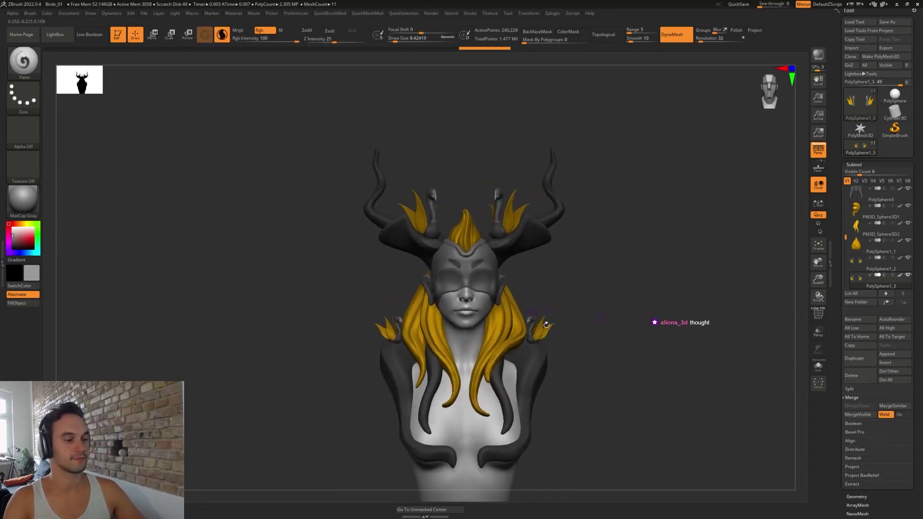
{"action": "right_click_drag", "start_coordinate": [582, 367], "coordinate": [596, 369], "text": "ctrl"}
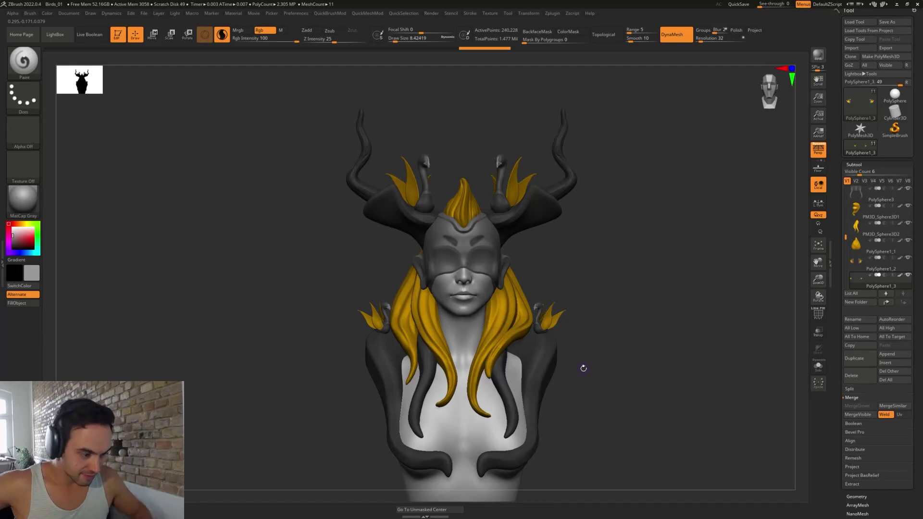
- Try moving one small bird from its shoulder up to the horn and turning it
{"action": "key", "text": "w"}
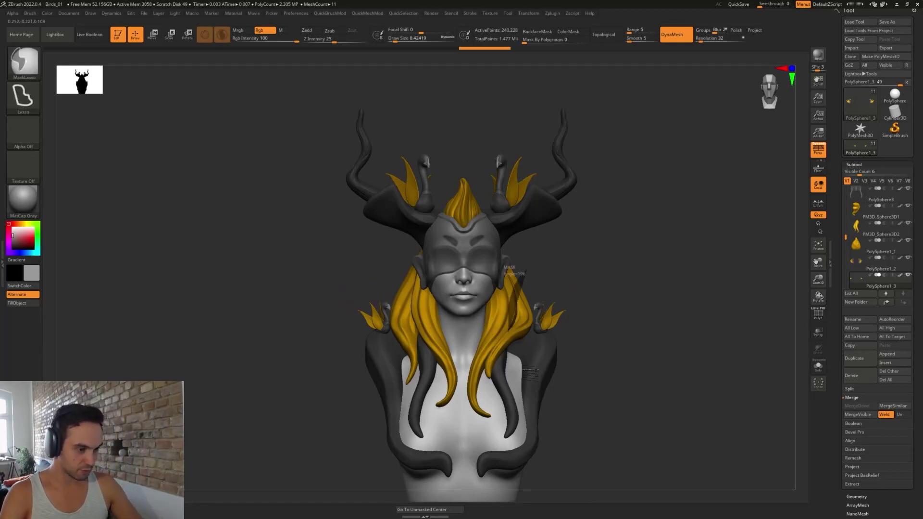
{"action": "left_click_drag", "start_coordinate": [573, 299], "coordinate": [404, 147], "text": "alt"}
{"action": "right_click_drag", "start_coordinate": [404, 147], "coordinate": [270, 156]}
{"action": "left_click_drag", "start_coordinate": [403, 148], "coordinate": [381, 139]}
{"action": "right_click_drag", "start_coordinate": [381, 138], "coordinate": [485, 140], "text": "shift"}
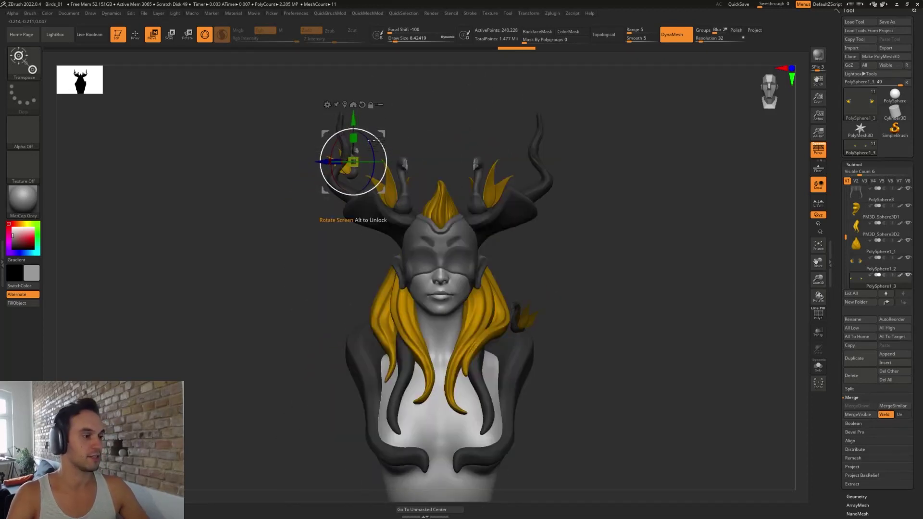
{"action": "mouse_move", "coordinate": [381, 138]}
{"action": "left_mouse_down"}
{"action": "mouse_move", "coordinate": [373, 110]}
{"action": "mouse_move", "coordinate": [381, 144]}
{"action": "left_mouse_up"}
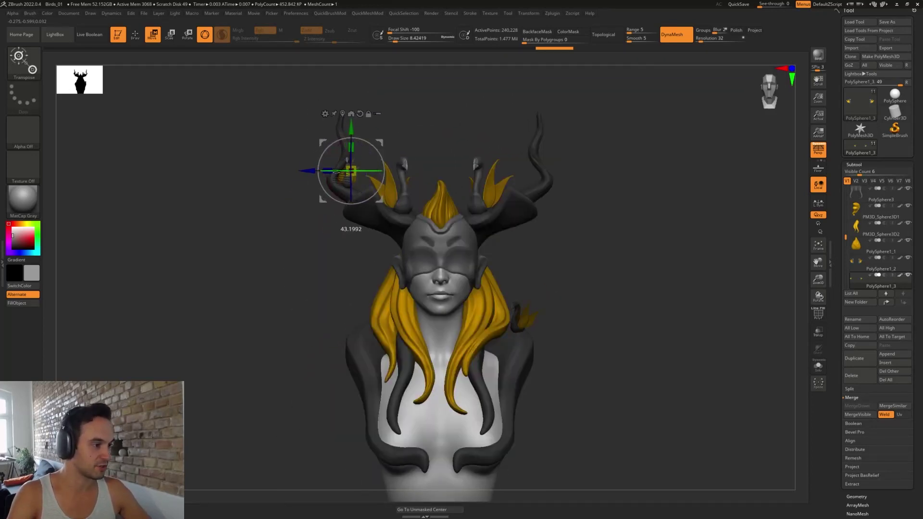
{"action": "left_click_drag", "start_coordinate": [310, 172], "coordinate": [377, 170]}
- Try seating the small bird on the lower curve of the horn, beside the larger bird
{"action": "right_click_drag", "start_coordinate": [421, 130], "coordinate": [452, 216], "text": "ctrl"}
{"action": "left_click_drag", "start_coordinate": [386, 146], "coordinate": [387, 150]}
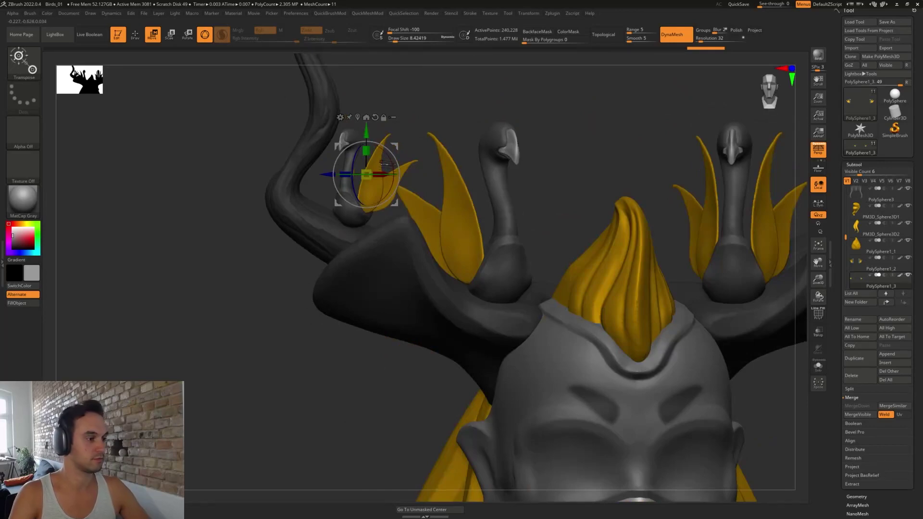
{"action": "right_click_drag", "start_coordinate": [320, 272], "coordinate": [392, 159]}
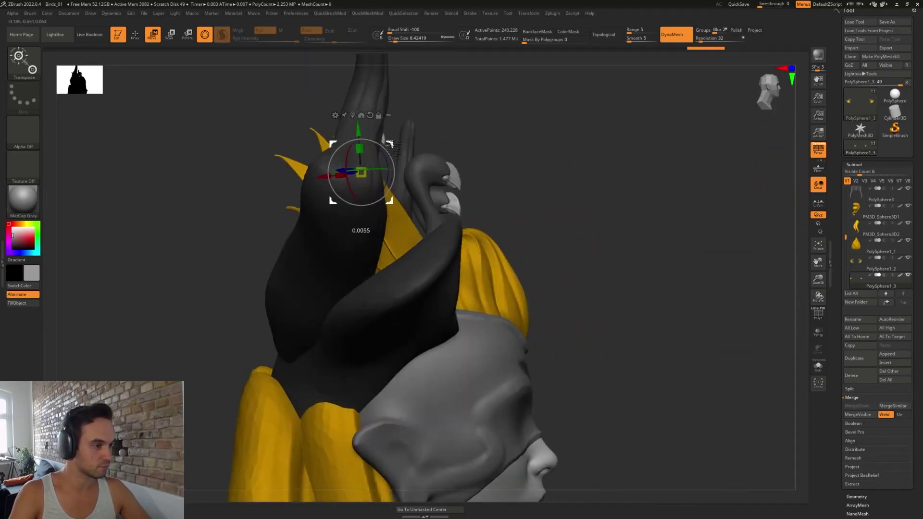
{"action": "left_click_drag", "start_coordinate": [388, 144], "coordinate": [387, 145]}
{"action": "right_click_drag", "start_coordinate": [505, 138], "coordinate": [470, 142]}
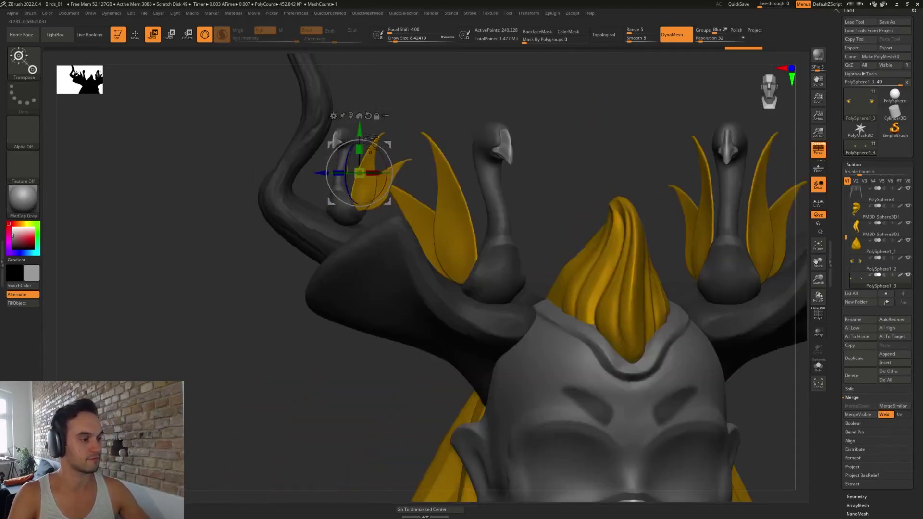
{"action": "left_click_drag", "start_coordinate": [387, 143], "coordinate": [387, 152]}
{"action": "key", "text": "q"}
- Delete the subtool that holds the small bird copies, PolySphere1_3
{"action": "right_click_drag", "start_coordinate": [544, 200], "coordinate": [396, 163], "text": "ctrl"}
{"action": "mouse_move", "coordinate": [538, 294]}
{"action": "right_mouse_down"}
{"action": "mouse_move", "coordinate": [565, 311]}
{"action": "mouse_move", "coordinate": [561, 303]}
{"action": "mouse_move", "coordinate": [558, 344]}
{"action": "mouse_move", "coordinate": [581, 302]}
{"action": "mouse_move", "coordinate": [568, 301]}
{"action": "right_mouse_up"}
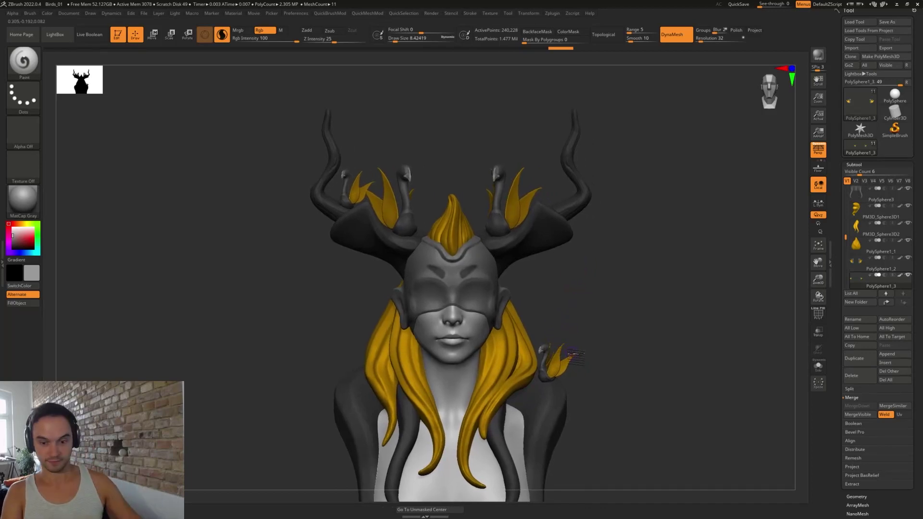
{"action": "mouse_move", "coordinate": [593, 331]}
{"action": "right_mouse_down", "text": "ctrl"}
{"action": "mouse_move", "coordinate": [634, 381]}
{"action": "mouse_move", "coordinate": [607, 328]}
{"action": "mouse_move", "coordinate": [599, 348]}
{"action": "mouse_move", "coordinate": [600, 333]}
{"action": "mouse_move", "coordinate": [611, 351]}
{"action": "right_mouse_up", "text": "ctrl"}
{"action": "mouse_move", "coordinate": [611, 350]}
{"action": "right_mouse_down"}
{"action": "mouse_move", "coordinate": [596, 346]}
{"action": "mouse_move", "coordinate": [611, 374]}
{"action": "mouse_move", "coordinate": [604, 268]}
{"action": "right_mouse_up"}
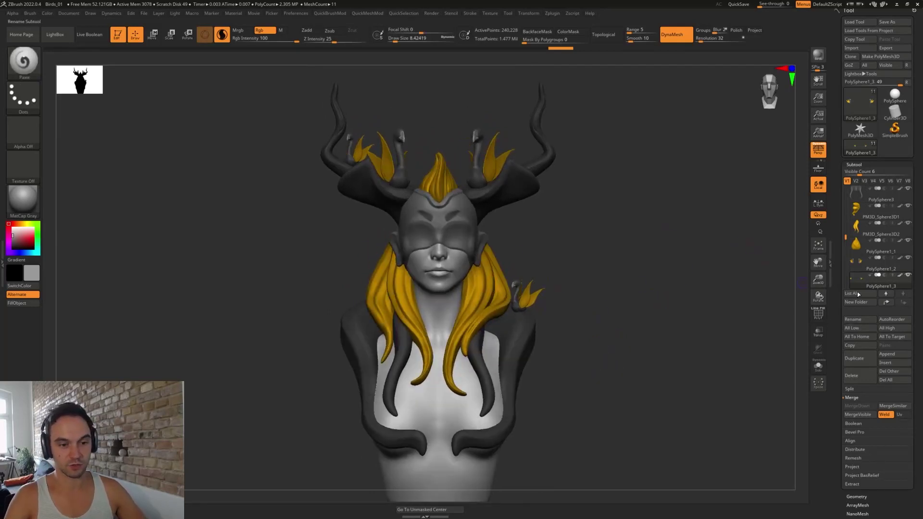
{"action": "left_click", "coordinate": [849, 377]}
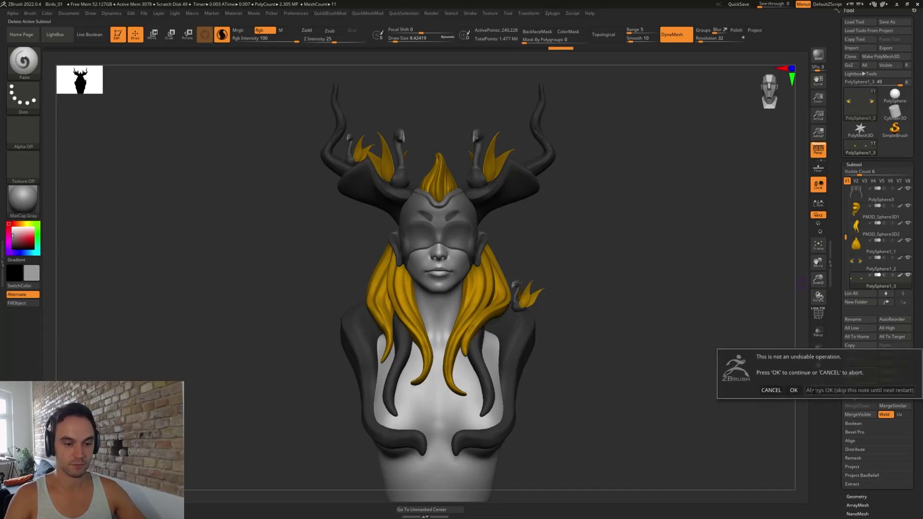
{"action": "left_click", "coordinate": [798, 391]}
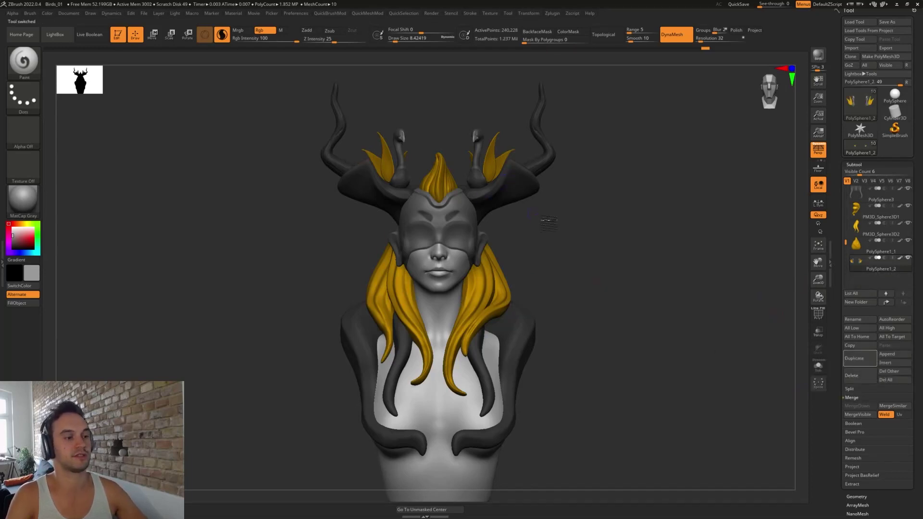
- Split the remaining birds into polygroups with Auto Groups and isolate a single yellow feather beside the horn
{"action": "right_click_drag", "start_coordinate": [530, 239], "coordinate": [578, 226]}
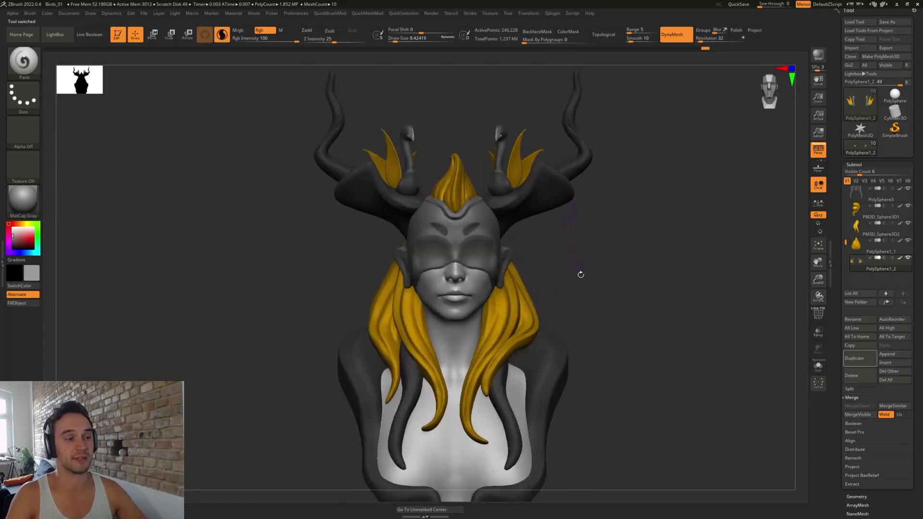
{"action": "right_click_drag", "start_coordinate": [578, 273], "coordinate": [569, 251]}
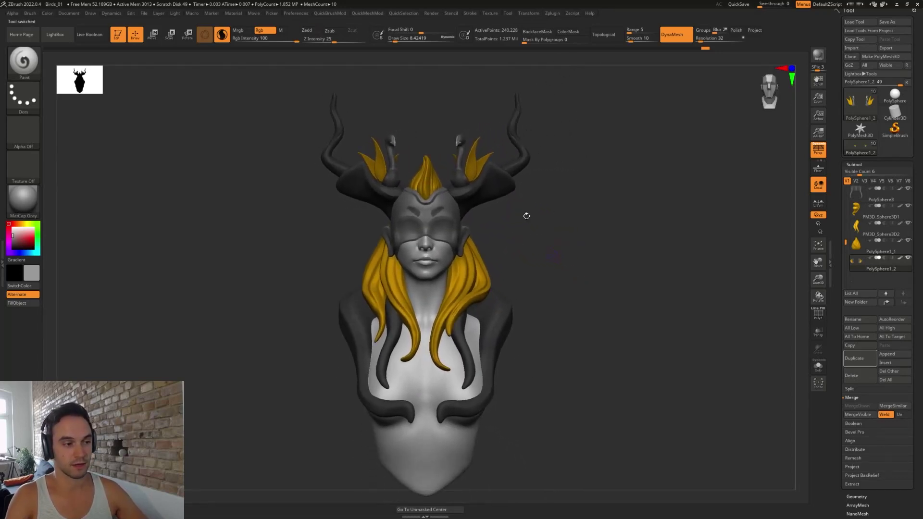
{"action": "key", "text": "ctrl+shift"}
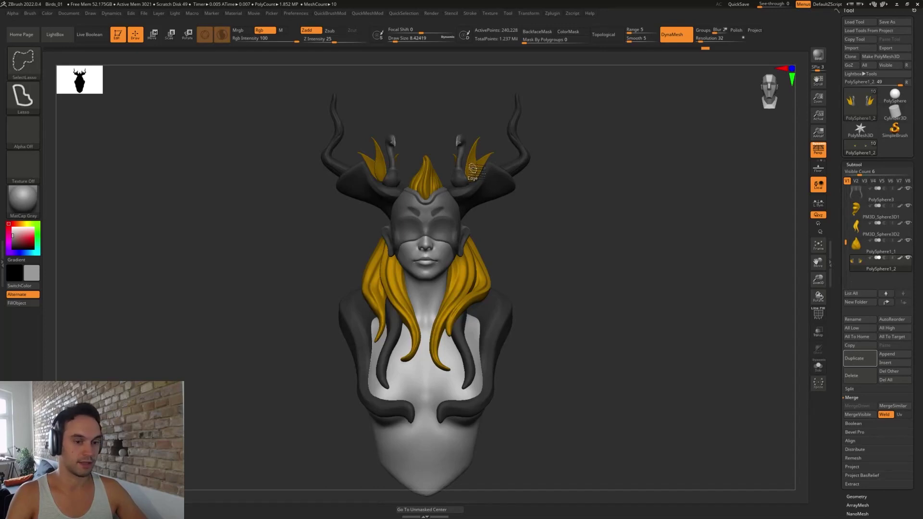
{"action": "key", "text": "2"}
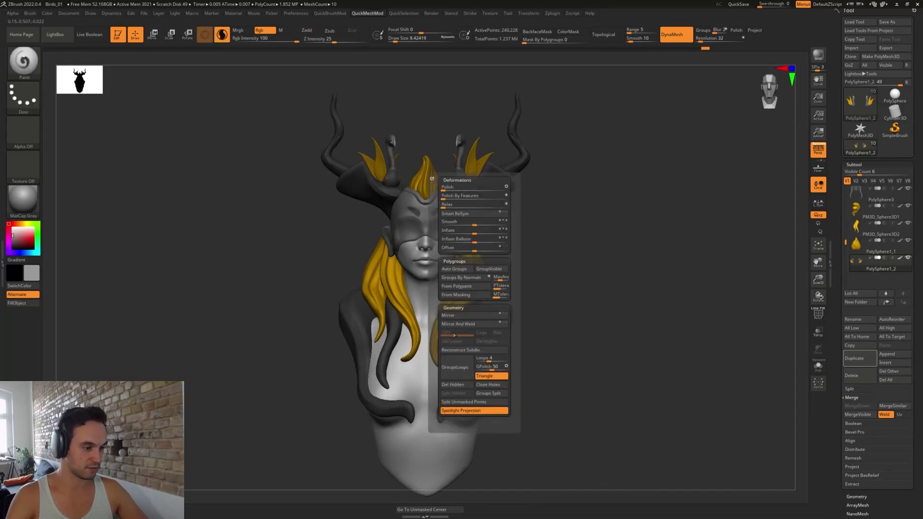
{"action": "left_click", "coordinate": [459, 269]}
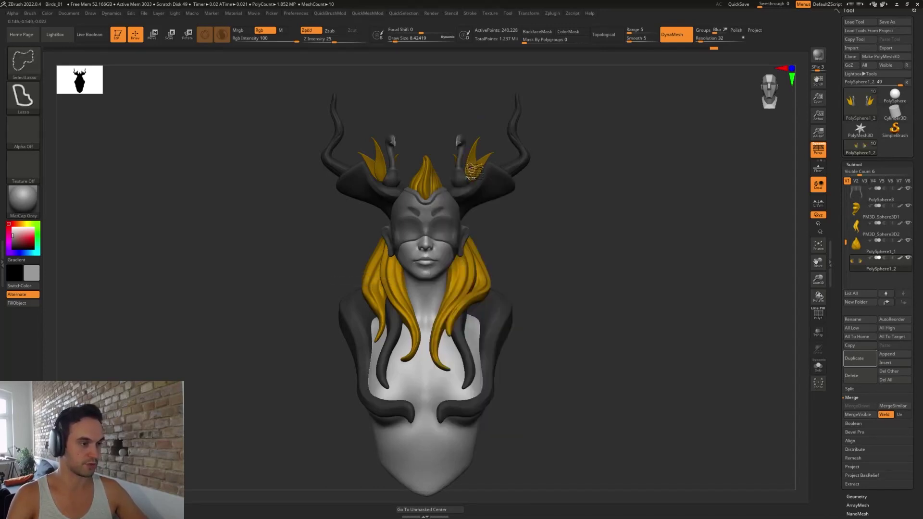
{"action": "left_click", "coordinate": [470, 173], "text": "ctrl+shift"}
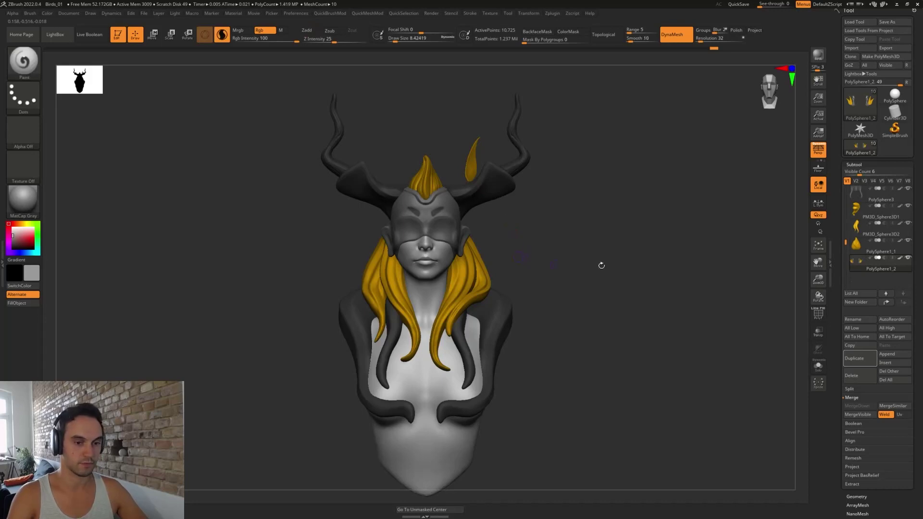
- Duplicate the isolated feather's subtool and unhide all parts of the birds in the original subtool
{"action": "left_click", "coordinate": [852, 359]}
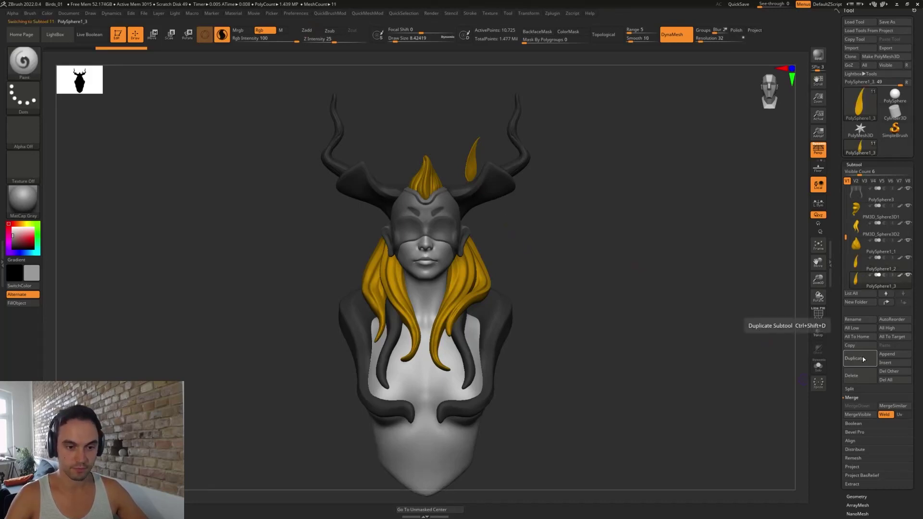
{"action": "left_click", "coordinate": [879, 265]}
{"action": "left_click_drag", "start_coordinate": [634, 257], "coordinate": [611, 265], "text": "ctrl"}
{"action": "left_click", "coordinate": [606, 261], "text": "ctrl"}
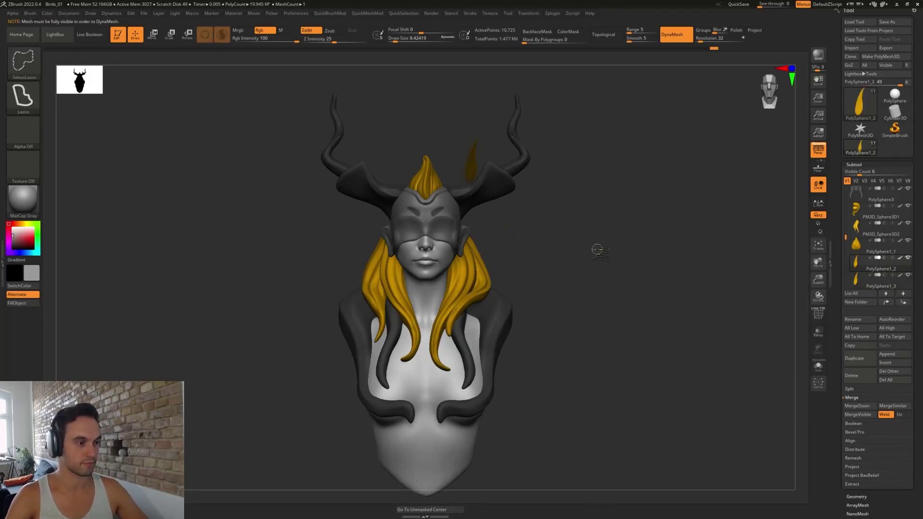
{"action": "left_click", "coordinate": [598, 258], "text": "ctrl+shift"}
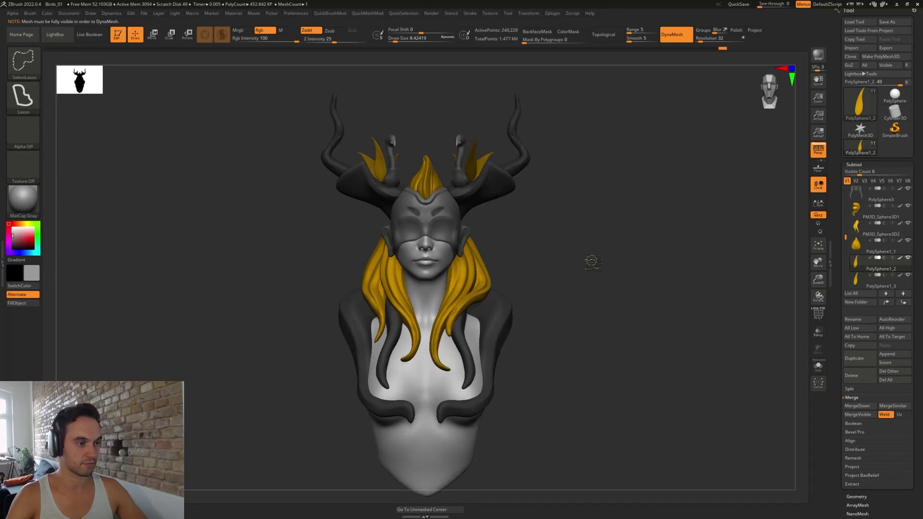
{"action": "left_click_drag", "start_coordinate": [592, 263], "coordinate": [598, 300], "text": "ctrl"}
- Delete the hidden geometry from the duplicated subtool so only the single feather is kept
{"action": "left_click", "coordinate": [880, 283]}
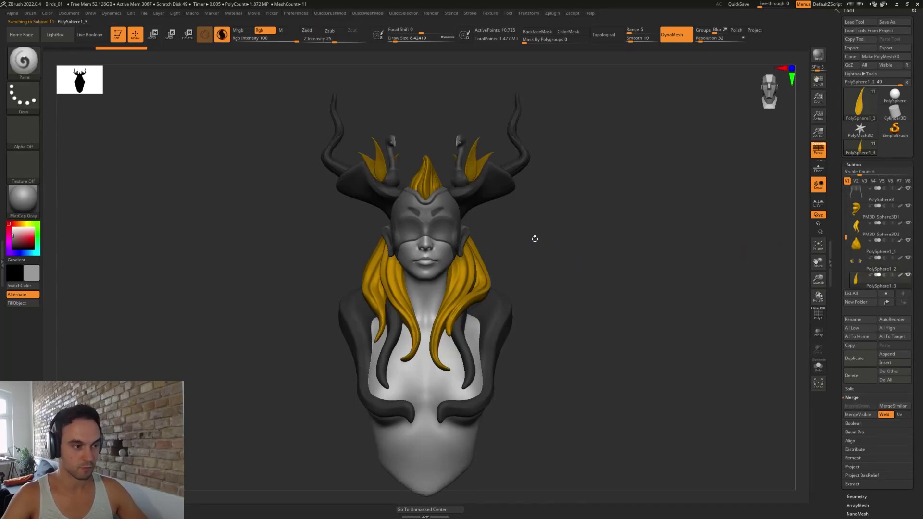
{"action": "key", "text": "2"}
{"action": "left_click", "coordinate": [537, 476]}
- Move the single feather off the bird and place it beside the head at ear height, tilted outward
{"action": "key", "text": "w"}
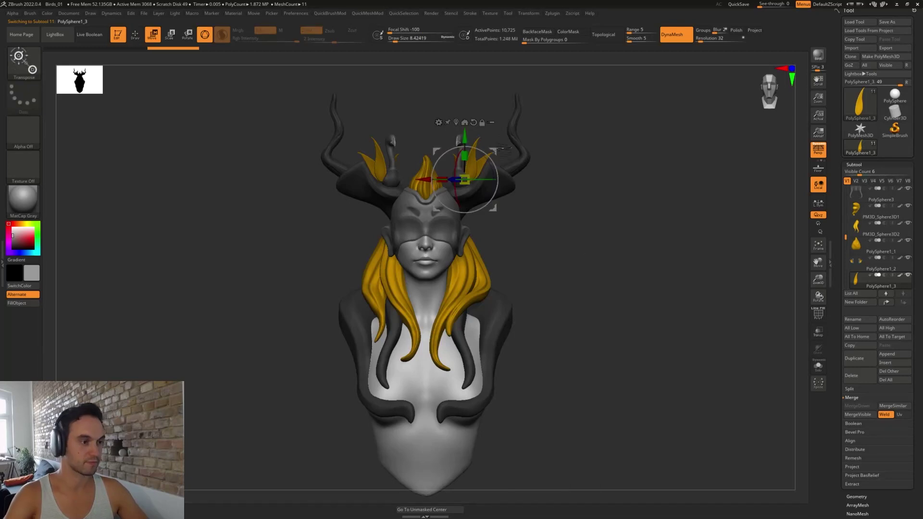
{"action": "left_click_drag", "start_coordinate": [533, 255], "coordinate": [532, 308]}
{"action": "right_click_drag", "start_coordinate": [577, 308], "coordinate": [553, 369]}
{"action": "left_click_drag", "start_coordinate": [528, 276], "coordinate": [535, 278], "text": "alt"}
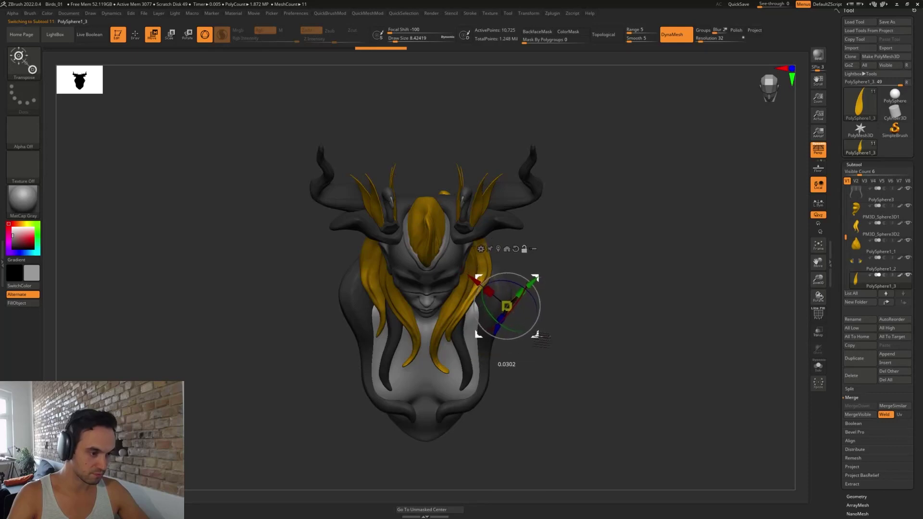
{"action": "right_click_drag", "start_coordinate": [535, 315], "coordinate": [533, 277]}
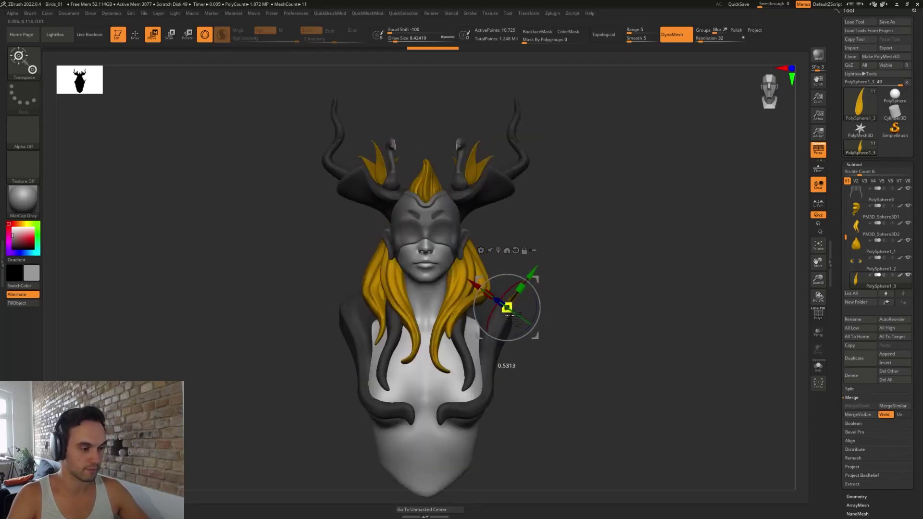
{"action": "left_click_drag", "start_coordinate": [507, 308], "coordinate": [463, 221]}
{"action": "mouse_move", "coordinate": [540, 268]}
{"action": "right_mouse_down"}
{"action": "mouse_move", "coordinate": [503, 273]}
{"action": "mouse_move", "coordinate": [540, 278]}
{"action": "right_mouse_up"}
{"action": "key", "text": "Tab"}
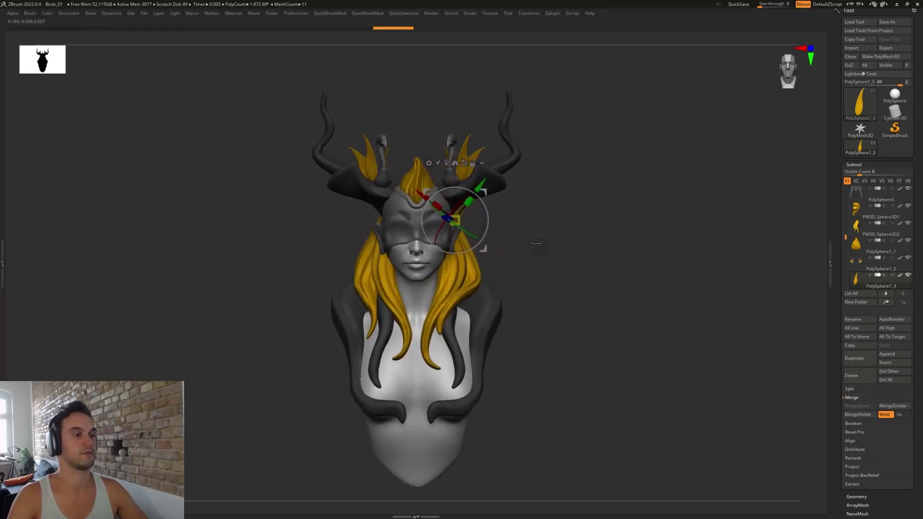
{"action": "key", "text": "Tab"}
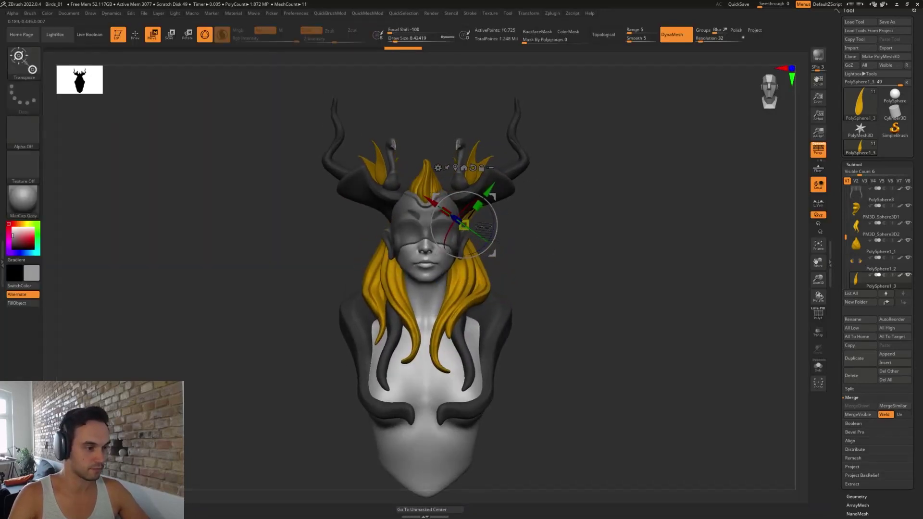
{"action": "left_click_drag", "start_coordinate": [463, 224], "coordinate": [500, 198], "text": "alt"}
{"action": "mouse_move", "coordinate": [591, 230]}
{"action": "right_mouse_down"}
{"action": "mouse_move", "coordinate": [534, 236]}
{"action": "mouse_move", "coordinate": [571, 255]}
{"action": "mouse_move", "coordinate": [570, 244]}
{"action": "mouse_move", "coordinate": [603, 244]}
{"action": "right_mouse_up"}
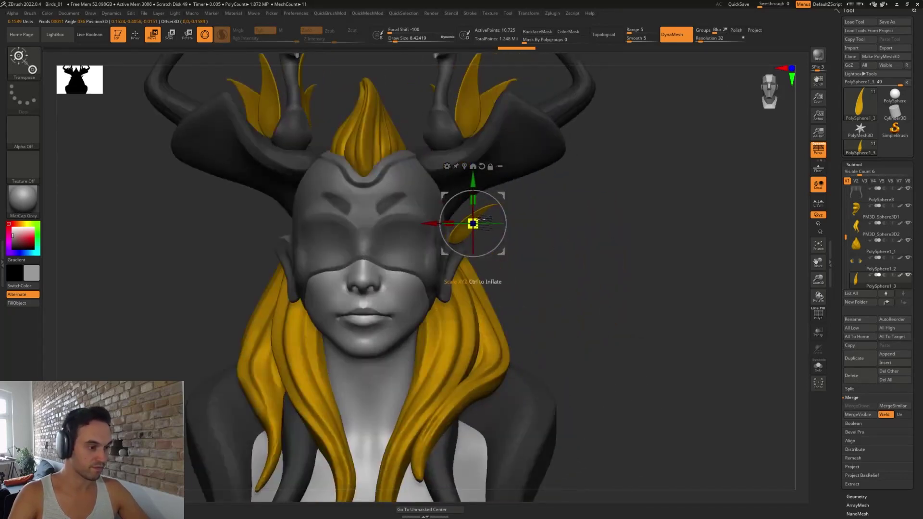
- Enlarge the feather and move it up beside the bird and horn, with its tip pointing outward
{"action": "left_click_drag", "start_coordinate": [473, 224], "coordinate": [501, 218]}
{"action": "right_click_drag", "start_coordinate": [502, 219], "coordinate": [505, 191], "text": "ctrl"}
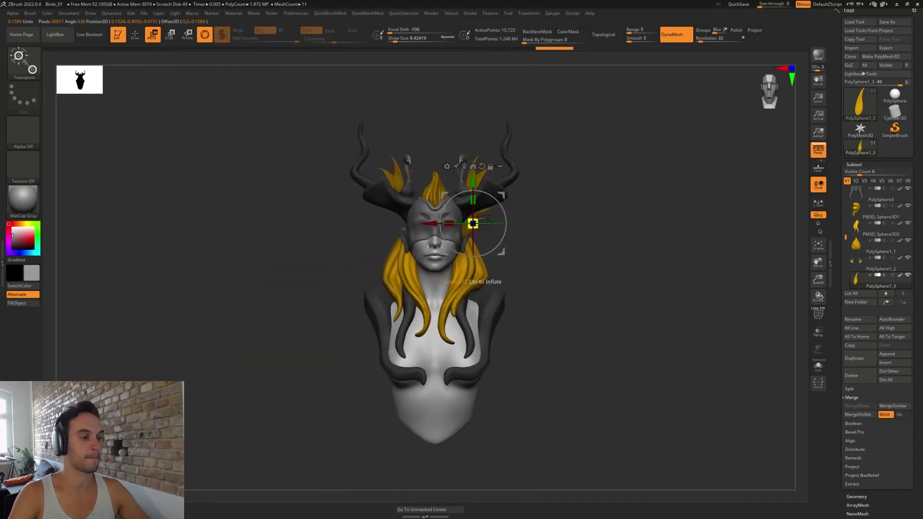
{"action": "left_click_drag", "start_coordinate": [473, 223], "coordinate": [524, 154]}
{"action": "right_click_drag", "start_coordinate": [567, 225], "coordinate": [510, 223]}
{"action": "left_click_drag", "start_coordinate": [522, 160], "coordinate": [561, 156]}
{"action": "right_click_drag", "start_coordinate": [577, 200], "coordinate": [594, 200], "text": "shift"}
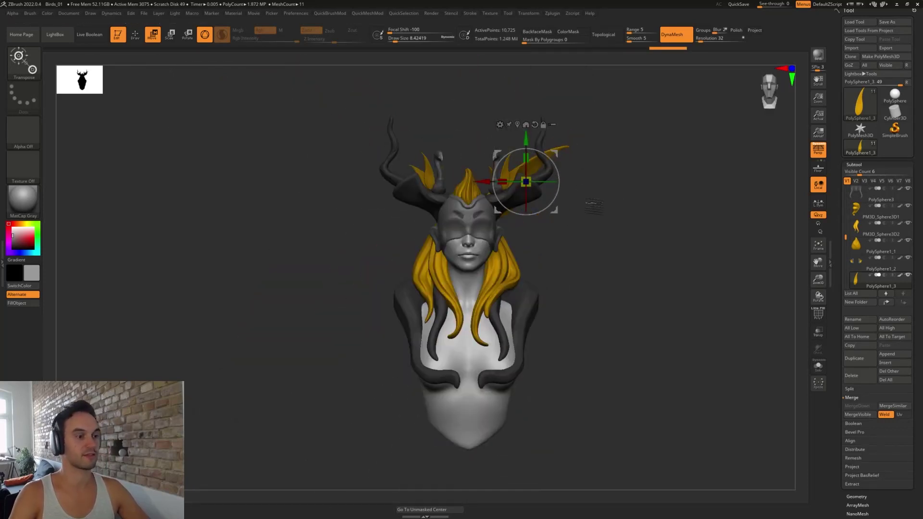
- Rotate the enlarged feather upward so it rises between the bird and the horn
{"action": "key", "text": "q"}
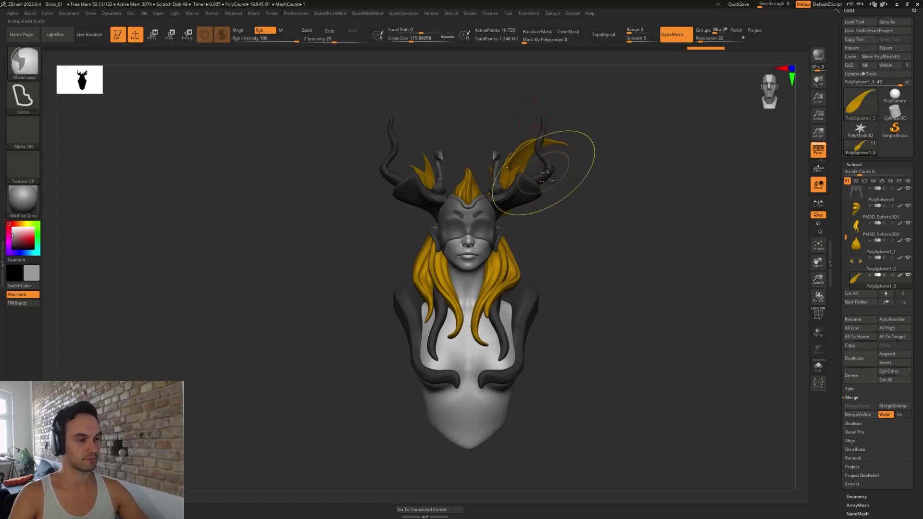
{"action": "key", "text": "w"}
{"action": "left_click_drag", "start_coordinate": [560, 173], "coordinate": [542, 158]}
- Pick a light grey colour and fill the enlarged feather with it
{"action": "key", "text": "q"}
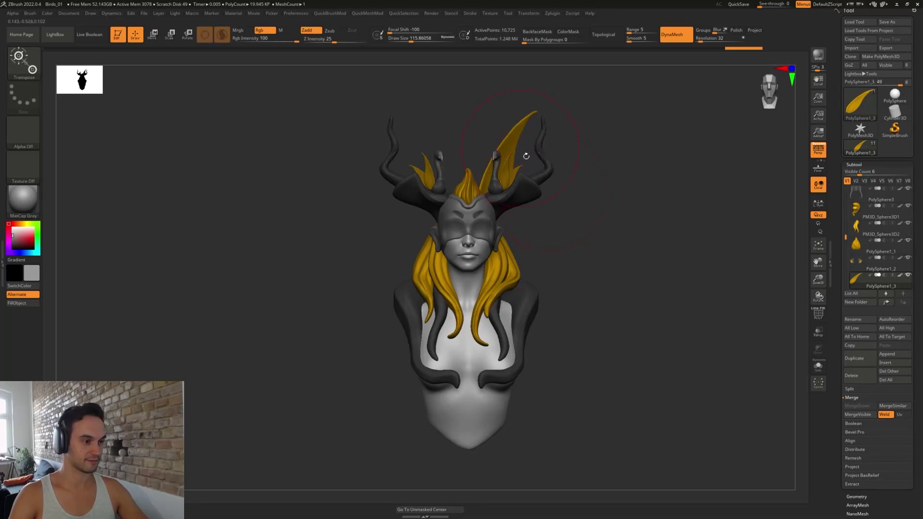
{"action": "left_click", "coordinate": [14, 232]}
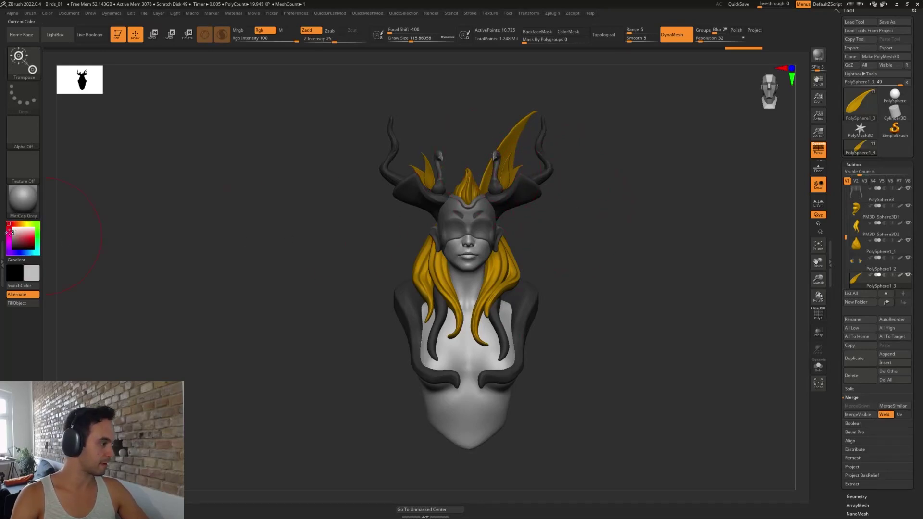
{"action": "left_click", "coordinate": [32, 301]}
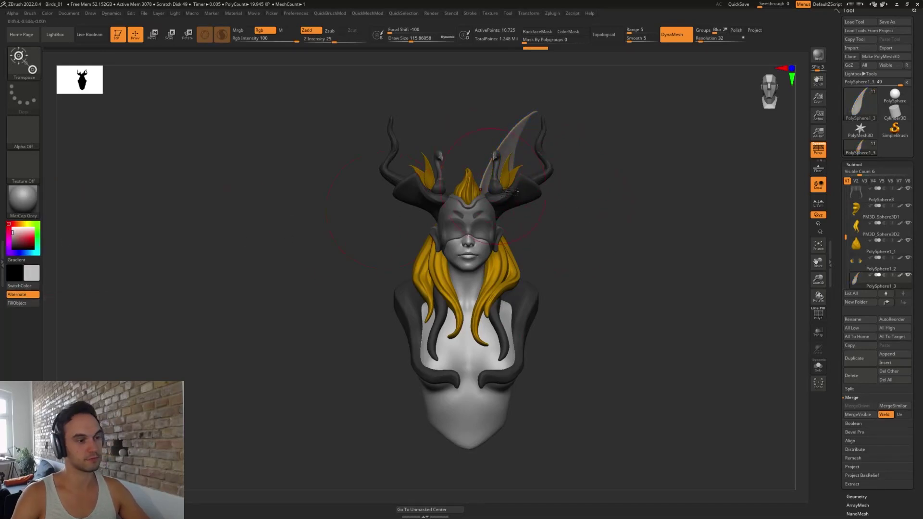
- Place the light grey feather behind the bird and bend it into an upward curve with the Move brush
{"action": "left_click_drag", "start_coordinate": [639, 192], "coordinate": [577, 238]}
{"action": "key", "text": "w"}
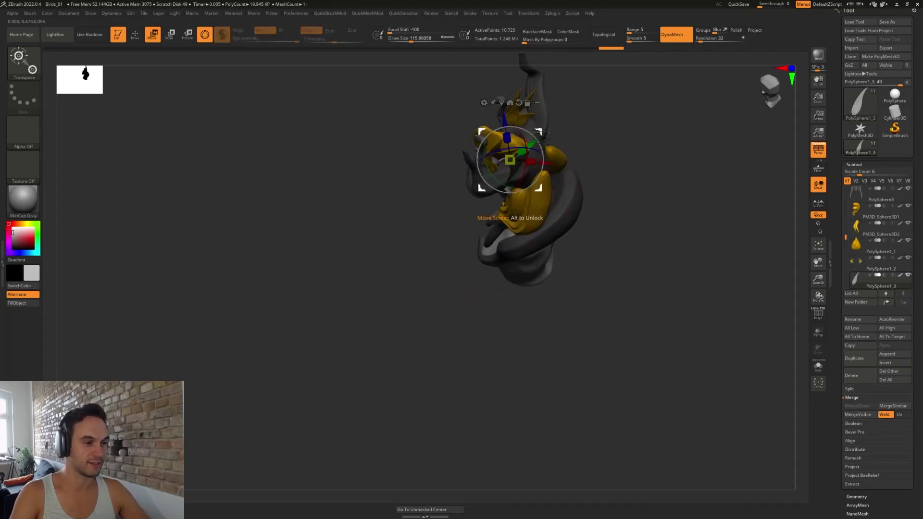
{"action": "left_click_drag", "start_coordinate": [560, 130], "coordinate": [667, 216]}
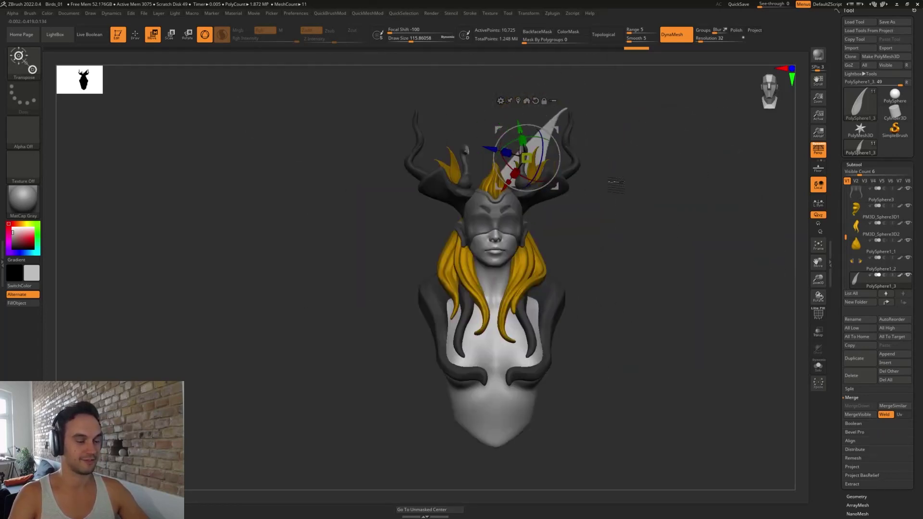
{"action": "left_click_drag", "start_coordinate": [615, 184], "coordinate": [661, 233]}
{"action": "key", "text": "q"}
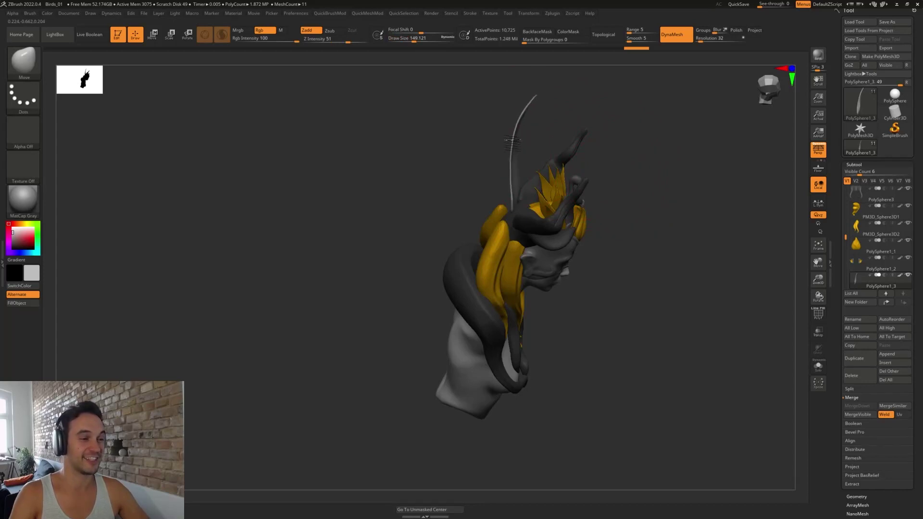
{"action": "left_click_drag", "start_coordinate": [644, 219], "coordinate": [597, 210]}
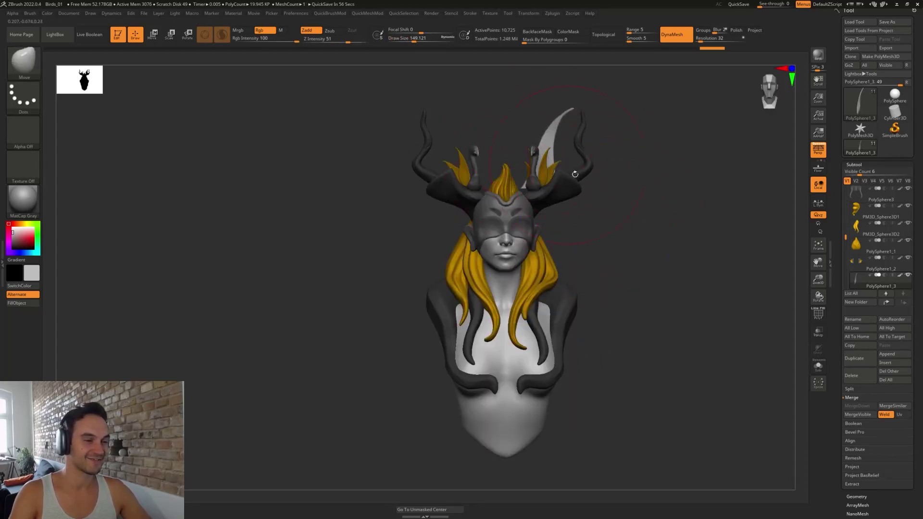
- Tilt the feather outward and pull its tip past the horn, refining the curve of its middle
{"action": "key", "text": "w"}
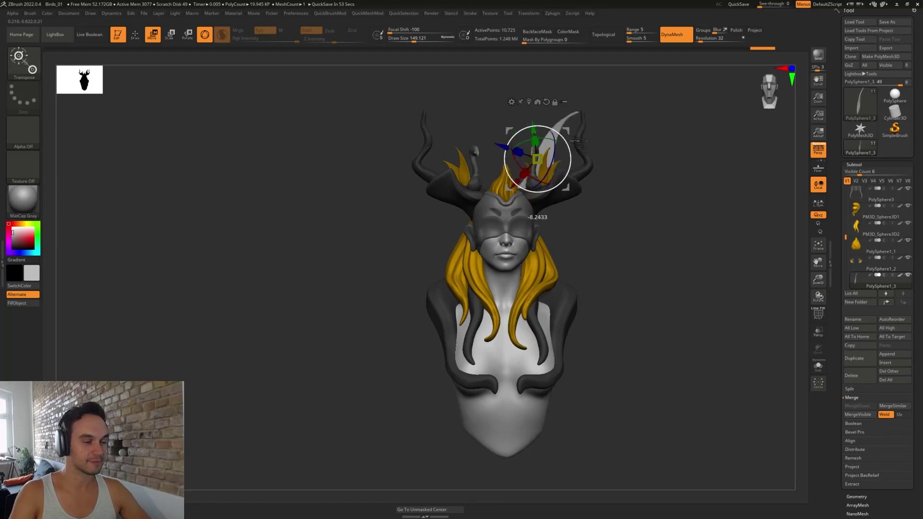
{"action": "left_click_drag", "start_coordinate": [539, 134], "coordinate": [540, 155]}
{"action": "left_click_drag", "start_coordinate": [597, 211], "coordinate": [589, 226]}
{"action": "key", "text": "q"}
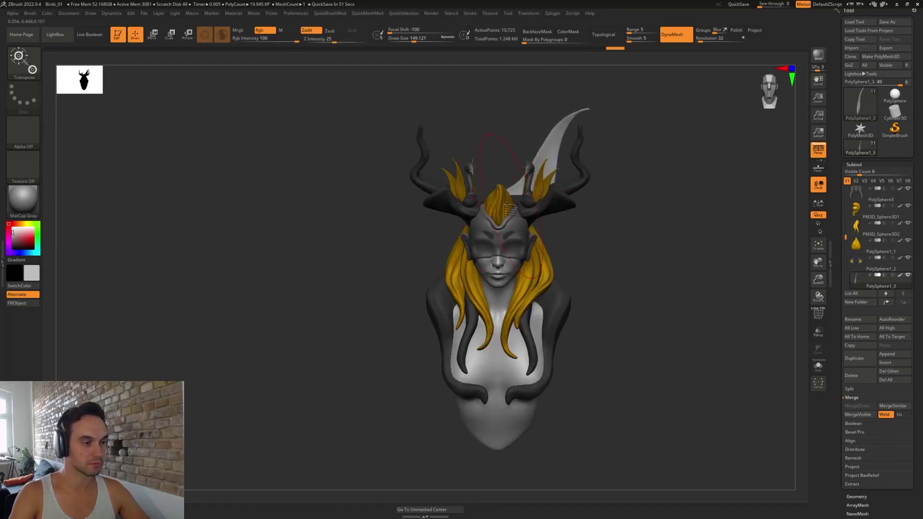
{"action": "left_click_drag", "start_coordinate": [581, 190], "coordinate": [604, 212]}
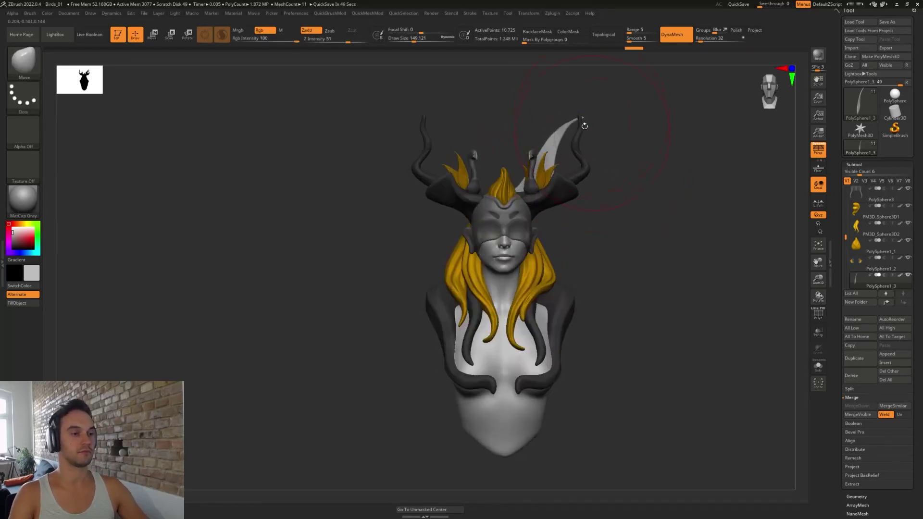
{"action": "mouse_move", "coordinate": [582, 117]}
{"action": "left_mouse_down"}
{"action": "mouse_move", "coordinate": [625, 121]}
{"action": "mouse_move", "coordinate": [589, 119]}
{"action": "mouse_move", "coordinate": [591, 128]}
{"action": "left_mouse_up"}
{"action": "mouse_move", "coordinate": [560, 154]}
{"action": "left_mouse_down"}
{"action": "mouse_move", "coordinate": [550, 144]}
{"action": "mouse_move", "coordinate": [566, 127]}
{"action": "mouse_move", "coordinate": [565, 142]}
{"action": "left_mouse_up"}
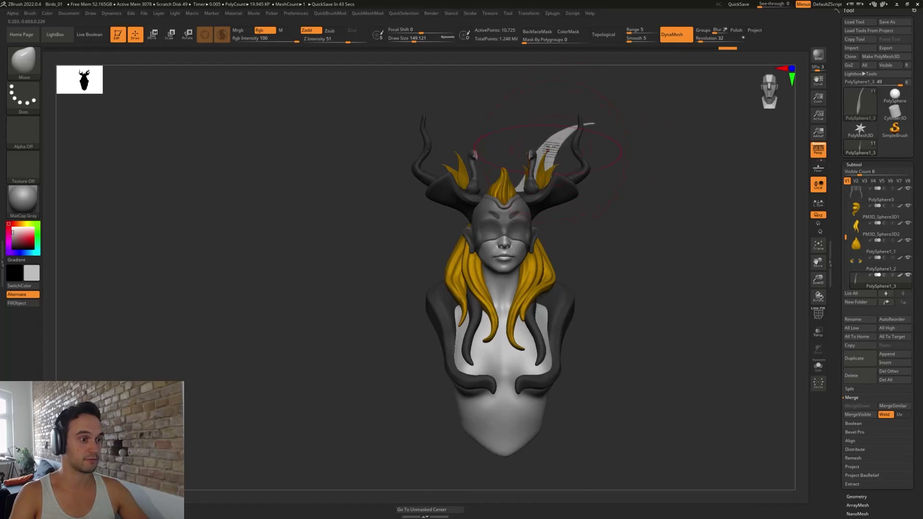
- Duplicate the curved feather towards the centre of the head and mirror the copy
{"action": "key", "text": "w"}
{"action": "left_click_drag", "start_coordinate": [565, 188], "coordinate": [517, 187], "text": "ctrl"}
{"action": "key", "text": "2"}
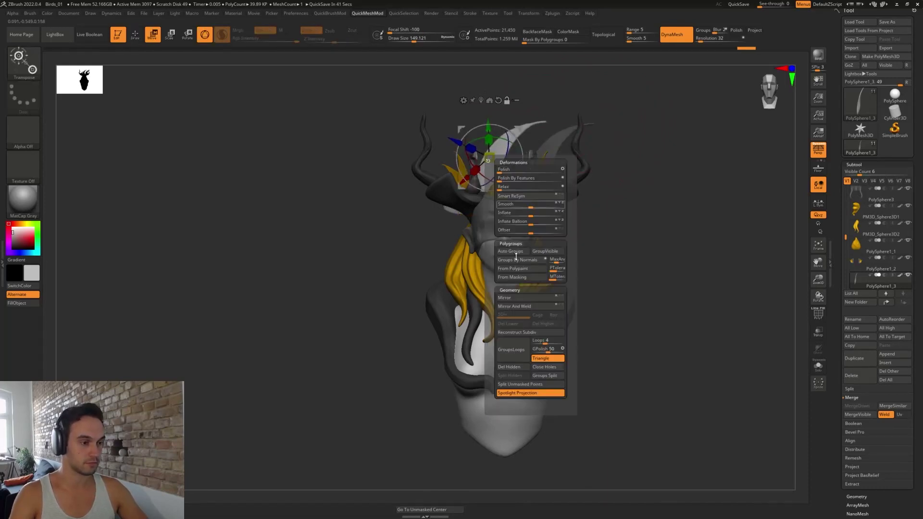
{"action": "left_click", "coordinate": [519, 298]}
- Raise and rotate the mirrored feather so it stands upright behind the opposite bird
{"action": "left_click_drag", "start_coordinate": [519, 143], "coordinate": [516, 109]}
{"action": "left_click_drag", "start_coordinate": [517, 124], "coordinate": [509, 108]}
{"action": "left_click_drag", "start_coordinate": [638, 221], "coordinate": [692, 225]}
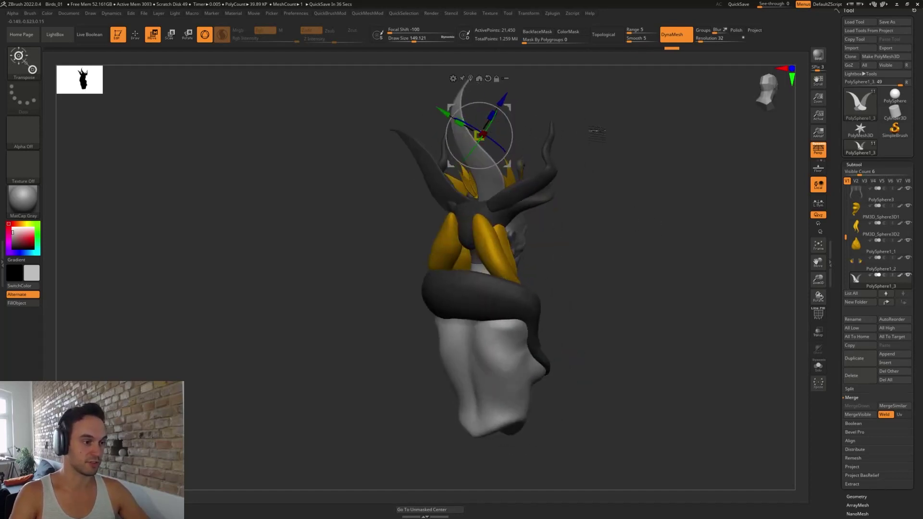
{"action": "left_click_drag", "start_coordinate": [593, 132], "coordinate": [513, 139]}
{"action": "mouse_move", "coordinate": [639, 218]}
{"action": "left_mouse_down"}
{"action": "mouse_move", "coordinate": [618, 213]}
{"action": "mouse_move", "coordinate": [602, 240]}
{"action": "left_mouse_up"}
- Shape the upright feather into an S-curve with the Move brush at a draw size of about 90, bending its tip outward
{"action": "key", "text": "q"}
{"action": "key", "text": "s"}
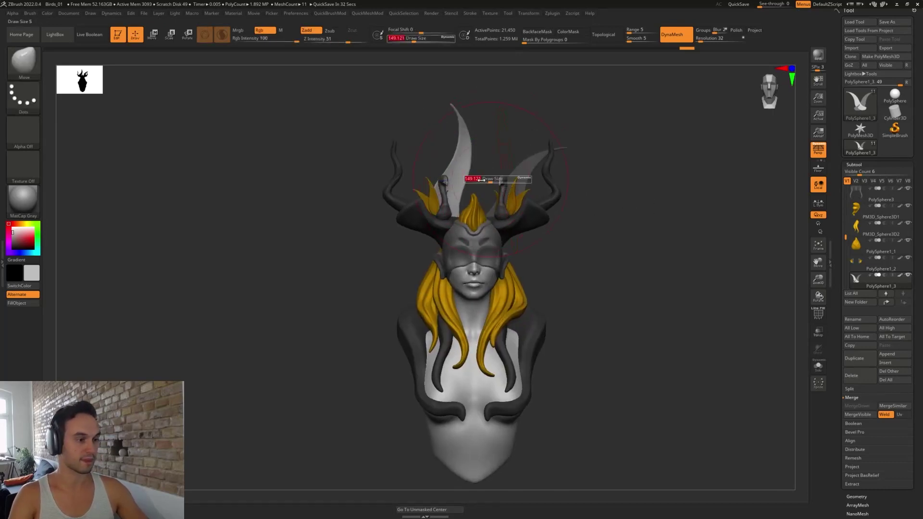
{"action": "left_click_drag", "start_coordinate": [495, 181], "coordinate": [489, 181]}
{"action": "left_click_drag", "start_coordinate": [456, 195], "coordinate": [464, 193]}
{"action": "left_click_drag", "start_coordinate": [455, 157], "coordinate": [448, 157]}
{"action": "left_click_drag", "start_coordinate": [453, 110], "coordinate": [437, 106]}
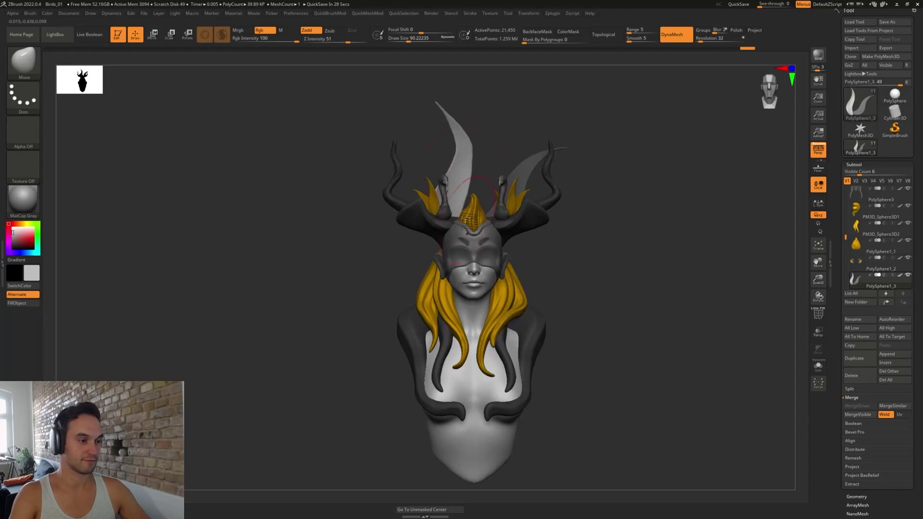
- Set the draw size to about 177 and rotate the upright feather so its base swings outward behind the bird
{"action": "key", "text": "s"}
{"action": "left_click_drag", "start_coordinate": [469, 164], "coordinate": [477, 165]}
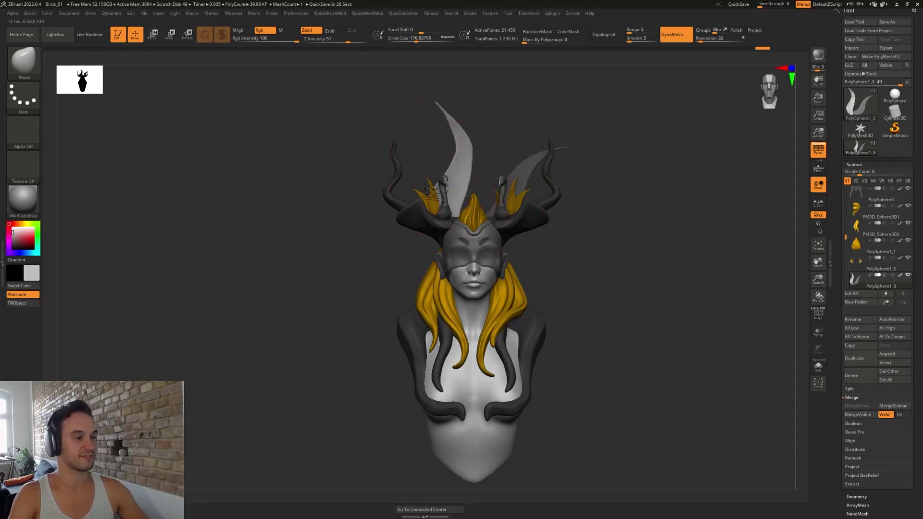
{"action": "key", "text": "w"}
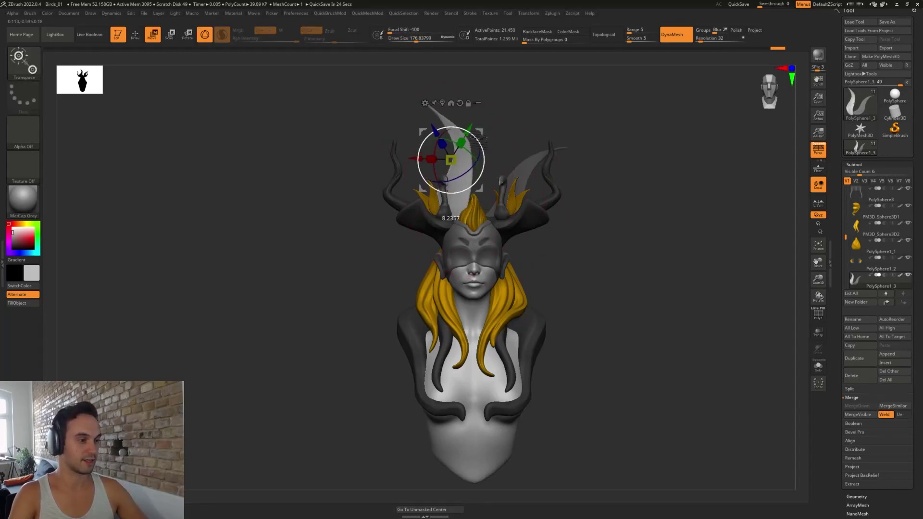
{"action": "left_click_drag", "start_coordinate": [480, 131], "coordinate": [470, 125]}
{"action": "key", "text": "q"}
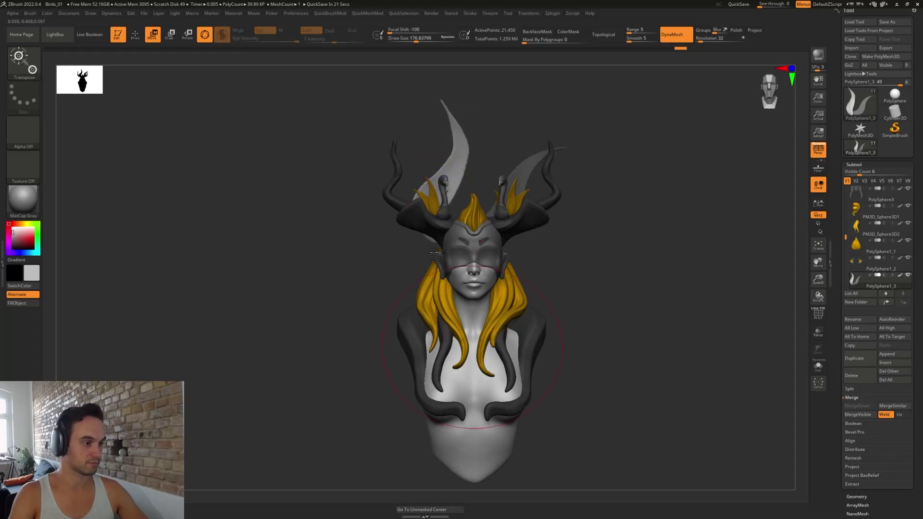
{"action": "mouse_move", "coordinate": [443, 221]}
{"action": "left_mouse_down"}
{"action": "mouse_move", "coordinate": [422, 266]}
{"action": "mouse_move", "coordinate": [431, 273]}
{"action": "mouse_move", "coordinate": [436, 247]}
{"action": "left_mouse_up"}
- Adjust the upright feather's base from behind with the Move brush at a draw size of about 101
{"action": "key", "text": "b"}
{"action": "key", "text": "m"}
{"action": "key", "text": "v"}
{"action": "key", "text": "s"}
{"action": "left_click_drag", "start_coordinate": [536, 292], "coordinate": [582, 293]}
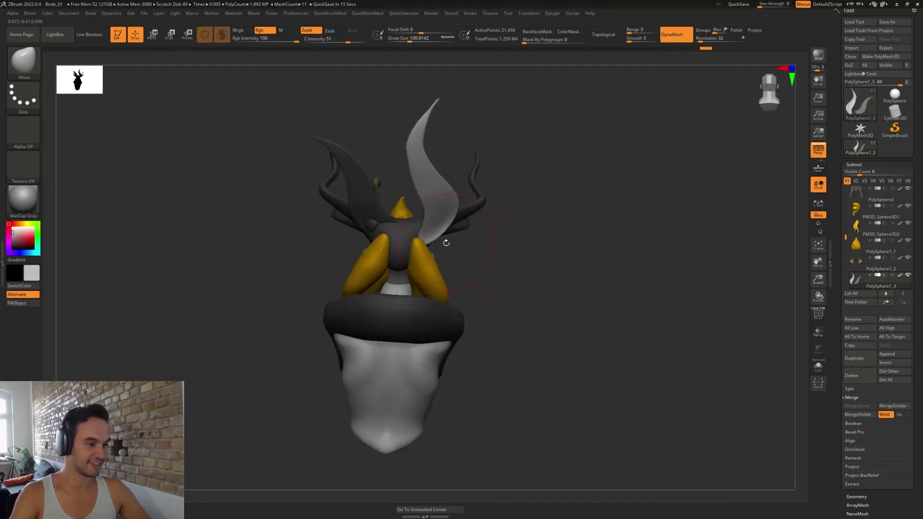
{"action": "left_click_drag", "start_coordinate": [445, 243], "coordinate": [447, 238]}
{"action": "left_click_drag", "start_coordinate": [500, 267], "coordinate": [412, 263]}
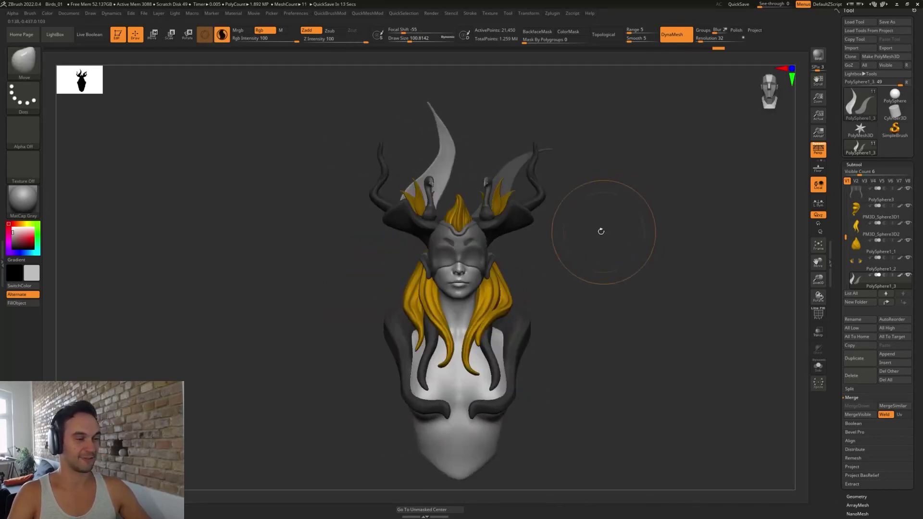
- Duplicate the upright feather and place the copy in the centre behind the golden crest, undoing the stray stroke on it
{"action": "key", "text": "w"}
{"action": "key", "text": "ctrl"}
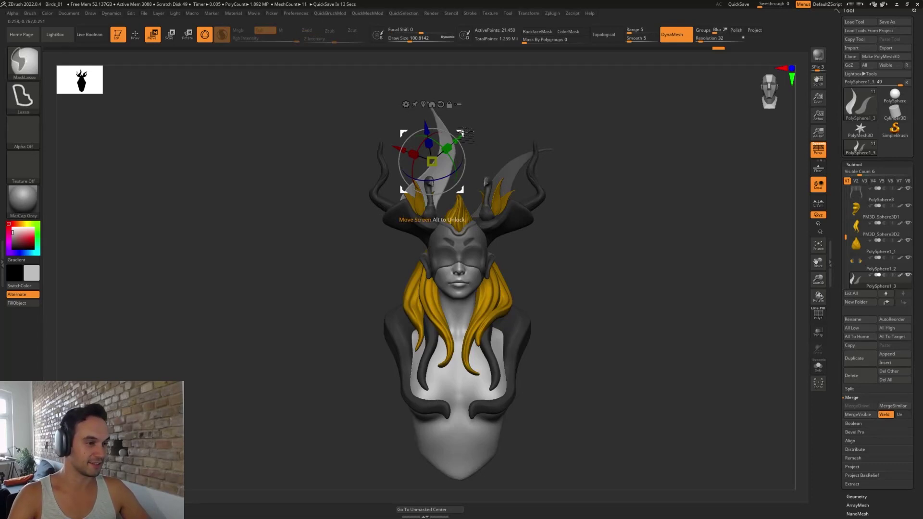
{"action": "left_click_drag", "start_coordinate": [460, 132], "coordinate": [491, 144], "text": "ctrl"}
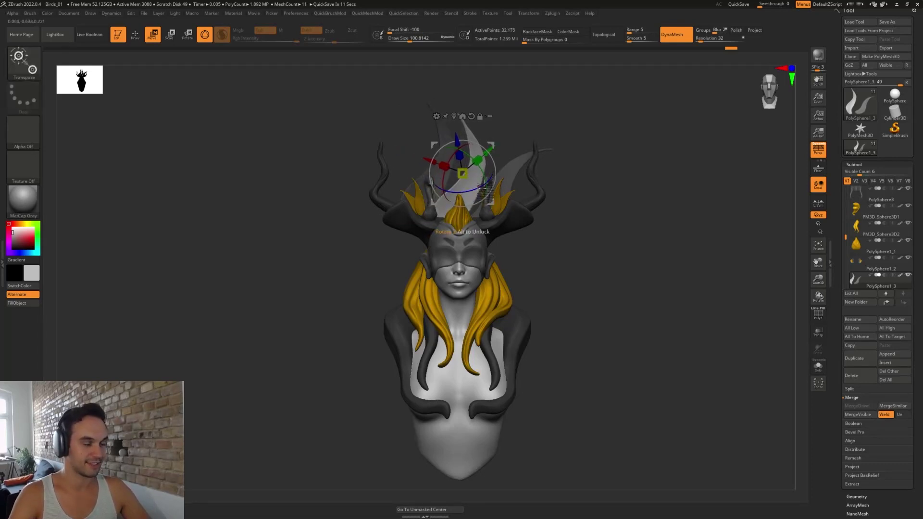
{"action": "key", "text": "q"}
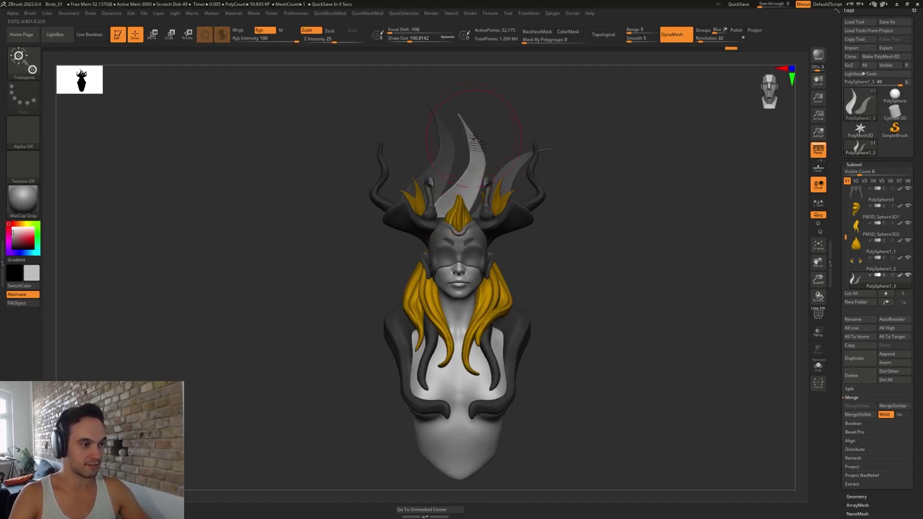
{"action": "left_click_drag", "start_coordinate": [473, 139], "coordinate": [502, 118]}
{"action": "key", "text": "ctrl+z"}
- Pull the centre feather's tip upward with the Move brush at a draw size of about 197
{"action": "key", "text": "b"}
{"action": "key", "text": "m"}
{"action": "key", "text": "v"}
{"action": "key", "text": "s"}
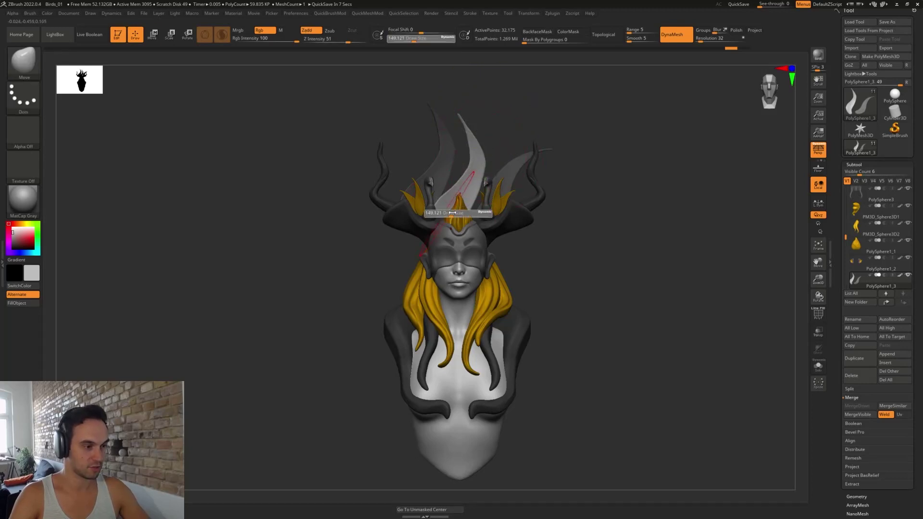
{"action": "left_click_drag", "start_coordinate": [452, 212], "coordinate": [456, 213]}
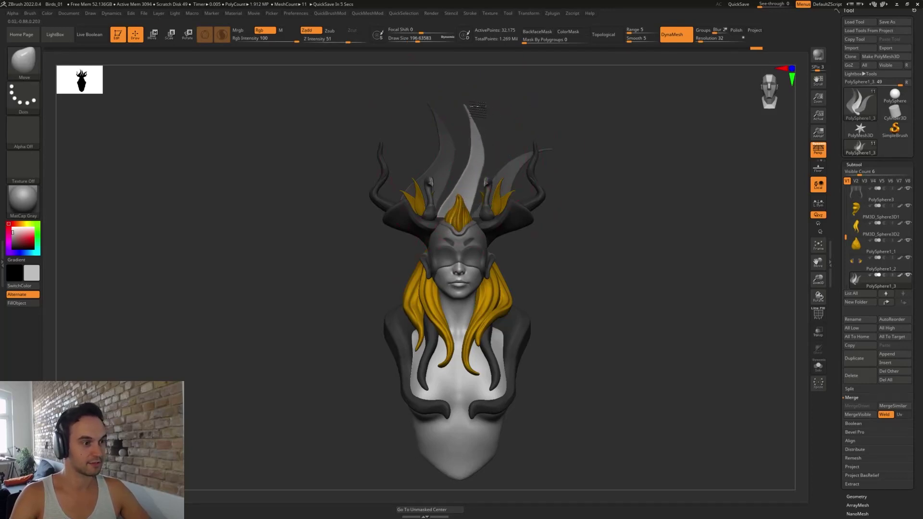
- Isolate the centre feather's upper part, invert the visibility and split the hidden part into its own subtool
{"action": "mouse_move", "coordinate": [469, 150]}
{"action": "left_mouse_down", "text": "ctrl+shift"}
{"action": "mouse_move", "coordinate": [482, 191]}
{"action": "mouse_move", "coordinate": [472, 191]}
{"action": "mouse_move", "coordinate": [512, 105]}
{"action": "left_mouse_up", "text": "ctrl+shift"}
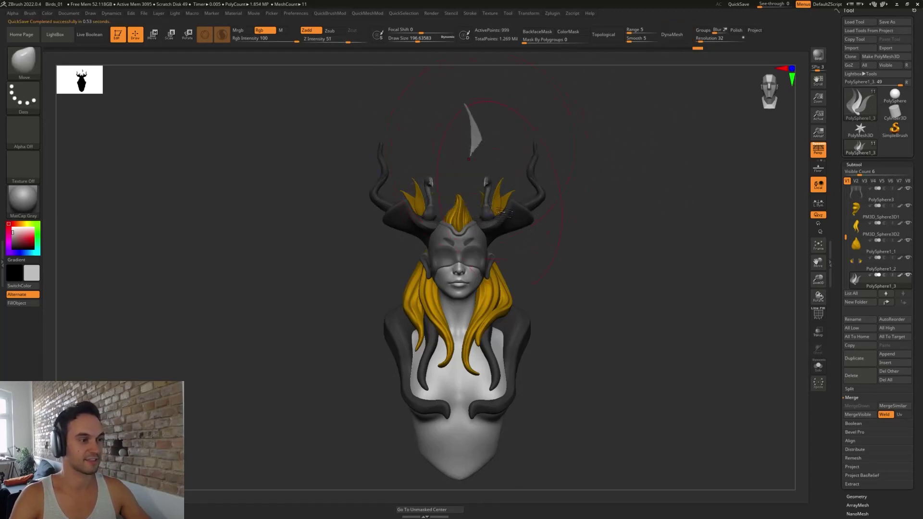
{"action": "key", "text": "3"}
{"action": "left_click_drag", "start_coordinate": [590, 144], "coordinate": [572, 150], "text": "ctrl+shift"}
{"action": "key", "text": "2"}
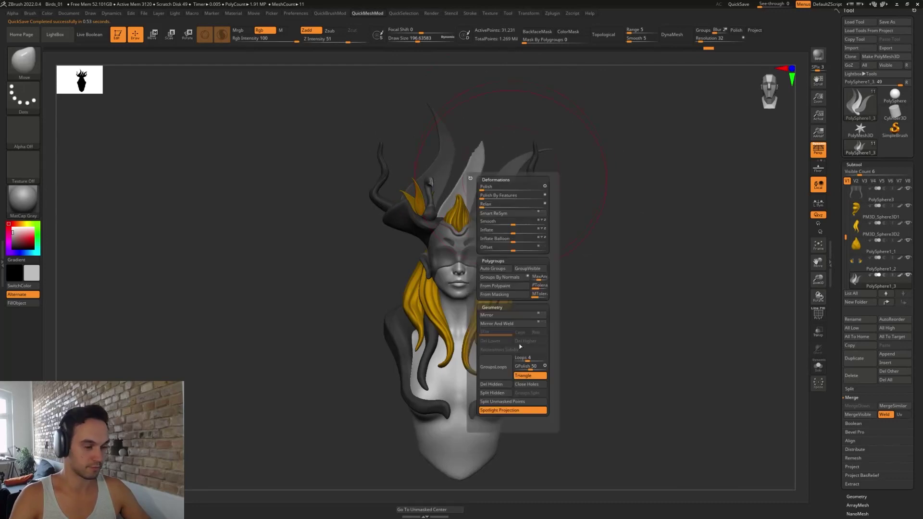
{"action": "left_click", "coordinate": [501, 394]}
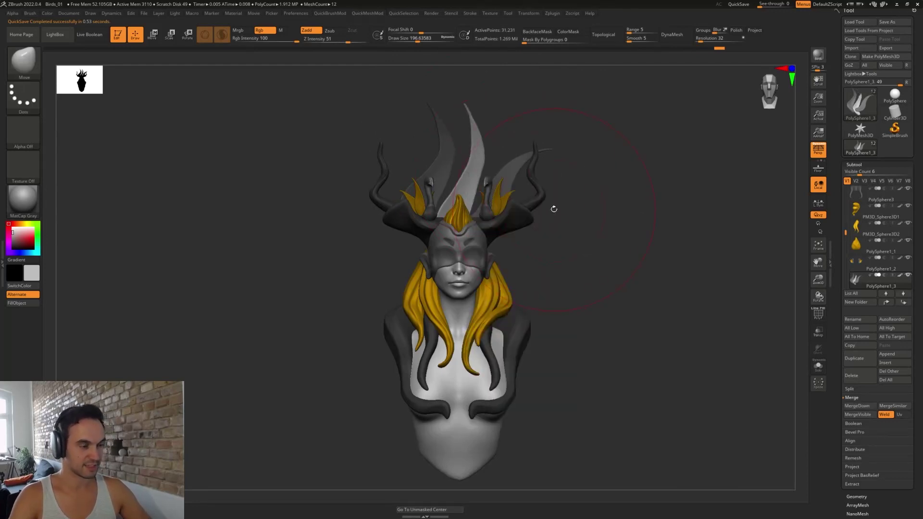
{"action": "key", "text": "2"}
{"action": "left_click", "coordinate": [544, 359]}
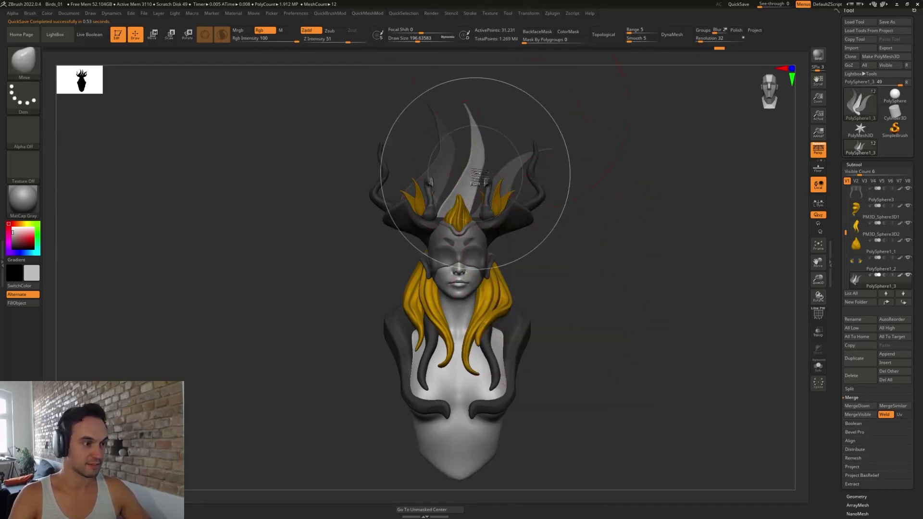
{"action": "mouse_move", "coordinate": [469, 161]}
{"action": "left_mouse_down", "text": "ctrl+shift"}
{"action": "mouse_move", "coordinate": [478, 87]}
{"action": "mouse_move", "coordinate": [458, 90]}
{"action": "left_mouse_up", "text": "ctrl+shift"}
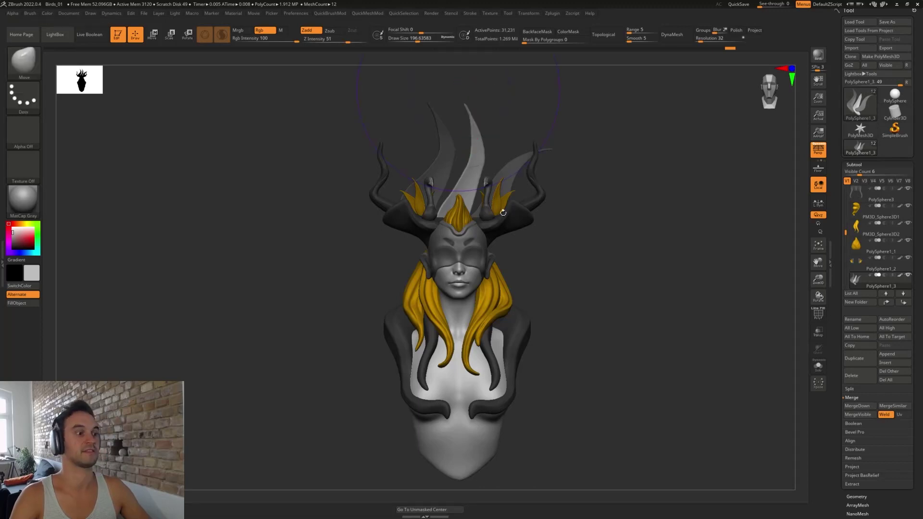
{"action": "key", "text": "w"}
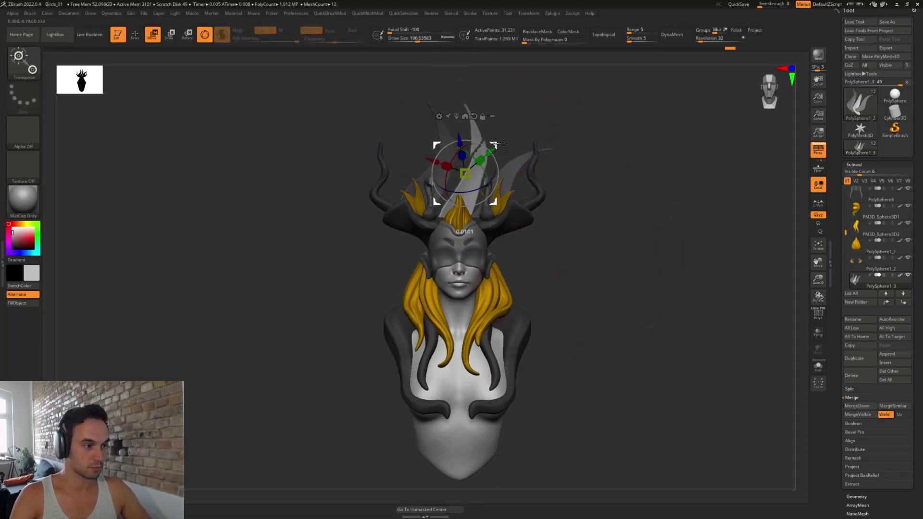
{"action": "key", "text": "ctrl+z"}
- Turn on the polyframe display, select the split-off tip of the centre feather and delete that subtool
{"action": "mouse_move", "coordinate": [576, 149]}
{"action": "left_mouse_down", "text": "alt"}
{"action": "mouse_move", "coordinate": [605, 175]}
{"action": "mouse_move", "coordinate": [610, 224]}
{"action": "left_mouse_up", "text": "alt"}
{"action": "key", "text": "q"}
{"action": "key", "text": "Tab"}
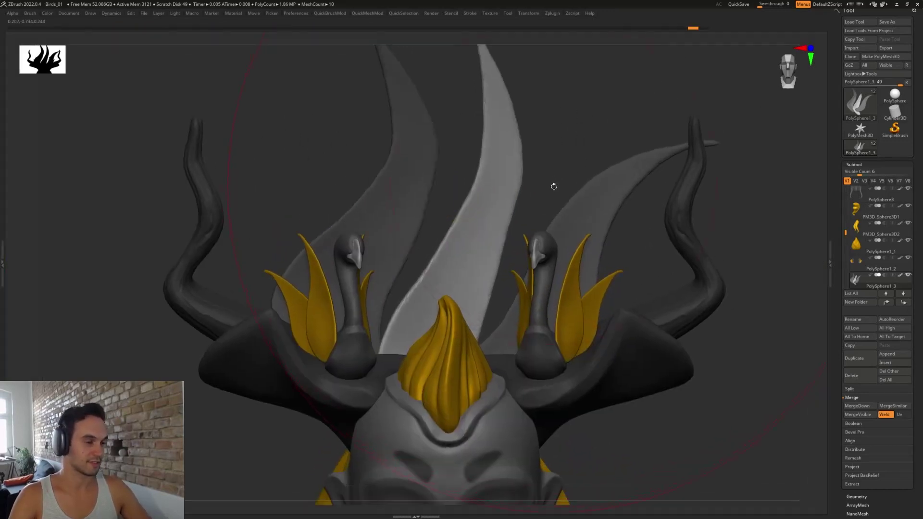
{"action": "key", "text": "Tab"}
{"action": "key", "text": "shift+f"}
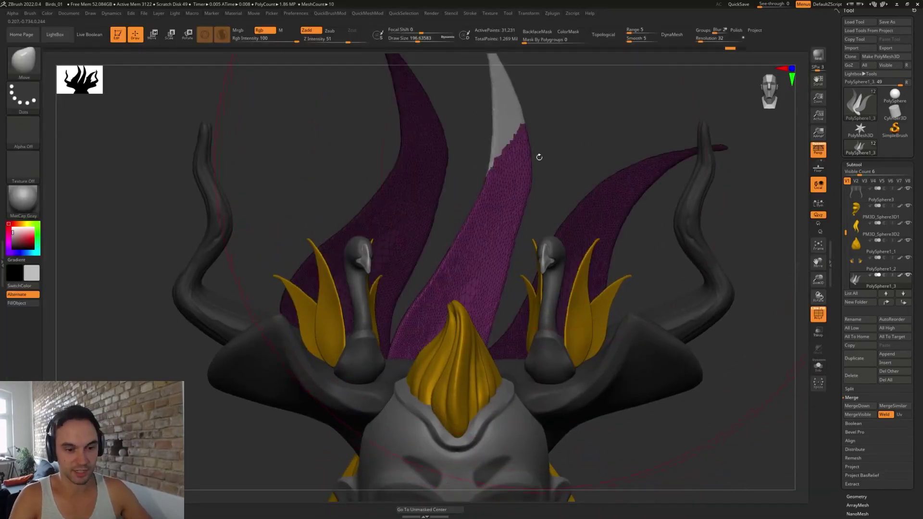
{"action": "left_click_drag", "start_coordinate": [574, 133], "coordinate": [562, 115], "text": "alt"}
{"action": "left_click", "coordinate": [498, 130], "text": "alt"}
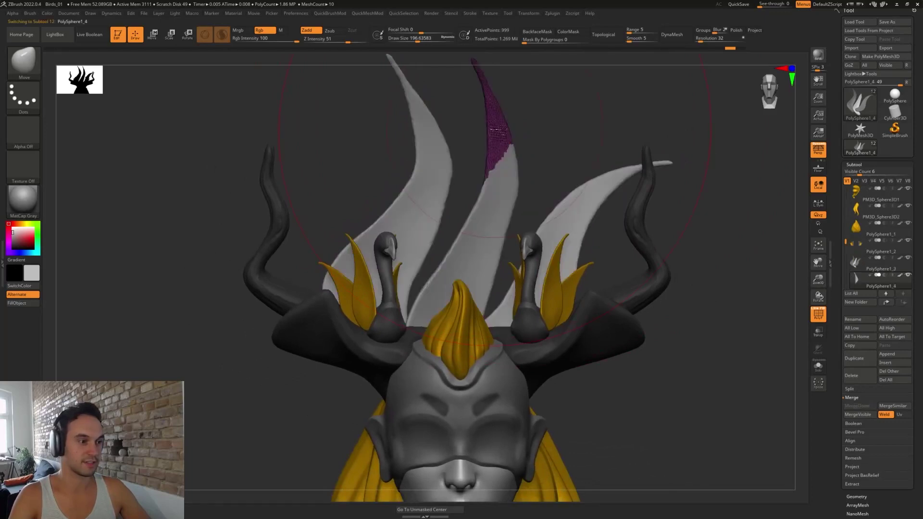
{"action": "left_click", "coordinate": [859, 375]}
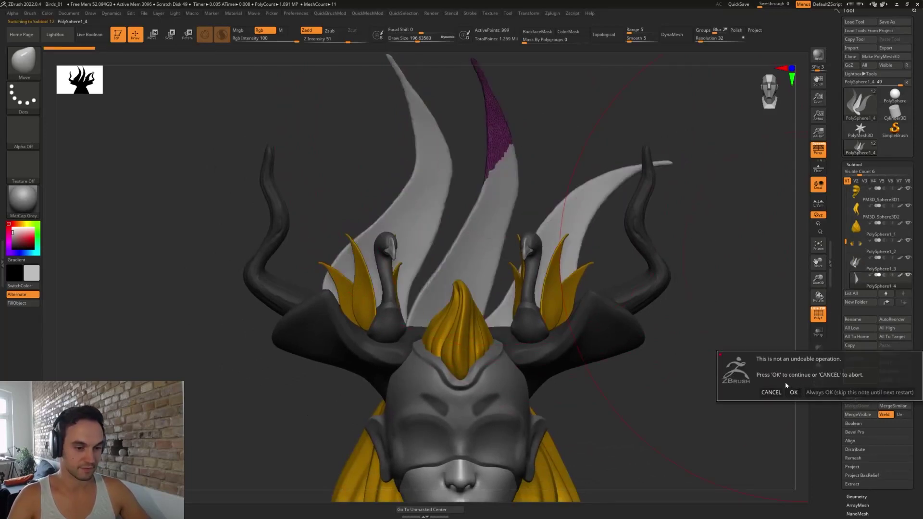
{"action": "left_click", "coordinate": [793, 392]}
- Close the holes on the feather subtool, smooth the centre feather's cut tip at a draw size of about 17, and hide the polyframe
{"action": "key", "text": "2"}
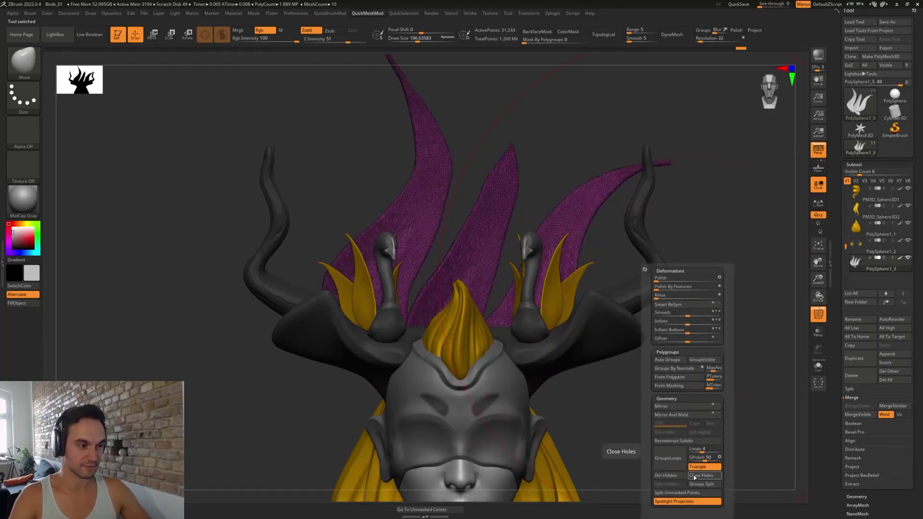
{"action": "left_click_drag", "start_coordinate": [538, 146], "coordinate": [552, 150]}
{"action": "key", "text": "s"}
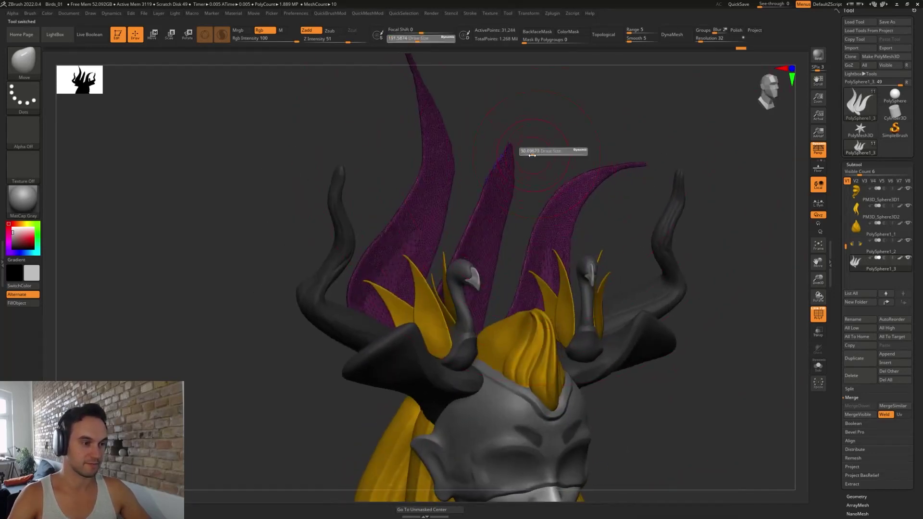
{"action": "left_click", "coordinate": [529, 155]}
{"action": "left_click_drag", "start_coordinate": [490, 185], "coordinate": [509, 151], "text": "shift"}
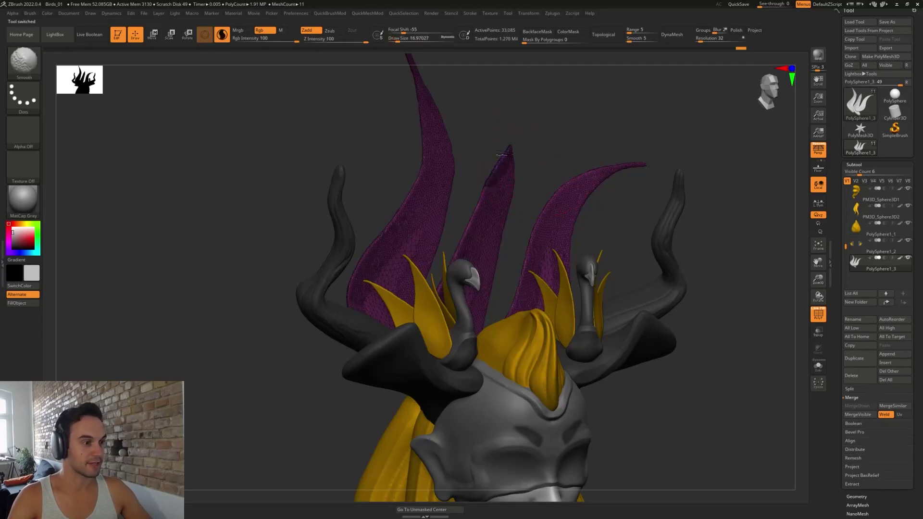
{"action": "key", "text": "shift+f"}
{"action": "left_click_drag", "start_coordinate": [682, 241], "coordinate": [700, 215], "text": "shift"}
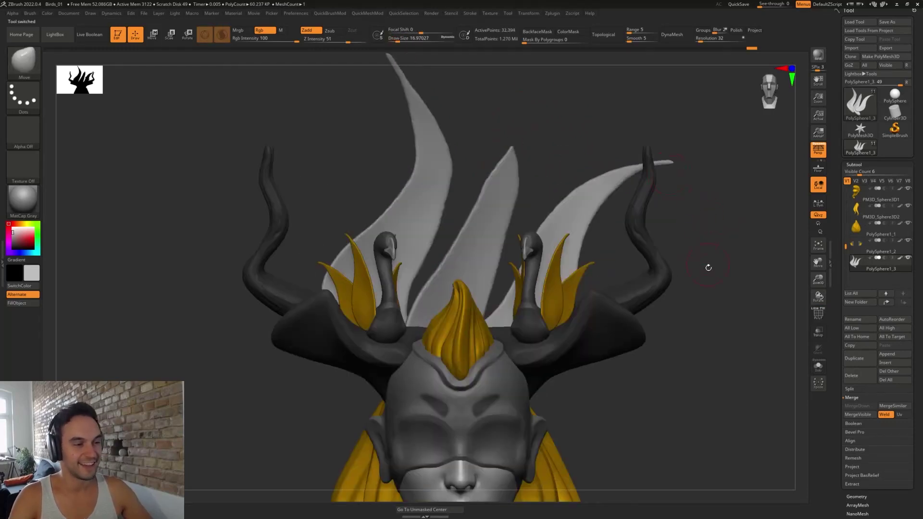
- Reshape the centre feather and its tip with the Move Topological brush at a draw size of about 87
{"action": "left_click_drag", "start_coordinate": [706, 266], "coordinate": [652, 220], "text": "alt"}
{"action": "key", "text": "s"}
{"action": "left_click", "coordinate": [535, 198]}
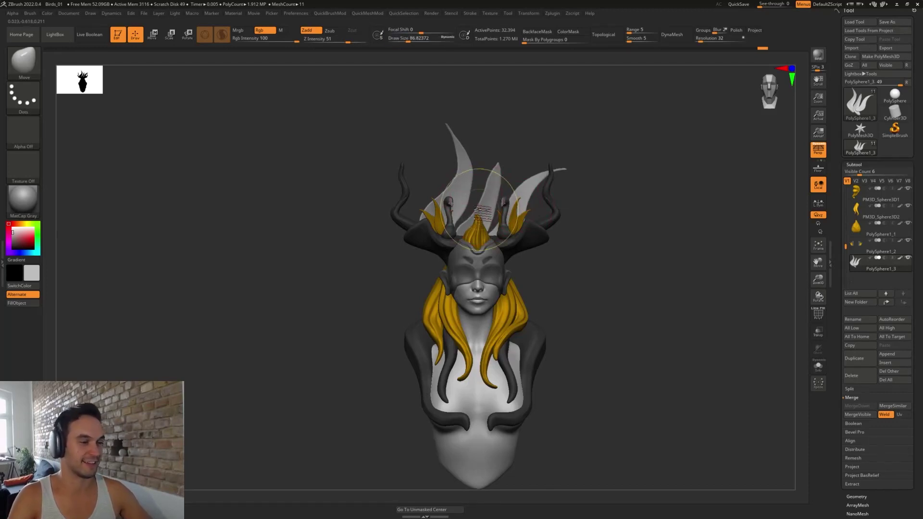
{"action": "key", "text": "b"}
{"action": "key", "text": "m"}
{"action": "key", "text": "t"}
{"action": "left_click_drag", "start_coordinate": [477, 210], "coordinate": [486, 212]}
{"action": "left_click_drag", "start_coordinate": [492, 174], "coordinate": [487, 170]}
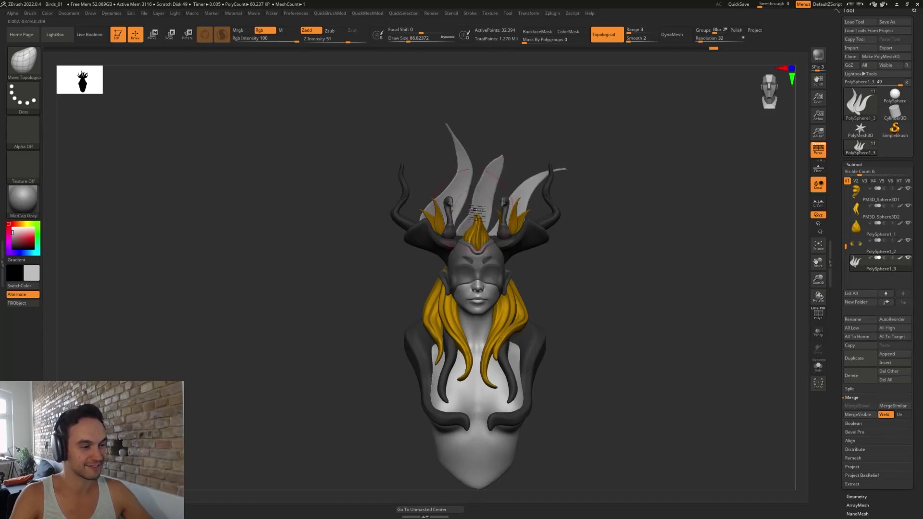
{"action": "left_click_drag", "start_coordinate": [548, 279], "coordinate": [556, 280]}
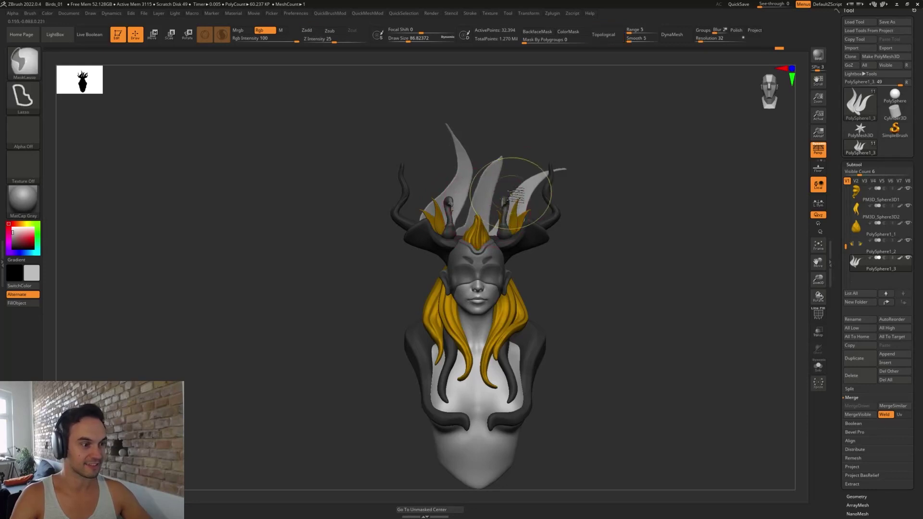
- Auto-group the feathers, isolate the centre feather by its polygroup, and mask the other two feathers
{"action": "key", "text": "w"}
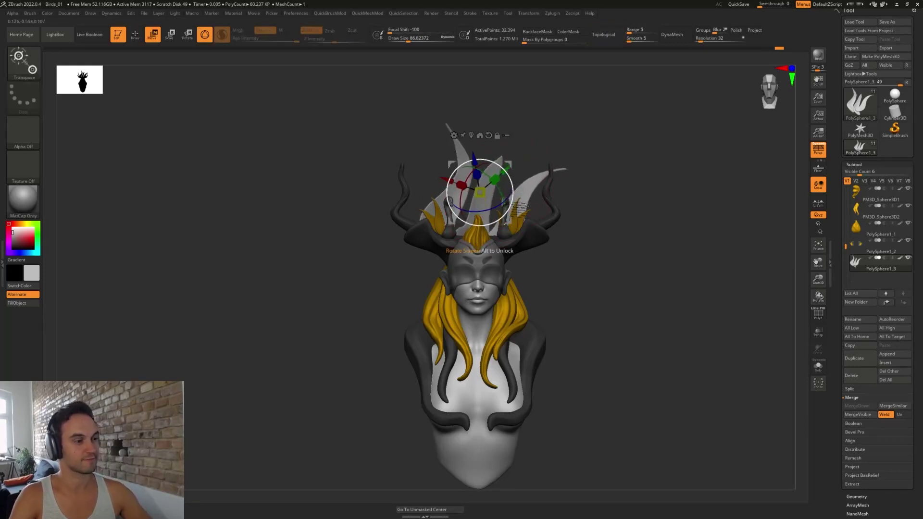
{"action": "key", "text": "q"}
{"action": "key", "text": "2"}
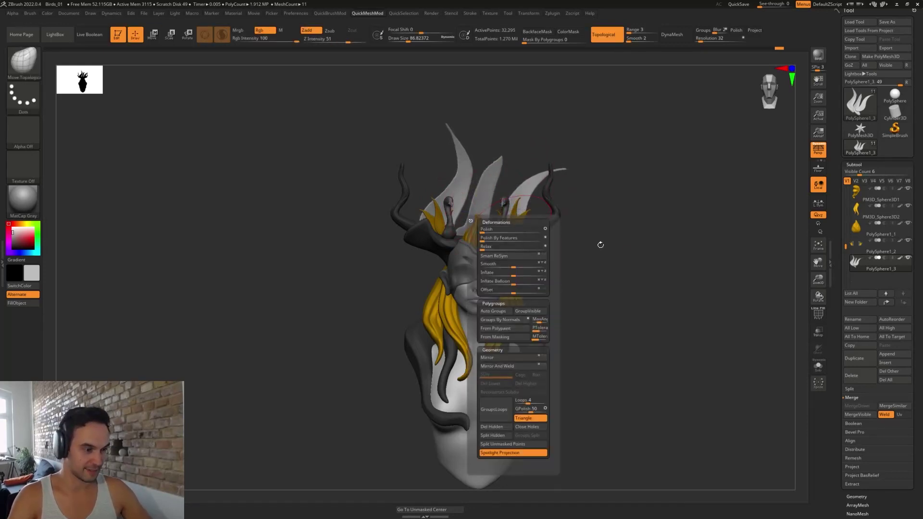
{"action": "key", "text": "2"}
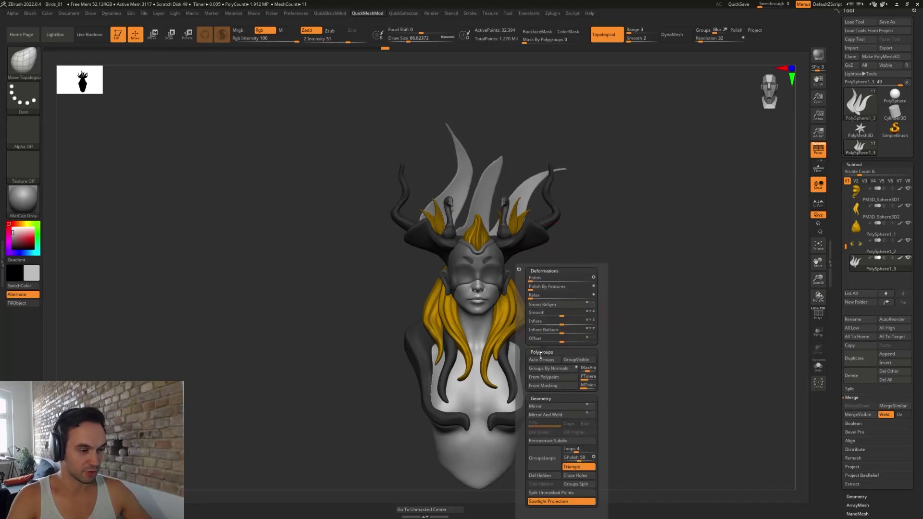
{"action": "key", "text": "ctrl+shift"}
{"action": "left_click", "coordinate": [485, 191], "text": "ctrl+shift"}
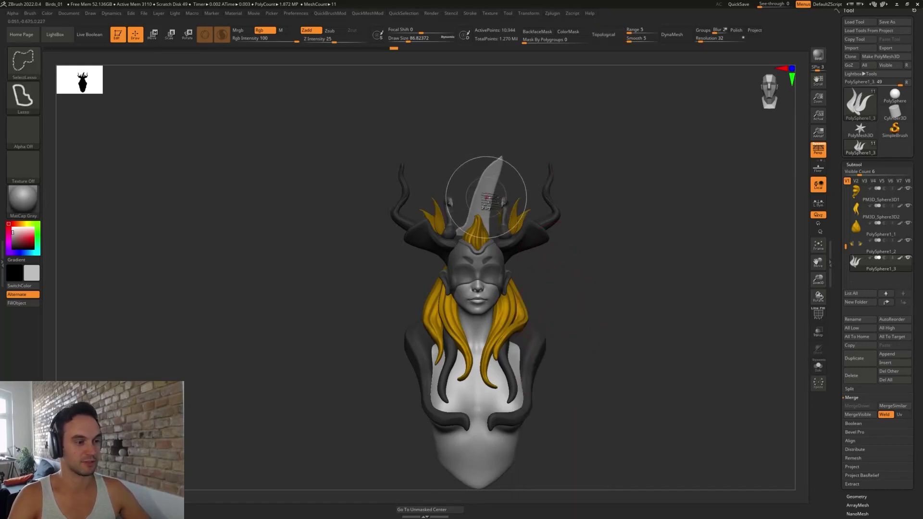
{"action": "left_click", "coordinate": [534, 143], "text": "ctrl"}
{"action": "left_click", "coordinate": [536, 139], "text": "ctrl+shift"}
{"action": "left_click", "coordinate": [533, 136], "text": "ctrl"}
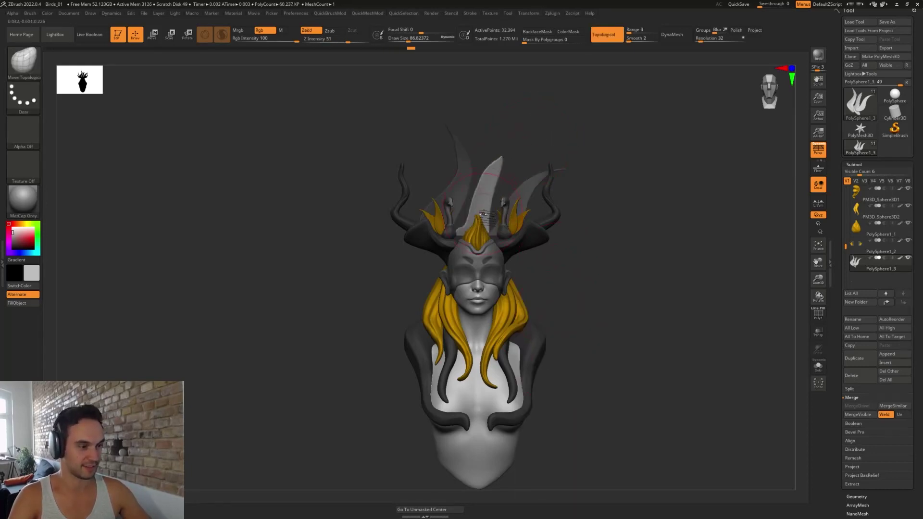
- Pull the centre feather's tip upward at a draw size of about 145 and mirror the feather
{"action": "key", "text": "bracketright"}
{"action": "key", "text": "bracketright"}
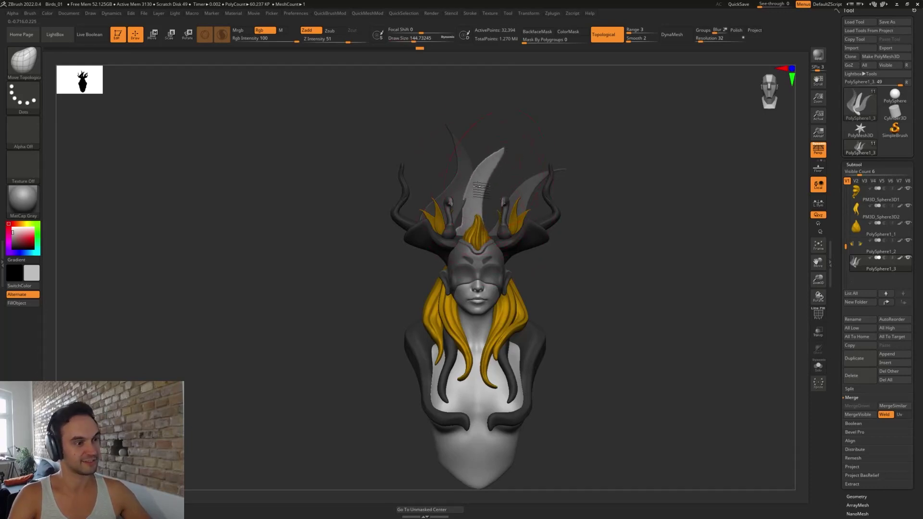
{"action": "key", "text": "2"}
{"action": "left_click", "coordinate": [465, 330]}
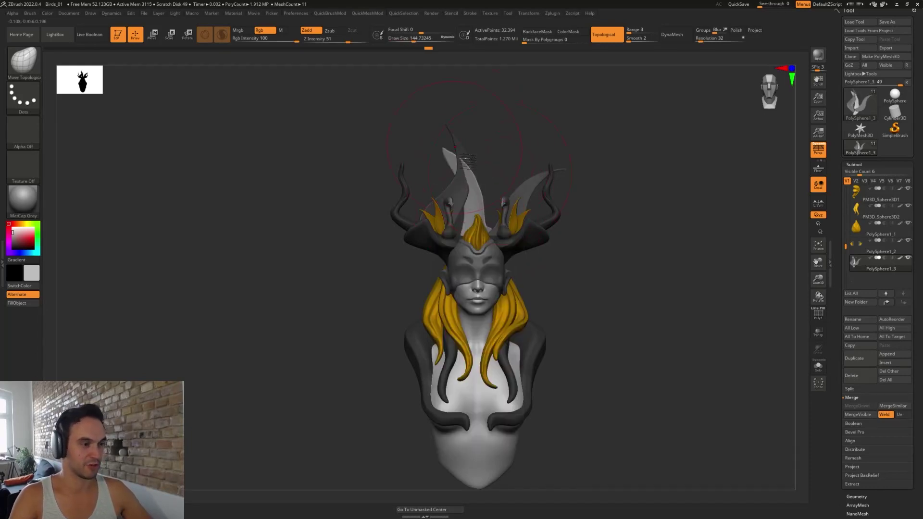
- Move and tilt the mirrored centre feather with the gizmo so it stands behind the golden crest
{"action": "key", "text": "w"}
{"action": "key", "text": "q"}
{"action": "key", "text": "w"}
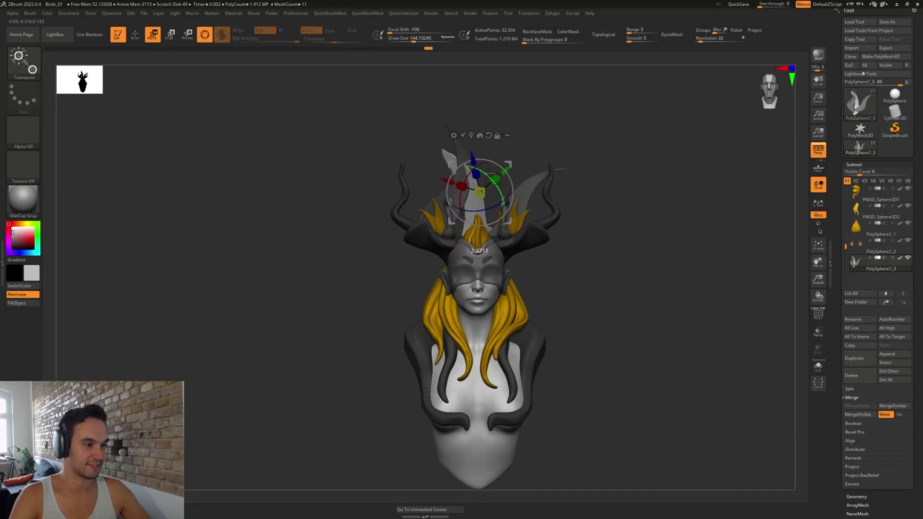
{"action": "left_click_drag", "start_coordinate": [507, 165], "coordinate": [525, 164]}
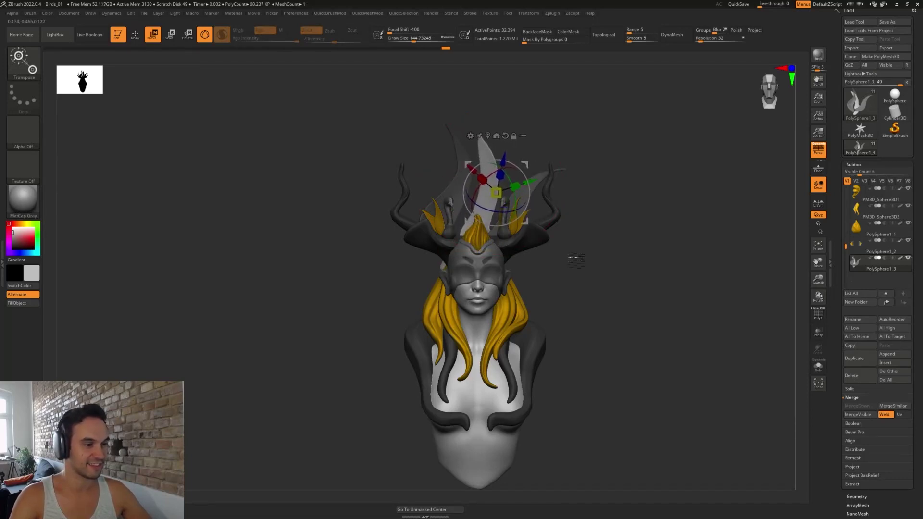
- Refine the centre feather's shape and placement using the Move brush at a draw size of about 97 and the gizmo, and clear the mask
{"action": "mouse_move", "coordinate": [575, 260]}
{"action": "left_mouse_down"}
{"action": "mouse_move", "coordinate": [638, 280]}
{"action": "mouse_move", "coordinate": [638, 288]}
{"action": "left_mouse_up"}
{"action": "key", "text": "q"}
{"action": "key", "text": "s"}
{"action": "left_click_drag", "start_coordinate": [534, 265], "coordinate": [508, 236]}
{"action": "key", "text": "w"}
{"action": "mouse_move", "coordinate": [596, 277]}
{"action": "left_mouse_down"}
{"action": "mouse_move", "coordinate": [612, 270]}
{"action": "mouse_move", "coordinate": [521, 252]}
{"action": "mouse_move", "coordinate": [562, 201]}
{"action": "mouse_move", "coordinate": [543, 217]}
{"action": "mouse_move", "coordinate": [561, 207]}
{"action": "mouse_move", "coordinate": [548, 210]}
{"action": "mouse_move", "coordinate": [561, 163]}
{"action": "mouse_move", "coordinate": [584, 185]}
{"action": "mouse_move", "coordinate": [557, 168]}
{"action": "left_mouse_up"}
{"action": "key", "text": "q"}
{"action": "key", "text": "s"}
{"action": "key", "text": "s"}
{"action": "left_click_drag", "start_coordinate": [573, 215], "coordinate": [516, 231]}
{"action": "left_click_drag", "start_coordinate": [550, 218], "coordinate": [597, 226]}
{"action": "key", "text": "w"}
{"action": "key", "text": "q"}
{"action": "left_click_drag", "start_coordinate": [661, 245], "coordinate": [699, 301], "text": "ctrl"}
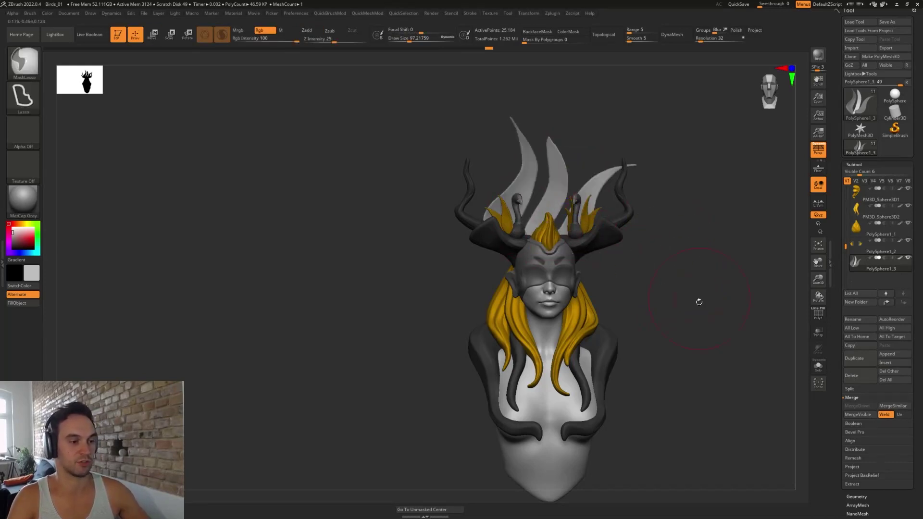
- Bend the centre feather's tip into a stronger curve with the Move Topological brush and check it from the back and front
{"action": "key", "text": "w"}
{"action": "key", "text": "q"}
{"action": "mouse_move", "coordinate": [637, 311]}
{"action": "left_mouse_down", "text": "alt"}
{"action": "mouse_move", "coordinate": [603, 309]}
{"action": "mouse_move", "coordinate": [554, 332]}
{"action": "left_mouse_up", "text": "alt"}
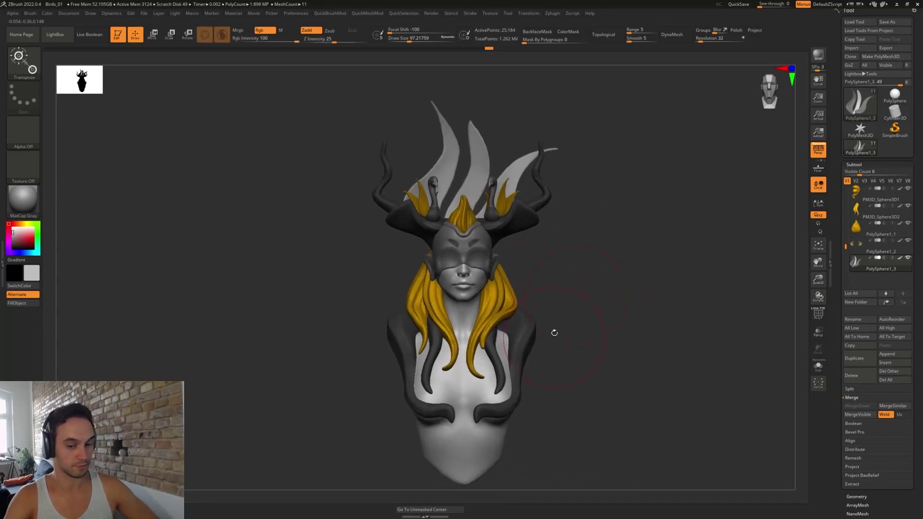
{"action": "key", "text": "w"}
{"action": "left_click_drag", "start_coordinate": [630, 307], "coordinate": [615, 318], "text": "alt"}
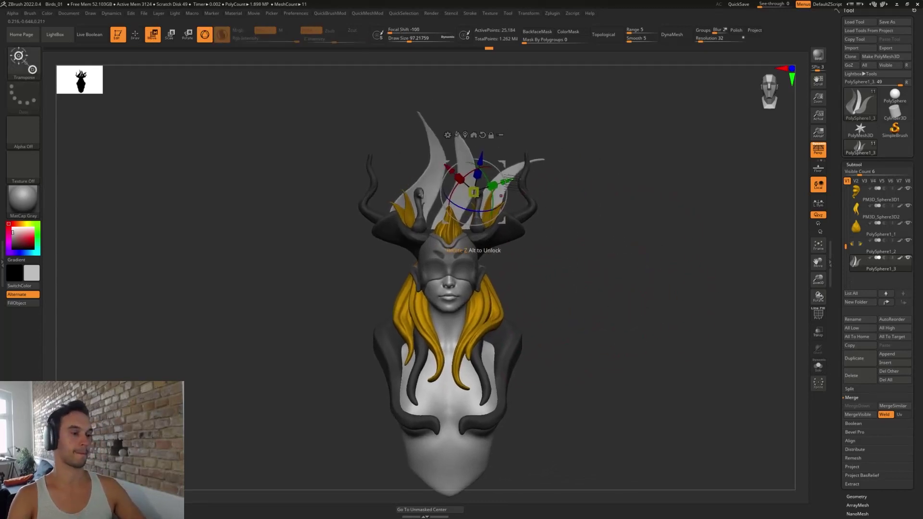
{"action": "key", "text": "q"}
{"action": "key", "text": "b"}
{"action": "key", "text": "m"}
{"action": "key", "text": "t"}
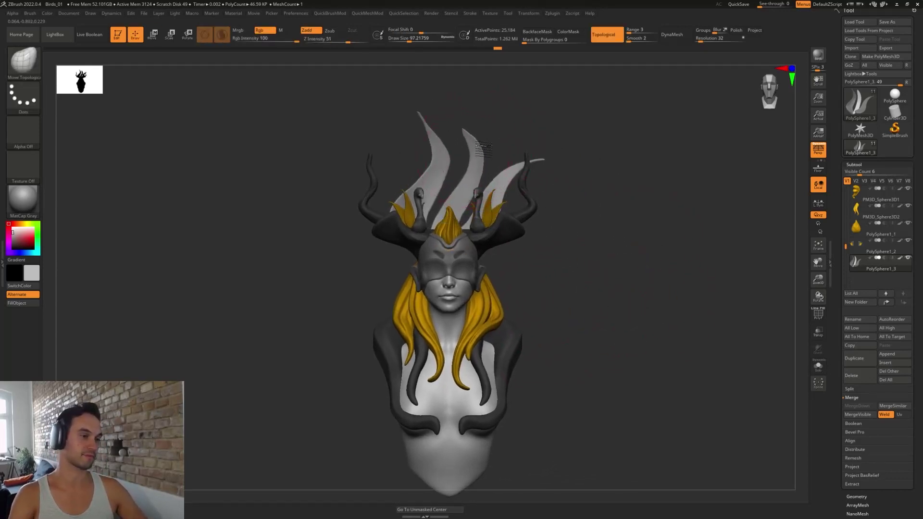
{"action": "left_click_drag", "start_coordinate": [469, 140], "coordinate": [481, 148]}
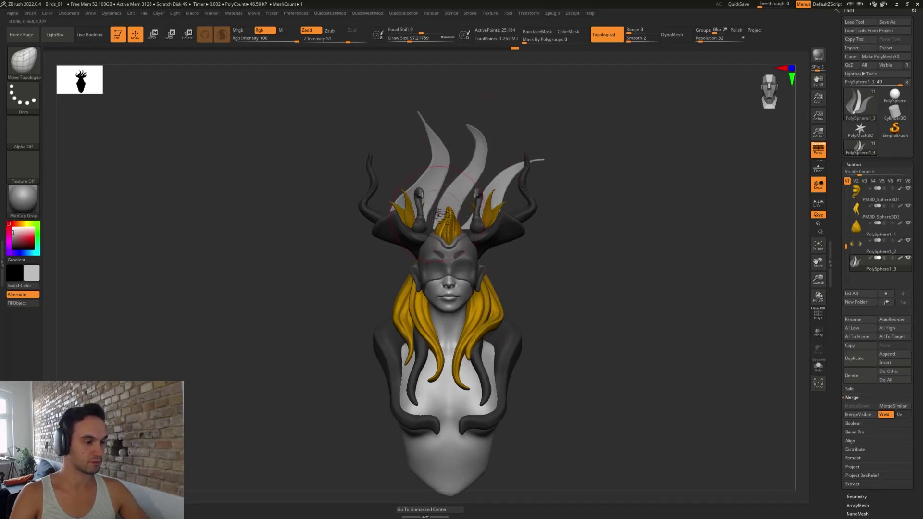
{"action": "left_click_drag", "start_coordinate": [639, 231], "coordinate": [480, 232]}
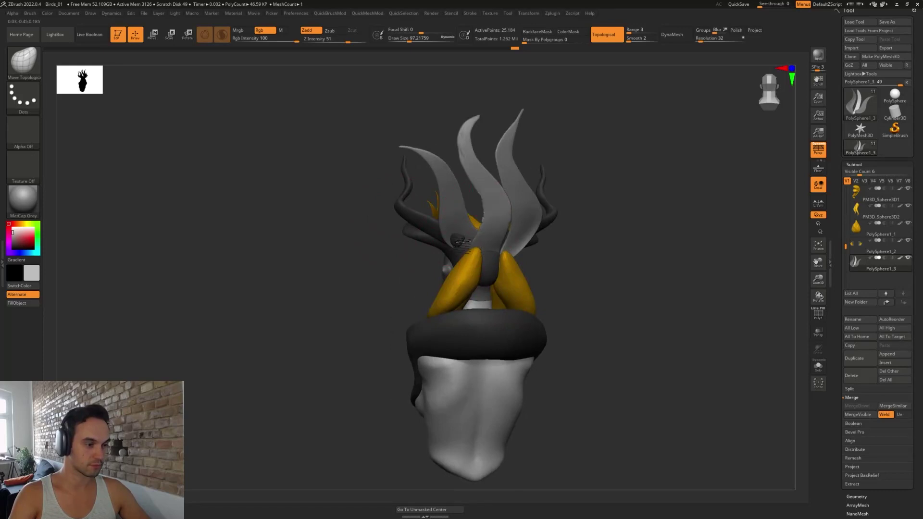
{"action": "left_click_drag", "start_coordinate": [557, 284], "coordinate": [642, 289]}
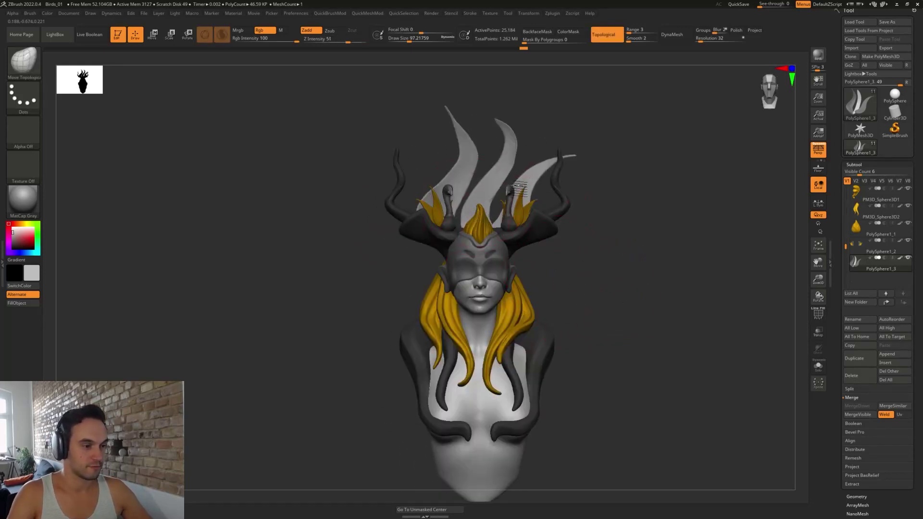
- Select the head subtool, set the Move brush draw size to about 22, and examine the face and overall silhouette
{"action": "left_click_drag", "start_coordinate": [593, 288], "coordinate": [596, 235], "text": "alt"}
{"action": "left_click", "coordinate": [495, 205], "text": "alt"}
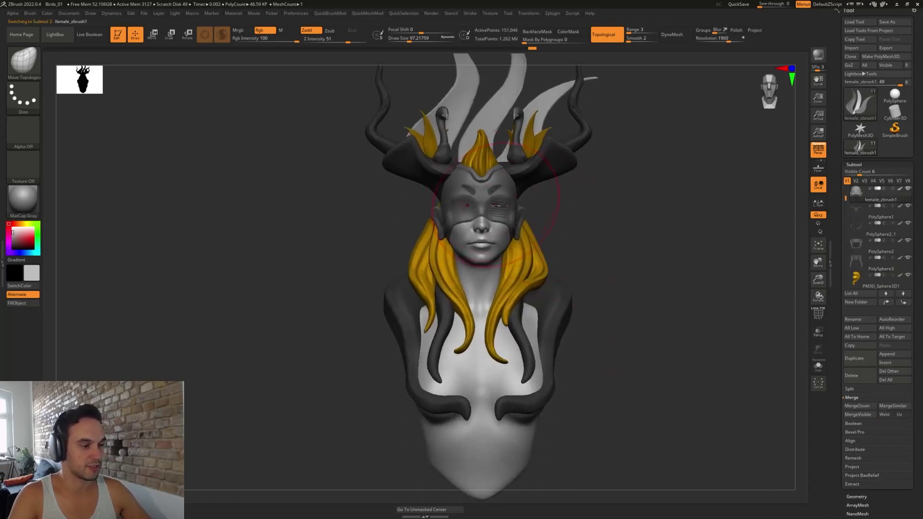
{"action": "key", "text": "w"}
{"action": "key", "text": "q"}
{"action": "key", "text": "s"}
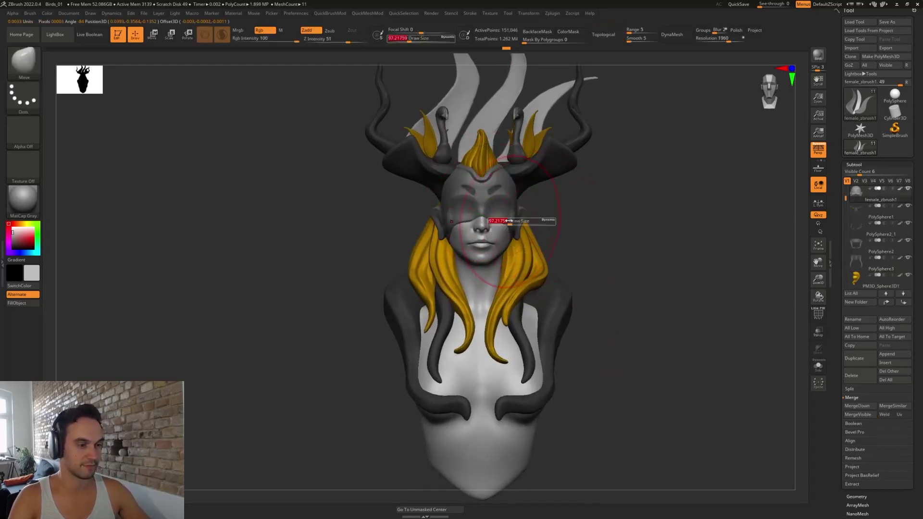
{"action": "left_click_drag", "start_coordinate": [500, 223], "coordinate": [498, 223]}
{"action": "left_click_drag", "start_coordinate": [612, 191], "coordinate": [582, 290], "text": "alt"}
{"action": "mouse_move", "coordinate": [567, 291]}
{"action": "left_mouse_down"}
{"action": "mouse_move", "coordinate": [581, 276]}
{"action": "mouse_move", "coordinate": [576, 322]}
{"action": "mouse_move", "coordinate": [597, 275]}
{"action": "mouse_move", "coordinate": [598, 292]}
{"action": "left_mouse_up"}
{"action": "left_click_drag", "start_coordinate": [609, 347], "coordinate": [601, 269], "text": "alt"}
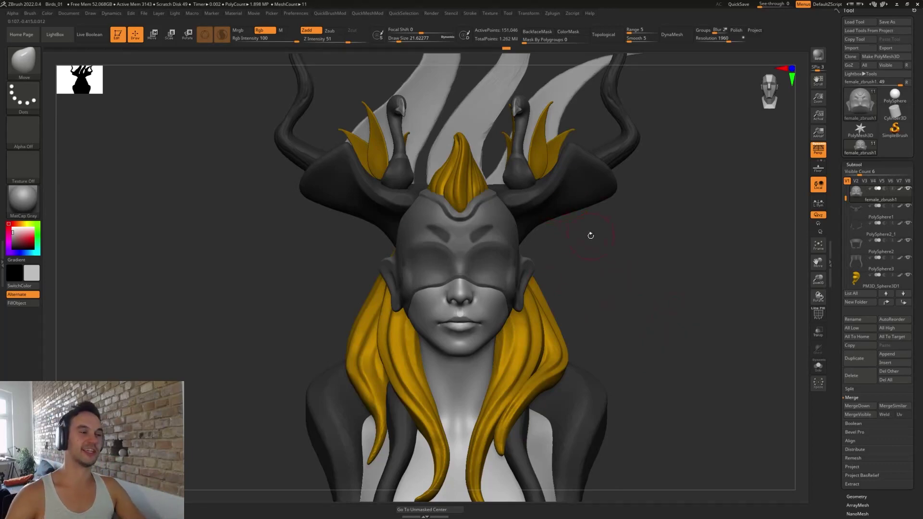
{"action": "mouse_move", "coordinate": [612, 259]}
{"action": "left_mouse_down", "text": "alt"}
{"action": "mouse_move", "coordinate": [601, 255]}
{"action": "mouse_move", "coordinate": [580, 318]}
{"action": "mouse_move", "coordinate": [561, 305]}
{"action": "mouse_move", "coordinate": [551, 246]}
{"action": "left_mouse_up", "text": "alt"}
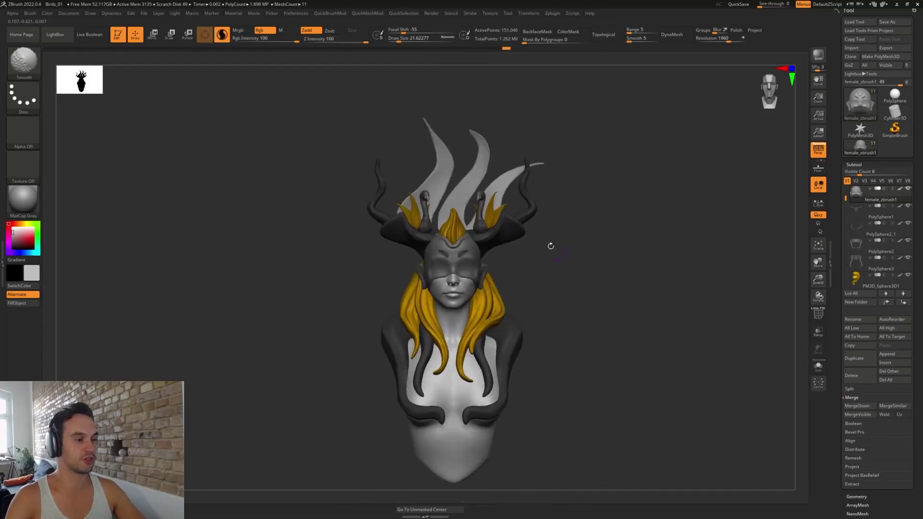
{"action": "left_click_drag", "start_coordinate": [565, 276], "coordinate": [567, 297], "text": "alt"}
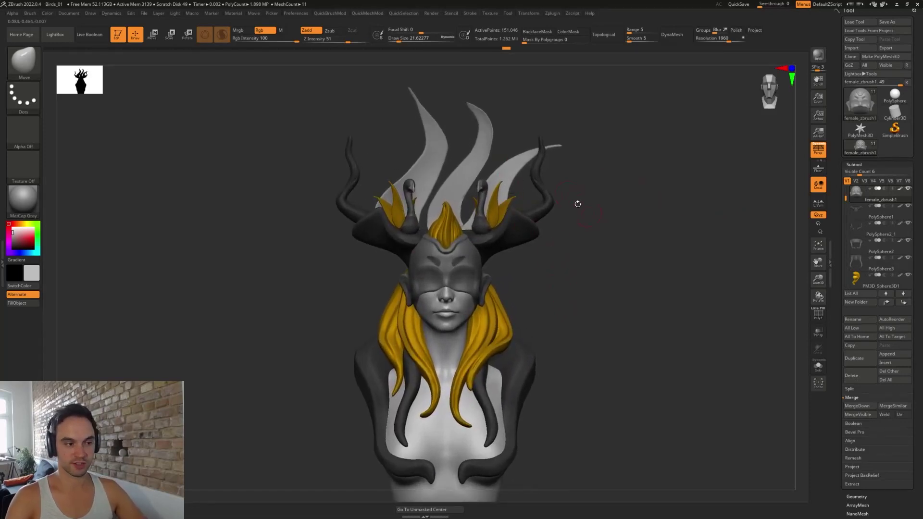
- Select the feather subtool again and reset the orientation of its gizmo
{"action": "left_click", "coordinate": [455, 187], "text": "alt"}
{"action": "left_click_drag", "start_coordinate": [543, 293], "coordinate": [568, 310]}
{"action": "left_click_drag", "start_coordinate": [568, 310], "coordinate": [556, 270], "text": "alt"}
{"action": "key", "text": "w"}
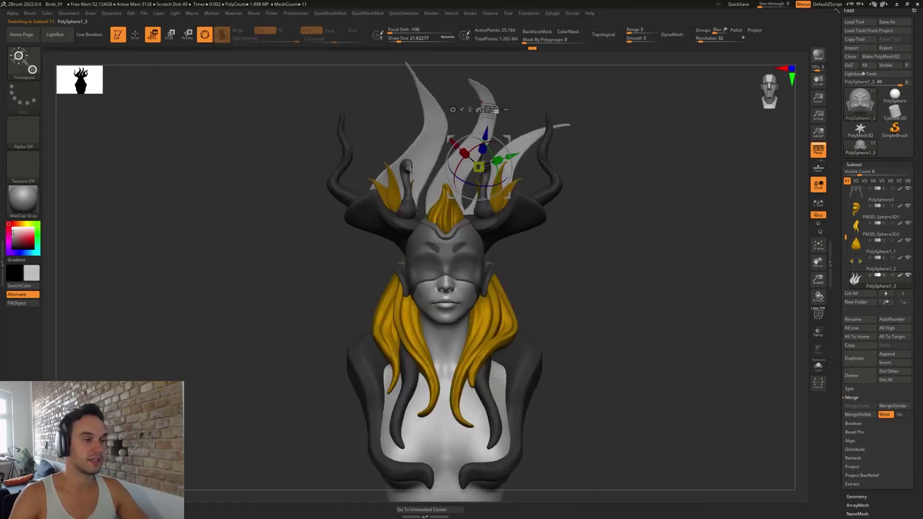
{"action": "left_click", "coordinate": [487, 109]}
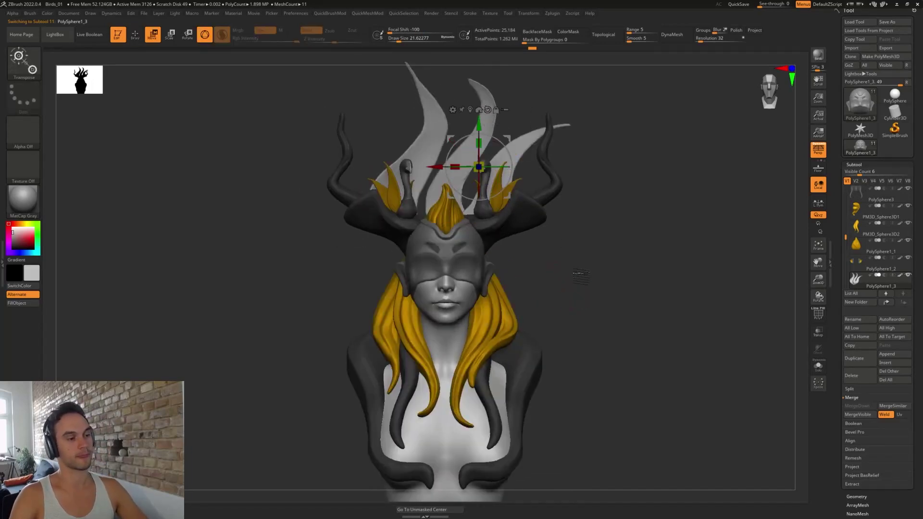
{"action": "mouse_move", "coordinate": [581, 274]}
{"action": "left_mouse_down", "text": "alt"}
{"action": "mouse_move", "coordinate": [563, 256]}
{"action": "mouse_move", "coordinate": [572, 272]}
{"action": "left_mouse_up", "text": "alt"}
{"action": "key", "text": "q"}
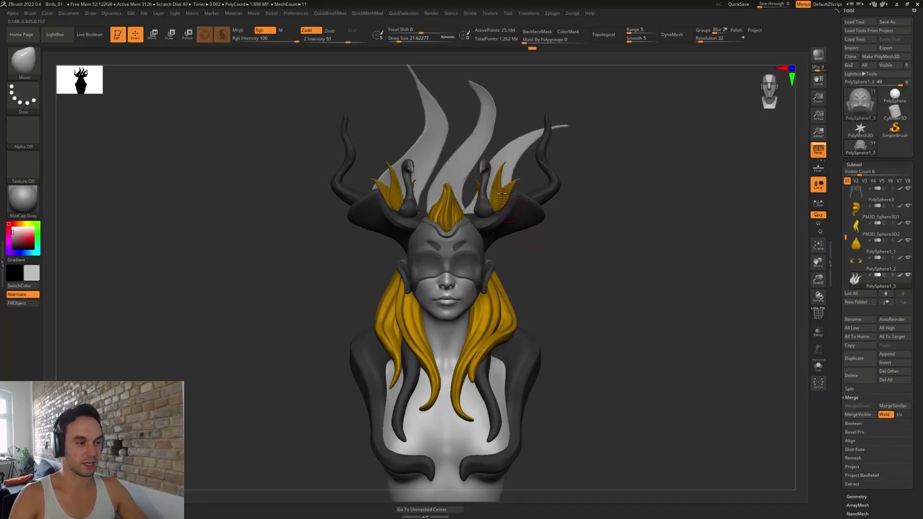
- Check the feathers' polygroups, hide the centre feather, and delete the hidden geometry
{"action": "key", "text": "space"}
{"action": "key", "text": "shift+f"}
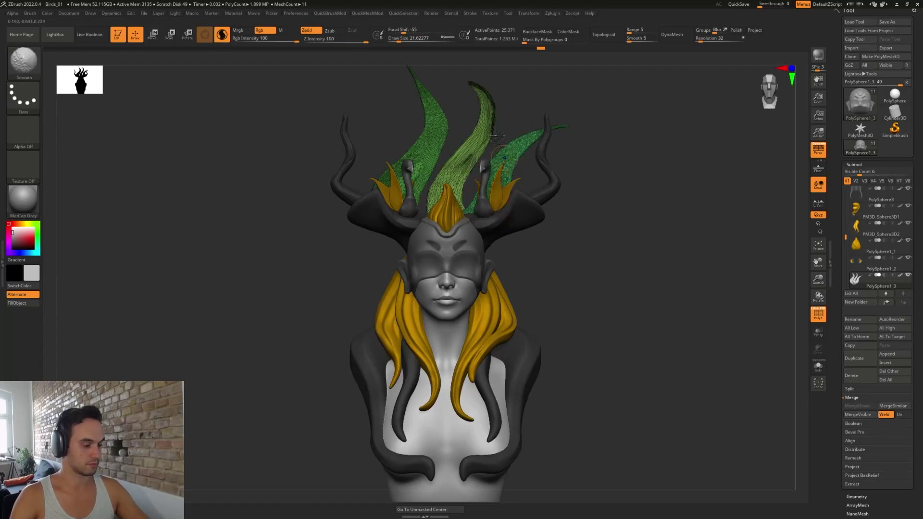
{"action": "key", "text": "shift+f"}
{"action": "left_click", "coordinate": [463, 174], "text": "ctrl+alt+shift"}
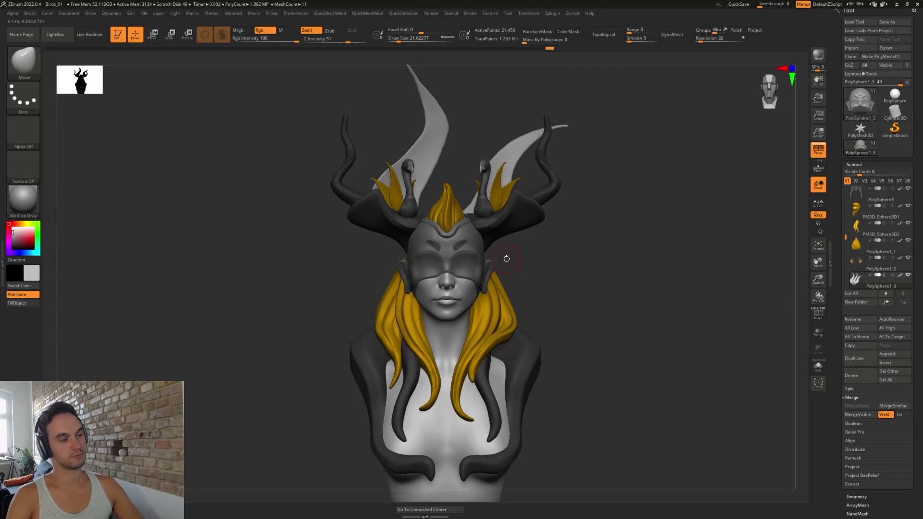
{"action": "mouse_move", "coordinate": [568, 305]}
{"action": "left_mouse_down", "text": "alt"}
{"action": "mouse_move", "coordinate": [527, 272]}
{"action": "mouse_move", "coordinate": [554, 304]}
{"action": "left_mouse_up", "text": "alt"}
{"action": "key", "text": "space"}
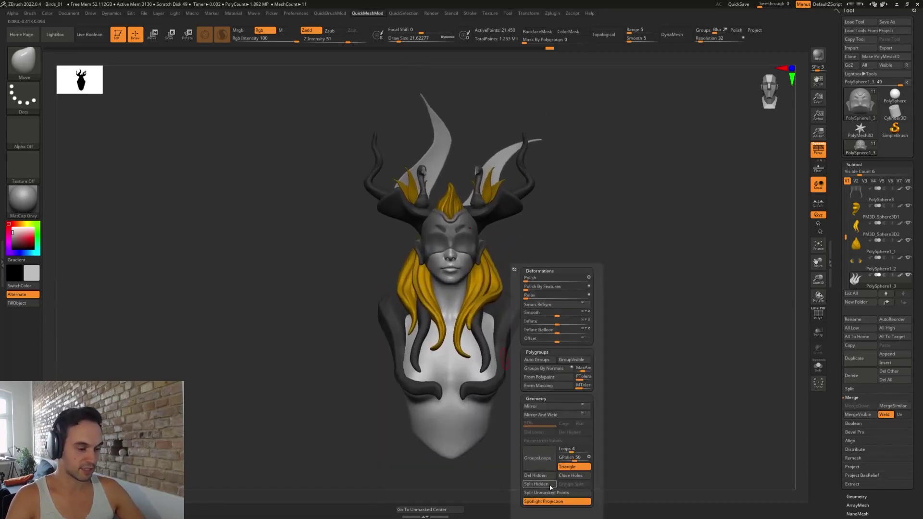
{"action": "left_click", "coordinate": [539, 476]}
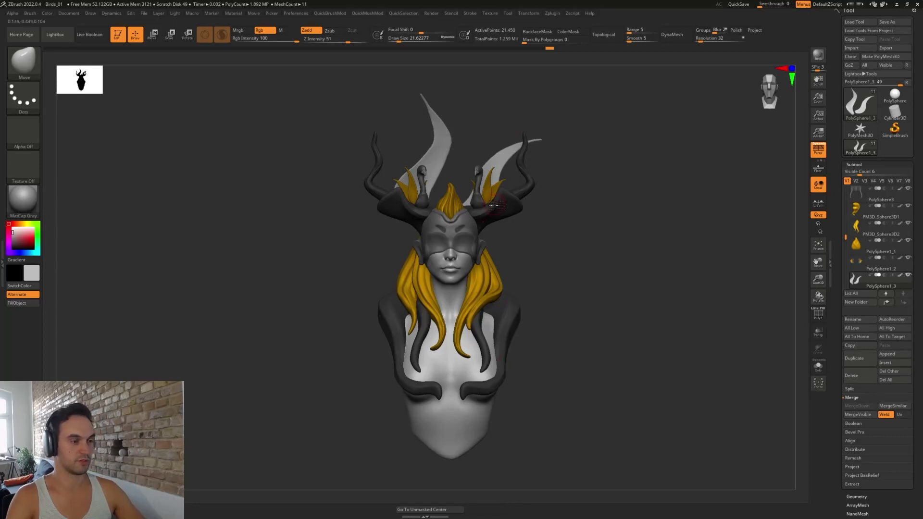
- Pull the feather on the viewer's right inward with the Move Topological brush at a draw size of about 177
{"action": "key", "text": "b"}
{"action": "key", "text": "m"}
{"action": "key", "text": "t"}
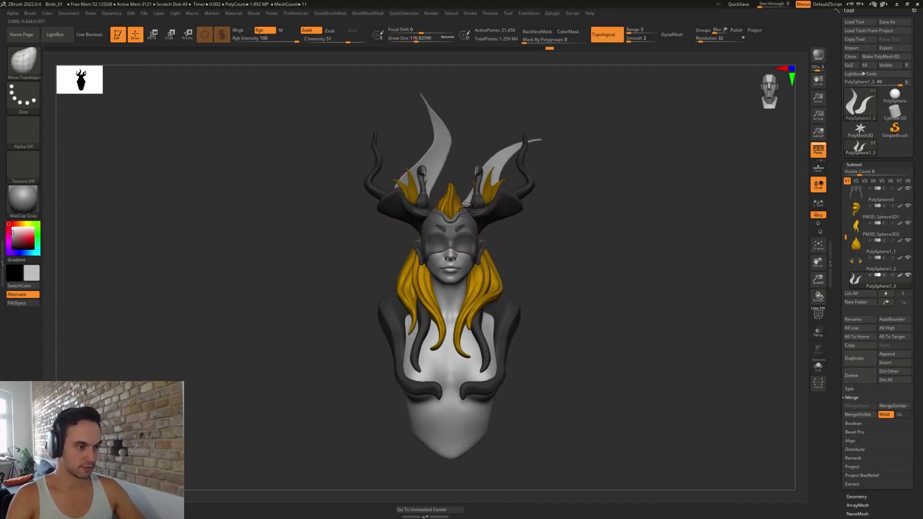
{"action": "left_click_drag", "start_coordinate": [493, 165], "coordinate": [481, 159]}
{"action": "left_click_drag", "start_coordinate": [560, 145], "coordinate": [531, 144]}
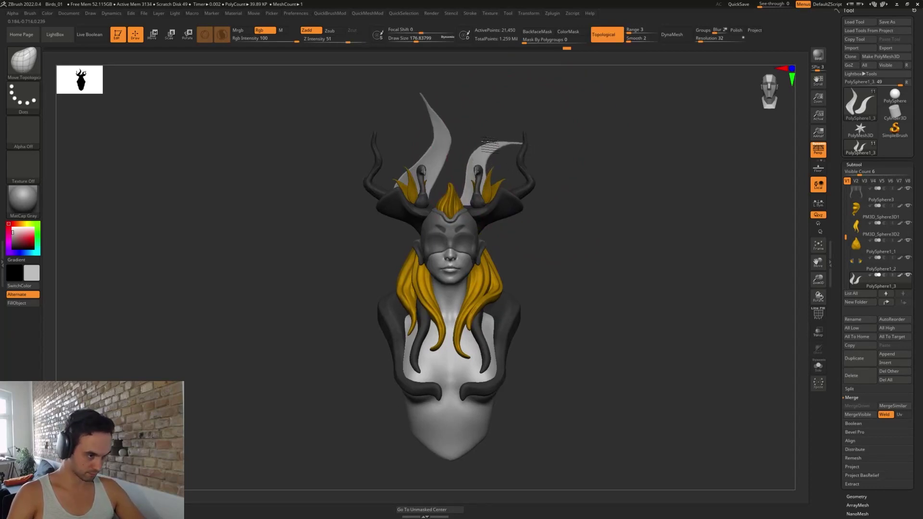
- Adjust the curve of the taller feather on the viewer's left with the Move Topological brush at a draw size of about 132
{"action": "mouse_move", "coordinate": [451, 161]}
{"action": "left_mouse_down"}
{"action": "mouse_move", "coordinate": [446, 169]}
{"action": "mouse_move", "coordinate": [453, 163]}
{"action": "left_mouse_up"}
{"action": "key", "text": "s"}
{"action": "left_click_drag", "start_coordinate": [422, 111], "coordinate": [431, 137]}
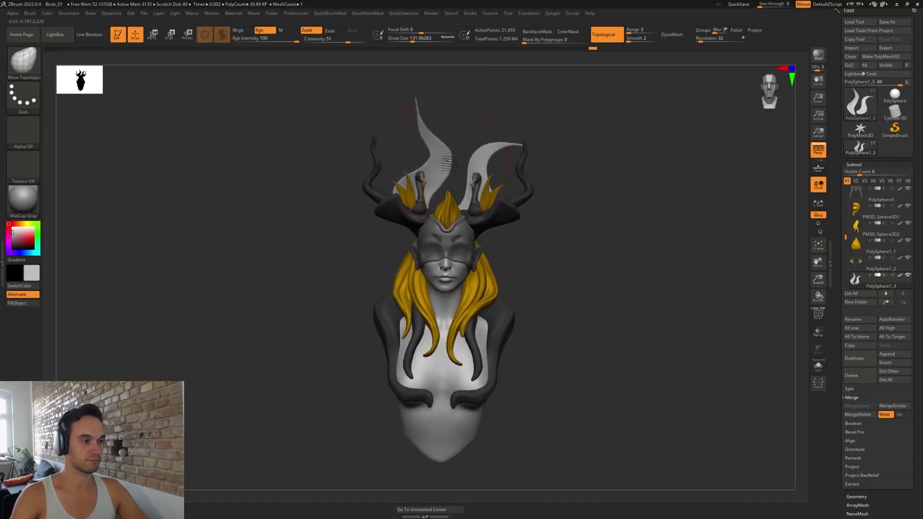
{"action": "left_click_drag", "start_coordinate": [450, 166], "coordinate": [455, 167]}
{"action": "left_click_drag", "start_coordinate": [534, 233], "coordinate": [521, 216]}
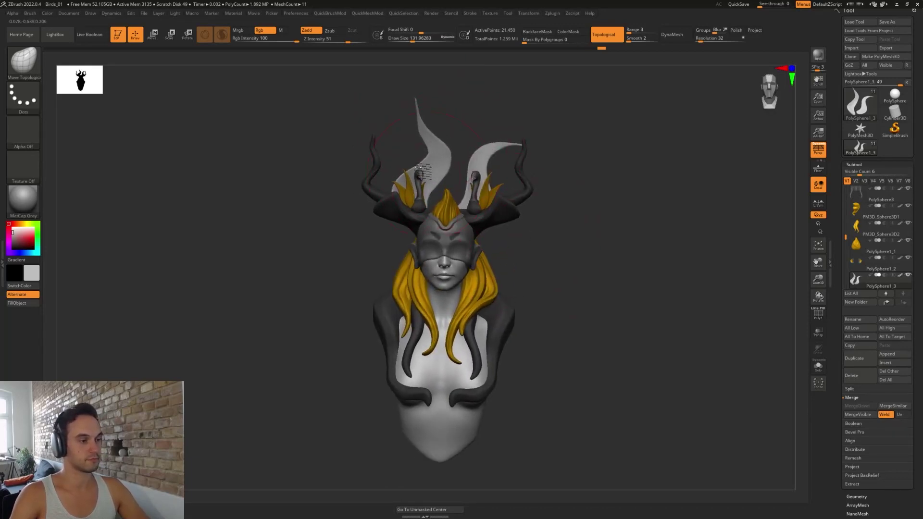
{"action": "left_click_drag", "start_coordinate": [427, 165], "coordinate": [418, 165]}
{"action": "left_click_drag", "start_coordinate": [528, 297], "coordinate": [537, 286]}
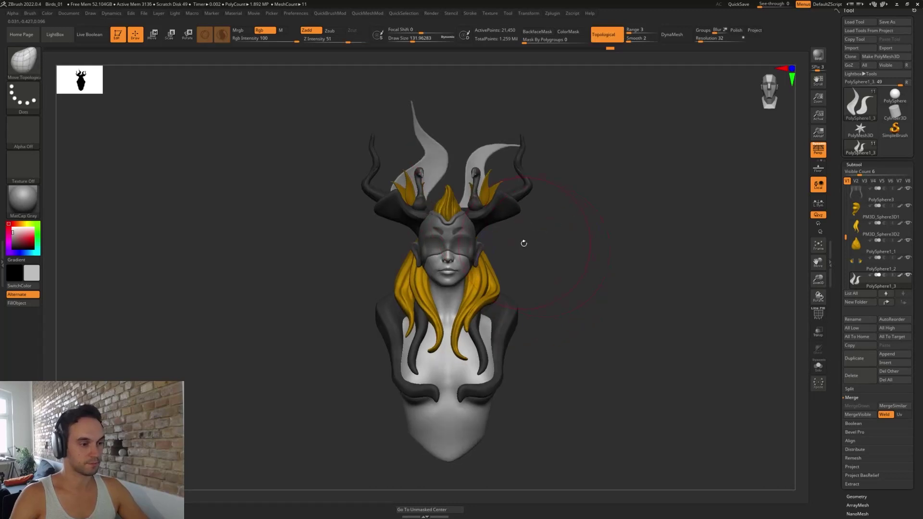
- Select the horns subtool and duplicate both horns within it using the gizmo
{"action": "key", "text": "w"}
{"action": "key", "text": "s"}
{"action": "key", "text": "q"}
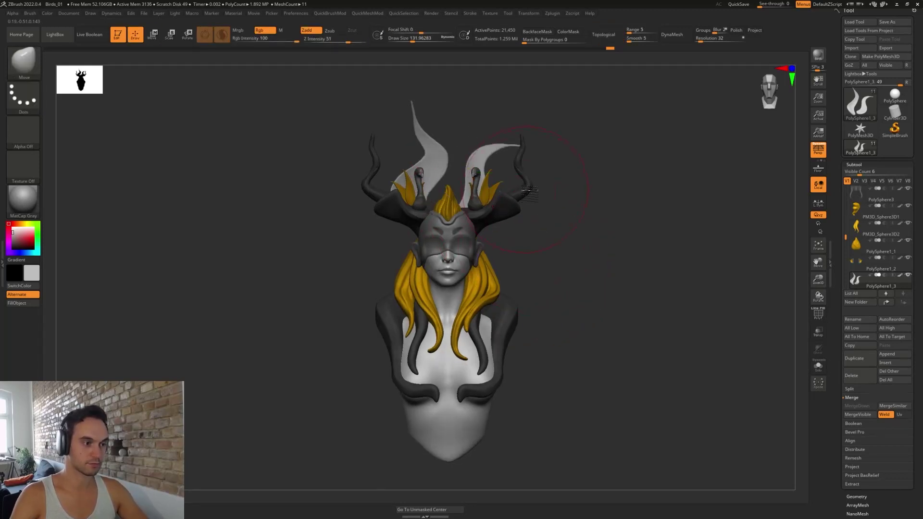
{"action": "key", "text": "s"}
{"action": "left_click_drag", "start_coordinate": [546, 247], "coordinate": [557, 262], "text": "alt"}
{"action": "left_click", "coordinate": [555, 199], "text": "alt"}
{"action": "left_click_drag", "start_coordinate": [585, 225], "coordinate": [574, 288]}
{"action": "key", "text": "w"}
{"action": "left_click_drag", "start_coordinate": [431, 217], "coordinate": [450, 230], "text": "ctrl"}
{"action": "left_click_drag", "start_coordinate": [574, 318], "coordinate": [572, 267]}
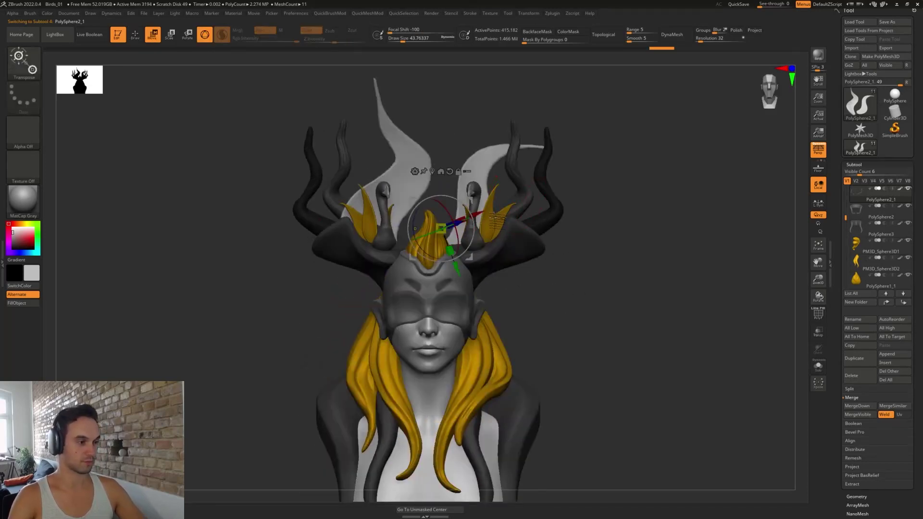
- Move and rotate the duplicated horns so they rise between the original horns and the birds
{"action": "left_click_drag", "start_coordinate": [473, 198], "coordinate": [331, 230]}
{"action": "right_click_drag", "start_coordinate": [331, 228], "coordinate": [409, 225]}
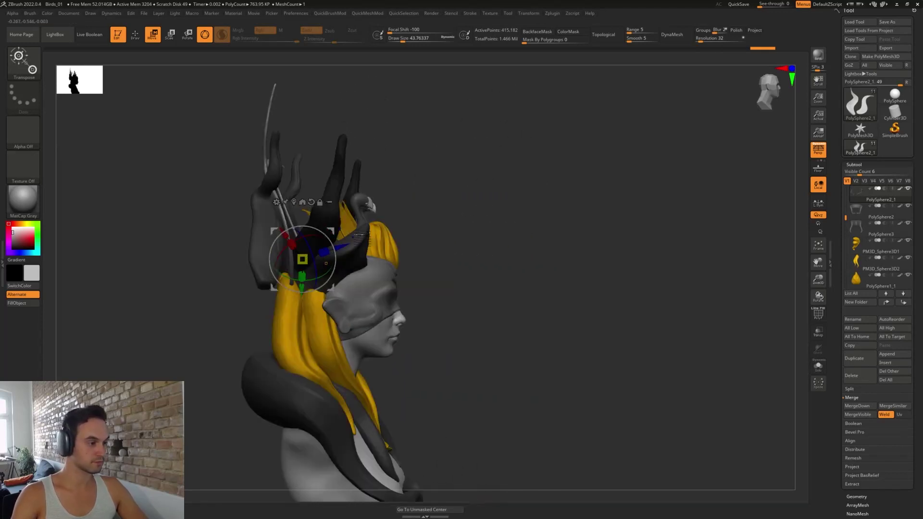
{"action": "left_click_drag", "start_coordinate": [334, 251], "coordinate": [388, 240]}
{"action": "right_click_drag", "start_coordinate": [413, 226], "coordinate": [450, 282]}
{"action": "left_click_drag", "start_coordinate": [338, 238], "coordinate": [328, 225]}
{"action": "left_click_drag", "start_coordinate": [374, 259], "coordinate": [372, 266]}
{"action": "right_click_drag", "start_coordinate": [433, 284], "coordinate": [419, 152]}
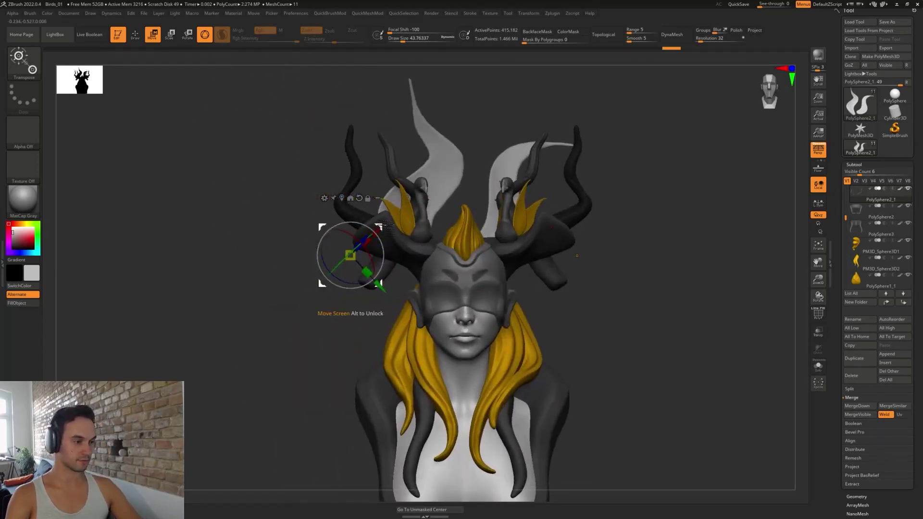
{"action": "left_click_drag", "start_coordinate": [350, 255], "coordinate": [338, 262]}
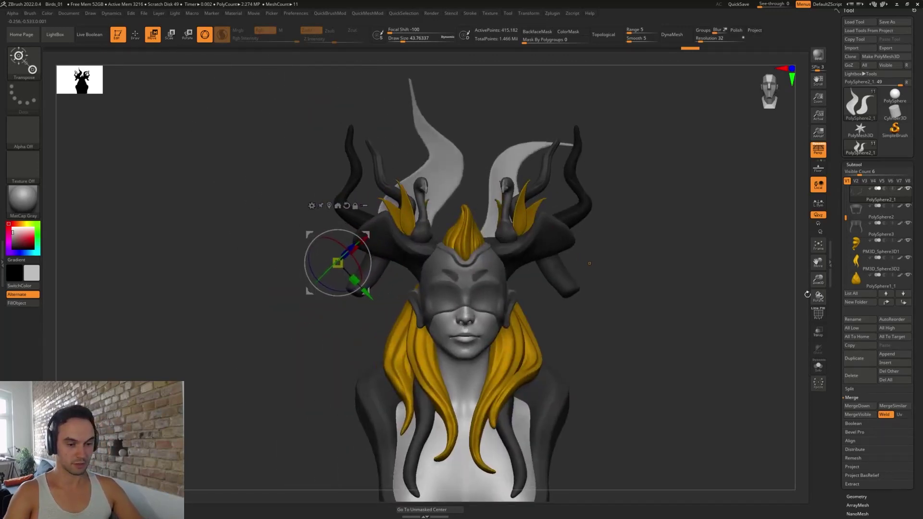
- Isolate the horns and split the unmasked duplicate pair into its own subtool
{"action": "left_click", "coordinate": [818, 365]}
{"action": "key", "text": "q"}
{"action": "key", "text": "ctrl+shift+q"}
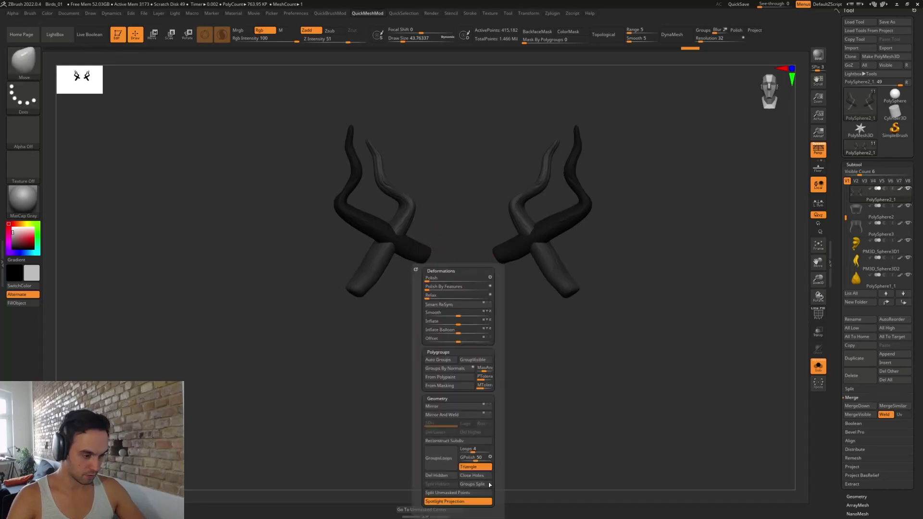
{"action": "left_click", "coordinate": [457, 494]}
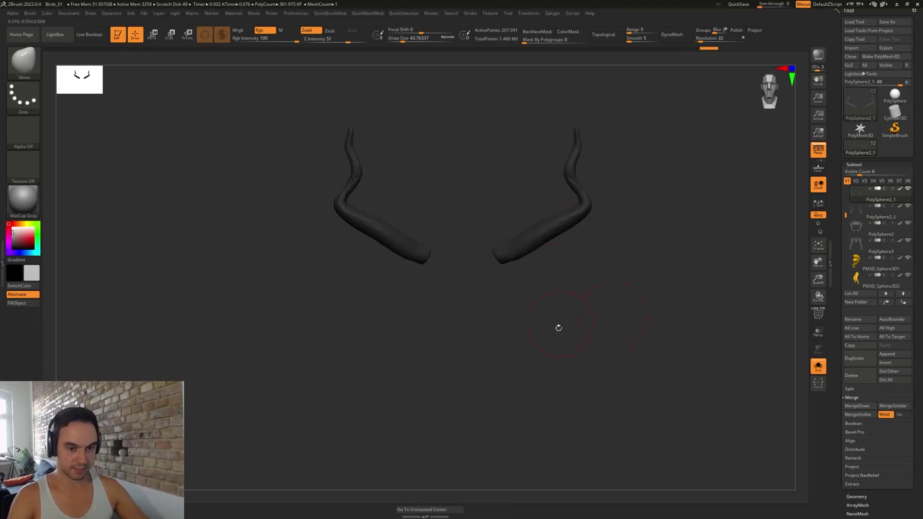
- Select the new horn subtool, delete the straight lower ends of both horns, and close the resulting holes
{"action": "mouse_move", "coordinate": [416, 246]}
{"action": "left_mouse_down", "text": "ctrl+shift"}
{"action": "mouse_move", "coordinate": [330, 265]}
{"action": "mouse_move", "coordinate": [426, 332]}
{"action": "left_mouse_up", "text": "ctrl+shift"}
{"action": "key", "text": "2"}
{"action": "left_click", "coordinate": [414, 457]}
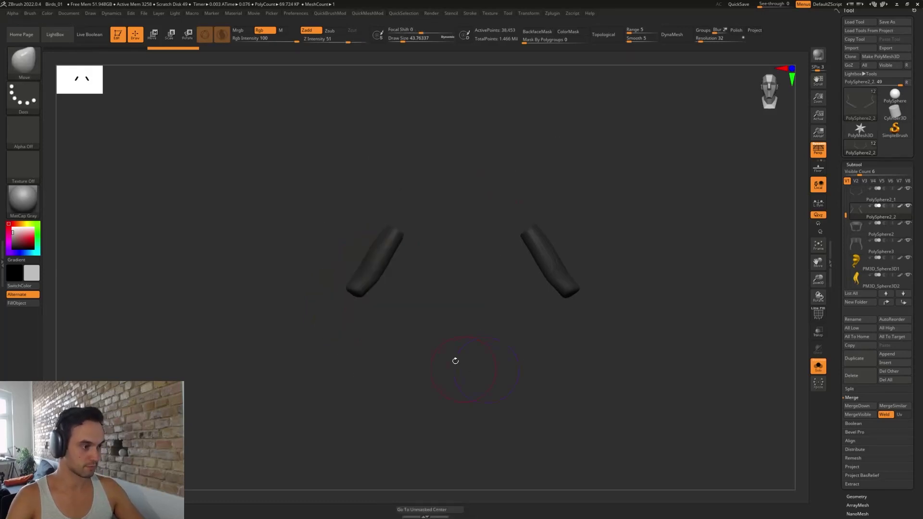
{"action": "left_click", "coordinate": [454, 370], "text": "ctrl+shift"}
{"action": "key", "text": "ctrl+shift+q"}
{"action": "left_click", "coordinate": [459, 477]}
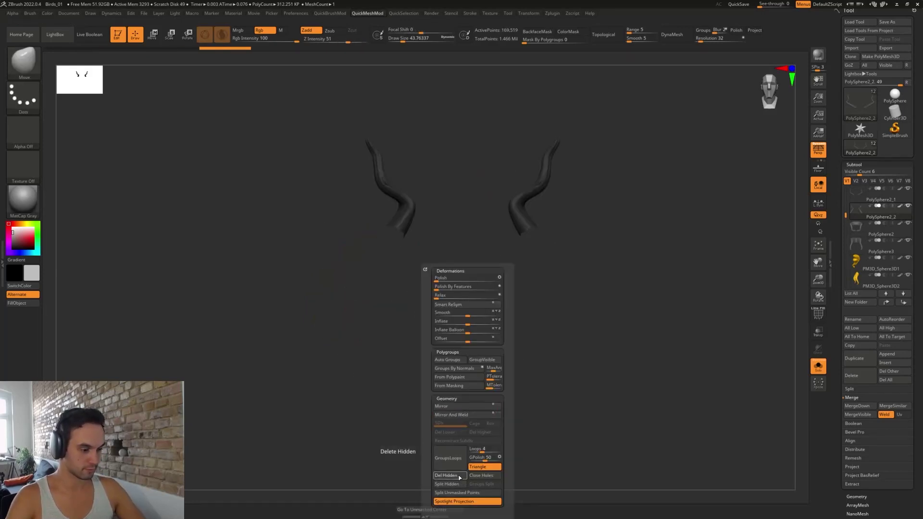
{"action": "left_click", "coordinate": [482, 475]}
- Redo the hole closing on the cut horns with the dark grey colour picked, and smooth the capped ends
{"action": "key", "text": "s"}
{"action": "left_click_drag", "start_coordinate": [376, 323], "coordinate": [394, 292]}
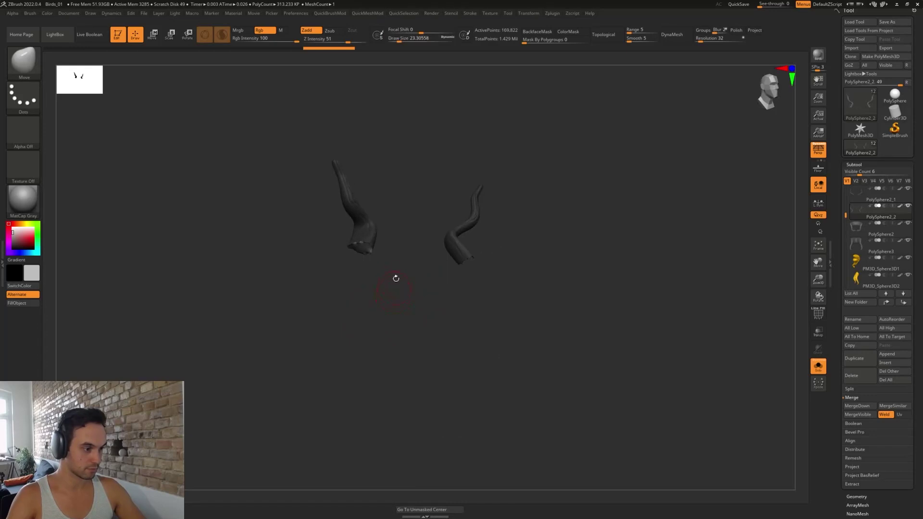
{"action": "key", "text": "ctrl+z"}
{"action": "key", "text": "c"}
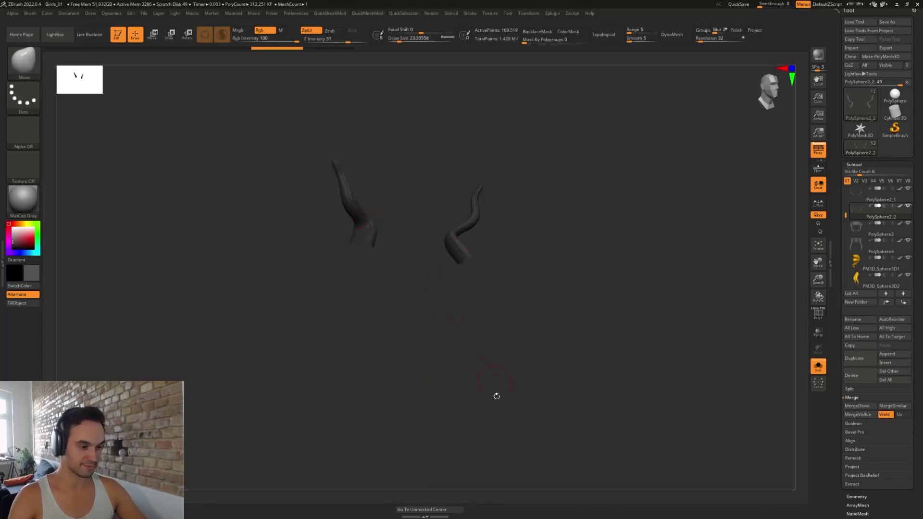
{"action": "key", "text": "ctrl+shift+q"}
{"action": "left_click", "coordinate": [445, 475]}
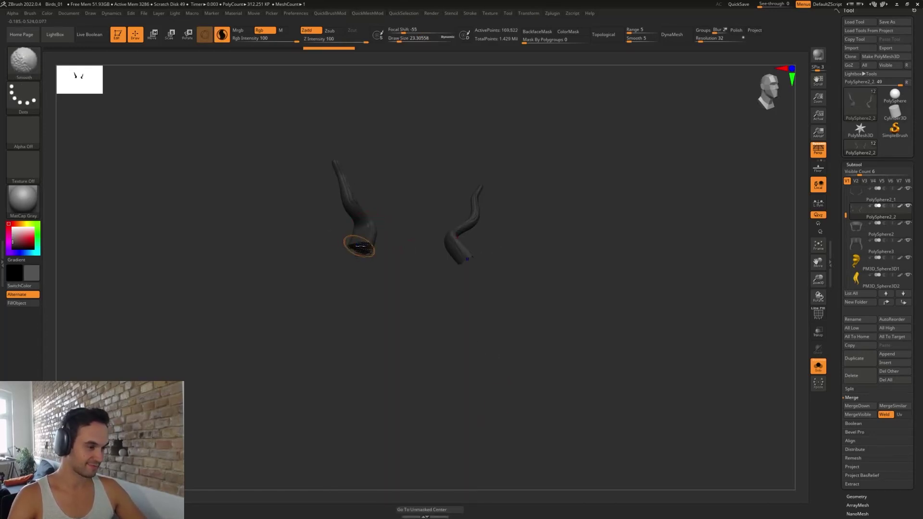
{"action": "left_click_drag", "start_coordinate": [367, 249], "coordinate": [360, 247], "text": "shift"}
- Show the whole bust again and bend the inner horns around the birds with the Move brush at a draw size of about 83
{"action": "left_click", "coordinate": [818, 367]}
{"action": "left_click_drag", "start_coordinate": [642, 320], "coordinate": [550, 289]}
{"action": "key", "text": "s"}
{"action": "left_click_drag", "start_coordinate": [410, 218], "coordinate": [418, 218]}
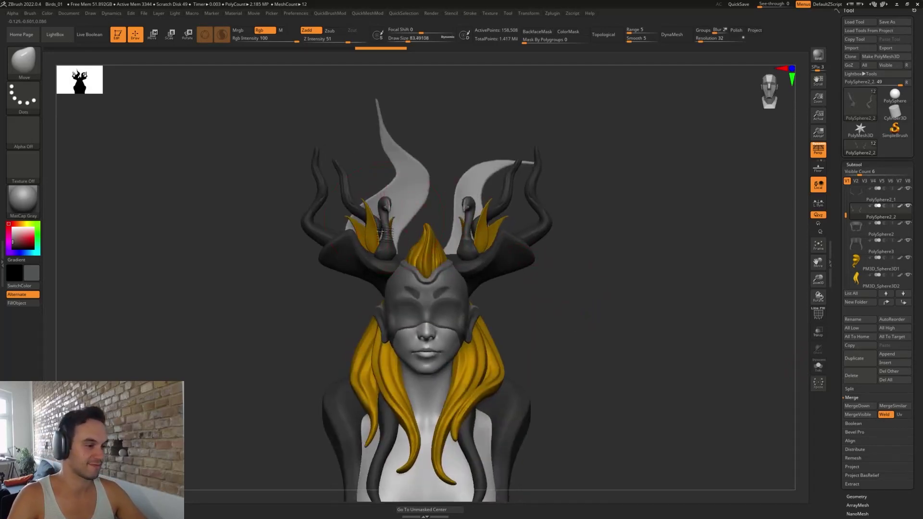
{"action": "left_click_drag", "start_coordinate": [357, 217], "coordinate": [374, 223]}
{"action": "left_click_drag", "start_coordinate": [354, 186], "coordinate": [368, 177]}
{"action": "mouse_move", "coordinate": [298, 175]}
{"action": "left_mouse_down"}
{"action": "mouse_move", "coordinate": [245, 193]}
{"action": "mouse_move", "coordinate": [255, 207]}
{"action": "mouse_move", "coordinate": [235, 221]}
{"action": "left_mouse_up"}
{"action": "mouse_move", "coordinate": [364, 201]}
{"action": "left_mouse_down"}
{"action": "mouse_move", "coordinate": [360, 208]}
{"action": "mouse_move", "coordinate": [384, 201]}
{"action": "mouse_move", "coordinate": [389, 182]}
{"action": "left_mouse_up"}
{"action": "left_click_drag", "start_coordinate": [481, 158], "coordinate": [553, 139]}
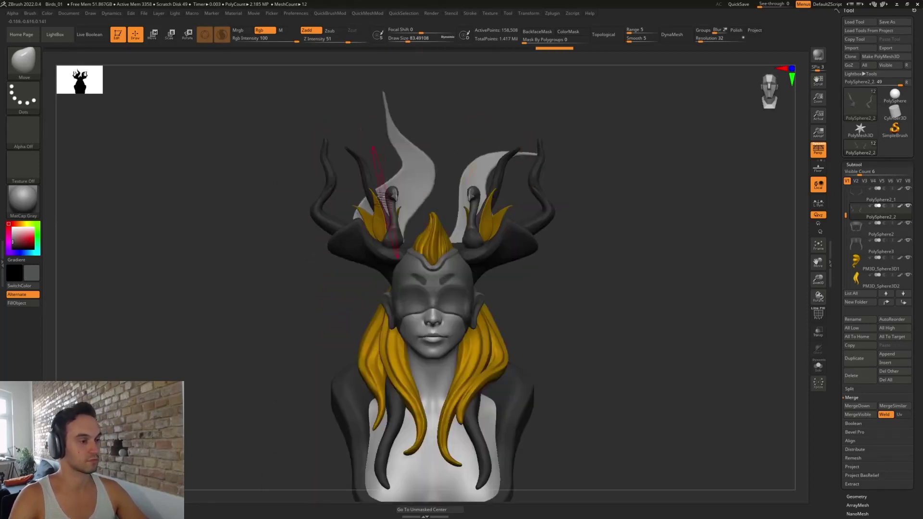
- Adjust the inner horns' bend and step back and forth through the edits to compare their shapes
{"action": "left_click_drag", "start_coordinate": [367, 192], "coordinate": [359, 200]}
{"action": "key", "text": "ctrl+z"}
{"action": "key", "text": "ctrl+shift+z"}
{"action": "key", "text": "ctrl+shift+z"}
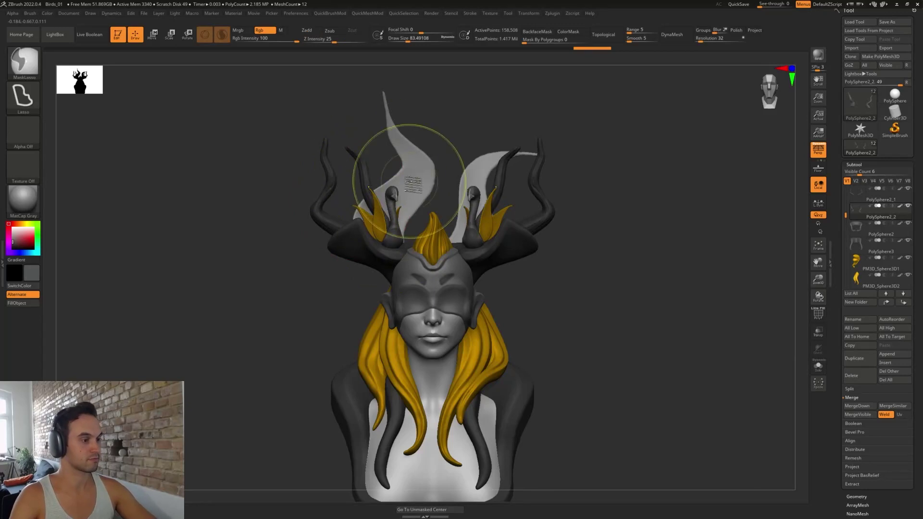
{"action": "key", "text": "ctrl+z"}
{"action": "key", "text": "ctrl+z"}
{"action": "key", "text": "ctrl+z"}
{"action": "key", "text": "ctrl+z"}
{"action": "key", "text": "ctrl+z"}
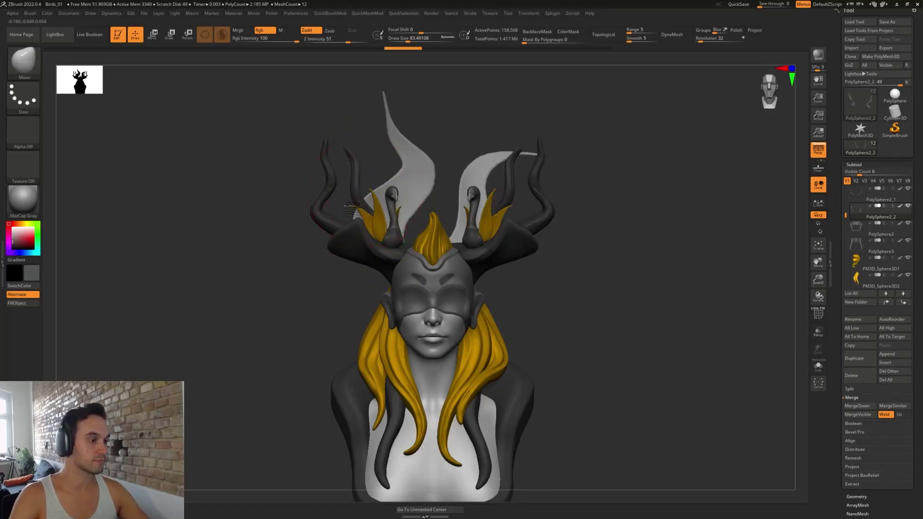
{"action": "key", "text": "ctrl+shift+z"}
{"action": "key", "text": "ctrl+shift+z"}
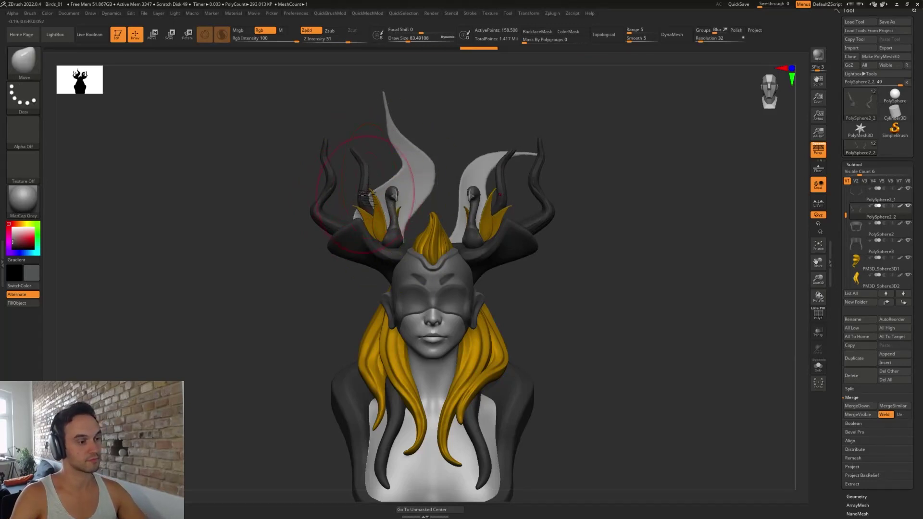
{"action": "key", "text": "ctrl+shift+z"}
- Select the blindfold subtool, reduce the Move brush draw size to about 8, and examine the face up close
{"action": "mouse_move", "coordinate": [594, 303]}
{"action": "left_mouse_down"}
{"action": "mouse_move", "coordinate": [625, 303]}
{"action": "mouse_move", "coordinate": [602, 304]}
{"action": "mouse_move", "coordinate": [583, 326]}
{"action": "mouse_move", "coordinate": [604, 379]}
{"action": "mouse_move", "coordinate": [618, 369]}
{"action": "mouse_move", "coordinate": [571, 291]}
{"action": "left_mouse_up"}
{"action": "key", "text": "s"}
{"action": "left_click_drag", "start_coordinate": [539, 260], "coordinate": [529, 257]}
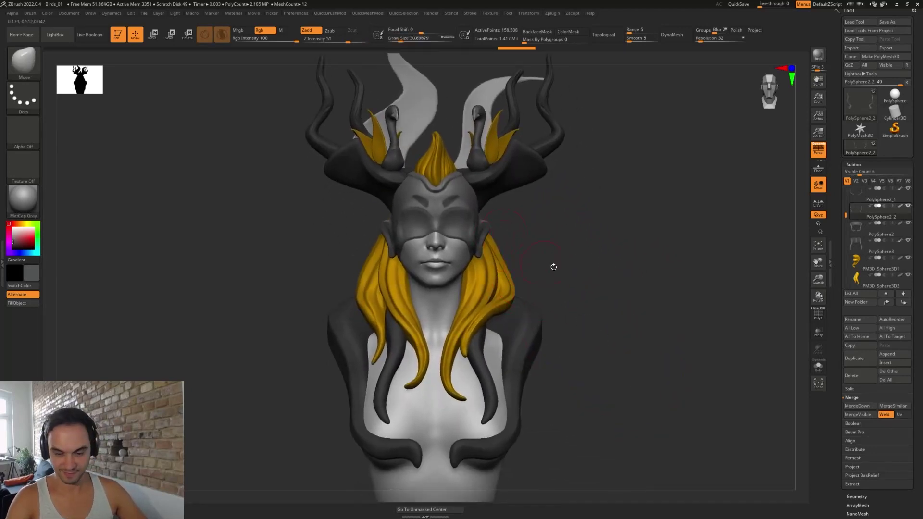
{"action": "left_click", "coordinate": [461, 234], "text": "alt"}
{"action": "key", "text": "s"}
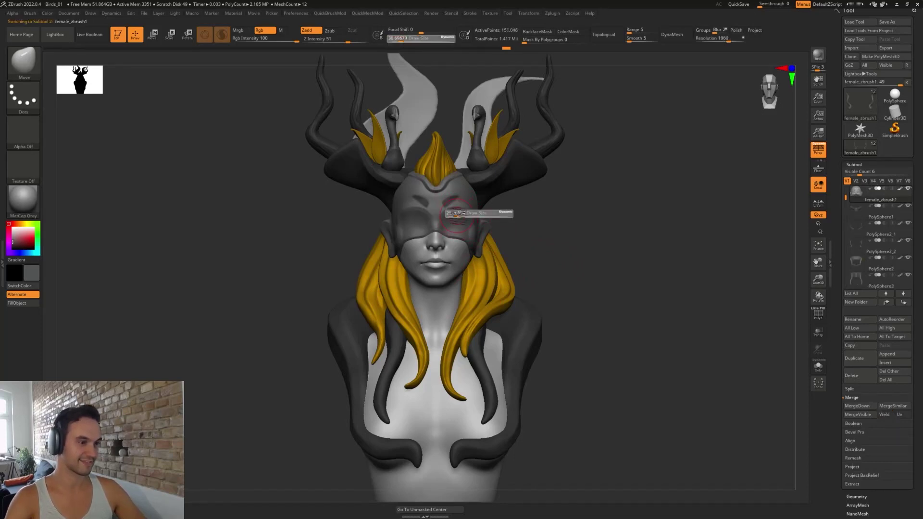
{"action": "left_click_drag", "start_coordinate": [457, 215], "coordinate": [454, 215]}
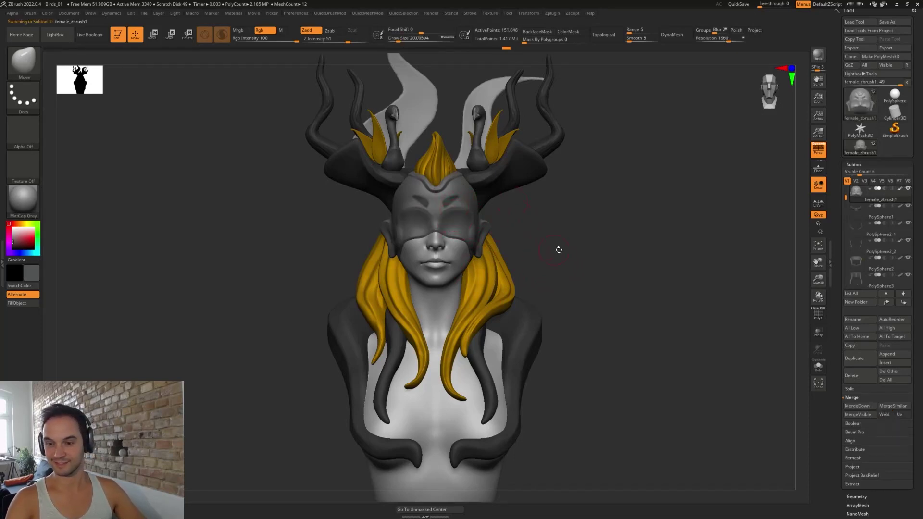
{"action": "mouse_move", "coordinate": [540, 227]}
{"action": "left_mouse_down", "text": "alt"}
{"action": "mouse_move", "coordinate": [572, 267]}
{"action": "mouse_move", "coordinate": [599, 260]}
{"action": "mouse_move", "coordinate": [587, 232]}
{"action": "mouse_move", "coordinate": [556, 243]}
{"action": "left_mouse_up", "text": "alt"}
{"action": "key", "text": "s"}
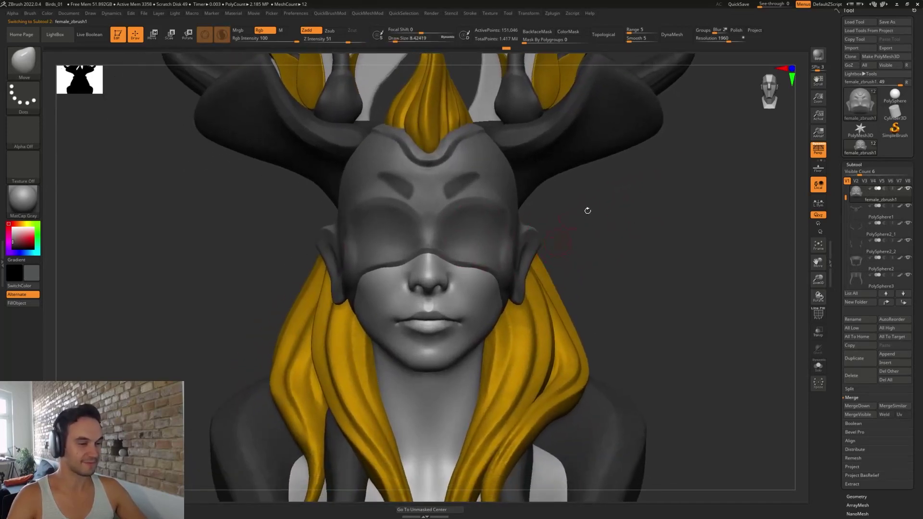
{"action": "mouse_move", "coordinate": [587, 210]}
{"action": "left_mouse_down"}
{"action": "mouse_move", "coordinate": [579, 271]}
{"action": "mouse_move", "coordinate": [598, 251]}
{"action": "left_mouse_up"}
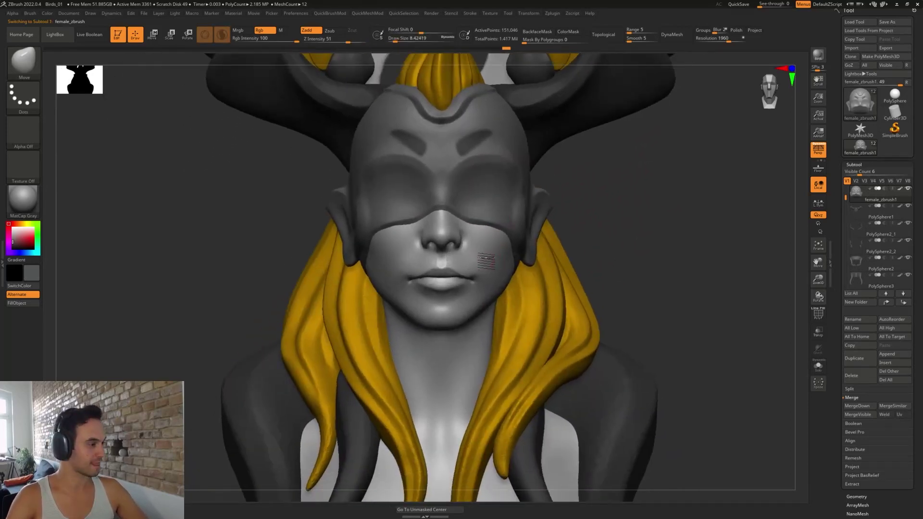
- Paint the lips of the body subtool dark grey with the Paint brush at a draw size of about 3
{"action": "key", "text": "b"}
{"action": "key", "text": "p"}
{"action": "key", "text": "a"}
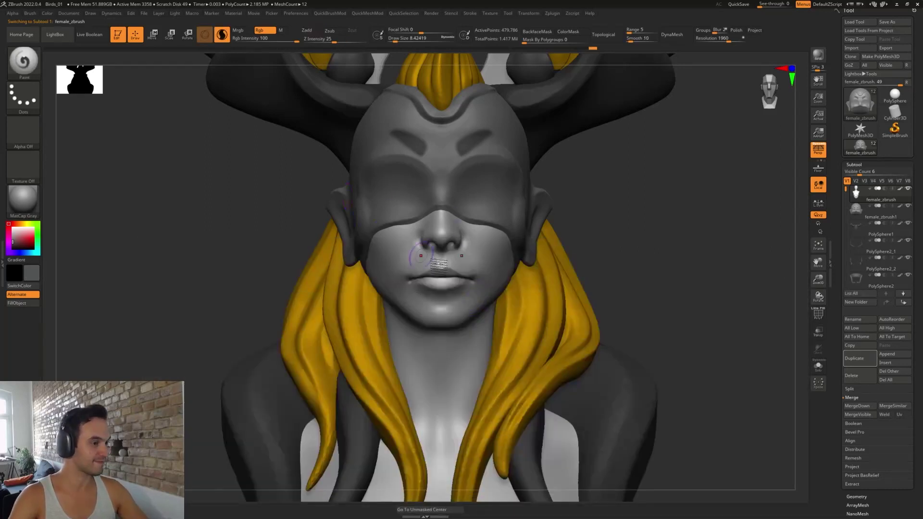
{"action": "key", "text": "s"}
{"action": "left_click_drag", "start_coordinate": [556, 123], "coordinate": [553, 123]}
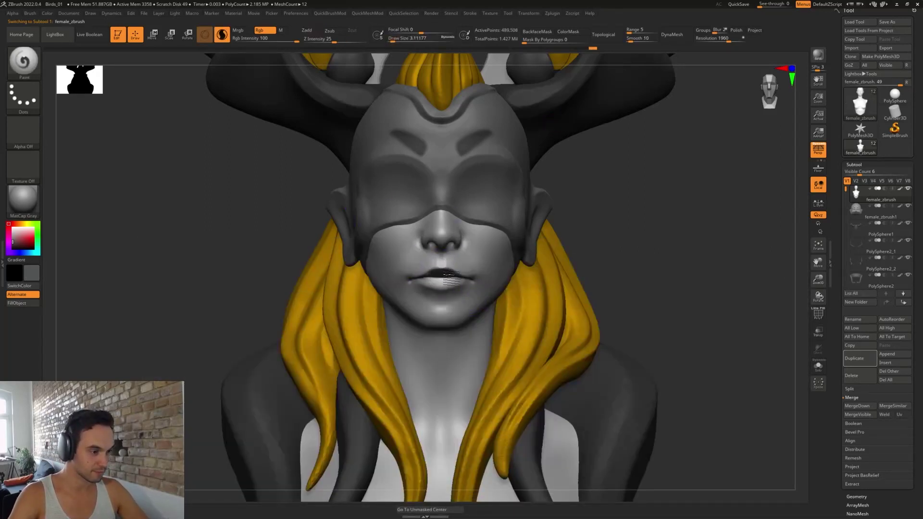
{"action": "left_click_drag", "start_coordinate": [604, 286], "coordinate": [629, 284]}
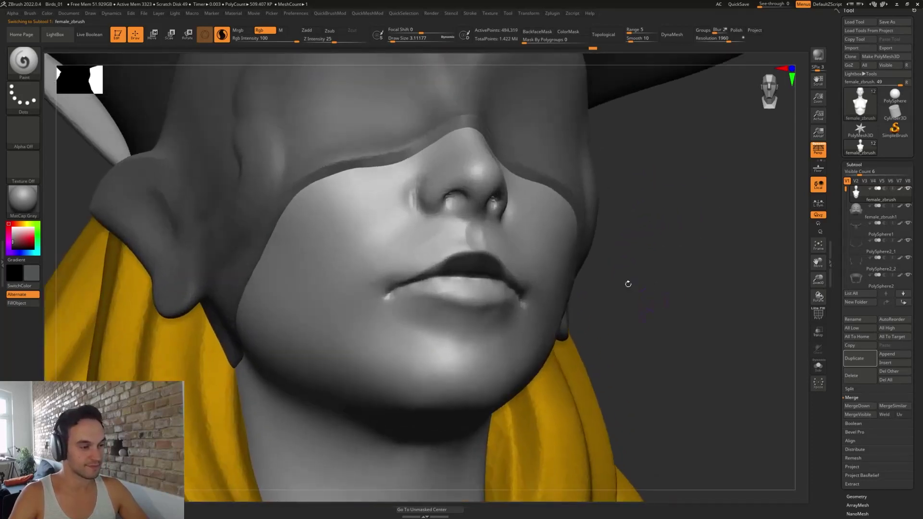
{"action": "mouse_move", "coordinate": [470, 259]}
{"action": "left_mouse_down"}
{"action": "mouse_move", "coordinate": [413, 288]}
{"action": "mouse_move", "coordinate": [481, 293]}
{"action": "mouse_move", "coordinate": [462, 289]}
{"action": "left_mouse_up"}
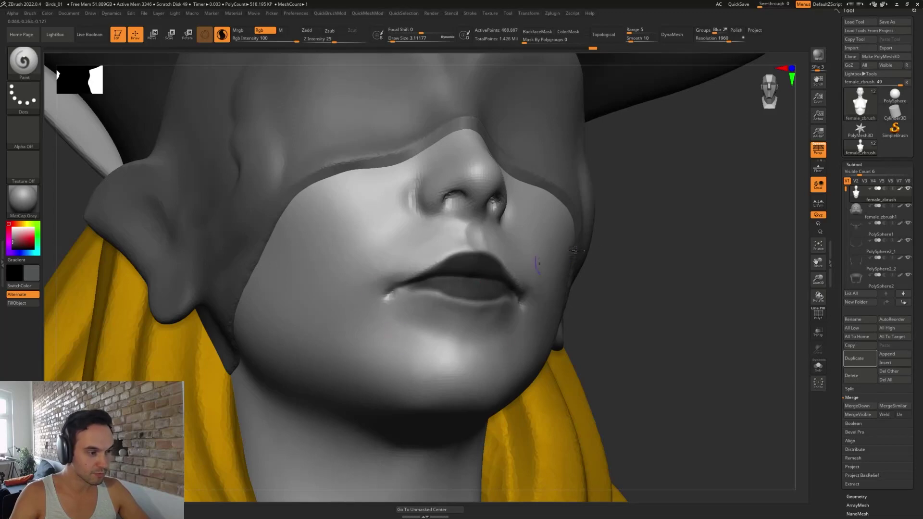
- Try painting dark vertical stripes and round dots on the cheeks just below the blindfold
{"action": "left_click_drag", "start_coordinate": [651, 264], "coordinate": [645, 278]}
{"action": "left_click_drag", "start_coordinate": [756, 197], "coordinate": [584, 209]}
{"action": "left_click_drag", "start_coordinate": [523, 206], "coordinate": [524, 240]}
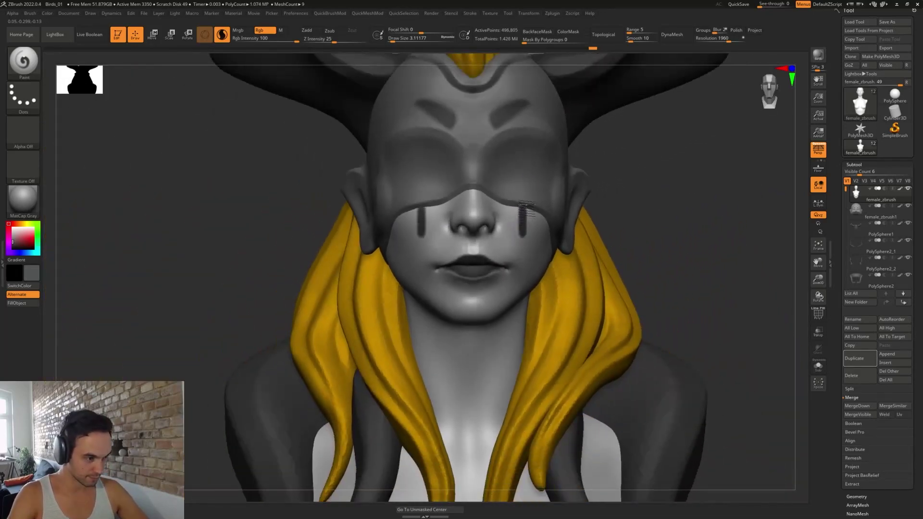
{"action": "key", "text": "ctrl+z"}
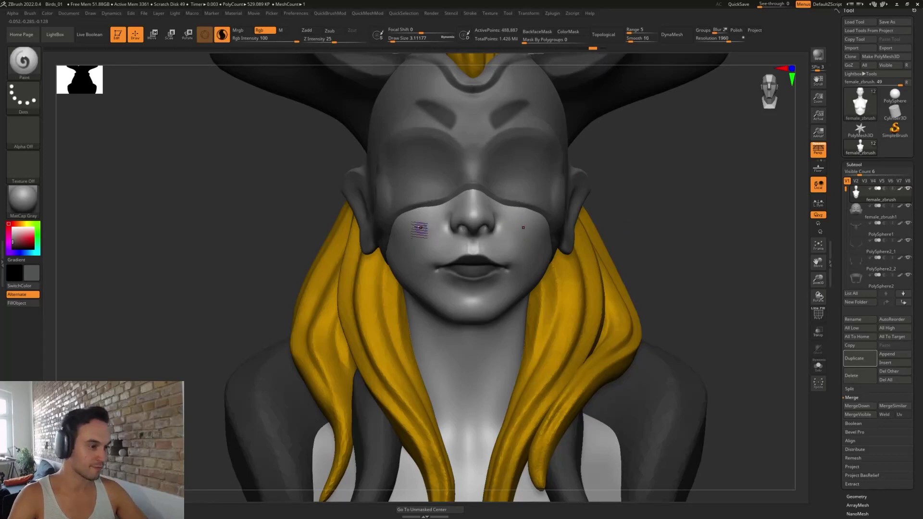
{"action": "left_click_drag", "start_coordinate": [413, 228], "coordinate": [417, 230]}
{"action": "left_click_drag", "start_coordinate": [680, 233], "coordinate": [641, 219], "text": "alt"}
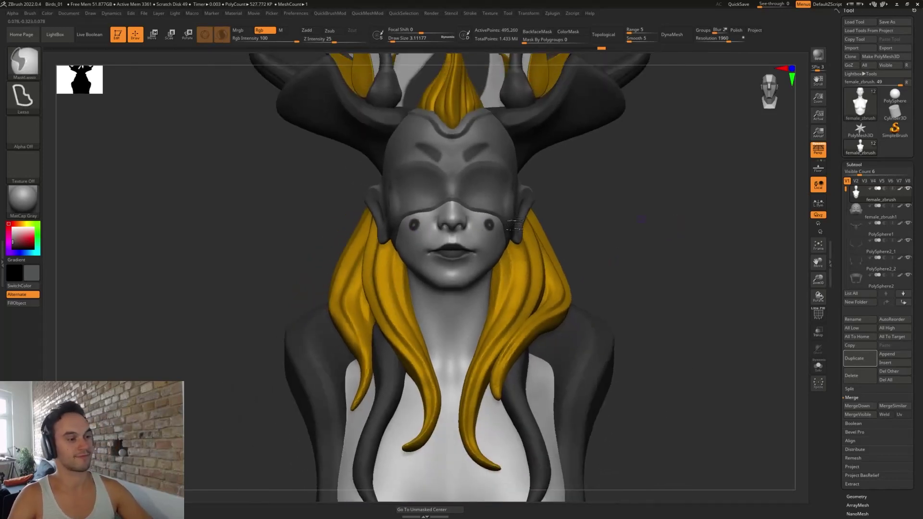
{"action": "key", "text": "ctrl+z"}
{"action": "left_click_drag", "start_coordinate": [490, 211], "coordinate": [493, 262]}
{"action": "key", "text": "ctrl+z"}
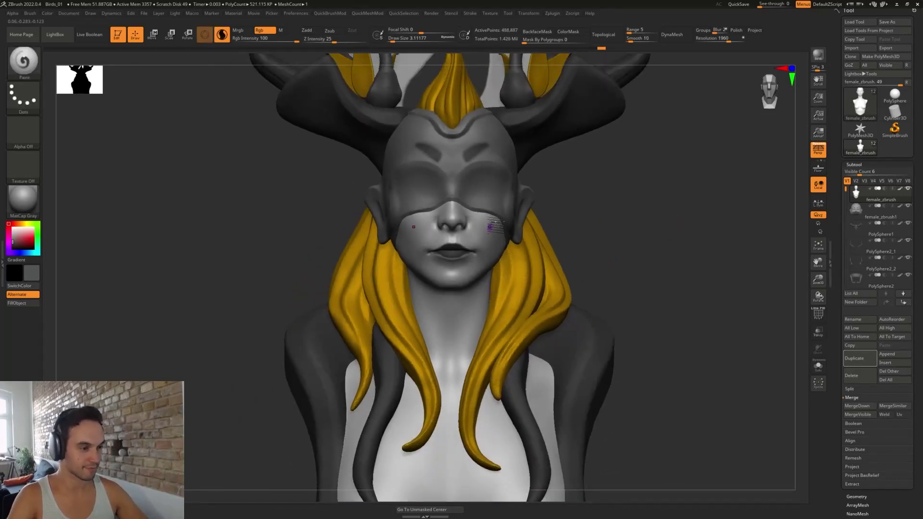
- Paint a row of thin dark vertical stripes down both cheeks from the blindfold's lower edge
{"action": "left_click_drag", "start_coordinate": [490, 210], "coordinate": [490, 262]}
{"action": "left_click_drag", "start_coordinate": [490, 219], "coordinate": [493, 261]}
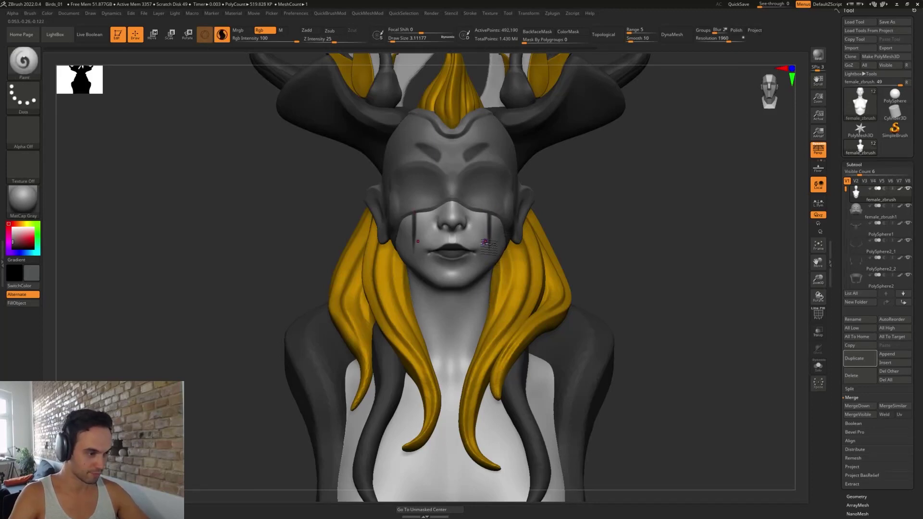
{"action": "mouse_move", "coordinate": [481, 208]}
{"action": "left_mouse_down"}
{"action": "mouse_move", "coordinate": [483, 250]}
{"action": "mouse_move", "coordinate": [477, 235]}
{"action": "mouse_move", "coordinate": [473, 244]}
{"action": "left_mouse_up"}
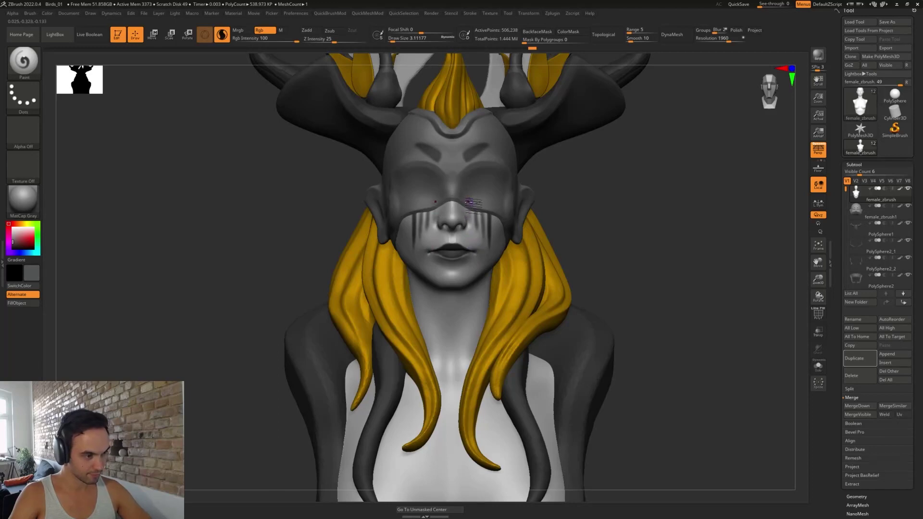
{"action": "left_click_drag", "start_coordinate": [470, 202], "coordinate": [474, 234]}
{"action": "key", "text": "ctrl+z"}
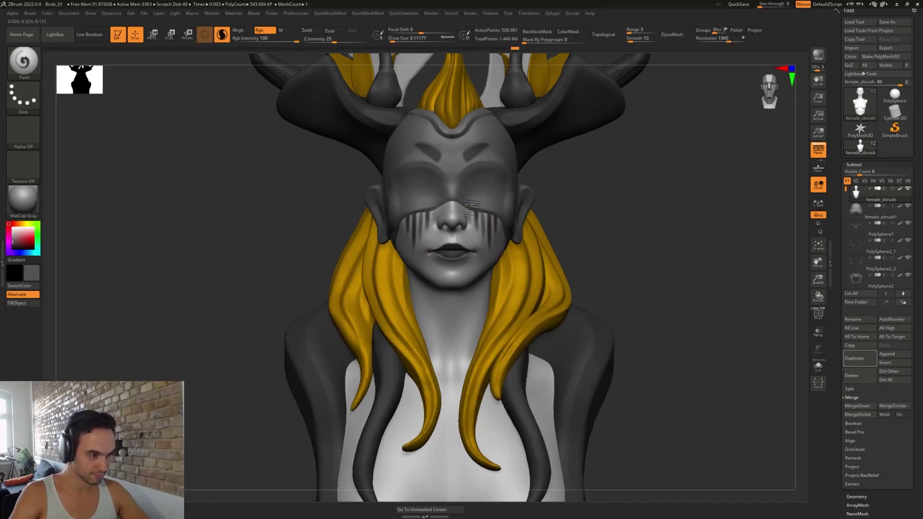
{"action": "left_click_drag", "start_coordinate": [471, 204], "coordinate": [465, 262]}
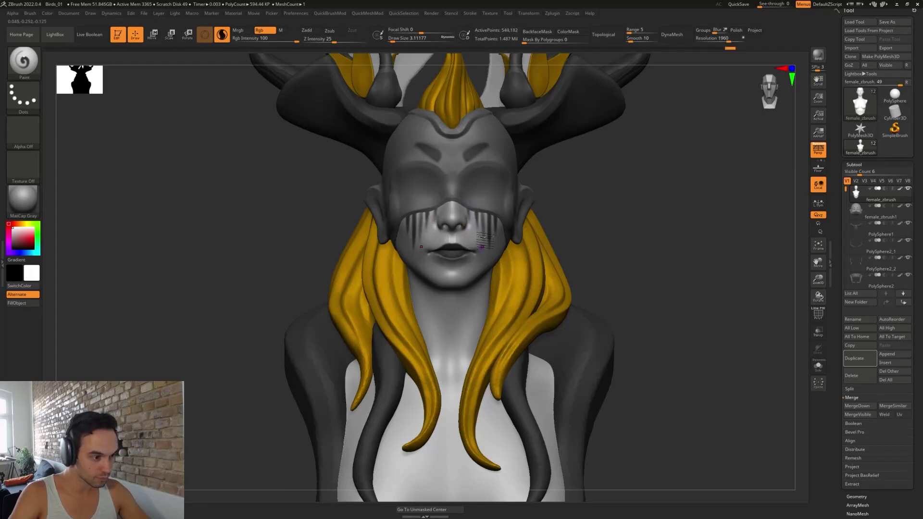
{"action": "left_click_drag", "start_coordinate": [483, 243], "coordinate": [486, 250]}
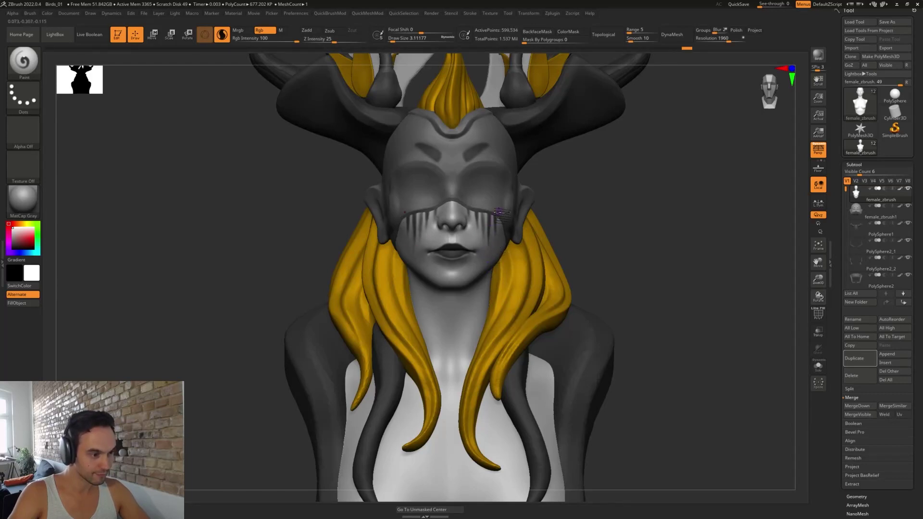
{"action": "left_click_drag", "start_coordinate": [500, 214], "coordinate": [507, 199]}
{"action": "left_click_drag", "start_coordinate": [572, 244], "coordinate": [521, 202], "text": "alt"}
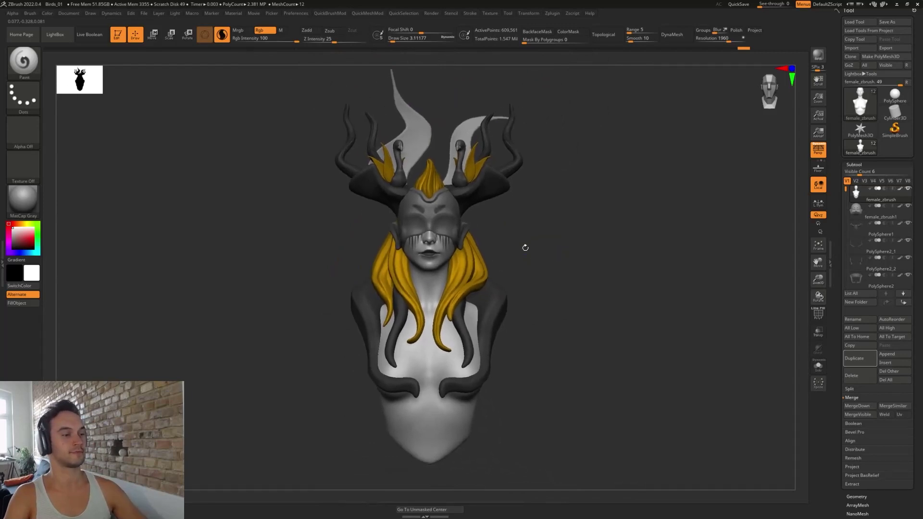
{"action": "left_click_drag", "start_coordinate": [526, 247], "coordinate": [552, 302], "text": "alt"}
- Select the blindfold subtool and set up the DamStandard brush with a draw size of about 6.6
{"action": "left_click", "coordinate": [447, 192], "text": "alt"}
{"action": "mouse_move", "coordinate": [546, 210]}
{"action": "left_mouse_down", "text": "alt"}
{"action": "mouse_move", "coordinate": [557, 227]}
{"action": "mouse_move", "coordinate": [536, 241]}
{"action": "mouse_move", "coordinate": [645, 255]}
{"action": "mouse_move", "coordinate": [700, 247]}
{"action": "left_mouse_up", "text": "alt"}
{"action": "key", "text": "b"}
{"action": "key", "text": "c"}
{"action": "key", "text": "l"}
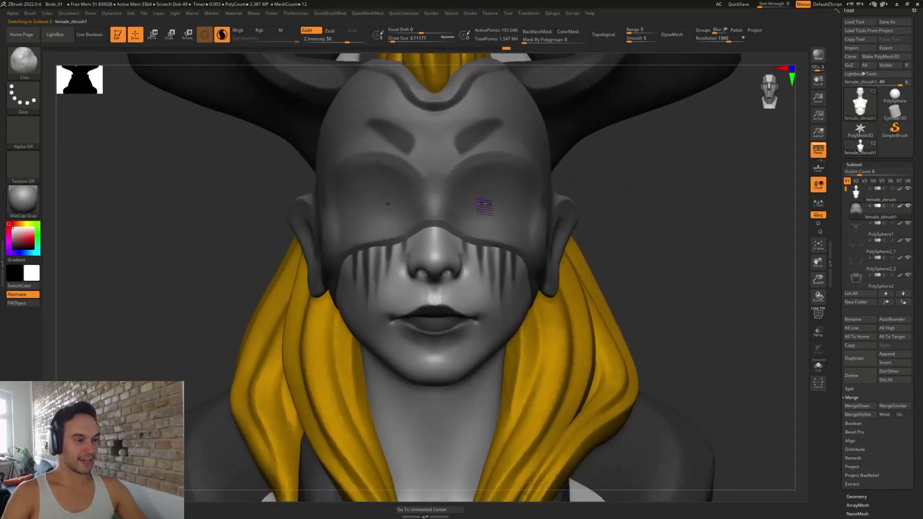
{"action": "key", "text": "s"}
{"action": "left_click_drag", "start_coordinate": [482, 204], "coordinate": [484, 203]}
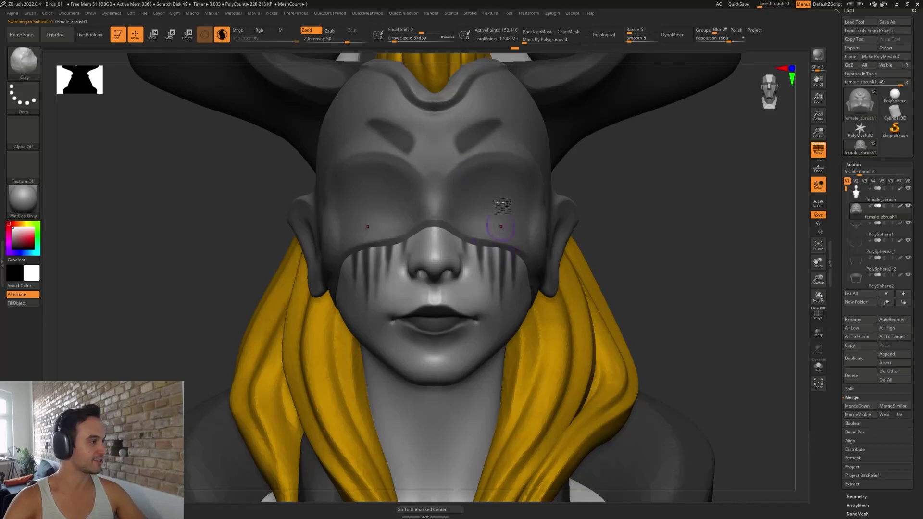
{"action": "key", "text": "b"}
{"action": "key", "text": "d"}
{"action": "key", "text": "s"}
- Try carving eye-socket outlines and a straight-edged nose bridge into the blindfold
{"action": "left_click_drag", "start_coordinate": [457, 196], "coordinate": [524, 177]}
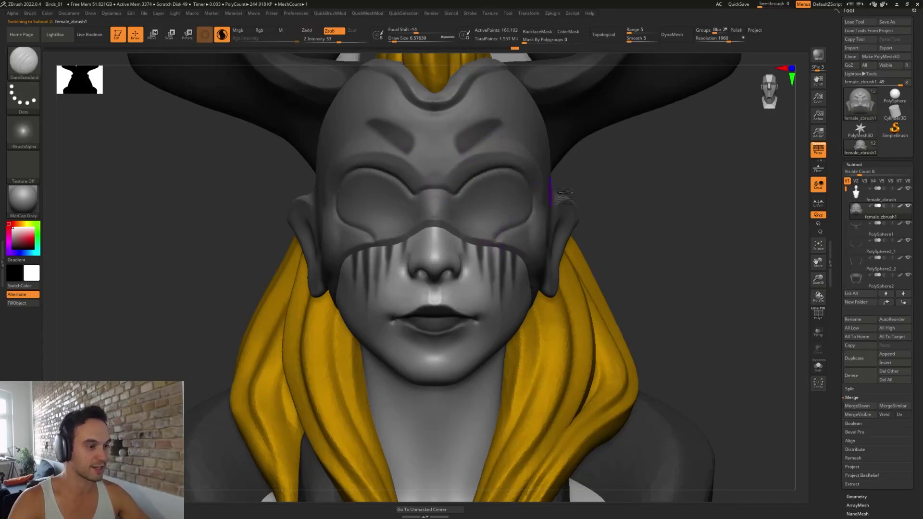
{"action": "key", "text": "ctrl+z"}
{"action": "key", "text": "ctrl+z"}
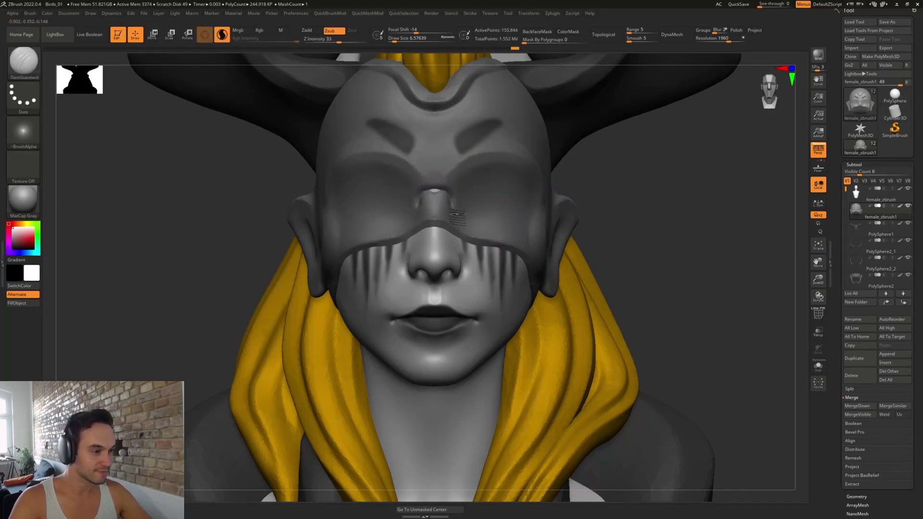
{"action": "left_click_drag", "start_coordinate": [454, 214], "coordinate": [452, 192]}
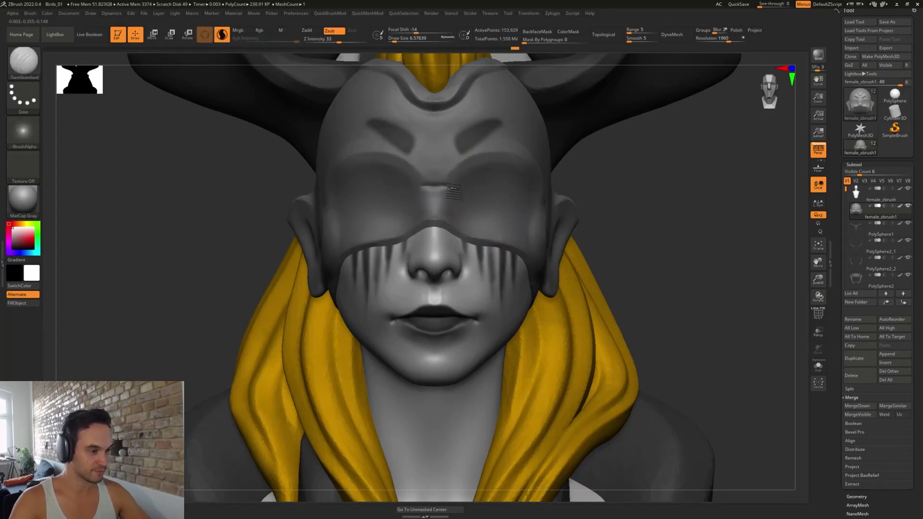
{"action": "left_click_drag", "start_coordinate": [475, 236], "coordinate": [474, 241]}
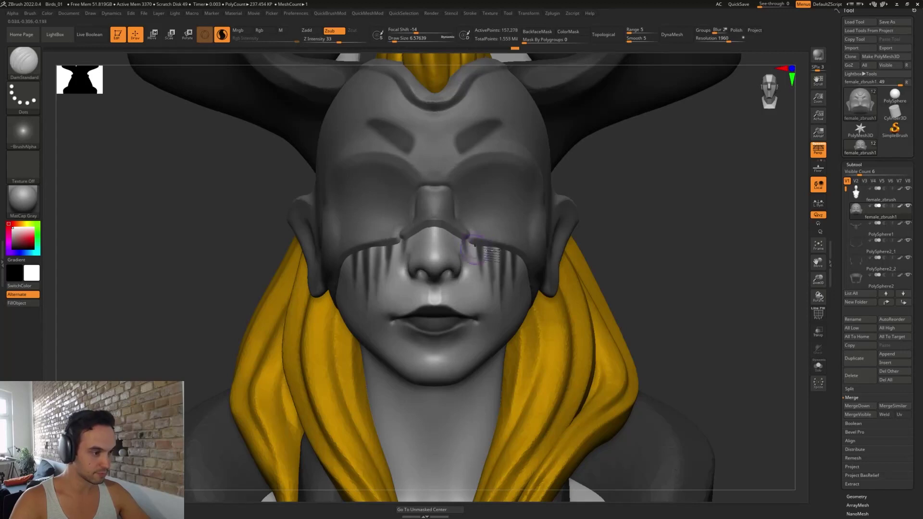
{"action": "key", "text": "ctrl+z"}
{"action": "key", "text": "ctrl+z"}
{"action": "key", "text": "ctrl+z"}
{"action": "key", "text": "ctrl+z"}
- Carve a flared nose-bridge outline between the eye areas and contour the eyebrows on the blindfold
{"action": "mouse_move", "coordinate": [403, 248]}
{"action": "left_mouse_down"}
{"action": "mouse_move", "coordinate": [409, 192]}
{"action": "mouse_move", "coordinate": [422, 171]}
{"action": "mouse_move", "coordinate": [448, 171]}
{"action": "left_mouse_up"}
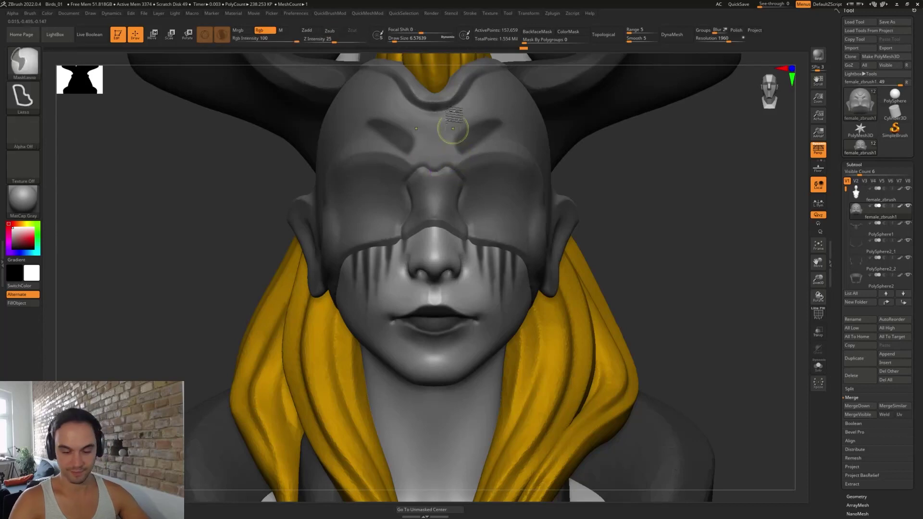
{"action": "mouse_move", "coordinate": [493, 124]}
{"action": "left_mouse_down"}
{"action": "mouse_move", "coordinate": [462, 141]}
{"action": "mouse_move", "coordinate": [459, 158]}
{"action": "mouse_move", "coordinate": [504, 122]}
{"action": "left_mouse_up"}
{"action": "left_click_drag", "start_coordinate": [649, 249], "coordinate": [630, 220], "text": "alt"}
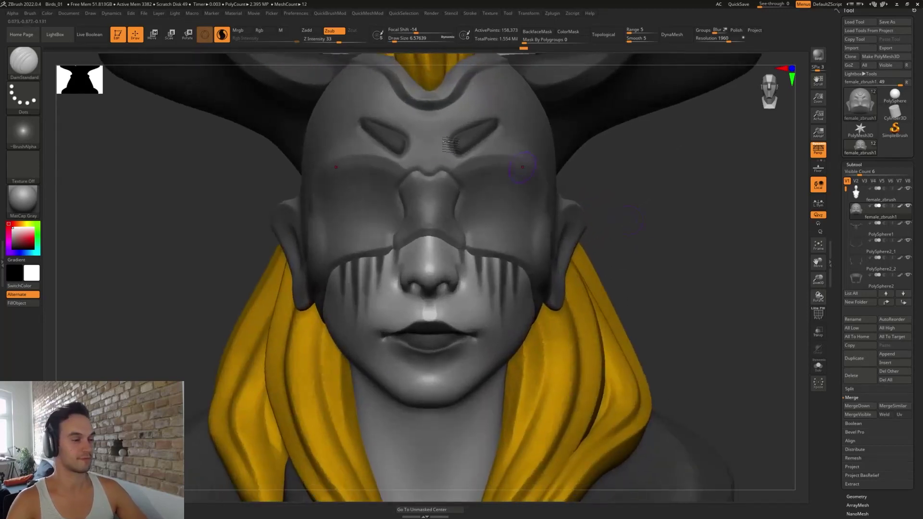
- Carve thin grooves linking the inner eyebrow ends to the top of the nose bridge, with draw size about 5.75
{"action": "key", "text": "s"}
{"action": "left_click", "coordinate": [441, 168]}
{"action": "left_click_drag", "start_coordinate": [442, 169], "coordinate": [452, 150]}
{"action": "key", "text": "s"}
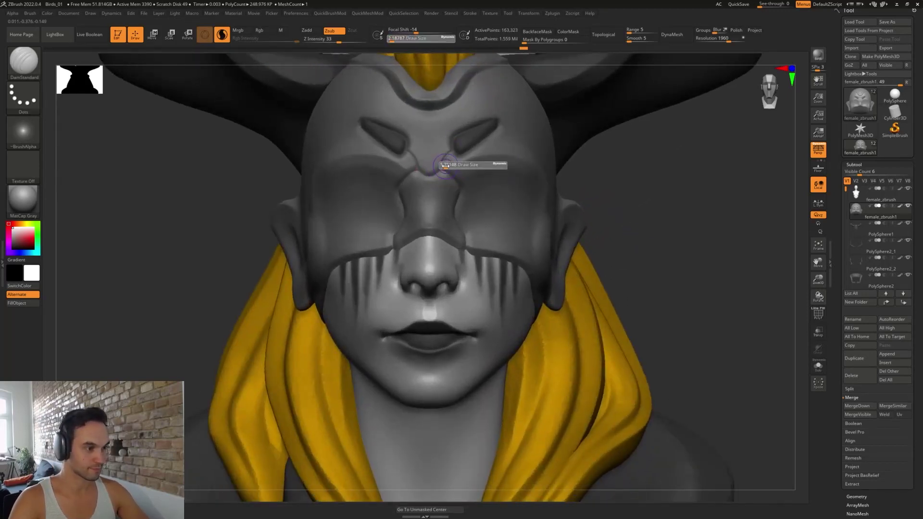
{"action": "left_click", "coordinate": [443, 165]}
{"action": "left_click_drag", "start_coordinate": [438, 171], "coordinate": [449, 179]}
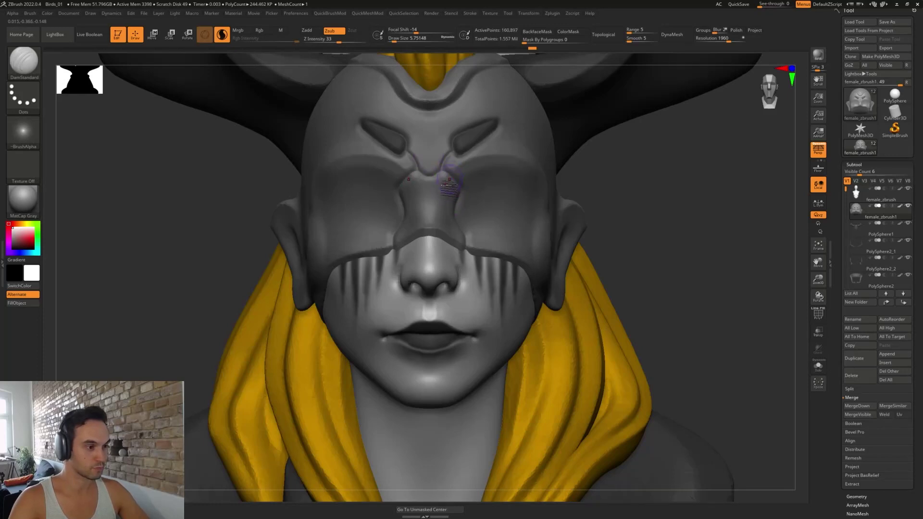
- Flatten the blindfold's nose bridge with the TrimDynamic brush and examine the face from different distances
{"action": "key", "text": "b"}
{"action": "key", "text": "t"}
{"action": "key", "text": "d"}
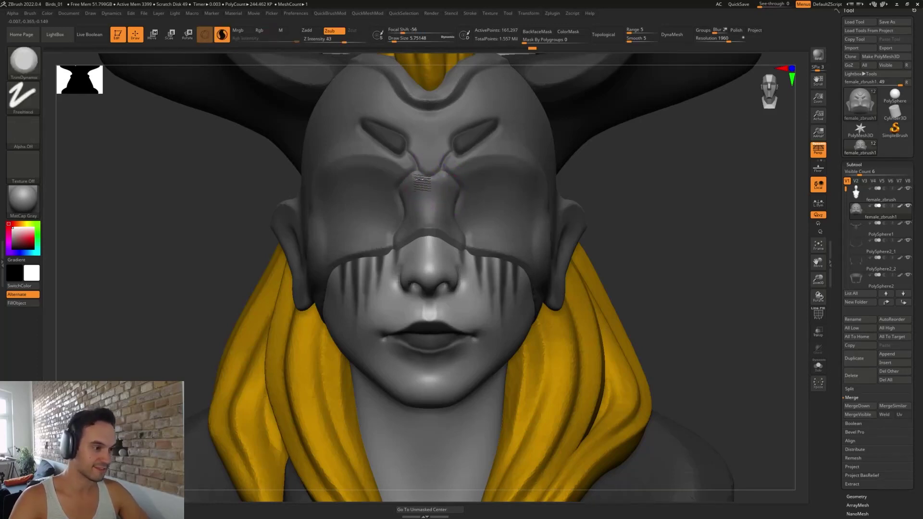
{"action": "mouse_move", "coordinate": [415, 201]}
{"action": "left_mouse_down"}
{"action": "mouse_move", "coordinate": [418, 222]}
{"action": "mouse_move", "coordinate": [456, 229]}
{"action": "left_mouse_up"}
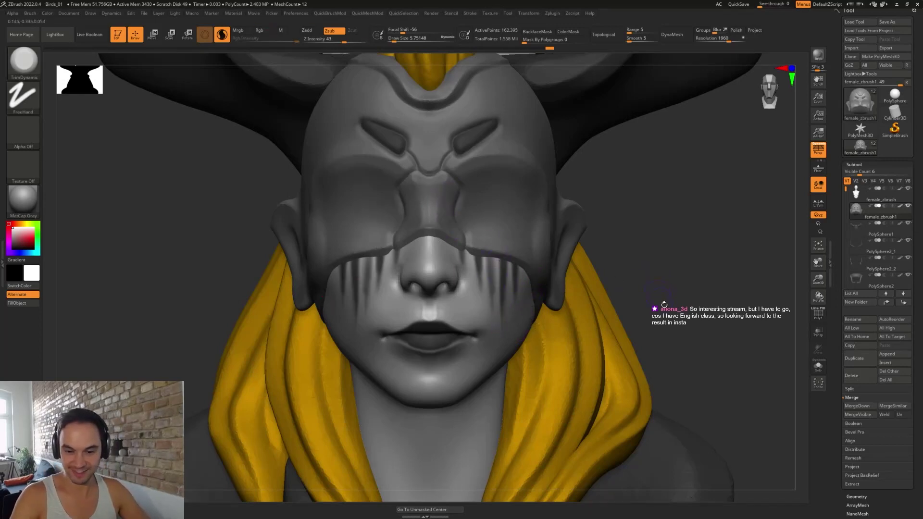
{"action": "left_click_drag", "start_coordinate": [662, 298], "coordinate": [611, 299], "text": "alt"}
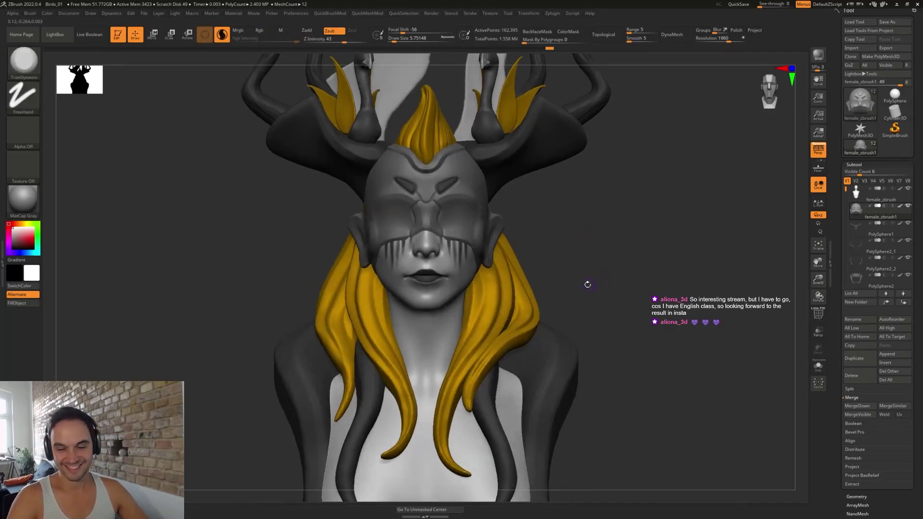
{"action": "left_click_drag", "start_coordinate": [588, 291], "coordinate": [566, 253]}
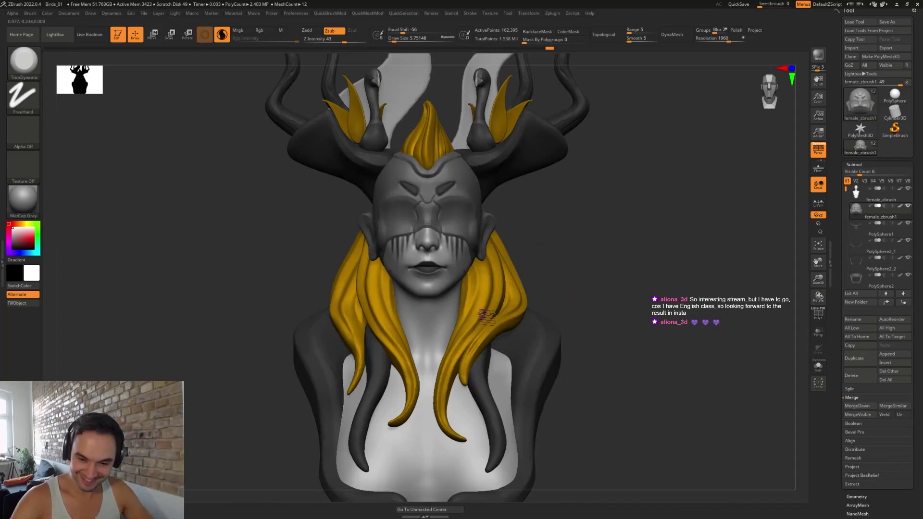
{"action": "left_click_drag", "start_coordinate": [550, 229], "coordinate": [591, 244], "text": "alt"}
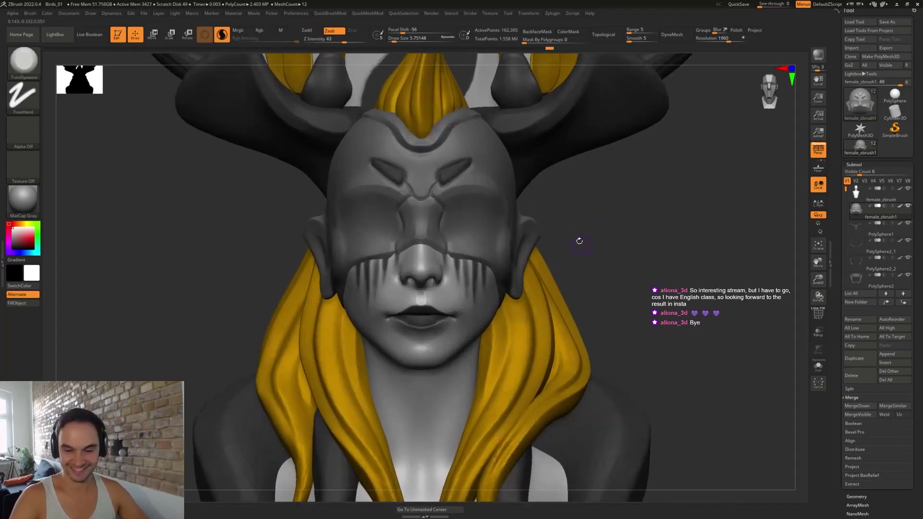
- Carve curved creases above the eye areas and below the eyebrows with the DamStandard brush, checking them from the side
{"action": "key", "text": "b"}
{"action": "key", "text": "d"}
{"action": "key", "text": "s"}
{"action": "left_click_drag", "start_coordinate": [447, 210], "coordinate": [494, 192]}
{"action": "left_click_drag", "start_coordinate": [599, 243], "coordinate": [649, 202]}
{"action": "left_click_drag", "start_coordinate": [471, 168], "coordinate": [513, 176]}
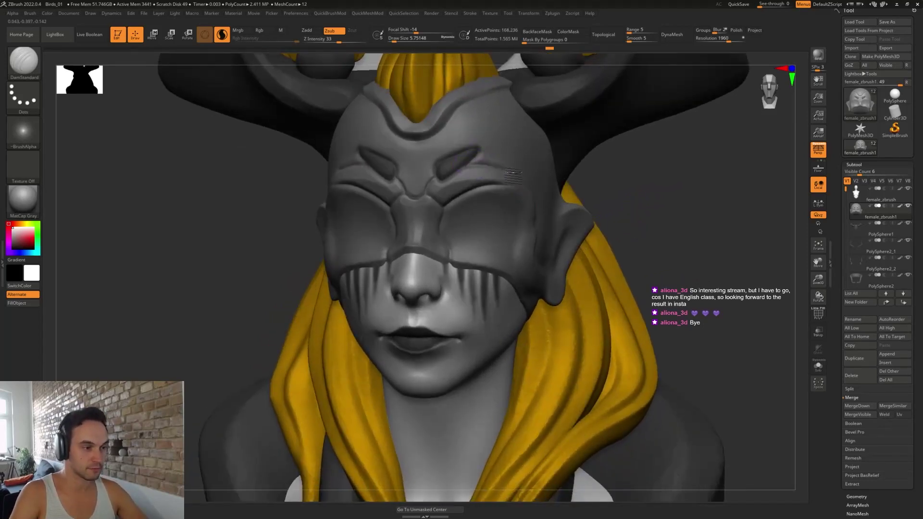
{"action": "left_click_drag", "start_coordinate": [642, 195], "coordinate": [552, 200]}
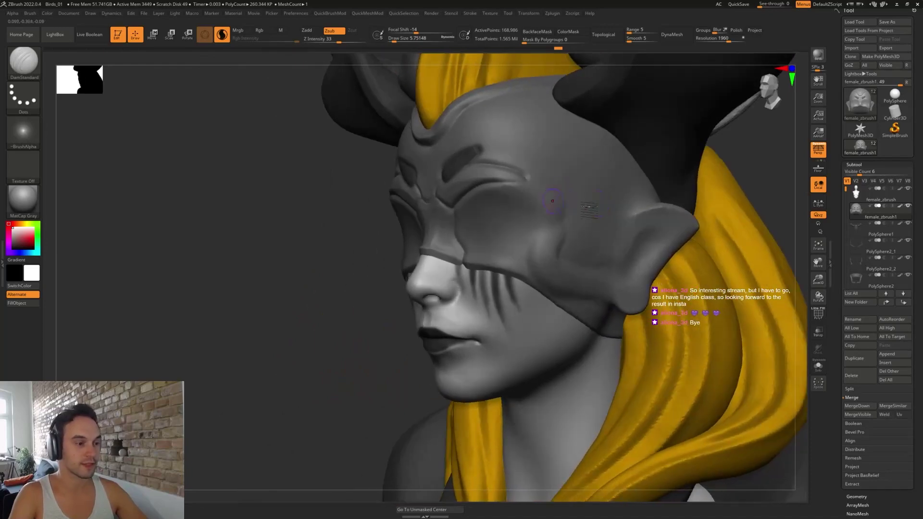
{"action": "left_click_drag", "start_coordinate": [760, 170], "coordinate": [562, 211], "text": "shift"}
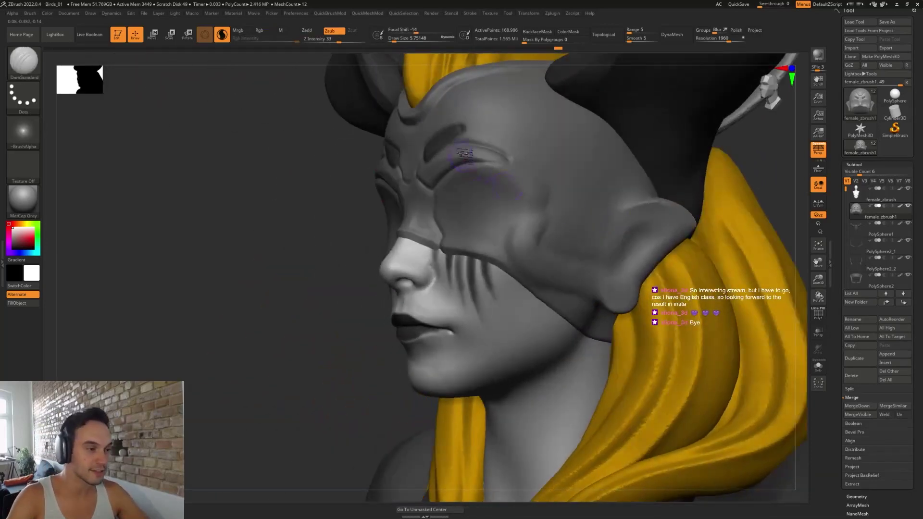
{"action": "mouse_move", "coordinate": [492, 166]}
{"action": "left_mouse_down"}
{"action": "mouse_move", "coordinate": [521, 181]}
{"action": "mouse_move", "coordinate": [512, 168]}
{"action": "mouse_move", "coordinate": [526, 186]}
{"action": "left_mouse_up"}
{"action": "key", "text": "ctrl+z"}
{"action": "right_click_drag", "start_coordinate": [535, 207], "coordinate": [599, 234]}
{"action": "right_click_drag", "start_coordinate": [678, 241], "coordinate": [640, 218]}
- Try carving rows of curved grooves down the blindfold's eye areas and long arcs up the forehead
{"action": "mouse_move", "coordinate": [510, 183]}
{"action": "left_mouse_down"}
{"action": "mouse_move", "coordinate": [488, 238]}
{"action": "mouse_move", "coordinate": [484, 194]}
{"action": "mouse_move", "coordinate": [467, 222]}
{"action": "left_mouse_up"}
{"action": "mouse_move", "coordinate": [465, 180]}
{"action": "left_mouse_down"}
{"action": "mouse_move", "coordinate": [455, 223]}
{"action": "mouse_move", "coordinate": [449, 216]}
{"action": "left_mouse_up"}
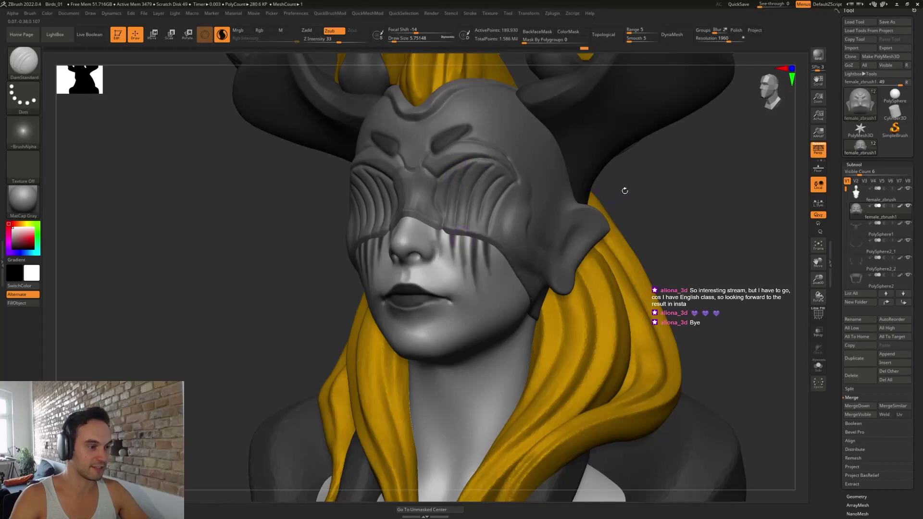
{"action": "right_click_drag", "start_coordinate": [625, 189], "coordinate": [540, 191], "text": "shift"}
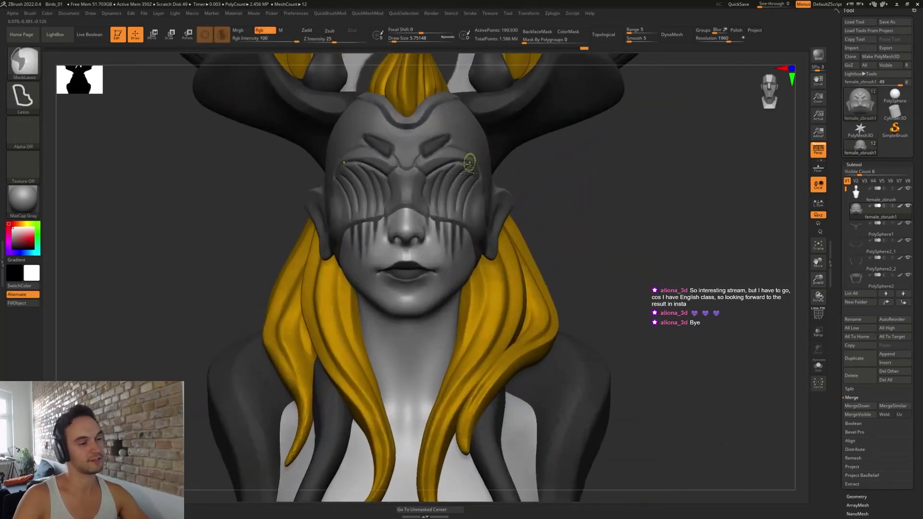
{"action": "left_click_drag", "start_coordinate": [445, 180], "coordinate": [448, 108]}
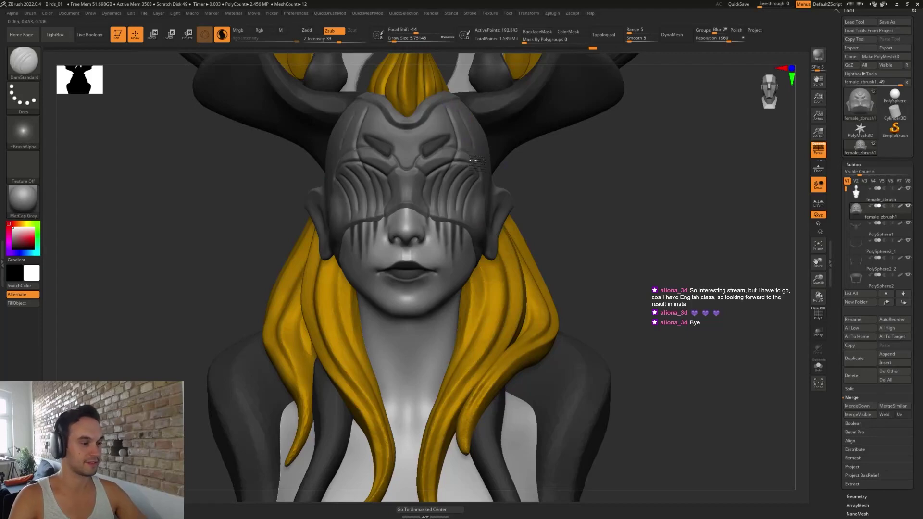
- Undo the curved grooves on the eye areas and forehead
{"action": "mouse_move", "coordinate": [477, 161]}
{"action": "right_mouse_down"}
{"action": "mouse_move", "coordinate": [668, 198]}
{"action": "mouse_move", "coordinate": [596, 243]}
{"action": "right_mouse_up"}
{"action": "key", "text": "ctrl+z"}
{"action": "key", "text": "ctrl+z"}
{"action": "key", "text": "ctrl+z"}
{"action": "key", "text": "ctrl+z"}
{"action": "key", "text": "ctrl+z"}
{"action": "key", "text": "ctrl+z"}
{"action": "key", "text": "ctrl+z"}
{"action": "key", "text": "ctrl+z"}
{"action": "key", "text": "ctrl+z"}
{"action": "key", "text": "ctrl+z"}
{"action": "key", "text": "ctrl+z"}
{"action": "key", "text": "ctrl+z"}
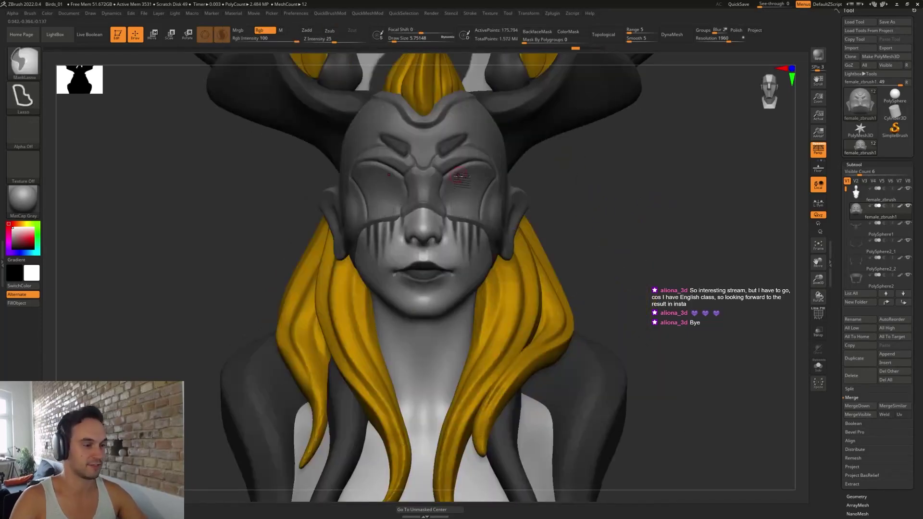
- Try carving sparser curved grooves rising from the blindfold's lower edge into the eye areas
{"action": "left_click_drag", "start_coordinate": [450, 217], "coordinate": [475, 168]}
{"action": "left_click_drag", "start_coordinate": [464, 210], "coordinate": [478, 172]}
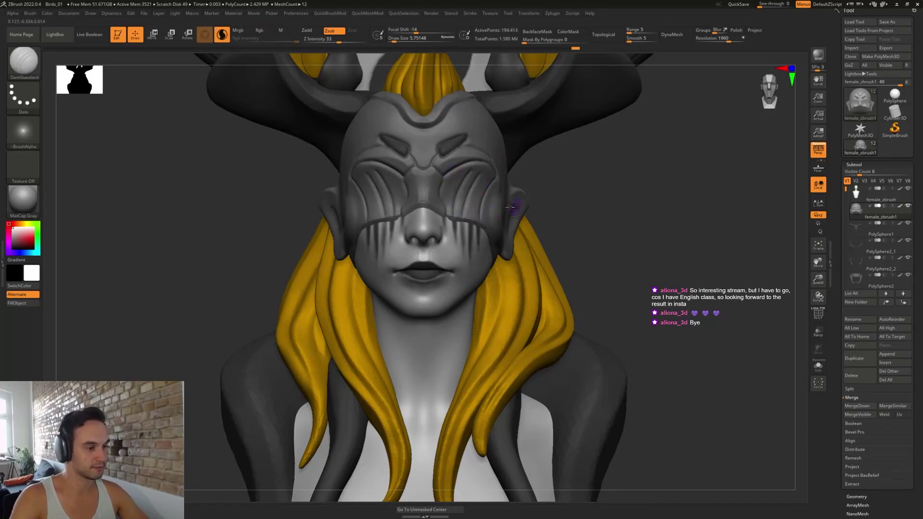
{"action": "right_click_drag", "start_coordinate": [566, 226], "coordinate": [533, 241], "text": "ctrl"}
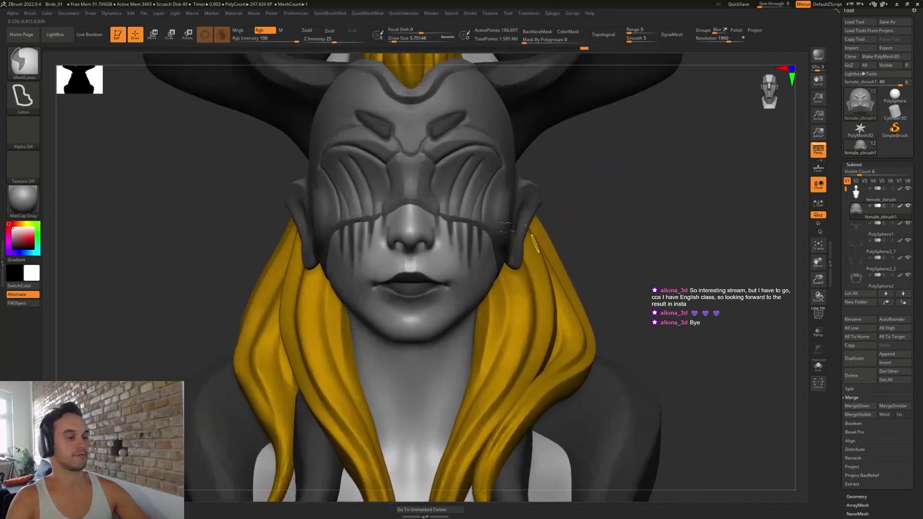
{"action": "key", "text": "ctrl+z"}
{"action": "key", "text": "ctrl+z"}
{"action": "key", "text": "ctrl+z"}
{"action": "mouse_move", "coordinate": [450, 219]}
{"action": "left_mouse_down"}
{"action": "mouse_move", "coordinate": [459, 166]}
{"action": "mouse_move", "coordinate": [456, 182]}
{"action": "mouse_move", "coordinate": [482, 178]}
{"action": "left_mouse_up"}
{"action": "mouse_move", "coordinate": [603, 210]}
{"action": "right_mouse_down", "text": "ctrl"}
{"action": "mouse_move", "coordinate": [550, 235]}
{"action": "mouse_move", "coordinate": [593, 286]}
{"action": "mouse_move", "coordinate": [538, 269]}
{"action": "right_mouse_up", "text": "ctrl"}
- Build up the outer part of the eye areas with the Clay brush and flatten it with TrimDynamic
{"action": "key", "text": "b"}
{"action": "key", "text": "c"}
{"action": "key", "text": "l"}
{"action": "left_click_drag", "start_coordinate": [500, 182], "coordinate": [484, 212]}
{"action": "key", "text": "b"}
{"action": "key", "text": "t"}
{"action": "key", "text": "d"}
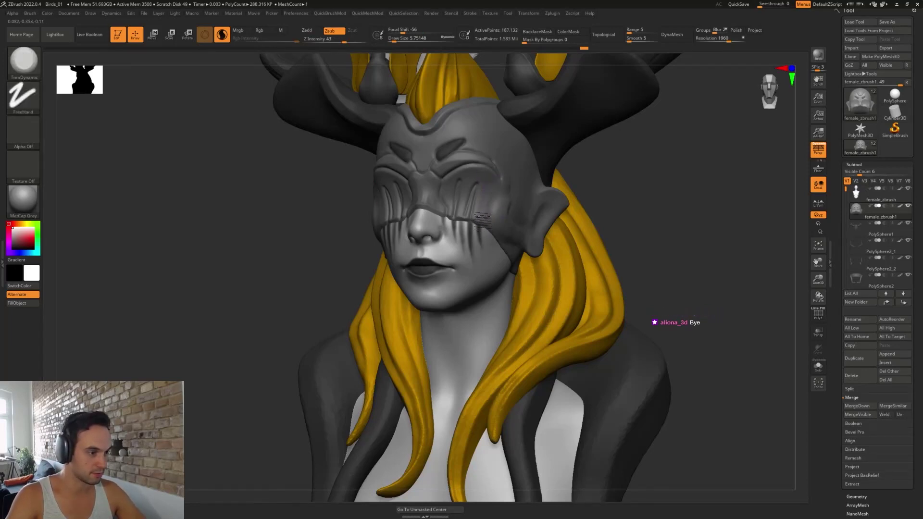
{"action": "left_click_drag", "start_coordinate": [480, 216], "coordinate": [502, 185]}
- Fill the remaining vertical grooves in the blindfold's eye areas with the Clay brush
{"action": "mouse_move", "coordinate": [625, 207]}
{"action": "left_mouse_down", "text": "shift"}
{"action": "mouse_move", "coordinate": [635, 206]}
{"action": "mouse_move", "coordinate": [563, 194]}
{"action": "mouse_move", "coordinate": [552, 212]}
{"action": "mouse_move", "coordinate": [554, 262]}
{"action": "left_mouse_up", "text": "shift"}
{"action": "key", "text": "b"}
{"action": "key", "text": "c"}
{"action": "key", "text": "l"}
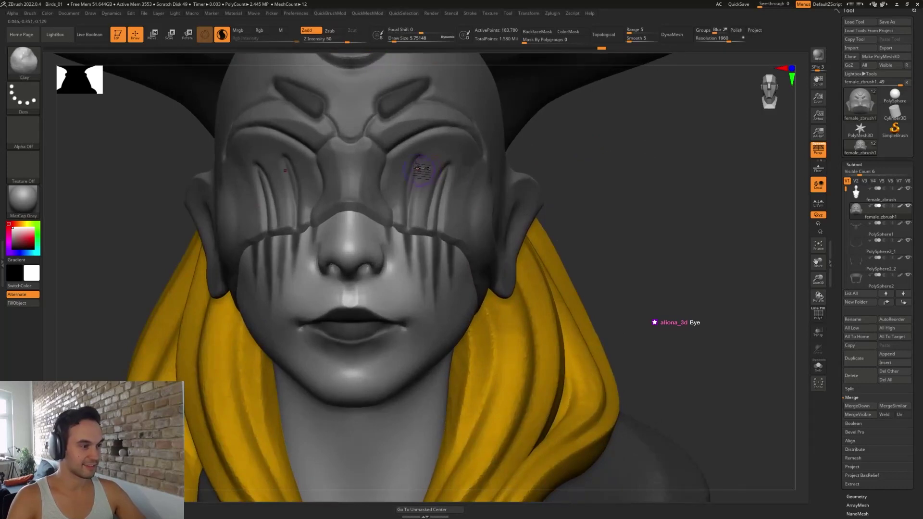
{"action": "mouse_move", "coordinate": [421, 168]}
{"action": "left_mouse_down"}
{"action": "mouse_move", "coordinate": [411, 210]}
{"action": "mouse_move", "coordinate": [424, 158]}
{"action": "mouse_move", "coordinate": [457, 153]}
{"action": "mouse_move", "coordinate": [436, 225]}
{"action": "left_mouse_up"}
{"action": "left_click_drag", "start_coordinate": [451, 166], "coordinate": [439, 229]}
- Flatten the filled eye areas with TrimDynamic and smooth them down to the blindfold's lower edge
{"action": "key", "text": "b"}
{"action": "key", "text": "t"}
{"action": "key", "text": "d"}
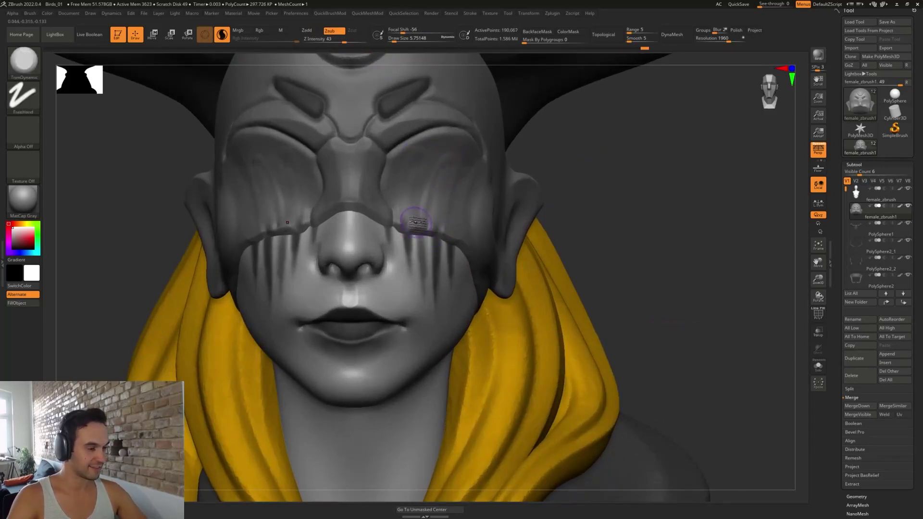
{"action": "mouse_move", "coordinate": [423, 187]}
{"action": "left_mouse_down"}
{"action": "mouse_move", "coordinate": [435, 207]}
{"action": "mouse_move", "coordinate": [443, 167]}
{"action": "left_mouse_up"}
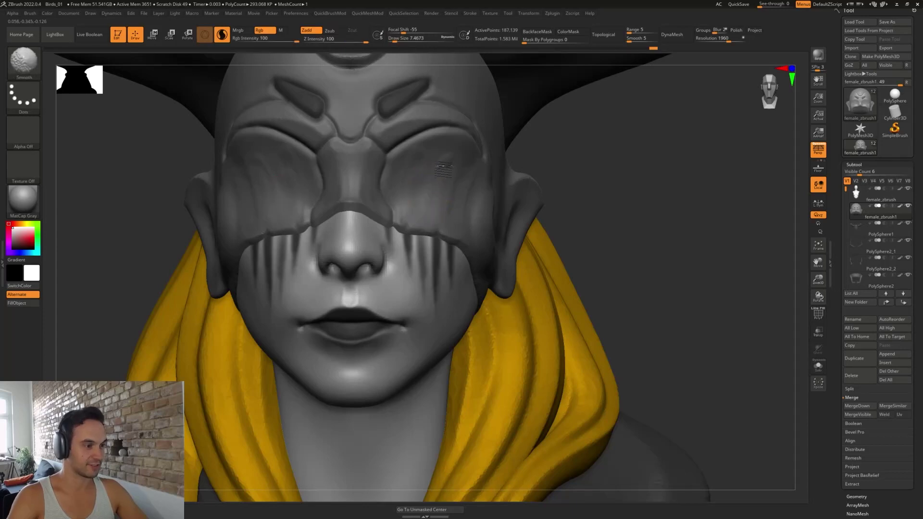
{"action": "left_click_drag", "start_coordinate": [406, 230], "coordinate": [454, 245]}
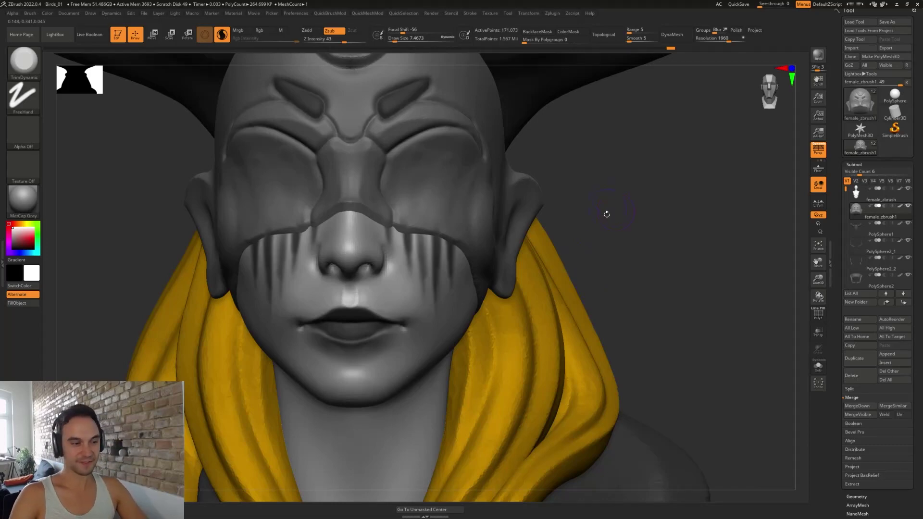
- Smooth the inner part of the blindfold's eye areas beside the nose bridge
{"action": "left_click_drag", "start_coordinate": [606, 213], "coordinate": [574, 208]}
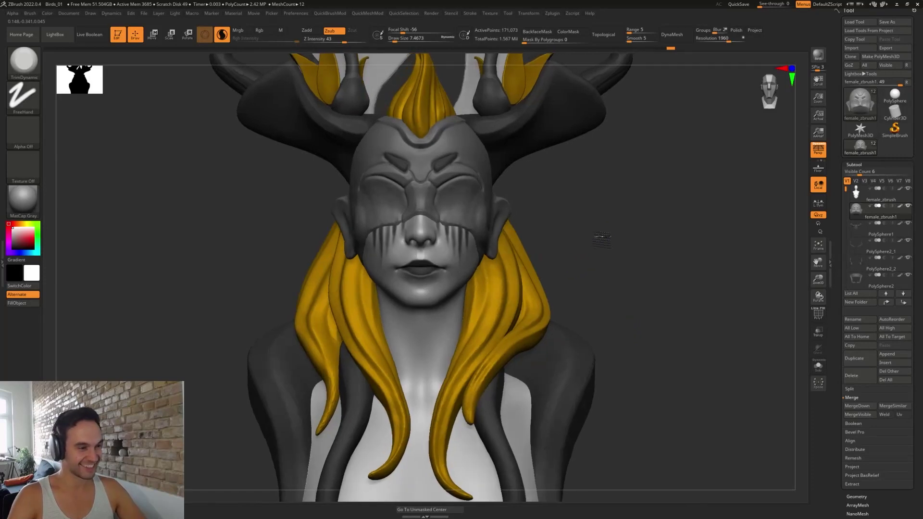
{"action": "mouse_move", "coordinate": [599, 237]}
{"action": "left_mouse_down", "text": "alt"}
{"action": "mouse_move", "coordinate": [593, 230]}
{"action": "mouse_move", "coordinate": [589, 251]}
{"action": "left_mouse_up", "text": "alt"}
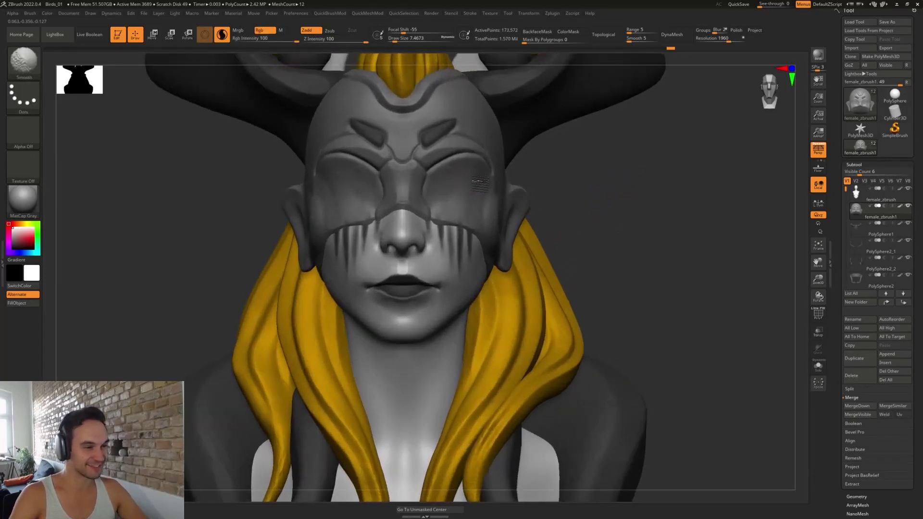
{"action": "left_click_drag", "start_coordinate": [447, 189], "coordinate": [436, 191], "text": "shift"}
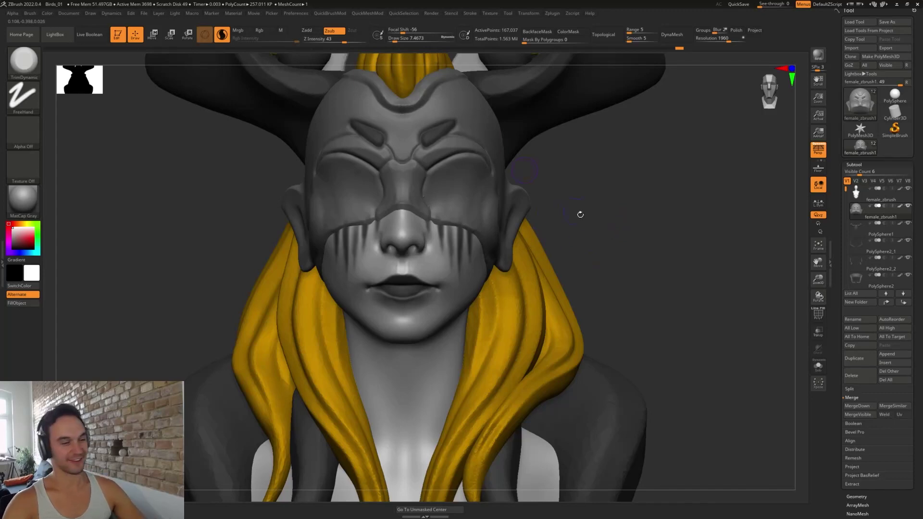
- Carve a curved groove down each side of the nose bridge to the blindfold's lower edge with DamStandard
{"action": "left_click_drag", "start_coordinate": [580, 215], "coordinate": [588, 243]}
{"action": "key", "text": "b"}
{"action": "key", "text": "d"}
{"action": "key", "text": "s"}
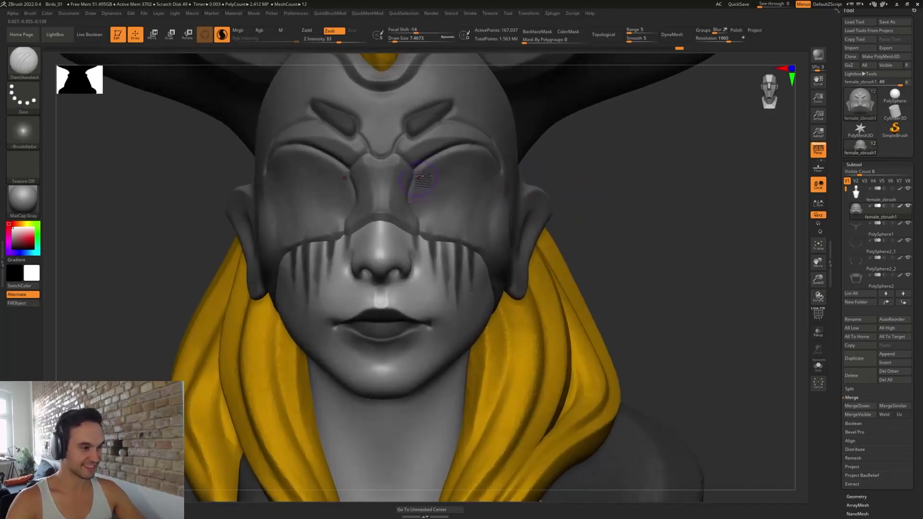
{"action": "mouse_move", "coordinate": [417, 178]}
{"action": "left_mouse_down"}
{"action": "mouse_move", "coordinate": [411, 197]}
{"action": "mouse_move", "coordinate": [424, 235]}
{"action": "left_mouse_up"}
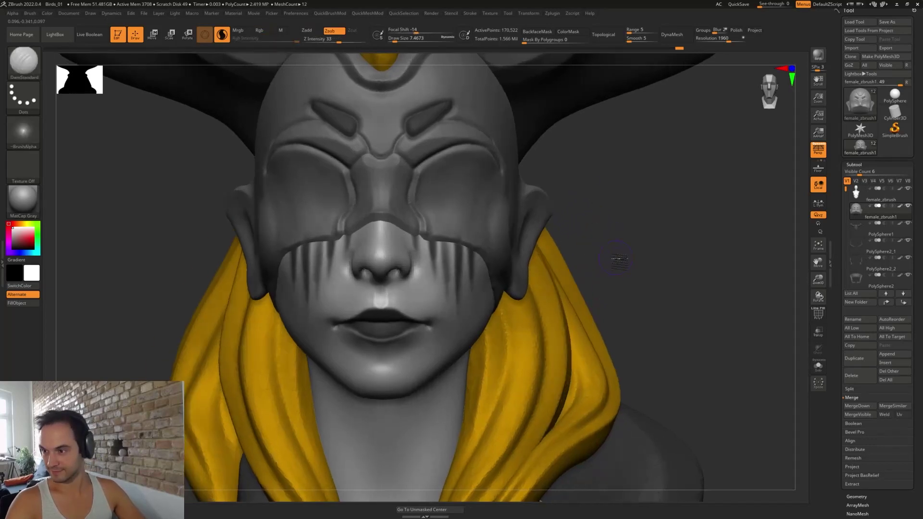
- Flatten the eye areas beside the nose-bridge grooves and the blindfold's lower edge over the nose with TrimDynamic
{"action": "mouse_move", "coordinate": [619, 277]}
{"action": "left_mouse_down", "text": "alt"}
{"action": "mouse_move", "coordinate": [569, 206]}
{"action": "mouse_move", "coordinate": [592, 271]}
{"action": "left_mouse_up", "text": "alt"}
{"action": "key", "text": "b"}
{"action": "key", "text": "t"}
{"action": "key", "text": "d"}
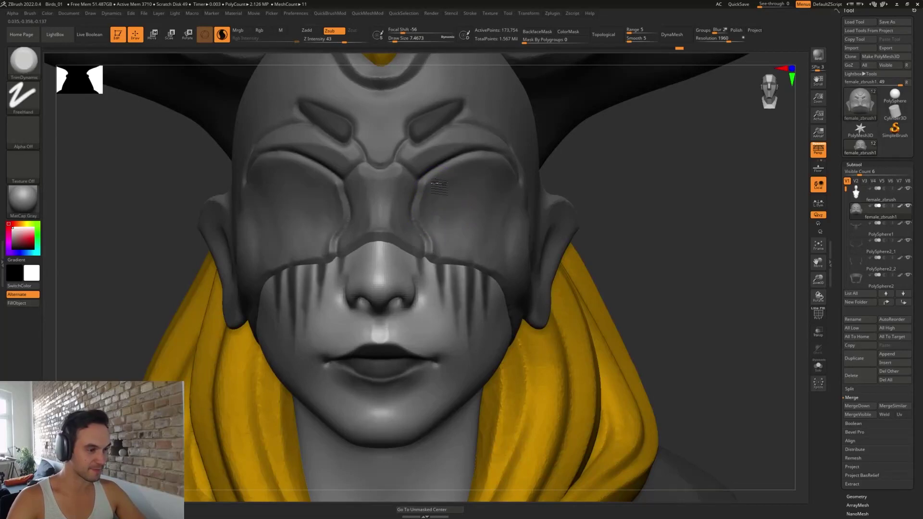
{"action": "mouse_move", "coordinate": [439, 228]}
{"action": "left_mouse_down"}
{"action": "mouse_move", "coordinate": [445, 253]}
{"action": "mouse_move", "coordinate": [470, 269]}
{"action": "left_mouse_up"}
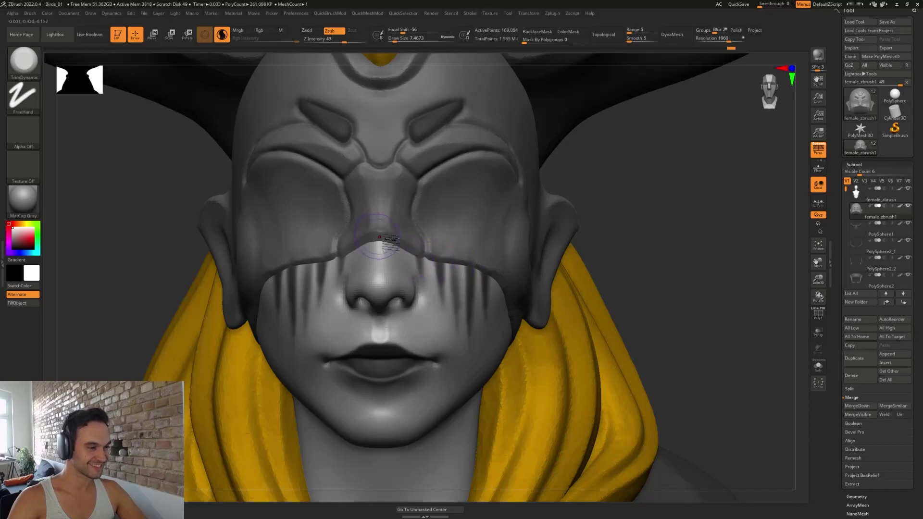
{"action": "mouse_move", "coordinate": [391, 234]}
{"action": "left_mouse_down"}
{"action": "mouse_move", "coordinate": [426, 247]}
{"action": "mouse_move", "coordinate": [412, 251]}
{"action": "left_mouse_up"}
- Trim the inner ends and upper ridges of the brows with TrimDynamic
{"action": "mouse_move", "coordinate": [638, 245]}
{"action": "left_mouse_down", "text": "alt"}
{"action": "mouse_move", "coordinate": [564, 212]}
{"action": "mouse_move", "coordinate": [608, 222]}
{"action": "left_mouse_up", "text": "alt"}
{"action": "left_click_drag", "start_coordinate": [406, 153], "coordinate": [421, 169]}
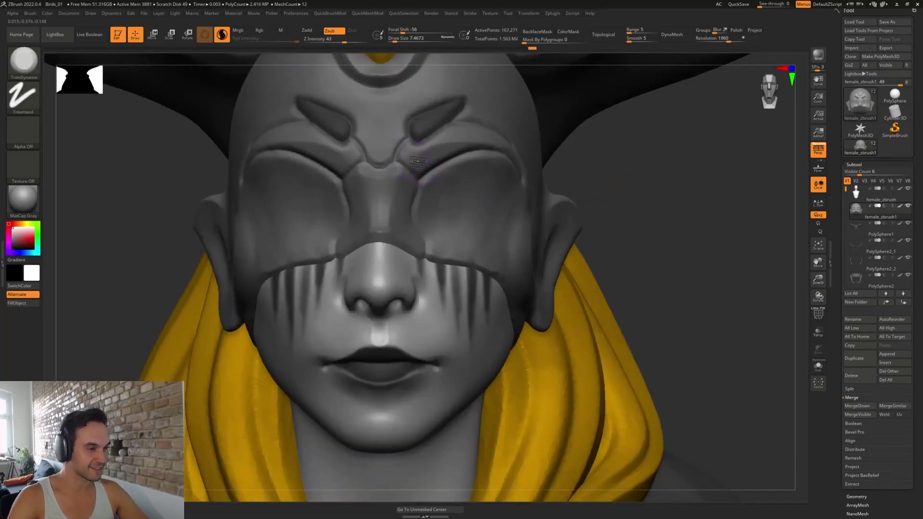
{"action": "left_click_drag", "start_coordinate": [659, 197], "coordinate": [574, 185]}
{"action": "left_click_drag", "start_coordinate": [423, 170], "coordinate": [418, 168]}
{"action": "left_click_drag", "start_coordinate": [475, 135], "coordinate": [506, 141]}
- Mask two curved vertical stripes in each eye area of the blindfold and invert the mask
{"action": "right_click_drag", "start_coordinate": [459, 200], "coordinate": [562, 276]}
{"action": "right_click_drag", "start_coordinate": [562, 277], "coordinate": [596, 330], "text": "alt"}
{"action": "mouse_move", "coordinate": [423, 255]}
{"action": "left_mouse_down", "text": "ctrl"}
{"action": "mouse_move", "coordinate": [433, 250]}
{"action": "mouse_move", "coordinate": [437, 197]}
{"action": "mouse_move", "coordinate": [461, 288]}
{"action": "mouse_move", "coordinate": [469, 200]}
{"action": "mouse_move", "coordinate": [478, 260]}
{"action": "mouse_move", "coordinate": [469, 283]}
{"action": "left_mouse_up", "text": "ctrl"}
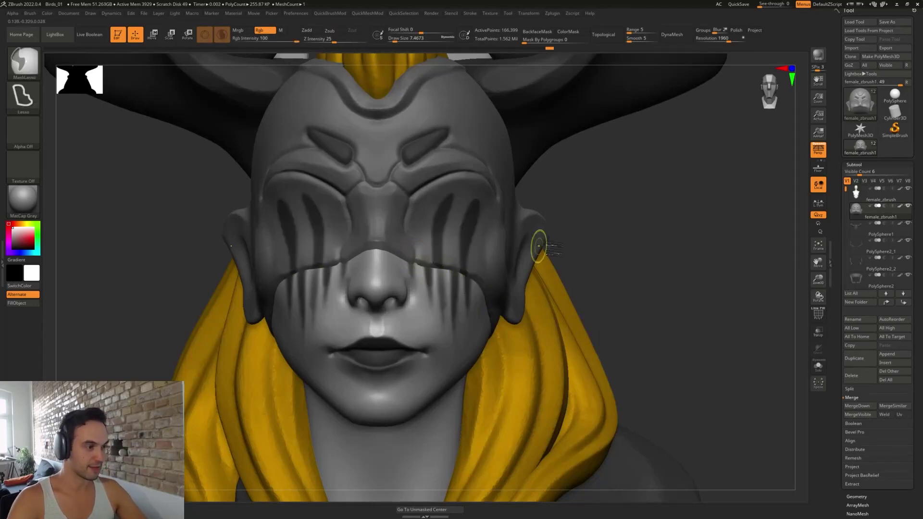
{"action": "left_click", "coordinate": [572, 217], "text": "ctrl"}
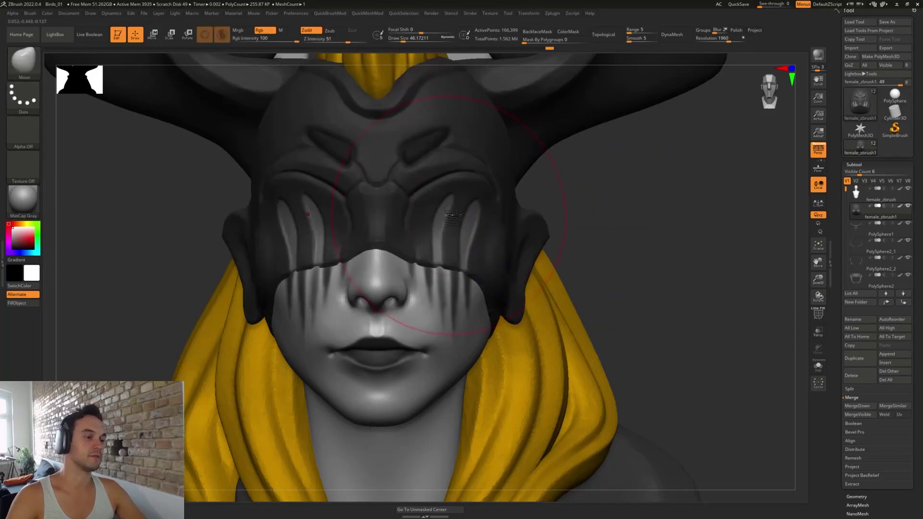
- Try reshaping the unmasked stripes with a smaller Move brush, clear the mask, and undo the stripes
{"action": "key", "text": "s"}
{"action": "left_click_drag", "start_coordinate": [450, 206], "coordinate": [445, 213]}
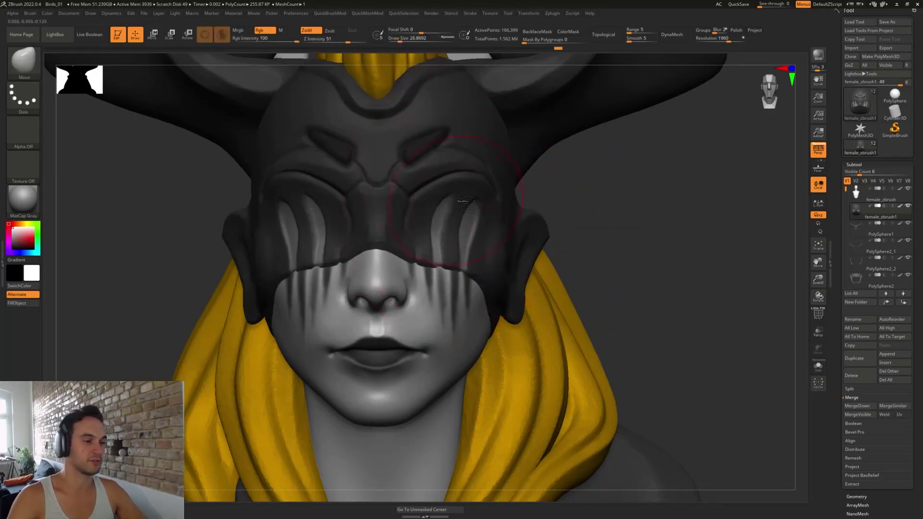
{"action": "left_click_drag", "start_coordinate": [601, 234], "coordinate": [553, 167], "text": "alt"}
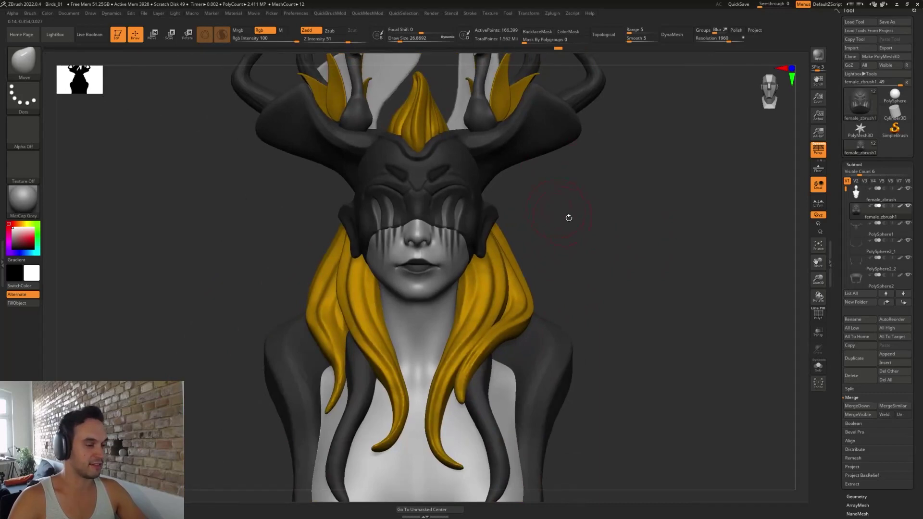
{"action": "left_click_drag", "start_coordinate": [569, 218], "coordinate": [595, 290], "text": "ctrl"}
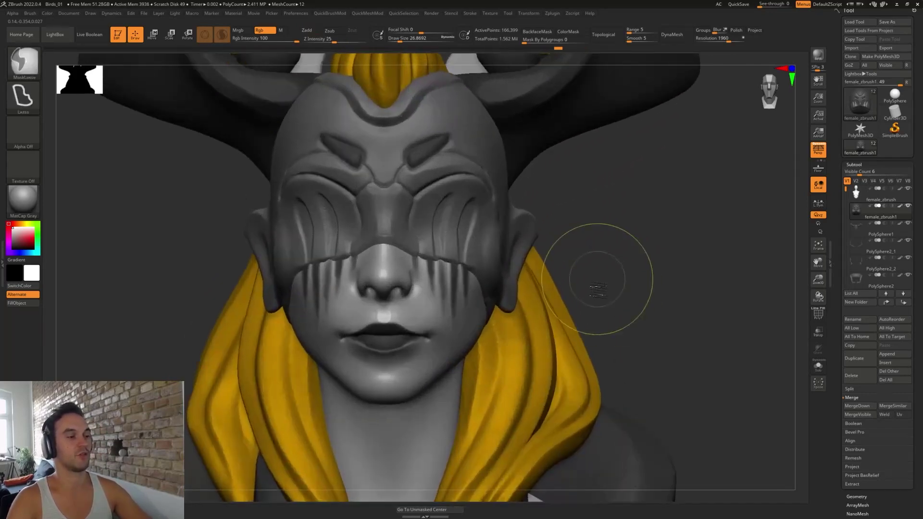
{"action": "key", "text": "ctrl+z"}
{"action": "left_click_drag", "start_coordinate": [565, 176], "coordinate": [561, 175], "text": "ctrl"}
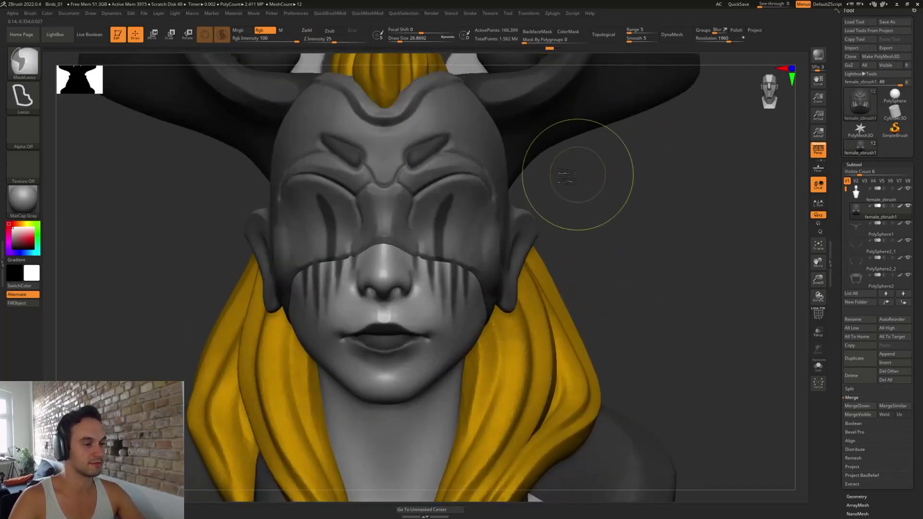
- Fill the blindfold's eye areas with the Clay brush at draw size about 10.5 and smooth away the nose-bridge edges
{"action": "key", "text": "s"}
{"action": "mouse_move", "coordinate": [405, 228]}
{"action": "left_mouse_down"}
{"action": "mouse_move", "coordinate": [414, 211]}
{"action": "mouse_move", "coordinate": [412, 237]}
{"action": "left_mouse_up"}
{"action": "left_click_drag", "start_coordinate": [567, 216], "coordinate": [567, 259]}
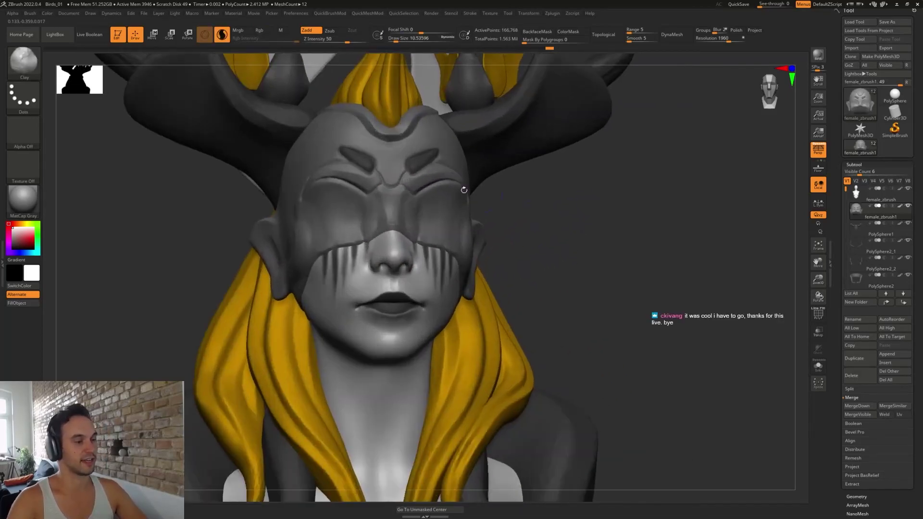
{"action": "left_click_drag", "start_coordinate": [524, 202], "coordinate": [552, 250]}
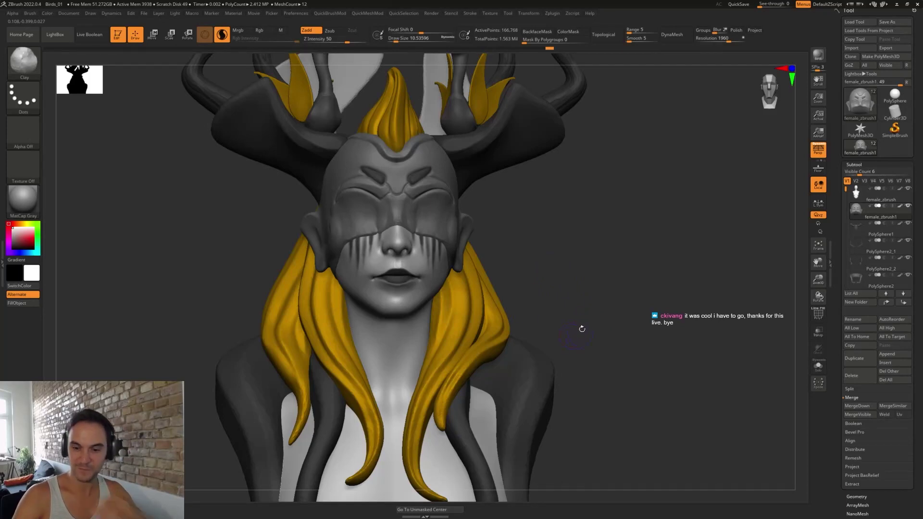
{"action": "left_click_drag", "start_coordinate": [540, 285], "coordinate": [595, 320]}
{"action": "left_click_drag", "start_coordinate": [564, 261], "coordinate": [593, 307]}
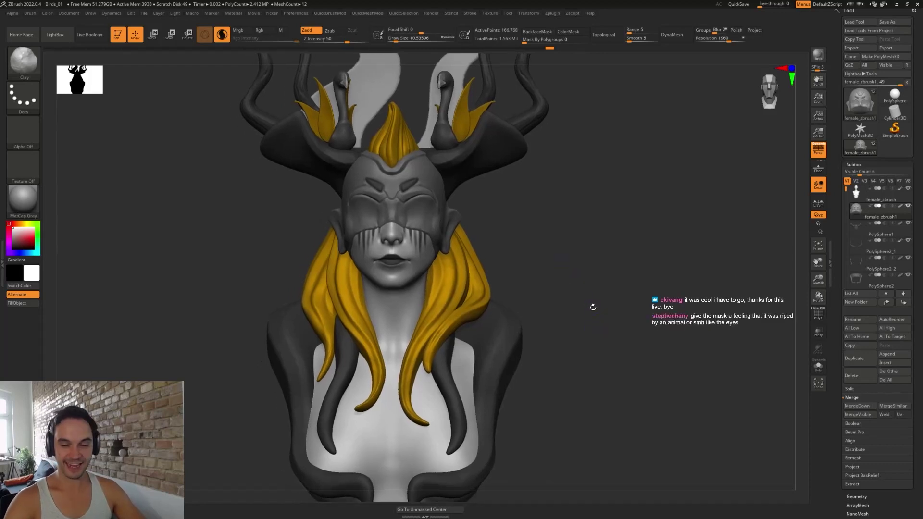
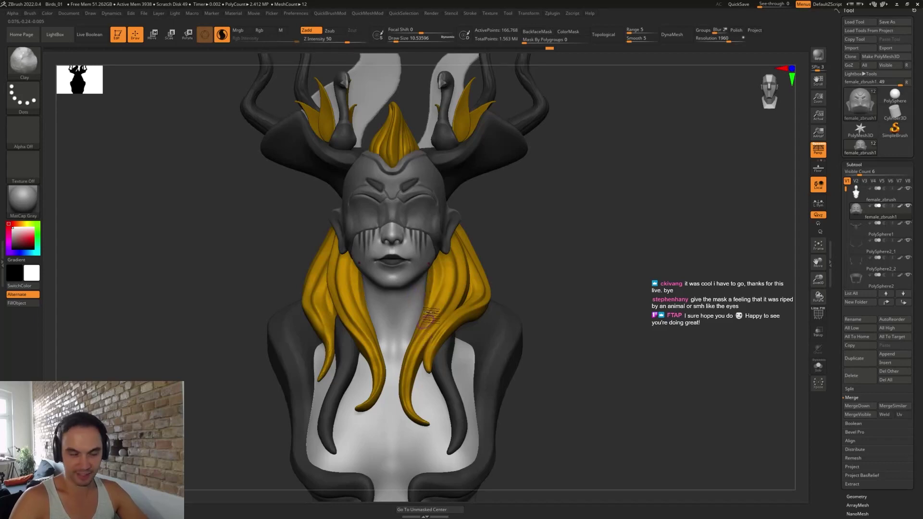
{"action": "left_click_drag", "start_coordinate": [513, 229], "coordinate": [506, 243], "text": "alt"}
{"action": "left_click_drag", "start_coordinate": [422, 221], "coordinate": [447, 194]}
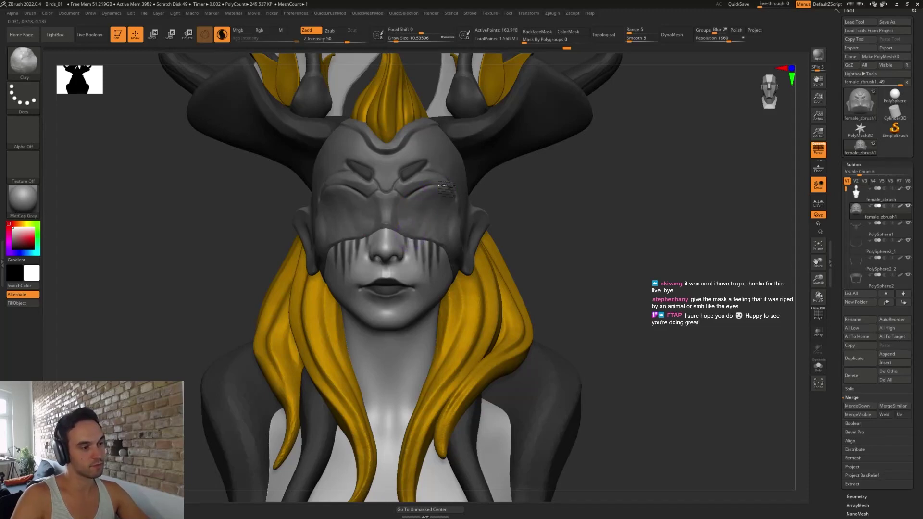
{"action": "key", "text": "shift"}
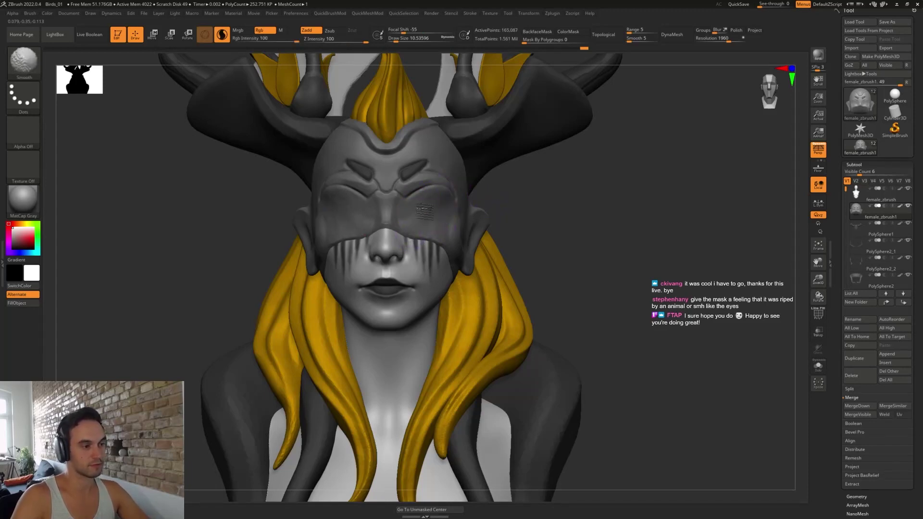
{"action": "mouse_move", "coordinate": [401, 216]}
{"action": "left_mouse_down", "text": "shift"}
{"action": "mouse_move", "coordinate": [410, 228]}
{"action": "mouse_move", "coordinate": [446, 237]}
{"action": "mouse_move", "coordinate": [417, 231]}
{"action": "mouse_move", "coordinate": [444, 251]}
{"action": "mouse_move", "coordinate": [399, 222]}
{"action": "left_mouse_up", "text": "shift"}
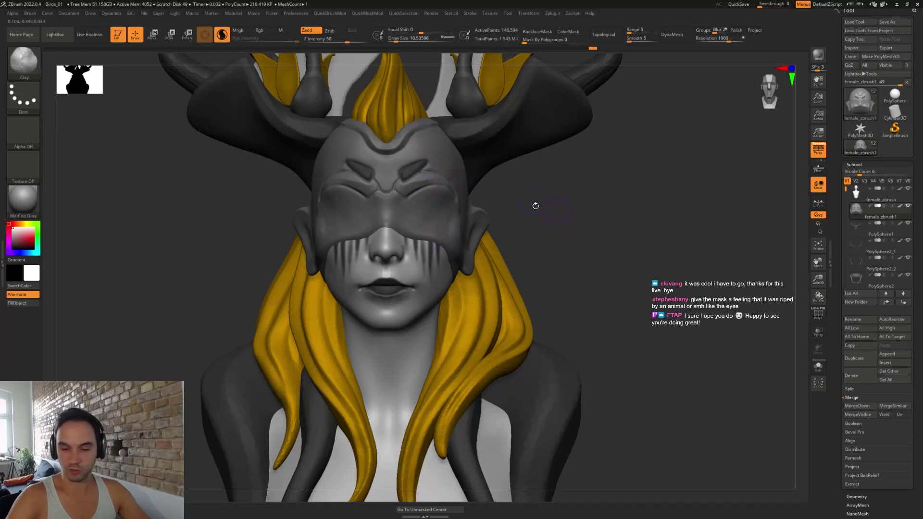
- Select the PolySphere2 subtool wrapping the shoulders and reshape its hooked ends under the breasts with the Move brush
{"action": "mouse_move", "coordinate": [564, 238]}
{"action": "left_mouse_down", "text": "shift"}
{"action": "mouse_move", "coordinate": [572, 237]}
{"action": "mouse_move", "coordinate": [564, 258]}
{"action": "mouse_move", "coordinate": [576, 274]}
{"action": "mouse_move", "coordinate": [566, 270]}
{"action": "mouse_move", "coordinate": [584, 280]}
{"action": "left_mouse_up", "text": "shift"}
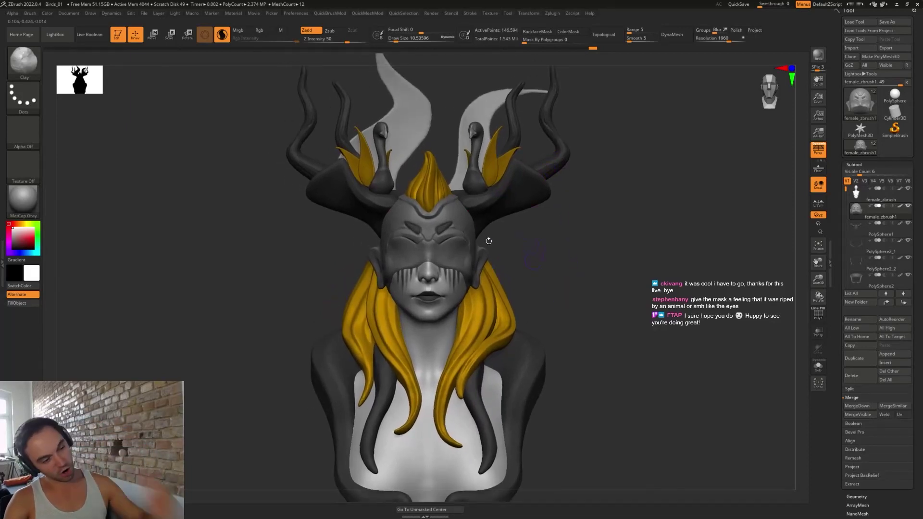
{"action": "mouse_move", "coordinate": [556, 247]}
{"action": "left_mouse_down", "text": "alt"}
{"action": "mouse_move", "coordinate": [542, 257]}
{"action": "mouse_move", "coordinate": [566, 283]}
{"action": "left_mouse_up", "text": "alt"}
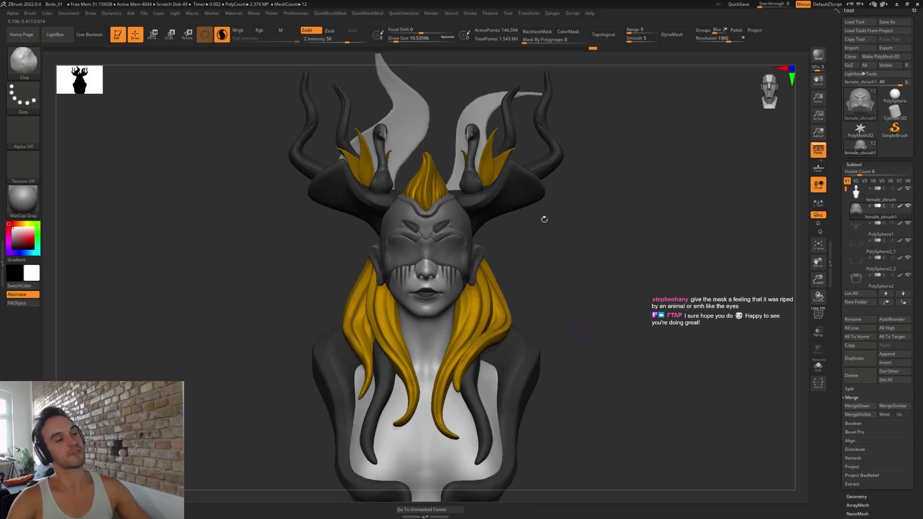
{"action": "left_click_drag", "start_coordinate": [562, 265], "coordinate": [543, 355]}
{"action": "key", "text": "b"}
{"action": "key", "text": "m"}
{"action": "key", "text": "v"}
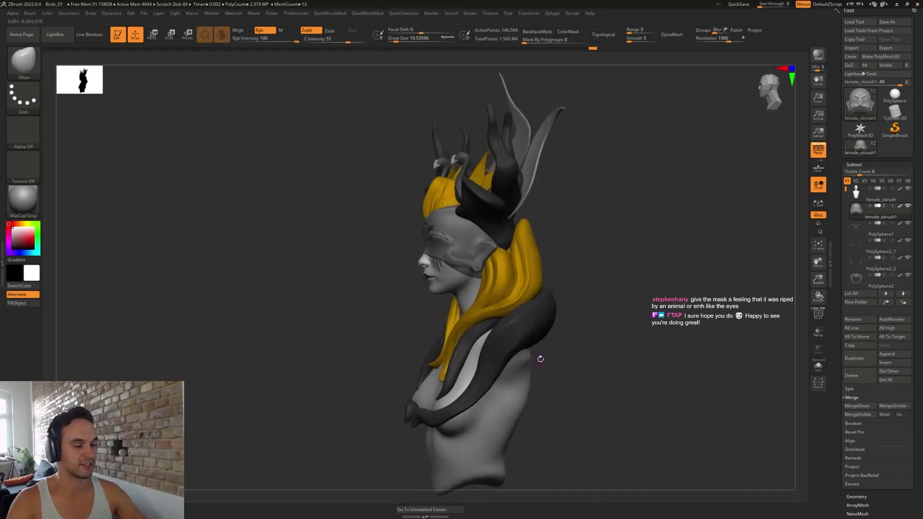
{"action": "left_click", "coordinate": [418, 422], "text": "alt"}
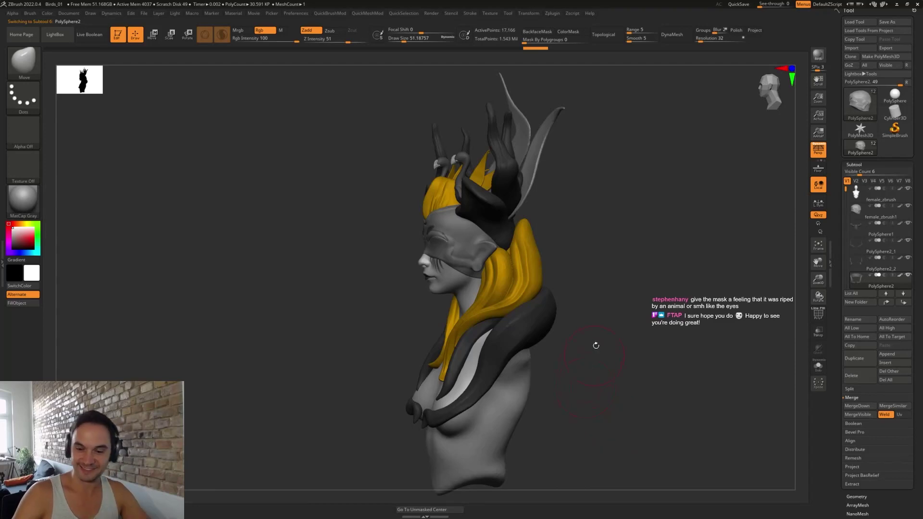
{"action": "left_click_drag", "start_coordinate": [598, 340], "coordinate": [565, 329]}
{"action": "mouse_move", "coordinate": [494, 391]}
{"action": "left_mouse_down"}
{"action": "mouse_move", "coordinate": [524, 413]}
{"action": "mouse_move", "coordinate": [495, 396]}
{"action": "mouse_move", "coordinate": [515, 391]}
{"action": "left_mouse_up"}
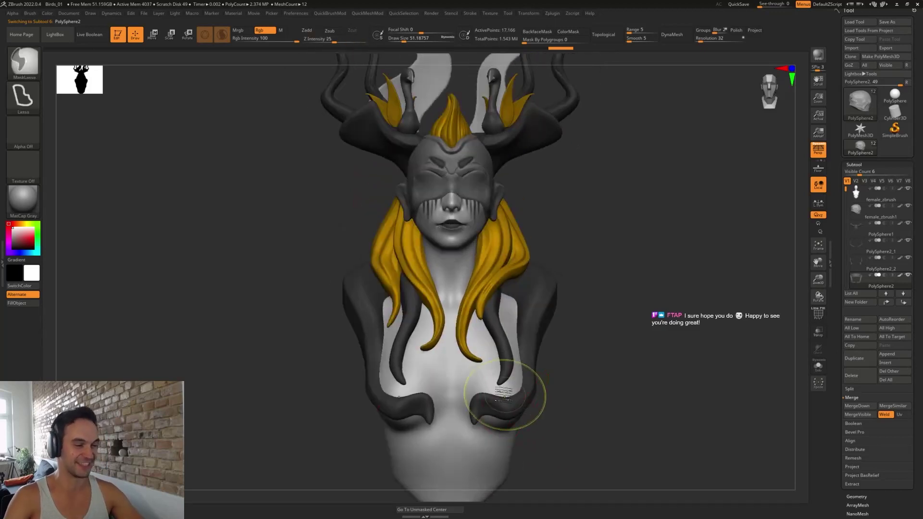
- Flatten the lower curves and hooked ends of the shoulder wrap with TrimDynamic
{"action": "mouse_move", "coordinate": [558, 428]}
{"action": "left_mouse_down"}
{"action": "mouse_move", "coordinate": [554, 436]}
{"action": "mouse_move", "coordinate": [546, 377]}
{"action": "mouse_move", "coordinate": [560, 435]}
{"action": "mouse_move", "coordinate": [570, 419]}
{"action": "left_mouse_up"}
{"action": "key", "text": "b"}
{"action": "key", "text": "t"}
{"action": "key", "text": "d"}
{"action": "left_click_drag", "start_coordinate": [491, 424], "coordinate": [493, 412]}
{"action": "mouse_move", "coordinate": [554, 374]}
{"action": "left_mouse_down"}
{"action": "mouse_move", "coordinate": [504, 381]}
{"action": "mouse_move", "coordinate": [564, 378]}
{"action": "mouse_move", "coordinate": [606, 394]}
{"action": "left_mouse_up"}
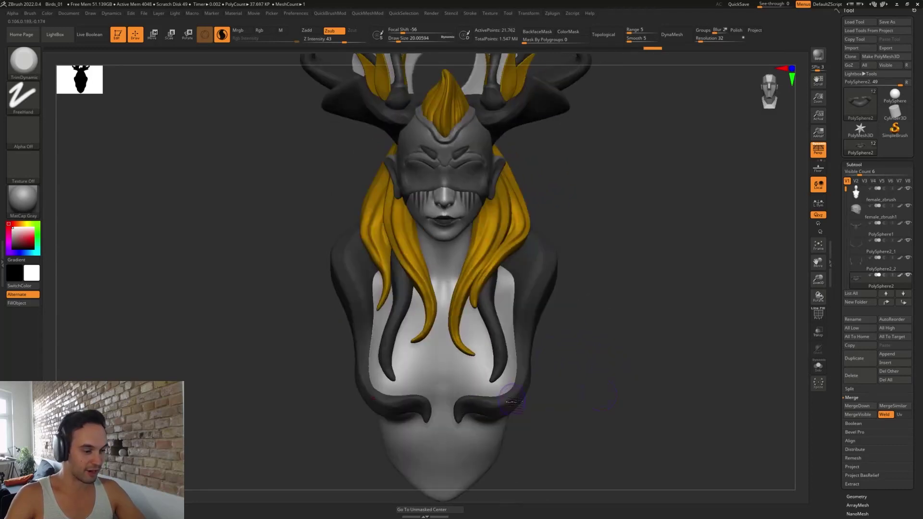
{"action": "left_click_drag", "start_coordinate": [512, 403], "coordinate": [490, 400]}
- Flatten the shoulder wrap's outer sides up to the shoulders with TrimDynamic, undoing an unwanted stroke
{"action": "left_click_drag", "start_coordinate": [532, 354], "coordinate": [533, 368]}
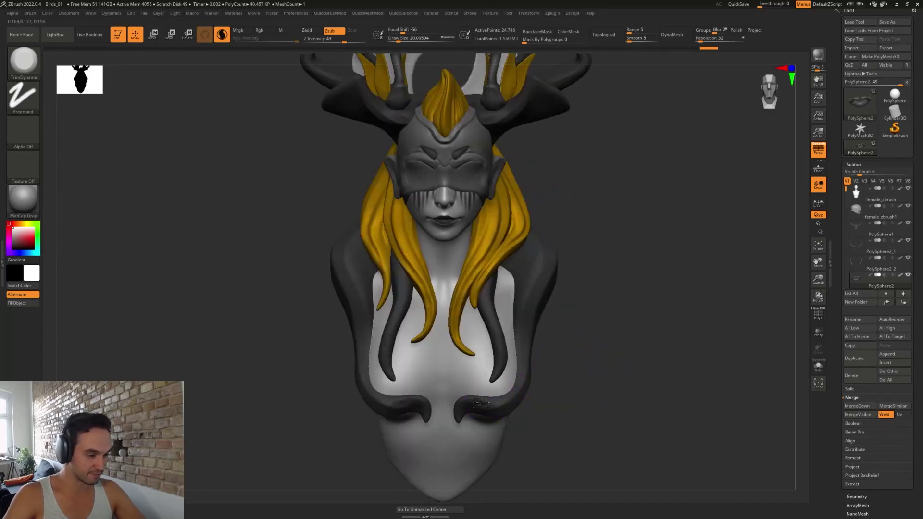
{"action": "mouse_move", "coordinate": [481, 403]}
{"action": "left_mouse_down"}
{"action": "mouse_move", "coordinate": [459, 398]}
{"action": "mouse_move", "coordinate": [513, 395]}
{"action": "mouse_move", "coordinate": [546, 256]}
{"action": "left_mouse_up"}
{"action": "key", "text": "ctrl+z"}
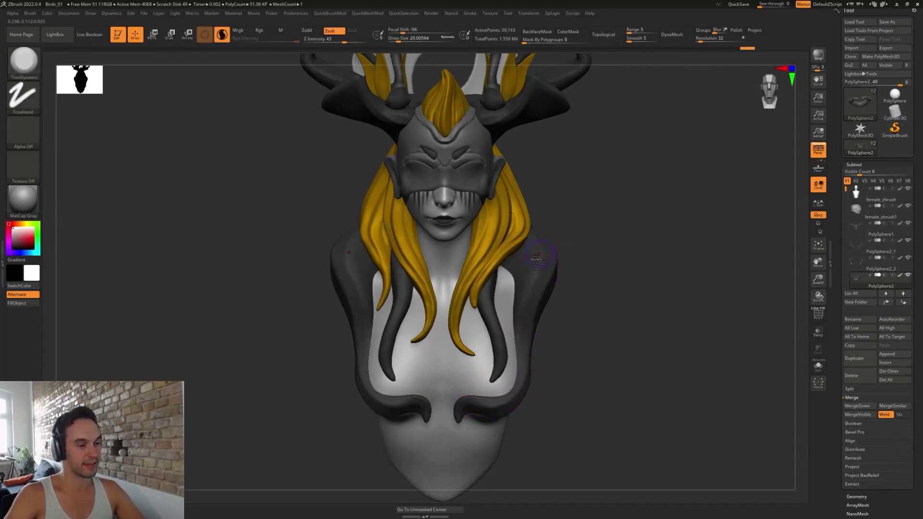
{"action": "mouse_move", "coordinate": [591, 359]}
{"action": "left_mouse_down"}
{"action": "mouse_move", "coordinate": [579, 281]}
{"action": "mouse_move", "coordinate": [551, 279]}
{"action": "left_mouse_up"}
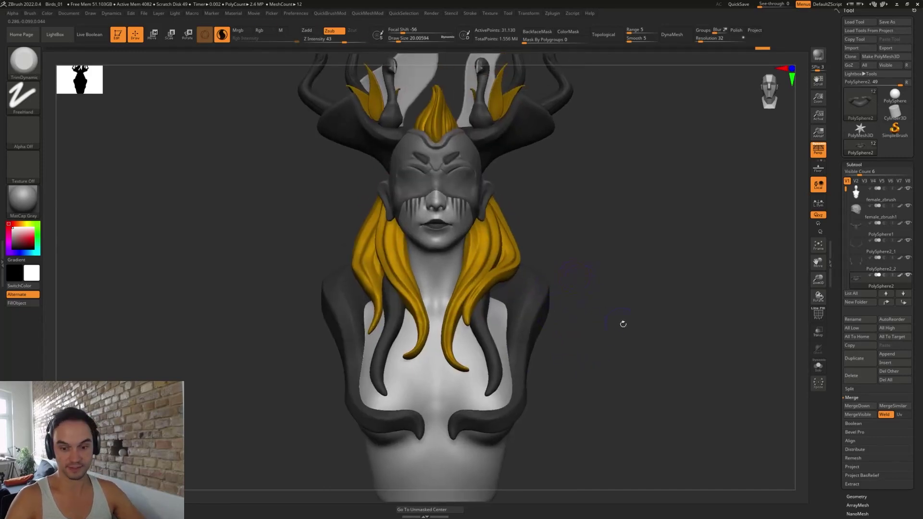
{"action": "left_click_drag", "start_coordinate": [556, 214], "coordinate": [603, 250]}
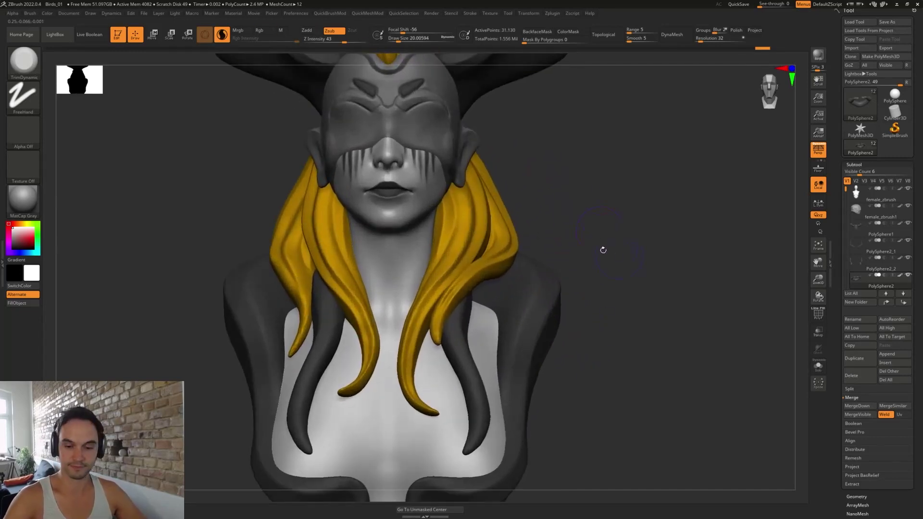
- Select the female_zbrush1 mask subtool and carve diagonal scratches across the blindfold with DamStandard at draw size about 7.5
{"action": "left_click_drag", "start_coordinate": [573, 209], "coordinate": [608, 202]}
{"action": "key", "text": "b"}
{"action": "key", "text": "s"}
{"action": "key", "text": "t"}
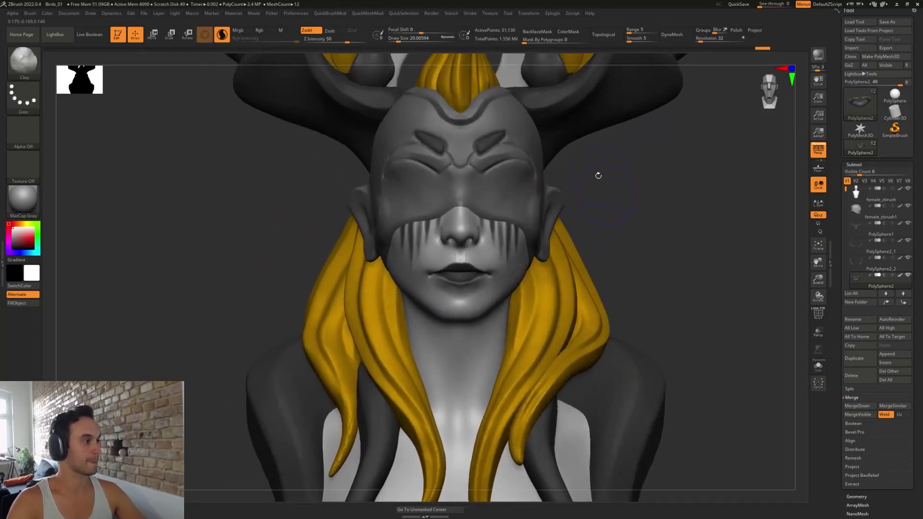
{"action": "left_click", "coordinate": [513, 190], "text": "alt"}
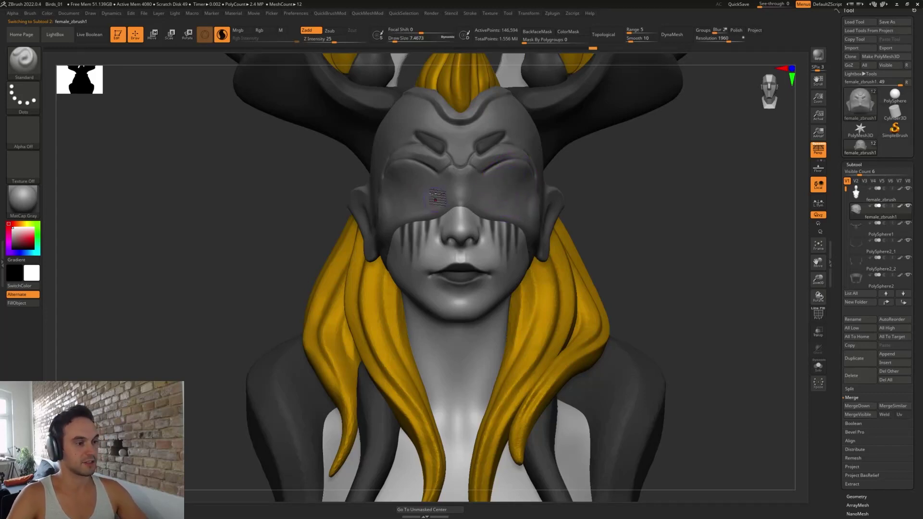
{"action": "key", "text": "ctrl"}
{"action": "key", "text": "b"}
{"action": "key", "text": "d"}
{"action": "key", "text": "s"}
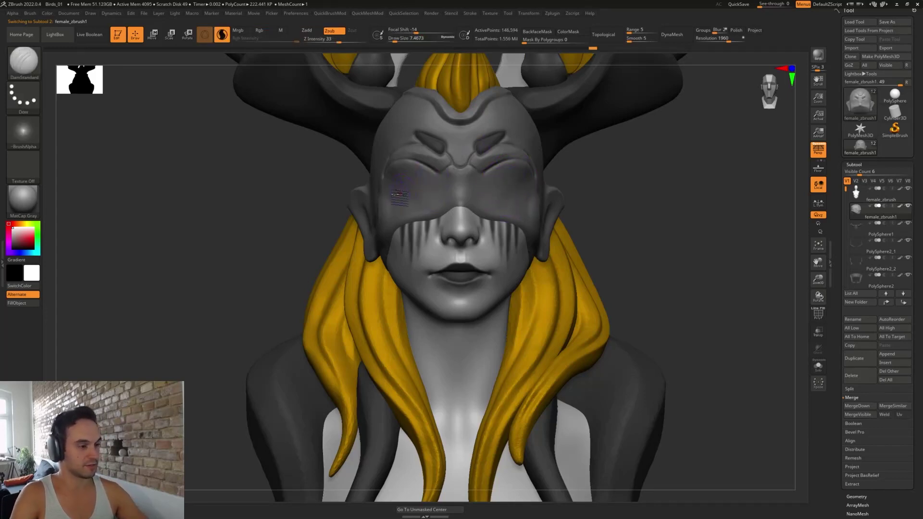
{"action": "left_click_drag", "start_coordinate": [394, 194], "coordinate": [464, 147]}
{"action": "left_click_drag", "start_coordinate": [390, 227], "coordinate": [522, 155]}
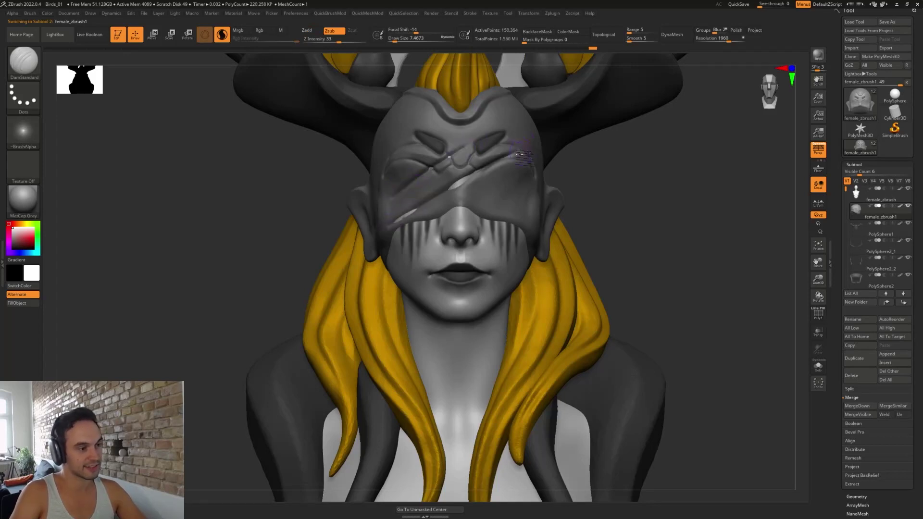
{"action": "left_click_drag", "start_coordinate": [482, 205], "coordinate": [537, 169]}
- Push the edges of the diagonal scratches into shape over the eye and nose bridge with the Move brush
{"action": "key", "text": "b"}
{"action": "key", "text": "m"}
{"action": "key", "text": "v"}
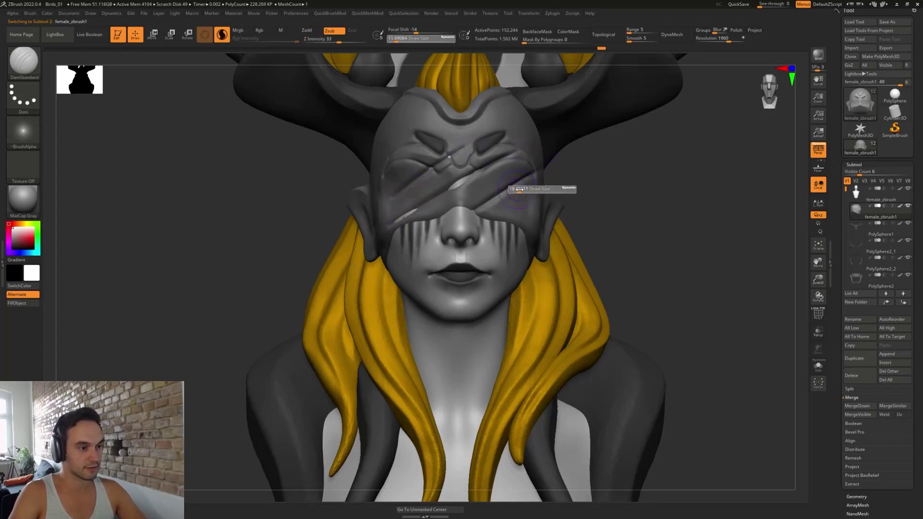
{"action": "left_click_drag", "start_coordinate": [405, 205], "coordinate": [402, 212]}
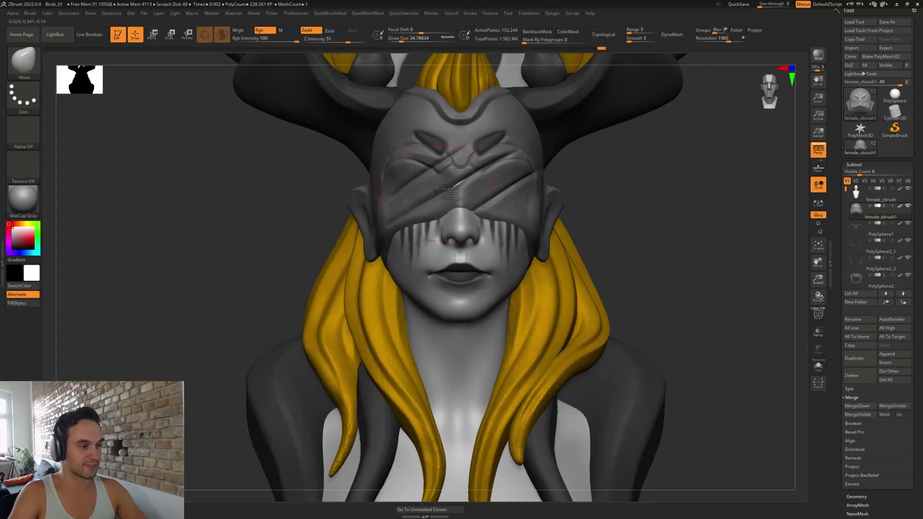
{"action": "mouse_move", "coordinate": [455, 189]}
{"action": "left_mouse_down"}
{"action": "mouse_move", "coordinate": [463, 182]}
{"action": "mouse_move", "coordinate": [456, 185]}
{"action": "left_mouse_up"}
- Deepen the diagonal scratches over both eyes and the nose bridge with DamStandard at draw size about 7.5
{"action": "key", "text": "s"}
{"action": "key", "text": "b"}
{"action": "key", "text": "d"}
{"action": "key", "text": "s"}
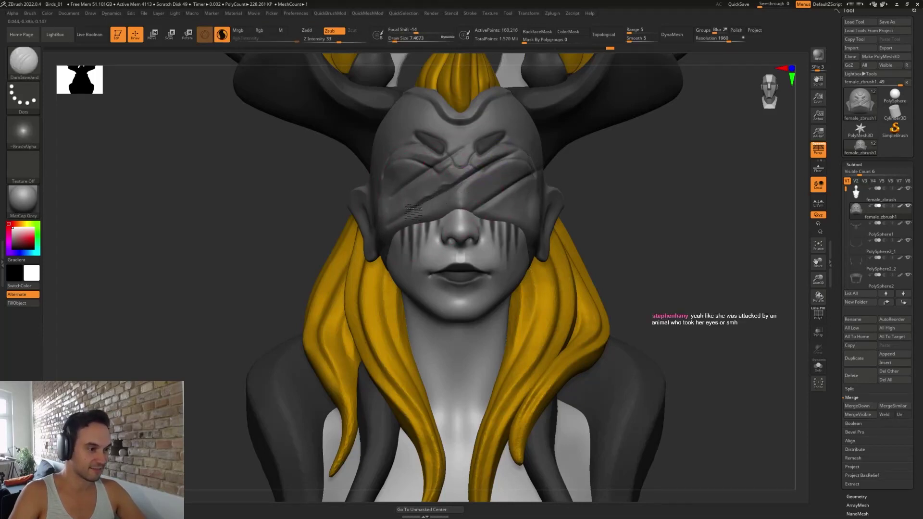
{"action": "left_click_drag", "start_coordinate": [412, 210], "coordinate": [411, 193]}
{"action": "left_click_drag", "start_coordinate": [438, 166], "coordinate": [468, 148]}
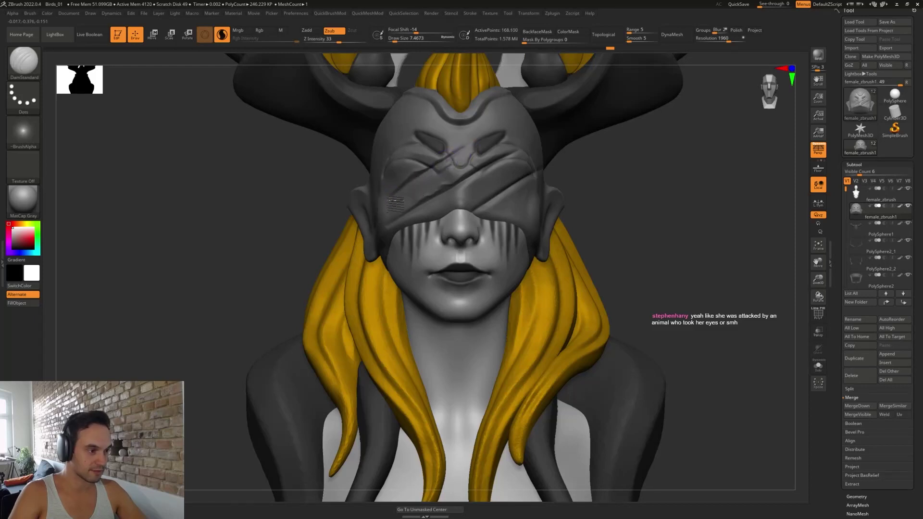
{"action": "left_click_drag", "start_coordinate": [450, 198], "coordinate": [471, 186]}
{"action": "left_click_drag", "start_coordinate": [600, 169], "coordinate": [552, 174]}
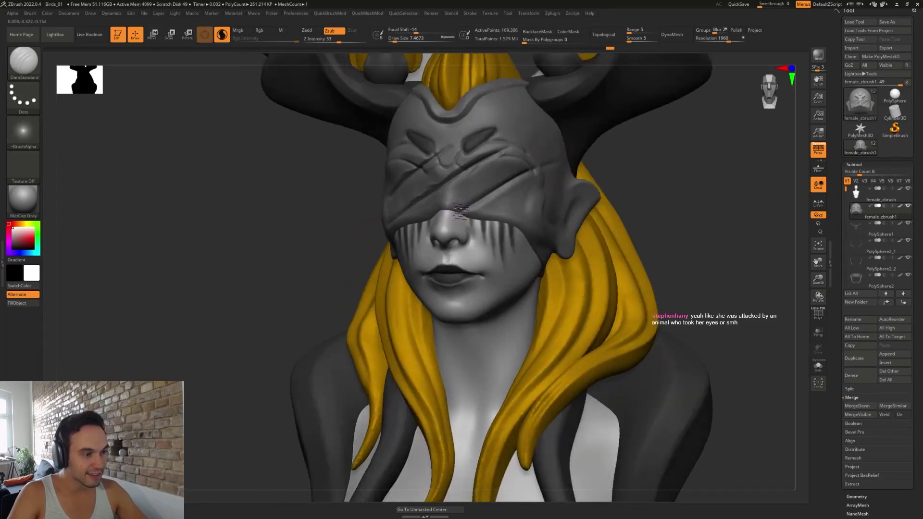
{"action": "left_click_drag", "start_coordinate": [460, 213], "coordinate": [540, 167]}
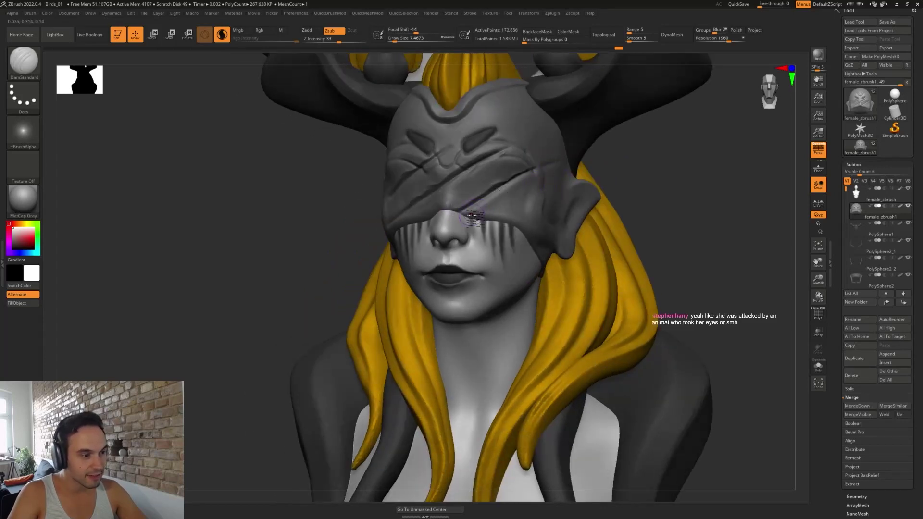
{"action": "left_click_drag", "start_coordinate": [473, 215], "coordinate": [510, 192]}
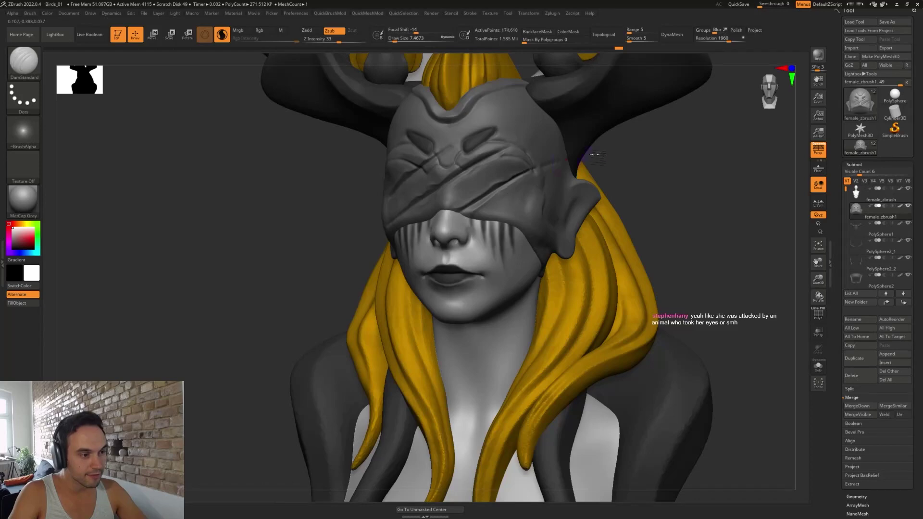
- Refine the blindfold scratches with DamStandard at draw size about 5.8
{"action": "mouse_move", "coordinate": [598, 155]}
{"action": "left_mouse_down"}
{"action": "mouse_move", "coordinate": [553, 158]}
{"action": "mouse_move", "coordinate": [592, 156]}
{"action": "mouse_move", "coordinate": [669, 192]}
{"action": "mouse_move", "coordinate": [627, 188]}
{"action": "mouse_move", "coordinate": [569, 222]}
{"action": "mouse_move", "coordinate": [550, 212]}
{"action": "mouse_move", "coordinate": [550, 227]}
{"action": "mouse_move", "coordinate": [574, 240]}
{"action": "mouse_move", "coordinate": [591, 294]}
{"action": "left_mouse_up"}
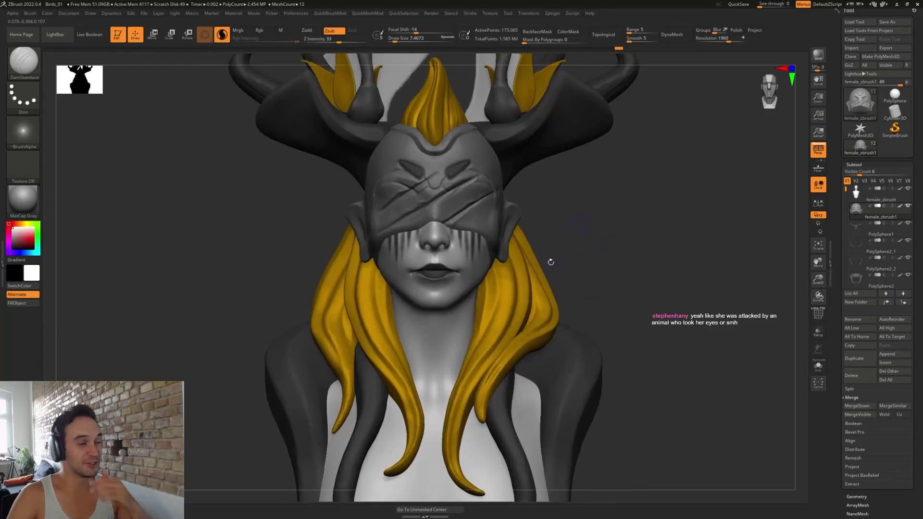
{"action": "left_click_drag", "start_coordinate": [593, 229], "coordinate": [610, 244], "text": "alt"}
{"action": "key", "text": "s"}
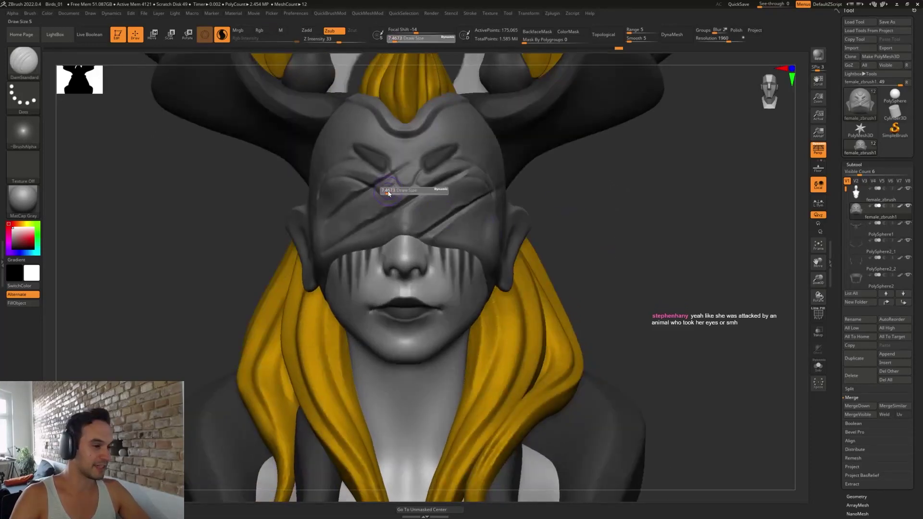
{"action": "mouse_move", "coordinate": [390, 191]}
{"action": "left_mouse_down"}
{"action": "mouse_move", "coordinate": [413, 183]}
{"action": "mouse_move", "coordinate": [390, 191]}
{"action": "mouse_move", "coordinate": [366, 182]}
{"action": "mouse_move", "coordinate": [411, 186]}
{"action": "left_mouse_up"}
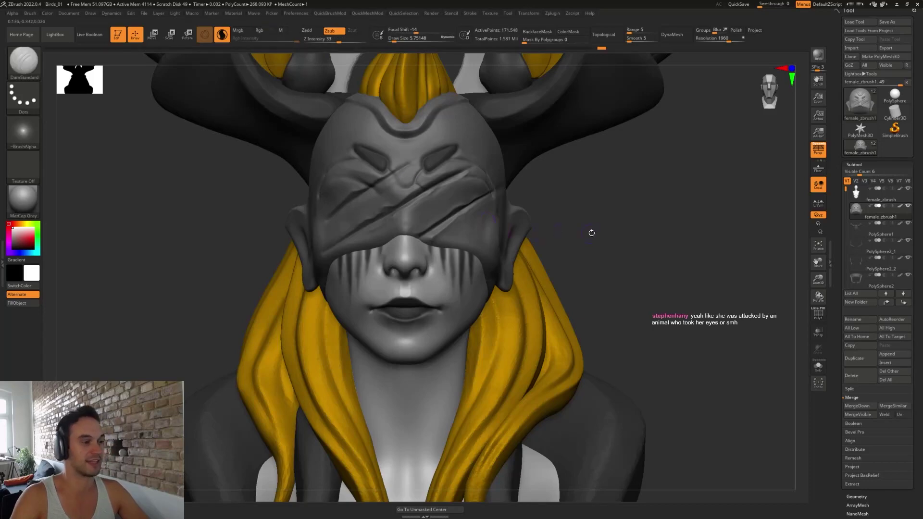
- Flatten the blindfold surface around the scratch beside the eye with TrimDynamic
{"action": "mouse_move", "coordinate": [591, 233]}
{"action": "left_mouse_down", "text": "alt"}
{"action": "mouse_move", "coordinate": [583, 233]}
{"action": "mouse_move", "coordinate": [606, 239]}
{"action": "mouse_move", "coordinate": [464, 228]}
{"action": "left_mouse_up", "text": "alt"}
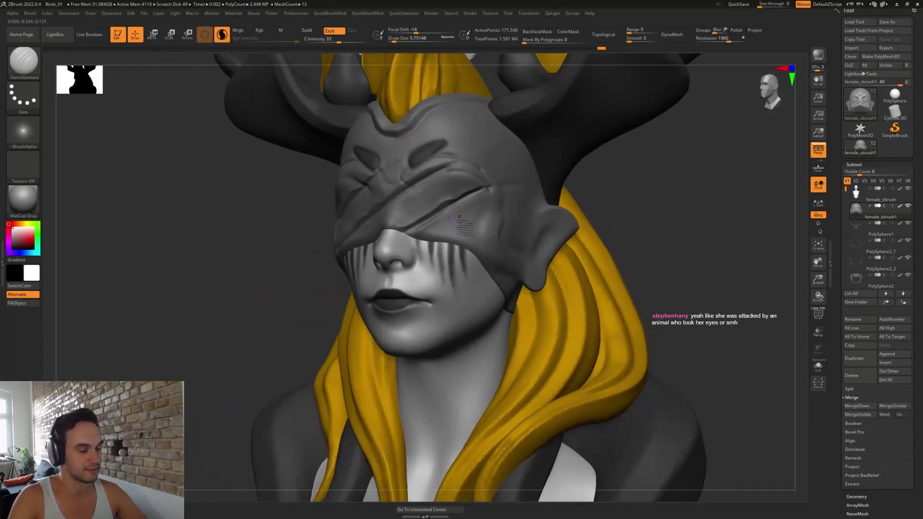
{"action": "key", "text": "b"}
{"action": "key", "text": "t"}
{"action": "key", "text": "d"}
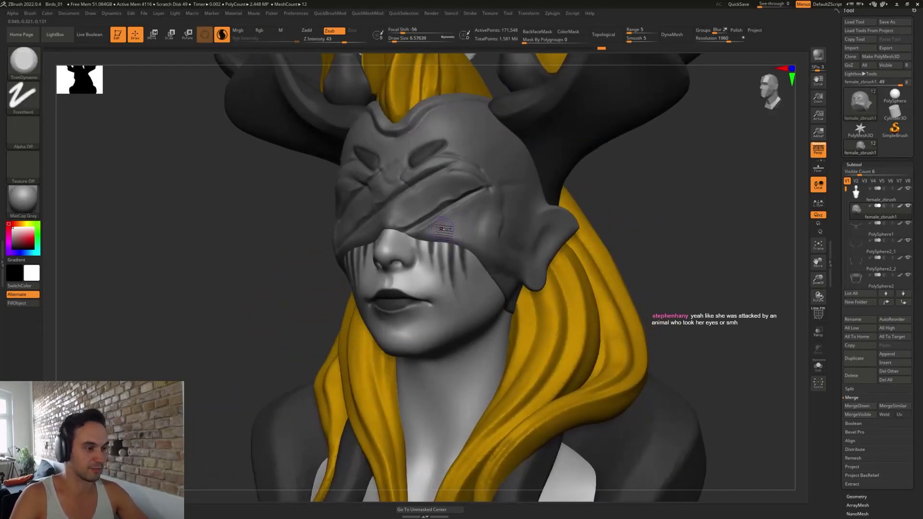
{"action": "key", "text": "s"}
{"action": "mouse_move", "coordinate": [472, 220]}
{"action": "left_mouse_down"}
{"action": "mouse_move", "coordinate": [503, 232]}
{"action": "mouse_move", "coordinate": [480, 207]}
{"action": "left_mouse_up"}
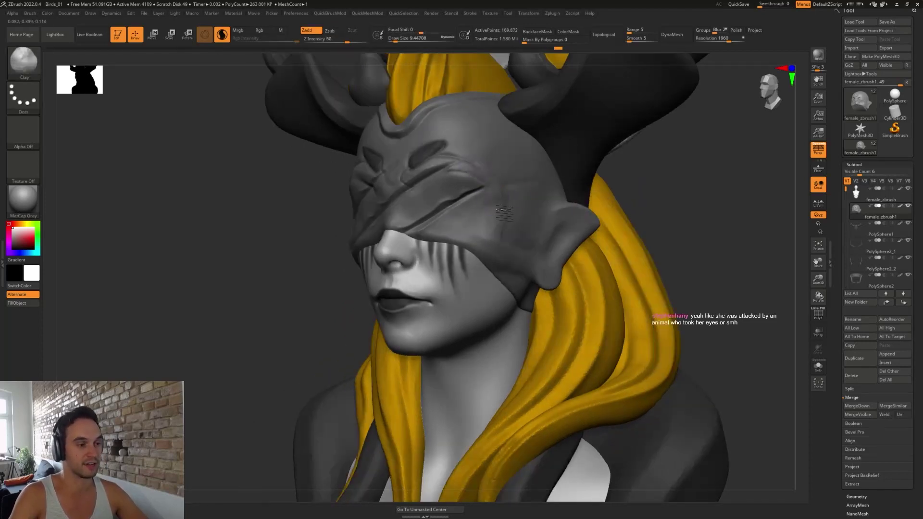
- Fill the side of the blindfold between eye and ear with the Clay brush and smooth the temple
{"action": "mouse_move", "coordinate": [503, 211]}
{"action": "left_mouse_down"}
{"action": "mouse_move", "coordinate": [498, 231]}
{"action": "mouse_move", "coordinate": [511, 234]}
{"action": "left_mouse_up"}
{"action": "mouse_move", "coordinate": [541, 184]}
{"action": "left_mouse_down"}
{"action": "mouse_move", "coordinate": [520, 206]}
{"action": "mouse_move", "coordinate": [523, 246]}
{"action": "mouse_move", "coordinate": [531, 215]}
{"action": "left_mouse_up"}
{"action": "left_click_drag", "start_coordinate": [532, 178], "coordinate": [525, 239], "text": "shift"}
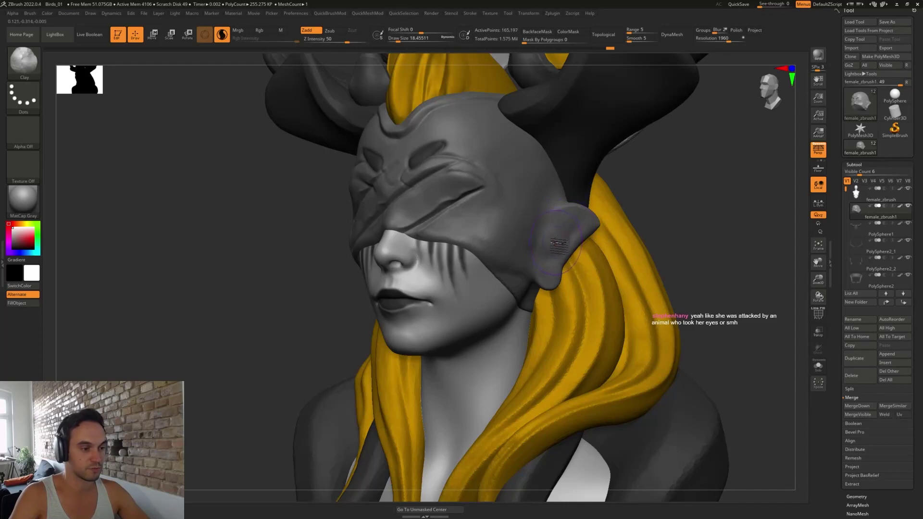
- Build up the mask's ear and the temple below the horn with smaller Clay strokes, undoing an unwanted one
{"action": "key", "text": "s"}
{"action": "left_click_drag", "start_coordinate": [562, 233], "coordinate": [569, 196]}
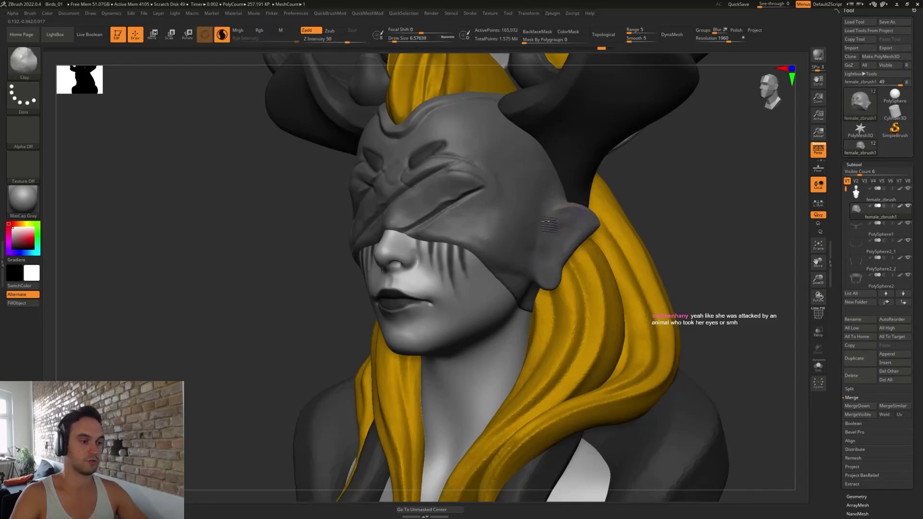
{"action": "key", "text": "s"}
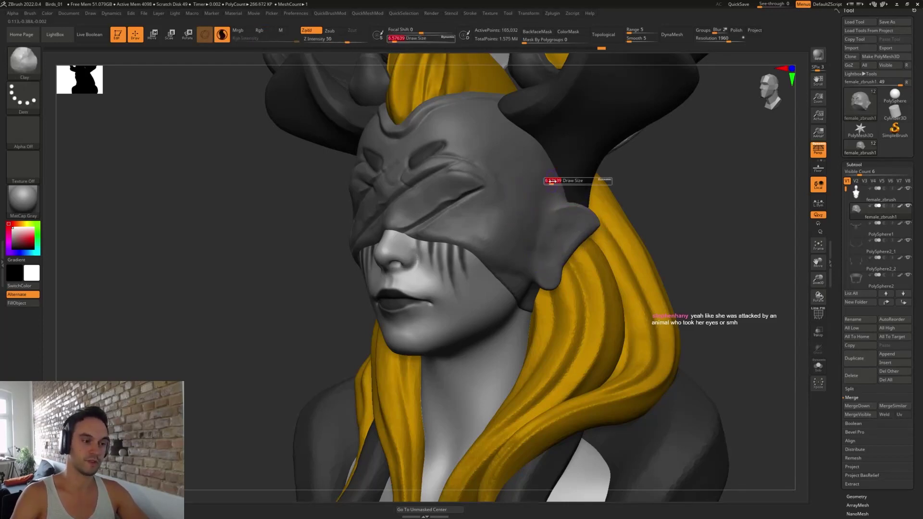
{"action": "left_click_drag", "start_coordinate": [552, 181], "coordinate": [555, 182]}
{"action": "right_click_drag", "start_coordinate": [556, 181], "coordinate": [505, 161]}
{"action": "mouse_move", "coordinate": [506, 160]}
{"action": "left_mouse_down"}
{"action": "mouse_move", "coordinate": [579, 211]}
{"action": "mouse_move", "coordinate": [533, 181]}
{"action": "mouse_move", "coordinate": [556, 176]}
{"action": "mouse_move", "coordinate": [536, 204]}
{"action": "mouse_move", "coordinate": [591, 222]}
{"action": "left_mouse_up"}
{"action": "key", "text": "ctrl+z"}
{"action": "mouse_move", "coordinate": [536, 197]}
{"action": "left_mouse_down"}
{"action": "mouse_move", "coordinate": [602, 222]}
{"action": "mouse_move", "coordinate": [518, 193]}
{"action": "left_mouse_up"}
{"action": "key", "text": "s"}
{"action": "mouse_move", "coordinate": [552, 232]}
{"action": "left_mouse_down"}
{"action": "mouse_move", "coordinate": [549, 248]}
{"action": "mouse_move", "coordinate": [529, 214]}
{"action": "mouse_move", "coordinate": [549, 261]}
{"action": "left_mouse_up"}
{"action": "key", "text": "s"}
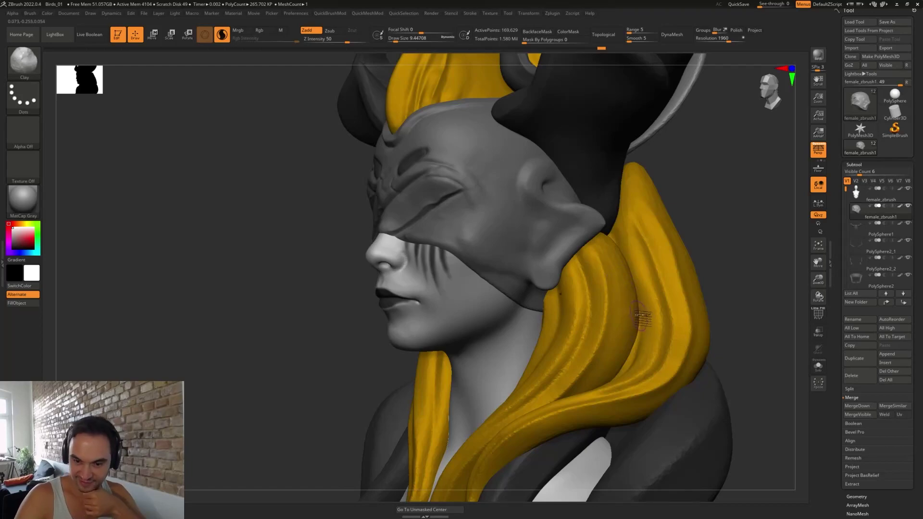
- Review the scratched blindfold on the whole bust and step the mask's undo history back to before its scratches and creases
{"action": "mouse_move", "coordinate": [576, 263]}
{"action": "right_mouse_down"}
{"action": "mouse_move", "coordinate": [604, 250]}
{"action": "mouse_move", "coordinate": [638, 191]}
{"action": "mouse_move", "coordinate": [566, 251]}
{"action": "mouse_move", "coordinate": [580, 261]}
{"action": "mouse_move", "coordinate": [609, 248]}
{"action": "mouse_move", "coordinate": [473, 189]}
{"action": "right_mouse_up"}
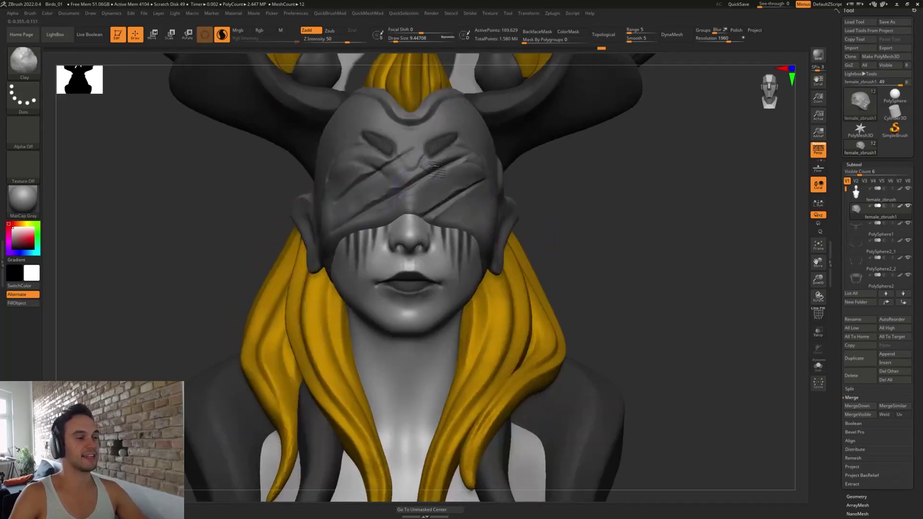
{"action": "right_click_drag", "start_coordinate": [588, 227], "coordinate": [625, 230]}
{"action": "right_click_drag", "start_coordinate": [579, 204], "coordinate": [556, 211]}
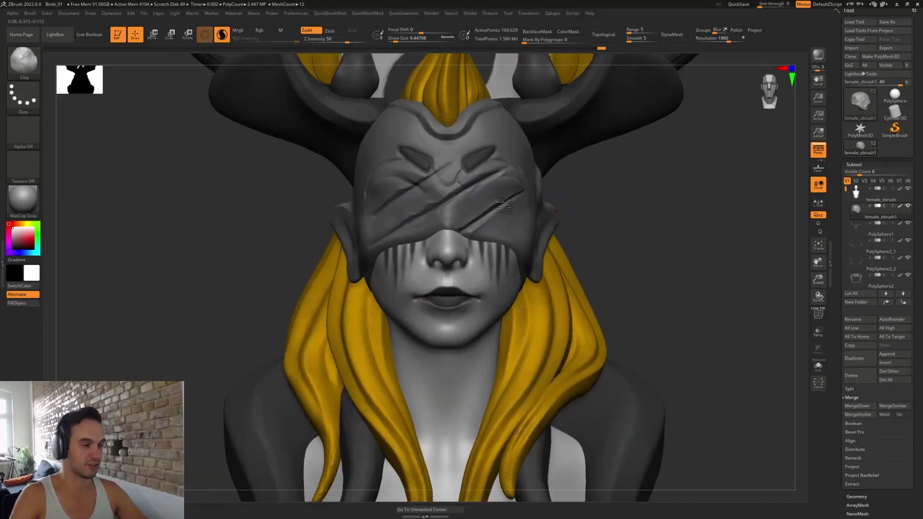
{"action": "right_click_drag", "start_coordinate": [643, 241], "coordinate": [571, 112], "text": "ctrl"}
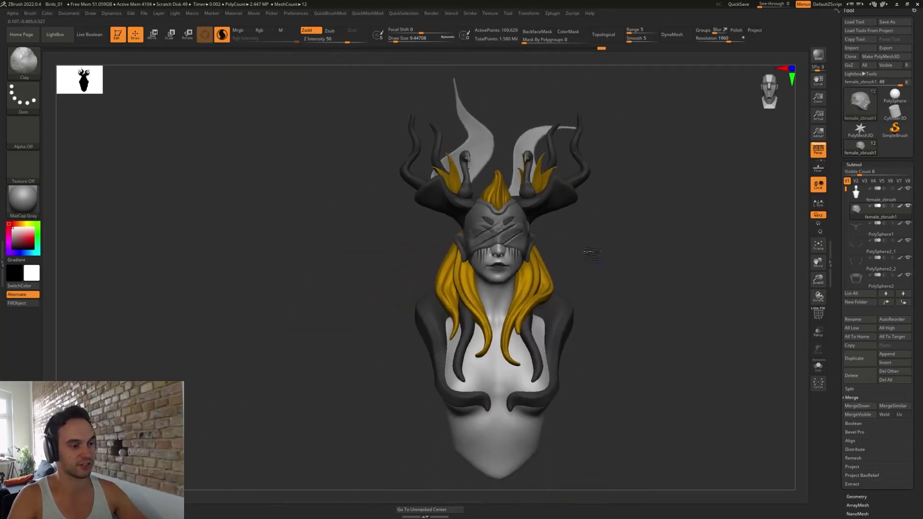
{"action": "right_click_drag", "start_coordinate": [624, 255], "coordinate": [552, 253]}
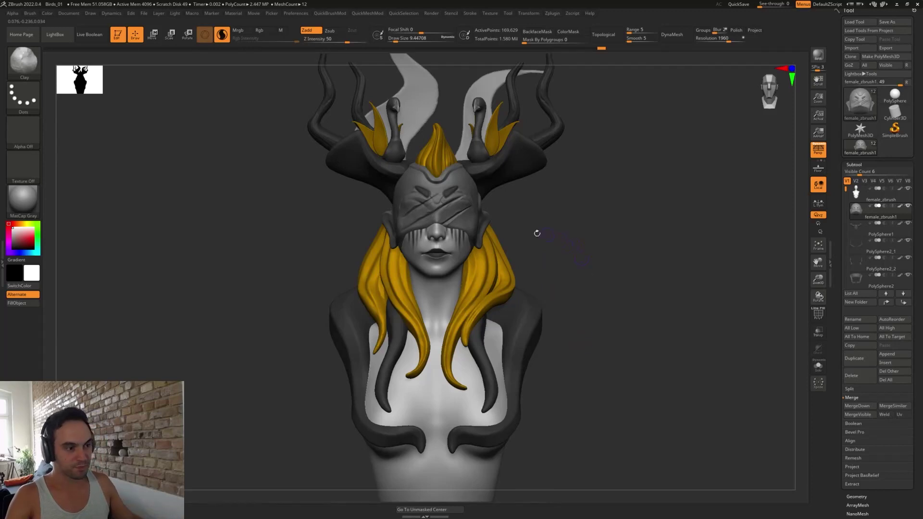
{"action": "left_click_drag", "start_coordinate": [545, 233], "coordinate": [556, 247]}
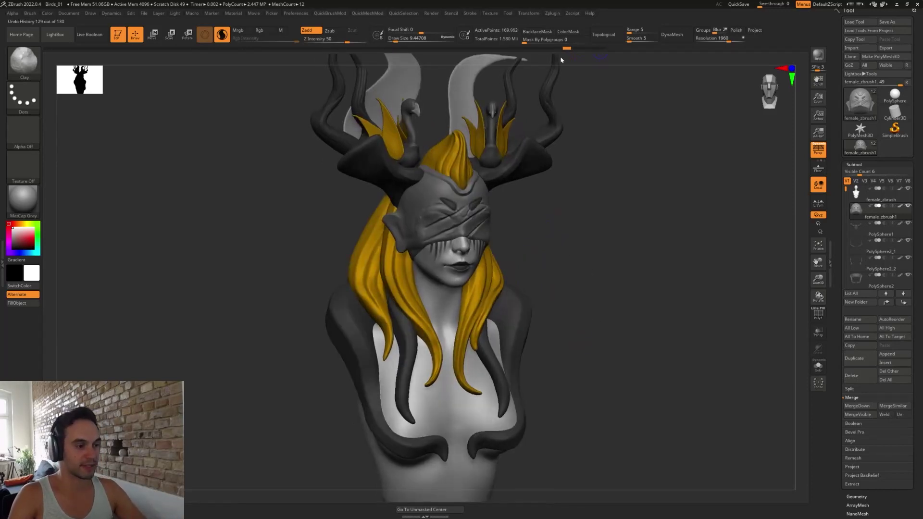
{"action": "mouse_move", "coordinate": [520, 63]}
{"action": "left_mouse_down"}
{"action": "mouse_move", "coordinate": [420, 55]}
{"action": "mouse_move", "coordinate": [448, 53]}
{"action": "mouse_move", "coordinate": [363, 69]}
{"action": "left_mouse_up"}
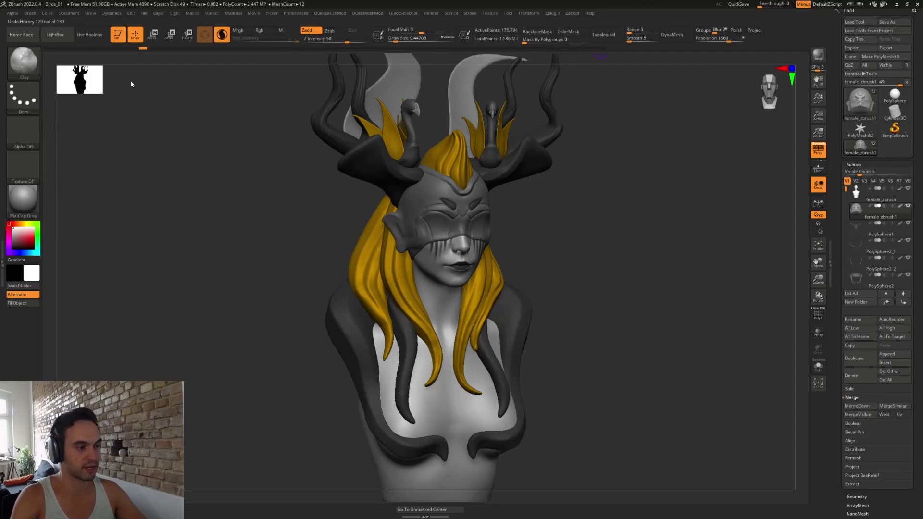
{"action": "mouse_move", "coordinate": [131, 84]}
{"action": "left_mouse_down"}
{"action": "mouse_move", "coordinate": [53, 97]}
{"action": "mouse_move", "coordinate": [78, 93]}
{"action": "left_mouse_up"}
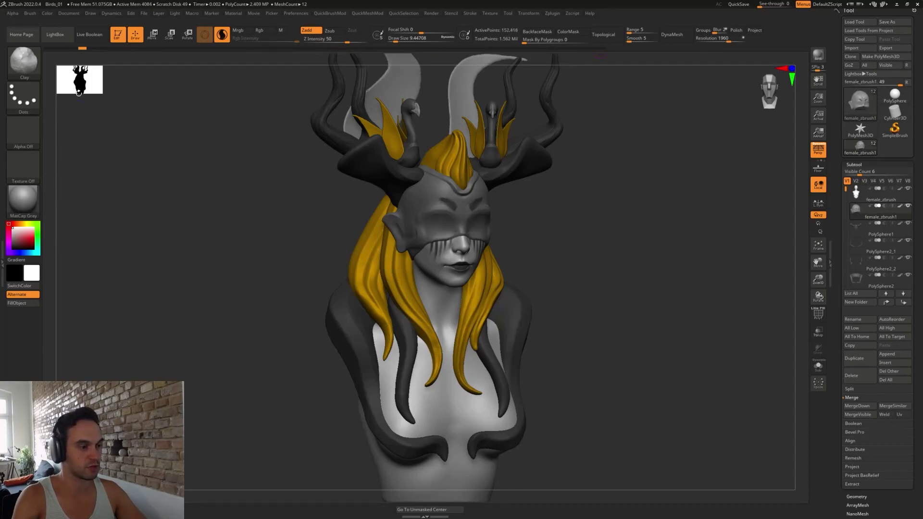
- Carve the blindfold's upper edge across the nose bridge and brows with DamStandard at draw size about 9.4, discarding the newer undo history
{"action": "left_click_drag", "start_coordinate": [598, 249], "coordinate": [626, 259]}
{"action": "key", "text": "b"}
{"action": "key", "text": "d"}
{"action": "key", "text": "s"}
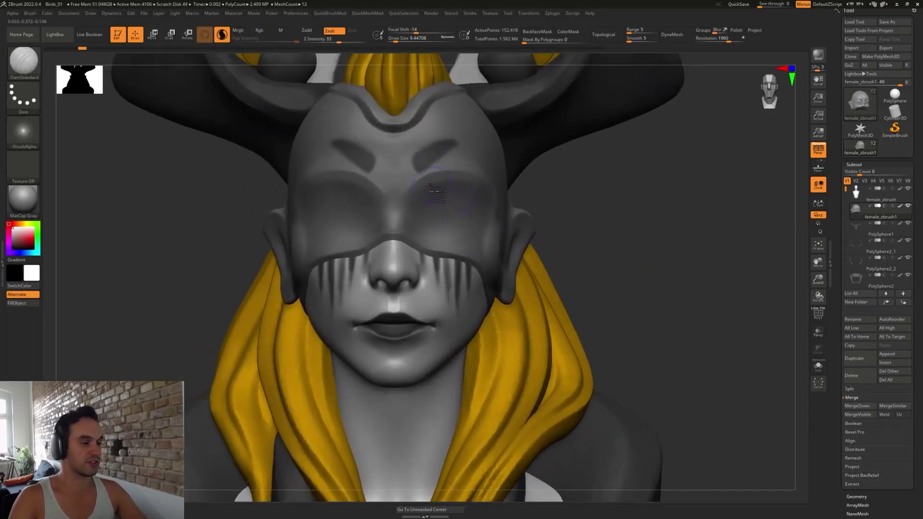
{"action": "left_click_drag", "start_coordinate": [408, 190], "coordinate": [412, 191]}
{"action": "left_click", "coordinate": [415, 216]}
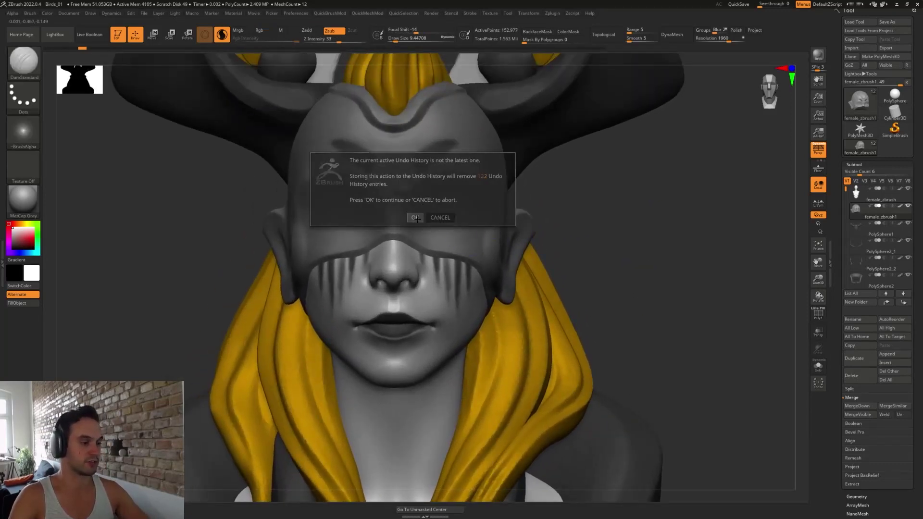
{"action": "key", "text": "ctrl+z"}
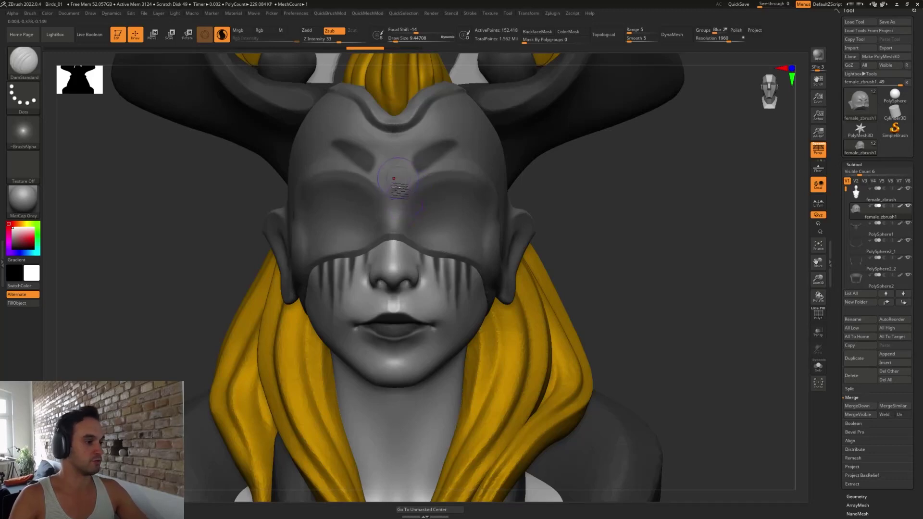
{"action": "left_click_drag", "start_coordinate": [394, 197], "coordinate": [419, 182]}
{"action": "left_click_drag", "start_coordinate": [482, 185], "coordinate": [487, 187]}
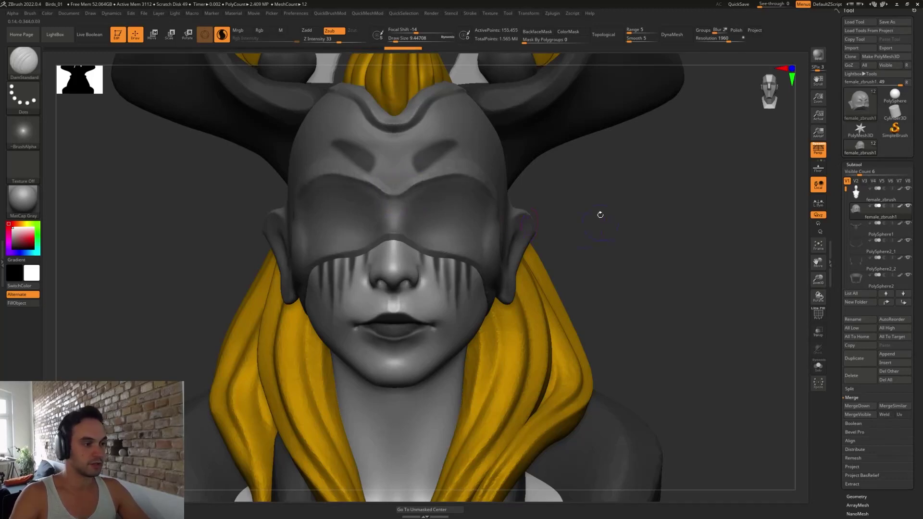
{"action": "key", "text": "ctrl+z"}
{"action": "left_click_drag", "start_coordinate": [395, 196], "coordinate": [459, 173]}
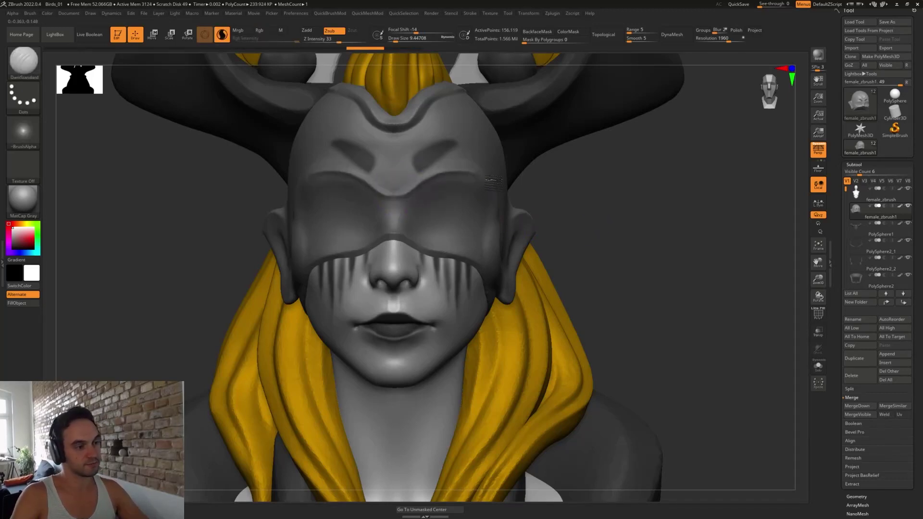
- Flatten and smooth the blindfold's upper edge from the nose bridge along the brow with TrimDynamic at draw size about 6.6
{"action": "mouse_move", "coordinate": [593, 208]}
{"action": "left_mouse_down"}
{"action": "mouse_move", "coordinate": [393, 208]}
{"action": "mouse_move", "coordinate": [417, 206]}
{"action": "left_mouse_up"}
{"action": "key", "text": "s"}
{"action": "key", "text": "b"}
{"action": "key", "text": "t"}
{"action": "key", "text": "d"}
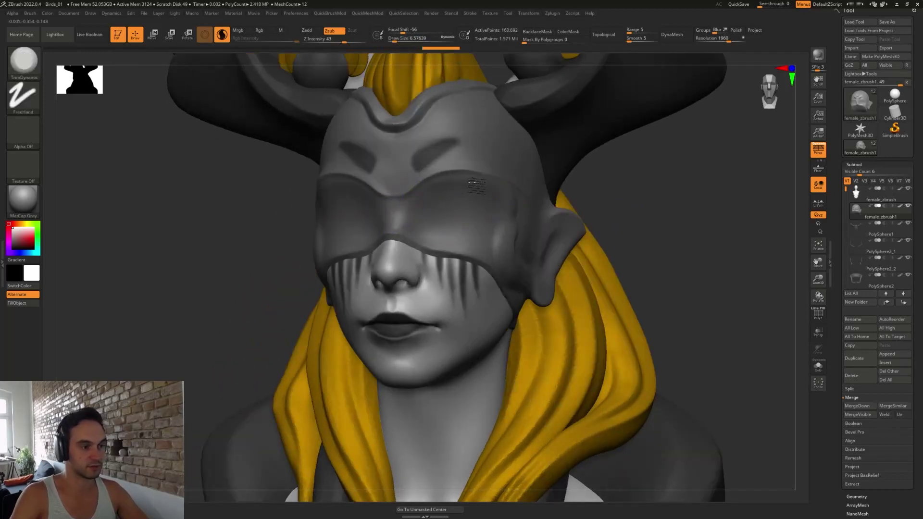
{"action": "mouse_move", "coordinate": [628, 196]}
{"action": "left_mouse_down", "text": "shift"}
{"action": "mouse_move", "coordinate": [457, 210]}
{"action": "mouse_move", "coordinate": [421, 195]}
{"action": "mouse_move", "coordinate": [445, 181]}
{"action": "mouse_move", "coordinate": [396, 186]}
{"action": "mouse_move", "coordinate": [478, 171]}
{"action": "left_mouse_up", "text": "shift"}
{"action": "left_click_drag", "start_coordinate": [397, 202], "coordinate": [461, 177]}
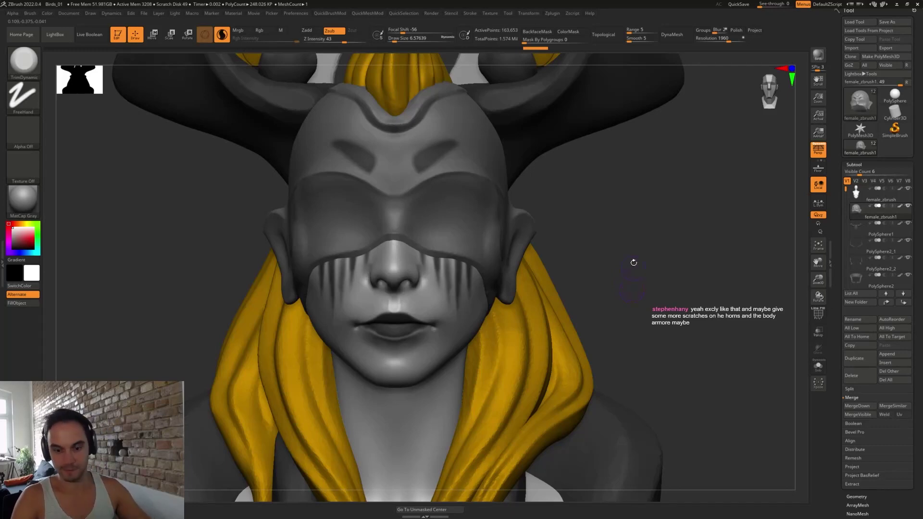
- Smooth the blindfold's surface over the outer eye area and temple at draw size about 14.2
{"action": "left_click_drag", "start_coordinate": [622, 245], "coordinate": [537, 189], "text": "alt"}
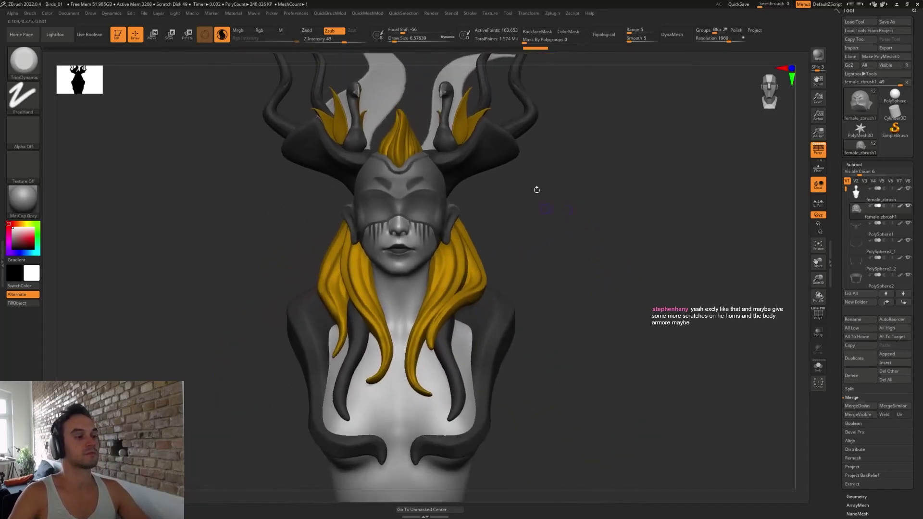
{"action": "left_click_drag", "start_coordinate": [552, 246], "coordinate": [573, 306], "text": "alt"}
{"action": "key", "text": "s"}
{"action": "mouse_move", "coordinate": [558, 264]}
{"action": "left_mouse_down", "text": "alt"}
{"action": "mouse_move", "coordinate": [510, 254]}
{"action": "mouse_move", "coordinate": [544, 284]}
{"action": "left_mouse_up", "text": "alt"}
{"action": "key", "text": "s"}
{"action": "left_click_drag", "start_coordinate": [474, 261], "coordinate": [497, 244], "text": "shift"}
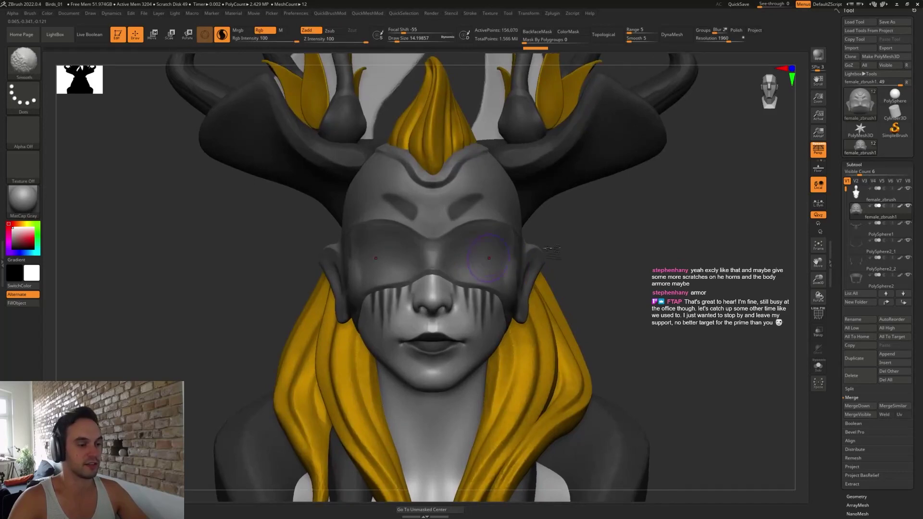
{"action": "left_click_drag", "start_coordinate": [639, 247], "coordinate": [569, 233]}
{"action": "mouse_move", "coordinate": [630, 231]}
{"action": "left_mouse_down"}
{"action": "mouse_move", "coordinate": [670, 263]}
{"action": "mouse_move", "coordinate": [716, 257]}
{"action": "mouse_move", "coordinate": [682, 252]}
{"action": "mouse_move", "coordinate": [680, 298]}
{"action": "left_mouse_up"}
{"action": "left_click_drag", "start_coordinate": [680, 298], "coordinate": [610, 296]}
{"action": "key", "text": "s"}
{"action": "left_click_drag", "start_coordinate": [528, 276], "coordinate": [524, 273]}
{"action": "key", "text": "s"}
{"action": "left_click", "coordinate": [528, 255]}
{"action": "type", "text": "4"}
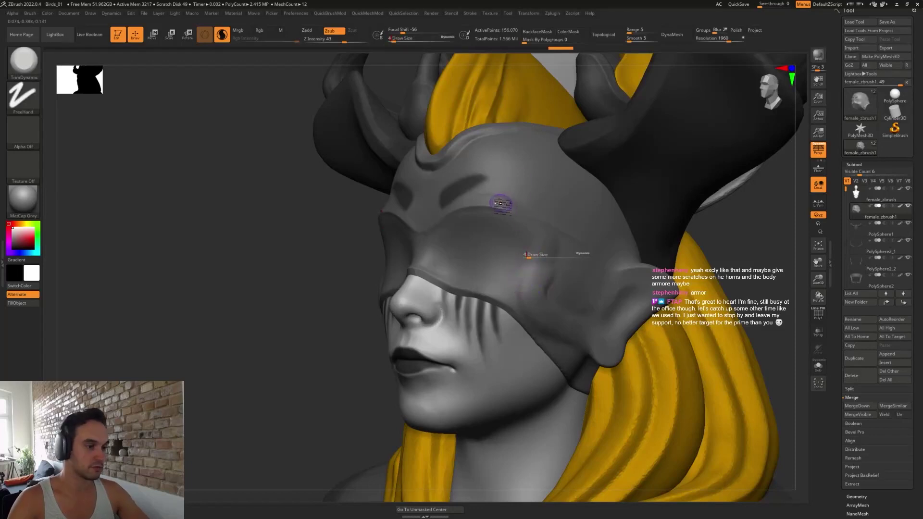
{"action": "key", "text": "space"}
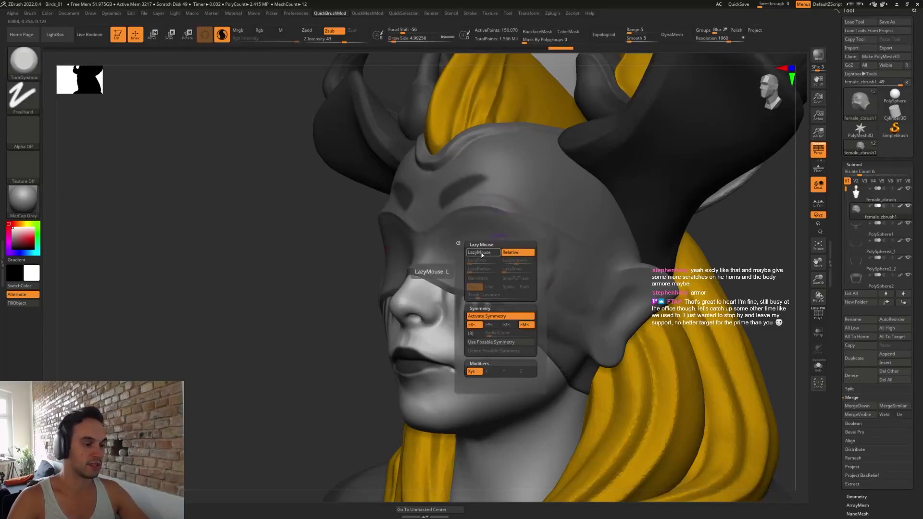
{"action": "key", "text": "space"}
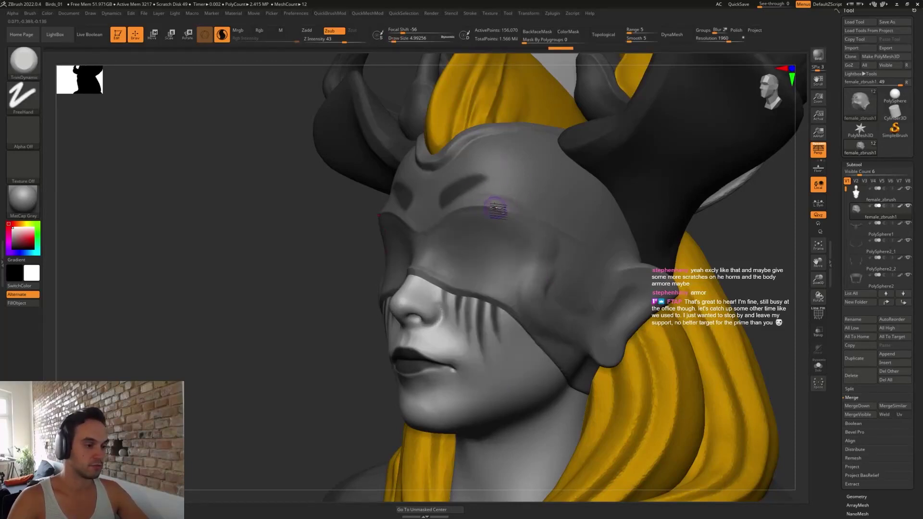
- Carve the blindfold's edge from the outer brow down around the temple to the ear with DamStandard at draw size about 8.4
{"action": "key", "text": "b"}
{"action": "key", "text": "d"}
{"action": "key", "text": "s"}
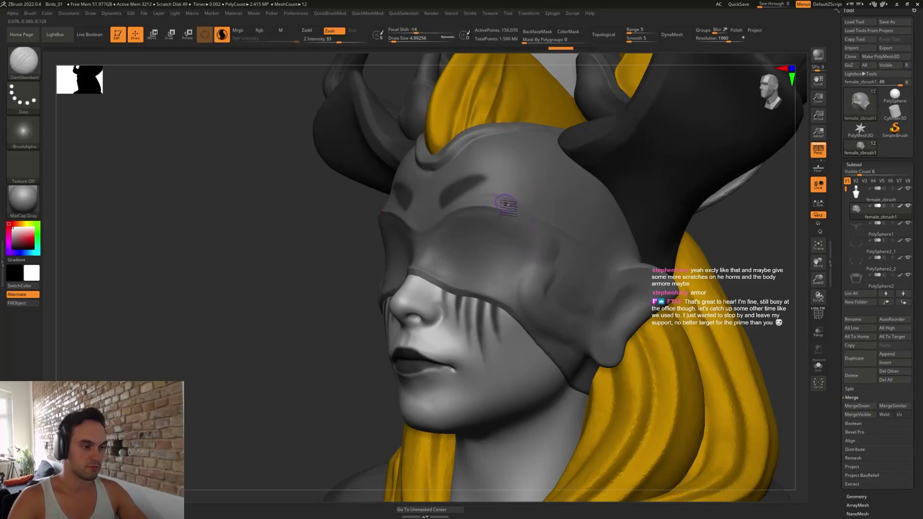
{"action": "mouse_move", "coordinate": [523, 220]}
{"action": "left_mouse_down"}
{"action": "mouse_move", "coordinate": [542, 241]}
{"action": "mouse_move", "coordinate": [535, 282]}
{"action": "left_mouse_up"}
{"action": "key", "text": "s"}
{"action": "mouse_move", "coordinate": [493, 195]}
{"action": "left_mouse_down"}
{"action": "mouse_move", "coordinate": [538, 255]}
{"action": "mouse_move", "coordinate": [536, 297]}
{"action": "mouse_move", "coordinate": [604, 300]}
{"action": "mouse_move", "coordinate": [610, 282]}
{"action": "left_mouse_up"}
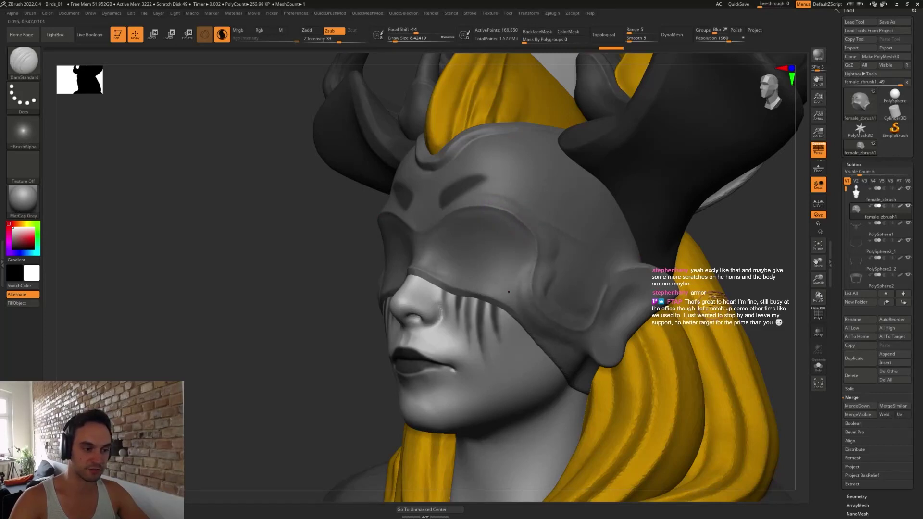
{"action": "left_click_drag", "start_coordinate": [725, 245], "coordinate": [705, 255]}
{"action": "left_click_drag", "start_coordinate": [646, 260], "coordinate": [611, 281]}
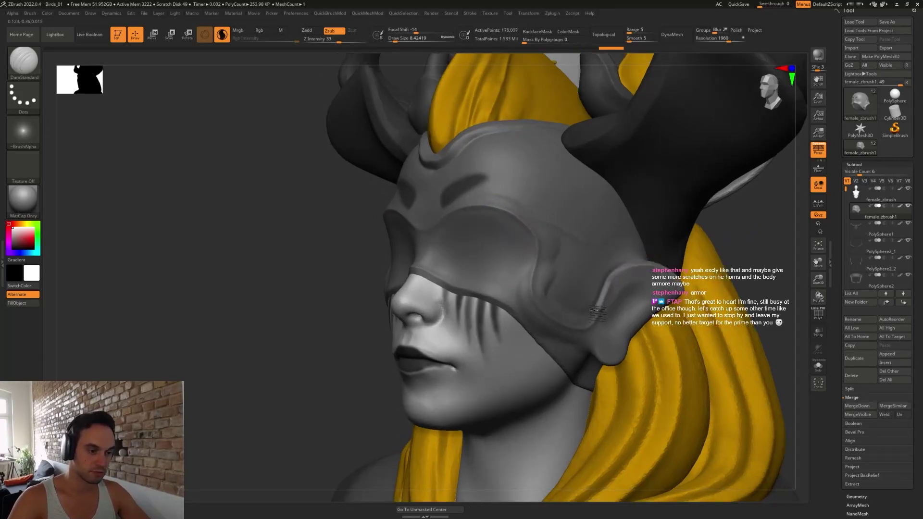
- Carve a short crease between the blindfold's outer rim and the ear, and smooth the surrounding temple
{"action": "left_click_drag", "start_coordinate": [552, 303], "coordinate": [569, 242]}
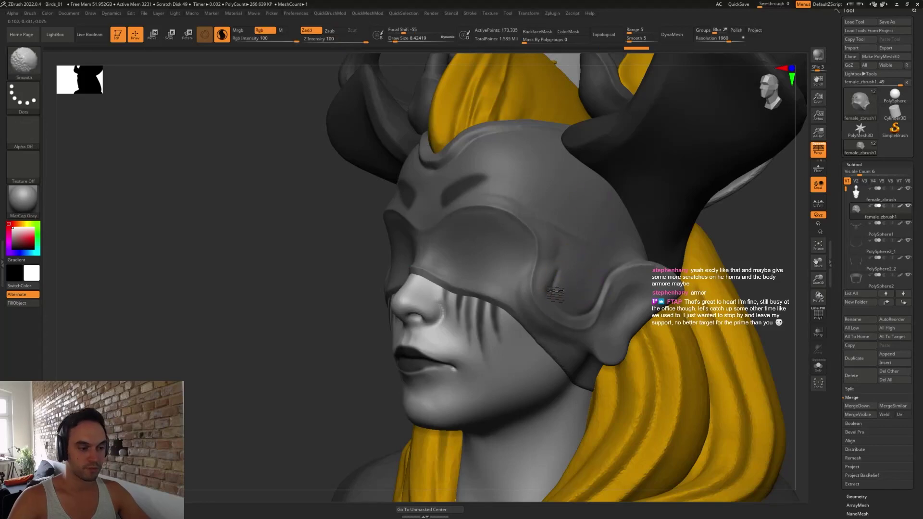
{"action": "left_click_drag", "start_coordinate": [552, 294], "coordinate": [557, 276], "text": "shift"}
{"action": "left_click_drag", "start_coordinate": [307, 259], "coordinate": [369, 288], "text": "alt"}
{"action": "left_click_drag", "start_coordinate": [594, 272], "coordinate": [617, 273]}
{"action": "mouse_move", "coordinate": [620, 309]}
{"action": "left_mouse_down"}
{"action": "mouse_move", "coordinate": [608, 339]}
{"action": "mouse_move", "coordinate": [642, 371]}
{"action": "mouse_move", "coordinate": [638, 354]}
{"action": "mouse_move", "coordinate": [670, 373]}
{"action": "left_mouse_up"}
{"action": "mouse_move", "coordinate": [670, 372]}
{"action": "left_mouse_down"}
{"action": "mouse_move", "coordinate": [659, 355]}
{"action": "mouse_move", "coordinate": [618, 343]}
{"action": "left_mouse_up"}
{"action": "key", "text": "shift"}
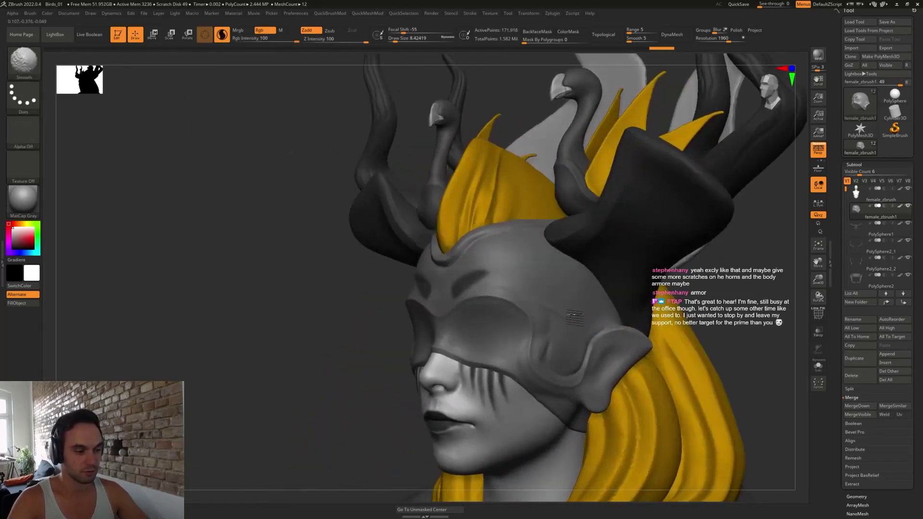
{"action": "mouse_move", "coordinate": [548, 305]}
{"action": "left_mouse_down", "text": "shift"}
{"action": "mouse_move", "coordinate": [503, 285]}
{"action": "mouse_move", "coordinate": [533, 314]}
{"action": "mouse_move", "coordinate": [550, 377]}
{"action": "left_mouse_up", "text": "shift"}
- Build up the rim beside the eye socket with Clay and reshape it with the Move brush at draw size about 12.9
{"action": "key", "text": "1"}
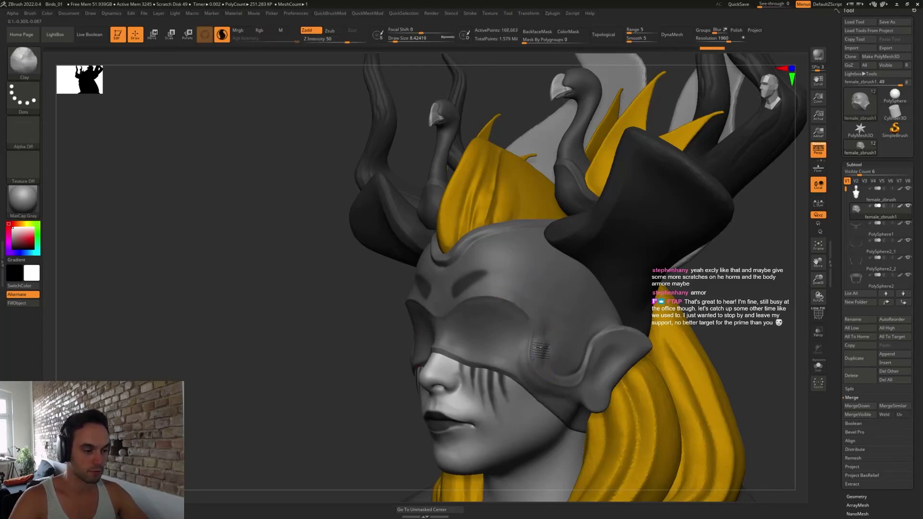
{"action": "mouse_move", "coordinate": [504, 296]}
{"action": "left_mouse_down"}
{"action": "mouse_move", "coordinate": [525, 308]}
{"action": "mouse_move", "coordinate": [550, 377]}
{"action": "mouse_move", "coordinate": [549, 339]}
{"action": "mouse_move", "coordinate": [563, 373]}
{"action": "mouse_move", "coordinate": [551, 354]}
{"action": "mouse_move", "coordinate": [561, 342]}
{"action": "mouse_move", "coordinate": [558, 355]}
{"action": "left_mouse_up"}
{"action": "key", "text": "b"}
{"action": "key", "text": "m"}
{"action": "key", "text": "v"}
{"action": "key", "text": "s"}
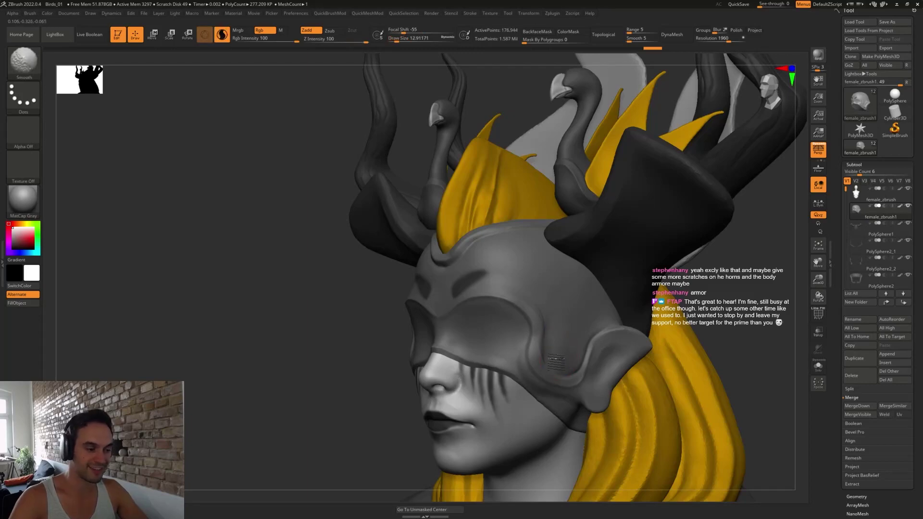
- Check the mask from the front and from below, and apply Mirror And Weld to it
{"action": "mouse_move", "coordinate": [568, 353]}
{"action": "right_mouse_down"}
{"action": "mouse_move", "coordinate": [674, 364]}
{"action": "mouse_move", "coordinate": [620, 362]}
{"action": "mouse_move", "coordinate": [587, 278]}
{"action": "mouse_move", "coordinate": [596, 292]}
{"action": "mouse_move", "coordinate": [589, 306]}
{"action": "right_mouse_up"}
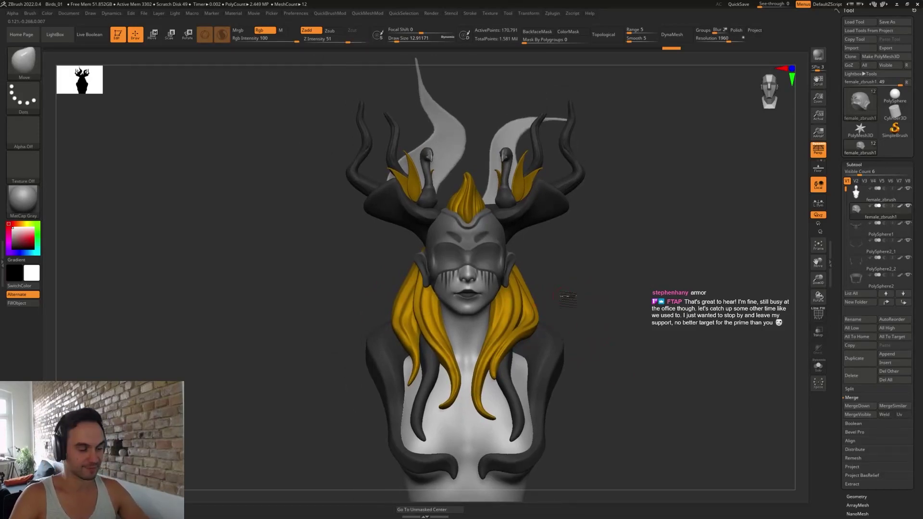
{"action": "right_click_drag", "start_coordinate": [571, 291], "coordinate": [625, 293], "text": "ctrl"}
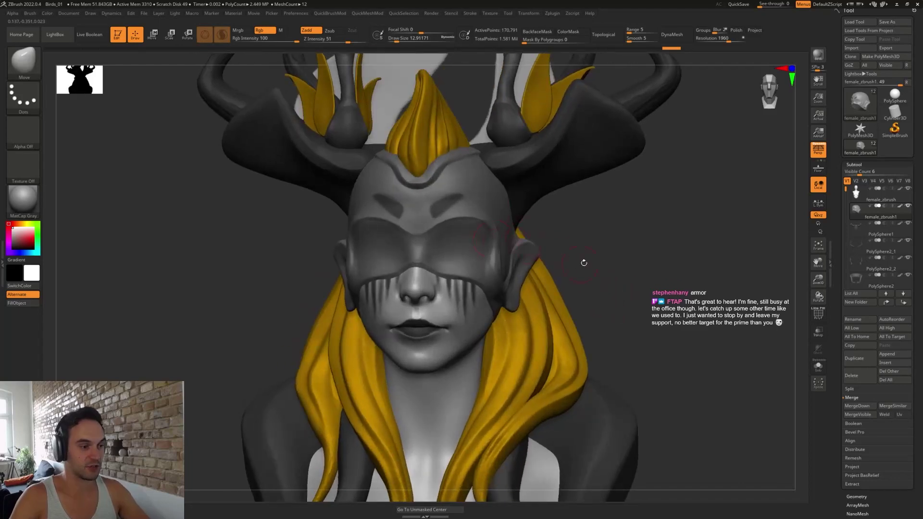
{"action": "right_click_drag", "start_coordinate": [583, 263], "coordinate": [483, 182]}
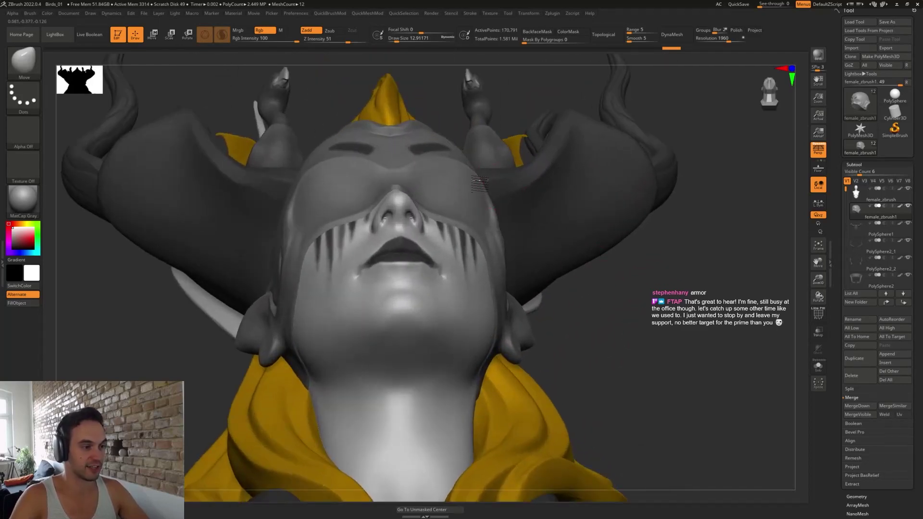
{"action": "right_click_drag", "start_coordinate": [588, 287], "coordinate": [481, 183]}
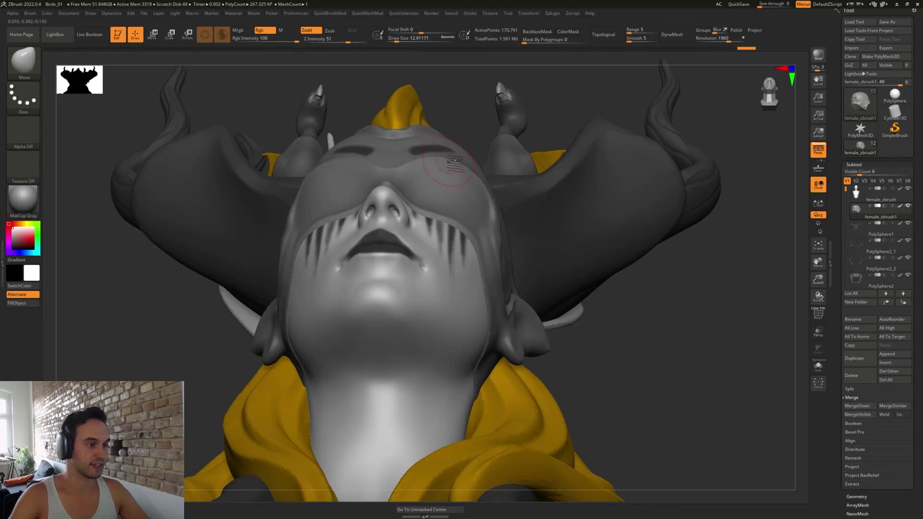
{"action": "right_click_drag", "start_coordinate": [468, 171], "coordinate": [475, 164]}
{"action": "right_click_drag", "start_coordinate": [618, 293], "coordinate": [585, 275], "text": "shift"}
{"action": "key", "text": "2"}
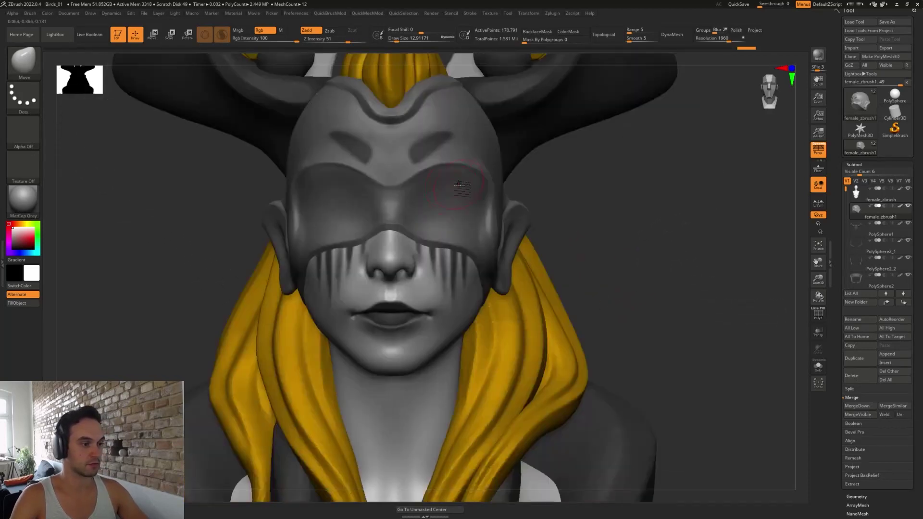
{"action": "key", "text": "2"}
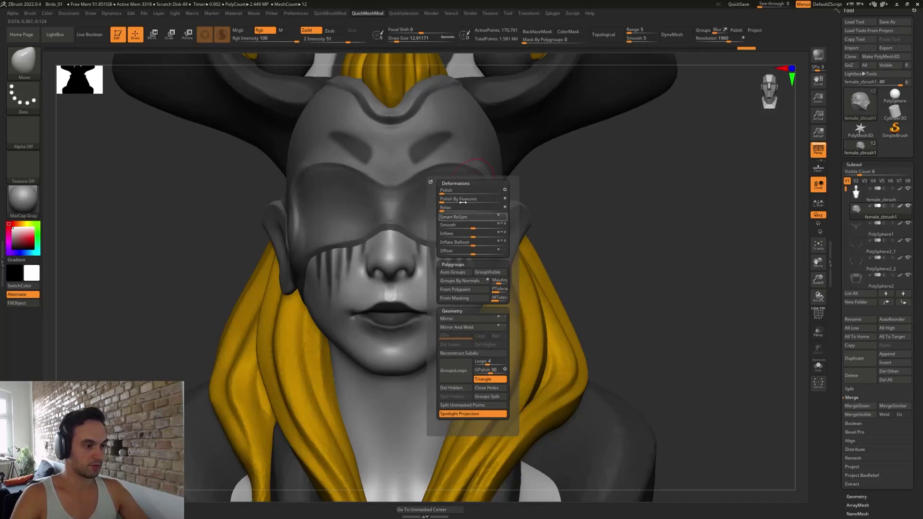
{"action": "left_click", "coordinate": [471, 327]}
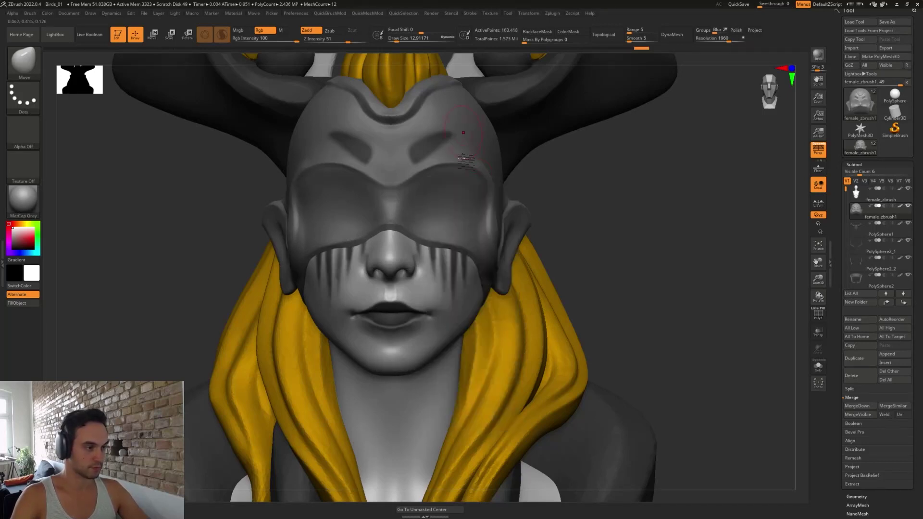
- Close the mask's holes and touch up the blindfold's brow area with Move and Smooth at draw size about 10.5
{"action": "left_click_drag", "start_coordinate": [581, 264], "coordinate": [589, 311]}
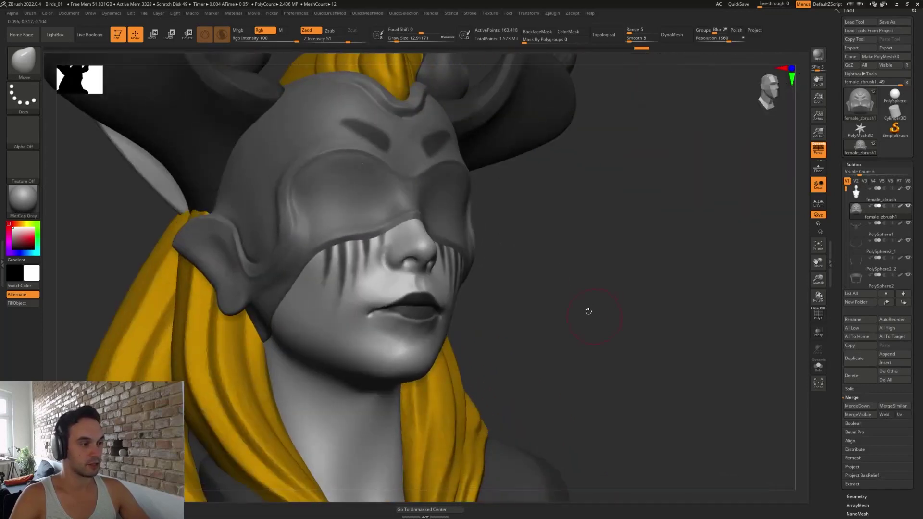
{"action": "key", "text": "2"}
{"action": "left_click", "coordinate": [501, 420]}
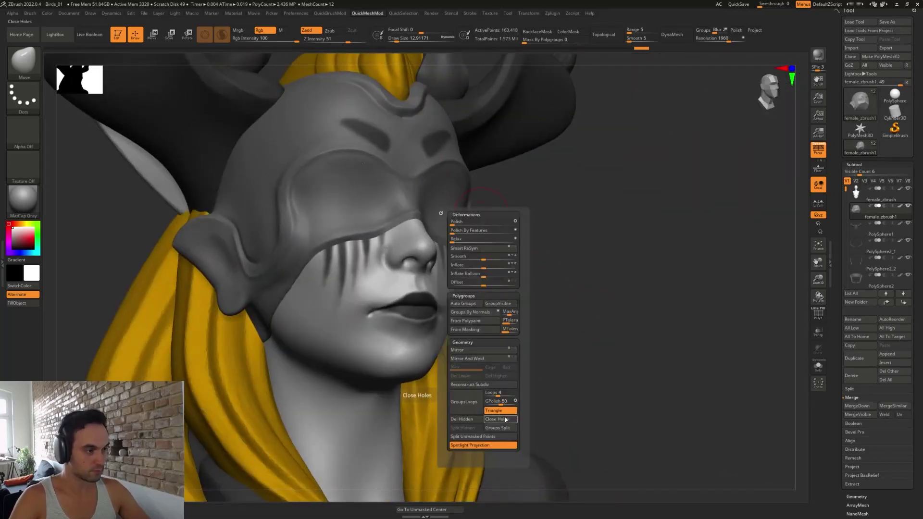
{"action": "key", "text": "s"}
{"action": "left_click", "coordinate": [360, 184]}
{"action": "mouse_move", "coordinate": [361, 183]}
{"action": "left_mouse_down", "text": "shift"}
{"action": "mouse_move", "coordinate": [363, 175]}
{"action": "mouse_move", "coordinate": [372, 187]}
{"action": "mouse_move", "coordinate": [359, 179]}
{"action": "left_mouse_up", "text": "shift"}
{"action": "mouse_move", "coordinate": [612, 258]}
{"action": "left_mouse_down"}
{"action": "mouse_move", "coordinate": [590, 262]}
{"action": "mouse_move", "coordinate": [607, 288]}
{"action": "mouse_move", "coordinate": [542, 261]}
{"action": "mouse_move", "coordinate": [583, 278]}
{"action": "mouse_move", "coordinate": [576, 255]}
{"action": "mouse_move", "coordinate": [540, 245]}
{"action": "left_mouse_up"}
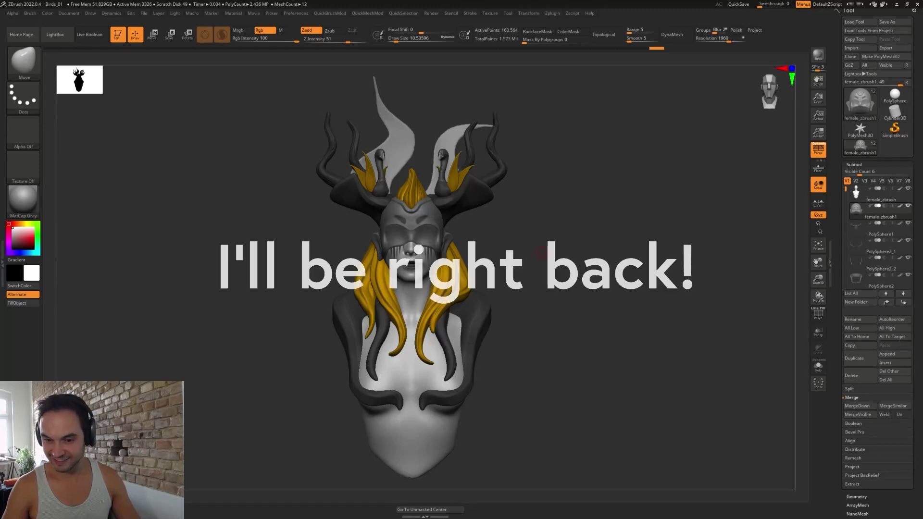
{"action": "left_click_drag", "start_coordinate": [608, 390], "coordinate": [767, 393]}
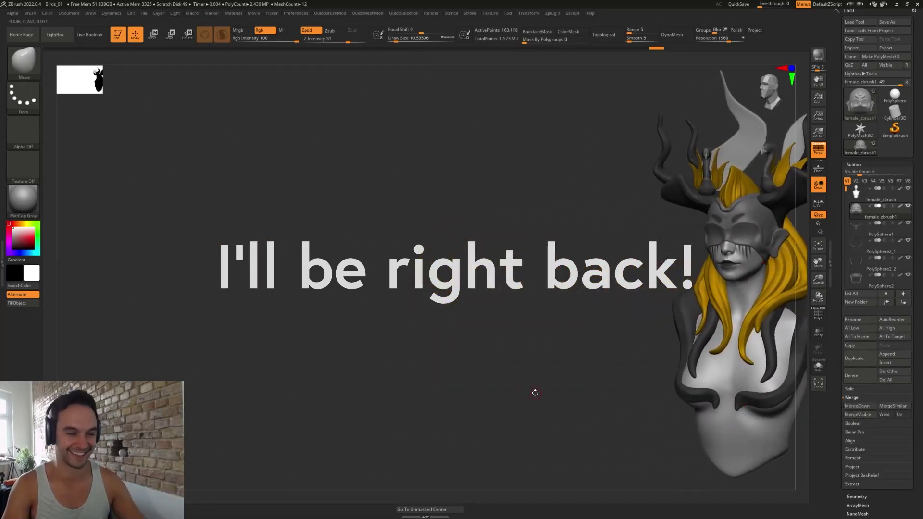
{"action": "left_click_drag", "start_coordinate": [536, 391], "coordinate": [728, 374]}
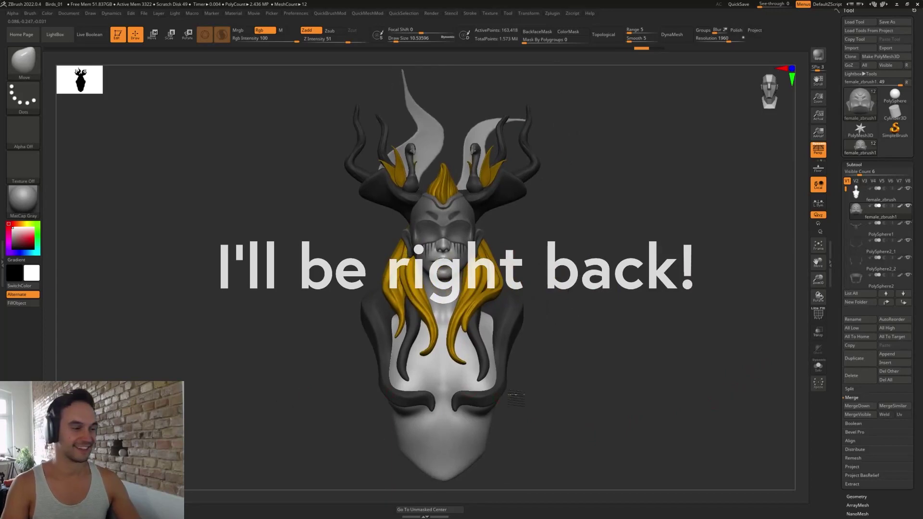
{"action": "left_click_drag", "start_coordinate": [516, 398], "coordinate": [666, 250], "text": "alt"}
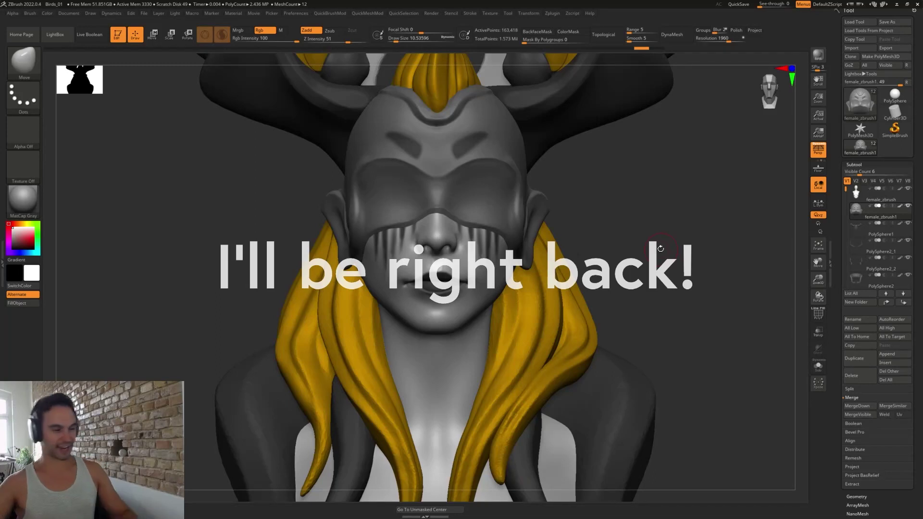
{"action": "mouse_move", "coordinate": [865, 246]}
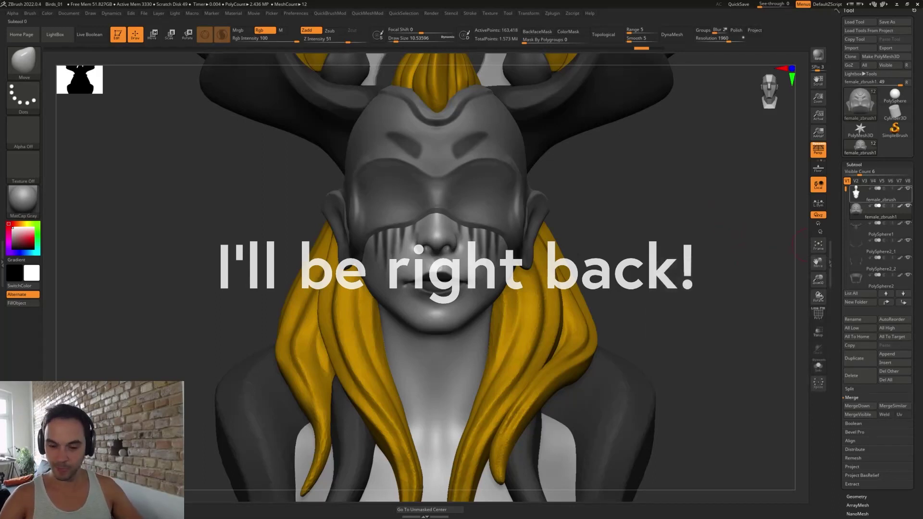
{"action": "mouse_move", "coordinate": [870, 193]}
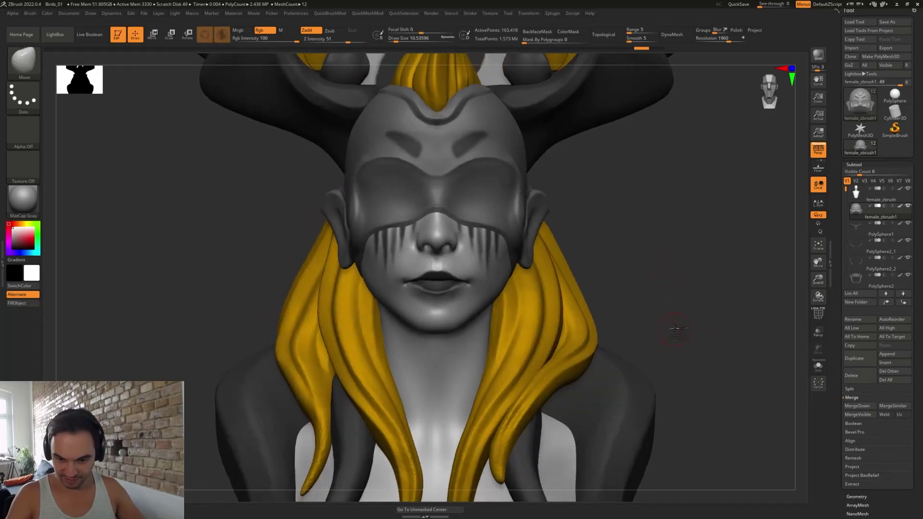
- Select the pale feather subtool behind the horns and examine the whole bust's silhouette from the back, side and front
{"action": "mouse_move", "coordinate": [676, 330]}
{"action": "left_mouse_down", "text": "alt"}
{"action": "mouse_move", "coordinate": [664, 317]}
{"action": "mouse_move", "coordinate": [632, 314]}
{"action": "mouse_move", "coordinate": [659, 300]}
{"action": "mouse_move", "coordinate": [640, 290]}
{"action": "mouse_move", "coordinate": [654, 290]}
{"action": "mouse_move", "coordinate": [572, 235]}
{"action": "left_mouse_up", "text": "alt"}
{"action": "key", "text": "s"}
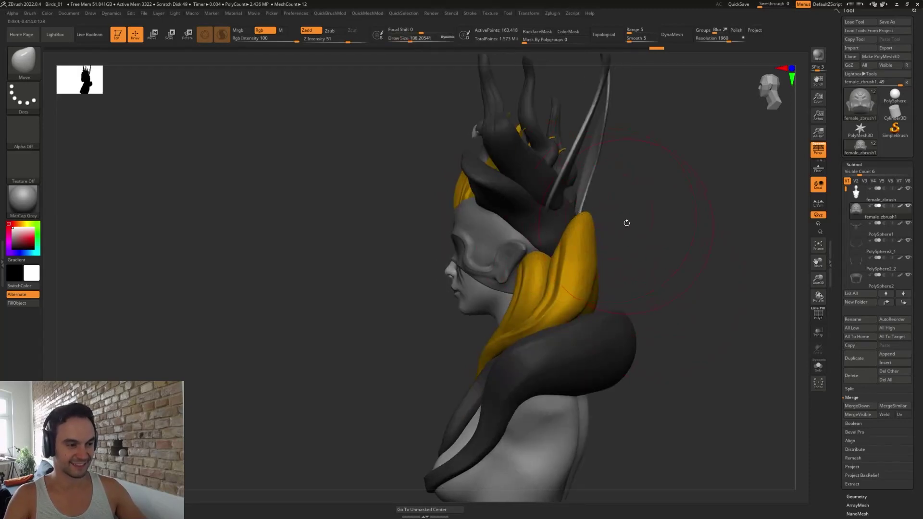
{"action": "left_click_drag", "start_coordinate": [626, 222], "coordinate": [557, 196]}
{"action": "left_click", "coordinate": [557, 196], "text": "alt"}
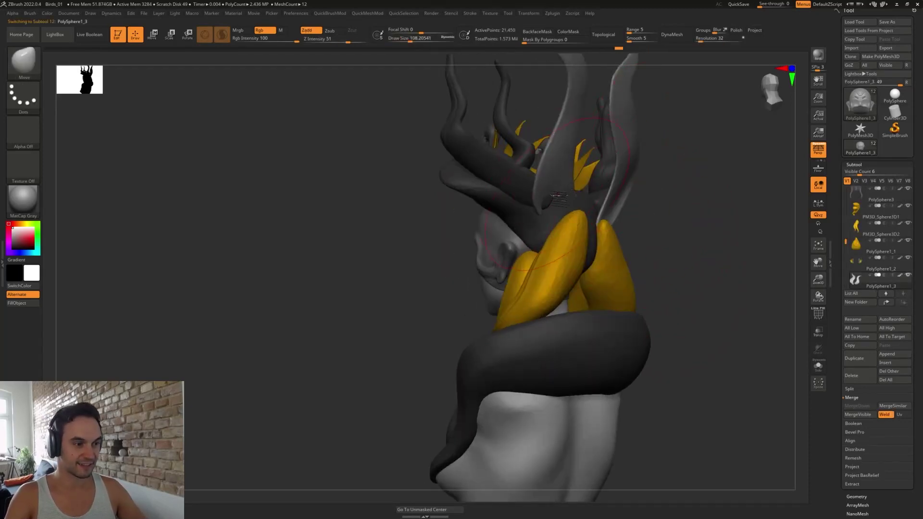
{"action": "mouse_move", "coordinate": [699, 263]}
{"action": "left_mouse_down"}
{"action": "mouse_move", "coordinate": [725, 268]}
{"action": "mouse_move", "coordinate": [725, 316]}
{"action": "mouse_move", "coordinate": [755, 323]}
{"action": "mouse_move", "coordinate": [686, 317]}
{"action": "mouse_move", "coordinate": [694, 319]}
{"action": "mouse_move", "coordinate": [682, 318]}
{"action": "mouse_move", "coordinate": [687, 339]}
{"action": "left_mouse_up"}
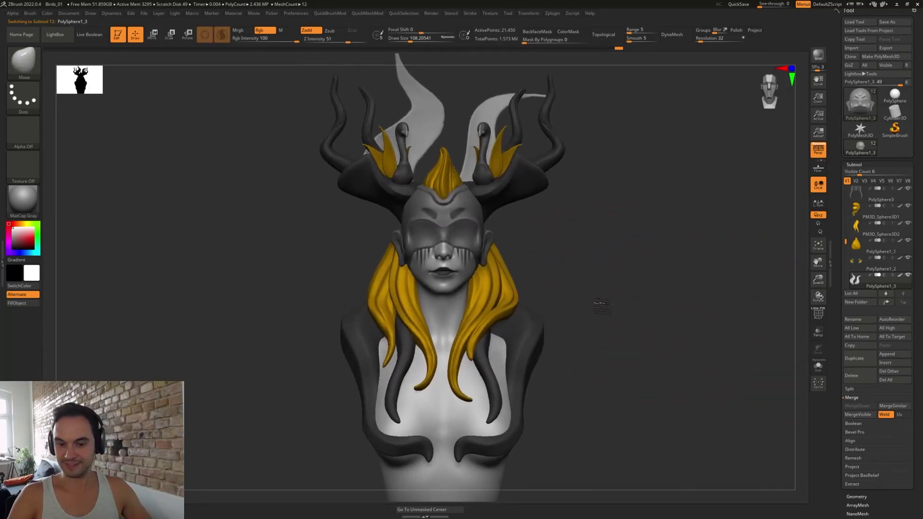
{"action": "mouse_move", "coordinate": [595, 309]}
{"action": "left_mouse_down"}
{"action": "mouse_move", "coordinate": [604, 264]}
{"action": "mouse_move", "coordinate": [621, 344]}
{"action": "mouse_move", "coordinate": [597, 362]}
{"action": "mouse_move", "coordinate": [632, 363]}
{"action": "mouse_move", "coordinate": [618, 382]}
{"action": "left_mouse_up"}
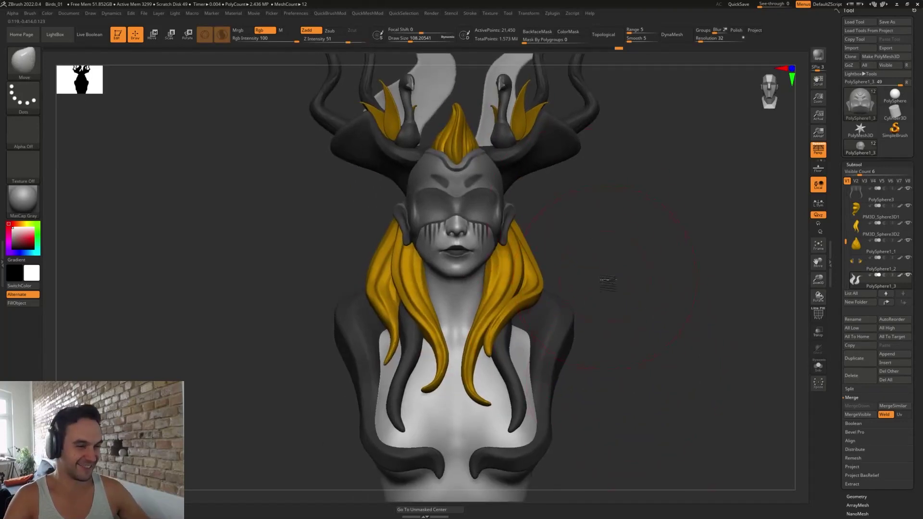
{"action": "mouse_move", "coordinate": [607, 280]}
{"action": "left_mouse_down"}
{"action": "mouse_move", "coordinate": [607, 310]}
{"action": "mouse_move", "coordinate": [617, 323]}
{"action": "mouse_move", "coordinate": [620, 315]}
{"action": "left_mouse_up"}
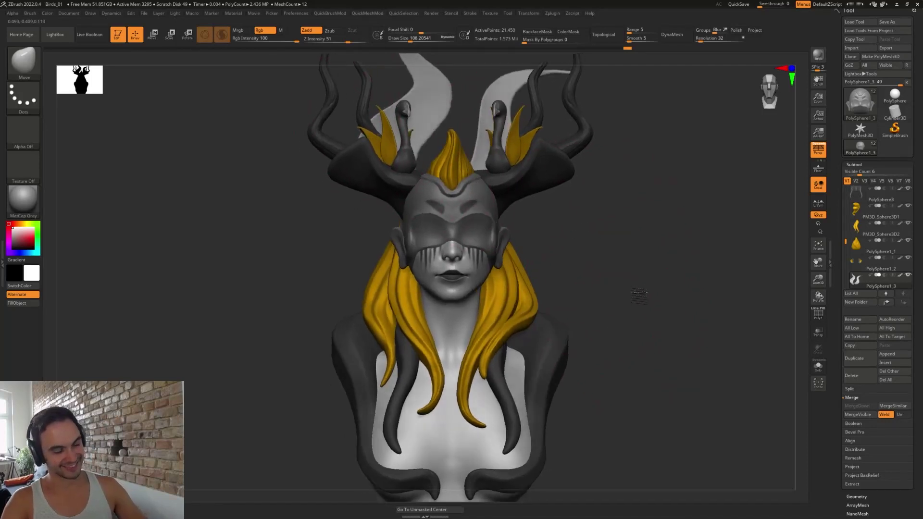
{"action": "mouse_move", "coordinate": [555, 291]}
{"action": "left_mouse_down"}
{"action": "mouse_move", "coordinate": [545, 298]}
{"action": "mouse_move", "coordinate": [608, 309]}
{"action": "left_mouse_up"}
- Select the golden side hair and reshape its locks with Move Topological at draw size about 39.1
{"action": "key", "text": "s"}
{"action": "key", "text": "s"}
{"action": "mouse_move", "coordinate": [539, 329]}
{"action": "left_mouse_down"}
{"action": "mouse_move", "coordinate": [572, 303]}
{"action": "mouse_move", "coordinate": [552, 326]}
{"action": "left_mouse_up"}
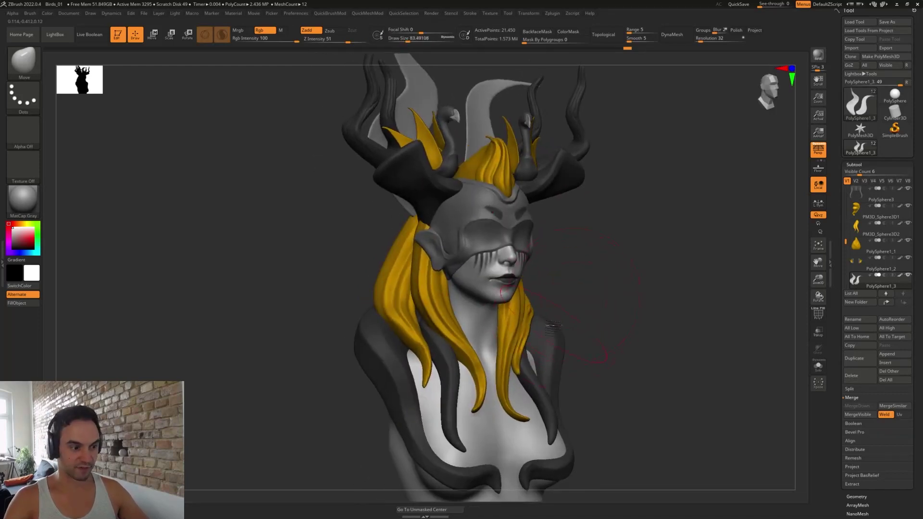
{"action": "left_click", "coordinate": [529, 332], "text": "alt"}
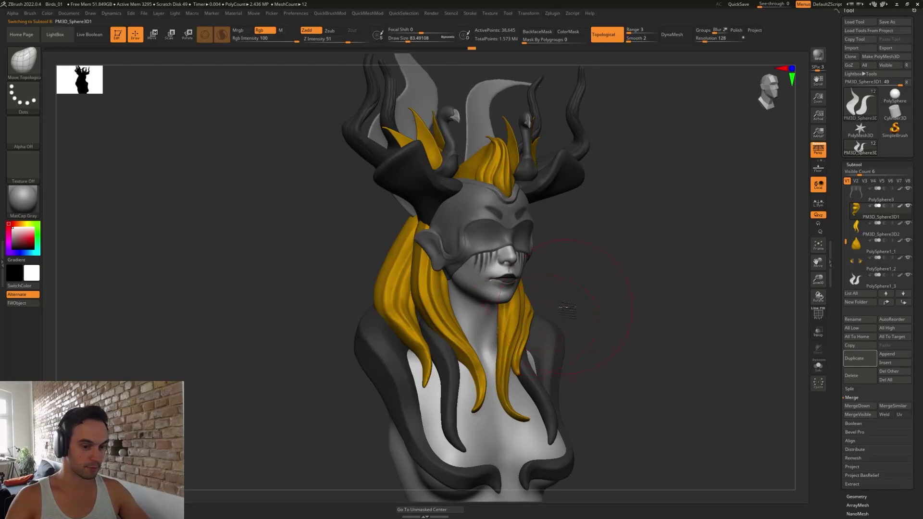
{"action": "left_click_drag", "start_coordinate": [613, 288], "coordinate": [445, 265]}
{"action": "key", "text": "s"}
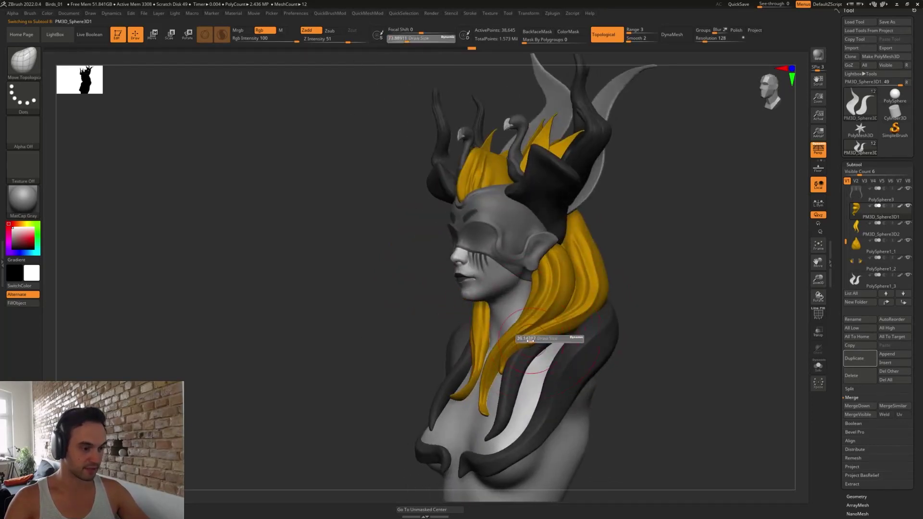
{"action": "left_click_drag", "start_coordinate": [535, 342], "coordinate": [528, 342]}
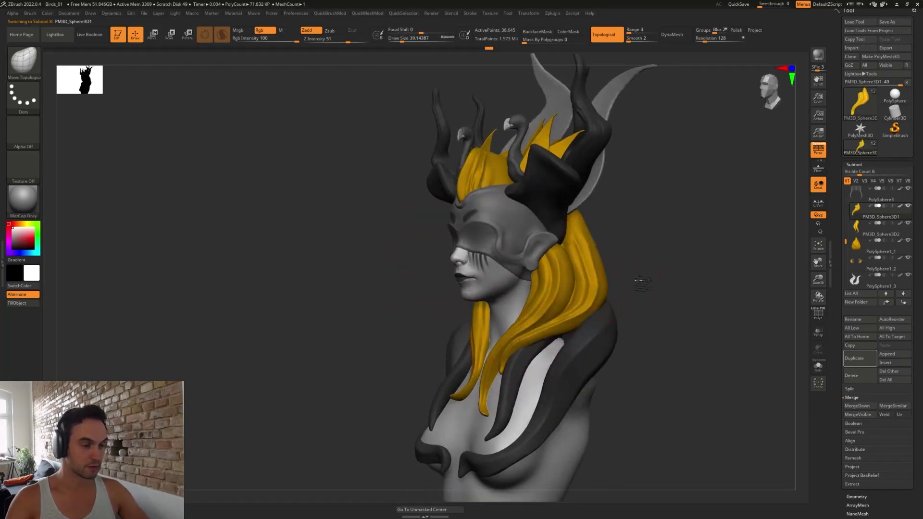
{"action": "left_click_drag", "start_coordinate": [639, 282], "coordinate": [687, 281], "text": "shift"}
{"action": "left_click_drag", "start_coordinate": [595, 270], "coordinate": [572, 280], "text": "alt"}
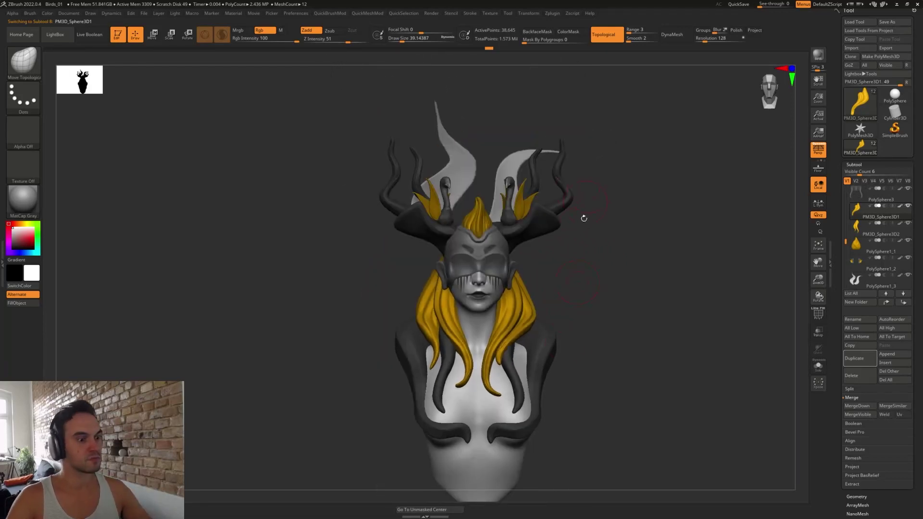
- Select the large dark horns and duplicate them with the move gizmo, placing the copy lower beside the head
{"action": "left_click", "coordinate": [563, 209], "text": "alt"}
{"action": "left_click_drag", "start_coordinate": [632, 228], "coordinate": [582, 229]}
{"action": "key", "text": "w"}
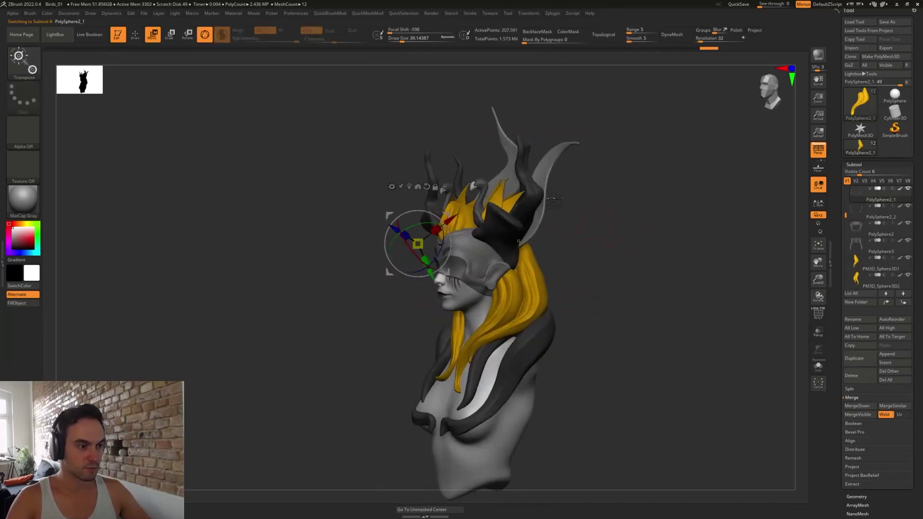
{"action": "left_click_drag", "start_coordinate": [446, 216], "coordinate": [426, 238], "text": "ctrl"}
{"action": "left_click_drag", "start_coordinate": [579, 262], "coordinate": [630, 270], "text": "shift"}
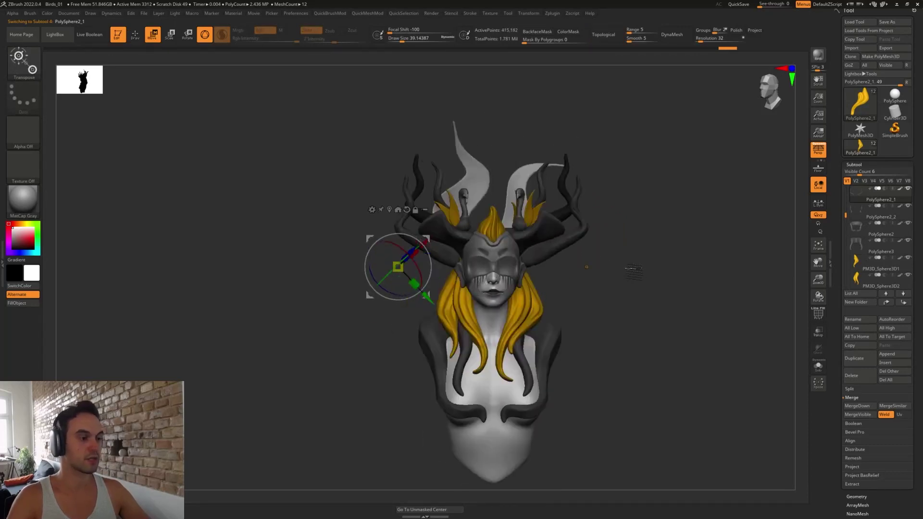
- Undo the last horn change and separate the duplicated horn piece into its own subtool with Groups Split
{"action": "key", "text": "q"}
{"action": "key", "text": "w"}
{"action": "key", "text": "ctrl+z"}
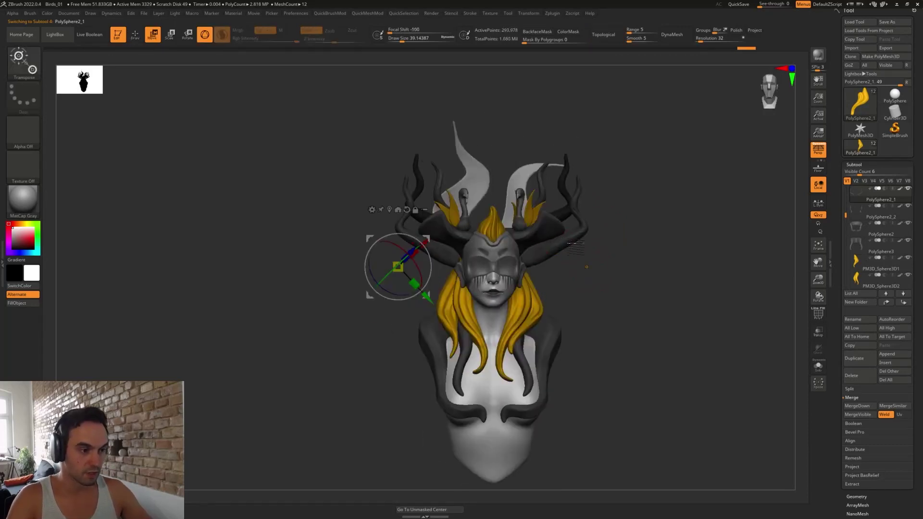
{"action": "key", "text": "q"}
{"action": "key", "text": "2"}
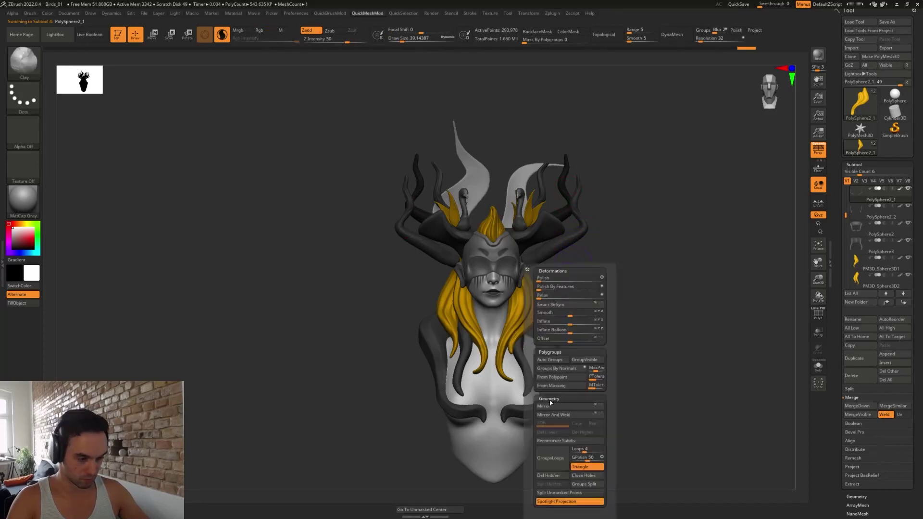
{"action": "left_click", "coordinate": [578, 486]}
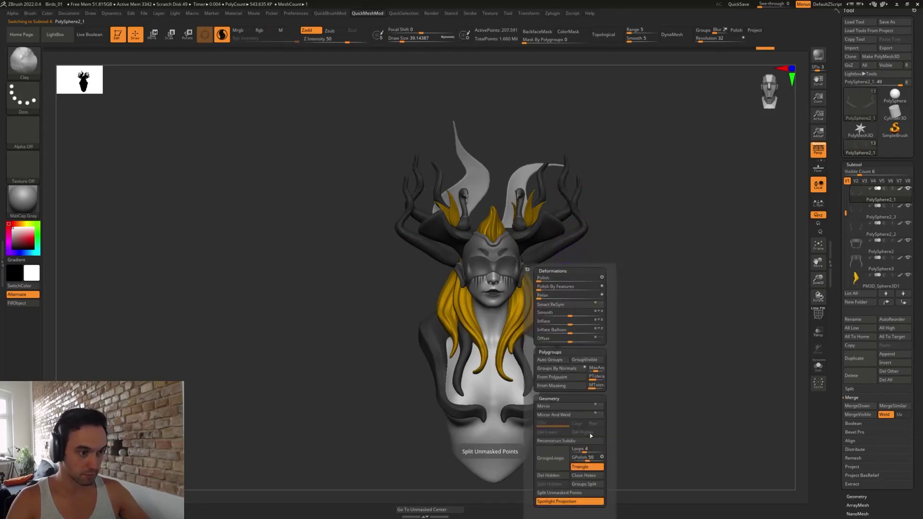
- Select the split-off horn copy and smooth it down to short, simple stubs at draw size about 62
{"action": "left_click", "coordinate": [576, 236], "text": "alt"}
{"action": "left_click_drag", "start_coordinate": [577, 199], "coordinate": [587, 170], "text": "shift"}
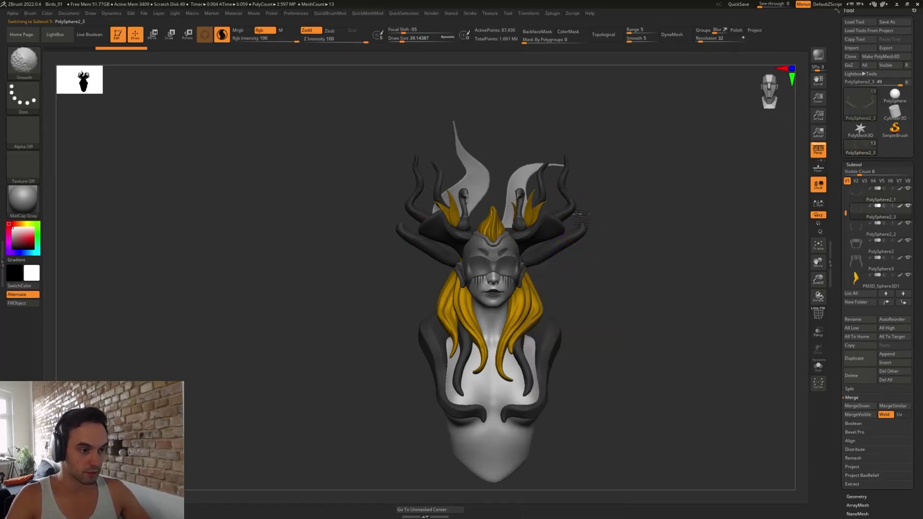
{"action": "key", "text": "1"}
{"action": "left_click_drag", "start_coordinate": [545, 261], "coordinate": [533, 265], "text": "shift"}
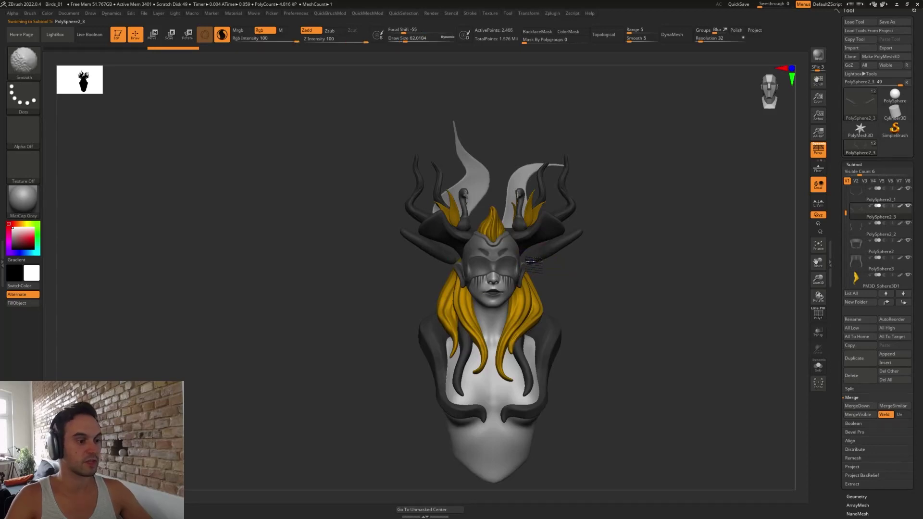
{"action": "key", "text": "b"}
{"action": "key", "text": "m"}
{"action": "key", "text": "v"}
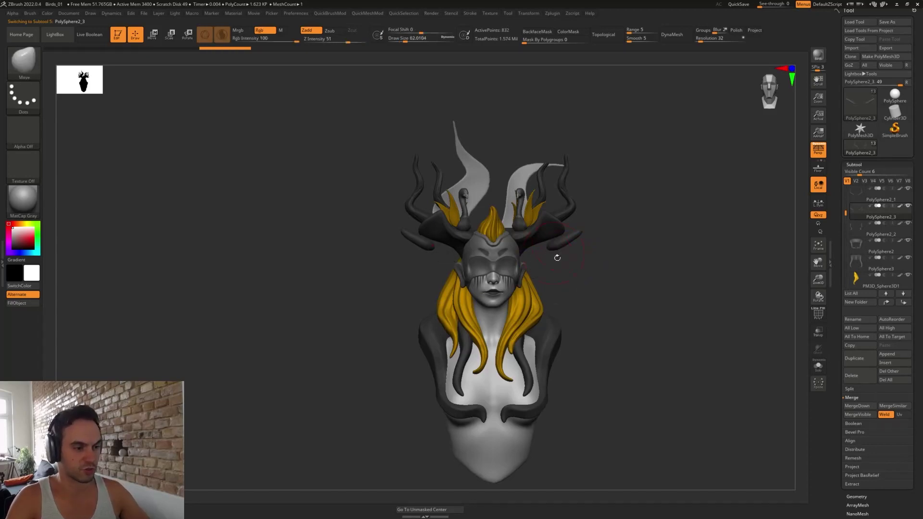
{"action": "left_click_drag", "start_coordinate": [574, 270], "coordinate": [597, 282]}
- Place the gizmo on the horn stub, reset its orientation, and shrink and move the stub inward beneath the large horn
{"action": "key", "text": "w"}
{"action": "left_click_drag", "start_coordinate": [356, 248], "coordinate": [401, 221], "text": "alt"}
{"action": "left_click_drag", "start_coordinate": [568, 306], "coordinate": [606, 243]}
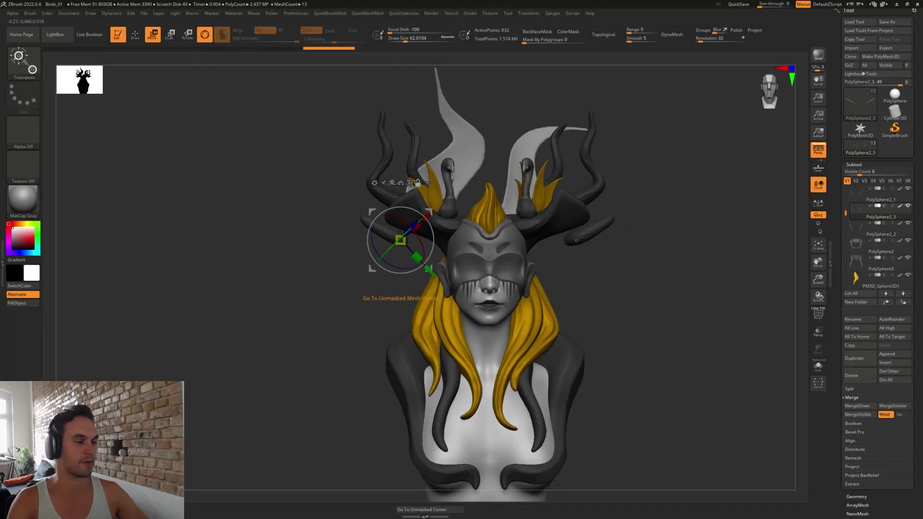
{"action": "left_click_drag", "start_coordinate": [400, 239], "coordinate": [585, 229], "text": "alt"}
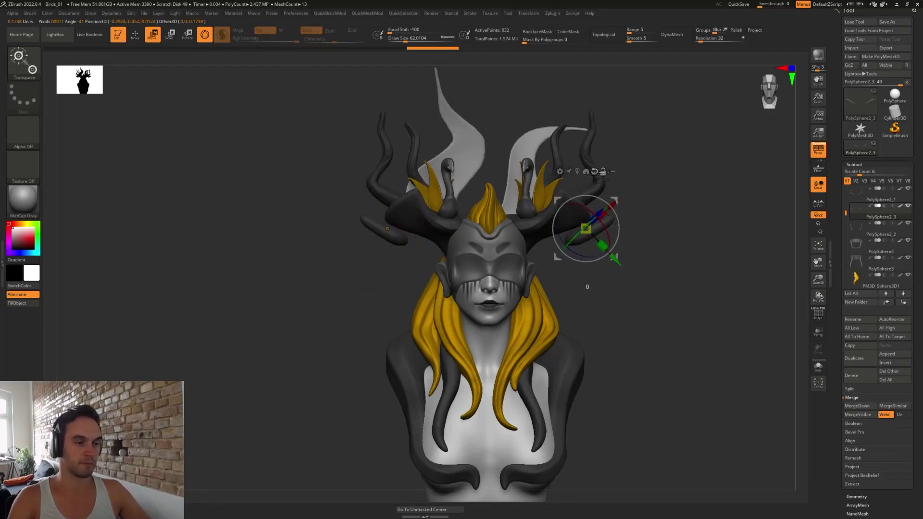
{"action": "left_click", "coordinate": [595, 171], "text": "alt"}
{"action": "left_click_drag", "start_coordinate": [614, 200], "coordinate": [584, 214], "text": "alt"}
{"action": "left_click_drag", "start_coordinate": [669, 241], "coordinate": [632, 258]}
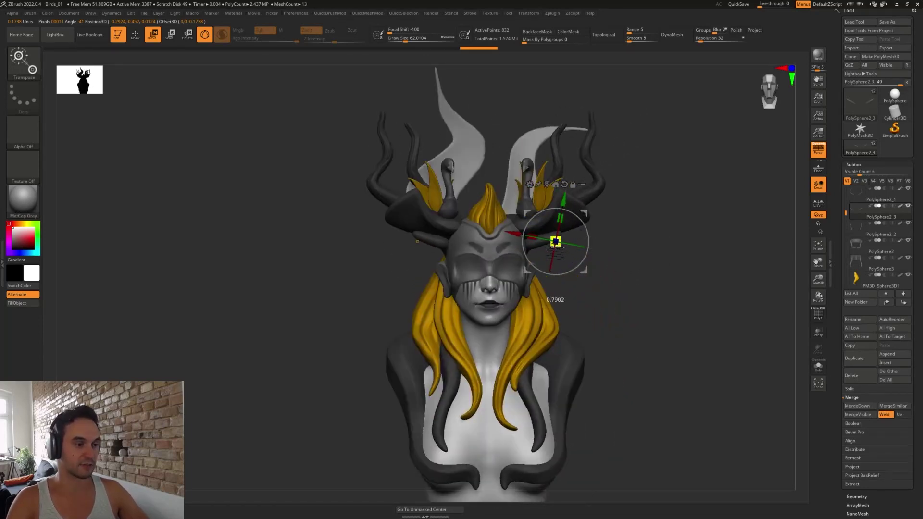
{"action": "key", "text": "q"}
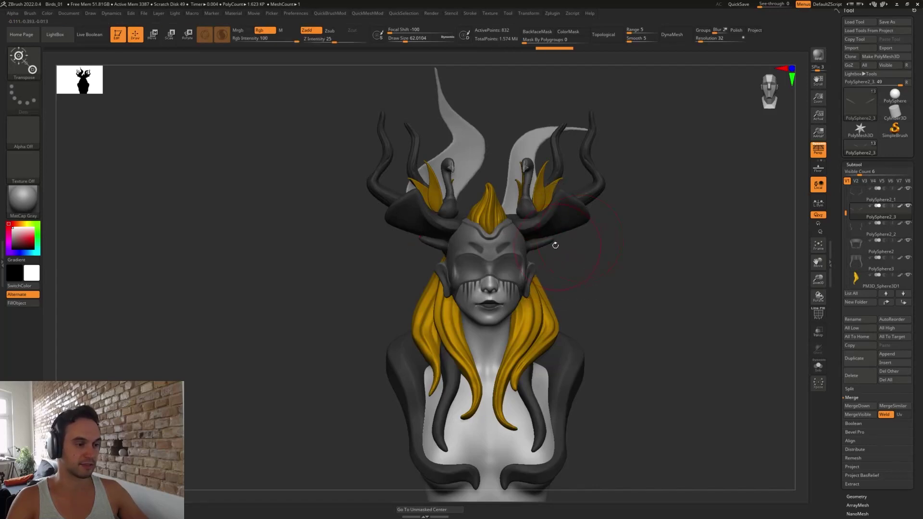
- Turn off Rgb and shape the small stub beside the temple with the Move brush at draw size about 23.3
{"action": "key", "text": "s"}
{"action": "left_click_drag", "start_coordinate": [537, 250], "coordinate": [532, 245]}
{"action": "key", "text": "w"}
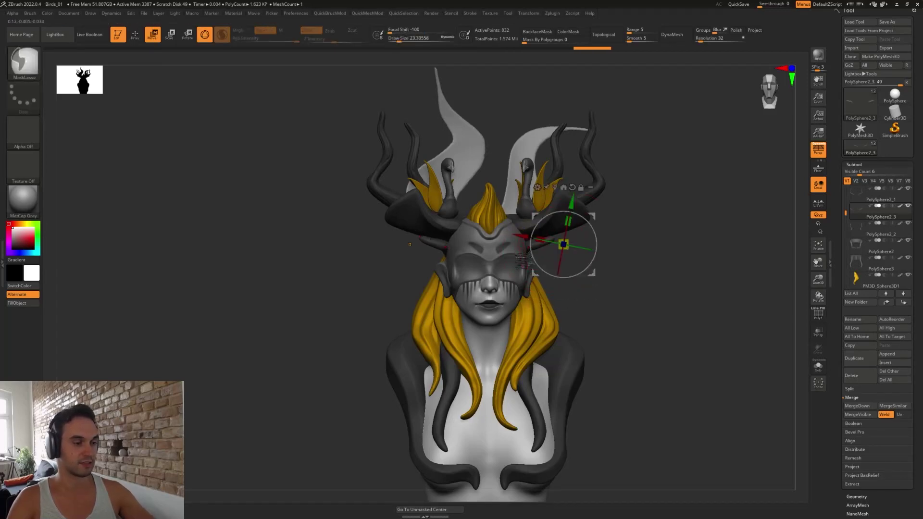
{"action": "key", "text": "q"}
{"action": "key", "text": "ctrl+z"}
{"action": "left_click", "coordinate": [263, 30]}
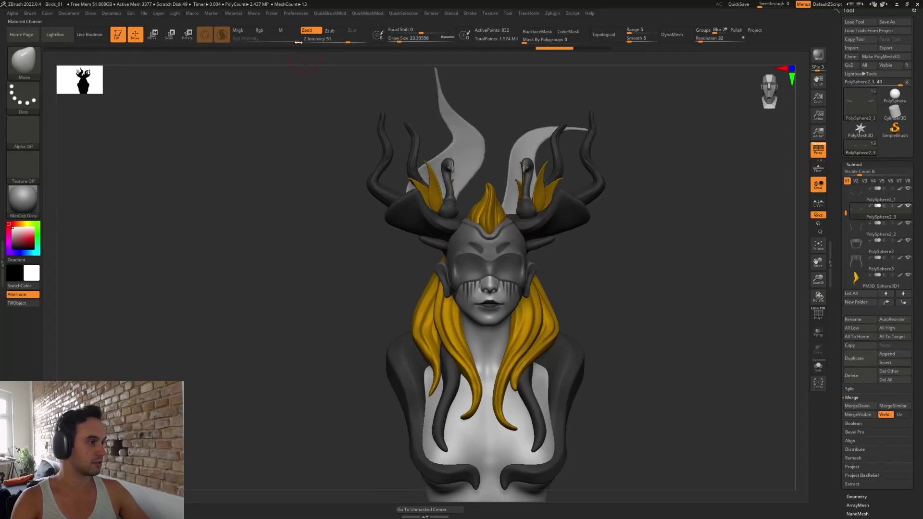
{"action": "right_click_drag", "start_coordinate": [542, 269], "coordinate": [542, 252]}
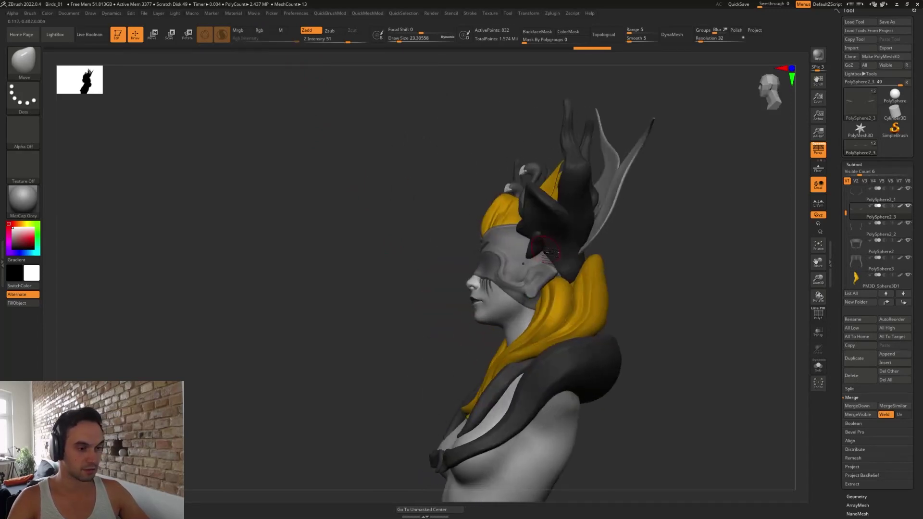
{"action": "key", "text": "ctrl+shift+z"}
{"action": "key", "text": "ctrl+shift+z"}
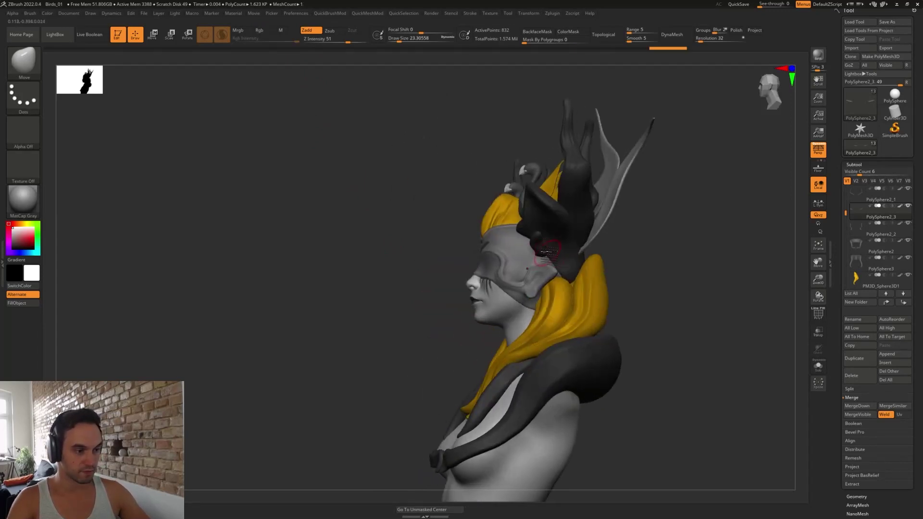
{"action": "key", "text": "ctrl+shift+z"}
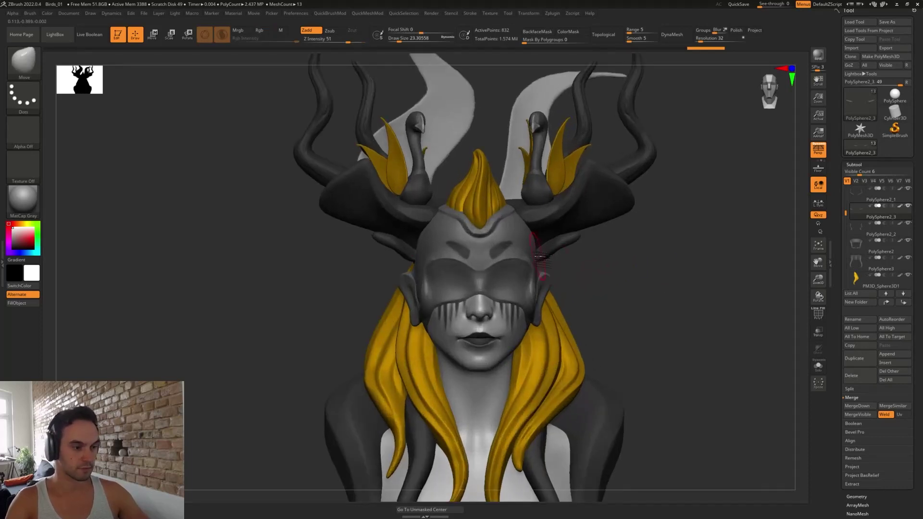
- Switch to the SnakeHook brush and extend the stub's tip at draw size about 9.4
{"action": "key", "text": "s"}
{"action": "left_click_drag", "start_coordinate": [547, 255], "coordinate": [548, 250]}
{"action": "key", "text": "s"}
{"action": "key", "text": "b"}
{"action": "key", "text": "s"}
{"action": "key", "text": "h"}
{"action": "key", "text": "s"}
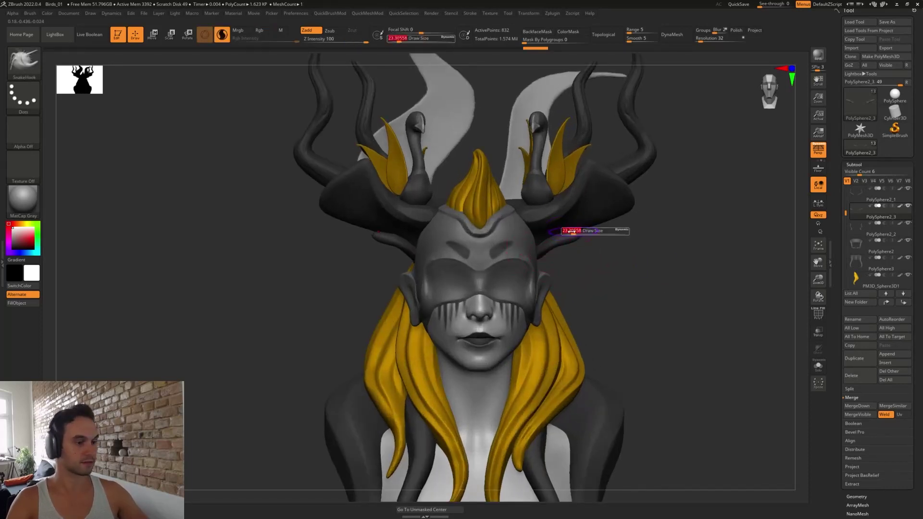
{"action": "key", "text": "b"}
{"action": "key", "text": "s"}
{"action": "key", "text": "t"}
{"action": "key", "text": "b"}
{"action": "key", "text": "s"}
{"action": "key", "text": "h"}
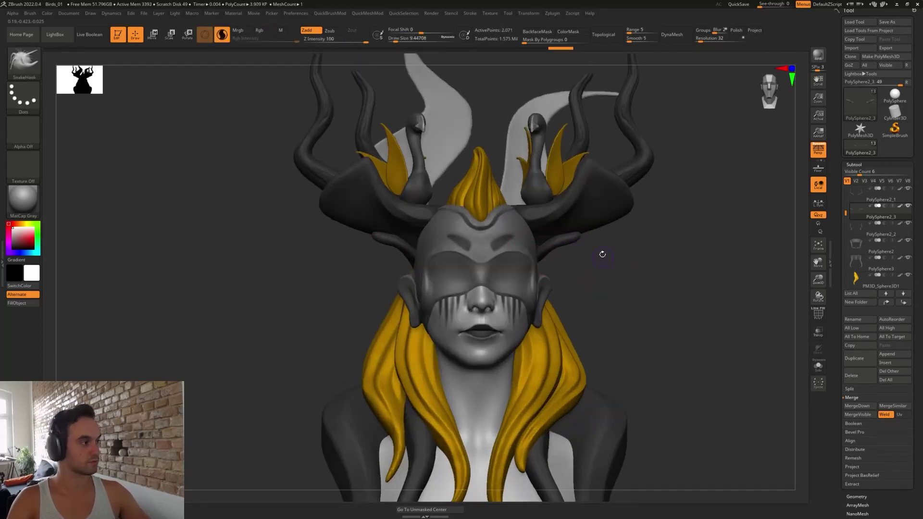
- Pull the stub out with SnakeHook into a long, thin, wavy branch running below the large horn
{"action": "mouse_move", "coordinate": [607, 263]}
{"action": "left_mouse_down"}
{"action": "mouse_move", "coordinate": [592, 235]}
{"action": "mouse_move", "coordinate": [601, 208]}
{"action": "left_mouse_up"}
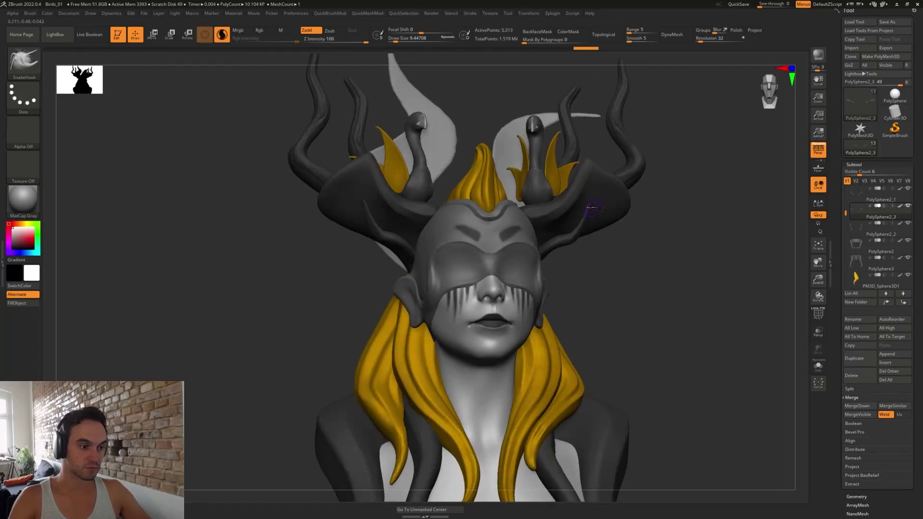
{"action": "mouse_move", "coordinate": [687, 200]}
{"action": "left_mouse_down"}
{"action": "mouse_move", "coordinate": [663, 253]}
{"action": "mouse_move", "coordinate": [629, 215]}
{"action": "left_mouse_up"}
{"action": "key", "text": "ctrl+z"}
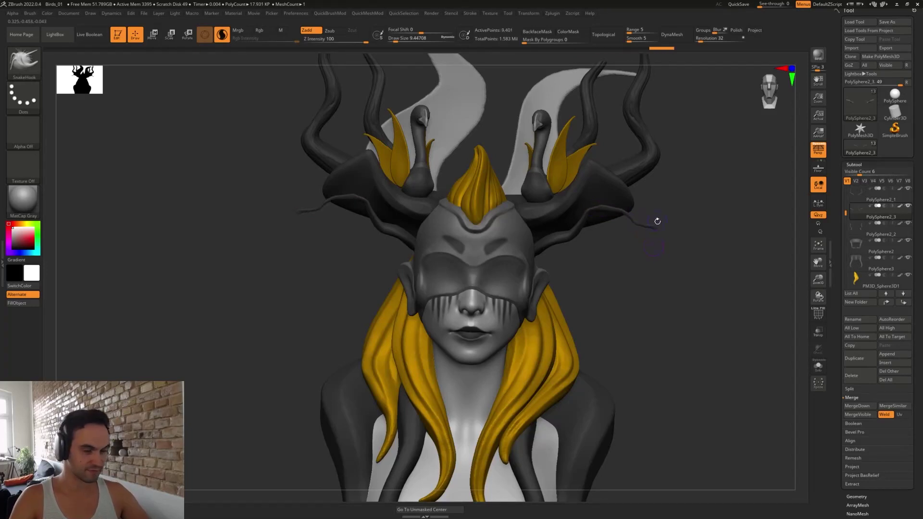
- Thicken the thin branch and its tip with the Inflate brush at intensity 10, smoothing the end
{"action": "key", "text": "b"}
{"action": "key", "text": "i"}
{"action": "key", "text": "n"}
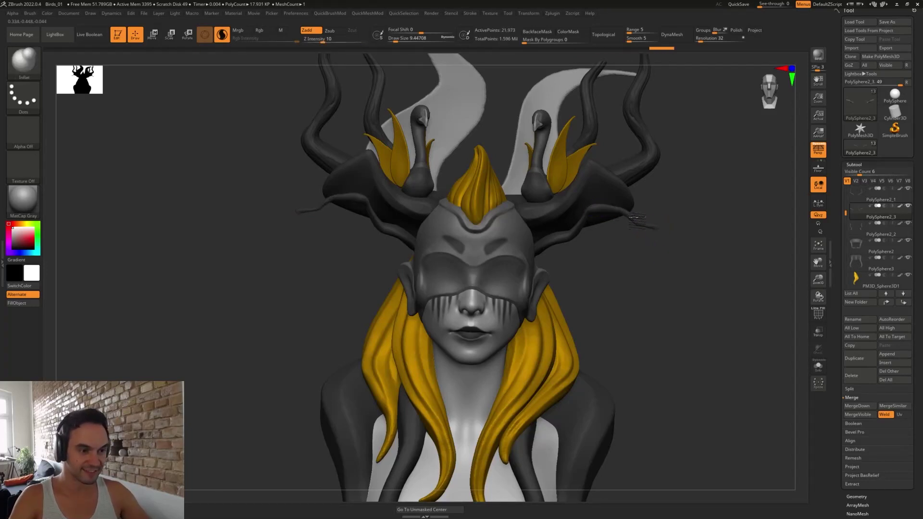
{"action": "left_click_drag", "start_coordinate": [613, 207], "coordinate": [583, 221]}
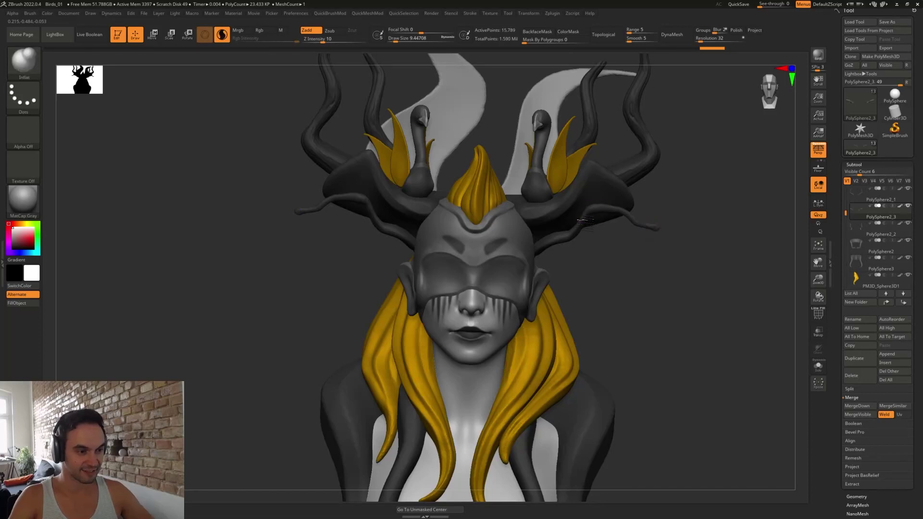
{"action": "left_click_drag", "start_coordinate": [562, 261], "coordinate": [634, 266]}
{"action": "mouse_move", "coordinate": [650, 226]}
{"action": "left_mouse_down", "text": "shift"}
{"action": "mouse_move", "coordinate": [666, 239]}
{"action": "mouse_move", "coordinate": [649, 226]}
{"action": "left_mouse_up", "text": "shift"}
- Adjust the wavy branch's curve with the Move brush at draw size about 15.6
{"action": "key", "text": "s"}
{"action": "key", "text": "b"}
{"action": "key", "text": "m"}
{"action": "key", "text": "v"}
{"action": "key", "text": "s"}
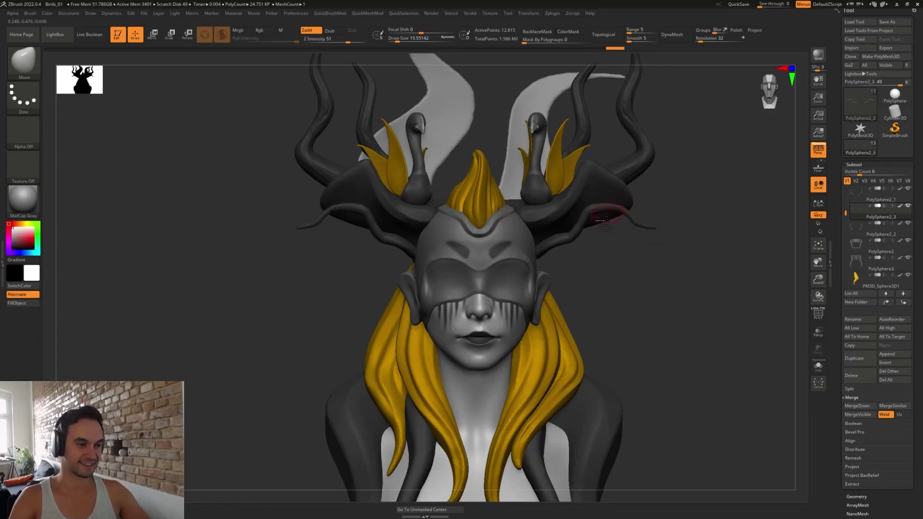
- Flatten the wavy branch's surface with TrimDynamic at intensity 43 and check it against the whole bust
{"action": "key", "text": "b"}
{"action": "key", "text": "t"}
{"action": "key", "text": "d"}
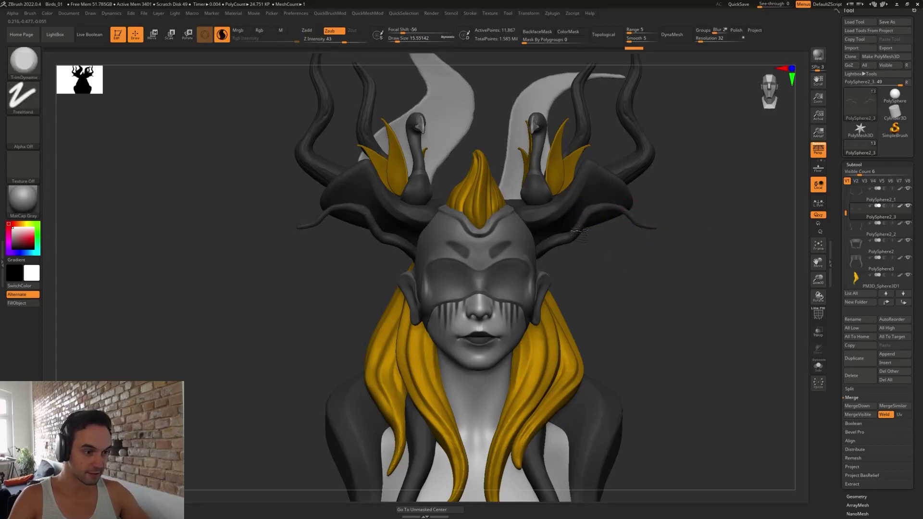
{"action": "left_click_drag", "start_coordinate": [600, 278], "coordinate": [566, 279]}
{"action": "left_click_drag", "start_coordinate": [552, 246], "coordinate": [579, 290], "text": "alt"}
{"action": "left_click_drag", "start_coordinate": [540, 223], "coordinate": [566, 277]}
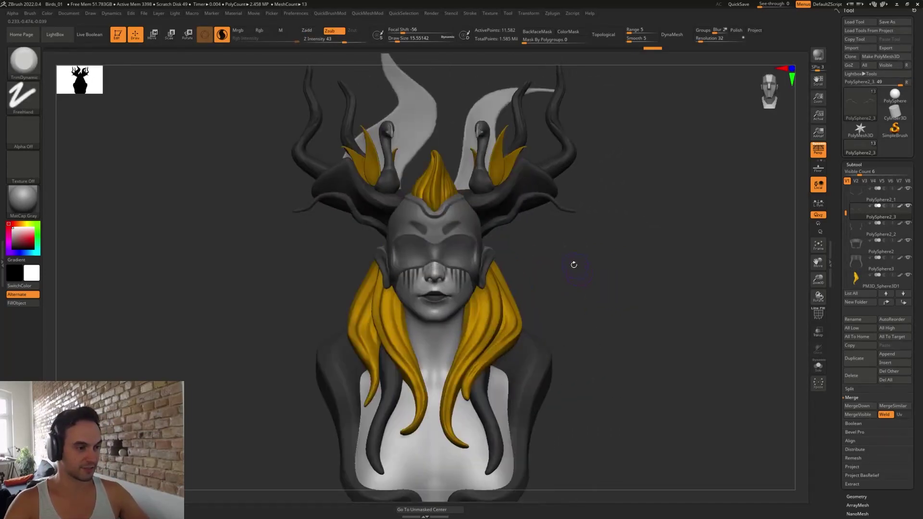
- Duplicate the wavy branch with the transform gizmo and offset the copy below the original beneath the large horn
{"action": "key", "text": "w"}
{"action": "left_click", "coordinate": [524, 228]}
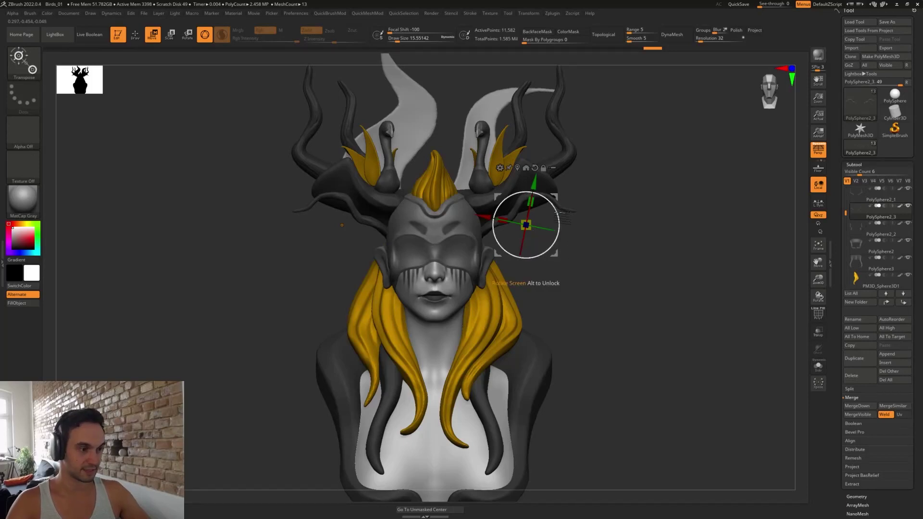
{"action": "left_click_drag", "start_coordinate": [555, 253], "coordinate": [558, 261], "text": "ctrl"}
{"action": "mouse_move", "coordinate": [609, 240]}
{"action": "left_mouse_down", "text": "shift"}
{"action": "mouse_move", "coordinate": [576, 247]}
{"action": "mouse_move", "coordinate": [572, 202]}
{"action": "mouse_move", "coordinate": [665, 235]}
{"action": "left_mouse_up", "text": "shift"}
{"action": "key", "text": "q"}
{"action": "key", "text": "w"}
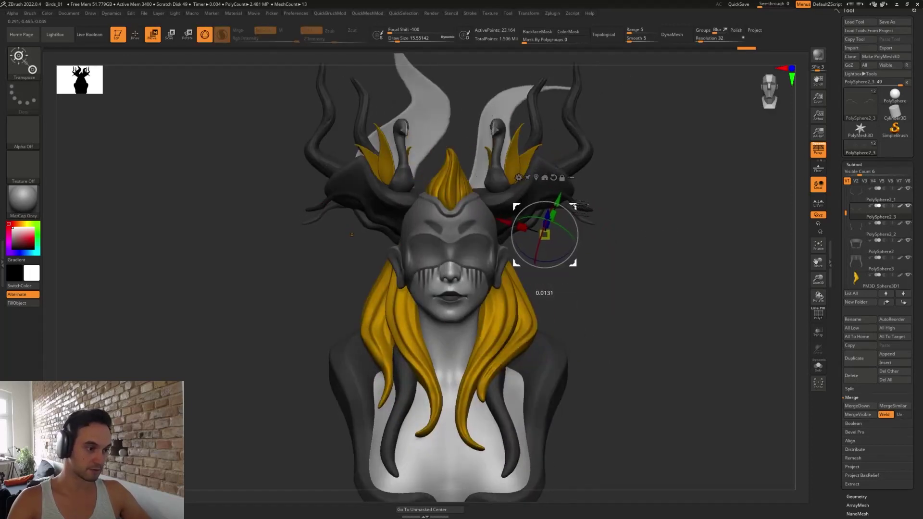
- Smooth the duplicated branches at draw size about 15.6 and view where they join the horns from the side and below
{"action": "key", "text": "q"}
{"action": "key", "text": "shift"}
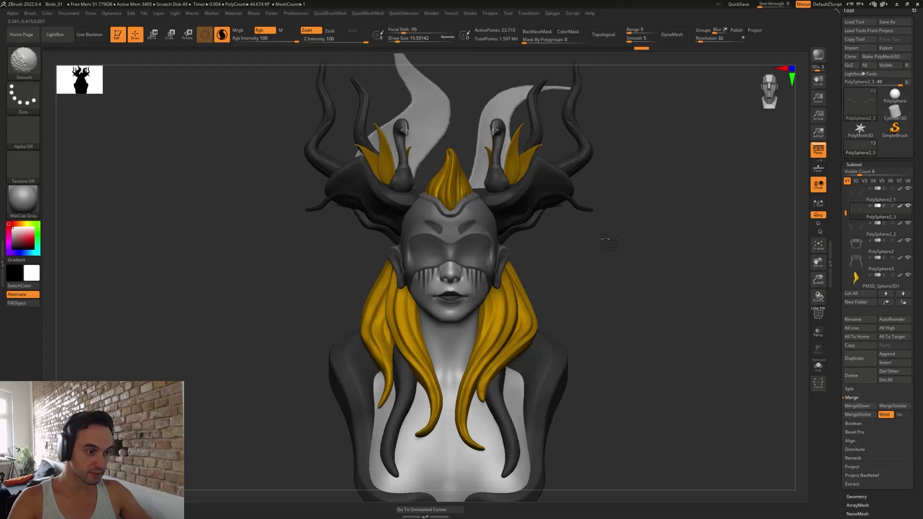
{"action": "key", "text": "w"}
{"action": "mouse_move", "coordinate": [609, 241]}
{"action": "left_mouse_down"}
{"action": "mouse_move", "coordinate": [598, 233]}
{"action": "mouse_move", "coordinate": [621, 268]}
{"action": "mouse_move", "coordinate": [573, 434]}
{"action": "left_mouse_up"}
{"action": "key", "text": "q"}
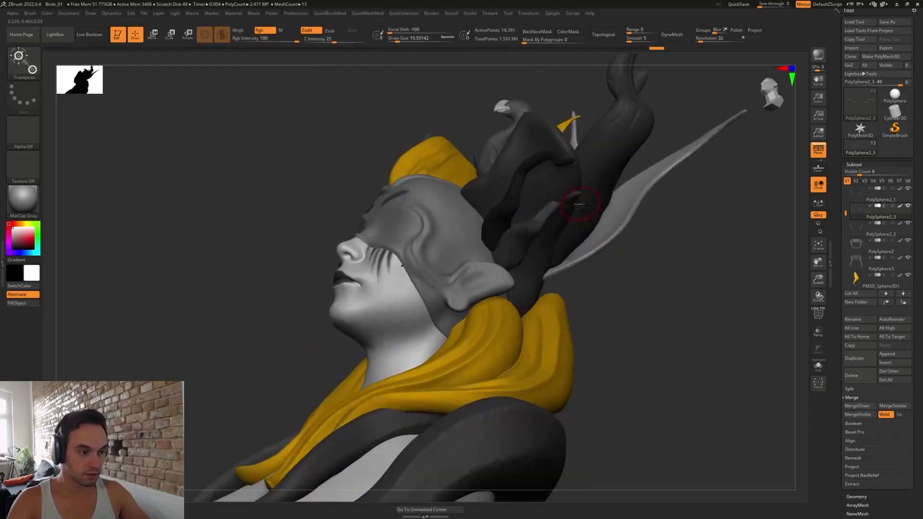
- Try to reposition the thin branches beneath the large horns with the transform gizmo and undo the shift
{"action": "key", "text": "shift"}
{"action": "key", "text": "w"}
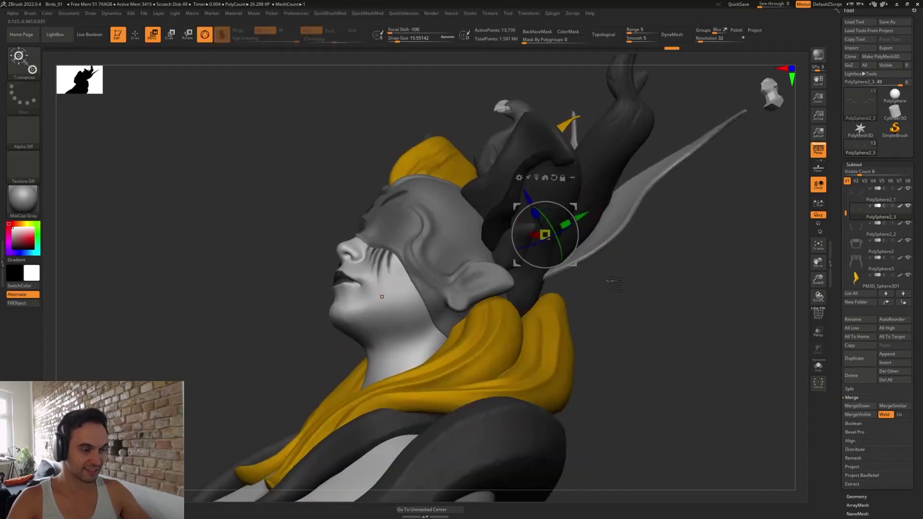
{"action": "mouse_move", "coordinate": [543, 232]}
{"action": "left_mouse_down"}
{"action": "mouse_move", "coordinate": [586, 274]}
{"action": "mouse_move", "coordinate": [517, 233]}
{"action": "mouse_move", "coordinate": [542, 231]}
{"action": "mouse_move", "coordinate": [548, 240]}
{"action": "left_mouse_up"}
{"action": "key", "text": "q"}
{"action": "key", "text": "ctrl+z"}
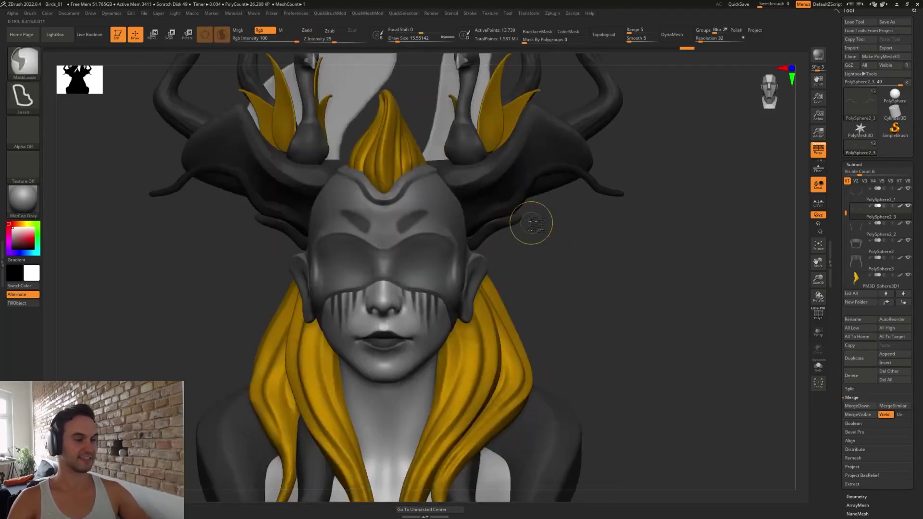
{"action": "key", "text": "w"}
{"action": "key", "text": "q"}
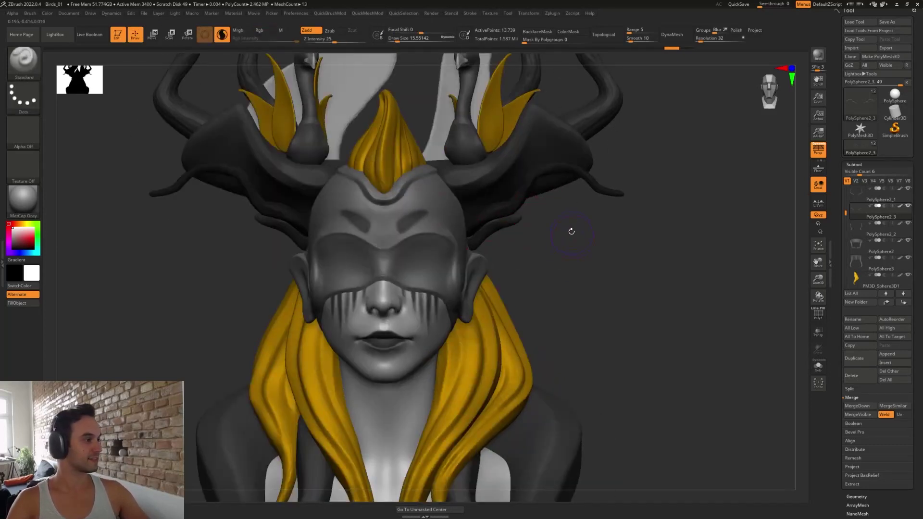
- Pull the lower branch's tip outward and up toward the large horn with the SnakeHook brush at draw size about 15.6
{"action": "key", "text": "b"}
{"action": "key", "text": "s"}
{"action": "key", "text": "h"}
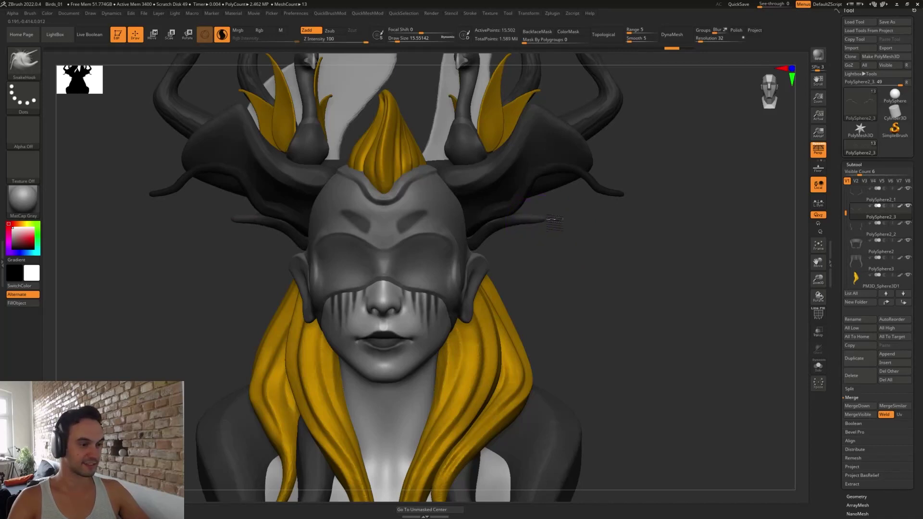
{"action": "scroll", "coordinate": [553, 225], "scroll_direction": "down", "scroll_amount": 4}
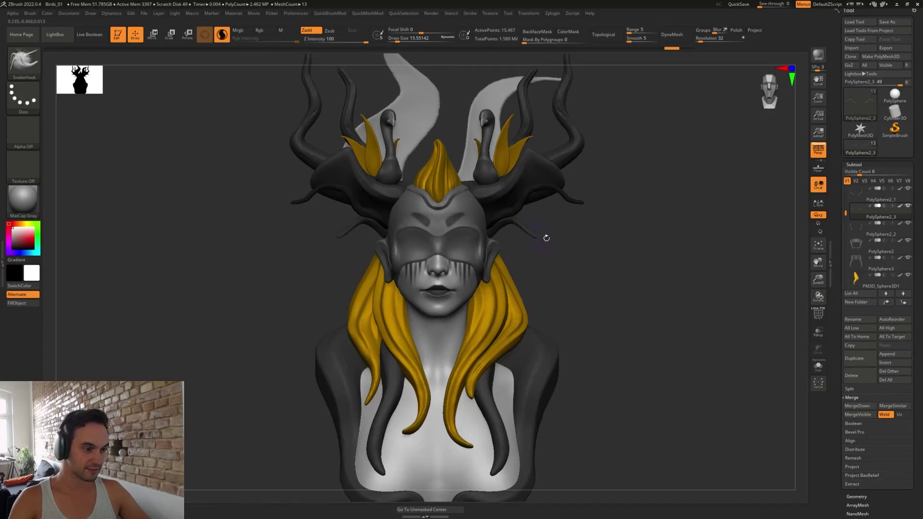
{"action": "mouse_move", "coordinate": [540, 236]}
{"action": "left_mouse_down", "text": "shift"}
{"action": "mouse_move", "coordinate": [521, 217]}
{"action": "mouse_move", "coordinate": [534, 221]}
{"action": "left_mouse_up", "text": "shift"}
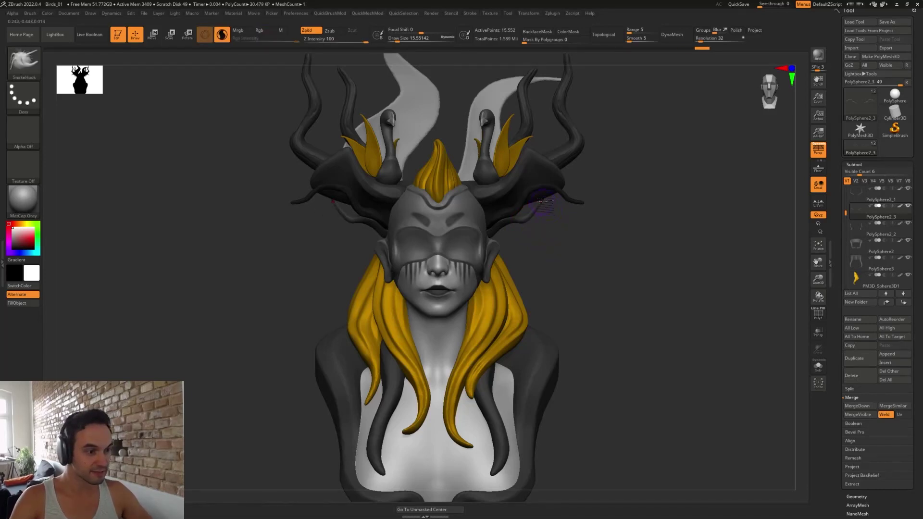
{"action": "key", "text": "ctrl+z"}
{"action": "mouse_move", "coordinate": [564, 250]}
{"action": "left_mouse_down"}
{"action": "mouse_move", "coordinate": [570, 206]}
{"action": "mouse_move", "coordinate": [585, 255]}
{"action": "left_mouse_up"}
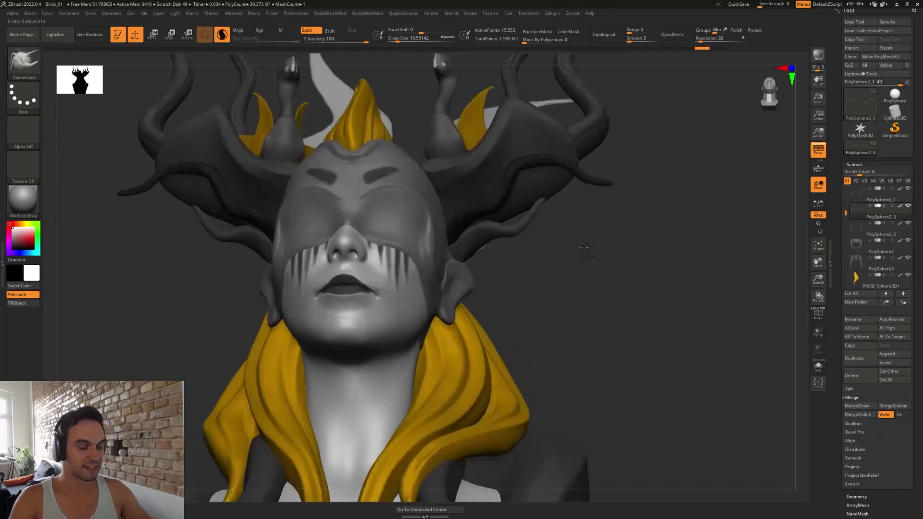
{"action": "left_click_drag", "start_coordinate": [553, 216], "coordinate": [548, 199]}
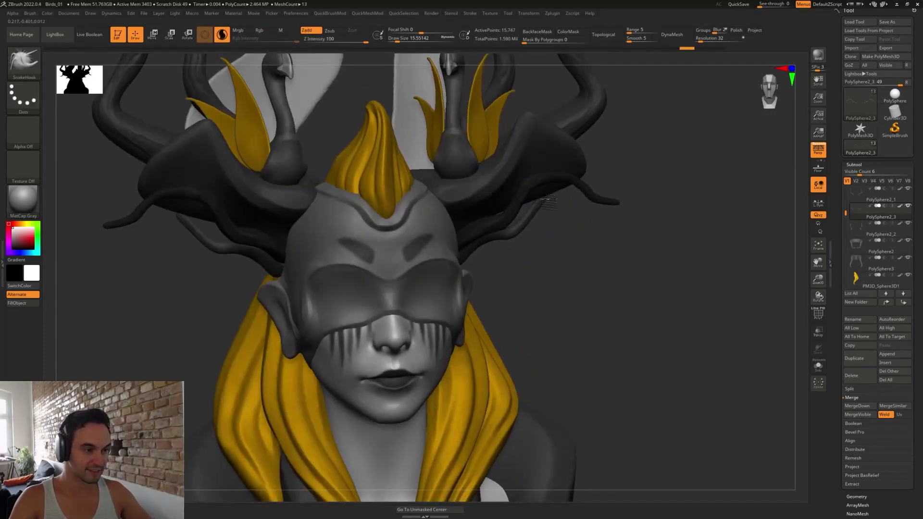
- Reshape the extended lower branch beneath the large horn with the Move brush, reducing the draw size to about 32.7
{"action": "mouse_move", "coordinate": [553, 239]}
{"action": "left_mouse_down"}
{"action": "mouse_move", "coordinate": [553, 207]}
{"action": "mouse_move", "coordinate": [563, 217]}
{"action": "mouse_move", "coordinate": [560, 262]}
{"action": "left_mouse_up"}
{"action": "key", "text": "s"}
{"action": "right_click_drag", "start_coordinate": [560, 262], "coordinate": [546, 259], "text": "ctrl"}
{"action": "key", "text": "s"}
{"action": "left_click_drag", "start_coordinate": [544, 257], "coordinate": [551, 257]}
{"action": "key", "text": "b"}
{"action": "key", "text": "m"}
{"action": "key", "text": "v"}
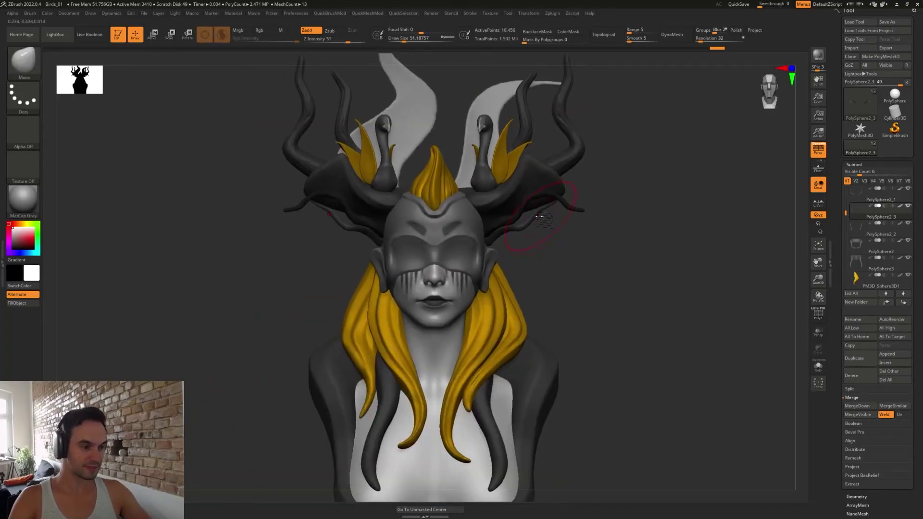
{"action": "key", "text": "s"}
{"action": "left_click_drag", "start_coordinate": [537, 216], "coordinate": [532, 218]}
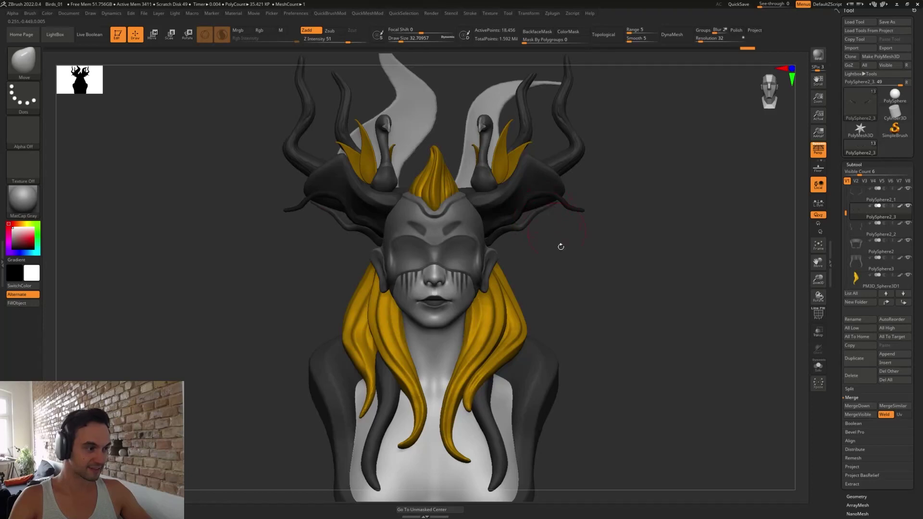
- Bend the outer part of the lower branch with the Move brush at draw size about 39.1
{"action": "key", "text": "s"}
{"action": "left_click_drag", "start_coordinate": [552, 233], "coordinate": [533, 226]}
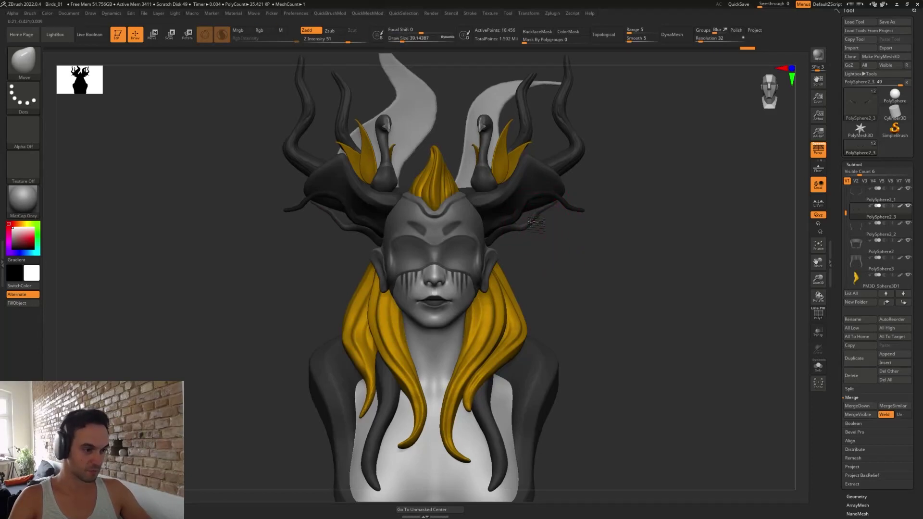
{"action": "key", "text": "s"}
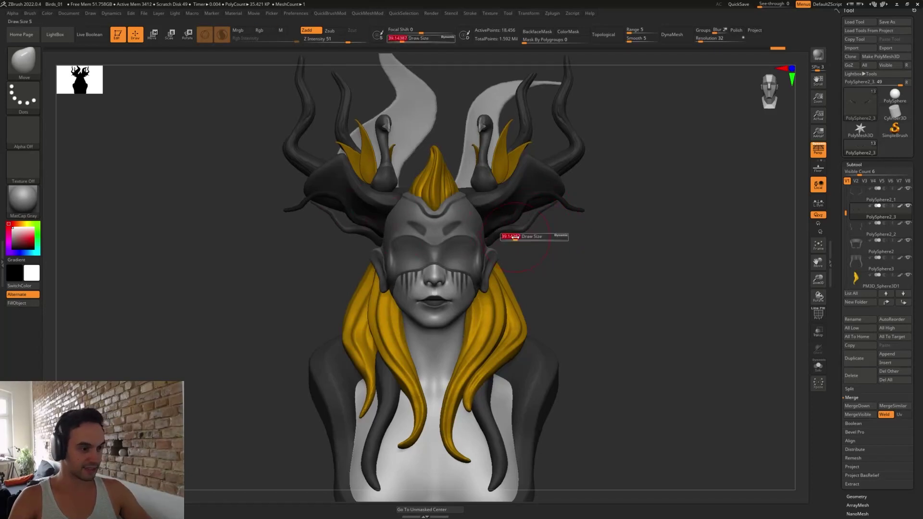
{"action": "left_click_drag", "start_coordinate": [524, 237], "coordinate": [515, 233]}
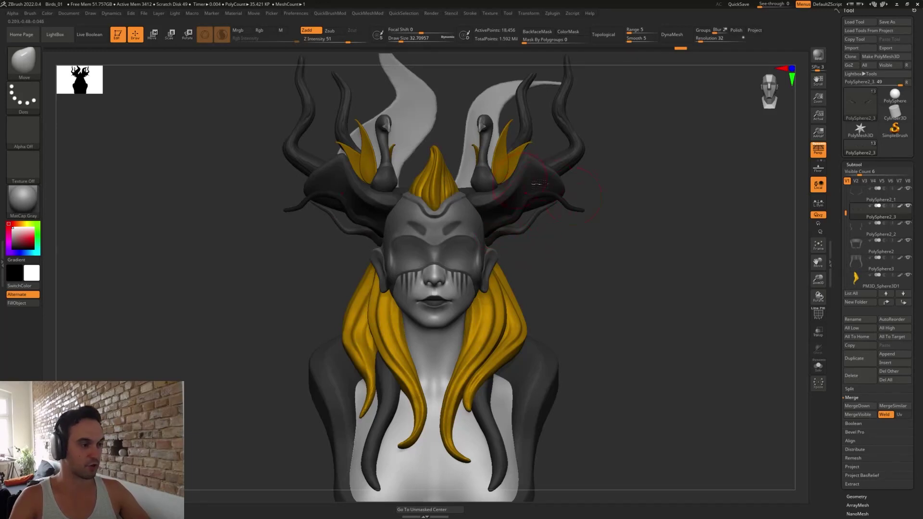
{"action": "mouse_move", "coordinate": [596, 248]}
{"action": "left_mouse_down"}
{"action": "mouse_move", "coordinate": [413, 249]}
{"action": "mouse_move", "coordinate": [531, 260]}
{"action": "mouse_move", "coordinate": [581, 286]}
{"action": "mouse_move", "coordinate": [625, 284]}
{"action": "left_mouse_up"}
- Adjust the lower branch where it joins the head behind the ear, using the Move brush at draw size about 34.8
{"action": "key", "text": "s"}
{"action": "key", "text": "s"}
{"action": "left_click_drag", "start_coordinate": [538, 279], "coordinate": [540, 280]}
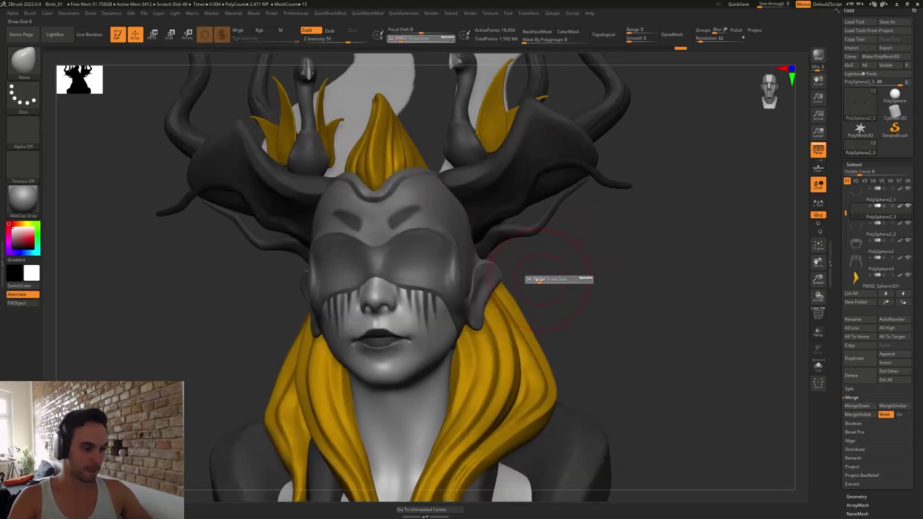
{"action": "mouse_move", "coordinate": [476, 249]}
{"action": "left_mouse_down"}
{"action": "mouse_move", "coordinate": [623, 261]}
{"action": "mouse_move", "coordinate": [503, 262]}
{"action": "left_mouse_up"}
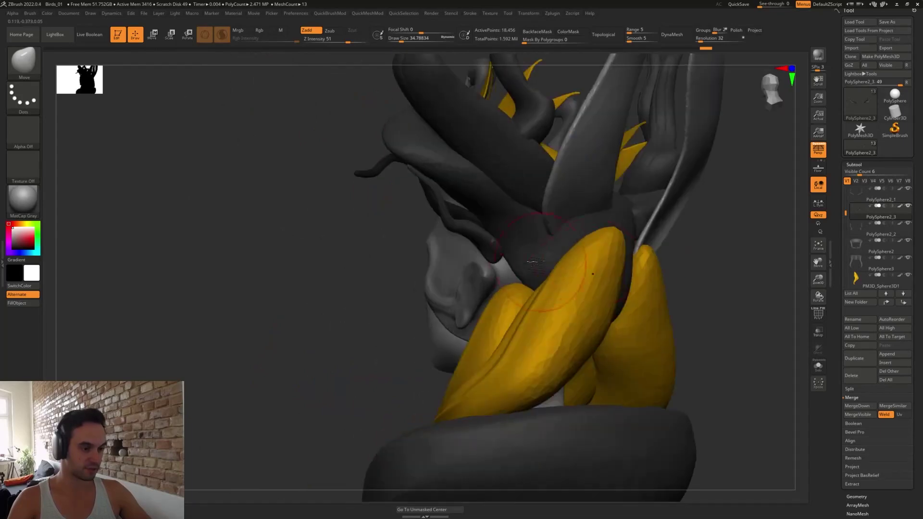
{"action": "left_click_drag", "start_coordinate": [658, 283], "coordinate": [735, 288]}
{"action": "left_click_drag", "start_coordinate": [491, 264], "coordinate": [505, 268]}
{"action": "left_click_drag", "start_coordinate": [659, 288], "coordinate": [687, 289]}
{"action": "left_click_drag", "start_coordinate": [618, 276], "coordinate": [671, 293], "text": "shift"}
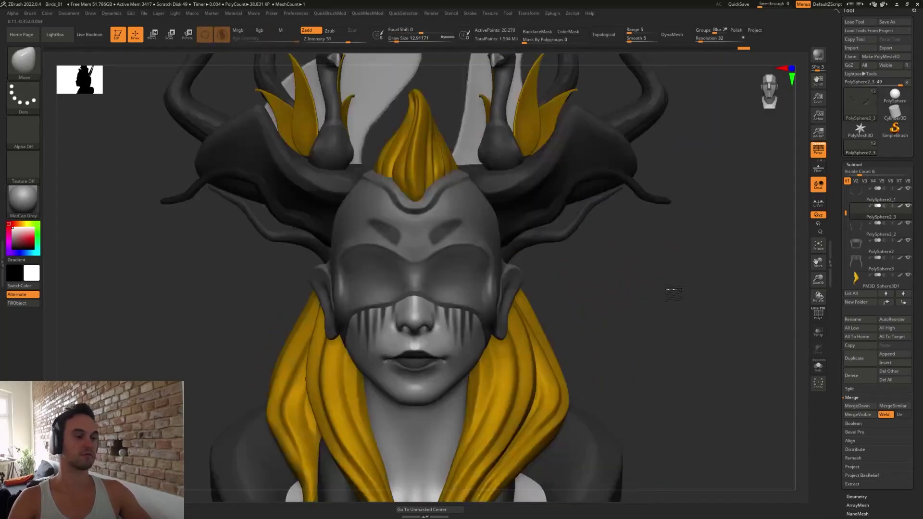
- Duplicate the thin branch with the transform gizmo, then rotate and offset the copy below it, just above the ear
{"action": "key", "text": "w"}
{"action": "left_click_drag", "start_coordinate": [617, 240], "coordinate": [620, 230], "text": "ctrl"}
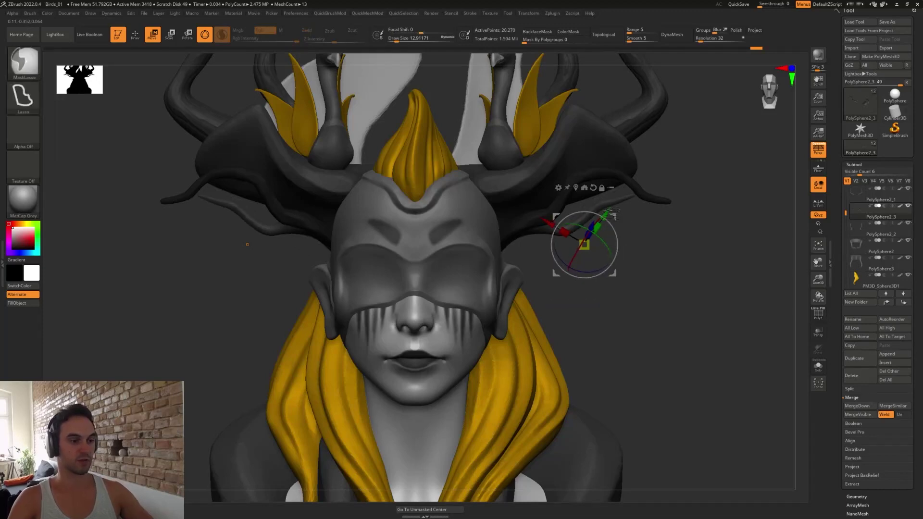
{"action": "left_click_drag", "start_coordinate": [673, 262], "coordinate": [587, 264]}
{"action": "left_click_drag", "start_coordinate": [615, 216], "coordinate": [630, 226]}
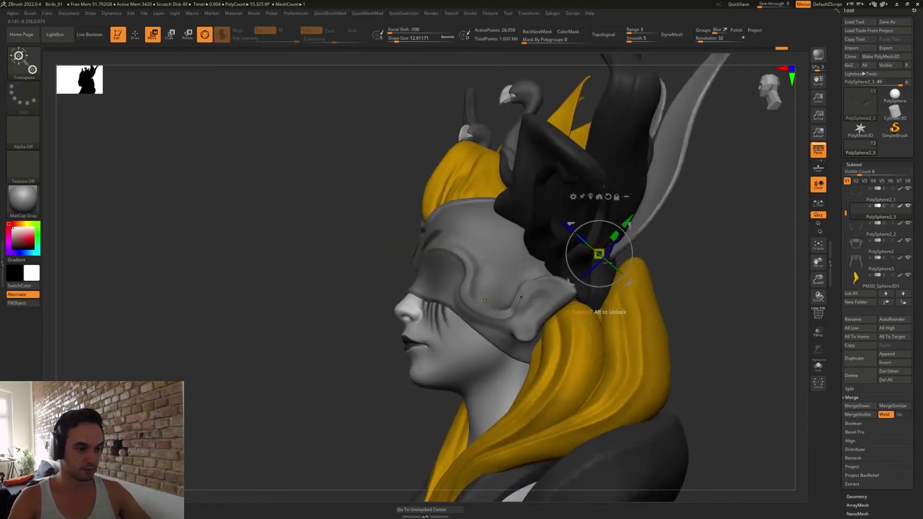
{"action": "mouse_move", "coordinate": [628, 224]}
{"action": "left_mouse_down"}
{"action": "mouse_move", "coordinate": [641, 244]}
{"action": "mouse_move", "coordinate": [709, 240]}
{"action": "mouse_move", "coordinate": [634, 226]}
{"action": "left_mouse_up"}
{"action": "key", "text": "q"}
{"action": "key", "text": "w"}
{"action": "mouse_move", "coordinate": [710, 220]}
{"action": "left_mouse_down"}
{"action": "mouse_move", "coordinate": [673, 202]}
{"action": "mouse_move", "coordinate": [643, 214]}
{"action": "left_mouse_up"}
{"action": "key", "text": "q"}
- Reduce the Clay brush's draw size to about 8.4 and fit the new branch copy closer to the head with the transform gizmo
{"action": "key", "text": "s"}
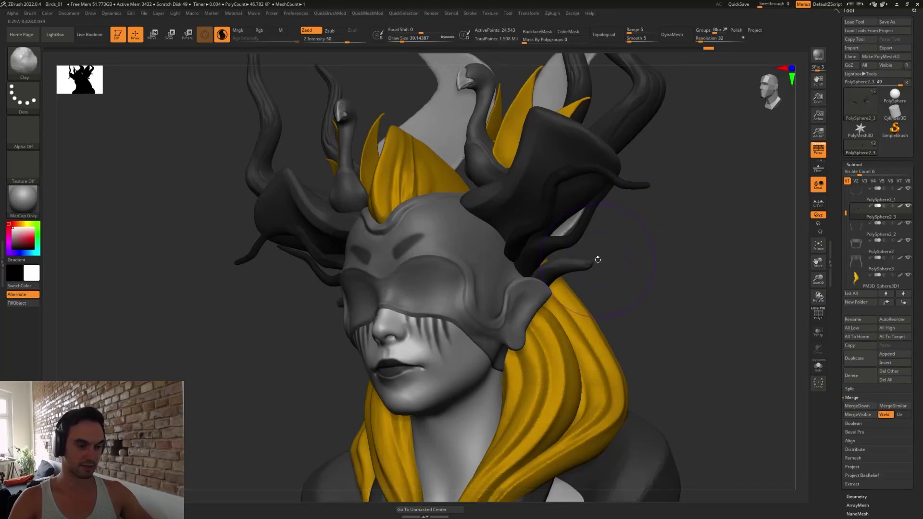
{"action": "key", "text": "s"}
{"action": "left_click_drag", "start_coordinate": [598, 260], "coordinate": [591, 259]}
{"action": "left_click_drag", "start_coordinate": [618, 259], "coordinate": [646, 258]}
{"action": "left_click_drag", "start_coordinate": [593, 226], "coordinate": [587, 222]}
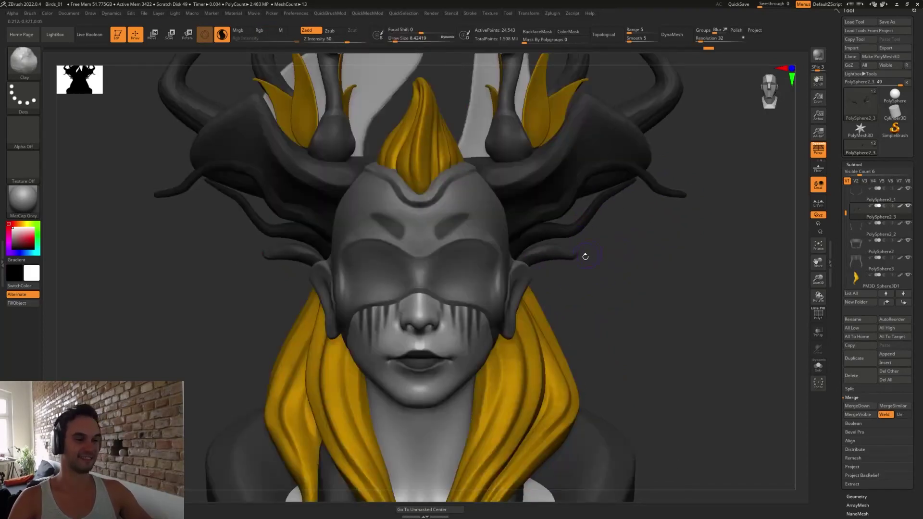
{"action": "key", "text": "e"}
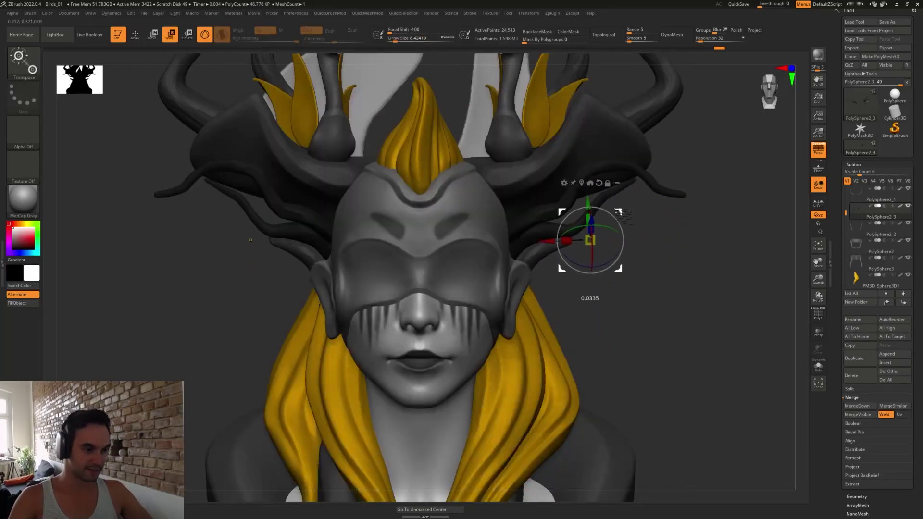
- Pull an offshoot from the lower branches toward the large horn's tip with the SnakeHook brush at draw size about 15.6
{"action": "key", "text": "q"}
{"action": "key", "text": "b"}
{"action": "key", "text": "s"}
{"action": "key", "text": "h"}
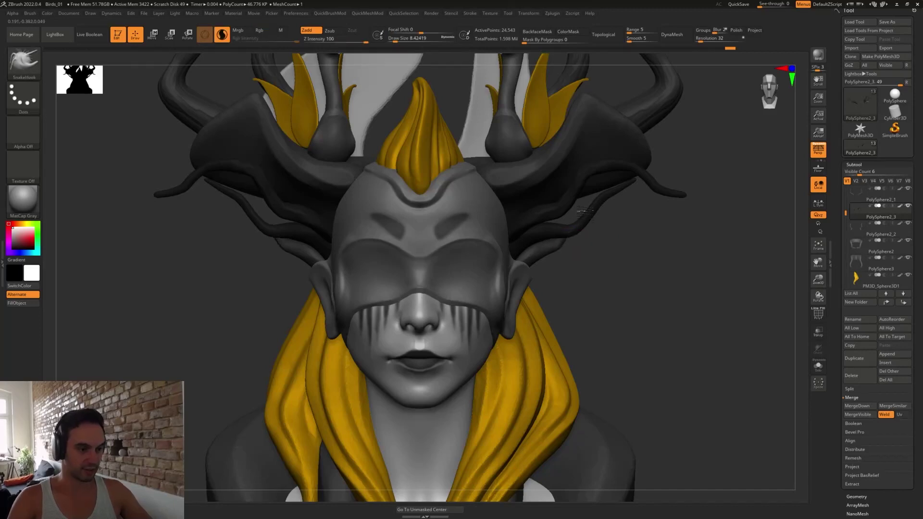
{"action": "key", "text": "ctrl+z"}
{"action": "key", "text": "s"}
{"action": "left_click_drag", "start_coordinate": [567, 248], "coordinate": [569, 248]}
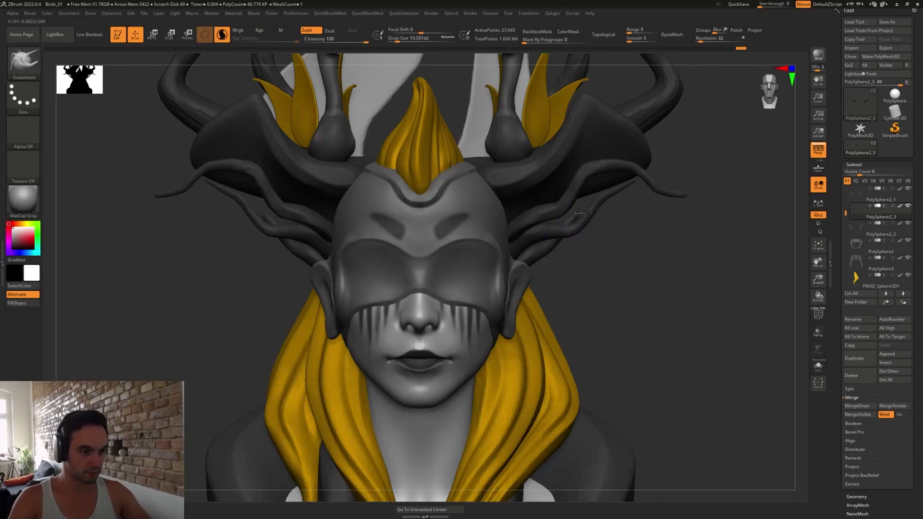
{"action": "mouse_move", "coordinate": [583, 217]}
{"action": "left_mouse_down"}
{"action": "mouse_move", "coordinate": [596, 223]}
{"action": "mouse_move", "coordinate": [630, 186]}
{"action": "left_mouse_up"}
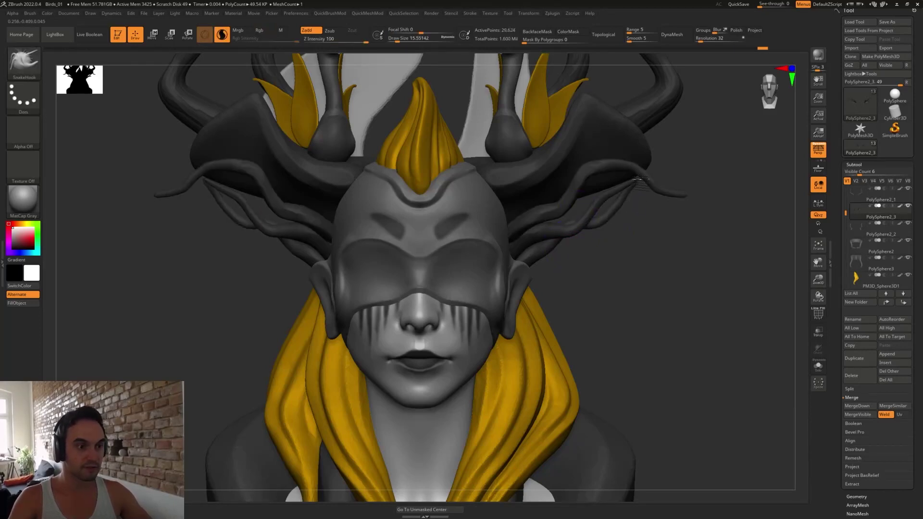
- Reposition the new offshoot from the side and back with the Move Topological brush at draw size about 41.4
{"action": "left_click_drag", "start_coordinate": [726, 212], "coordinate": [620, 223]}
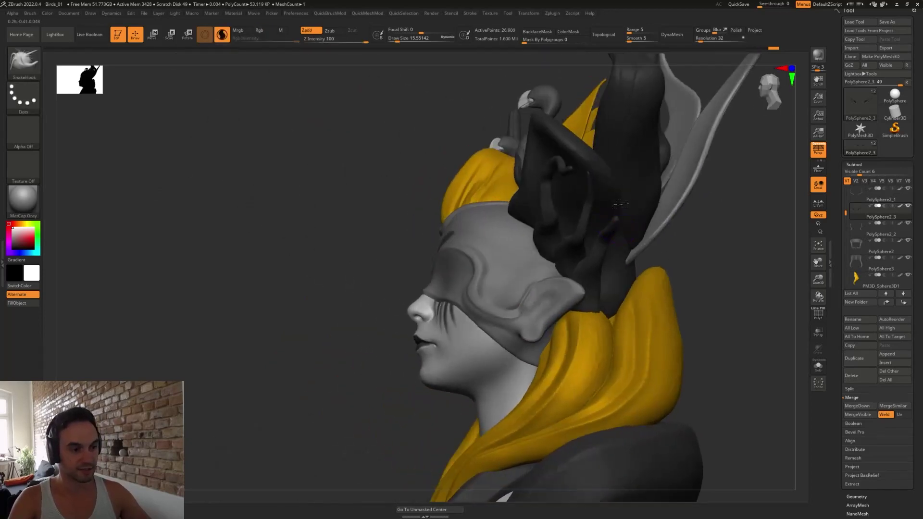
{"action": "right_click_drag", "start_coordinate": [620, 179], "coordinate": [567, 185]}
{"action": "right_click_drag", "start_coordinate": [567, 185], "coordinate": [622, 212], "text": "ctrl"}
{"action": "key", "text": "s"}
{"action": "left_click_drag", "start_coordinate": [621, 207], "coordinate": [628, 207]}
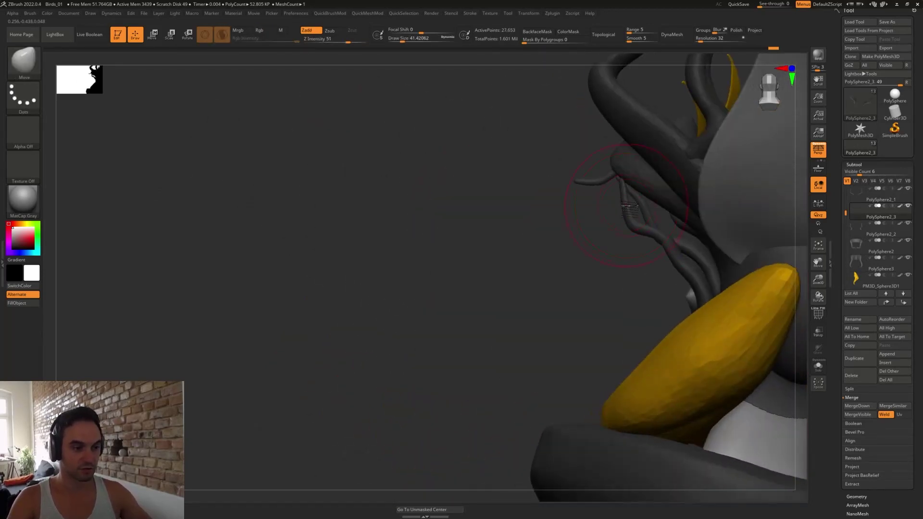
{"action": "key", "text": "b"}
{"action": "key", "text": "m"}
{"action": "key", "text": "t"}
{"action": "mouse_move", "coordinate": [625, 226]}
{"action": "right_mouse_down"}
{"action": "mouse_move", "coordinate": [641, 202]}
{"action": "mouse_move", "coordinate": [608, 202]}
{"action": "mouse_move", "coordinate": [620, 197]}
{"action": "right_mouse_up"}
{"action": "right_click_drag", "start_coordinate": [632, 246], "coordinate": [645, 259], "text": "shift"}
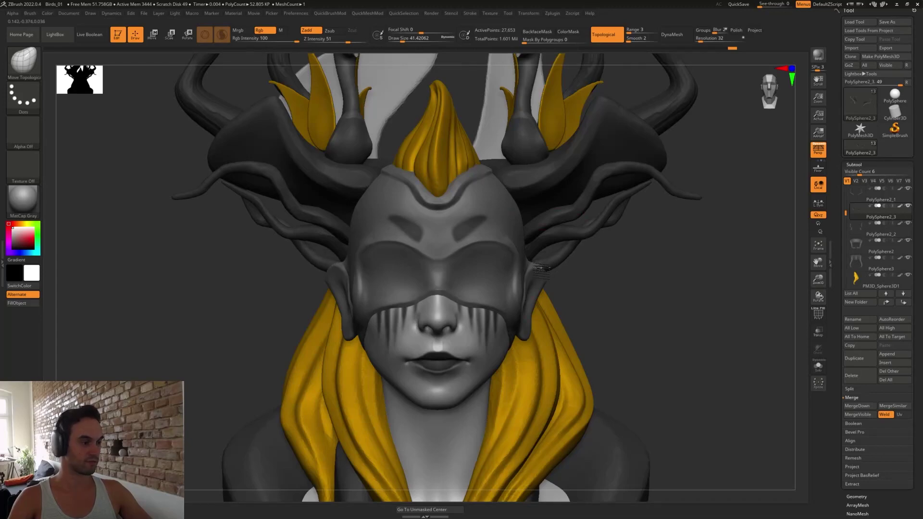
- Refine the lowest branch near the ear with Move Topological, reducing the draw size to about 26.9 and then 15.6
{"action": "right_click_drag", "start_coordinate": [585, 297], "coordinate": [512, 269], "text": "ctrl"}
{"action": "right_click_drag", "start_coordinate": [620, 265], "coordinate": [610, 239], "text": "ctrl"}
{"action": "left_click_drag", "start_coordinate": [565, 278], "coordinate": [561, 273]}
{"action": "mouse_move", "coordinate": [564, 270]}
{"action": "left_mouse_down"}
{"action": "mouse_move", "coordinate": [557, 248]}
{"action": "mouse_move", "coordinate": [563, 270]}
{"action": "left_mouse_up"}
{"action": "key", "text": "s"}
{"action": "mouse_move", "coordinate": [657, 258]}
{"action": "right_mouse_down"}
{"action": "mouse_move", "coordinate": [663, 263]}
{"action": "mouse_move", "coordinate": [645, 268]}
{"action": "right_mouse_up"}
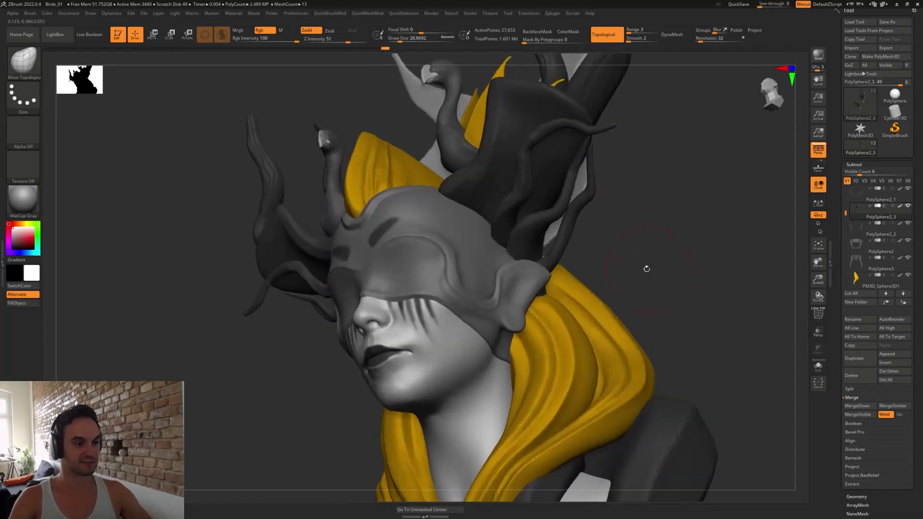
{"action": "key", "text": "s"}
{"action": "left_click_drag", "start_coordinate": [594, 262], "coordinate": [589, 263]}
{"action": "mouse_move", "coordinate": [624, 266]}
{"action": "right_mouse_down", "text": "shift"}
{"action": "mouse_move", "coordinate": [640, 277]}
{"action": "mouse_move", "coordinate": [614, 280]}
{"action": "right_mouse_up", "text": "shift"}
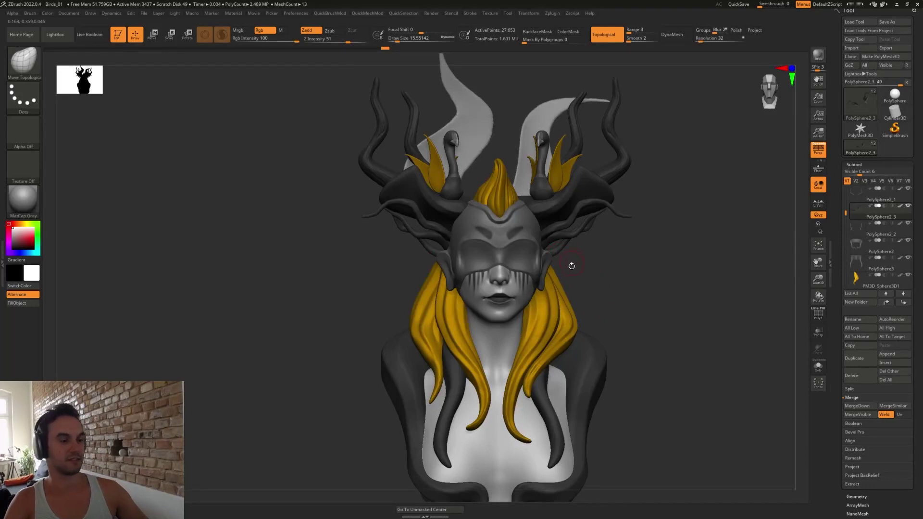
- Set the Move Topological draw size to about 30.7 and adjust the thin branches while checking the bust from the side
{"action": "mouse_move", "coordinate": [589, 275]}
{"action": "right_mouse_down", "text": "ctrl"}
{"action": "mouse_move", "coordinate": [583, 266]}
{"action": "mouse_move", "coordinate": [587, 273]}
{"action": "right_mouse_up", "text": "ctrl"}
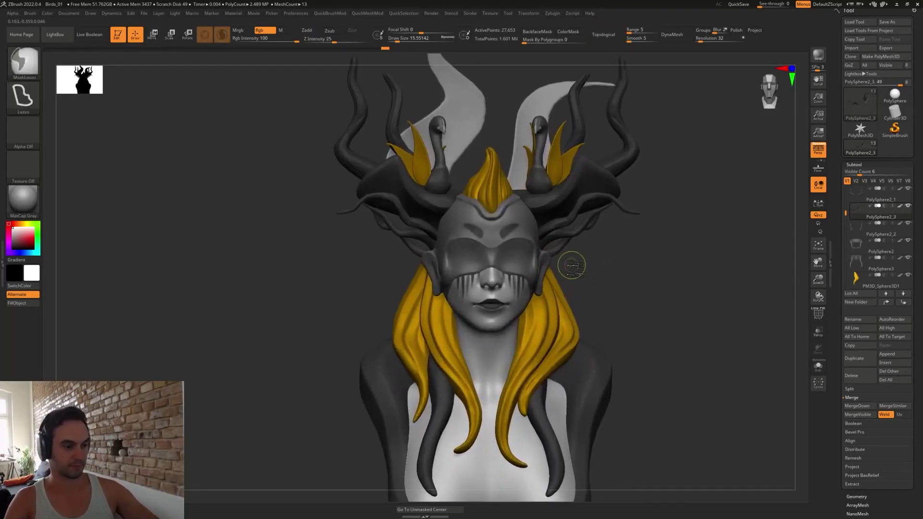
{"action": "key", "text": "s"}
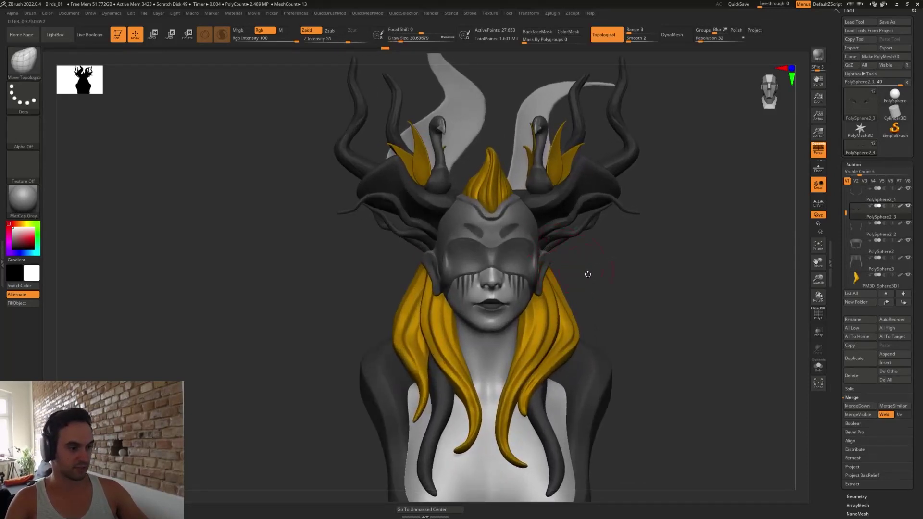
{"action": "mouse_move", "coordinate": [587, 274]}
{"action": "right_mouse_down"}
{"action": "mouse_move", "coordinate": [555, 241]}
{"action": "mouse_move", "coordinate": [612, 258]}
{"action": "right_mouse_up"}
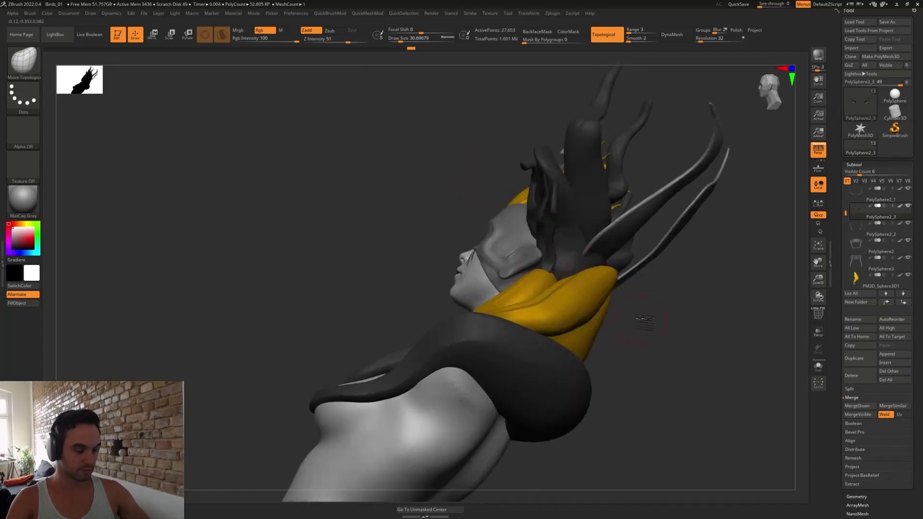
{"action": "left_click_drag", "start_coordinate": [644, 320], "coordinate": [596, 310]}
{"action": "left_click_drag", "start_coordinate": [556, 283], "coordinate": [500, 264]}
{"action": "mouse_move", "coordinate": [442, 269]}
{"action": "left_mouse_down", "text": "shift"}
{"action": "mouse_move", "coordinate": [542, 276]}
{"action": "mouse_move", "coordinate": [504, 275]}
{"action": "left_mouse_up", "text": "shift"}
{"action": "left_click_drag", "start_coordinate": [639, 260], "coordinate": [622, 253], "text": "shift"}
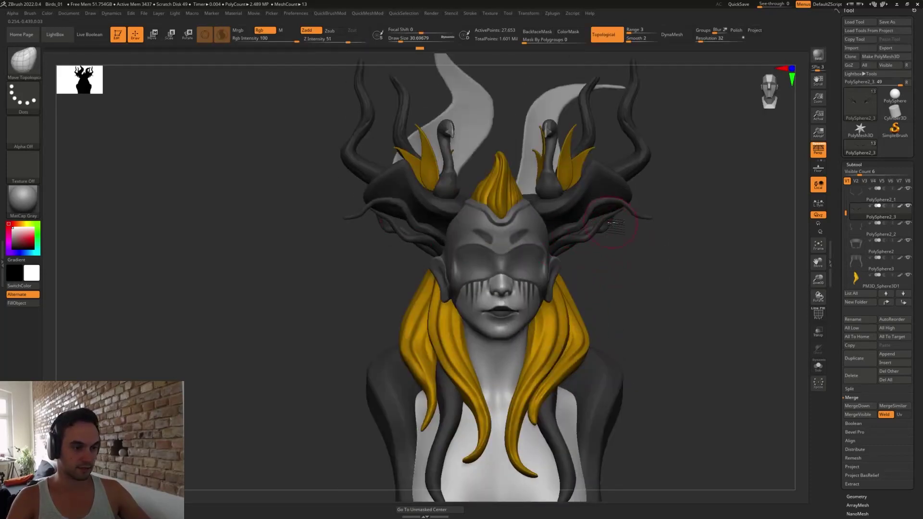
- Shape the outer ends of the thin branches with Move Topological at draw size about 53.8 and review the whole bust
{"action": "key", "text": "s"}
{"action": "left_click_drag", "start_coordinate": [610, 223], "coordinate": [616, 222]}
{"action": "left_click_drag", "start_coordinate": [651, 248], "coordinate": [619, 212]}
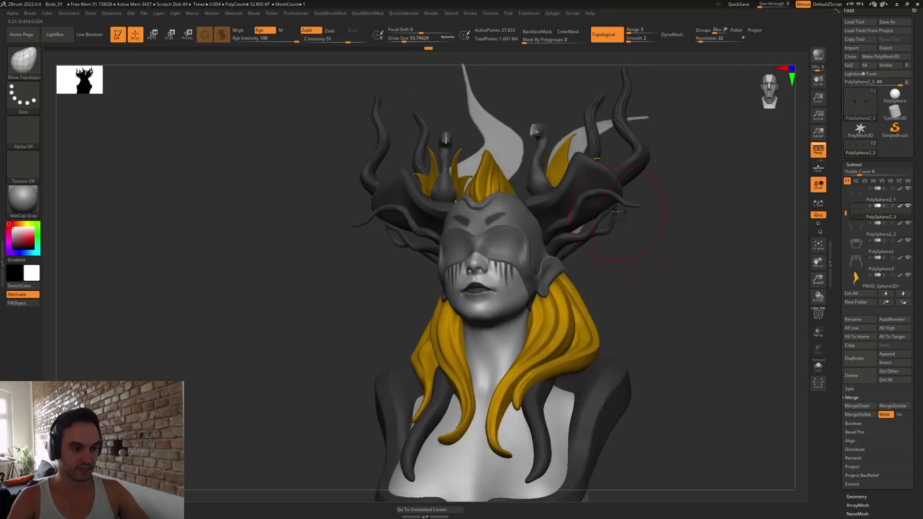
{"action": "left_click_drag", "start_coordinate": [642, 248], "coordinate": [627, 205]}
{"action": "mouse_move", "coordinate": [667, 240]}
{"action": "left_mouse_down"}
{"action": "mouse_move", "coordinate": [620, 205]}
{"action": "mouse_move", "coordinate": [678, 292]}
{"action": "mouse_move", "coordinate": [673, 259]}
{"action": "mouse_move", "coordinate": [700, 251]}
{"action": "left_mouse_up"}
{"action": "mouse_move", "coordinate": [671, 308]}
{"action": "left_mouse_down", "text": "alt"}
{"action": "mouse_move", "coordinate": [643, 279]}
{"action": "mouse_move", "coordinate": [586, 266]}
{"action": "mouse_move", "coordinate": [599, 264]}
{"action": "mouse_move", "coordinate": [570, 212]}
{"action": "left_mouse_up", "text": "alt"}
{"action": "key", "text": "w"}
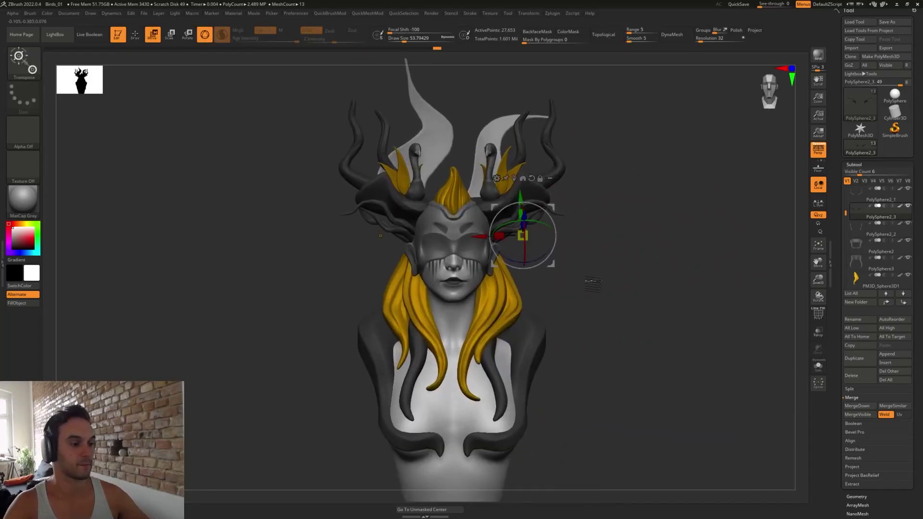
{"action": "key", "text": "q"}
{"action": "left_click_drag", "start_coordinate": [567, 254], "coordinate": [539, 262], "text": "alt"}
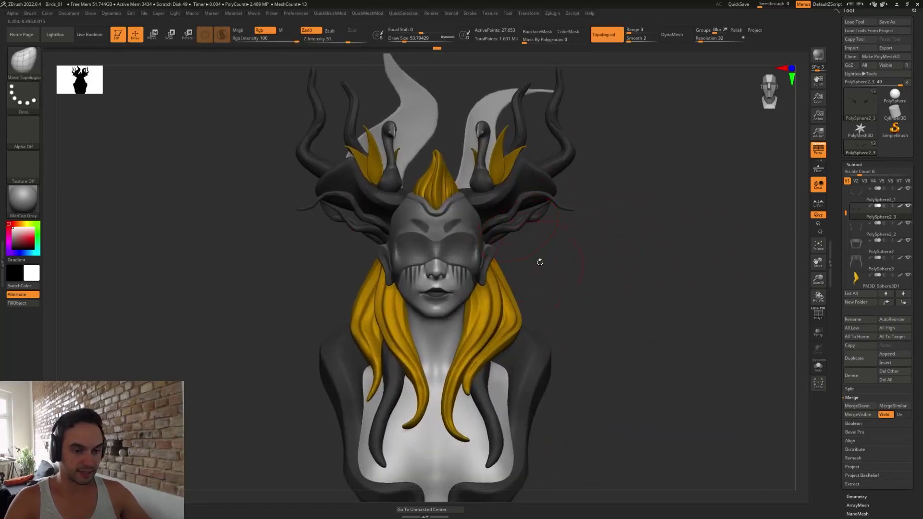
- Show the polygroups on the tendrils below the antlers and auto-group each tendril separately, checking them by isolating one
{"action": "key", "text": "shift+f"}
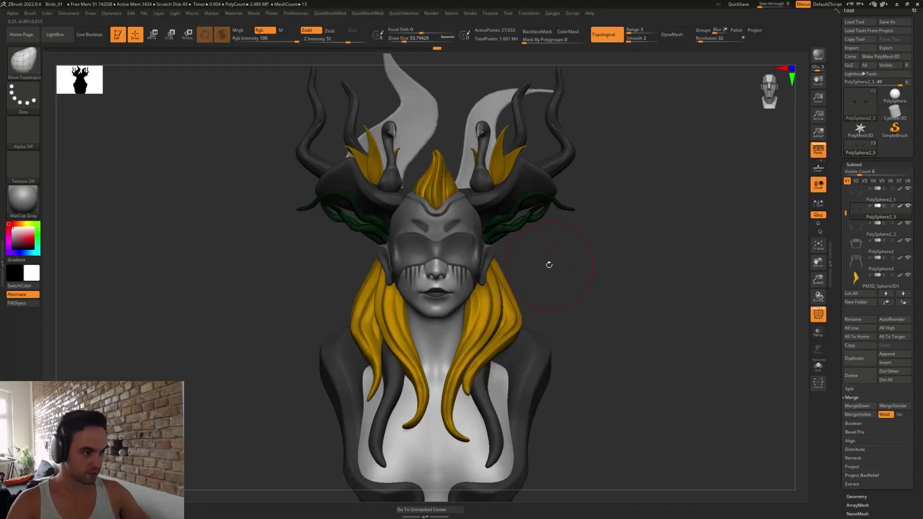
{"action": "key", "text": "space"}
{"action": "left_click", "coordinate": [537, 356]}
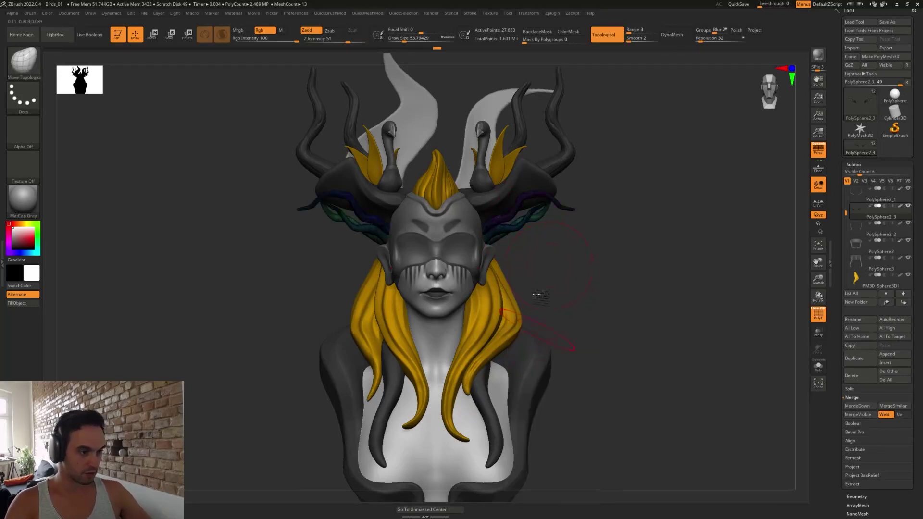
{"action": "left_click", "coordinate": [516, 228], "text": "ctrl+shift"}
{"action": "left_click", "coordinate": [556, 247], "text": "ctrl+shift"}
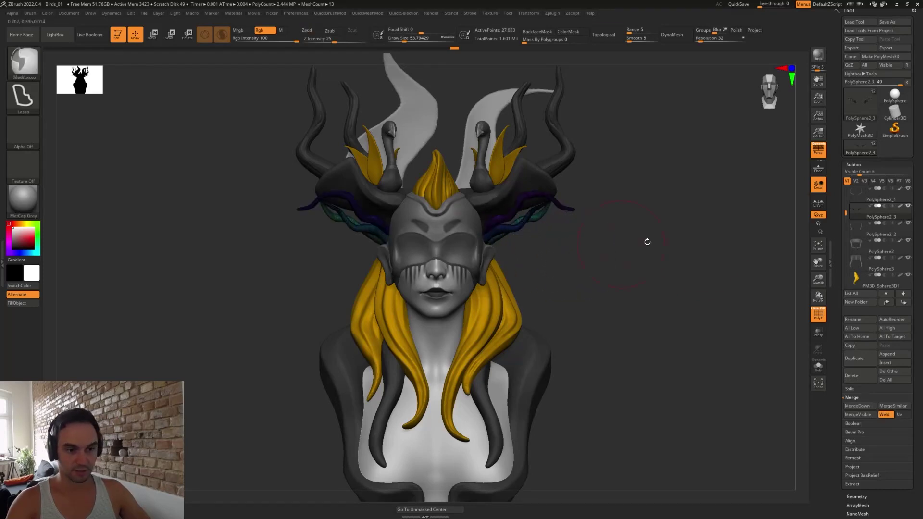
- Switch to the Move Topological brush and duplicate the tendril subtool
{"action": "key", "text": "b"}
{"action": "key", "text": "m"}
{"action": "key", "text": "t"}
{"action": "left_click", "coordinate": [849, 354]}
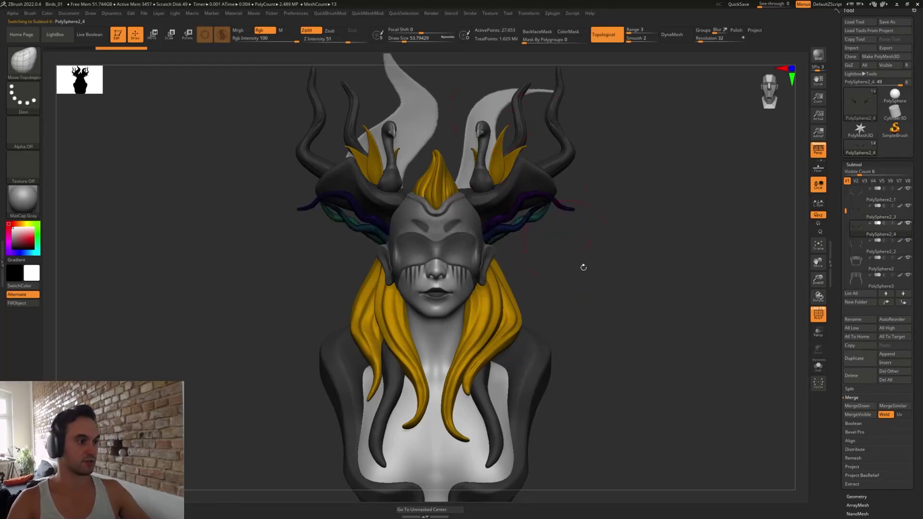
- In the duplicated subtool, isolate a single tendril on one side of the head and delete the hidden geometry
{"action": "mouse_move", "coordinate": [584, 267]}
{"action": "left_mouse_down", "text": "alt"}
{"action": "mouse_move", "coordinate": [591, 278]}
{"action": "mouse_move", "coordinate": [558, 274]}
{"action": "left_mouse_up", "text": "alt"}
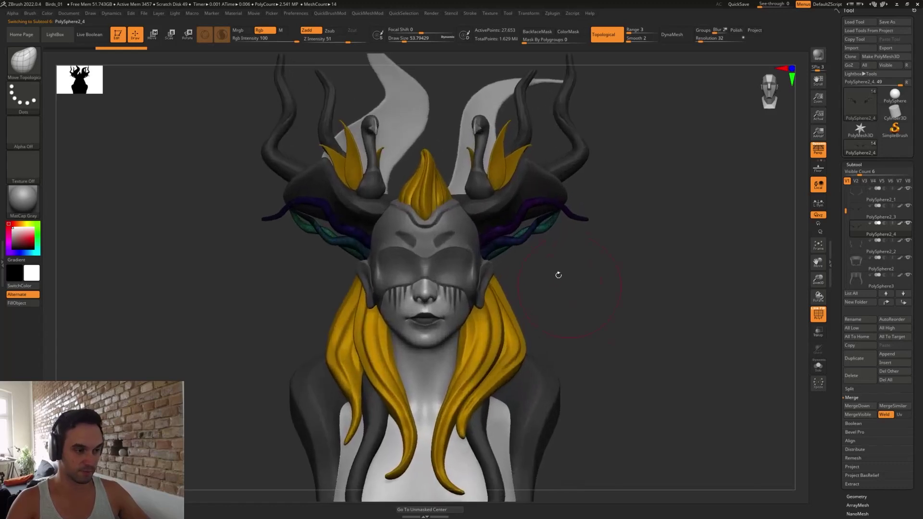
{"action": "left_click", "coordinate": [517, 243], "text": "ctrl+shift"}
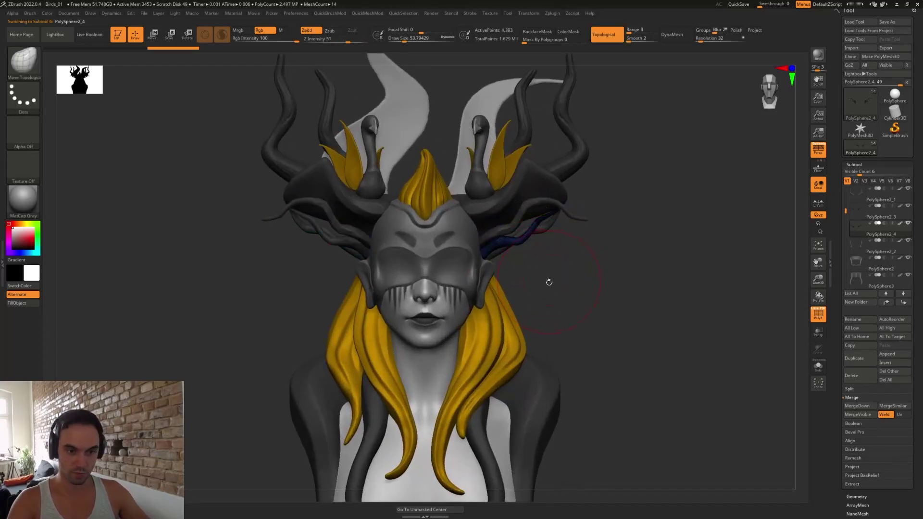
{"action": "key", "text": "2"}
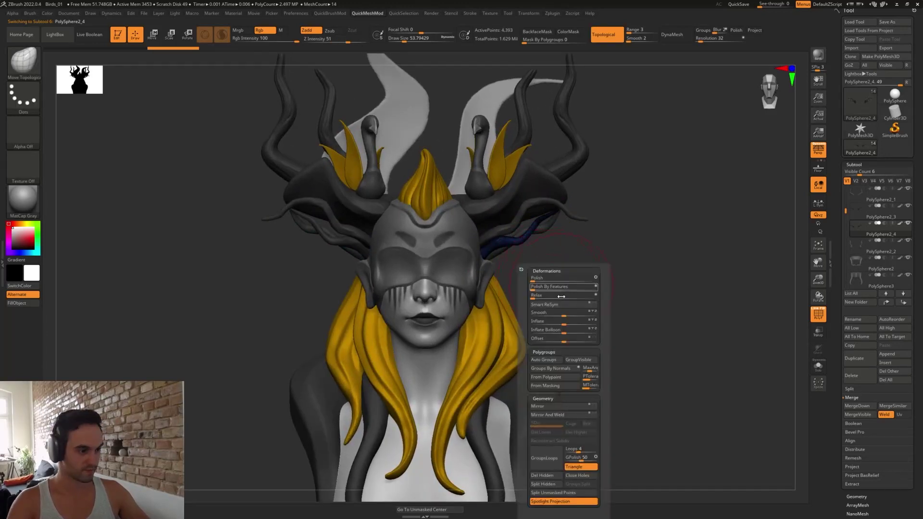
{"action": "left_click", "coordinate": [543, 476]}
- Try to move the isolated tendril upward onto the antler with the transform gizmo
{"action": "key", "text": "w"}
{"action": "mouse_move", "coordinate": [558, 222]}
{"action": "left_mouse_down"}
{"action": "mouse_move", "coordinate": [559, 132]}
{"action": "mouse_move", "coordinate": [570, 119]}
{"action": "left_mouse_up"}
{"action": "key", "text": "ctrl+z"}
{"action": "left_click_drag", "start_coordinate": [557, 220], "coordinate": [578, 167]}
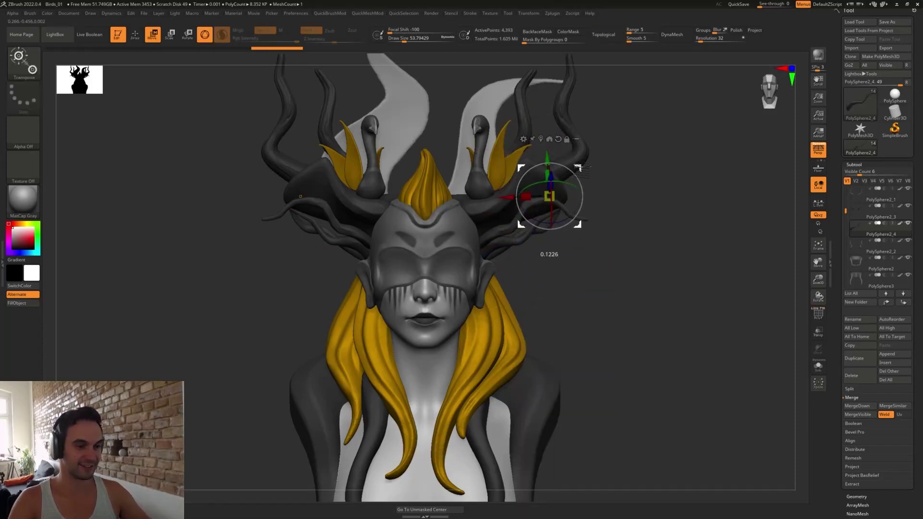
{"action": "key", "text": "ctrl+z"}
{"action": "left_click_drag", "start_coordinate": [556, 221], "coordinate": [581, 197]}
{"action": "key", "text": "ctrl+z"}
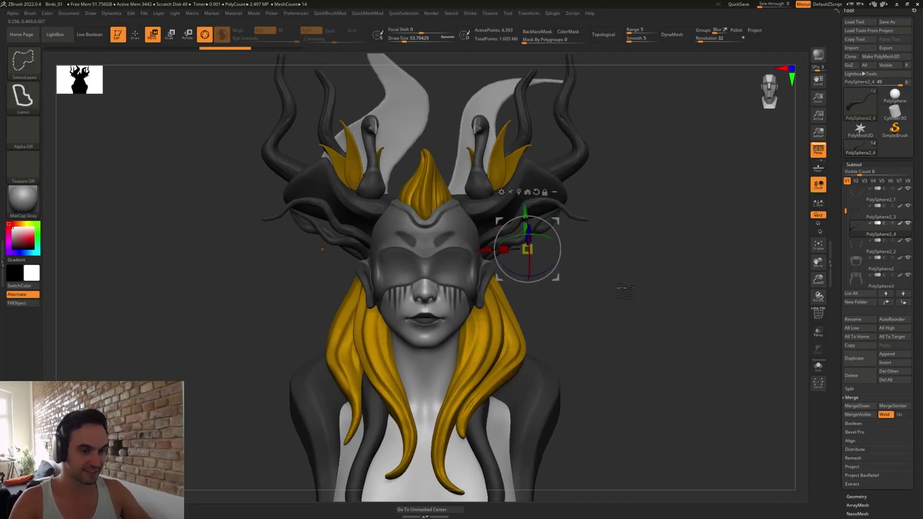
- Examine the tendril alone in Solo mode, and bring back the full bust
{"action": "left_click", "coordinate": [818, 367]}
{"action": "key", "text": "q"}
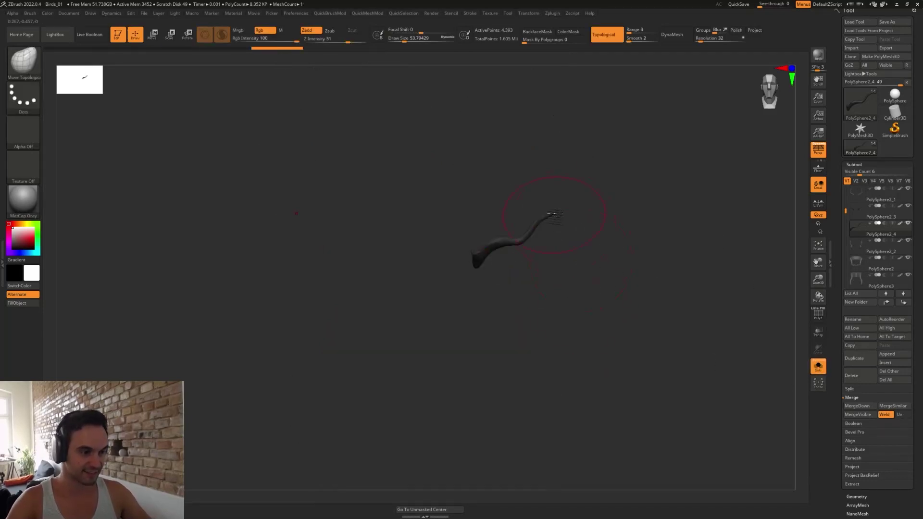
{"action": "key", "text": "w"}
{"action": "left_click", "coordinate": [818, 366]}
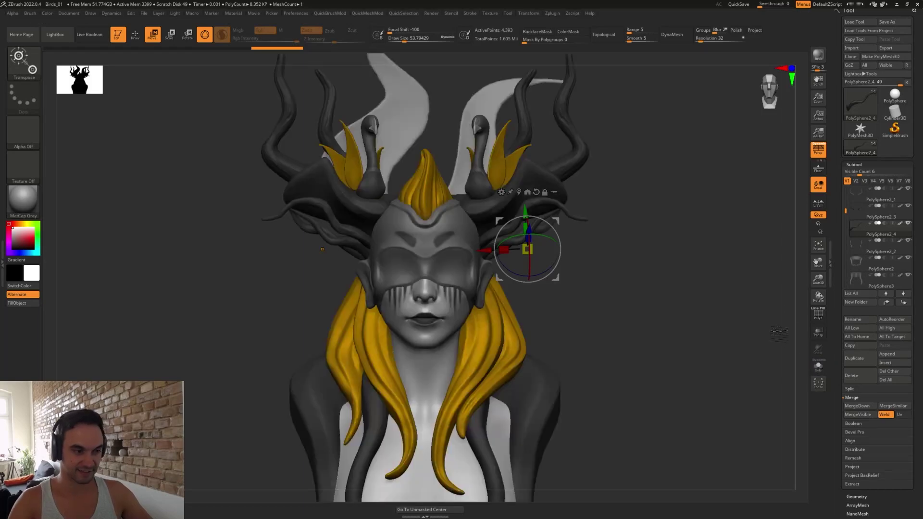
- Try to move the tendril upward and out beyond the antlers, checking it in Solo mode between attempts
{"action": "left_click_drag", "start_coordinate": [556, 221], "coordinate": [579, 162]}
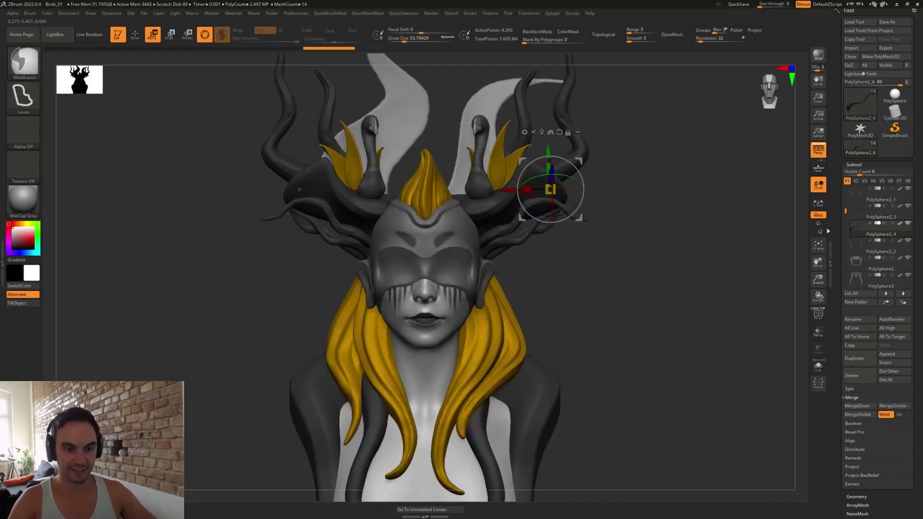
{"action": "key", "text": "ctrl+z"}
{"action": "left_click_drag", "start_coordinate": [686, 335], "coordinate": [662, 312], "text": "alt"}
{"action": "left_click", "coordinate": [821, 369]}
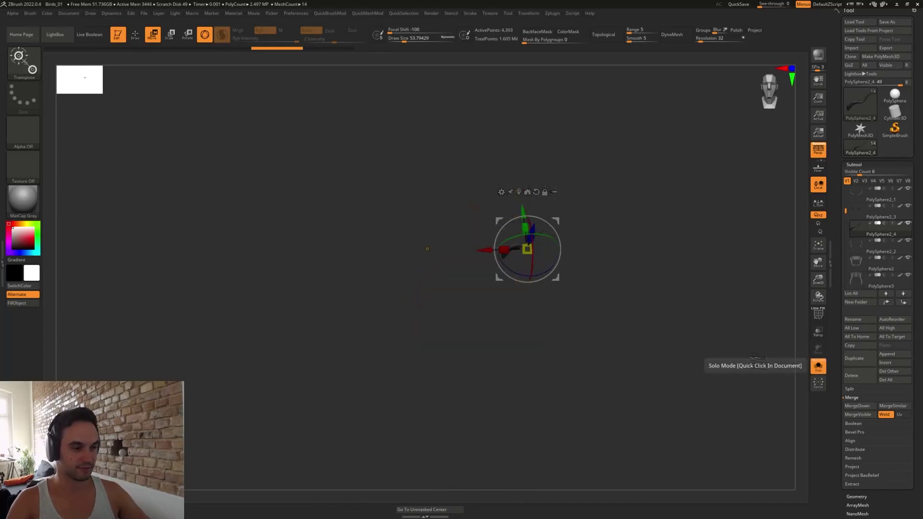
{"action": "key", "text": "q"}
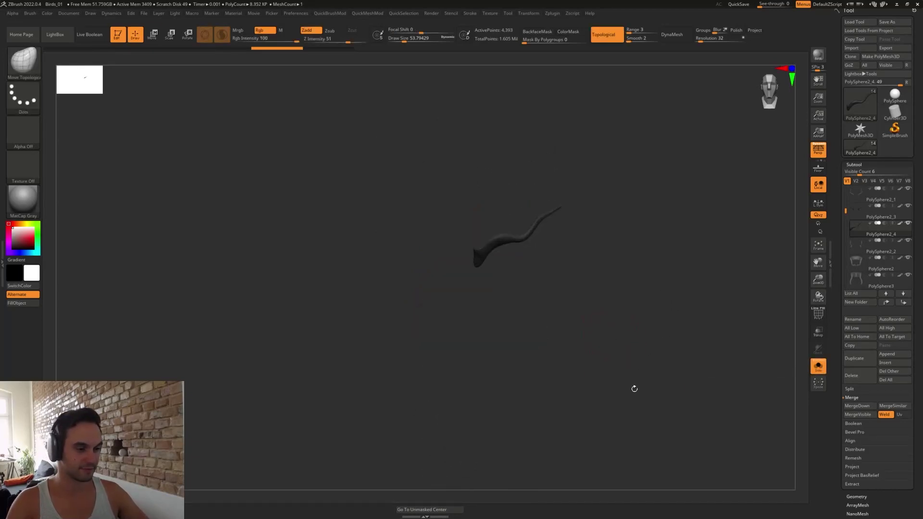
{"action": "left_click", "coordinate": [819, 367]}
{"action": "key", "text": "w"}
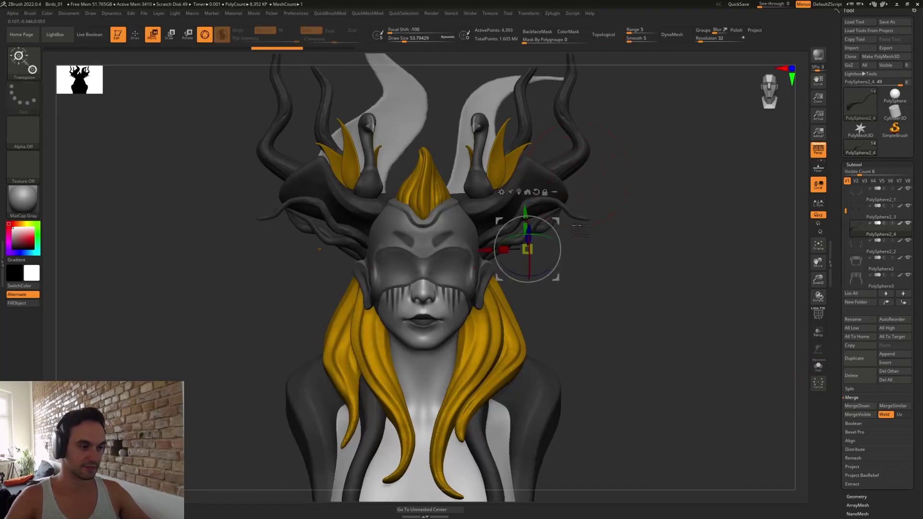
{"action": "left_click_drag", "start_coordinate": [557, 221], "coordinate": [665, 93], "text": "alt"}
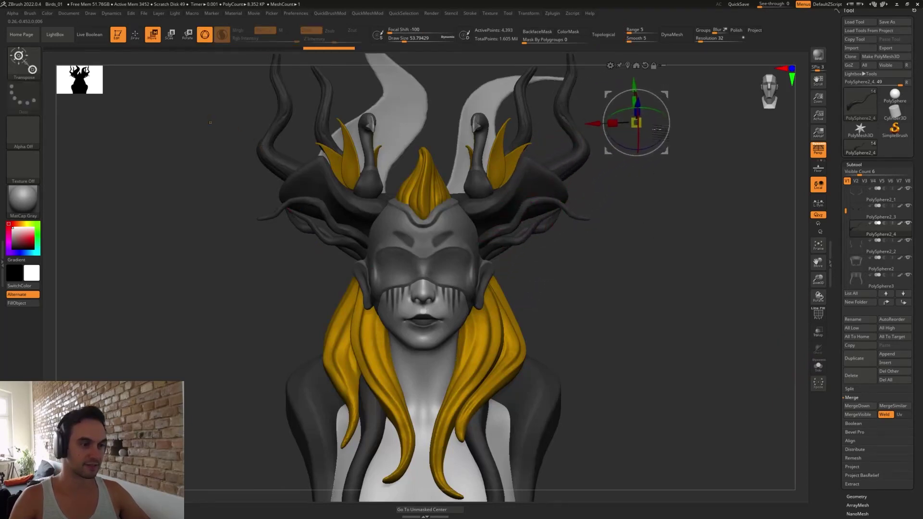
{"action": "left_click_drag", "start_coordinate": [660, 202], "coordinate": [662, 288], "text": "alt"}
{"action": "key", "text": "ctrl+z"}
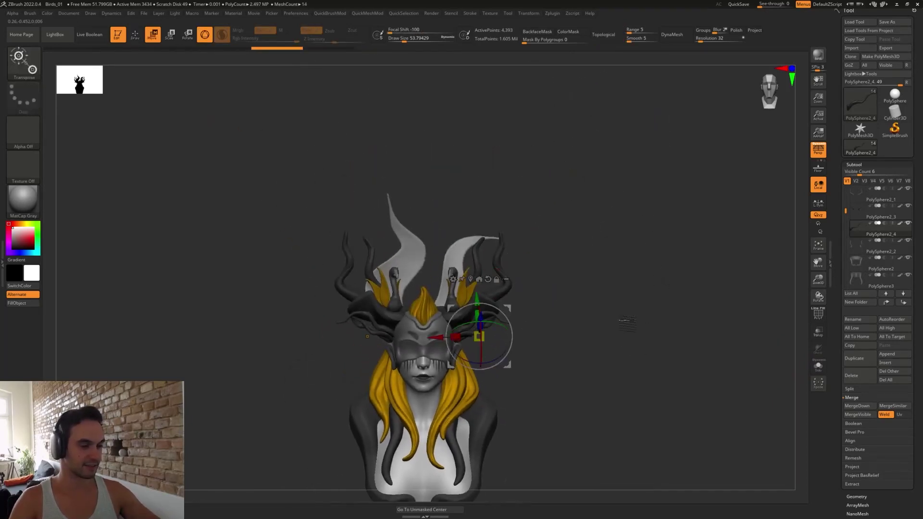
- Move the tendril up beside the swan and align its position in depth with the antlers from above
{"action": "left_click_drag", "start_coordinate": [510, 307], "coordinate": [542, 237]}
{"action": "left_click_drag", "start_coordinate": [558, 318], "coordinate": [582, 325], "text": "alt"}
{"action": "left_click_drag", "start_coordinate": [541, 239], "coordinate": [488, 296]}
{"action": "left_click_drag", "start_coordinate": [518, 343], "coordinate": [523, 409]}
{"action": "left_click_drag", "start_coordinate": [491, 311], "coordinate": [489, 299]}
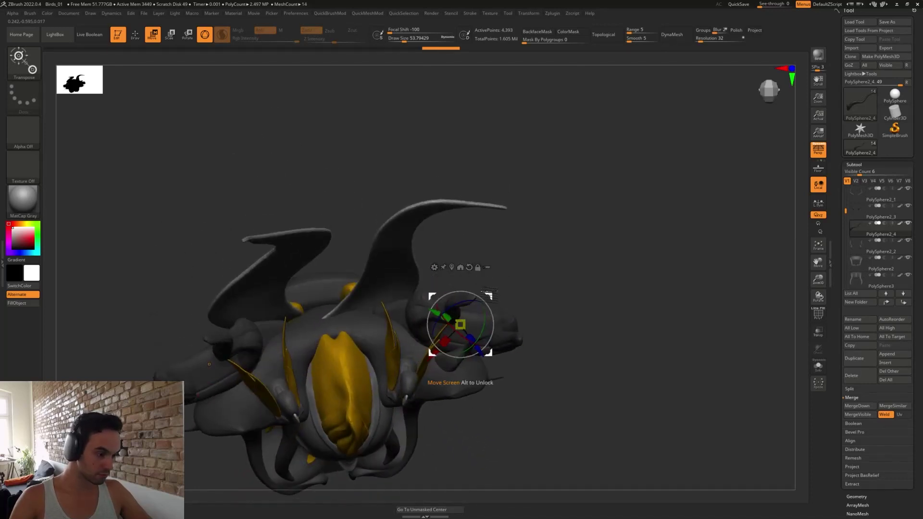
- Reshape the tendril into an upright antler branch with the Move brush and thicken it with the Inflat brush
{"action": "key", "text": "q"}
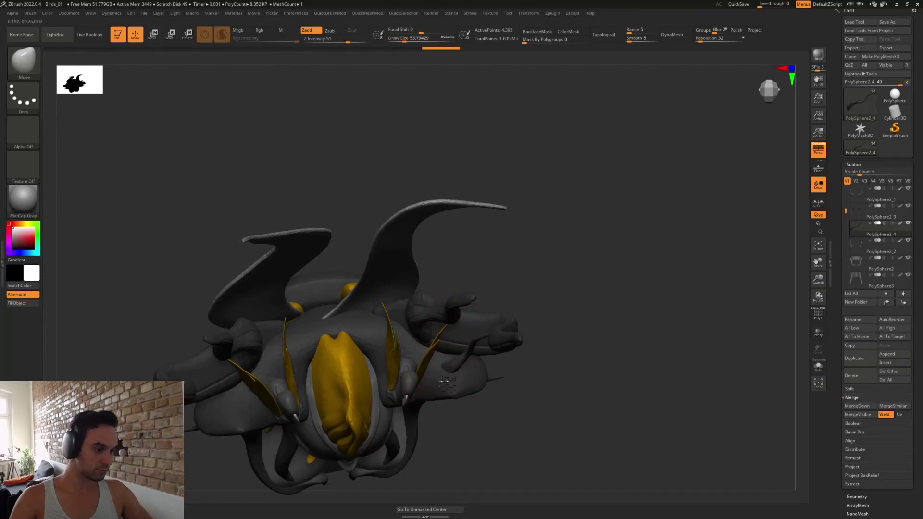
{"action": "mouse_move", "coordinate": [509, 429]}
{"action": "left_mouse_down"}
{"action": "mouse_move", "coordinate": [511, 379]}
{"action": "mouse_move", "coordinate": [494, 359]}
{"action": "left_mouse_up"}
{"action": "key", "text": "s"}
{"action": "left_click_drag", "start_coordinate": [493, 359], "coordinate": [486, 359]}
{"action": "key", "text": "b"}
{"action": "key", "text": "i"}
{"action": "key", "text": "n"}
{"action": "key", "text": "s"}
{"action": "left_click_drag", "start_coordinate": [476, 325], "coordinate": [463, 358]}
{"action": "left_click_drag", "start_coordinate": [523, 380], "coordinate": [491, 320]}
- Refine the branch's fit beside the inner antler and mirror it to the other side of the head
{"action": "key", "text": "w"}
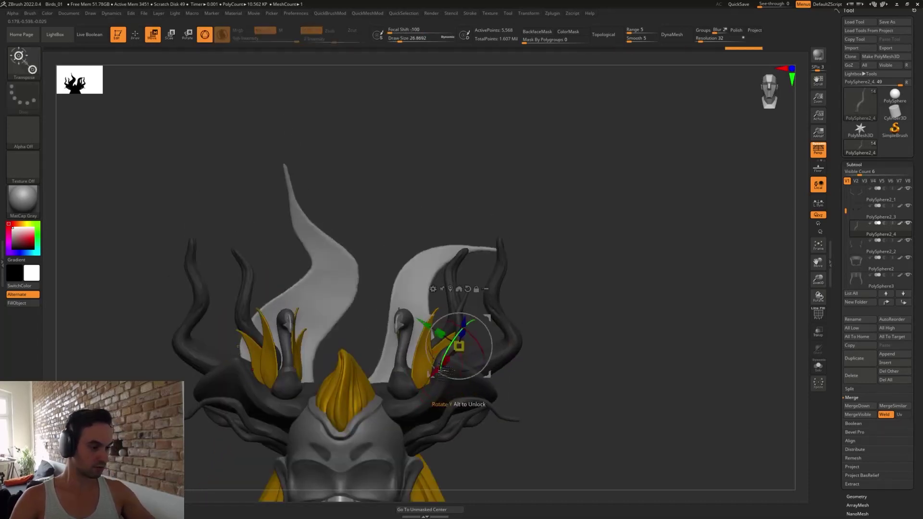
{"action": "key", "text": "q"}
{"action": "left_click_drag", "start_coordinate": [542, 369], "coordinate": [502, 401]}
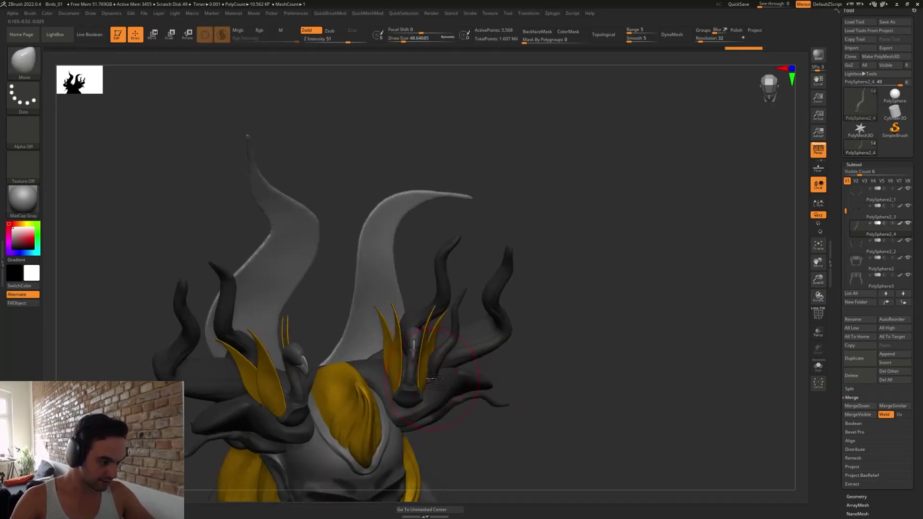
{"action": "mouse_move", "coordinate": [432, 379]}
{"action": "right_mouse_down"}
{"action": "mouse_move", "coordinate": [439, 389]}
{"action": "mouse_move", "coordinate": [436, 374]}
{"action": "right_mouse_up"}
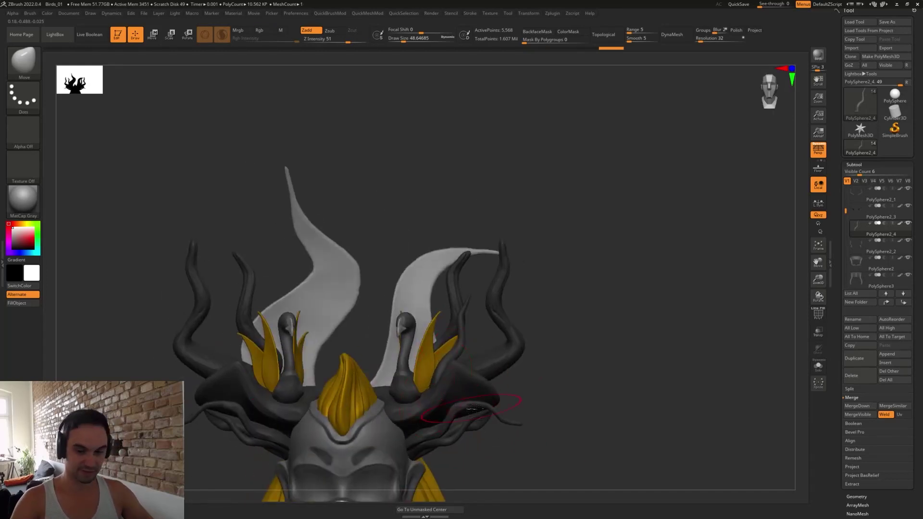
{"action": "right_click_drag", "start_coordinate": [540, 421], "coordinate": [625, 295], "text": "alt"}
{"action": "key", "text": "2"}
{"action": "left_click", "coordinate": [564, 408]}
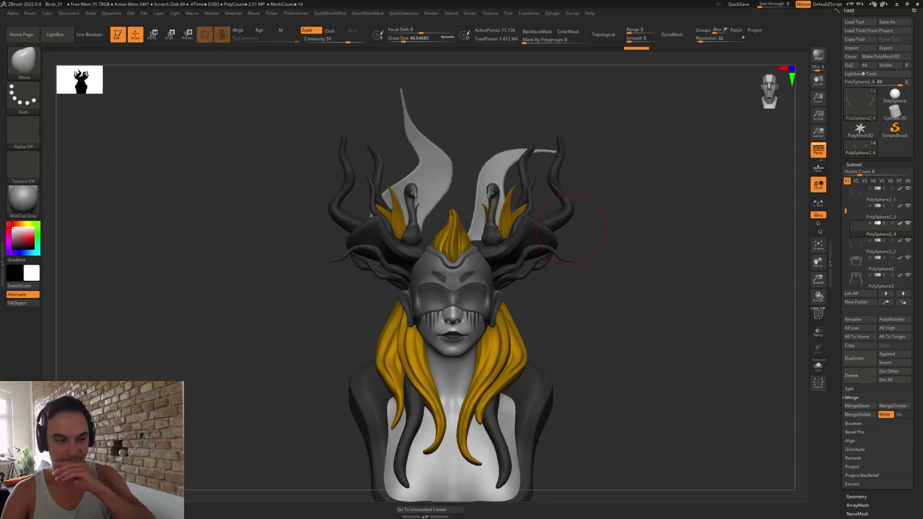
- Duplicate the mirrored branches within the subtool and position the copies at the outer antlers, adjusting their depth
{"action": "mouse_move", "coordinate": [612, 304]}
{"action": "left_mouse_down", "text": "alt"}
{"action": "mouse_move", "coordinate": [612, 330]}
{"action": "mouse_move", "coordinate": [618, 293]}
{"action": "left_mouse_up", "text": "alt"}
{"action": "key", "text": "w"}
{"action": "left_click_drag", "start_coordinate": [559, 184], "coordinate": [585, 193], "text": "ctrl"}
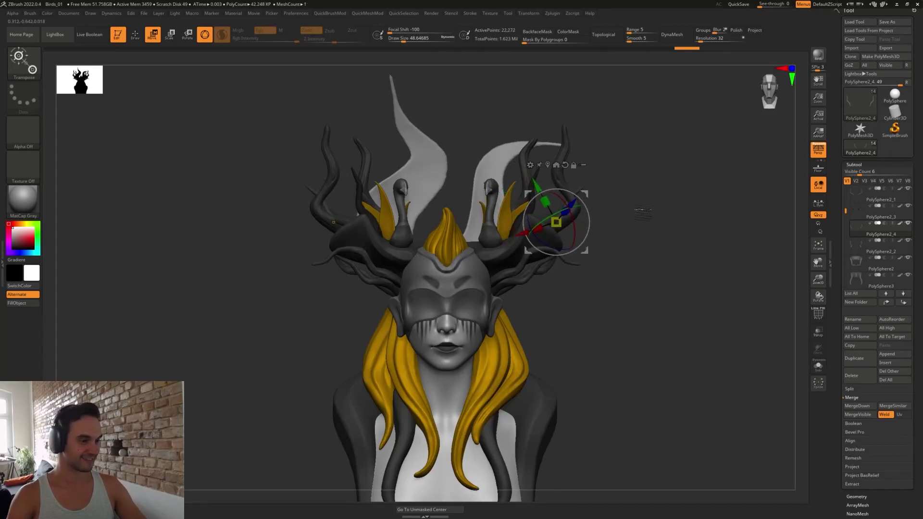
{"action": "left_click_drag", "start_coordinate": [639, 210], "coordinate": [608, 232]}
{"action": "left_click_drag", "start_coordinate": [585, 195], "coordinate": [610, 198]}
{"action": "left_click_drag", "start_coordinate": [642, 214], "coordinate": [634, 268]}
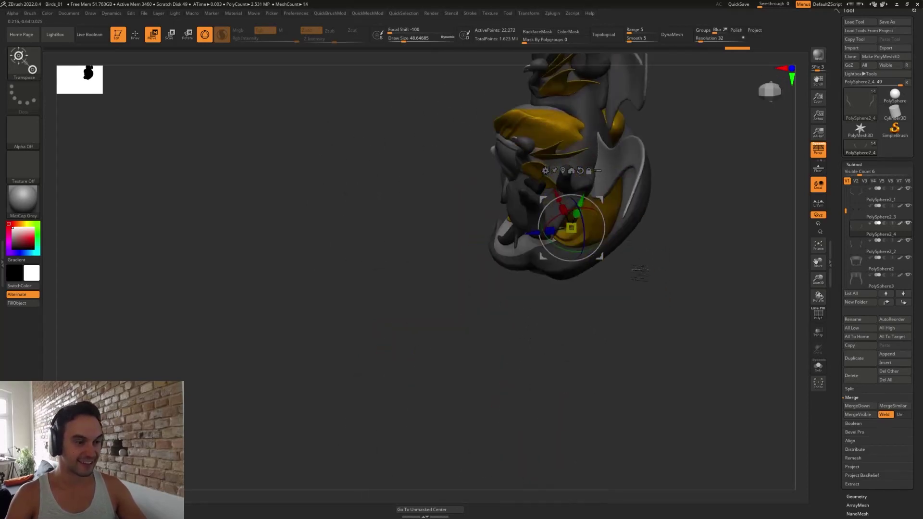
{"action": "left_click_drag", "start_coordinate": [601, 199], "coordinate": [619, 209]}
{"action": "left_click_drag", "start_coordinate": [670, 242], "coordinate": [672, 202]}
- Bend and fit the outer branches to the antlers with an enlarged Move brush
{"action": "key", "text": "q"}
{"action": "left_click_drag", "start_coordinate": [616, 245], "coordinate": [626, 252]}
{"action": "key", "text": "b"}
{"action": "key", "text": "m"}
{"action": "key", "text": "v"}
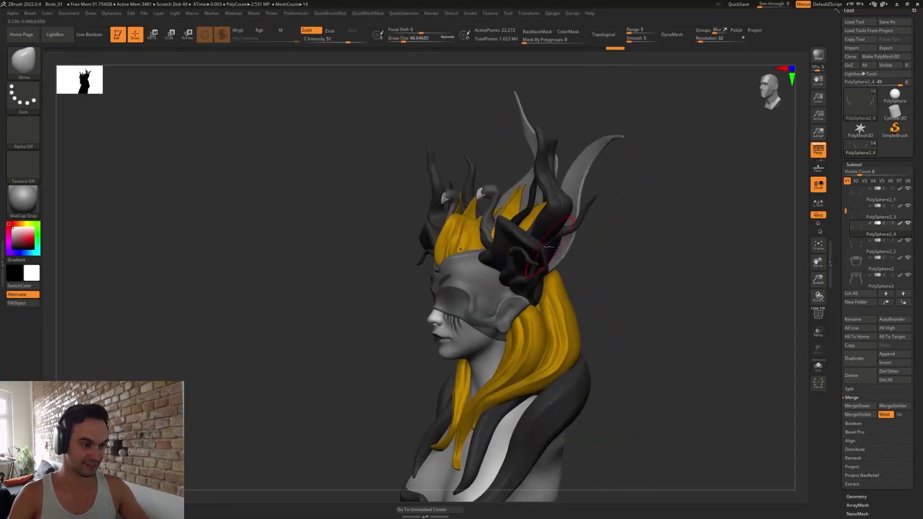
{"action": "key", "text": "s"}
{"action": "left_click_drag", "start_coordinate": [559, 246], "coordinate": [584, 212]}
{"action": "mouse_move", "coordinate": [611, 250]}
{"action": "left_mouse_down"}
{"action": "mouse_move", "coordinate": [620, 259]}
{"action": "mouse_move", "coordinate": [562, 191]}
{"action": "mouse_move", "coordinate": [604, 243]}
{"action": "left_mouse_up"}
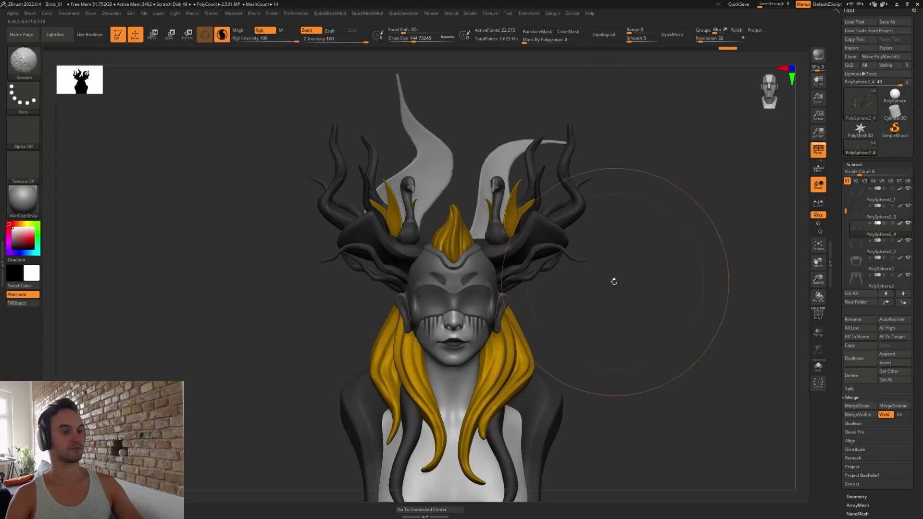
- Pull a small side twig out of the outer branch with the SnakeHook brush at a draw size of about 6.6
{"action": "mouse_move", "coordinate": [614, 280]}
{"action": "left_mouse_down", "text": "alt"}
{"action": "mouse_move", "coordinate": [605, 255]}
{"action": "mouse_move", "coordinate": [620, 262]}
{"action": "mouse_move", "coordinate": [593, 256]}
{"action": "mouse_move", "coordinate": [630, 257]}
{"action": "mouse_move", "coordinate": [597, 245]}
{"action": "left_mouse_up", "text": "alt"}
{"action": "key", "text": "s"}
{"action": "key", "text": "s"}
{"action": "key", "text": "b"}
{"action": "key", "text": "s"}
{"action": "key", "text": "h"}
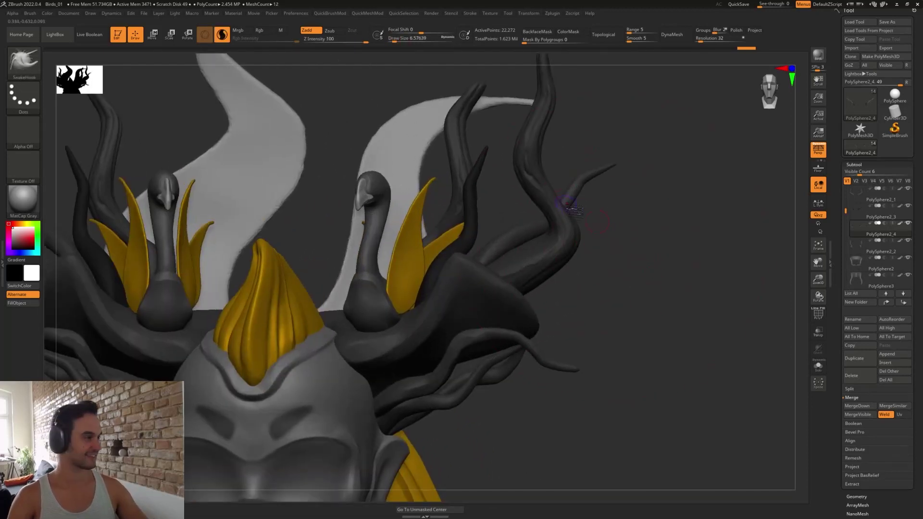
{"action": "left_click_drag", "start_coordinate": [577, 202], "coordinate": [586, 204]}
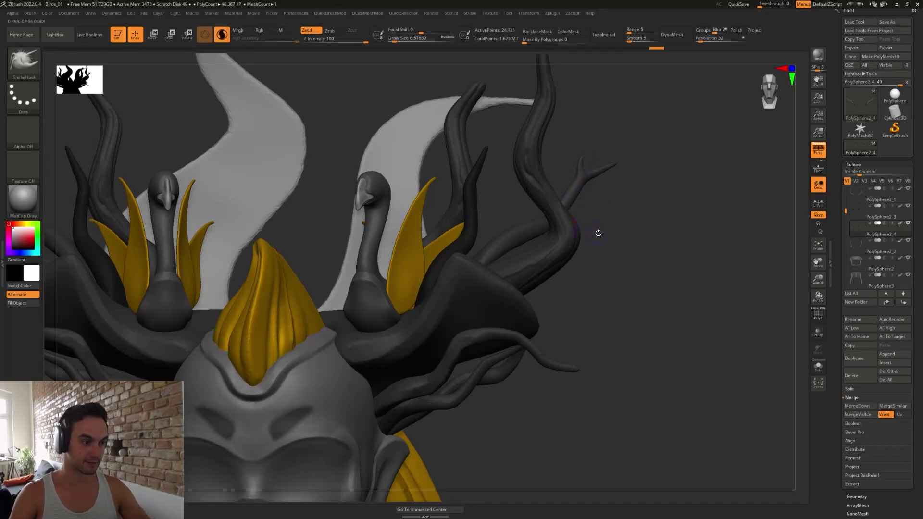
- Pull a side twig out of the inner branch toward the outer antler and thicken it with the Inflat brush
{"action": "left_click_drag", "start_coordinate": [598, 233], "coordinate": [621, 235]}
{"action": "left_click", "coordinate": [522, 207], "text": "ctrl"}
{"action": "mouse_move", "coordinate": [512, 212]}
{"action": "left_mouse_down"}
{"action": "mouse_move", "coordinate": [541, 215]}
{"action": "mouse_move", "coordinate": [533, 251]}
{"action": "mouse_move", "coordinate": [596, 278]}
{"action": "left_mouse_up"}
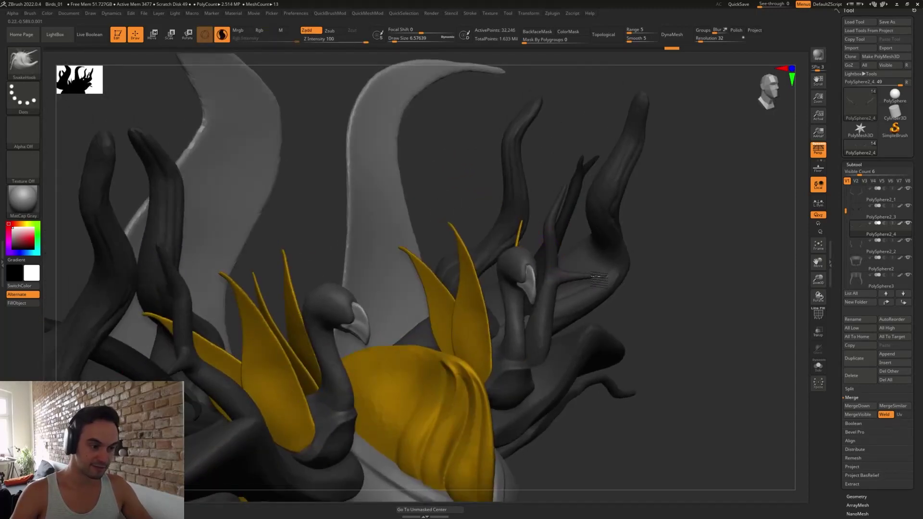
{"action": "right_click_drag", "start_coordinate": [598, 274], "coordinate": [563, 245]}
{"action": "key", "text": "b"}
{"action": "key", "text": "i"}
{"action": "key", "text": "n"}
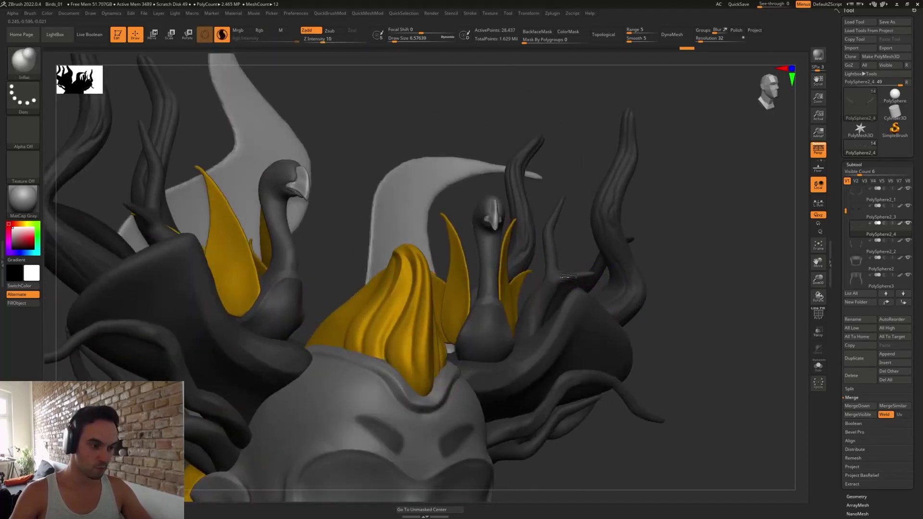
- Fork the inner branch's twig with the SnakeHook brush, inflate the offshoot and smooth the joint
{"action": "key", "text": "b"}
{"action": "key", "text": "s"}
{"action": "key", "text": "h"}
{"action": "mouse_move", "coordinate": [663, 249]}
{"action": "right_mouse_down"}
{"action": "mouse_move", "coordinate": [596, 269]}
{"action": "mouse_move", "coordinate": [582, 250]}
{"action": "mouse_move", "coordinate": [594, 258]}
{"action": "right_mouse_up"}
{"action": "key", "text": "b"}
{"action": "key", "text": "i"}
{"action": "key", "text": "n"}
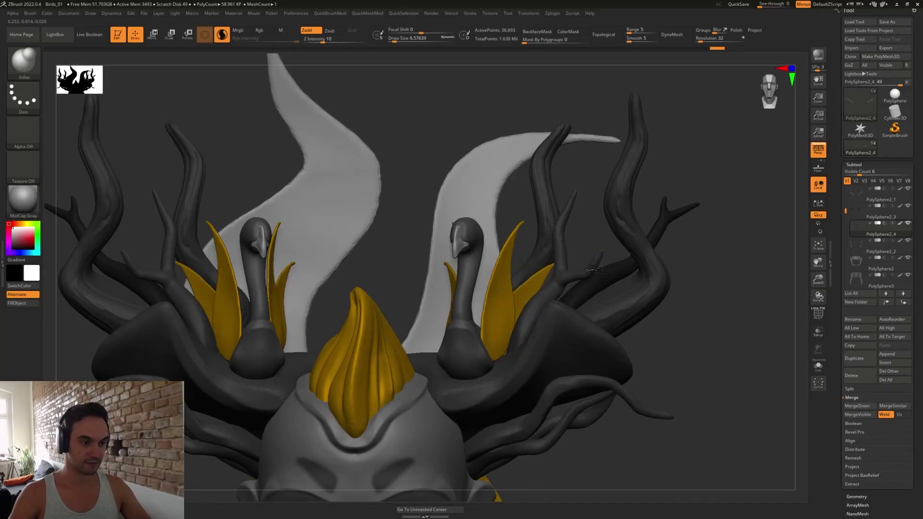
{"action": "key", "text": "shift"}
{"action": "left_click_drag", "start_coordinate": [600, 265], "coordinate": [584, 276], "text": "shift"}
- Adjust the forked twig with the Move brush at a draw size of about 21.6 and review the full silhouette
{"action": "key", "text": "b"}
{"action": "key", "text": "m"}
{"action": "key", "text": "v"}
{"action": "key", "text": "s"}
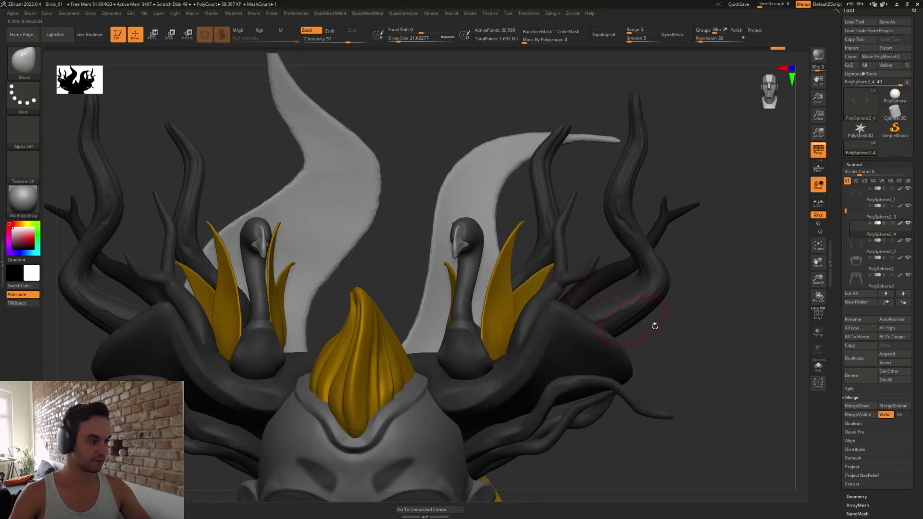
{"action": "right_click_drag", "start_coordinate": [654, 326], "coordinate": [626, 263], "text": "ctrl"}
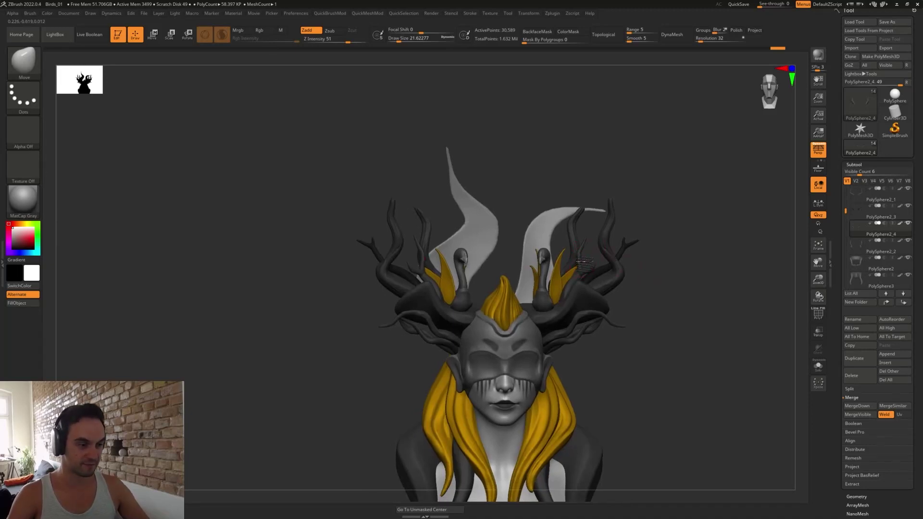
{"action": "mouse_move", "coordinate": [663, 329]}
{"action": "right_mouse_down"}
{"action": "mouse_move", "coordinate": [655, 344]}
{"action": "mouse_move", "coordinate": [647, 327]}
{"action": "right_mouse_up"}
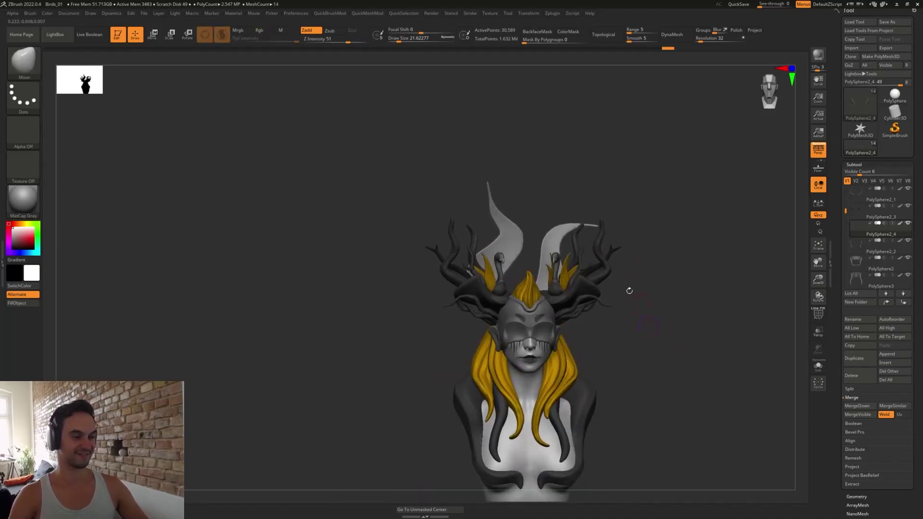
- Select the light flame-shaped horn piece and mask its taller horn, leaving the shorter one free for editing
{"action": "right_click_drag", "start_coordinate": [629, 290], "coordinate": [601, 287], "text": "alt"}
{"action": "left_click", "coordinate": [473, 214], "text": "alt"}
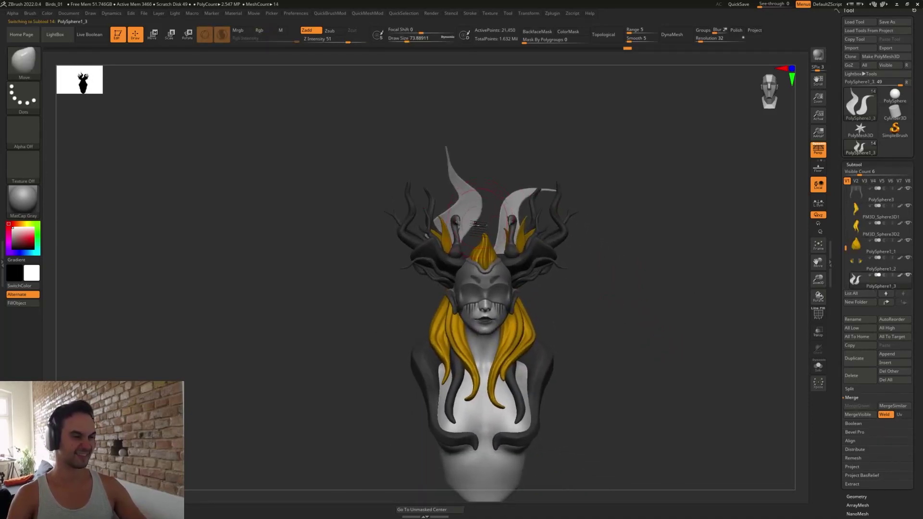
{"action": "key", "text": "s"}
{"action": "mouse_move", "coordinate": [473, 224]}
{"action": "left_mouse_down"}
{"action": "mouse_move", "coordinate": [479, 241]}
{"action": "mouse_move", "coordinate": [478, 228]}
{"action": "left_mouse_up"}
{"action": "key", "text": "s"}
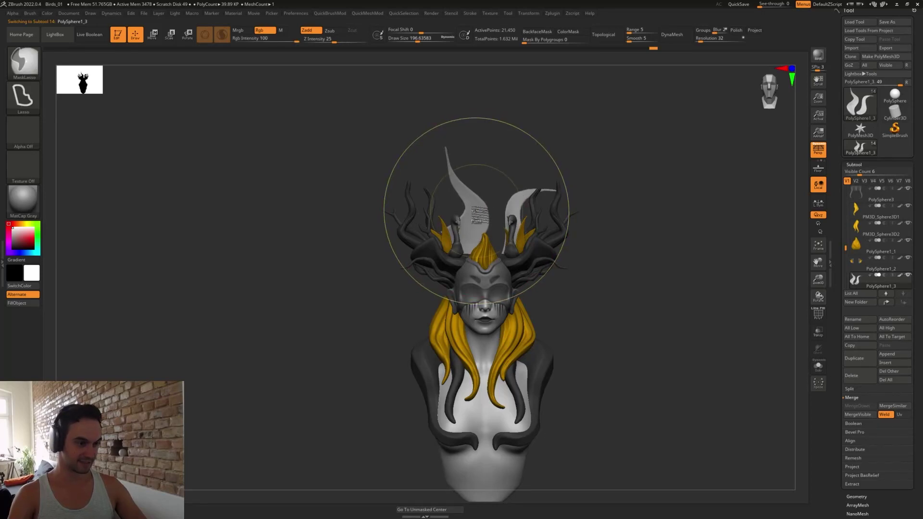
{"action": "left_click", "coordinate": [477, 220], "text": "ctrl+shift"}
{"action": "left_click", "coordinate": [492, 183], "text": "ctrl"}
{"action": "left_click", "coordinate": [502, 173], "text": "ctrl+shift"}
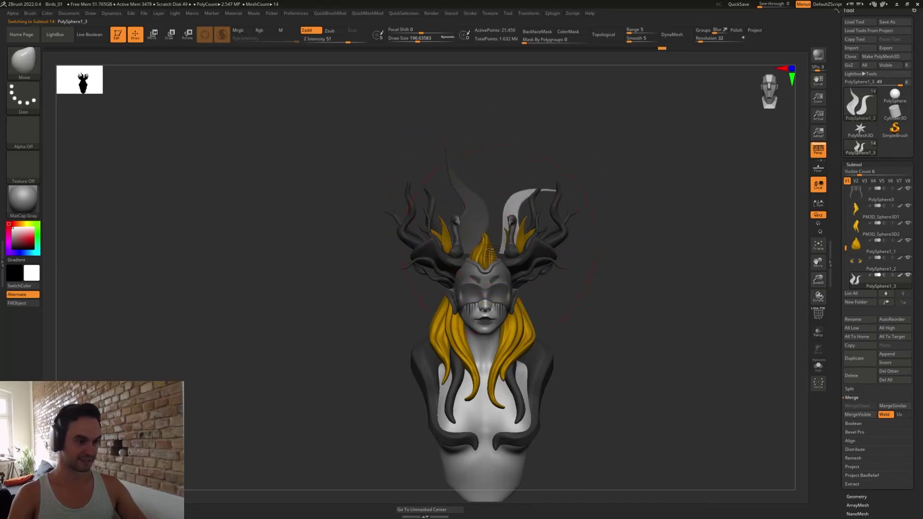
- Reshape the shorter flame horn with the Move brush at a draw size of about 196.6 and smooth its thin tip away
{"action": "left_click_drag", "start_coordinate": [498, 239], "coordinate": [475, 247]}
{"action": "left_click_drag", "start_coordinate": [558, 191], "coordinate": [551, 168]}
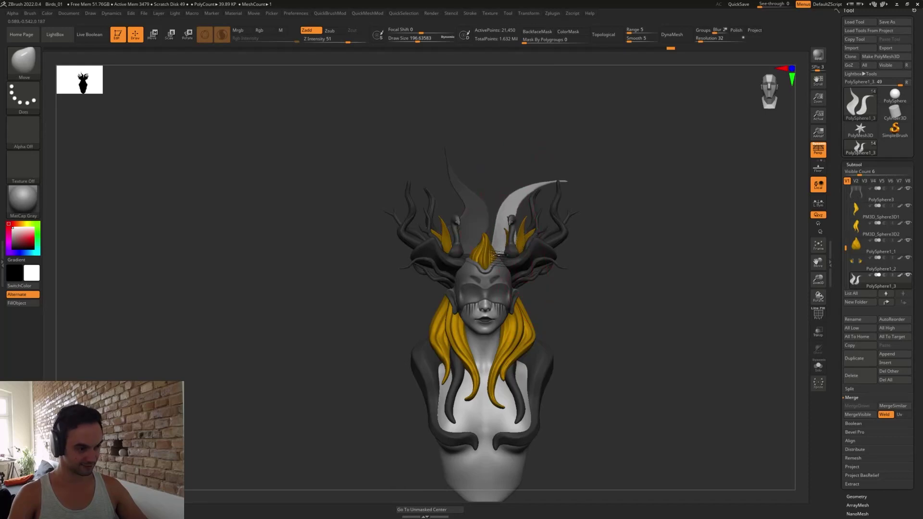
{"action": "key", "text": "s"}
{"action": "key", "text": "shift"}
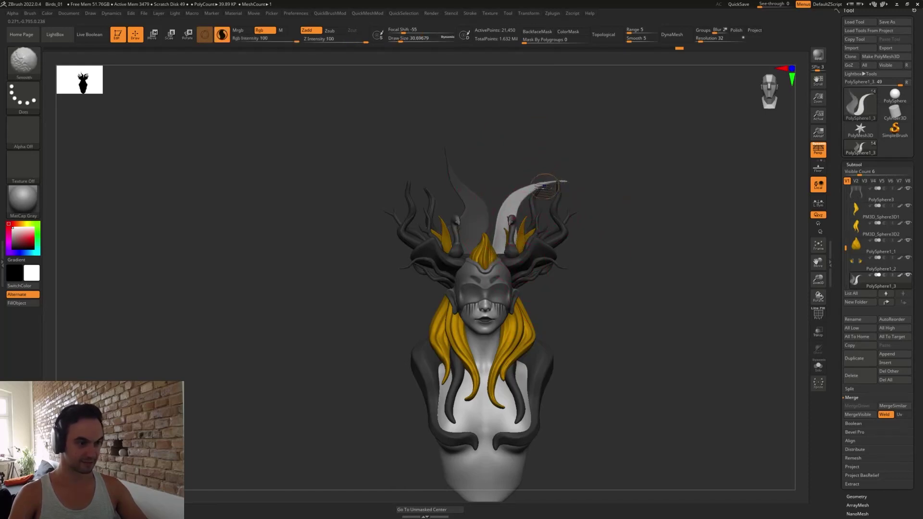
{"action": "left_click_drag", "start_coordinate": [532, 194], "coordinate": [531, 192], "text": "shift"}
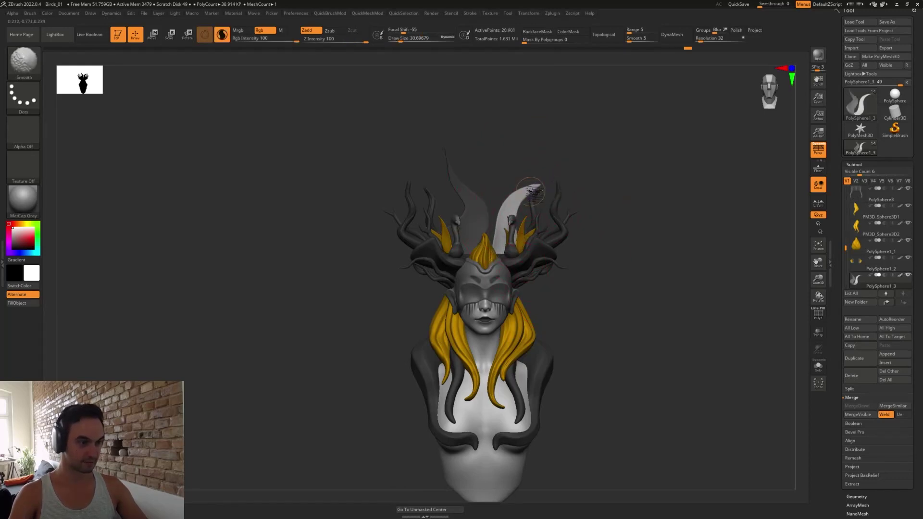
{"action": "right_click_drag", "start_coordinate": [605, 196], "coordinate": [608, 240], "text": "ctrl"}
{"action": "left_click_drag", "start_coordinate": [537, 185], "coordinate": [552, 178], "text": "shift"}
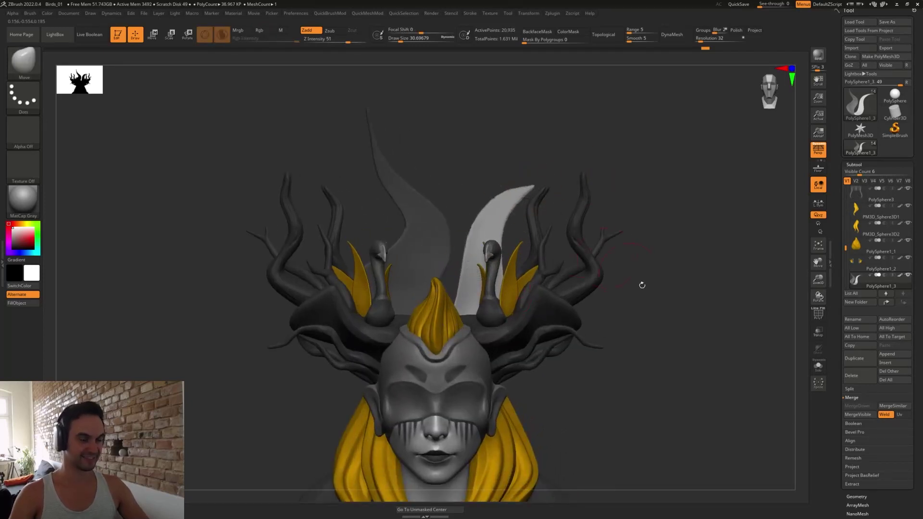
- Refine the shorter flame horn with the Move brush at a draw size of about 115.9 and clear the mask
{"action": "right_click_drag", "start_coordinate": [638, 284], "coordinate": [591, 247], "text": "ctrl"}
{"action": "key", "text": "s"}
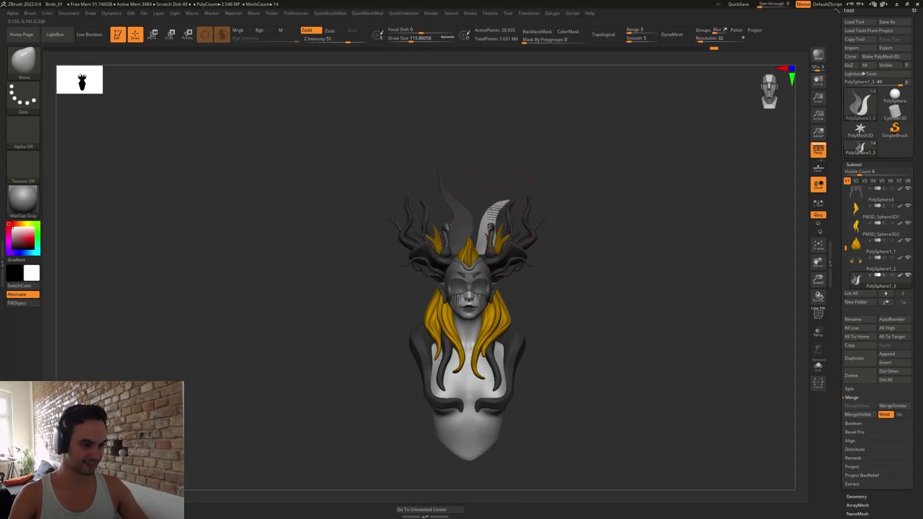
{"action": "left_click_drag", "start_coordinate": [479, 219], "coordinate": [482, 221]}
{"action": "mouse_move", "coordinate": [568, 281]}
{"action": "left_mouse_down", "text": "ctrl"}
{"action": "mouse_move", "coordinate": [573, 316]}
{"action": "mouse_move", "coordinate": [609, 355]}
{"action": "mouse_move", "coordinate": [598, 287]}
{"action": "mouse_move", "coordinate": [591, 326]}
{"action": "left_mouse_up", "text": "ctrl"}
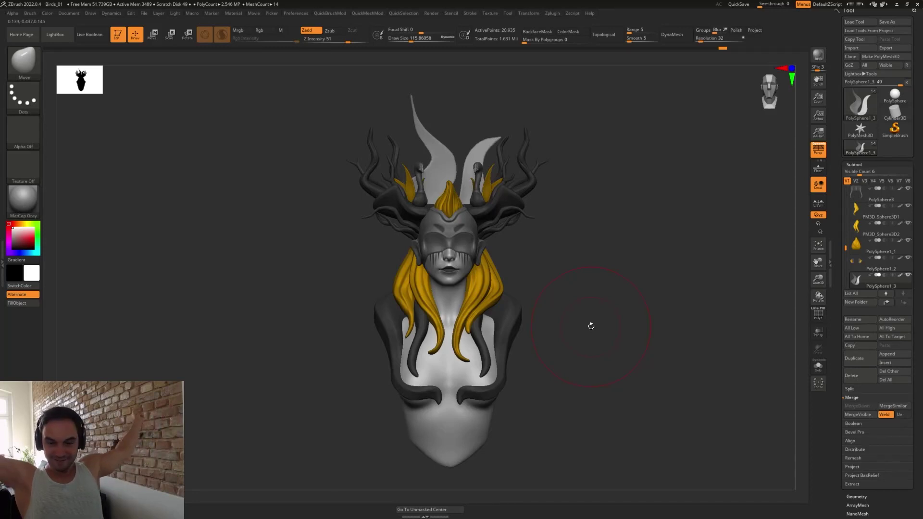
- Select the dark shoulder collar and narrow it toward the body with the Move brush at a draw size of about 217.5
{"action": "left_click_drag", "start_coordinate": [581, 296], "coordinate": [592, 336], "text": "alt"}
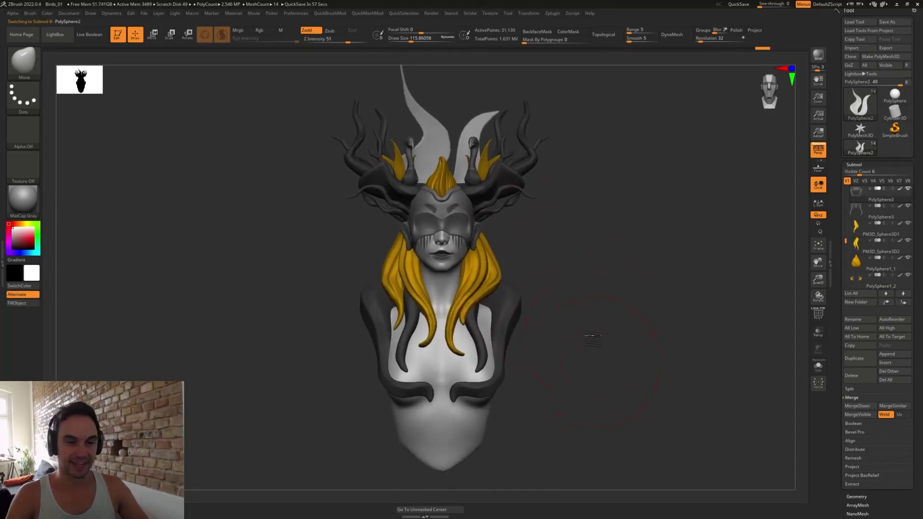
{"action": "key", "text": "w"}
{"action": "key", "text": "q"}
{"action": "key", "text": "w"}
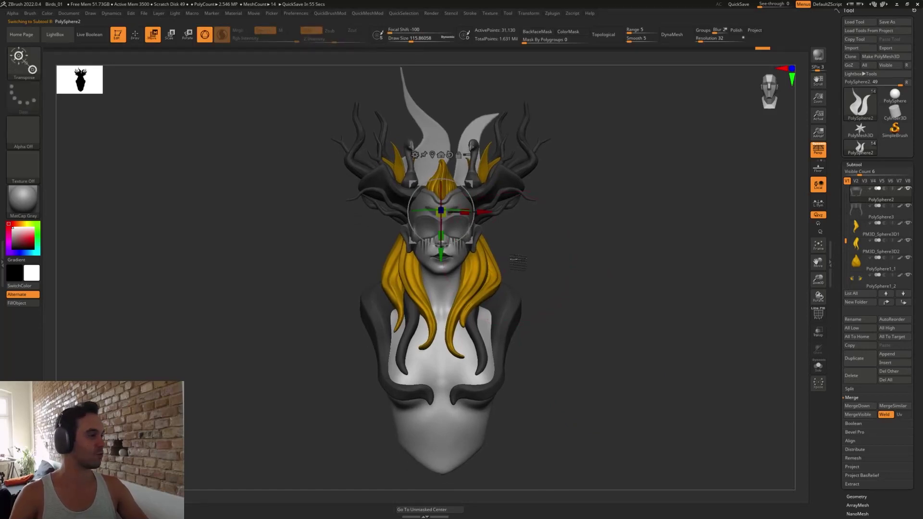
{"action": "key", "text": "q"}
{"action": "key", "text": "s"}
{"action": "left_click_drag", "start_coordinate": [523, 259], "coordinate": [530, 260]}
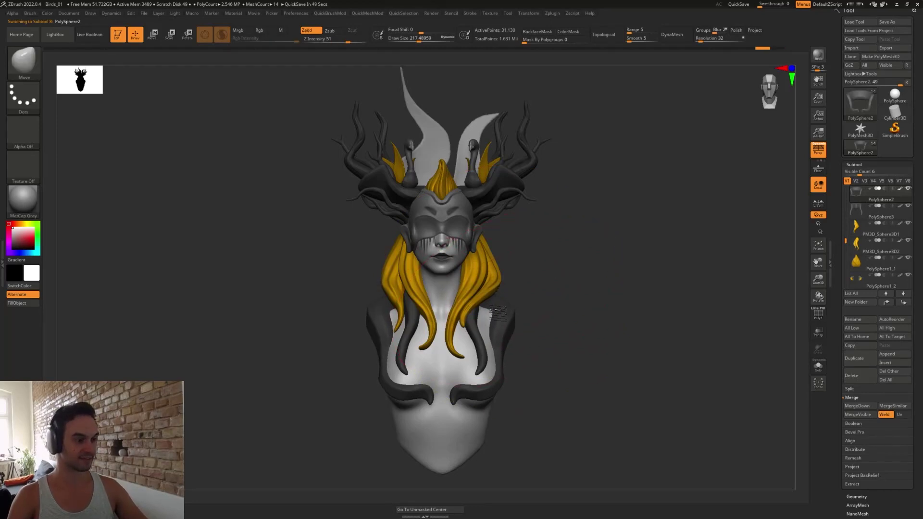
{"action": "key", "text": "s"}
{"action": "left_click_drag", "start_coordinate": [498, 313], "coordinate": [494, 316]}
{"action": "mouse_move", "coordinate": [569, 323]}
{"action": "left_mouse_down"}
{"action": "mouse_move", "coordinate": [505, 332]}
{"action": "mouse_move", "coordinate": [459, 352]}
{"action": "mouse_move", "coordinate": [455, 367]}
{"action": "left_mouse_up"}
{"action": "left_click_drag", "start_coordinate": [521, 374], "coordinate": [587, 379], "text": "shift"}
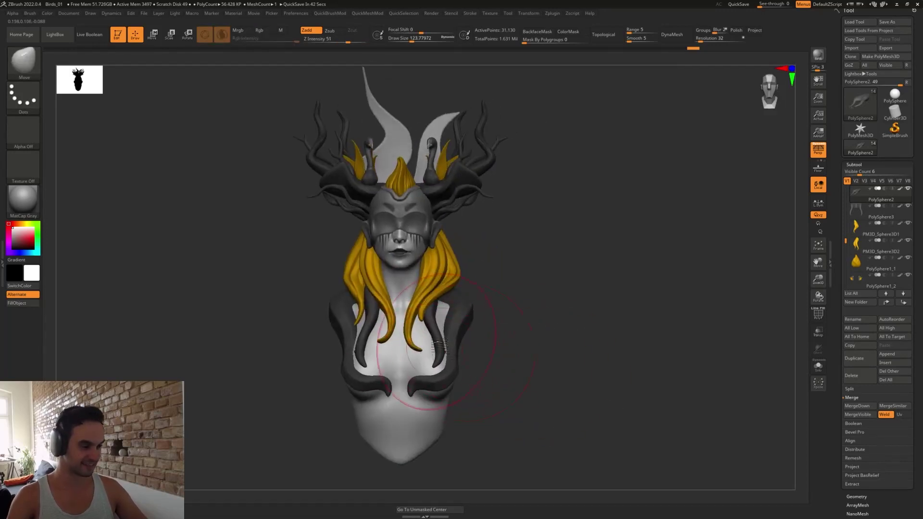
- Select the dark chest tendrils and move them outward over the shoulders with the Move brush at a draw size of about 123.8
{"action": "left_click", "coordinate": [438, 343], "text": "alt"}
{"action": "mouse_move", "coordinate": [482, 344]}
{"action": "left_mouse_down"}
{"action": "mouse_move", "coordinate": [445, 344]}
{"action": "mouse_move", "coordinate": [524, 329]}
{"action": "mouse_move", "coordinate": [457, 311]}
{"action": "mouse_move", "coordinate": [539, 346]}
{"action": "mouse_move", "coordinate": [537, 332]}
{"action": "left_mouse_up"}
{"action": "left_click_drag", "start_coordinate": [446, 299], "coordinate": [459, 294]}
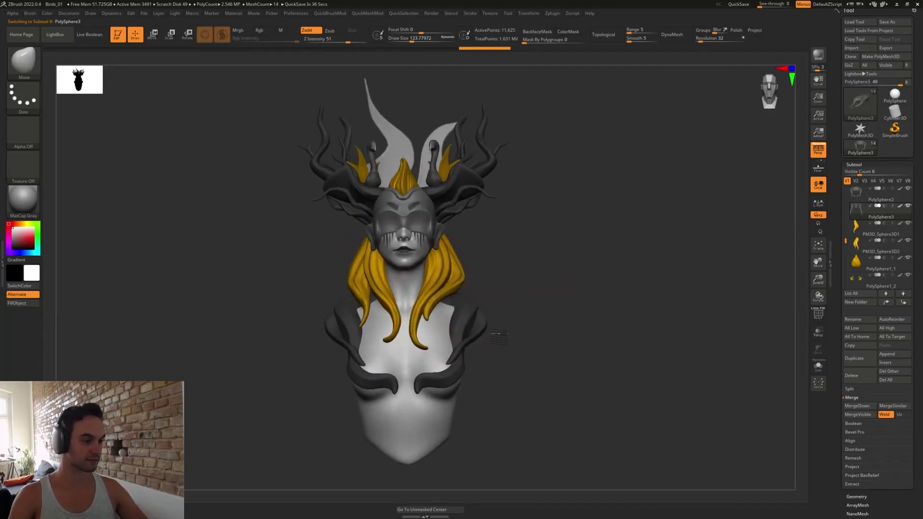
{"action": "left_click_drag", "start_coordinate": [491, 333], "coordinate": [494, 333]}
{"action": "mouse_move", "coordinate": [458, 357]}
{"action": "left_mouse_down"}
{"action": "mouse_move", "coordinate": [465, 353]}
{"action": "mouse_move", "coordinate": [448, 355]}
{"action": "mouse_move", "coordinate": [447, 370]}
{"action": "mouse_move", "coordinate": [505, 350]}
{"action": "mouse_move", "coordinate": [482, 340]}
{"action": "left_mouse_up"}
{"action": "left_click_drag", "start_coordinate": [509, 388], "coordinate": [538, 373], "text": "alt"}
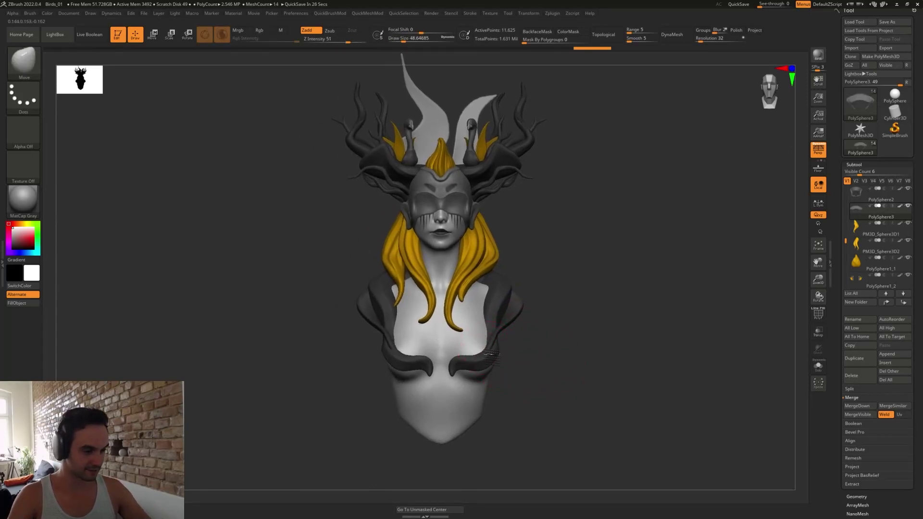
- Fit the shoulder tendrils against the collar with the Move brush at a draw size of about 67.8
{"action": "key", "text": "s"}
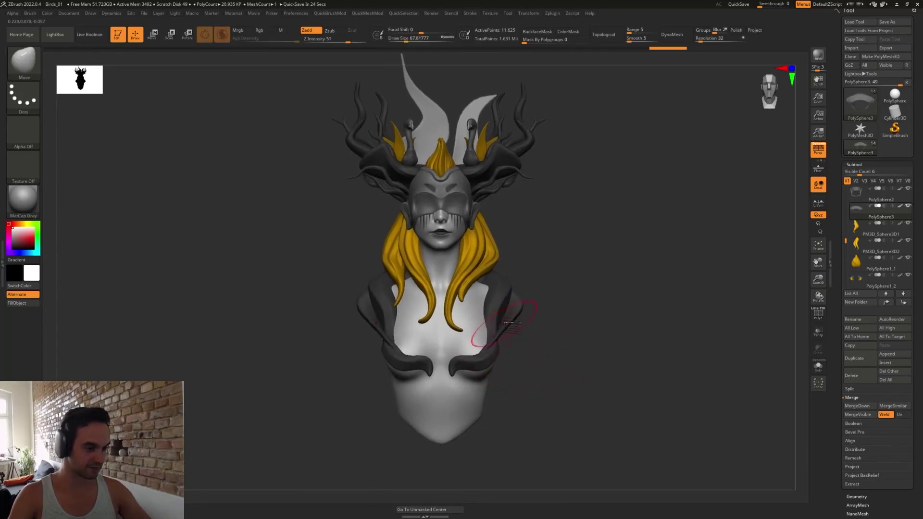
{"action": "left_click_drag", "start_coordinate": [509, 323], "coordinate": [624, 352]}
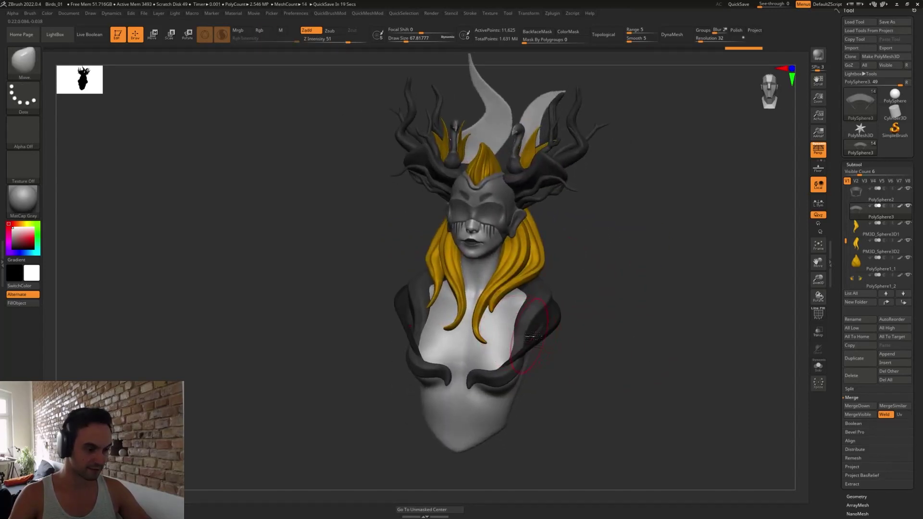
{"action": "left_click_drag", "start_coordinate": [520, 348], "coordinate": [516, 350]}
{"action": "mouse_move", "coordinate": [583, 373]}
{"action": "left_mouse_down"}
{"action": "mouse_move", "coordinate": [534, 366]}
{"action": "mouse_move", "coordinate": [535, 354]}
{"action": "left_mouse_up"}
{"action": "left_click_drag", "start_coordinate": [460, 323], "coordinate": [509, 344], "text": "shift"}
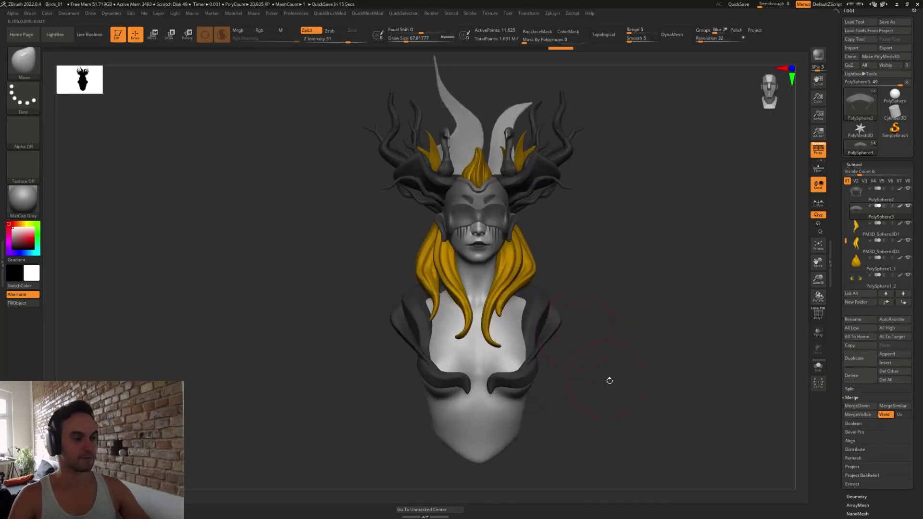
{"action": "mouse_move", "coordinate": [610, 379]}
{"action": "left_mouse_down", "text": "alt"}
{"action": "mouse_move", "coordinate": [518, 387]}
{"action": "mouse_move", "coordinate": [485, 371]}
{"action": "mouse_move", "coordinate": [541, 376]}
{"action": "mouse_move", "coordinate": [534, 380]}
{"action": "left_mouse_up", "text": "alt"}
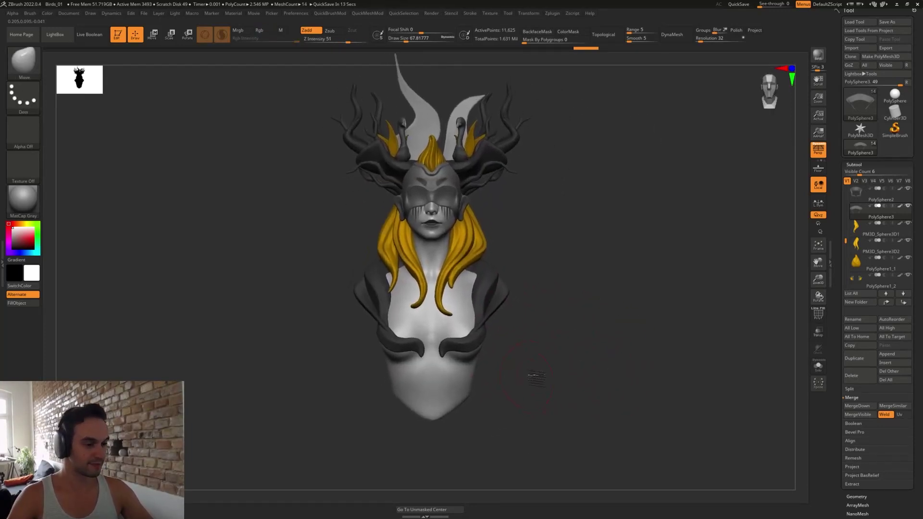
{"action": "left_click", "coordinate": [895, 354]}
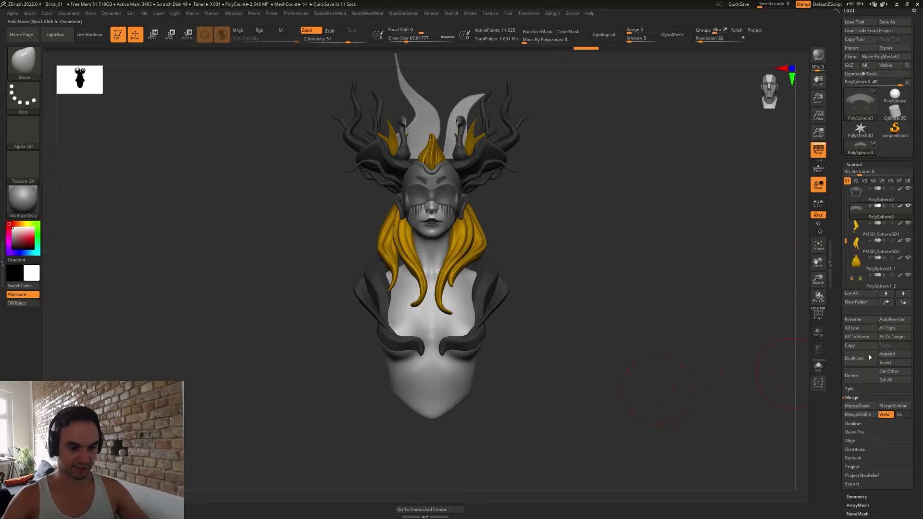
{"action": "left_click_drag", "start_coordinate": [599, 294], "coordinate": [541, 408], "text": "alt"}
{"action": "left_click_drag", "start_coordinate": [585, 428], "coordinate": [572, 383], "text": "alt"}
{"action": "left_click_drag", "start_coordinate": [556, 331], "coordinate": [577, 373], "text": "alt"}
{"action": "left_click_drag", "start_coordinate": [589, 284], "coordinate": [583, 317]}
{"action": "left_click_drag", "start_coordinate": [583, 316], "coordinate": [668, 277], "text": "alt"}
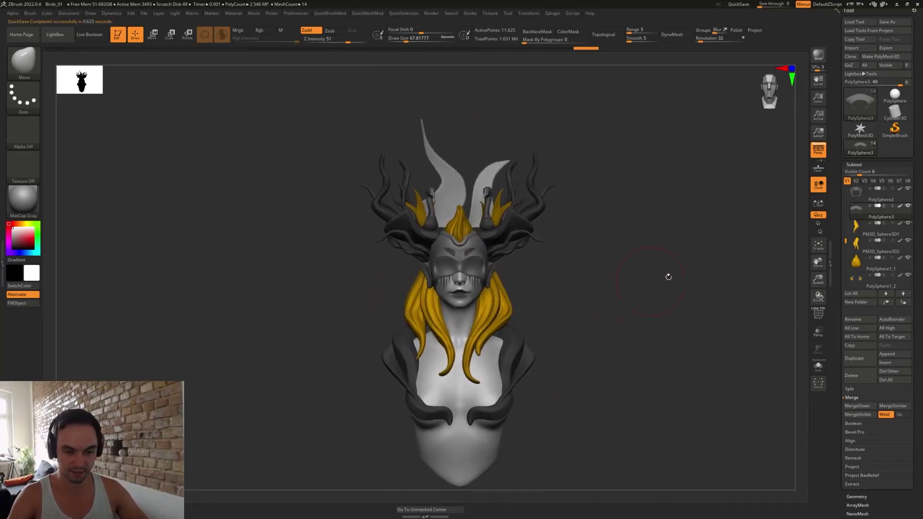
- Append a Sphere3D as a new subtool and fill it with a very dark grey colour
{"action": "left_click", "coordinate": [888, 355]}
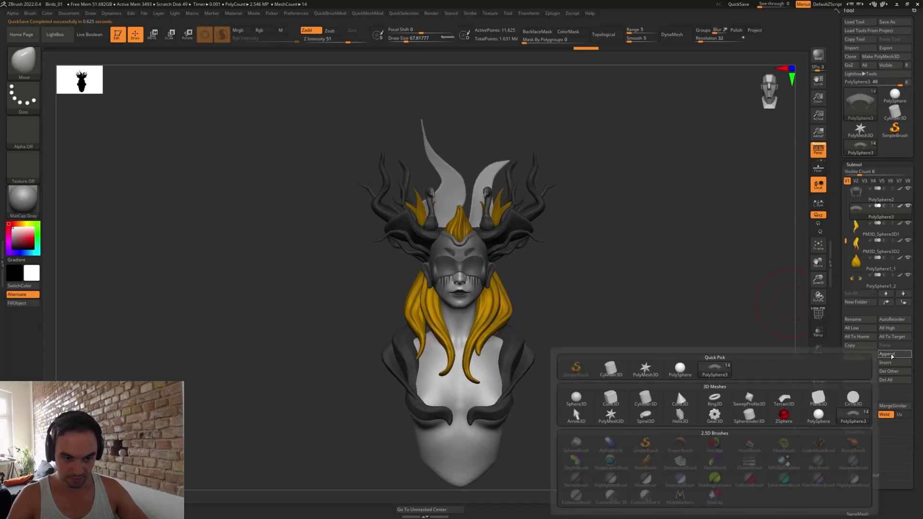
{"action": "left_click", "coordinate": [576, 396]}
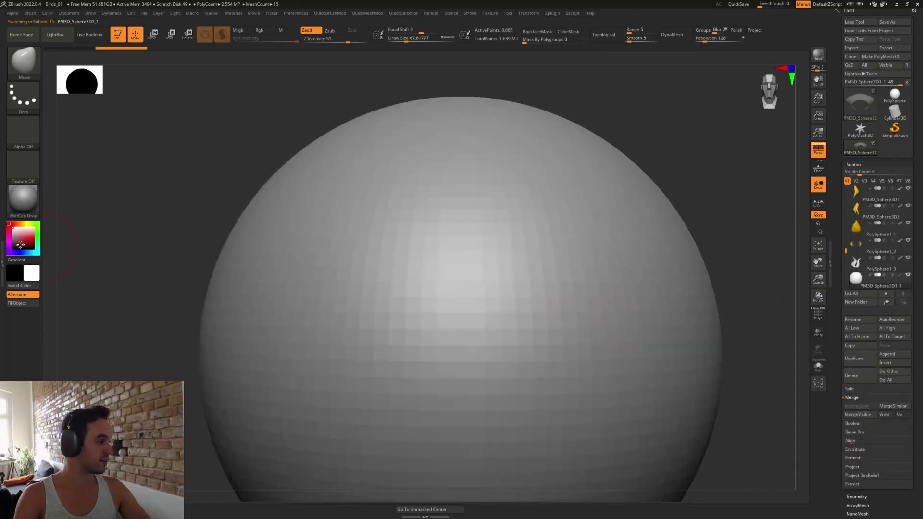
{"action": "left_click", "coordinate": [10, 247]}
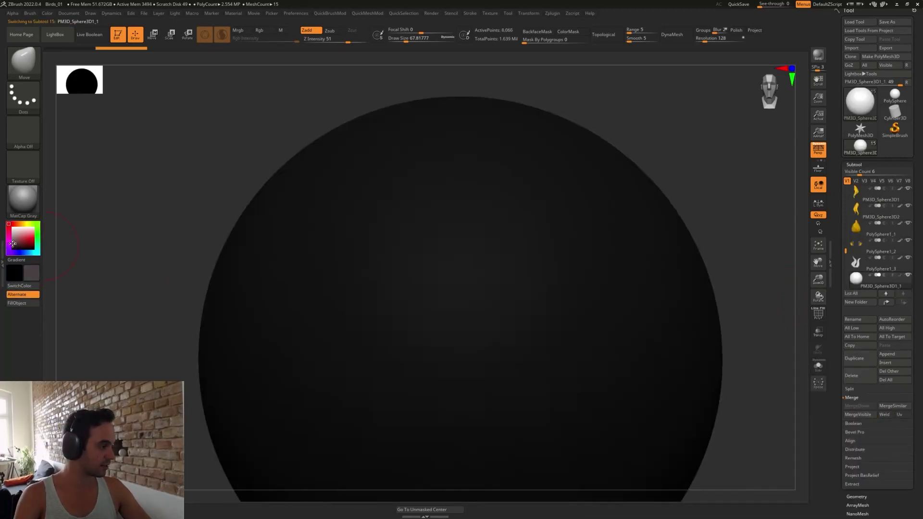
{"action": "left_click", "coordinate": [10, 245]}
{"action": "left_click", "coordinate": [12, 247]}
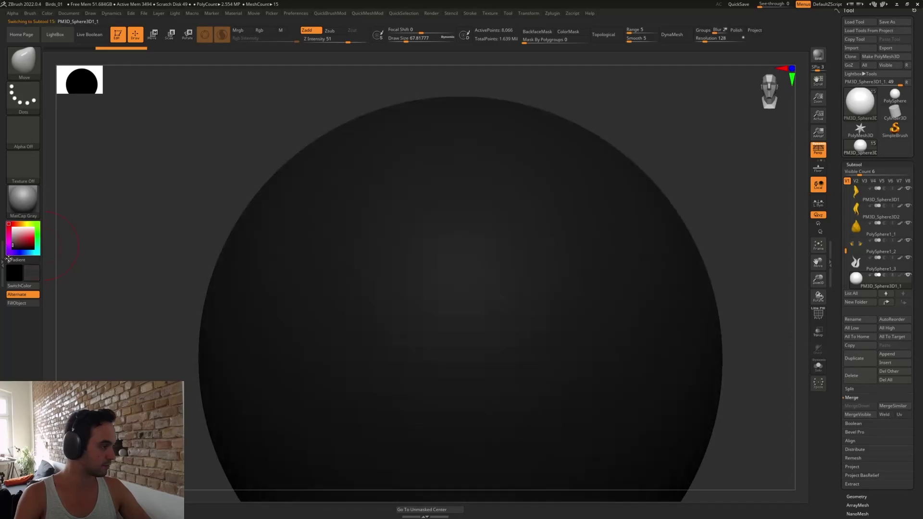
{"action": "left_click", "coordinate": [24, 304]}
- Scale the dark sphere down and position it behind the torso, under the collar
{"action": "key", "text": "w"}
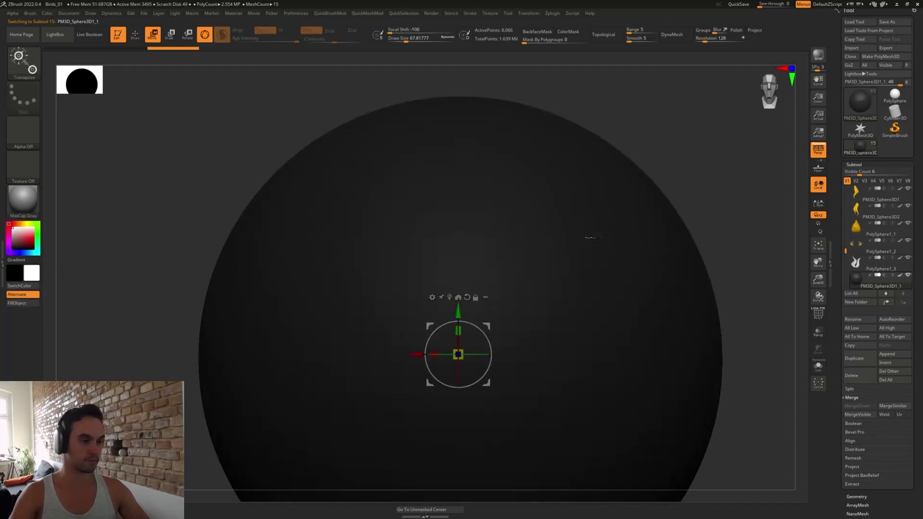
{"action": "left_click_drag", "start_coordinate": [458, 355], "coordinate": [387, 454]}
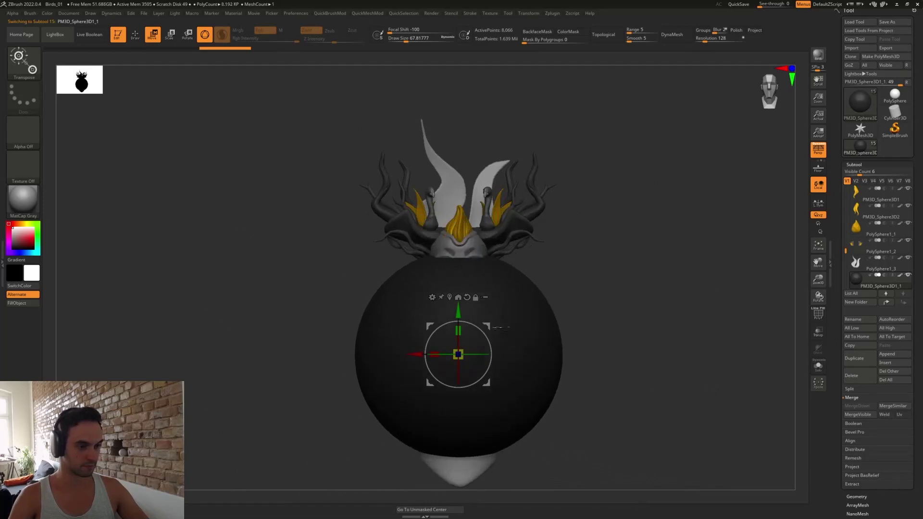
{"action": "left_click_drag", "start_coordinate": [458, 355], "coordinate": [399, 433]}
{"action": "left_click_drag", "start_coordinate": [653, 343], "coordinate": [551, 342], "text": "shift"}
{"action": "left_click_drag", "start_coordinate": [487, 327], "coordinate": [523, 338]}
{"action": "mouse_move", "coordinate": [494, 365]}
{"action": "left_mouse_down"}
{"action": "mouse_move", "coordinate": [513, 342]}
{"action": "mouse_move", "coordinate": [507, 351]}
{"action": "left_mouse_up"}
{"action": "key", "text": "q"}
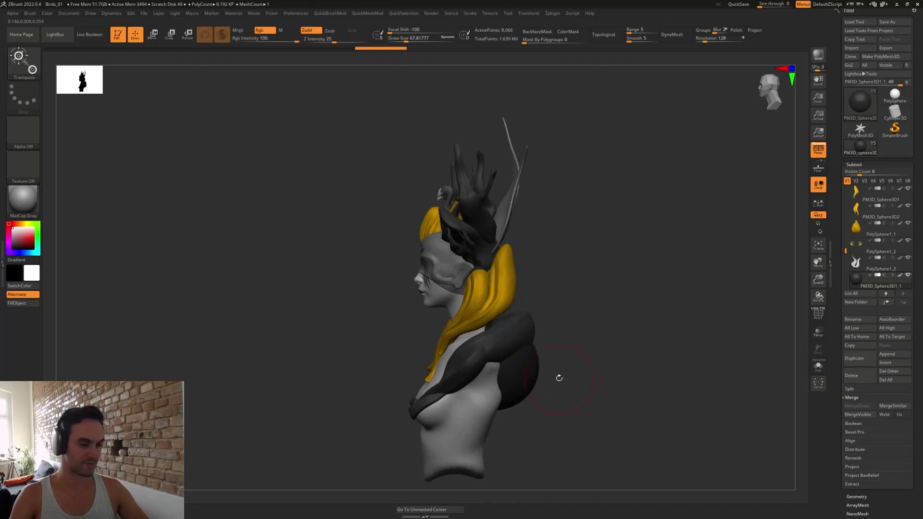
- Stretch the dark sphere around the lower torso with the Move brush at a draw size of about 233.8
{"action": "key", "text": "s"}
{"action": "left_click", "coordinate": [570, 376]}
{"action": "mouse_move", "coordinate": [571, 381]}
{"action": "left_mouse_down"}
{"action": "mouse_move", "coordinate": [555, 374]}
{"action": "mouse_move", "coordinate": [634, 293]}
{"action": "mouse_move", "coordinate": [581, 354]}
{"action": "mouse_move", "coordinate": [522, 385]}
{"action": "mouse_move", "coordinate": [429, 476]}
{"action": "left_mouse_up"}
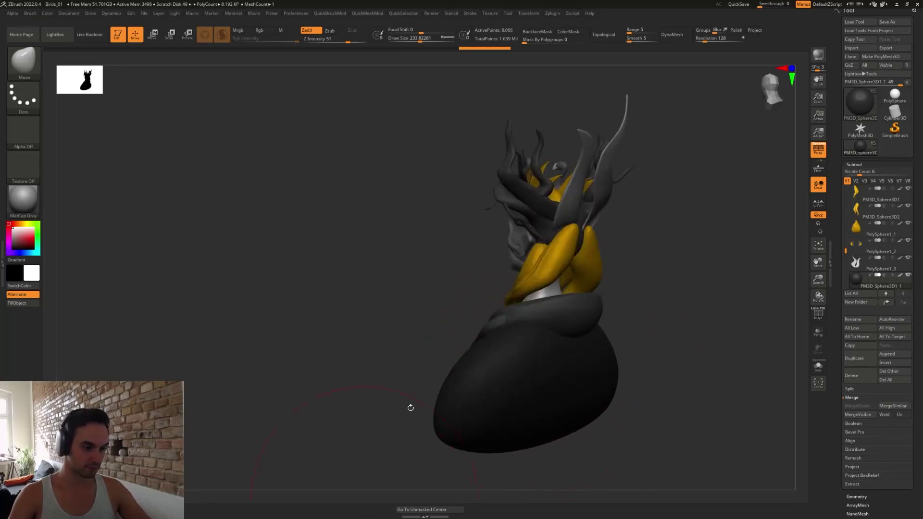
{"action": "left_click_drag", "start_coordinate": [410, 408], "coordinate": [470, 382], "text": "shift"}
{"action": "left_click_drag", "start_coordinate": [601, 398], "coordinate": [481, 490]}
{"action": "mouse_move", "coordinate": [630, 371]}
{"action": "left_mouse_down", "text": "alt"}
{"action": "mouse_move", "coordinate": [604, 307]}
{"action": "mouse_move", "coordinate": [544, 372]}
{"action": "mouse_move", "coordinate": [510, 364]}
{"action": "mouse_move", "coordinate": [524, 368]}
{"action": "left_mouse_up", "text": "alt"}
- Shape the dark form into a bell-like garment covering the chest with the Move brush at a draw size of about 144.7
{"action": "key", "text": "s"}
{"action": "left_click", "coordinate": [578, 326]}
{"action": "mouse_move", "coordinate": [568, 388]}
{"action": "left_mouse_down"}
{"action": "mouse_move", "coordinate": [514, 397]}
{"action": "mouse_move", "coordinate": [478, 381]}
{"action": "mouse_move", "coordinate": [480, 356]}
{"action": "left_mouse_up"}
{"action": "key", "text": "s"}
{"action": "left_click", "coordinate": [516, 346]}
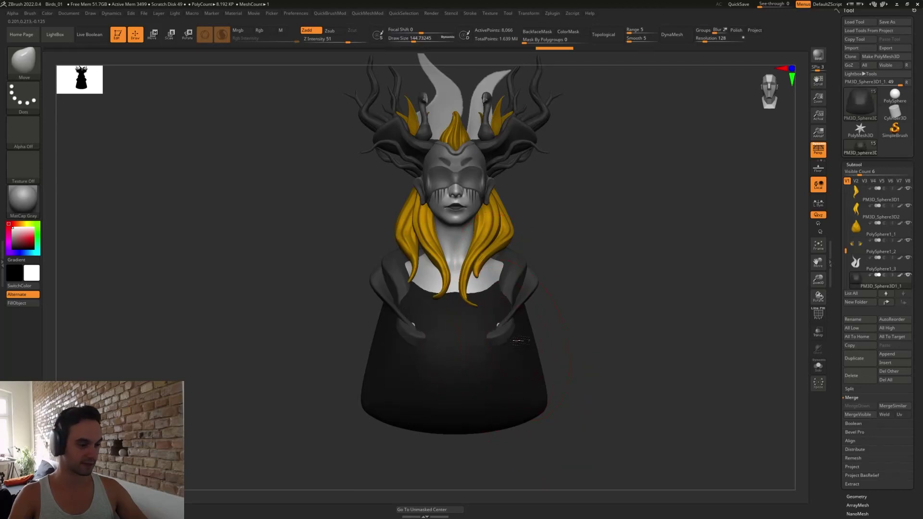
- Pull the garment's front edge down to a neckline along the collar tips, refining it at a draw size of about 53.8
{"action": "key", "text": "s"}
{"action": "left_click", "coordinate": [505, 327]}
{"action": "left_click_drag", "start_coordinate": [462, 286], "coordinate": [457, 339]}
{"action": "key", "text": "s"}
{"action": "left_click", "coordinate": [448, 332]}
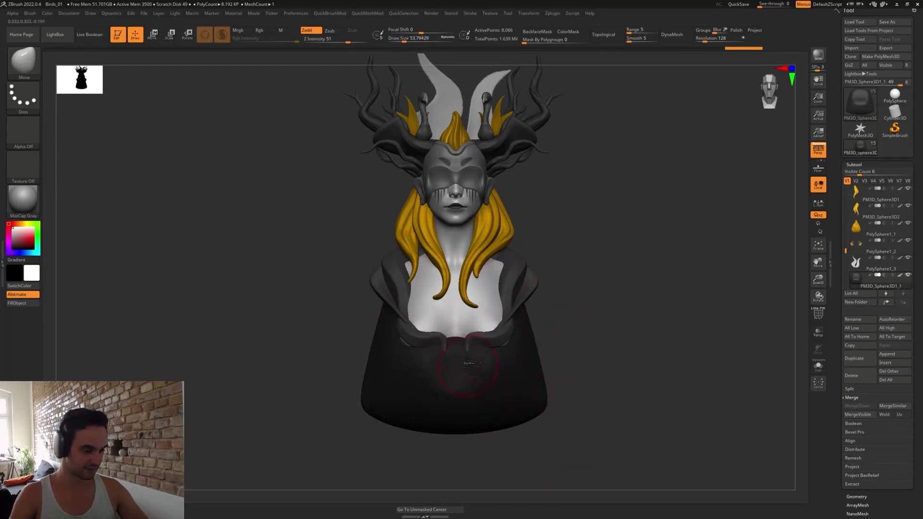
- Flatten the front of the dark garment below the neckline with the TrimDynamic brush at a draw size of about 86.8
{"action": "key", "text": "b"}
{"action": "key", "text": "t"}
{"action": "key", "text": "d"}
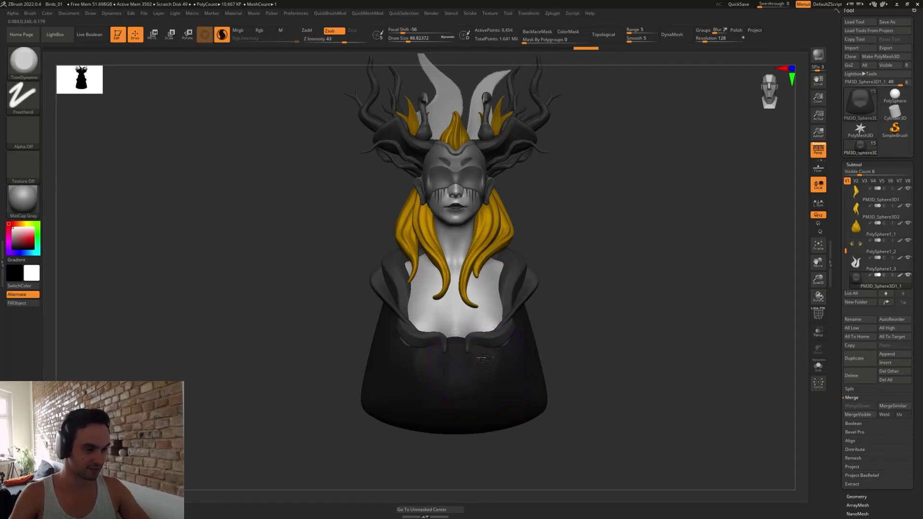
{"action": "mouse_move", "coordinate": [562, 394]}
{"action": "left_mouse_down"}
{"action": "mouse_move", "coordinate": [487, 370]}
{"action": "mouse_move", "coordinate": [508, 343]}
{"action": "left_mouse_up"}
- Adjust the garment's side, back and base with the Move brush at draw sizes of about 86.8 and 136.2
{"action": "key", "text": "b"}
{"action": "key", "text": "m"}
{"action": "key", "text": "v"}
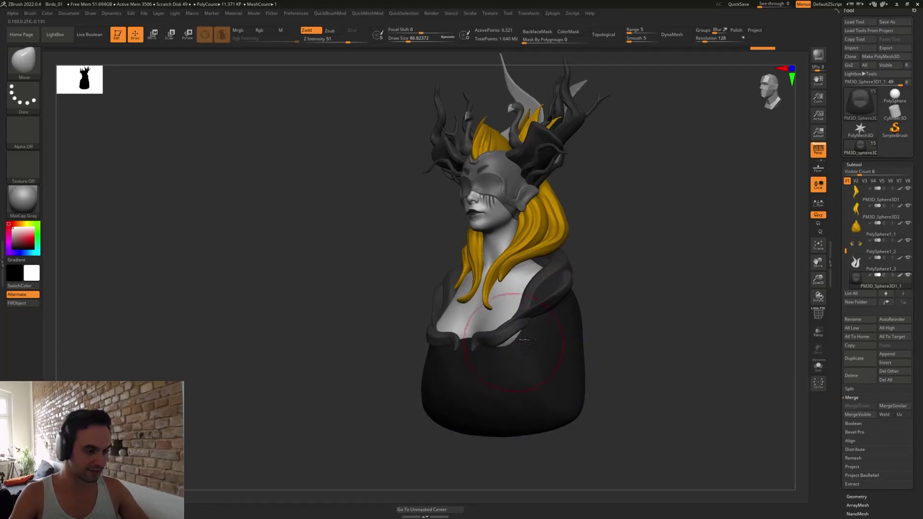
{"action": "left_click_drag", "start_coordinate": [626, 381], "coordinate": [526, 342]}
{"action": "left_click_drag", "start_coordinate": [621, 339], "coordinate": [607, 327]}
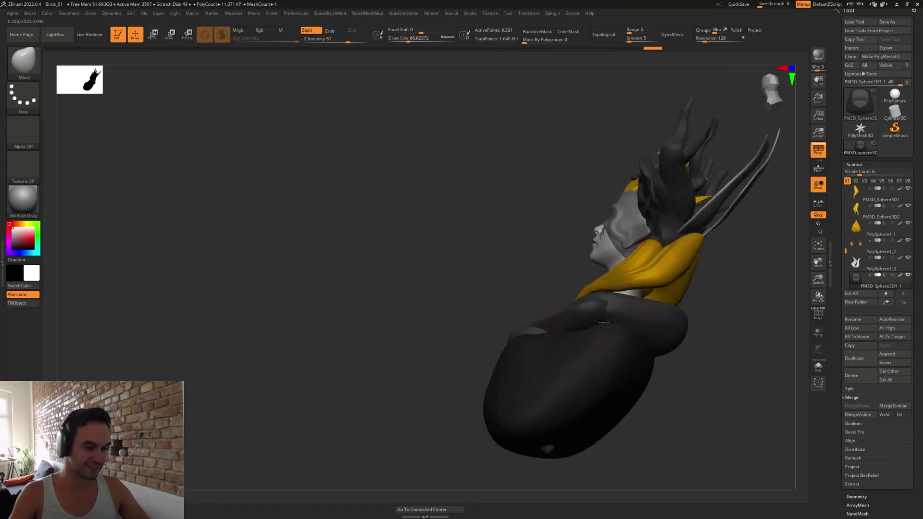
{"action": "mouse_move", "coordinate": [485, 312]}
{"action": "left_mouse_down"}
{"action": "mouse_move", "coordinate": [546, 391]}
{"action": "mouse_move", "coordinate": [618, 433]}
{"action": "mouse_move", "coordinate": [640, 368]}
{"action": "mouse_move", "coordinate": [637, 285]}
{"action": "left_mouse_up"}
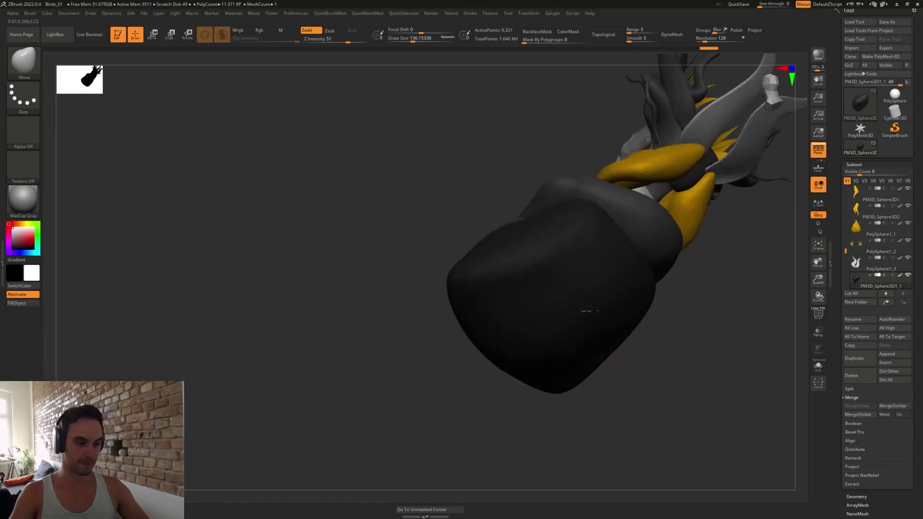
- Lower the middle of the garment's neckline between the collar tips with the Move brush at a draw size of about 64.9
{"action": "mouse_move", "coordinate": [589, 311]}
{"action": "left_mouse_down"}
{"action": "mouse_move", "coordinate": [581, 340]}
{"action": "mouse_move", "coordinate": [517, 321]}
{"action": "mouse_move", "coordinate": [531, 223]}
{"action": "mouse_move", "coordinate": [573, 336]}
{"action": "mouse_move", "coordinate": [535, 374]}
{"action": "mouse_move", "coordinate": [536, 393]}
{"action": "left_mouse_up"}
{"action": "key", "text": "s"}
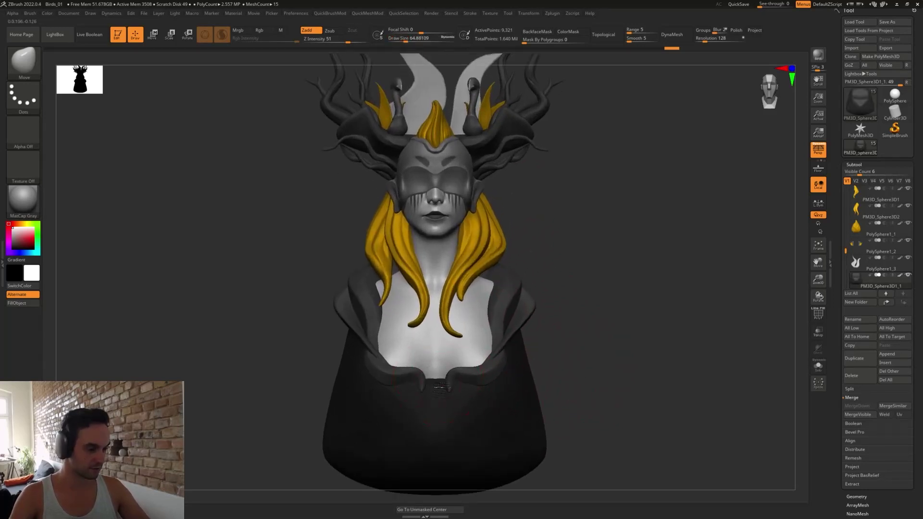
{"action": "left_click_drag", "start_coordinate": [440, 386], "coordinate": [442, 397]}
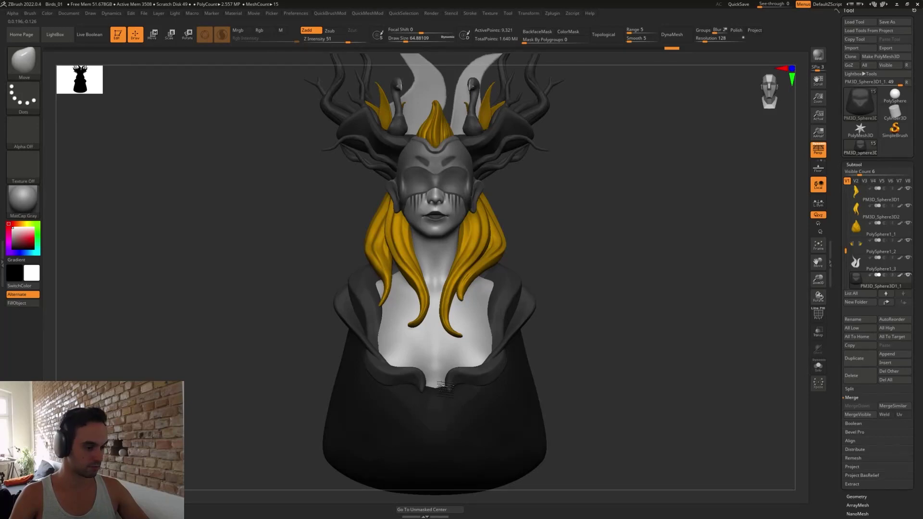
{"action": "mouse_move", "coordinate": [566, 381]}
{"action": "left_mouse_down", "text": "alt"}
{"action": "mouse_move", "coordinate": [527, 391]}
{"action": "mouse_move", "coordinate": [511, 343]}
{"action": "left_mouse_up", "text": "alt"}
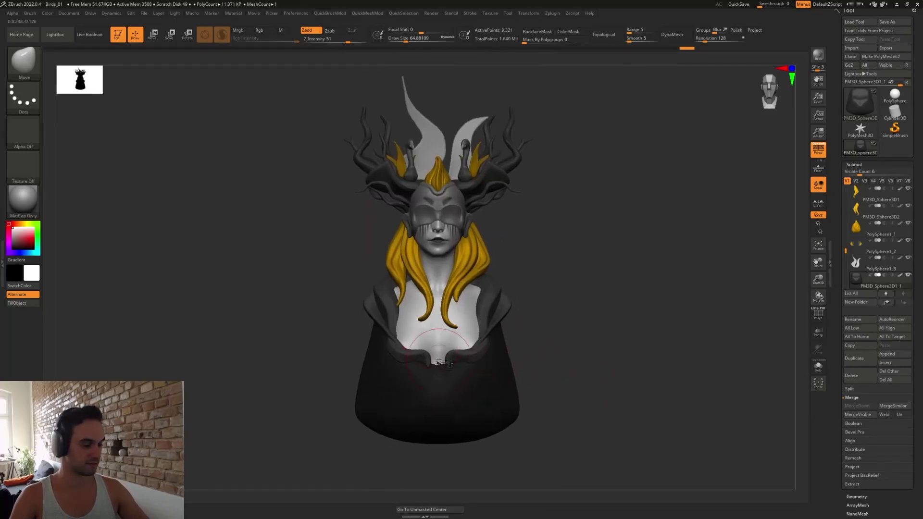
- Carve a vertical opening down the centre front of the garment with the Clay brush at a draw size of about 64.9
{"action": "key", "text": "b"}
{"action": "key", "text": "c"}
{"action": "key", "text": "l"}
{"action": "left_click_drag", "start_coordinate": [437, 359], "coordinate": [437, 404], "text": "alt"}
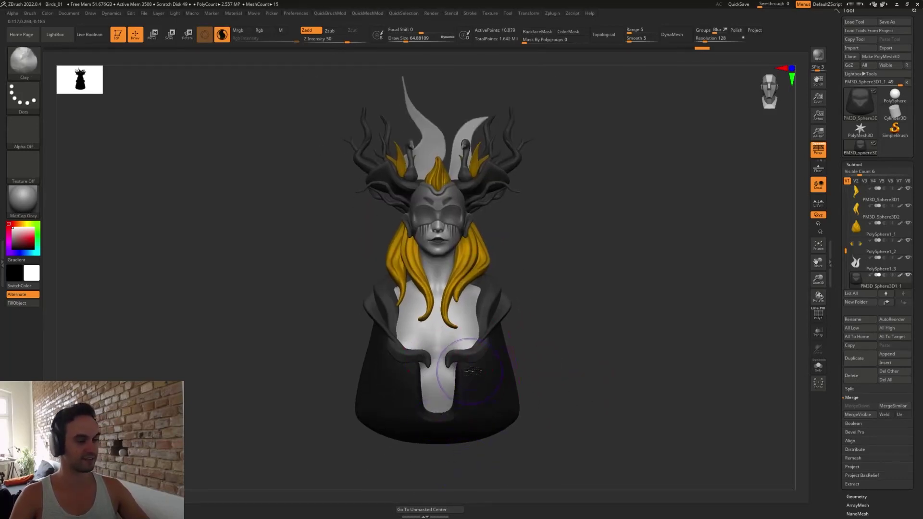
- Narrow the front opening with the Move brush at a draw size of about 119.8, refining its edges at about 62
{"action": "key", "text": "b"}
{"action": "key", "text": "m"}
{"action": "key", "text": "v"}
{"action": "left_click_drag", "start_coordinate": [463, 373], "coordinate": [449, 402]}
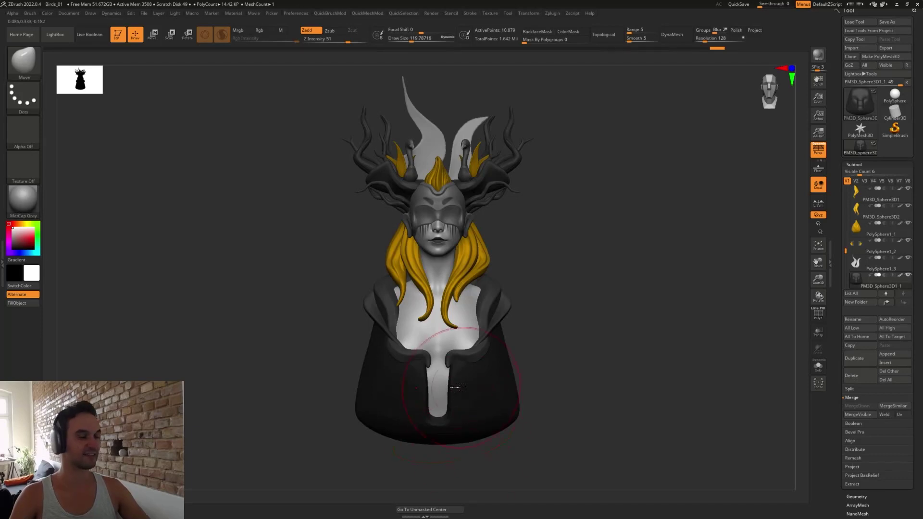
{"action": "key", "text": "s"}
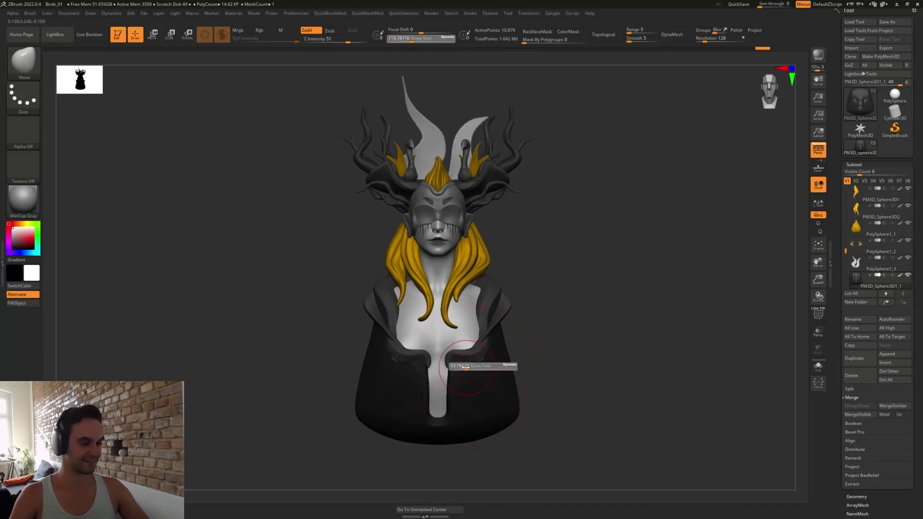
{"action": "left_click", "coordinate": [465, 368]}
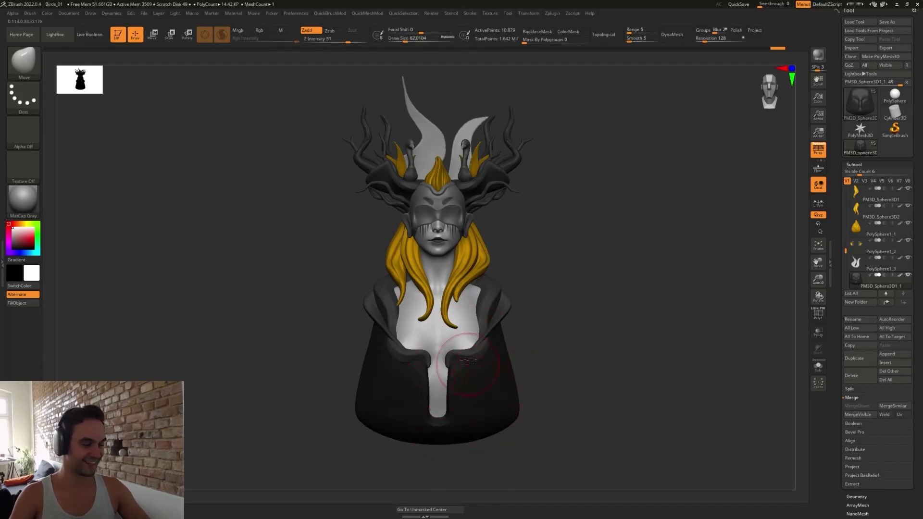
- Trim the garment surface around the opening with the TrimDynamic brush at a draw size of about 62
{"action": "key", "text": "b"}
{"action": "key", "text": "t"}
{"action": "key", "text": "d"}
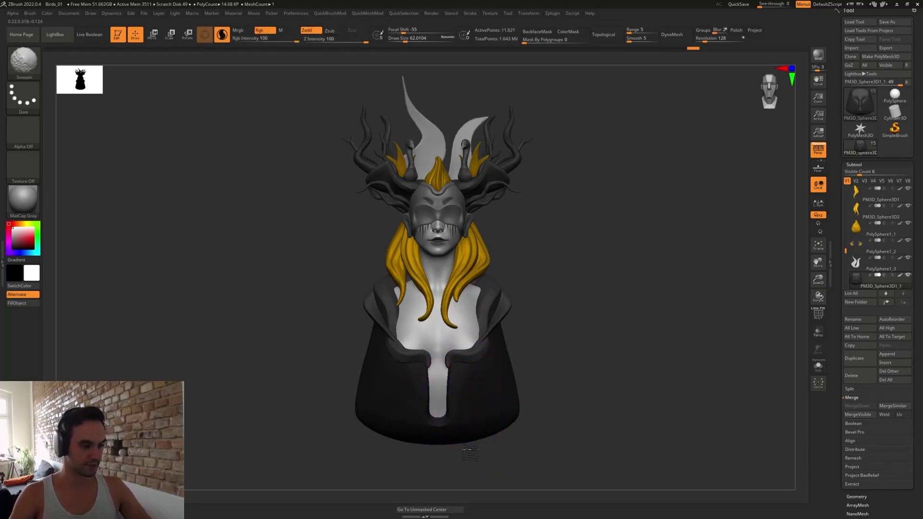
- Reshape the garment's front and sides with the Move brush at draw sizes of about 100.8 and 67.8
{"action": "mouse_move", "coordinate": [473, 451]}
{"action": "left_mouse_down"}
{"action": "mouse_move", "coordinate": [548, 397]}
{"action": "mouse_move", "coordinate": [552, 385]}
{"action": "mouse_move", "coordinate": [513, 370]}
{"action": "left_mouse_up"}
{"action": "key", "text": "b"}
{"action": "key", "text": "m"}
{"action": "key", "text": "v"}
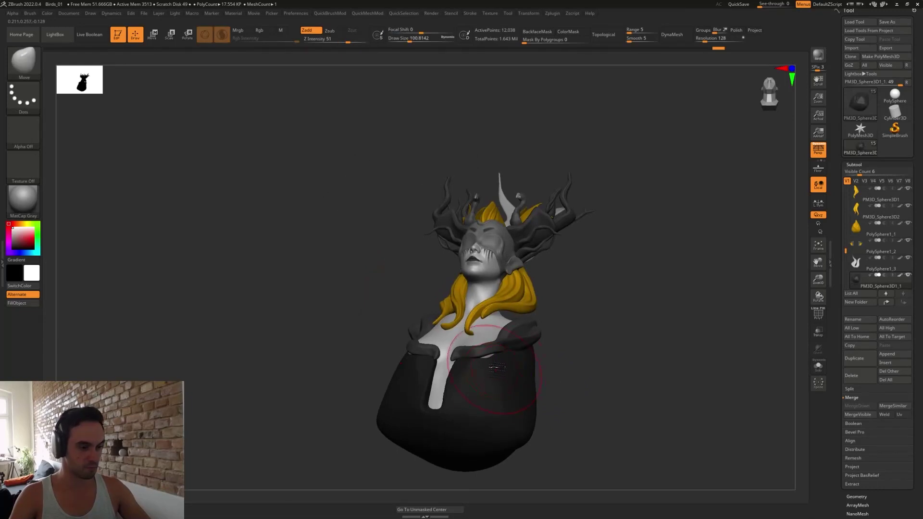
{"action": "mouse_move", "coordinate": [588, 417]}
{"action": "left_mouse_down"}
{"action": "mouse_move", "coordinate": [601, 374]}
{"action": "mouse_move", "coordinate": [543, 372]}
{"action": "mouse_move", "coordinate": [572, 403]}
{"action": "left_mouse_up"}
{"action": "key", "text": "s"}
{"action": "left_click", "coordinate": [526, 373]}
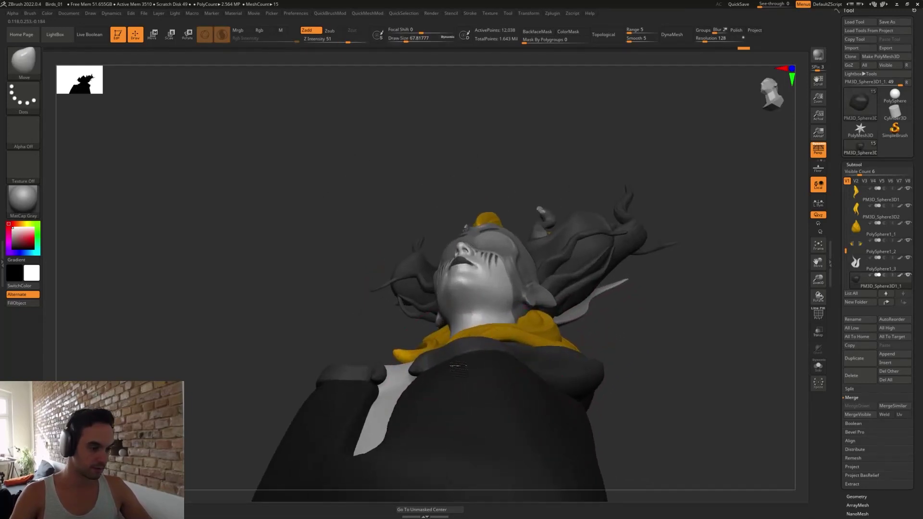
{"action": "mouse_move", "coordinate": [468, 366]}
{"action": "right_mouse_down"}
{"action": "mouse_move", "coordinate": [487, 351]}
{"action": "mouse_move", "coordinate": [497, 319]}
{"action": "mouse_move", "coordinate": [500, 329]}
{"action": "right_mouse_up"}
{"action": "right_click_drag", "start_coordinate": [490, 360], "coordinate": [586, 383], "text": "ctrl"}
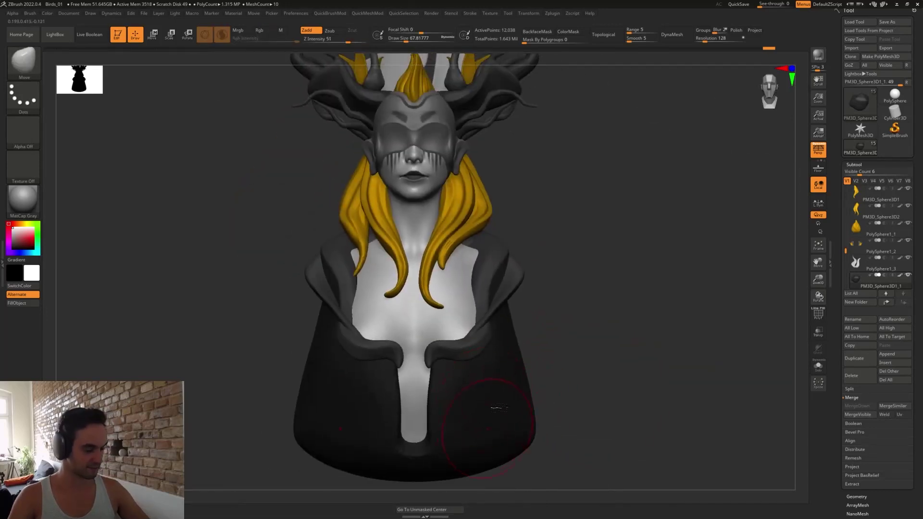
- Carve a broad fold on each side of the opening with the DamStandard brush at a draw size of about 53.8
{"action": "key", "text": "b"}
{"action": "key", "text": "d"}
{"action": "key", "text": "s"}
{"action": "key", "text": "s"}
{"action": "left_click", "coordinate": [482, 391]}
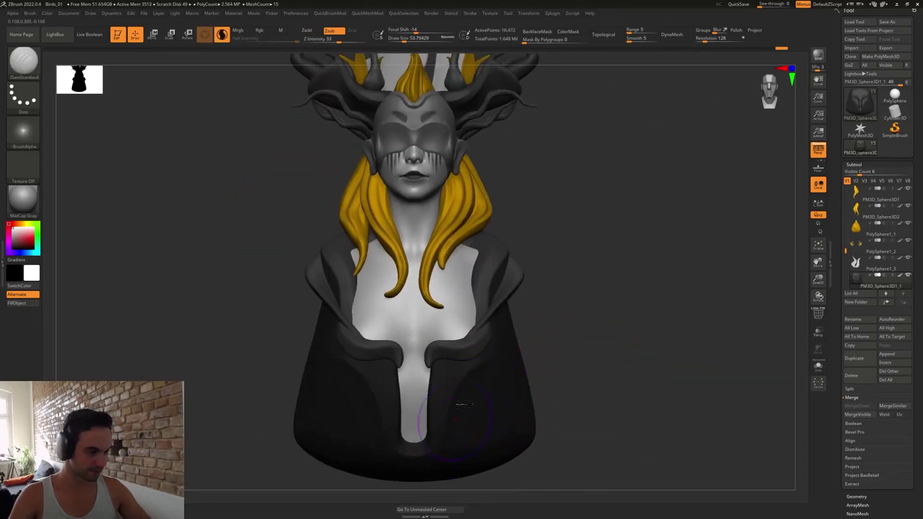
- Sharpen the folds from below the collar to the opening's base with the DamStandard brush at a draw size of about 17
{"action": "key", "text": "s"}
{"action": "left_click_drag", "start_coordinate": [458, 398], "coordinate": [453, 398]}
{"action": "right_click_drag", "start_coordinate": [497, 392], "coordinate": [466, 383]}
{"action": "key", "text": "s"}
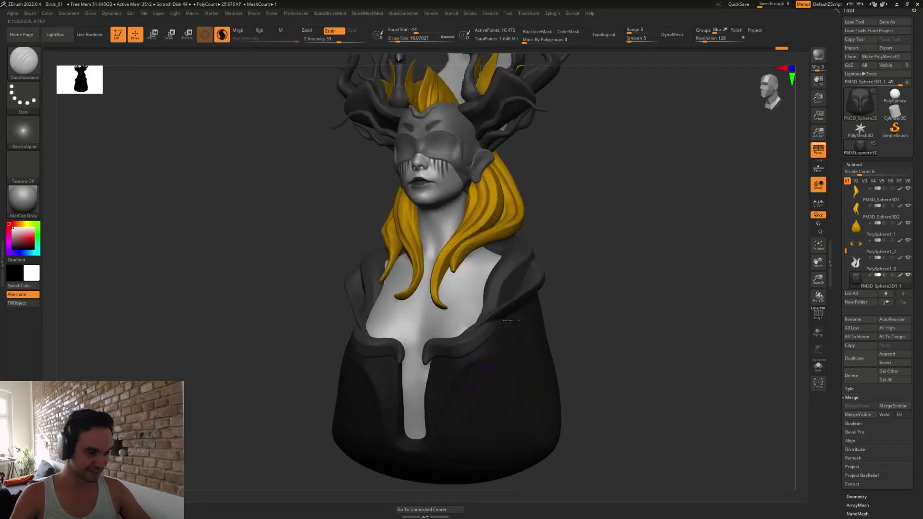
{"action": "right_click_drag", "start_coordinate": [431, 461], "coordinate": [522, 317]}
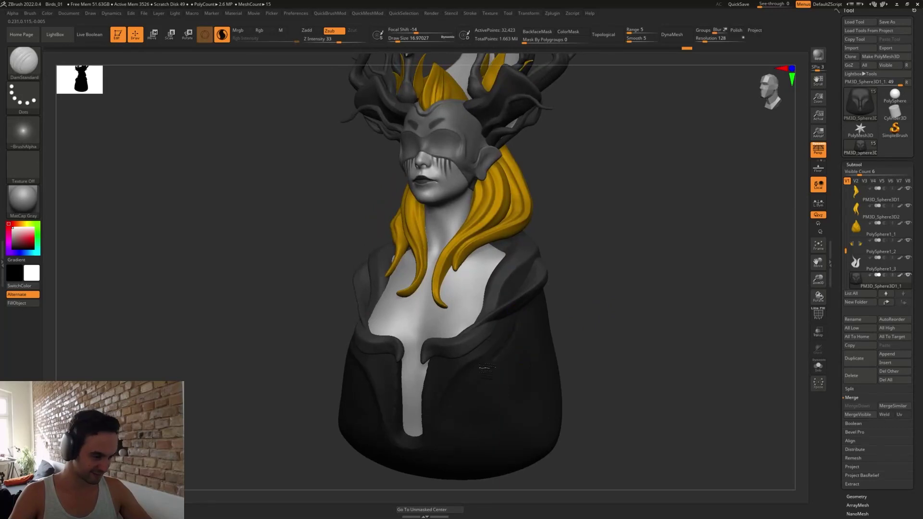
- Smooth the ragged edges of the garment's front opening down to its rounded base
{"action": "left_click_drag", "start_coordinate": [582, 372], "coordinate": [578, 362]}
{"action": "left_click_drag", "start_coordinate": [443, 356], "coordinate": [428, 435], "text": "shift"}
{"action": "right_click_drag", "start_coordinate": [595, 361], "coordinate": [439, 422]}
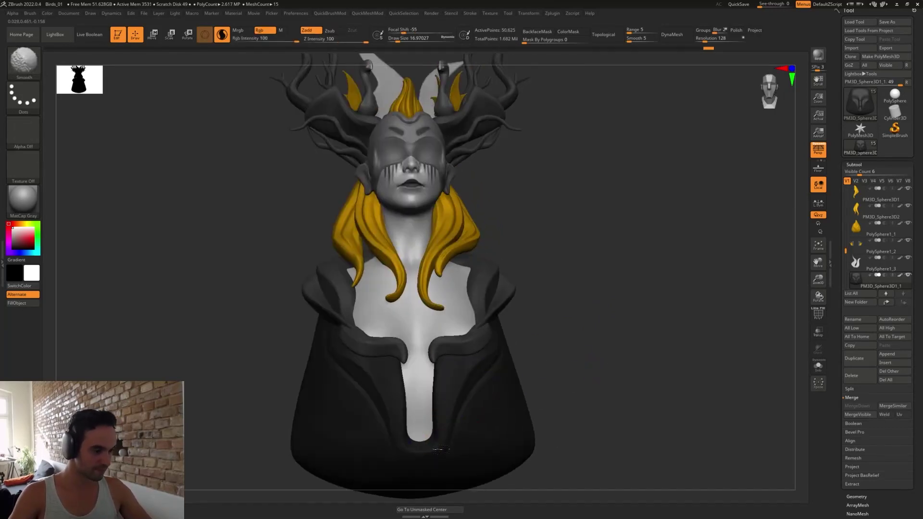
{"action": "left_click_drag", "start_coordinate": [441, 450], "coordinate": [436, 400], "text": "shift"}
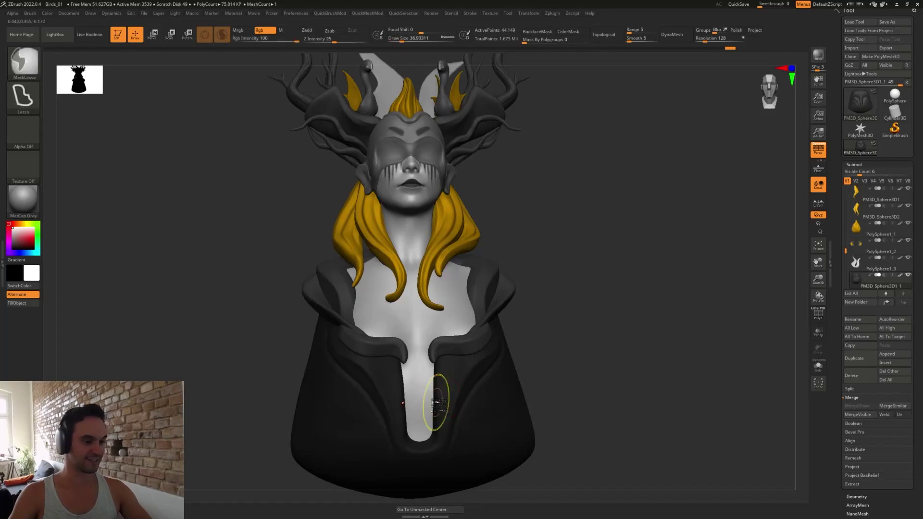
- Examine the full bust's silhouette and proportions from the front and slight side angles, including the gold feather ornaments
{"action": "right_click_drag", "start_coordinate": [544, 339], "coordinate": [601, 387]}
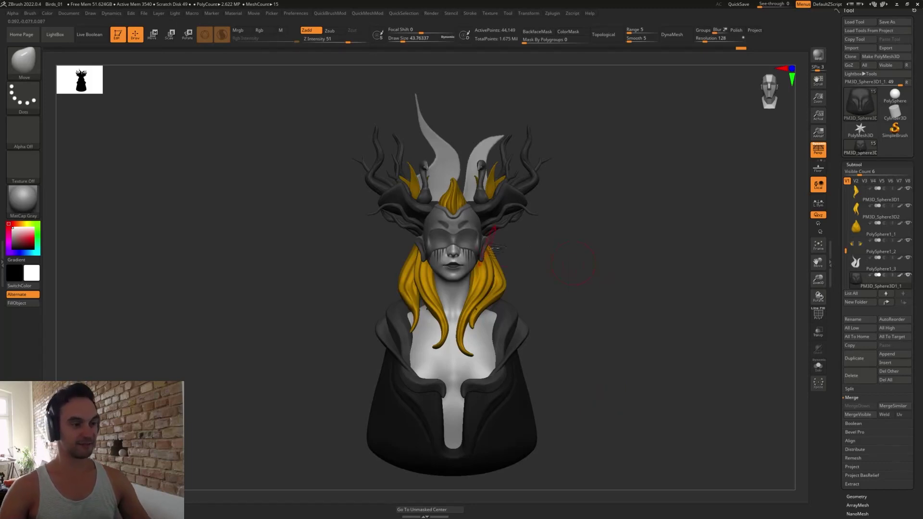
{"action": "right_click_drag", "start_coordinate": [553, 305], "coordinate": [581, 316]}
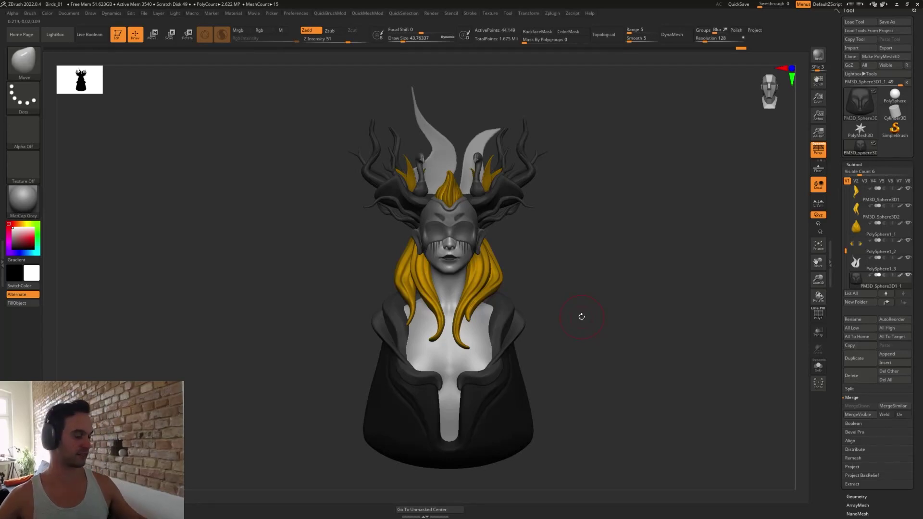
{"action": "right_click_drag", "start_coordinate": [579, 258], "coordinate": [587, 233]}
{"action": "right_click_drag", "start_coordinate": [569, 266], "coordinate": [577, 289], "text": "ctrl"}
{"action": "key", "text": "s"}
{"action": "left_click_drag", "start_coordinate": [521, 247], "coordinate": [516, 247]}
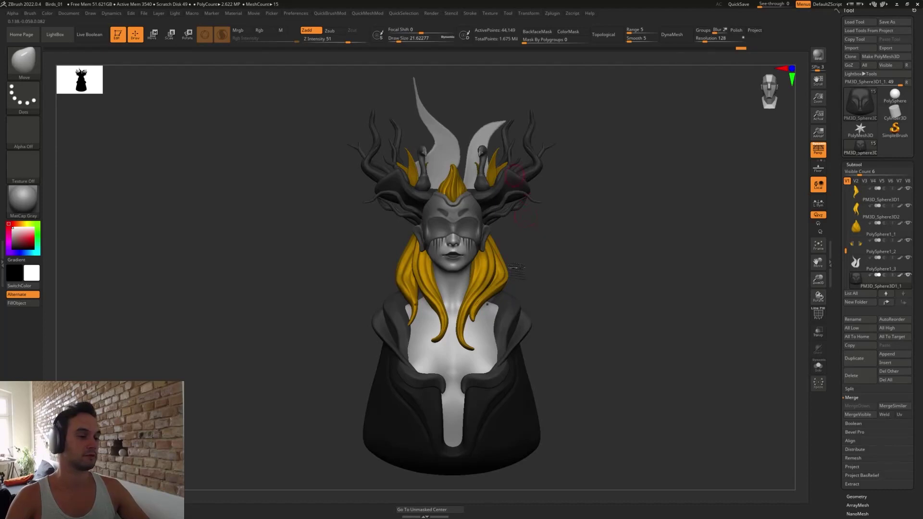
{"action": "right_click_drag", "start_coordinate": [533, 235], "coordinate": [510, 187]}
{"action": "left_click", "coordinate": [464, 176], "text": "alt"}
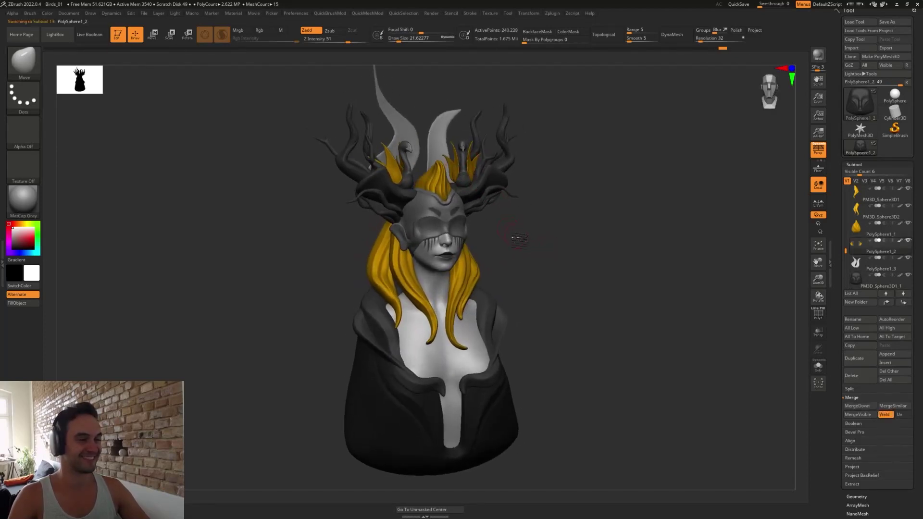
{"action": "right_click_drag", "start_coordinate": [517, 237], "coordinate": [590, 271], "text": "ctrl"}
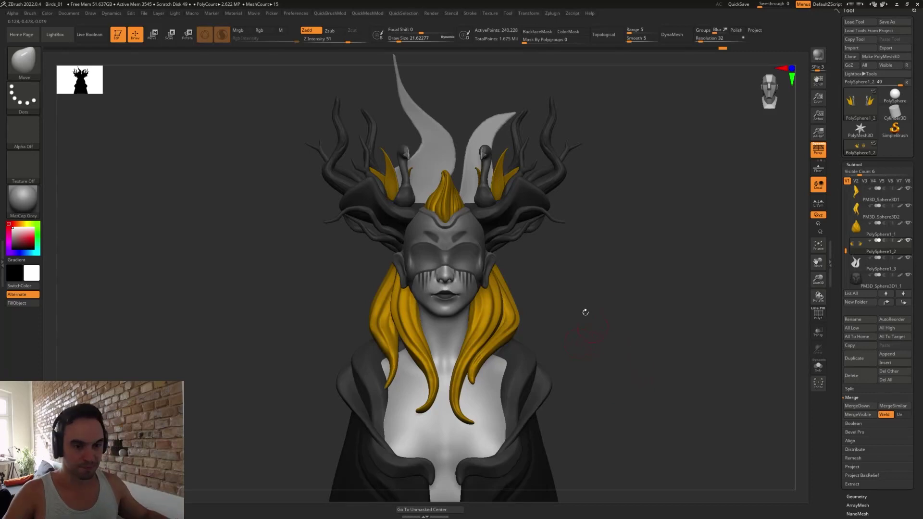
{"action": "mouse_move", "coordinate": [566, 282]}
{"action": "right_mouse_down"}
{"action": "mouse_move", "coordinate": [588, 288]}
{"action": "mouse_move", "coordinate": [591, 311]}
{"action": "mouse_move", "coordinate": [566, 284]}
{"action": "mouse_move", "coordinate": [554, 249]}
{"action": "mouse_move", "coordinate": [571, 270]}
{"action": "mouse_move", "coordinate": [579, 255]}
{"action": "mouse_move", "coordinate": [594, 279]}
{"action": "mouse_move", "coordinate": [560, 261]}
{"action": "mouse_move", "coordinate": [589, 302]}
{"action": "mouse_move", "coordinate": [592, 294]}
{"action": "right_mouse_up"}
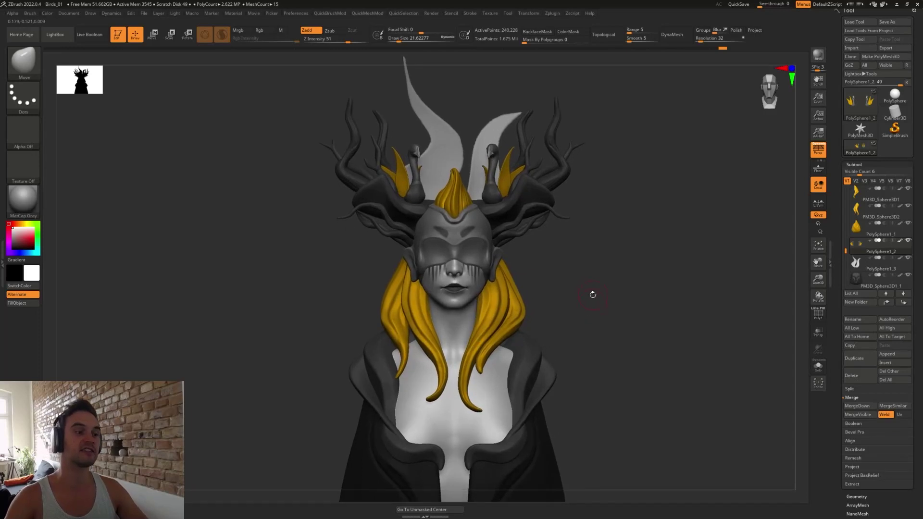
{"action": "key", "text": "s"}
{"action": "left_click_drag", "start_coordinate": [610, 294], "coordinate": [606, 294]}
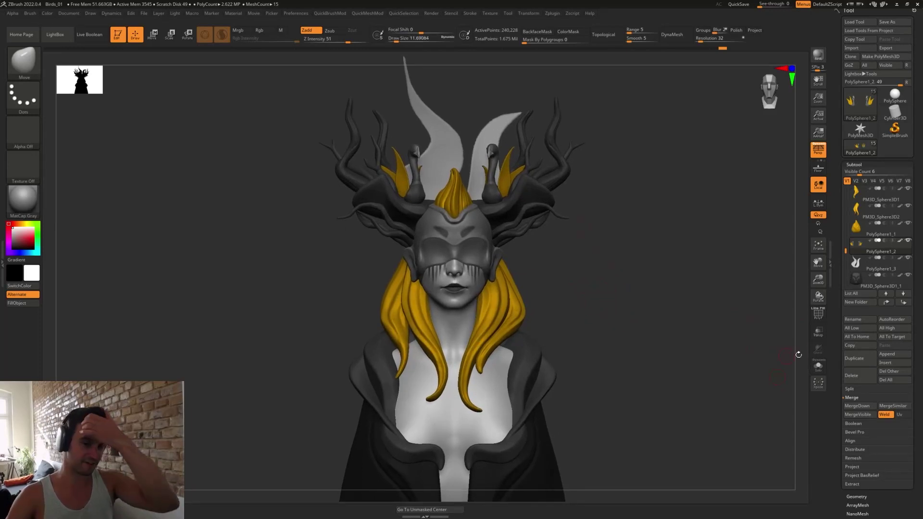
- Append a Sphere3D subtool and move it up above the headdress
{"action": "left_click", "coordinate": [887, 354]}
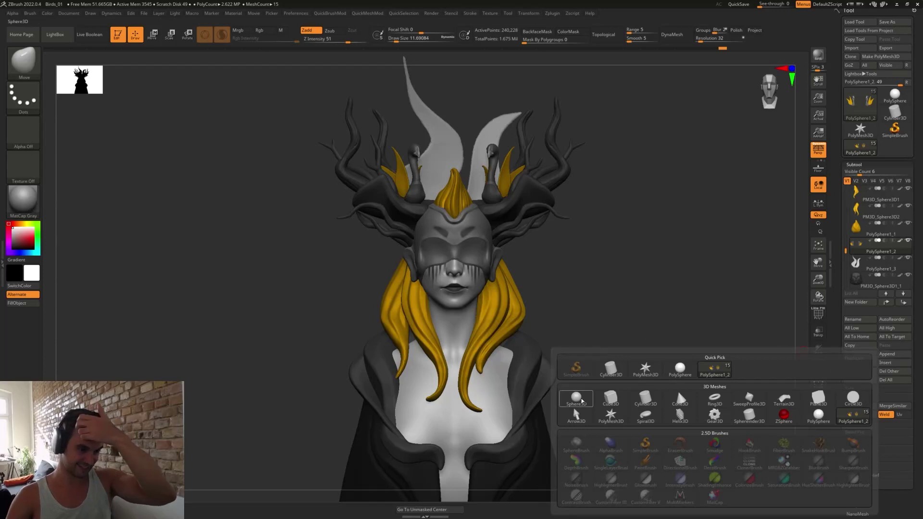
{"action": "left_click", "coordinate": [582, 401]}
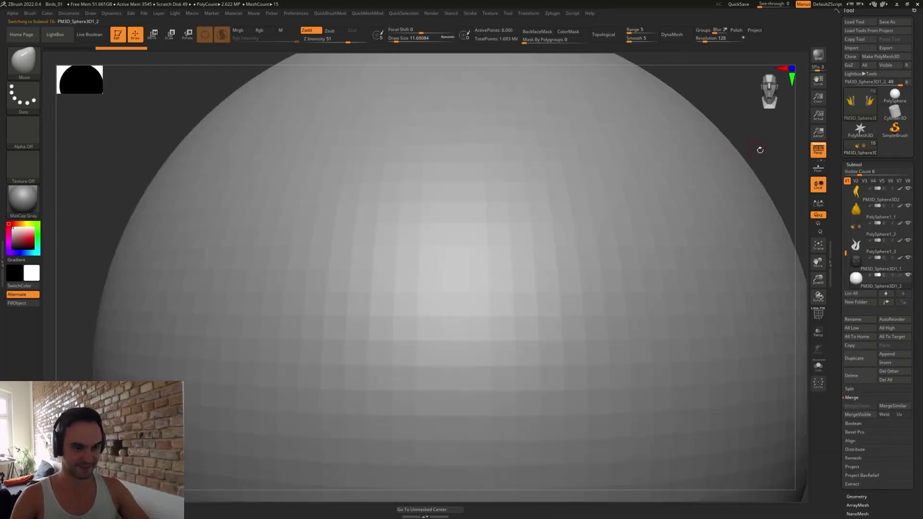
{"action": "key", "text": "f"}
{"action": "key", "text": "w"}
{"action": "left_click_drag", "start_coordinate": [680, 286], "coordinate": [404, 355], "text": "shift"}
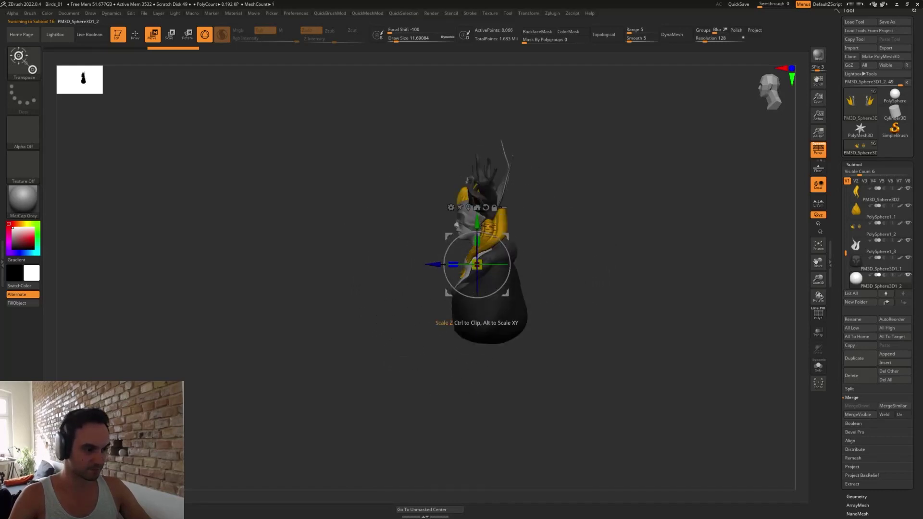
{"action": "left_click_drag", "start_coordinate": [478, 226], "coordinate": [478, 99]}
{"action": "right_click_drag", "start_coordinate": [561, 142], "coordinate": [560, 187], "text": "ctrl"}
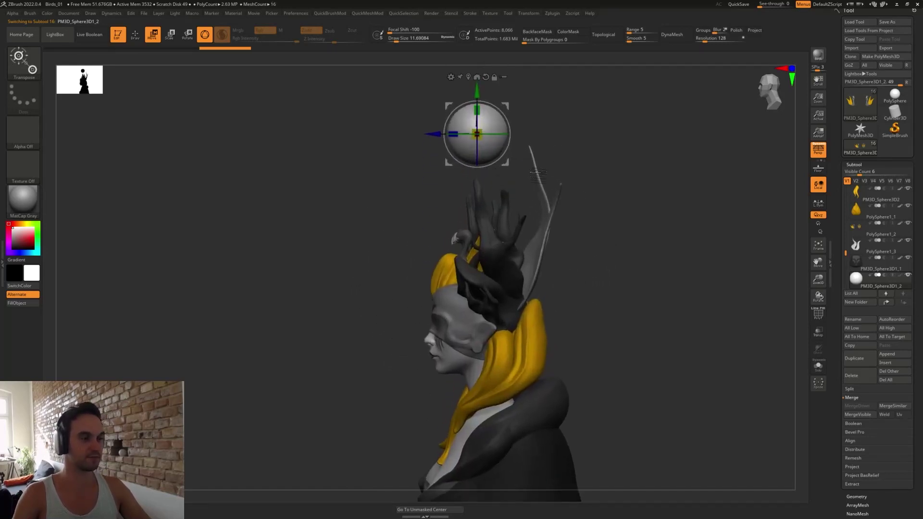
- Flatten the sphere from front to back and scale it into an upright oval
{"action": "left_click_drag", "start_coordinate": [453, 134], "coordinate": [486, 134]}
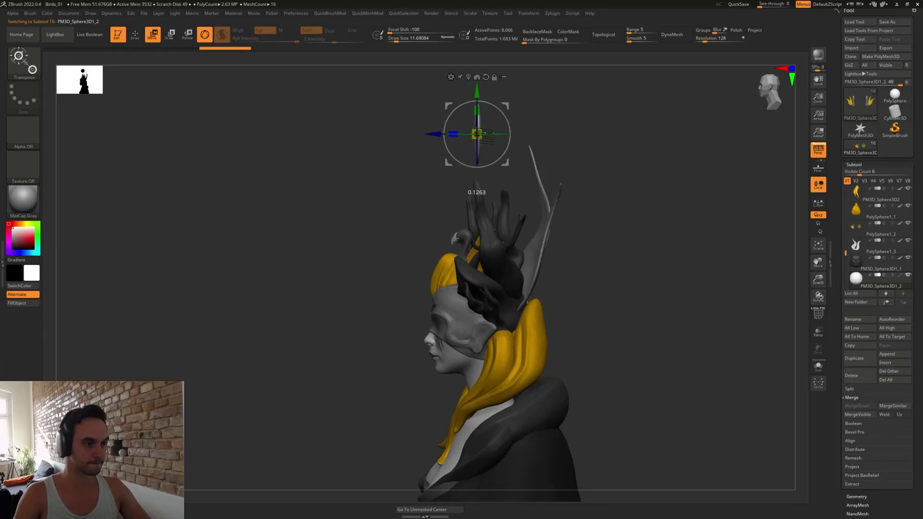
{"action": "right_click_drag", "start_coordinate": [533, 136], "coordinate": [583, 141]}
{"action": "mouse_move", "coordinate": [480, 132]}
{"action": "left_mouse_down"}
{"action": "mouse_move", "coordinate": [465, 131]}
{"action": "mouse_move", "coordinate": [477, 113]}
{"action": "mouse_move", "coordinate": [457, 134]}
{"action": "mouse_move", "coordinate": [483, 110]}
{"action": "mouse_move", "coordinate": [511, 128]}
{"action": "mouse_move", "coordinate": [515, 167]}
{"action": "left_mouse_up"}
- Pull the oval's upper and lower ends into points with the Move brush at a draw size of about 21.6
{"action": "key", "text": "q"}
{"action": "key", "text": "ctrl+z"}
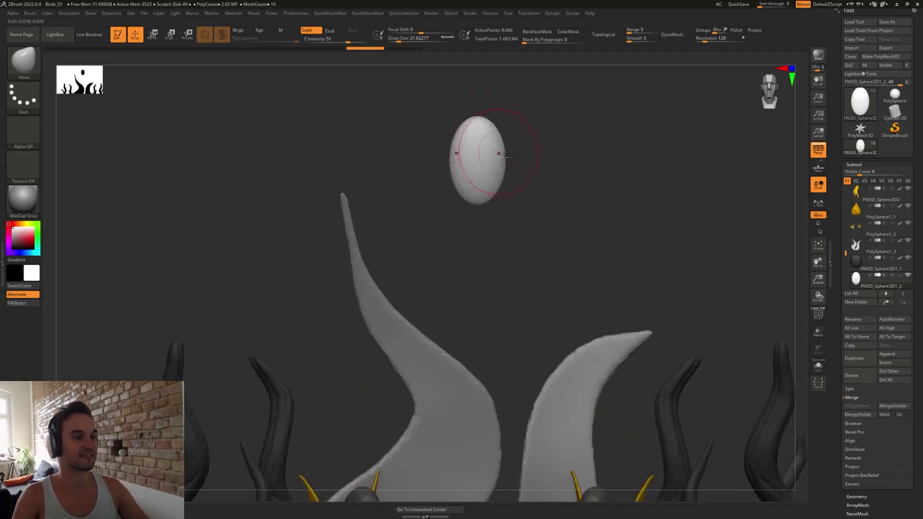
{"action": "left_click_drag", "start_coordinate": [480, 105], "coordinate": [478, 99]}
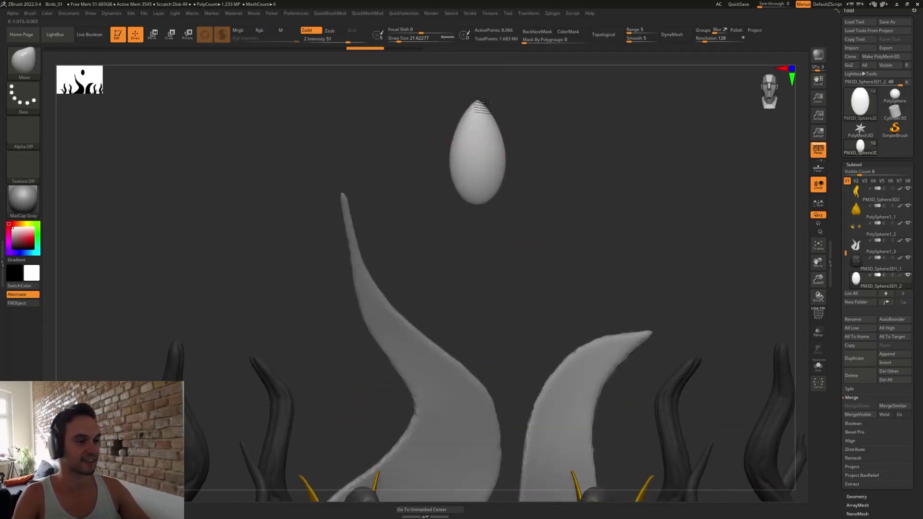
{"action": "mouse_move", "coordinate": [480, 204]}
{"action": "left_mouse_down"}
{"action": "mouse_move", "coordinate": [483, 222]}
{"action": "mouse_move", "coordinate": [473, 220]}
{"action": "left_mouse_up"}
- Stroke down the pointed shape's centre with the DamStandard brush at a draw size of about 5.8 and remesh it
{"action": "key", "text": "s"}
{"action": "key", "text": "b"}
{"action": "key", "text": "d"}
{"action": "key", "text": "s"}
{"action": "left_click_drag", "start_coordinate": [477, 103], "coordinate": [477, 221]}
{"action": "key", "text": "ctrl+z"}
{"action": "mouse_move", "coordinate": [477, 105]}
{"action": "left_mouse_down"}
{"action": "mouse_move", "coordinate": [470, 250]}
{"action": "mouse_move", "coordinate": [479, 86]}
{"action": "mouse_move", "coordinate": [479, 230]}
{"action": "left_mouse_up"}
{"action": "key", "text": "shift"}
{"action": "mouse_move", "coordinate": [482, 285]}
{"action": "left_mouse_down"}
{"action": "mouse_move", "coordinate": [499, 288]}
{"action": "mouse_move", "coordinate": [495, 264]}
{"action": "left_mouse_up"}
- Rotate the pointed shape half a turn so its upper and lower ends swap
{"action": "key", "text": "r"}
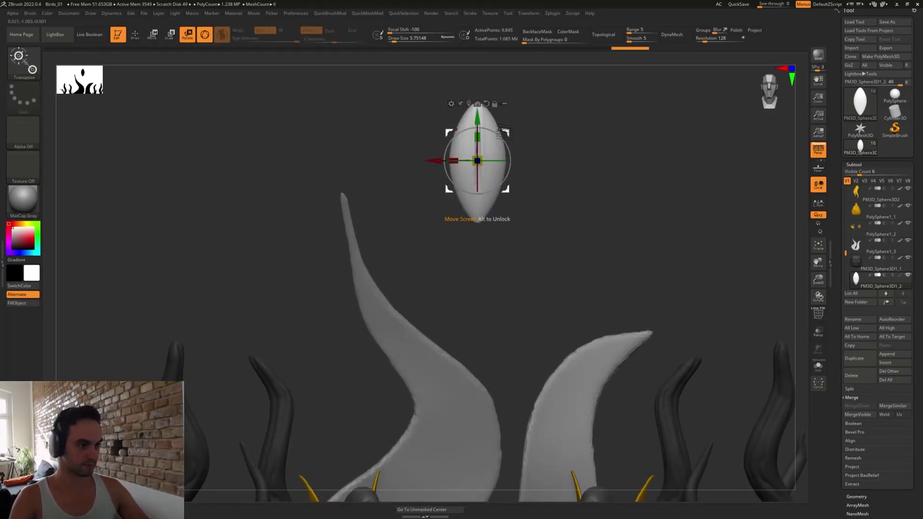
{"action": "left_click_drag", "start_coordinate": [507, 147], "coordinate": [438, 180]}
{"action": "key", "text": "ctrl+z"}
{"action": "left_click_drag", "start_coordinate": [519, 229], "coordinate": [582, 233]}
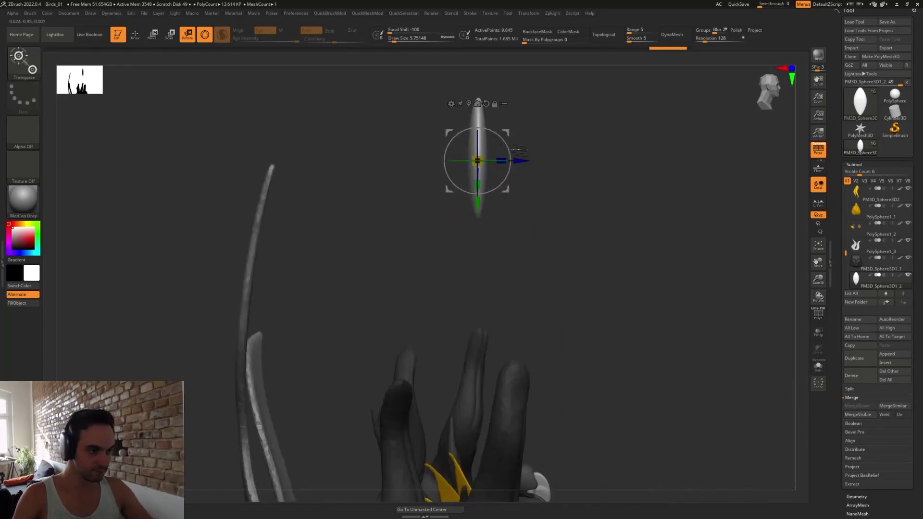
{"action": "left_click_drag", "start_coordinate": [508, 146], "coordinate": [509, 151]}
{"action": "left_click_drag", "start_coordinate": [523, 223], "coordinate": [489, 233]}
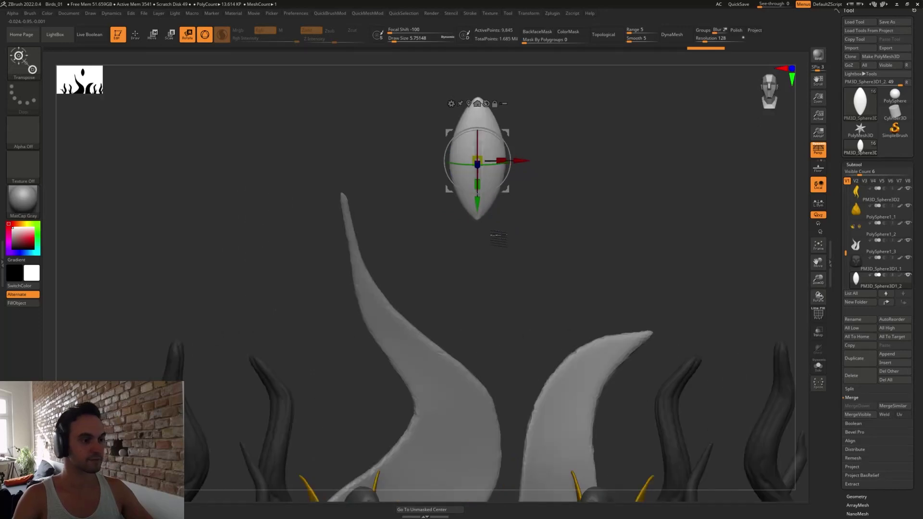
- Reset the gizmo's orientation and stroke a short vertical line down the shape's centre with the DamStandard brush
{"action": "left_click", "coordinate": [486, 104]}
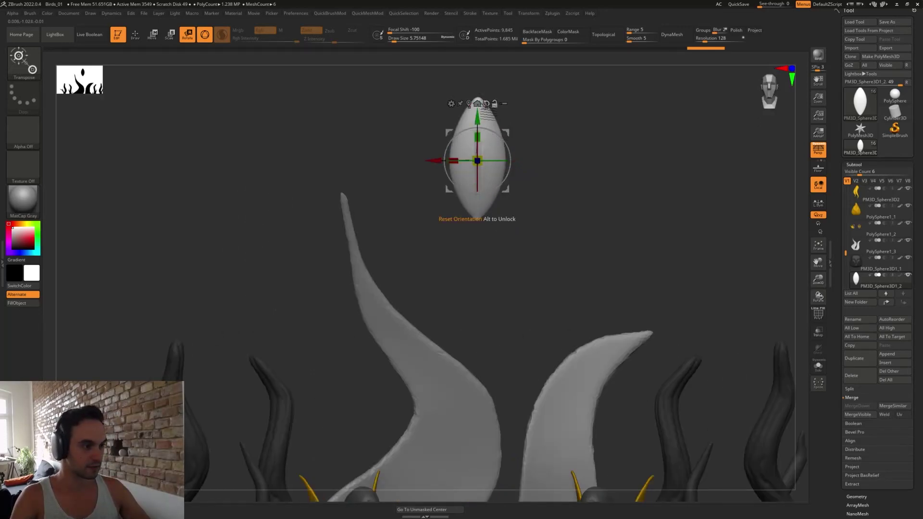
{"action": "left_click_drag", "start_coordinate": [477, 118], "coordinate": [477, 172], "text": "alt"}
{"action": "key", "text": "q"}
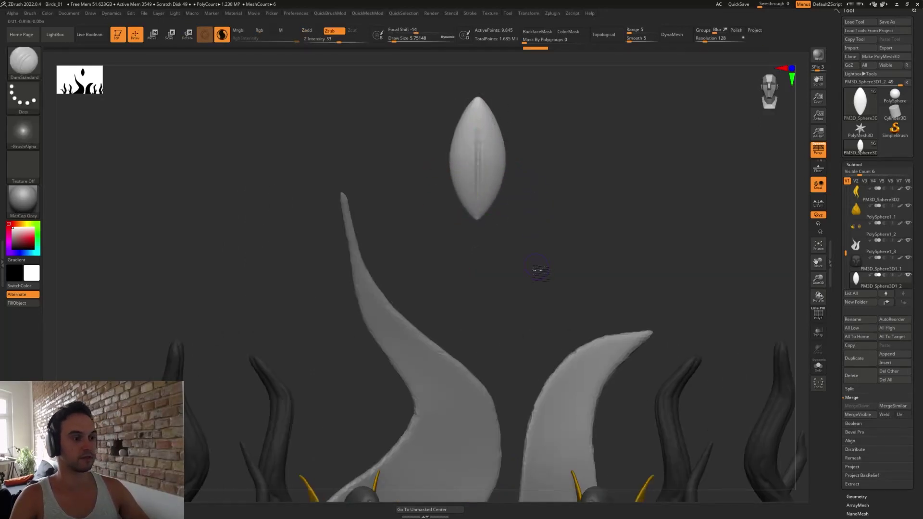
- Pick the gold colour from the headdress and fill the pointed ornament with it
{"action": "left_click_drag", "start_coordinate": [537, 265], "coordinate": [531, 261], "text": "alt"}
{"action": "left_click_drag", "start_coordinate": [519, 227], "coordinate": [513, 239], "text": "alt"}
{"action": "key", "text": "w"}
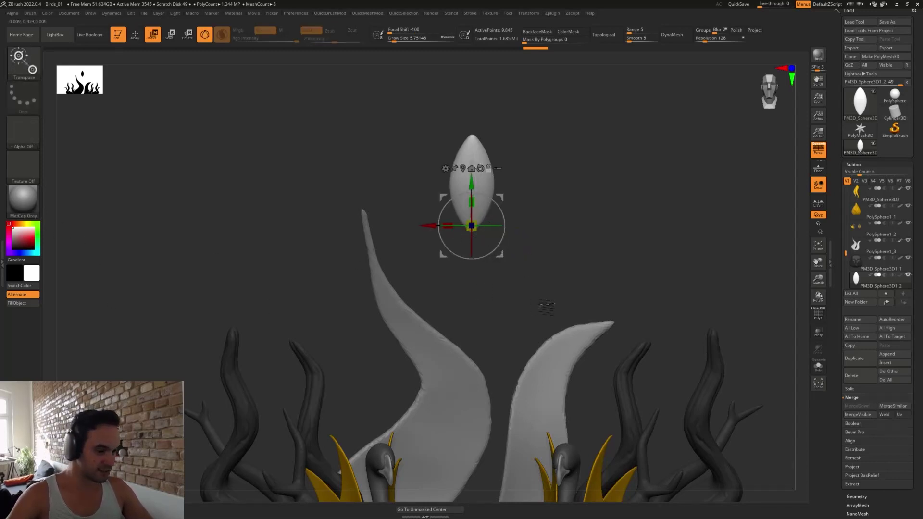
{"action": "left_click_drag", "start_coordinate": [545, 306], "coordinate": [601, 211], "text": "alt"}
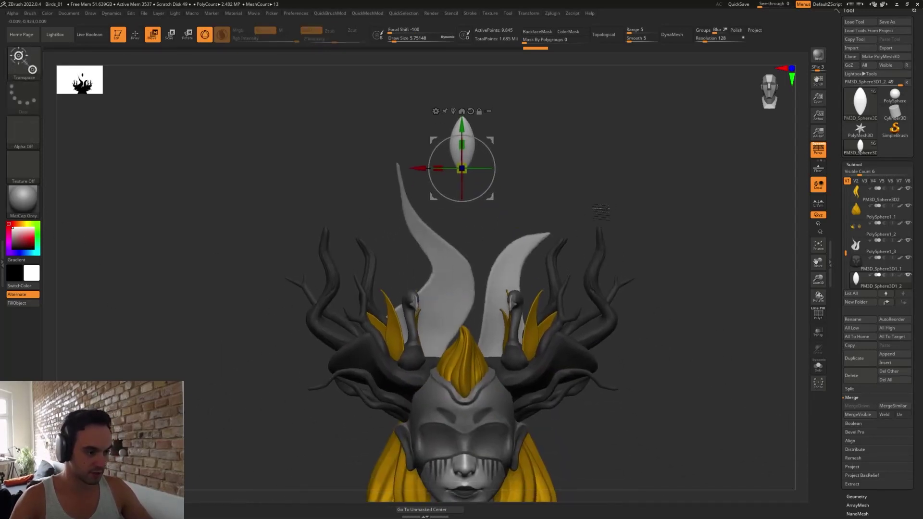
{"action": "key", "text": "c"}
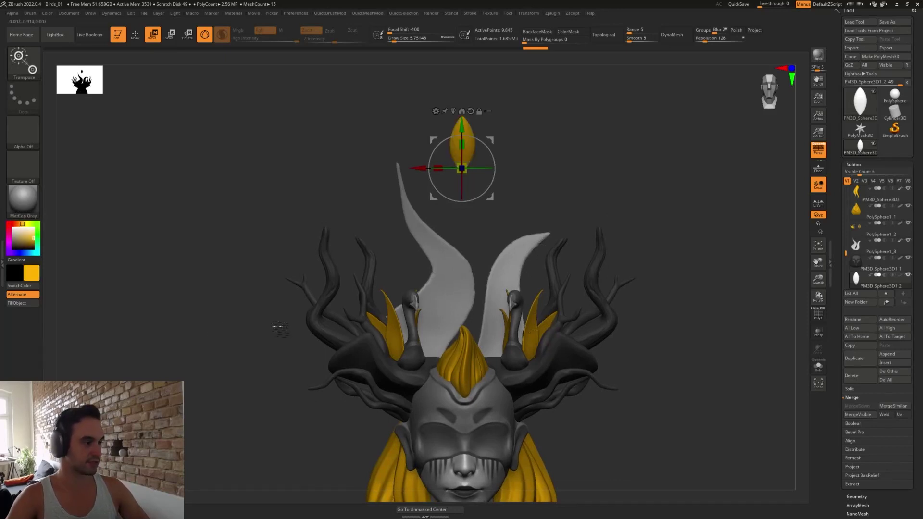
{"action": "left_click", "coordinate": [32, 306]}
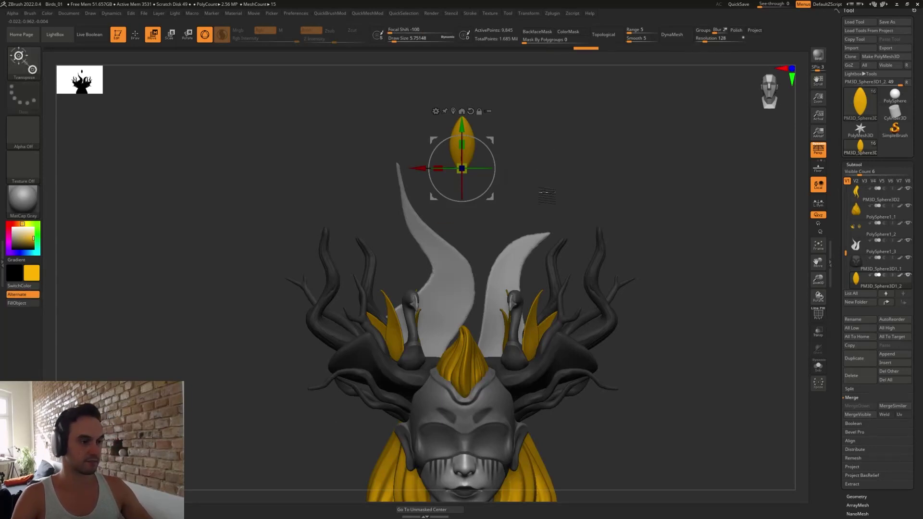
{"action": "key", "text": "q"}
{"action": "mouse_move", "coordinate": [521, 183]}
{"action": "left_mouse_down", "text": "alt"}
{"action": "mouse_move", "coordinate": [534, 201]}
{"action": "mouse_move", "coordinate": [524, 209]}
{"action": "mouse_move", "coordinate": [525, 247]}
{"action": "mouse_move", "coordinate": [511, 200]}
{"action": "left_mouse_up", "text": "alt"}
{"action": "key", "text": "w"}
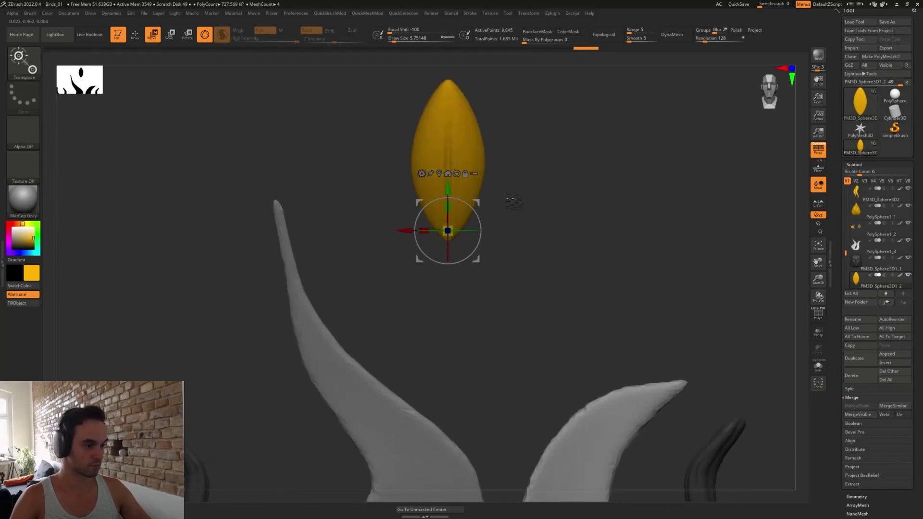
{"action": "key", "text": "q"}
{"action": "mouse_move", "coordinate": [444, 231]}
{"action": "left_mouse_down"}
{"action": "mouse_move", "coordinate": [420, 191]}
{"action": "mouse_move", "coordinate": [421, 120]}
{"action": "mouse_move", "coordinate": [448, 94]}
{"action": "mouse_move", "coordinate": [419, 125]}
{"action": "mouse_move", "coordinate": [422, 200]}
{"action": "mouse_move", "coordinate": [444, 235]}
{"action": "left_mouse_up"}
{"action": "key", "text": "ctrl+z"}
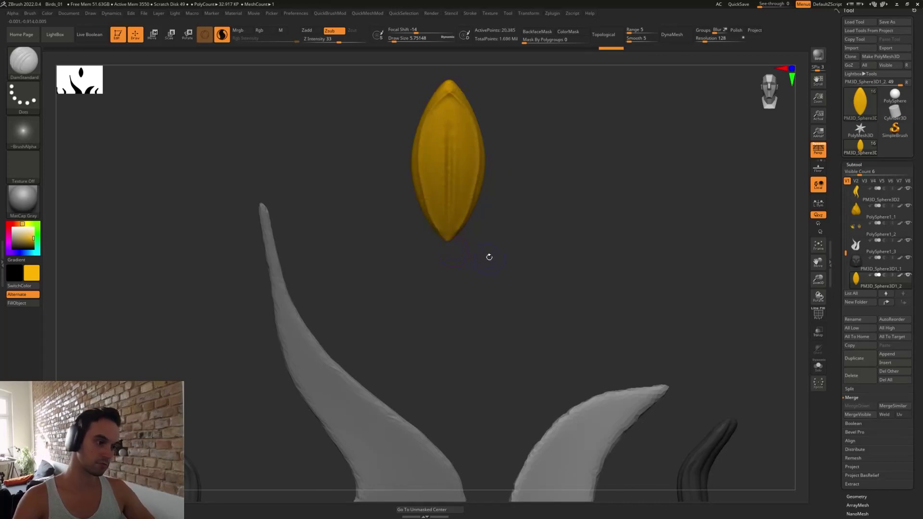
{"action": "key", "text": "ctrl+z"}
{"action": "left_click_drag", "start_coordinate": [501, 224], "coordinate": [477, 220]}
{"action": "mouse_move", "coordinate": [447, 89]}
{"action": "left_mouse_down"}
{"action": "mouse_move", "coordinate": [421, 143]}
{"action": "mouse_move", "coordinate": [422, 189]}
{"action": "mouse_move", "coordinate": [448, 238]}
{"action": "left_mouse_up"}
{"action": "mouse_move", "coordinate": [452, 273]}
{"action": "left_mouse_down"}
{"action": "mouse_move", "coordinate": [464, 258]}
{"action": "mouse_move", "coordinate": [455, 256]}
{"action": "left_mouse_up"}
{"action": "key", "text": "ctrl+z"}
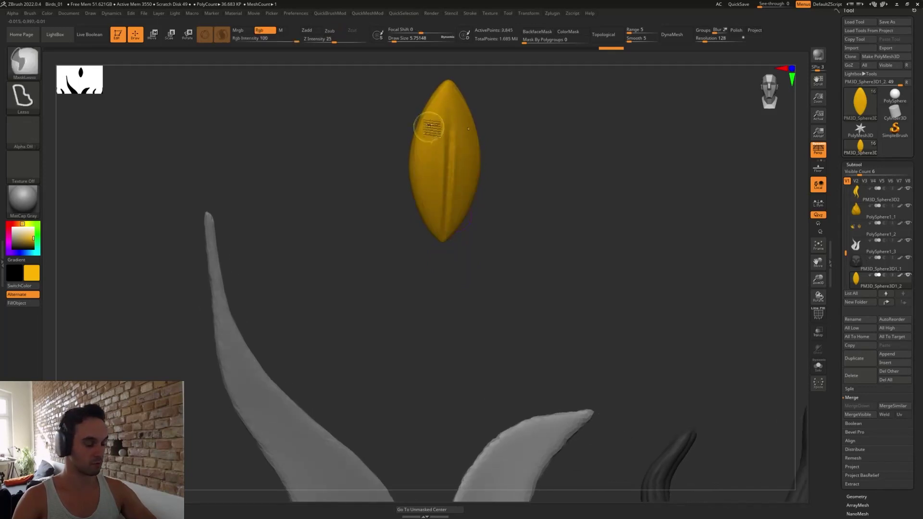
- Flatten the ornament's centre and outer edges into planes with the TrimDynamic brush at a draw size of about 5.8
{"action": "key", "text": "b"}
{"action": "key", "text": "t"}
{"action": "key", "text": "d"}
{"action": "mouse_move", "coordinate": [450, 92]}
{"action": "left_mouse_down"}
{"action": "mouse_move", "coordinate": [450, 80]}
{"action": "mouse_move", "coordinate": [414, 158]}
{"action": "mouse_move", "coordinate": [441, 234]}
{"action": "left_mouse_up"}
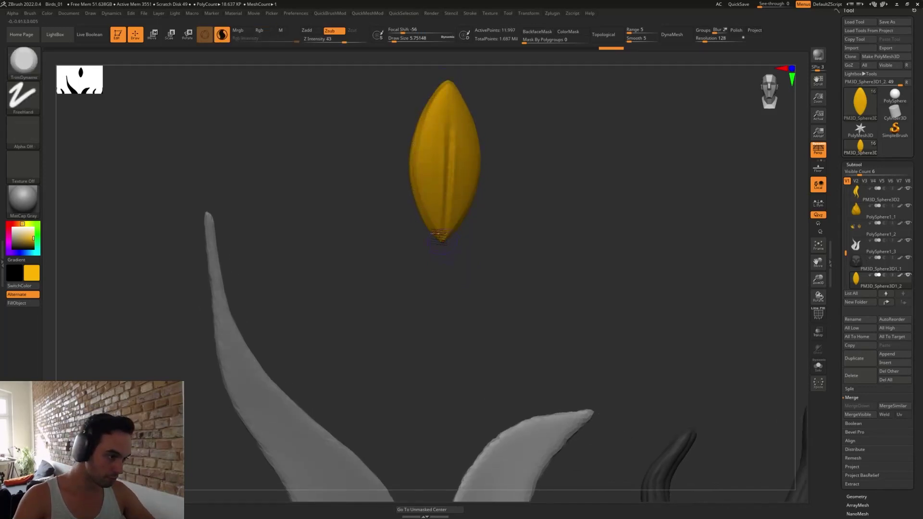
{"action": "left_click_drag", "start_coordinate": [414, 163], "coordinate": [425, 232]}
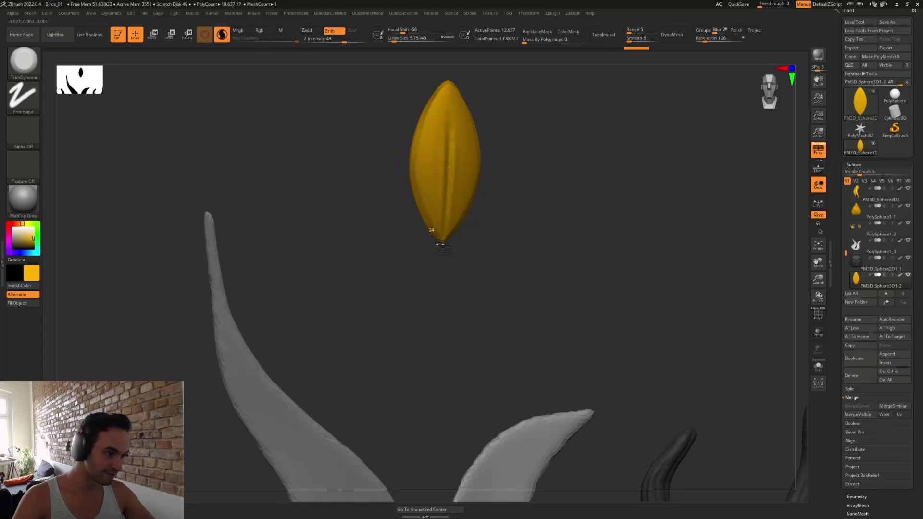
{"action": "mouse_move", "coordinate": [460, 268]}
{"action": "left_mouse_down"}
{"action": "mouse_move", "coordinate": [426, 156]}
{"action": "mouse_move", "coordinate": [421, 209]}
{"action": "left_mouse_up"}
{"action": "left_click_drag", "start_coordinate": [442, 95], "coordinate": [418, 152]}
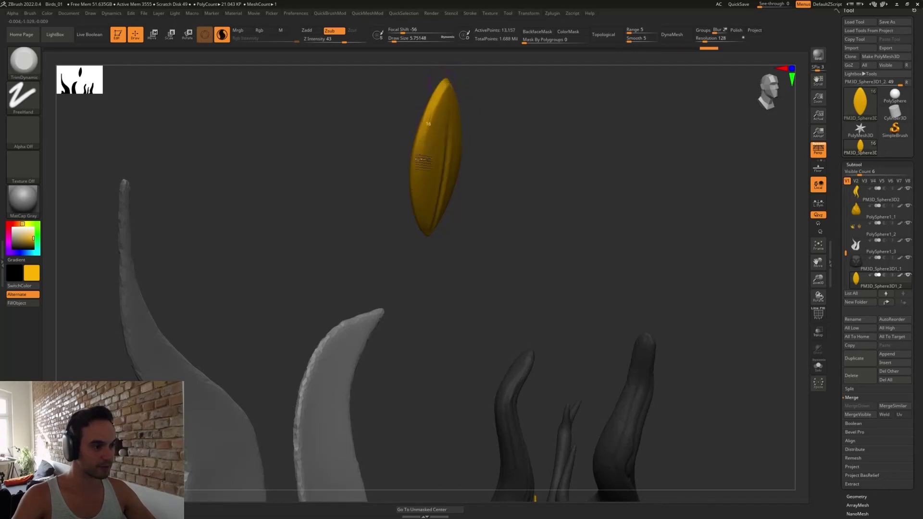
{"action": "mouse_move", "coordinate": [514, 150]}
{"action": "left_mouse_down"}
{"action": "mouse_move", "coordinate": [471, 144]}
{"action": "mouse_move", "coordinate": [491, 147]}
{"action": "left_mouse_up"}
{"action": "left_click_drag", "start_coordinate": [443, 84], "coordinate": [421, 164]}
{"action": "left_click_drag", "start_coordinate": [461, 252], "coordinate": [481, 224]}
- Deepen the groove down the ornament's centre with the DamStandard brush at a draw size of about 3.7
{"action": "key", "text": "s"}
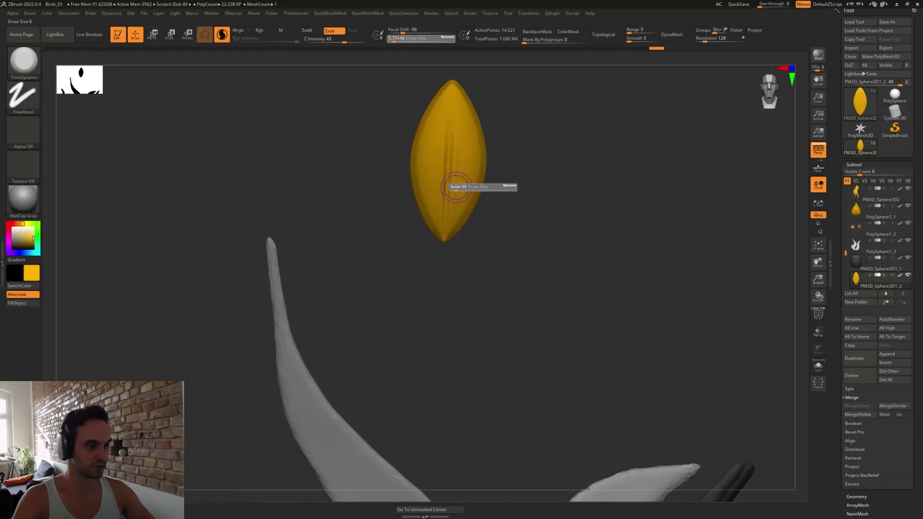
{"action": "left_click_drag", "start_coordinate": [456, 187], "coordinate": [455, 187]}
{"action": "key", "text": "b"}
{"action": "key", "text": "d"}
{"action": "key", "text": "s"}
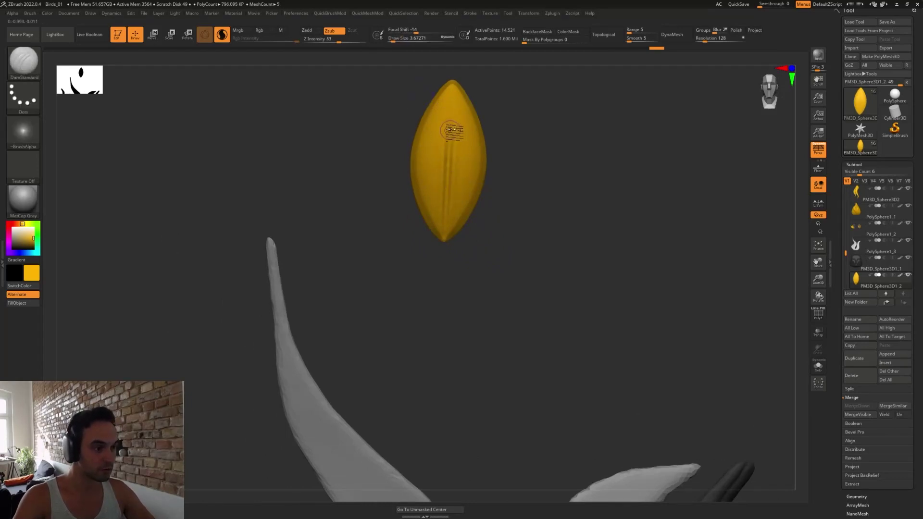
{"action": "left_click_drag", "start_coordinate": [450, 143], "coordinate": [447, 224]}
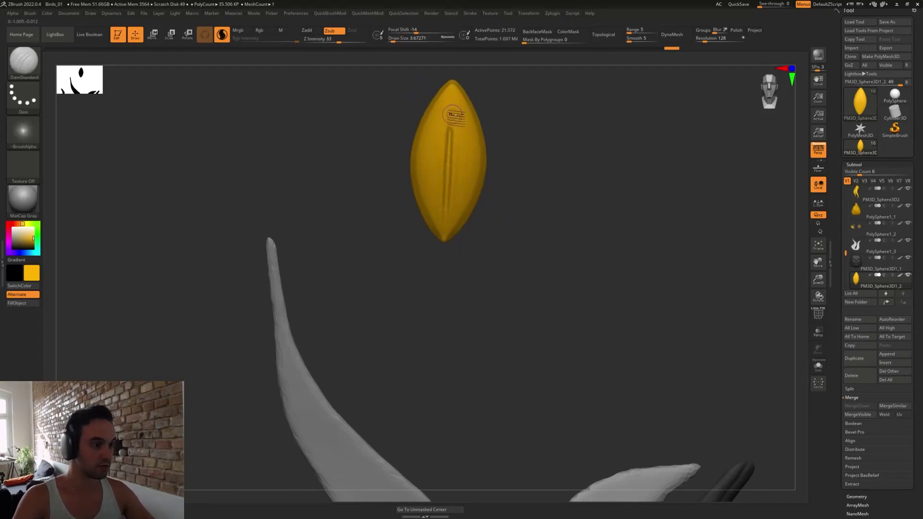
- Raise ridges along both sides of the centre groove with the Standard brush at a draw size of about 3.1 and smooth them lightly
{"action": "key", "text": "b"}
{"action": "key", "text": "s"}
{"action": "key", "text": "t"}
{"action": "key", "text": "bracketleft"}
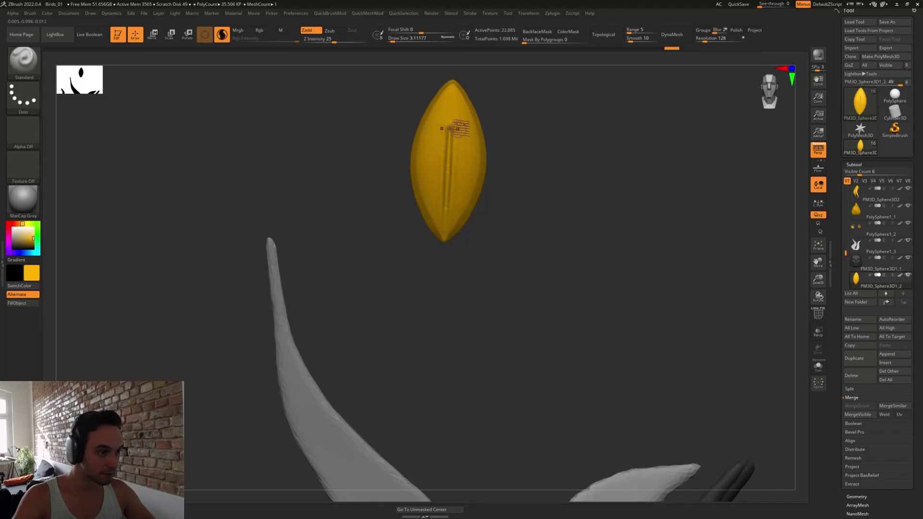
{"action": "left_click_drag", "start_coordinate": [452, 159], "coordinate": [449, 181]}
{"action": "left_click_drag", "start_coordinate": [448, 131], "coordinate": [447, 231]}
{"action": "key", "text": "ctrl+z"}
{"action": "key", "text": "ctrl+z"}
{"action": "key", "text": "ctrl+z"}
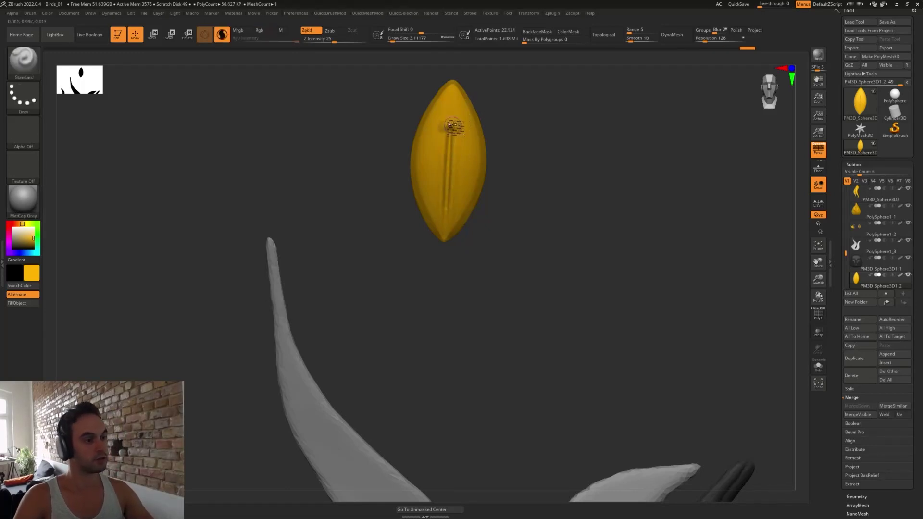
{"action": "key", "text": "ctrl+z"}
{"action": "left_click_drag", "start_coordinate": [459, 130], "coordinate": [449, 215]}
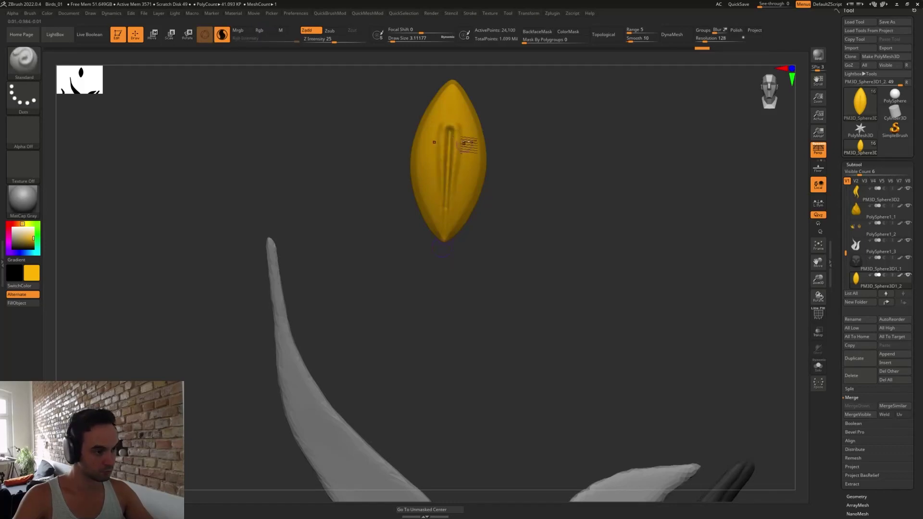
{"action": "left_click_drag", "start_coordinate": [462, 150], "coordinate": [464, 141], "text": "shift"}
- Flatten the ridges beside the groove with the TrimDynamic brush and smooth their lower ends
{"action": "key", "text": "b"}
{"action": "key", "text": "t"}
{"action": "key", "text": "d"}
{"action": "mouse_move", "coordinate": [461, 185]}
{"action": "left_mouse_down"}
{"action": "mouse_move", "coordinate": [463, 146]}
{"action": "mouse_move", "coordinate": [458, 176]}
{"action": "left_mouse_up"}
{"action": "left_click_drag", "start_coordinate": [458, 129], "coordinate": [450, 119]}
{"action": "key", "text": "ctrl+z"}
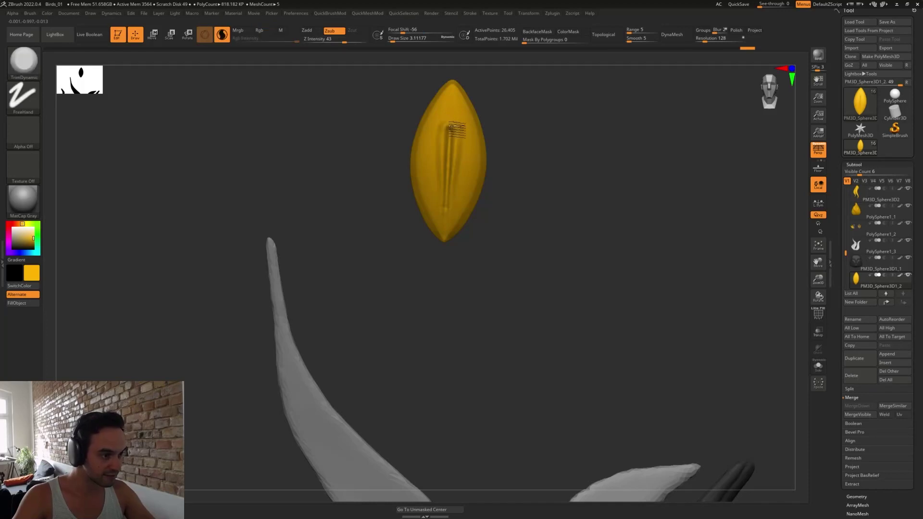
{"action": "mouse_move", "coordinate": [455, 169]}
{"action": "left_mouse_down"}
{"action": "mouse_move", "coordinate": [461, 145]}
{"action": "mouse_move", "coordinate": [457, 171]}
{"action": "left_mouse_up"}
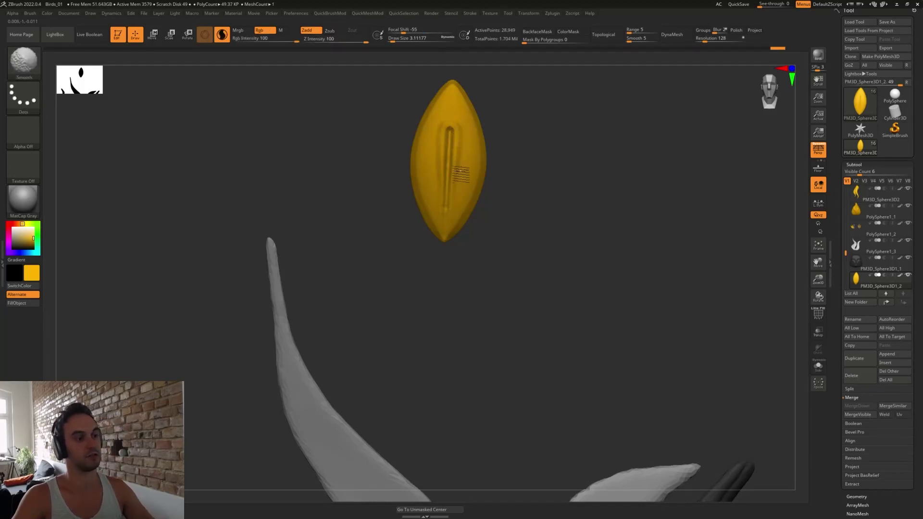
{"action": "left_click_drag", "start_coordinate": [456, 214], "coordinate": [450, 193], "text": "shift"}
- Recut the lower part of the centre groove with the DamStandard brush at a draw size of about 3.1 and smooth its end
{"action": "key", "text": "b"}
{"action": "key", "text": "d"}
{"action": "key", "text": "s"}
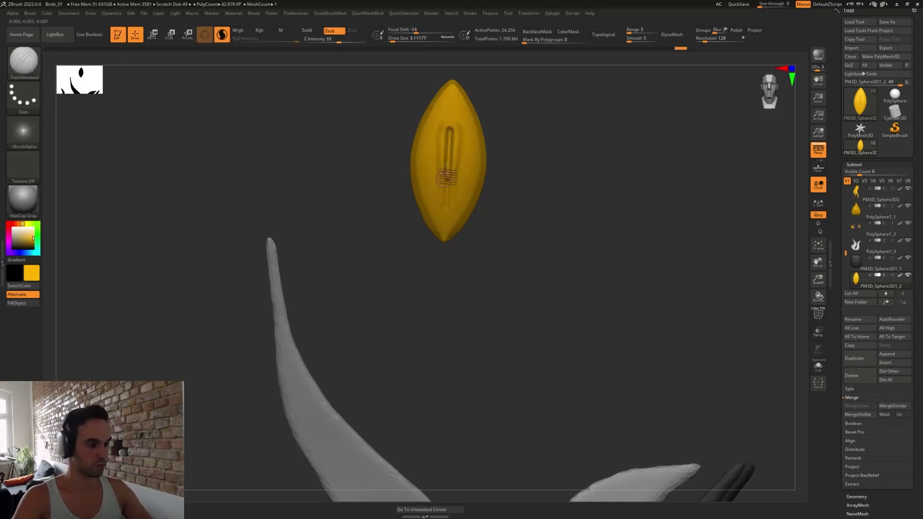
{"action": "left_click_drag", "start_coordinate": [450, 149], "coordinate": [447, 207]}
{"action": "left_click_drag", "start_coordinate": [497, 286], "coordinate": [482, 241], "text": "alt"}
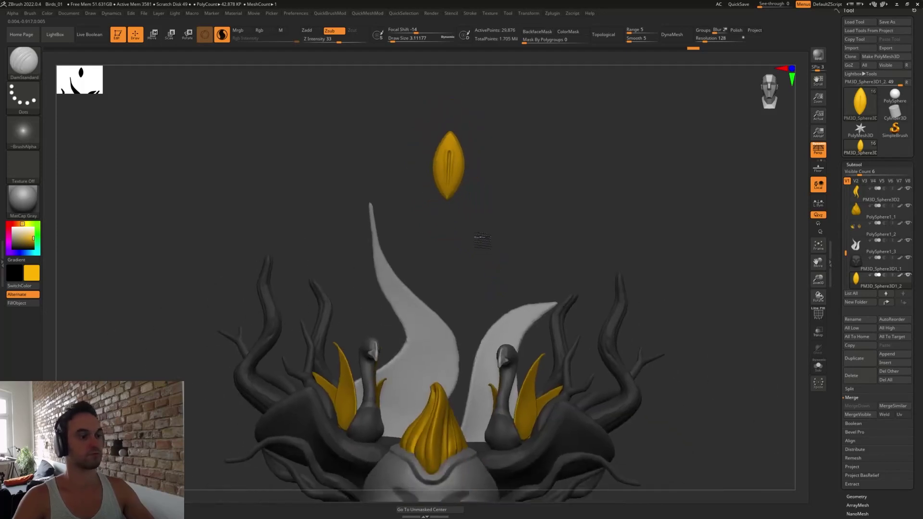
{"action": "left_click_drag", "start_coordinate": [452, 176], "coordinate": [450, 191], "text": "shift"}
- Try to create a new InsertMesh brush from the pointed ornament
{"action": "left_click_drag", "start_coordinate": [485, 246], "coordinate": [498, 284], "text": "alt"}
{"action": "mouse_move", "coordinate": [495, 211]}
{"action": "left_mouse_down"}
{"action": "mouse_move", "coordinate": [517, 259]}
{"action": "mouse_move", "coordinate": [482, 233]}
{"action": "left_mouse_up"}
{"action": "key", "text": "w"}
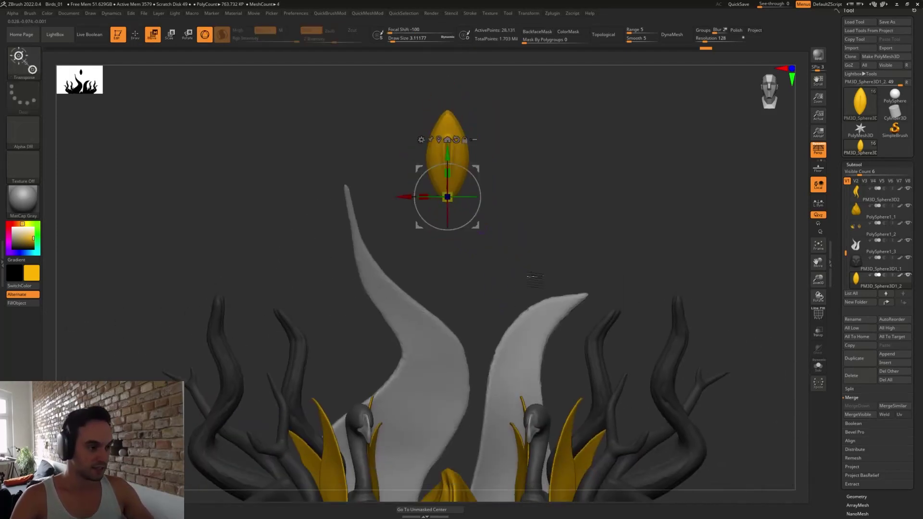
{"action": "left_click", "coordinate": [31, 14]}
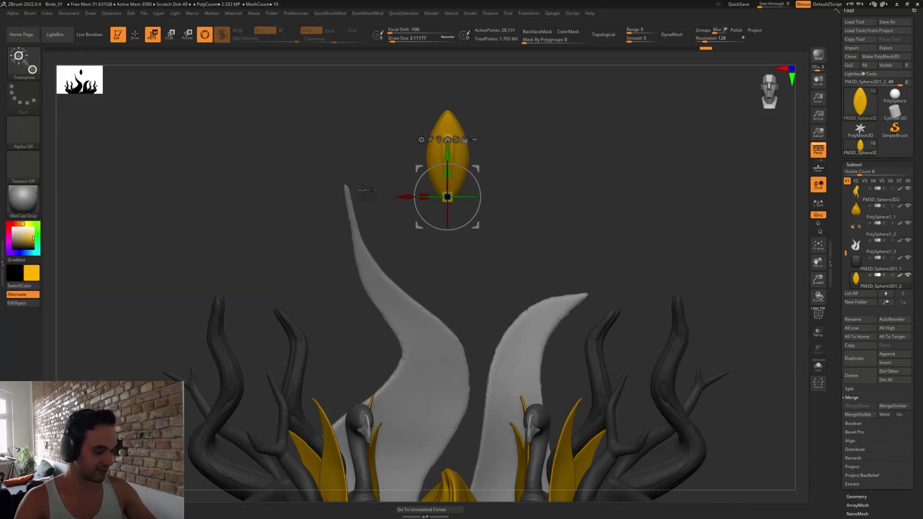
{"action": "key", "text": "b"}
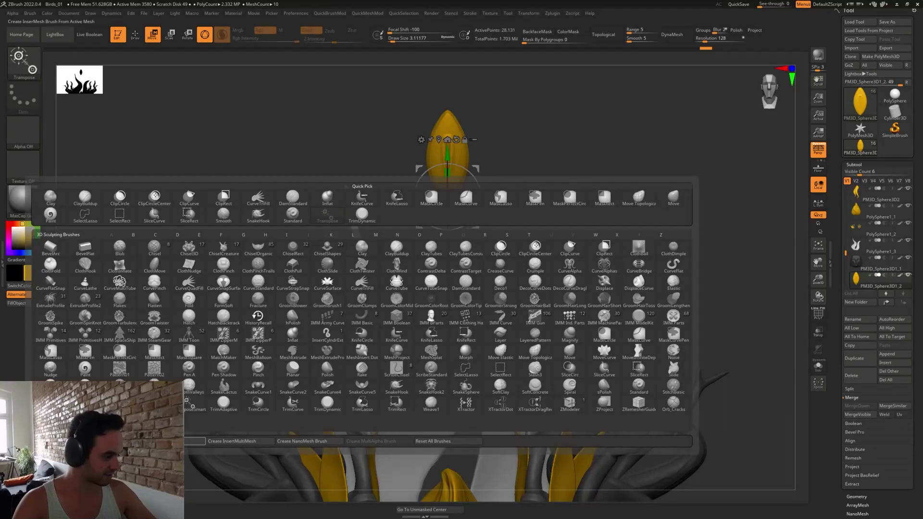
{"action": "left_click", "coordinate": [194, 441]}
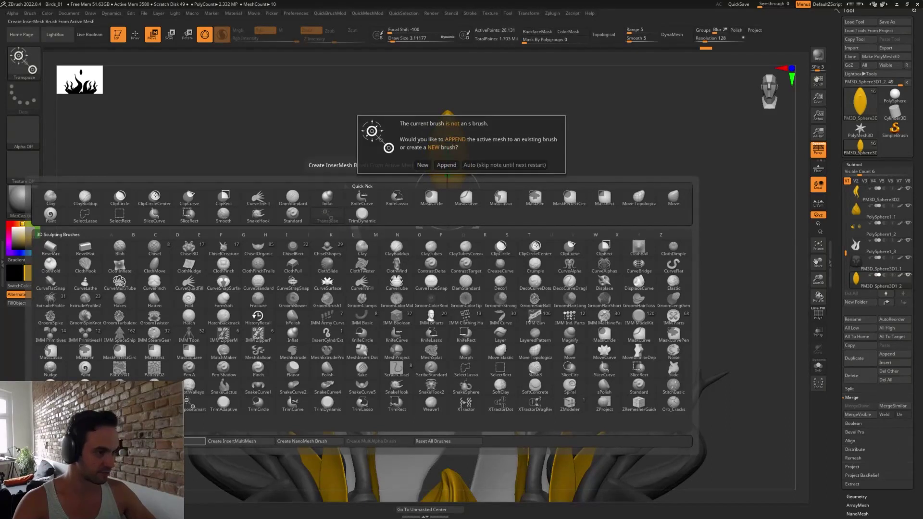
{"action": "left_click", "coordinate": [422, 165]}
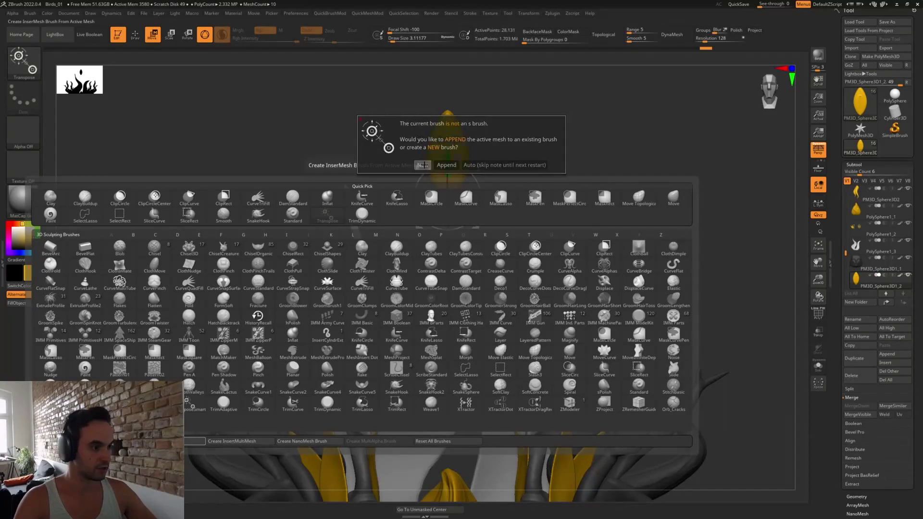
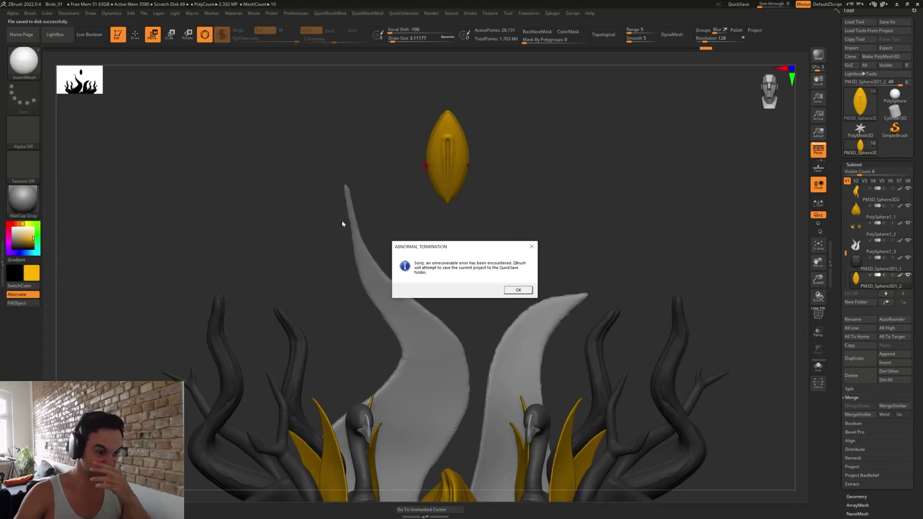
- Acknowledge the abnormal termination notices, and dismiss the home page and session note after relaunching the program
{"action": "left_click", "coordinate": [518, 291]}
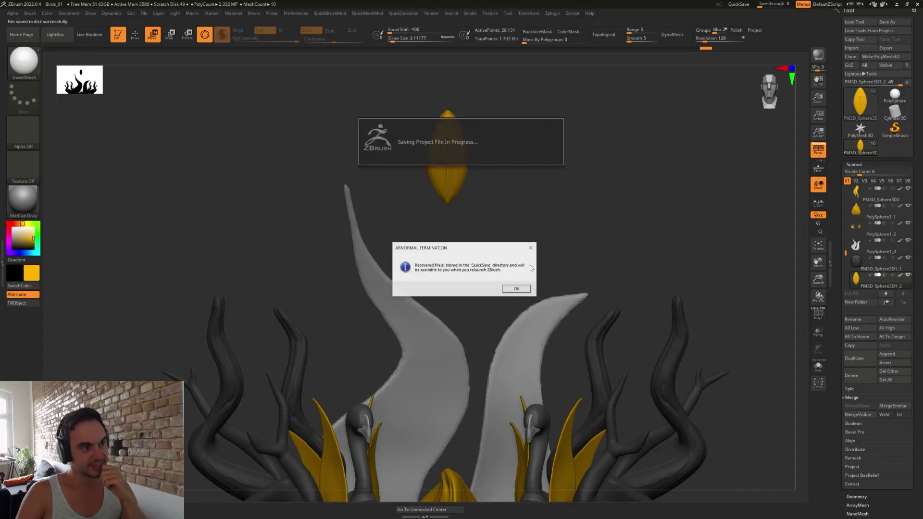
{"action": "left_click", "coordinate": [517, 290]}
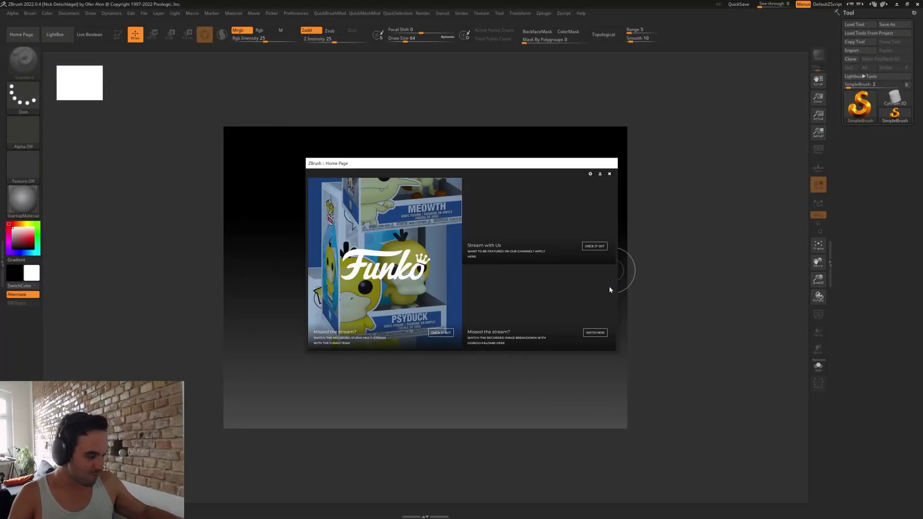
{"action": "left_click", "coordinate": [611, 175]}
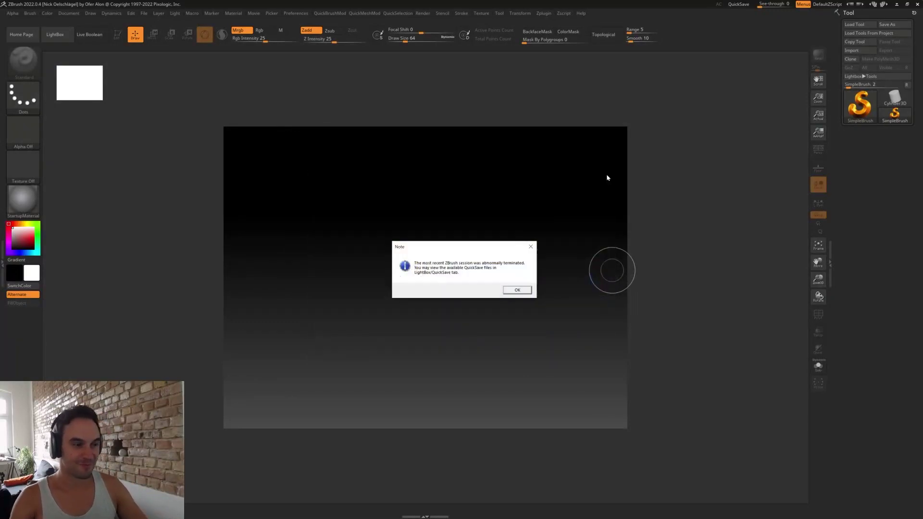
{"action": "left_click", "coordinate": [516, 290]}
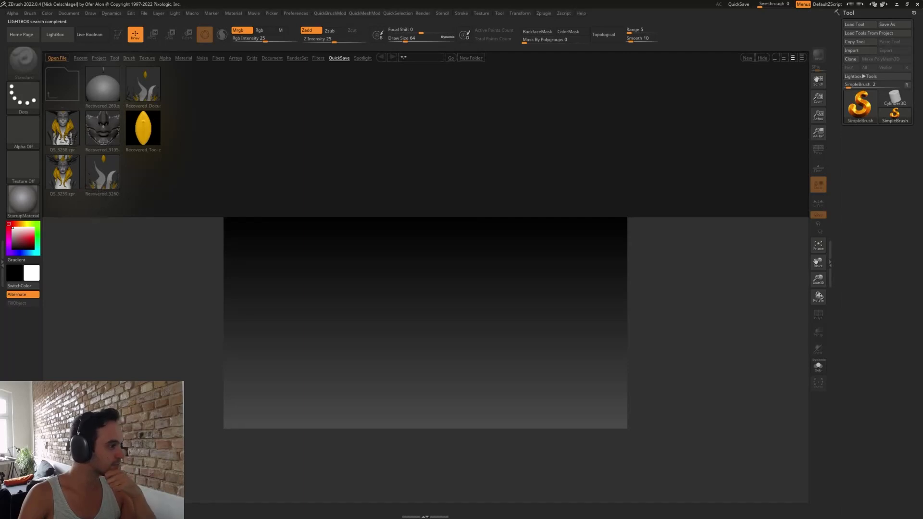
- Open the recovered project Recovered_3260 from the QuickSave files
{"action": "left_click", "coordinate": [70, 174]}
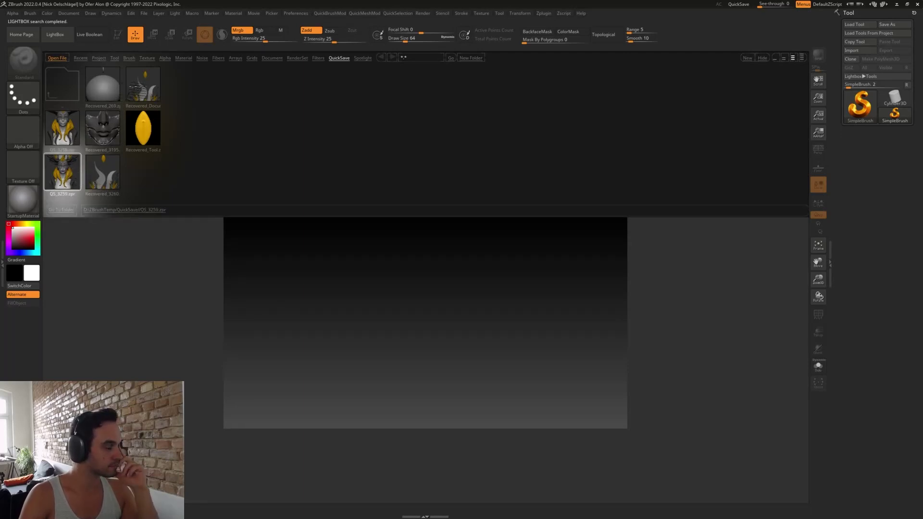
{"action": "left_click", "coordinate": [111, 95]}
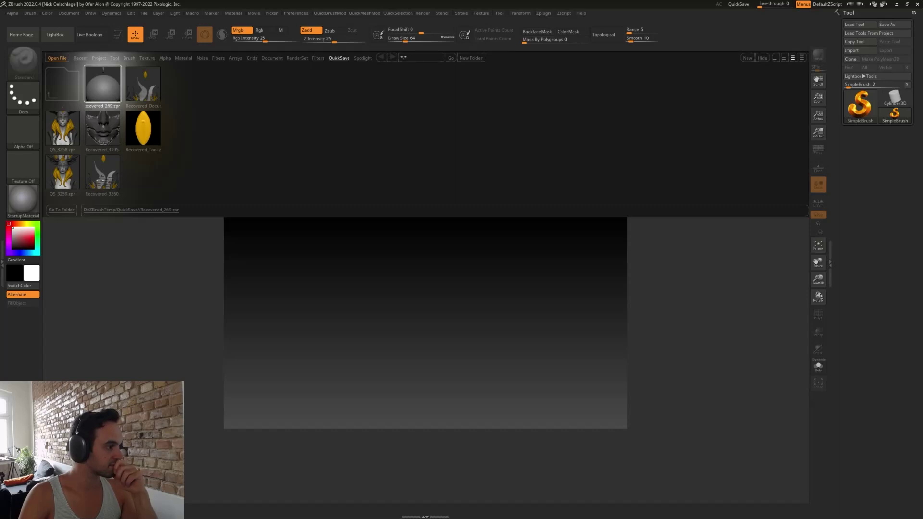
{"action": "left_click", "coordinate": [106, 181]}
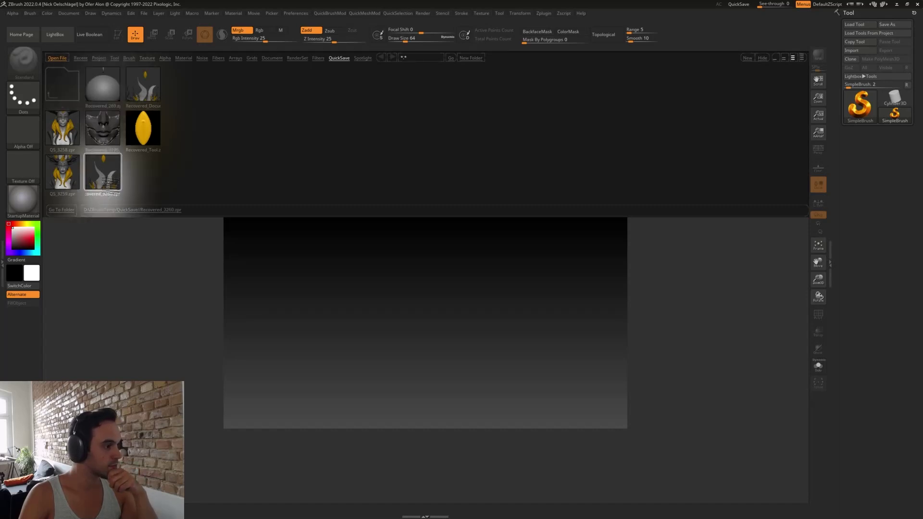
{"action": "double_click", "coordinate": [107, 180]}
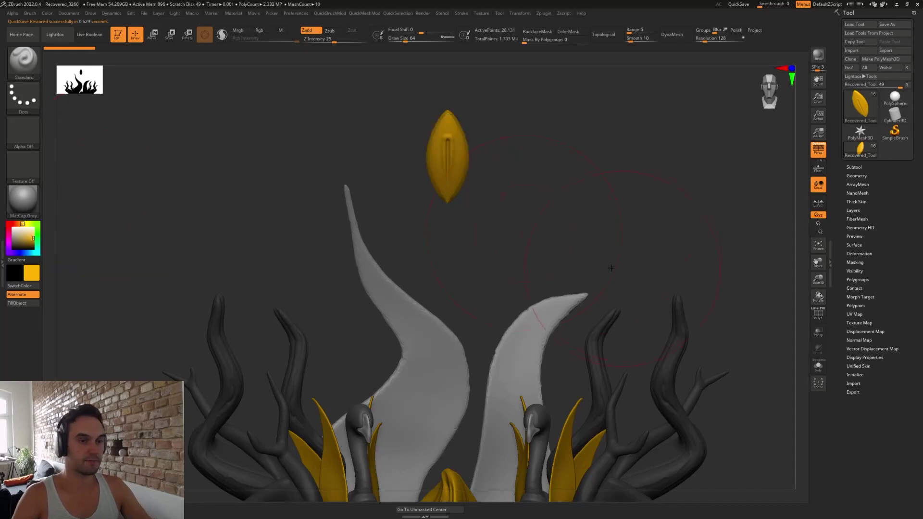
{"action": "left_click_drag", "start_coordinate": [661, 245], "coordinate": [476, 321], "text": "alt"}
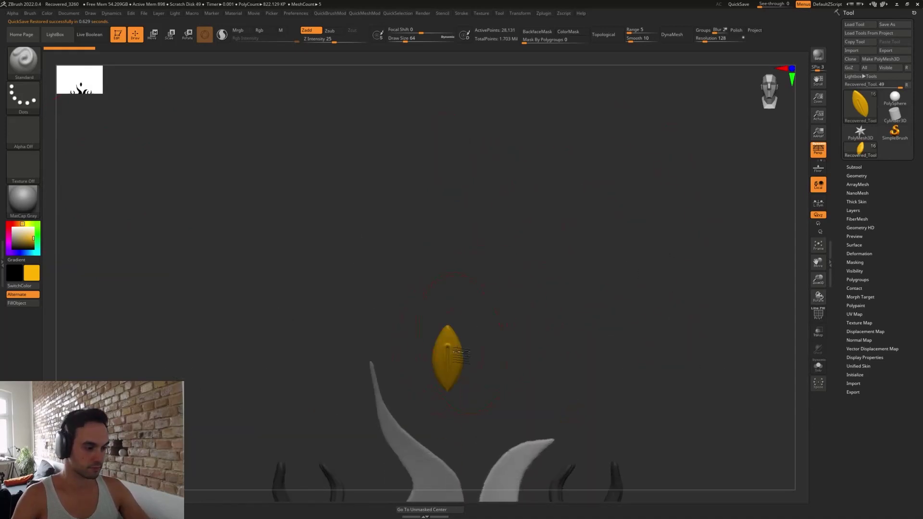
- Move the pointed ornament's subtool above PM3D_Sphere3D1_1 in the subtool order
{"action": "left_click_drag", "start_coordinate": [561, 351], "coordinate": [557, 77], "text": "alt"}
{"action": "mouse_move", "coordinate": [700, 264]}
{"action": "left_mouse_down", "text": "alt"}
{"action": "mouse_move", "coordinate": [680, 226]}
{"action": "mouse_move", "coordinate": [633, 219]}
{"action": "left_mouse_up", "text": "alt"}
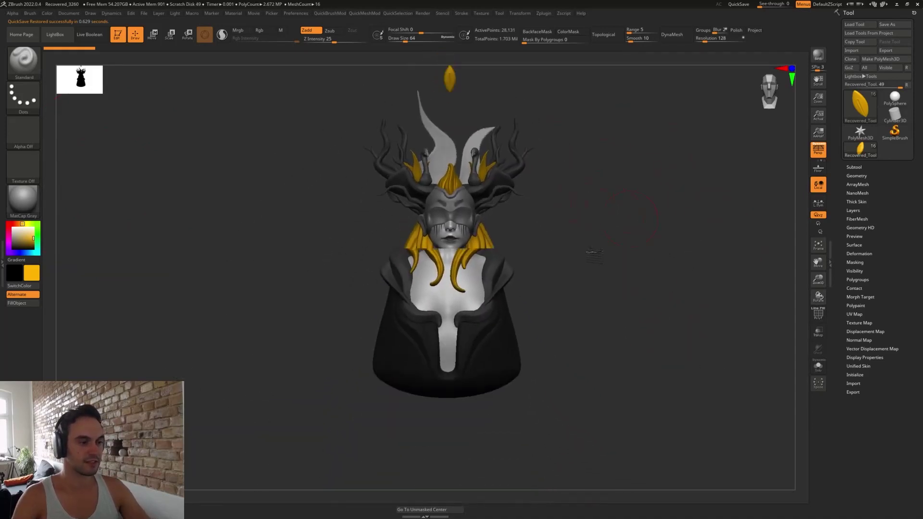
{"action": "left_click_drag", "start_coordinate": [593, 258], "coordinate": [592, 273], "text": "alt"}
{"action": "key", "text": "s"}
{"action": "mouse_move", "coordinate": [590, 308]}
{"action": "left_mouse_down"}
{"action": "mouse_move", "coordinate": [571, 309]}
{"action": "mouse_move", "coordinate": [612, 305]}
{"action": "left_mouse_up"}
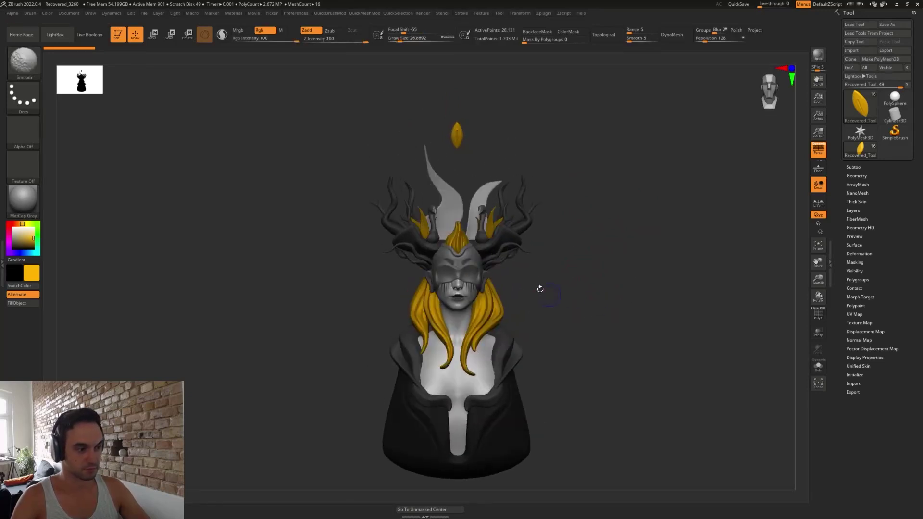
{"action": "left_click_drag", "start_coordinate": [540, 288], "coordinate": [546, 268]}
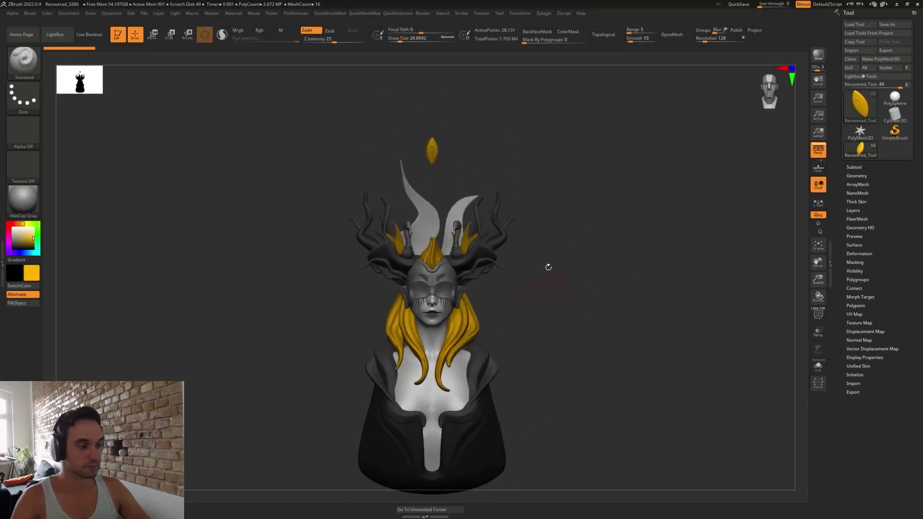
{"action": "left_click", "coordinate": [853, 166]}
{"action": "left_click_drag", "start_coordinate": [846, 256], "coordinate": [869, 244]}
{"action": "key", "text": "w"}
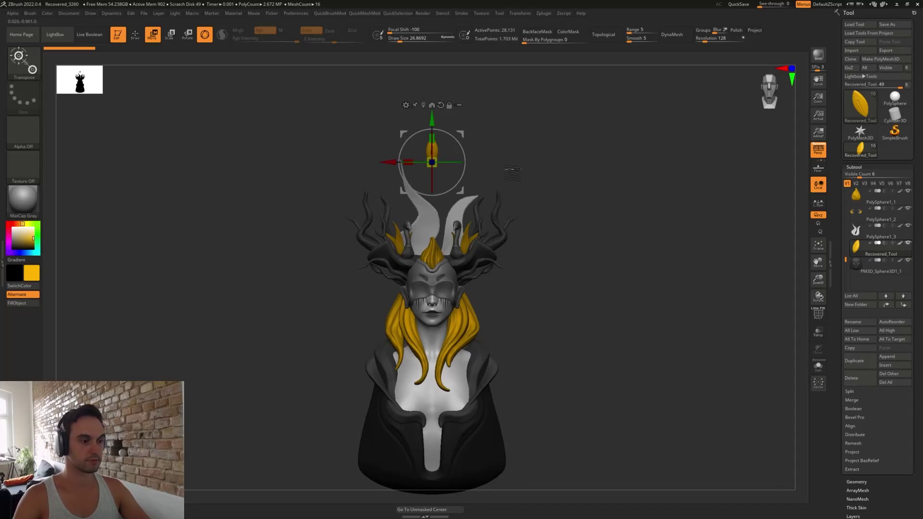
- Try to create a new InsertMesh brush from the grooved gold ornament above the headdress
{"action": "left_click_drag", "start_coordinate": [513, 148], "coordinate": [593, 316], "text": "alt"}
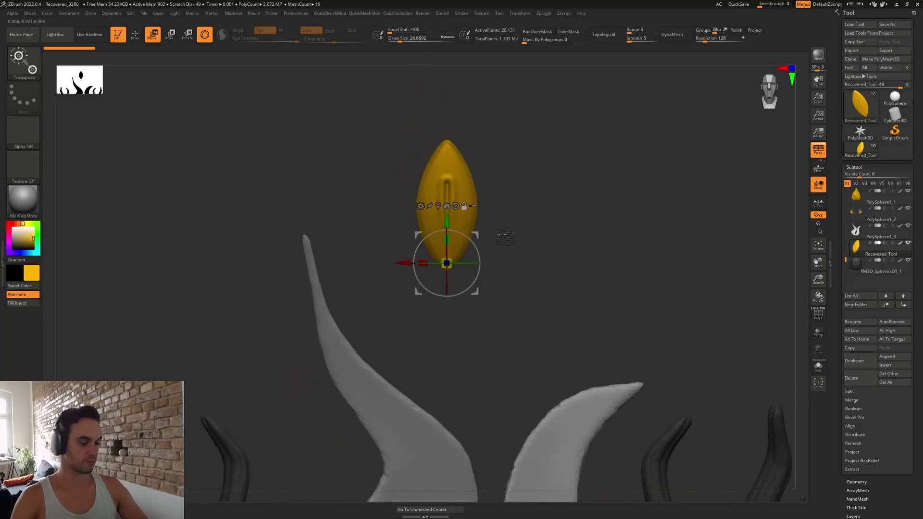
{"action": "key", "text": "b"}
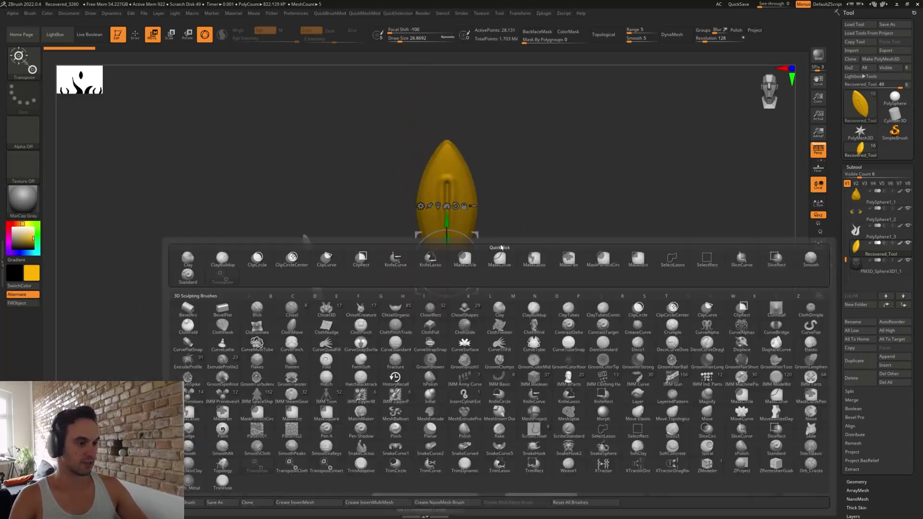
{"action": "left_click", "coordinate": [302, 503]}
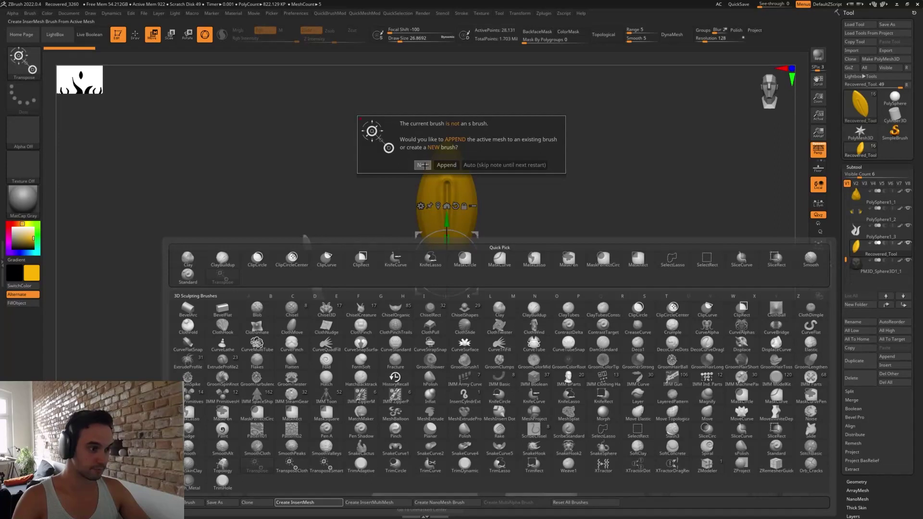
{"action": "left_click", "coordinate": [422, 165]}
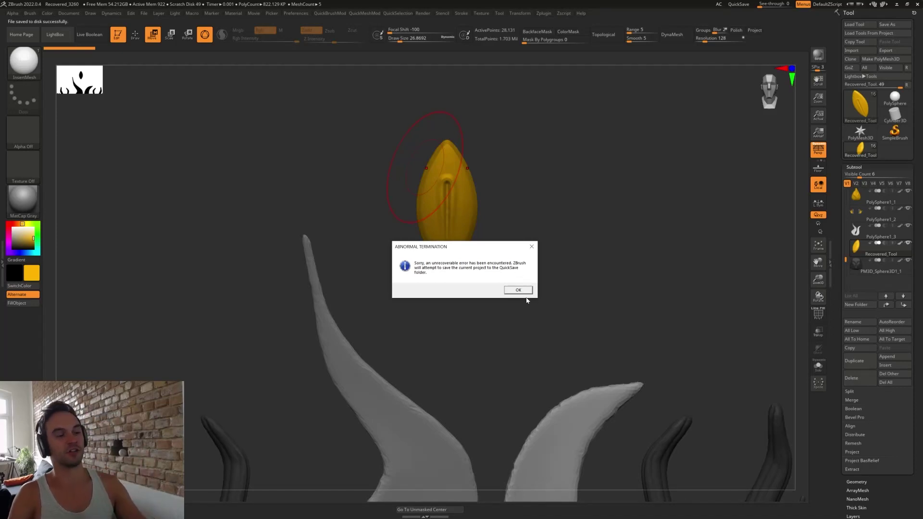
- Acknowledge both crash notices, relaunch ZBrush, and dismiss its home page and the note about the terminated session
{"action": "left_click", "coordinate": [518, 291]}
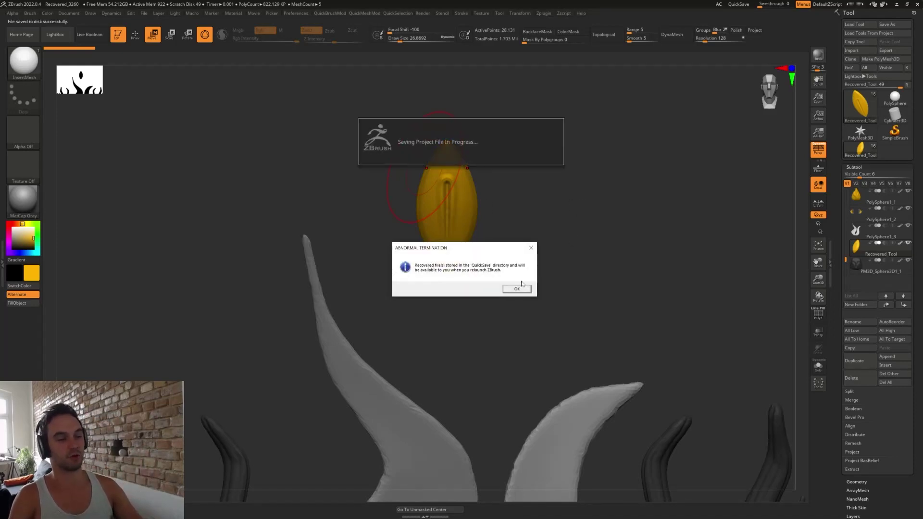
{"action": "left_click", "coordinate": [523, 287]}
{"action": "mouse_move", "coordinate": [308, 515]}
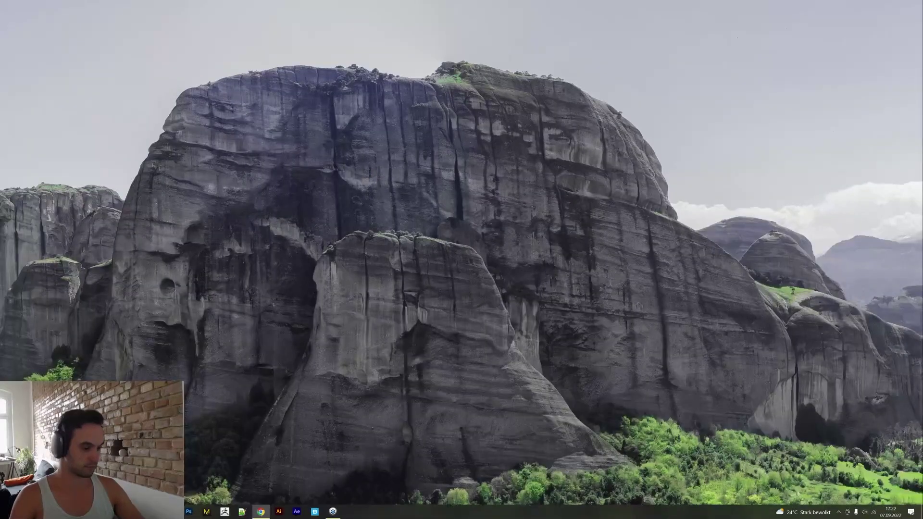
{"action": "left_click", "coordinate": [227, 514]}
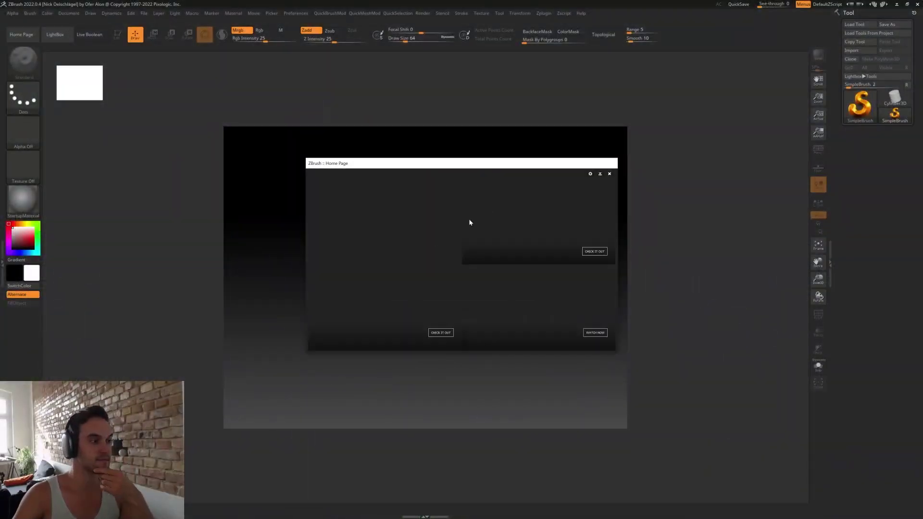
{"action": "left_click", "coordinate": [610, 174]}
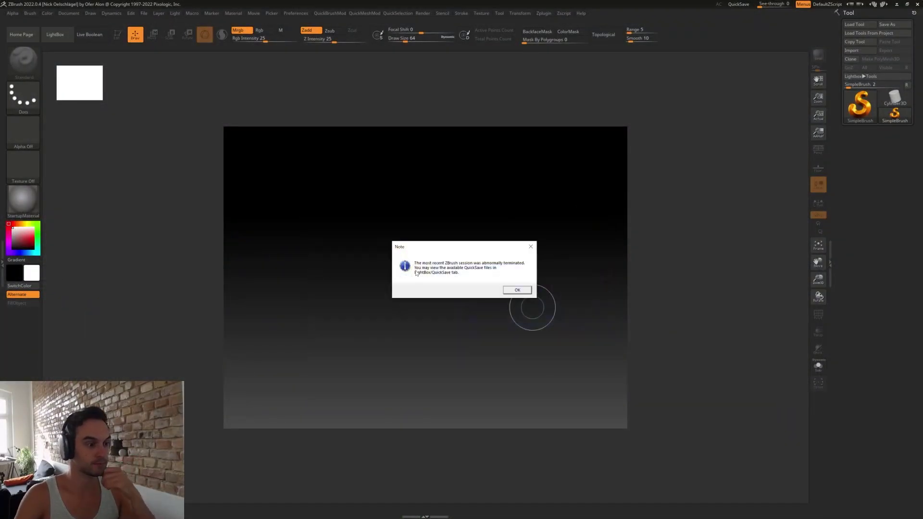
{"action": "left_click", "coordinate": [518, 290]}
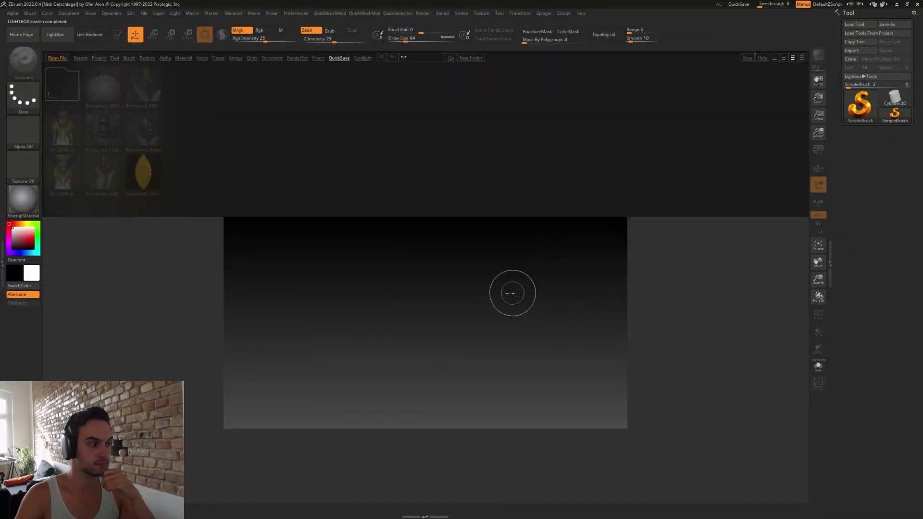
- Reopen the recovered project Recovered_3260 from the QuickSave files
{"action": "double_click", "coordinate": [103, 177]}
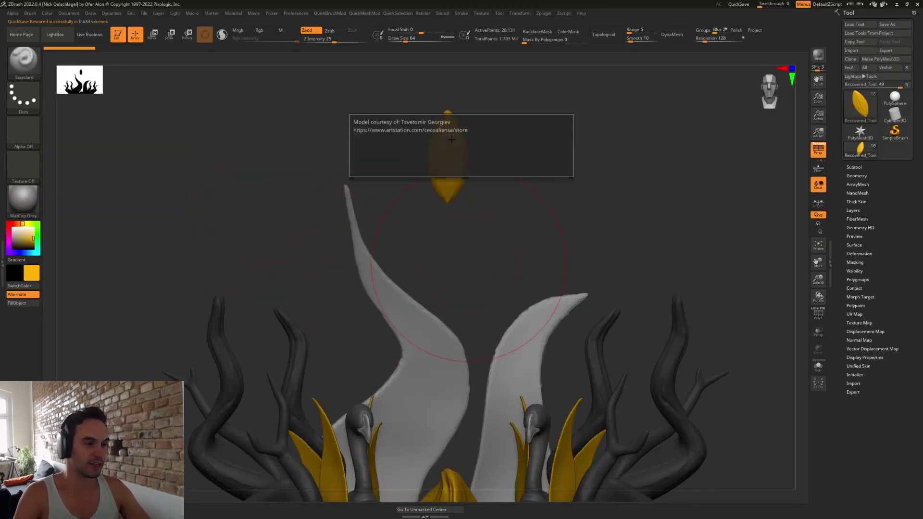
{"action": "left_click_drag", "start_coordinate": [625, 202], "coordinate": [668, 270], "text": "alt"}
{"action": "left_click_drag", "start_coordinate": [661, 385], "coordinate": [667, 173], "text": "alt"}
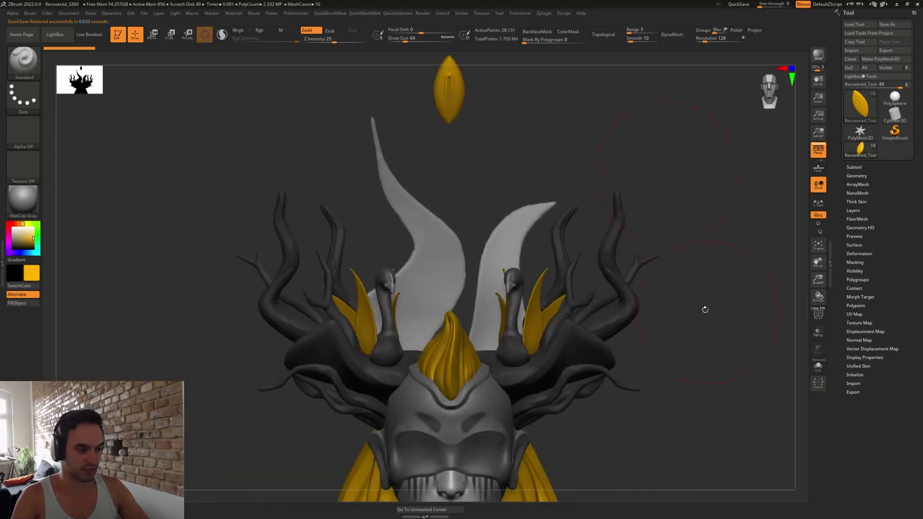
{"action": "left_click_drag", "start_coordinate": [705, 310], "coordinate": [599, 270], "text": "alt"}
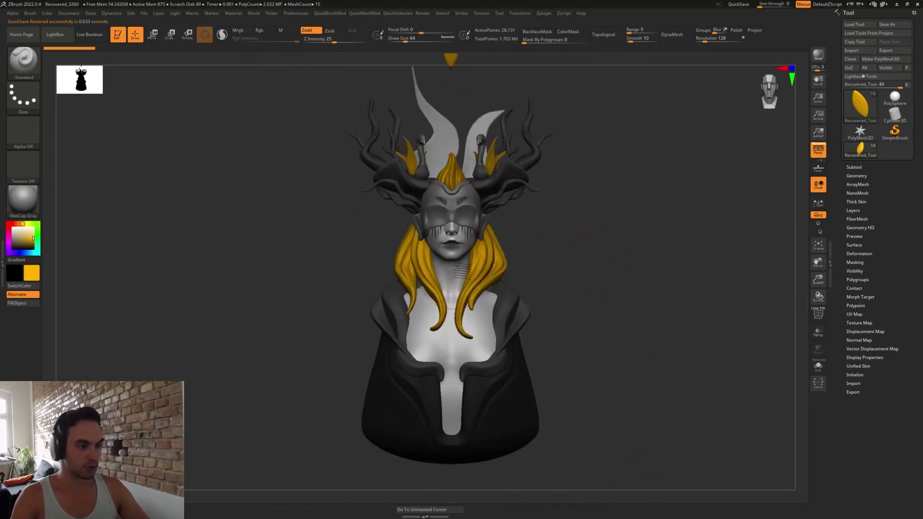
- Check the recent files in LightBox and save the recovered project as Birds_02
{"action": "key", "text": "comma"}
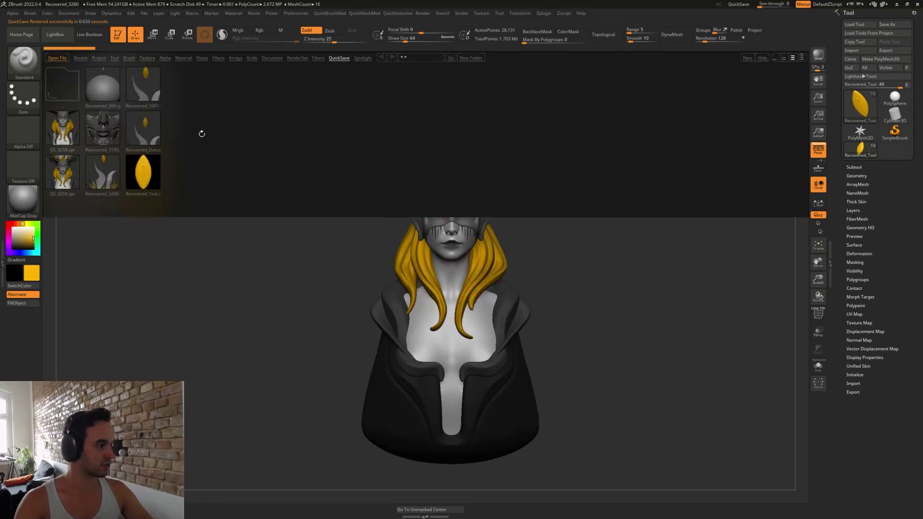
{"action": "left_click", "coordinate": [114, 59]}
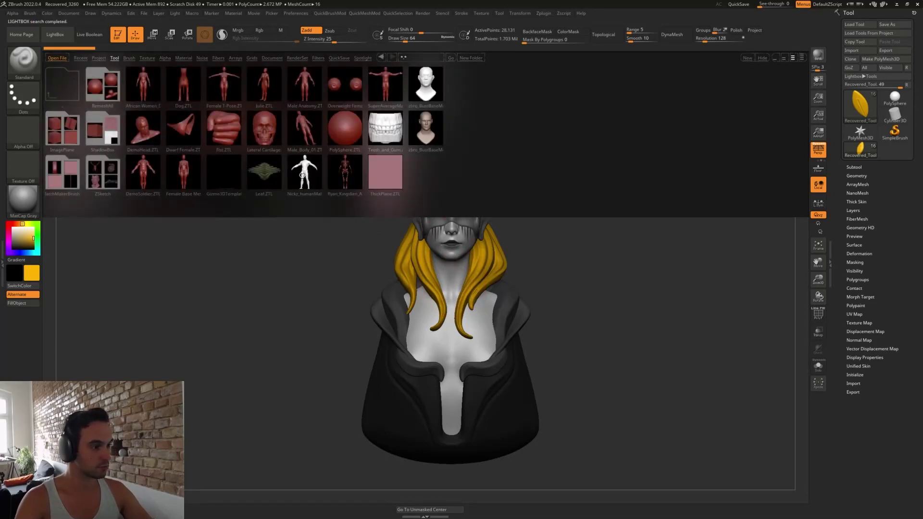
{"action": "left_click", "coordinate": [82, 58]}
{"action": "key", "text": "comma"}
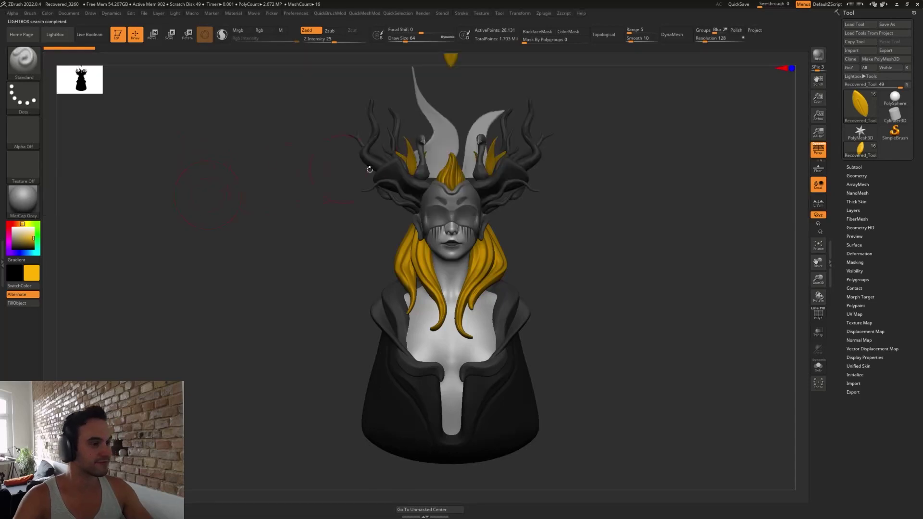
{"action": "left_click_drag", "start_coordinate": [369, 169], "coordinate": [540, 249]}
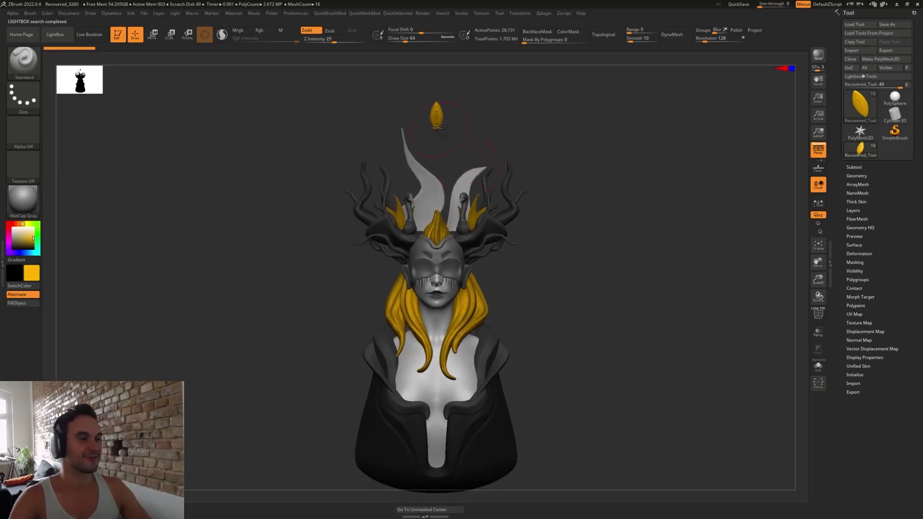
{"action": "left_click", "coordinate": [144, 13]}
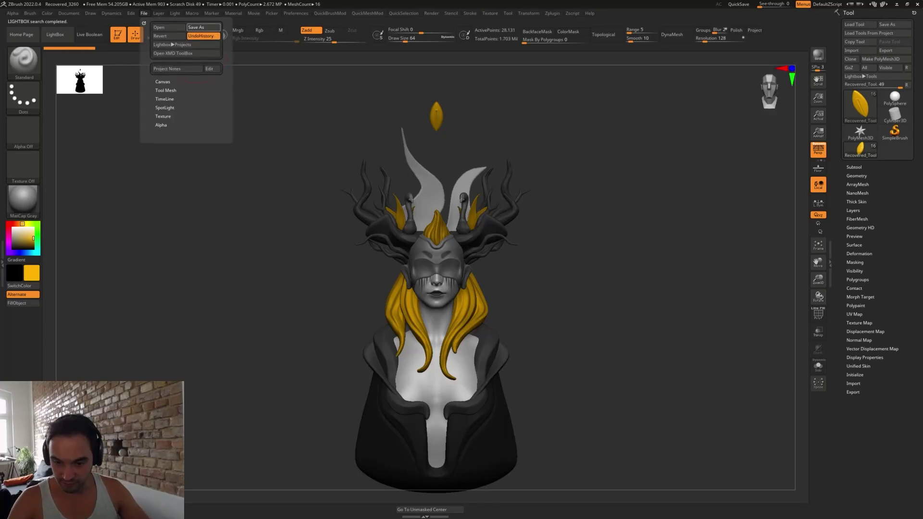
{"action": "key", "text": "ctrl+s"}
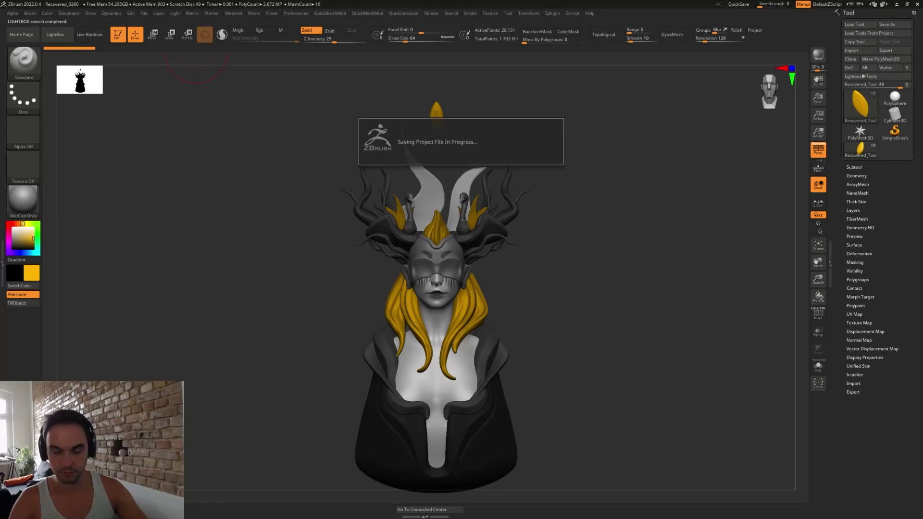
- Select the pointed ornament's subtool and create a new InsertMesh brush from it
{"action": "left_click", "coordinate": [854, 167]}
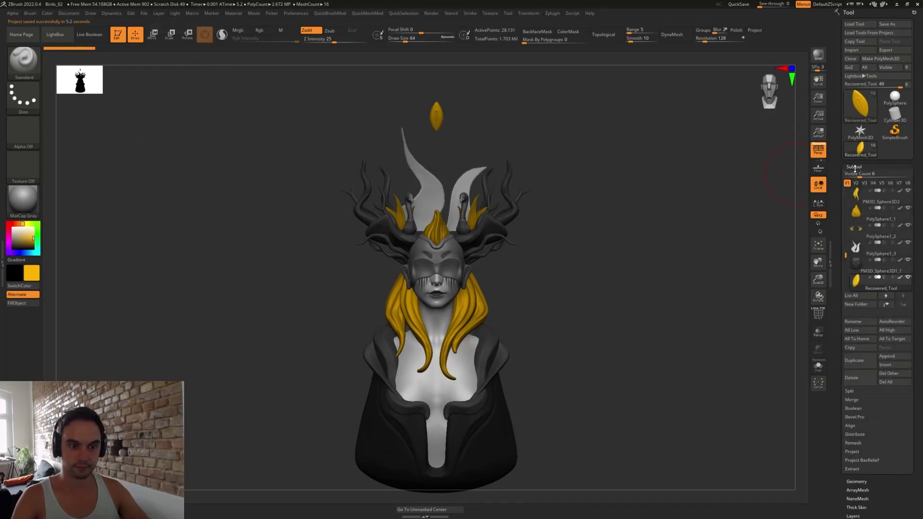
{"action": "left_click", "coordinate": [859, 284]}
{"action": "key", "text": "w"}
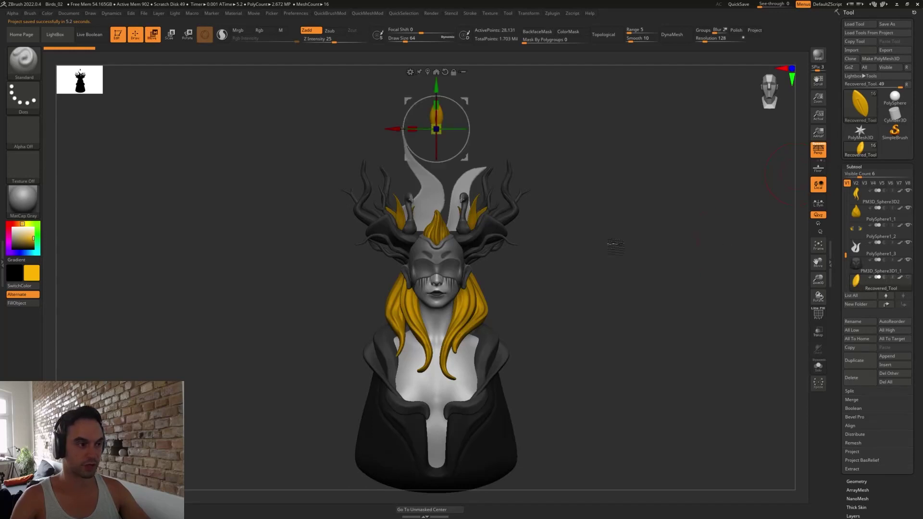
{"action": "left_click_drag", "start_coordinate": [552, 186], "coordinate": [555, 183]}
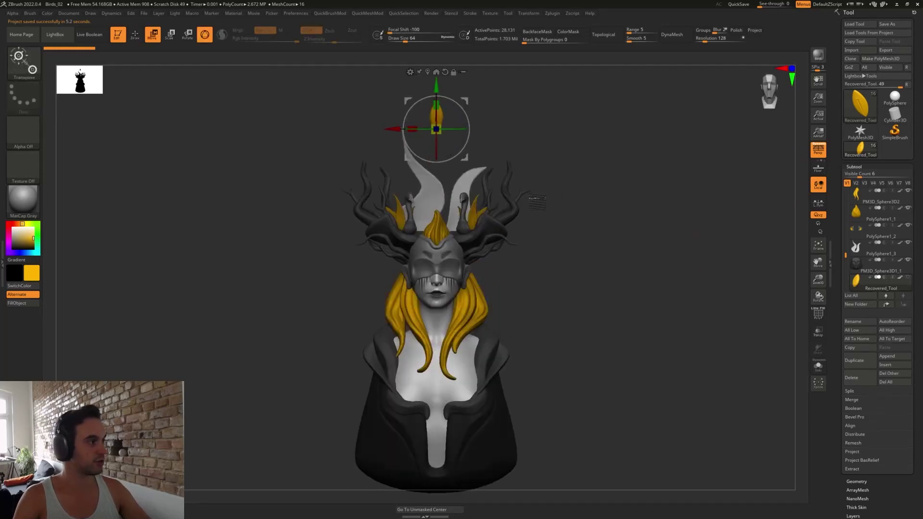
{"action": "key", "text": "q"}
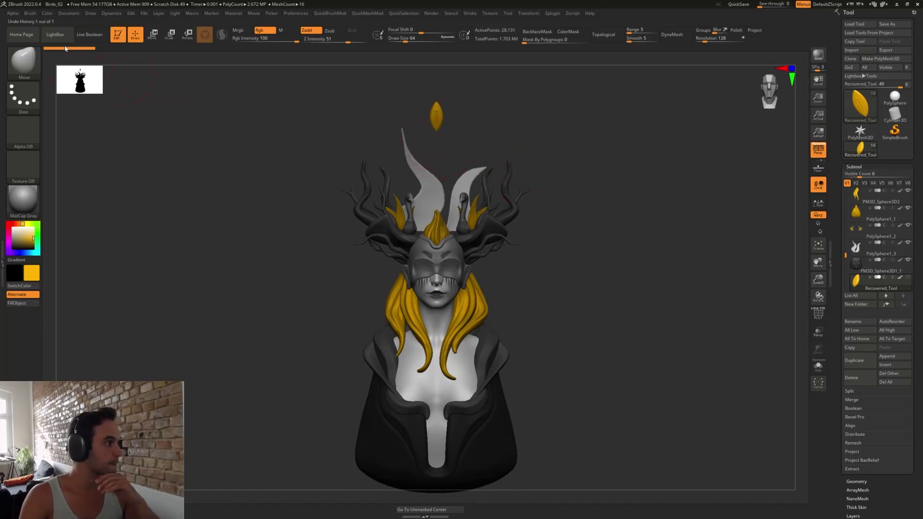
{"action": "key", "text": "b"}
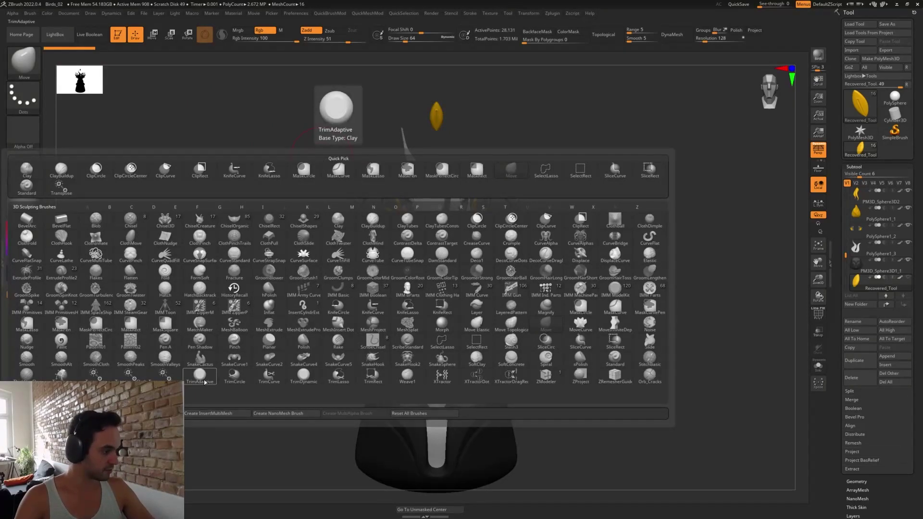
{"action": "left_click", "coordinate": [208, 413]}
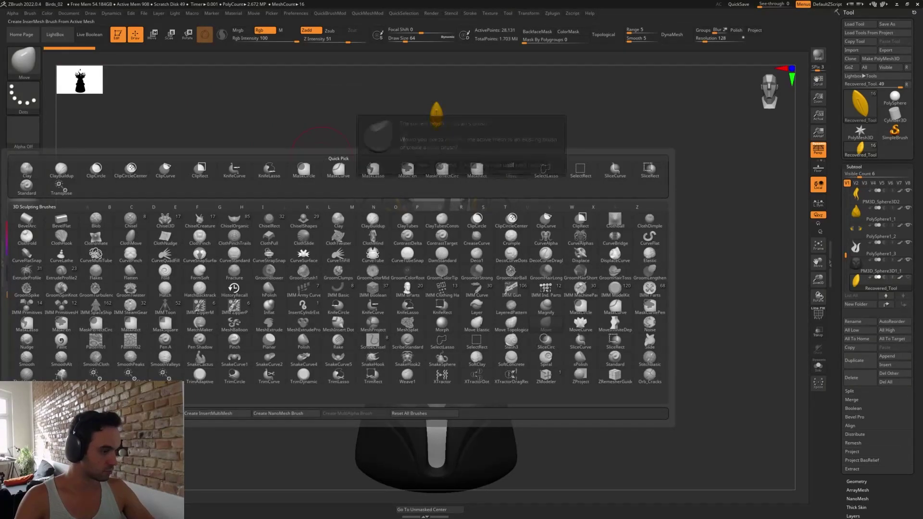
{"action": "left_click", "coordinate": [422, 165]}
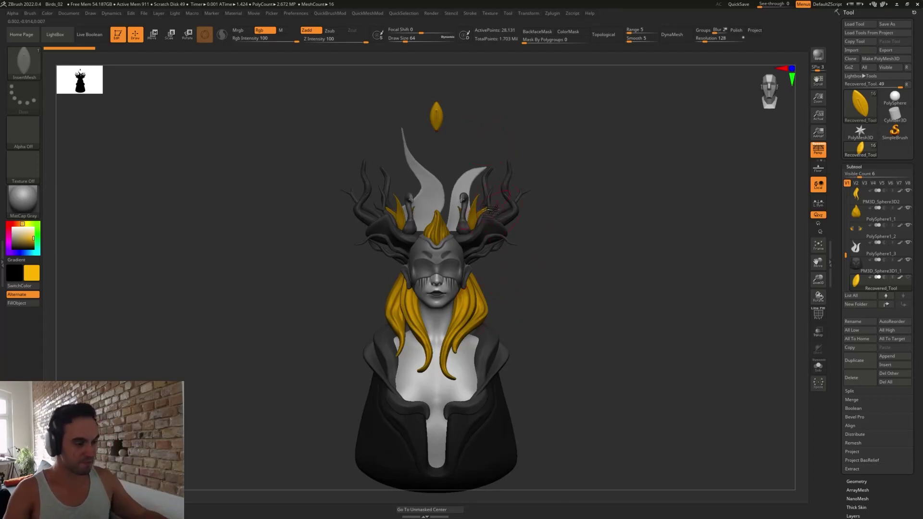
- Insert a small copy of the pointed ornament onto the outer antler branch, using a draw size of about 5
{"action": "mouse_move", "coordinate": [545, 226]}
{"action": "left_mouse_down", "text": "alt"}
{"action": "mouse_move", "coordinate": [668, 294]}
{"action": "mouse_move", "coordinate": [616, 241]}
{"action": "left_mouse_up", "text": "alt"}
{"action": "key", "text": "s"}
{"action": "left_click_drag", "start_coordinate": [616, 241], "coordinate": [603, 240]}
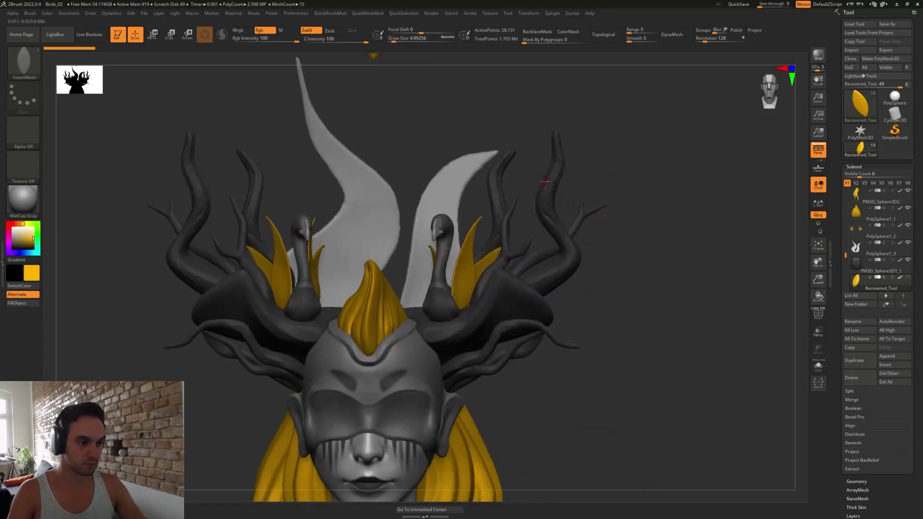
{"action": "mouse_move", "coordinate": [542, 189]}
{"action": "left_mouse_down"}
{"action": "mouse_move", "coordinate": [547, 182]}
{"action": "mouse_move", "coordinate": [632, 237]}
{"action": "left_mouse_up"}
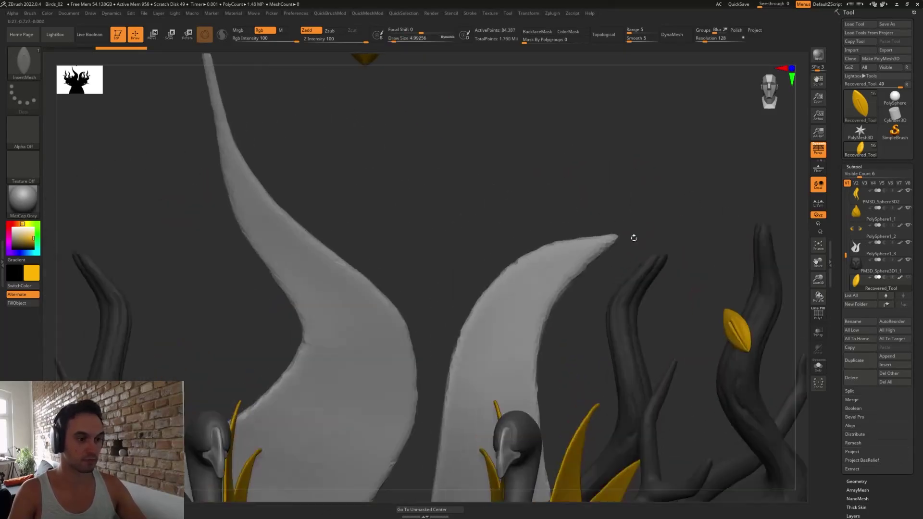
- Rotate and reposition the inserted ornament so it points up and outward from the inner side of the antler branch
{"action": "left_click_drag", "start_coordinate": [715, 276], "coordinate": [550, 163], "text": "alt"}
{"action": "left_click_drag", "start_coordinate": [688, 260], "coordinate": [666, 238]}
{"action": "key", "text": "r"}
{"action": "left_click_drag", "start_coordinate": [563, 239], "coordinate": [573, 263]}
{"action": "mouse_move", "coordinate": [634, 206]}
{"action": "left_mouse_down"}
{"action": "mouse_move", "coordinate": [586, 207]}
{"action": "mouse_move", "coordinate": [566, 181]}
{"action": "mouse_move", "coordinate": [571, 187]}
{"action": "left_mouse_up"}
{"action": "key", "text": "q"}
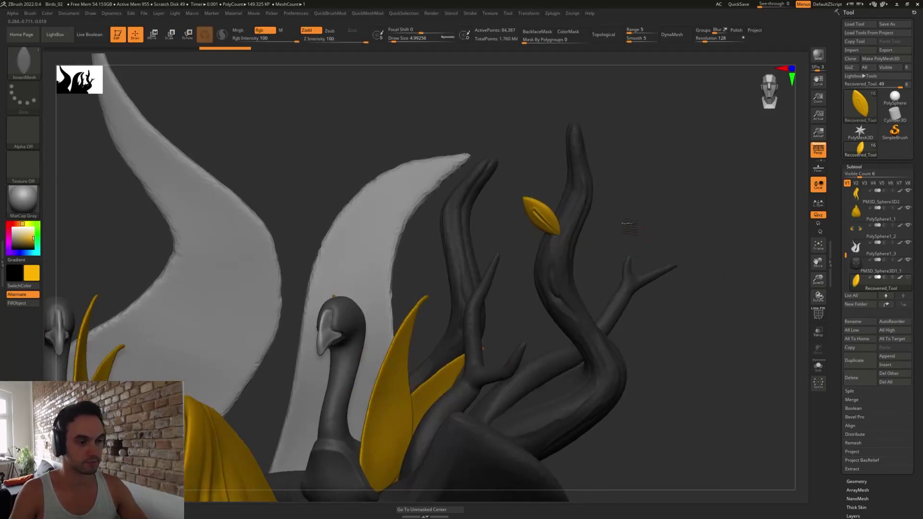
- Insert a second copy of the ornament on the outer antler branch below the first and rotate it to point up and outward
{"action": "left_click_drag", "start_coordinate": [628, 226], "coordinate": [556, 243], "text": "alt"}
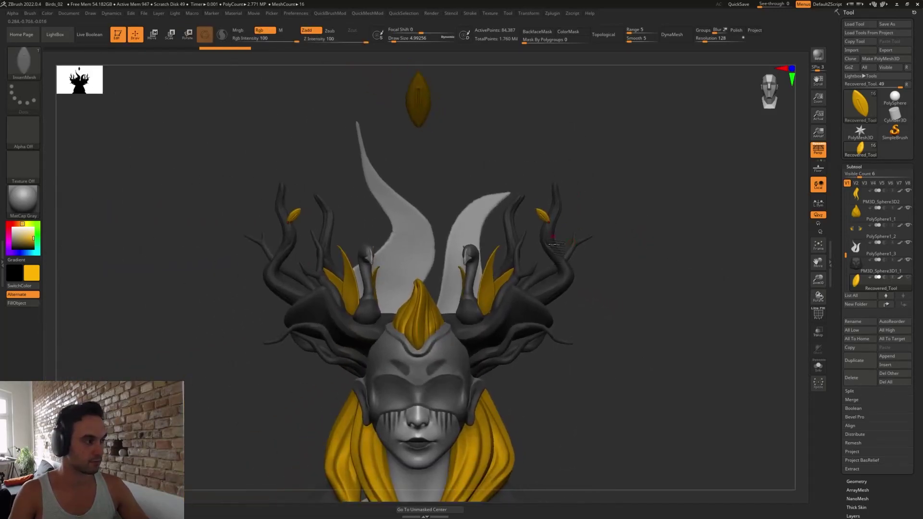
{"action": "left_click_drag", "start_coordinate": [587, 216], "coordinate": [625, 280], "text": "alt"}
{"action": "left_click_drag", "start_coordinate": [559, 260], "coordinate": [621, 302], "text": "alt"}
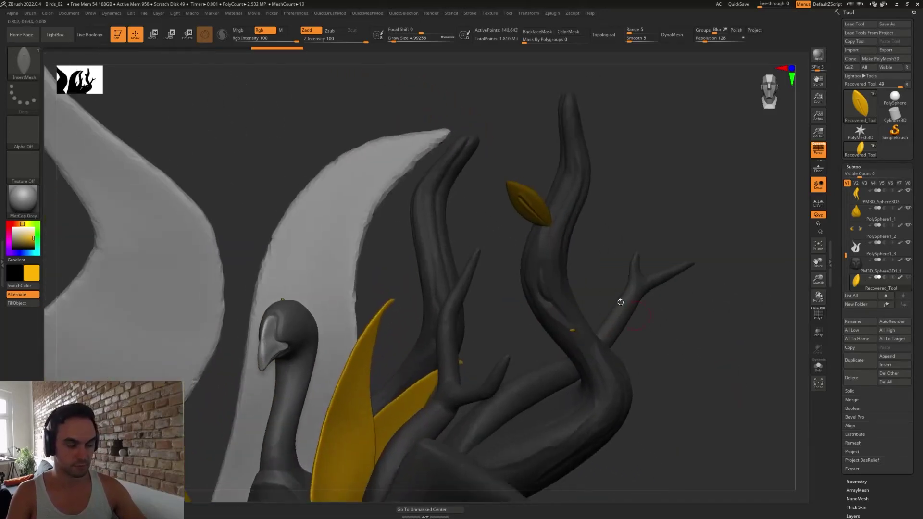
{"action": "mouse_move", "coordinate": [561, 251]}
{"action": "left_mouse_down", "text": "ctrl"}
{"action": "mouse_move", "coordinate": [559, 264]}
{"action": "mouse_move", "coordinate": [547, 264]}
{"action": "left_mouse_up", "text": "ctrl"}
{"action": "key", "text": "r"}
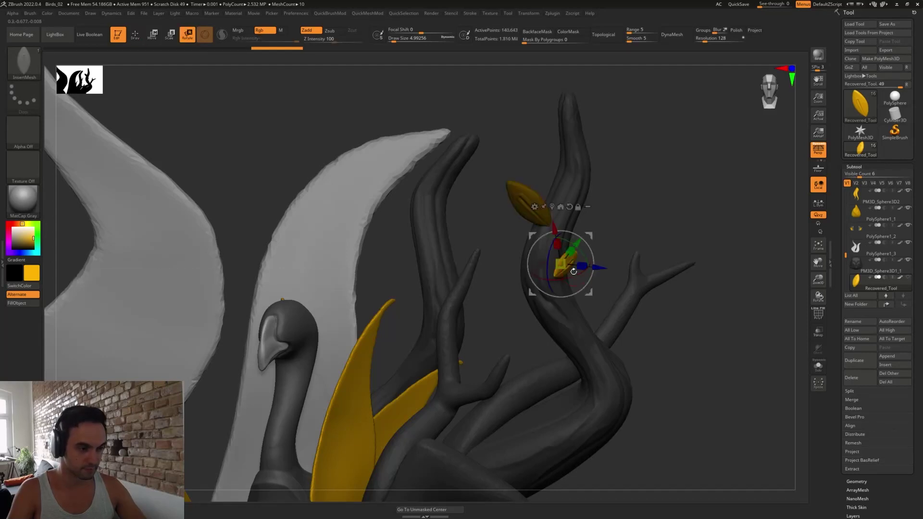
{"action": "left_click_drag", "start_coordinate": [563, 284], "coordinate": [577, 232]}
{"action": "left_click_drag", "start_coordinate": [562, 264], "coordinate": [558, 265]}
{"action": "left_click_drag", "start_coordinate": [562, 265], "coordinate": [643, 302]}
- Insert another ornament copy on the antler's forked side twig and move it upright near the twig's tip
{"action": "key", "text": "q"}
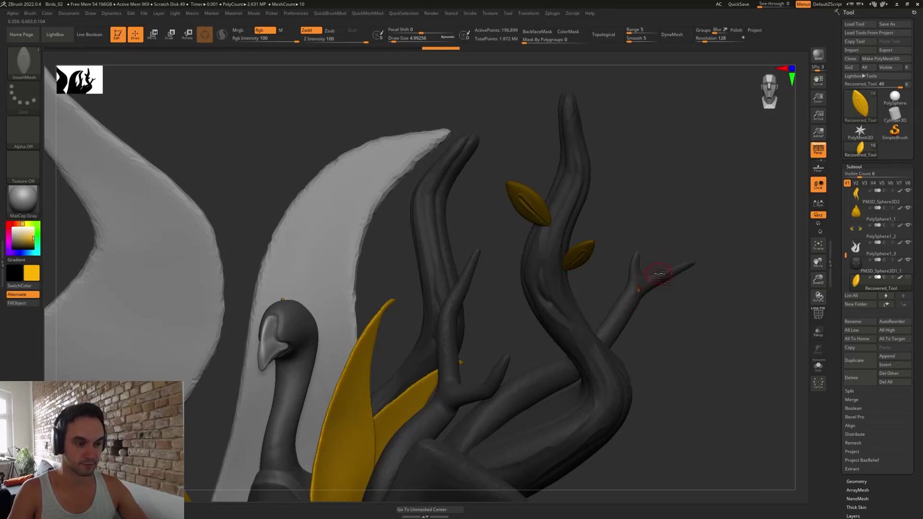
{"action": "key", "text": "ctrl+z"}
{"action": "left_click_drag", "start_coordinate": [666, 289], "coordinate": [673, 301]}
{"action": "mouse_move", "coordinate": [694, 341]}
{"action": "left_mouse_down"}
{"action": "mouse_move", "coordinate": [745, 402]}
{"action": "mouse_move", "coordinate": [601, 365]}
{"action": "mouse_move", "coordinate": [492, 324]}
{"action": "left_mouse_up"}
{"action": "key", "text": "w"}
{"action": "mouse_move", "coordinate": [538, 283]}
{"action": "left_mouse_down"}
{"action": "mouse_move", "coordinate": [476, 252]}
{"action": "mouse_move", "coordinate": [480, 210]}
{"action": "left_mouse_up"}
{"action": "left_click_drag", "start_coordinate": [494, 268], "coordinate": [530, 288]}
{"action": "mouse_move", "coordinate": [479, 210]}
{"action": "left_mouse_down"}
{"action": "mouse_move", "coordinate": [488, 202]}
{"action": "mouse_move", "coordinate": [489, 224]}
{"action": "left_mouse_up"}
{"action": "left_click_drag", "start_coordinate": [528, 283], "coordinate": [486, 267]}
- Duplicate the ornament on the forked twig, reset the gizmo's centre and orientation, and tilt the copy beside the original
{"action": "mouse_move", "coordinate": [482, 202]}
{"action": "left_mouse_down", "text": "ctrl"}
{"action": "mouse_move", "coordinate": [479, 217]}
{"action": "mouse_move", "coordinate": [475, 209]}
{"action": "left_mouse_up", "text": "ctrl"}
{"action": "left_click_drag", "start_coordinate": [451, 232], "coordinate": [452, 234]}
{"action": "key", "text": "ctrl+z"}
{"action": "left_click_drag", "start_coordinate": [515, 259], "coordinate": [544, 258]}
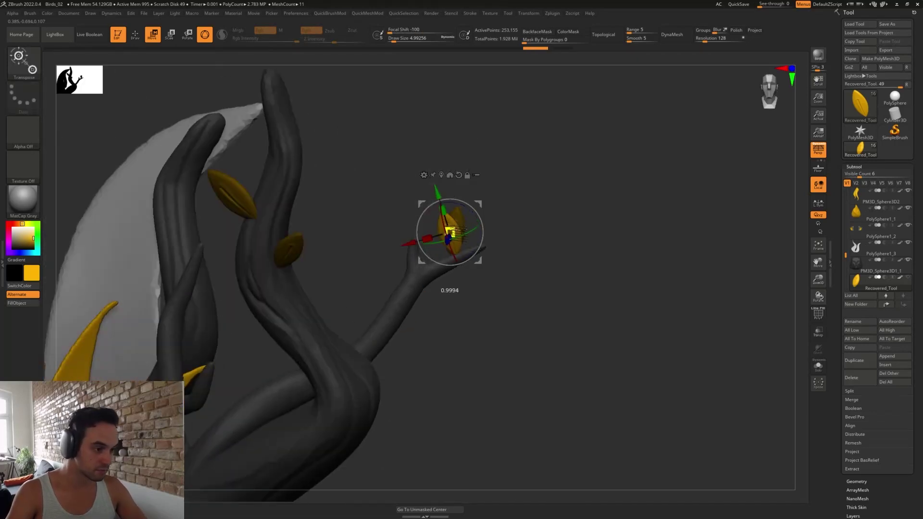
{"action": "left_click_drag", "start_coordinate": [448, 238], "coordinate": [448, 238]}
{"action": "key", "text": "ctrl+z"}
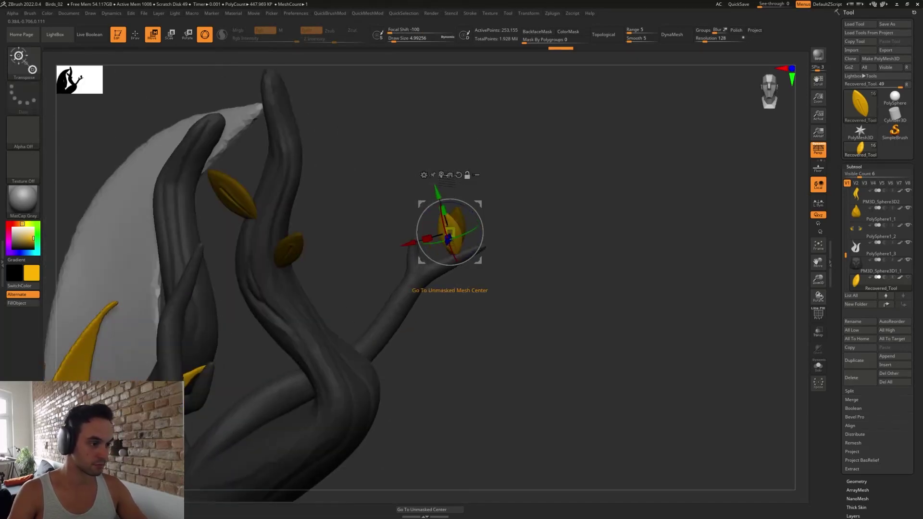
{"action": "left_click", "coordinate": [441, 176], "text": "alt"}
{"action": "left_click", "coordinate": [449, 176]}
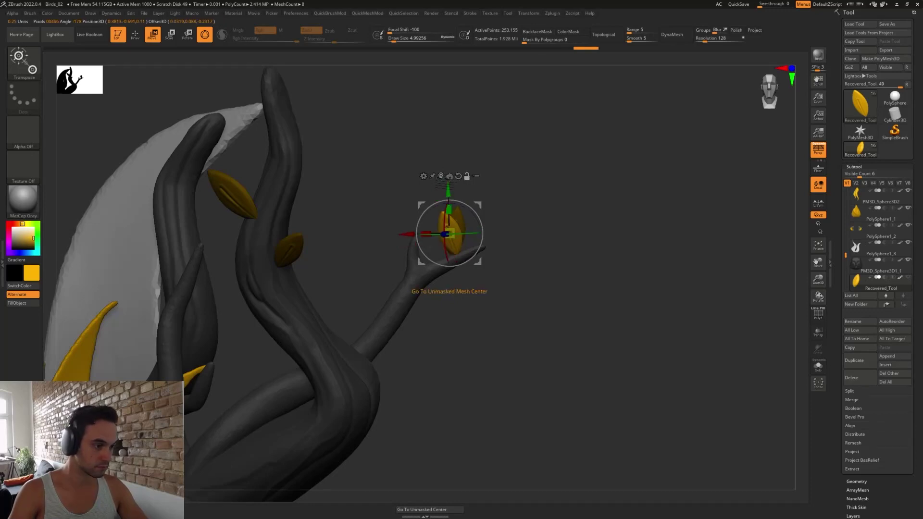
{"action": "left_click_drag", "start_coordinate": [449, 192], "coordinate": [456, 185]}
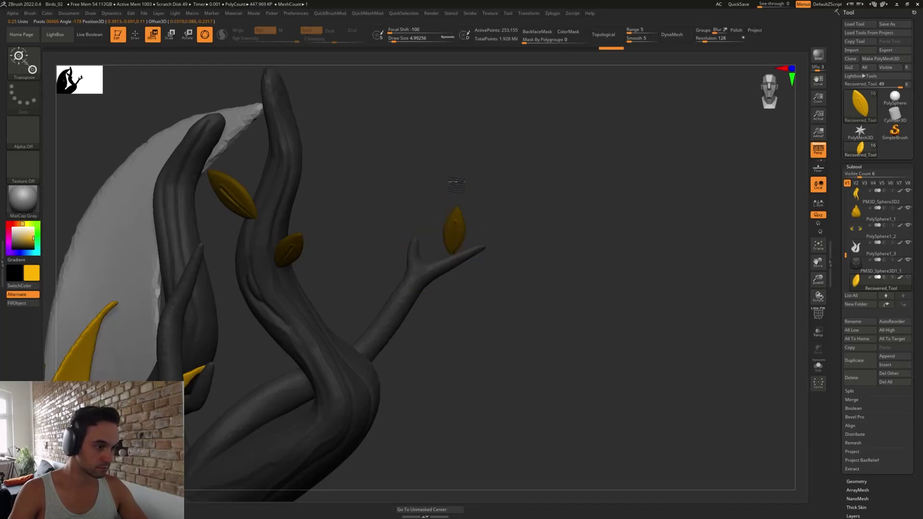
{"action": "key", "text": "ctrl+z"}
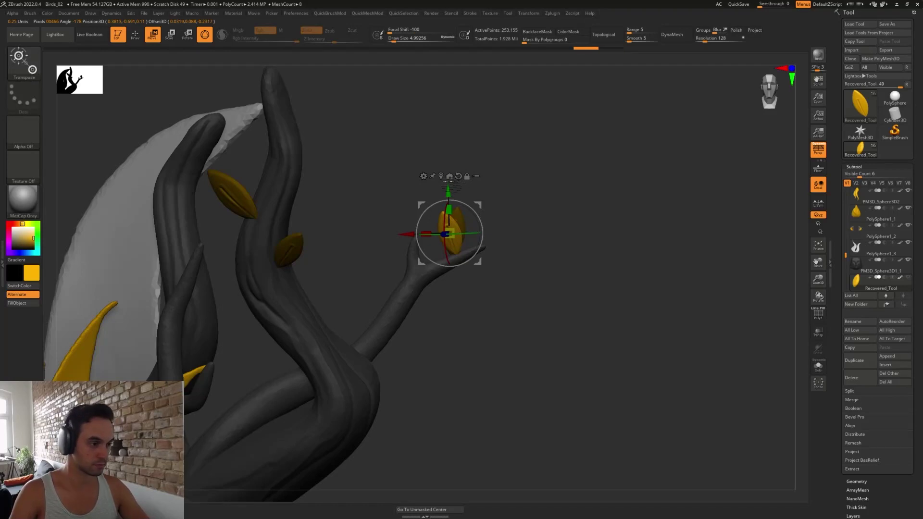
{"action": "left_click_drag", "start_coordinate": [455, 241], "coordinate": [459, 241]}
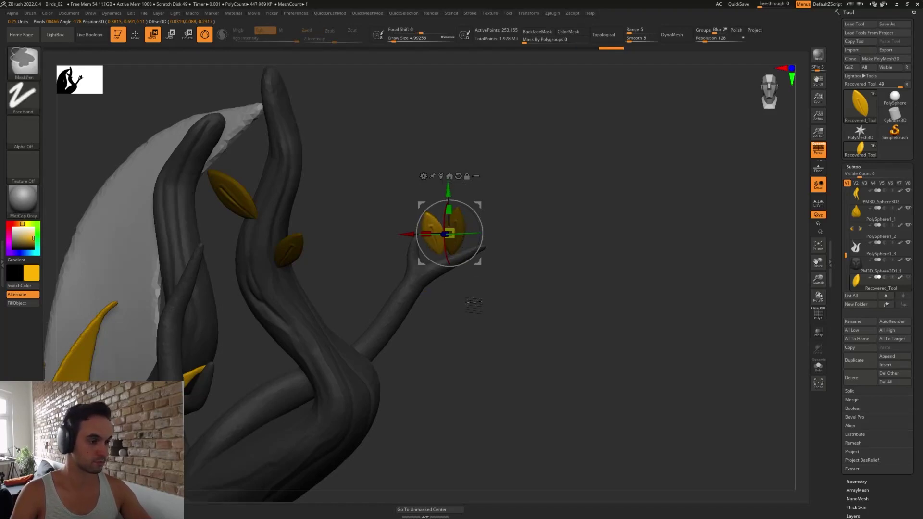
- Fine-tune the size and placement of the duplicated ornament so it forms a close pair with the one on the forked twig
{"action": "mouse_move", "coordinate": [501, 344]}
{"action": "right_mouse_down", "text": "ctrl"}
{"action": "mouse_move", "coordinate": [440, 285]}
{"action": "mouse_move", "coordinate": [509, 340]}
{"action": "mouse_move", "coordinate": [513, 318]}
{"action": "mouse_move", "coordinate": [583, 387]}
{"action": "right_mouse_up", "text": "ctrl"}
{"action": "key", "text": "ctrl+z"}
{"action": "left_click_drag", "start_coordinate": [479, 204], "coordinate": [462, 262], "text": "alt"}
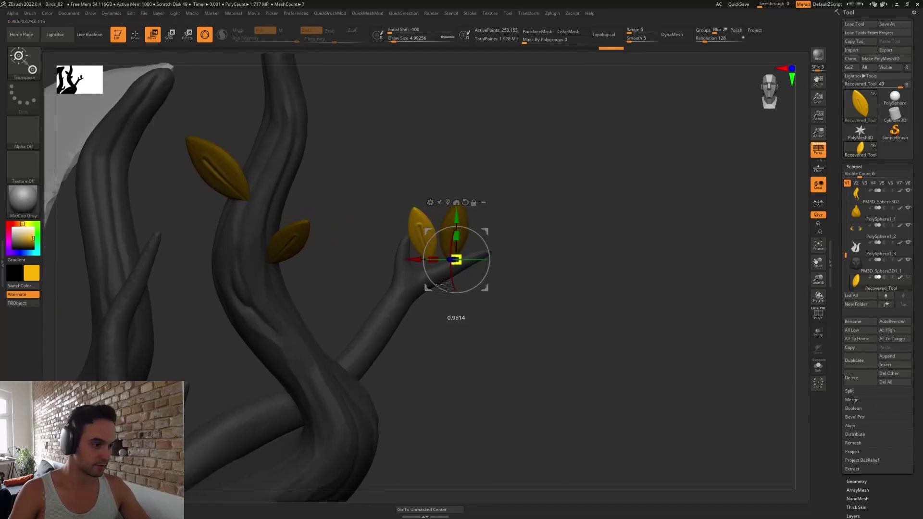
{"action": "left_click_drag", "start_coordinate": [443, 284], "coordinate": [435, 291]}
{"action": "key", "text": "ctrl+z"}
{"action": "left_click_drag", "start_coordinate": [456, 259], "coordinate": [406, 316]}
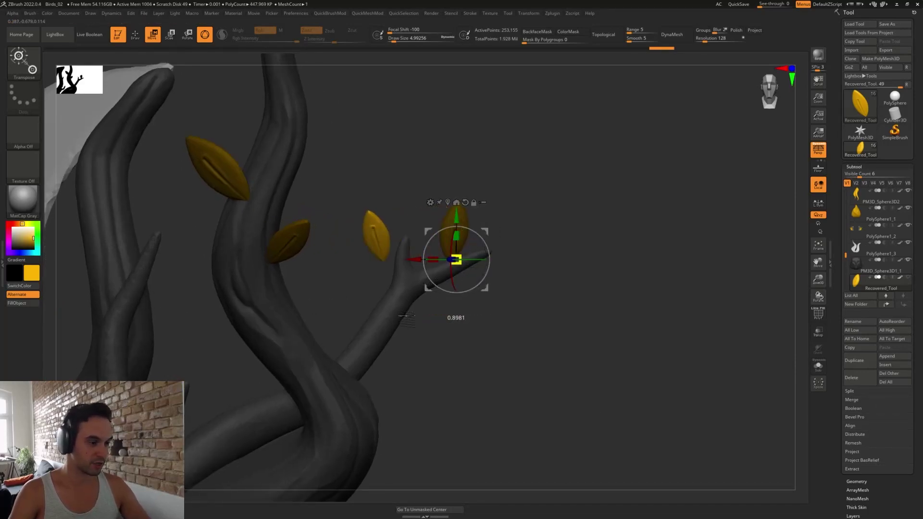
{"action": "key", "text": "ctrl+z"}
{"action": "mouse_move", "coordinate": [485, 233]}
{"action": "left_mouse_down", "text": "alt"}
{"action": "mouse_move", "coordinate": [363, 223]}
{"action": "mouse_move", "coordinate": [486, 226]}
{"action": "mouse_move", "coordinate": [477, 231]}
{"action": "left_mouse_up", "text": "alt"}
{"action": "mouse_move", "coordinate": [508, 304]}
{"action": "left_mouse_down"}
{"action": "mouse_move", "coordinate": [476, 307]}
{"action": "mouse_move", "coordinate": [551, 314]}
{"action": "mouse_move", "coordinate": [581, 298]}
{"action": "mouse_move", "coordinate": [564, 298]}
{"action": "mouse_move", "coordinate": [562, 282]}
{"action": "mouse_move", "coordinate": [577, 300]}
{"action": "mouse_move", "coordinate": [516, 315]}
{"action": "mouse_move", "coordinate": [510, 336]}
{"action": "left_mouse_up"}
- Insert an ornament on the lower side branch and adjust its shape with the Move brush at a draw size of about 20
{"action": "key", "text": "q"}
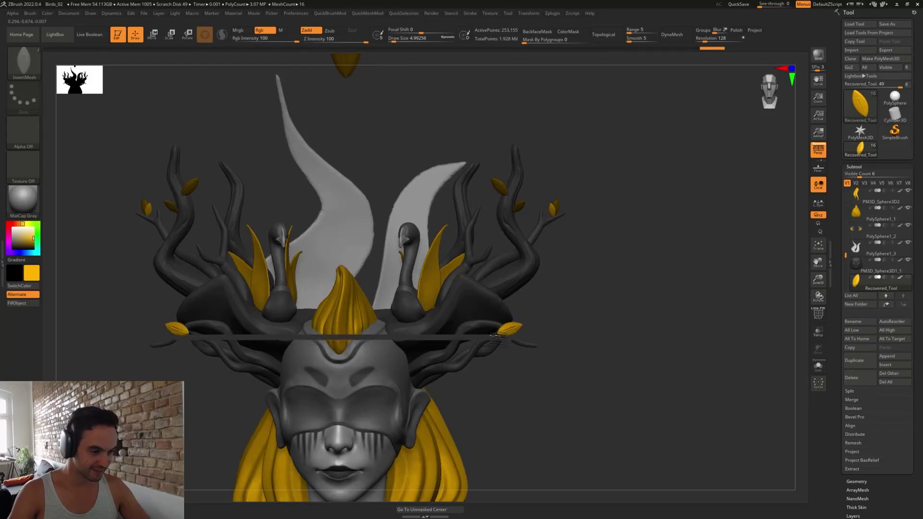
{"action": "key", "text": "w"}
{"action": "left_click_drag", "start_coordinate": [537, 401], "coordinate": [541, 445], "text": "alt"}
{"action": "mouse_move", "coordinate": [524, 331]}
{"action": "left_mouse_down"}
{"action": "mouse_move", "coordinate": [514, 306]}
{"action": "mouse_move", "coordinate": [534, 310]}
{"action": "left_mouse_up"}
{"action": "key", "text": "q"}
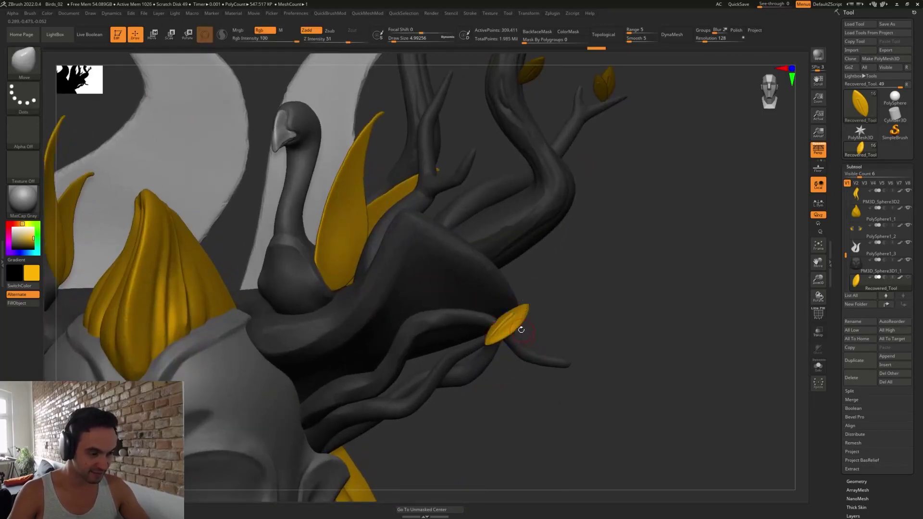
{"action": "key", "text": "s"}
{"action": "left_click_drag", "start_coordinate": [548, 394], "coordinate": [504, 392]}
{"action": "key", "text": "s"}
{"action": "mouse_move", "coordinate": [512, 331]}
{"action": "left_mouse_down"}
{"action": "mouse_move", "coordinate": [502, 332]}
{"action": "mouse_move", "coordinate": [563, 339]}
{"action": "left_mouse_up"}
- Rotate and reposition the lower branch's ornament so it points up and outward beside the outer end of the branch
{"action": "key", "text": "w"}
{"action": "left_click_drag", "start_coordinate": [668, 343], "coordinate": [604, 350]}
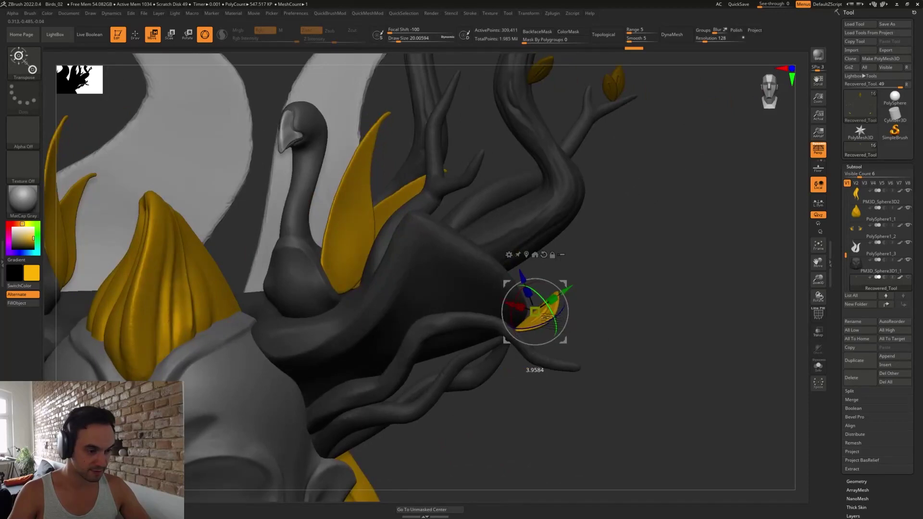
{"action": "left_click_drag", "start_coordinate": [543, 331], "coordinate": [537, 331]}
{"action": "left_click_drag", "start_coordinate": [530, 282], "coordinate": [527, 283]}
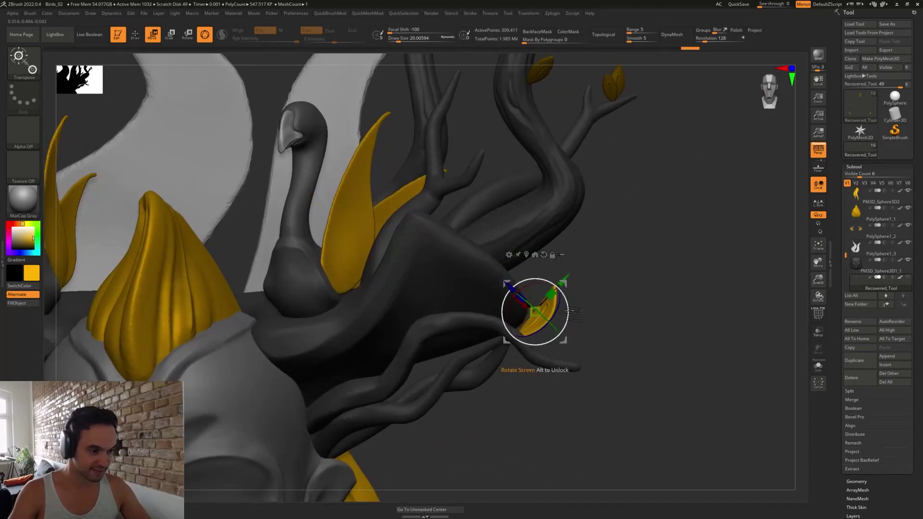
{"action": "left_click_drag", "start_coordinate": [565, 329], "coordinate": [606, 312]}
{"action": "left_click_drag", "start_coordinate": [571, 281], "coordinate": [583, 297]}
{"action": "left_click_drag", "start_coordinate": [580, 303], "coordinate": [554, 326]}
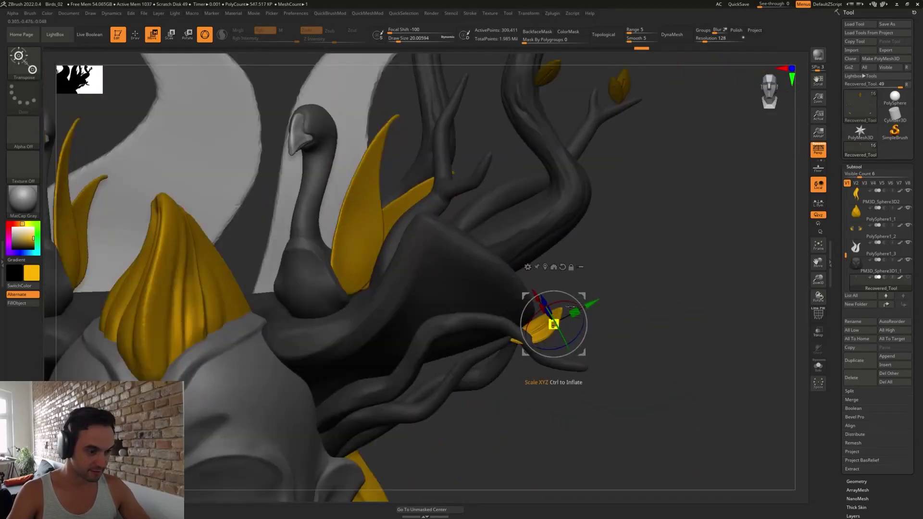
{"action": "left_click_drag", "start_coordinate": [582, 296], "coordinate": [605, 297]}
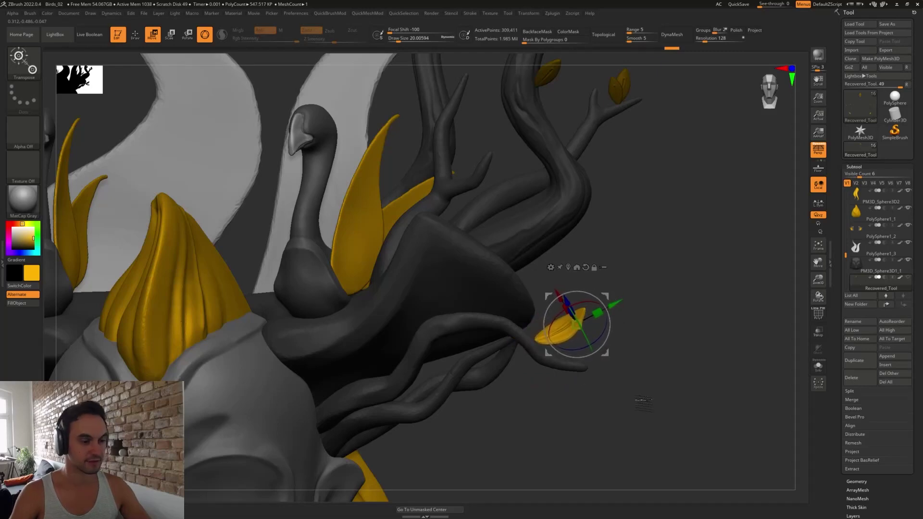
{"action": "key", "text": "f"}
{"action": "key", "text": "q"}
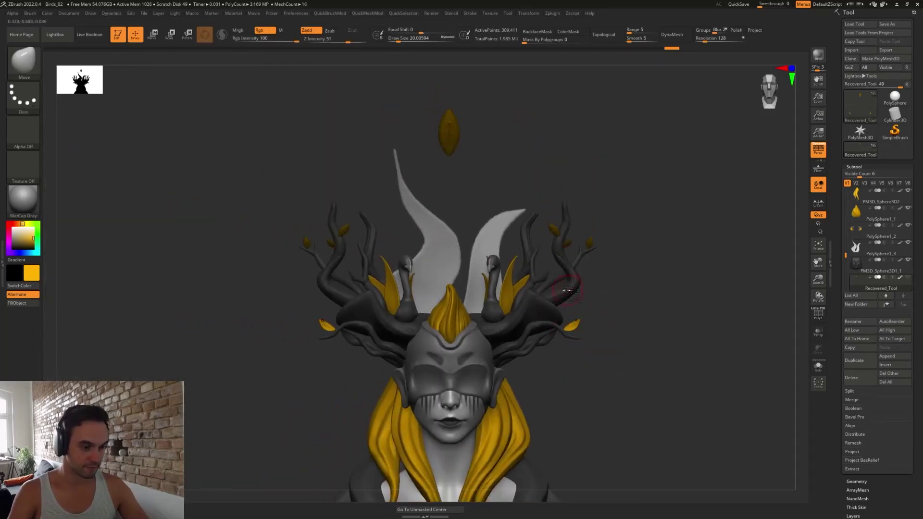
- Duplicate the lower ornament onto the inner branches above the ear and turn the copy to follow them
{"action": "right_click_drag", "start_coordinate": [614, 331], "coordinate": [608, 279], "text": "ctrl"}
{"action": "key", "text": "w"}
{"action": "left_click_drag", "start_coordinate": [603, 303], "coordinate": [558, 329], "text": "ctrl"}
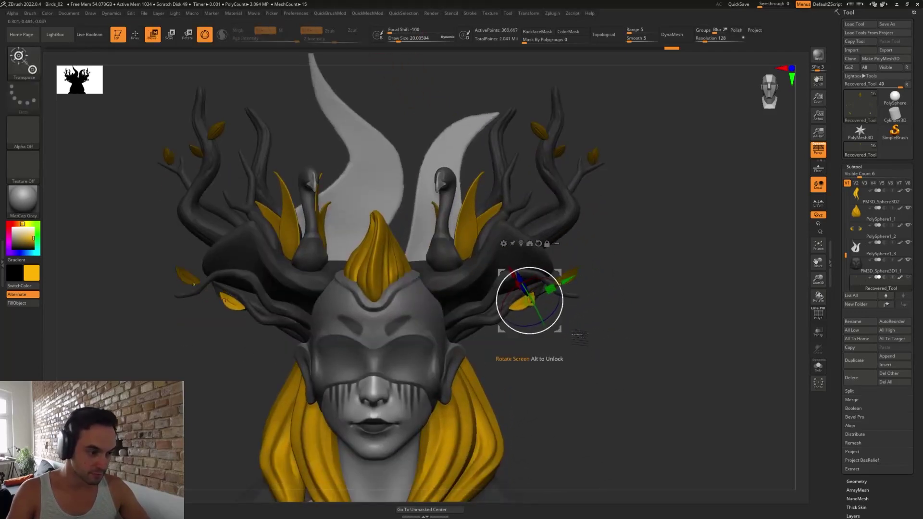
{"action": "right_click_drag", "start_coordinate": [579, 332], "coordinate": [561, 272]}
{"action": "left_click_drag", "start_coordinate": [558, 272], "coordinate": [529, 293]}
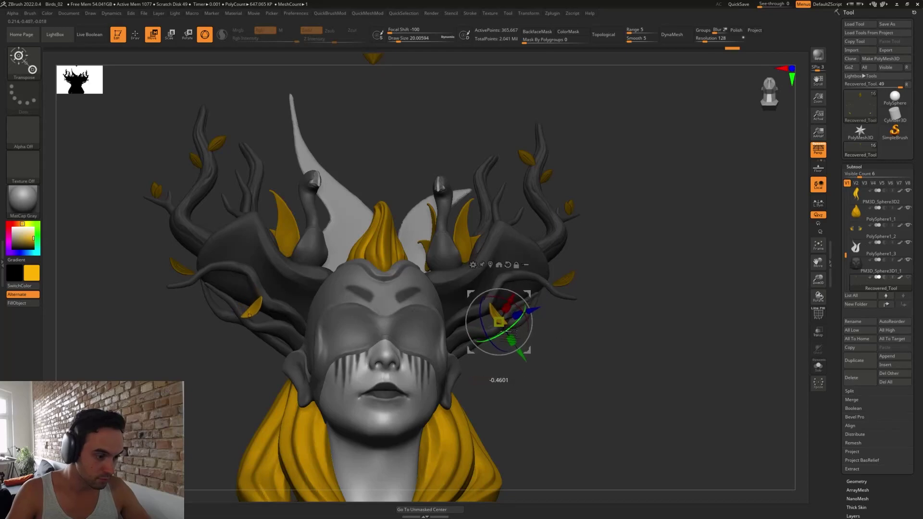
{"action": "left_click_drag", "start_coordinate": [509, 330], "coordinate": [524, 336]}
{"action": "right_click_drag", "start_coordinate": [591, 336], "coordinate": [535, 335]}
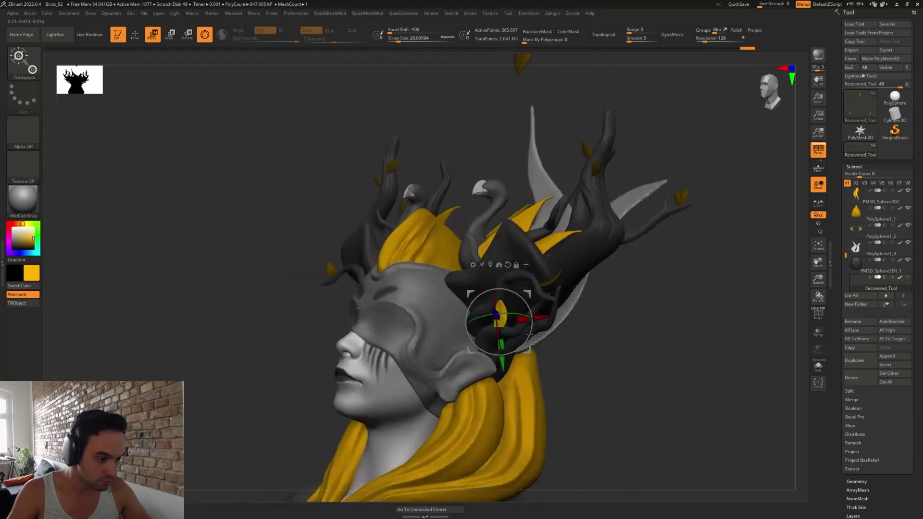
- Refine the angle and position of the ornament above the ear so it sits against the branches from front and side
{"action": "left_click_drag", "start_coordinate": [528, 335], "coordinate": [525, 342]}
{"action": "left_click_drag", "start_coordinate": [529, 294], "coordinate": [512, 289]}
{"action": "right_click_drag", "start_coordinate": [547, 374], "coordinate": [583, 360]}
{"action": "left_click_drag", "start_coordinate": [507, 306], "coordinate": [498, 289]}
{"action": "left_click_drag", "start_coordinate": [510, 289], "coordinate": [516, 281]}
{"action": "right_click_drag", "start_coordinate": [579, 307], "coordinate": [526, 305]}
{"action": "left_click_drag", "start_coordinate": [522, 281], "coordinate": [510, 293]}
{"action": "right_click_drag", "start_coordinate": [509, 305], "coordinate": [572, 319]}
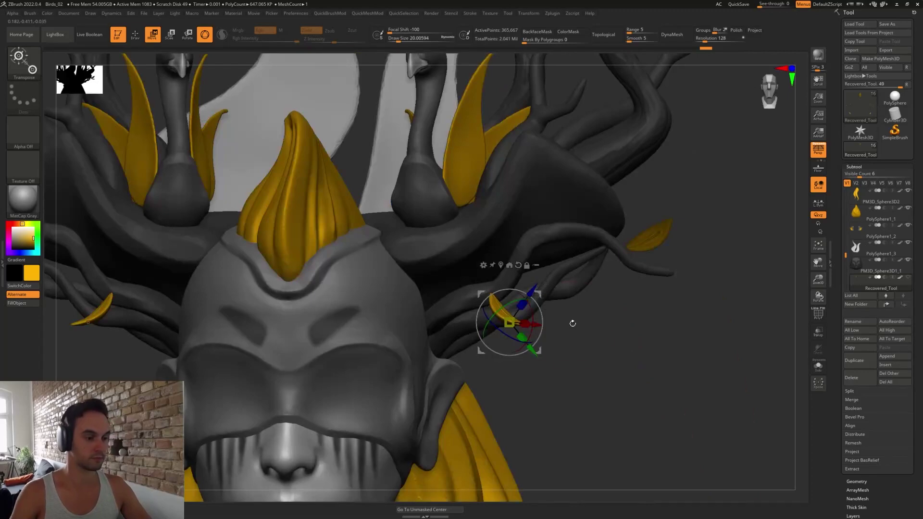
- Duplicate the ornament above the ear and rotate the copies so they fan out as a pair of leaves
{"action": "left_click_drag", "start_coordinate": [506, 304], "coordinate": [522, 326]}
{"action": "right_click_drag", "start_coordinate": [522, 326], "coordinate": [567, 304]}
{"action": "left_click_drag", "start_coordinate": [545, 299], "coordinate": [548, 340]}
{"action": "mouse_move", "coordinate": [561, 350]}
{"action": "right_mouse_down"}
{"action": "mouse_move", "coordinate": [548, 345]}
{"action": "mouse_move", "coordinate": [555, 336]}
{"action": "right_mouse_up"}
{"action": "left_click_drag", "start_coordinate": [549, 296], "coordinate": [523, 302]}
{"action": "right_click_drag", "start_coordinate": [611, 358], "coordinate": [510, 355]}
{"action": "left_click_drag", "start_coordinate": [477, 326], "coordinate": [465, 344]}
{"action": "right_click_drag", "start_coordinate": [474, 351], "coordinate": [591, 350]}
{"action": "left_click_drag", "start_coordinate": [495, 328], "coordinate": [550, 295]}
{"action": "right_click_drag", "start_coordinate": [600, 336], "coordinate": [519, 327]}
{"action": "right_click_drag", "start_coordinate": [550, 294], "coordinate": [586, 299]}
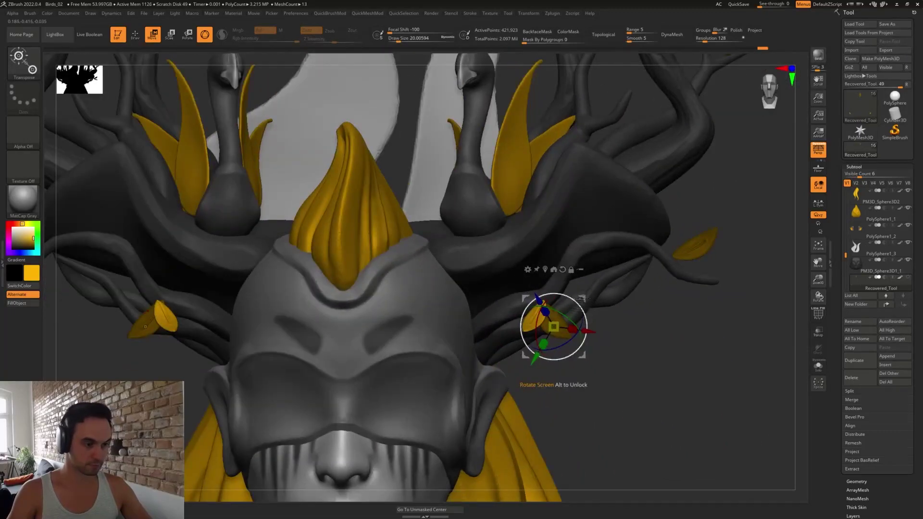
- Adjust the placement of the inner ornament in the pair above the ear, working from a top view
{"action": "key", "text": "q"}
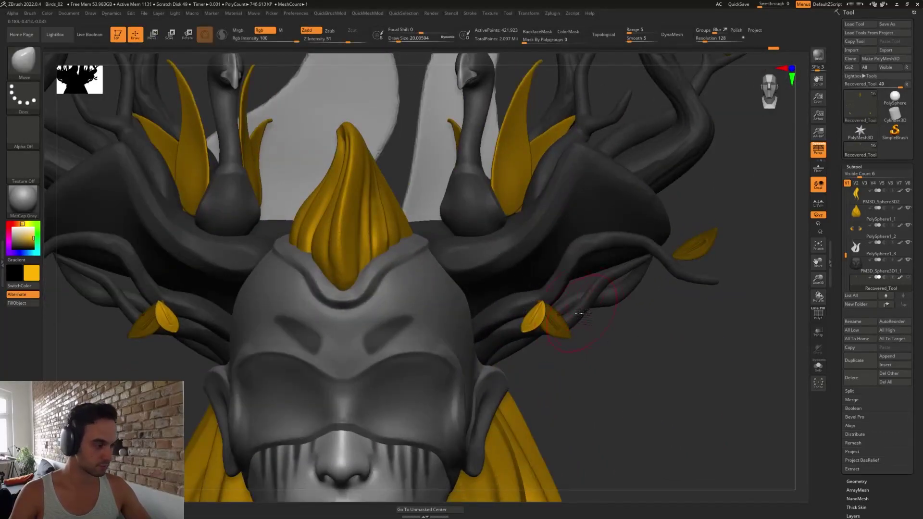
{"action": "right_click_drag", "start_coordinate": [618, 333], "coordinate": [585, 352], "text": "ctrl"}
{"action": "right_click", "coordinate": [584, 353]}
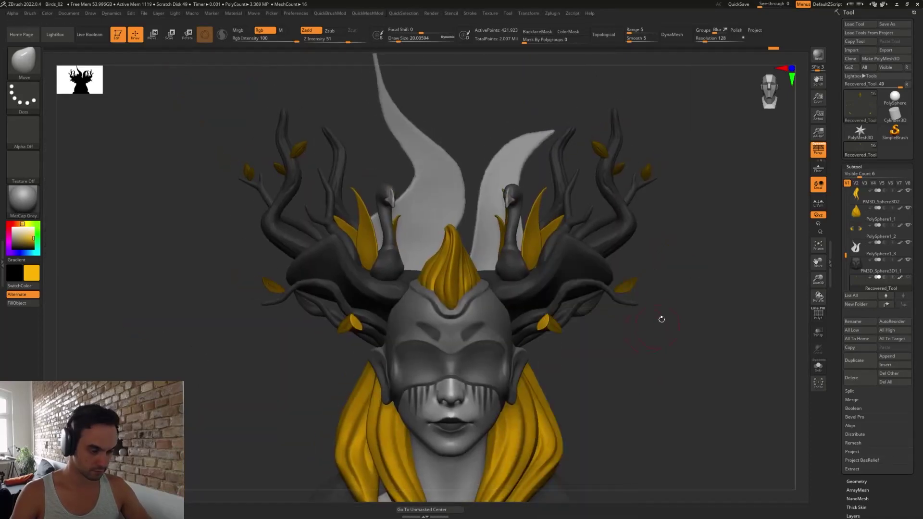
{"action": "right_click_drag", "start_coordinate": [661, 319], "coordinate": [658, 435]}
{"action": "key", "text": "w"}
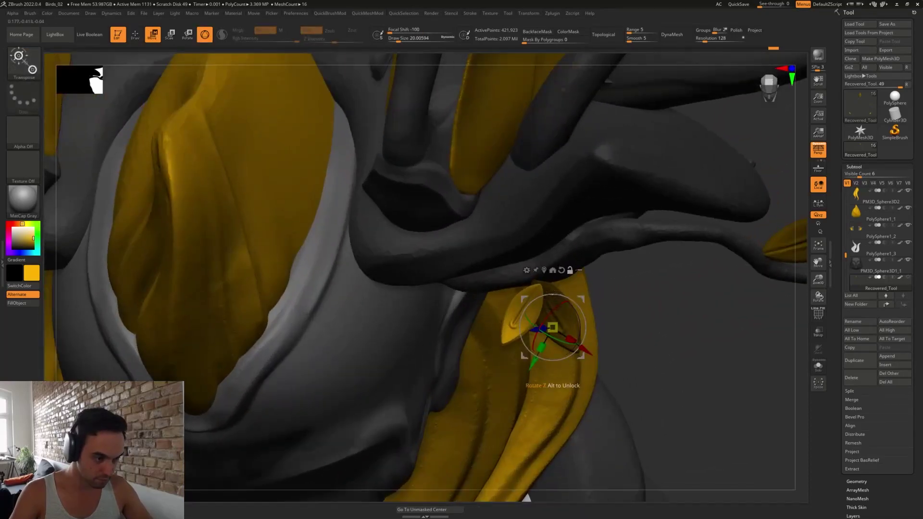
{"action": "left_click_drag", "start_coordinate": [579, 286], "coordinate": [545, 276]}
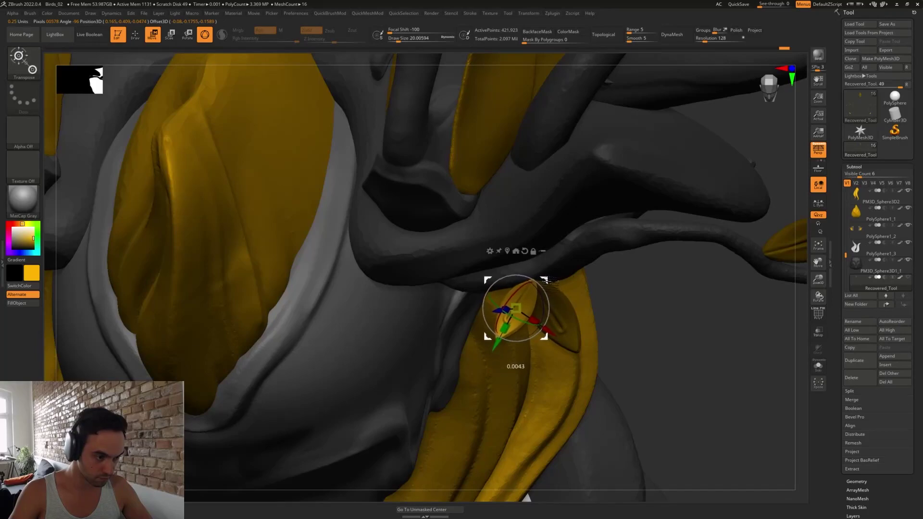
{"action": "right_click_drag", "start_coordinate": [621, 339], "coordinate": [622, 285]}
{"action": "mouse_move", "coordinate": [655, 387]}
{"action": "right_mouse_down", "text": "ctrl"}
{"action": "mouse_move", "coordinate": [587, 332]}
{"action": "mouse_move", "coordinate": [545, 315]}
{"action": "right_mouse_up", "text": "ctrl"}
{"action": "key", "text": "q"}
{"action": "right_click_drag", "start_coordinate": [545, 332], "coordinate": [589, 355], "text": "alt"}
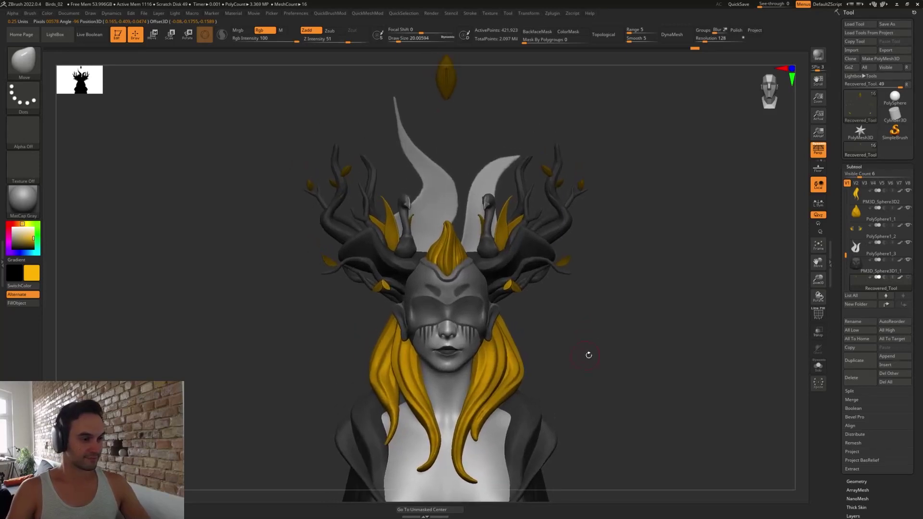
{"action": "right_click_drag", "start_coordinate": [578, 303], "coordinate": [583, 345], "text": "ctrl"}
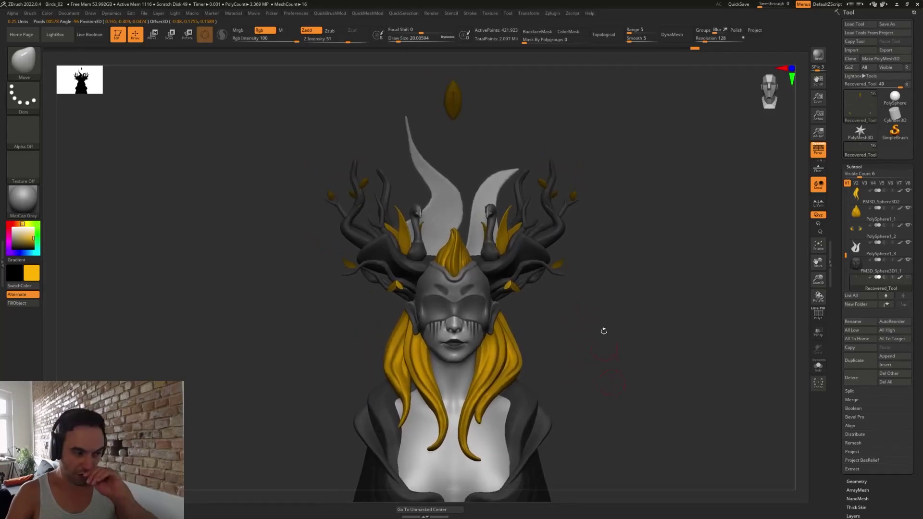
{"action": "right_click_drag", "start_coordinate": [599, 338], "coordinate": [601, 344], "text": "ctrl"}
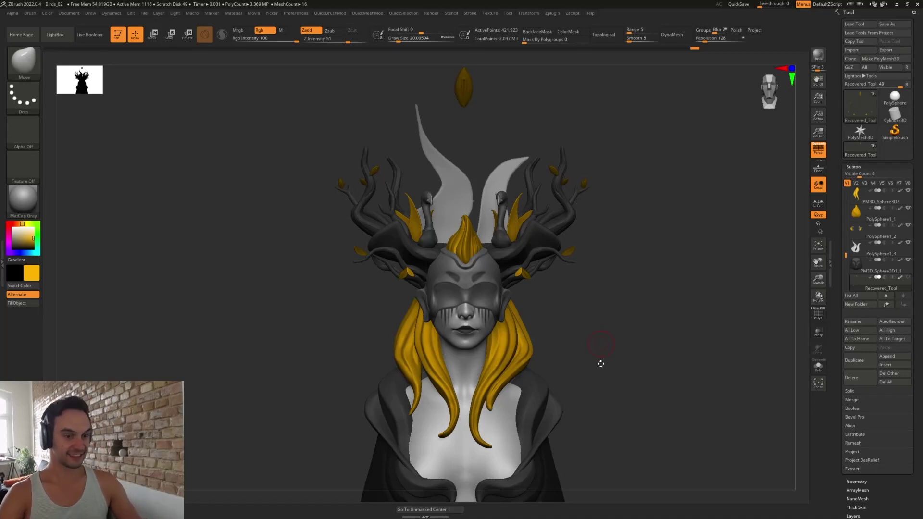
- Toggle the visibility of the ornament subtool to compare the bust with and without the leaves
{"action": "left_click_drag", "start_coordinate": [579, 298], "coordinate": [526, 220]}
{"action": "left_click", "coordinate": [524, 217], "text": "alt"}
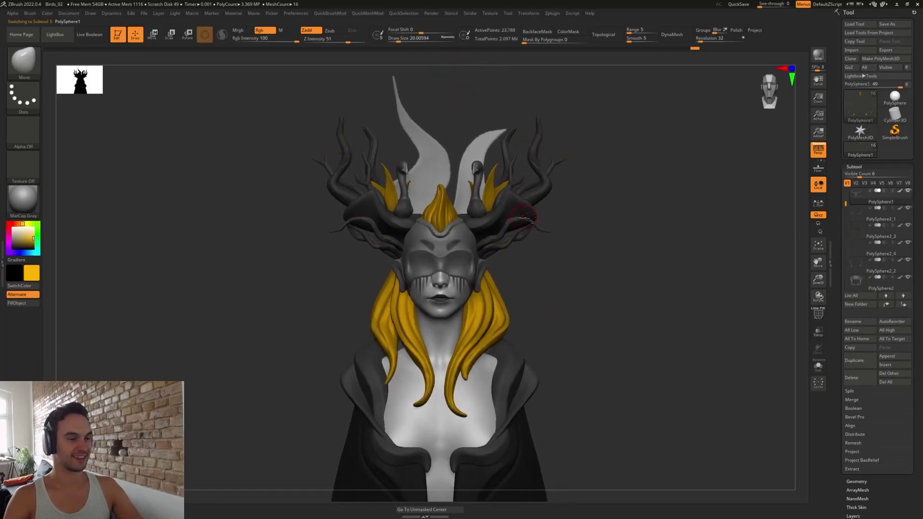
{"action": "left_click_drag", "start_coordinate": [845, 203], "coordinate": [858, 266]}
{"action": "left_click", "coordinate": [909, 260]}
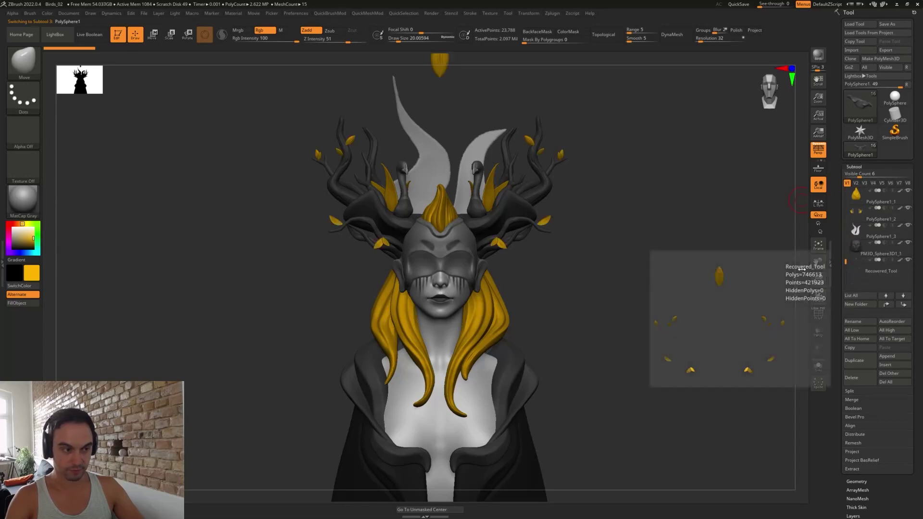
{"action": "left_click_drag", "start_coordinate": [624, 278], "coordinate": [641, 337], "text": "alt"}
- Split the floating original ornament off the leaf subtool into a subtool of its own and hide it
{"action": "left_click", "coordinate": [457, 116], "text": "alt"}
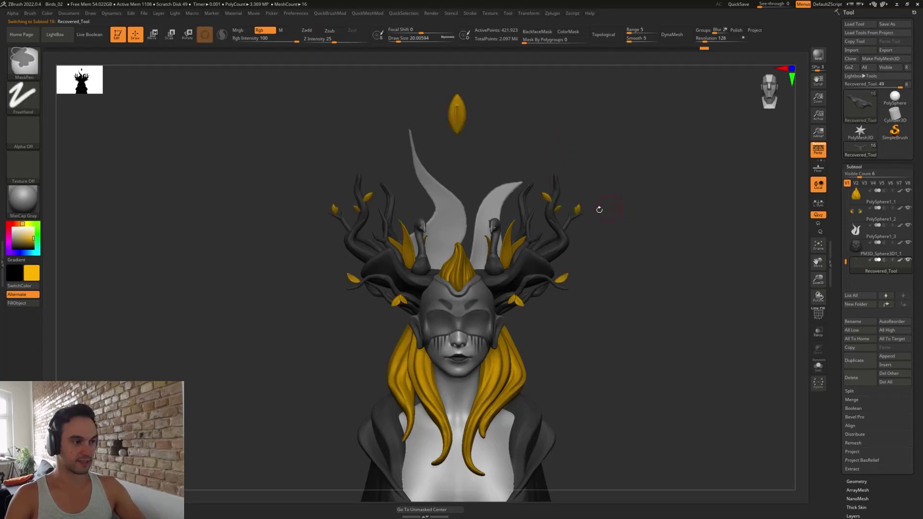
{"action": "mouse_move", "coordinate": [470, 155]}
{"action": "left_mouse_down", "text": "ctrl+shift"}
{"action": "mouse_move", "coordinate": [422, 109]}
{"action": "mouse_move", "coordinate": [467, 75]}
{"action": "mouse_move", "coordinate": [438, 74]}
{"action": "left_mouse_up", "text": "ctrl+shift"}
{"action": "key", "text": "2"}
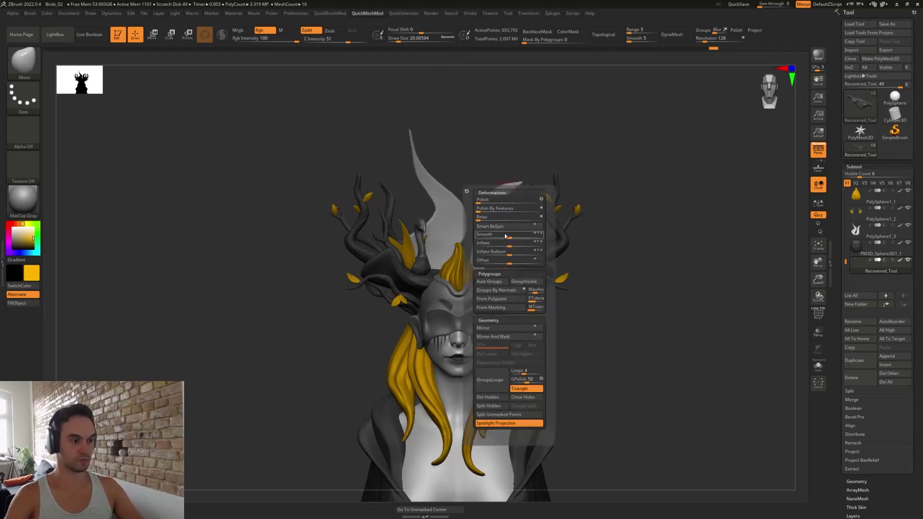
{"action": "key", "text": "2"}
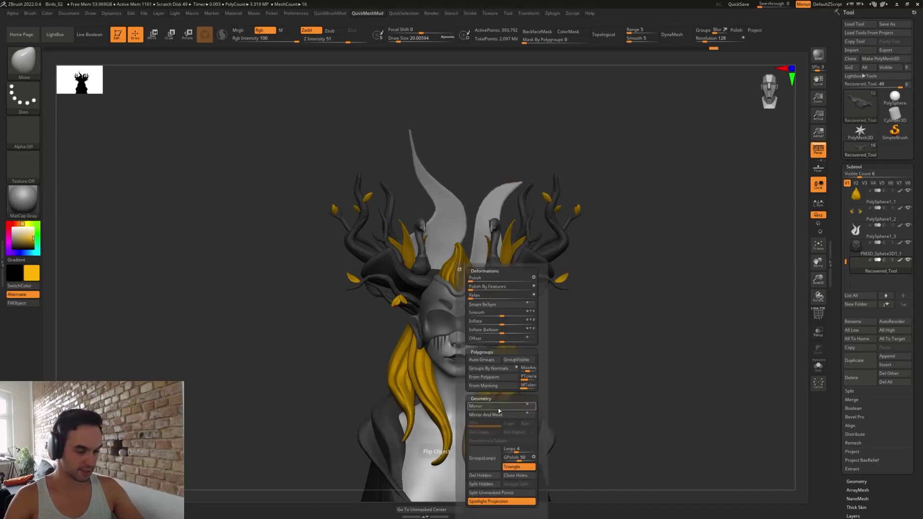
{"action": "left_click", "coordinate": [481, 484]}
{"action": "left_click", "coordinate": [908, 277]}
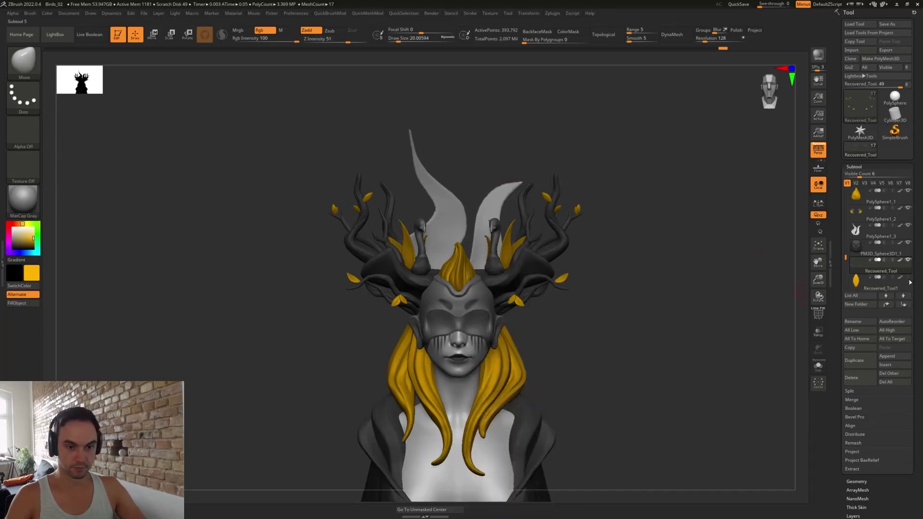
- Make the female head the active subtool and reduce the Move brush's draw size to about 7.5
{"action": "left_click", "coordinate": [539, 268], "text": "alt"}
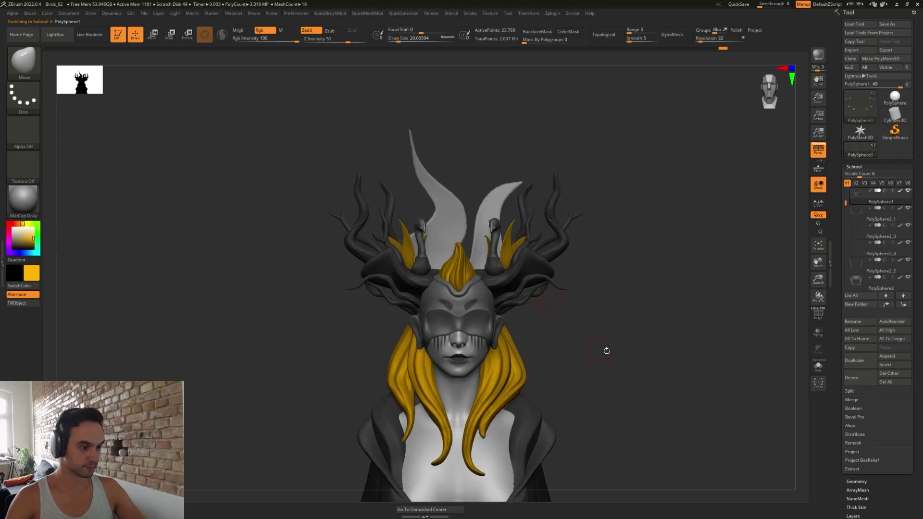
{"action": "left_click_drag", "start_coordinate": [846, 203], "coordinate": [846, 264]}
{"action": "left_click", "coordinate": [856, 234]}
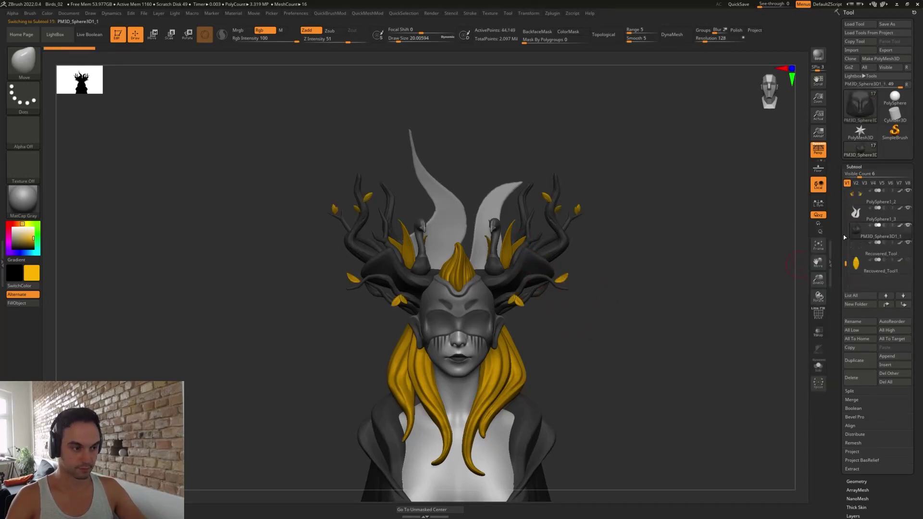
{"action": "left_click", "coordinate": [535, 271], "text": "alt"}
{"action": "left_click_drag", "start_coordinate": [598, 367], "coordinate": [584, 334], "text": "alt"}
{"action": "left_click", "coordinate": [477, 251], "text": "alt"}
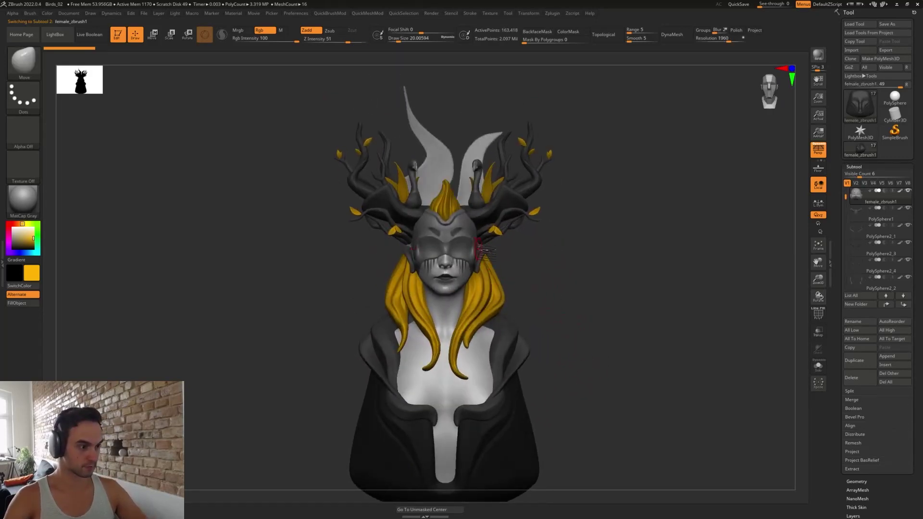
{"action": "left_click_drag", "start_coordinate": [535, 277], "coordinate": [542, 332], "text": "alt"}
{"action": "key", "text": "s"}
{"action": "left_click_drag", "start_coordinate": [476, 282], "coordinate": [471, 282]}
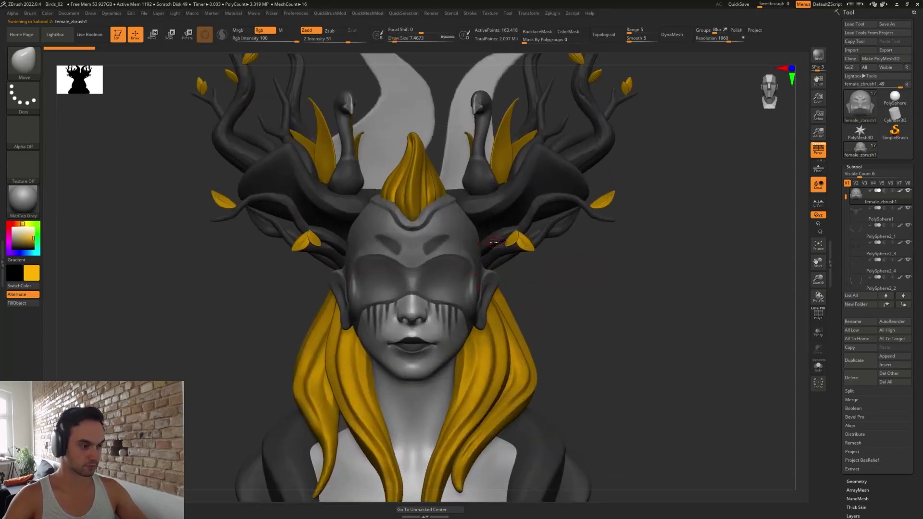
- Sharpen the edges of the mirrored brow hollows on the forehead with the DamStandard brush at draw size about 5
{"action": "mouse_move", "coordinate": [585, 312]}
{"action": "left_mouse_down"}
{"action": "mouse_move", "coordinate": [551, 308]}
{"action": "mouse_move", "coordinate": [555, 299]}
{"action": "left_mouse_up"}
{"action": "mouse_move", "coordinate": [614, 299]}
{"action": "left_mouse_down", "text": "alt"}
{"action": "mouse_move", "coordinate": [625, 314]}
{"action": "mouse_move", "coordinate": [643, 313]}
{"action": "left_mouse_up", "text": "alt"}
{"action": "mouse_move", "coordinate": [613, 340]}
{"action": "left_mouse_down", "text": "alt"}
{"action": "mouse_move", "coordinate": [596, 358]}
{"action": "mouse_move", "coordinate": [587, 325]}
{"action": "mouse_move", "coordinate": [601, 329]}
{"action": "mouse_move", "coordinate": [597, 339]}
{"action": "mouse_move", "coordinate": [620, 334]}
{"action": "left_mouse_up", "text": "alt"}
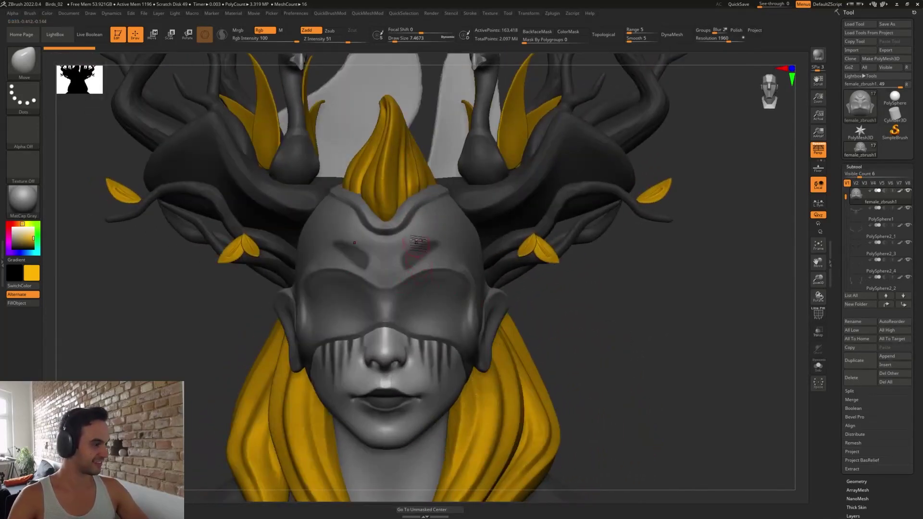
{"action": "key", "text": "b"}
{"action": "key", "text": "d"}
{"action": "key", "text": "s"}
{"action": "key", "text": "s"}
{"action": "left_click", "coordinate": [411, 252]}
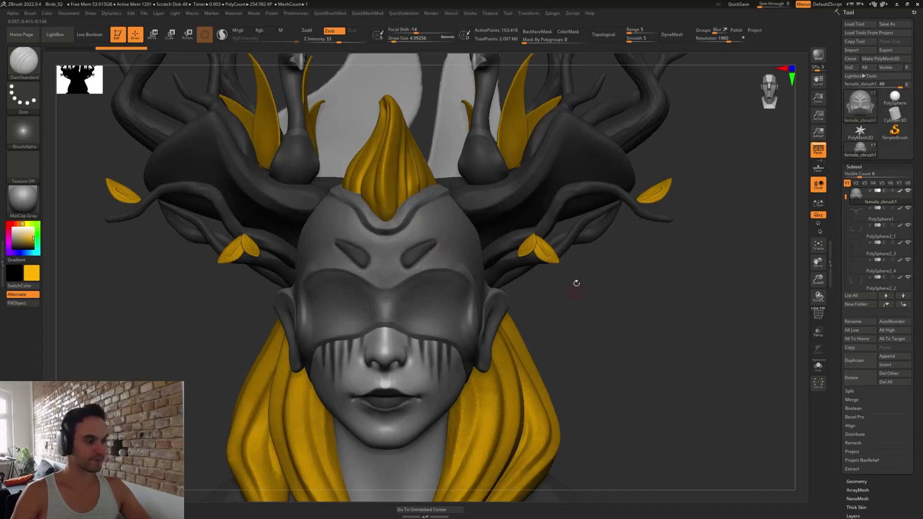
- Switch to the Clay brush for the forehead, undo the test stroke on the brow and turn off Rgb colour painting
{"action": "left_click_drag", "start_coordinate": [573, 318], "coordinate": [569, 339], "text": "alt"}
{"action": "key", "text": "b"}
{"action": "key", "text": "s"}
{"action": "key", "text": "t"}
{"action": "key", "text": "b"}
{"action": "key", "text": "c"}
{"action": "key", "text": "l"}
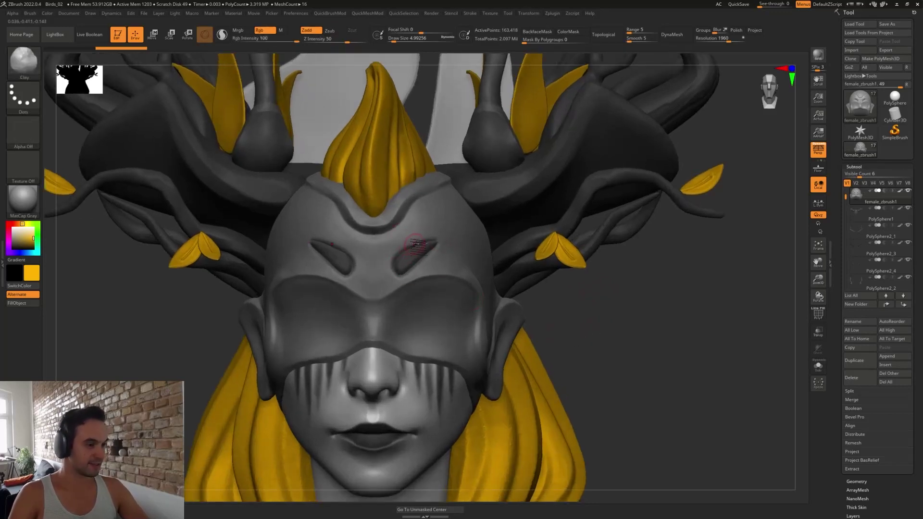
{"action": "left_click_drag", "start_coordinate": [427, 237], "coordinate": [394, 256]}
{"action": "key", "text": "ctrl+z"}
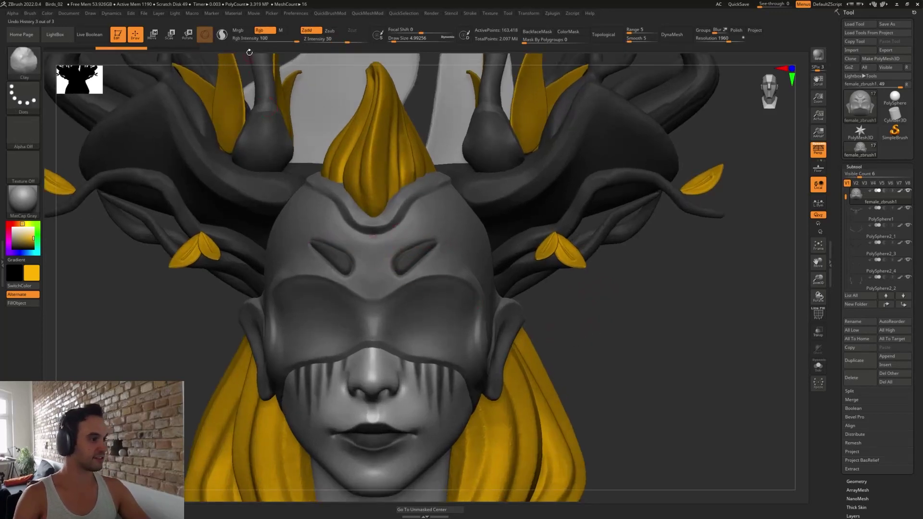
{"action": "left_click", "coordinate": [268, 33]}
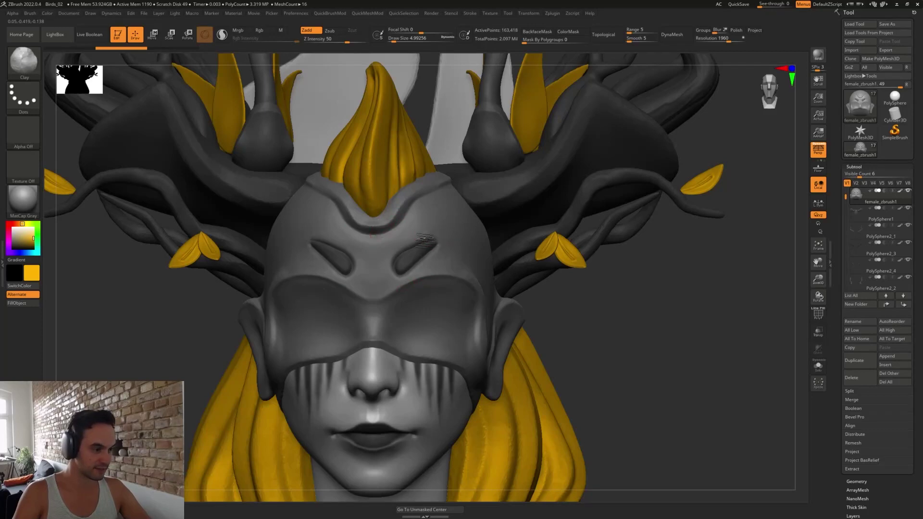
- Build up mirrored scrolls between the brow hollows and a rounded loop below them with the Clay brush
{"action": "mouse_move", "coordinate": [395, 240]}
{"action": "left_mouse_down"}
{"action": "mouse_move", "coordinate": [378, 255]}
{"action": "mouse_move", "coordinate": [381, 239]}
{"action": "mouse_move", "coordinate": [386, 271]}
{"action": "mouse_move", "coordinate": [376, 288]}
{"action": "left_mouse_up"}
{"action": "key", "text": "backslash"}
{"action": "right_click_drag", "start_coordinate": [376, 288], "coordinate": [385, 282]}
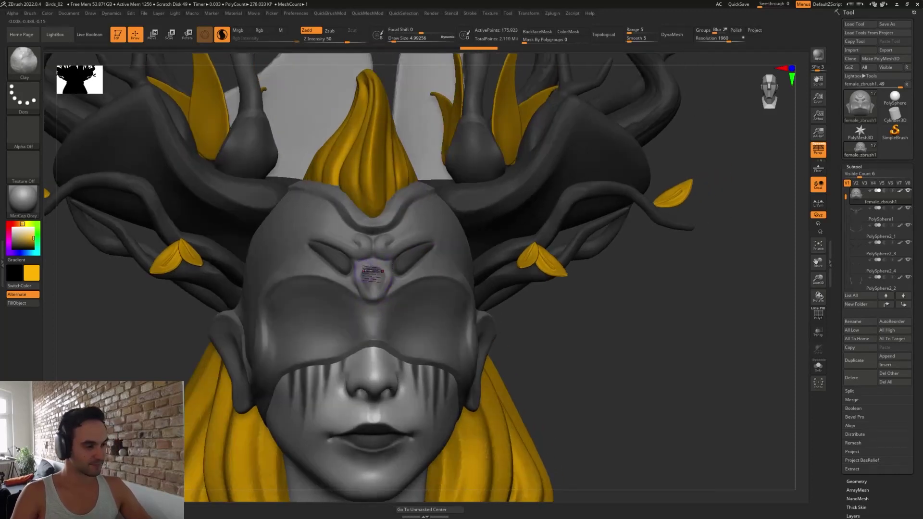
{"action": "mouse_move", "coordinate": [383, 272]}
{"action": "left_mouse_down"}
{"action": "mouse_move", "coordinate": [377, 284]}
{"action": "mouse_move", "coordinate": [367, 272]}
{"action": "mouse_move", "coordinate": [367, 291]}
{"action": "left_mouse_up"}
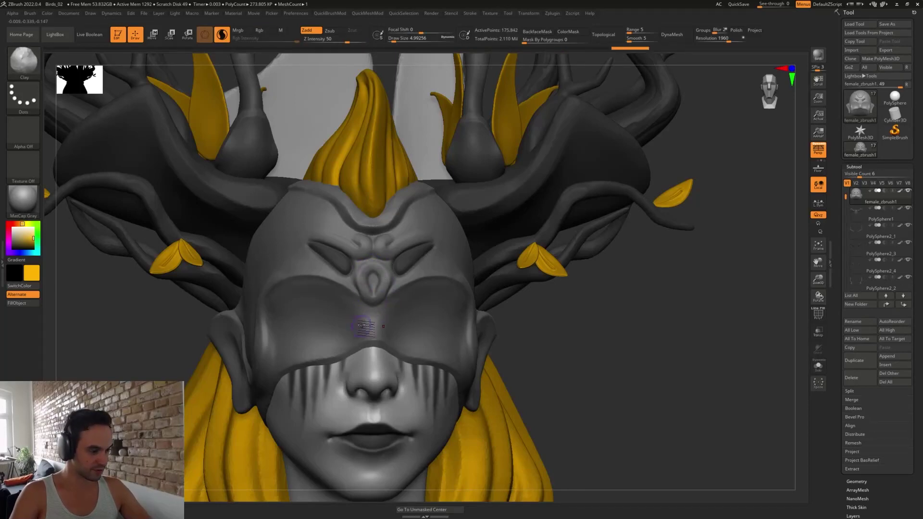
- Build a raised rim over the nose bridge and along the mask's lower edge with the Clay brush
{"action": "right_click_drag", "start_coordinate": [361, 321], "coordinate": [415, 333]}
{"action": "left_click_drag", "start_coordinate": [367, 309], "coordinate": [321, 354]}
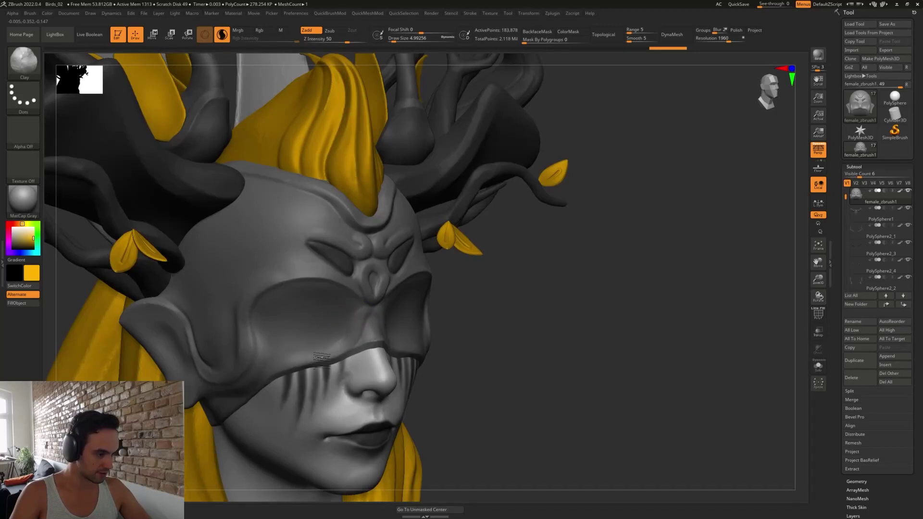
{"action": "left_click_drag", "start_coordinate": [378, 314], "coordinate": [331, 365]}
{"action": "mouse_move", "coordinate": [635, 346]}
{"action": "left_mouse_down"}
{"action": "mouse_move", "coordinate": [570, 348]}
{"action": "mouse_move", "coordinate": [620, 337]}
{"action": "mouse_move", "coordinate": [598, 399]}
{"action": "left_mouse_up"}
{"action": "mouse_move", "coordinate": [409, 276]}
{"action": "left_mouse_down"}
{"action": "mouse_move", "coordinate": [390, 285]}
{"action": "mouse_move", "coordinate": [381, 311]}
{"action": "left_mouse_up"}
- Carve creases around the central loop and nose bridge with DamStandard, and smooth the mask's lower edge
{"action": "key", "text": "b"}
{"action": "key", "text": "d"}
{"action": "key", "text": "s"}
{"action": "left_click_drag", "start_coordinate": [412, 279], "coordinate": [387, 295]}
{"action": "left_click_drag", "start_coordinate": [369, 343], "coordinate": [272, 387], "text": "shift"}
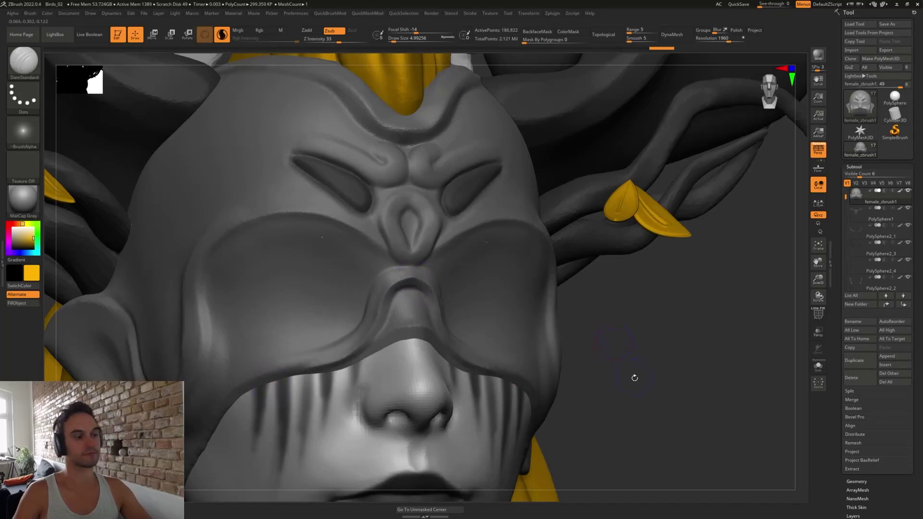
{"action": "mouse_move", "coordinate": [634, 377]}
{"action": "left_mouse_down", "text": "alt"}
{"action": "mouse_move", "coordinate": [554, 354]}
{"action": "mouse_move", "coordinate": [552, 344]}
{"action": "mouse_move", "coordinate": [566, 390]}
{"action": "mouse_move", "coordinate": [600, 366]}
{"action": "mouse_move", "coordinate": [412, 240]}
{"action": "left_mouse_up", "text": "alt"}
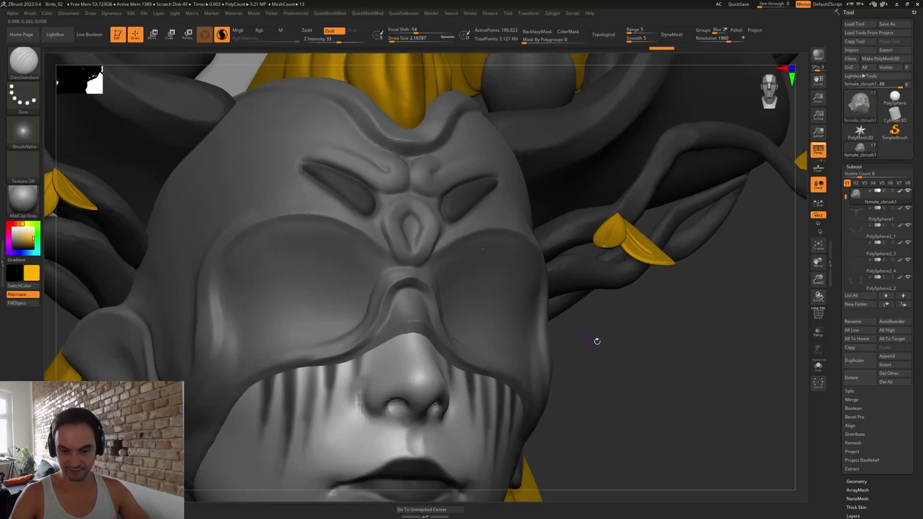
- Add thin scroll ridges running outward from the central loop beneath the brow hollows, using Clay at draw size about 2.2
{"action": "left_click_drag", "start_coordinate": [597, 342], "coordinate": [561, 338]}
{"action": "key", "text": "b"}
{"action": "key", "text": "c"}
{"action": "key", "text": "l"}
{"action": "mouse_move", "coordinate": [395, 234]}
{"action": "left_mouse_down"}
{"action": "mouse_move", "coordinate": [388, 236]}
{"action": "mouse_move", "coordinate": [418, 257]}
{"action": "mouse_move", "coordinate": [391, 252]}
{"action": "mouse_move", "coordinate": [323, 205]}
{"action": "left_mouse_up"}
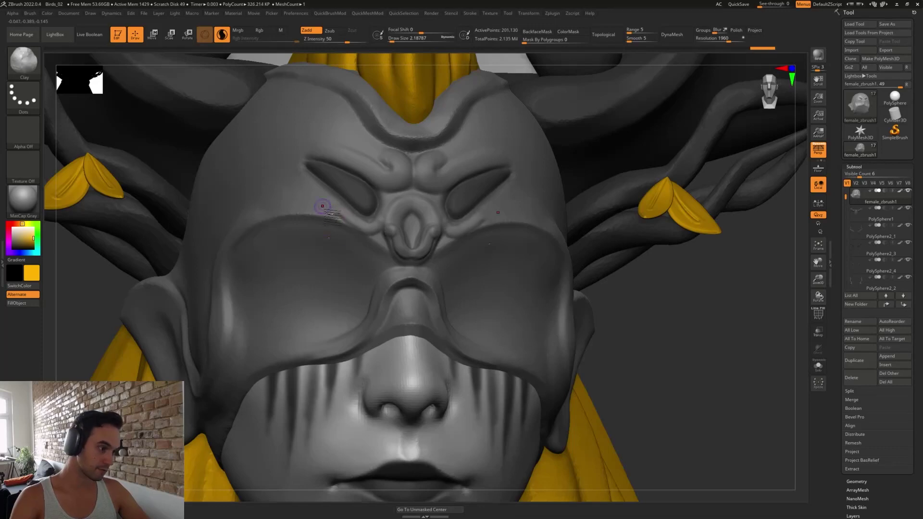
{"action": "key", "text": "ctrl+z"}
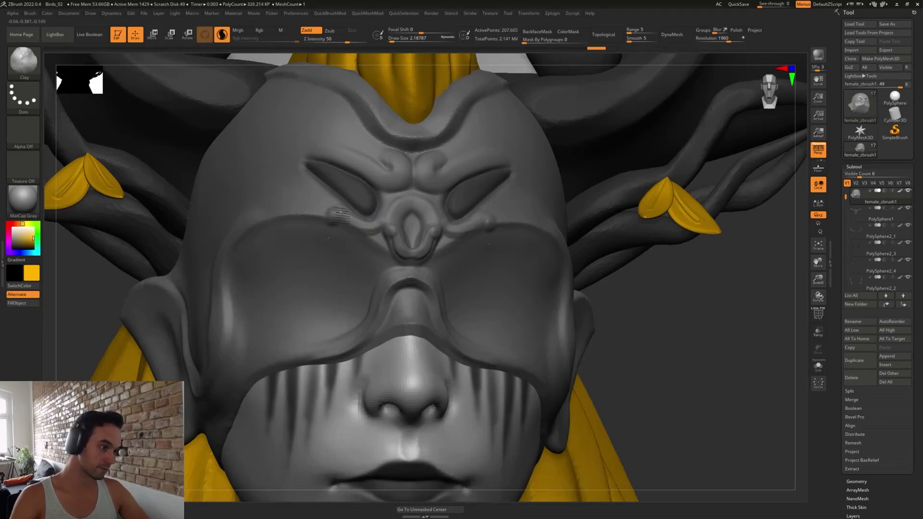
{"action": "mouse_move", "coordinate": [372, 228]}
{"action": "left_mouse_down"}
{"action": "mouse_move", "coordinate": [380, 232]}
{"action": "mouse_move", "coordinate": [384, 212]}
{"action": "mouse_move", "coordinate": [421, 207]}
{"action": "mouse_move", "coordinate": [408, 215]}
{"action": "mouse_move", "coordinate": [416, 202]}
{"action": "mouse_move", "coordinate": [403, 205]}
{"action": "mouse_move", "coordinate": [385, 223]}
{"action": "mouse_move", "coordinate": [327, 220]}
{"action": "mouse_move", "coordinate": [337, 209]}
{"action": "left_mouse_up"}
- Cut creases around the outward scrolls and central loop with DamStandard, undoing the unwanted stroke
{"action": "key", "text": "b"}
{"action": "key", "text": "d"}
{"action": "key", "text": "s"}
{"action": "key", "text": "ctrl+z"}
{"action": "key", "text": "s"}
{"action": "mouse_move", "coordinate": [586, 313]}
{"action": "left_mouse_down", "text": "alt"}
{"action": "mouse_move", "coordinate": [603, 311]}
{"action": "mouse_move", "coordinate": [523, 252]}
{"action": "mouse_move", "coordinate": [506, 274]}
{"action": "mouse_move", "coordinate": [557, 336]}
{"action": "left_mouse_up", "text": "alt"}
{"action": "key", "text": "s"}
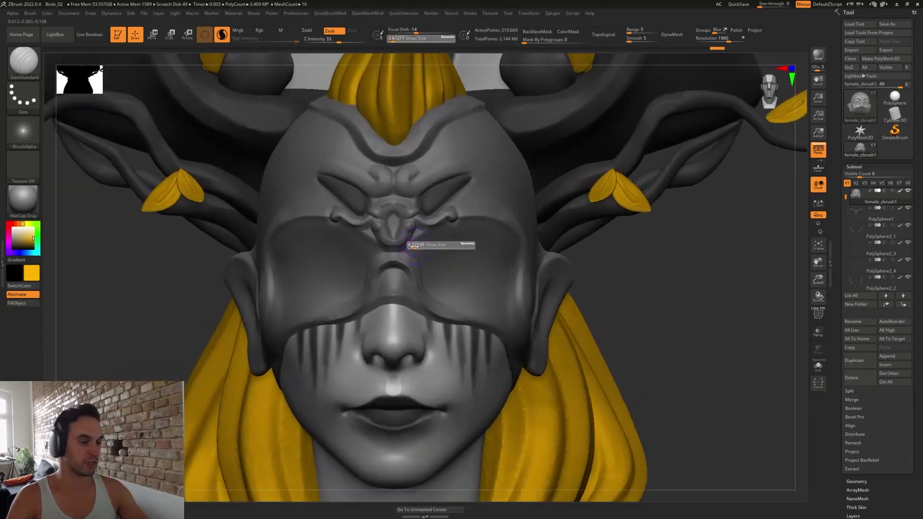
- Adjust the shape of the central loop's lower sides with the Move brush at draw size about 4.3
{"action": "key", "text": "b"}
{"action": "key", "text": "m"}
{"action": "key", "text": "v"}
{"action": "key", "text": "s"}
{"action": "left_click_drag", "start_coordinate": [405, 240], "coordinate": [405, 239]}
{"action": "mouse_move", "coordinate": [584, 293]}
{"action": "left_mouse_down"}
{"action": "mouse_move", "coordinate": [612, 272]}
{"action": "mouse_move", "coordinate": [596, 341]}
{"action": "left_mouse_up"}
{"action": "key", "text": "s"}
{"action": "left_click_drag", "start_coordinate": [388, 248], "coordinate": [368, 245]}
{"action": "key", "text": "s"}
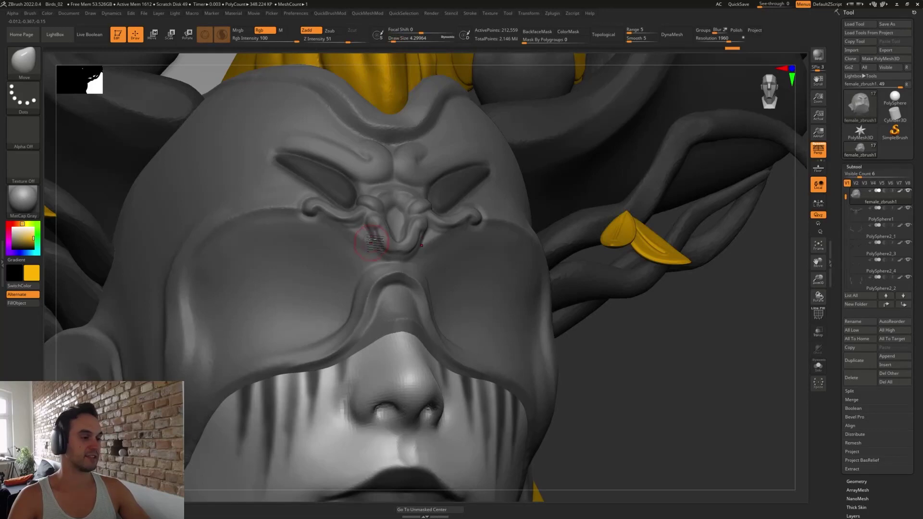
- Build up a mirrored outer ridge beside the central loop with the Clay brush at draw size about 3.7
{"action": "key", "text": "b"}
{"action": "key", "text": "c"}
{"action": "key", "text": "l"}
{"action": "mouse_move", "coordinate": [358, 238]}
{"action": "right_mouse_down"}
{"action": "mouse_move", "coordinate": [376, 243]}
{"action": "mouse_move", "coordinate": [355, 224]}
{"action": "right_mouse_up"}
{"action": "key", "text": "s"}
{"action": "left_click_drag", "start_coordinate": [361, 237], "coordinate": [362, 237]}
{"action": "right_click_drag", "start_coordinate": [362, 231], "coordinate": [359, 242]}
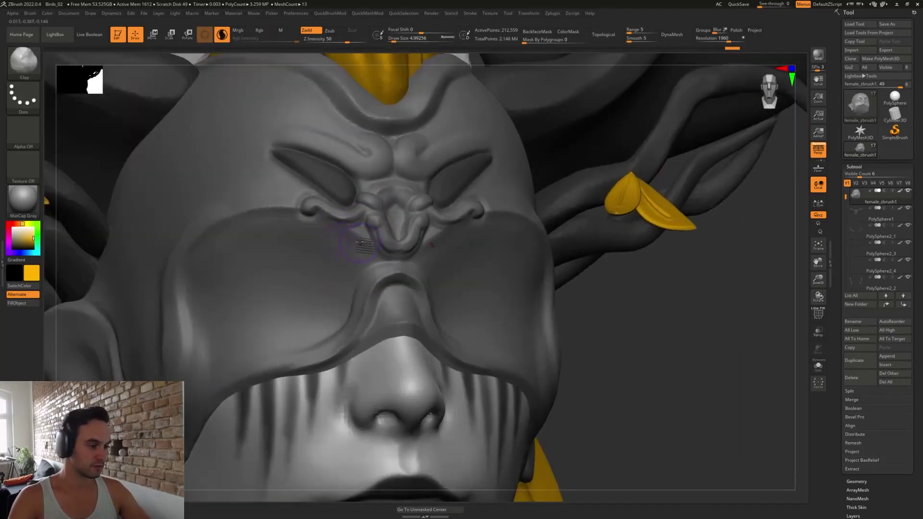
{"action": "key", "text": "s"}
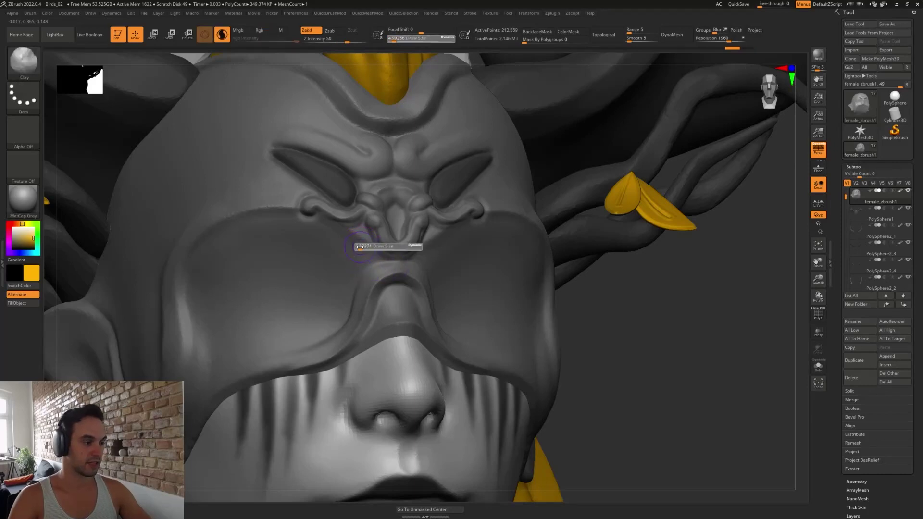
{"action": "left_click_drag", "start_coordinate": [361, 246], "coordinate": [353, 239]}
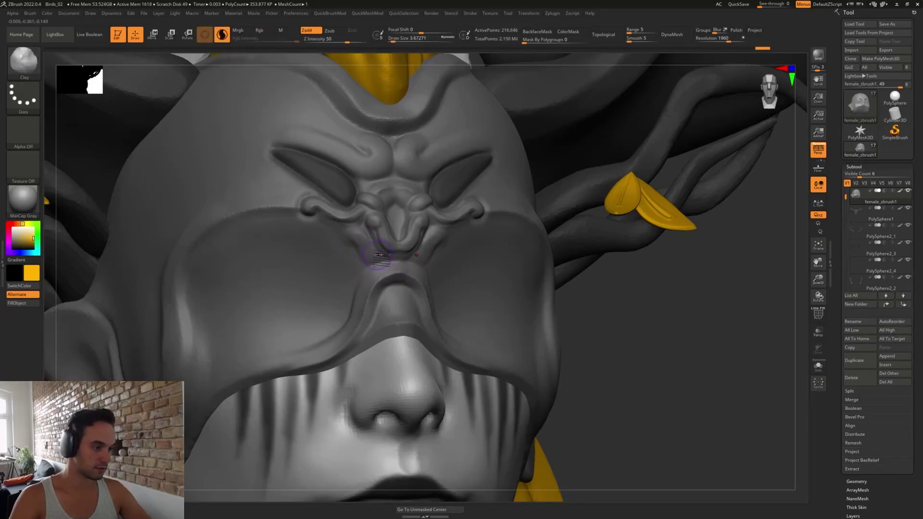
- Shape the outer ridges into small curled lobes with Clay at draw size about 1.8, and smooth the area below them
{"action": "key", "text": "s"}
{"action": "left_click_drag", "start_coordinate": [368, 255], "coordinate": [377, 254]}
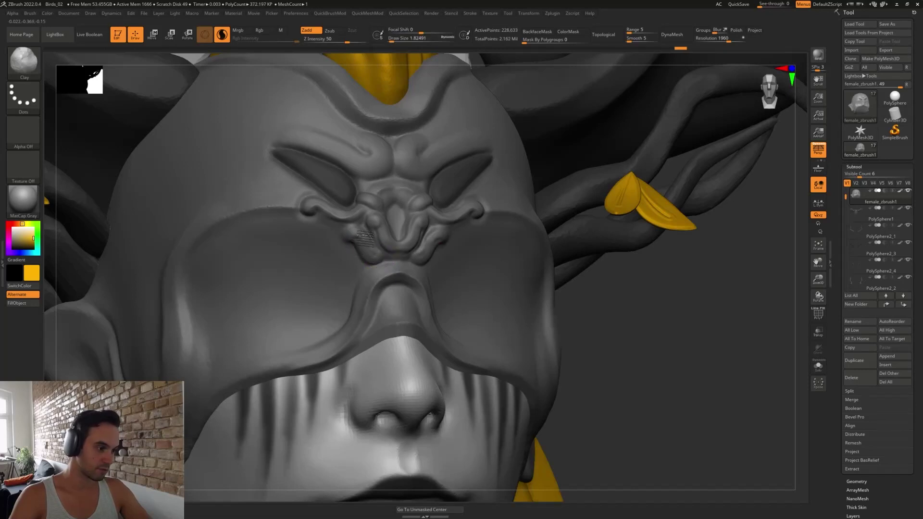
{"action": "left_click_drag", "start_coordinate": [575, 317], "coordinate": [579, 334]}
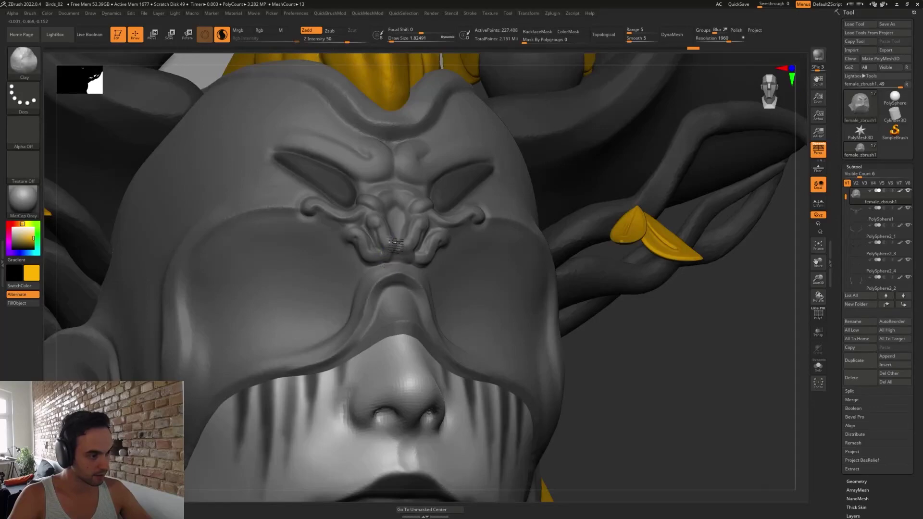
{"action": "mouse_move", "coordinate": [389, 262]}
{"action": "left_mouse_down", "text": "shift"}
{"action": "mouse_move", "coordinate": [384, 270]}
{"action": "mouse_move", "coordinate": [408, 272]}
{"action": "left_mouse_up", "text": "shift"}
{"action": "mouse_move", "coordinate": [574, 324]}
{"action": "left_mouse_down"}
{"action": "mouse_move", "coordinate": [566, 296]}
{"action": "mouse_move", "coordinate": [570, 343]}
{"action": "left_mouse_up"}
{"action": "left_click_drag", "start_coordinate": [395, 290], "coordinate": [402, 264], "text": "alt"}
- Deepen the grooves inside and around the outer lobes and at the ornament's lower tip with DamStandard
{"action": "key", "text": "b"}
{"action": "key", "text": "d"}
{"action": "key", "text": "s"}
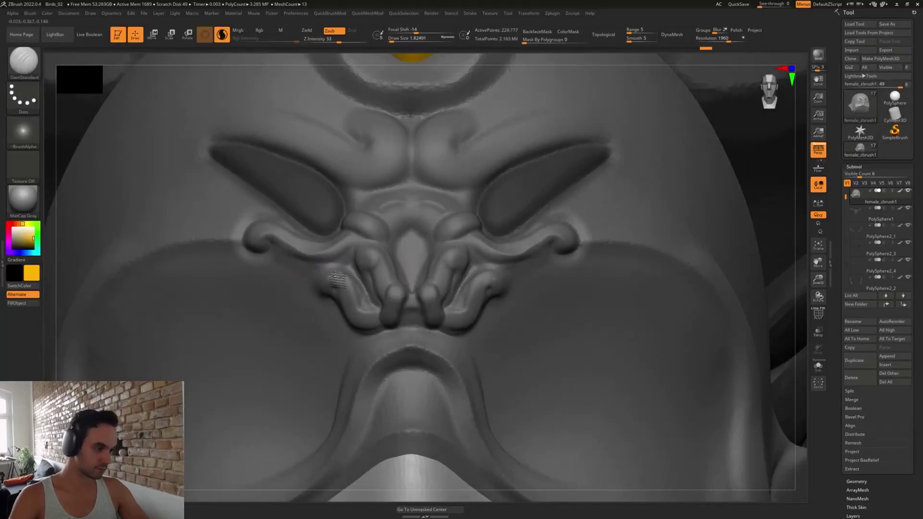
{"action": "mouse_move", "coordinate": [332, 276]}
{"action": "left_mouse_down"}
{"action": "mouse_move", "coordinate": [355, 310]}
{"action": "mouse_move", "coordinate": [378, 321]}
{"action": "left_mouse_up"}
{"action": "right_click_drag", "start_coordinate": [408, 303], "coordinate": [437, 293]}
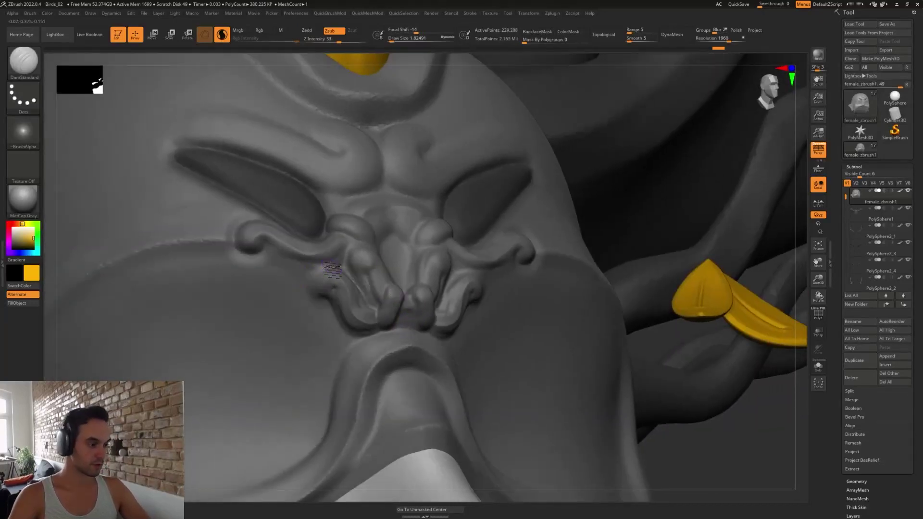
{"action": "mouse_move", "coordinate": [332, 269]}
{"action": "left_mouse_down"}
{"action": "mouse_move", "coordinate": [315, 291]}
{"action": "mouse_move", "coordinate": [335, 299]}
{"action": "mouse_move", "coordinate": [358, 338]}
{"action": "mouse_move", "coordinate": [400, 323]}
{"action": "left_mouse_up"}
{"action": "right_click_drag", "start_coordinate": [395, 293], "coordinate": [387, 298]}
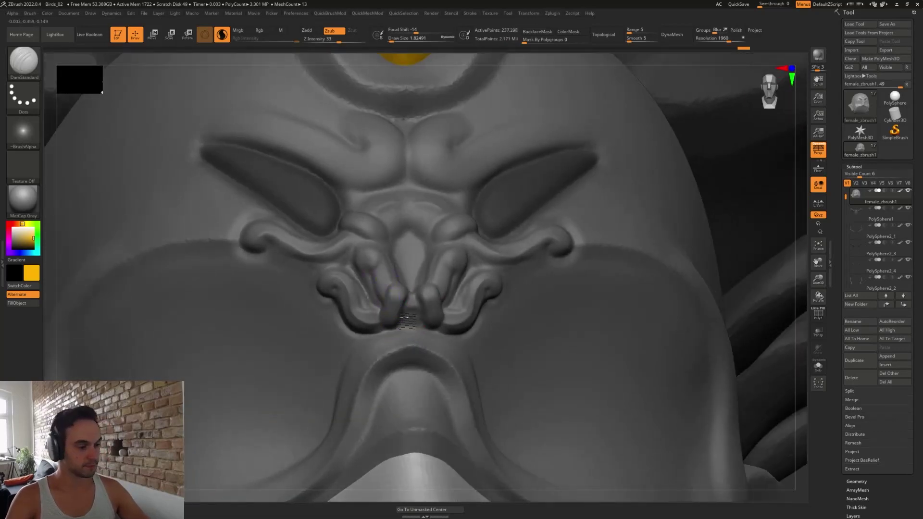
{"action": "mouse_move", "coordinate": [407, 317]}
{"action": "left_mouse_down"}
{"action": "mouse_move", "coordinate": [417, 332]}
{"action": "mouse_move", "coordinate": [406, 318]}
{"action": "mouse_move", "coordinate": [412, 333]}
{"action": "mouse_move", "coordinate": [392, 313]}
{"action": "mouse_move", "coordinate": [384, 322]}
{"action": "left_mouse_up"}
- Form a small bead at the ornament's lower tip between the lobes with the Clay brush, undoing the unwanted stroke
{"action": "key", "text": "b"}
{"action": "key", "text": "c"}
{"action": "key", "text": "l"}
{"action": "key", "text": "ctrl+z"}
- Carve the inner lobes into tight curls and crease the folds above them with DamStandard
{"action": "key", "text": "b"}
{"action": "key", "text": "d"}
{"action": "key", "text": "s"}
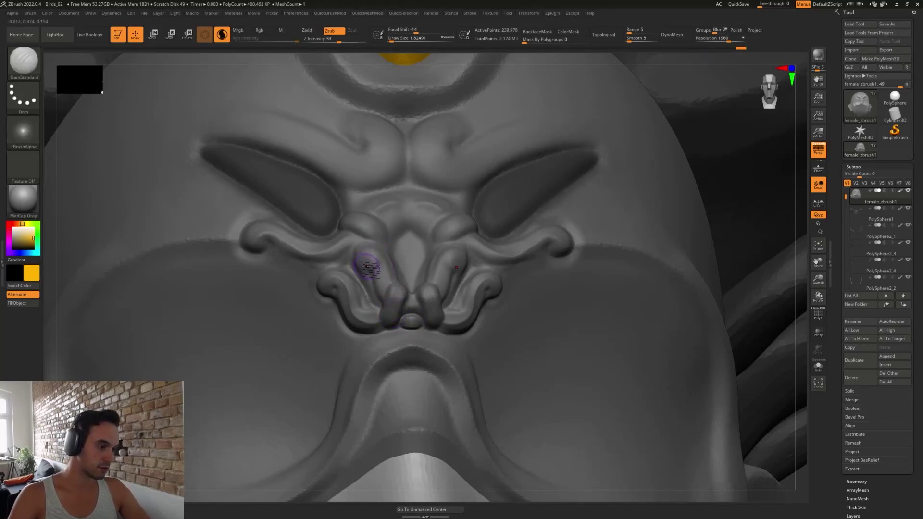
{"action": "mouse_move", "coordinate": [364, 270]}
{"action": "left_mouse_down"}
{"action": "mouse_move", "coordinate": [360, 247]}
{"action": "mouse_move", "coordinate": [387, 255]}
{"action": "mouse_move", "coordinate": [384, 289]}
{"action": "left_mouse_up"}
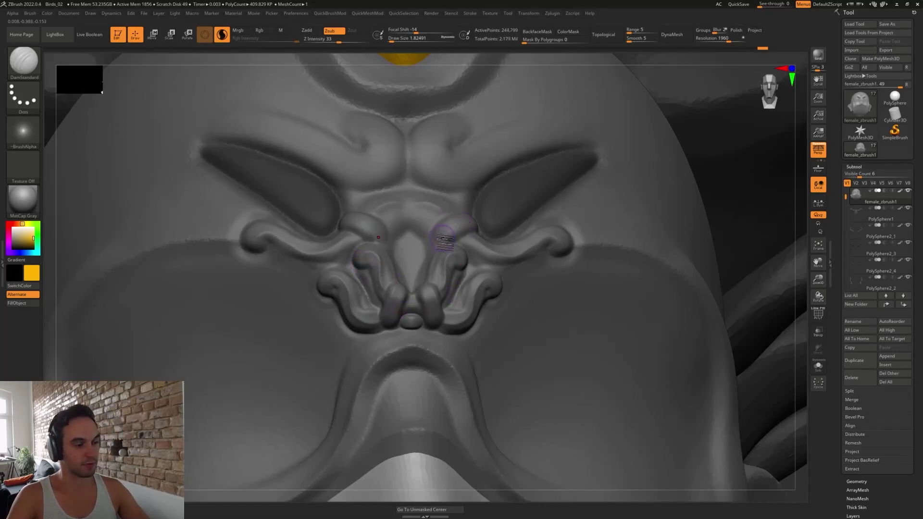
{"action": "mouse_move", "coordinate": [442, 242]}
{"action": "left_mouse_down"}
{"action": "mouse_move", "coordinate": [464, 228]}
{"action": "mouse_move", "coordinate": [468, 235]}
{"action": "left_mouse_up"}
{"action": "right_click_drag", "start_coordinate": [463, 230], "coordinate": [399, 216]}
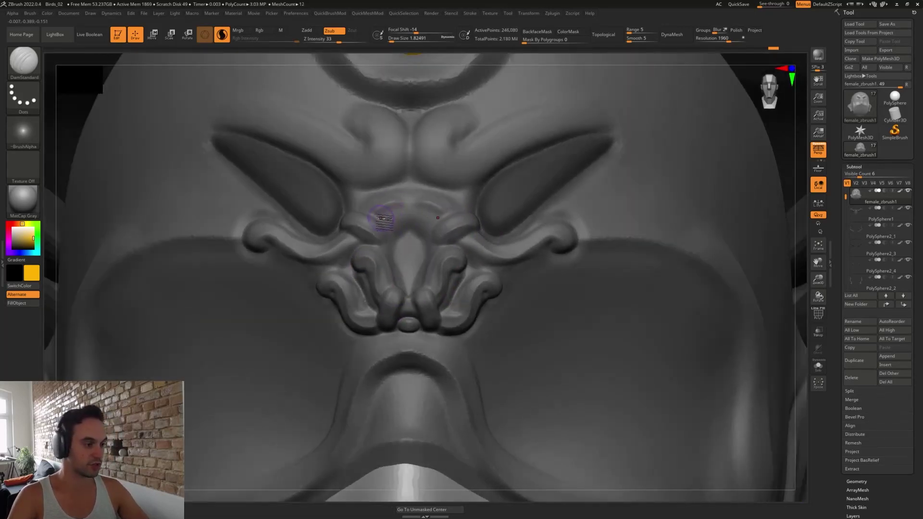
- Carve an arch between the upper folds and redo the crease around the outer scroll's curled end with DamStandard
{"action": "left_click_drag", "start_coordinate": [381, 218], "coordinate": [411, 206]}
{"action": "right_click_drag", "start_coordinate": [342, 233], "coordinate": [379, 240]}
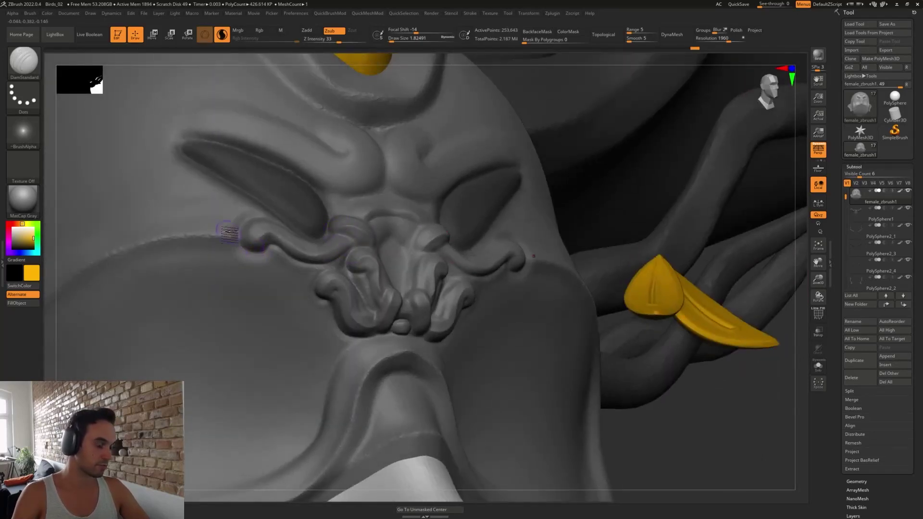
{"action": "key", "text": "ctrl+z"}
{"action": "mouse_move", "coordinate": [243, 226]}
{"action": "left_mouse_down"}
{"action": "mouse_move", "coordinate": [268, 224]}
{"action": "mouse_move", "coordinate": [246, 217]}
{"action": "left_mouse_up"}
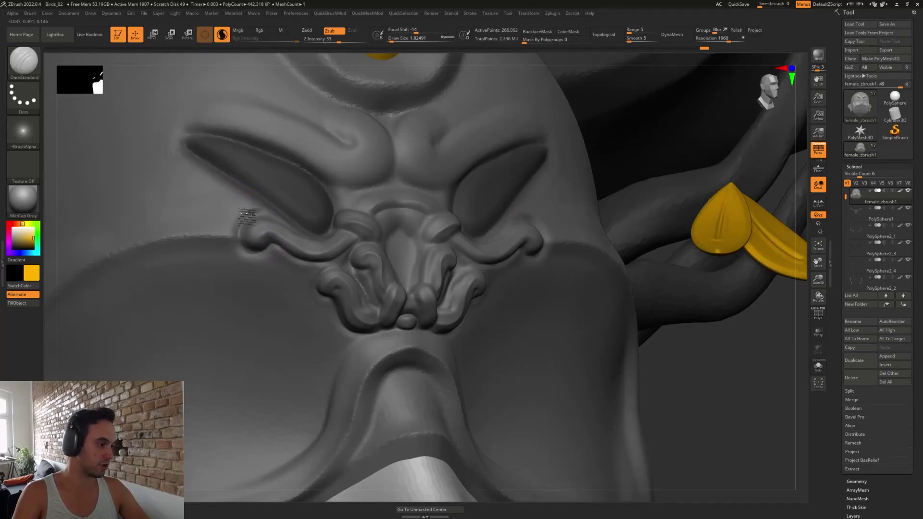
- Undo the last two strokes around the outer scroll and smooth the mask's nose bridge
{"action": "key", "text": "ctrl+z"}
{"action": "key", "text": "ctrl+z"}
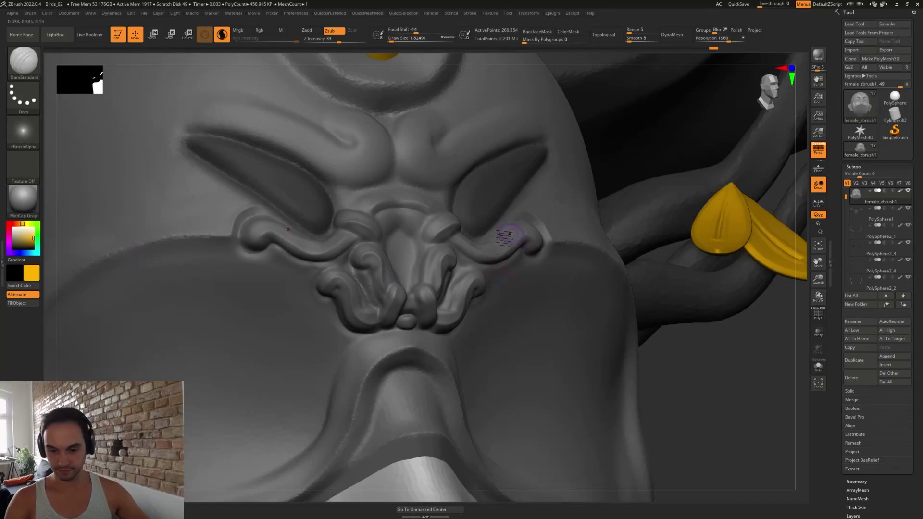
{"action": "right_click_drag", "start_coordinate": [521, 257], "coordinate": [492, 255]}
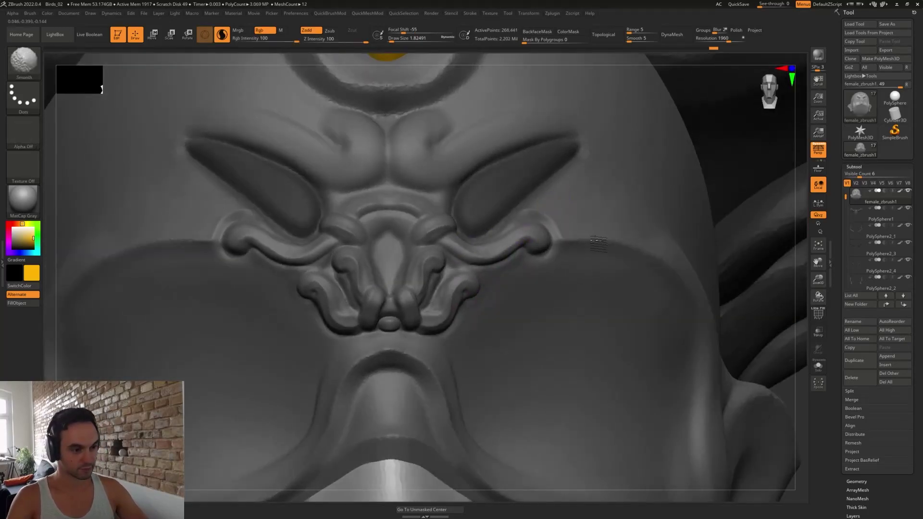
{"action": "right_click_drag", "start_coordinate": [599, 244], "coordinate": [701, 332], "text": "ctrl"}
{"action": "mouse_move", "coordinate": [585, 292]}
{"action": "right_mouse_down", "text": "alt"}
{"action": "mouse_move", "coordinate": [501, 242]}
{"action": "mouse_move", "coordinate": [507, 275]}
{"action": "right_mouse_up", "text": "alt"}
{"action": "mouse_move", "coordinate": [349, 274]}
{"action": "right_mouse_down", "text": "ctrl"}
{"action": "mouse_move", "coordinate": [351, 289]}
{"action": "mouse_move", "coordinate": [308, 331]}
{"action": "mouse_move", "coordinate": [396, 268]}
{"action": "right_mouse_up", "text": "ctrl"}
{"action": "mouse_move", "coordinate": [387, 269]}
{"action": "left_mouse_down", "text": "shift"}
{"action": "mouse_move", "coordinate": [408, 262]}
{"action": "mouse_move", "coordinate": [401, 296]}
{"action": "left_mouse_up", "text": "shift"}
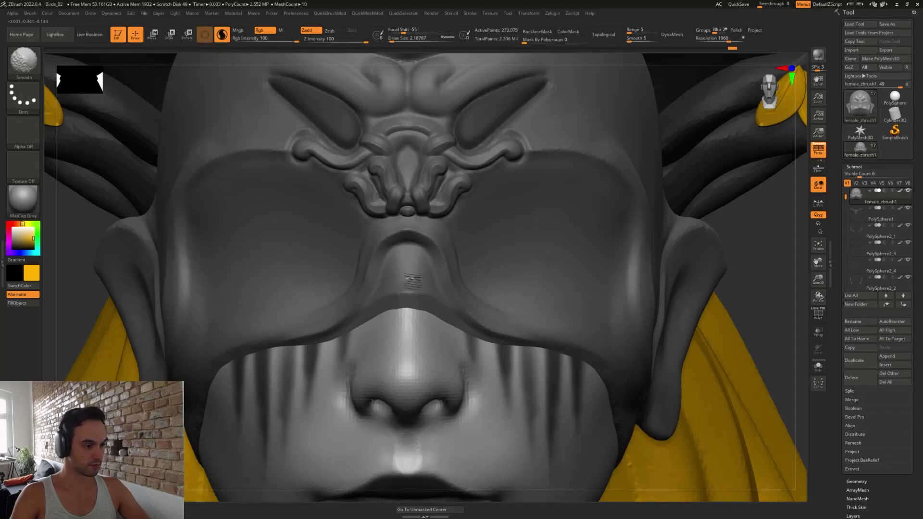
{"action": "left_click_drag", "start_coordinate": [395, 261], "coordinate": [405, 262], "text": "shift"}
- Crease the mask's raised border from the nose bridge down beside the nose with DamStandard and smooth the strokes
{"action": "right_click_drag", "start_coordinate": [406, 262], "coordinate": [423, 257]}
{"action": "mouse_move", "coordinate": [407, 243]}
{"action": "left_mouse_down"}
{"action": "mouse_move", "coordinate": [415, 246]}
{"action": "mouse_move", "coordinate": [394, 251]}
{"action": "mouse_move", "coordinate": [379, 275]}
{"action": "mouse_move", "coordinate": [403, 257]}
{"action": "mouse_move", "coordinate": [393, 253]}
{"action": "mouse_move", "coordinate": [355, 316]}
{"action": "left_mouse_up"}
{"action": "right_click_drag", "start_coordinate": [346, 322], "coordinate": [354, 296]}
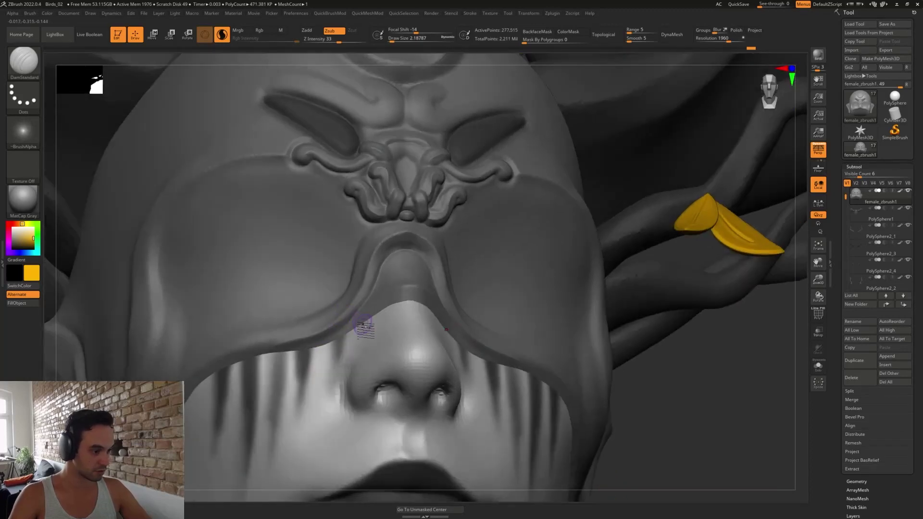
{"action": "mouse_move", "coordinate": [354, 307]}
{"action": "left_mouse_down", "text": "shift"}
{"action": "mouse_move", "coordinate": [397, 262]}
{"action": "mouse_move", "coordinate": [384, 262]}
{"action": "mouse_move", "coordinate": [363, 309]}
{"action": "mouse_move", "coordinate": [333, 341]}
{"action": "mouse_move", "coordinate": [393, 258]}
{"action": "mouse_move", "coordinate": [344, 337]}
{"action": "mouse_move", "coordinate": [324, 344]}
{"action": "left_mouse_up", "text": "shift"}
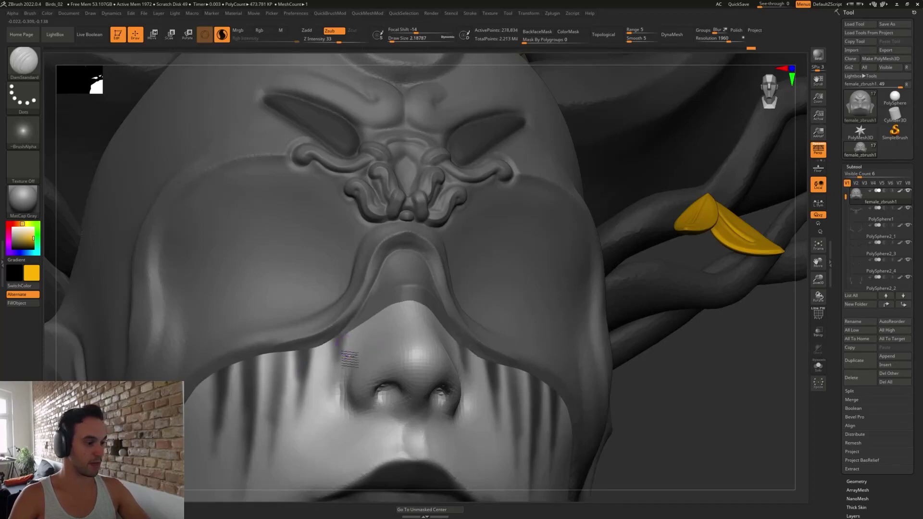
{"action": "right_click_drag", "start_coordinate": [347, 347], "coordinate": [360, 371]}
{"action": "mouse_move", "coordinate": [349, 333]}
{"action": "left_mouse_down", "text": "shift"}
{"action": "mouse_move", "coordinate": [389, 324]}
{"action": "mouse_move", "coordinate": [347, 335]}
{"action": "left_mouse_up", "text": "shift"}
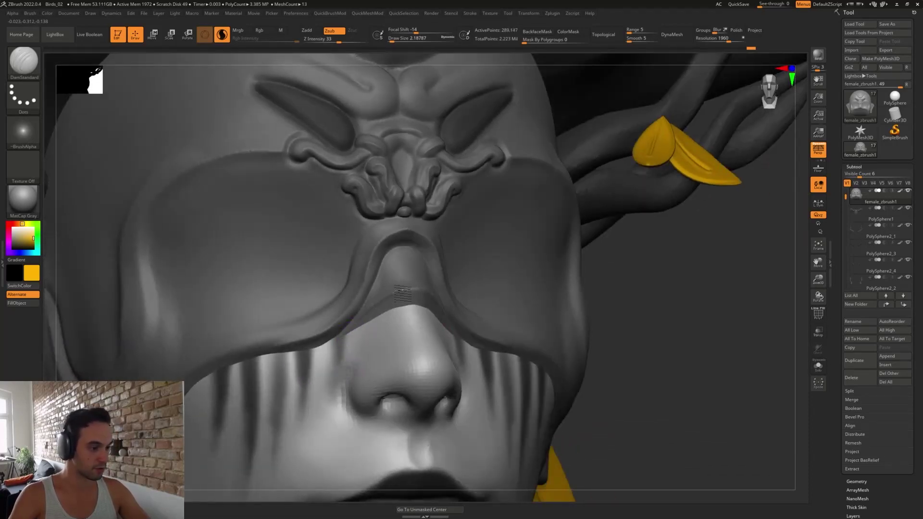
- Define the mask's lower edge across the nose with DamStandard and flatten the nose bridge and its arch with TrimDynamic
{"action": "right_click_drag", "start_coordinate": [424, 335], "coordinate": [447, 331]}
{"action": "mouse_move", "coordinate": [434, 302]}
{"action": "left_mouse_down"}
{"action": "mouse_move", "coordinate": [393, 315]}
{"action": "mouse_move", "coordinate": [414, 302]}
{"action": "mouse_move", "coordinate": [369, 310]}
{"action": "left_mouse_up"}
{"action": "key", "text": "b"}
{"action": "key", "text": "t"}
{"action": "key", "text": "d"}
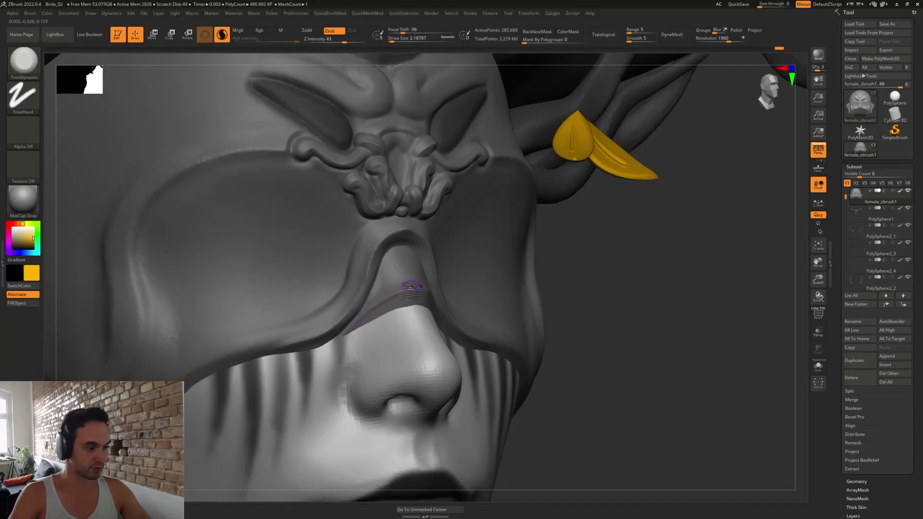
{"action": "mouse_move", "coordinate": [411, 287]}
{"action": "left_mouse_down"}
{"action": "mouse_move", "coordinate": [417, 306]}
{"action": "mouse_move", "coordinate": [397, 310]}
{"action": "left_mouse_up"}
{"action": "key", "text": "s"}
{"action": "left_click_drag", "start_coordinate": [394, 314], "coordinate": [381, 297]}
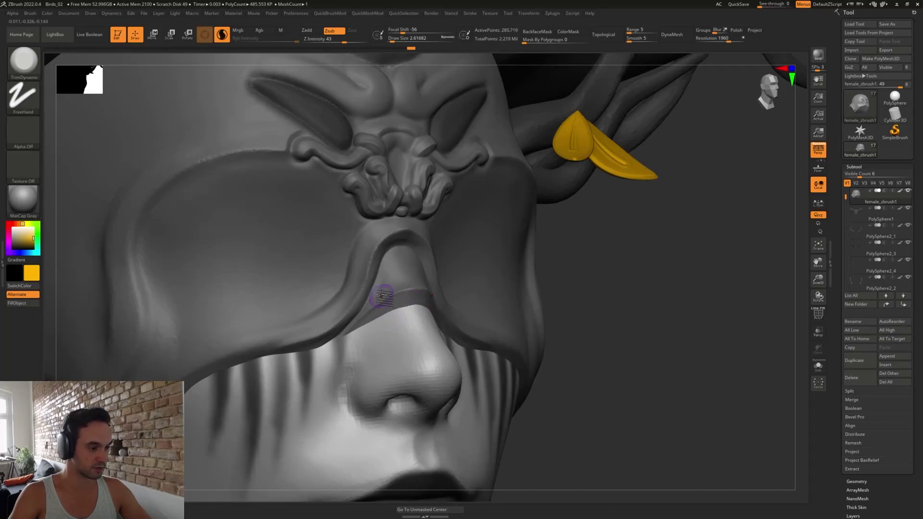
{"action": "left_click_drag", "start_coordinate": [608, 352], "coordinate": [604, 346], "text": "alt"}
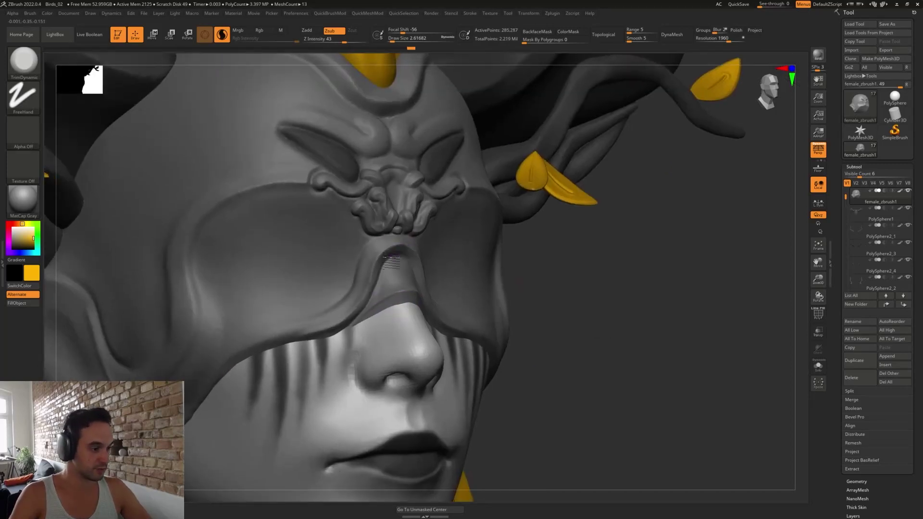
{"action": "left_click_drag", "start_coordinate": [406, 241], "coordinate": [414, 245]}
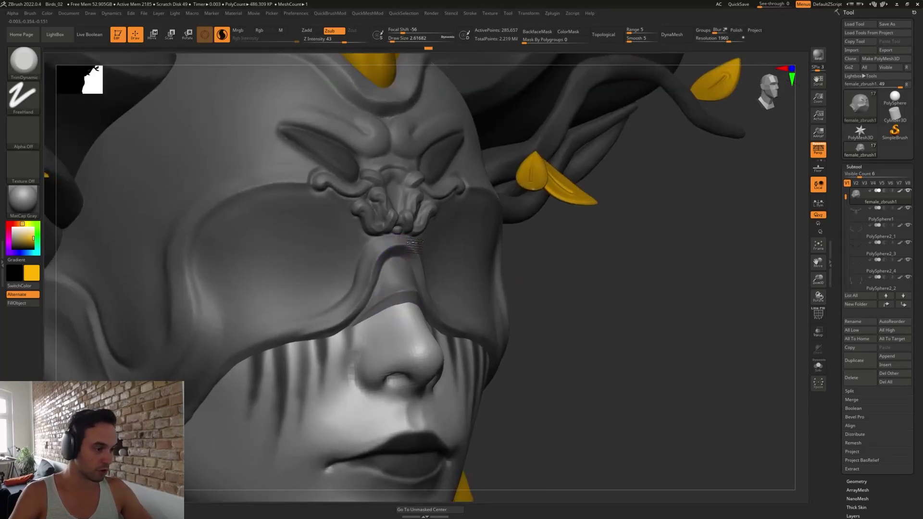
{"action": "left_click_drag", "start_coordinate": [559, 337], "coordinate": [563, 332], "text": "shift"}
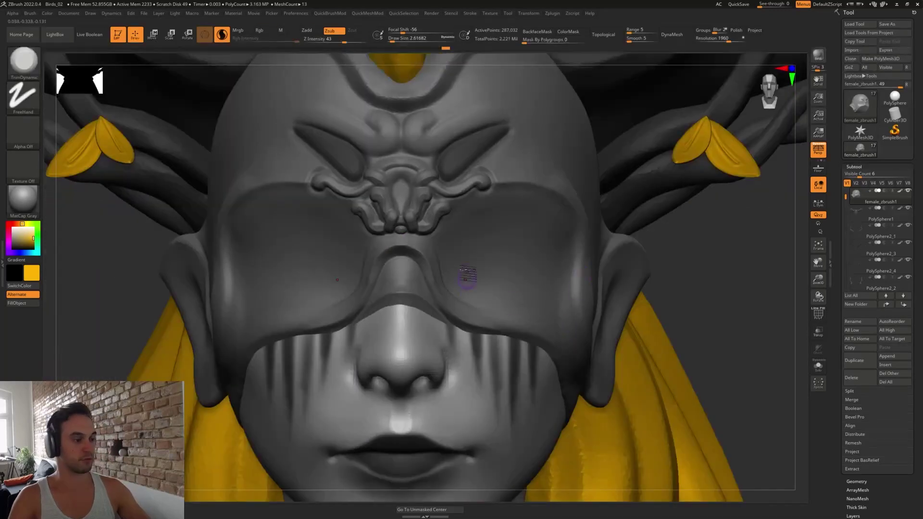
- Examine the whole head, mask and forehead ornament from the front and from both sides
{"action": "right_click_drag", "start_coordinate": [468, 275], "coordinate": [488, 265], "text": "alt"}
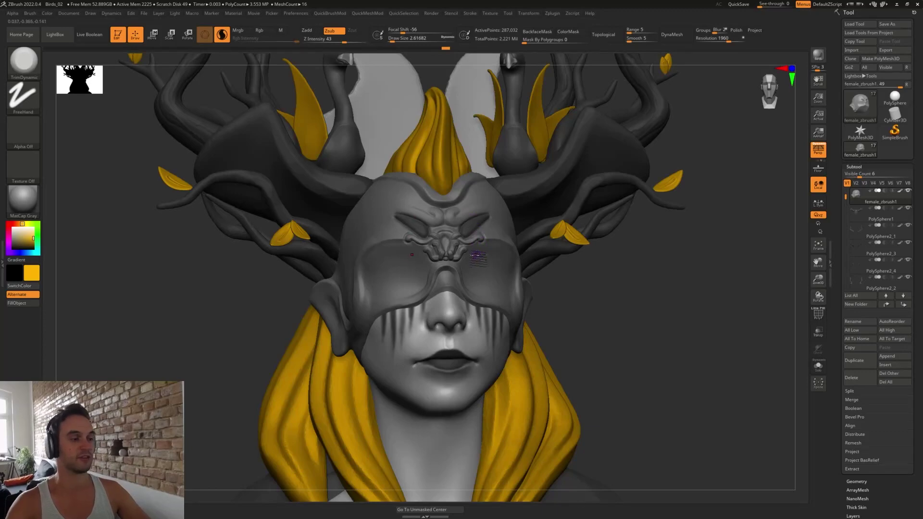
{"action": "right_click_drag", "start_coordinate": [434, 233], "coordinate": [466, 230]}
{"action": "right_click_drag", "start_coordinate": [458, 233], "coordinate": [458, 217]}
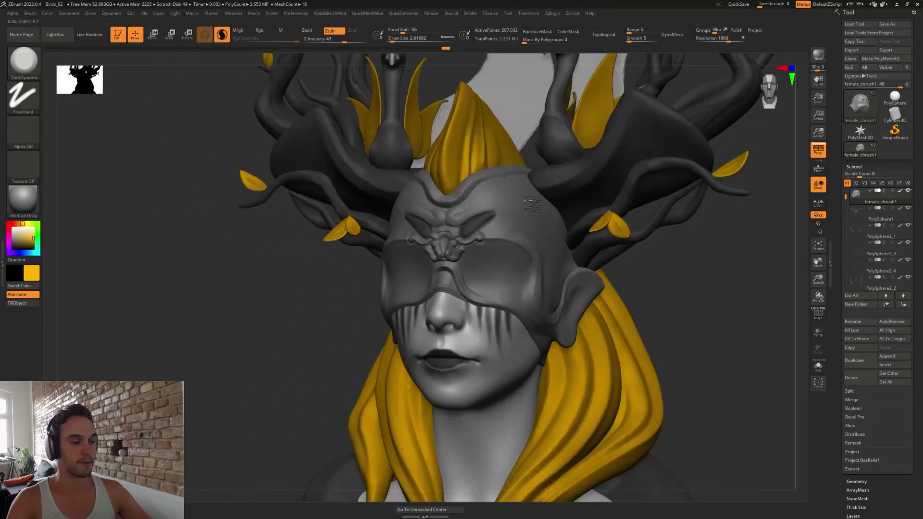
{"action": "right_click_drag", "start_coordinate": [572, 276], "coordinate": [514, 273]}
{"action": "right_click_drag", "start_coordinate": [385, 277], "coordinate": [457, 237]}
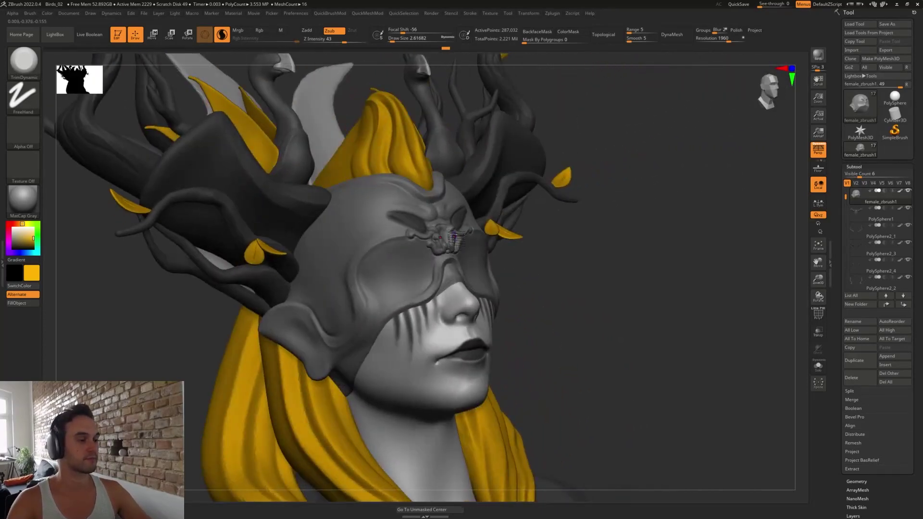
{"action": "right_click_drag", "start_coordinate": [543, 274], "coordinate": [544, 282]}
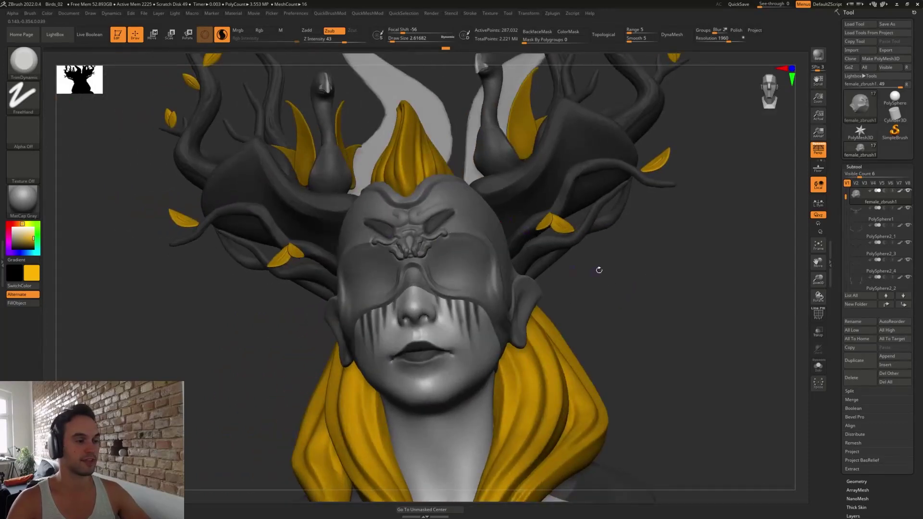
{"action": "right_click_drag", "start_coordinate": [599, 270], "coordinate": [543, 289]}
{"action": "right_click_drag", "start_coordinate": [332, 266], "coordinate": [401, 249]}
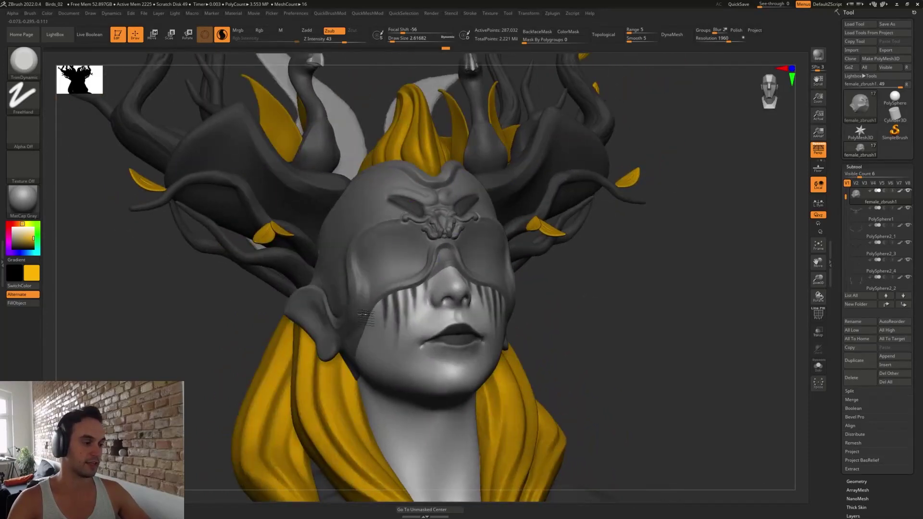
- Carve a crease along the mask's lower edge over the cheek towards the nose with DamStandard
{"action": "mouse_move", "coordinate": [423, 282]}
{"action": "right_mouse_down", "text": "ctrl"}
{"action": "mouse_move", "coordinate": [424, 262]}
{"action": "mouse_move", "coordinate": [456, 264]}
{"action": "mouse_move", "coordinate": [426, 322]}
{"action": "mouse_move", "coordinate": [439, 300]}
{"action": "mouse_move", "coordinate": [433, 258]}
{"action": "mouse_move", "coordinate": [361, 269]}
{"action": "right_mouse_up", "text": "ctrl"}
{"action": "key", "text": "b"}
{"action": "key", "text": "d"}
{"action": "key", "text": "s"}
{"action": "right_click_drag", "start_coordinate": [556, 270], "coordinate": [541, 272]}
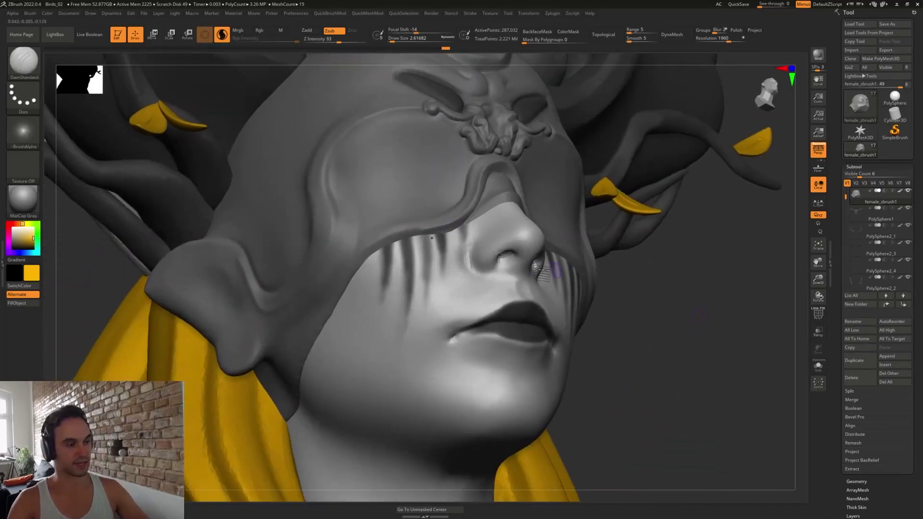
{"action": "right_click_drag", "start_coordinate": [418, 251], "coordinate": [463, 247]}
{"action": "key", "text": "q"}
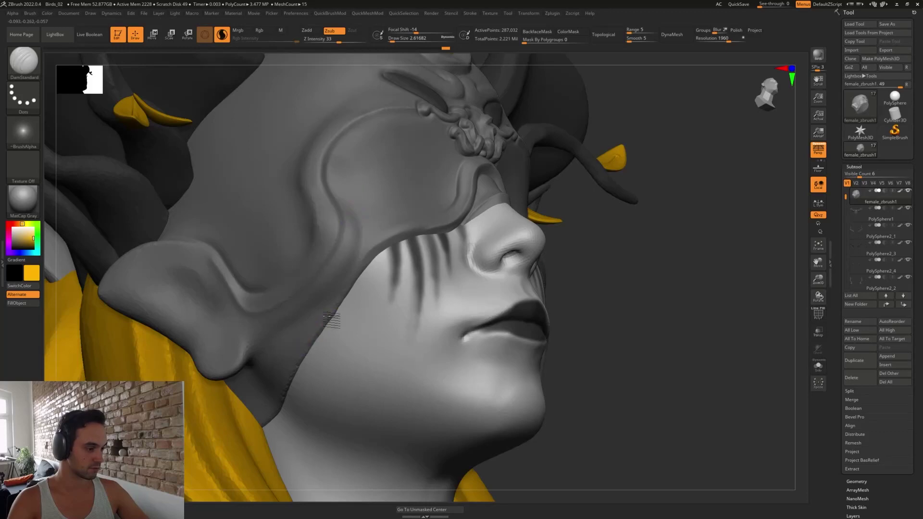
{"action": "left_click_drag", "start_coordinate": [354, 280], "coordinate": [380, 249]}
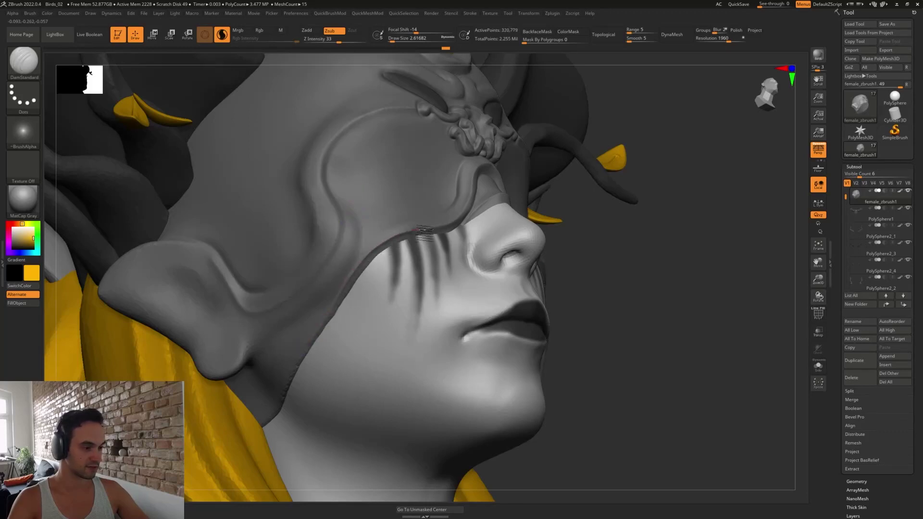
{"action": "left_click_drag", "start_coordinate": [424, 231], "coordinate": [432, 230]}
- Flatten the mask's lower edge from the cheek up to the nose with TrimDynamic and smooth it
{"action": "key", "text": "b"}
{"action": "key", "text": "t"}
{"action": "key", "text": "d"}
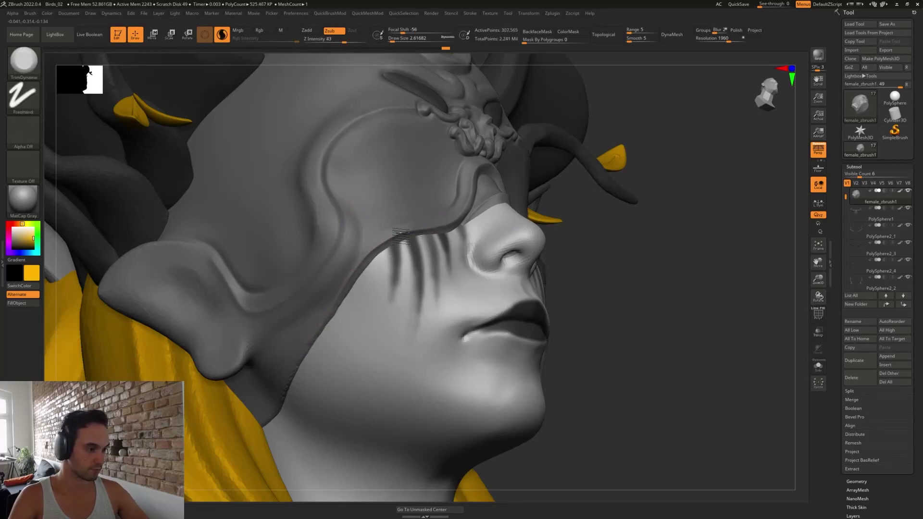
{"action": "left_click_drag", "start_coordinate": [354, 270], "coordinate": [324, 316]}
{"action": "right_click_drag", "start_coordinate": [396, 266], "coordinate": [377, 261]}
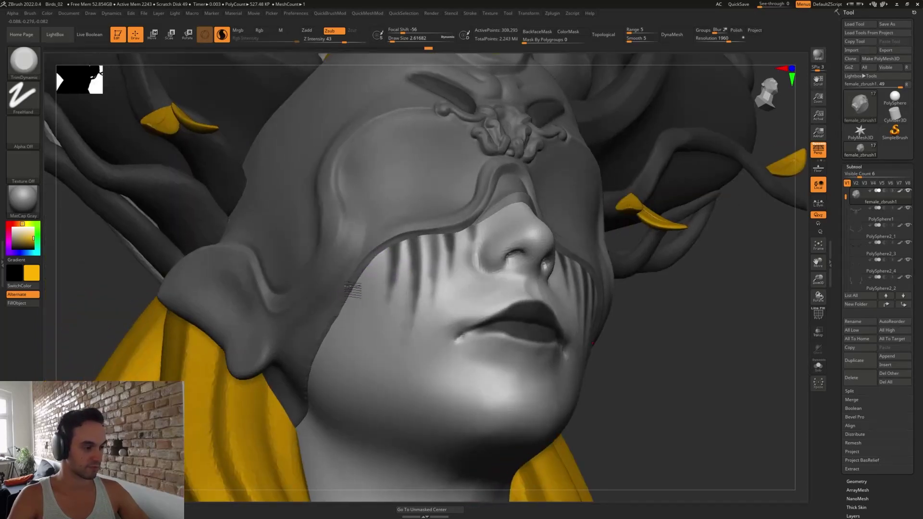
{"action": "left_click_drag", "start_coordinate": [430, 233], "coordinate": [511, 209]}
{"action": "right_click_drag", "start_coordinate": [534, 212], "coordinate": [497, 233]}
{"action": "left_click_drag", "start_coordinate": [505, 211], "coordinate": [547, 221], "text": "shift"}
- Carve paired curls and brow grooves above the slanted forehead recesses with DamStandard and smooth them
{"action": "mouse_move", "coordinate": [546, 221]}
{"action": "right_mouse_down", "text": "alt"}
{"action": "mouse_move", "coordinate": [540, 132]}
{"action": "mouse_move", "coordinate": [456, 221]}
{"action": "mouse_move", "coordinate": [431, 277]}
{"action": "right_mouse_up", "text": "alt"}
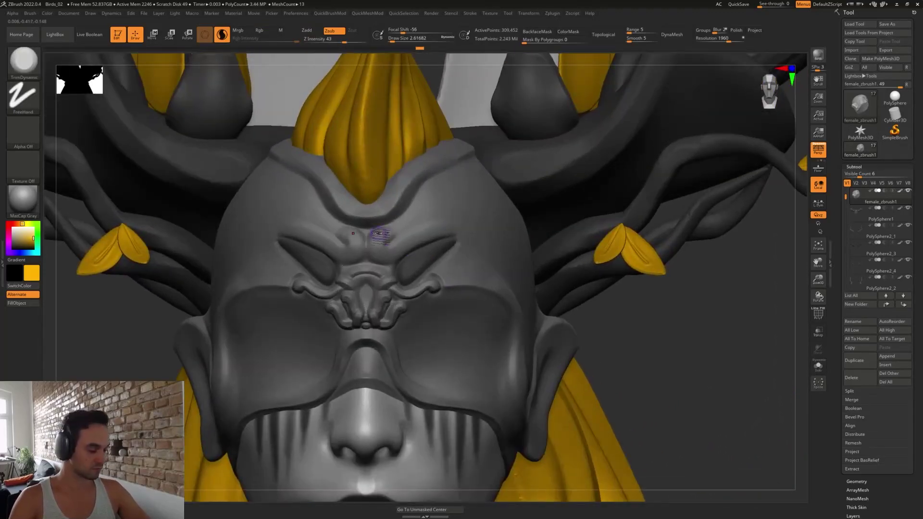
{"action": "key", "text": "b"}
{"action": "key", "text": "d"}
{"action": "key", "text": "s"}
{"action": "mouse_move", "coordinate": [388, 235]}
{"action": "left_mouse_down"}
{"action": "mouse_move", "coordinate": [376, 249]}
{"action": "mouse_move", "coordinate": [437, 231]}
{"action": "left_mouse_up"}
{"action": "mouse_move", "coordinate": [418, 239]}
{"action": "left_mouse_down", "text": "shift"}
{"action": "mouse_move", "coordinate": [387, 237]}
{"action": "mouse_move", "coordinate": [377, 252]}
{"action": "mouse_move", "coordinate": [468, 230]}
{"action": "left_mouse_up", "text": "shift"}
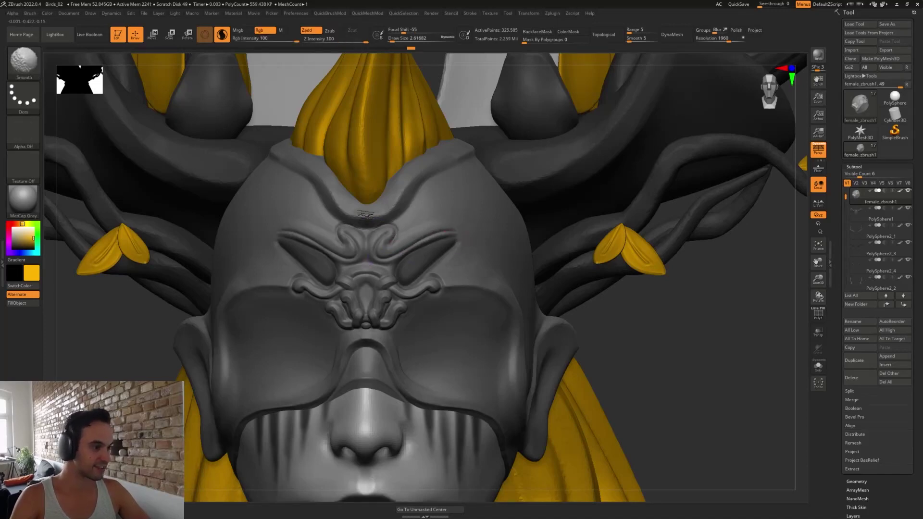
- Crease the mask's V-shaped upper rim below the hair with DamStandard, then refine it with Clay and smoothing
{"action": "left_click_drag", "start_coordinate": [368, 212], "coordinate": [407, 191]}
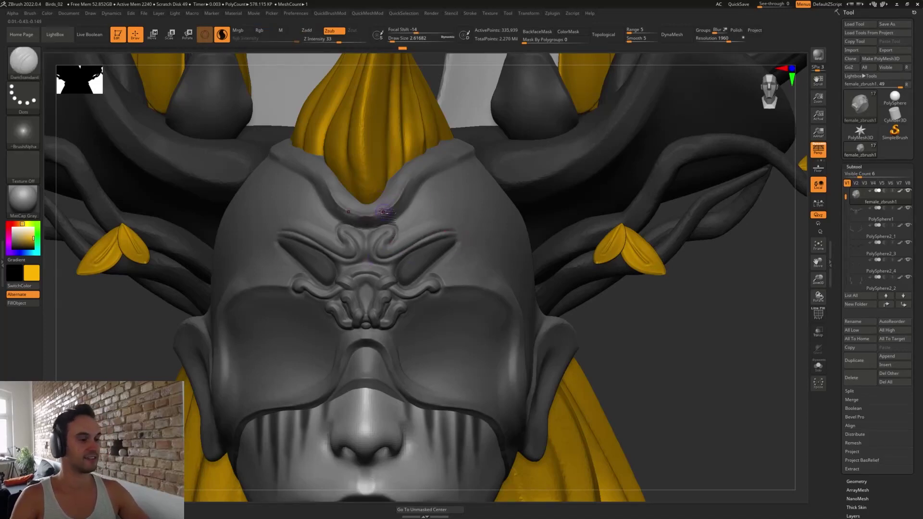
{"action": "key", "text": "b"}
{"action": "key", "text": "c"}
{"action": "key", "text": "l"}
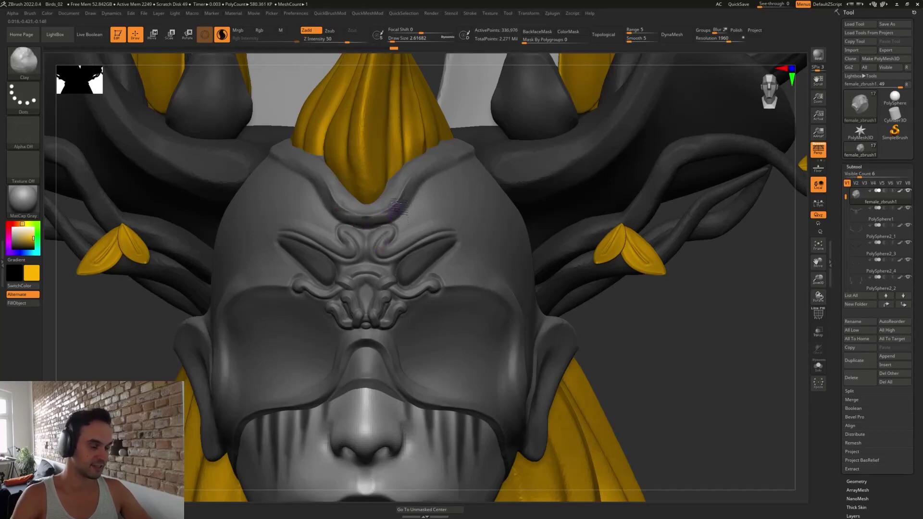
{"action": "right_click_drag", "start_coordinate": [396, 202], "coordinate": [406, 200]}
{"action": "left_click_drag", "start_coordinate": [405, 200], "coordinate": [388, 211], "text": "shift"}
{"action": "mouse_move", "coordinate": [388, 212]}
{"action": "right_mouse_down"}
{"action": "mouse_move", "coordinate": [371, 211]}
{"action": "mouse_move", "coordinate": [402, 223]}
{"action": "mouse_move", "coordinate": [417, 144]}
{"action": "right_mouse_up"}
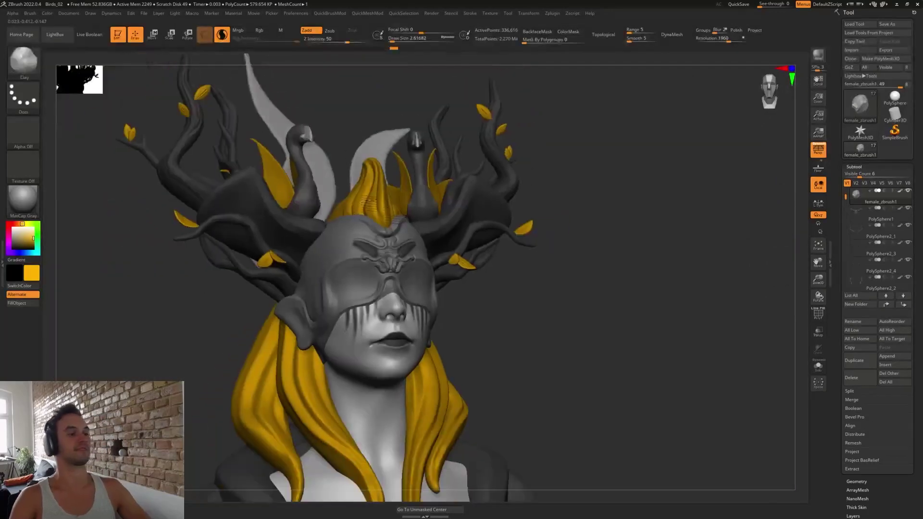
{"action": "right_click_drag", "start_coordinate": [560, 312], "coordinate": [520, 324], "text": "shift"}
{"action": "mouse_move", "coordinate": [529, 288]}
{"action": "right_mouse_down", "text": "ctrl"}
{"action": "mouse_move", "coordinate": [553, 335]}
{"action": "mouse_move", "coordinate": [461, 241]}
{"action": "right_mouse_up", "text": "ctrl"}
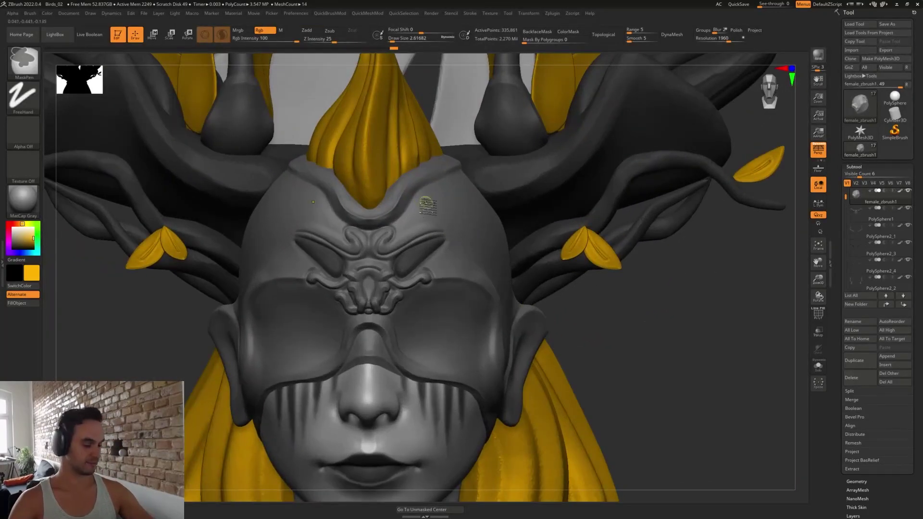
- Flatten the centre of the mask's V-shaped upper rim with TrimDynamic, undoing the unwanted strokes
{"action": "key", "text": "ctrl+z"}
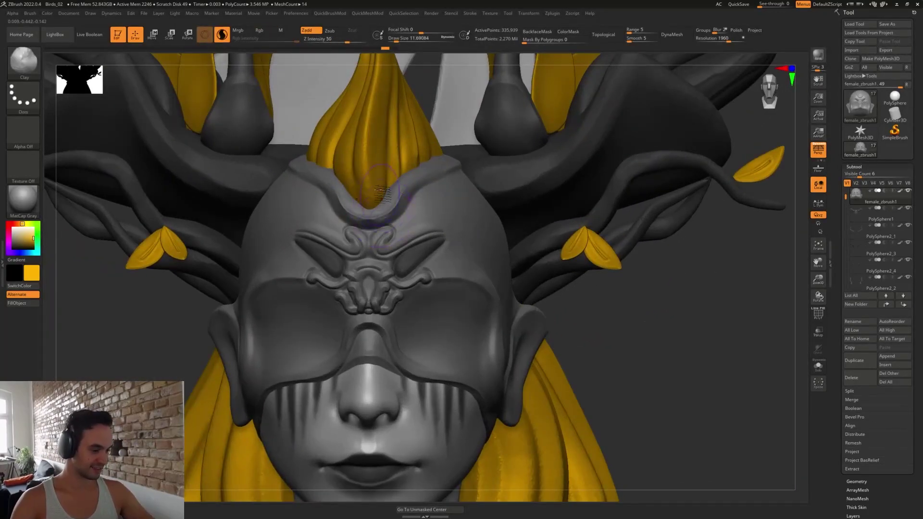
{"action": "key", "text": "b"}
{"action": "key", "text": "t"}
{"action": "key", "text": "d"}
{"action": "key", "text": "s"}
{"action": "left_click_drag", "start_coordinate": [381, 206], "coordinate": [377, 209]}
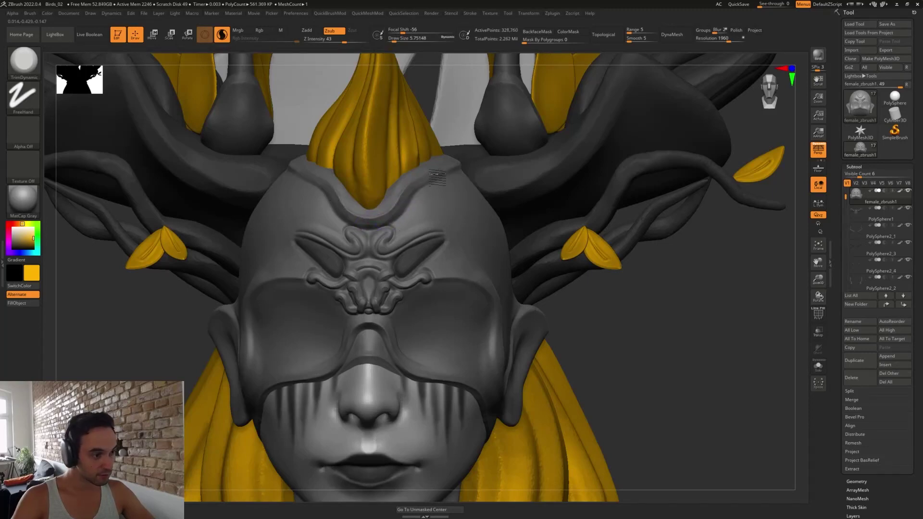
{"action": "right_click_drag", "start_coordinate": [426, 170], "coordinate": [401, 201]}
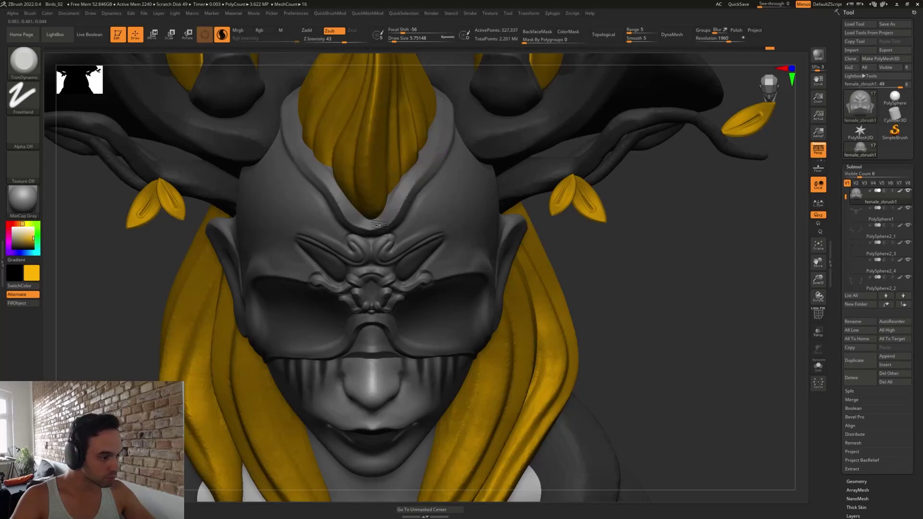
{"action": "key", "text": "ctrl+z"}
{"action": "left_click_drag", "start_coordinate": [369, 234], "coordinate": [372, 233]}
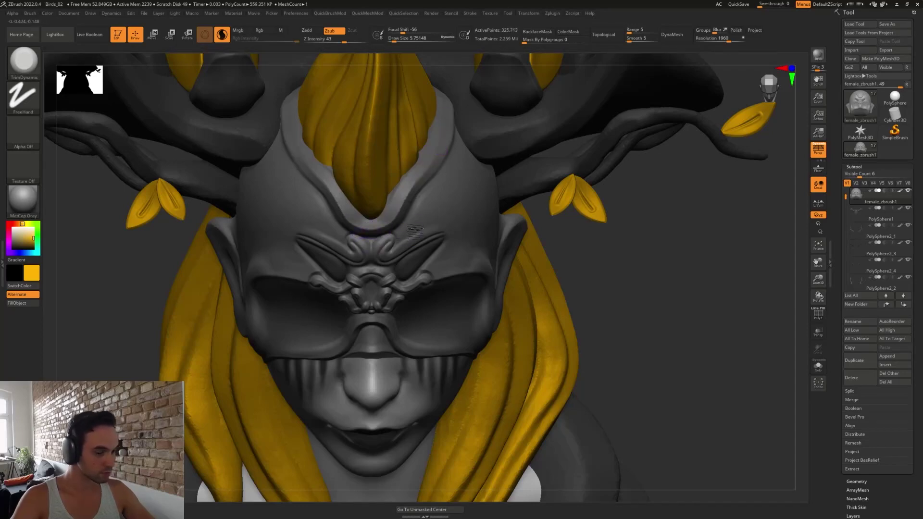
{"action": "right_click_drag", "start_coordinate": [409, 230], "coordinate": [401, 198]}
{"action": "right_click", "coordinate": [374, 241]}
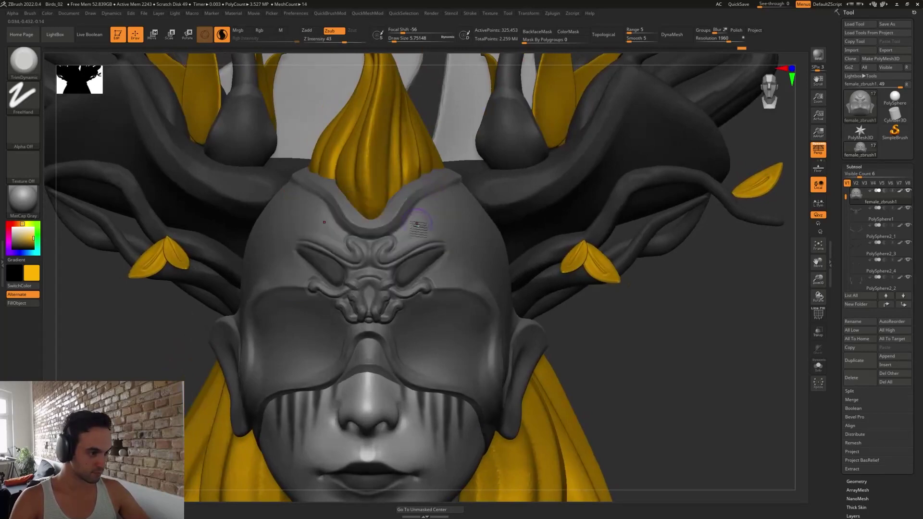
- Carve a crease under the mask's upper rim from the centre of the forehead to the antler base with DamStandard
{"action": "key", "text": "b"}
{"action": "key", "text": "d"}
{"action": "key", "text": "s"}
{"action": "left_click_drag", "start_coordinate": [403, 234], "coordinate": [416, 211]}
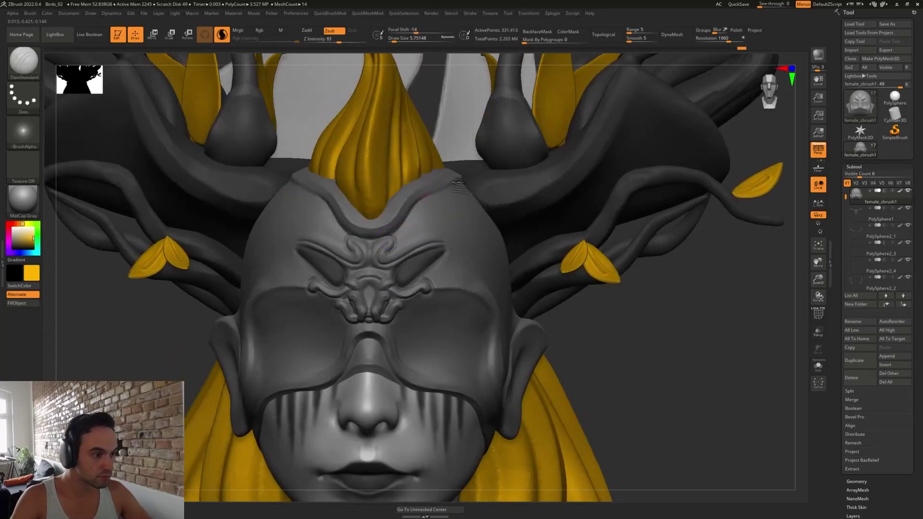
{"action": "right_click_drag", "start_coordinate": [463, 201], "coordinate": [436, 216]}
{"action": "left_click_drag", "start_coordinate": [420, 210], "coordinate": [513, 152]}
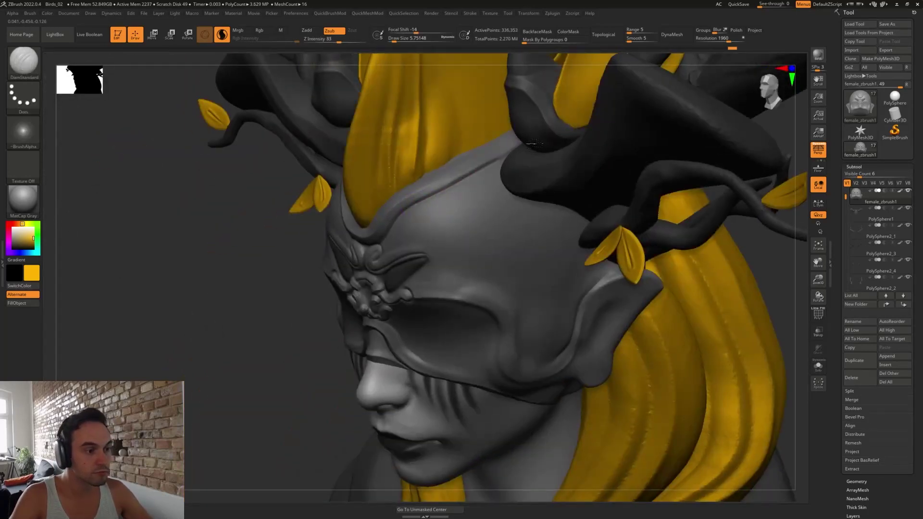
- Flatten the mask's upper rim beside the antler base with TrimDynamic, undoing the unwanted strokes
{"action": "right_click_drag", "start_coordinate": [455, 186], "coordinate": [445, 201]}
{"action": "key", "text": "b"}
{"action": "key", "text": "t"}
{"action": "key", "text": "d"}
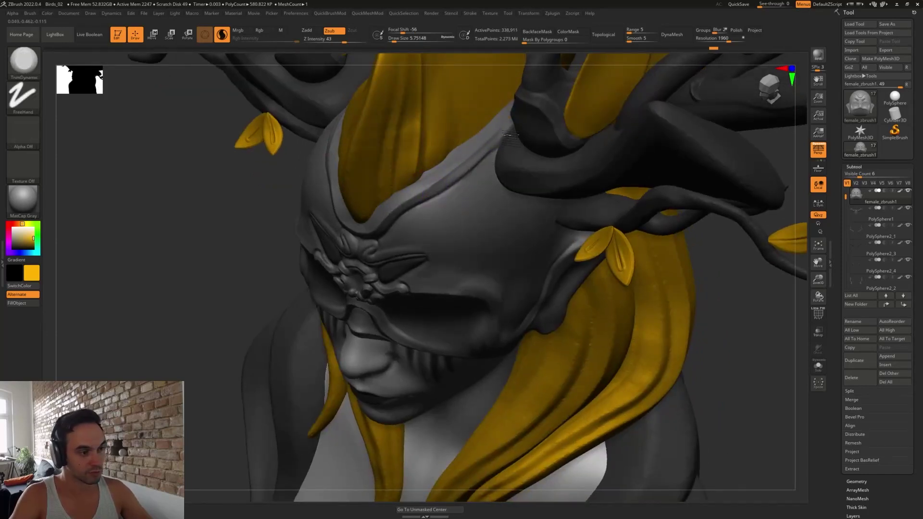
{"action": "key", "text": "ctrl+z"}
{"action": "key", "text": "ctrl+z"}
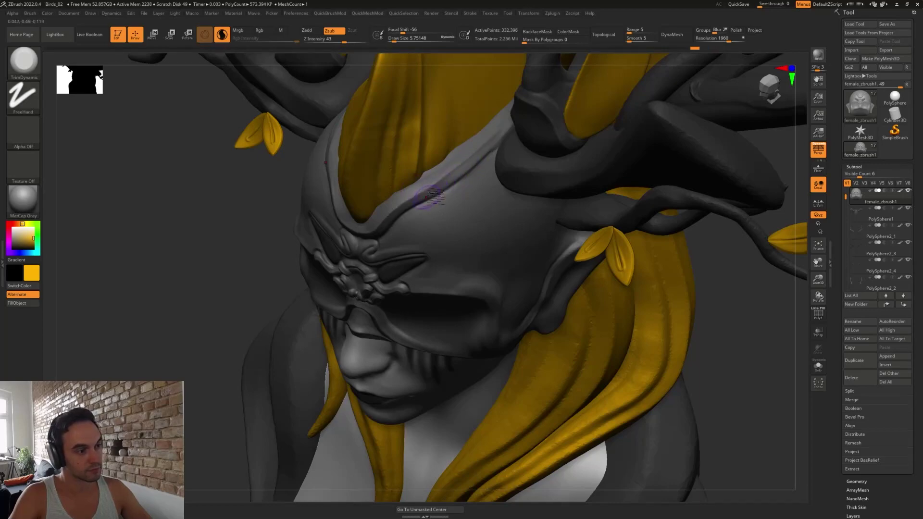
- Reshape the outer corners of the mask's V-shaped upper rim symmetrically with the Move brush at draw size 12.9
{"action": "right_click_drag", "start_coordinate": [468, 156], "coordinate": [514, 149], "text": "shift"}
{"action": "key", "text": "b"}
{"action": "key", "text": "m"}
{"action": "key", "text": "v"}
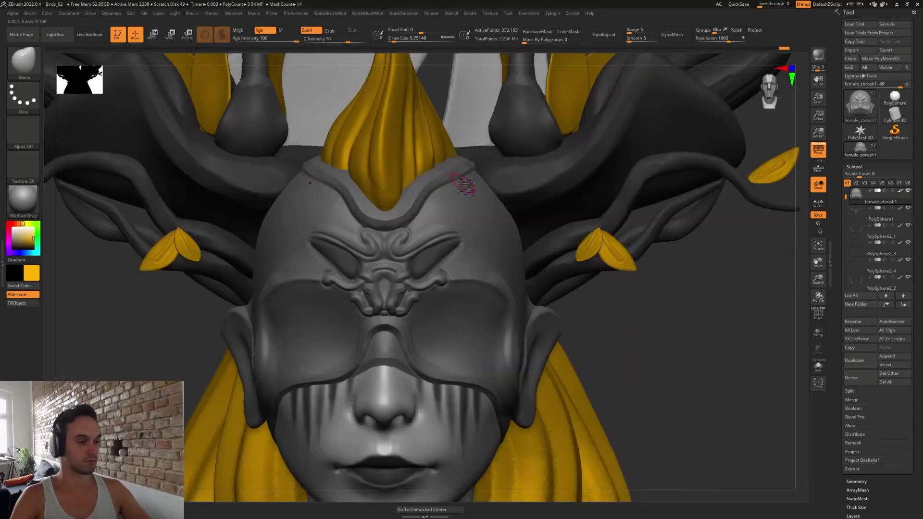
{"action": "key", "text": "s"}
{"action": "left_click_drag", "start_coordinate": [464, 182], "coordinate": [484, 204]}
{"action": "right_click_drag", "start_coordinate": [485, 203], "coordinate": [473, 130], "text": "ctrl"}
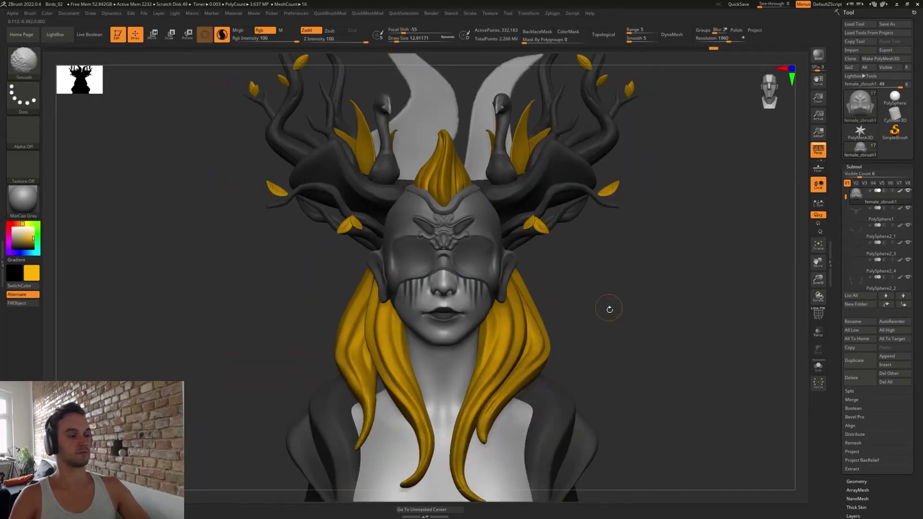
- Adjust the inner ends of the slanted forehead recesses with the Move brush at draw size 4.99
{"action": "mouse_move", "coordinate": [608, 309]}
{"action": "right_mouse_down", "text": "ctrl"}
{"action": "mouse_move", "coordinate": [563, 260]}
{"action": "mouse_move", "coordinate": [535, 269]}
{"action": "mouse_move", "coordinate": [595, 332]}
{"action": "mouse_move", "coordinate": [606, 358]}
{"action": "right_mouse_up", "text": "ctrl"}
{"action": "right_click_drag", "start_coordinate": [466, 265], "coordinate": [447, 216]}
{"action": "right_click_drag", "start_coordinate": [447, 216], "coordinate": [443, 263], "text": "ctrl"}
{"action": "left_click", "coordinate": [444, 262]}
{"action": "key", "text": "s"}
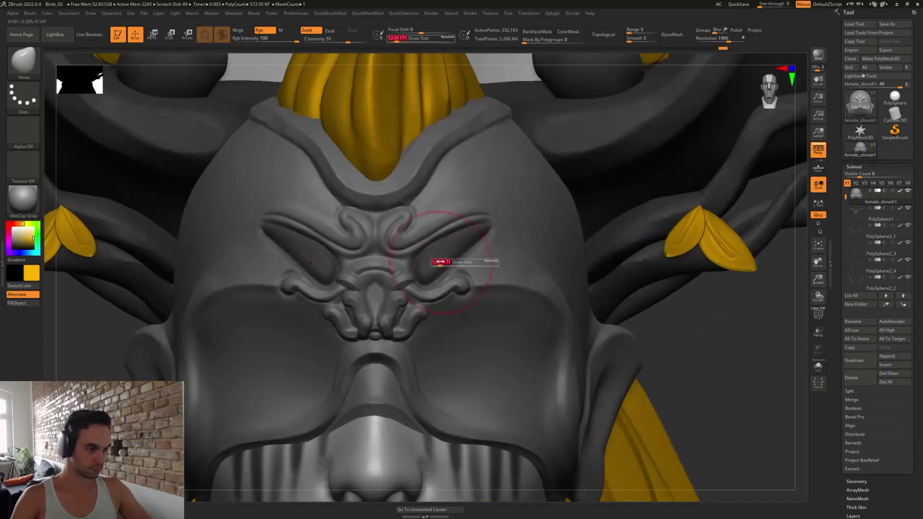
{"action": "left_click_drag", "start_coordinate": [439, 262], "coordinate": [437, 263]}
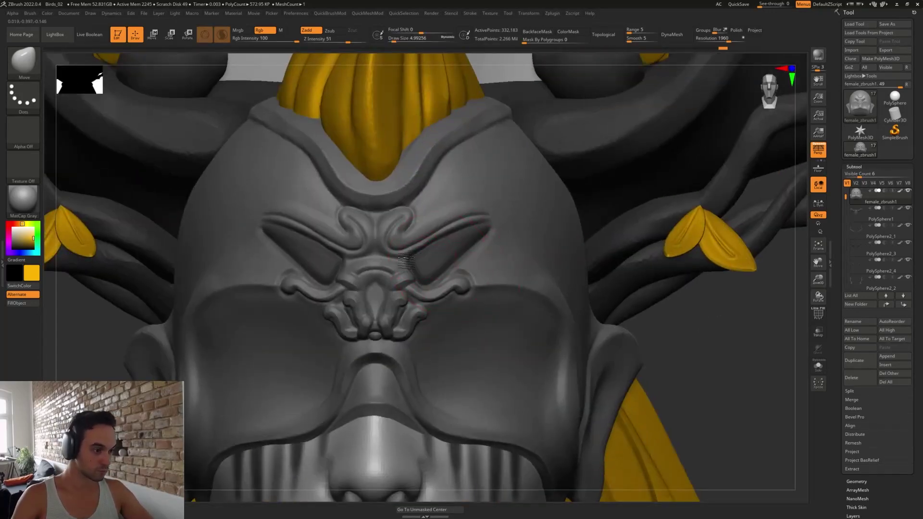
{"action": "left_click_drag", "start_coordinate": [407, 262], "coordinate": [409, 263]}
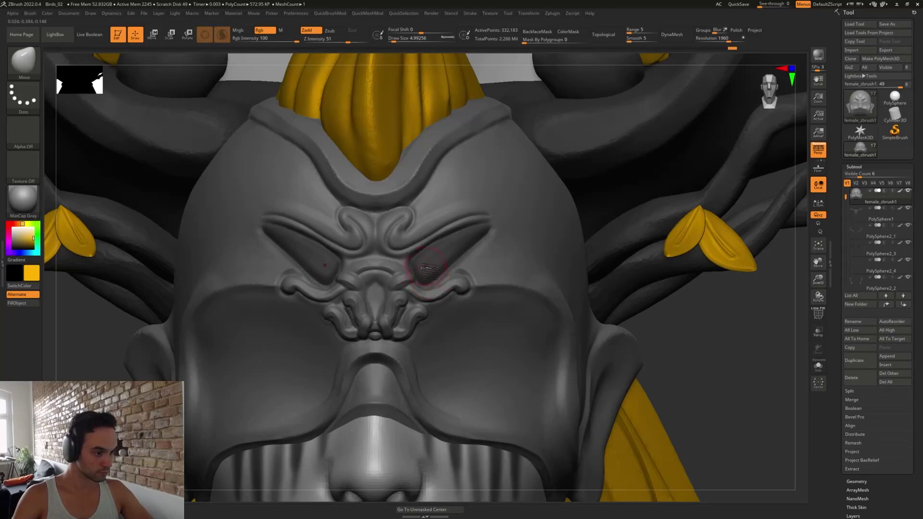
- Carve grooves inside the slanted forehead recesses with DamStandard, undoing the unwanted strokes and recarving them
{"action": "key", "text": "b"}
{"action": "key", "text": "d"}
{"action": "key", "text": "s"}
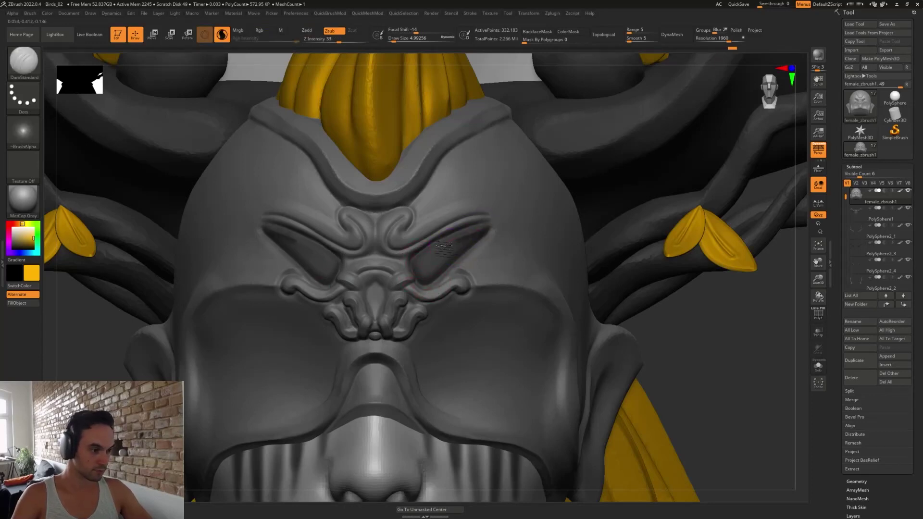
{"action": "mouse_move", "coordinate": [469, 253]}
{"action": "left_mouse_down"}
{"action": "mouse_move", "coordinate": [435, 286]}
{"action": "mouse_move", "coordinate": [445, 254]}
{"action": "left_mouse_up"}
{"action": "key", "text": "ctrl+z"}
{"action": "key", "text": "ctrl+z"}
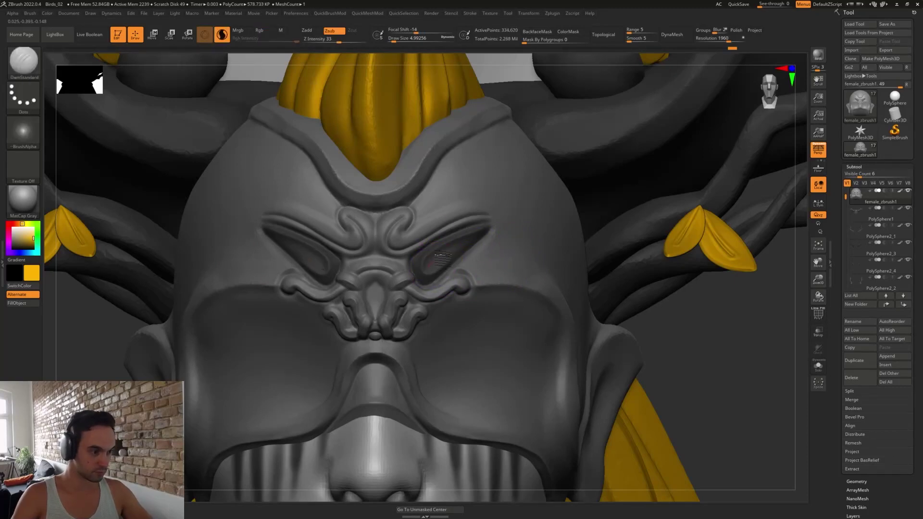
{"action": "left_click_drag", "start_coordinate": [435, 261], "coordinate": [470, 250]}
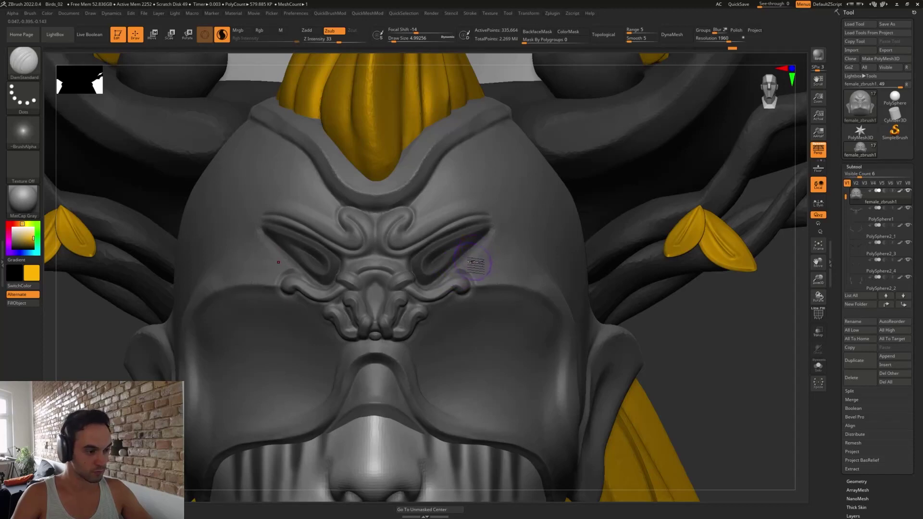
- Outline the outer tips of the slanted forehead recesses with raised ridges using Clay and Standard at draw size 3.11
{"action": "key", "text": "bracketleft"}
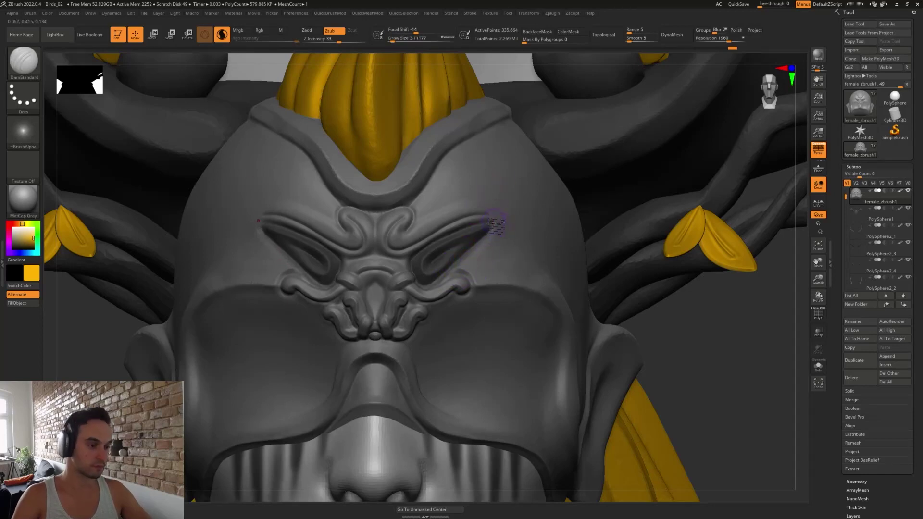
{"action": "key", "text": "b"}
{"action": "key", "text": "c"}
{"action": "key", "text": "l"}
{"action": "key", "text": "b"}
{"action": "key", "text": "s"}
{"action": "key", "text": "t"}
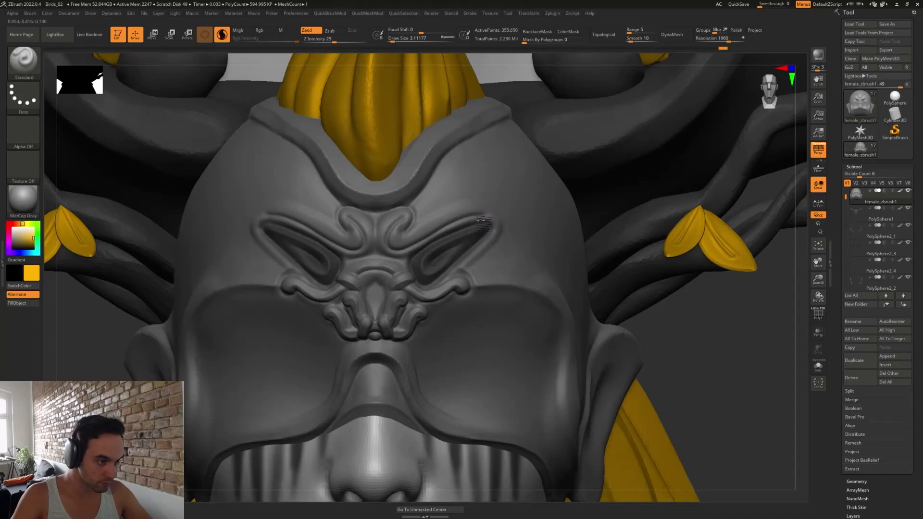
{"action": "right_click_drag", "start_coordinate": [479, 244], "coordinate": [555, 345], "text": "ctrl"}
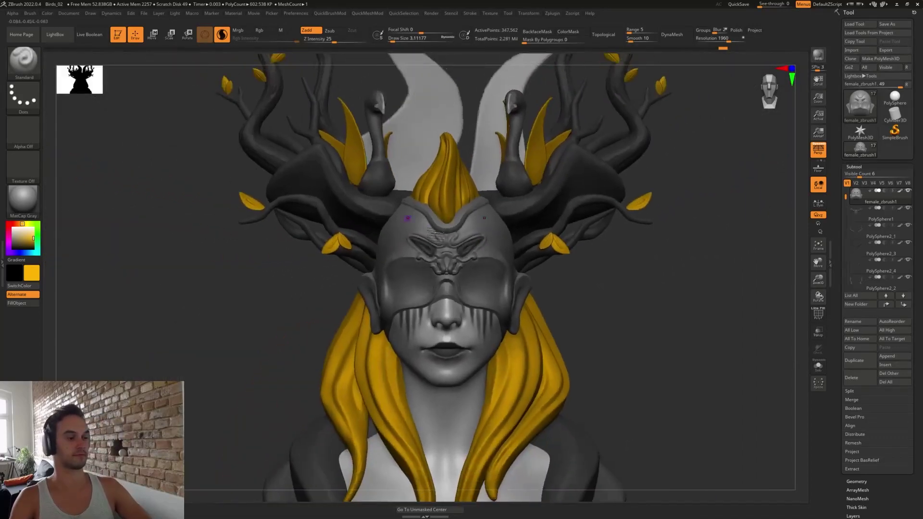
- Build up curved scroll bands above and outside the slanted forehead recesses with the Clay brush
{"action": "right_click_drag", "start_coordinate": [596, 307], "coordinate": [531, 298]}
{"action": "mouse_move", "coordinate": [471, 251]}
{"action": "right_mouse_down", "text": "alt"}
{"action": "mouse_move", "coordinate": [491, 254]}
{"action": "mouse_move", "coordinate": [478, 200]}
{"action": "right_mouse_up", "text": "alt"}
{"action": "key", "text": "b"}
{"action": "key", "text": "c"}
{"action": "key", "text": "l"}
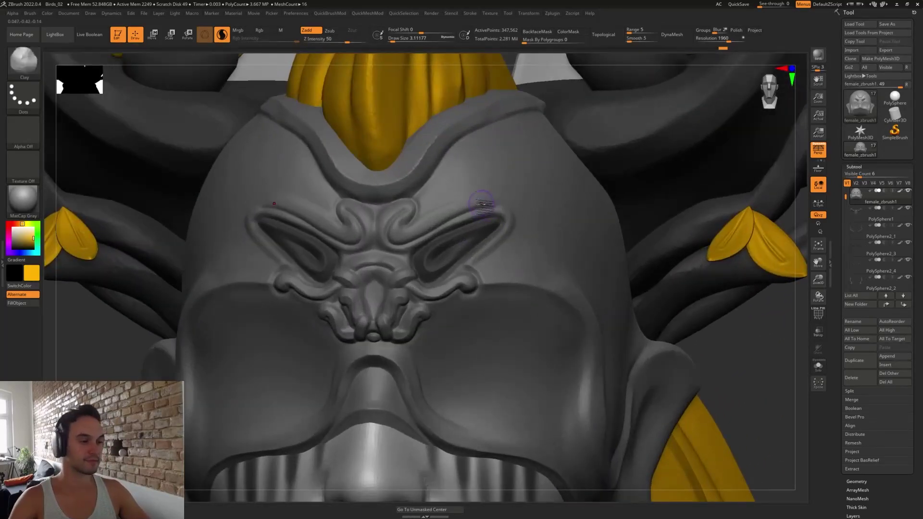
{"action": "mouse_move", "coordinate": [479, 151]}
{"action": "left_mouse_down"}
{"action": "mouse_move", "coordinate": [469, 158]}
{"action": "mouse_move", "coordinate": [505, 188]}
{"action": "left_mouse_up"}
{"action": "left_click_drag", "start_coordinate": [497, 266], "coordinate": [529, 214]}
{"action": "mouse_move", "coordinate": [476, 175]}
{"action": "left_mouse_down"}
{"action": "mouse_move", "coordinate": [463, 150]}
{"action": "mouse_move", "coordinate": [507, 149]}
{"action": "left_mouse_up"}
- Add small paired curls between the V-shaped rim and the brow scrolls with Clay
{"action": "right_click_drag", "start_coordinate": [524, 198], "coordinate": [539, 108]}
{"action": "right_click_drag", "start_coordinate": [601, 145], "coordinate": [582, 276]}
{"action": "right_click_drag", "start_coordinate": [476, 211], "coordinate": [454, 238], "text": "ctrl"}
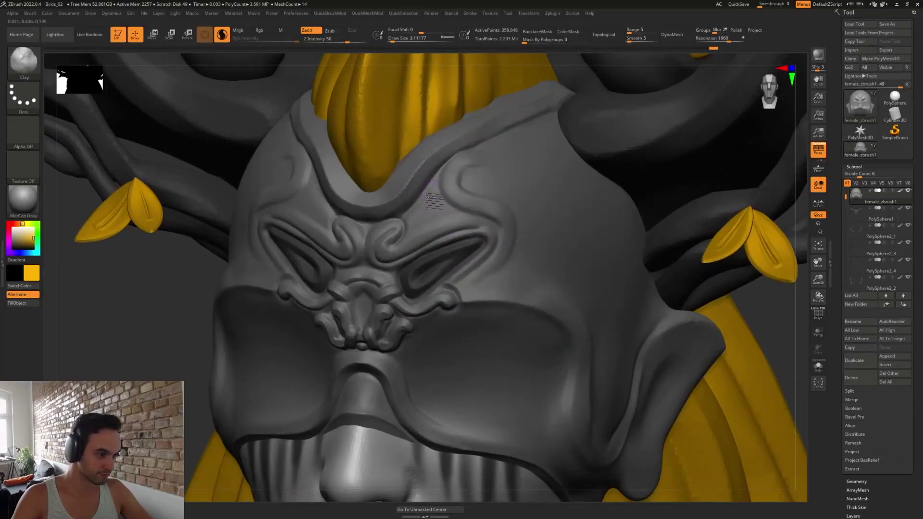
{"action": "left_click_drag", "start_coordinate": [431, 197], "coordinate": [416, 220]}
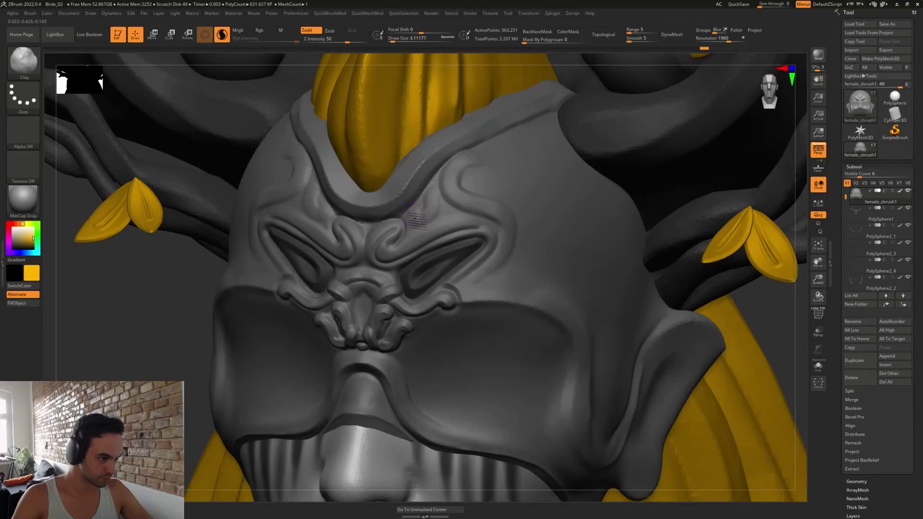
{"action": "mouse_move", "coordinate": [438, 188]}
{"action": "left_mouse_down"}
{"action": "mouse_move", "coordinate": [429, 204]}
{"action": "mouse_move", "coordinate": [427, 181]}
{"action": "mouse_move", "coordinate": [432, 201]}
{"action": "mouse_move", "coordinate": [416, 224]}
{"action": "mouse_move", "coordinate": [409, 209]}
{"action": "mouse_move", "coordinate": [450, 192]}
{"action": "mouse_move", "coordinate": [479, 157]}
{"action": "mouse_move", "coordinate": [448, 194]}
{"action": "mouse_move", "coordinate": [491, 206]}
{"action": "left_mouse_up"}
- Carve the outlines of the new forehead scrolls and the outer bands around the recesses with DamStandard
{"action": "key", "text": "b"}
{"action": "key", "text": "d"}
{"action": "key", "text": "s"}
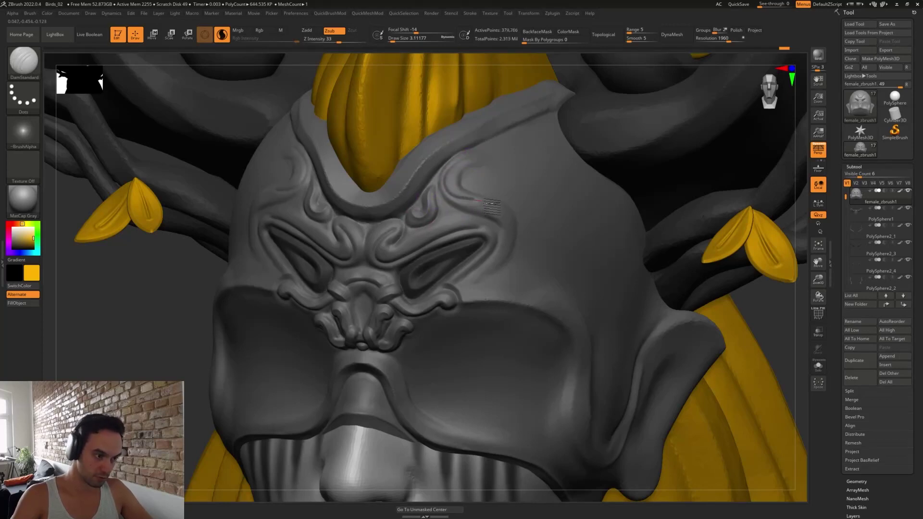
{"action": "mouse_move", "coordinate": [504, 260]}
{"action": "left_mouse_down"}
{"action": "mouse_move", "coordinate": [461, 286]}
{"action": "mouse_move", "coordinate": [506, 266]}
{"action": "mouse_move", "coordinate": [505, 198]}
{"action": "mouse_move", "coordinate": [464, 186]}
{"action": "mouse_move", "coordinate": [493, 170]}
{"action": "mouse_move", "coordinate": [437, 186]}
{"action": "left_mouse_up"}
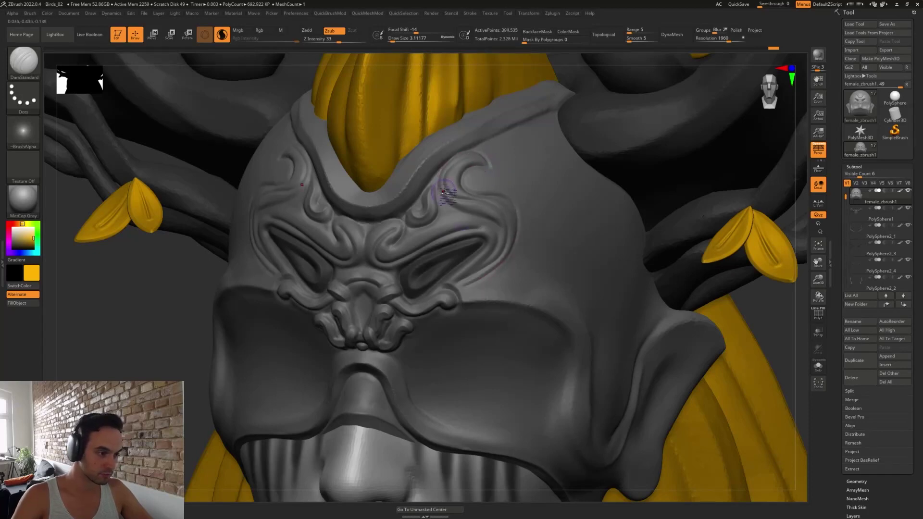
- Build up the central paired brow curls with Clay and adjust them with the Move brush at draw size 6.58
{"action": "right_click_drag", "start_coordinate": [446, 188], "coordinate": [458, 188]}
{"action": "key", "text": "b"}
{"action": "key", "text": "c"}
{"action": "key", "text": "l"}
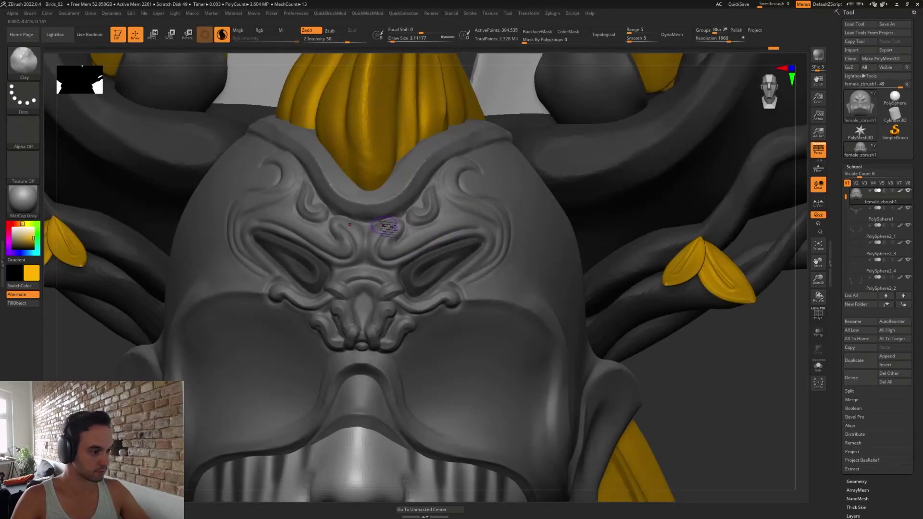
{"action": "key", "text": "b"}
{"action": "key", "text": "m"}
{"action": "key", "text": "v"}
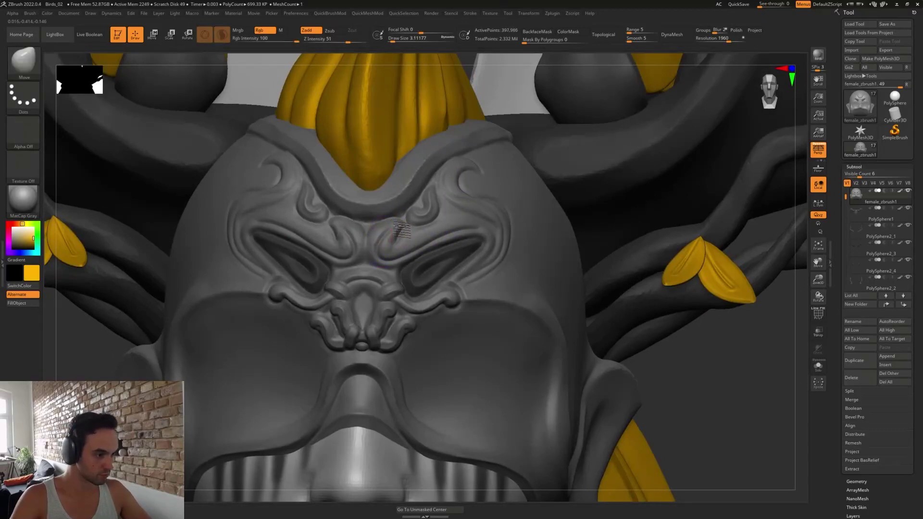
{"action": "key", "text": "bracketright"}
{"action": "key", "text": "bracketright"}
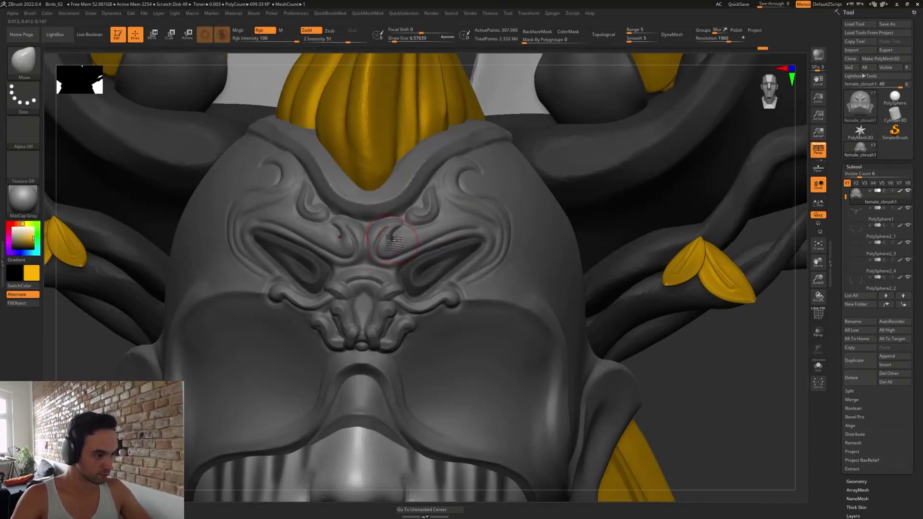
- Thicken the outer scroll bands beside the forehead recesses with Clay at draw size 6.58, then smooth their upper transition
{"action": "right_click_drag", "start_coordinate": [404, 247], "coordinate": [418, 230], "text": "ctrl"}
{"action": "mouse_move", "coordinate": [467, 256]}
{"action": "right_mouse_down", "text": "ctrl"}
{"action": "mouse_move", "coordinate": [492, 228]}
{"action": "mouse_move", "coordinate": [502, 160]}
{"action": "mouse_move", "coordinate": [461, 177]}
{"action": "right_mouse_up", "text": "ctrl"}
{"action": "key", "text": "b"}
{"action": "key", "text": "c"}
{"action": "key", "text": "l"}
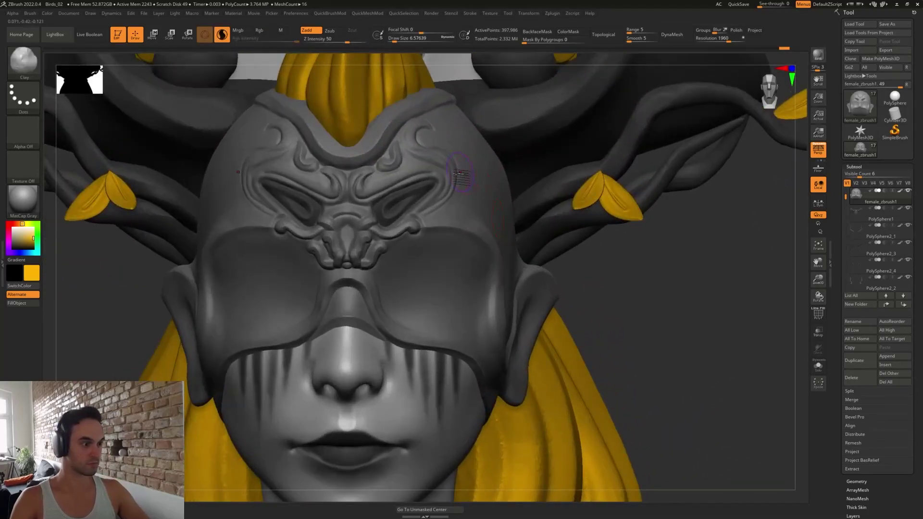
{"action": "mouse_move", "coordinate": [456, 173]}
{"action": "left_mouse_down"}
{"action": "mouse_move", "coordinate": [445, 204]}
{"action": "mouse_move", "coordinate": [427, 215]}
{"action": "left_mouse_up"}
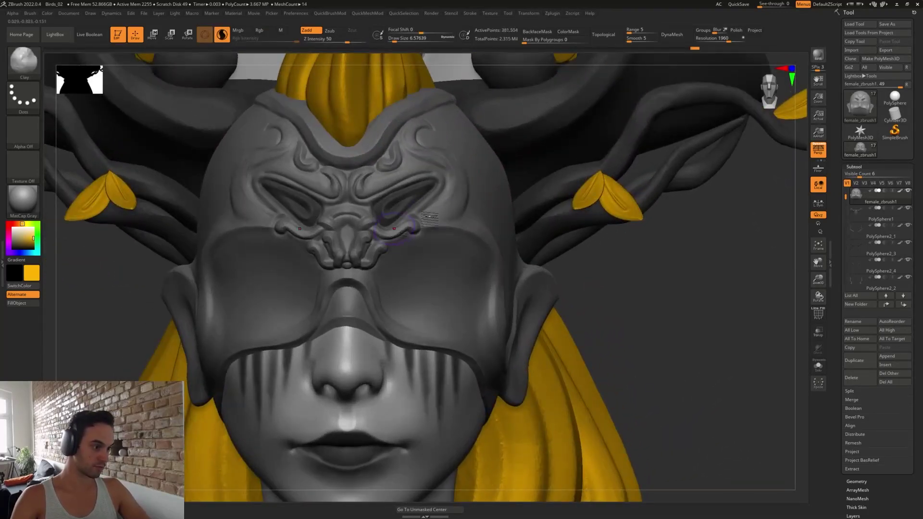
{"action": "mouse_move", "coordinate": [447, 190]}
{"action": "right_mouse_down", "text": "alt"}
{"action": "mouse_move", "coordinate": [473, 129]}
{"action": "mouse_move", "coordinate": [470, 171]}
{"action": "right_mouse_up", "text": "alt"}
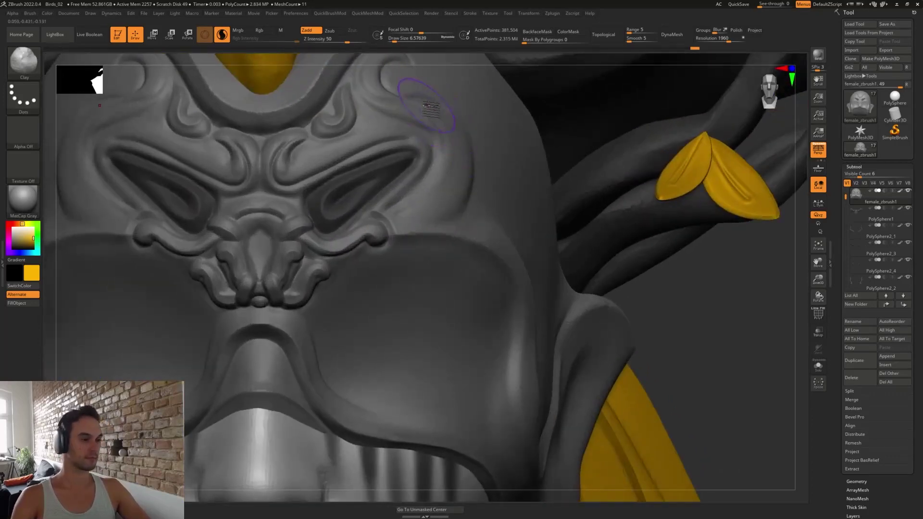
{"action": "left_click_drag", "start_coordinate": [470, 177], "coordinate": [442, 204]}
{"action": "right_click_drag", "start_coordinate": [443, 185], "coordinate": [472, 169]}
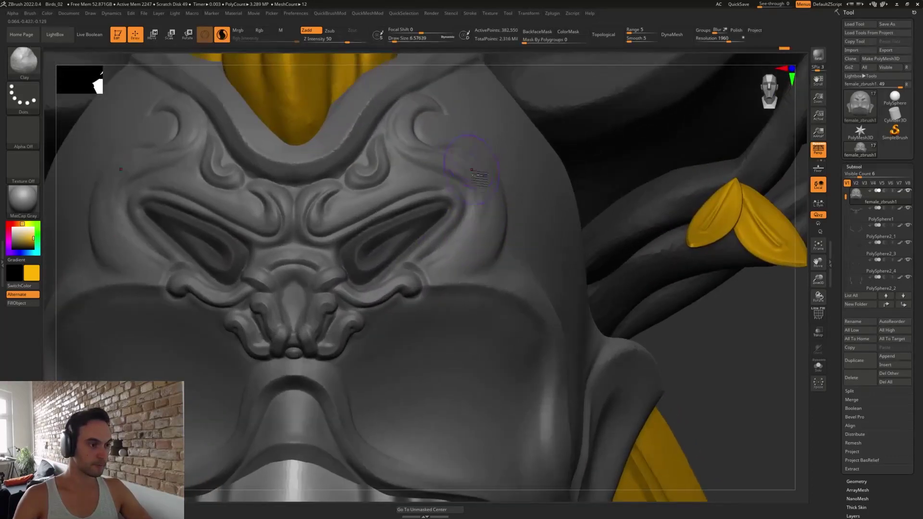
{"action": "mouse_move", "coordinate": [435, 156]}
{"action": "left_mouse_down", "text": "shift"}
{"action": "mouse_move", "coordinate": [456, 121]}
{"action": "mouse_move", "coordinate": [469, 175]}
{"action": "left_mouse_up", "text": "shift"}
- Carve grooves along the outer scroll bands and the upper forehead curls with DamStandard
{"action": "mouse_move", "coordinate": [471, 180]}
{"action": "right_mouse_down", "text": "ctrl"}
{"action": "mouse_move", "coordinate": [469, 149]}
{"action": "mouse_move", "coordinate": [460, 197]}
{"action": "mouse_move", "coordinate": [460, 170]}
{"action": "right_mouse_up", "text": "ctrl"}
{"action": "key", "text": "b"}
{"action": "key", "text": "d"}
{"action": "key", "text": "s"}
{"action": "mouse_move", "coordinate": [420, 114]}
{"action": "left_mouse_down"}
{"action": "mouse_move", "coordinate": [424, 164]}
{"action": "mouse_move", "coordinate": [492, 199]}
{"action": "mouse_move", "coordinate": [464, 271]}
{"action": "mouse_move", "coordinate": [424, 286]}
{"action": "left_mouse_up"}
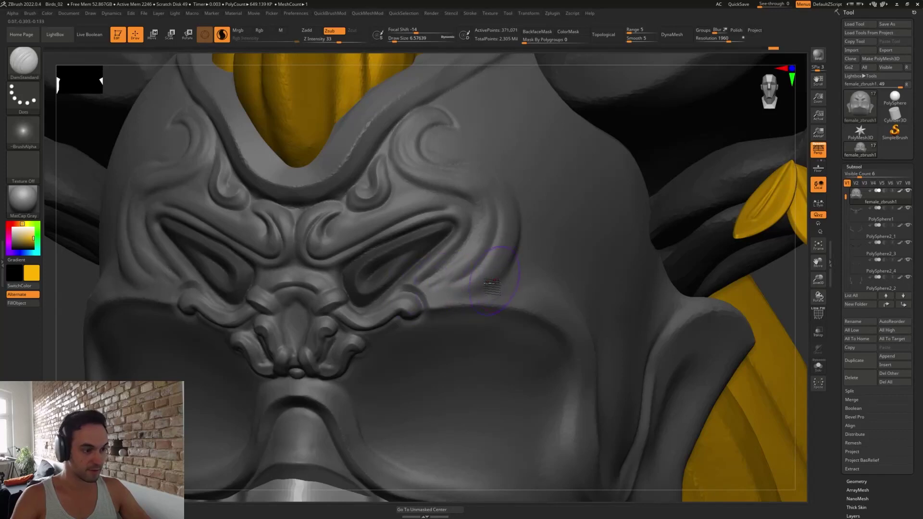
{"action": "left_click_drag", "start_coordinate": [513, 259], "coordinate": [509, 184]}
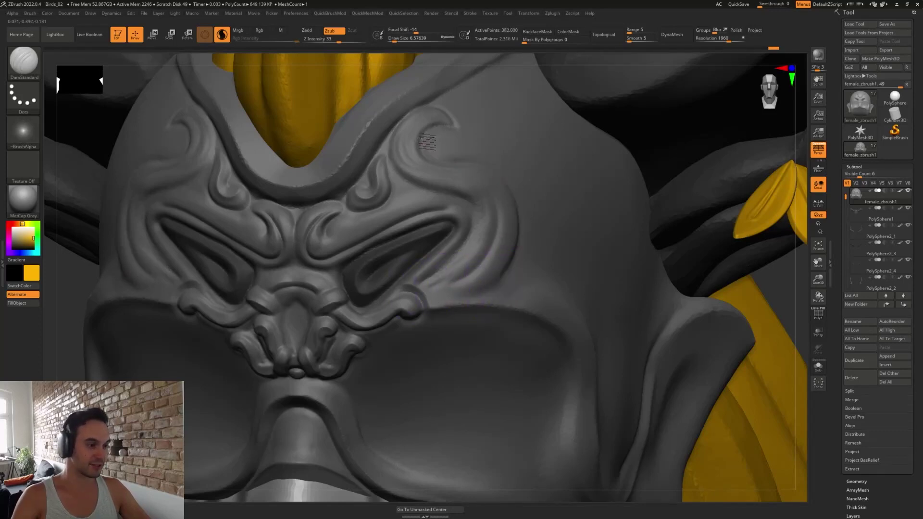
{"action": "left_click_drag", "start_coordinate": [423, 138], "coordinate": [454, 127]}
{"action": "right_click_drag", "start_coordinate": [525, 177], "coordinate": [467, 148]}
- Extend the upper forehead scrolls into spirals with Clay and DamStandard at draw size 3.11
{"action": "key", "text": "s"}
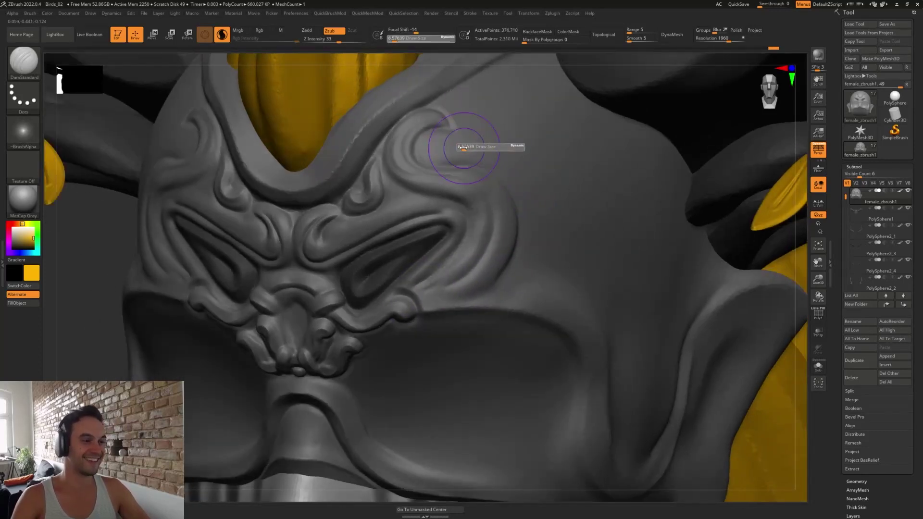
{"action": "mouse_move", "coordinate": [463, 146]}
{"action": "left_mouse_down"}
{"action": "mouse_move", "coordinate": [454, 143]}
{"action": "mouse_move", "coordinate": [472, 129]}
{"action": "mouse_move", "coordinate": [437, 149]}
{"action": "mouse_move", "coordinate": [467, 118]}
{"action": "mouse_move", "coordinate": [436, 104]}
{"action": "left_mouse_up"}
{"action": "key", "text": "b"}
{"action": "key", "text": "c"}
{"action": "key", "text": "l"}
{"action": "key", "text": "b"}
{"action": "key", "text": "d"}
{"action": "key", "text": "s"}
{"action": "mouse_move", "coordinate": [433, 154]}
{"action": "left_mouse_down"}
{"action": "mouse_move", "coordinate": [478, 123]}
{"action": "mouse_move", "coordinate": [449, 99]}
{"action": "mouse_move", "coordinate": [487, 145]}
{"action": "mouse_move", "coordinate": [427, 151]}
{"action": "left_mouse_up"}
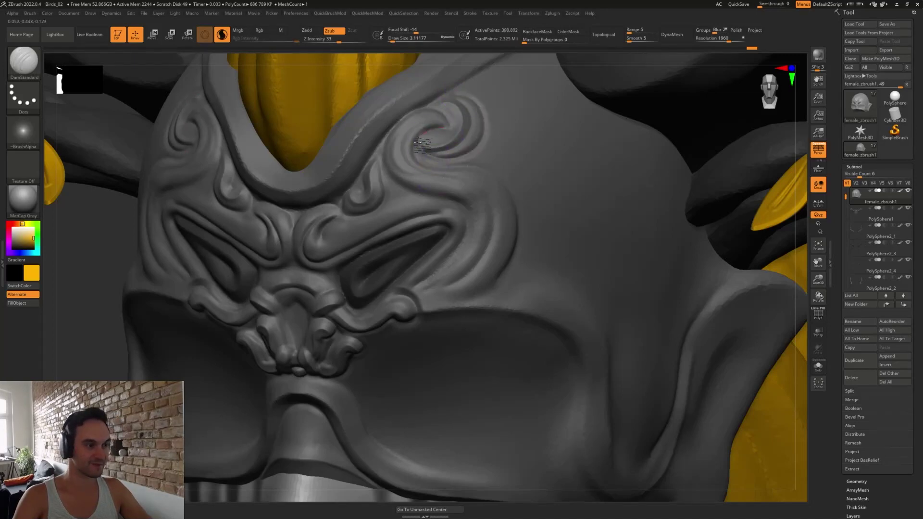
- Fill out the bands of the upper forehead spirals with the Clay brush
{"action": "key", "text": "b"}
{"action": "key", "text": "c"}
{"action": "key", "text": "l"}
{"action": "mouse_move", "coordinate": [467, 149]}
{"action": "left_mouse_down"}
{"action": "mouse_move", "coordinate": [481, 110]}
{"action": "mouse_move", "coordinate": [458, 100]}
{"action": "left_mouse_up"}
{"action": "mouse_move", "coordinate": [491, 144]}
{"action": "right_mouse_down"}
{"action": "mouse_move", "coordinate": [496, 130]}
{"action": "mouse_move", "coordinate": [505, 156]}
{"action": "mouse_move", "coordinate": [499, 79]}
{"action": "right_mouse_up"}
{"action": "right_click_drag", "start_coordinate": [618, 245], "coordinate": [545, 198], "text": "ctrl"}
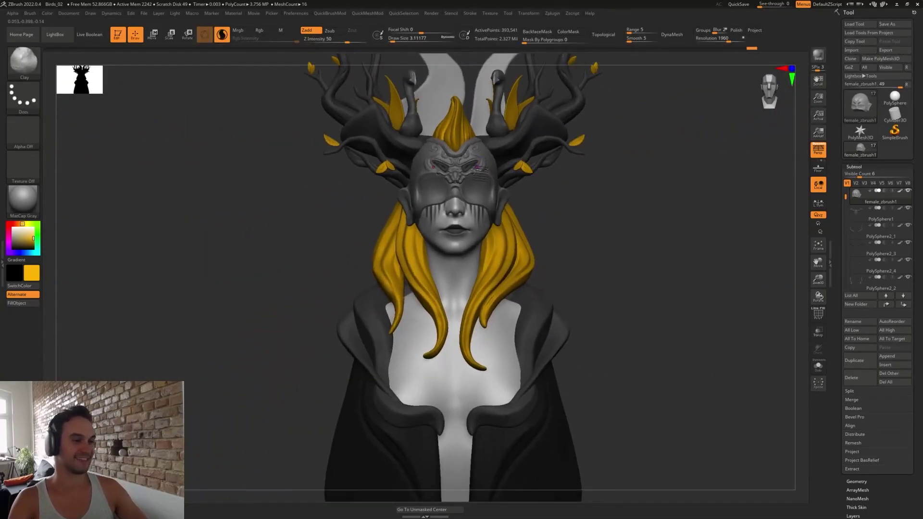
- Carve a crease along the scroll ornament's lower edge above the eye hollow with DamStandard
{"action": "right_click_drag", "start_coordinate": [478, 168], "coordinate": [525, 233], "text": "ctrl"}
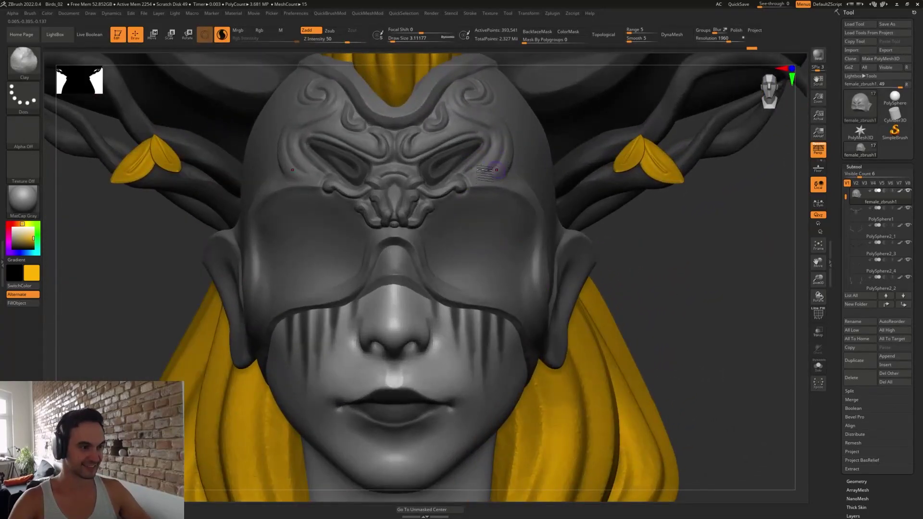
{"action": "mouse_move", "coordinate": [490, 177]}
{"action": "right_mouse_down", "text": "ctrl"}
{"action": "mouse_move", "coordinate": [486, 169]}
{"action": "mouse_move", "coordinate": [495, 214]}
{"action": "right_mouse_up", "text": "ctrl"}
{"action": "key", "text": "b"}
{"action": "key", "text": "d"}
{"action": "key", "text": "s"}
{"action": "mouse_move", "coordinate": [521, 143]}
{"action": "right_mouse_down"}
{"action": "mouse_move", "coordinate": [500, 144]}
{"action": "mouse_move", "coordinate": [518, 153]}
{"action": "right_mouse_up"}
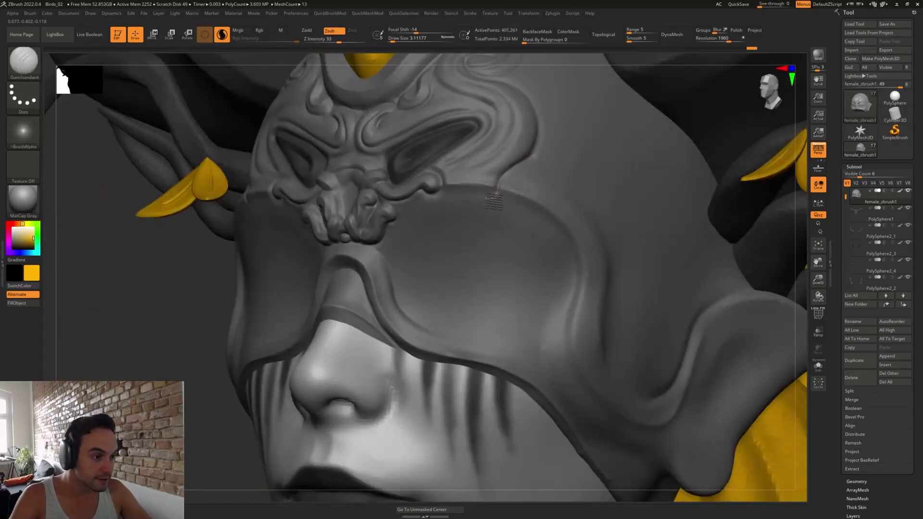
{"action": "right_click_drag", "start_coordinate": [493, 202], "coordinate": [454, 197]}
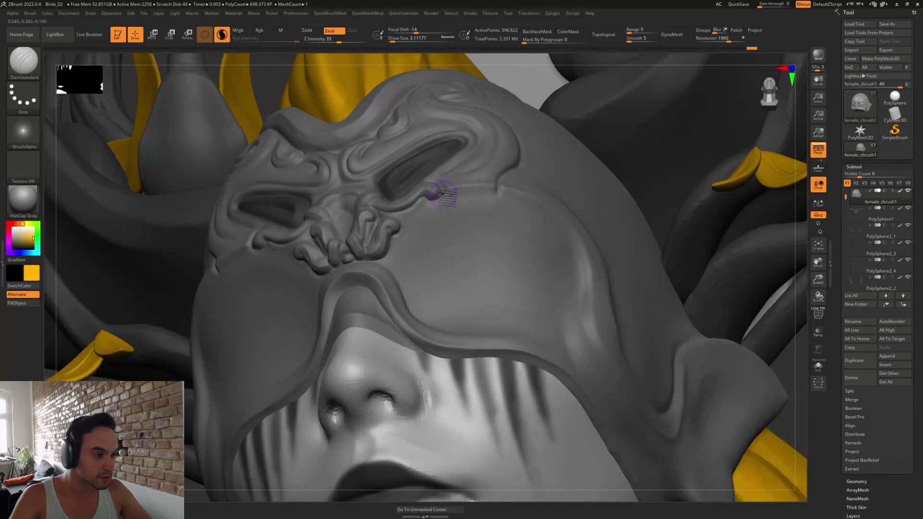
{"action": "left_click_drag", "start_coordinate": [452, 194], "coordinate": [495, 191]}
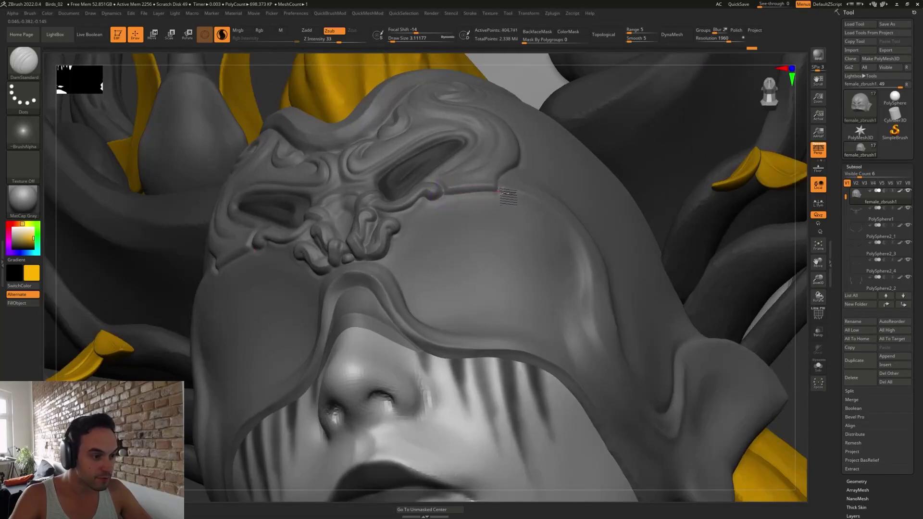
- Build up a small curl with the Clay brush at the outer end of the scroll ornament above the eye hollow
{"action": "mouse_move", "coordinate": [517, 202]}
{"action": "right_mouse_down", "text": "shift"}
{"action": "mouse_move", "coordinate": [539, 233]}
{"action": "mouse_move", "coordinate": [617, 285]}
{"action": "mouse_move", "coordinate": [504, 204]}
{"action": "mouse_move", "coordinate": [476, 168]}
{"action": "right_mouse_up", "text": "shift"}
{"action": "key", "text": "b"}
{"action": "key", "text": "c"}
{"action": "key", "text": "l"}
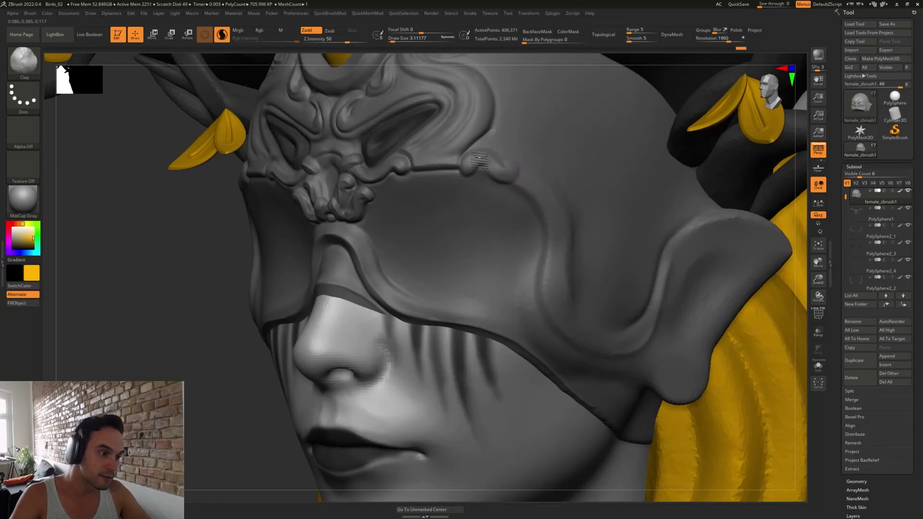
{"action": "right_click_drag", "start_coordinate": [484, 172], "coordinate": [521, 164]}
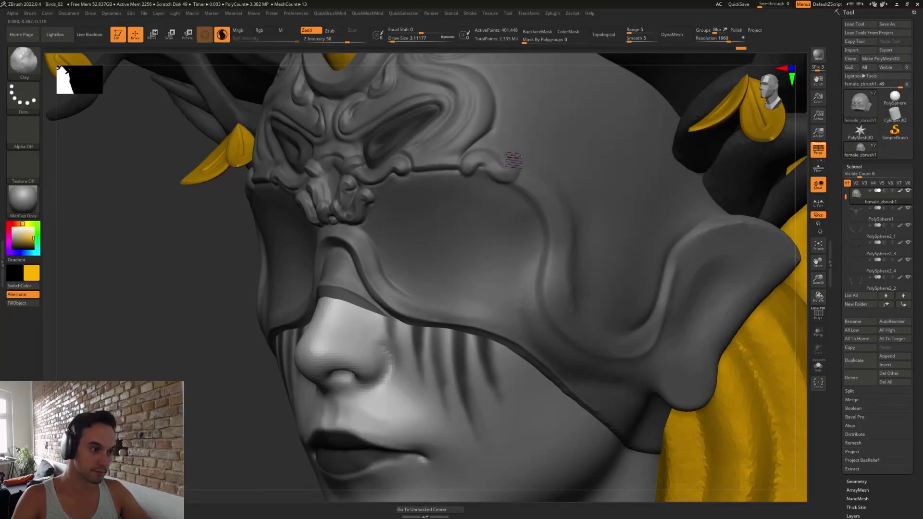
{"action": "key", "text": "ctrl+z"}
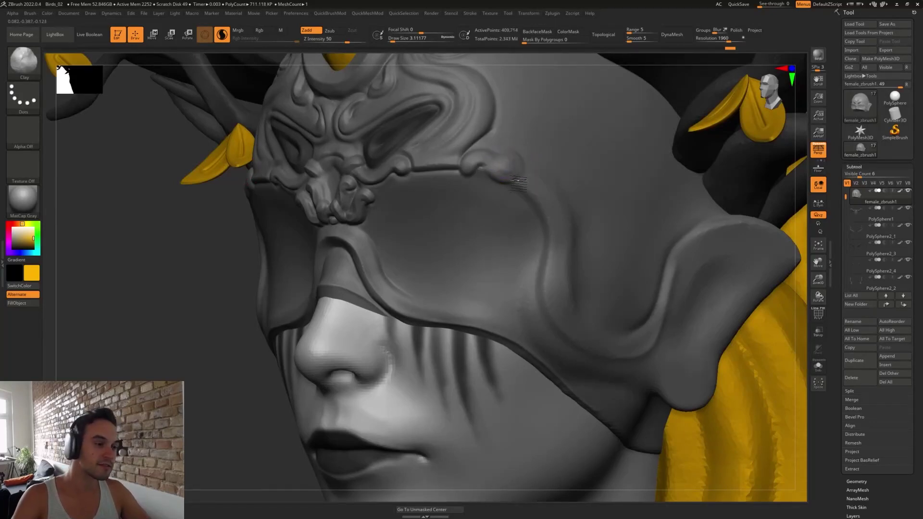
- Carve a tight spiral into the small outer curl with DamStandard
{"action": "key", "text": "b"}
{"action": "key", "text": "d"}
{"action": "key", "text": "s"}
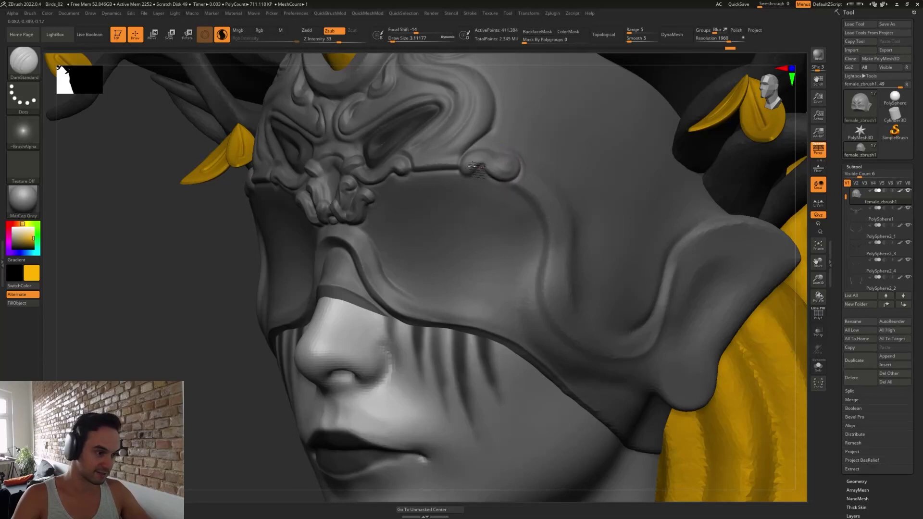
{"action": "key", "text": "ctrl+z"}
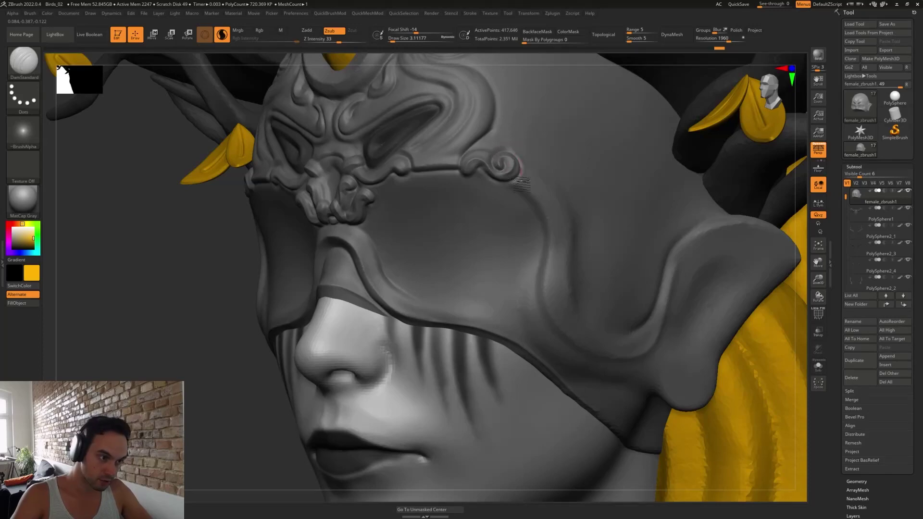
{"action": "left_click_drag", "start_coordinate": [521, 181], "coordinate": [509, 174]}
{"action": "mouse_move", "coordinate": [508, 175]}
{"action": "right_mouse_down"}
{"action": "mouse_move", "coordinate": [550, 168]}
{"action": "mouse_move", "coordinate": [515, 159]}
{"action": "right_mouse_up"}
- Add and define a second band arching over the spiral with Clay and DamStandard at draw size 3.11
{"action": "key", "text": "b"}
{"action": "key", "text": "c"}
{"action": "key", "text": "l"}
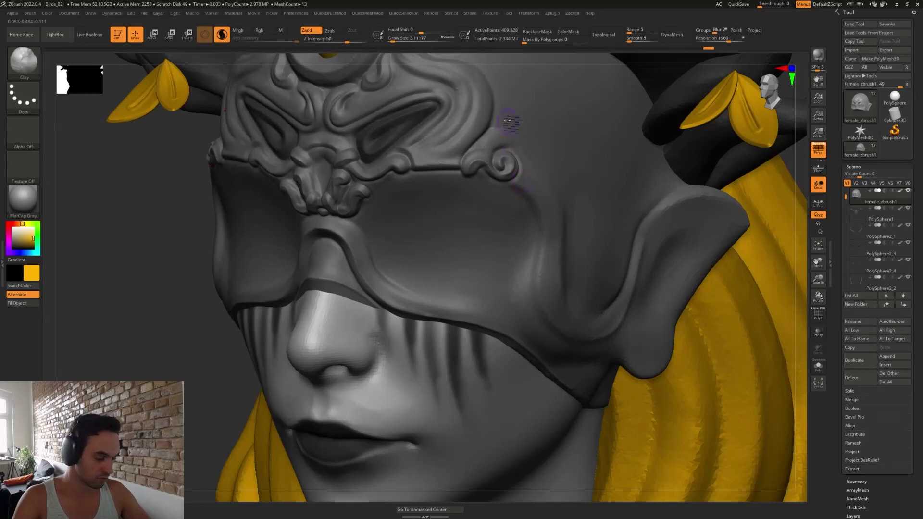
{"action": "key", "text": "b"}
{"action": "key", "text": "d"}
{"action": "key", "text": "s"}
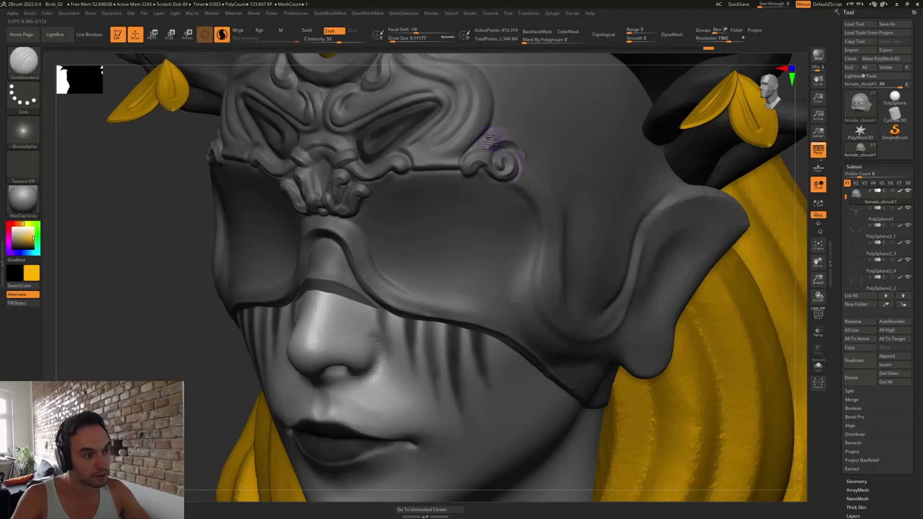
{"action": "left_click_drag", "start_coordinate": [495, 133], "coordinate": [525, 137]}
{"action": "key", "text": "b"}
{"action": "key", "text": "c"}
{"action": "key", "text": "l"}
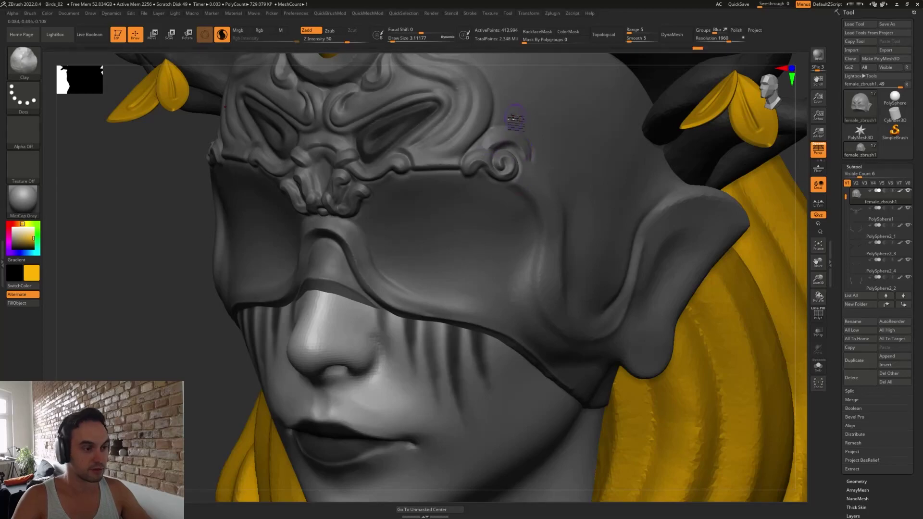
- Carve a DamStandard crease from the spiral down the outer rim of the eye hollow
{"action": "mouse_move", "coordinate": [516, 123]}
{"action": "right_mouse_down"}
{"action": "mouse_move", "coordinate": [488, 126]}
{"action": "mouse_move", "coordinate": [521, 107]}
{"action": "mouse_move", "coordinate": [514, 103]}
{"action": "mouse_move", "coordinate": [511, 196]}
{"action": "mouse_move", "coordinate": [518, 168]}
{"action": "right_mouse_up"}
{"action": "key", "text": "b"}
{"action": "key", "text": "d"}
{"action": "key", "text": "s"}
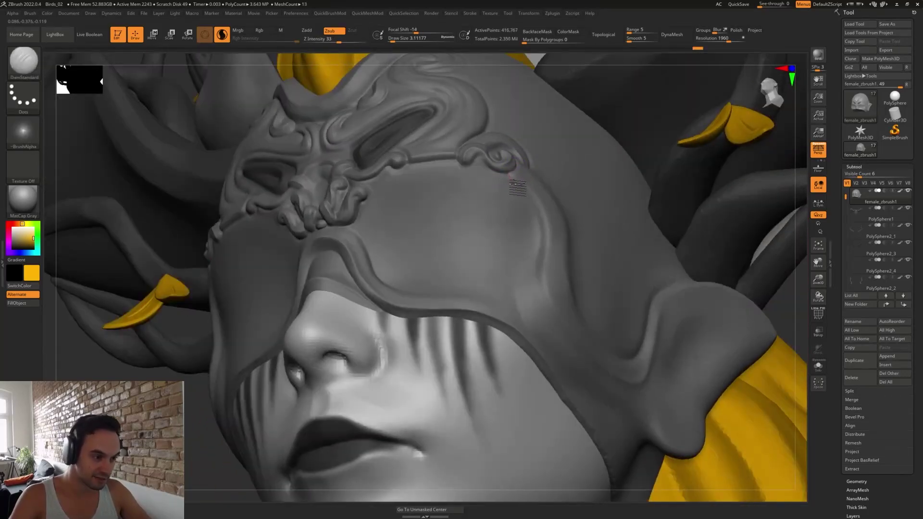
{"action": "mouse_move", "coordinate": [517, 189]}
{"action": "left_mouse_down"}
{"action": "mouse_move", "coordinate": [539, 235]}
{"action": "mouse_move", "coordinate": [541, 302]}
{"action": "left_mouse_up"}
{"action": "mouse_move", "coordinate": [552, 252]}
{"action": "right_mouse_down"}
{"action": "mouse_move", "coordinate": [561, 262]}
{"action": "mouse_move", "coordinate": [533, 212]}
{"action": "right_mouse_up"}
{"action": "right_click_drag", "start_coordinate": [656, 276], "coordinate": [659, 339], "text": "alt"}
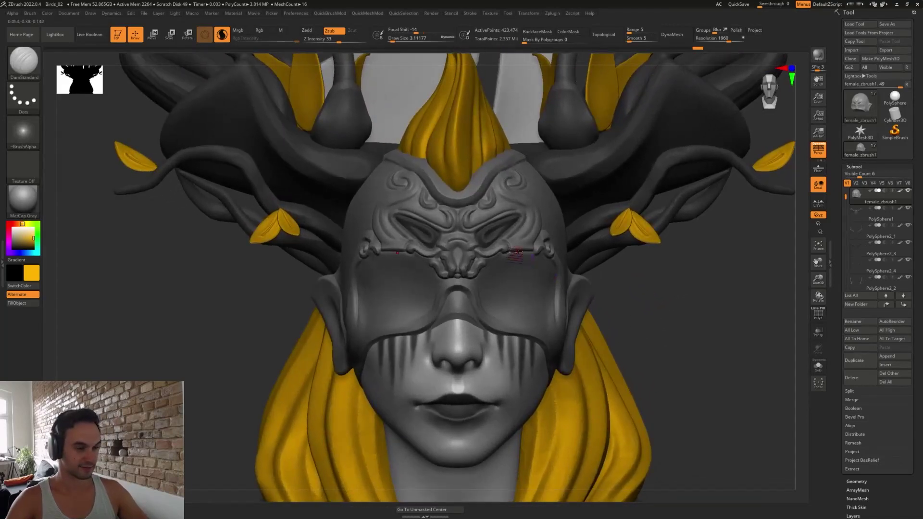
{"action": "key", "text": "b"}
{"action": "key", "text": "m"}
{"action": "key", "text": "v"}
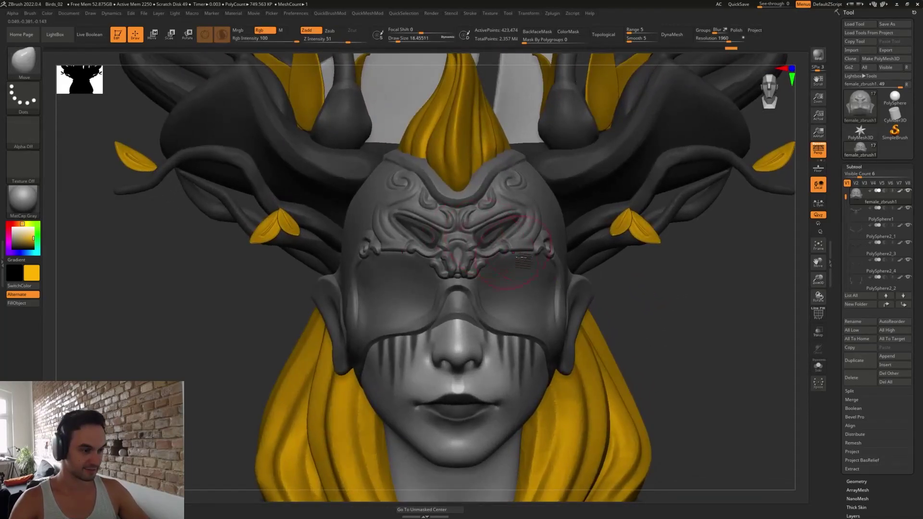
{"action": "left_click_drag", "start_coordinate": [646, 311], "coordinate": [500, 255]}
- Extend the rim crease below the eye hollow and across the cheek to the ear with DamStandard at draw size 5.75
{"action": "key", "text": "b"}
{"action": "key", "text": "d"}
{"action": "key", "text": "s"}
{"action": "key", "text": "s"}
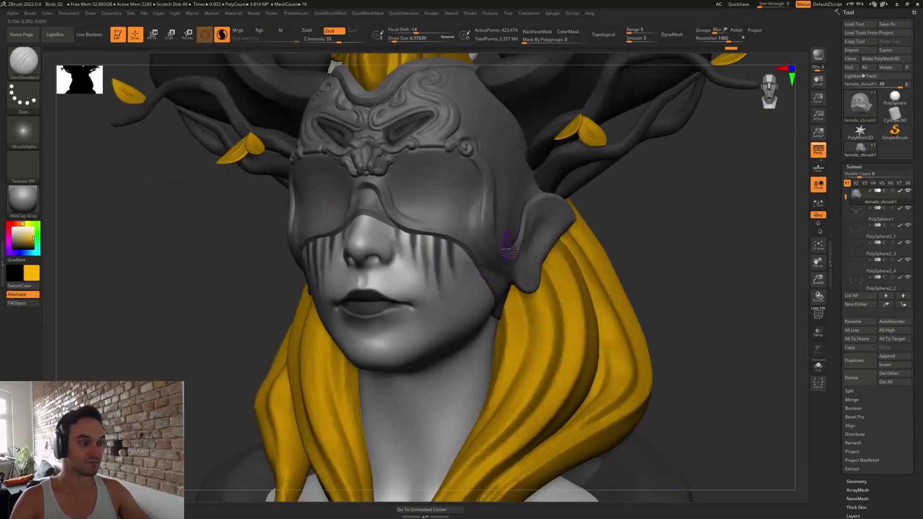
{"action": "right_click_drag", "start_coordinate": [505, 242], "coordinate": [454, 238]}
{"action": "right_click_drag", "start_coordinate": [454, 238], "coordinate": [439, 214], "text": "ctrl"}
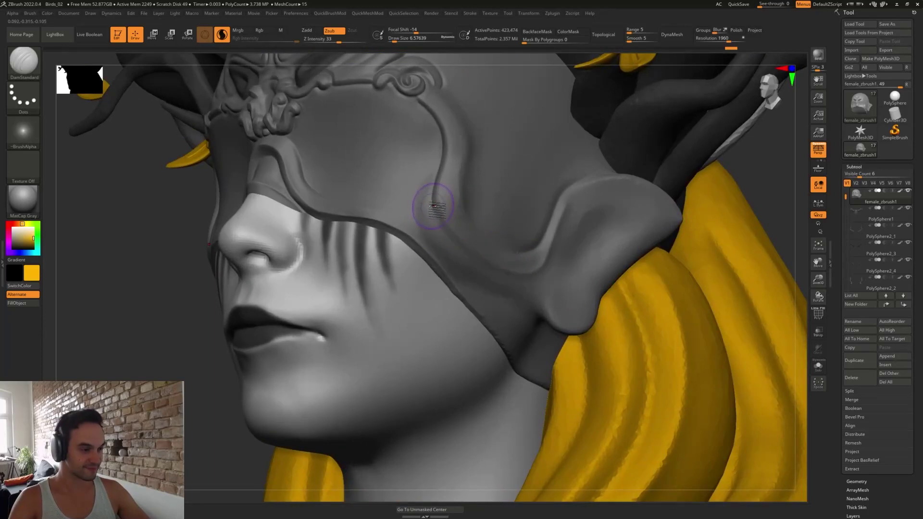
{"action": "key", "text": "s"}
{"action": "left_click_drag", "start_coordinate": [434, 207], "coordinate": [433, 207]}
{"action": "right_click_drag", "start_coordinate": [436, 215], "coordinate": [438, 206]}
{"action": "mouse_move", "coordinate": [436, 205]}
{"action": "left_mouse_down"}
{"action": "mouse_move", "coordinate": [444, 234]}
{"action": "mouse_move", "coordinate": [476, 263]}
{"action": "mouse_move", "coordinate": [516, 288]}
{"action": "mouse_move", "coordinate": [552, 292]}
{"action": "mouse_move", "coordinate": [604, 220]}
{"action": "left_mouse_up"}
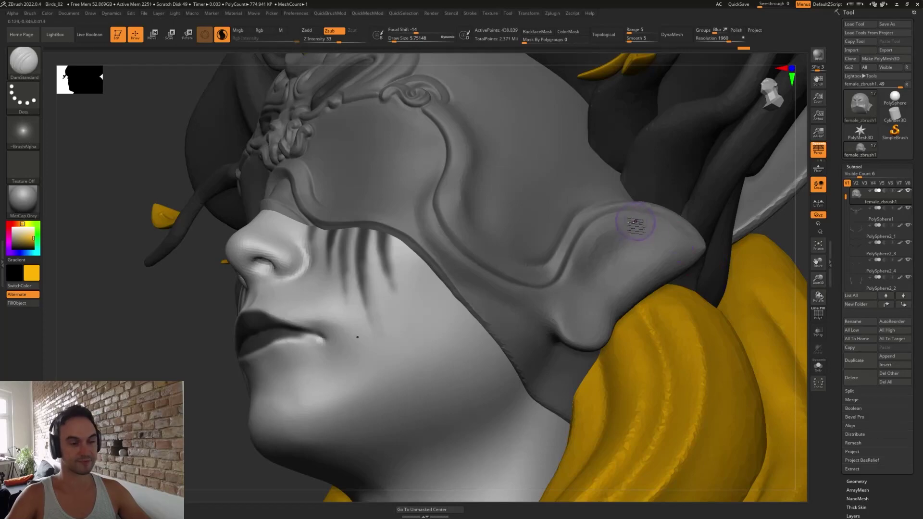
- Smooth the groove along the ear's upper edge and carve a crease near the earlobe with DamStandard
{"action": "right_click_drag", "start_coordinate": [638, 216], "coordinate": [636, 246]}
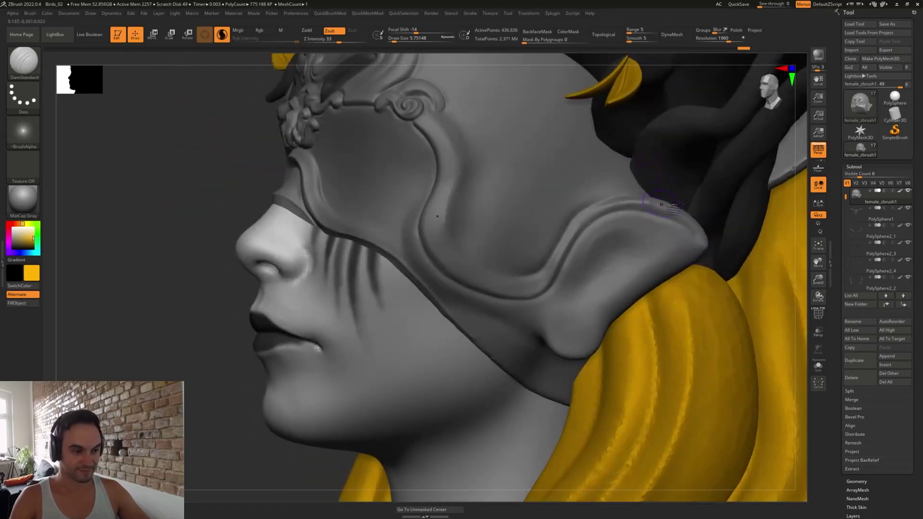
{"action": "mouse_move", "coordinate": [680, 220]}
{"action": "left_mouse_down", "text": "shift"}
{"action": "mouse_move", "coordinate": [631, 202]}
{"action": "mouse_move", "coordinate": [596, 211]}
{"action": "left_mouse_up", "text": "shift"}
{"action": "mouse_move", "coordinate": [583, 300]}
{"action": "left_mouse_down"}
{"action": "mouse_move", "coordinate": [554, 345]}
{"action": "mouse_move", "coordinate": [557, 315]}
{"action": "mouse_move", "coordinate": [610, 303]}
{"action": "mouse_move", "coordinate": [664, 249]}
{"action": "mouse_move", "coordinate": [625, 239]}
{"action": "mouse_move", "coordinate": [572, 288]}
{"action": "mouse_move", "coordinate": [619, 264]}
{"action": "mouse_move", "coordinate": [673, 257]}
{"action": "mouse_move", "coordinate": [562, 327]}
{"action": "left_mouse_up"}
{"action": "mouse_move", "coordinate": [509, 310]}
{"action": "right_mouse_down"}
{"action": "mouse_move", "coordinate": [577, 275]}
{"action": "mouse_move", "coordinate": [547, 242]}
{"action": "right_mouse_up"}
{"action": "right_click_drag", "start_coordinate": [602, 277], "coordinate": [606, 325], "text": "ctrl"}
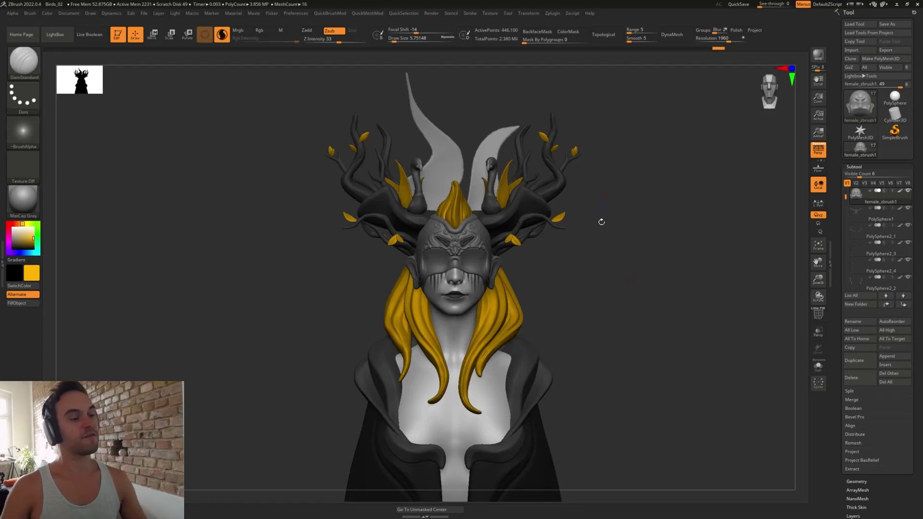
- Switch to the Move brush and enlarge its draw size to about 83.5
{"action": "key", "text": "b"}
{"action": "key", "text": "m"}
{"action": "key", "text": "v"}
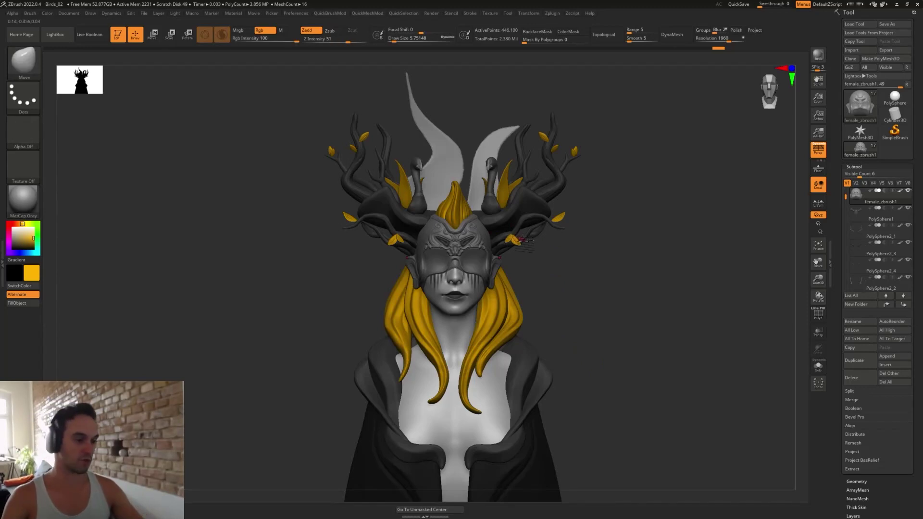
{"action": "key", "text": "s"}
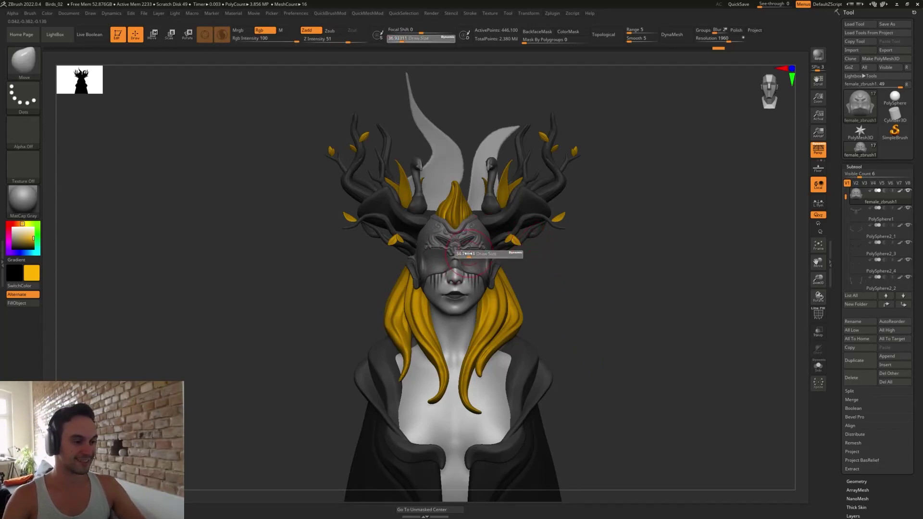
{"action": "left_click_drag", "start_coordinate": [466, 254], "coordinate": [469, 249]}
{"action": "left_click_drag", "start_coordinate": [539, 270], "coordinate": [597, 293]}
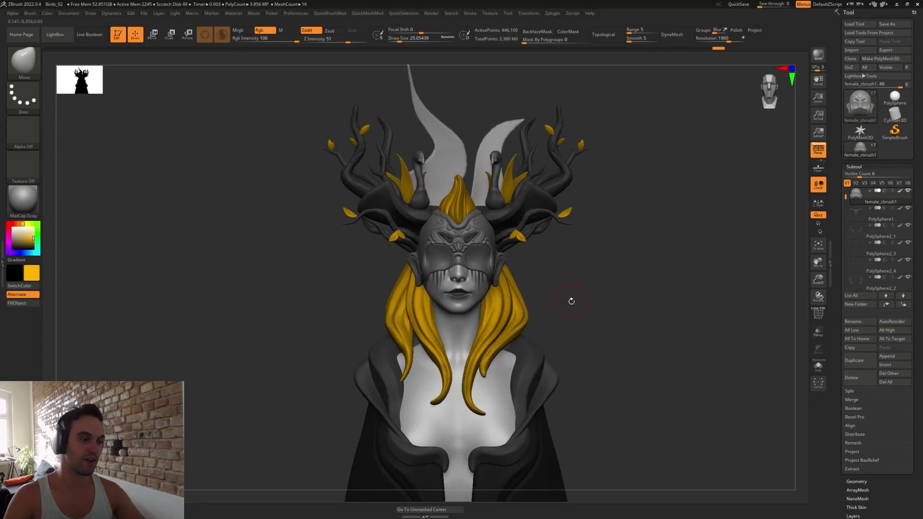
{"action": "key", "text": "s"}
{"action": "left_click_drag", "start_coordinate": [572, 301], "coordinate": [577, 303]}
{"action": "key", "text": "s"}
{"action": "left_click_drag", "start_coordinate": [412, 332], "coordinate": [415, 333]}
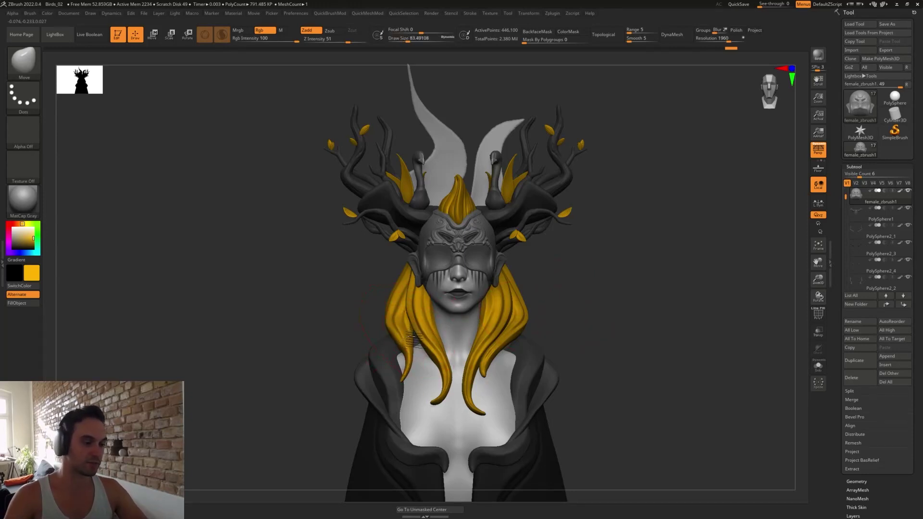
- Select the PM3D_Sphere3D2 hair, split it into Auto Groups polygroups, and mask the inner lock, leaving the outer one free
{"action": "left_click", "coordinate": [397, 318], "text": "alt"}
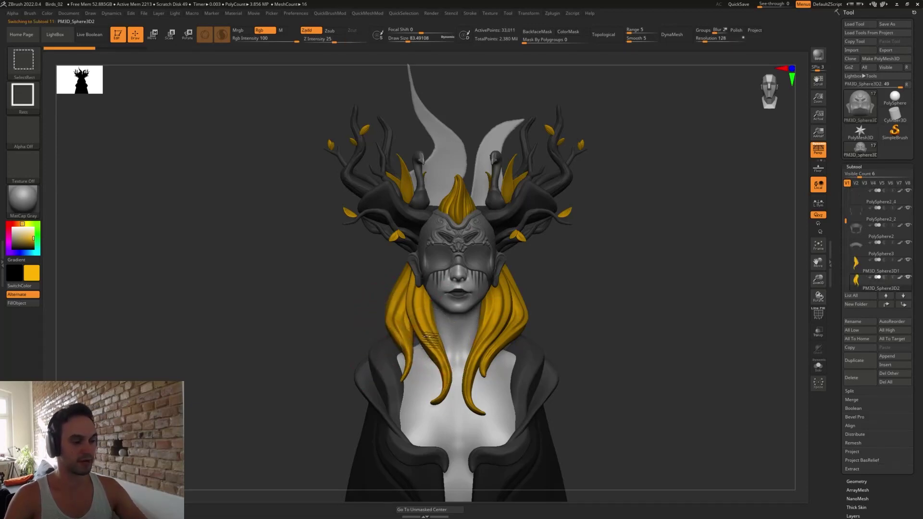
{"action": "left_click", "coordinate": [426, 335], "text": "ctrl+shift"}
{"action": "left_click", "coordinate": [550, 291], "text": "ctrl+shift"}
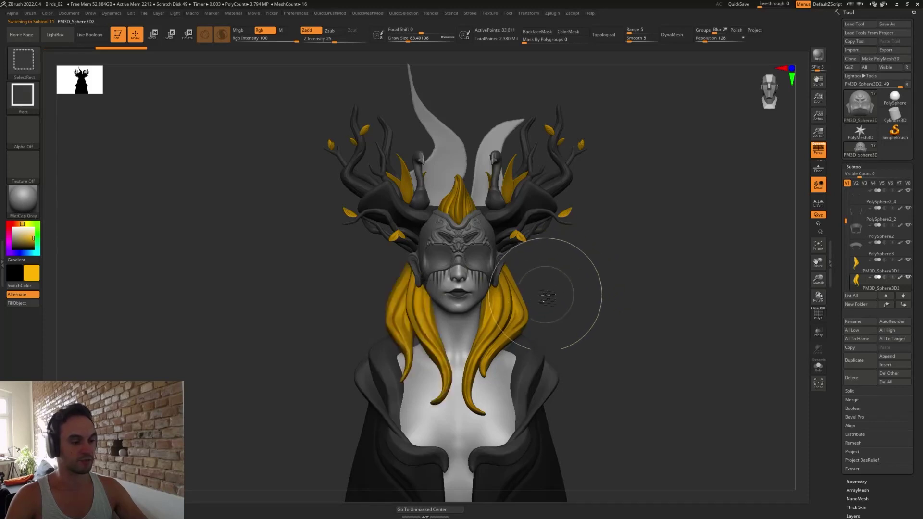
{"action": "key", "text": "2"}
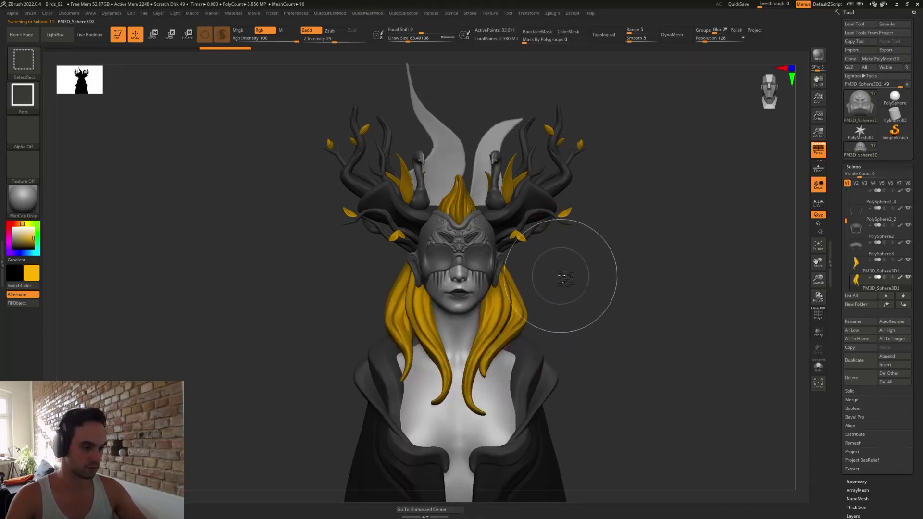
{"action": "key", "text": "2"}
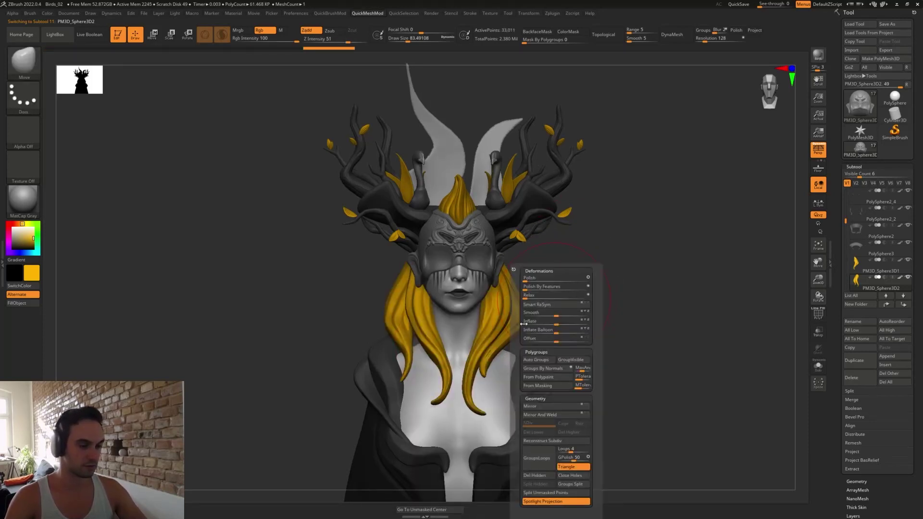
{"action": "left_click", "coordinate": [537, 361]}
{"action": "left_click", "coordinate": [403, 307], "text": "ctrl+shift"}
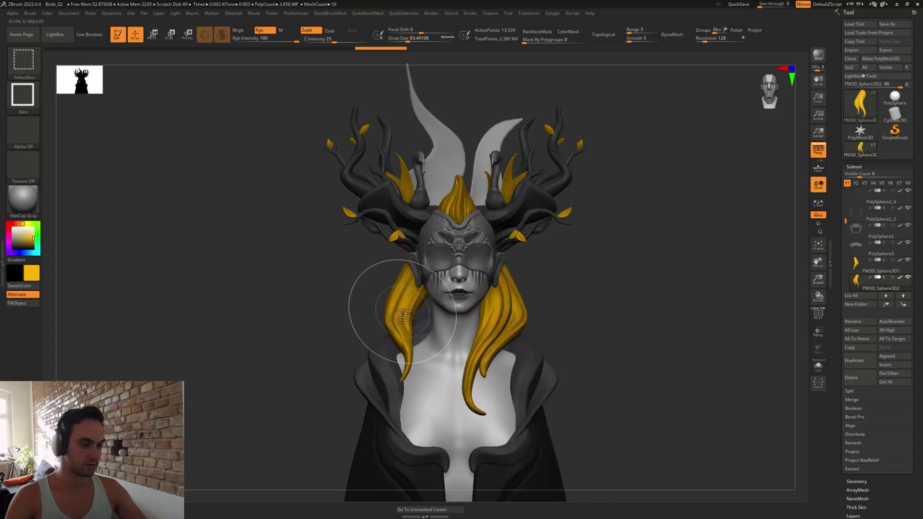
{"action": "left_click", "coordinate": [353, 288], "text": "ctrl"}
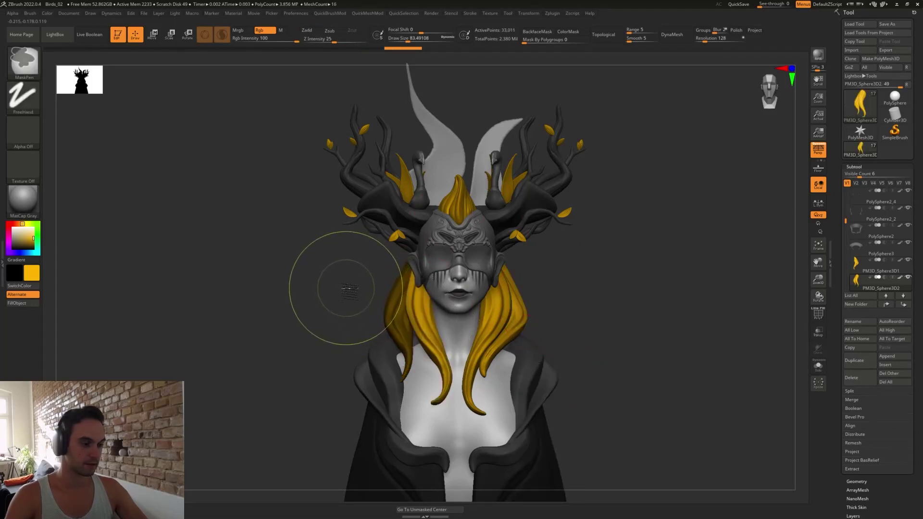
{"action": "left_click", "coordinate": [340, 284], "text": "ctrl+shift"}
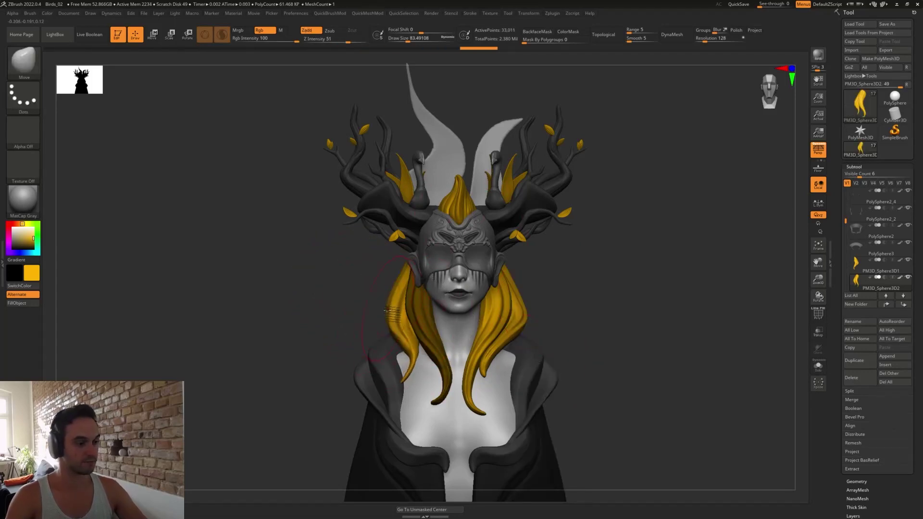
- Reshape the unmasked outer hair lock with the Move brush, reducing the draw size to about 56.5
{"action": "left_click_drag", "start_coordinate": [563, 319], "coordinate": [381, 312]}
{"action": "left_click_drag", "start_coordinate": [424, 347], "coordinate": [429, 372]}
{"action": "left_click_drag", "start_coordinate": [528, 358], "coordinate": [596, 361]}
{"action": "left_click_drag", "start_coordinate": [433, 367], "coordinate": [445, 376]}
{"action": "key", "text": "s"}
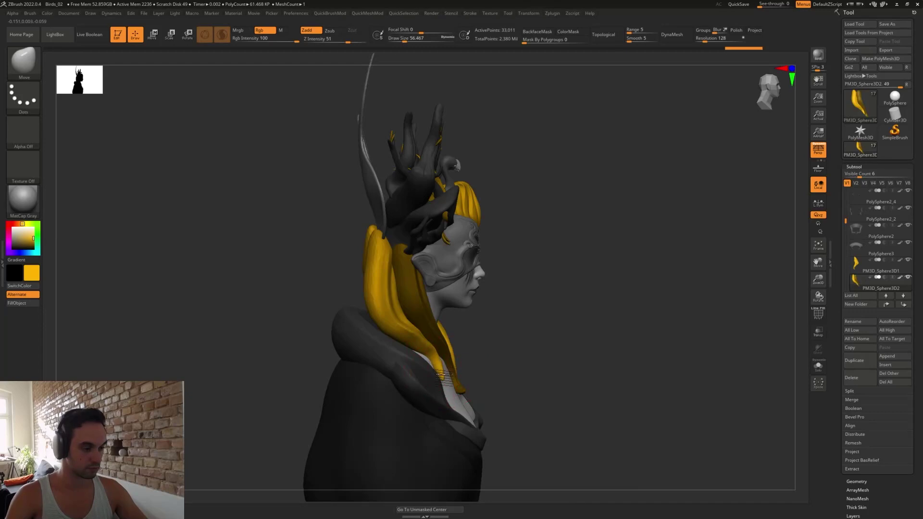
{"action": "left_click_drag", "start_coordinate": [591, 346], "coordinate": [485, 343], "text": "shift"}
{"action": "left_click_drag", "start_coordinate": [540, 280], "coordinate": [545, 280]}
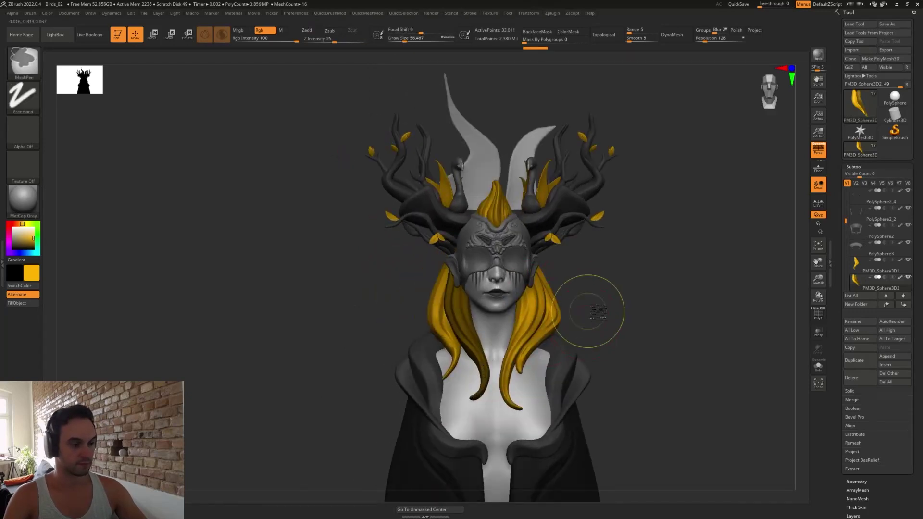
- Isolate the outer hair lock, clear the mask, and show the full hair again
{"action": "mouse_move", "coordinate": [620, 295]}
{"action": "left_mouse_down", "text": "alt"}
{"action": "mouse_move", "coordinate": [526, 301]}
{"action": "mouse_move", "coordinate": [545, 320]}
{"action": "left_mouse_up", "text": "alt"}
{"action": "left_click", "coordinate": [524, 312], "text": "ctrl"}
{"action": "left_click", "coordinate": [502, 311], "text": "ctrl+shift"}
{"action": "left_click", "coordinate": [500, 311], "text": "ctrl+shift"}
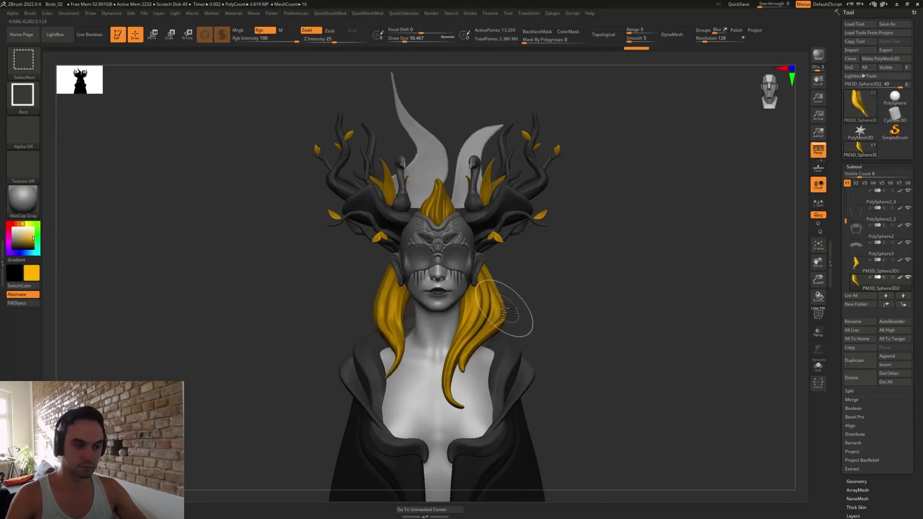
{"action": "left_click", "coordinate": [529, 310], "text": "ctrl"}
{"action": "left_click", "coordinate": [502, 308], "text": "alt"}
{"action": "left_click_drag", "start_coordinate": [534, 288], "coordinate": [539, 322], "text": "ctrl+shift"}
{"action": "left_click", "coordinate": [397, 309], "text": "alt"}
{"action": "left_click", "coordinate": [557, 314], "text": "ctrl+shift"}
- Select the PM3D_Sphere3D1 hair on the other side and examine the whole bust's silhouette
{"action": "left_click", "coordinate": [501, 311], "text": "alt"}
{"action": "mouse_move", "coordinate": [514, 353]}
{"action": "left_mouse_down"}
{"action": "mouse_move", "coordinate": [613, 301]}
{"action": "mouse_move", "coordinate": [610, 322]}
{"action": "mouse_move", "coordinate": [625, 330]}
{"action": "mouse_move", "coordinate": [605, 334]}
{"action": "mouse_move", "coordinate": [615, 323]}
{"action": "mouse_move", "coordinate": [603, 335]}
{"action": "left_mouse_up"}
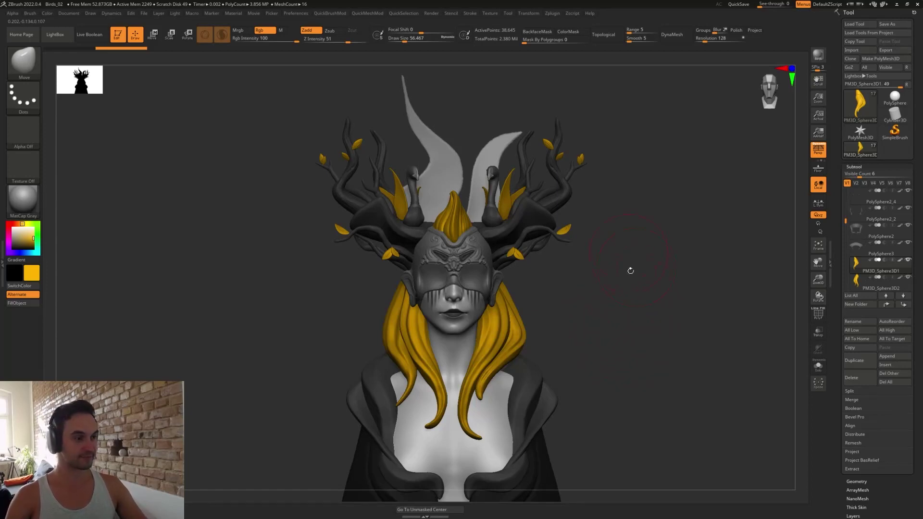
{"action": "left_click_drag", "start_coordinate": [631, 270], "coordinate": [637, 333]}
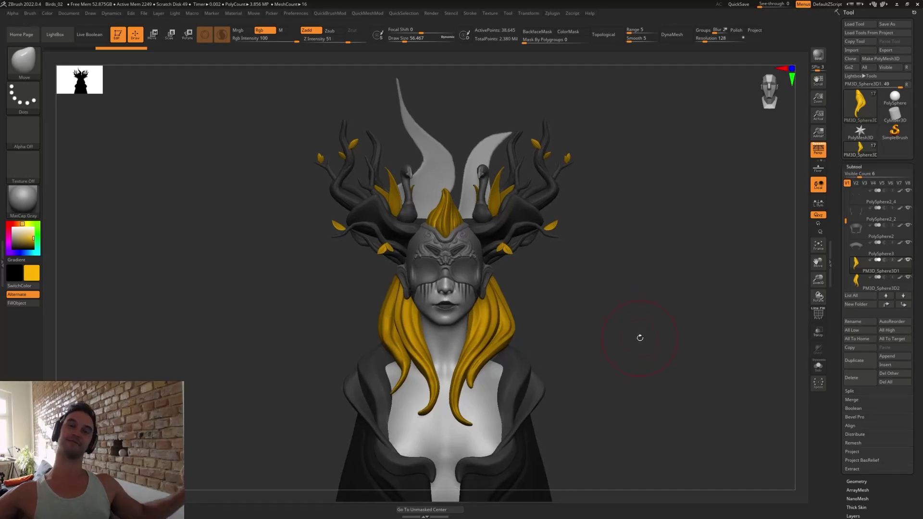